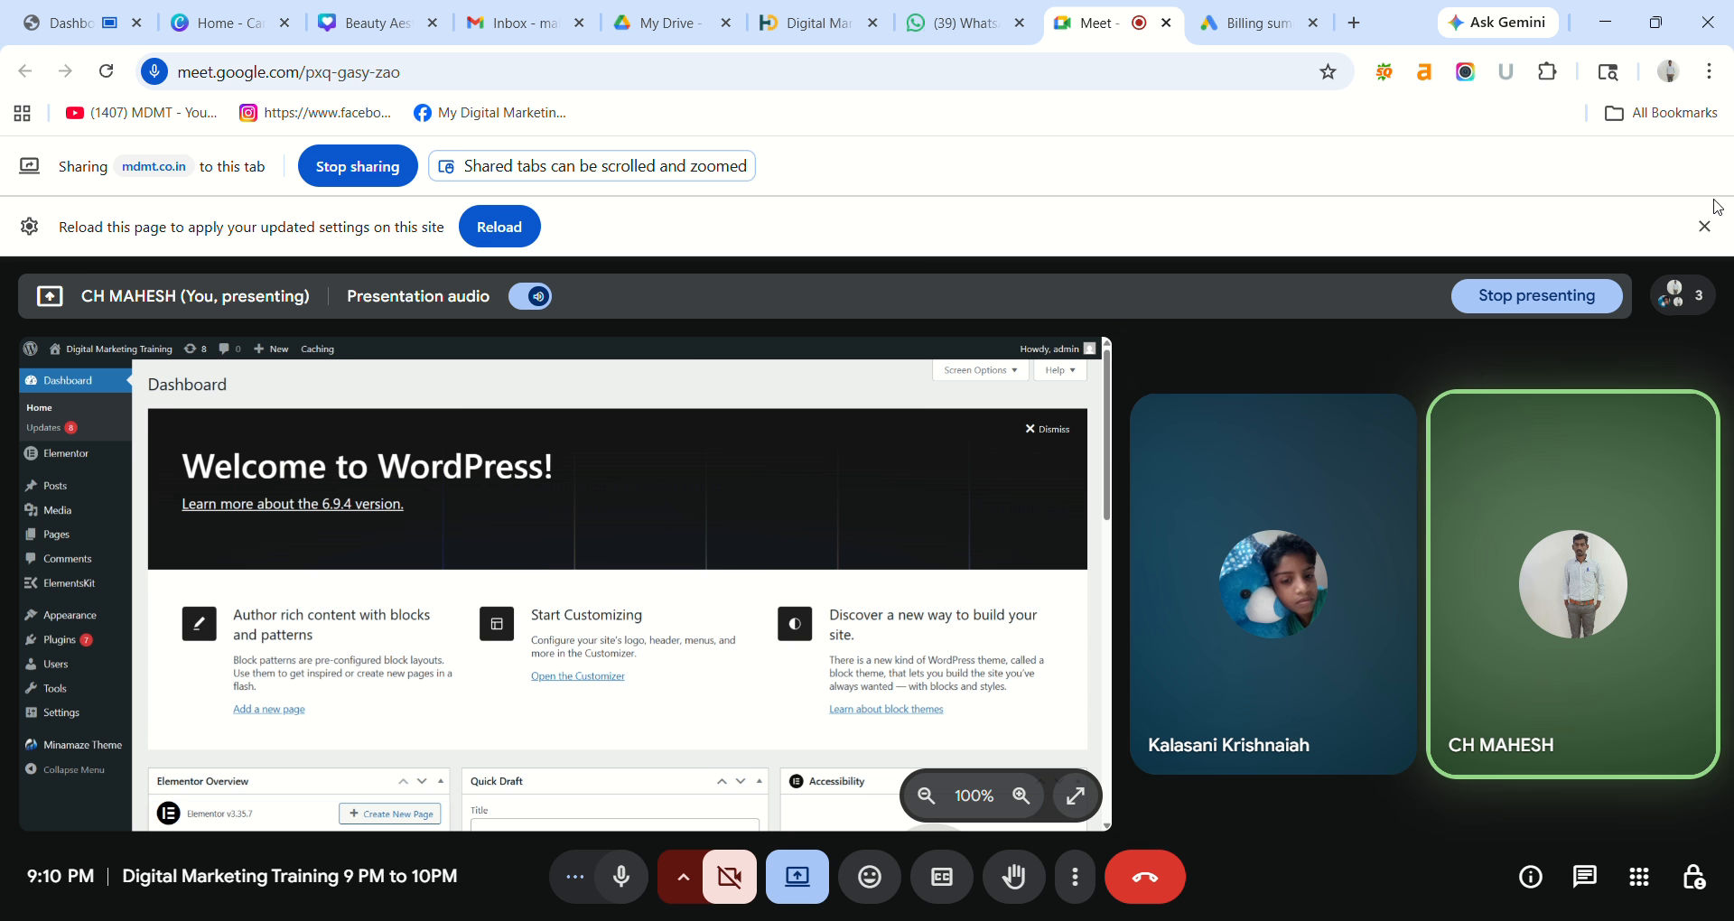
Dismiss the reload notice, open mdmt.co.in in a new tab, and place it beside the dashboard.
left_click(1706, 226)
left_click(1713, 233)
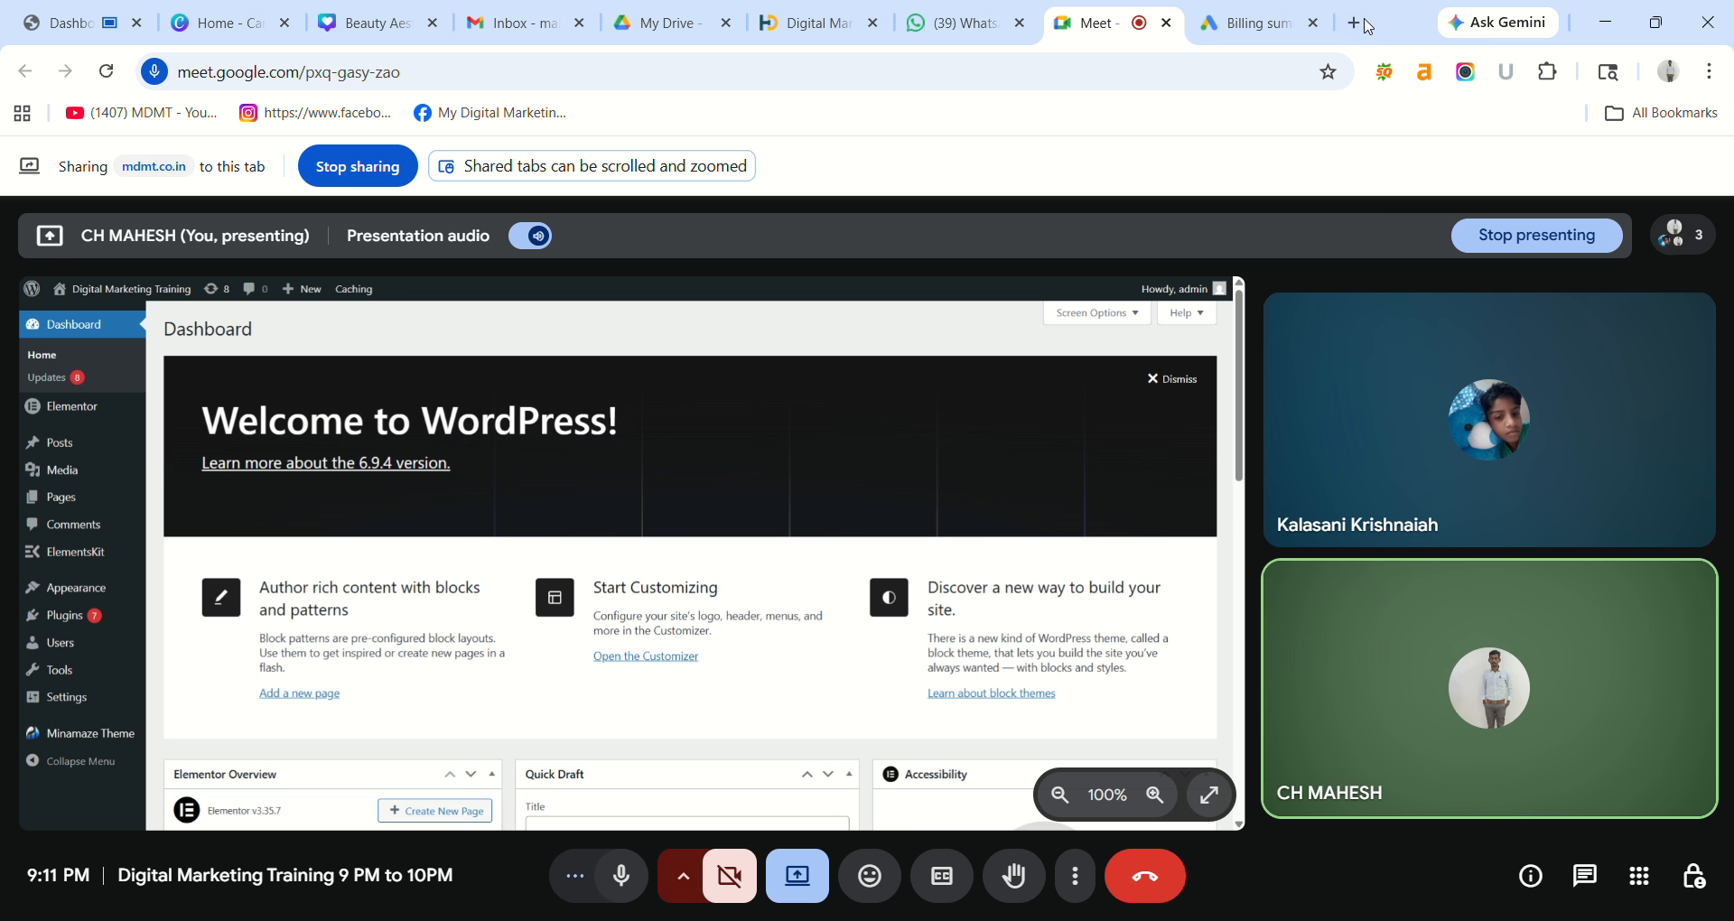
left_click(1361, 26)
type("mdmt.co.in")
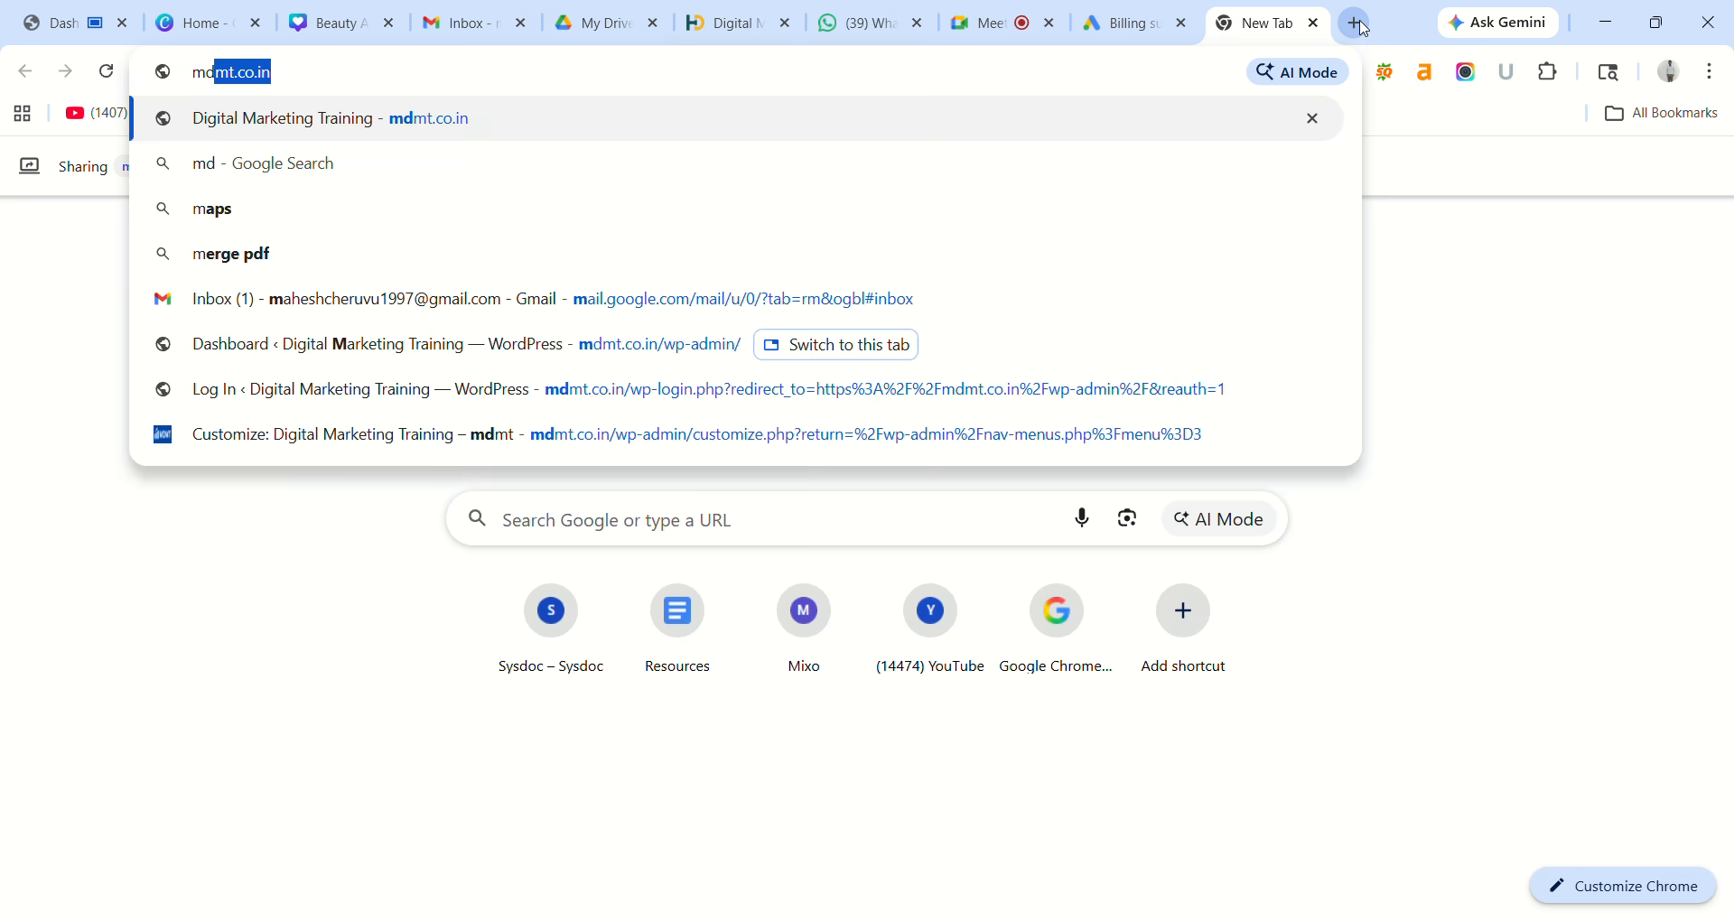
key("Return")
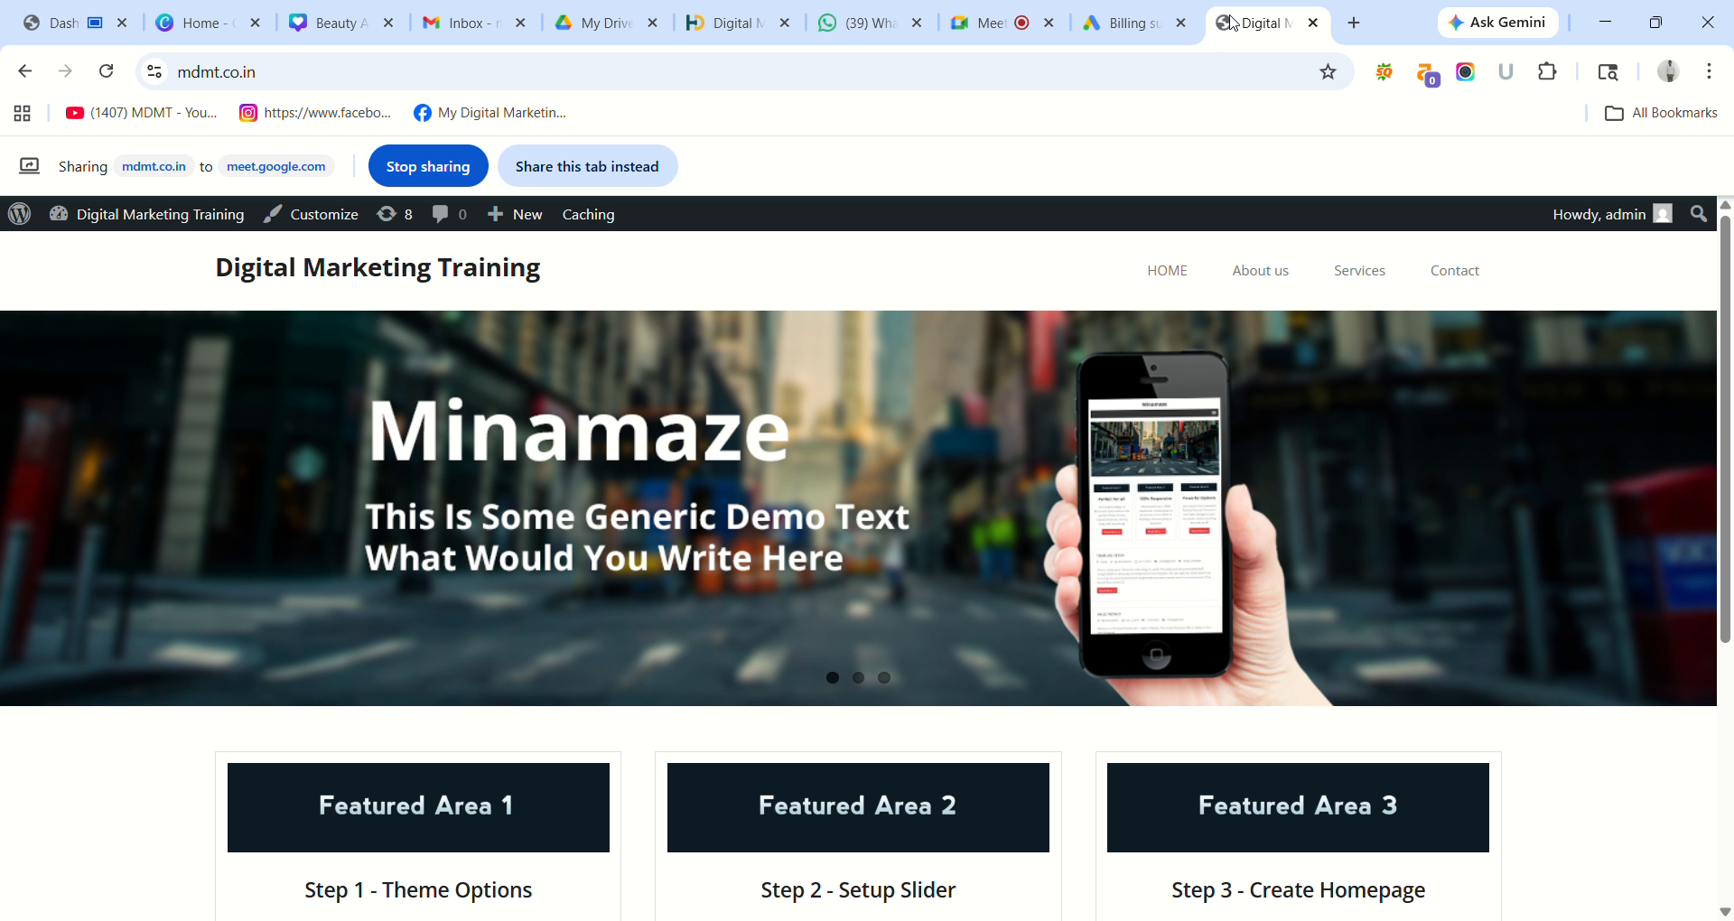
left_click_drag(1233, 22, 202, 27)
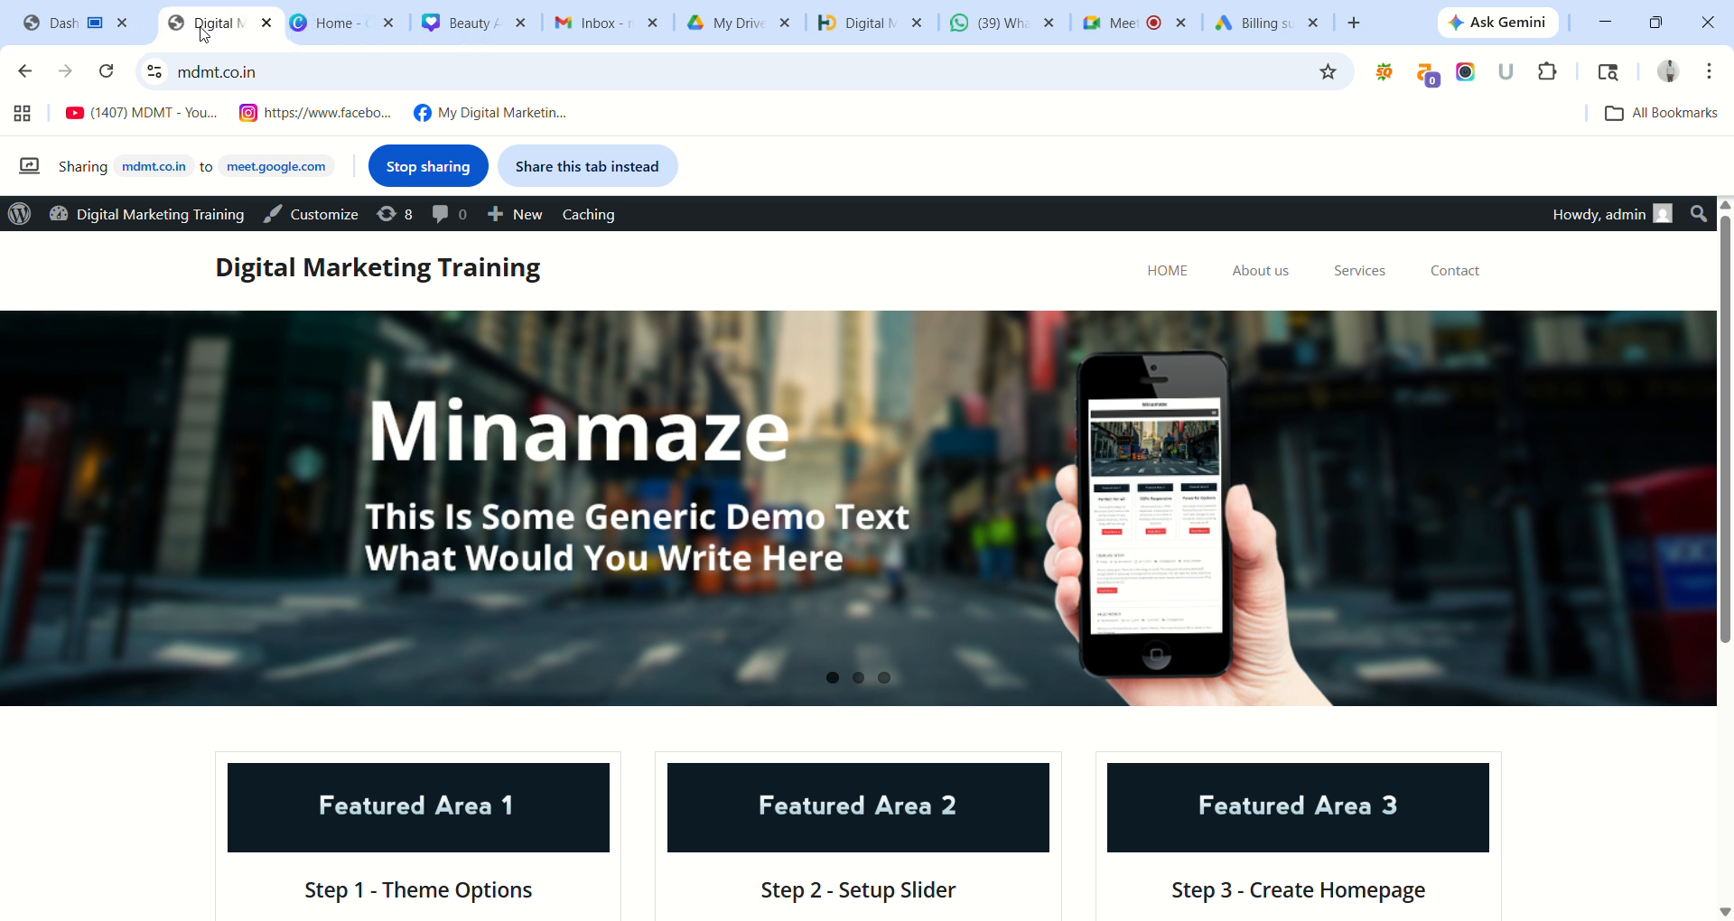
Switch between the dashboard, Meet call and live site tabs, ending on the WordPress Dashboard.
left_click(45, 32)
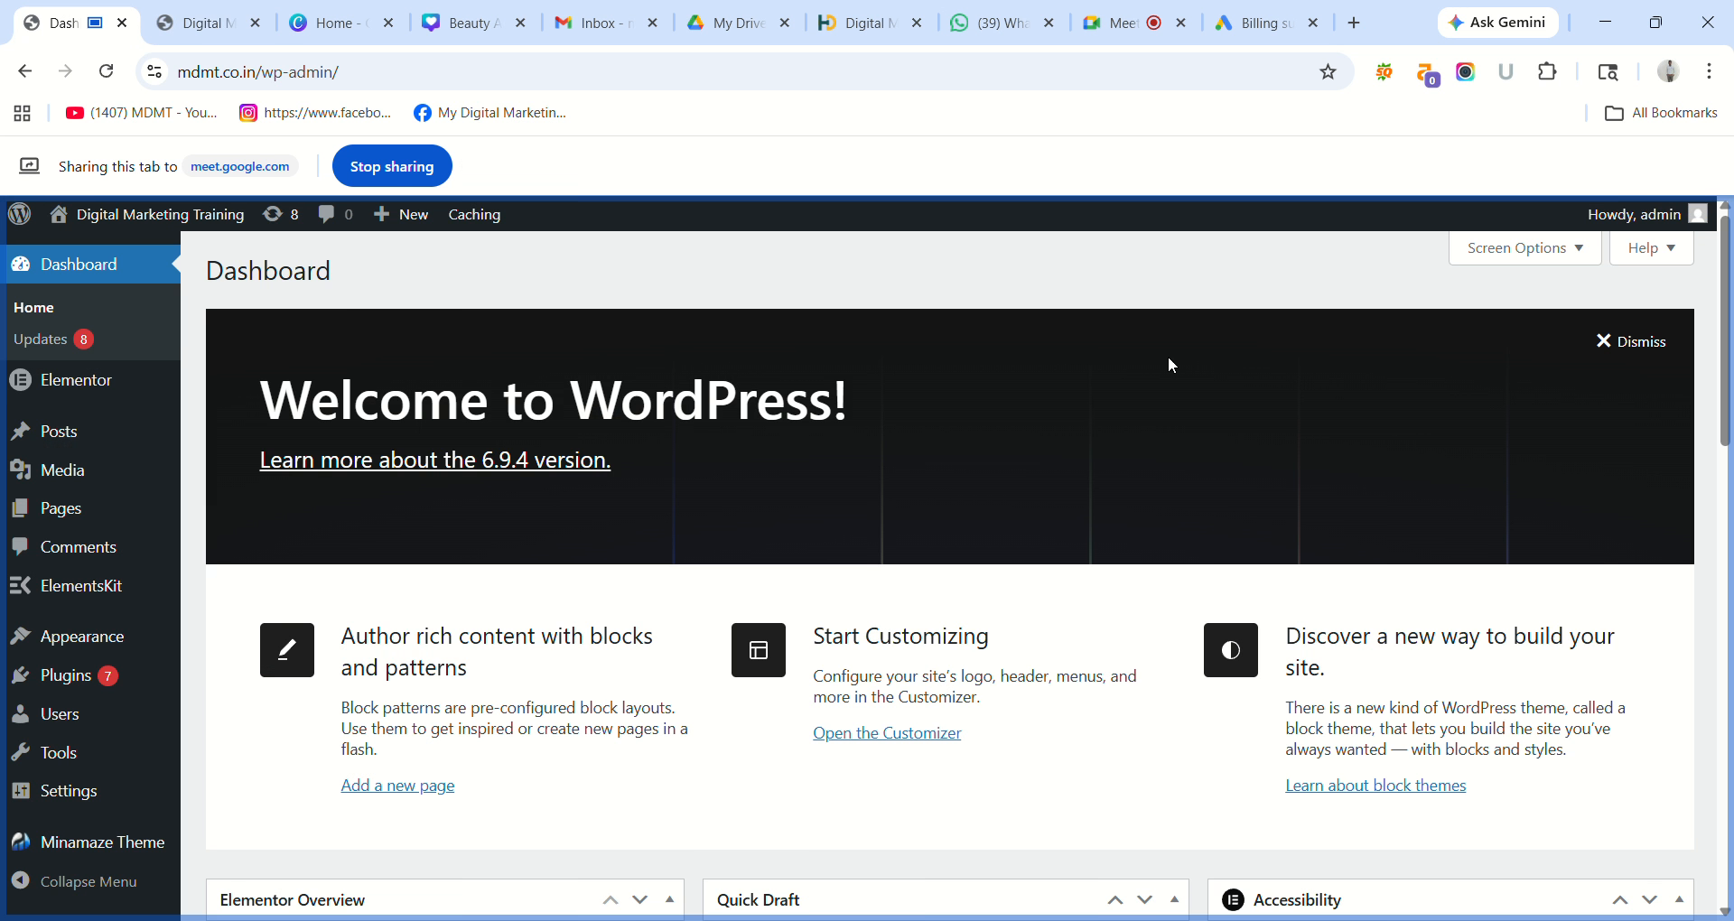
left_click(1670, 324)
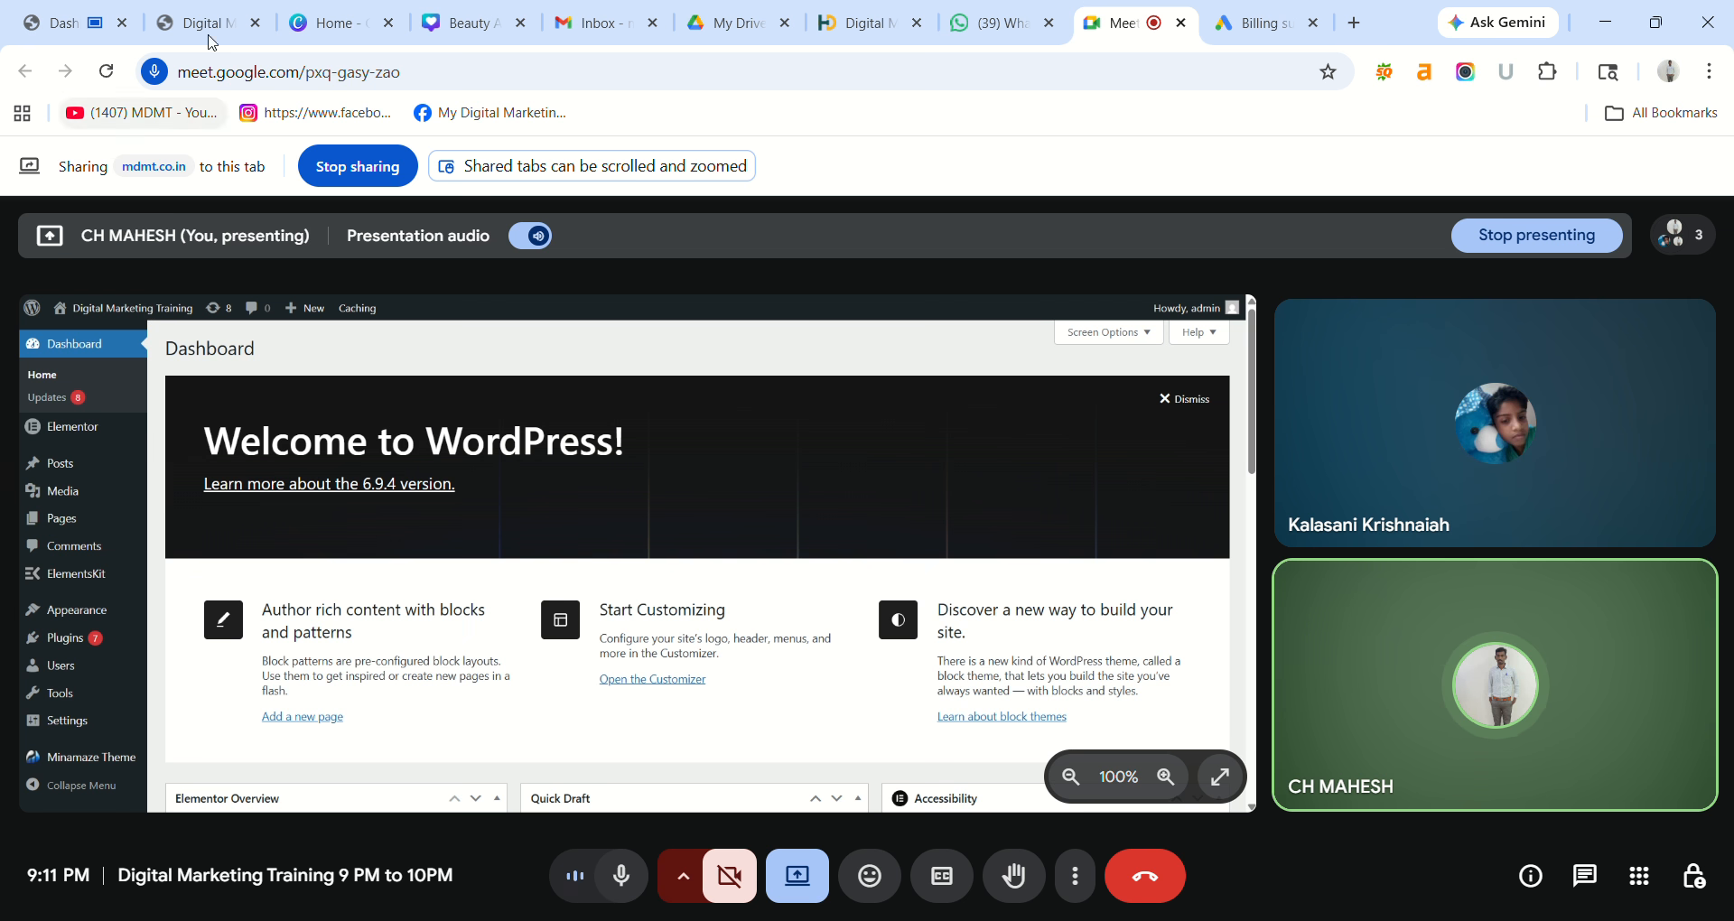
left_click(191, 16)
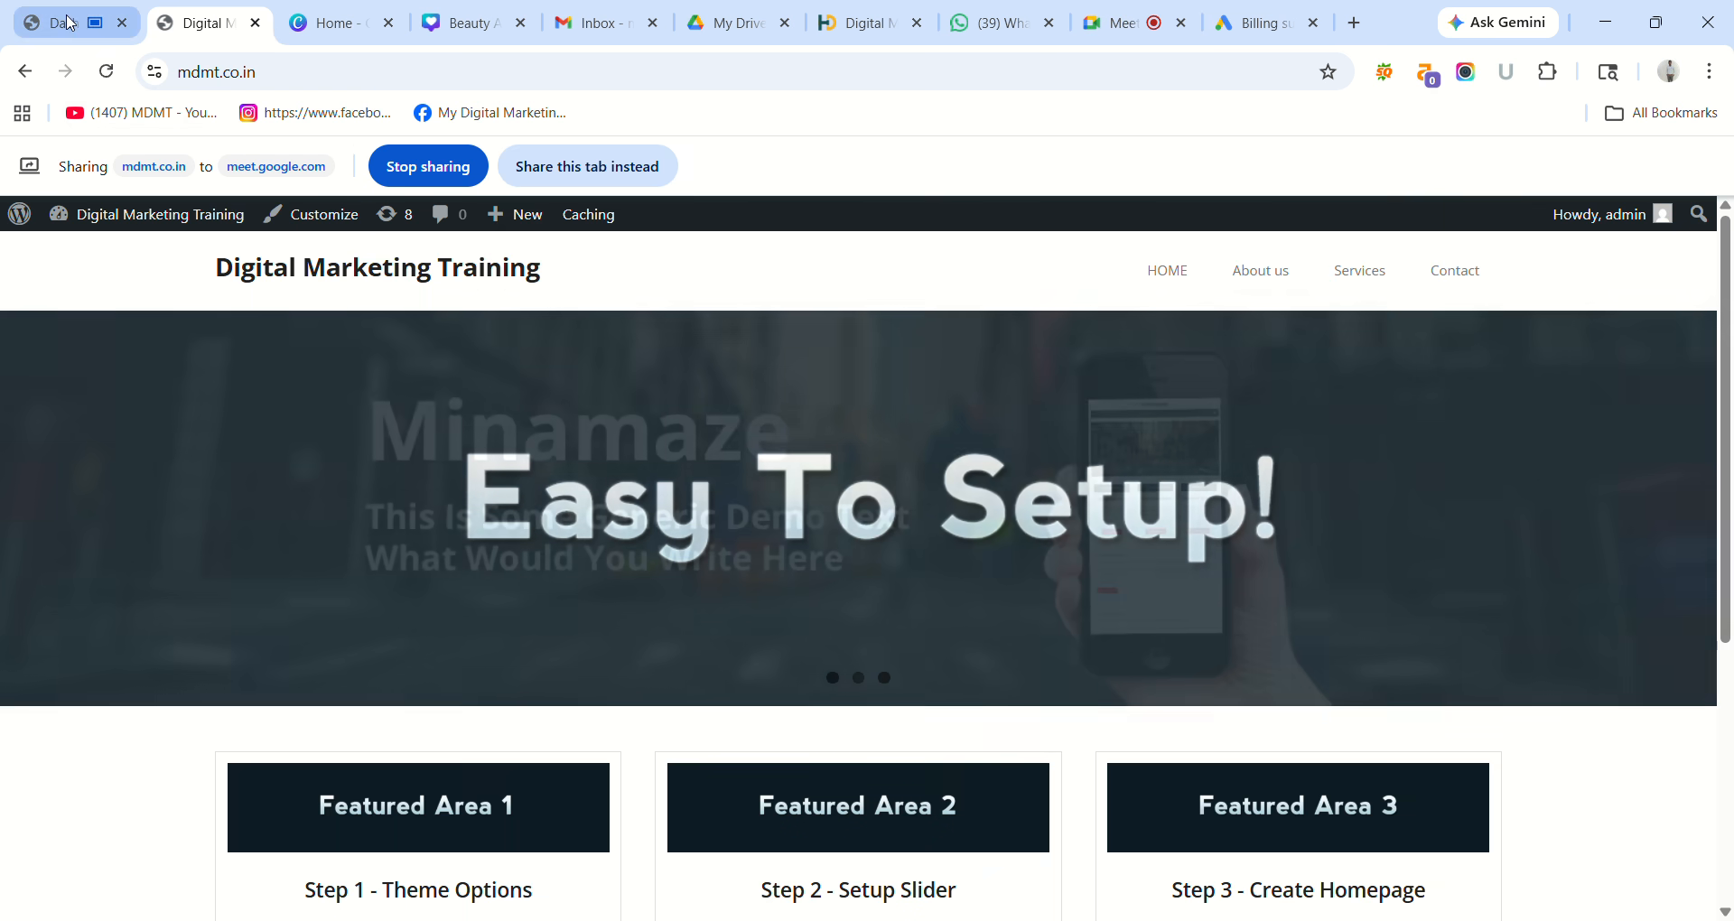
left_click(70, 23)
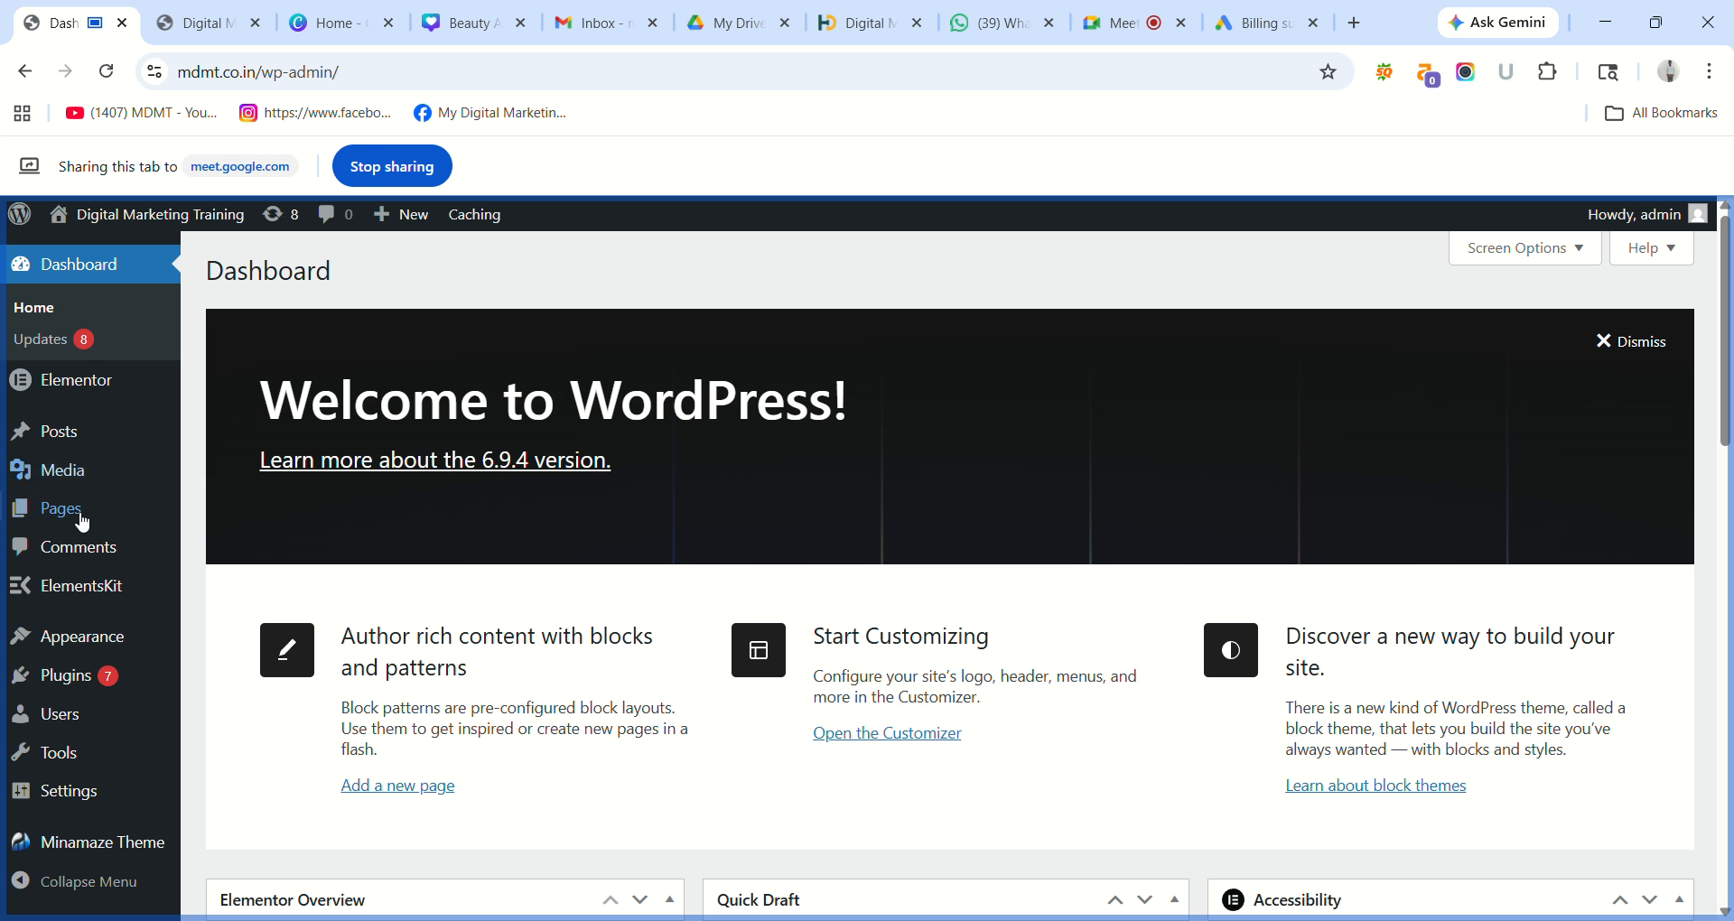
mouse_move(82, 679)
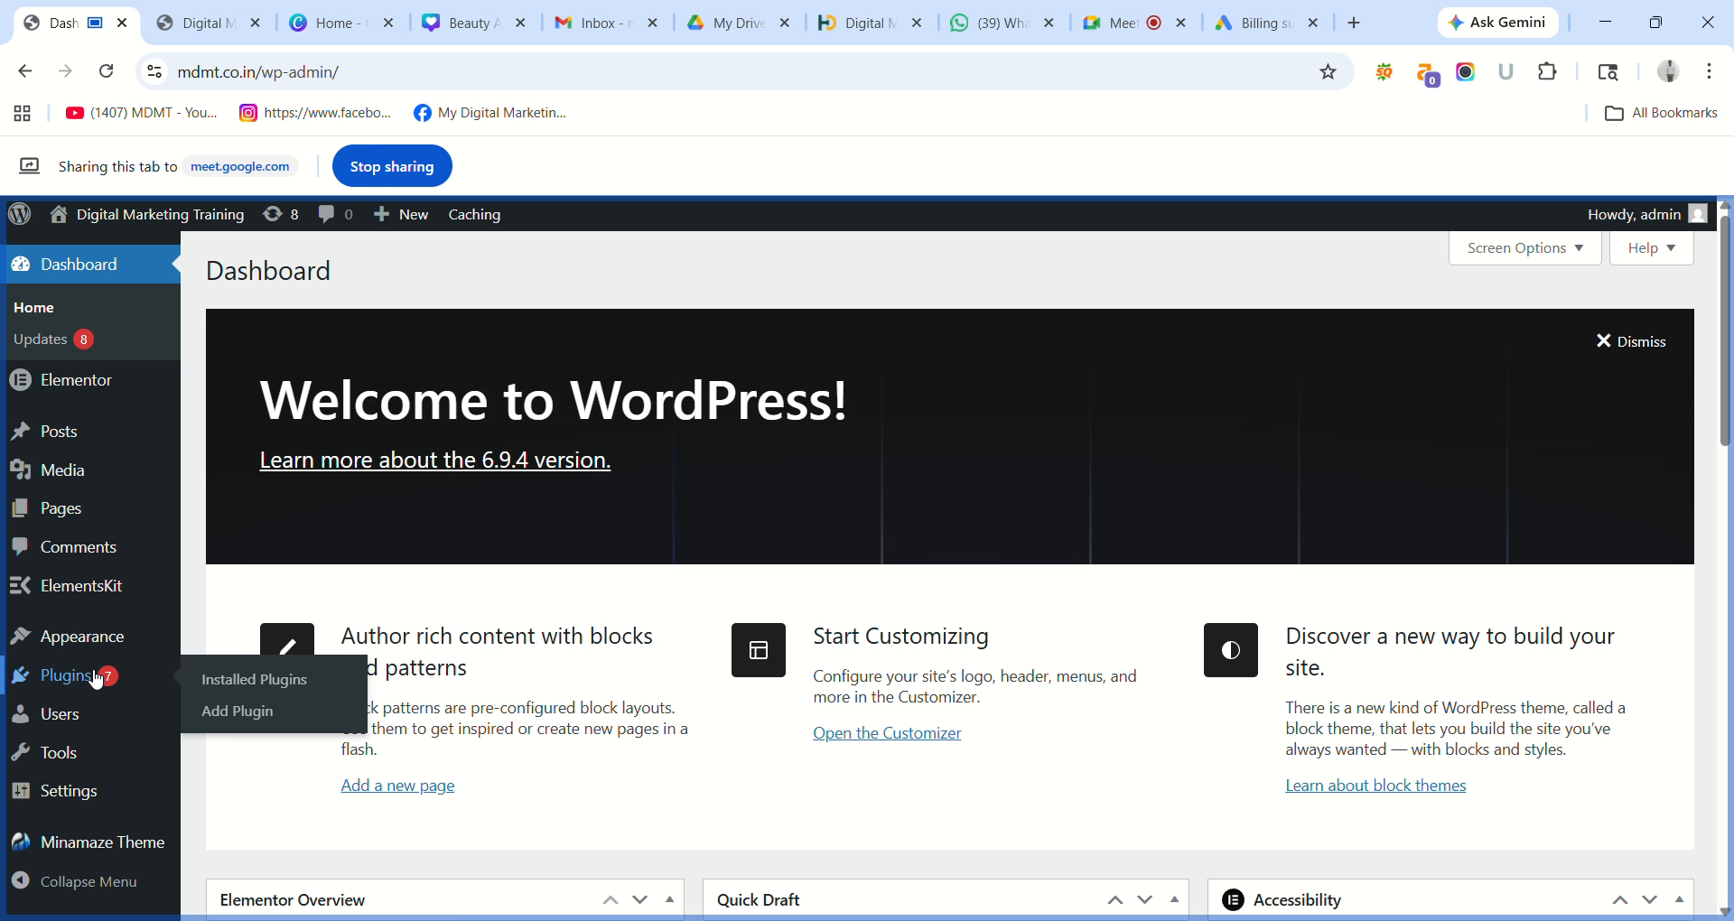
Search Add Plugin for 'Pricing Table by Supsystic', then install and activate it.
left_click(236, 711)
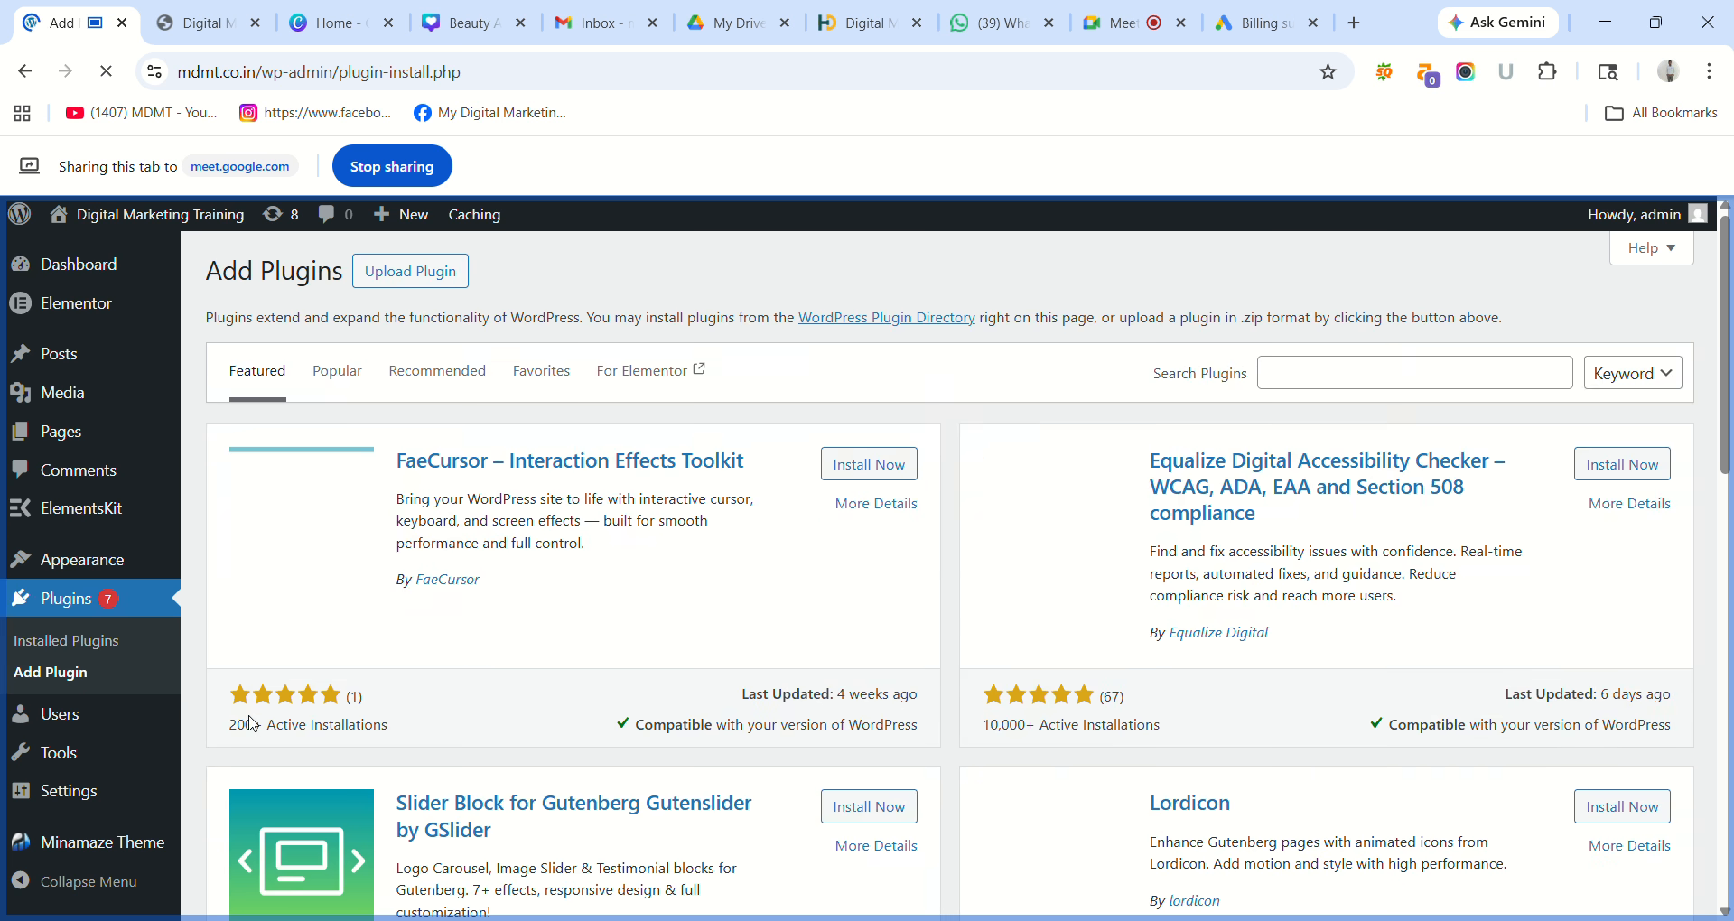
left_click(1353, 382)
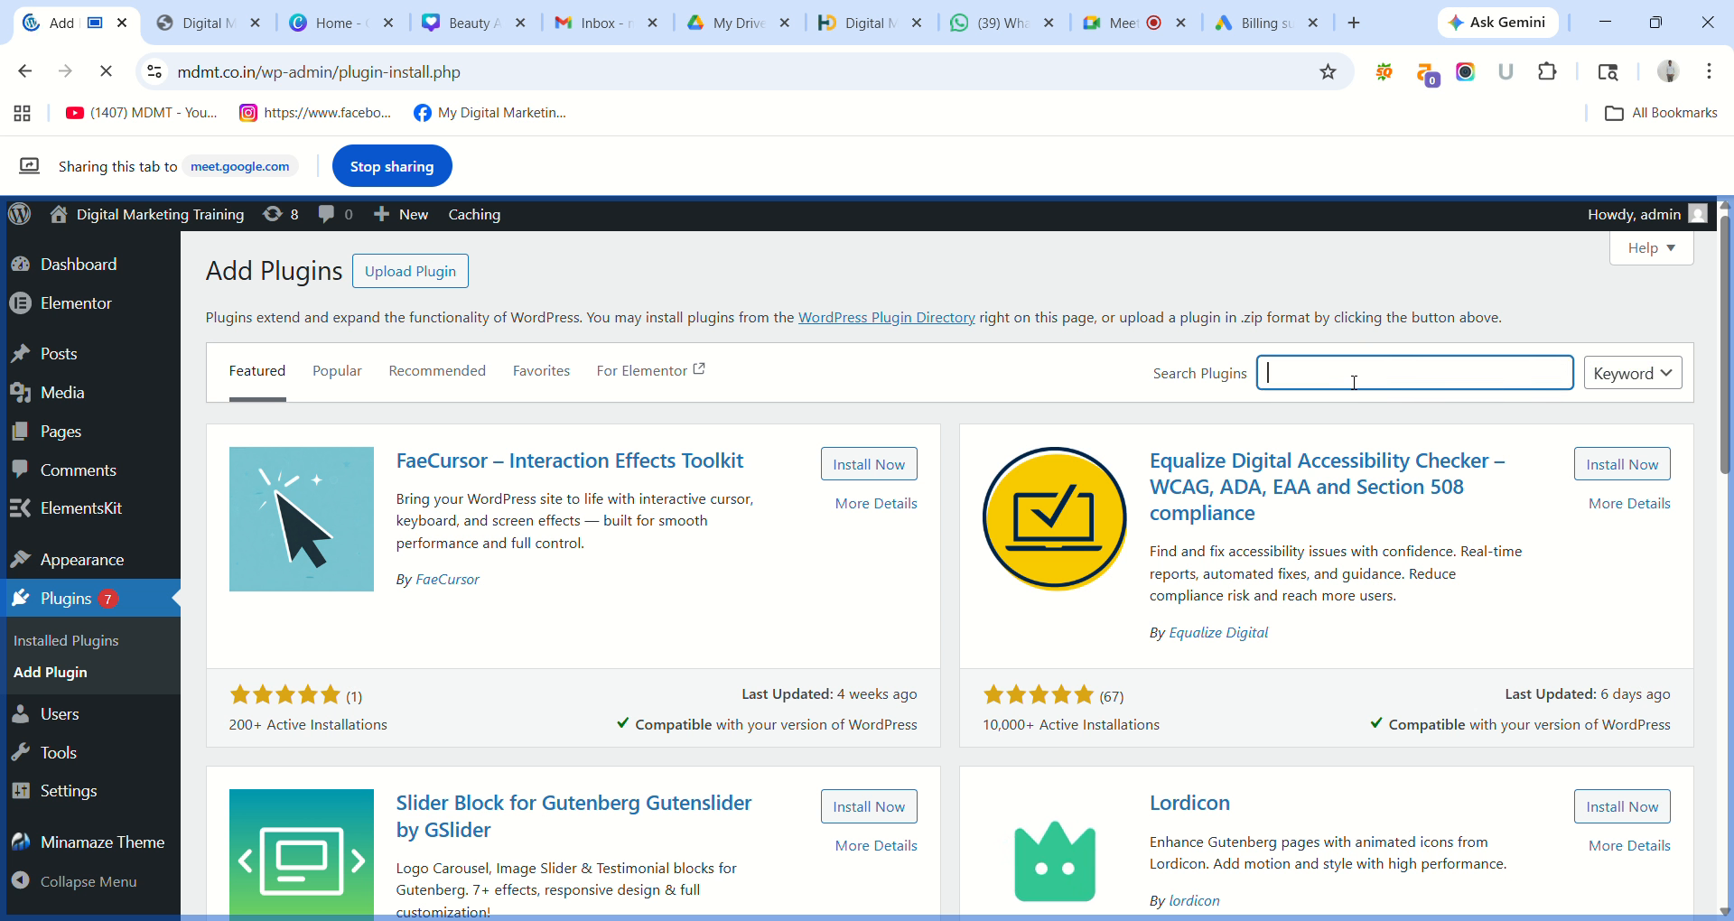
type("Pricing Table by Sup")
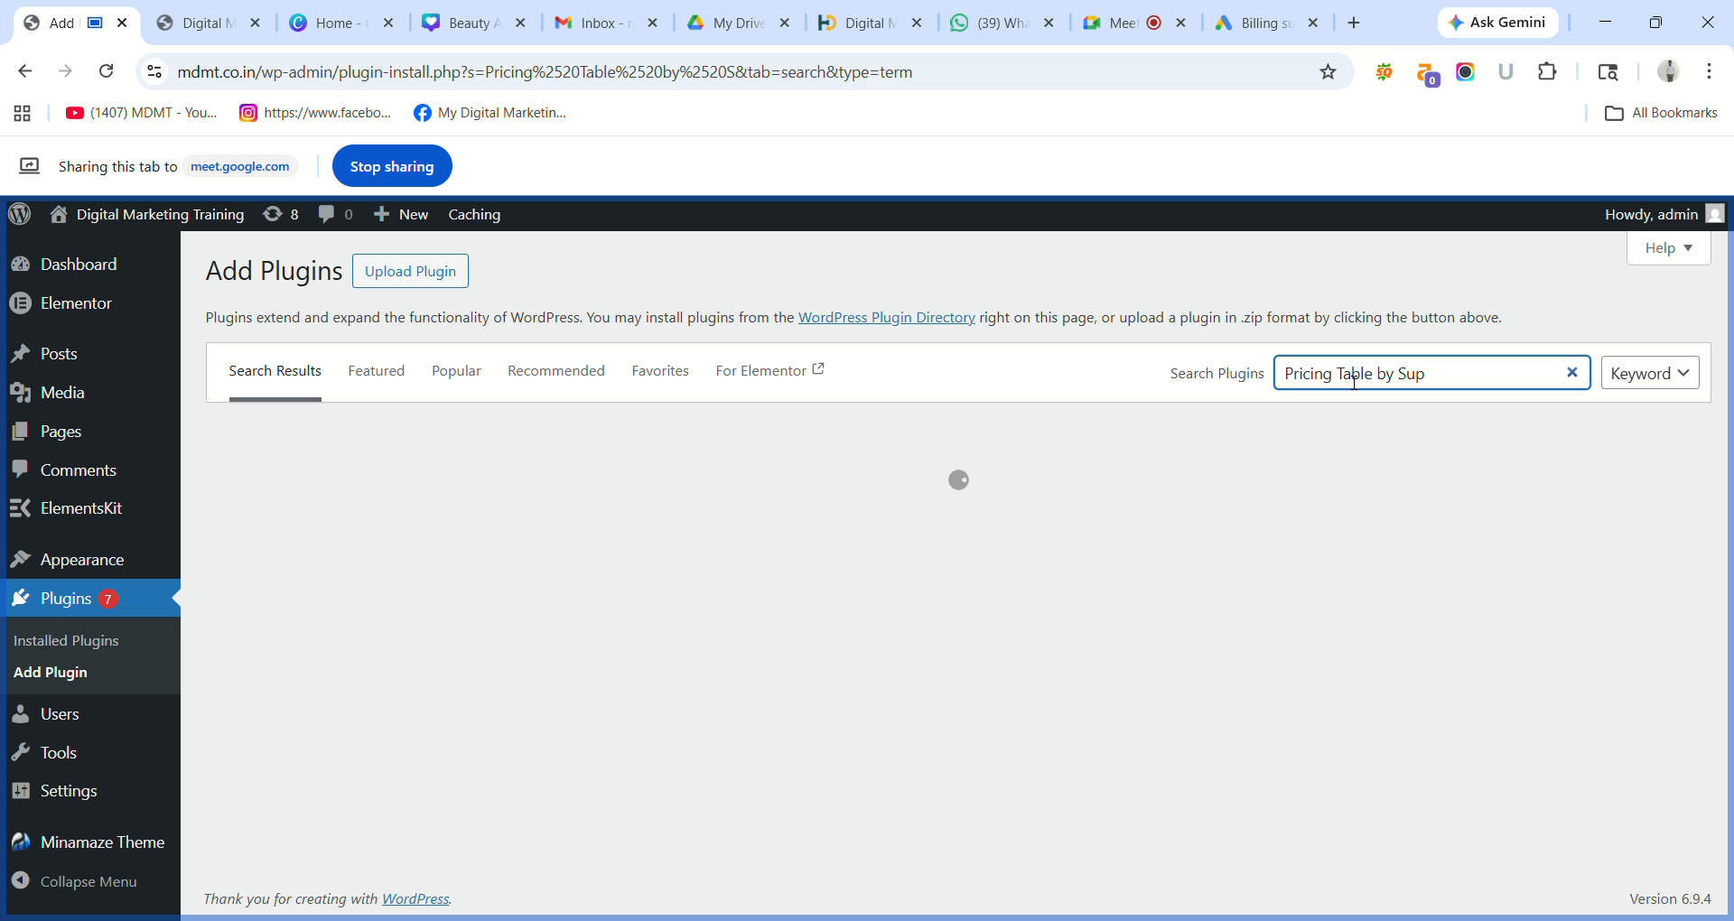
type("tic")
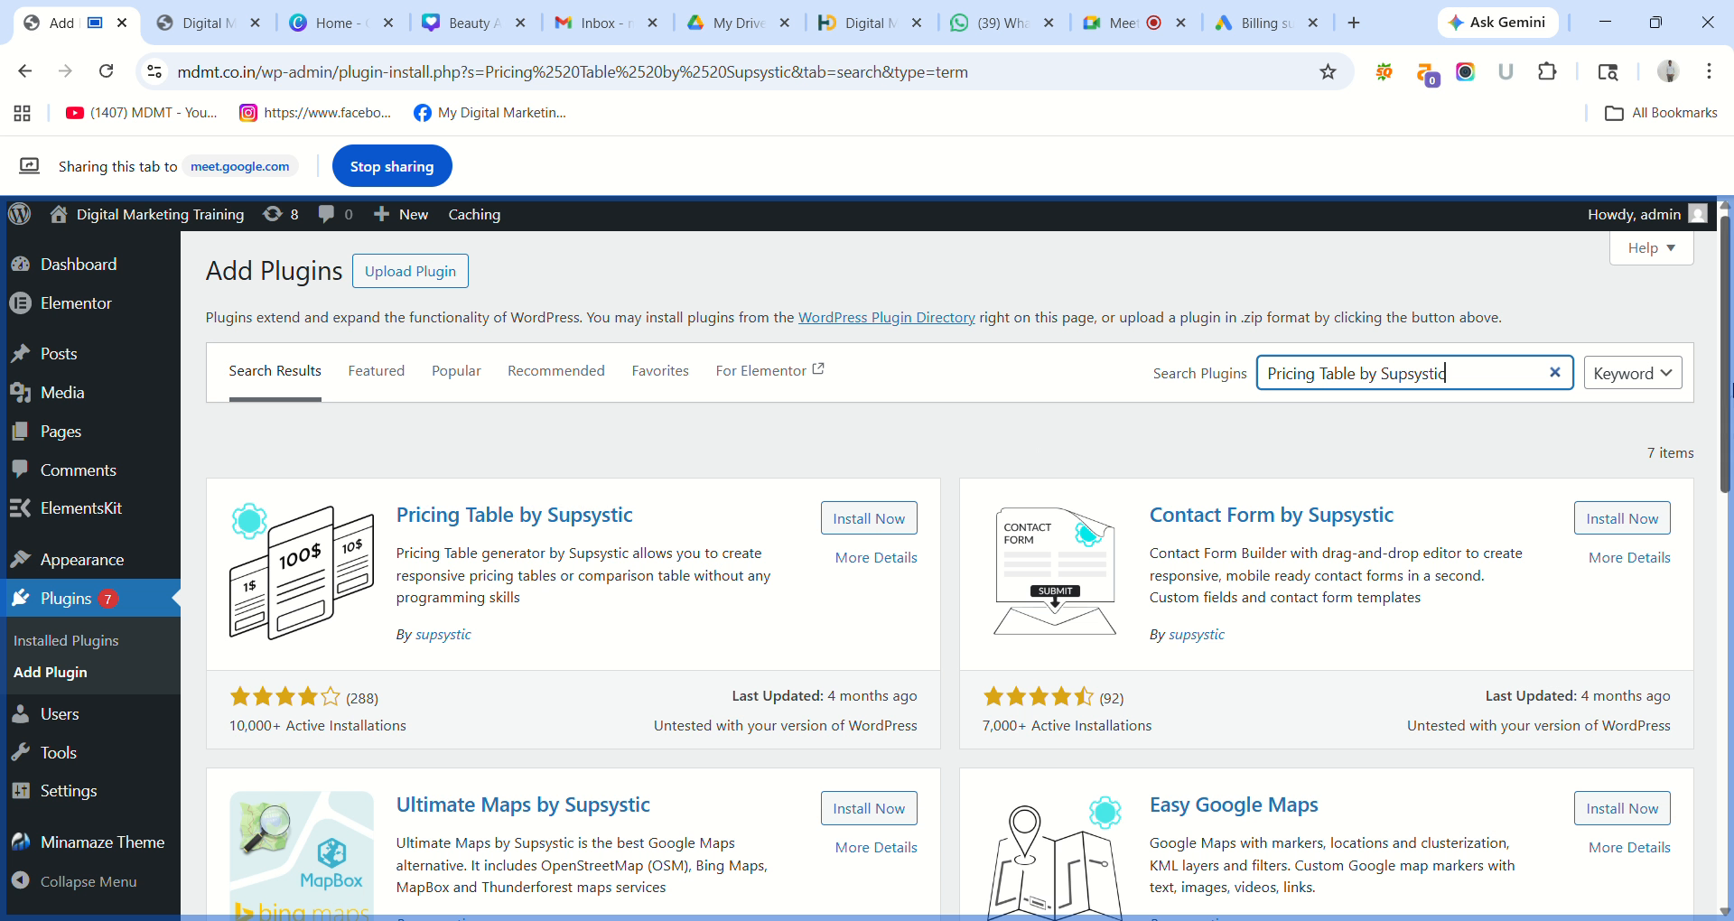
left_click_drag(1732, 334, 1689, 280)
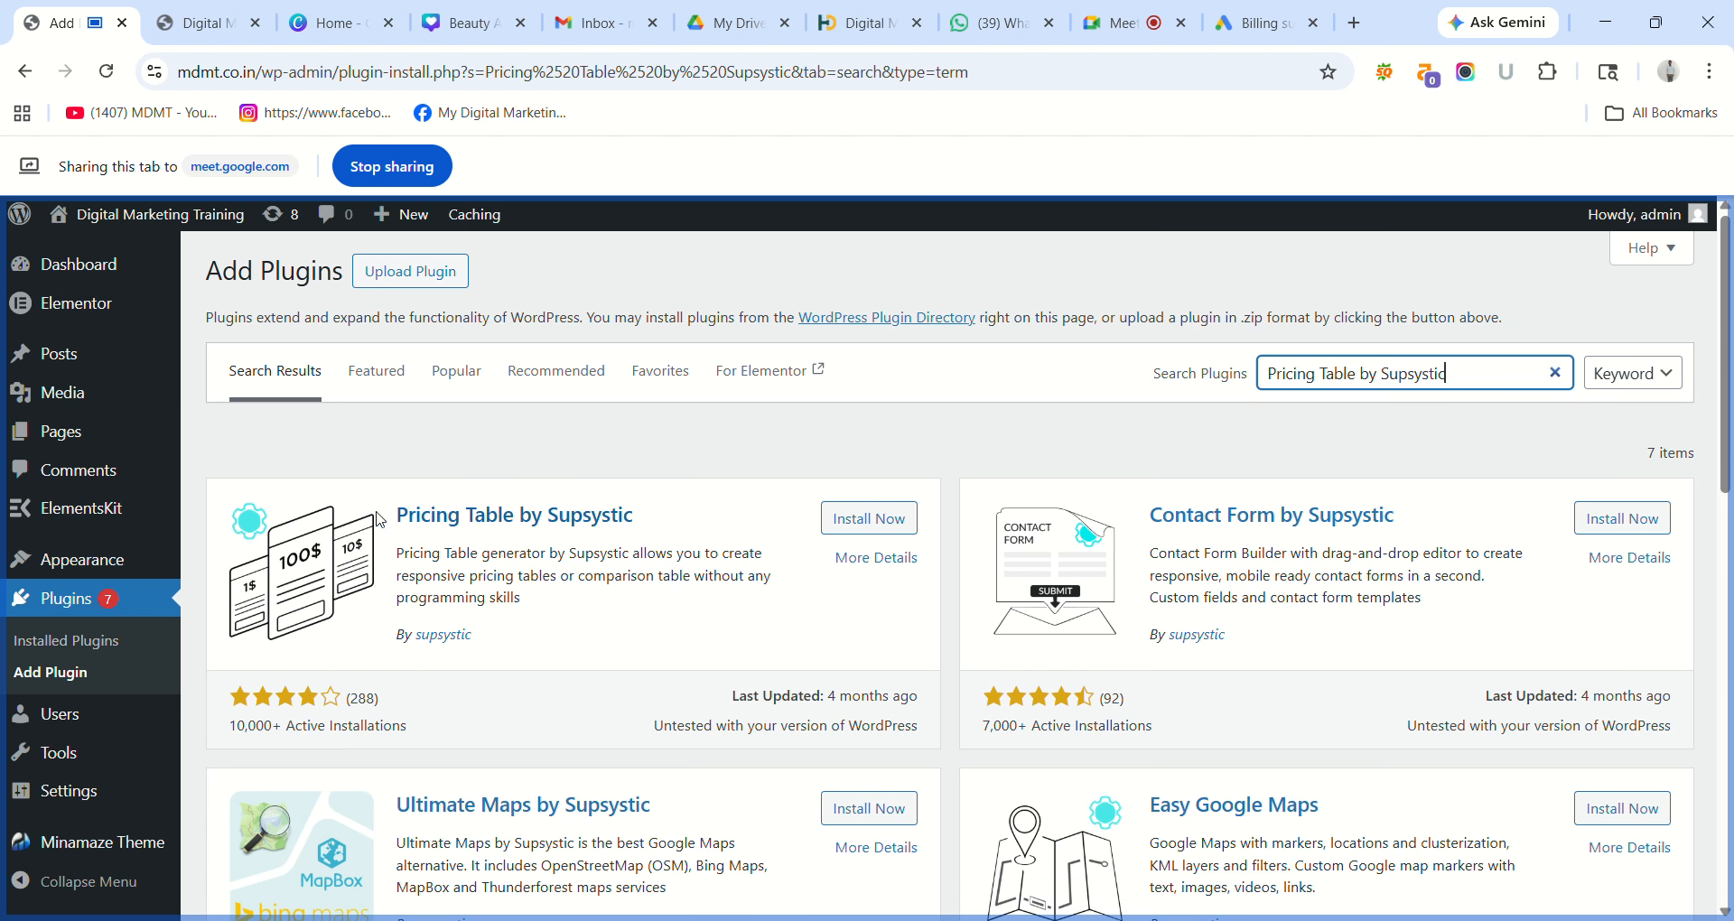
left_click(883, 521)
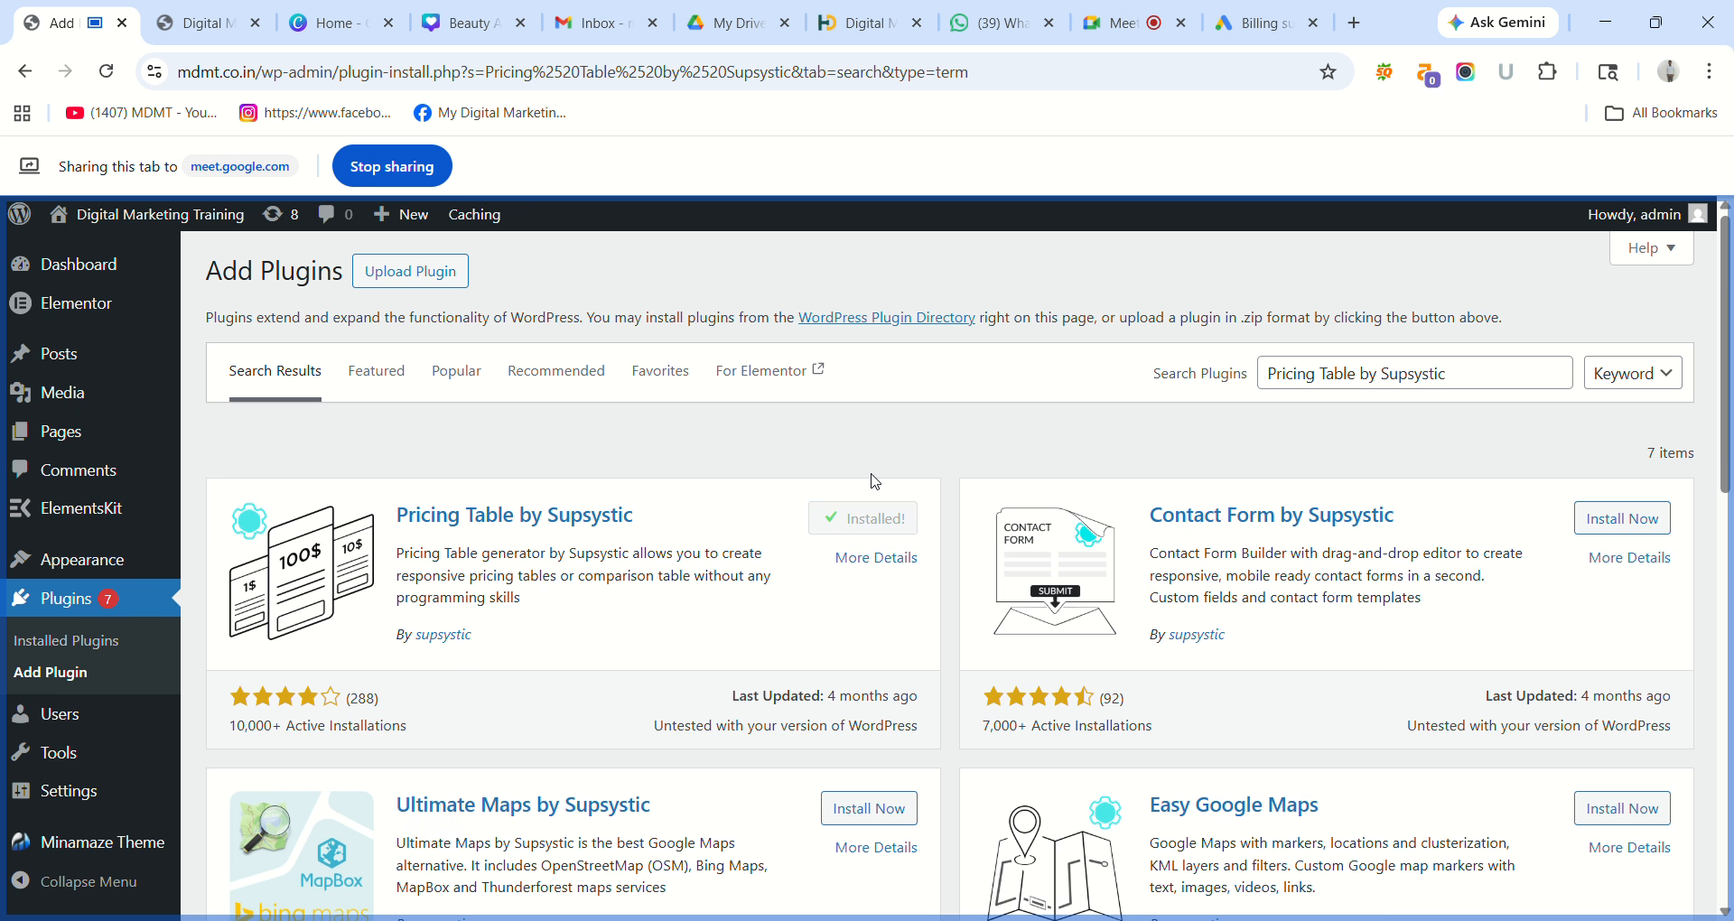
left_click(885, 529)
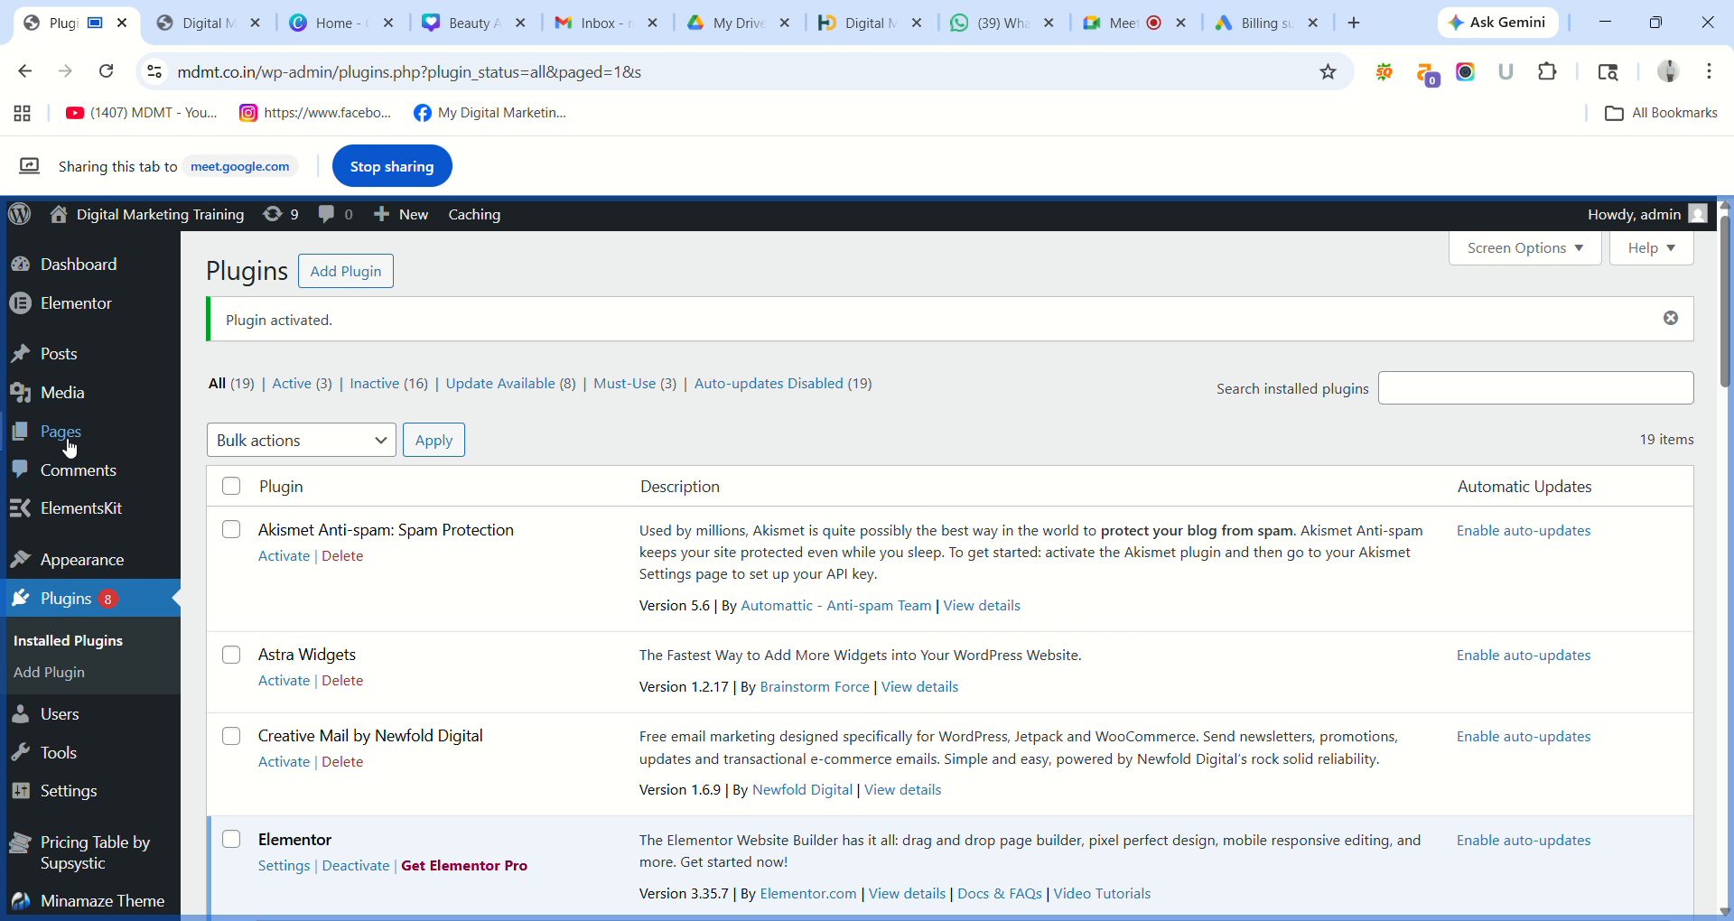
mouse_move(69, 440)
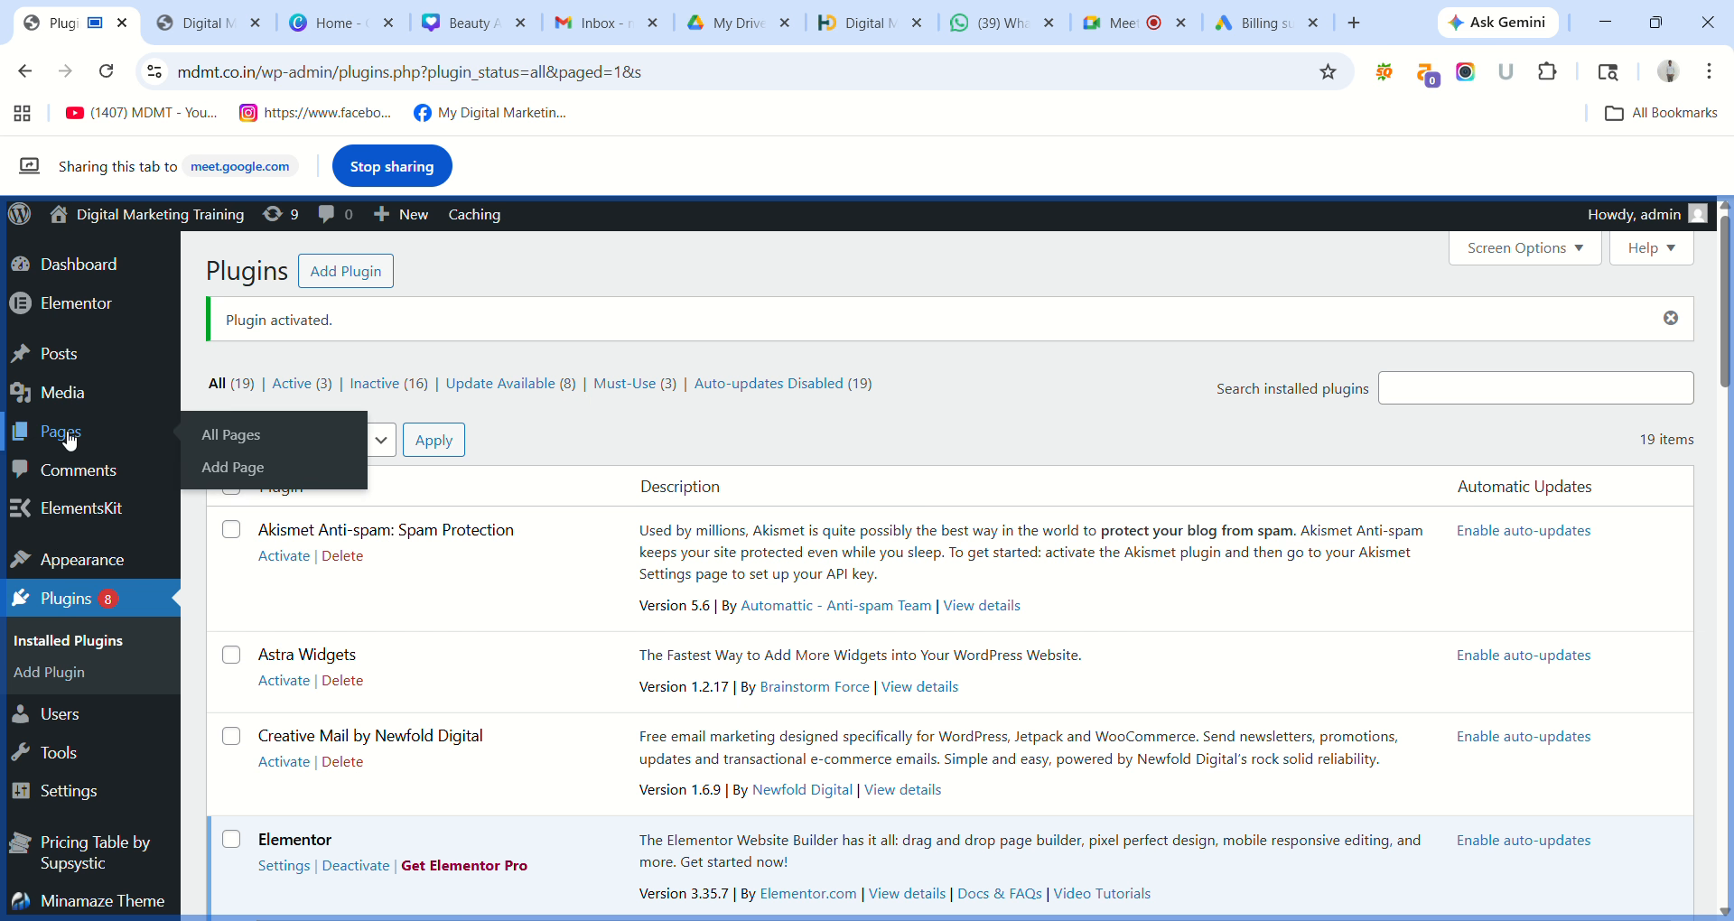
left_click(254, 437)
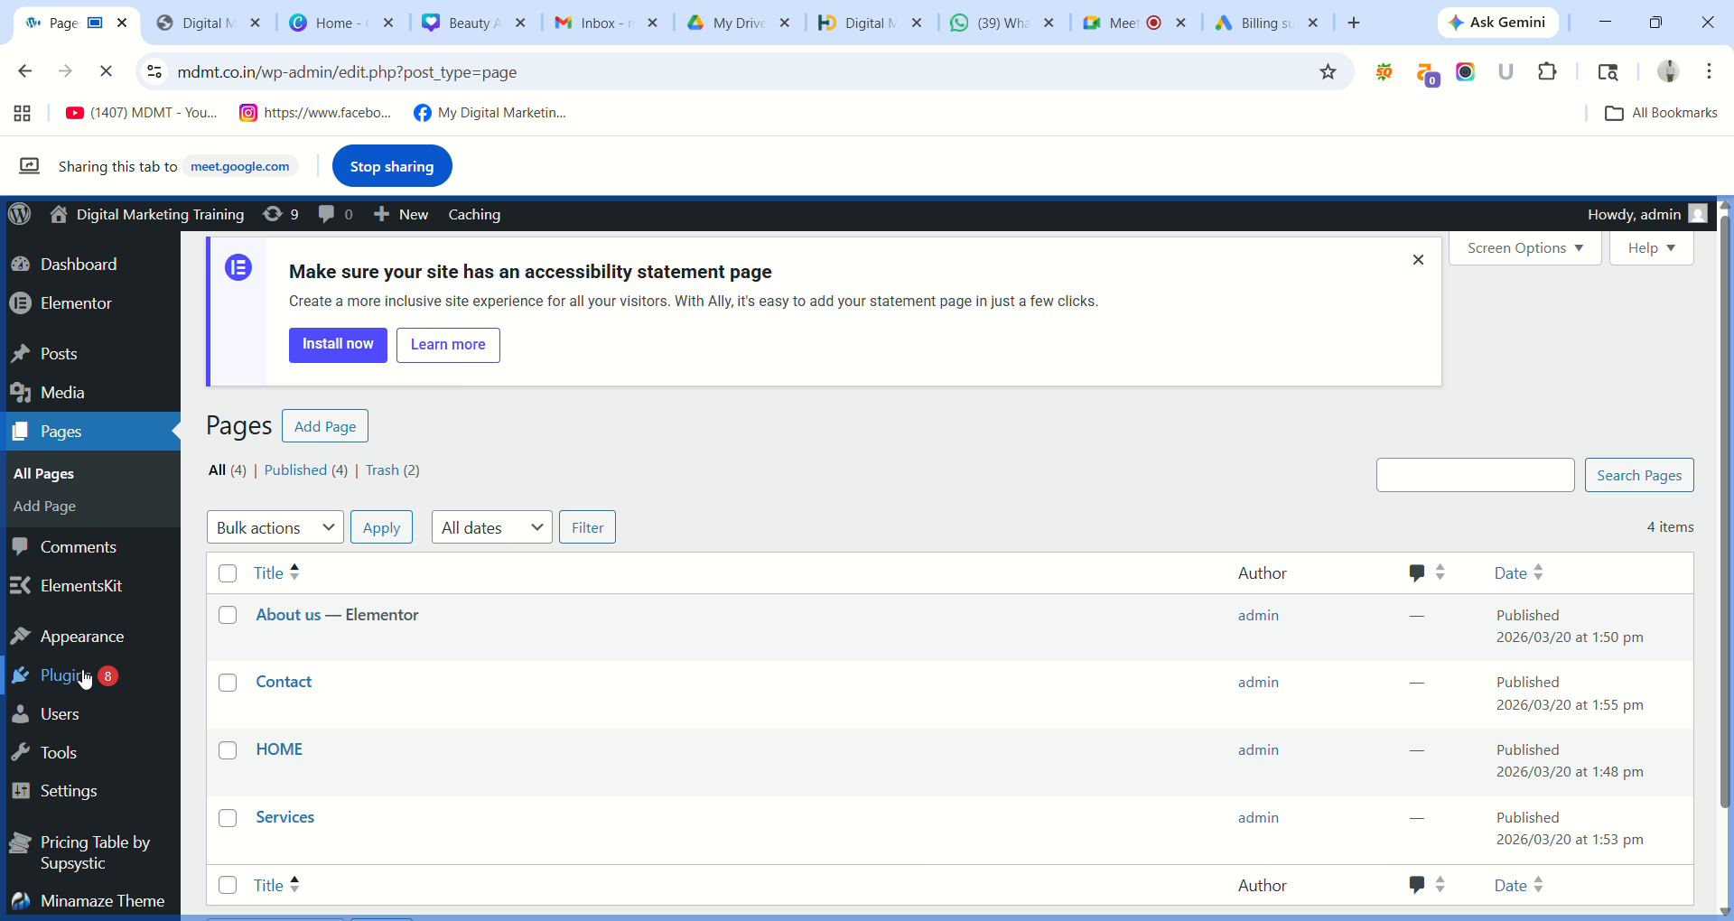
mouse_move(84, 682)
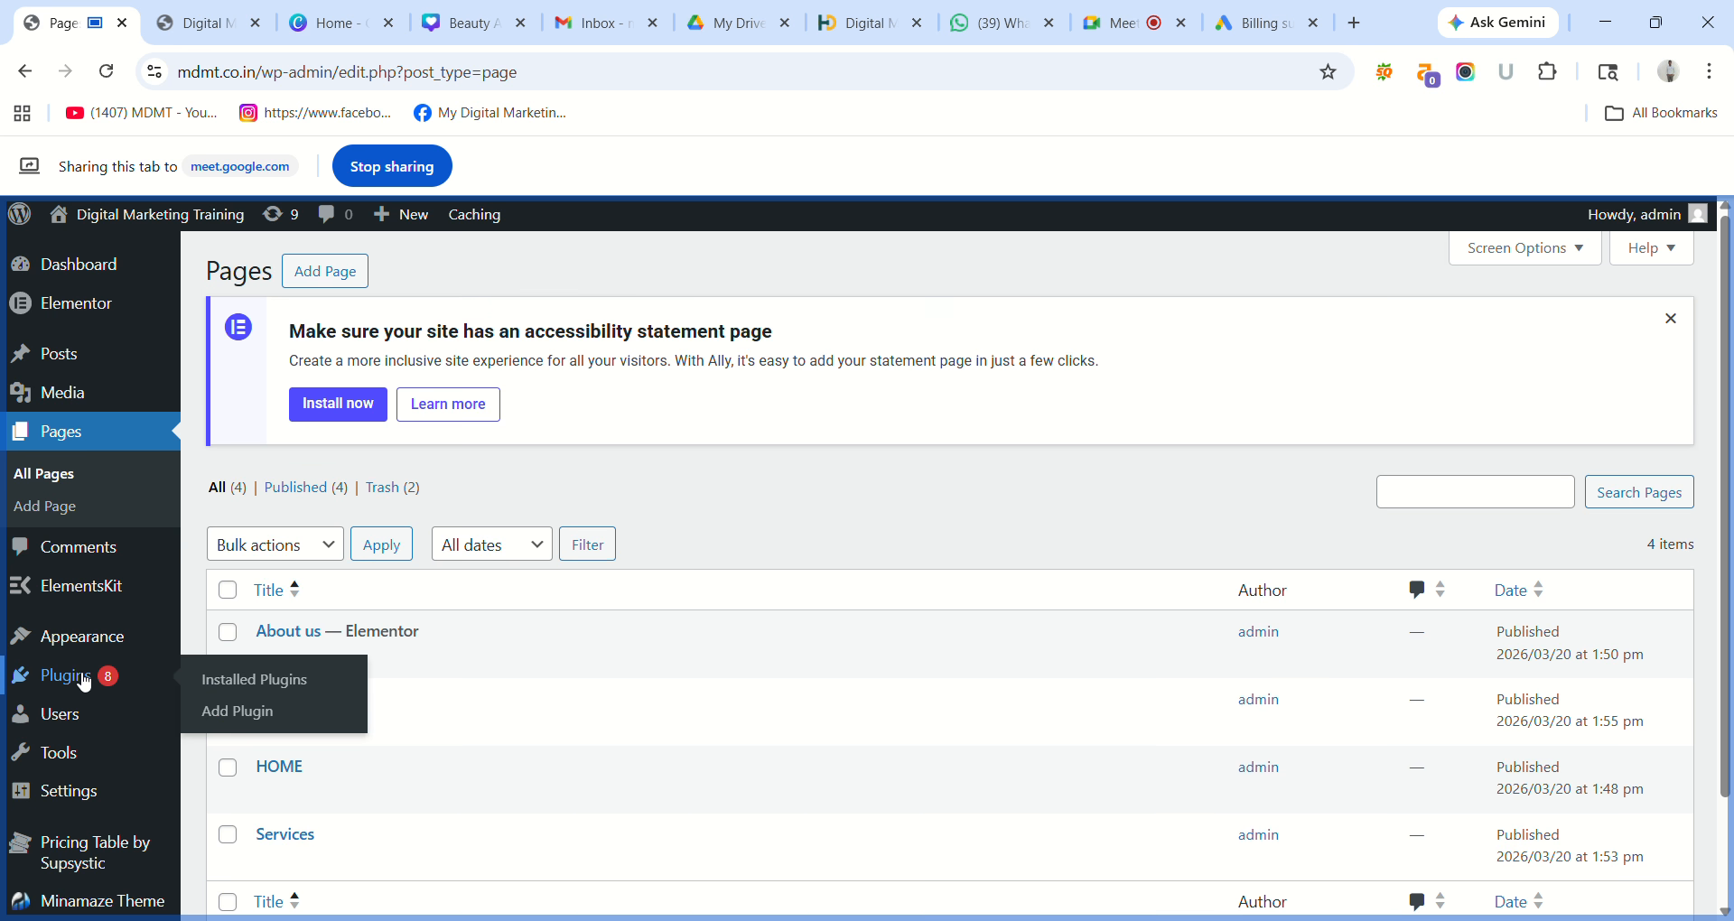
left_click(234, 686)
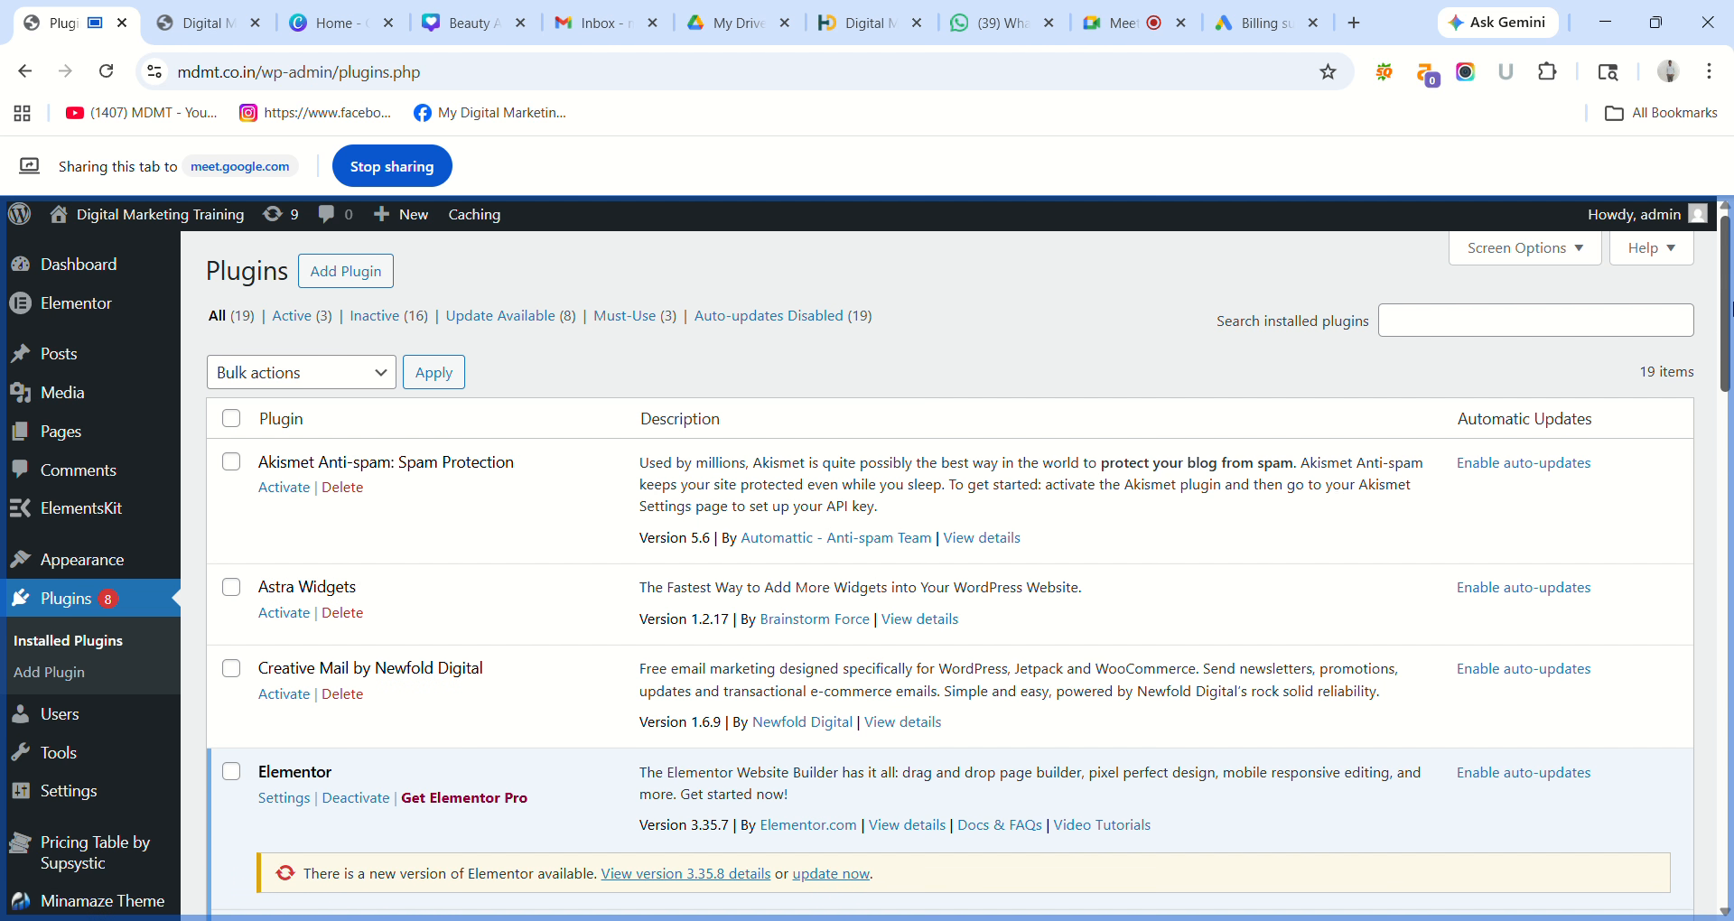
left_click_drag(1729, 307, 1729, 535)
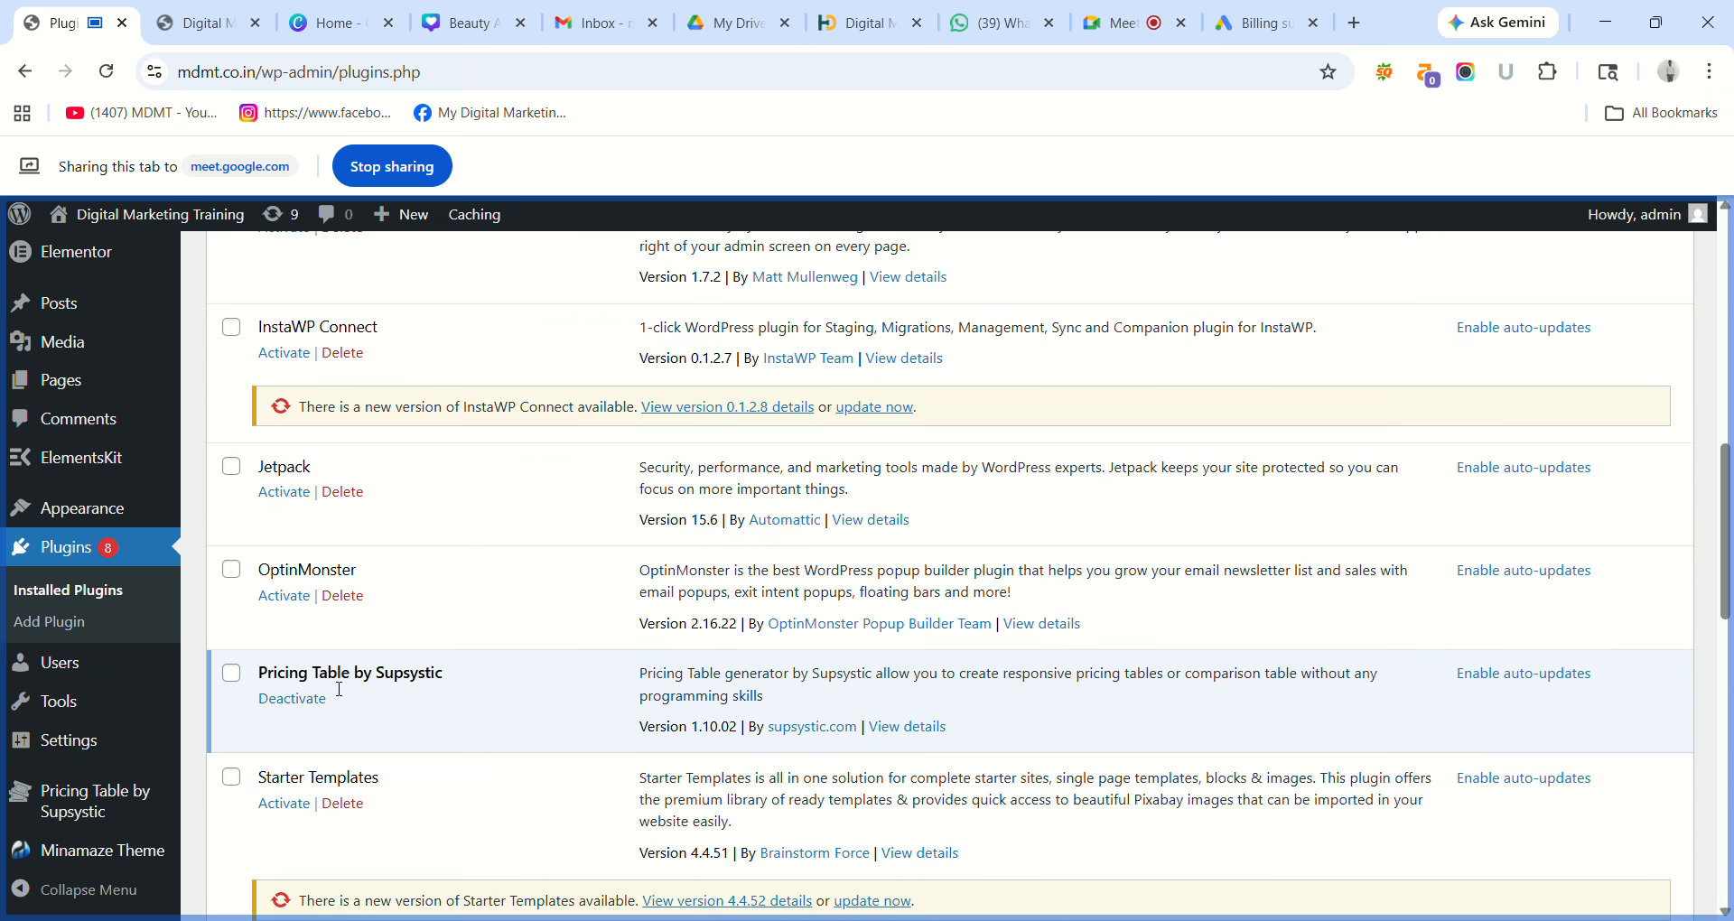
left_click(233, 673)
left_click(107, 69)
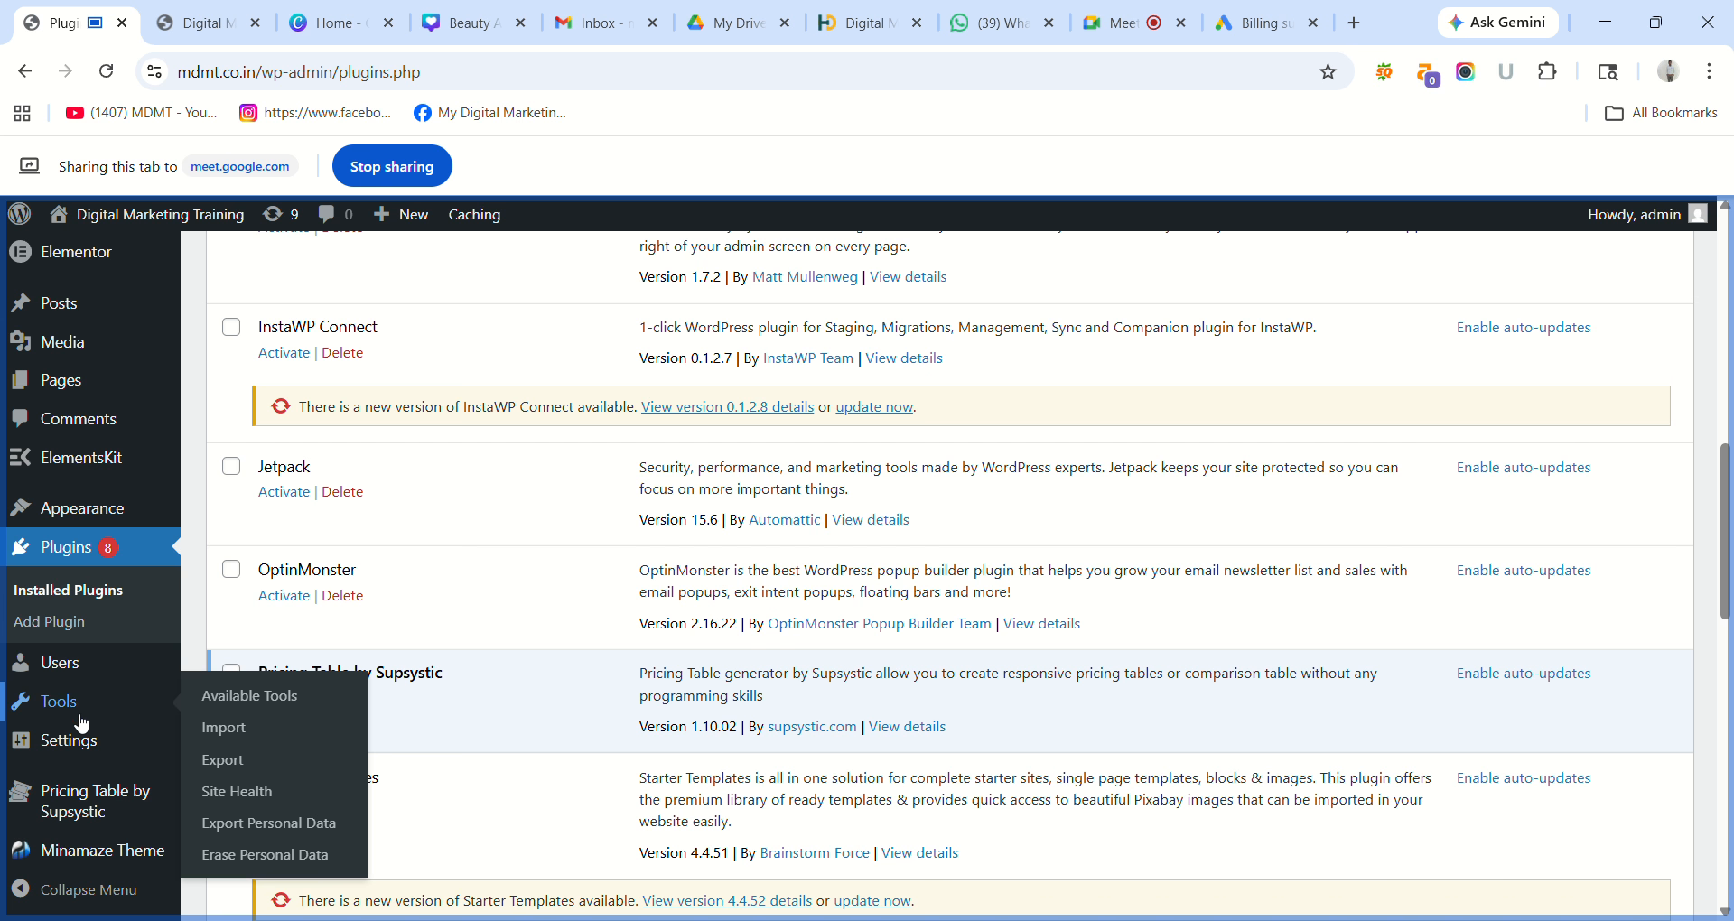
mouse_move(78, 798)
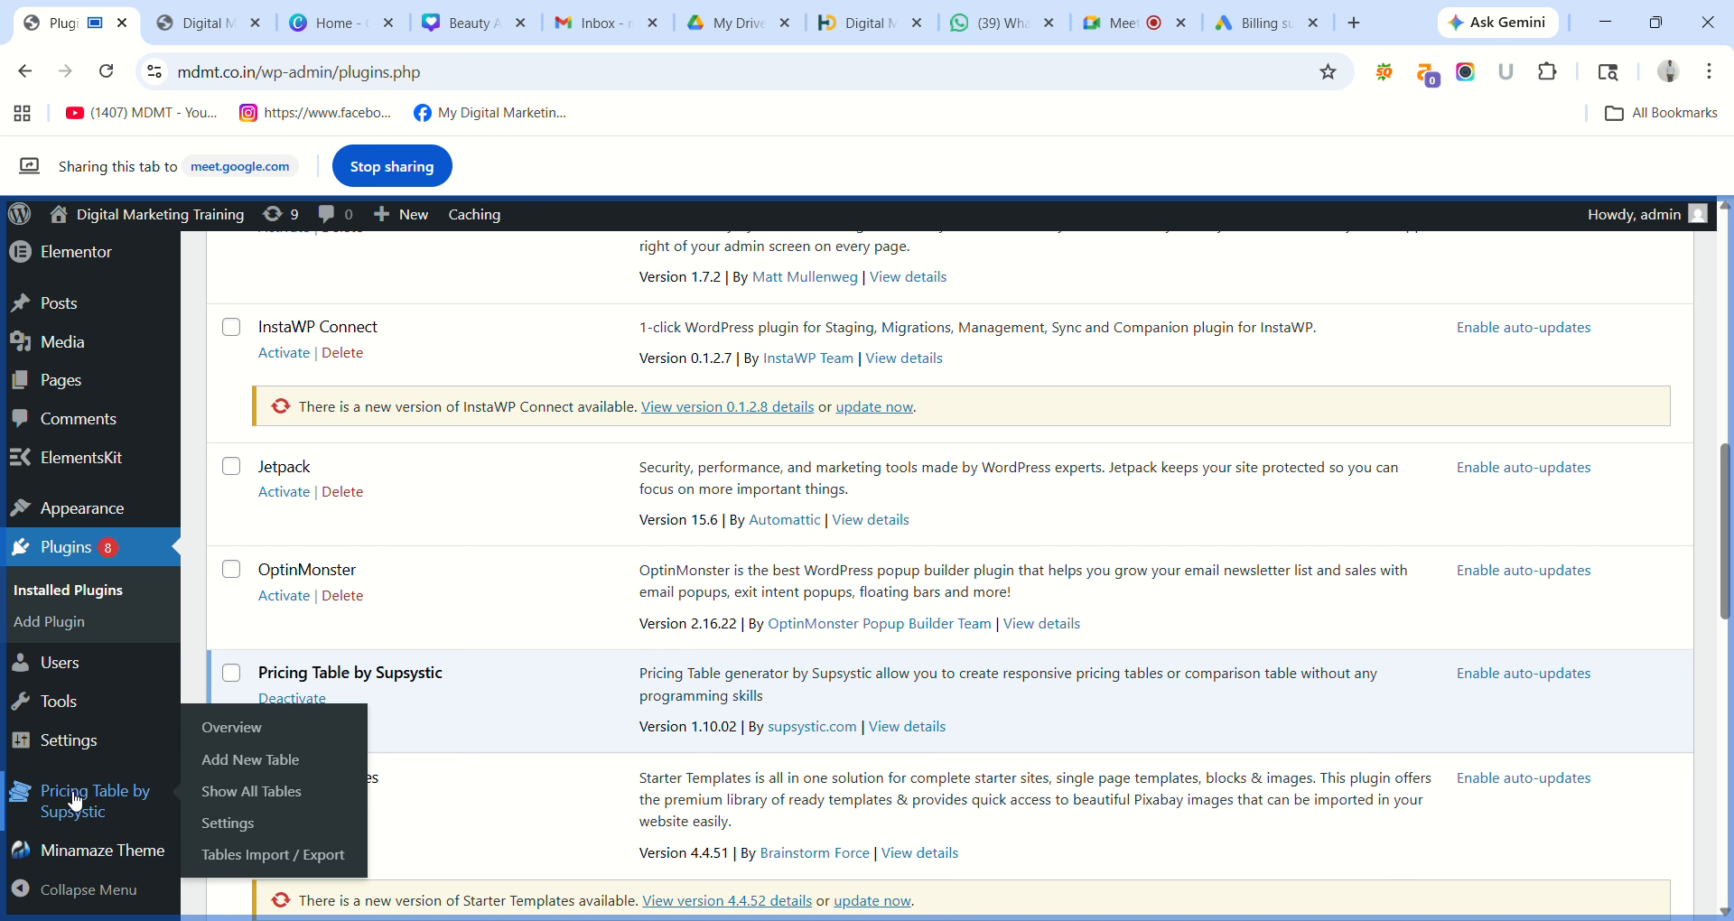
Open Pricing Table by Supsystic, dismiss its promo for good, and start a new table.
left_click(71, 794)
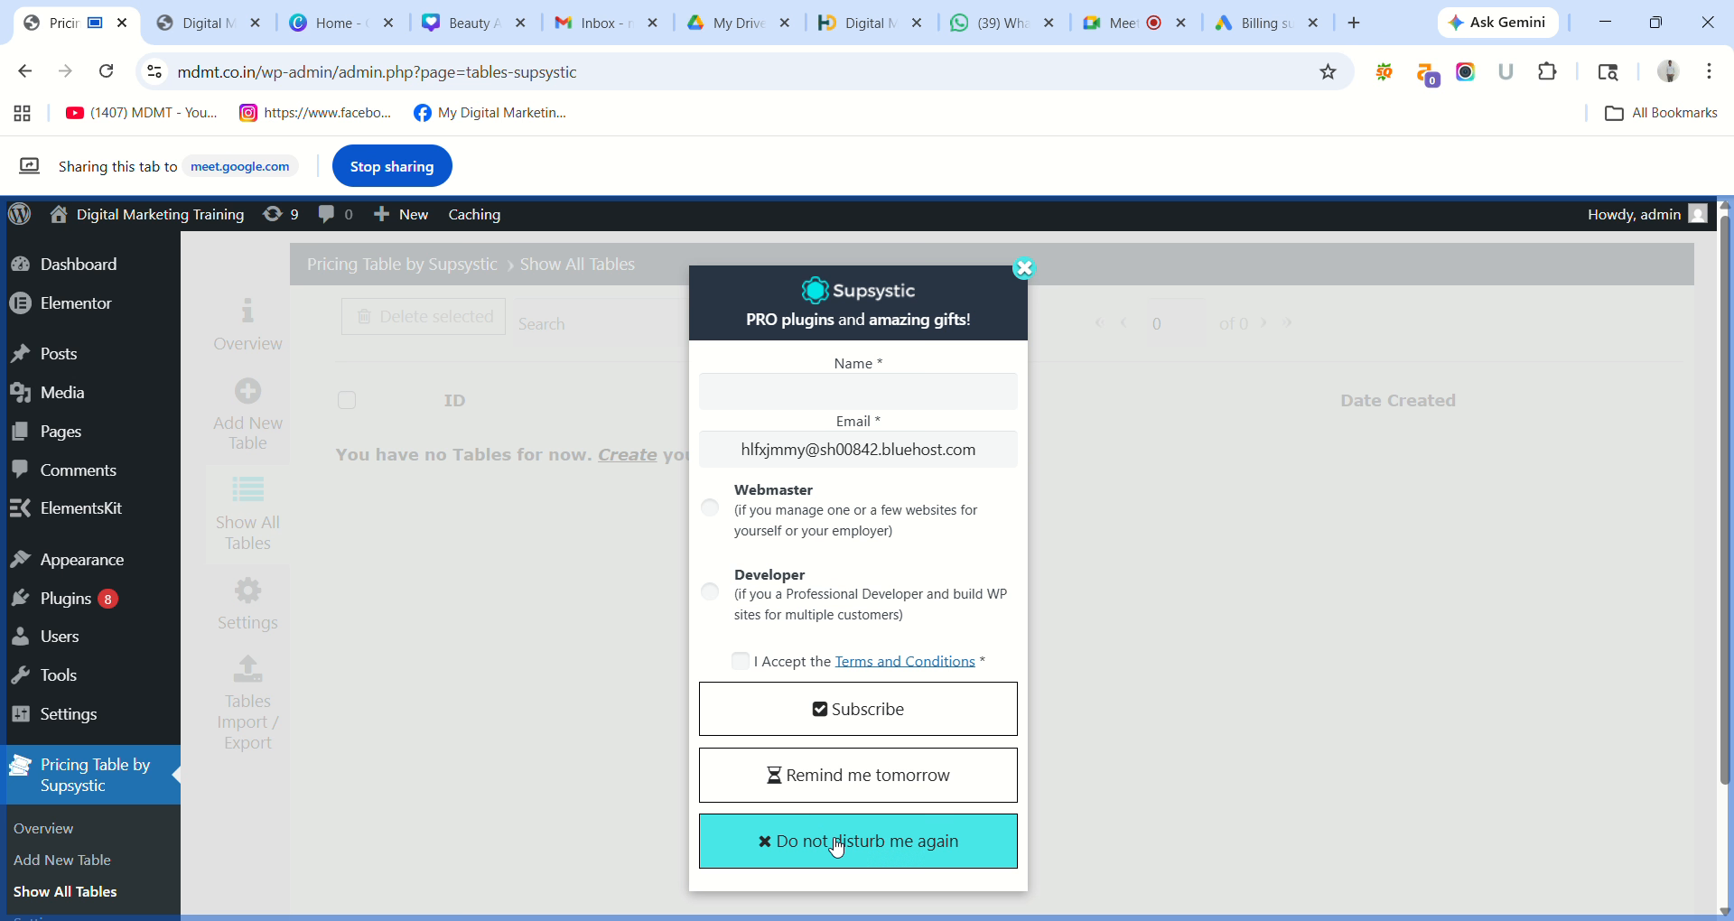
left_click(836, 847)
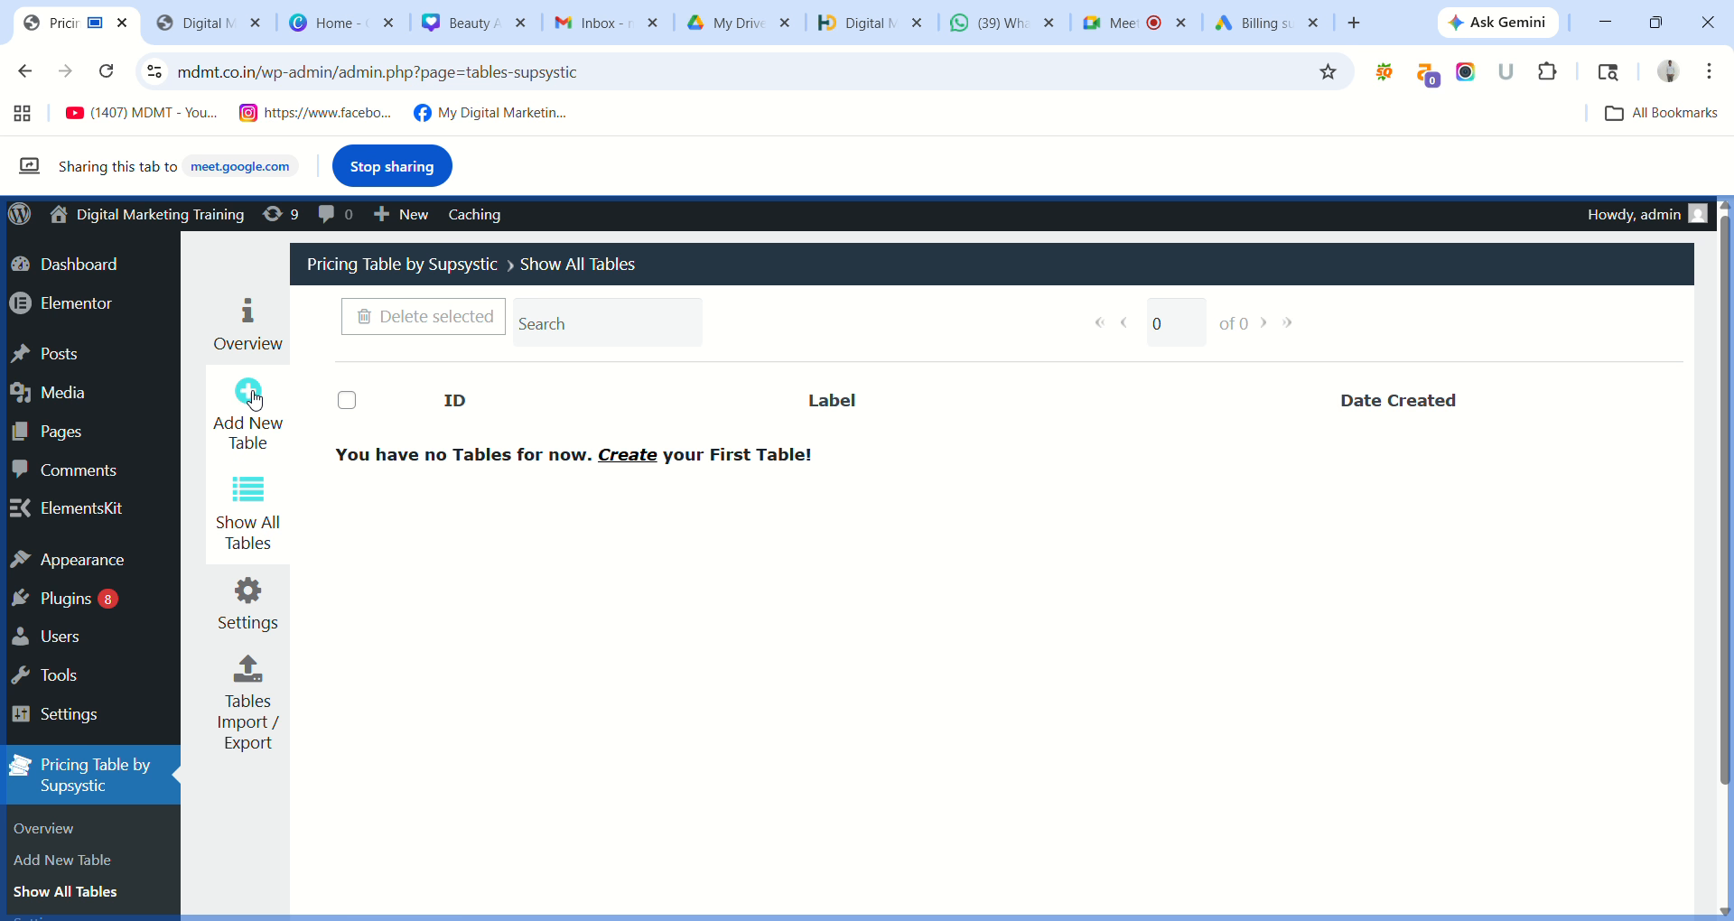
left_click(254, 400)
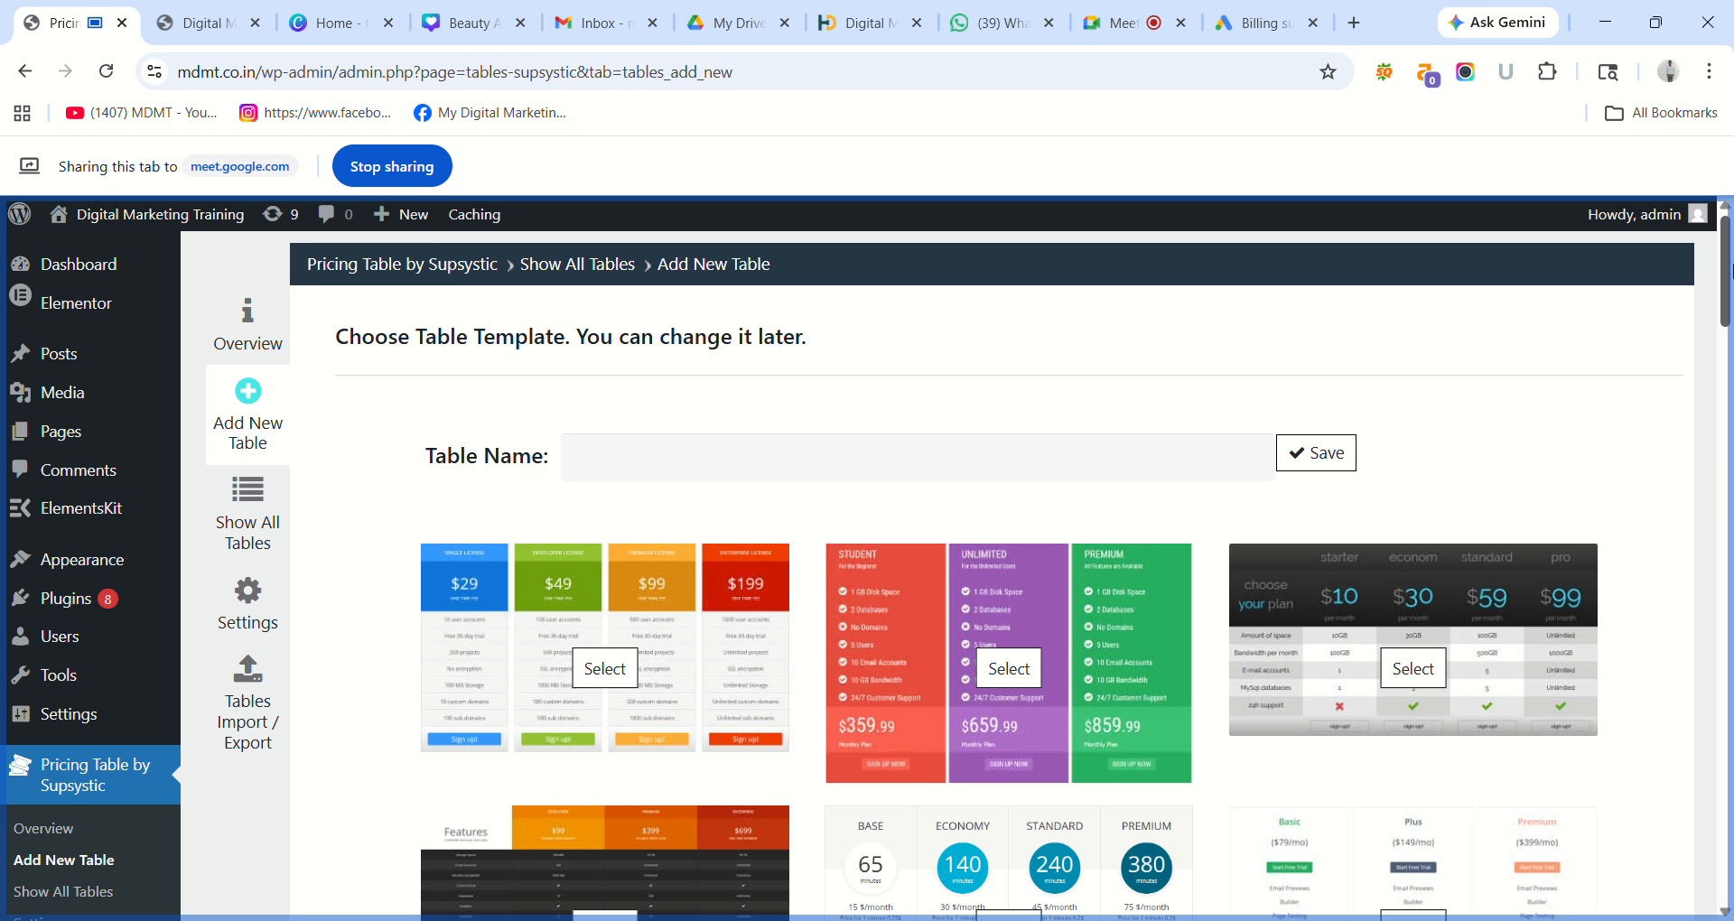
Select the Rainbow template for the new pricing table.
left_click_drag(1729, 269, 1729, 384)
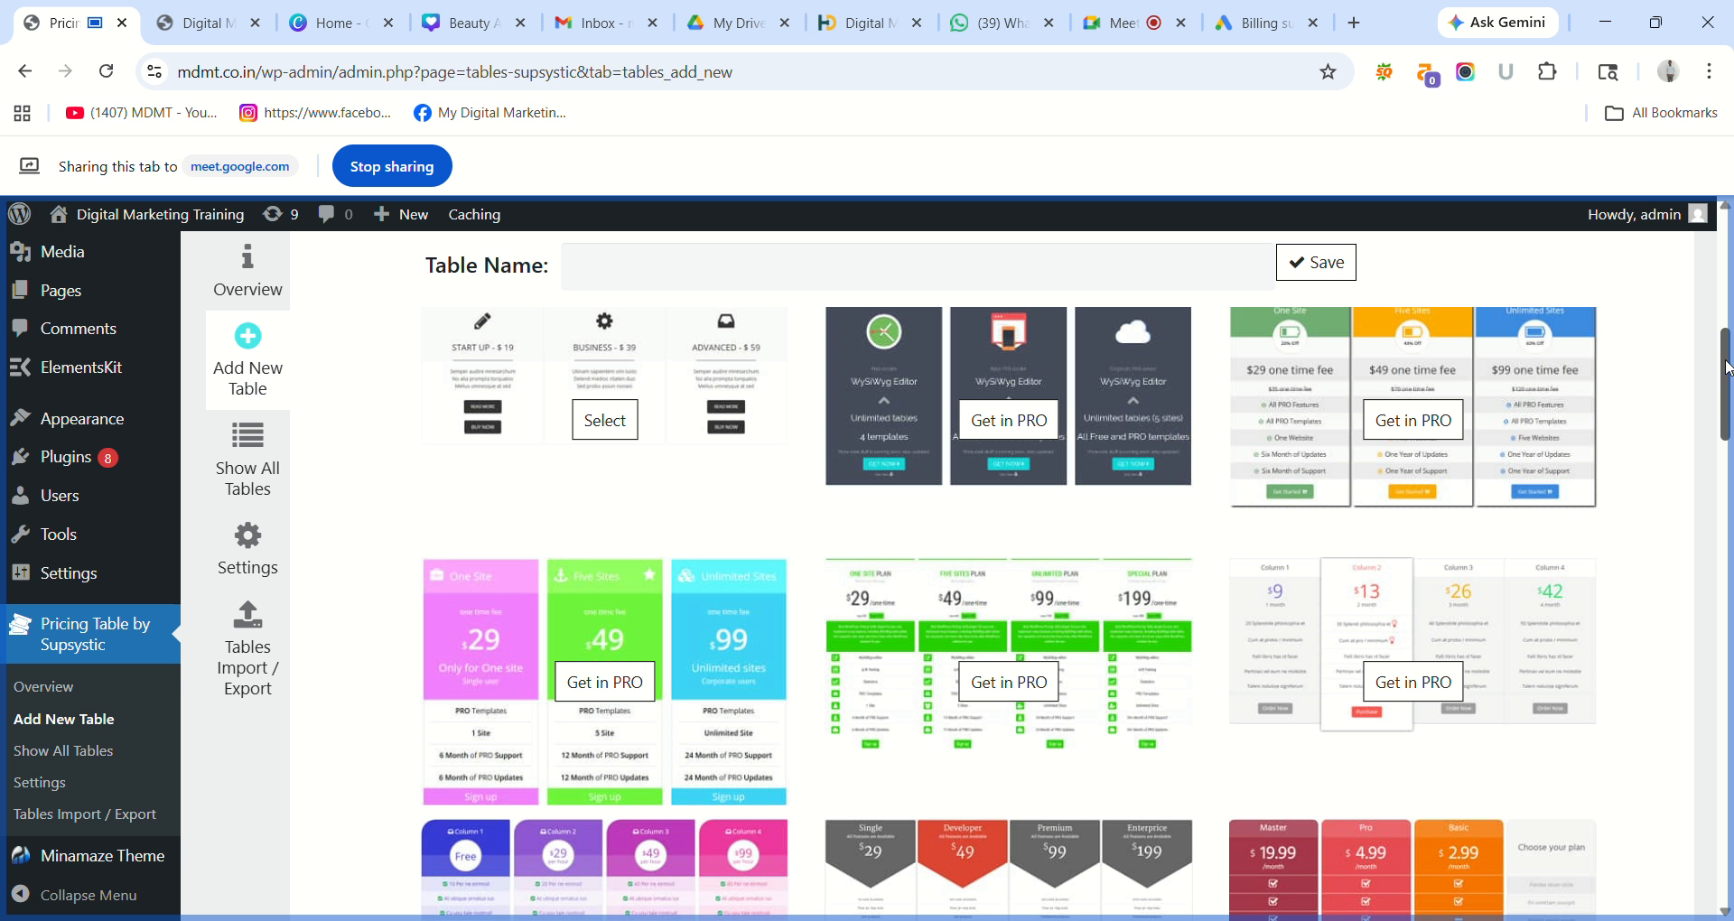
left_click_drag(1727, 387, 1729, 266)
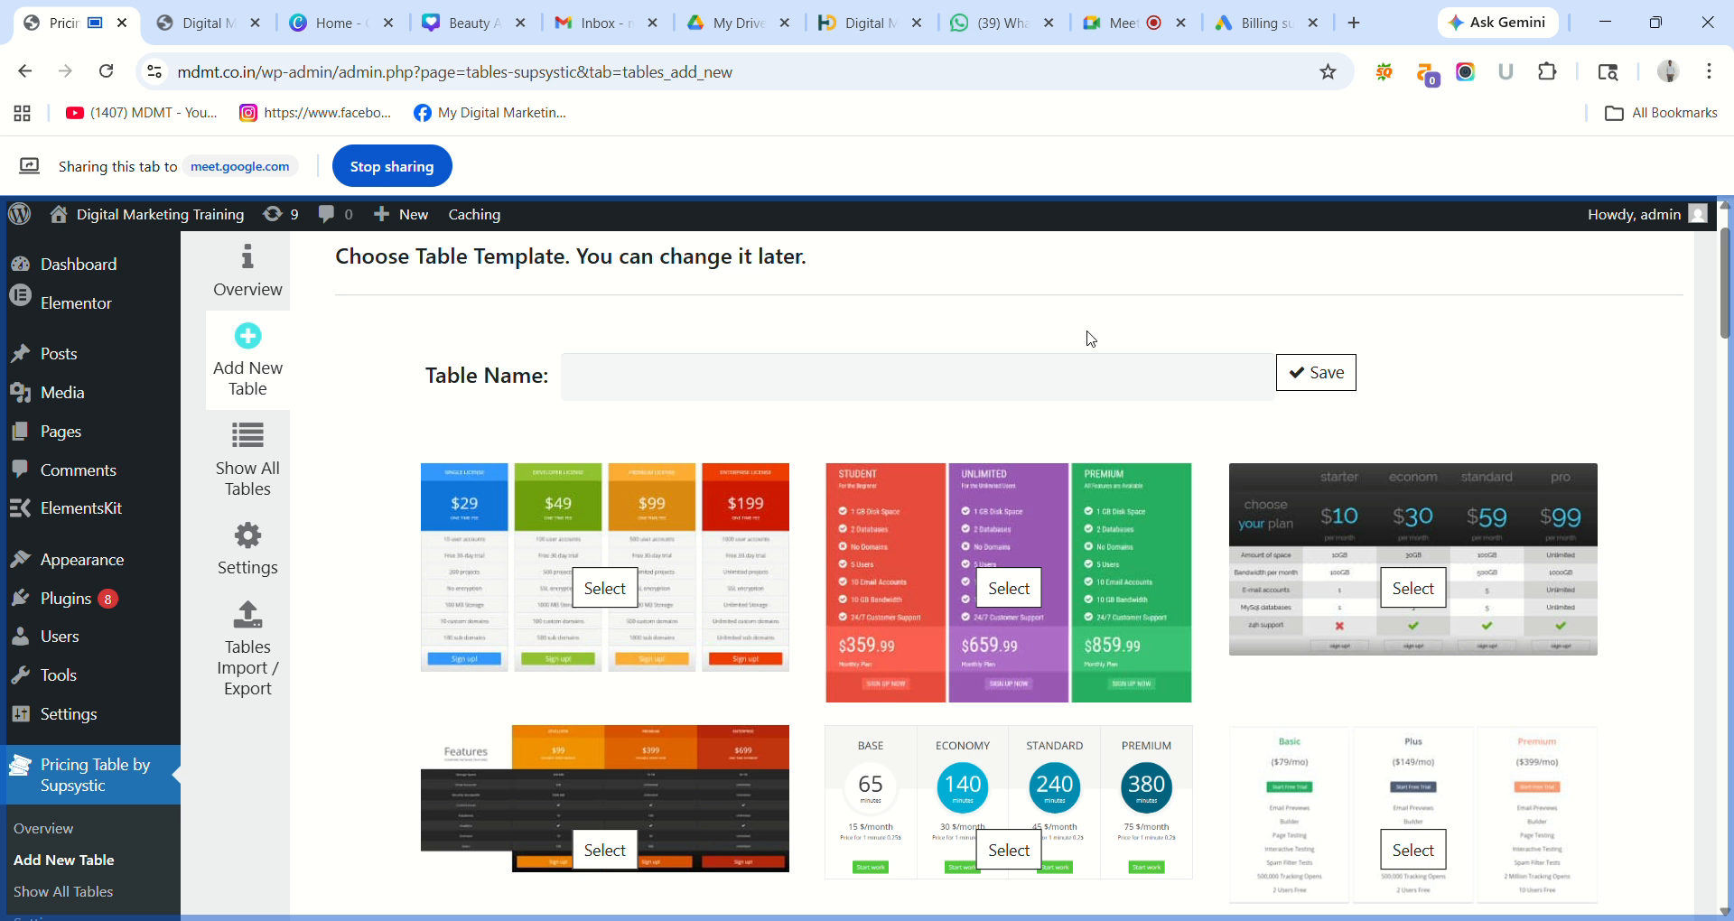
left_click(605, 592)
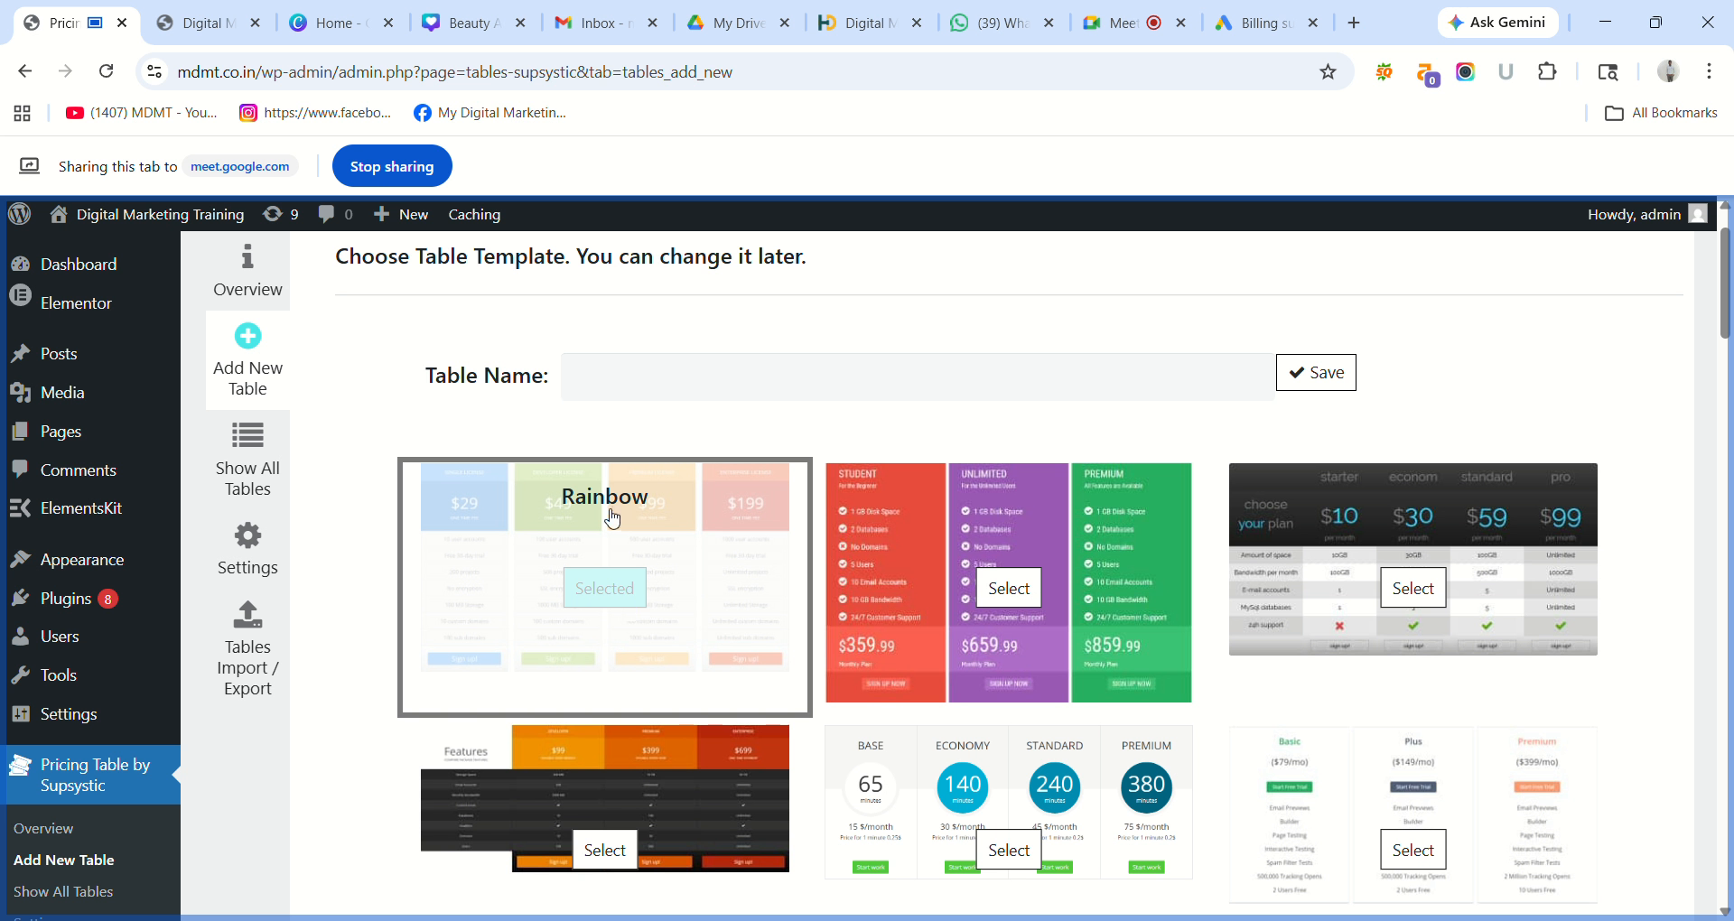
double_click(613, 519)
triple_click(597, 593)
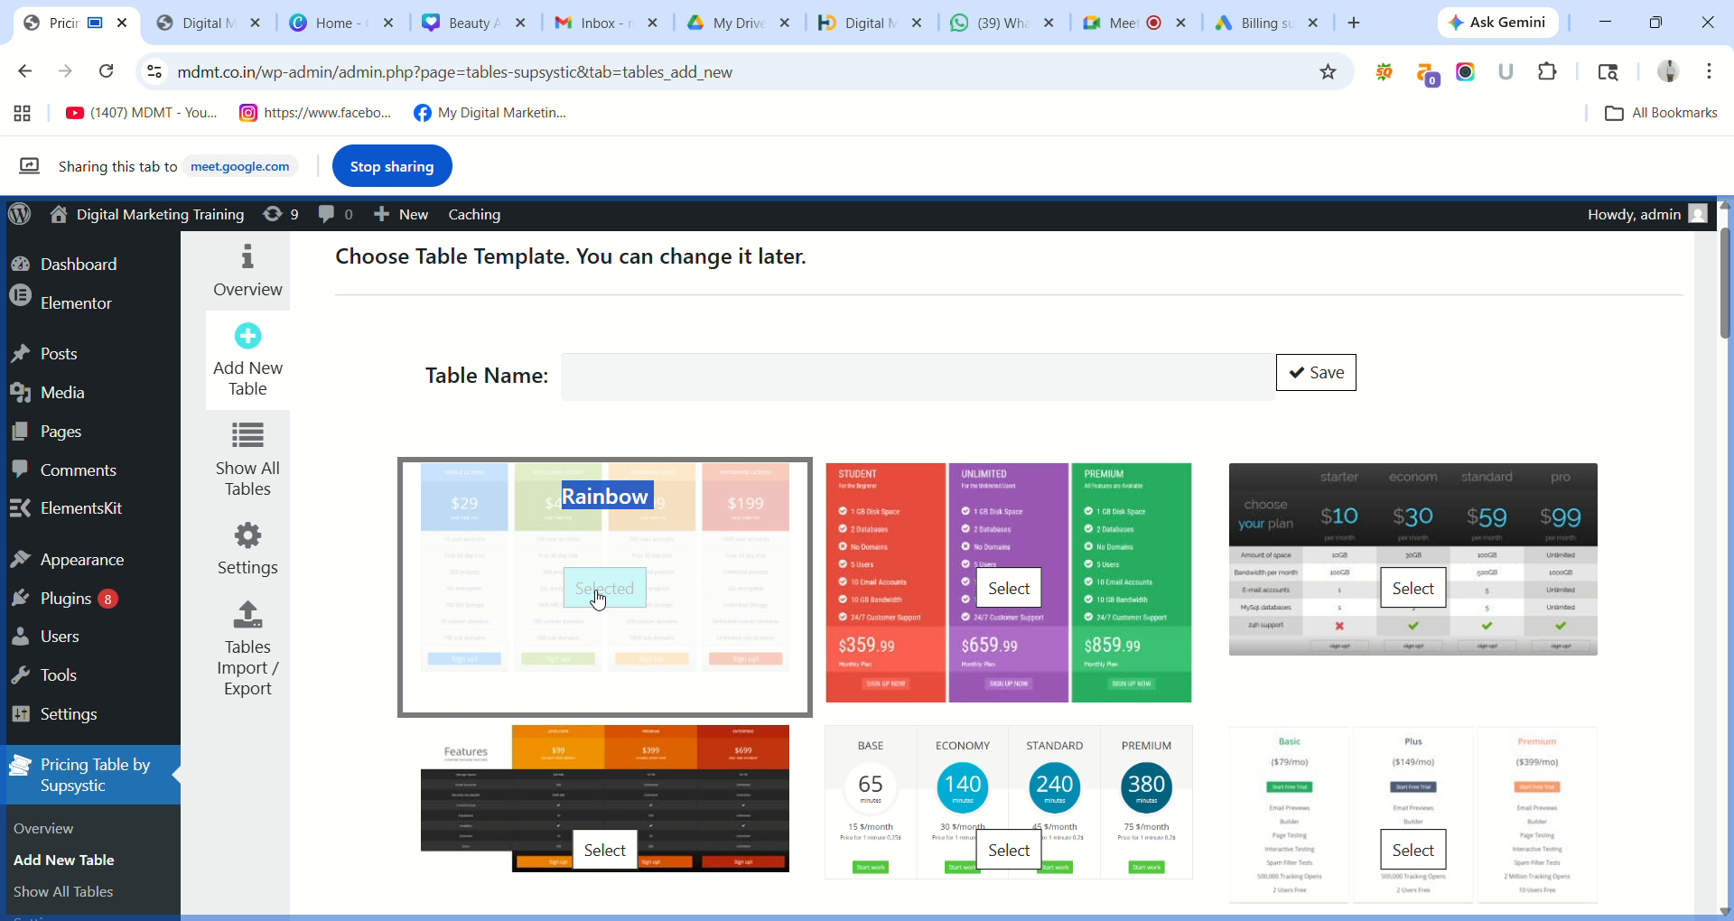
left_click(830, 430)
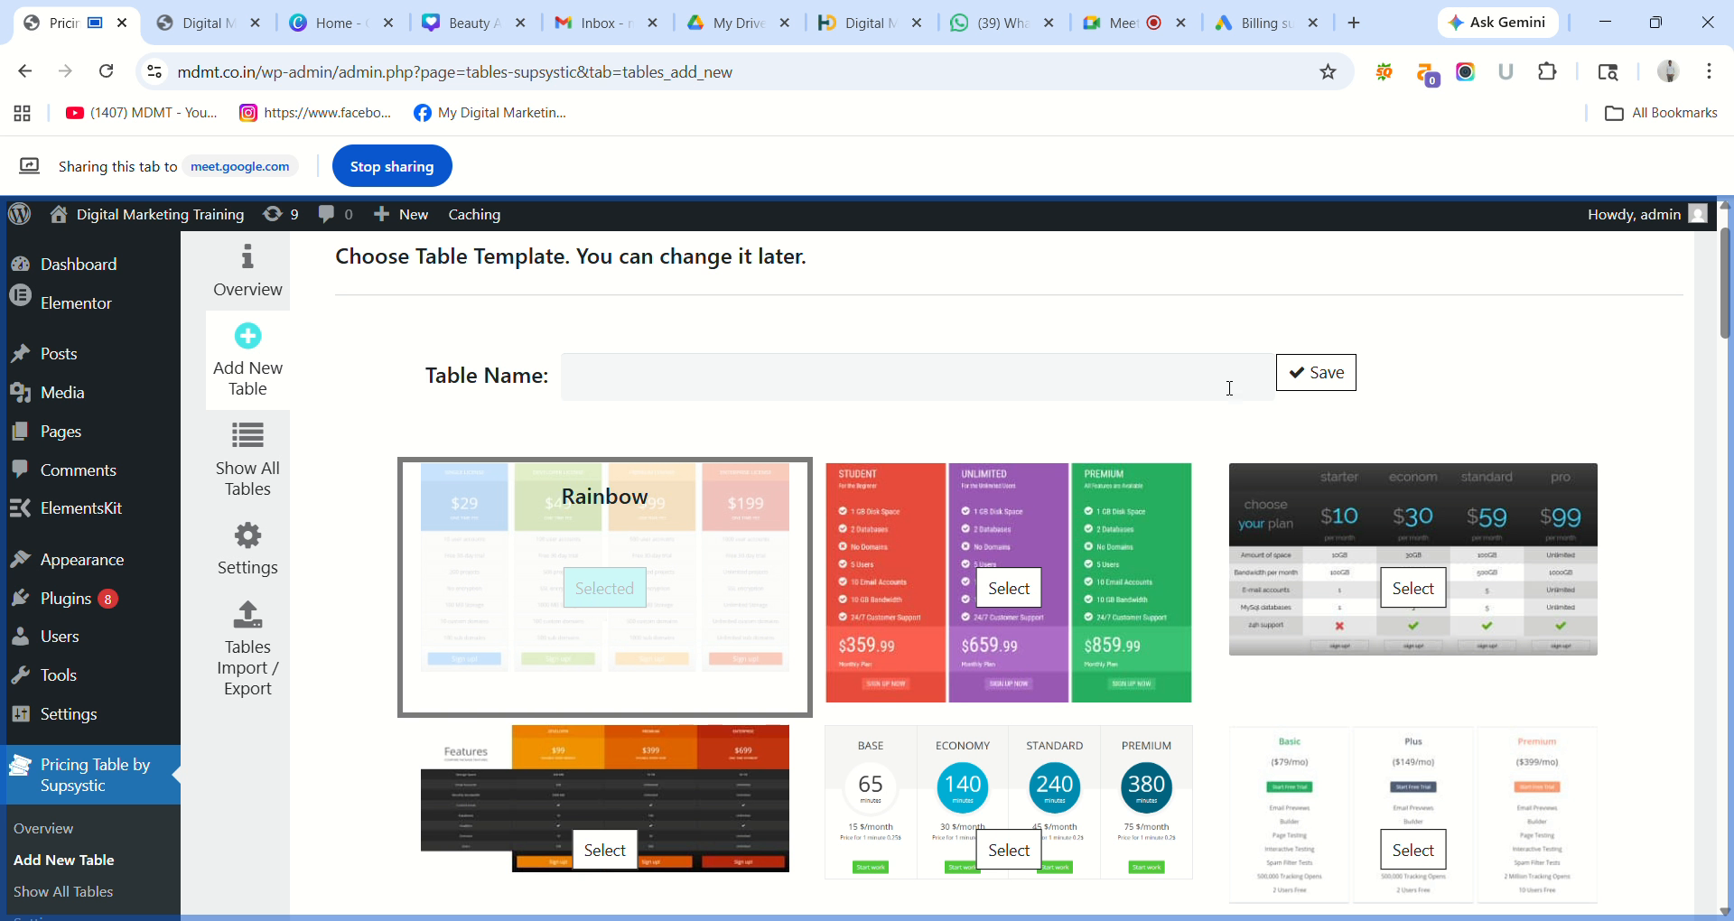
Enter the user's name as the table name and save the table.
left_click(1312, 391)
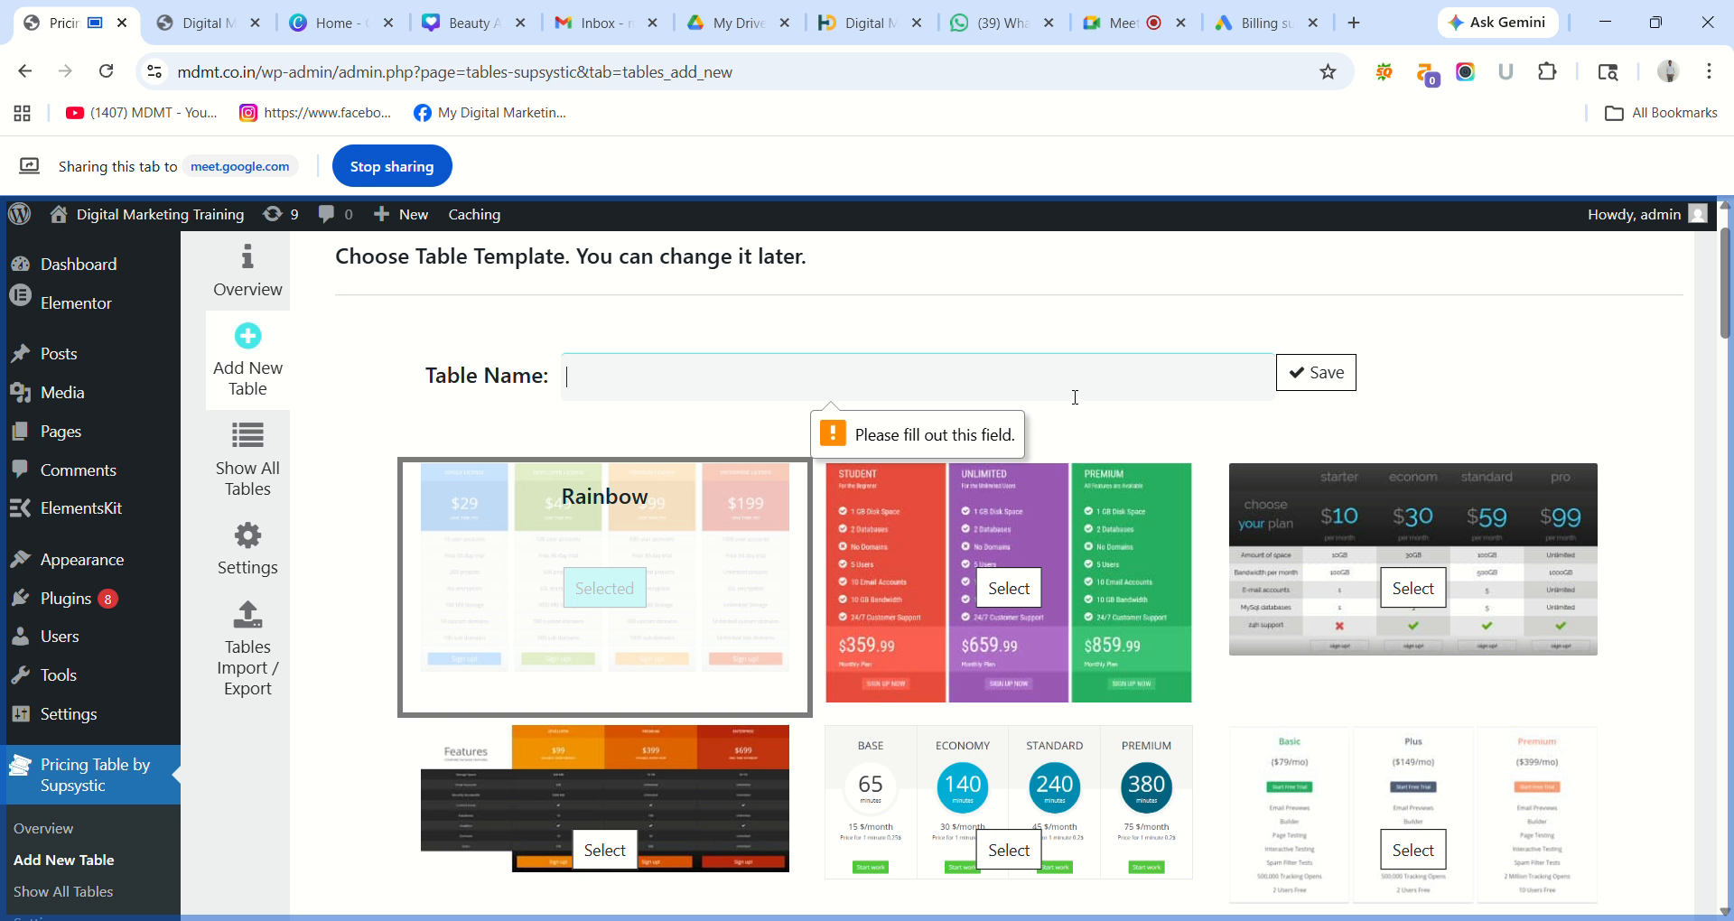
type("Ma")
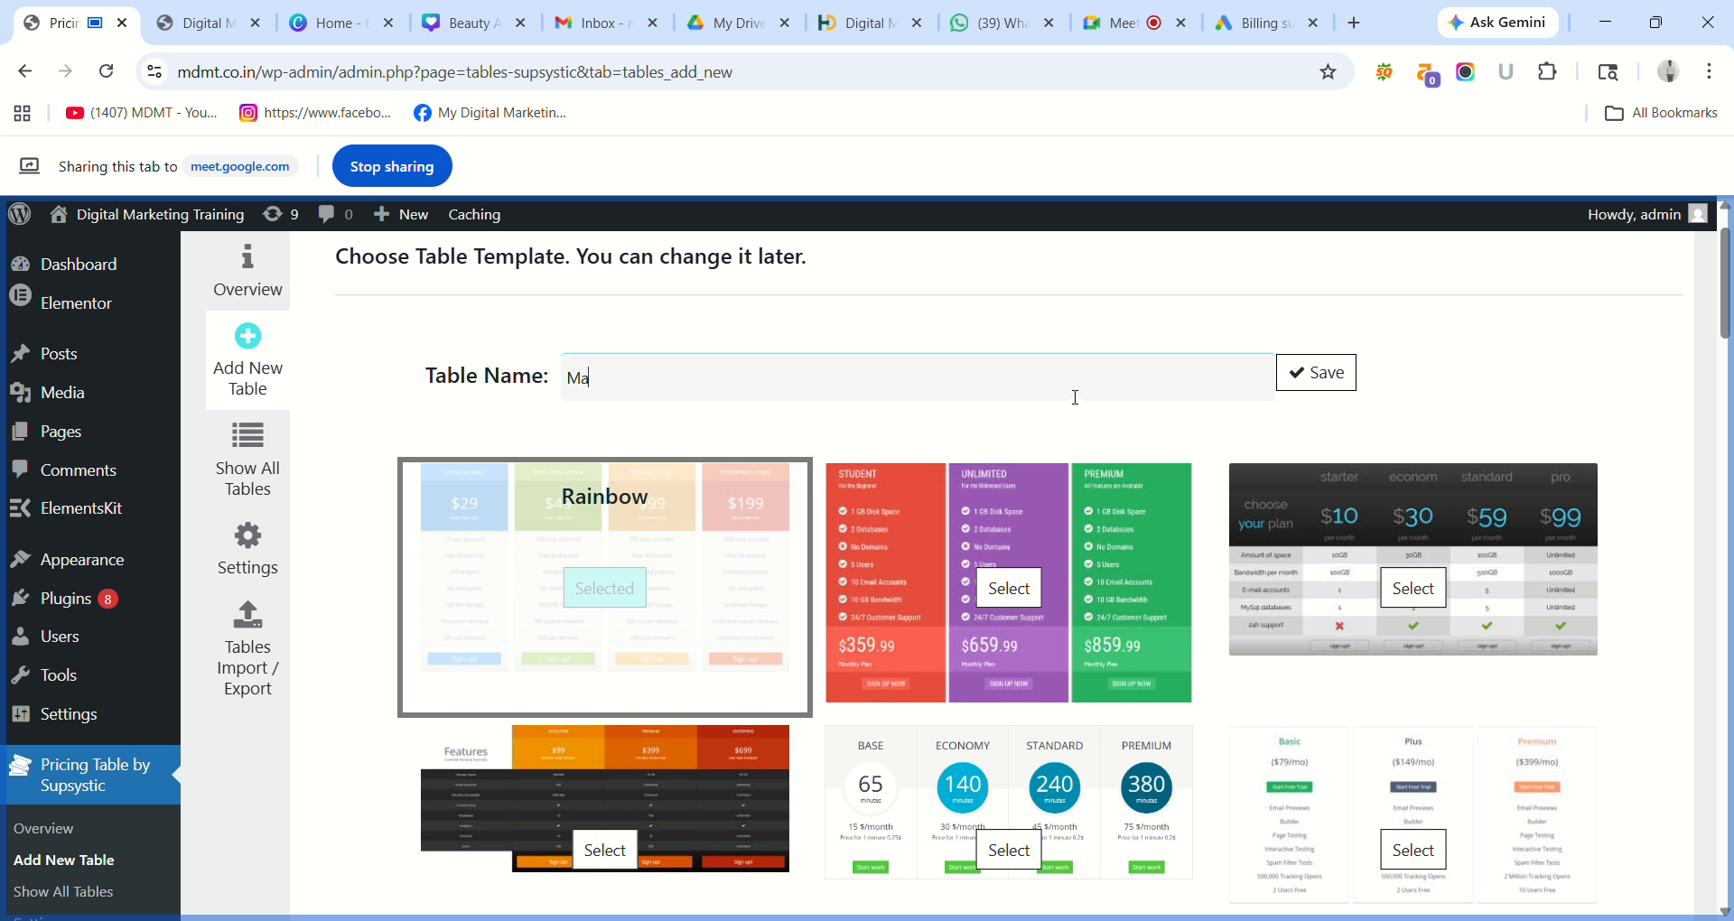
key("BackSpace")
key("BackSpace")
type("Mahesh")
left_click(1334, 382)
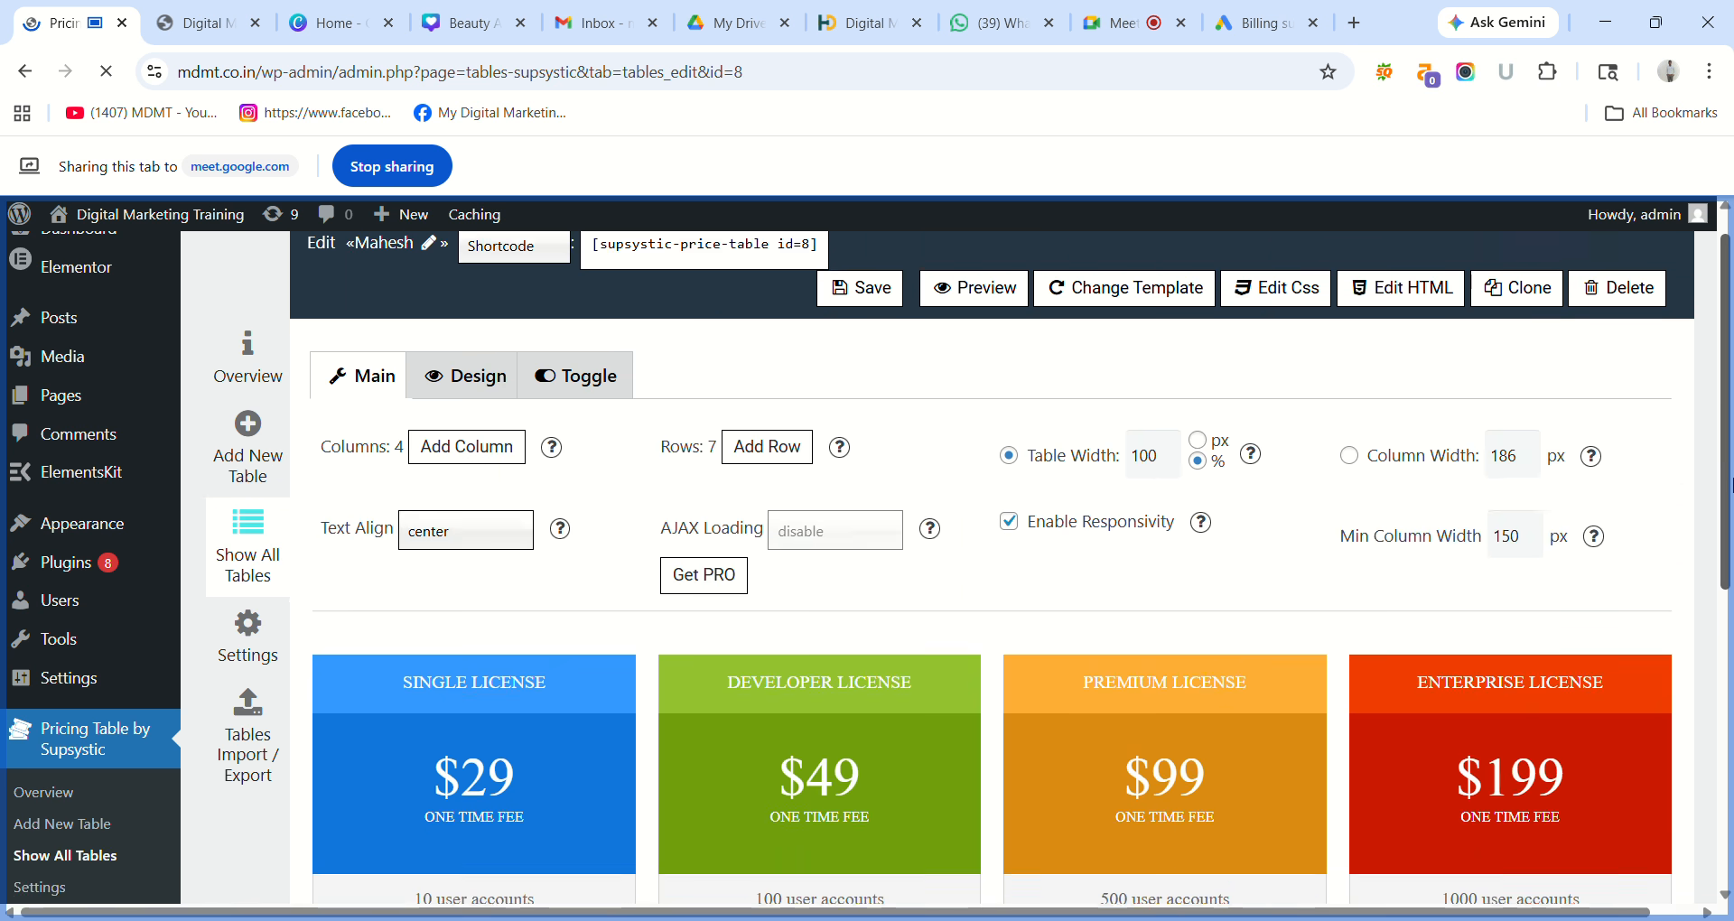
Clear the SINGLE LICENSE text from the first column's header.
left_click_drag(1730, 485, 1731, 615)
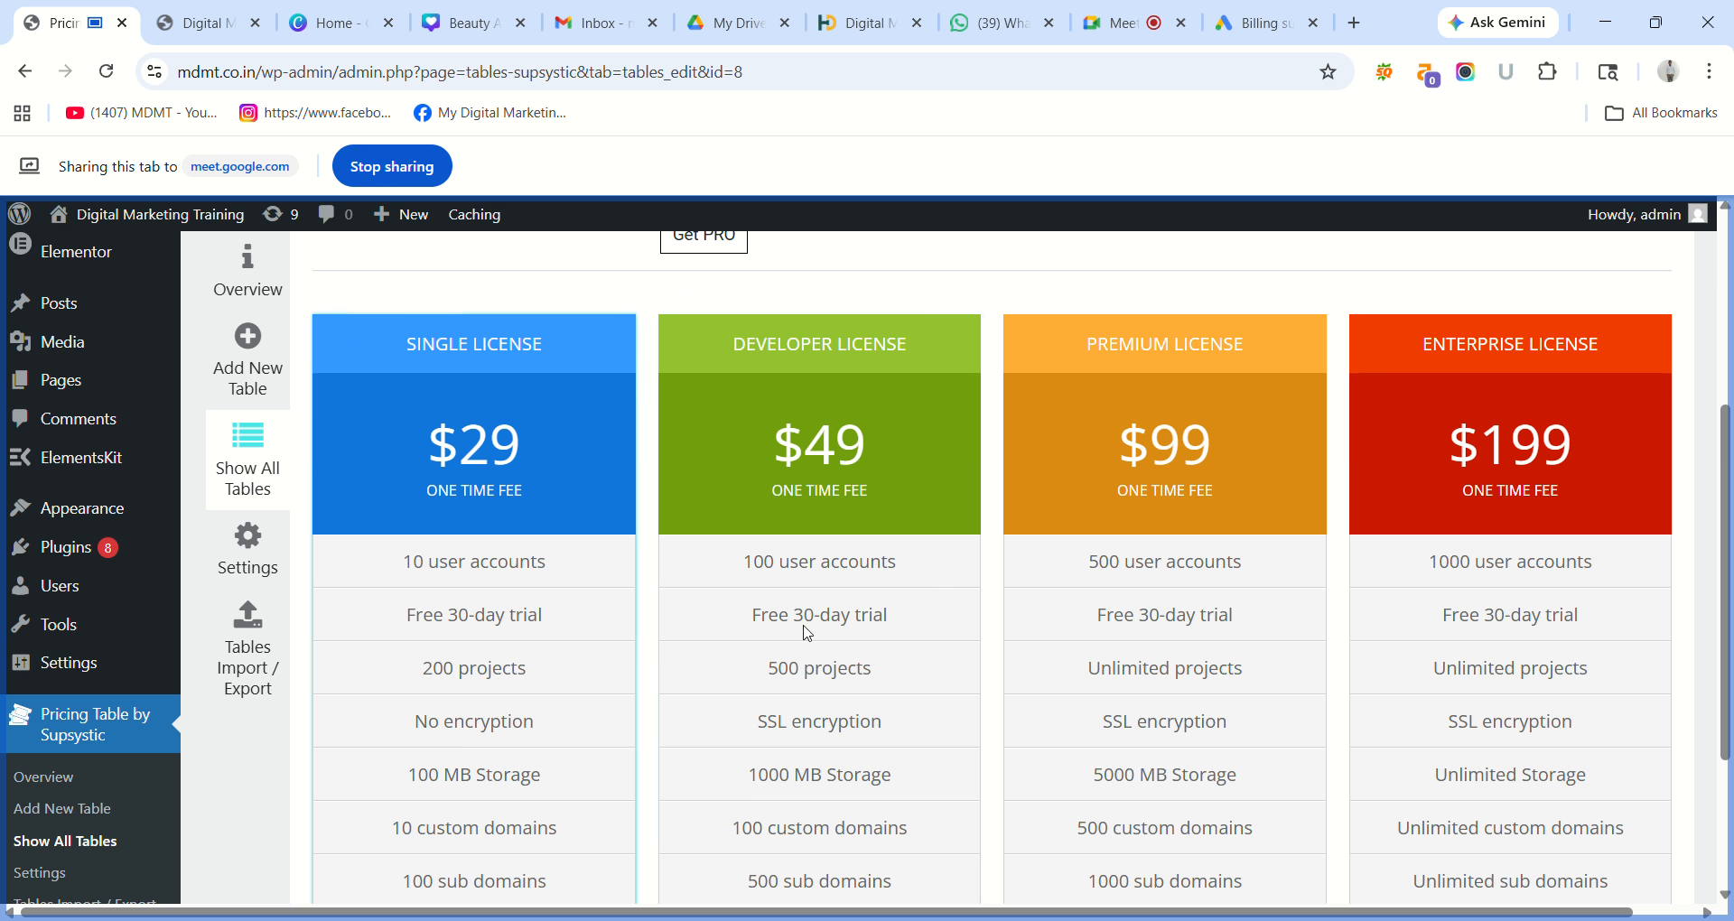
scroll(1730, 546, "down", 2)
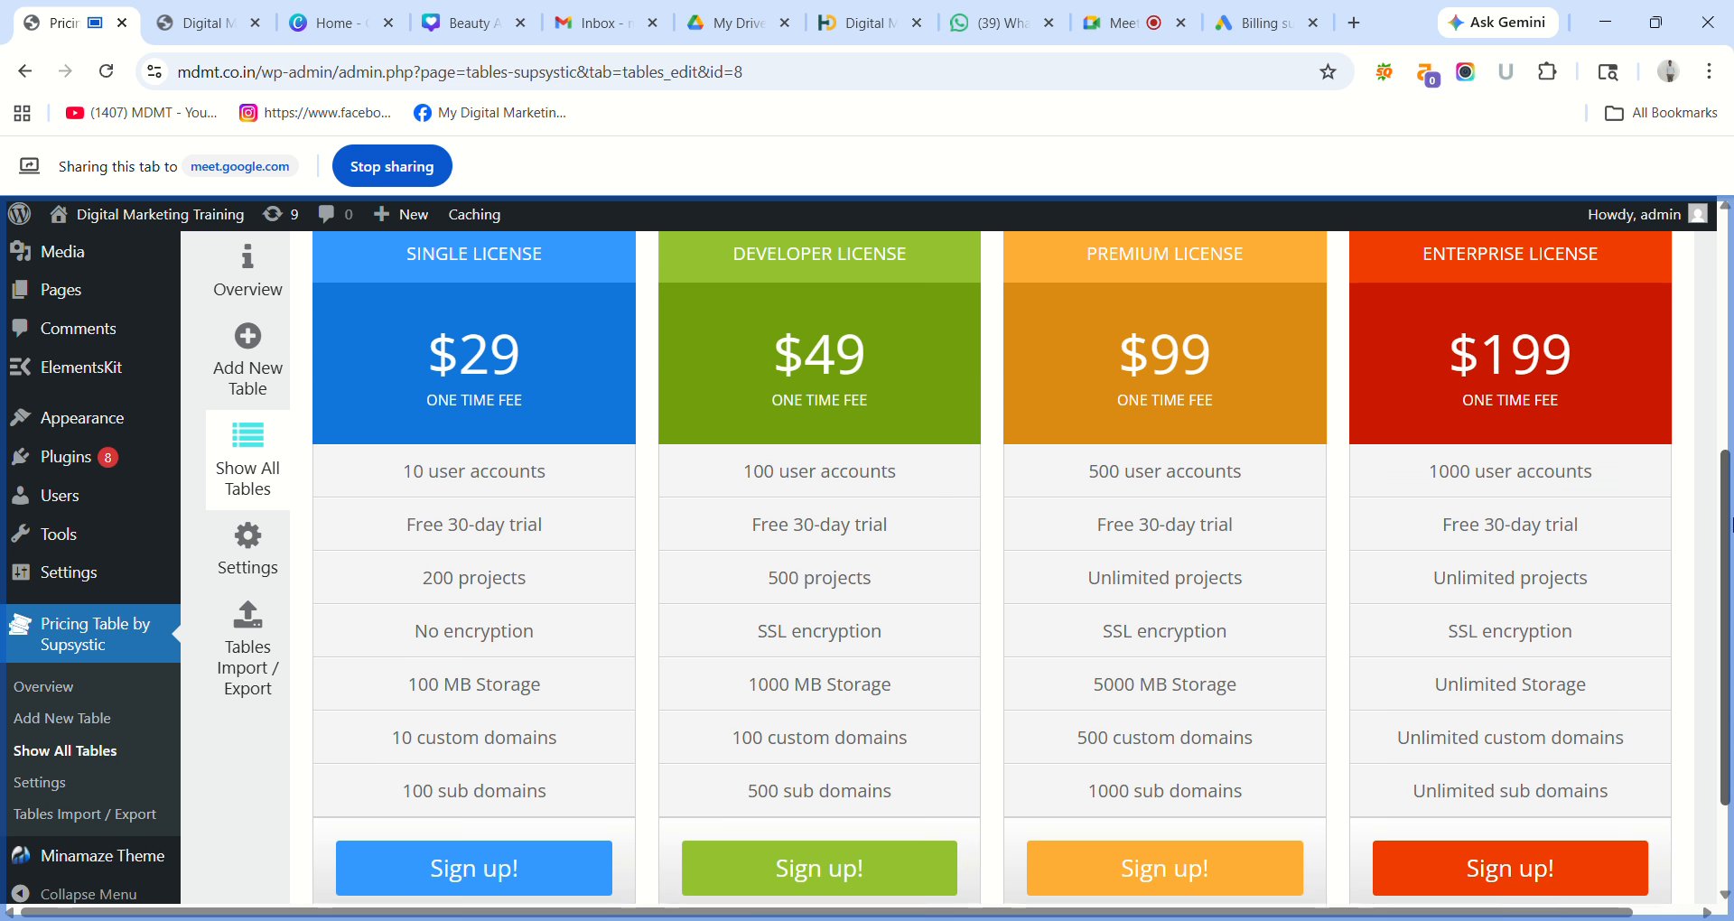
left_click_drag(1730, 546, 1729, 467)
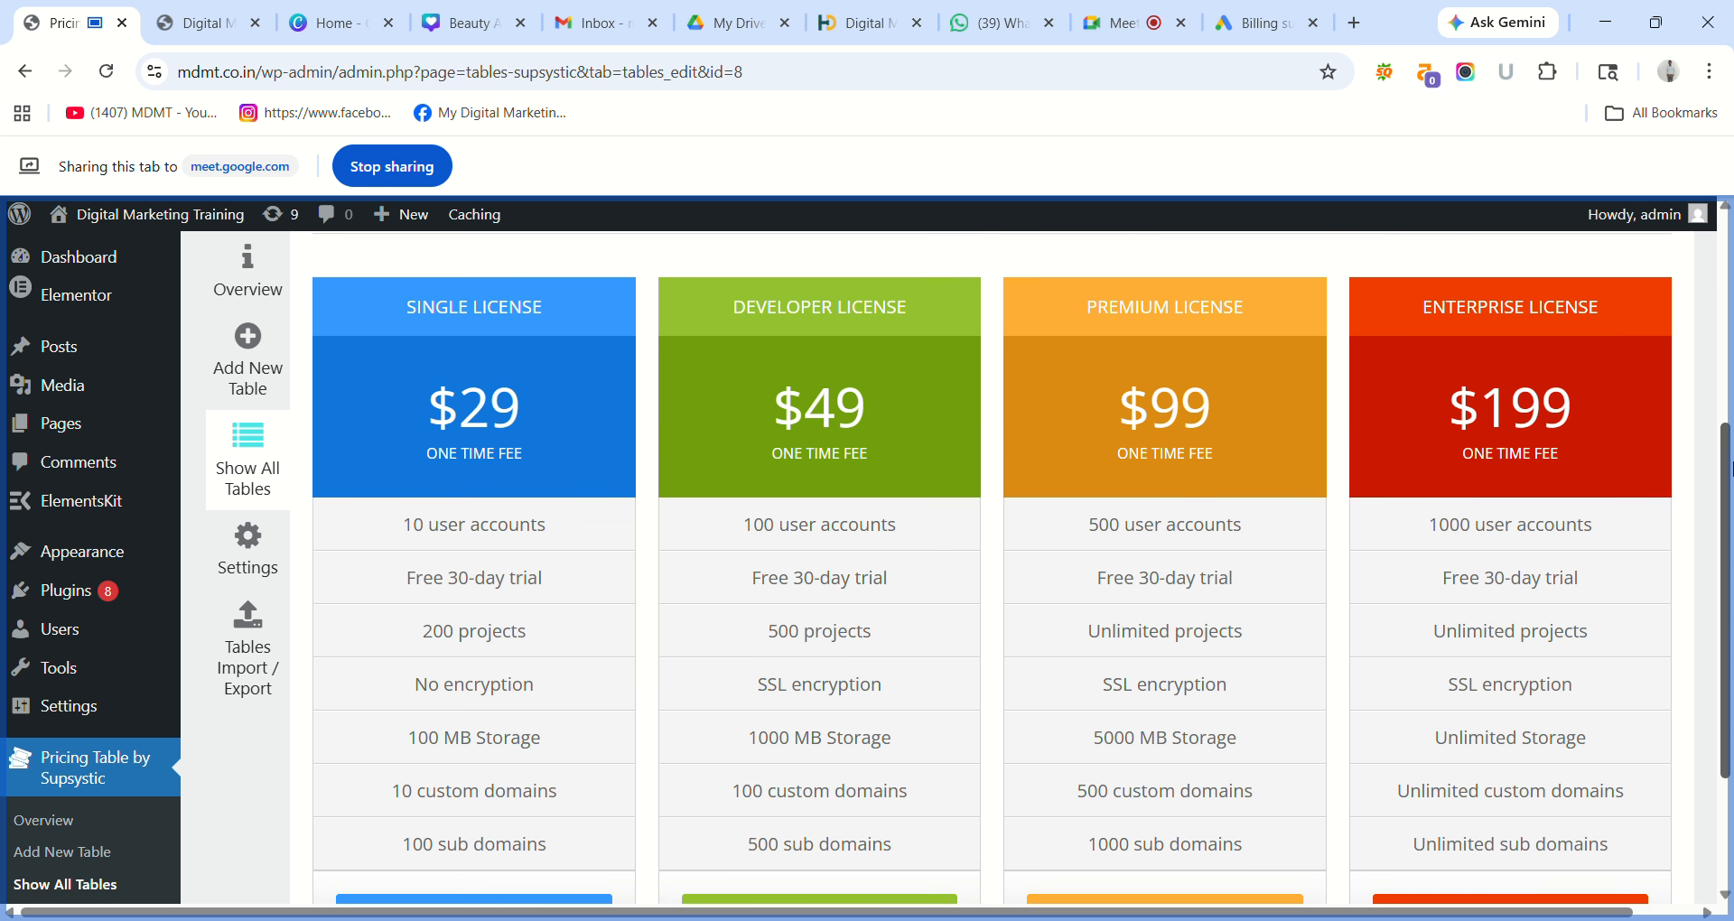
triple_click(487, 318)
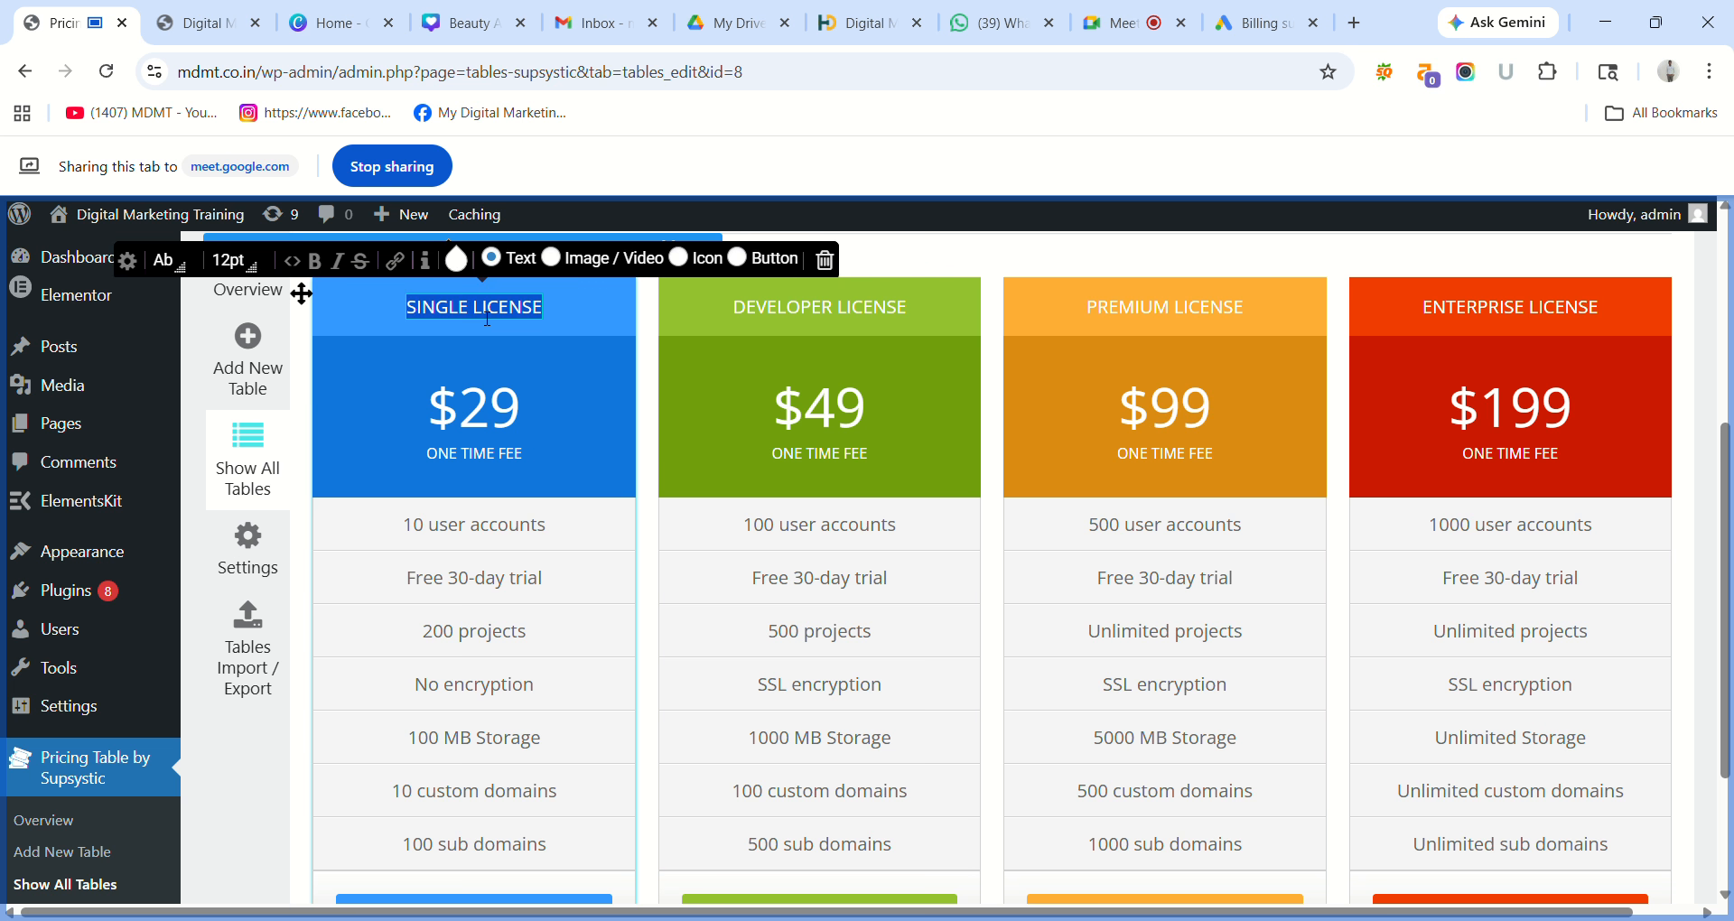
key("BackSpace")
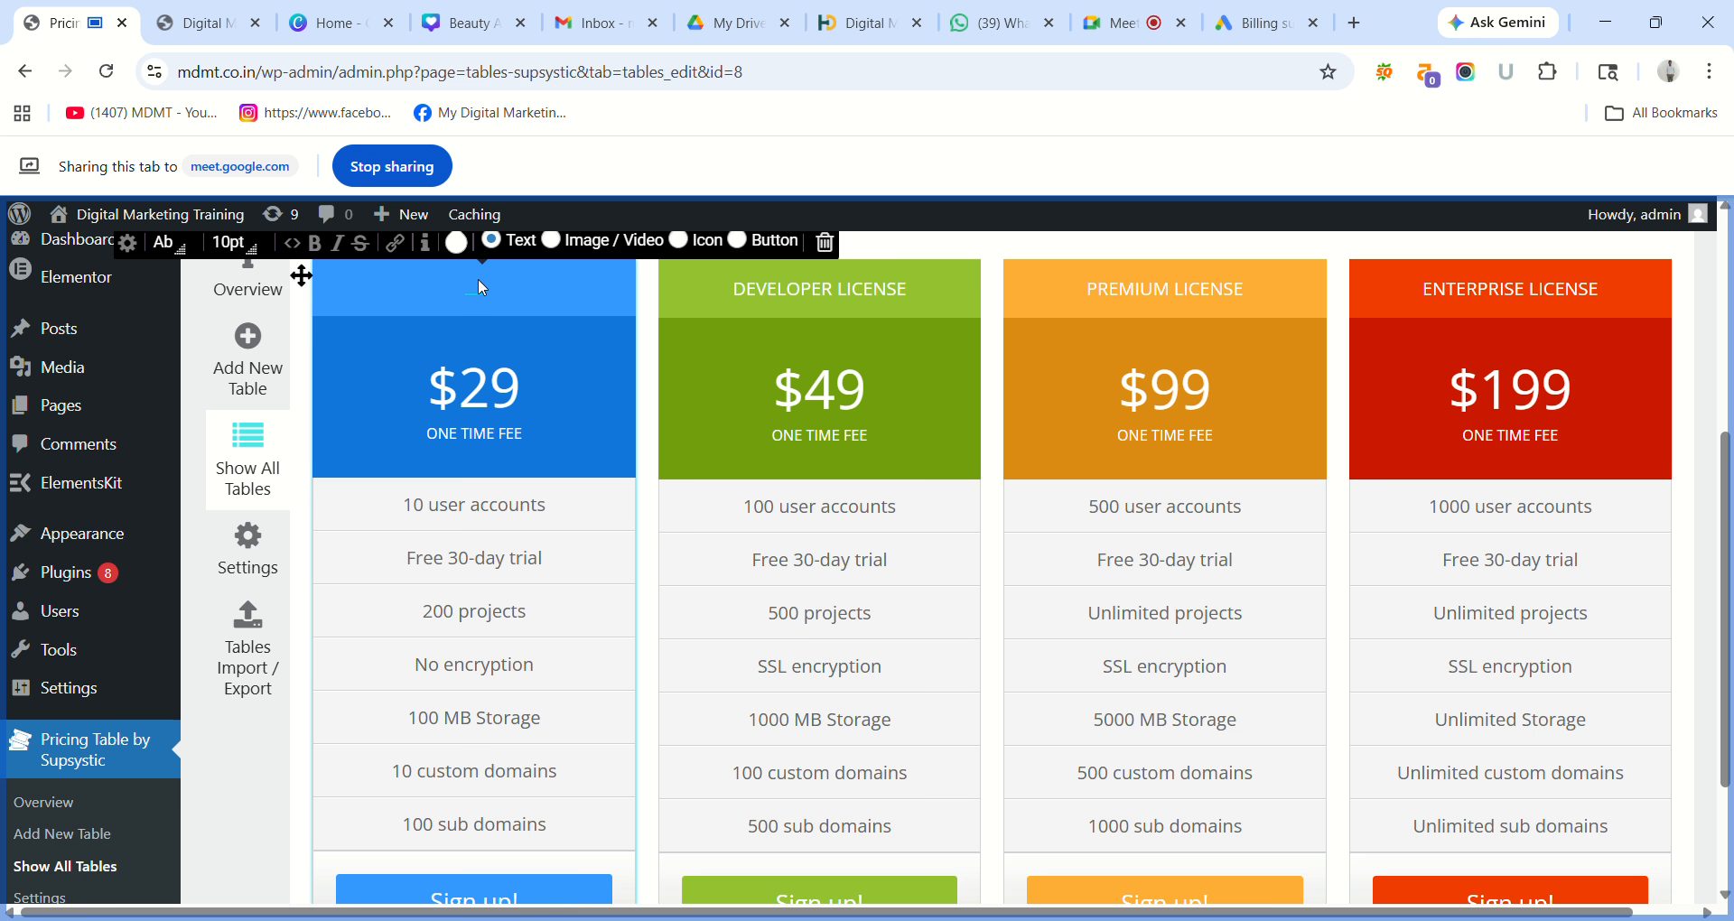
left_click(479, 280)
key("ctrl+z")
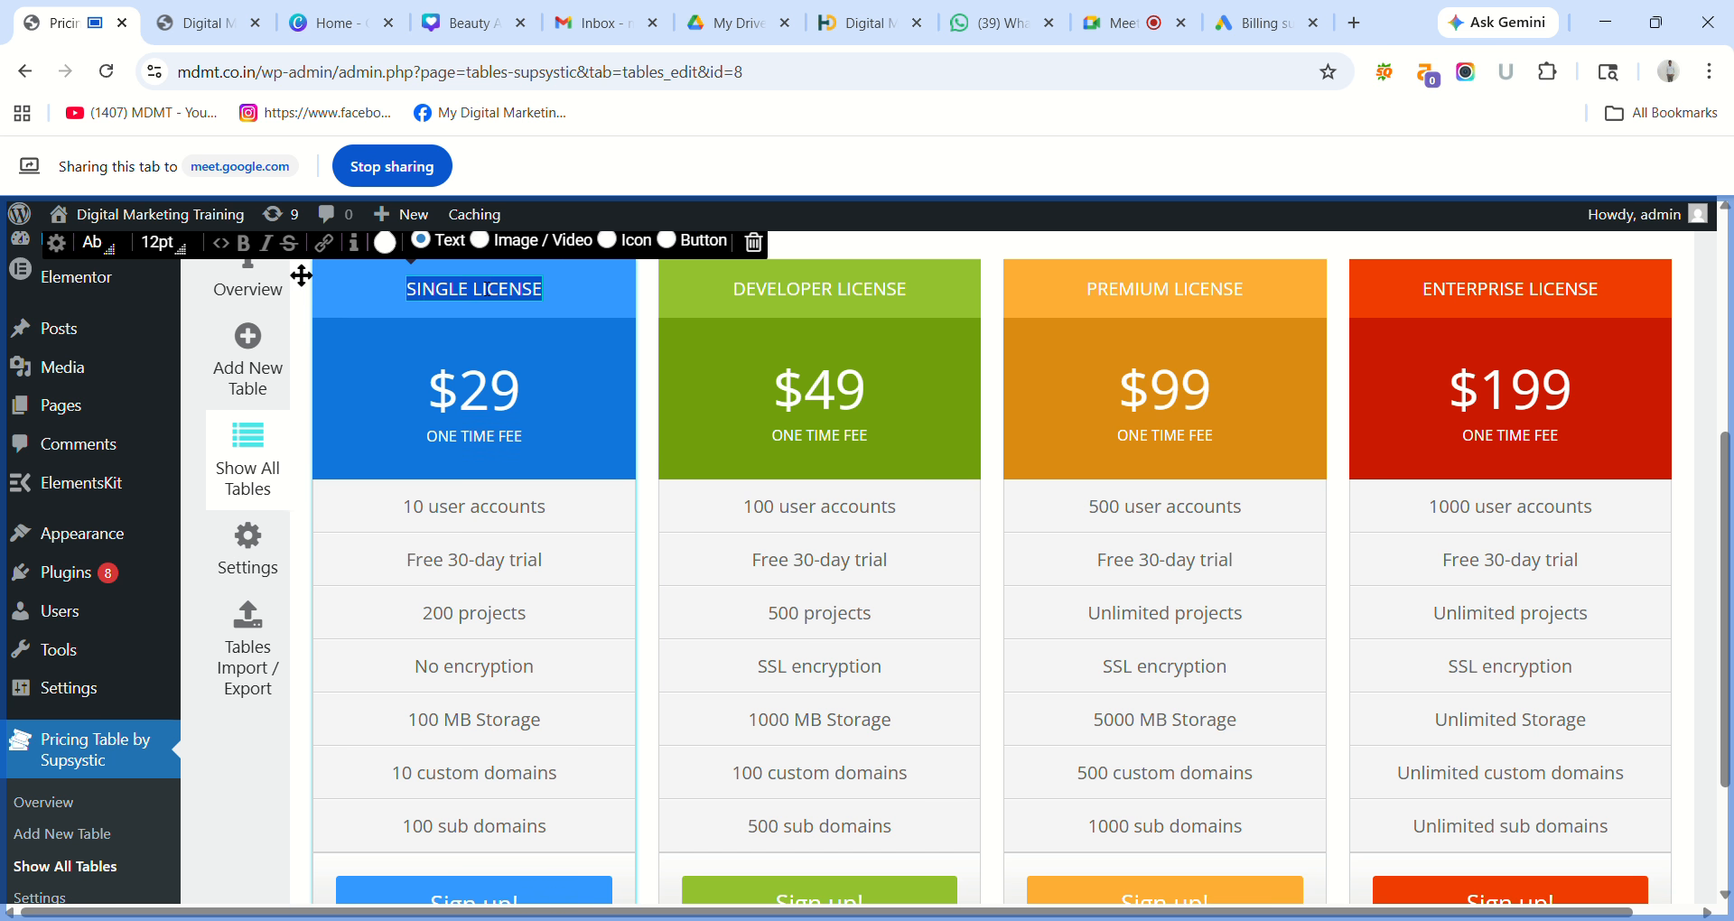
left_click(485, 289)
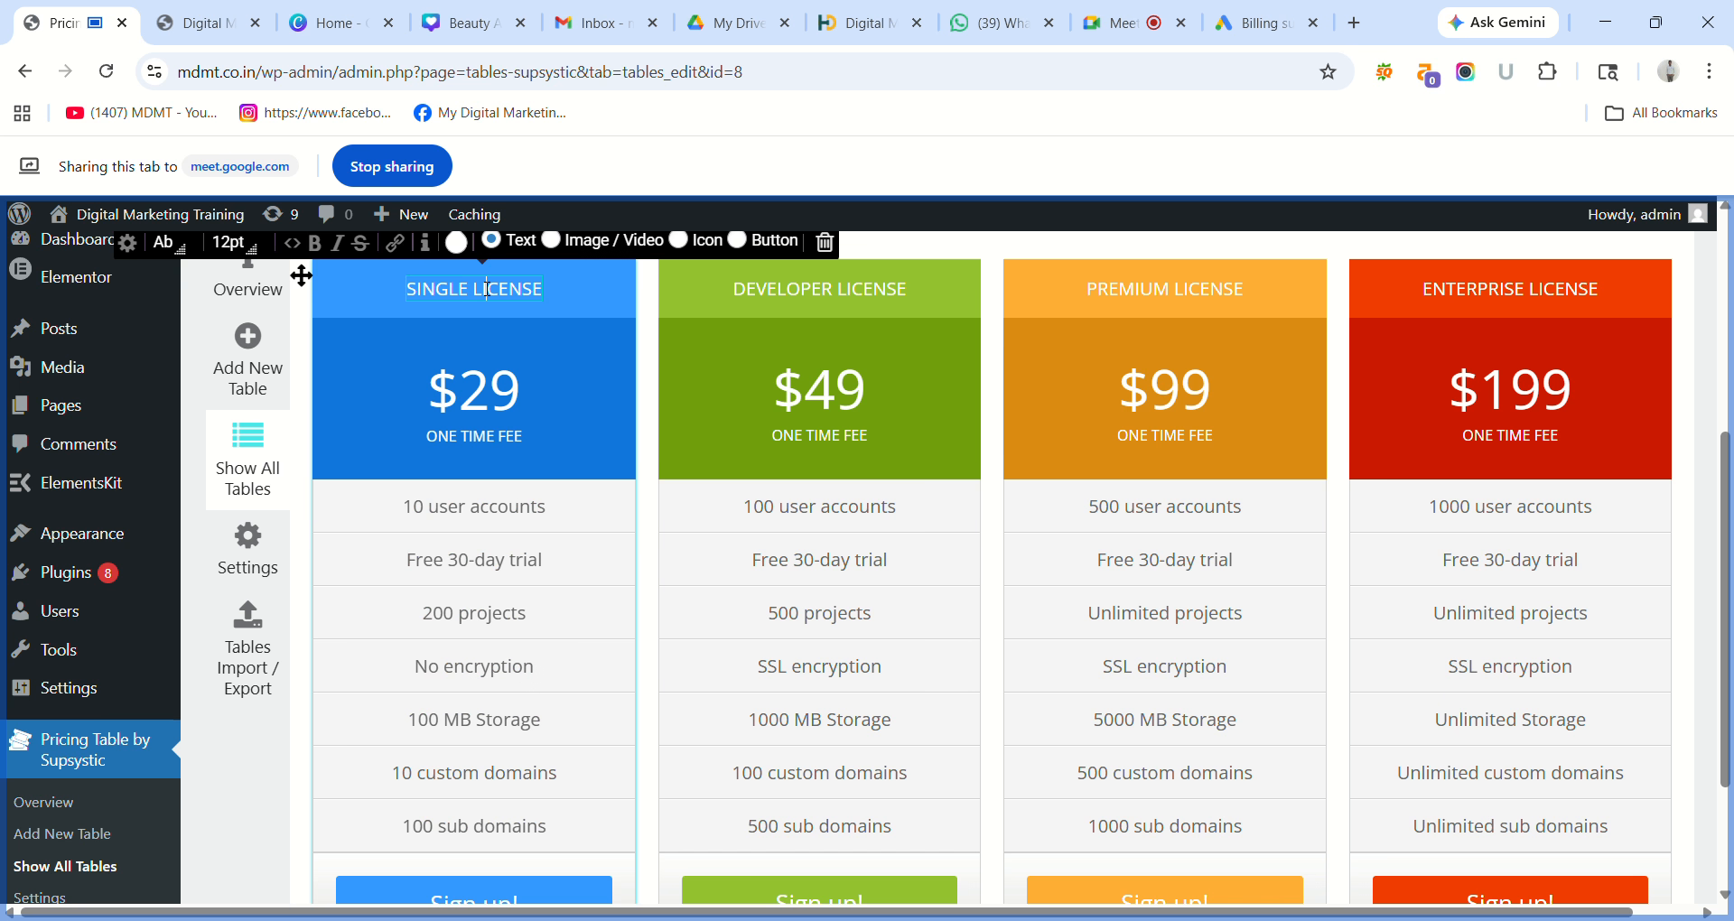
key("BackSpace")
key("BackSpace")
key("BackSpace")
key("BackSpace")
key("BackSpace")
key("BackSpace")
key("BackSpace")
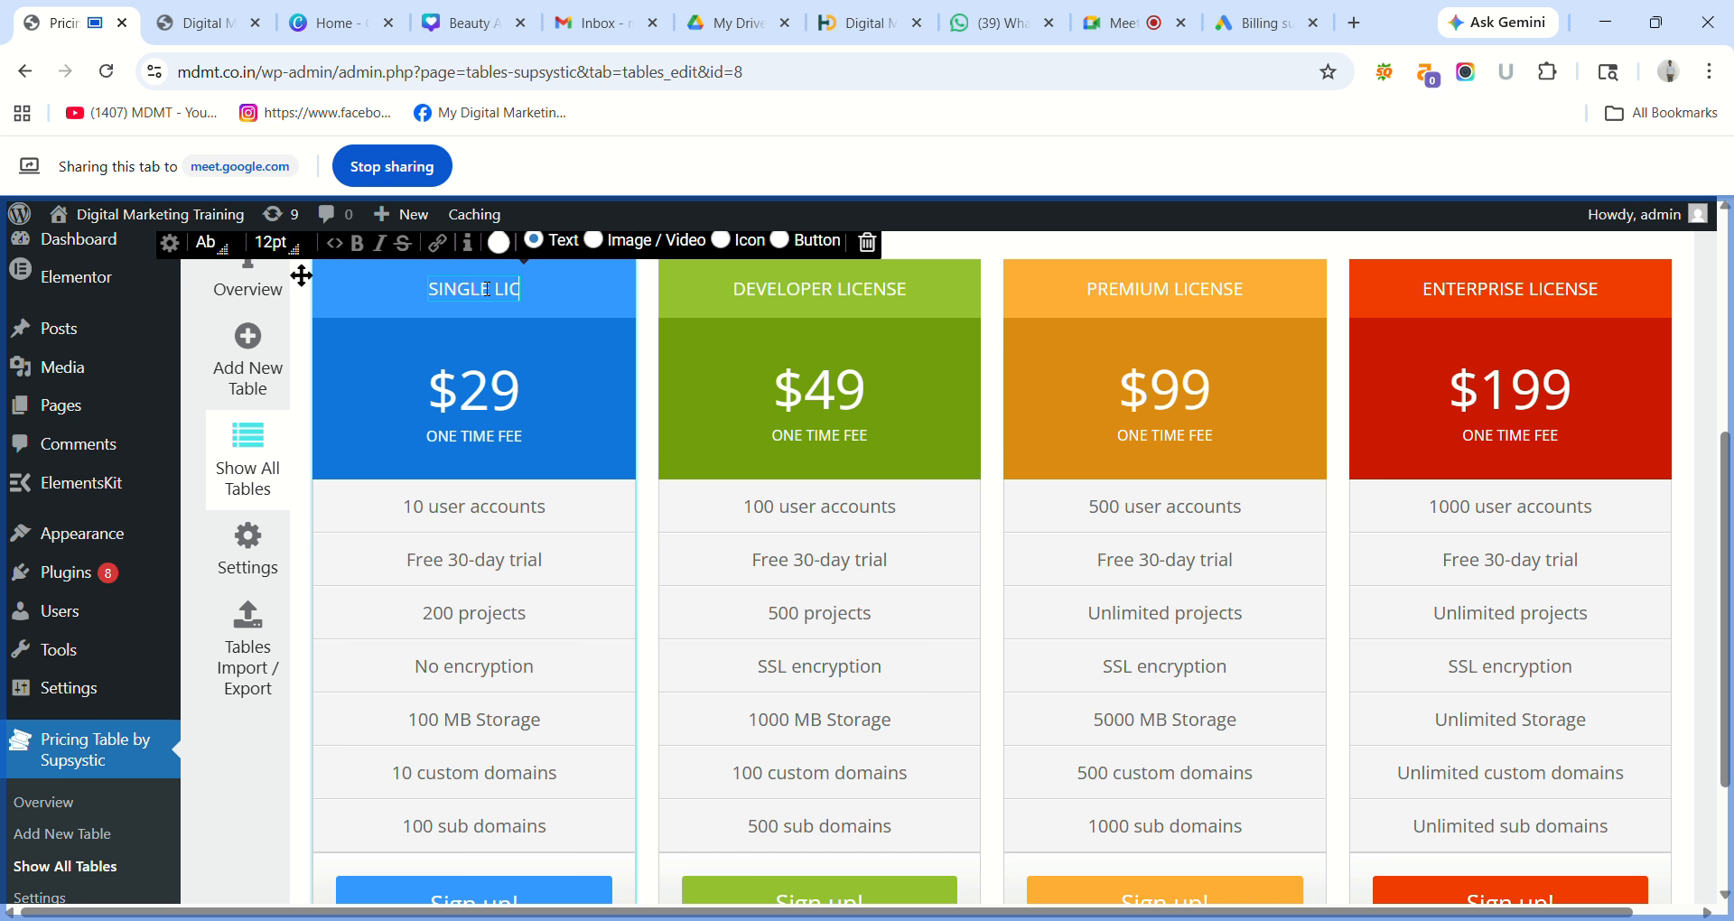
key("BackSpace")
key("BackSpace")
key("BackSpace")
key("BackSpace")
key("BackSpace")
key("BackSpace")
key("BackSpace")
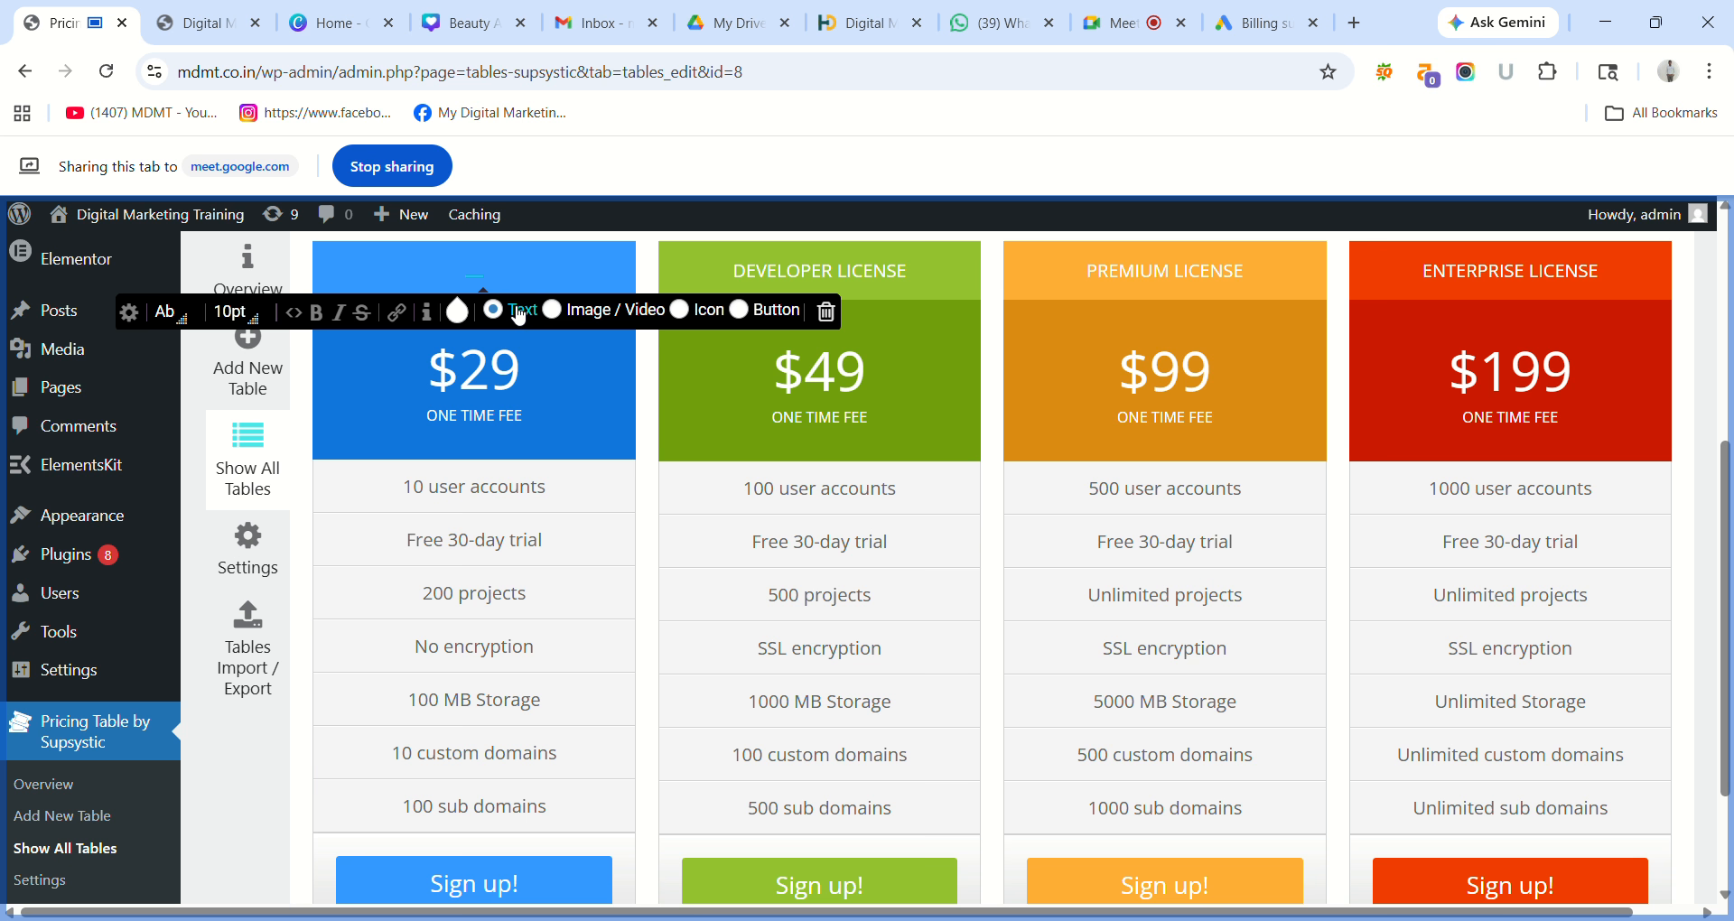
Type 'Free Plan' into the empty header, correcting typos, and select it.
left_click(470, 270)
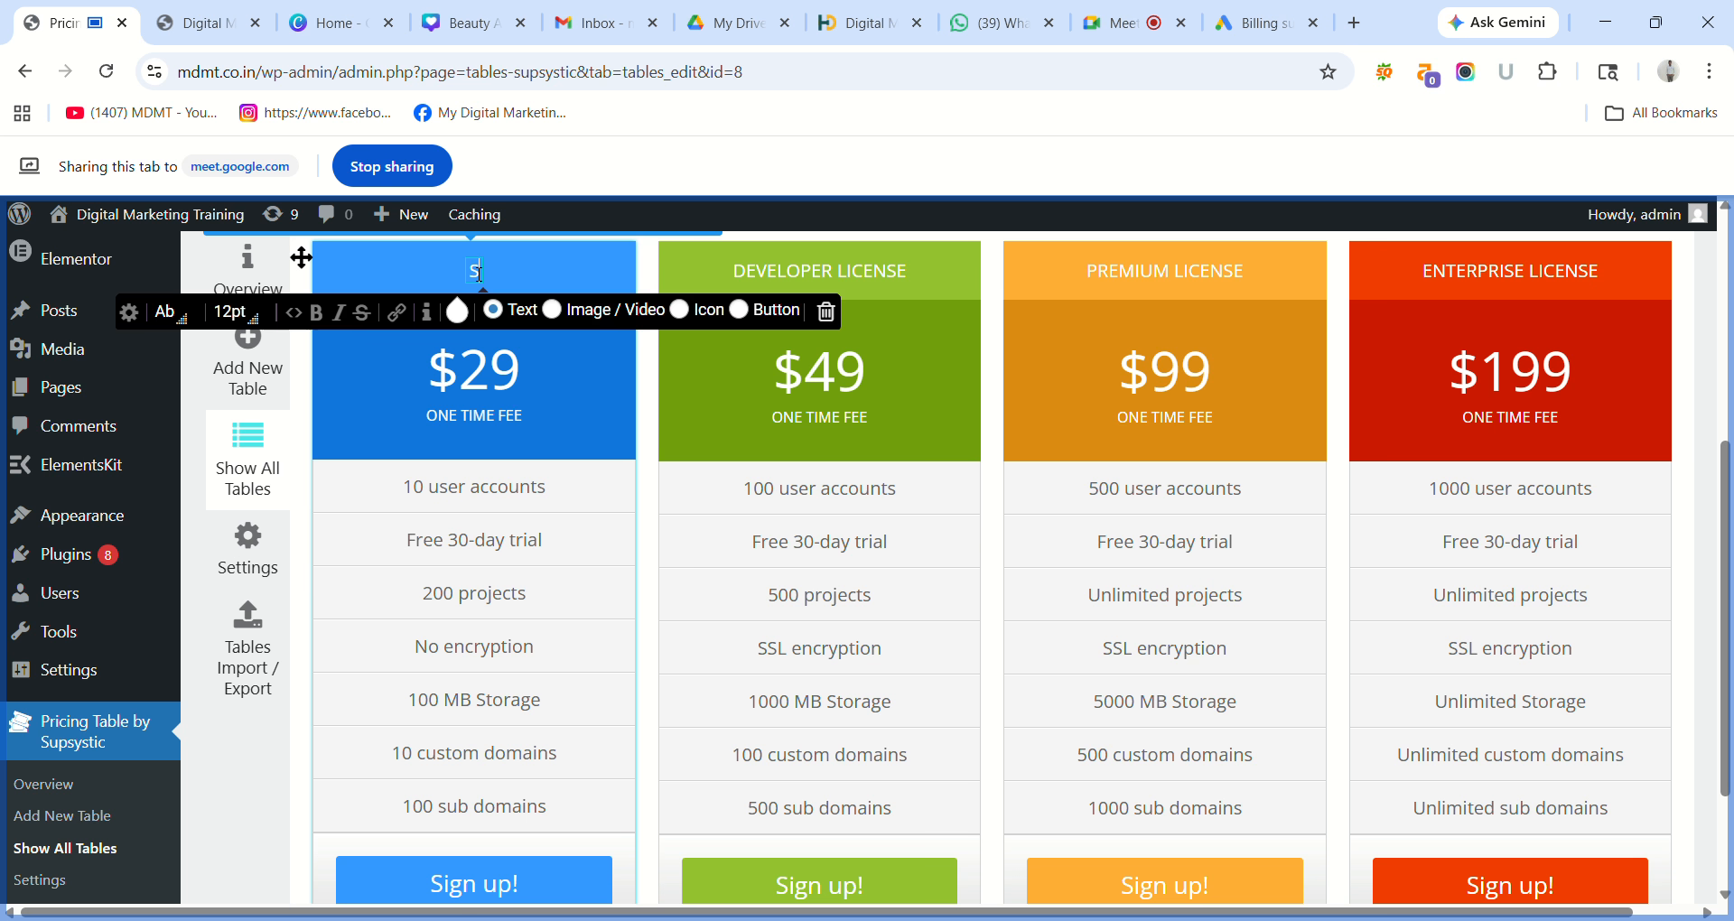
type("S")
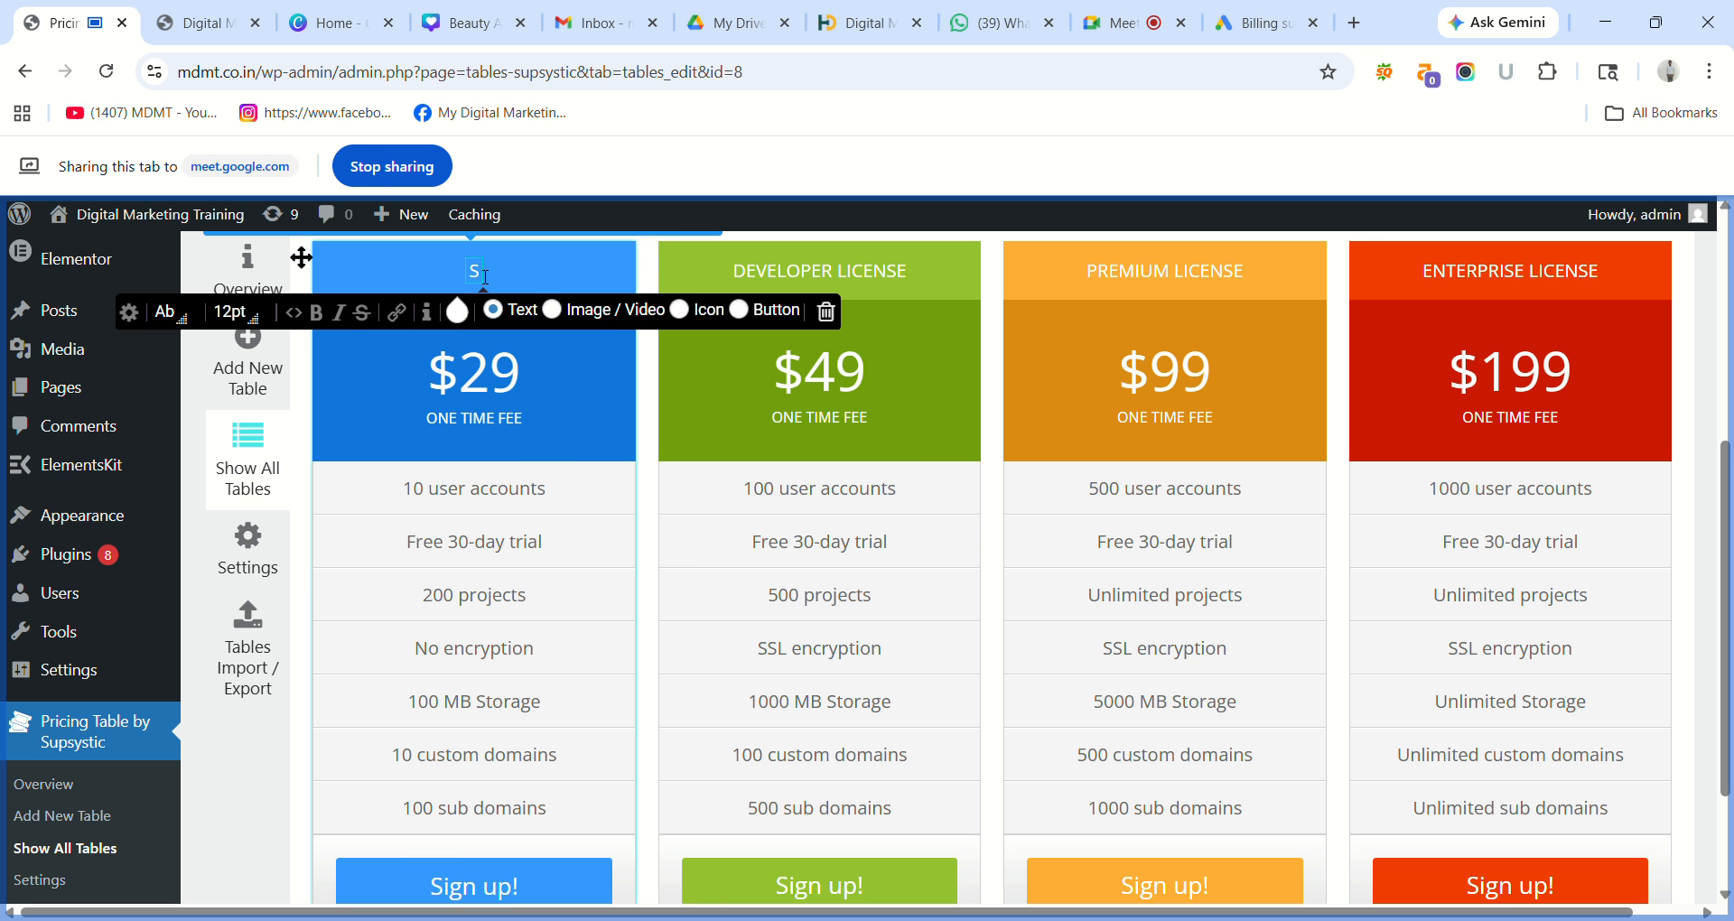
type("t")
key("Left")
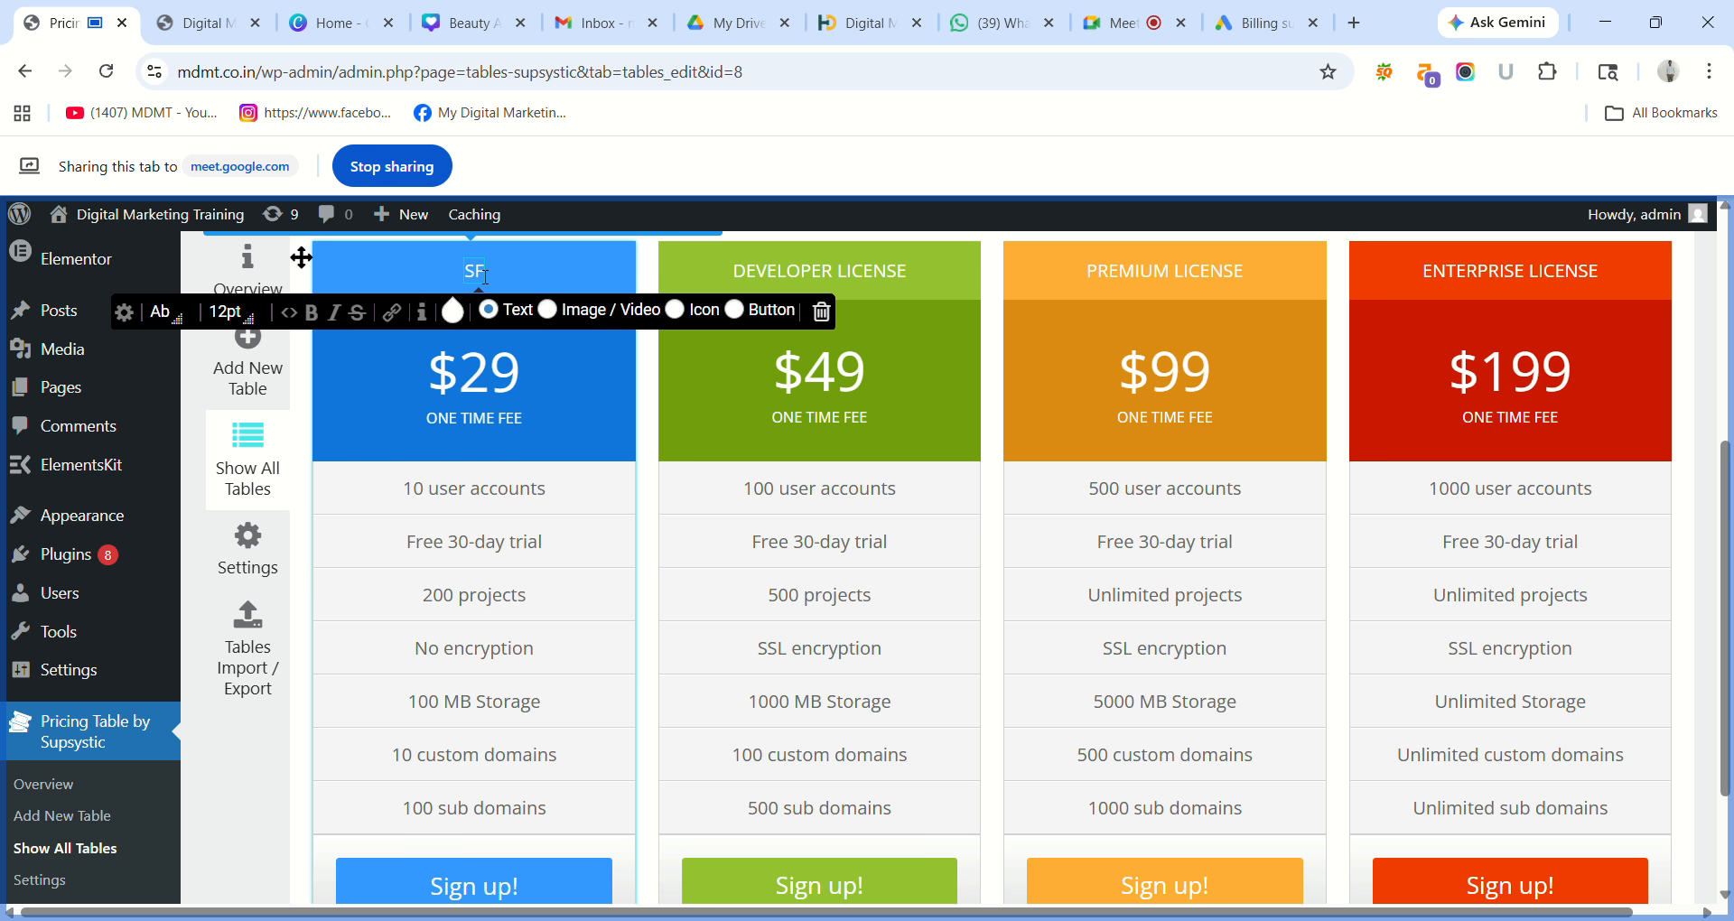
key("BackSpace")
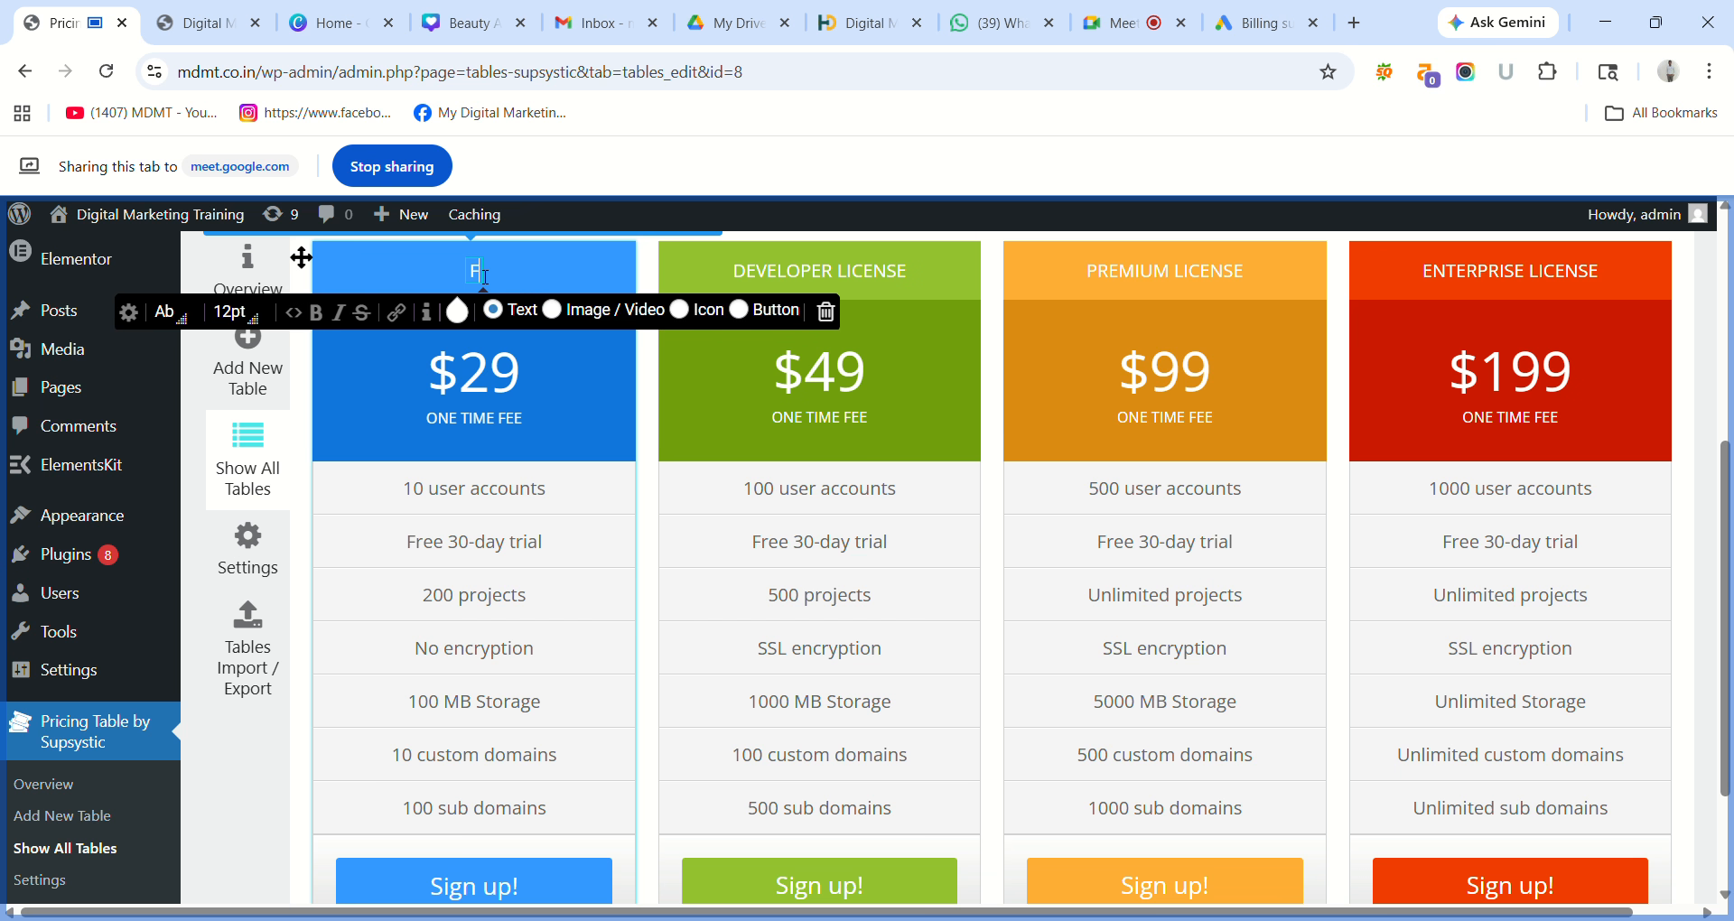
type("R")
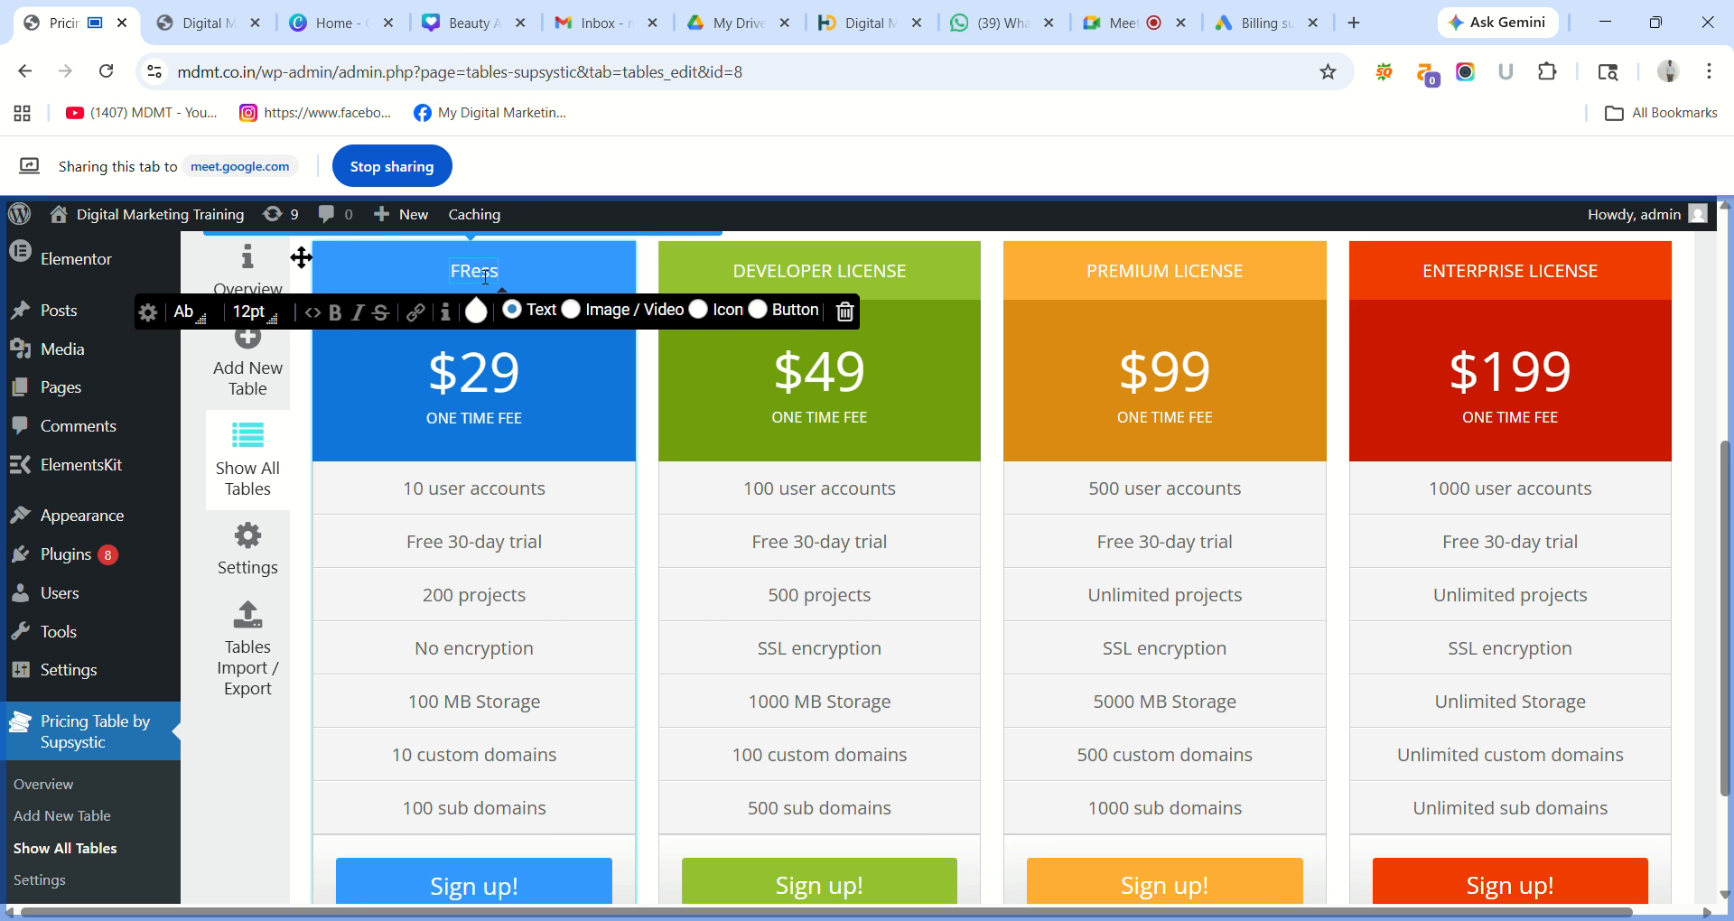
key("BackSpace")
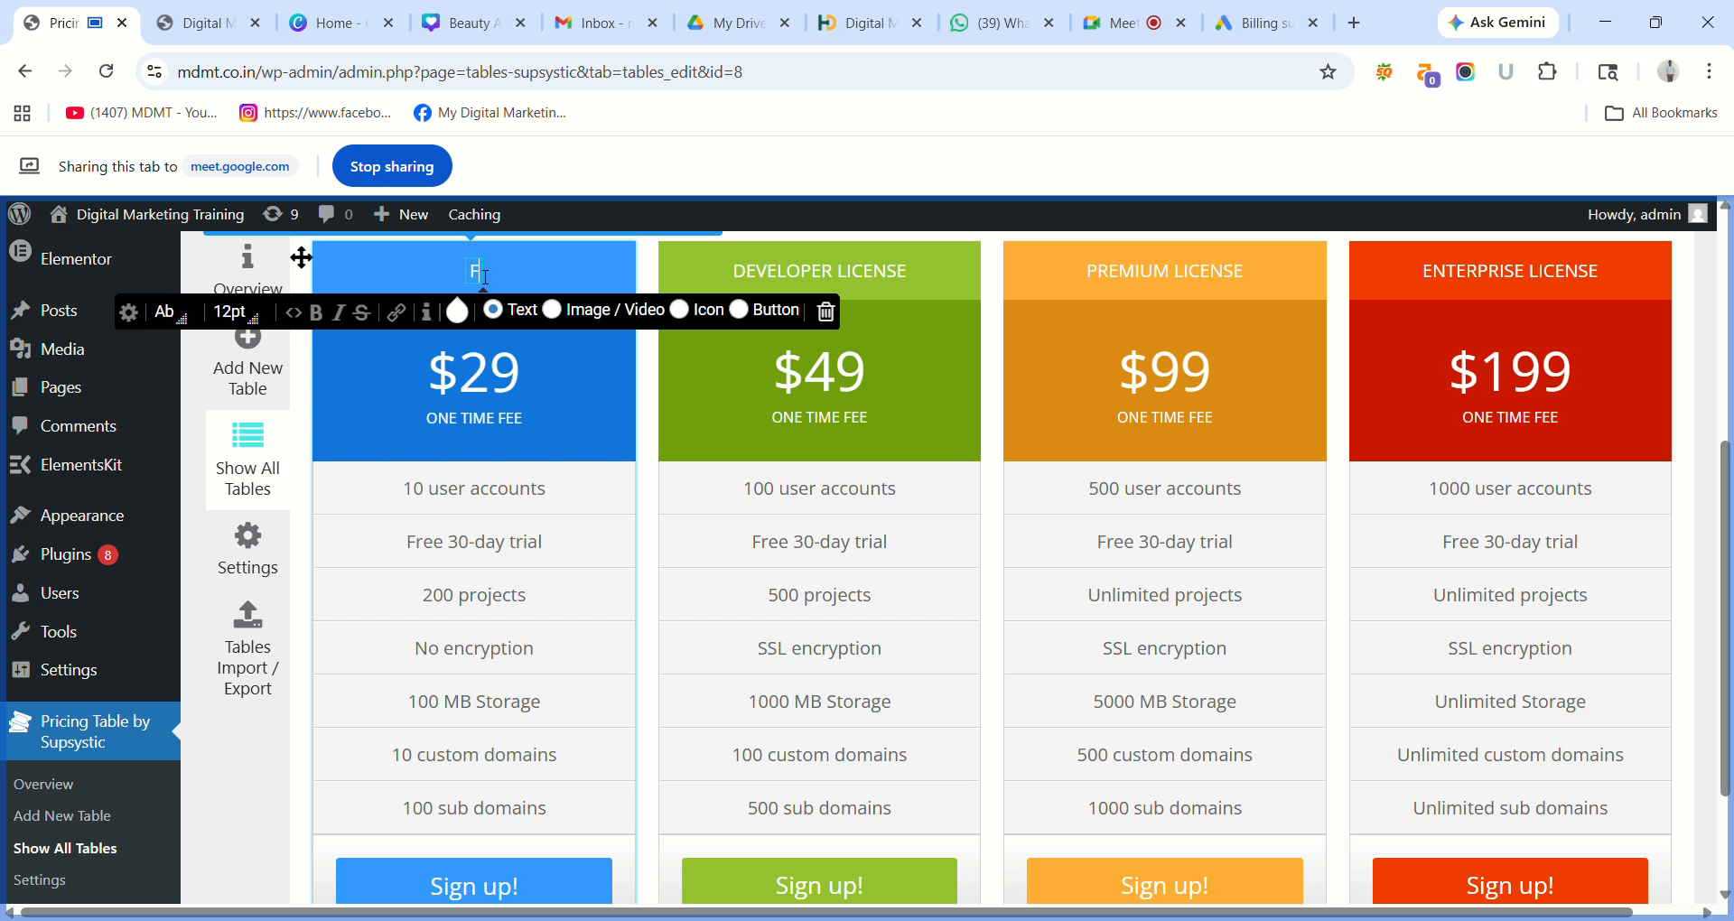
type("re")
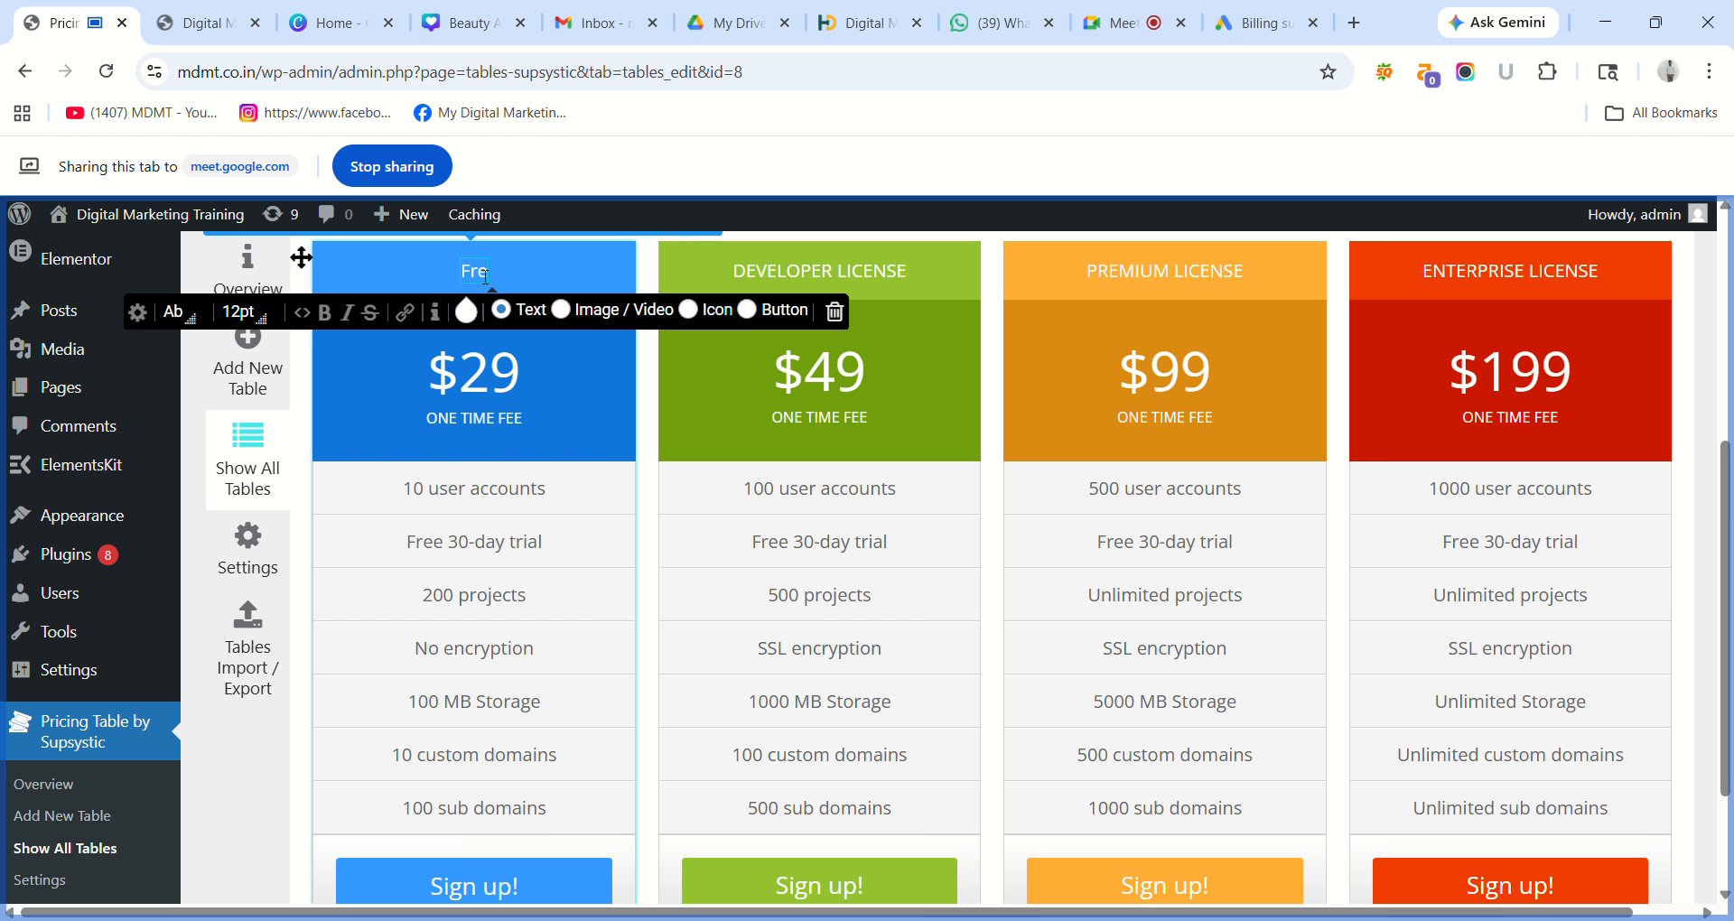
type("e")
key("BackSpace")
type("e")
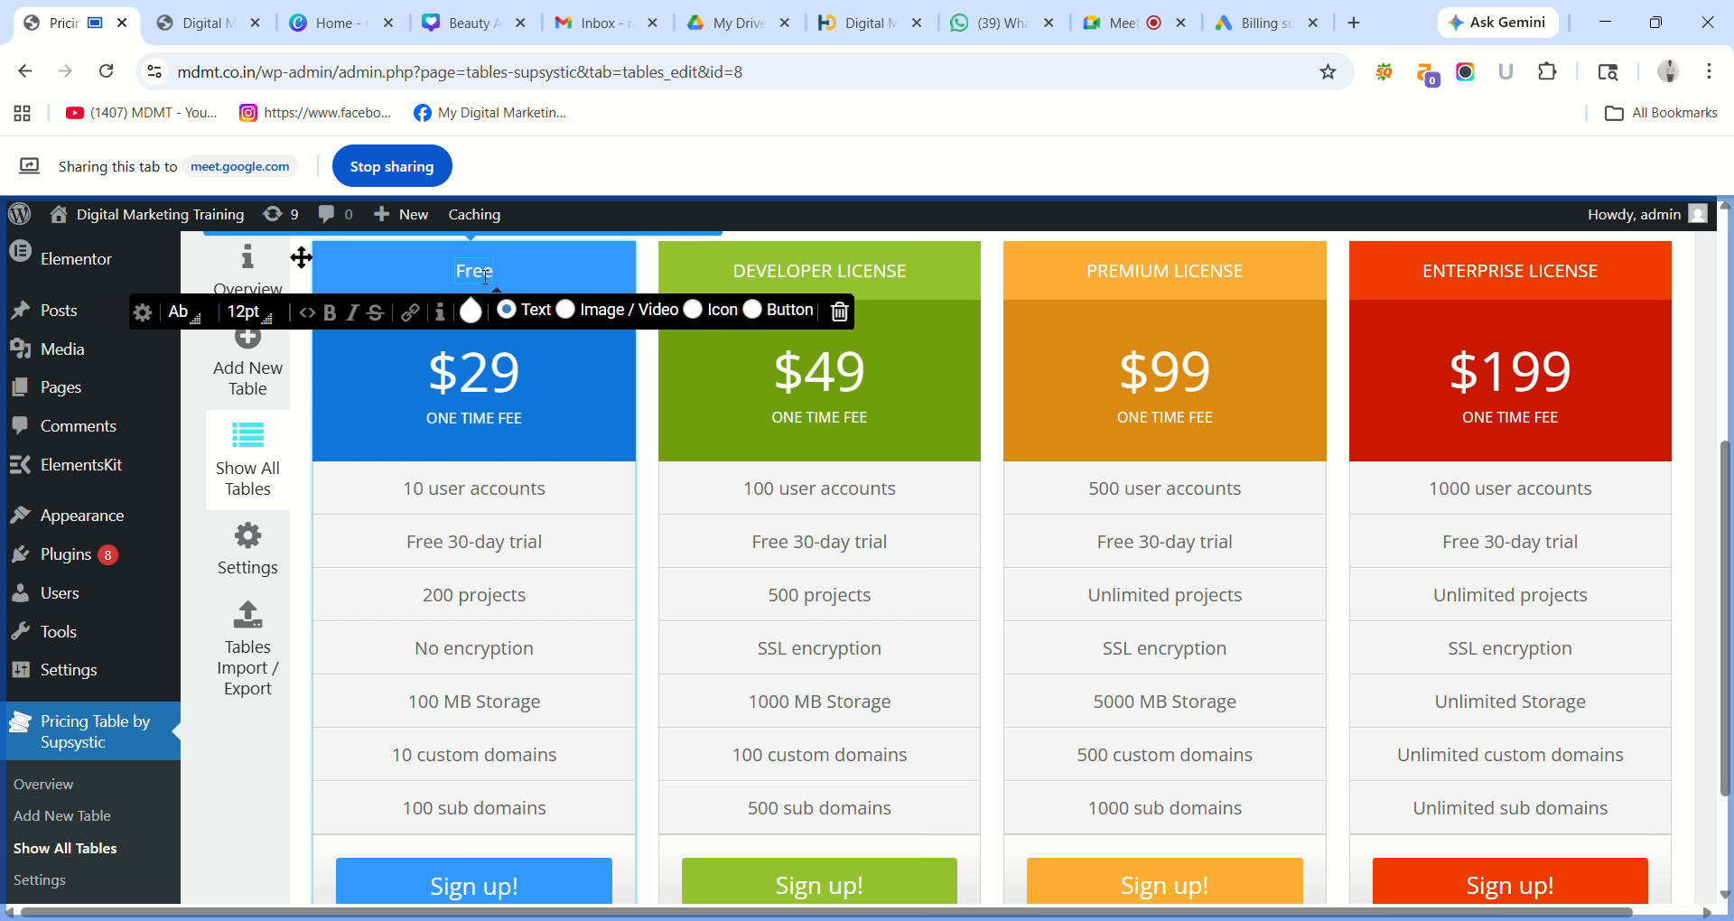
type(" P")
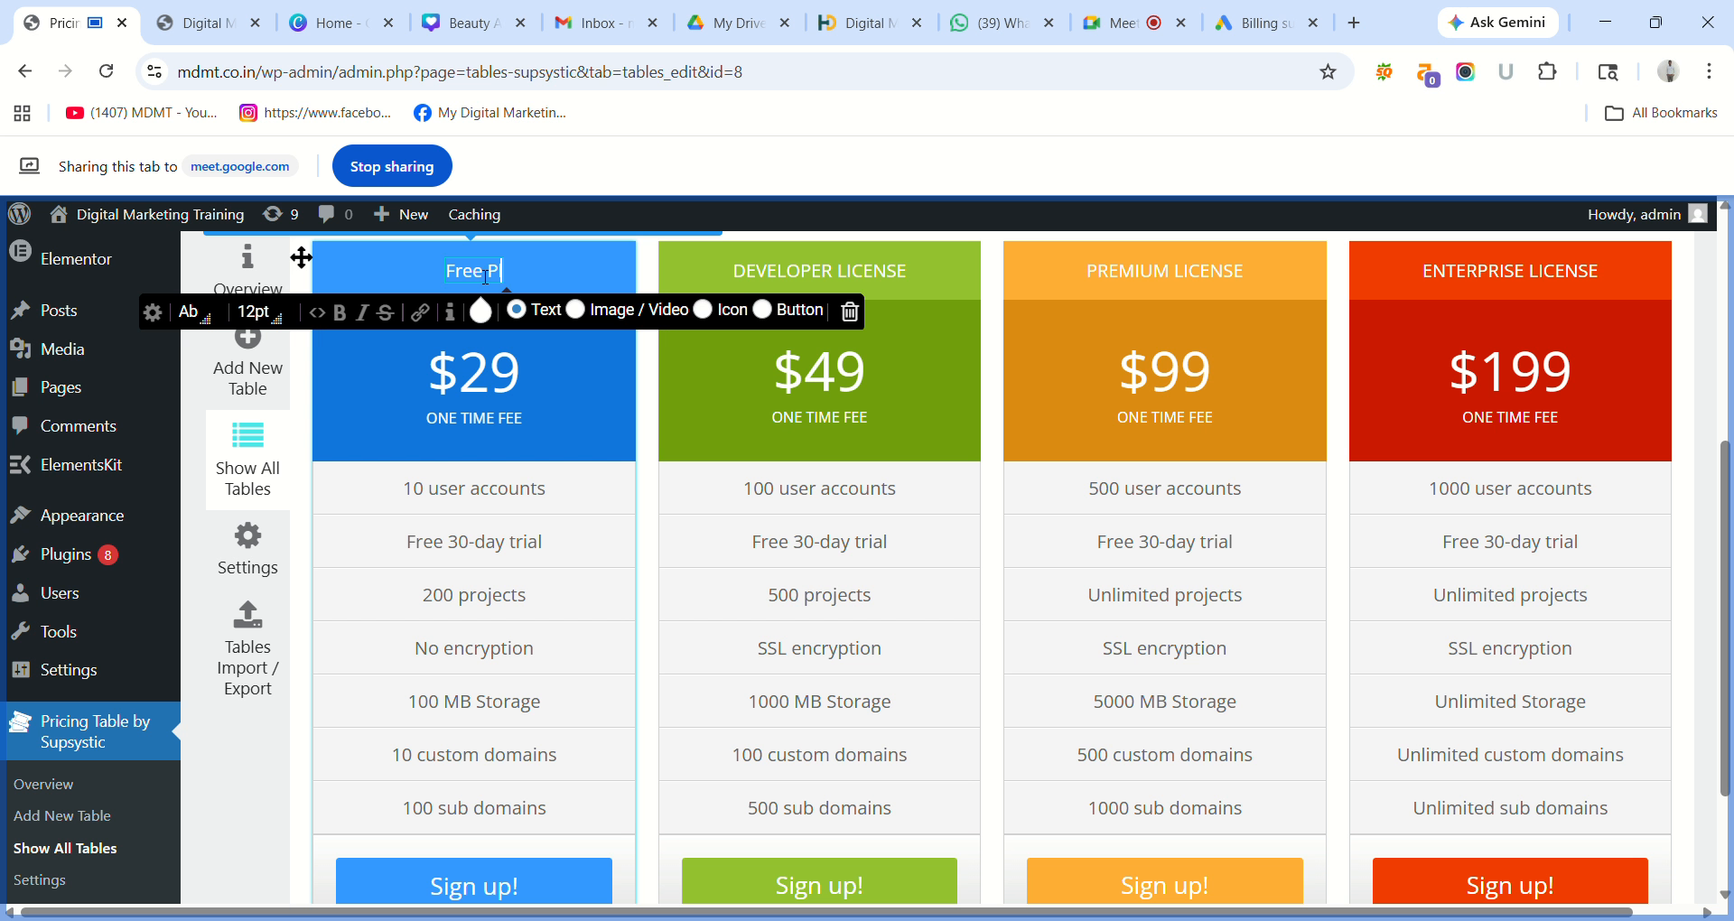
type("lan")
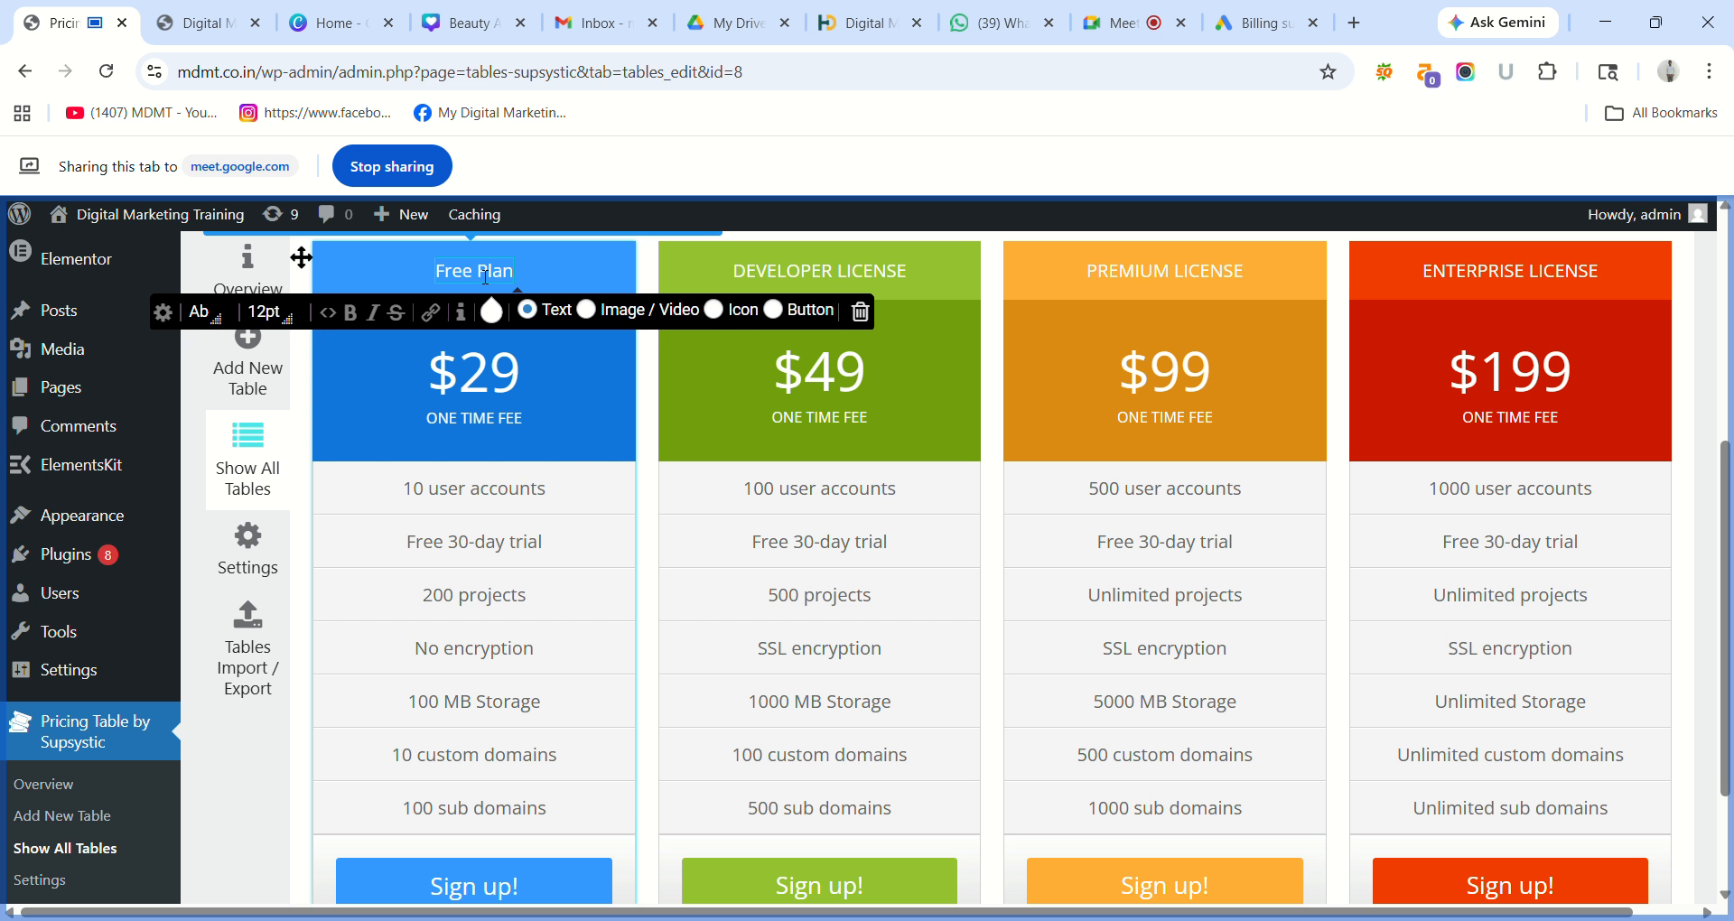
key("ctrl+a")
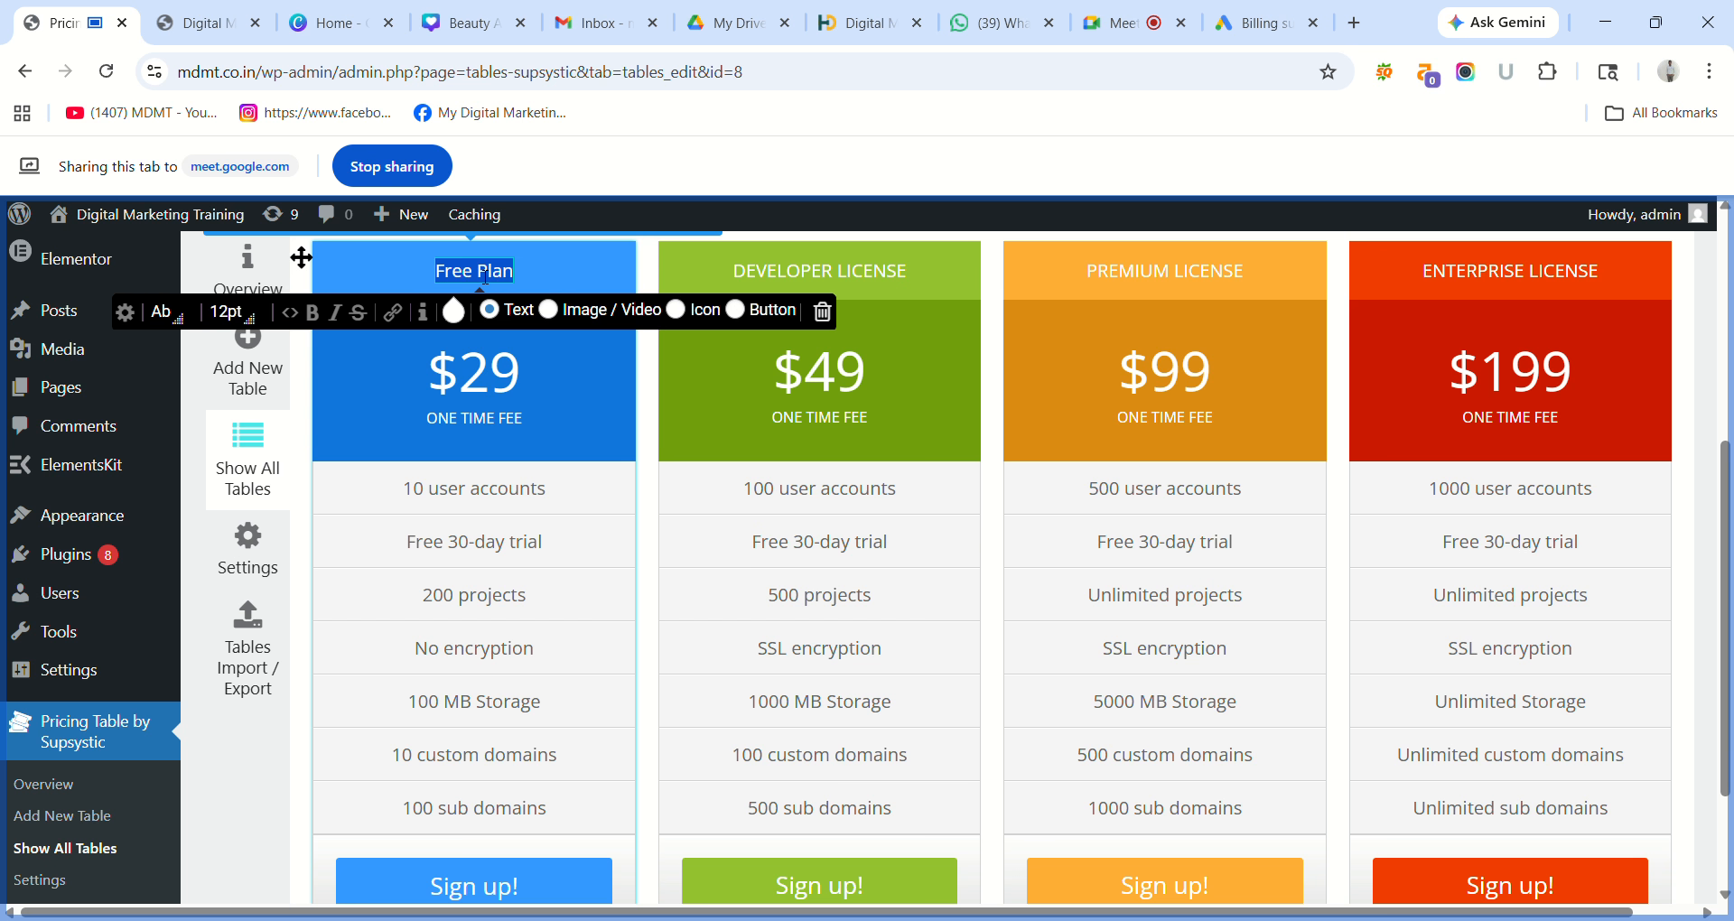
Select the Free Plan header and browse the font list without changing the font.
left_click(165, 314)
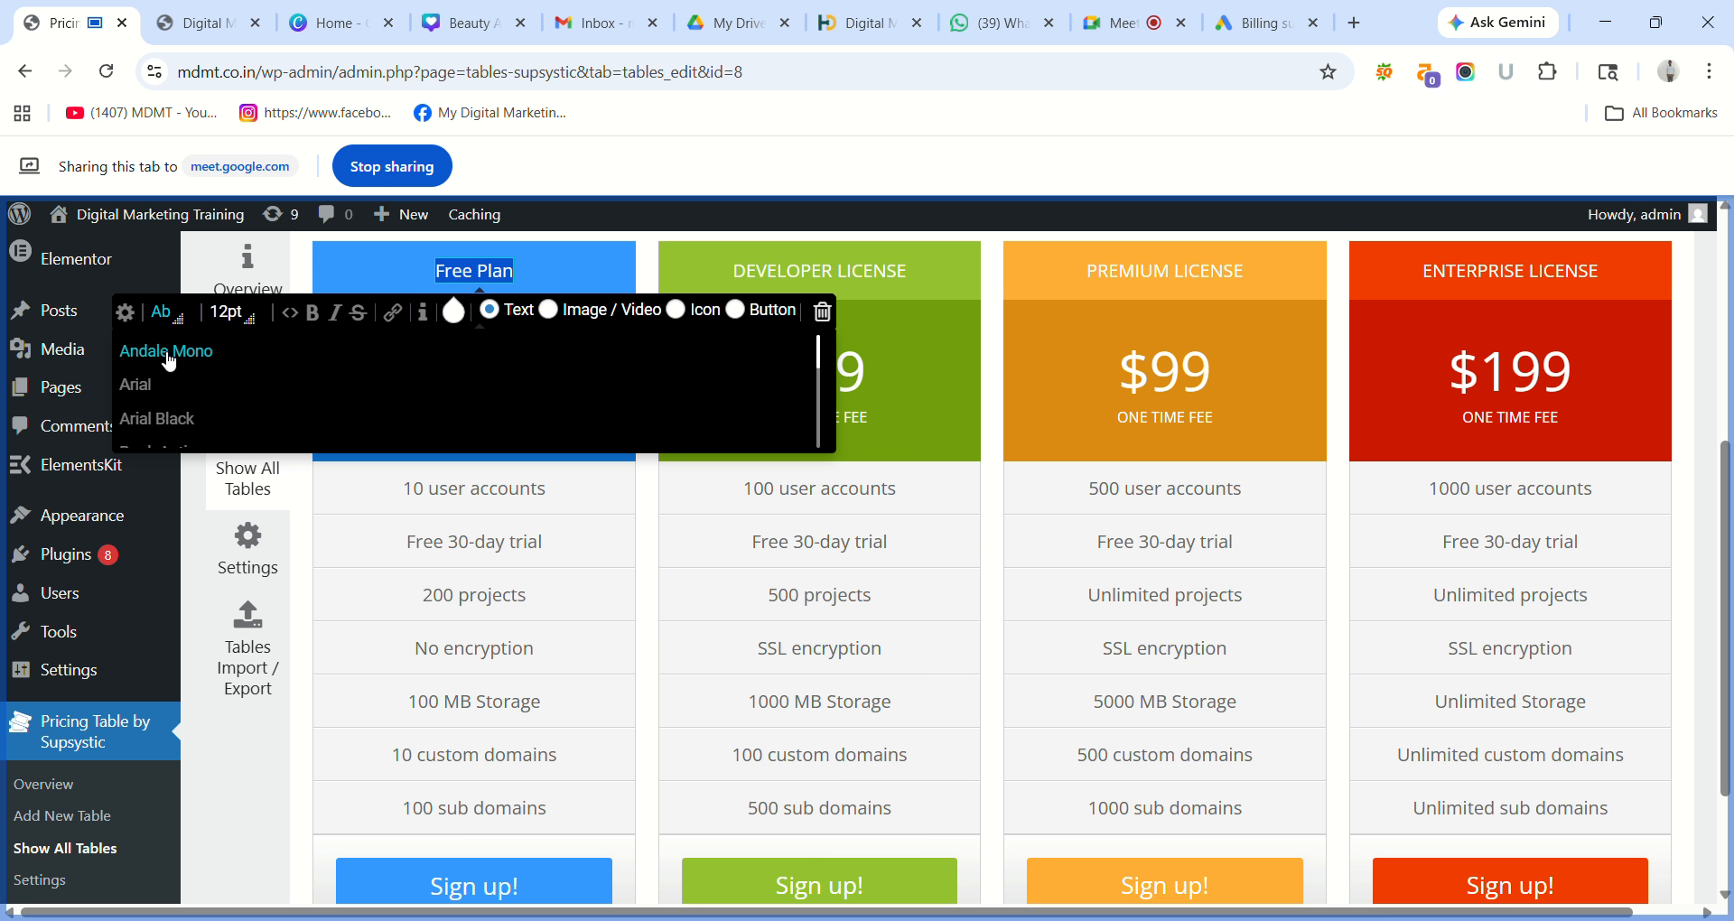
left_click(378, 257)
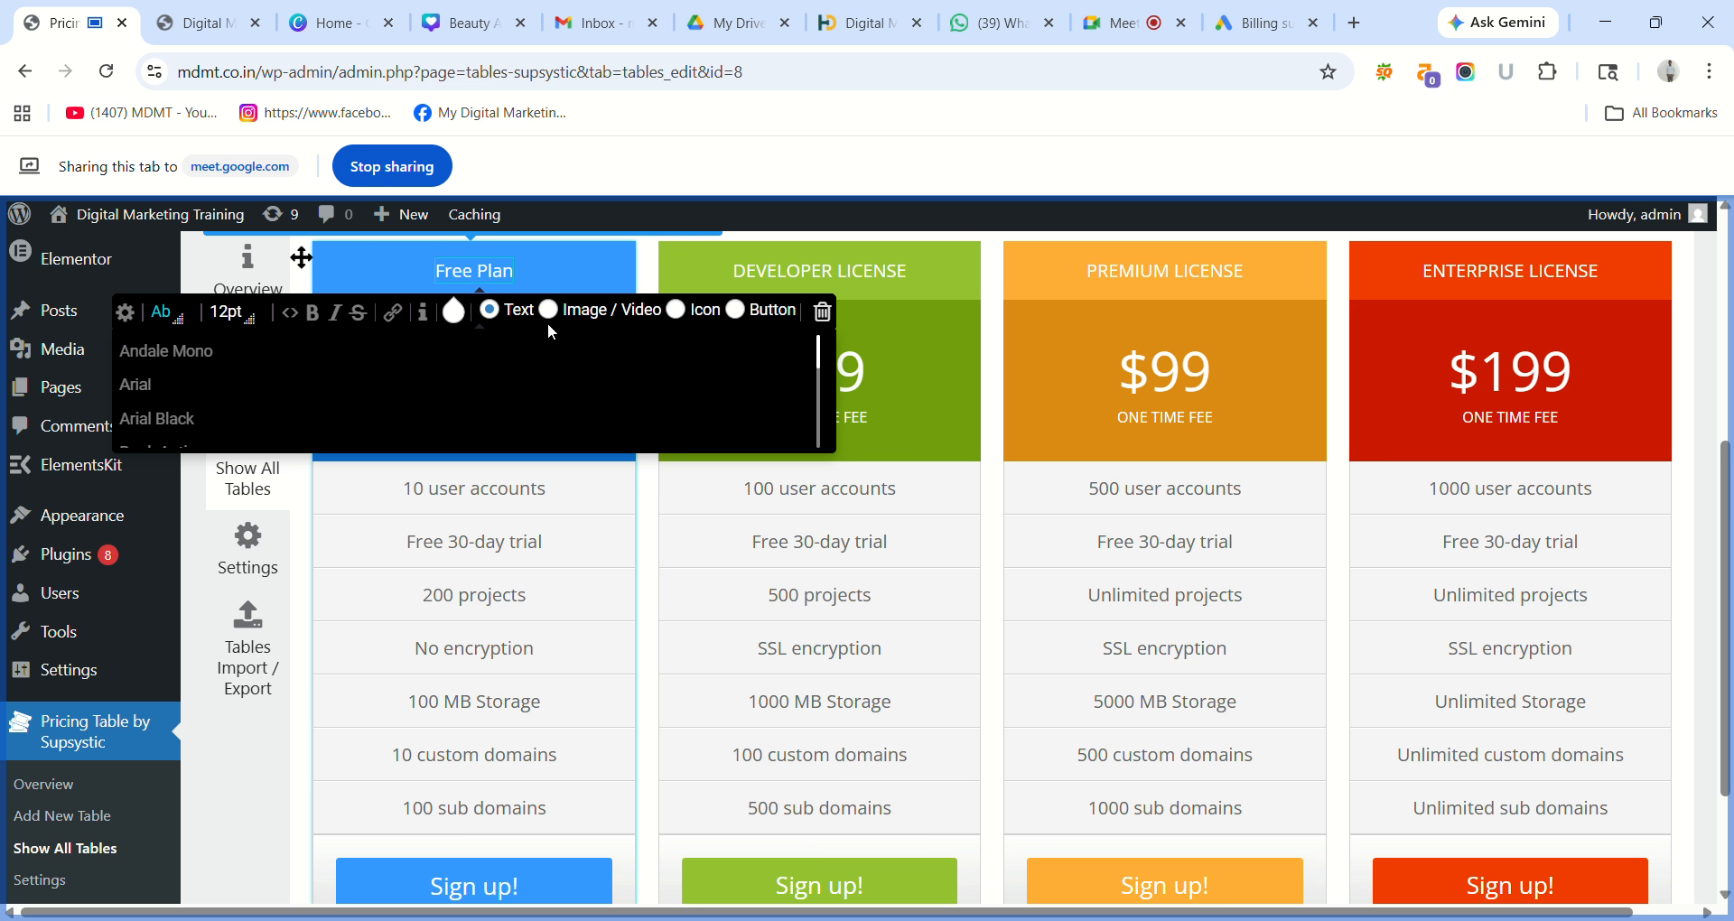
left_click(612, 496)
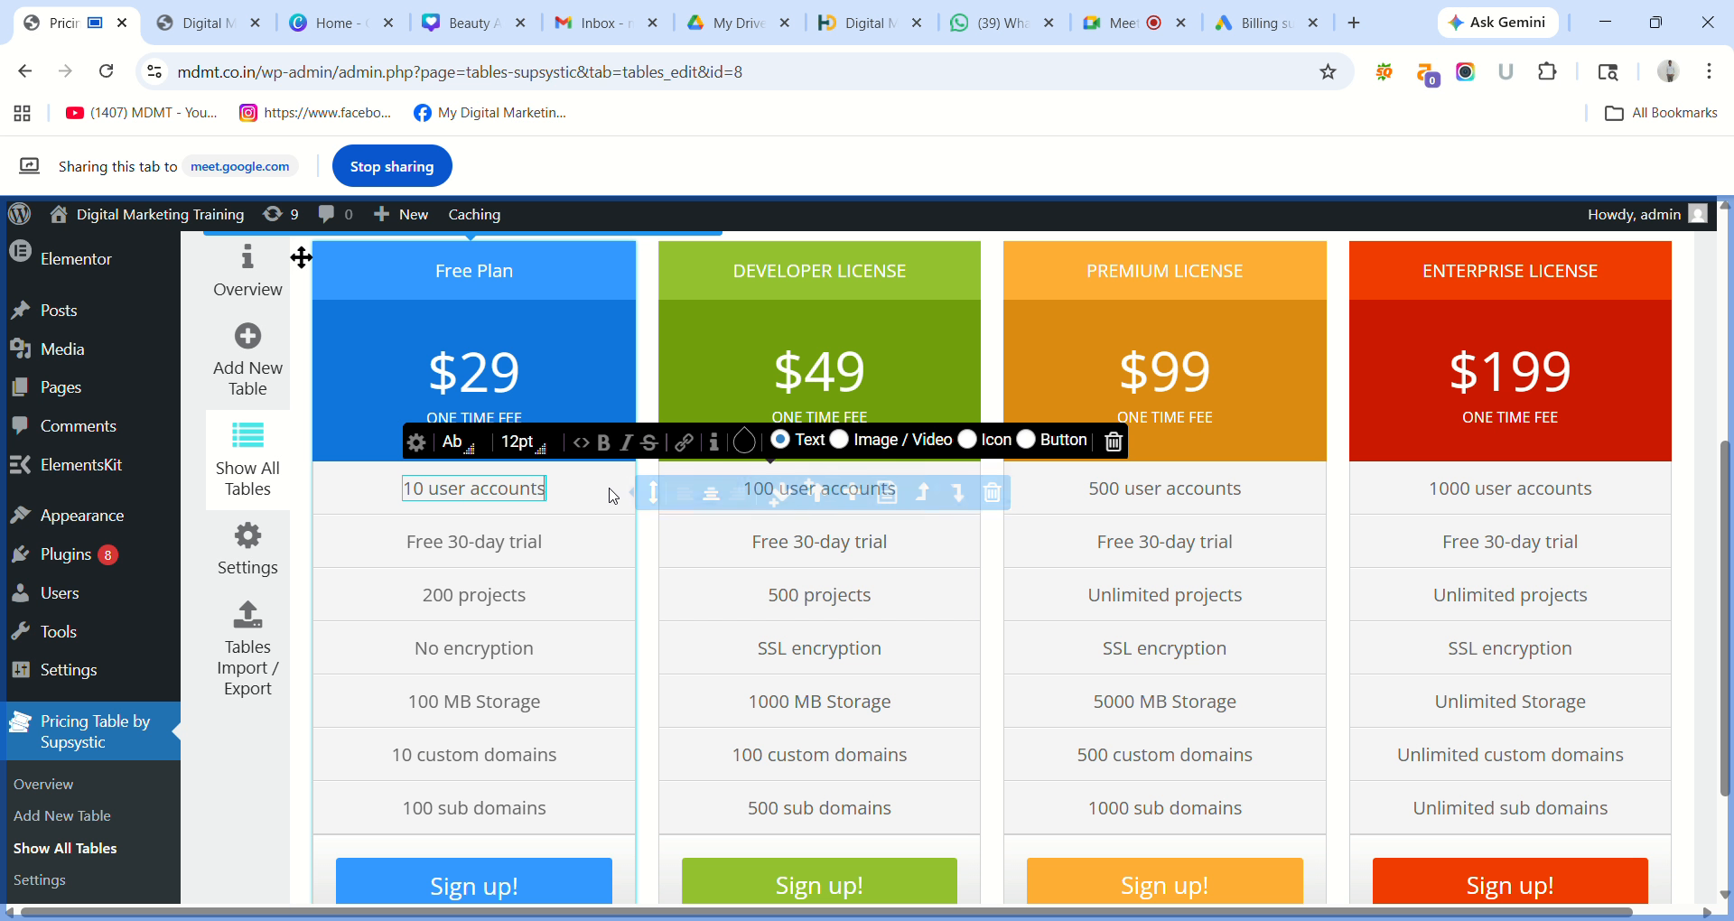
triple_click(486, 282)
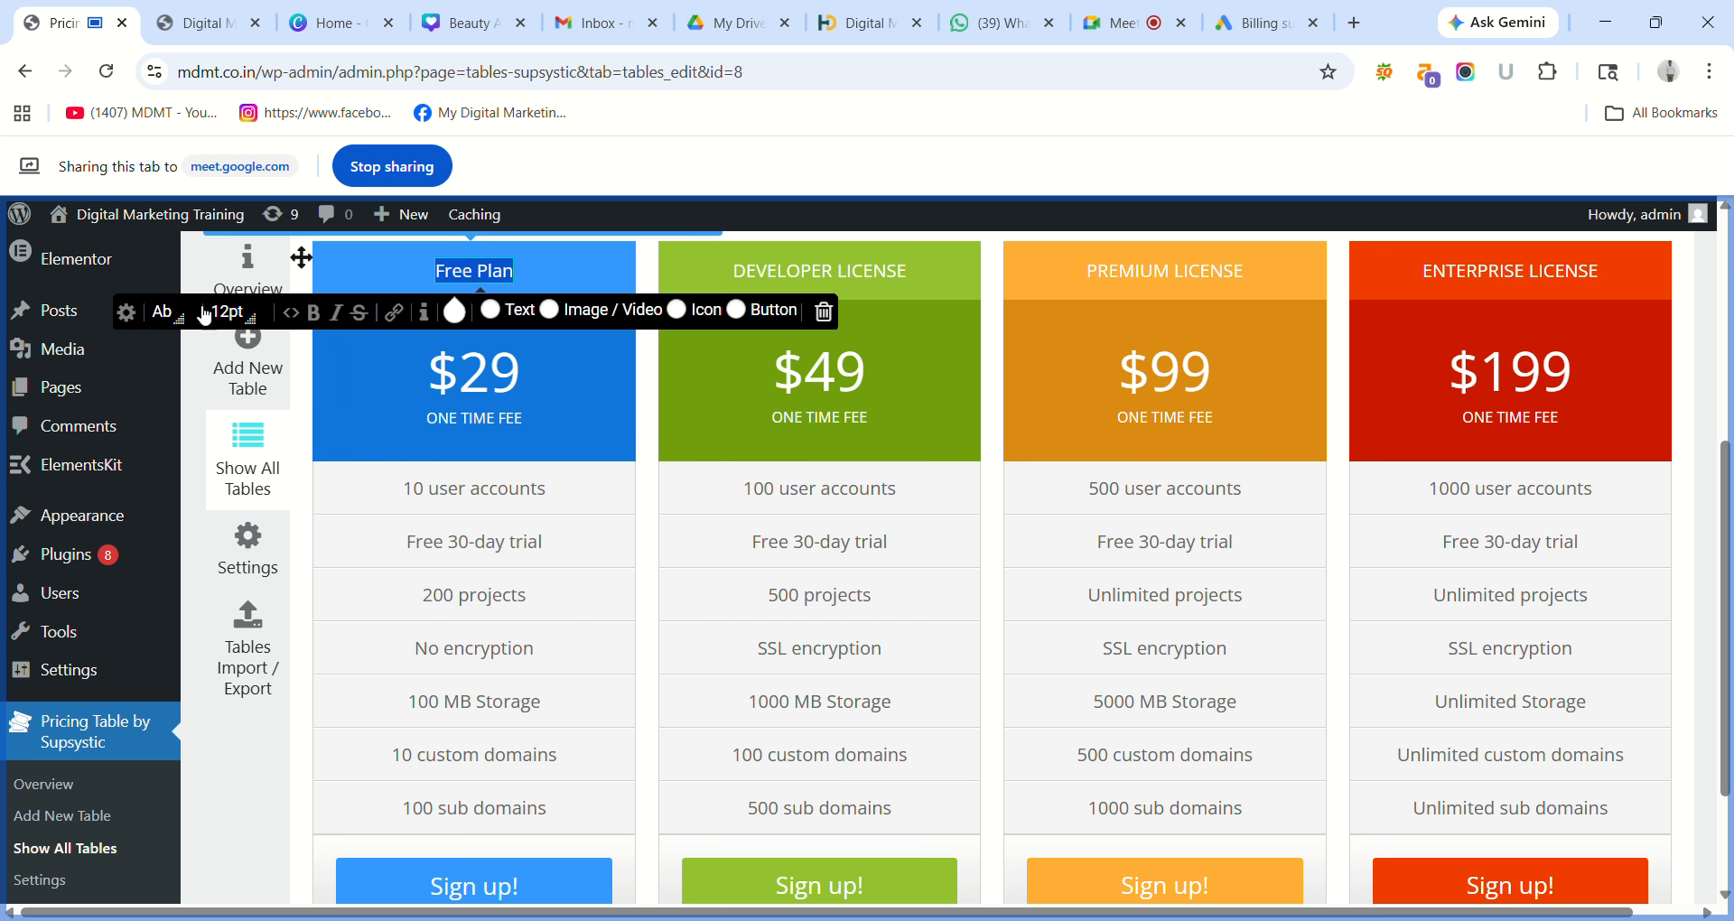
left_click(182, 321)
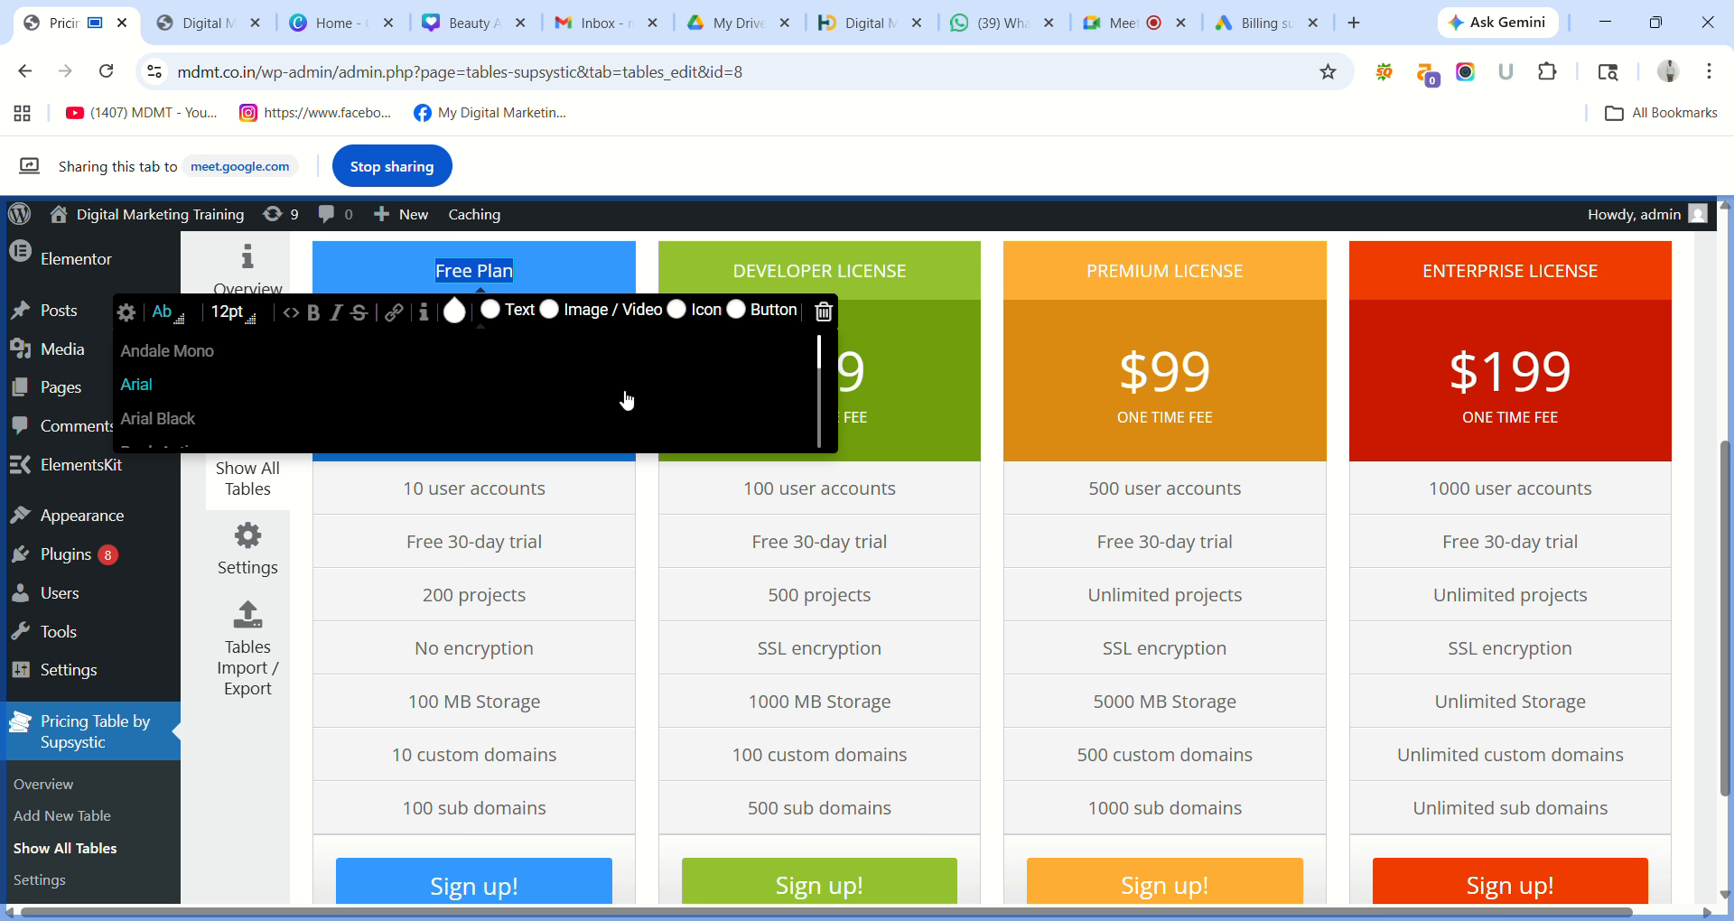
left_click(232, 317)
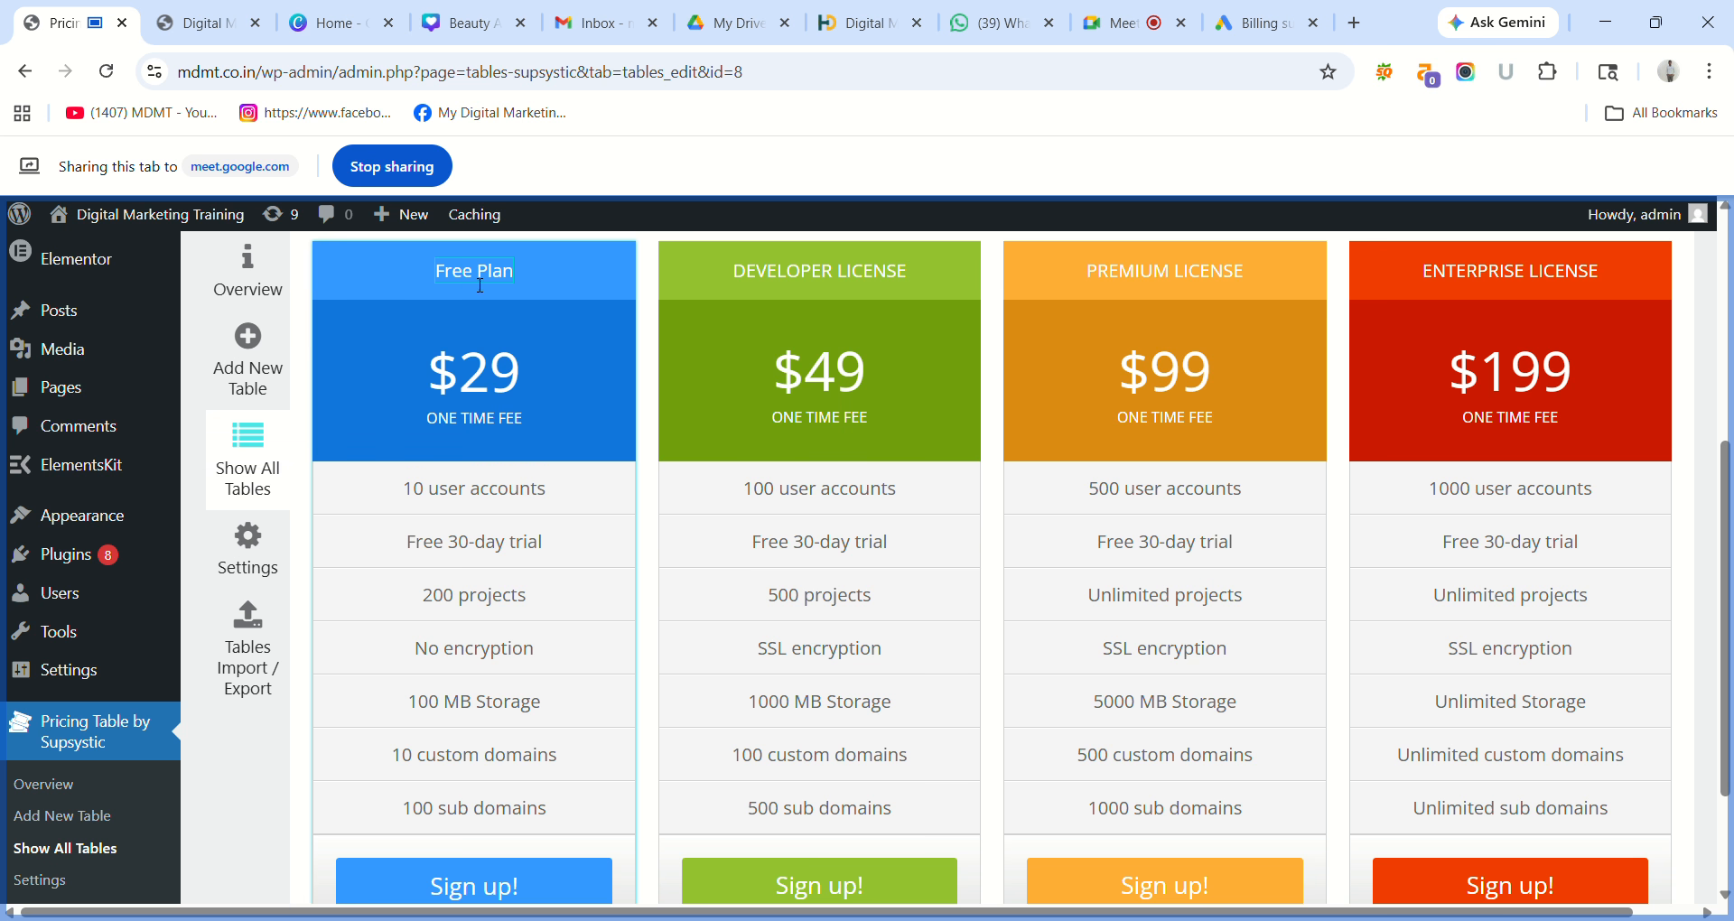
left_click(514, 272)
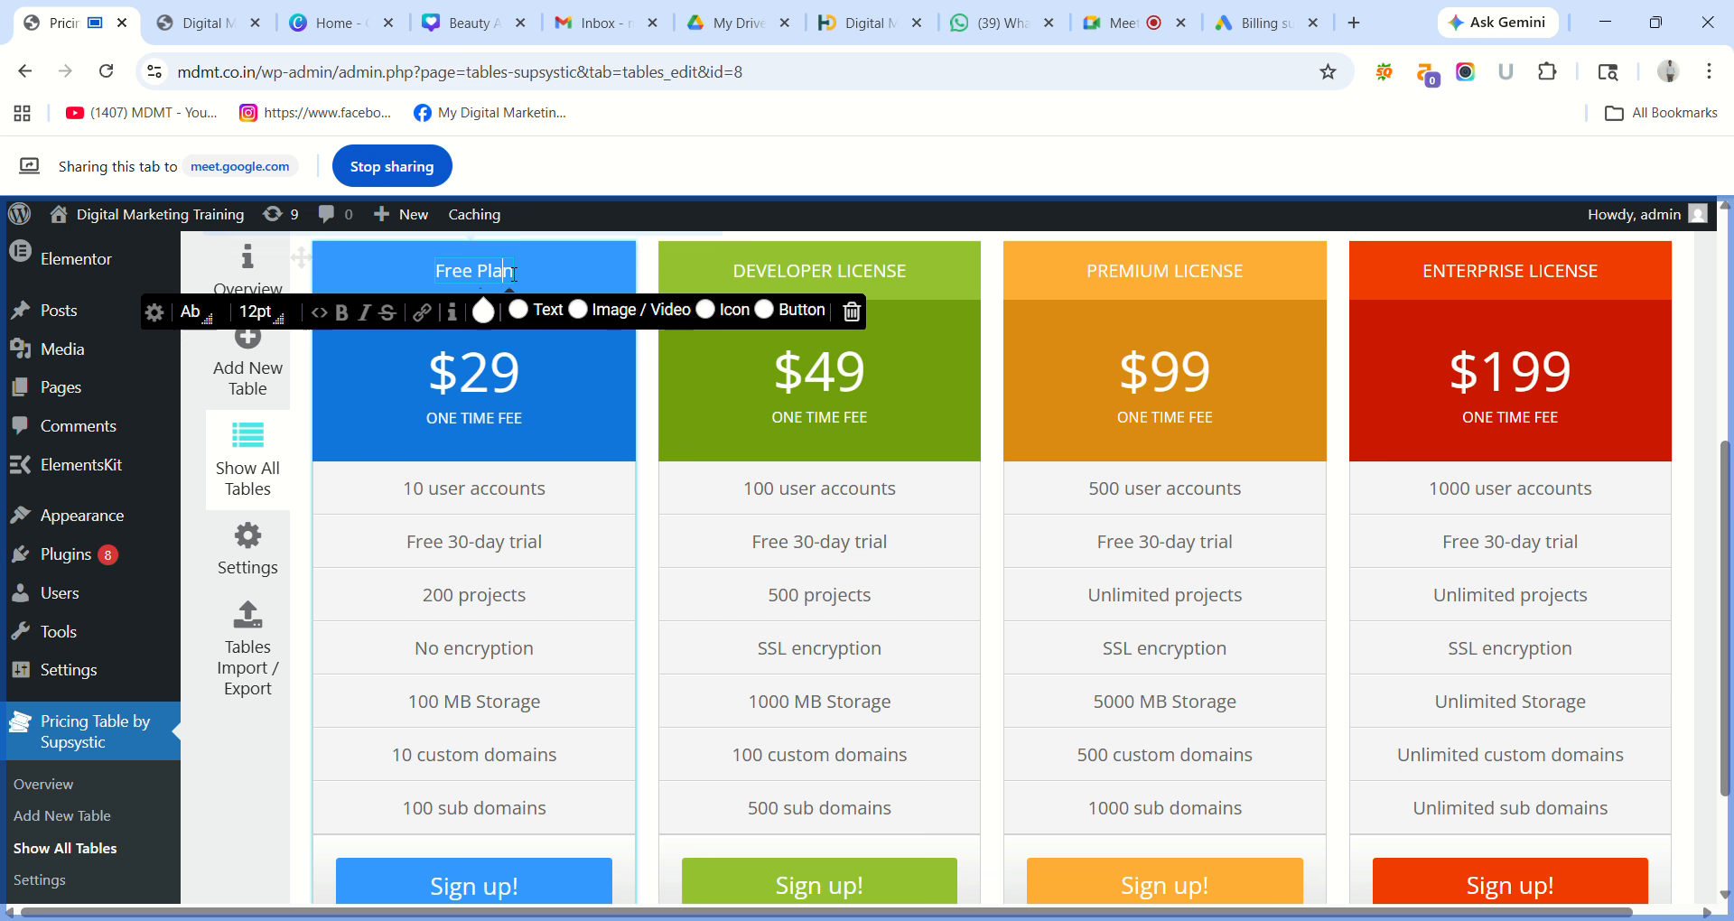
Set the Free Plan header font size to 36pt, after briefly trying 14pt.
left_click(286, 325)
left_click(279, 352)
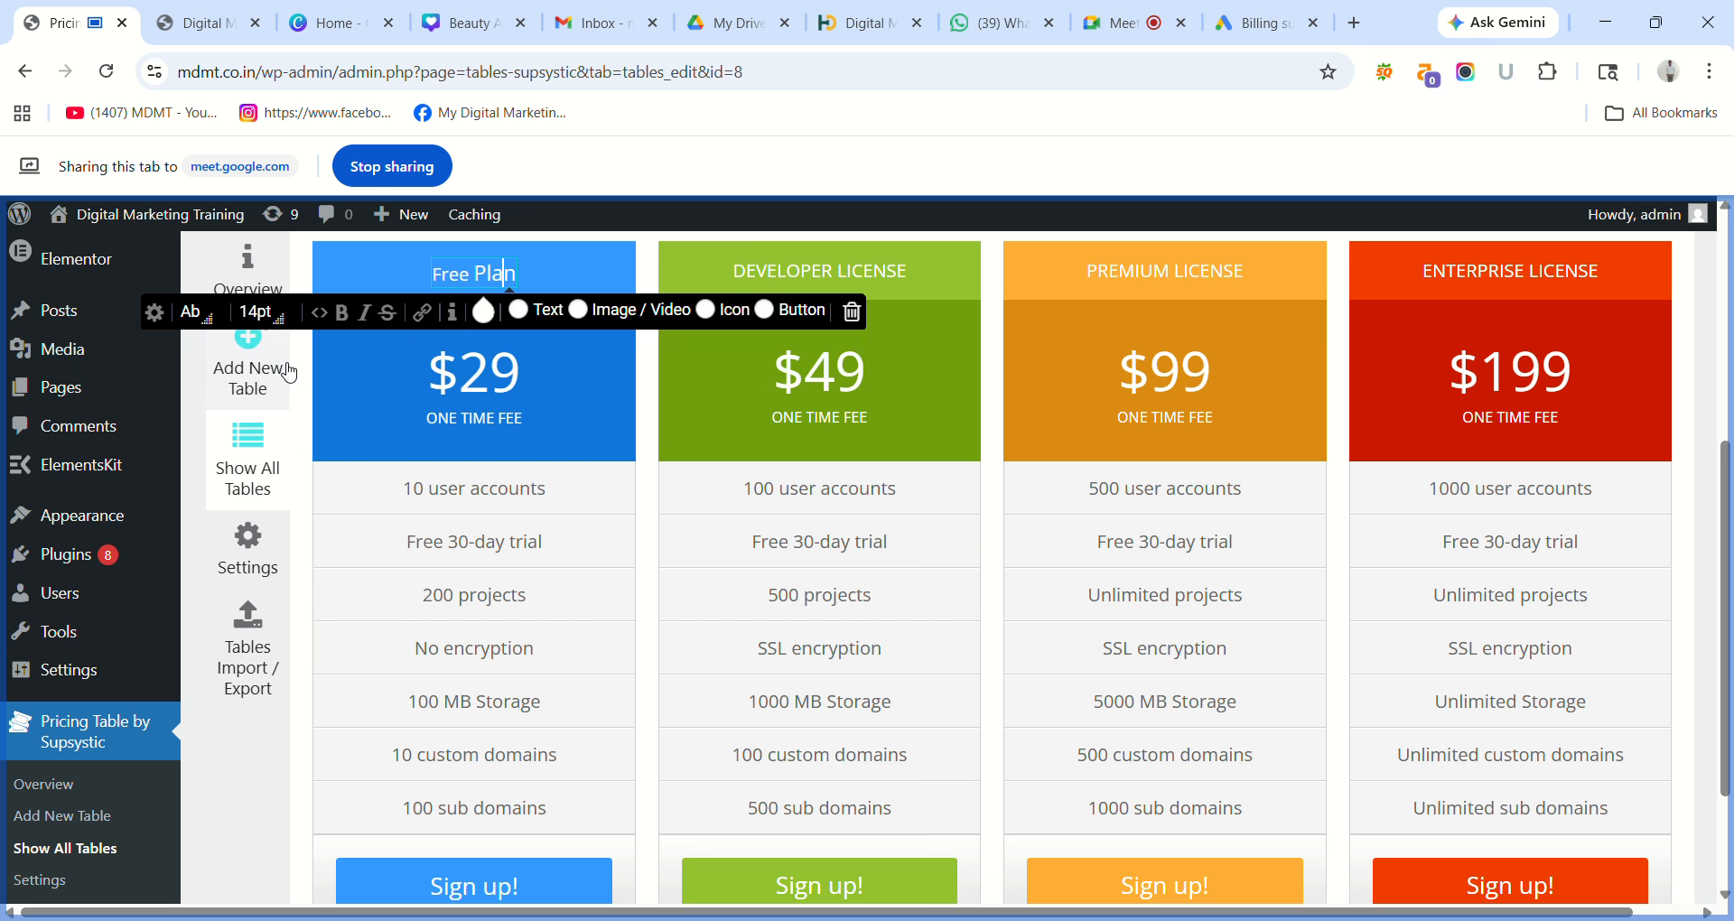
triple_click(470, 278)
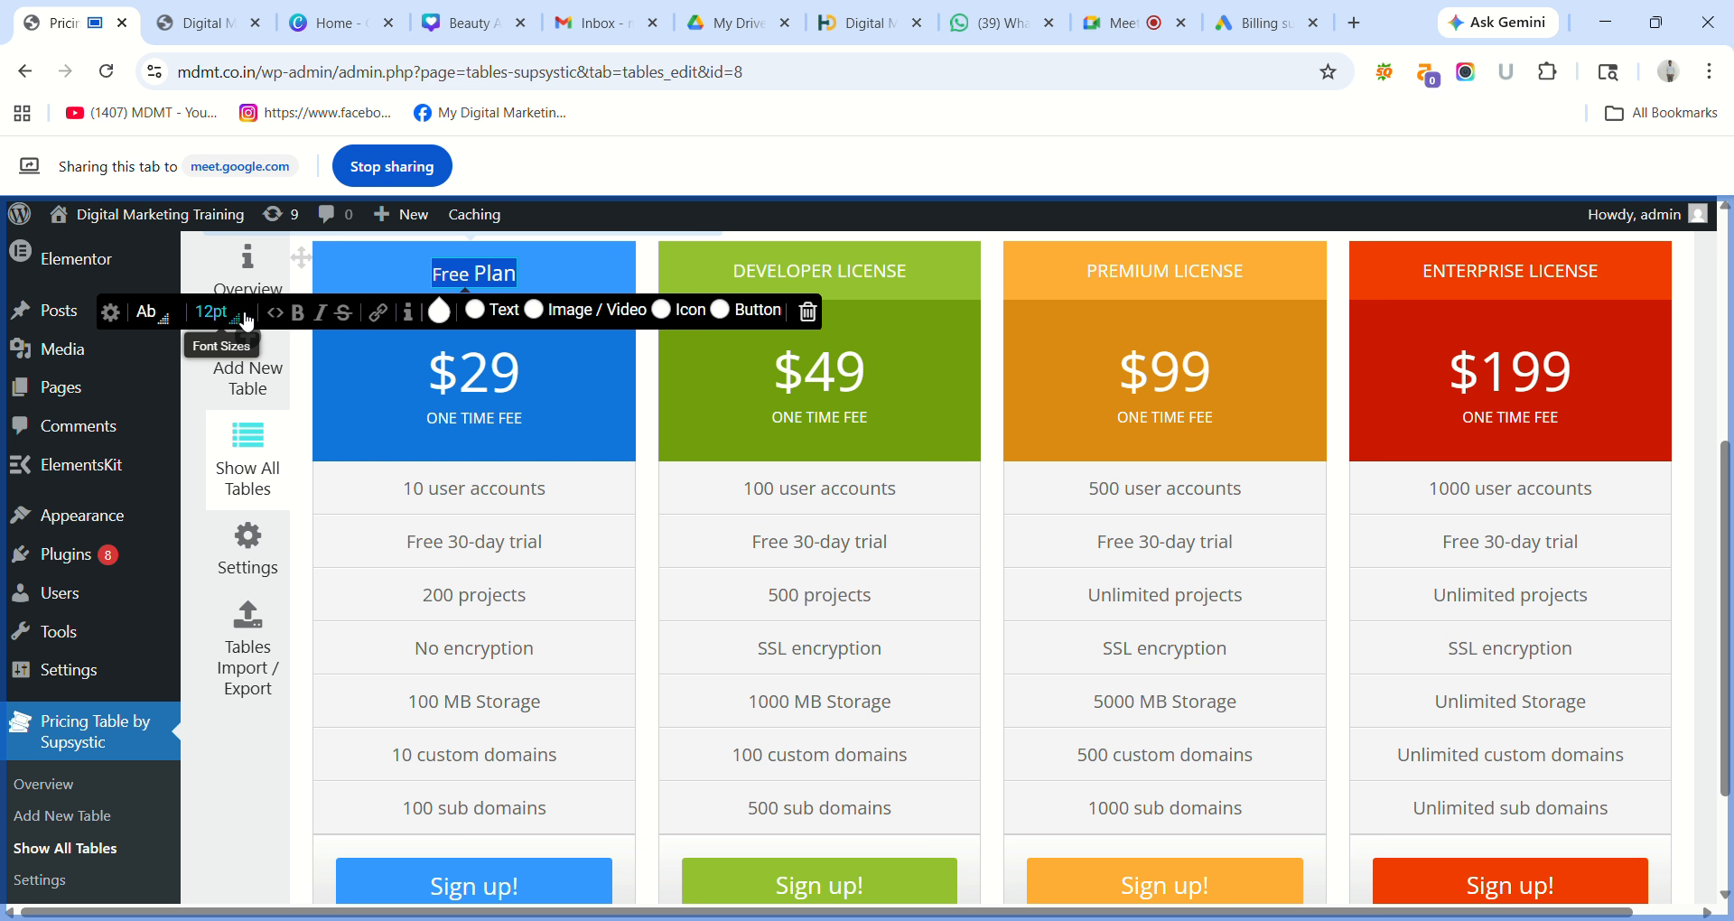
left_click(242, 331)
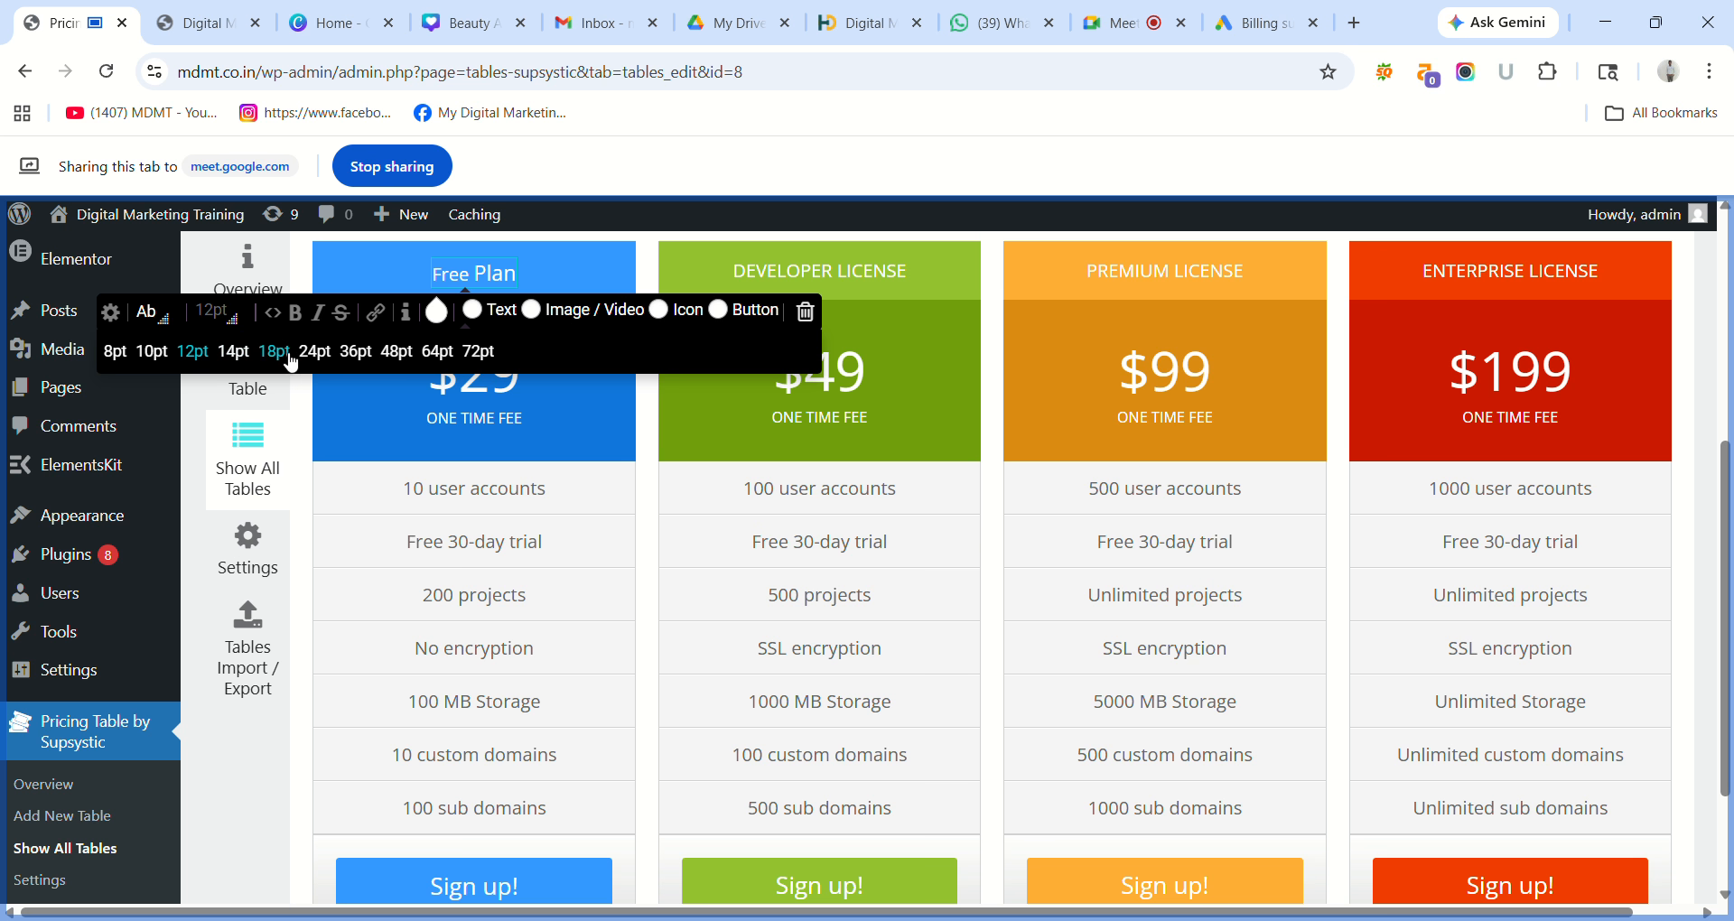
left_click(355, 352)
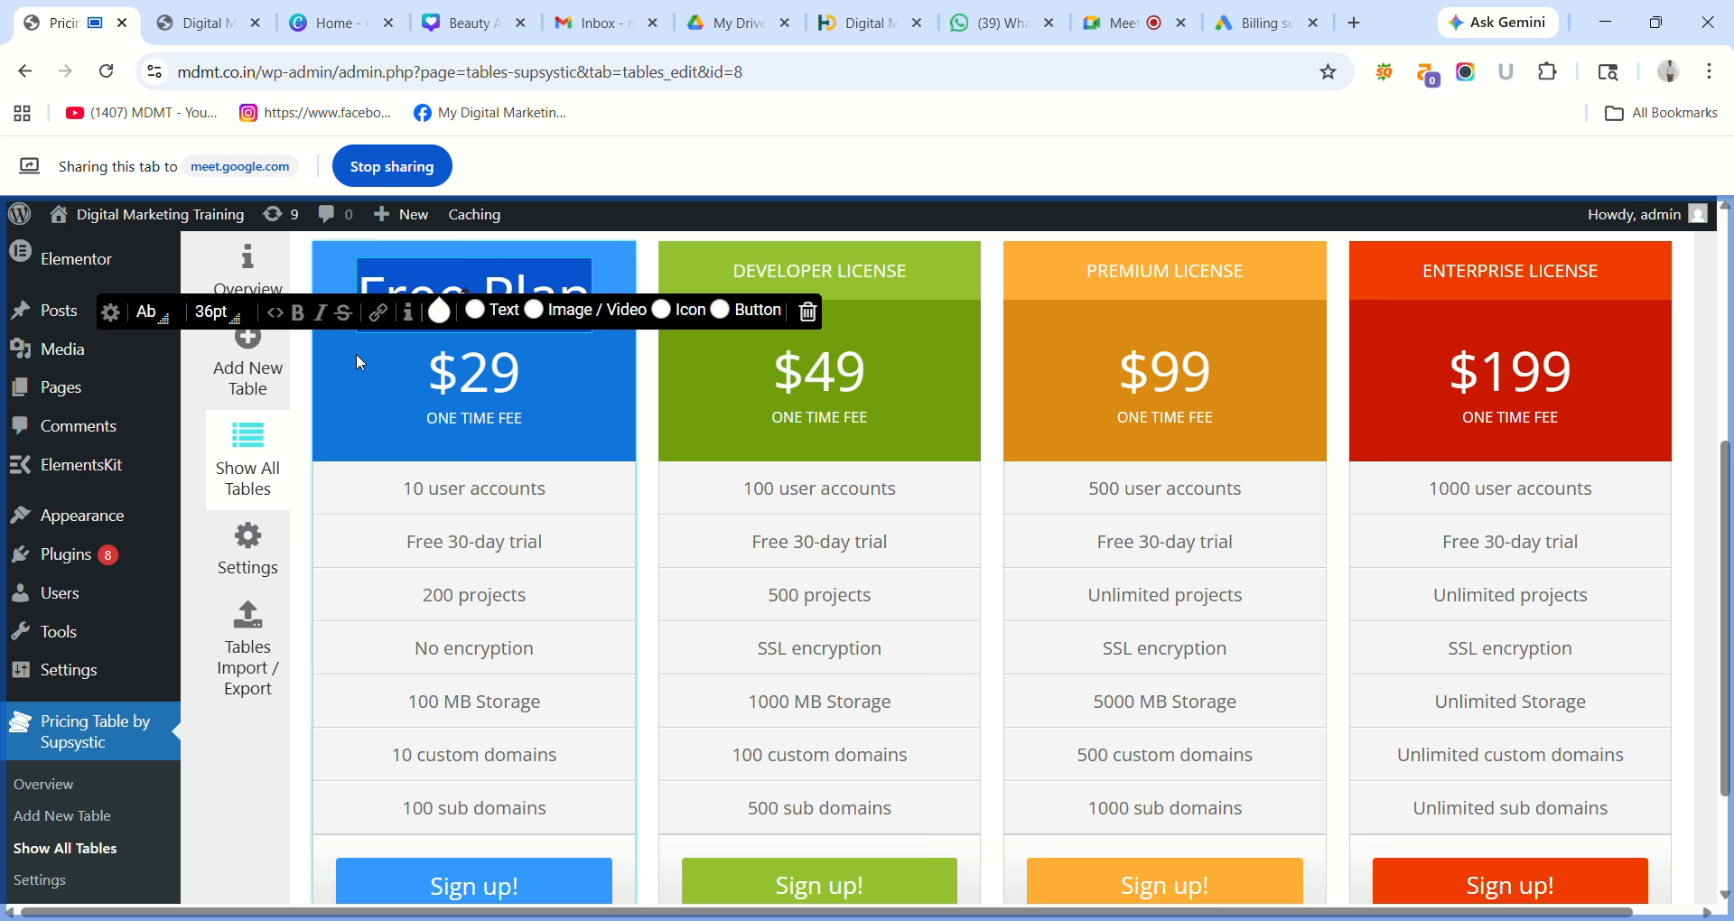
left_click(578, 378)
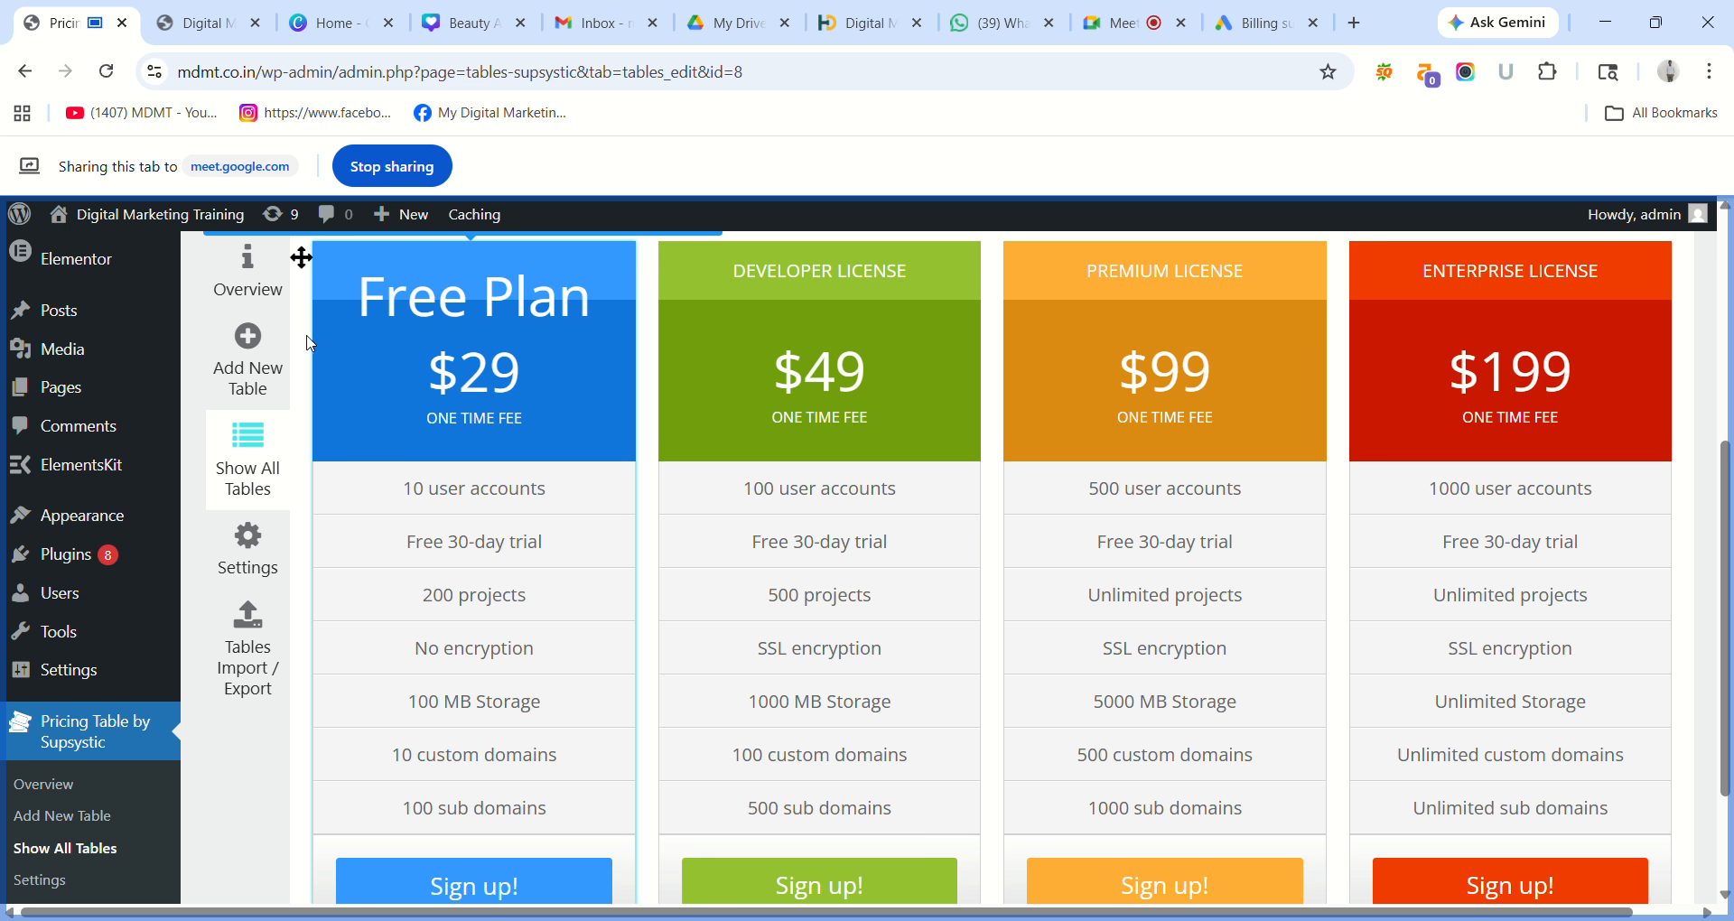
Replace the $29 price with 0, keeping ONE TIME FEE on the line below.
left_click(520, 384)
key("BackSpace")
key("BackSpace")
key("BackSpace")
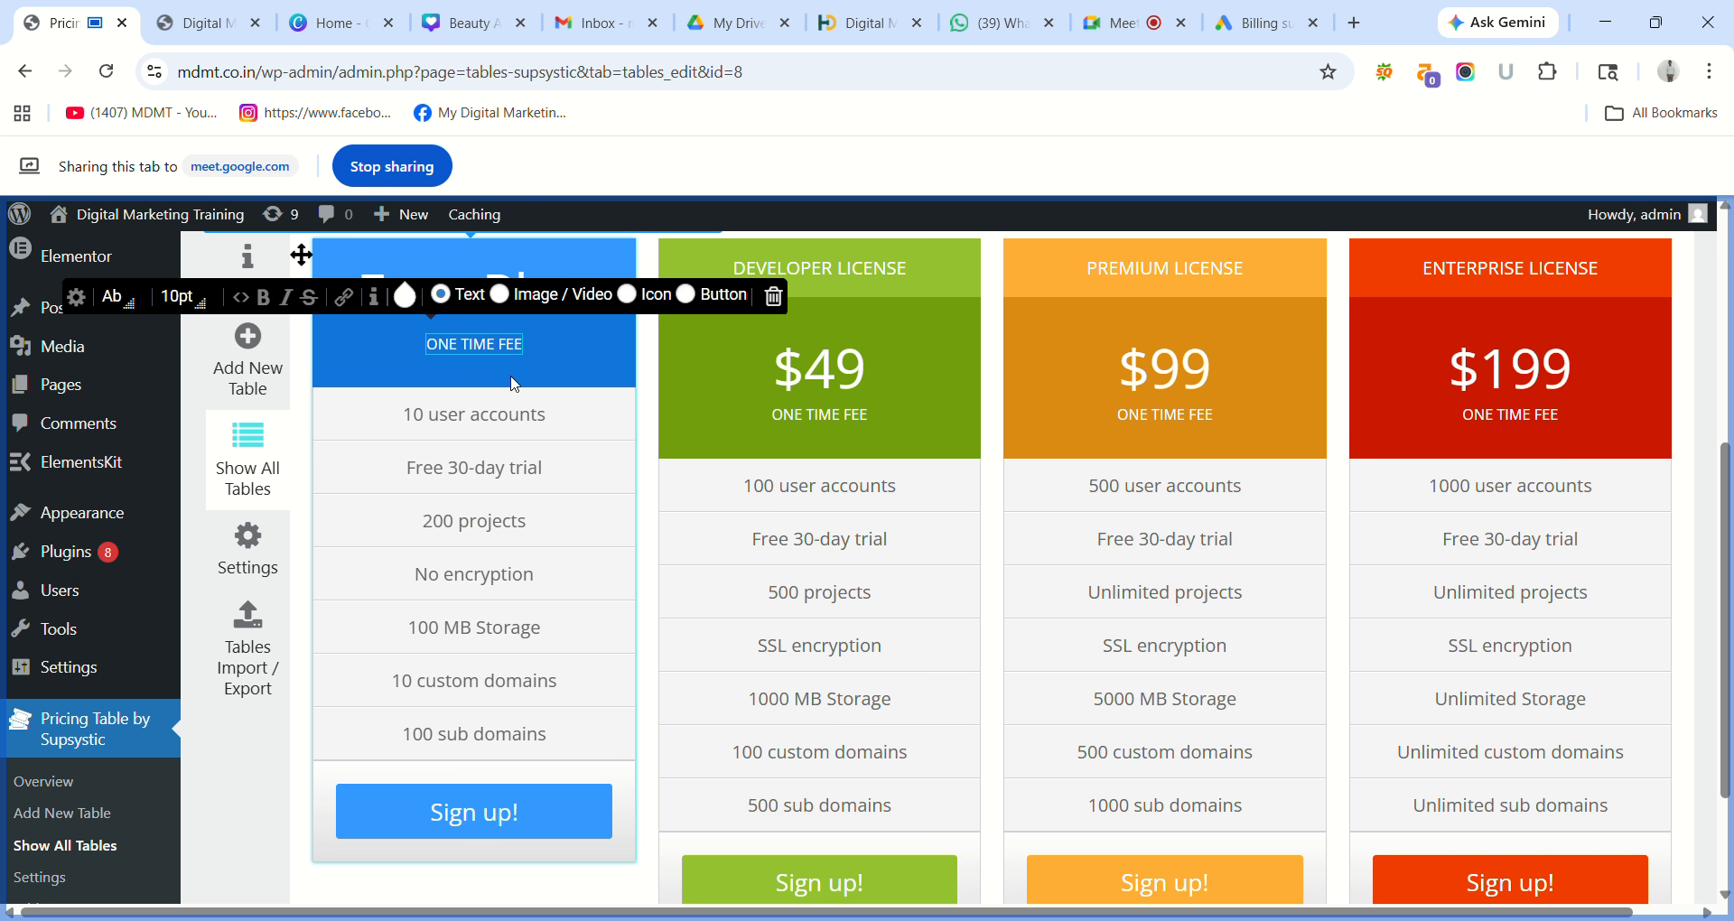
type("0")
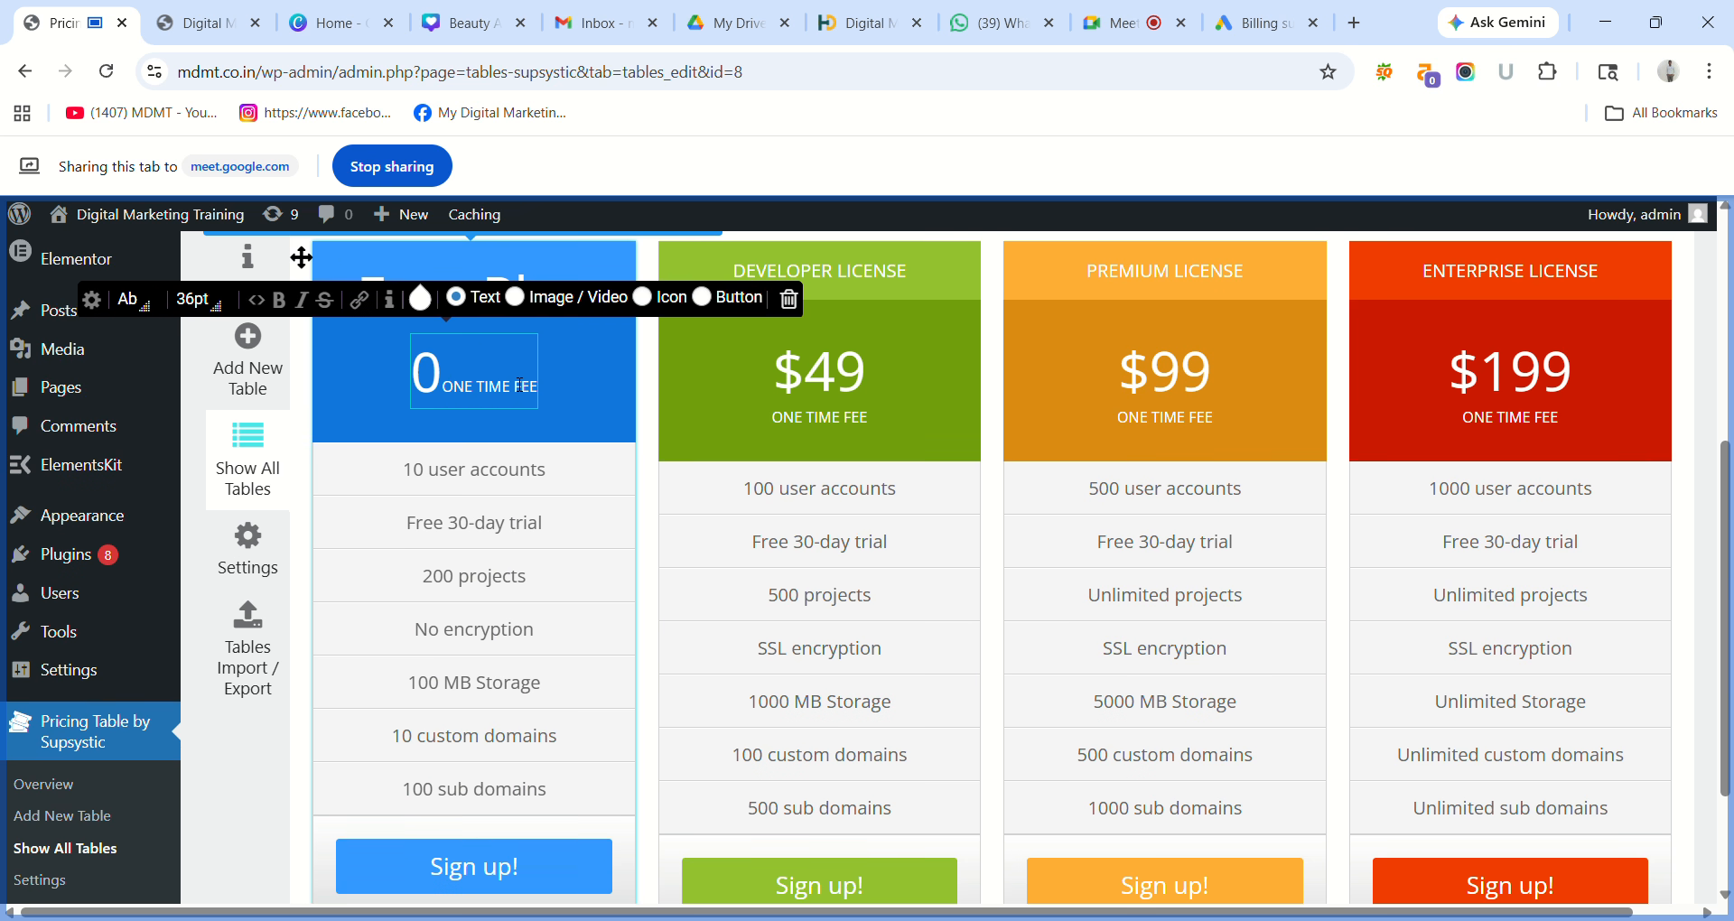
key("Return")
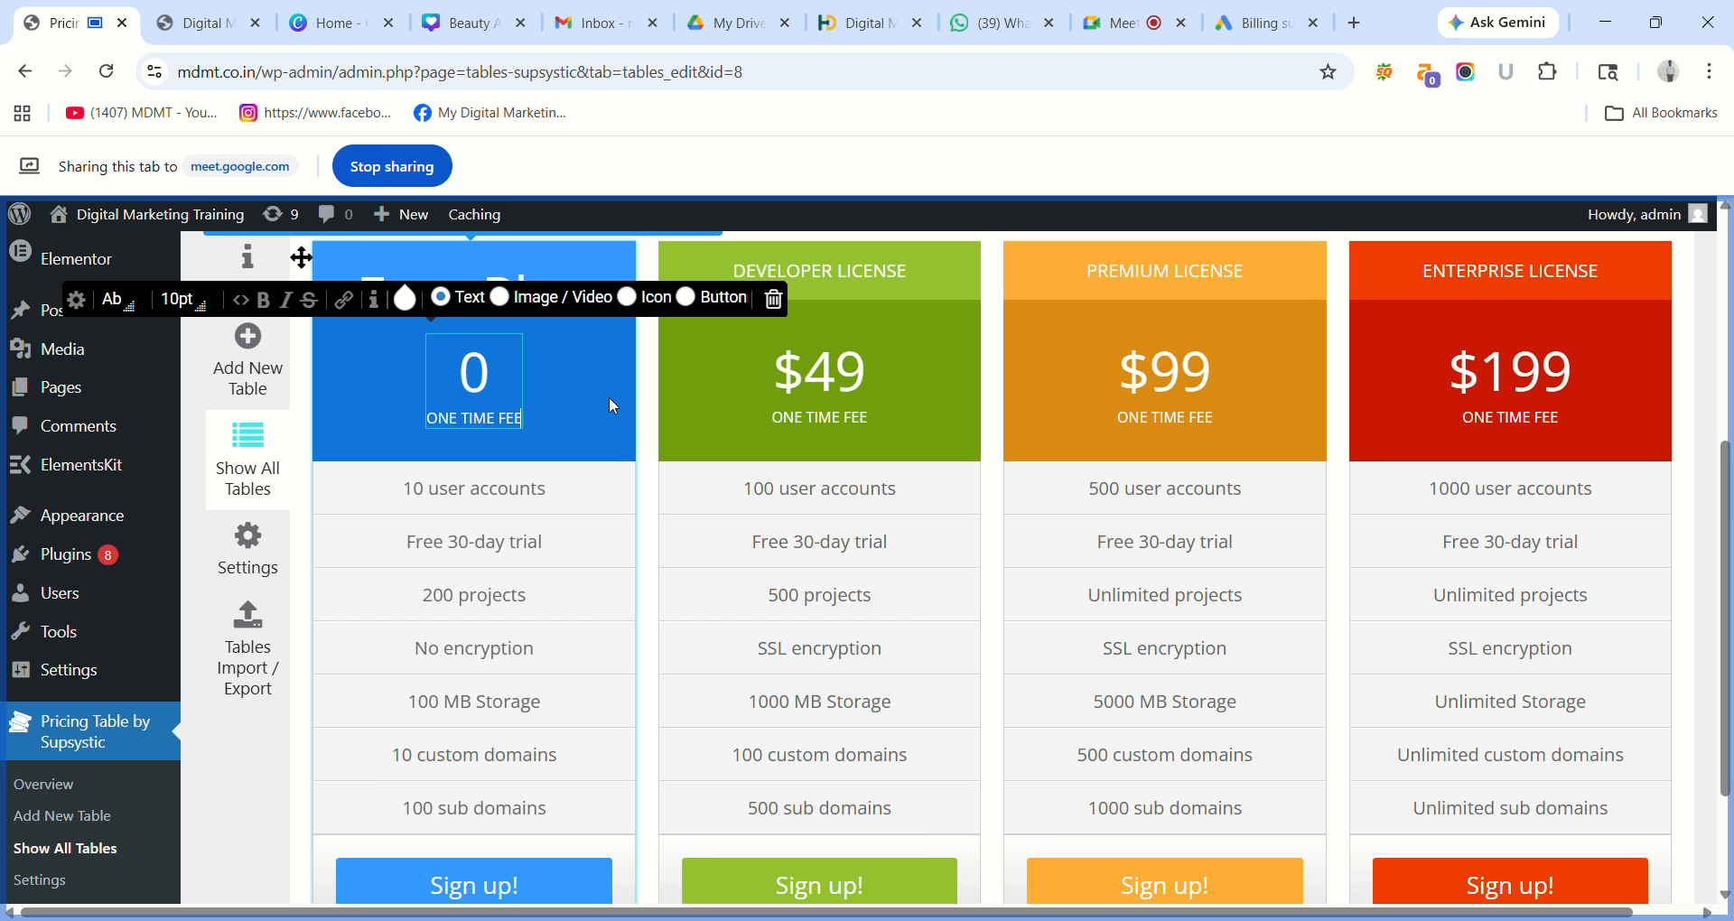
Replace the first three Free Plan features with Website Designing, SEO and Google Ads.
triple_click(500, 490)
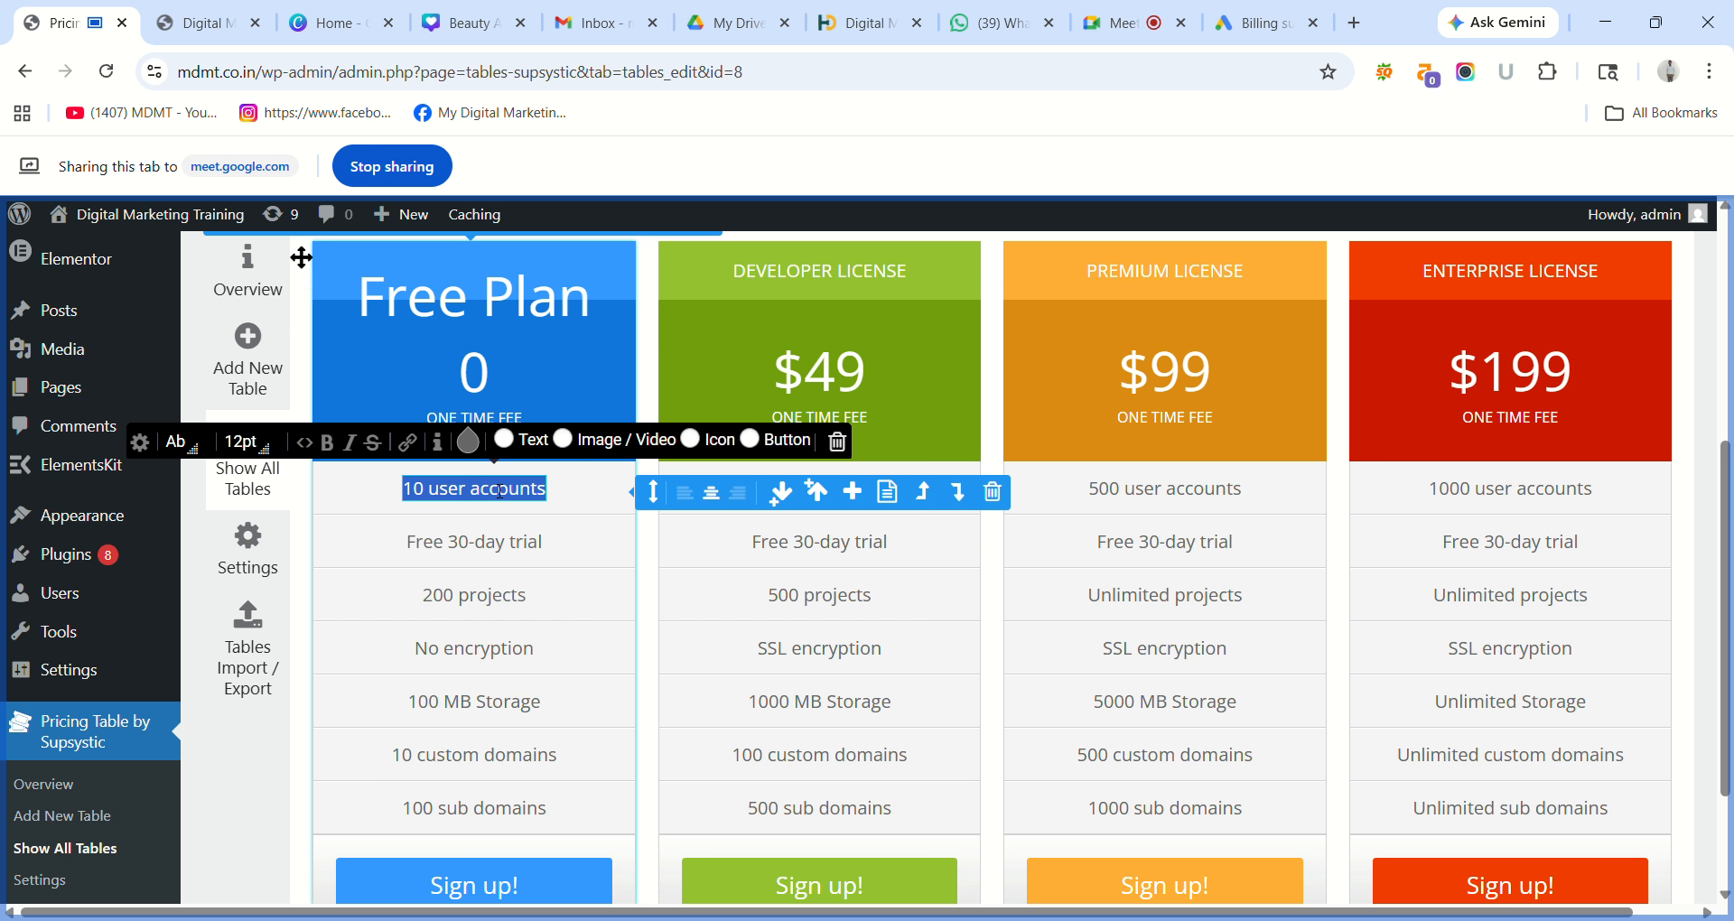
type("Web")
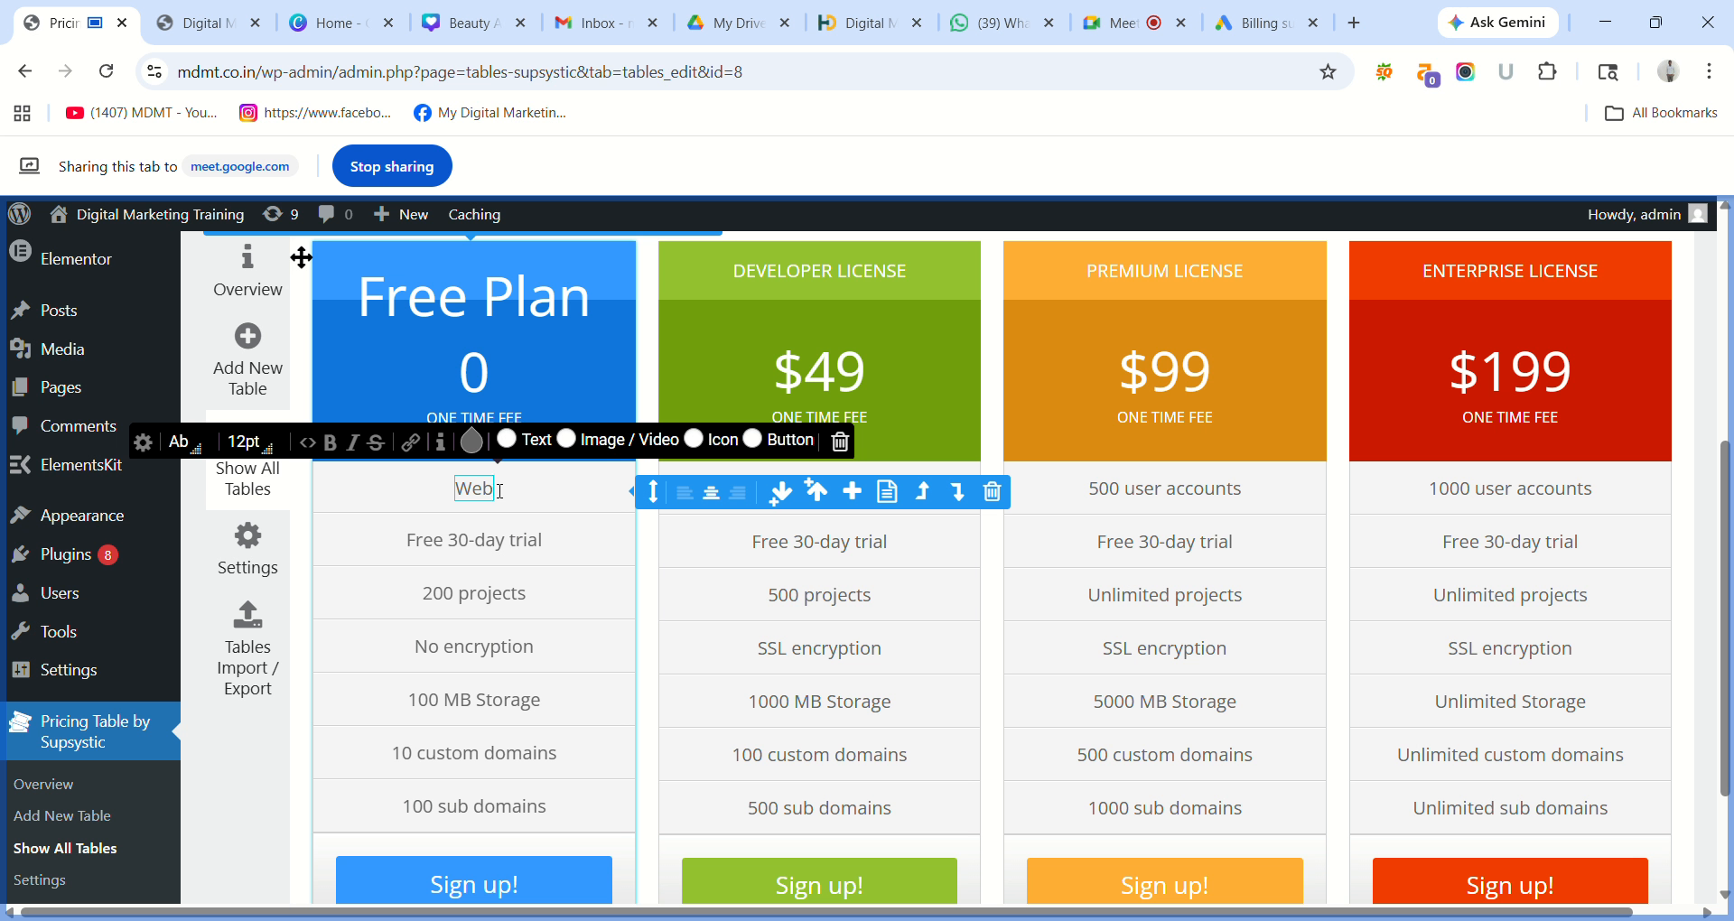
type("site")
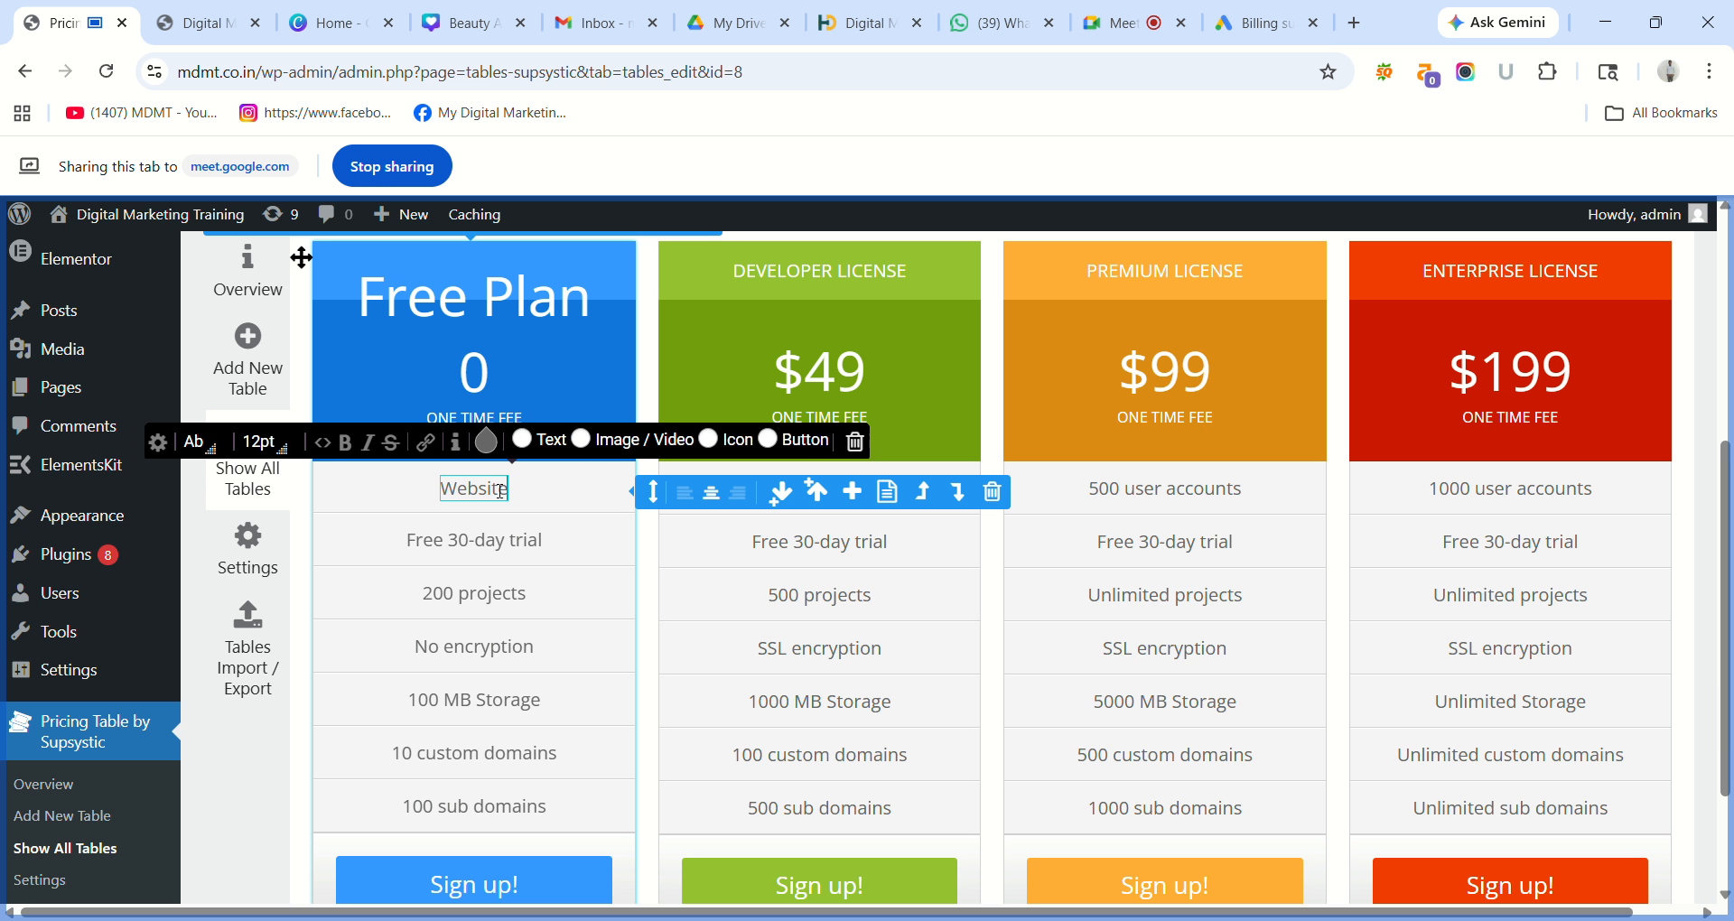
type(" Desi")
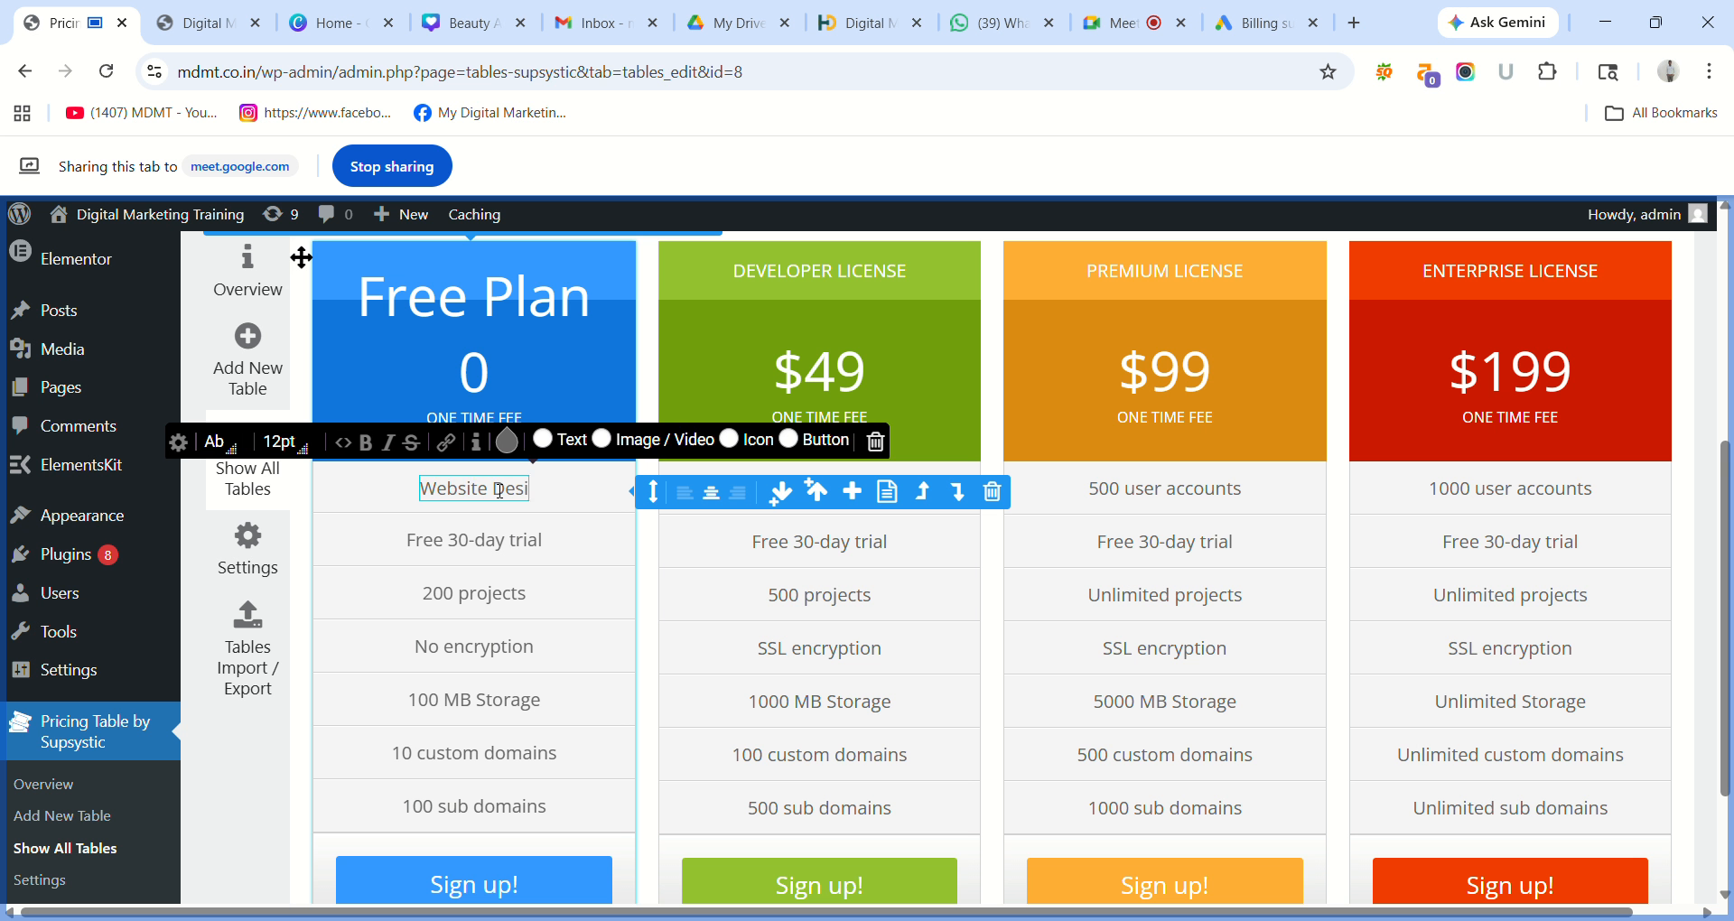
type("g")
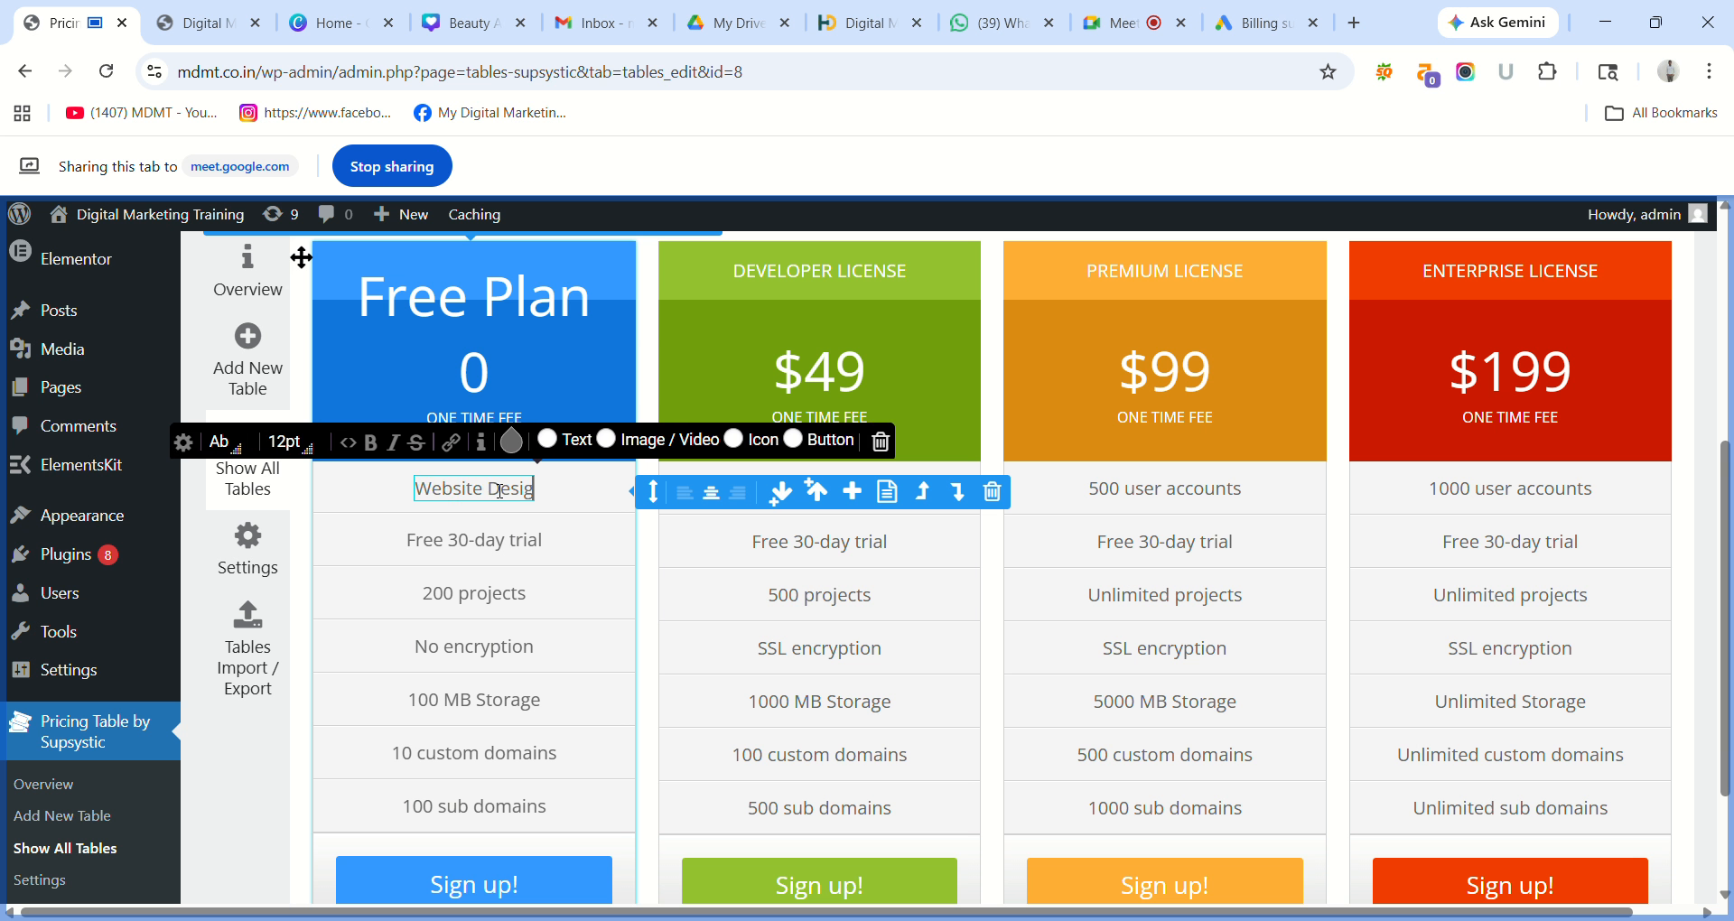
type("ning")
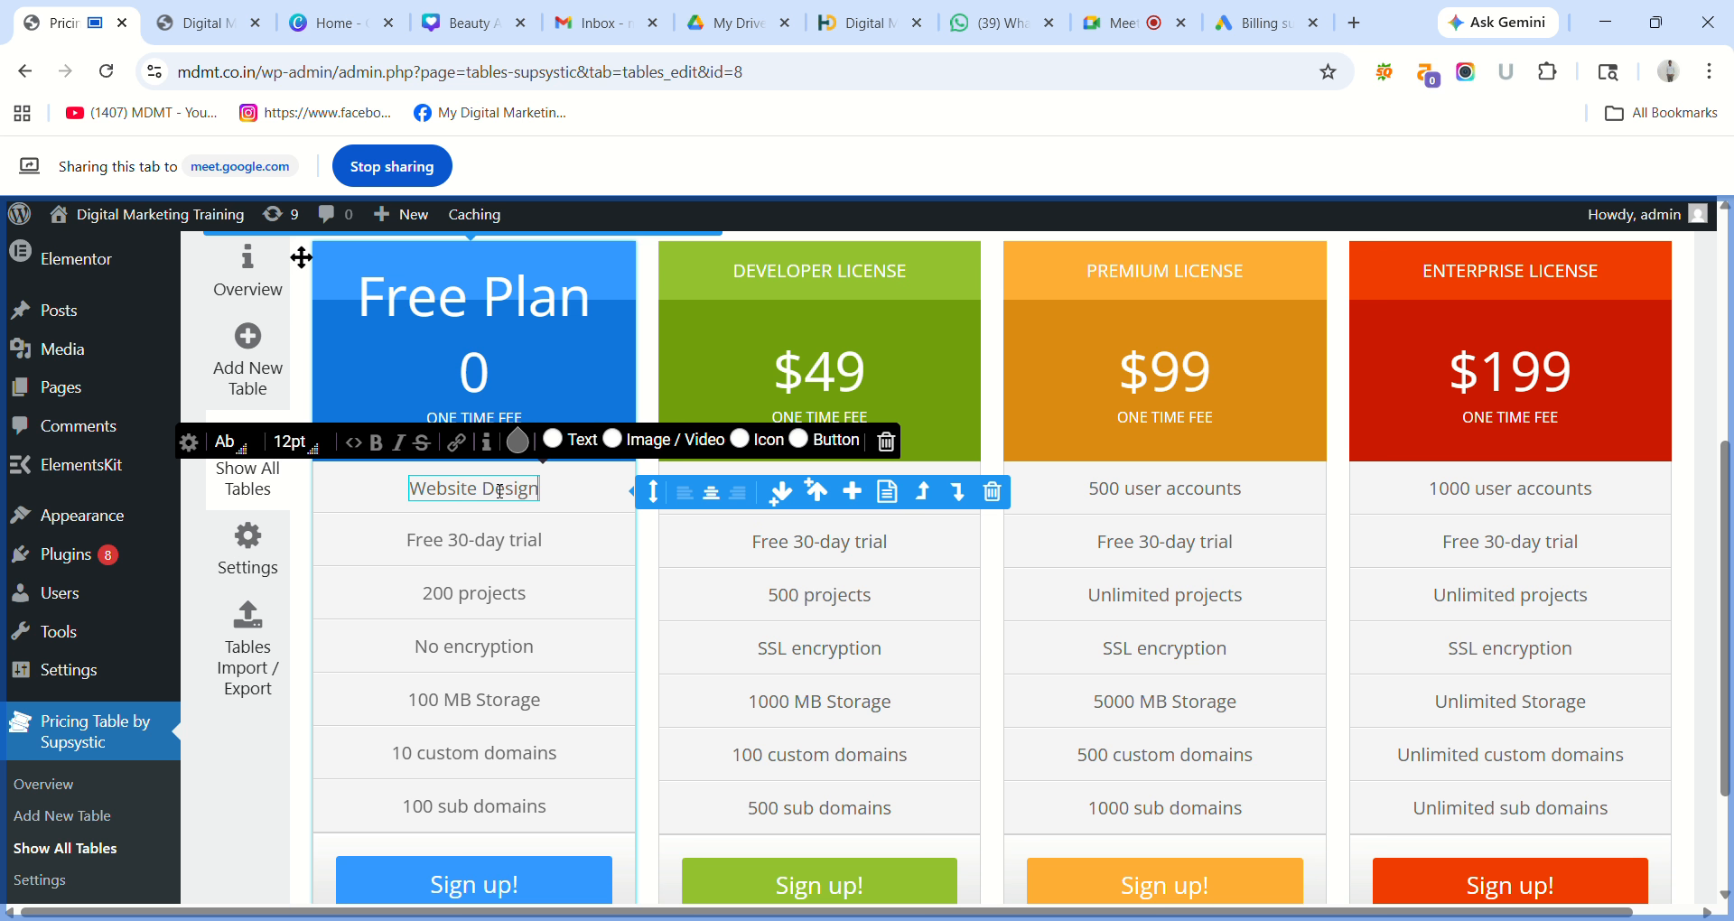
triple_click(489, 540)
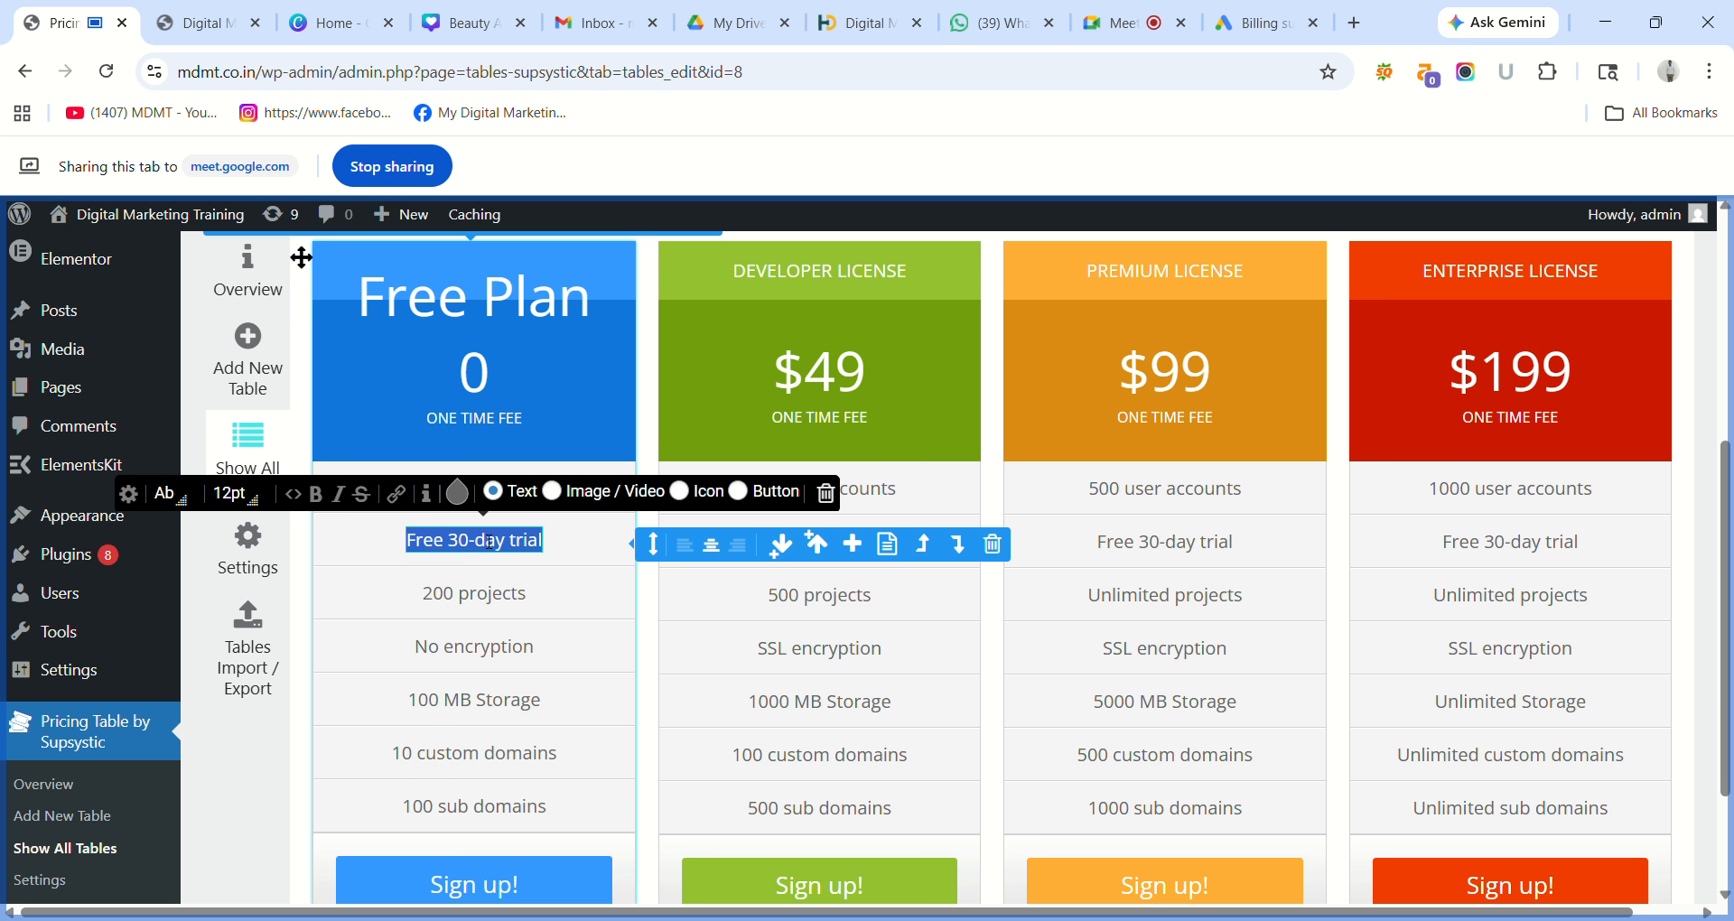
type("SEO")
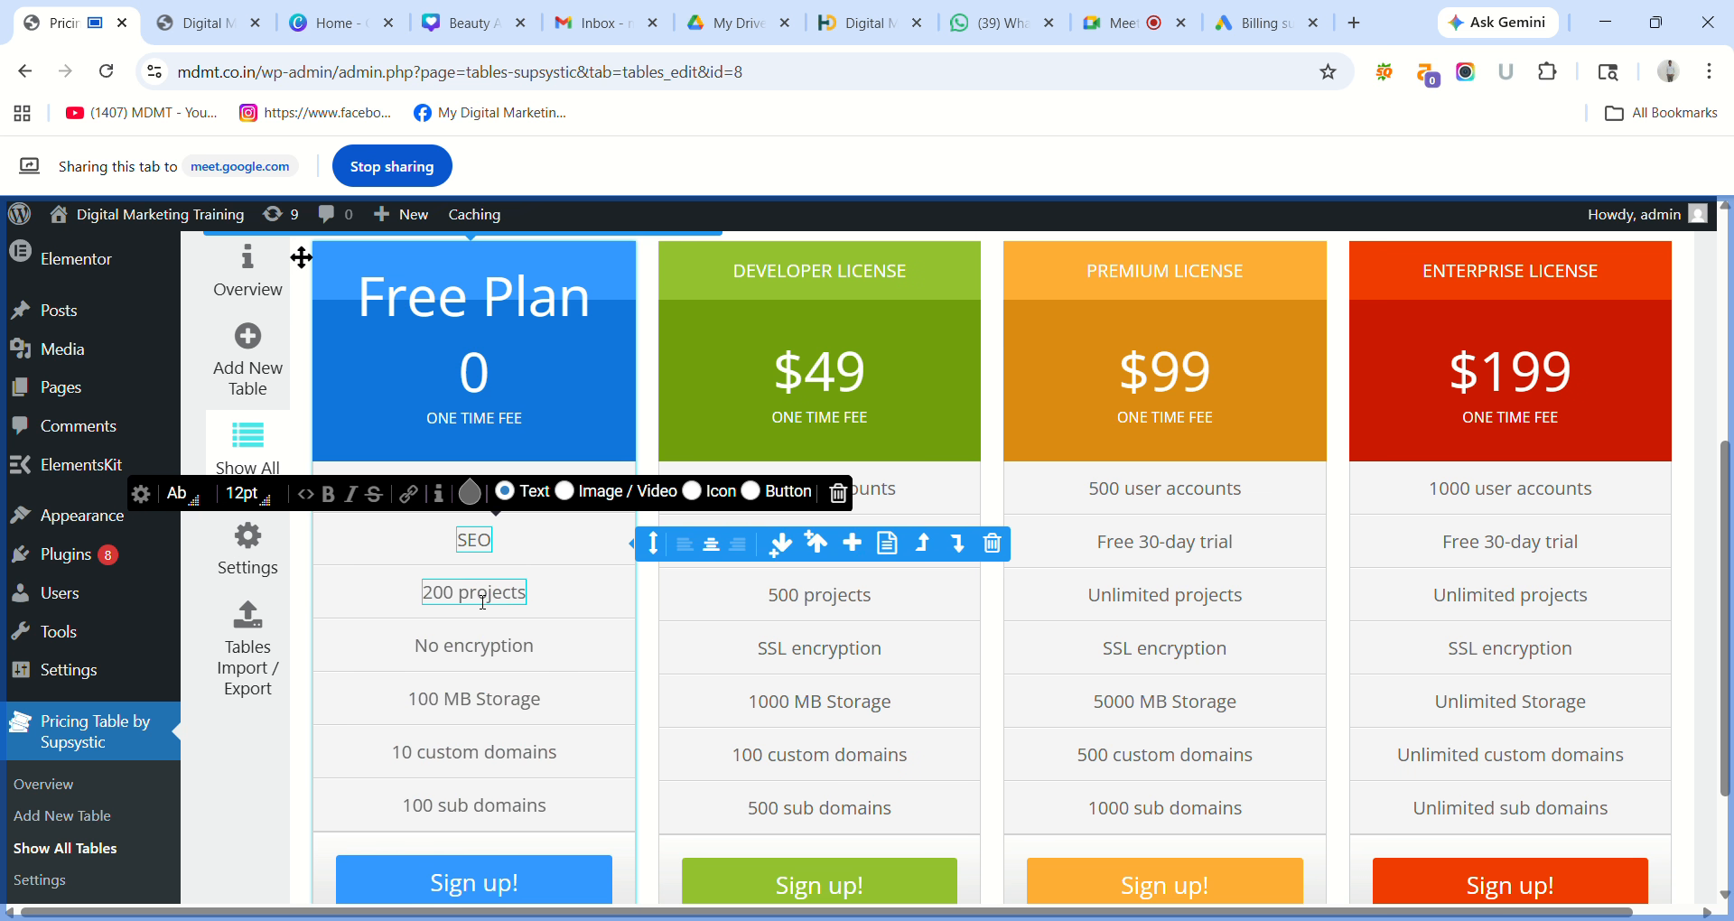
triple_click(483, 596)
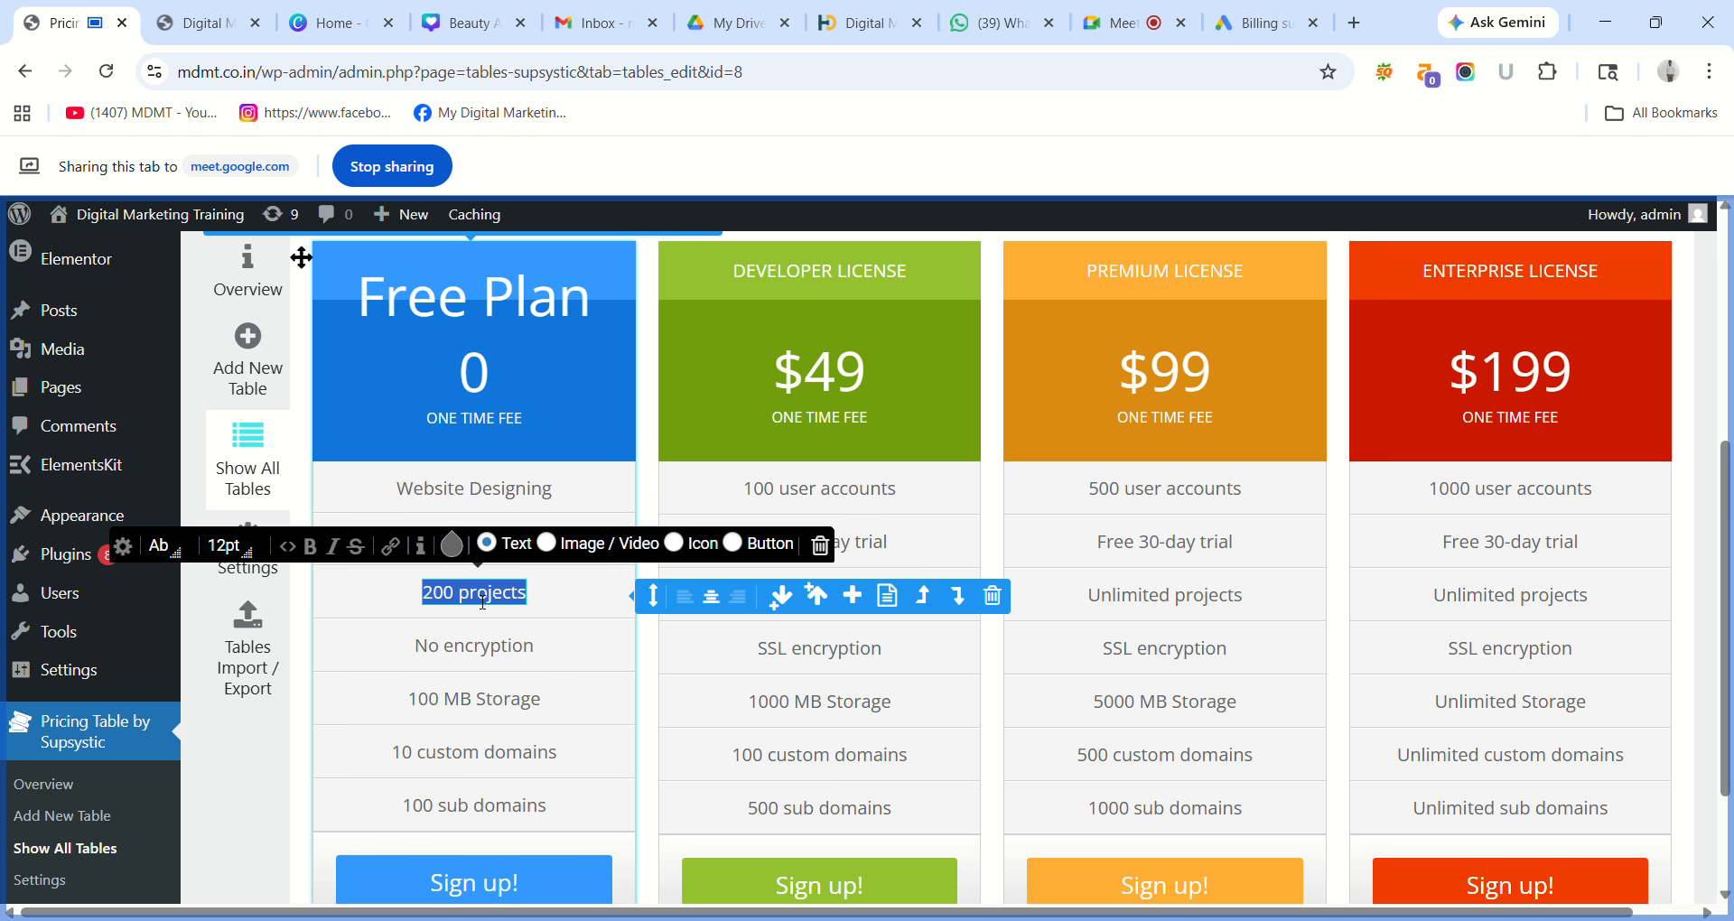
key("BackSpace")
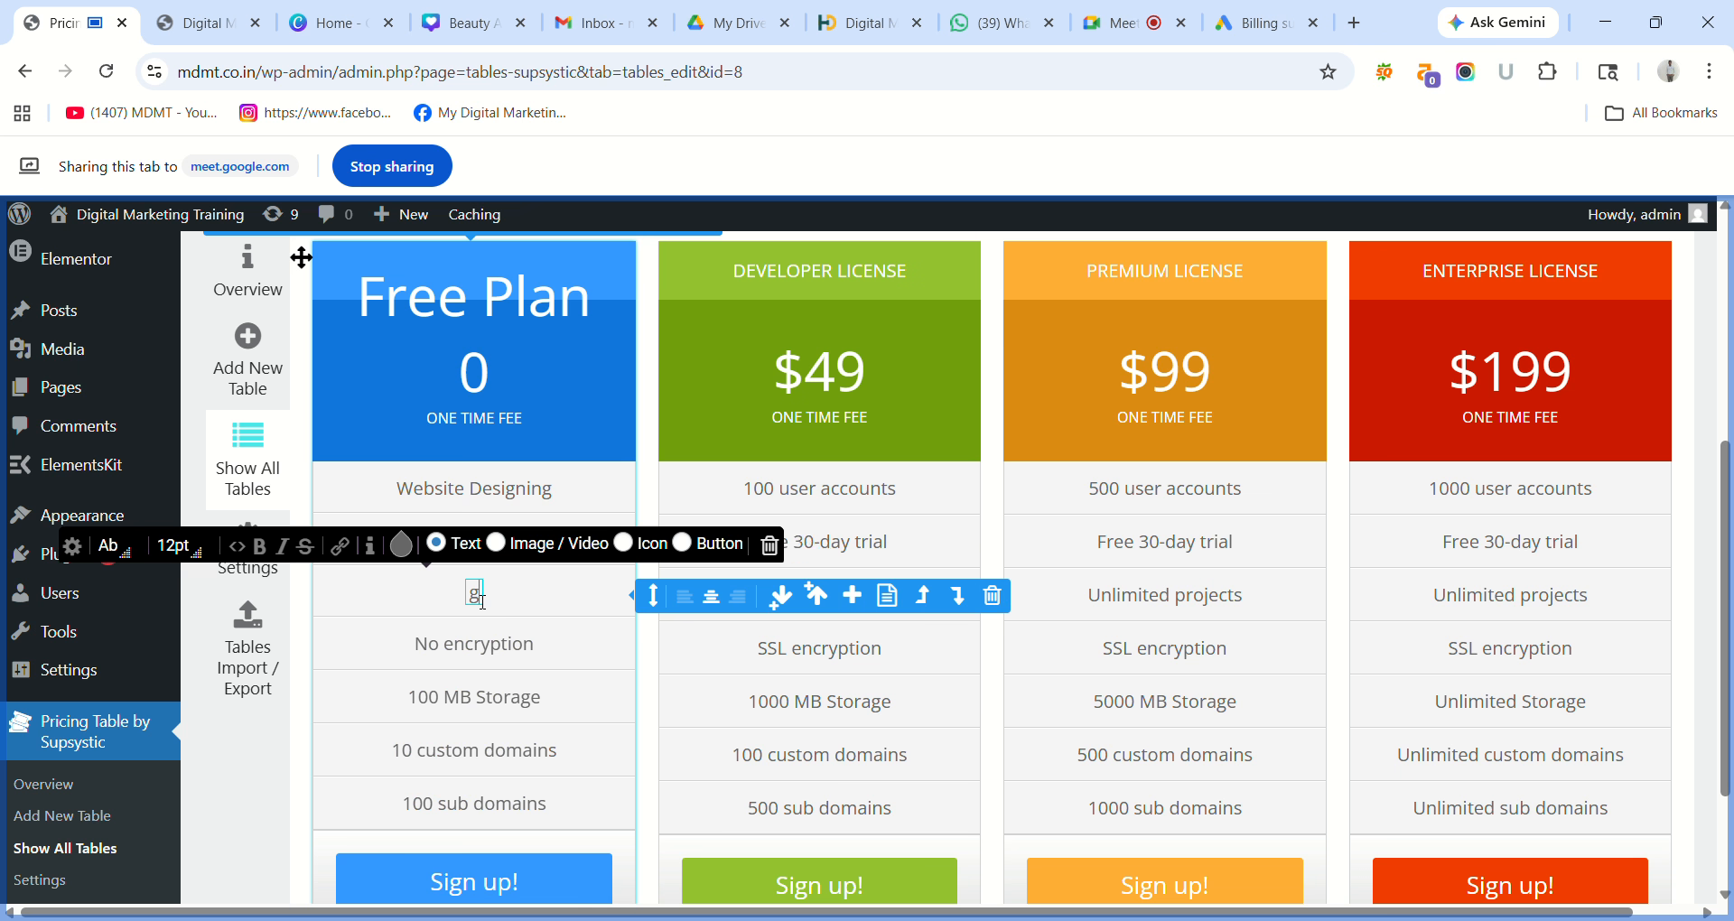
scroll(479, 602, "down", 1)
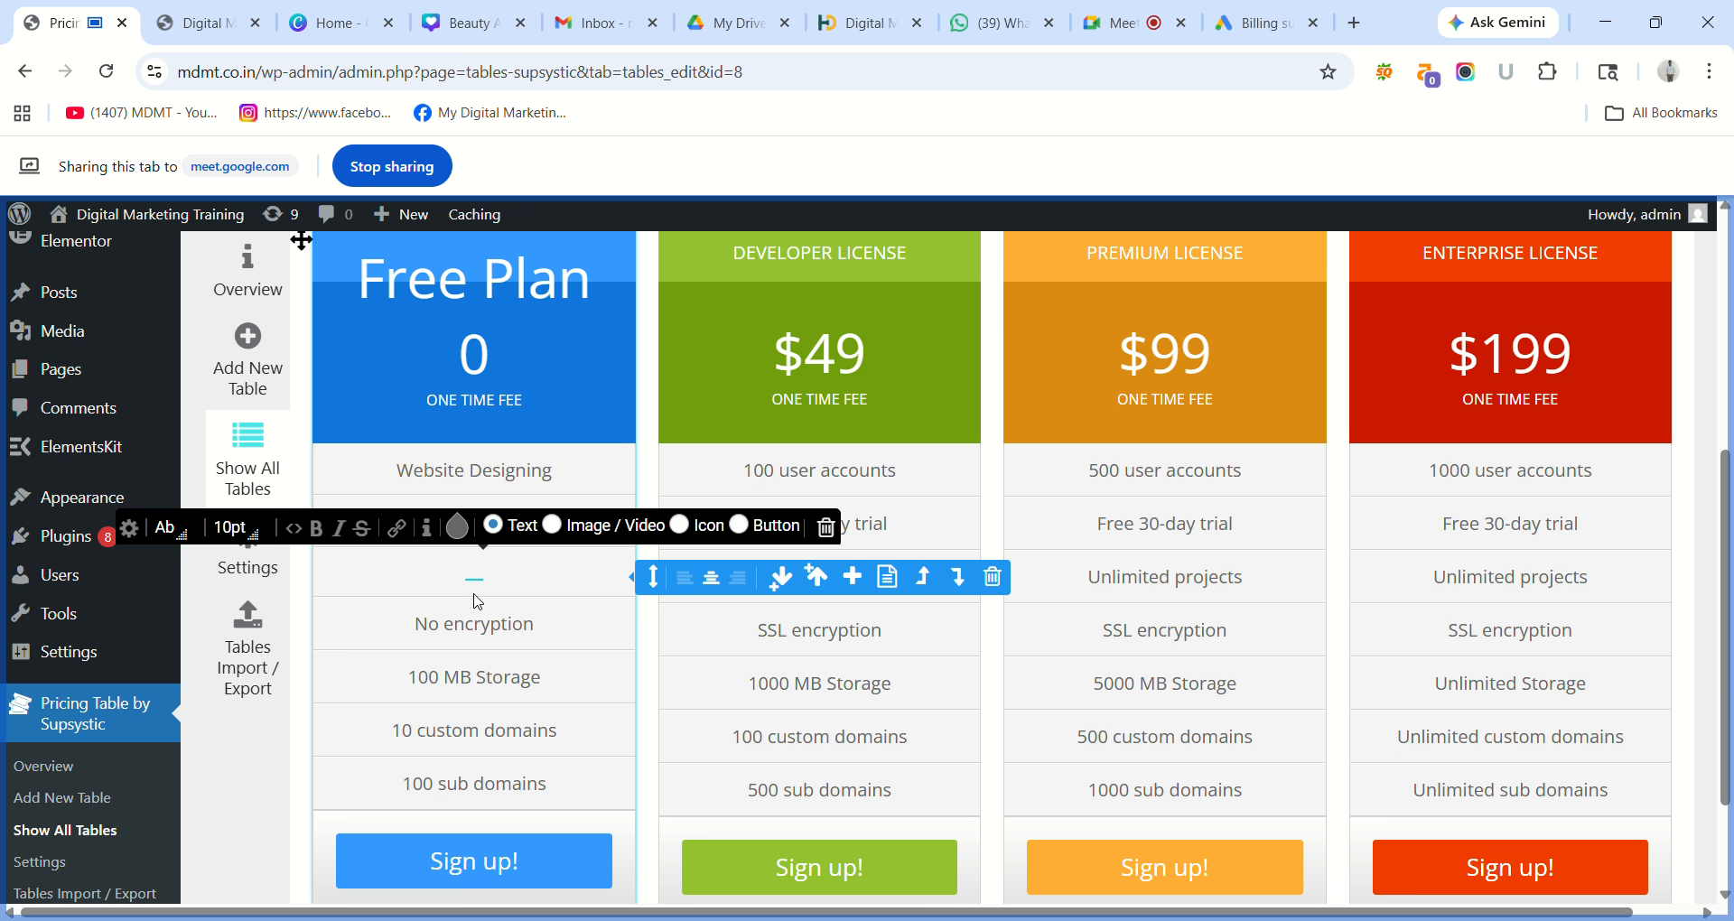
key("ctrl+z")
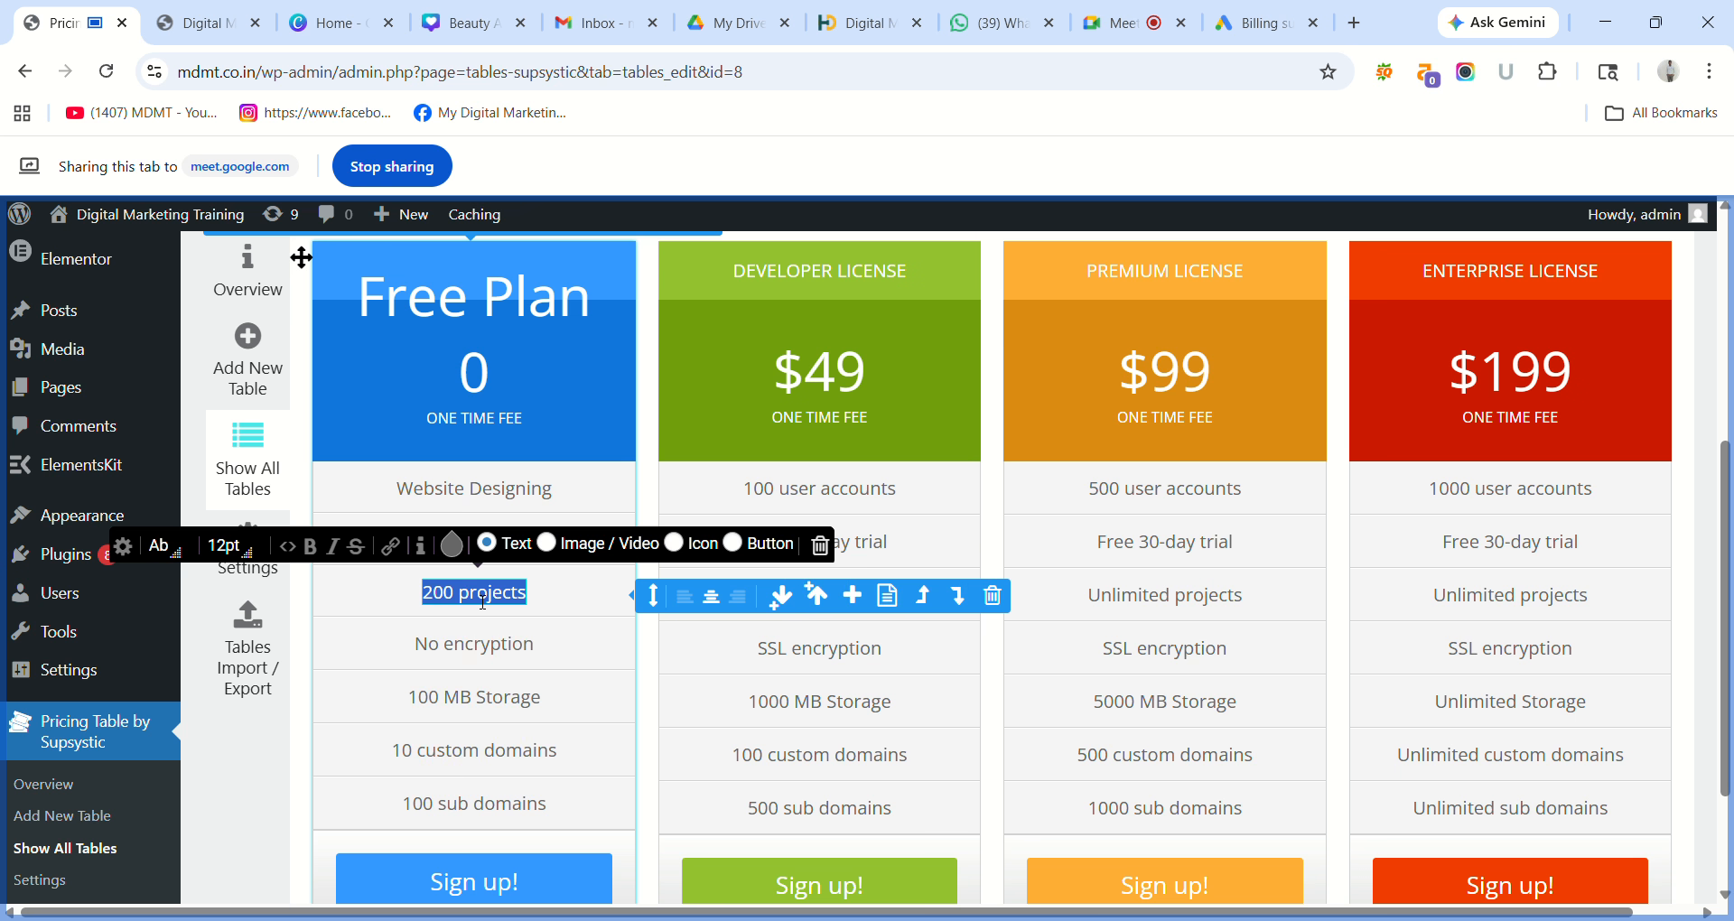
type("Goog")
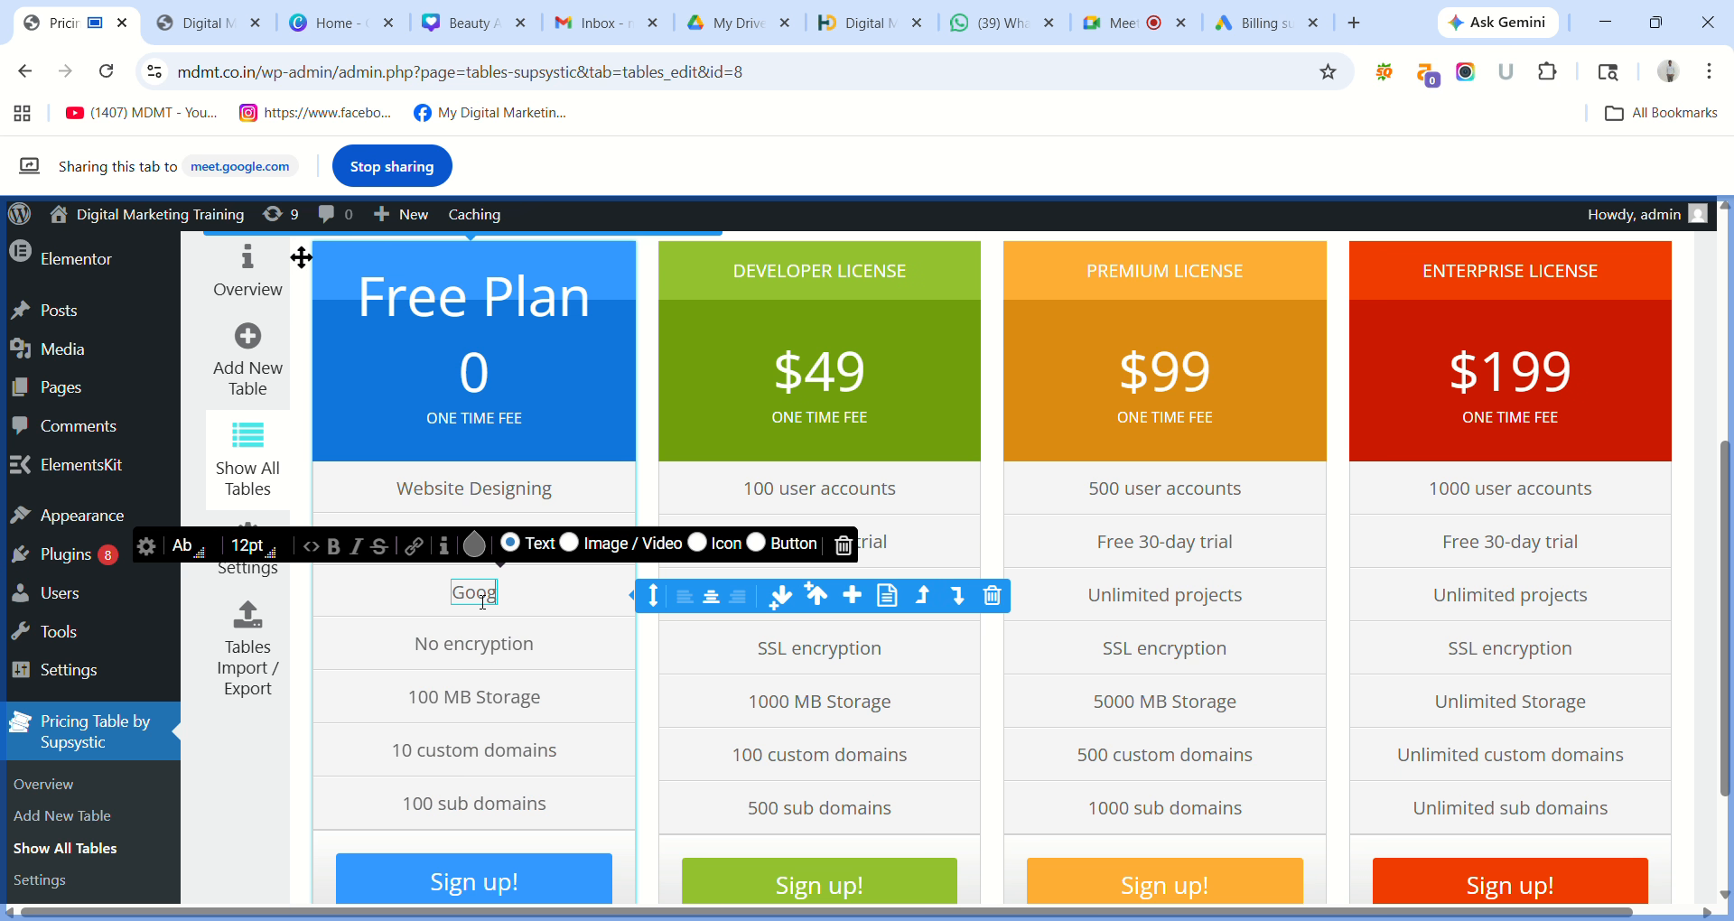
type("le Ads")
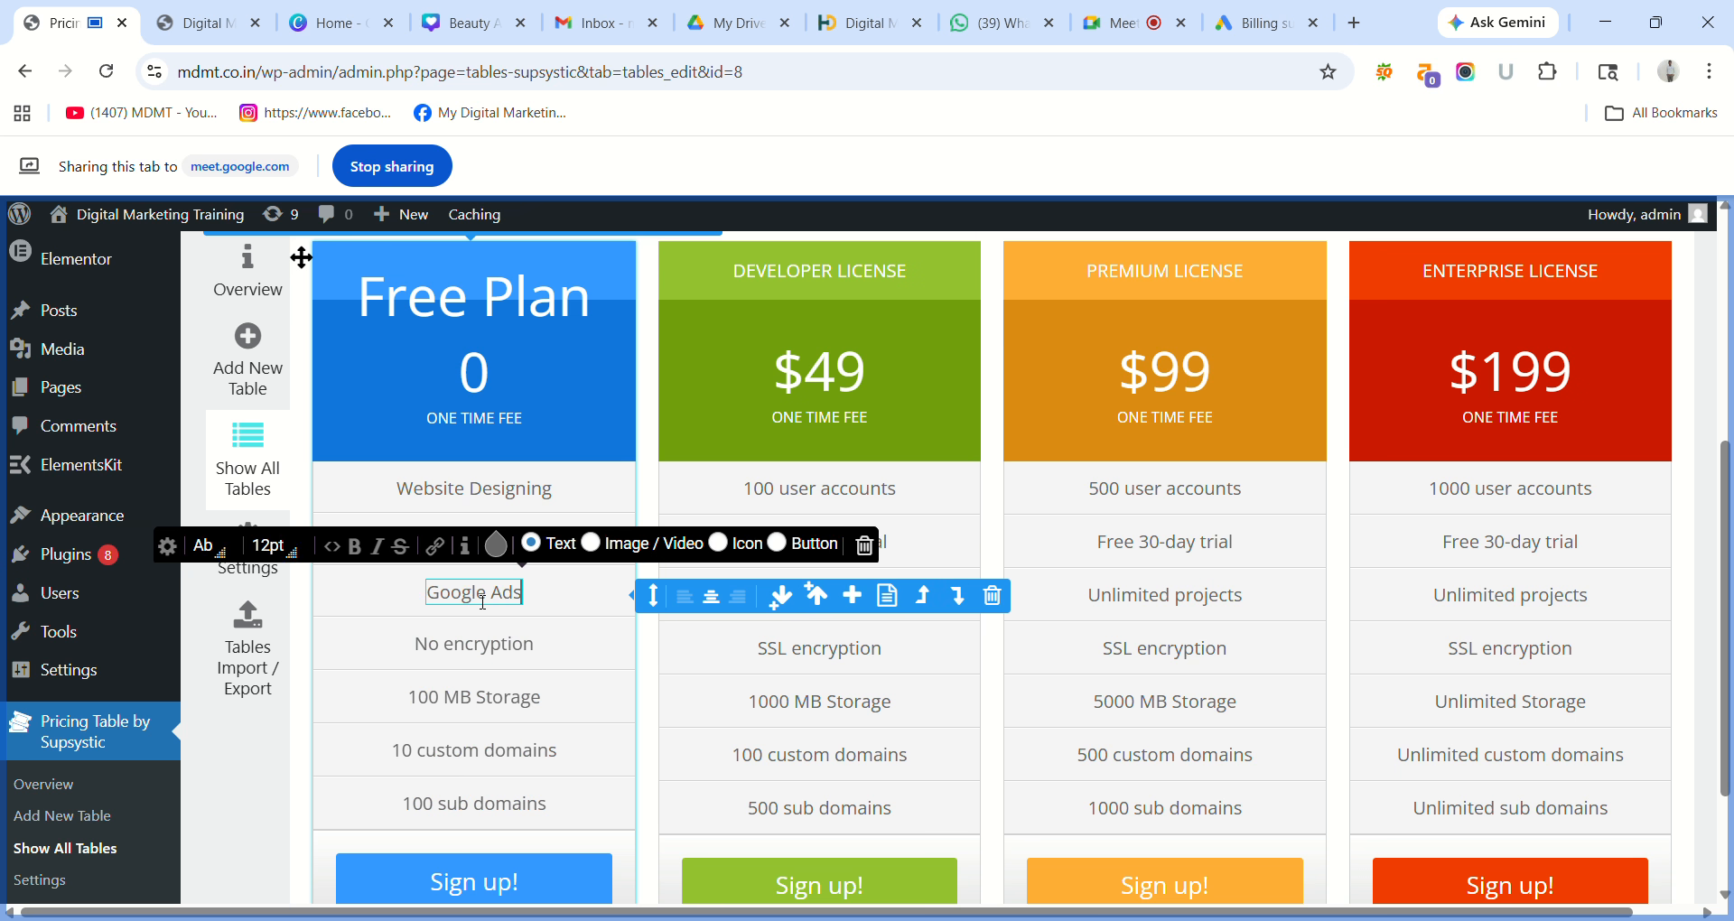
Change No encryption to 'Social Media' and clear the 100 MB Storage entry.
left_click(481, 646)
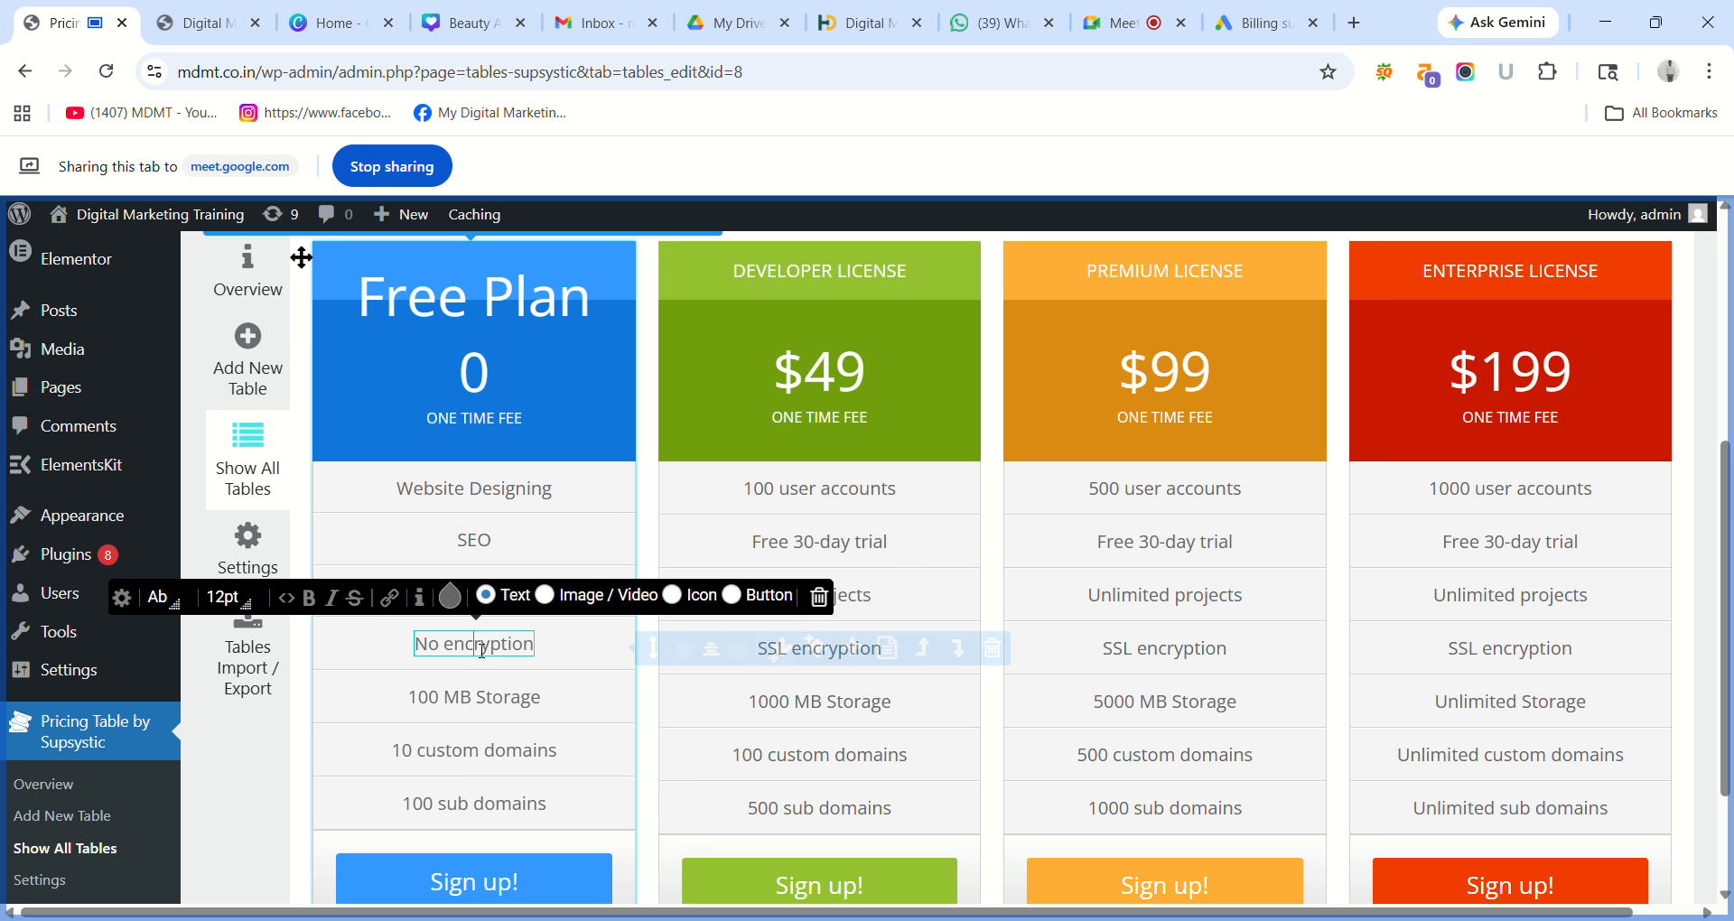
triple_click(482, 651)
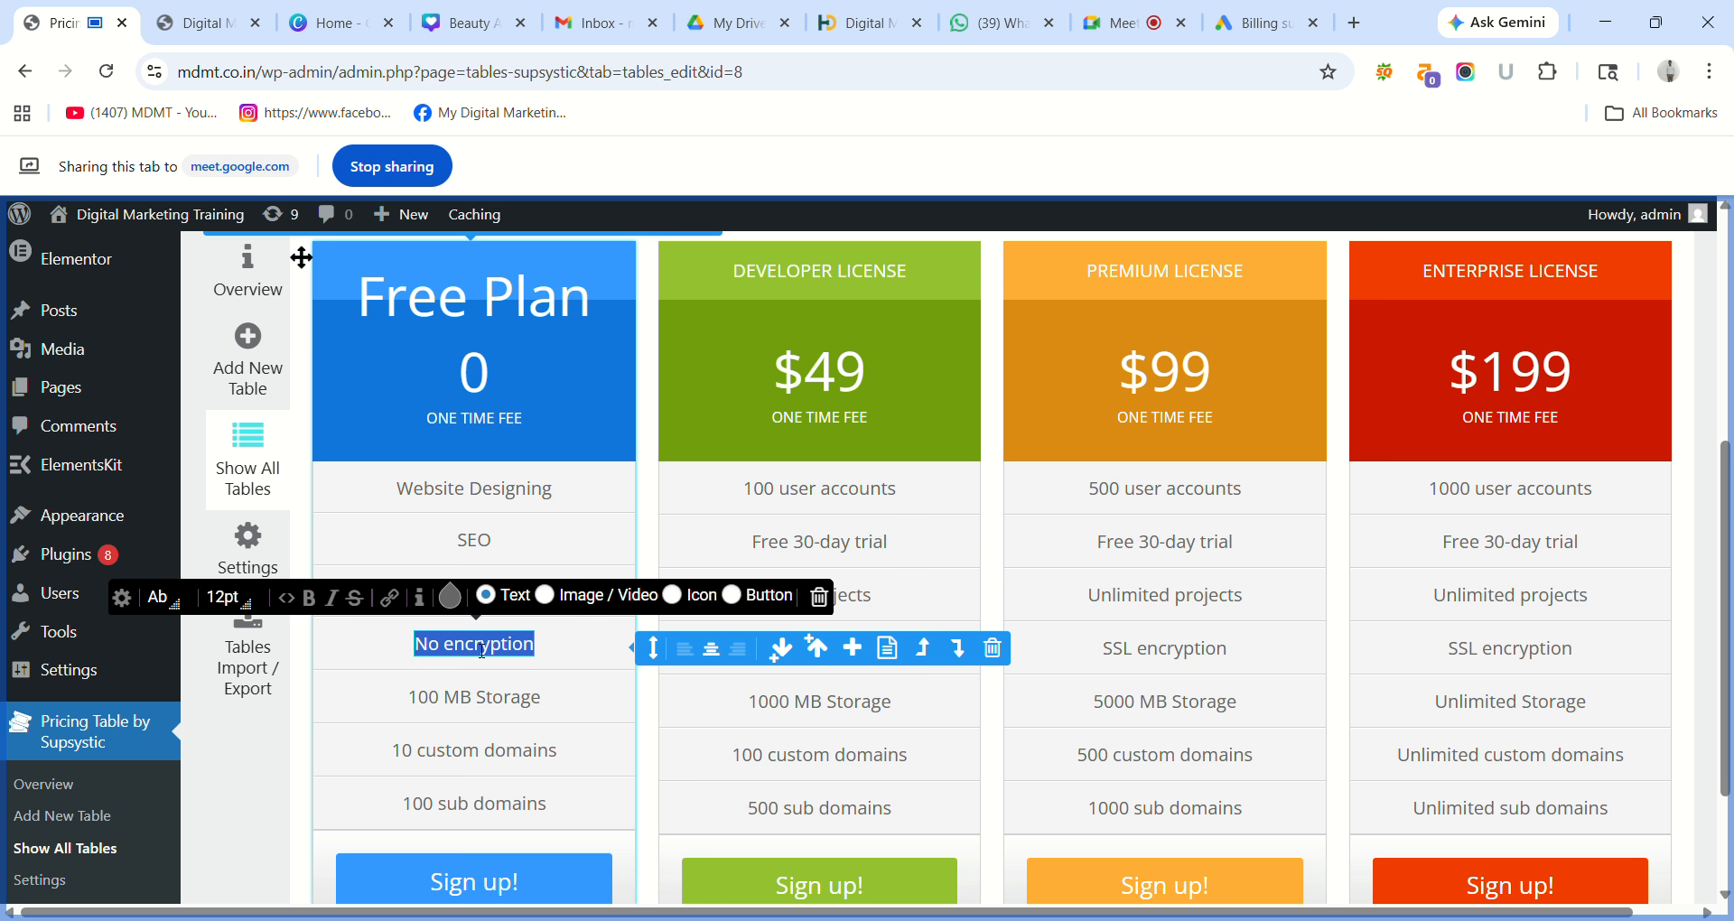
type("Se")
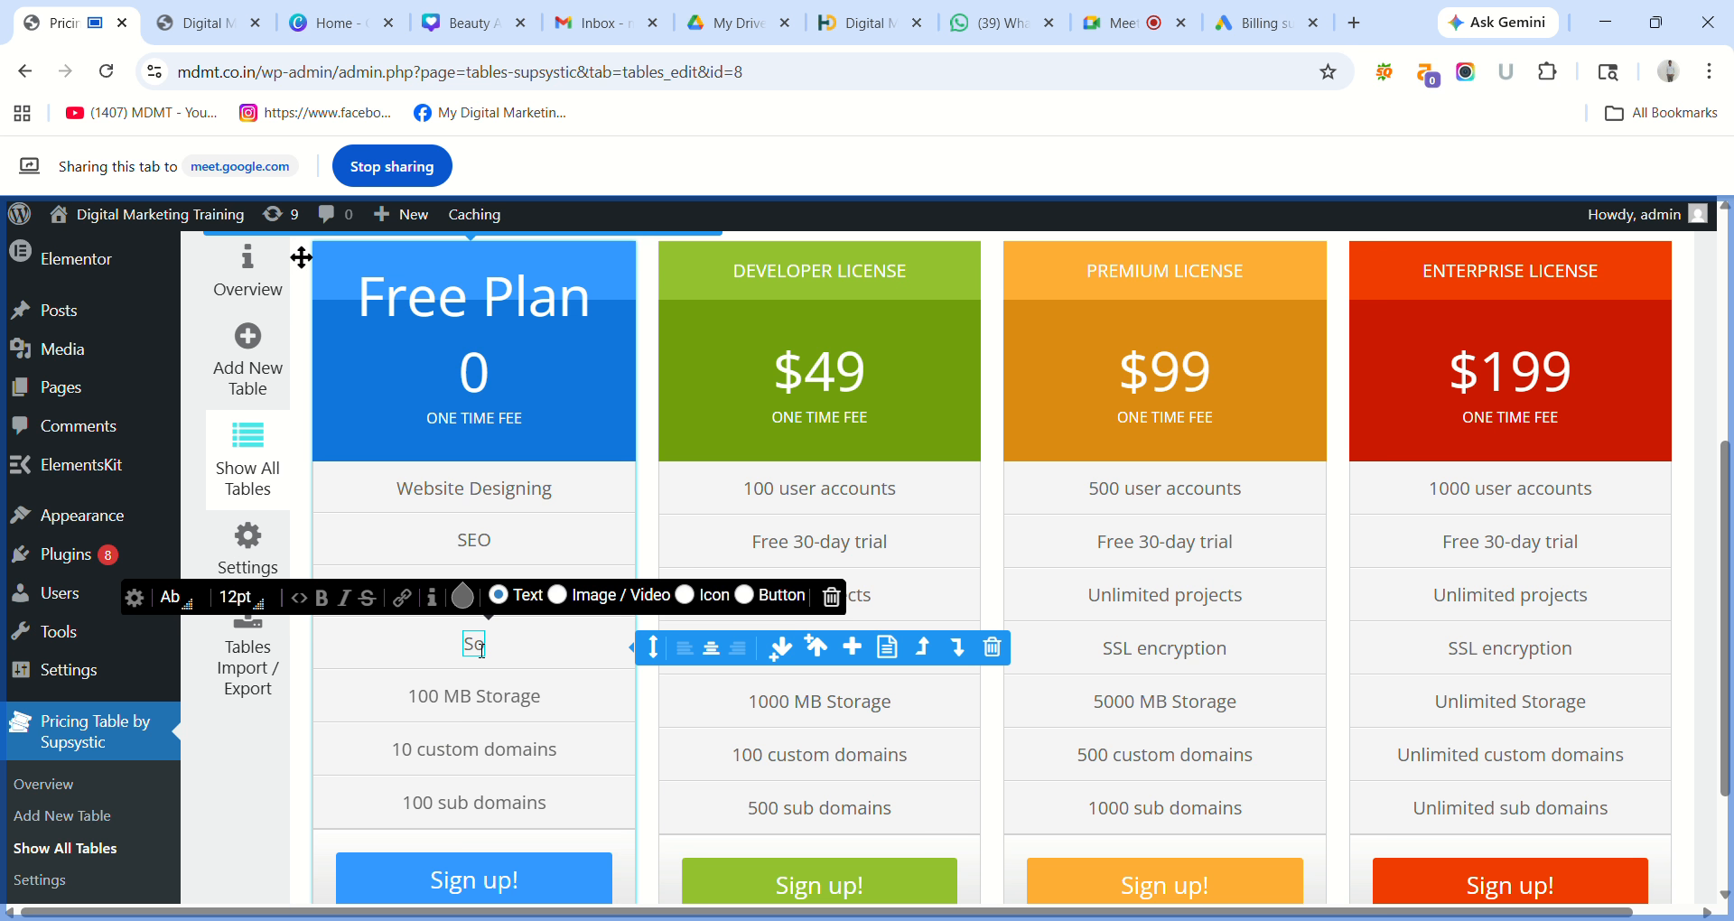
type("cial")
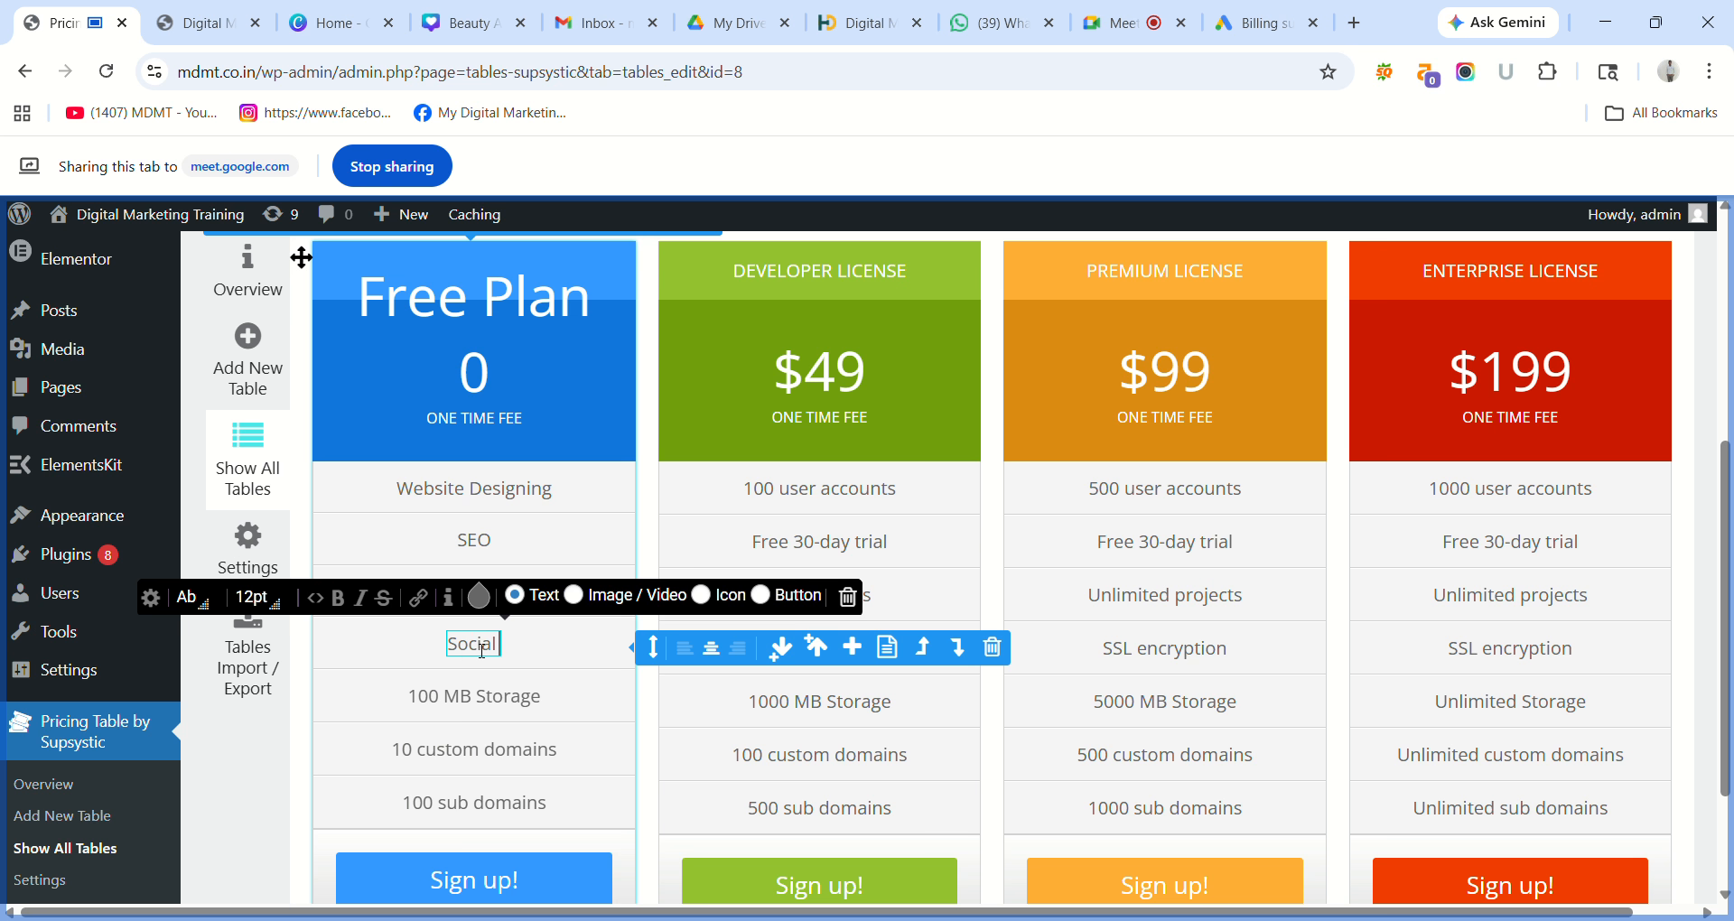
type(" Medo")
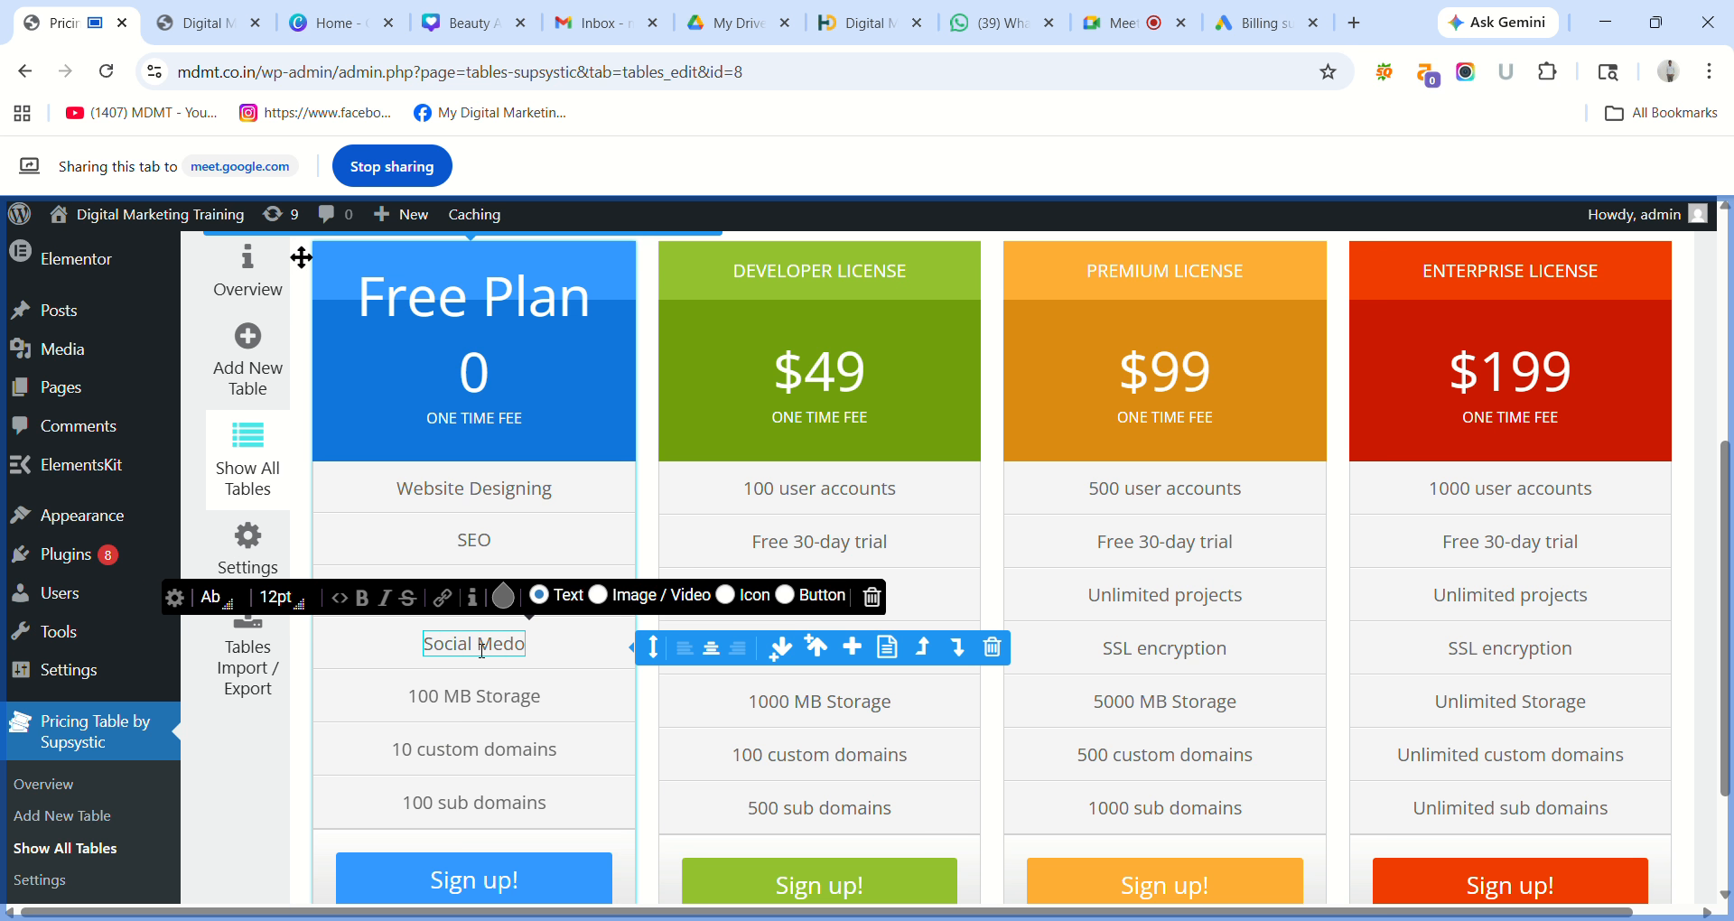
key("BackSpace")
type("ia")
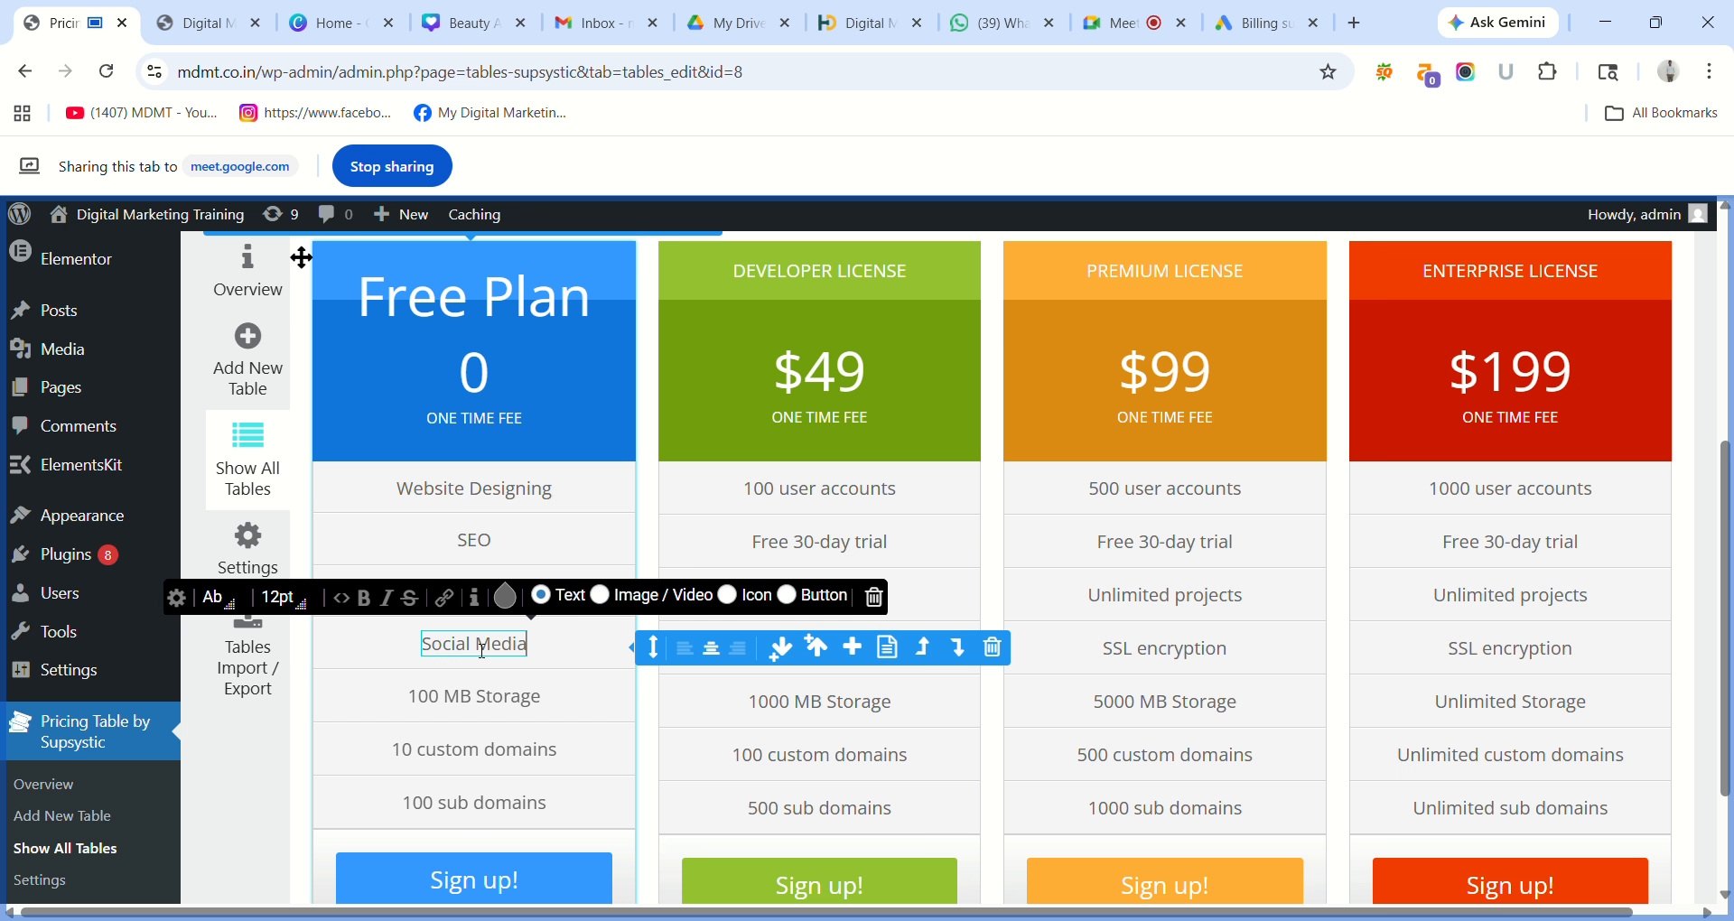
left_click(478, 698)
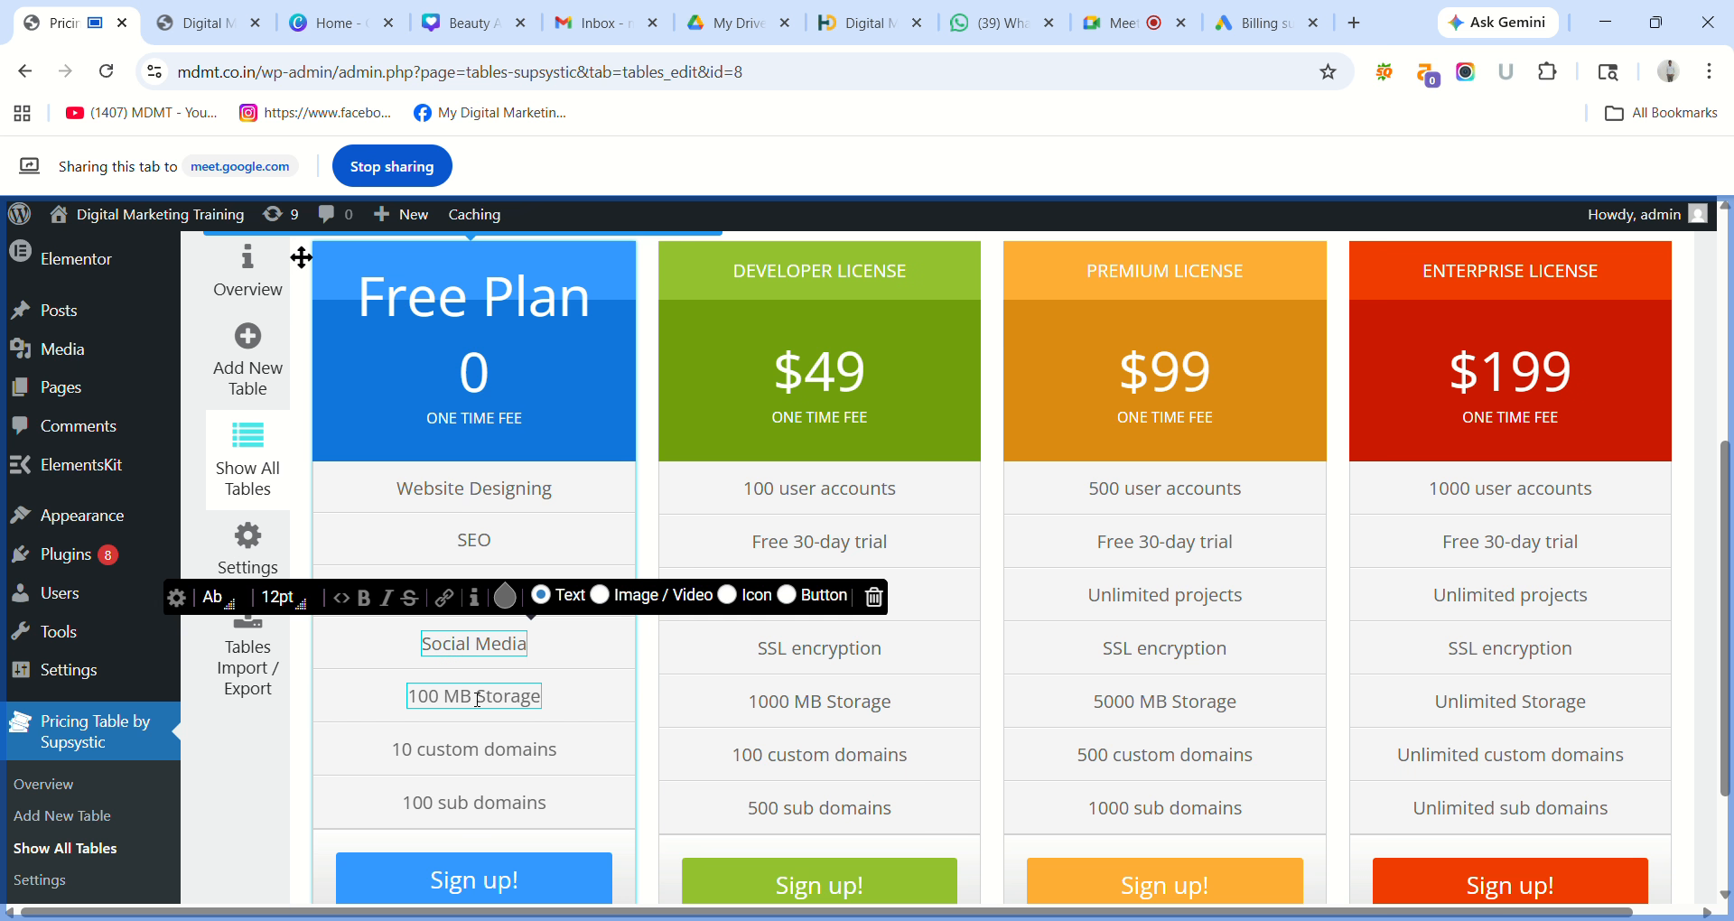
triple_click(478, 698)
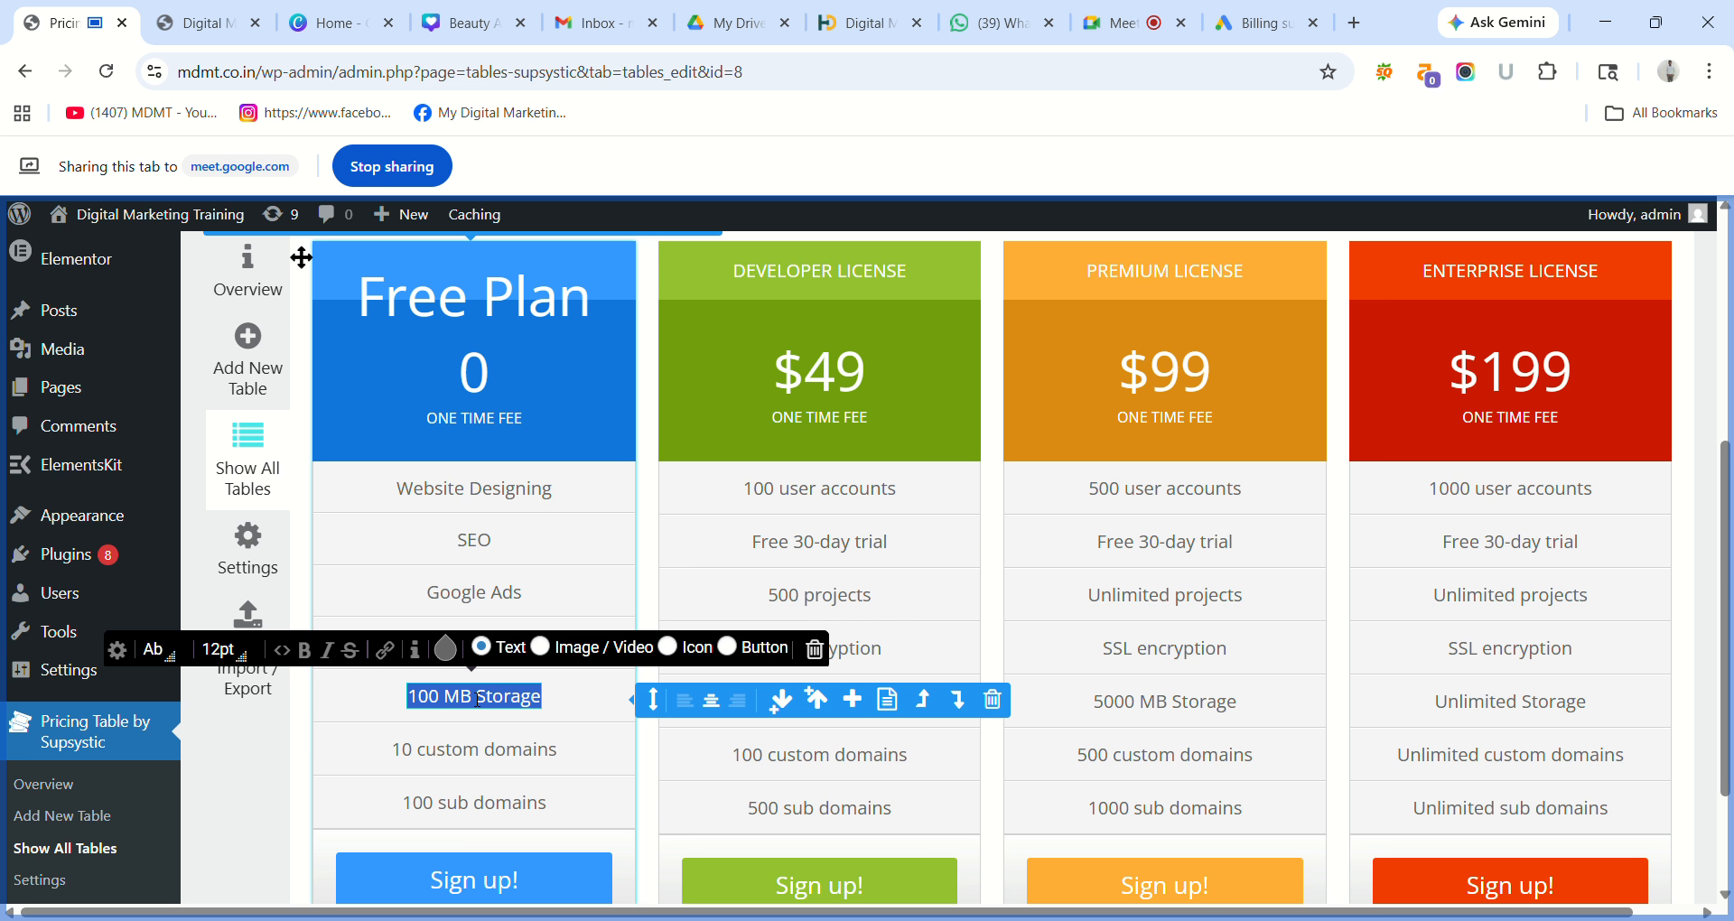
key("BackSpace")
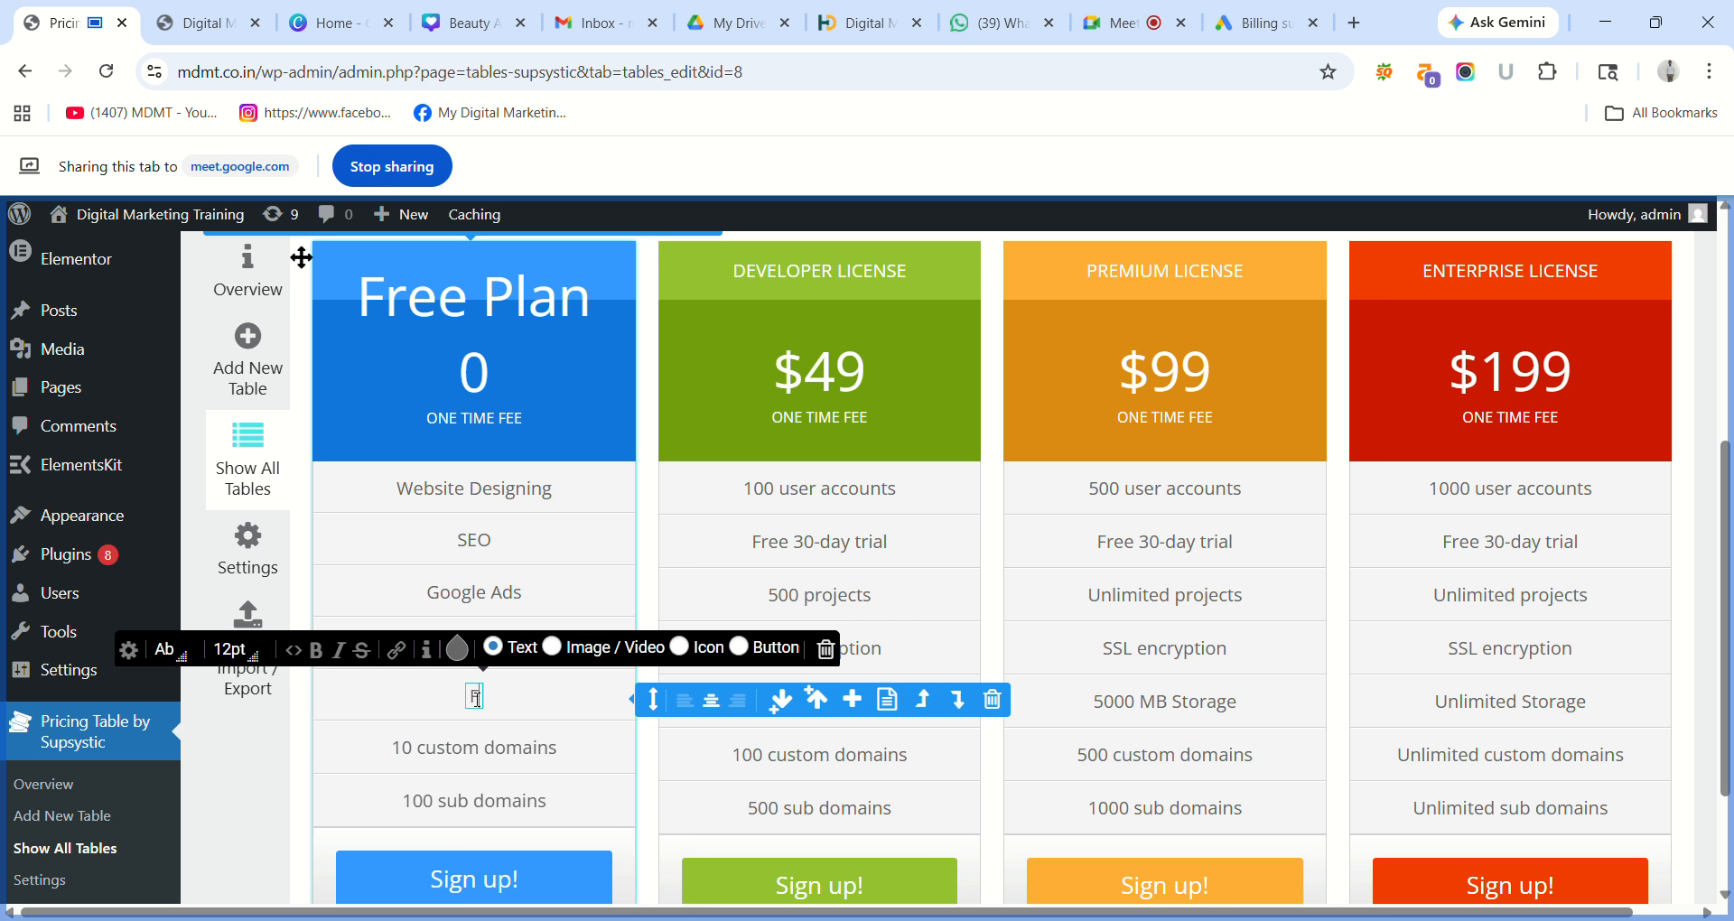
Type 'FB Ads' into the emptied storage cell of the Free Plan column.
type("FB Ads")
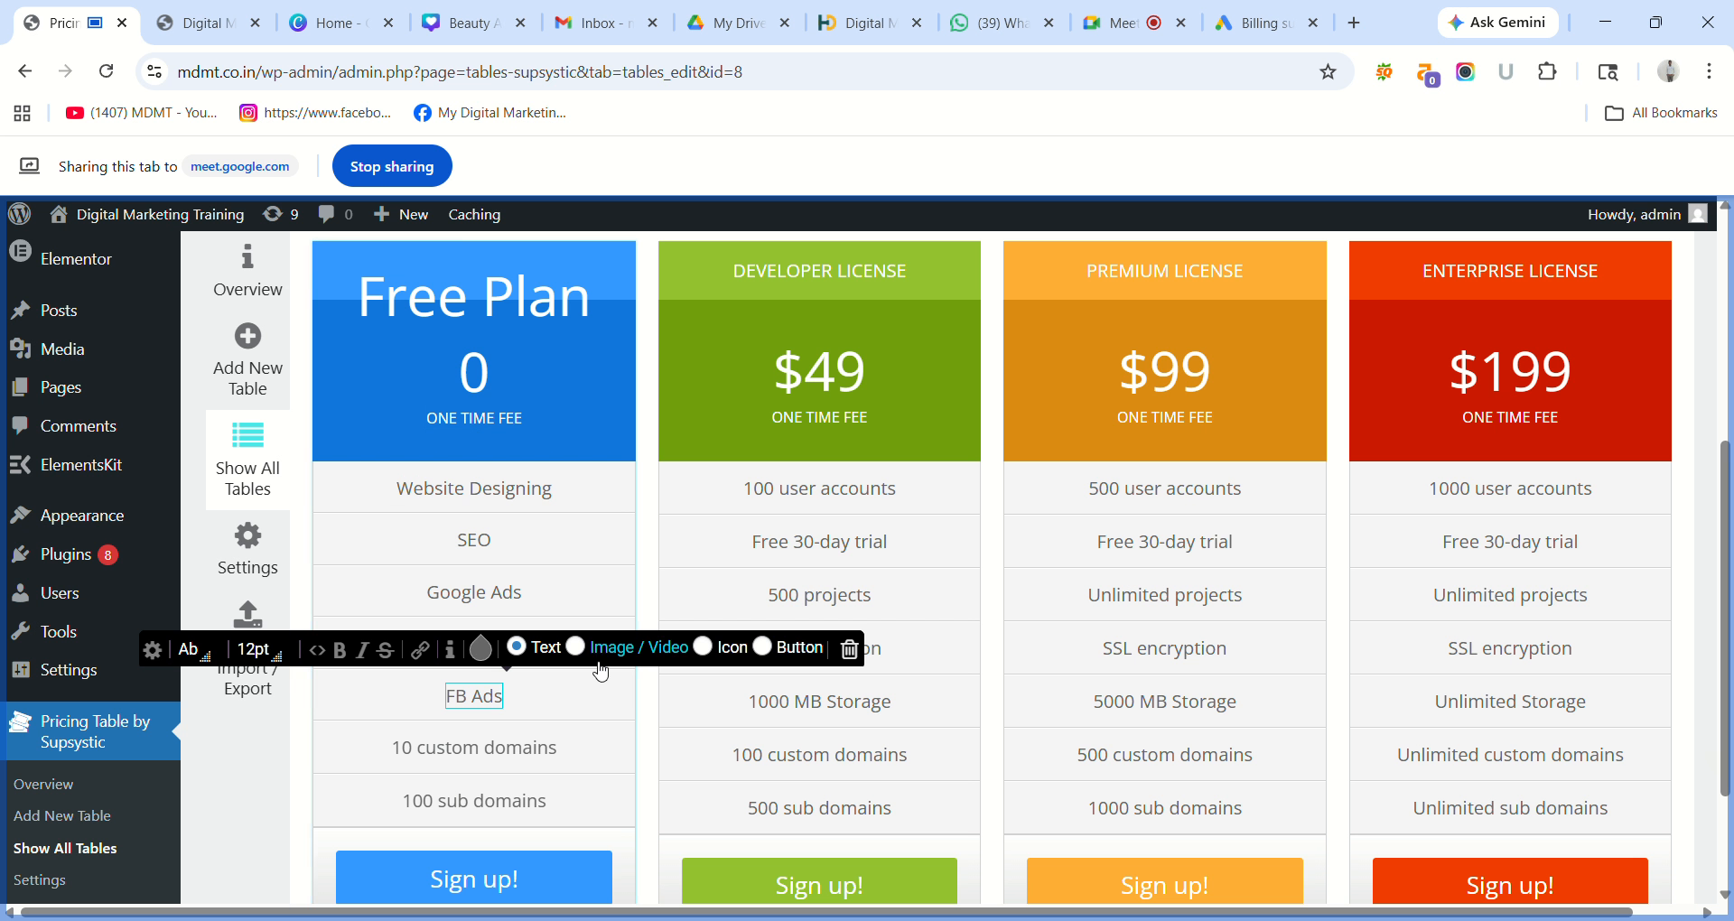
Replace the Free Plan's '10 custom domains' feature with 'Email Marketing'.
left_click(556, 749)
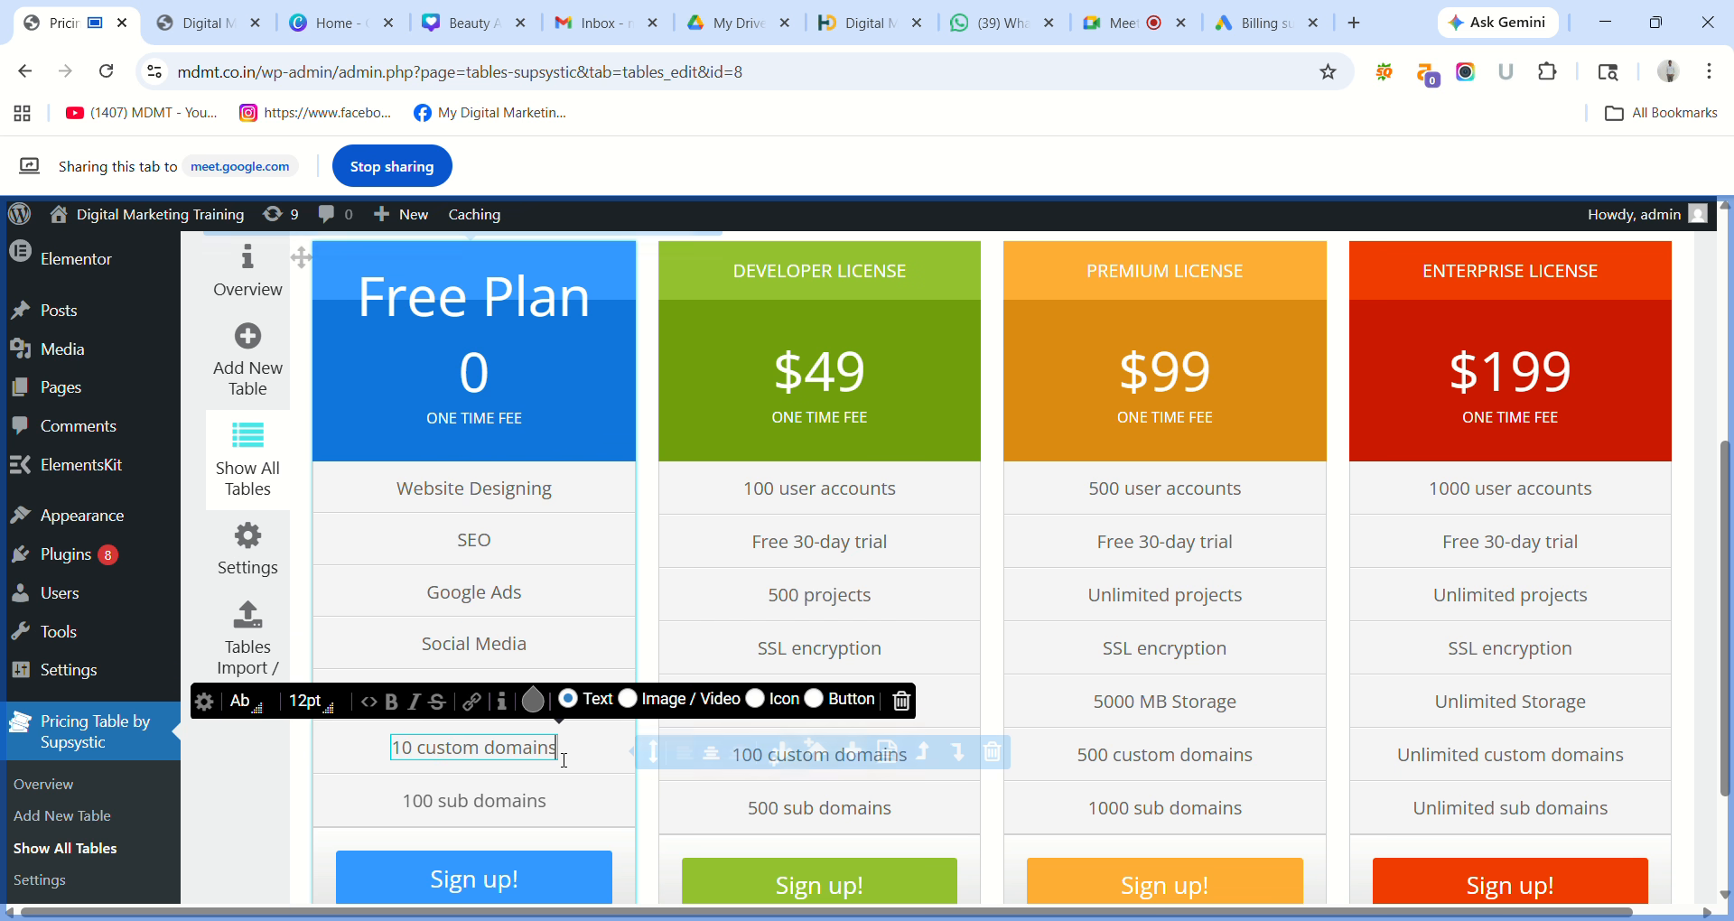
key("BackSpace")
key("BackSpace")
key("BackSpace")
key("BackSpace")
key("BackSpace")
key("BackSpace")
key("BackSpace")
key("BackSpace")
key("BackSpace")
key("BackSpace")
key("BackSpace")
key("BackSpace")
key("BackSpace")
key("BackSpace")
key("BackSpace")
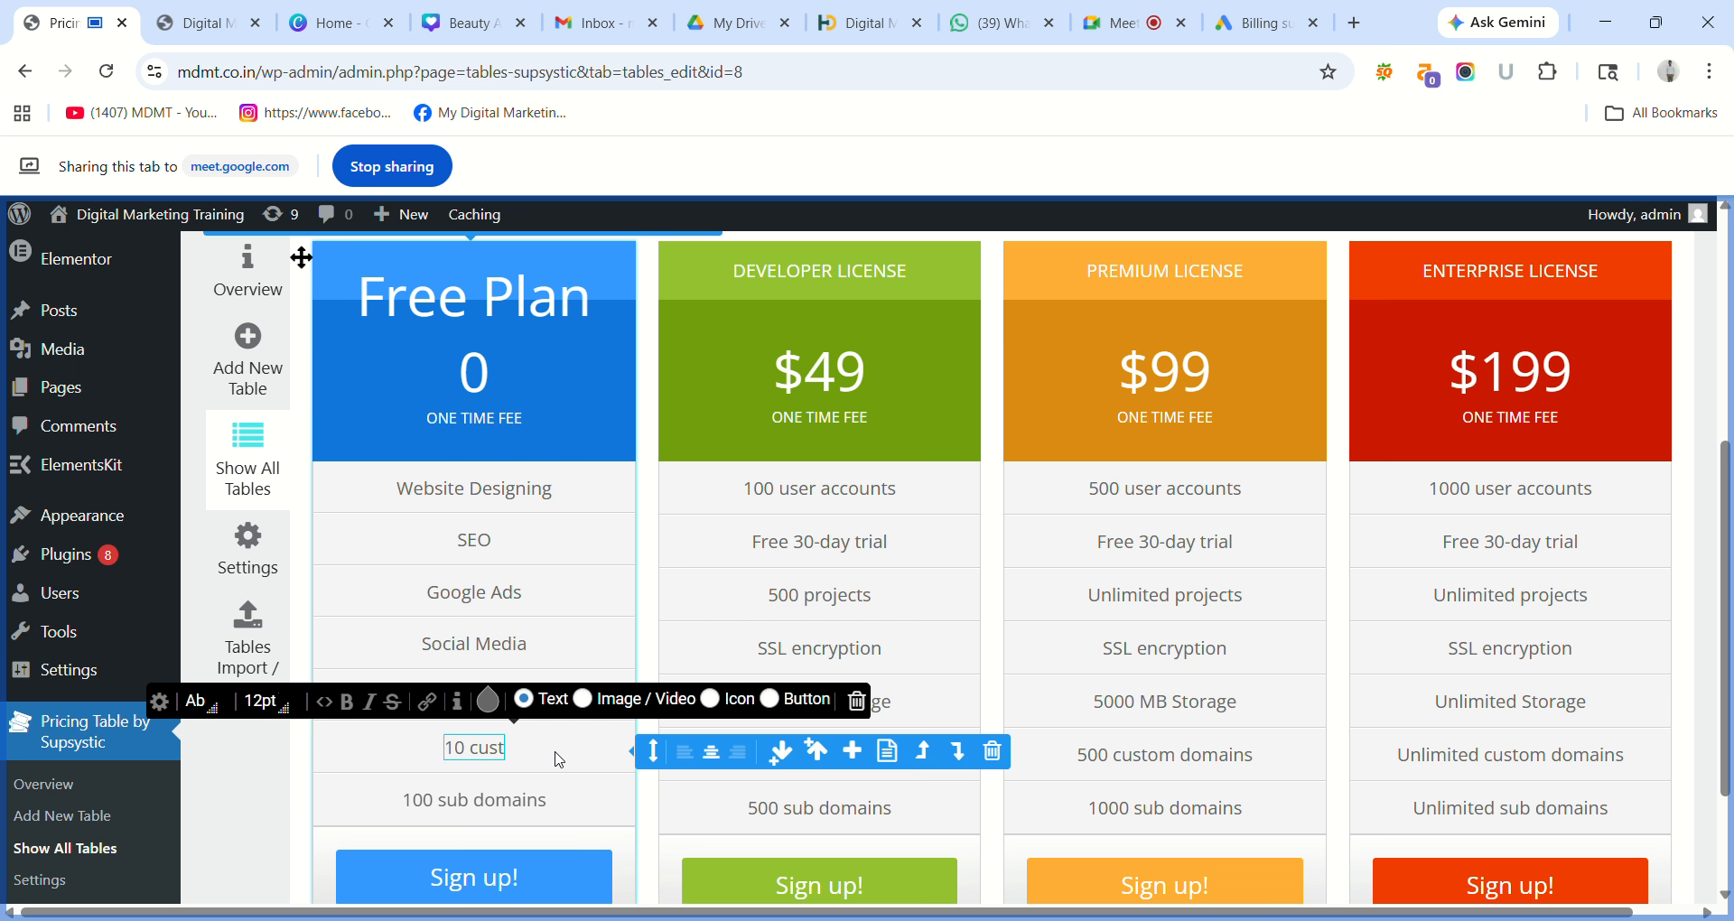
key("BackSpace")
key("BackSpace")
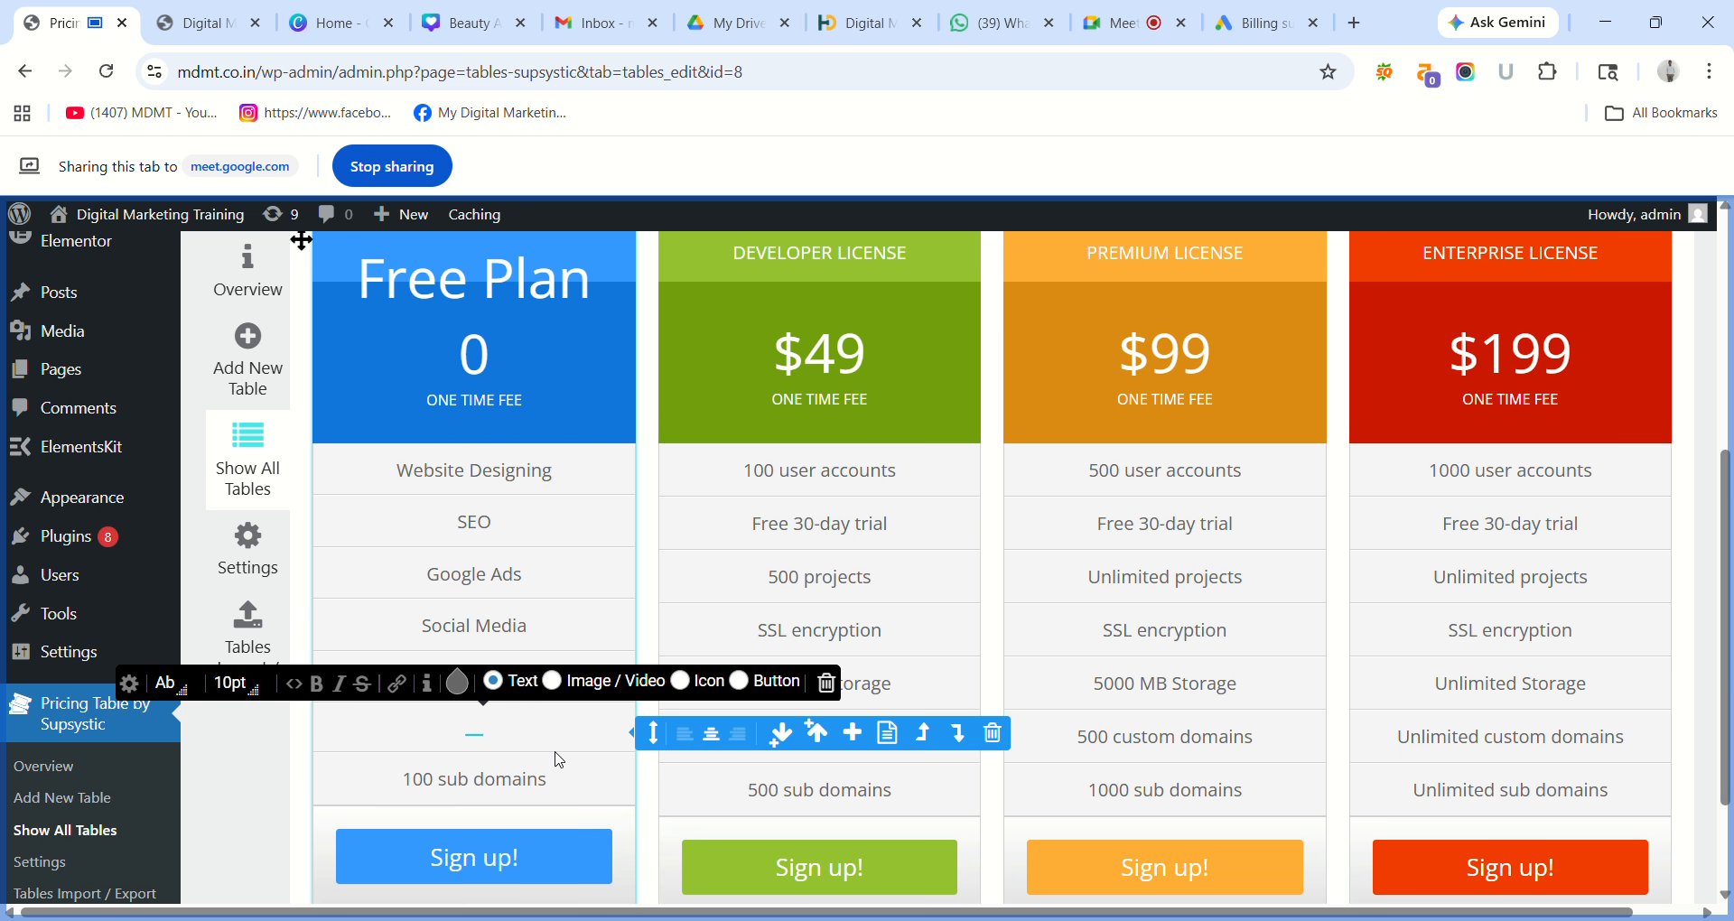
key("ctrl+z")
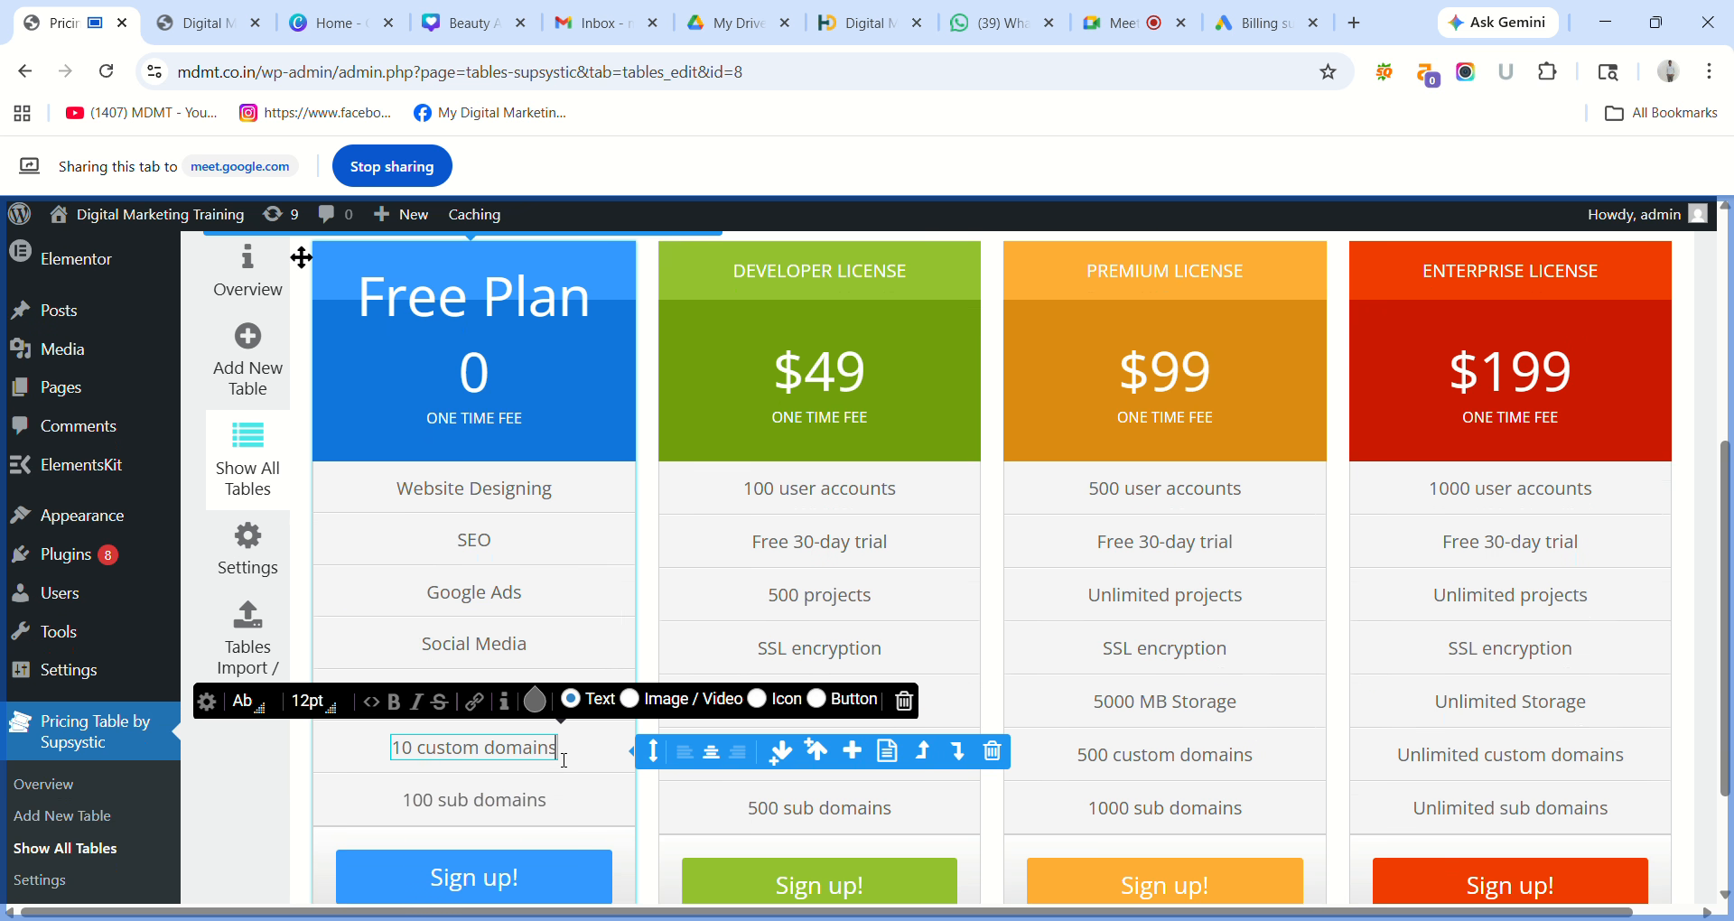
key("BackSpace")
key("BackSpace")
key("BackSpace")
key("BackSpace")
key("BackSpace")
key("BackSpace")
key("BackSpace")
key("BackSpace")
key("BackSpace")
key("BackSpace")
key("BackSpace")
key("BackSpace")
key("BackSpace")
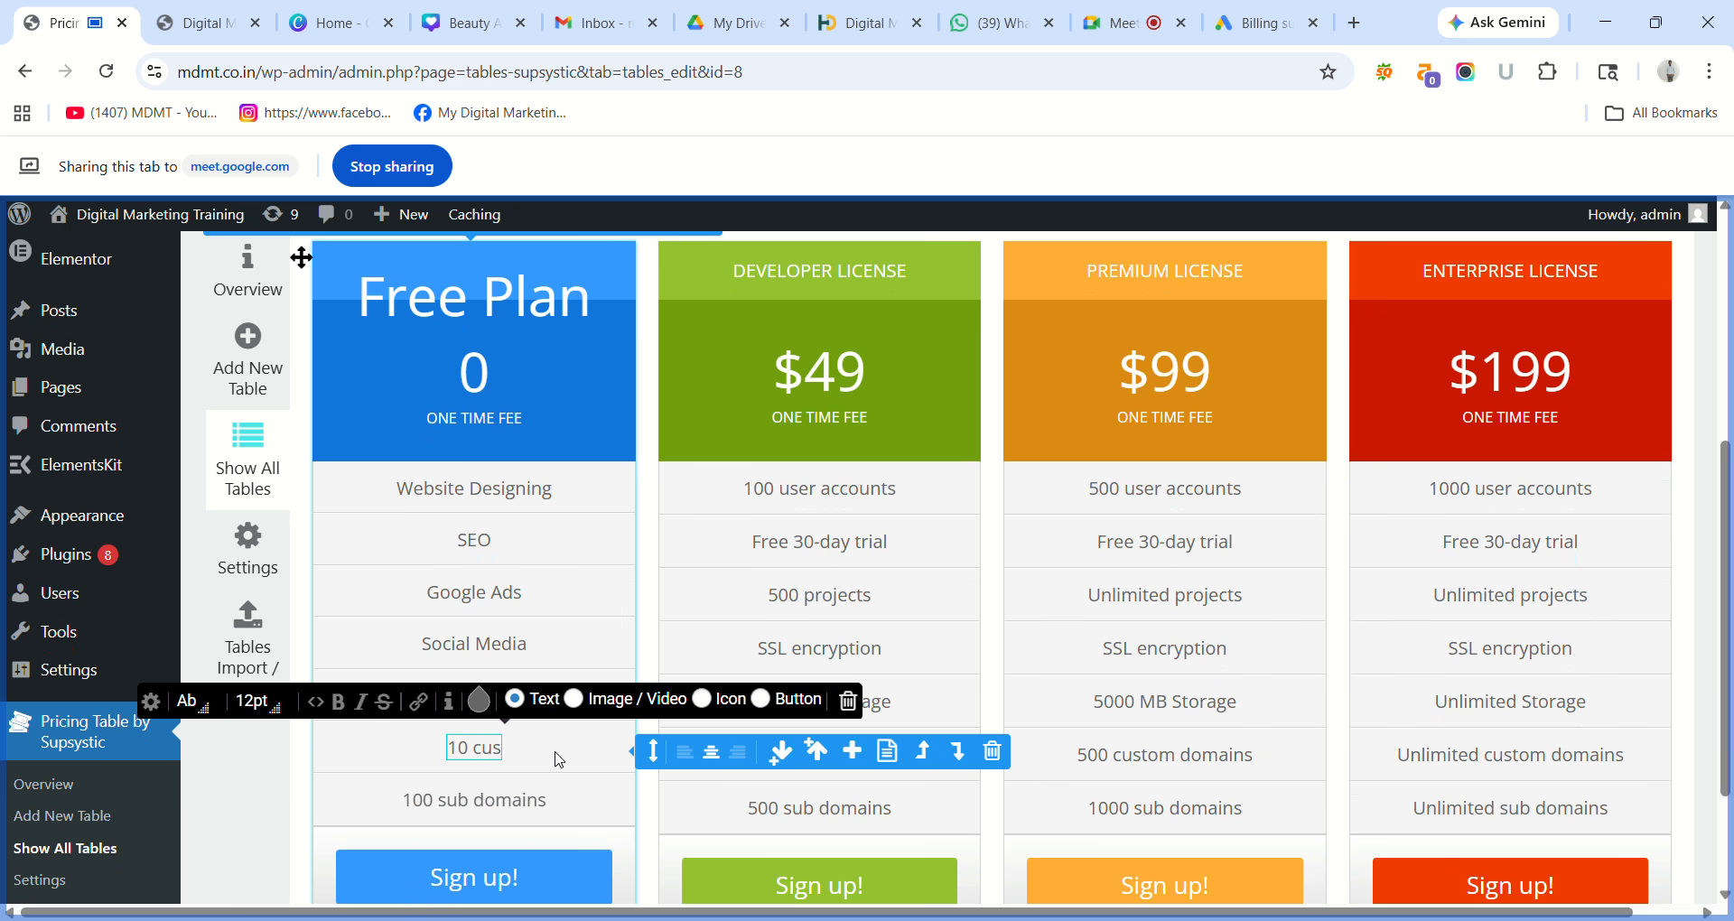
key("BackSpace")
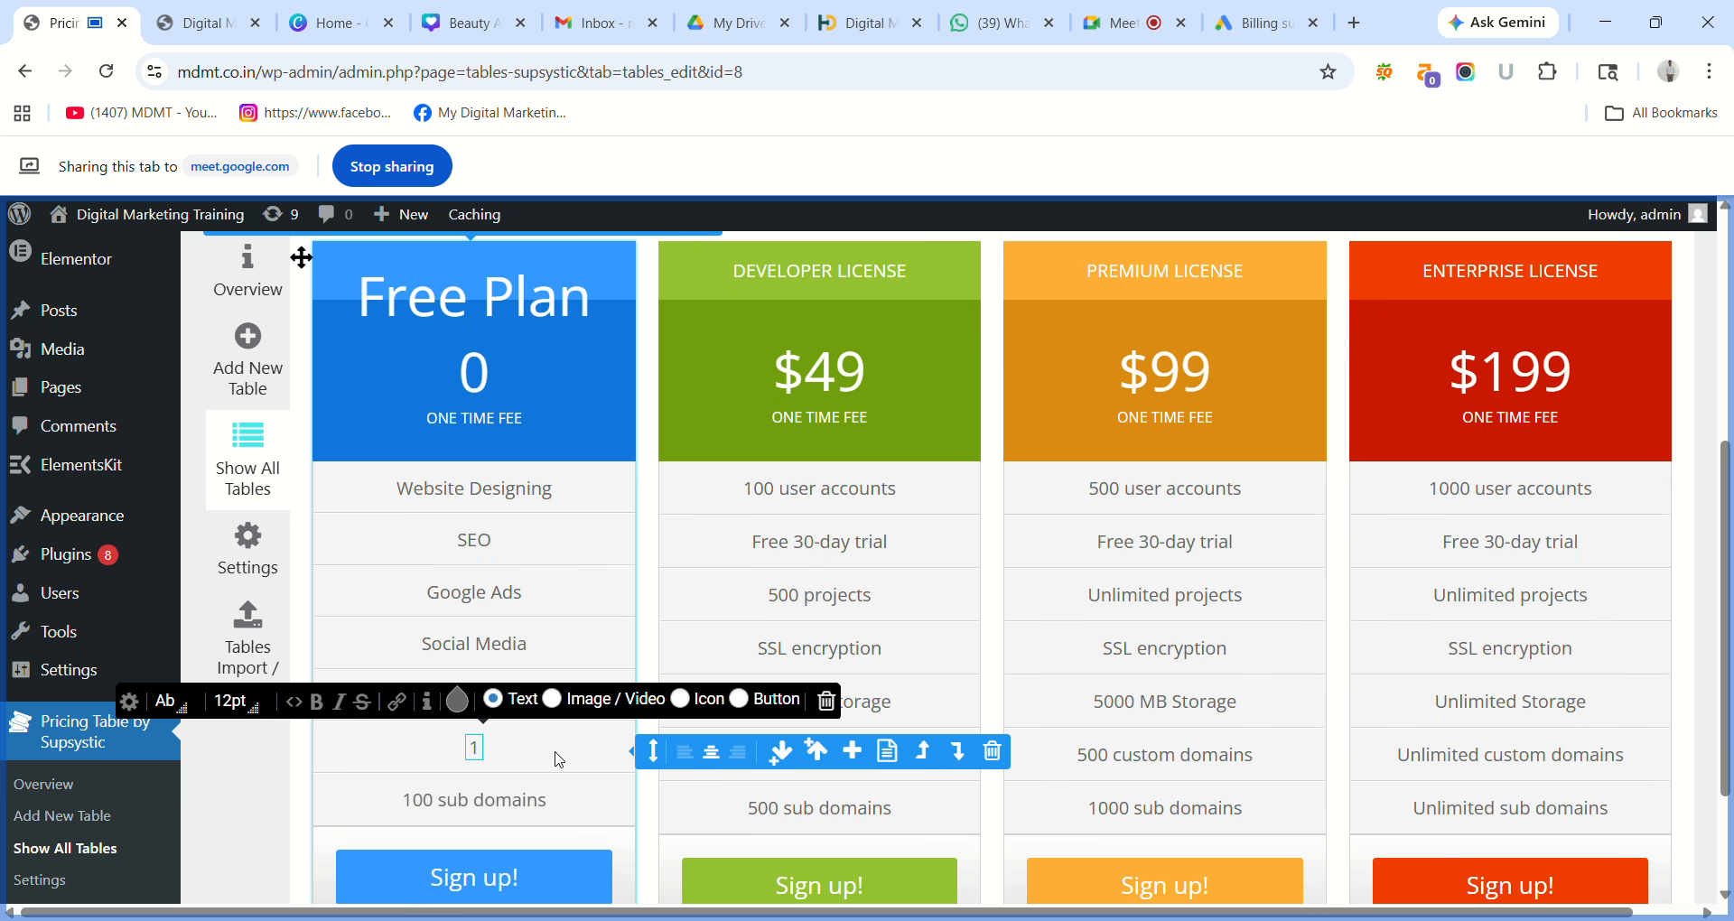
type("E")
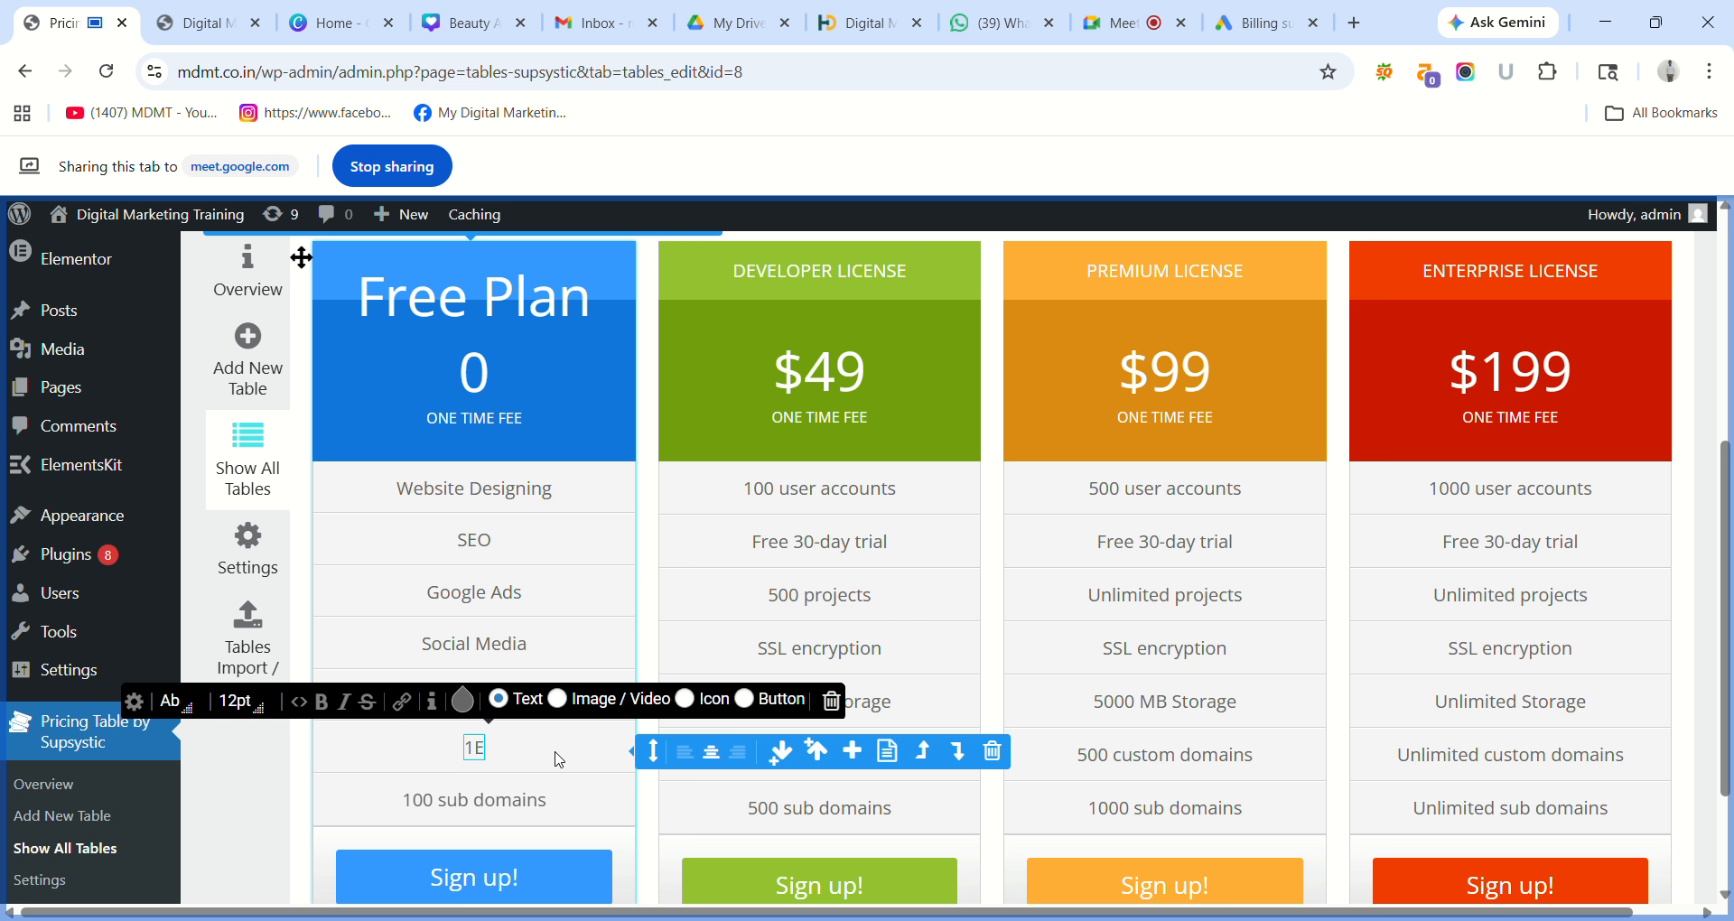
type("mail")
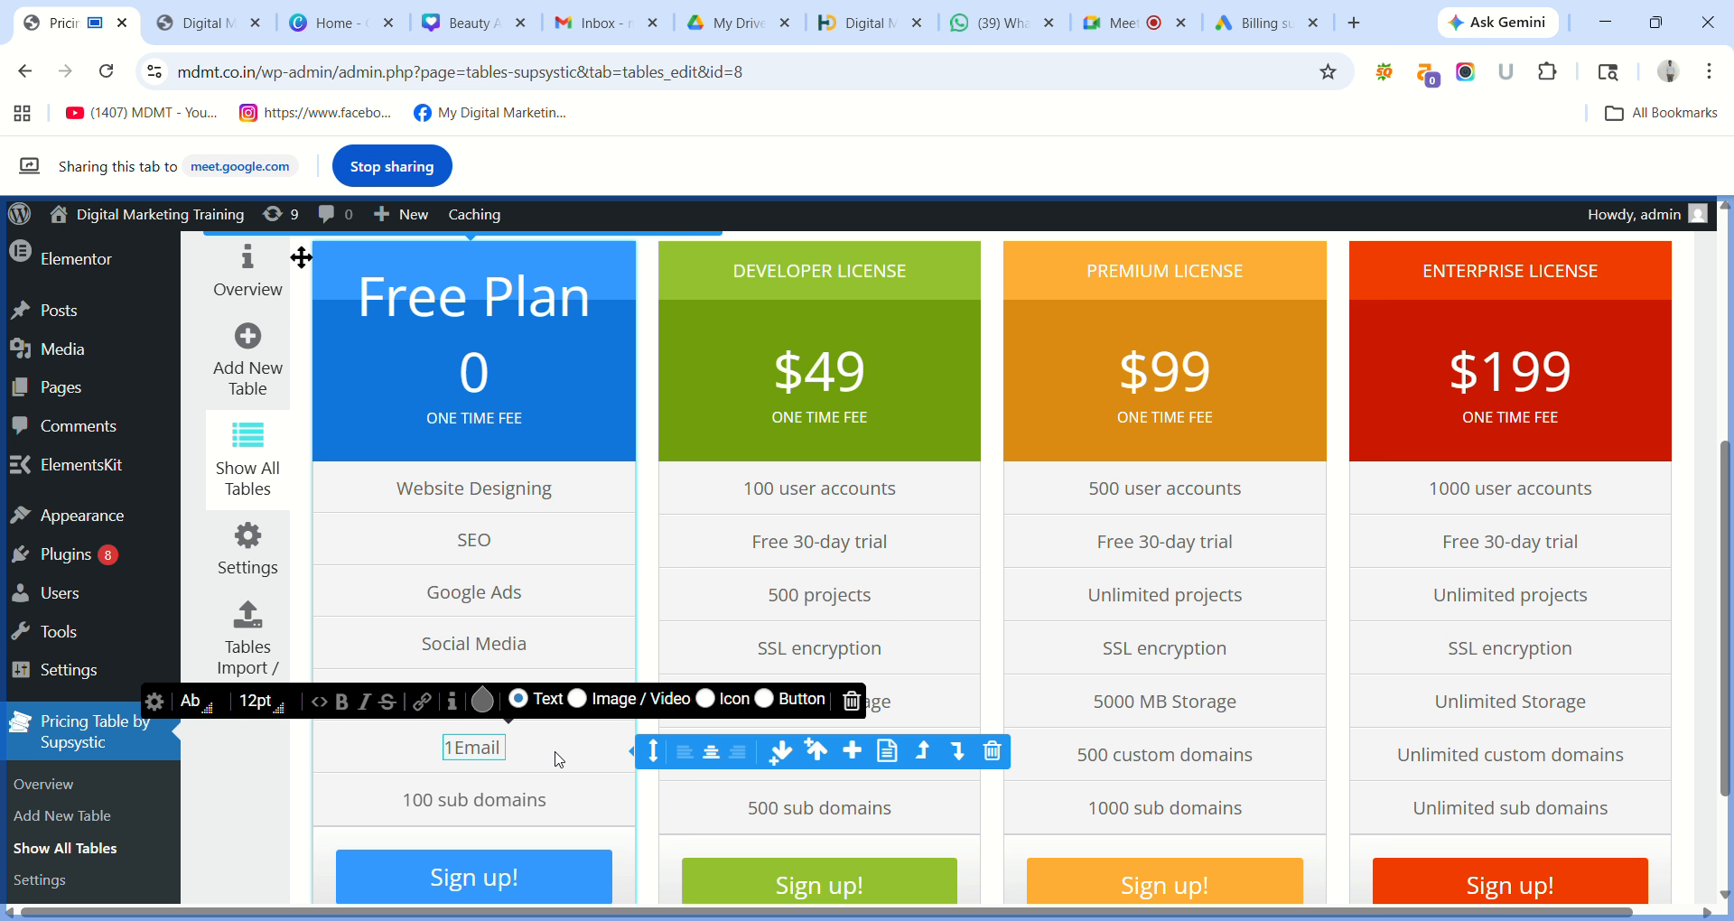
type(" Marketi")
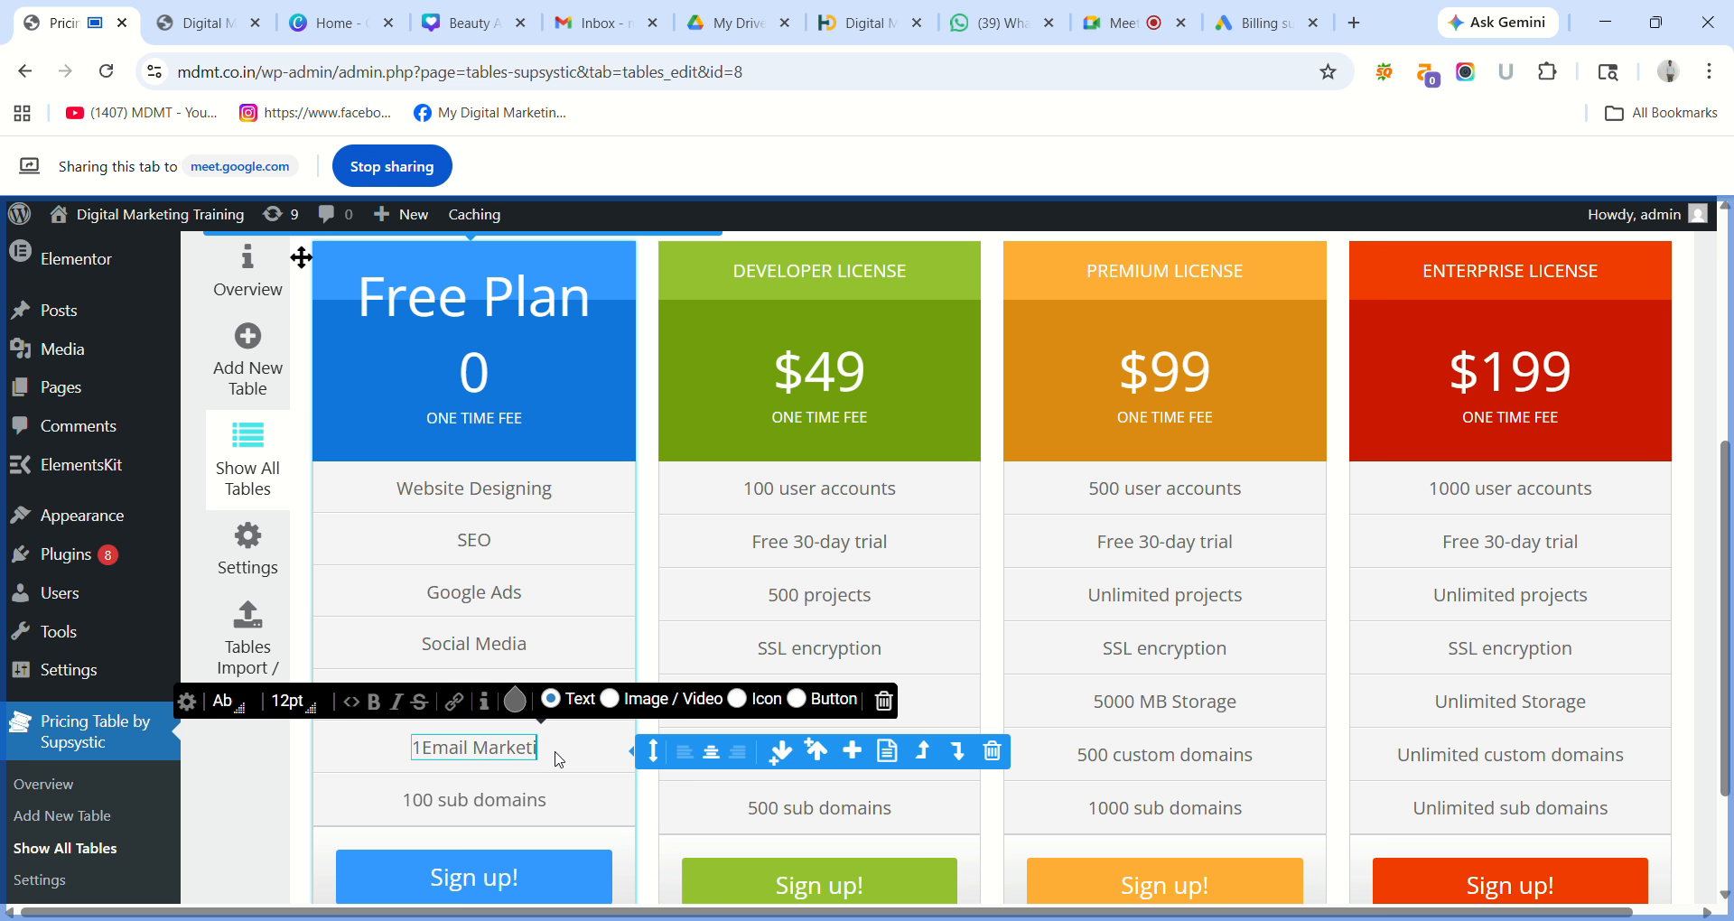
type("ng")
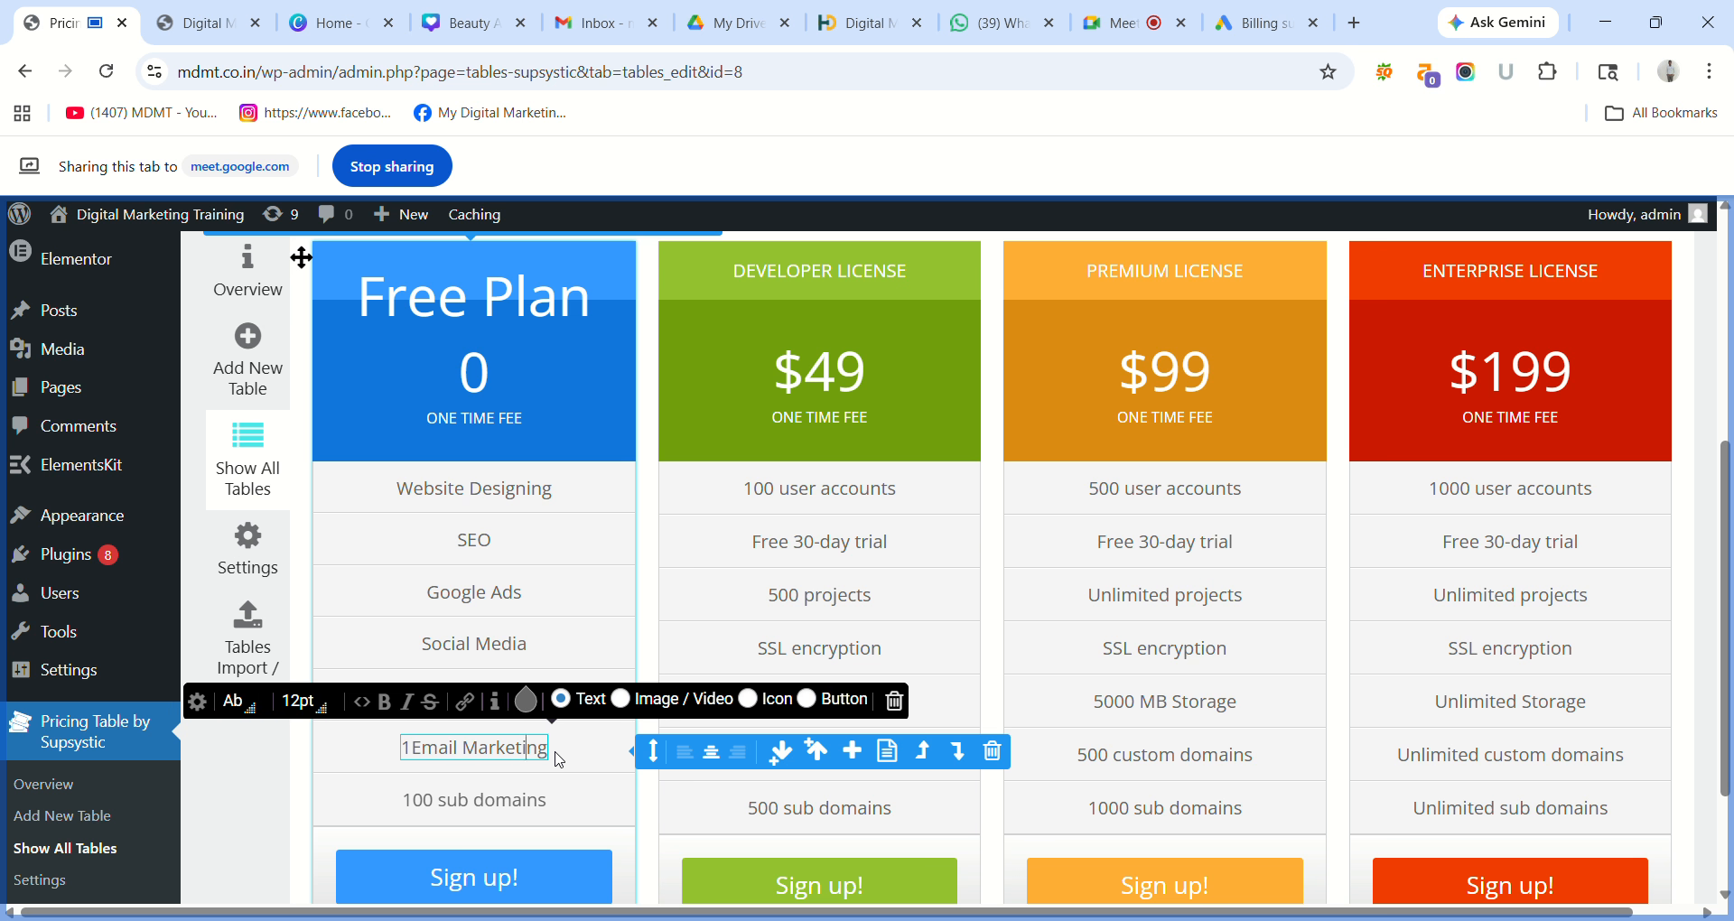
key("Right")
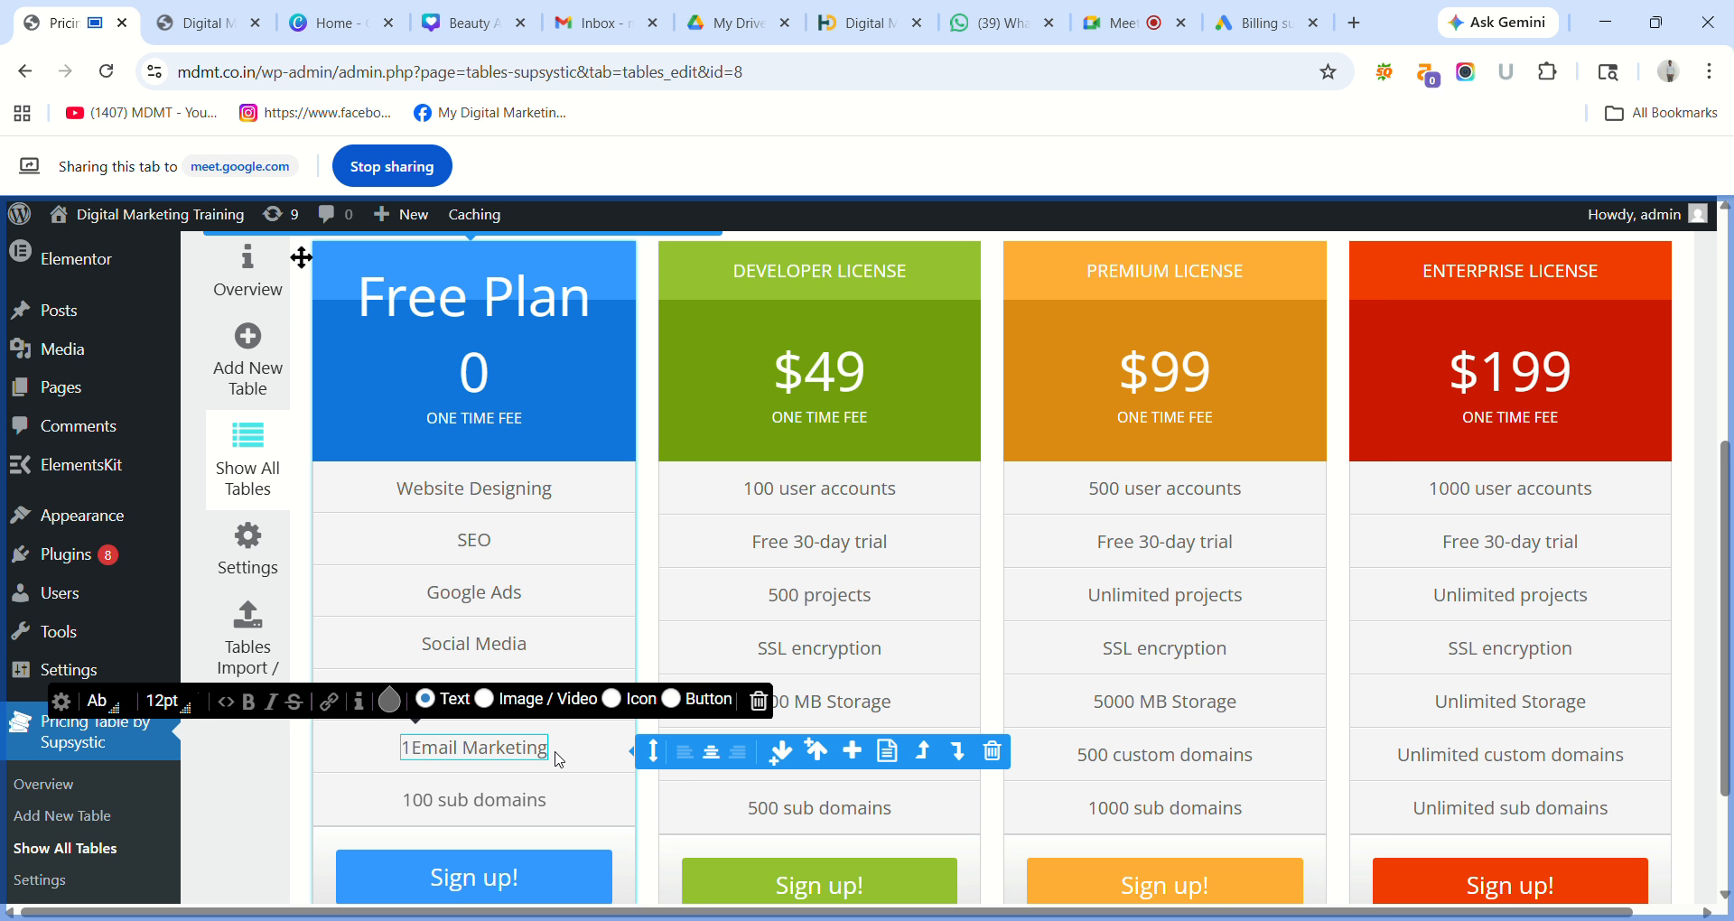
key("BackSpace")
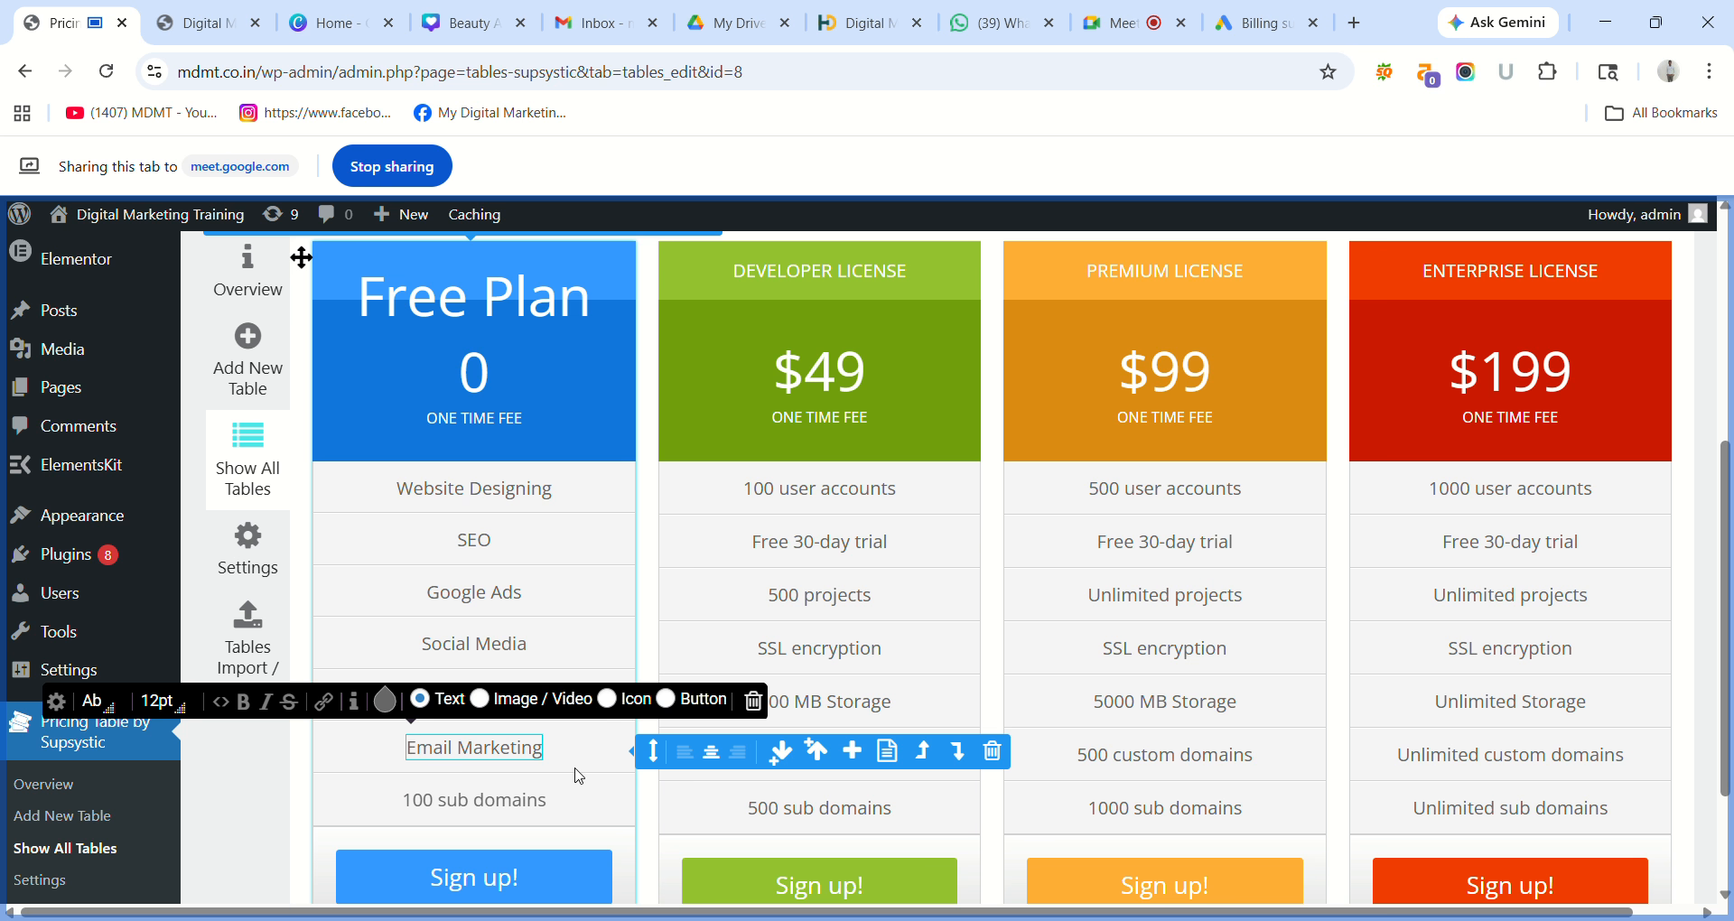
Replace the '100 sub domains' feature with 'Google Analytics'.
left_click(559, 809)
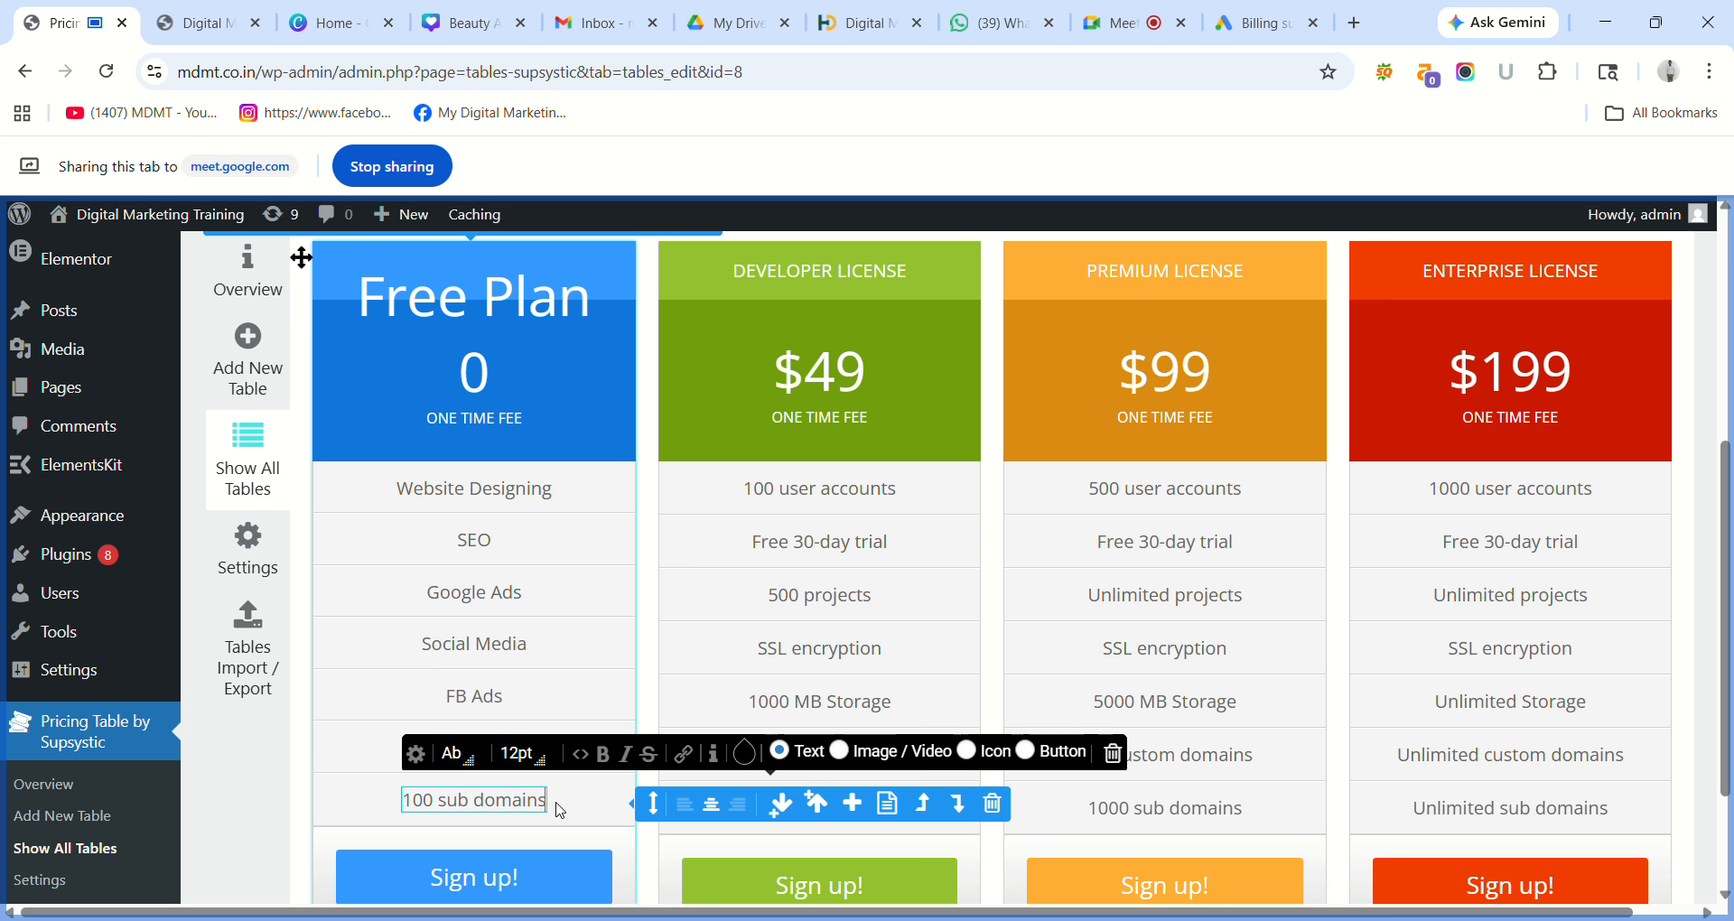
key("BackSpace")
key("BackSpace")
key("BackSpace")
key("BackSpace")
key("BackSpace")
key("BackSpace")
key("BackSpace")
key("BackSpace")
key("BackSpace")
key("BackSpace")
key("BackSpace")
key("BackSpace")
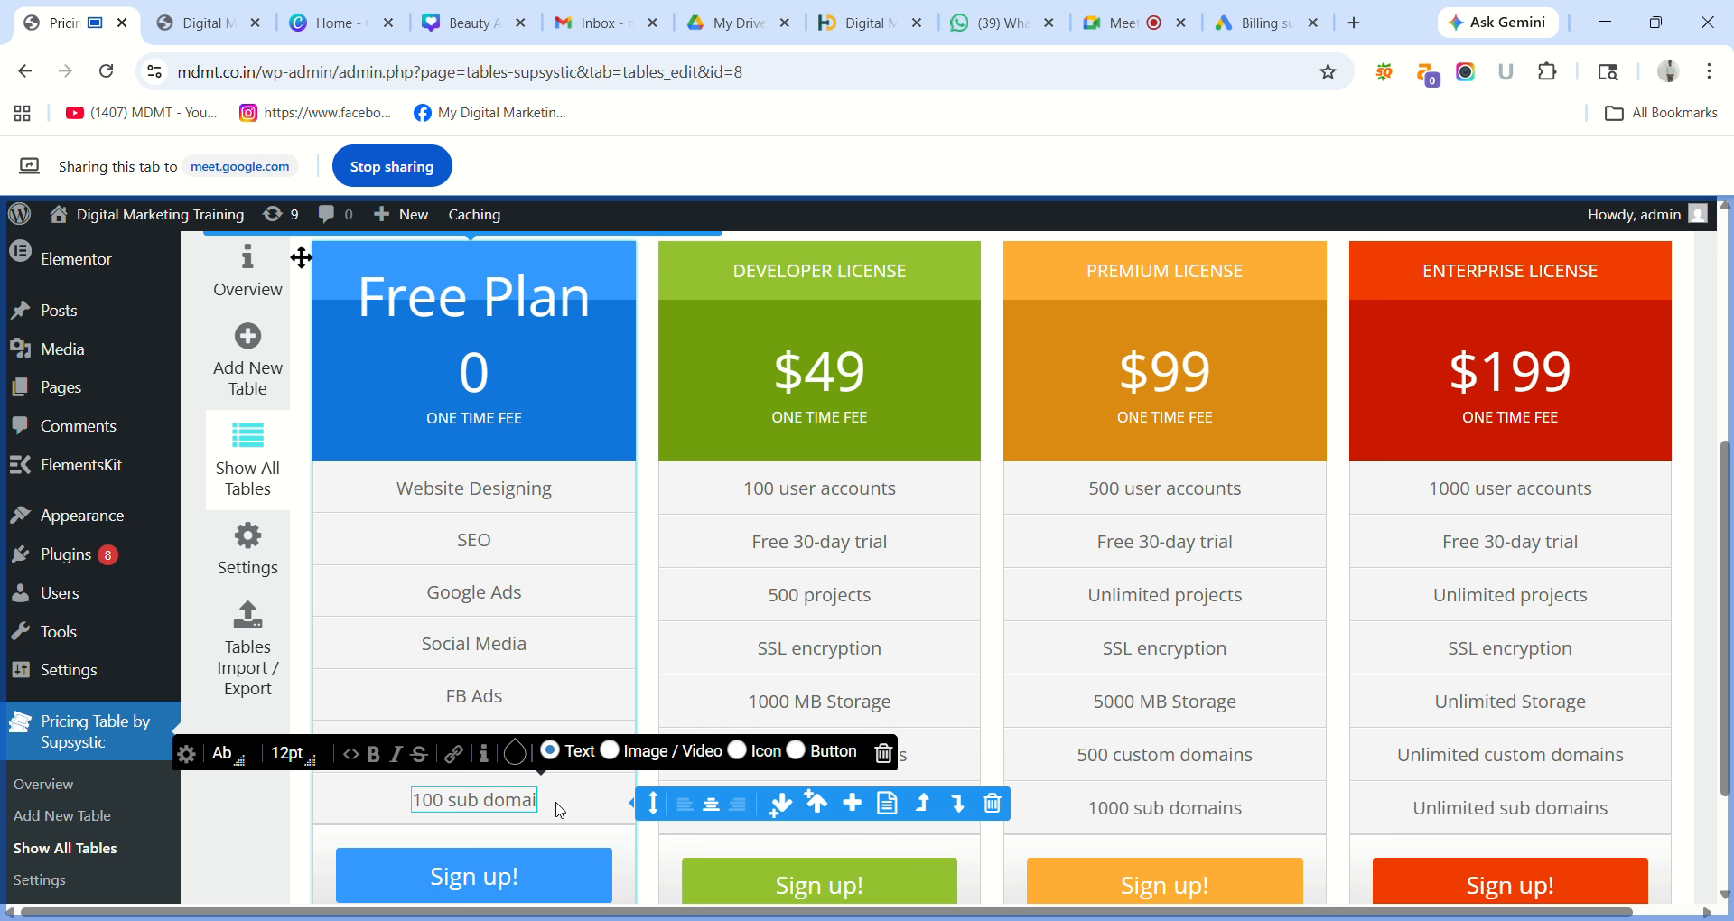
key("BackSpace")
key("BackSpace")
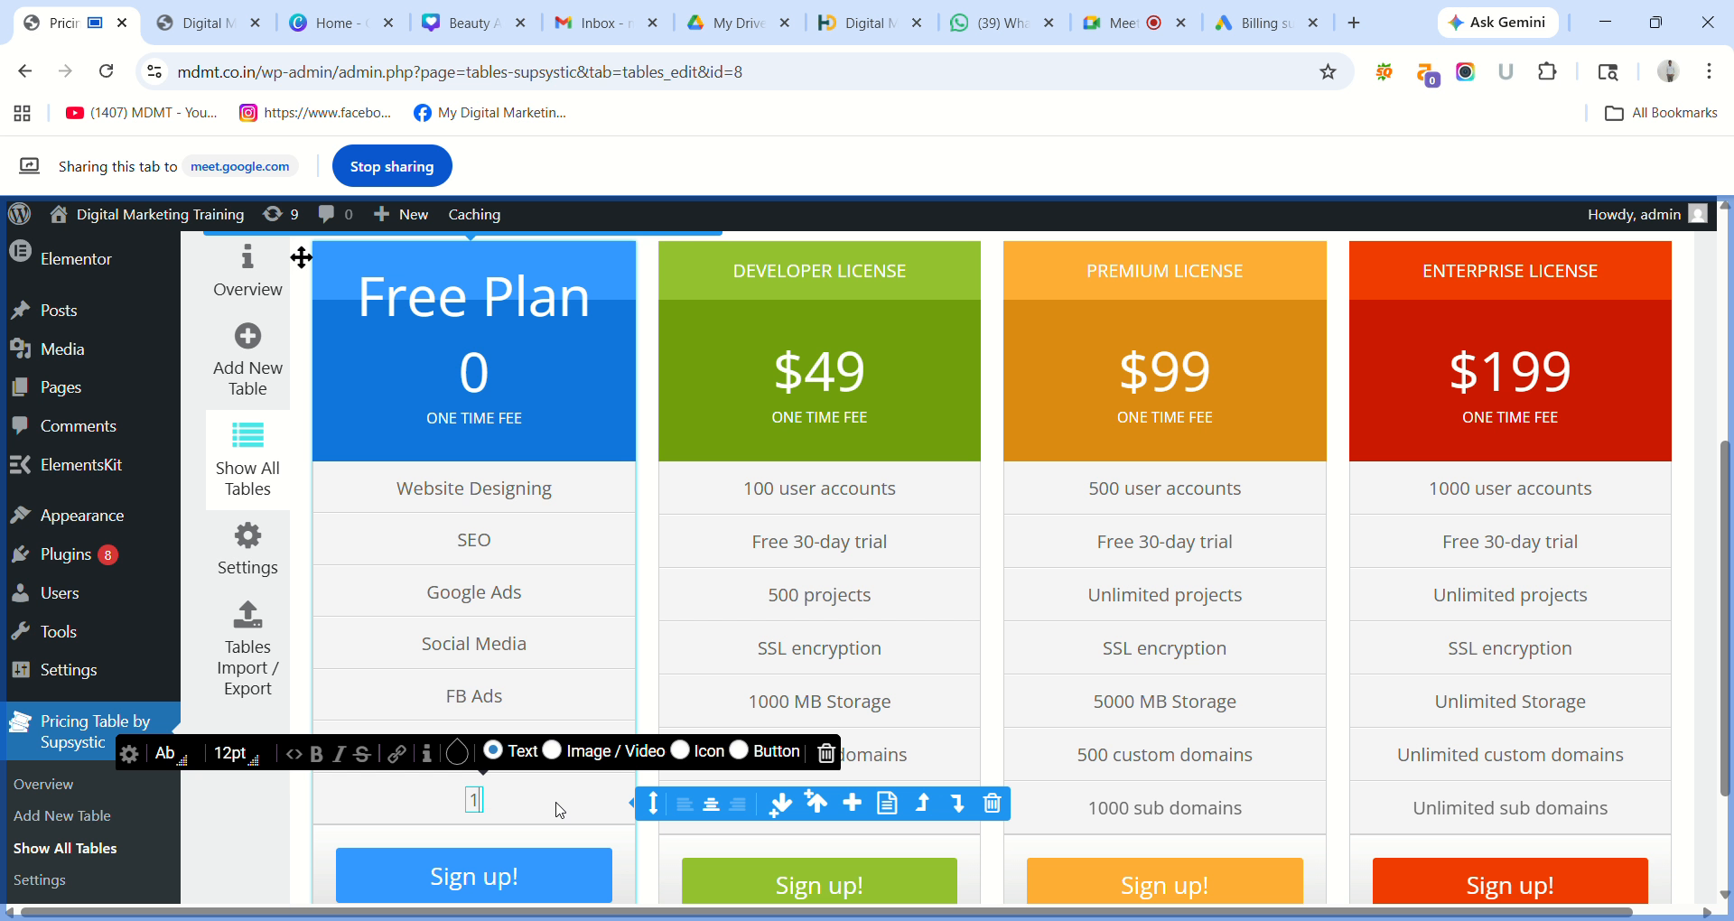
type("Gb")
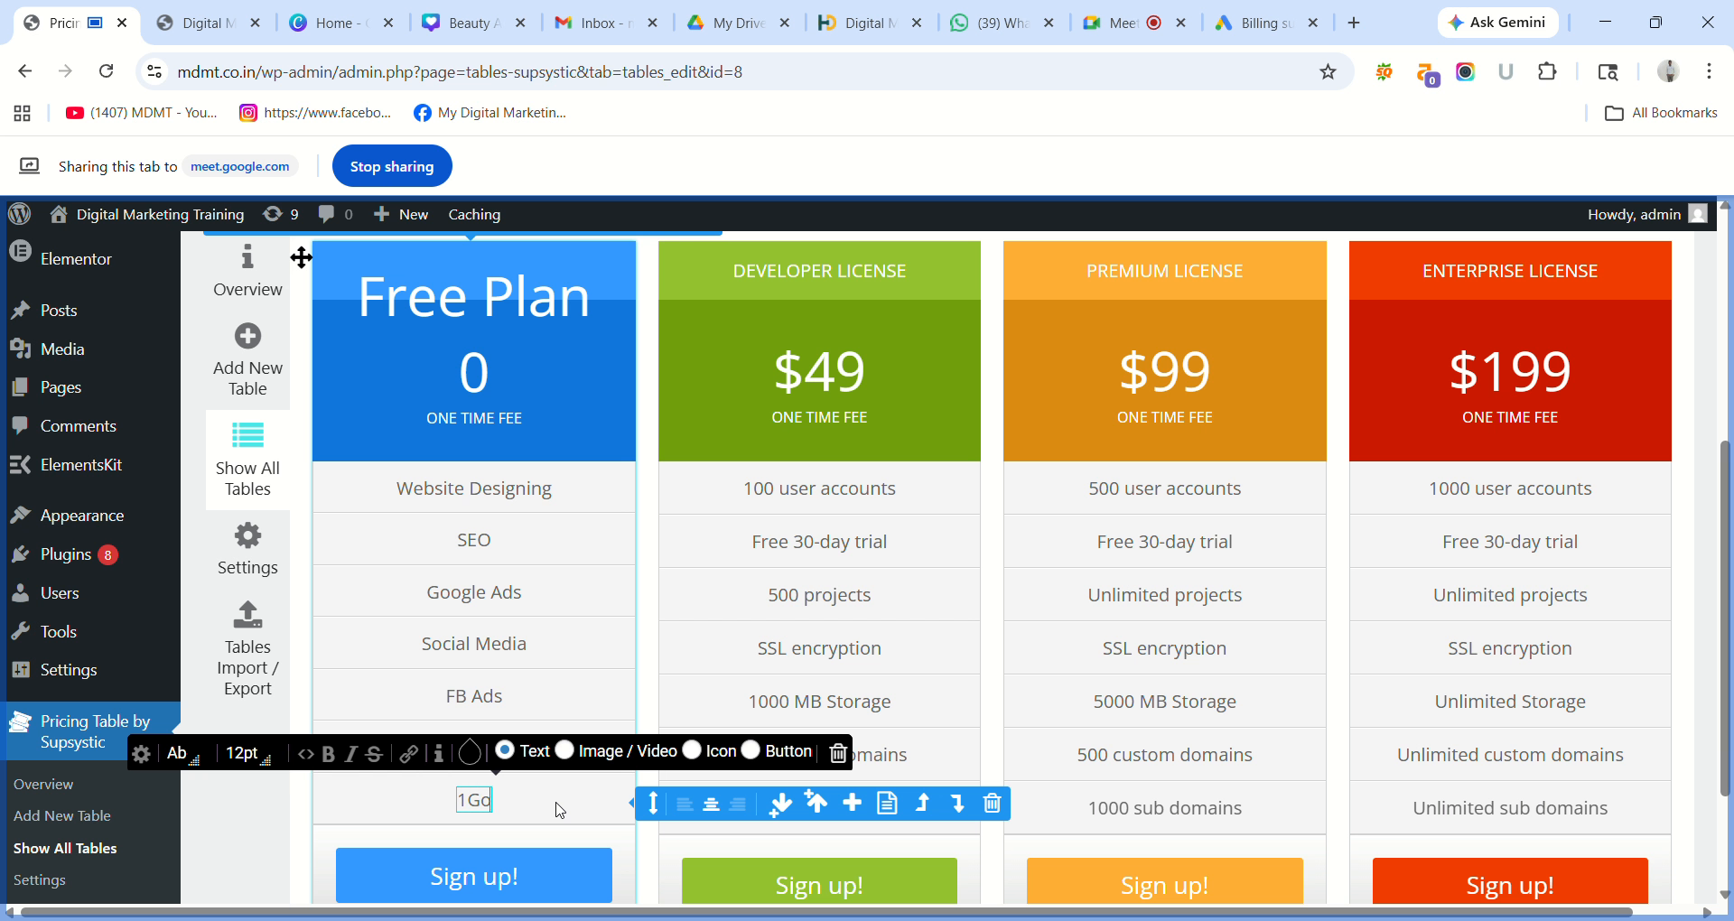
type("ogl")
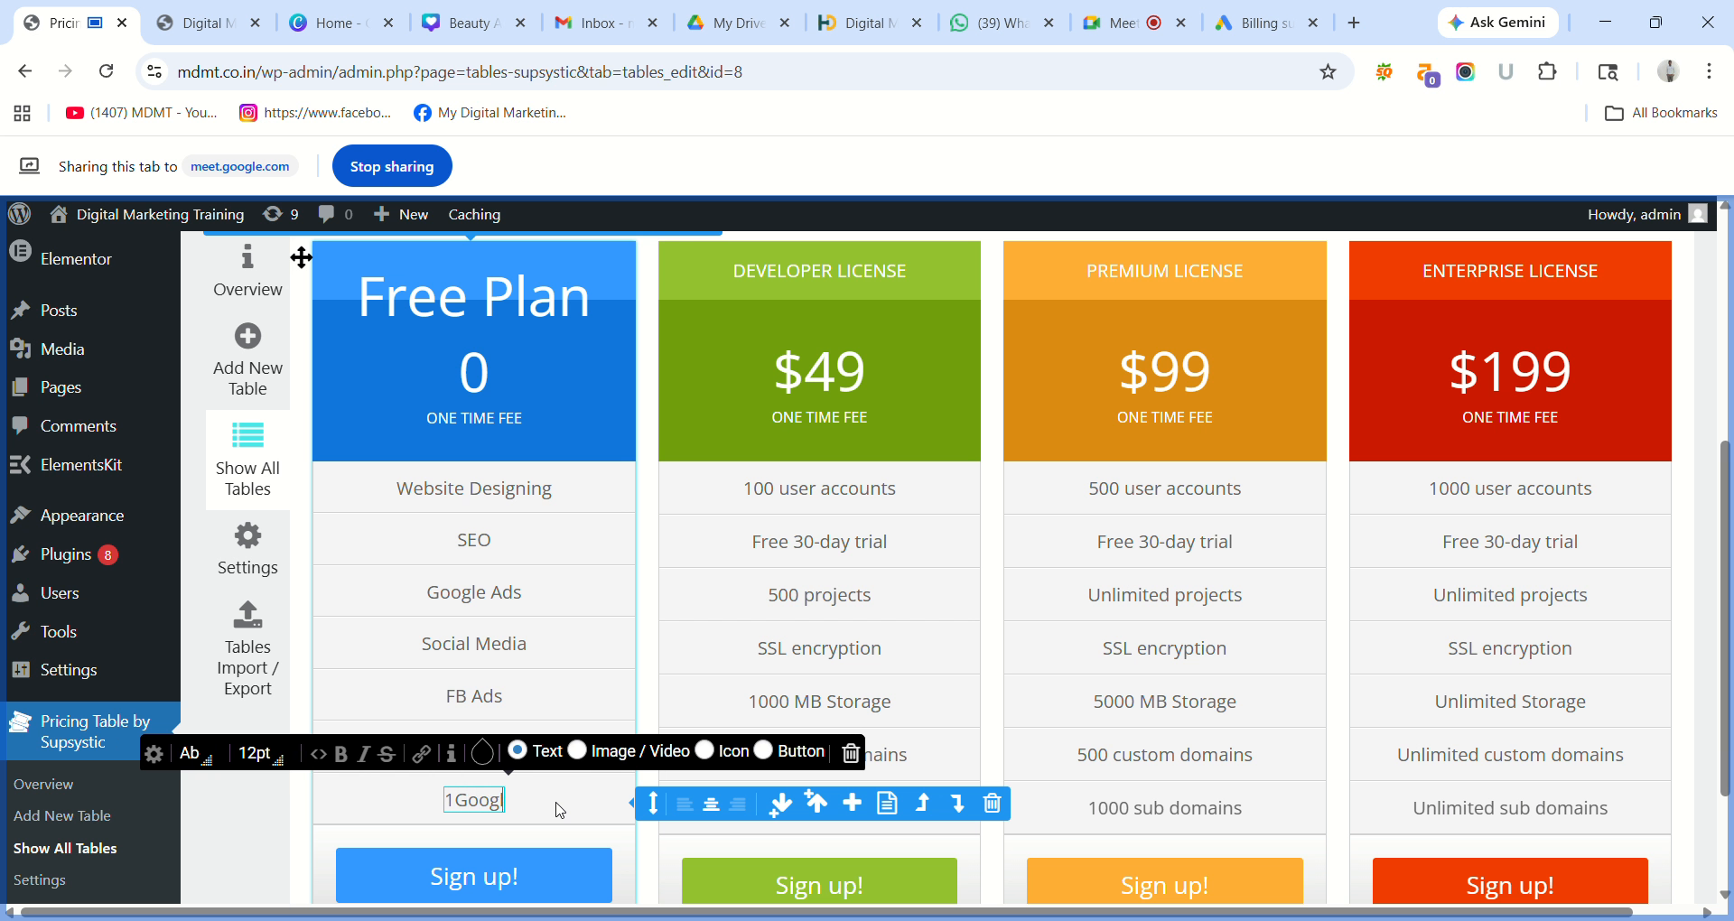
type("e Analy")
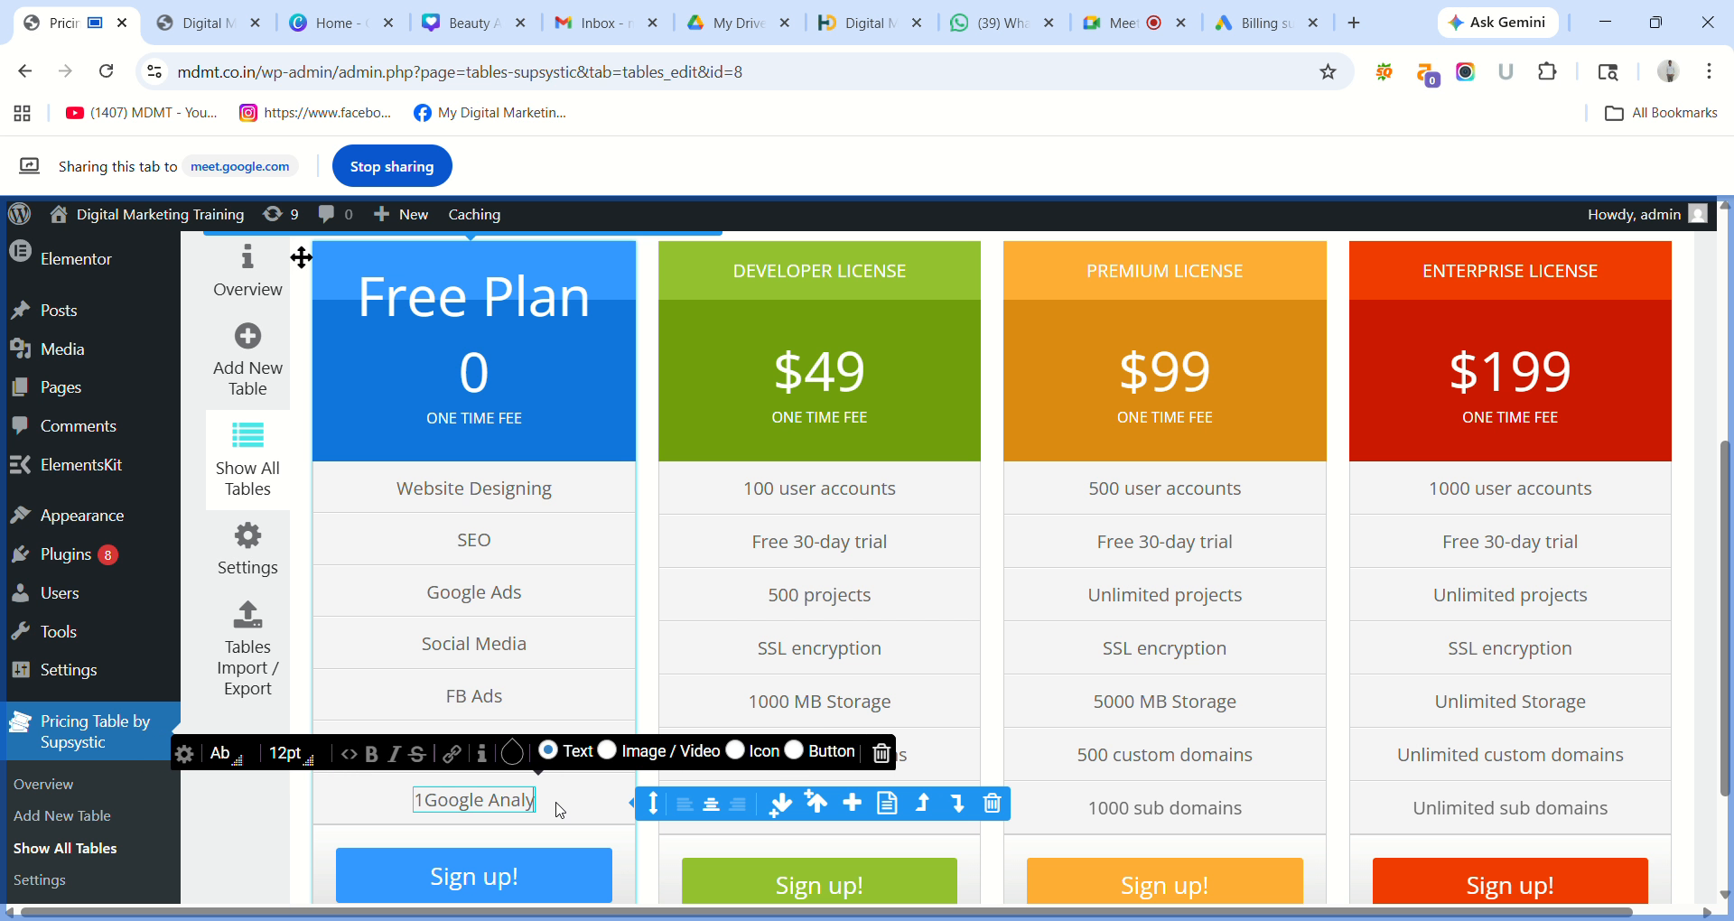
type("tics")
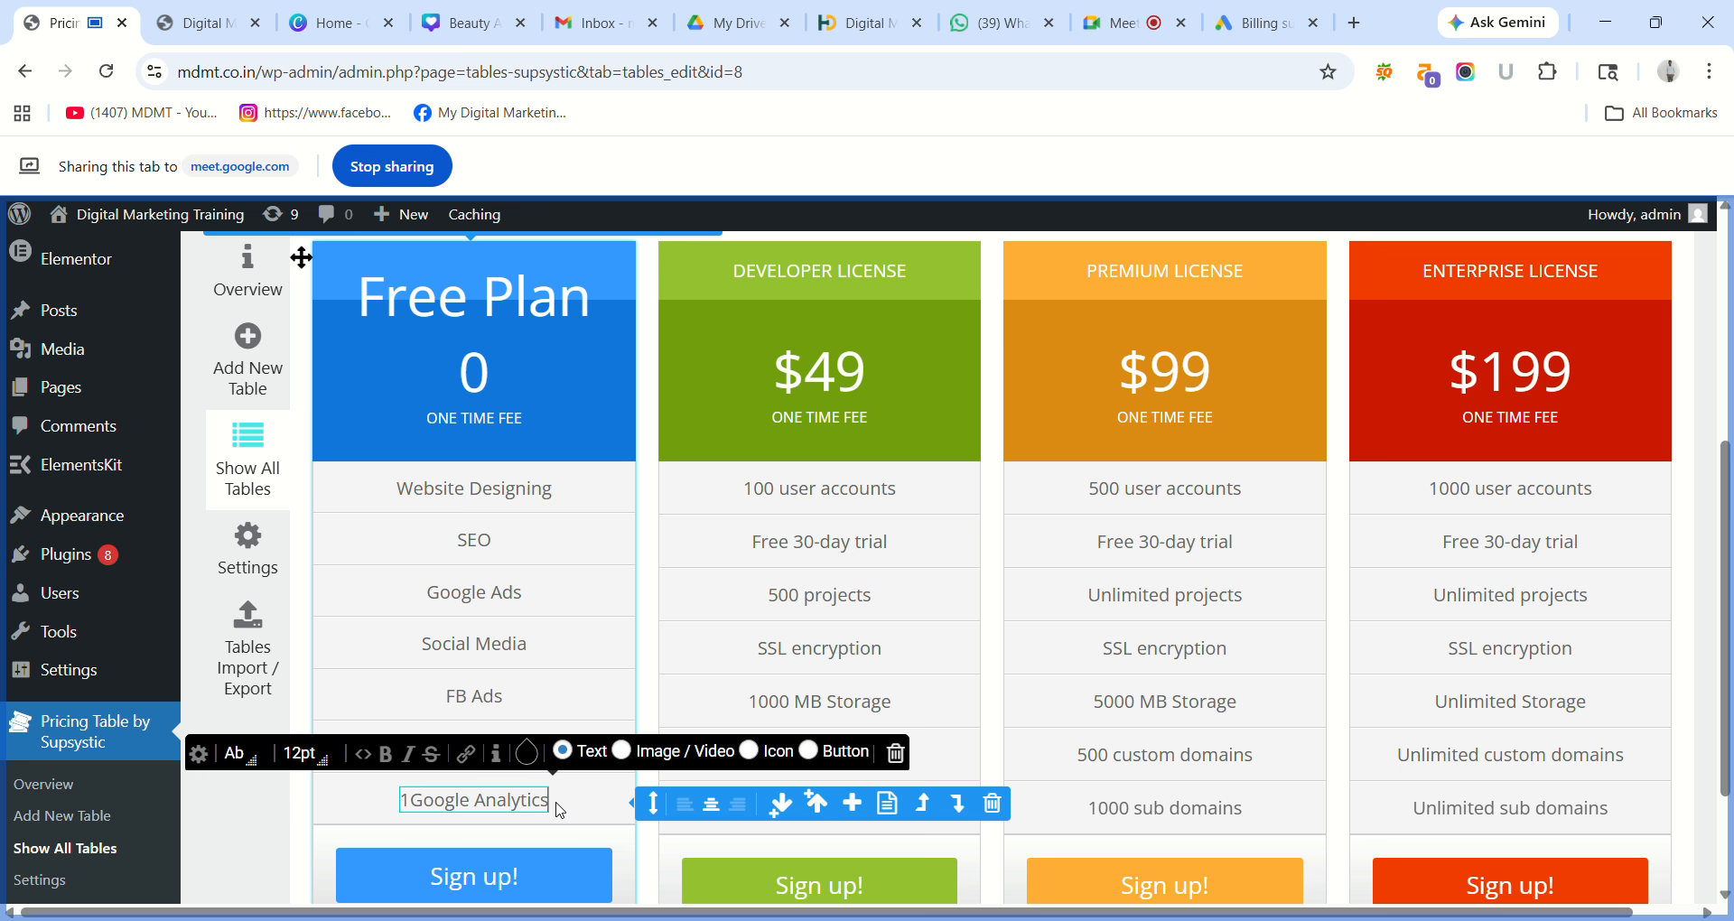
key("Left")
key("Left")
key("Left")
key("Left")
key("Left")
key("Left")
key("Left")
key("Left")
key("Left")
key("Left")
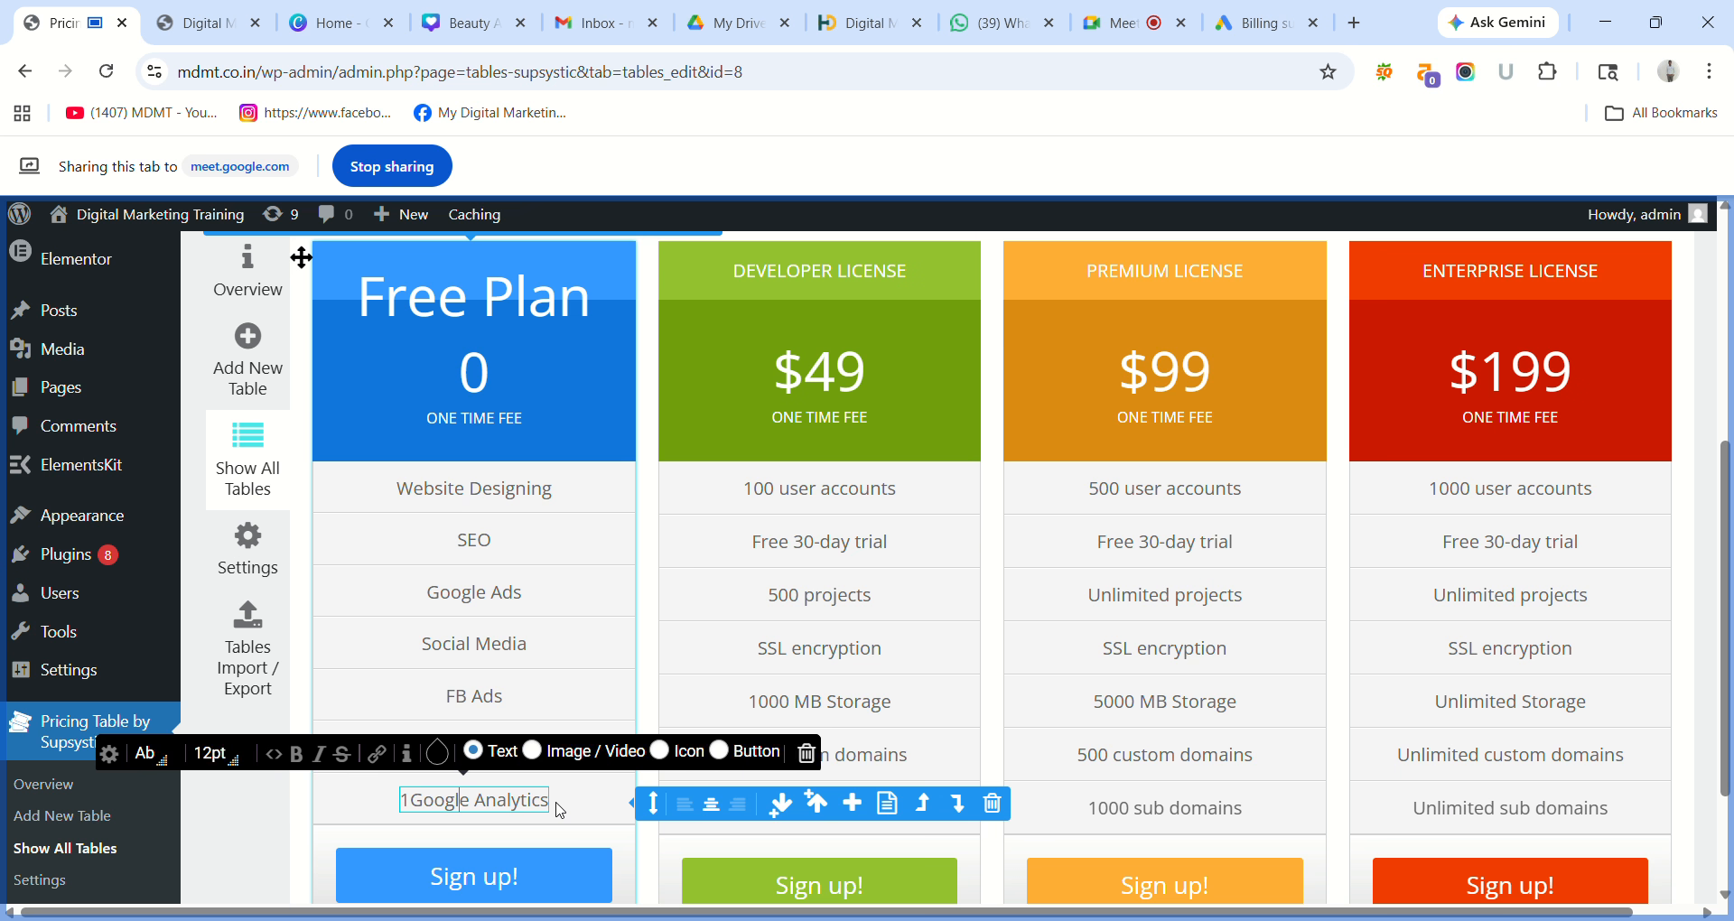
key("BackSpace")
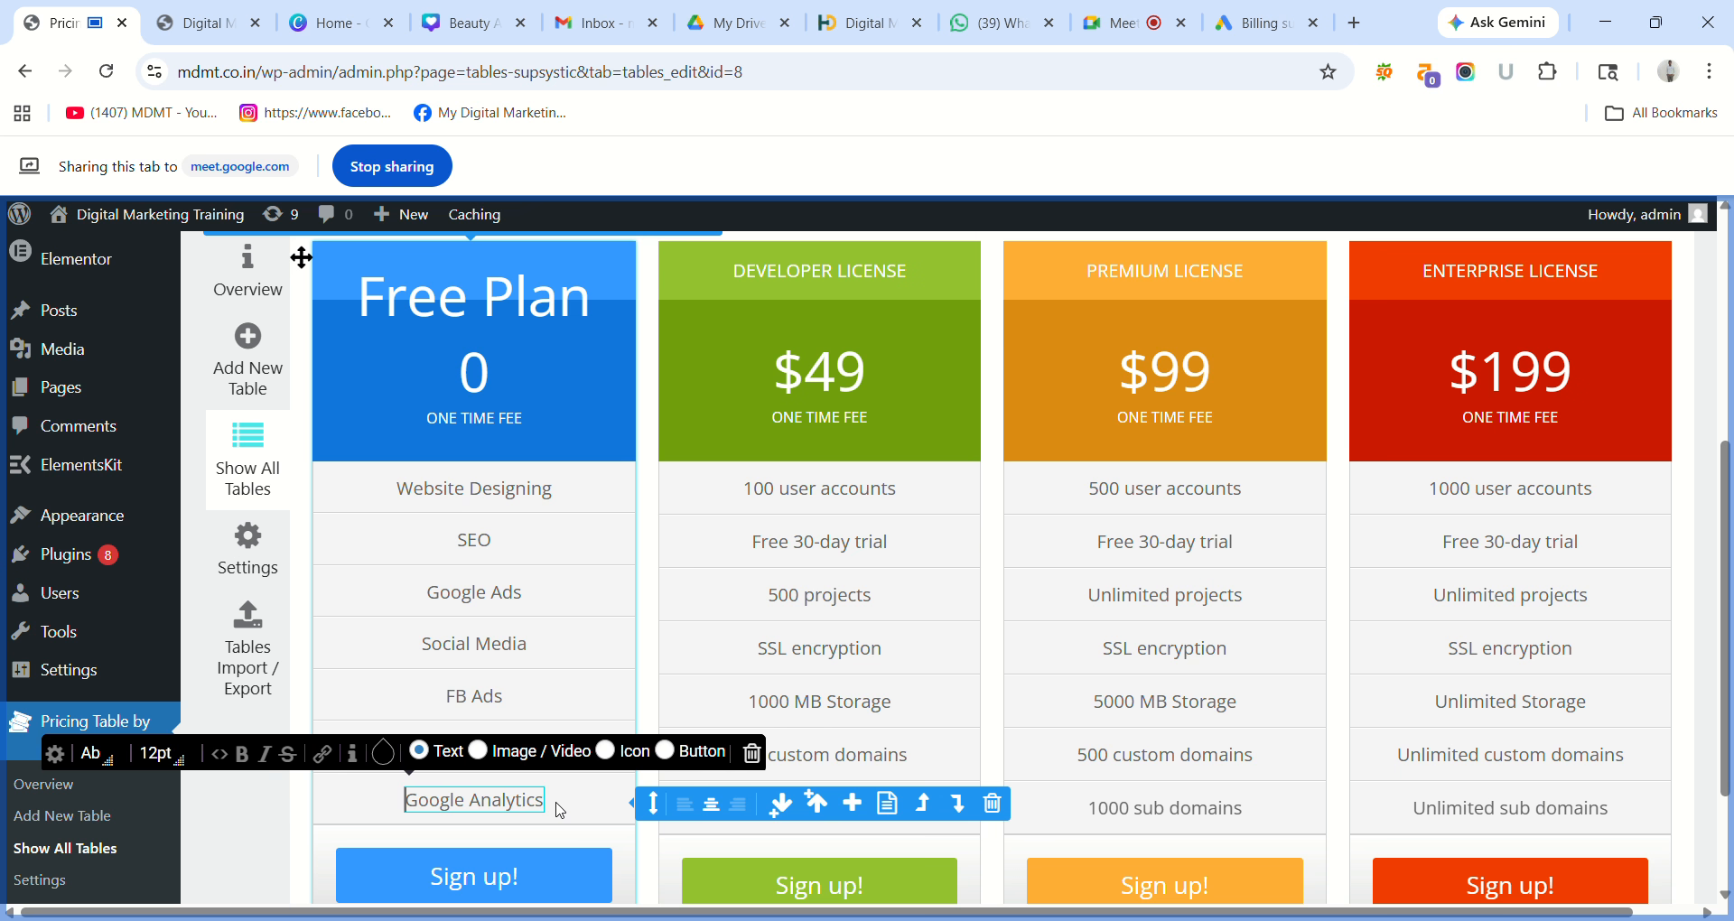
left_click(609, 812)
left_click(593, 802)
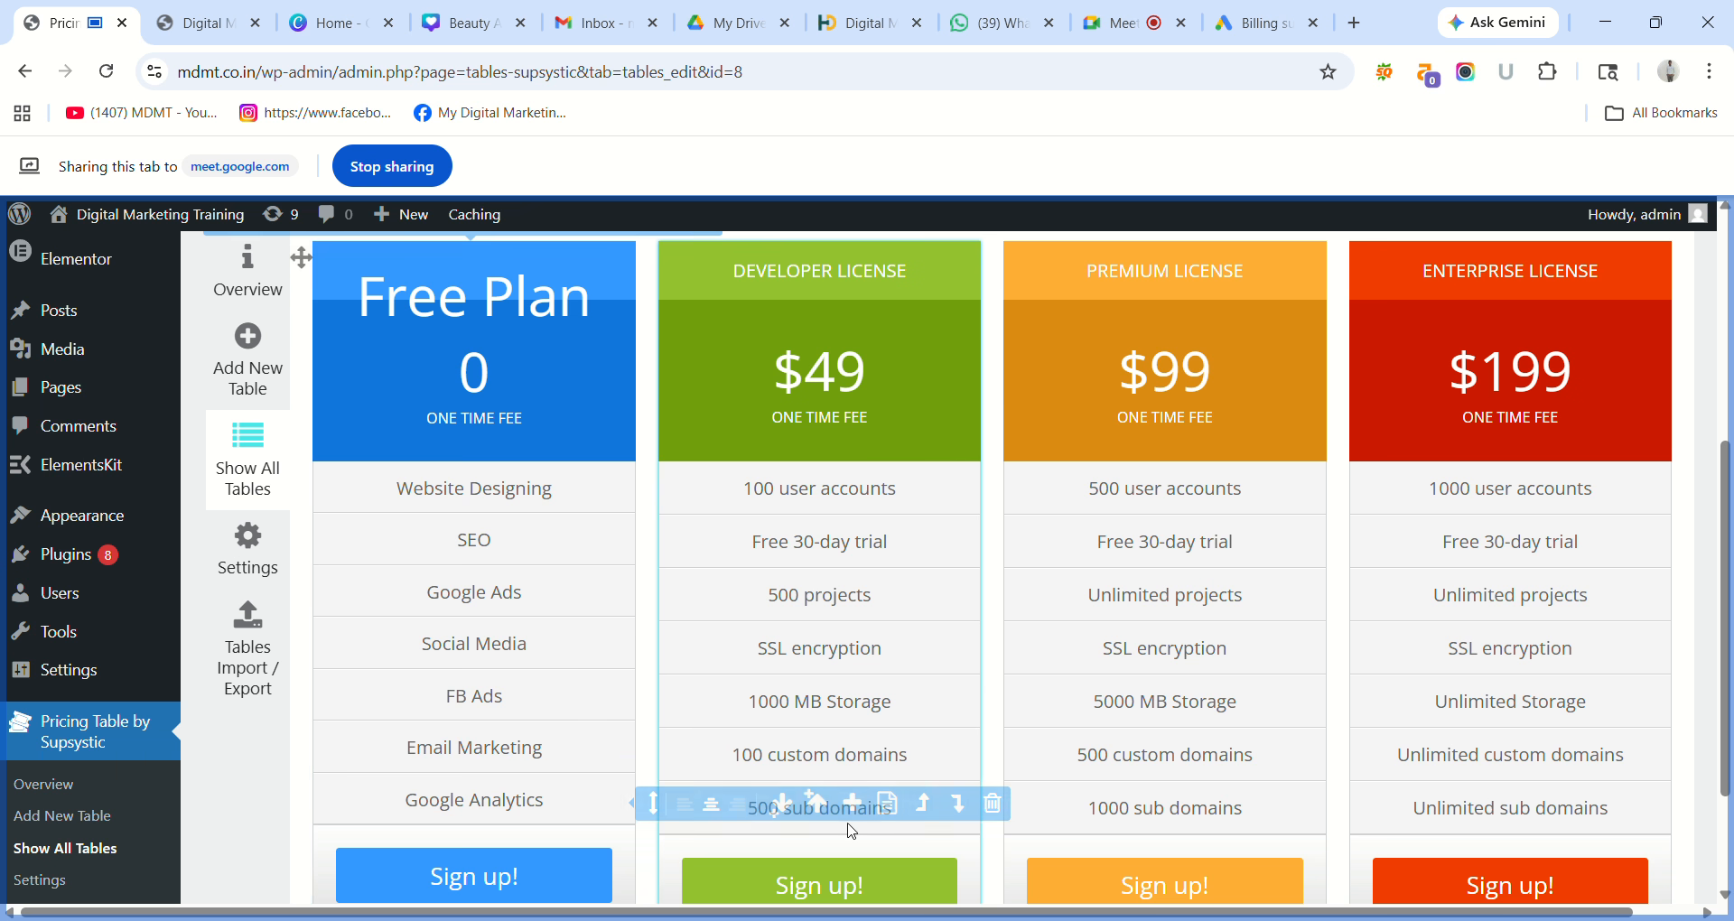
left_click(539, 807)
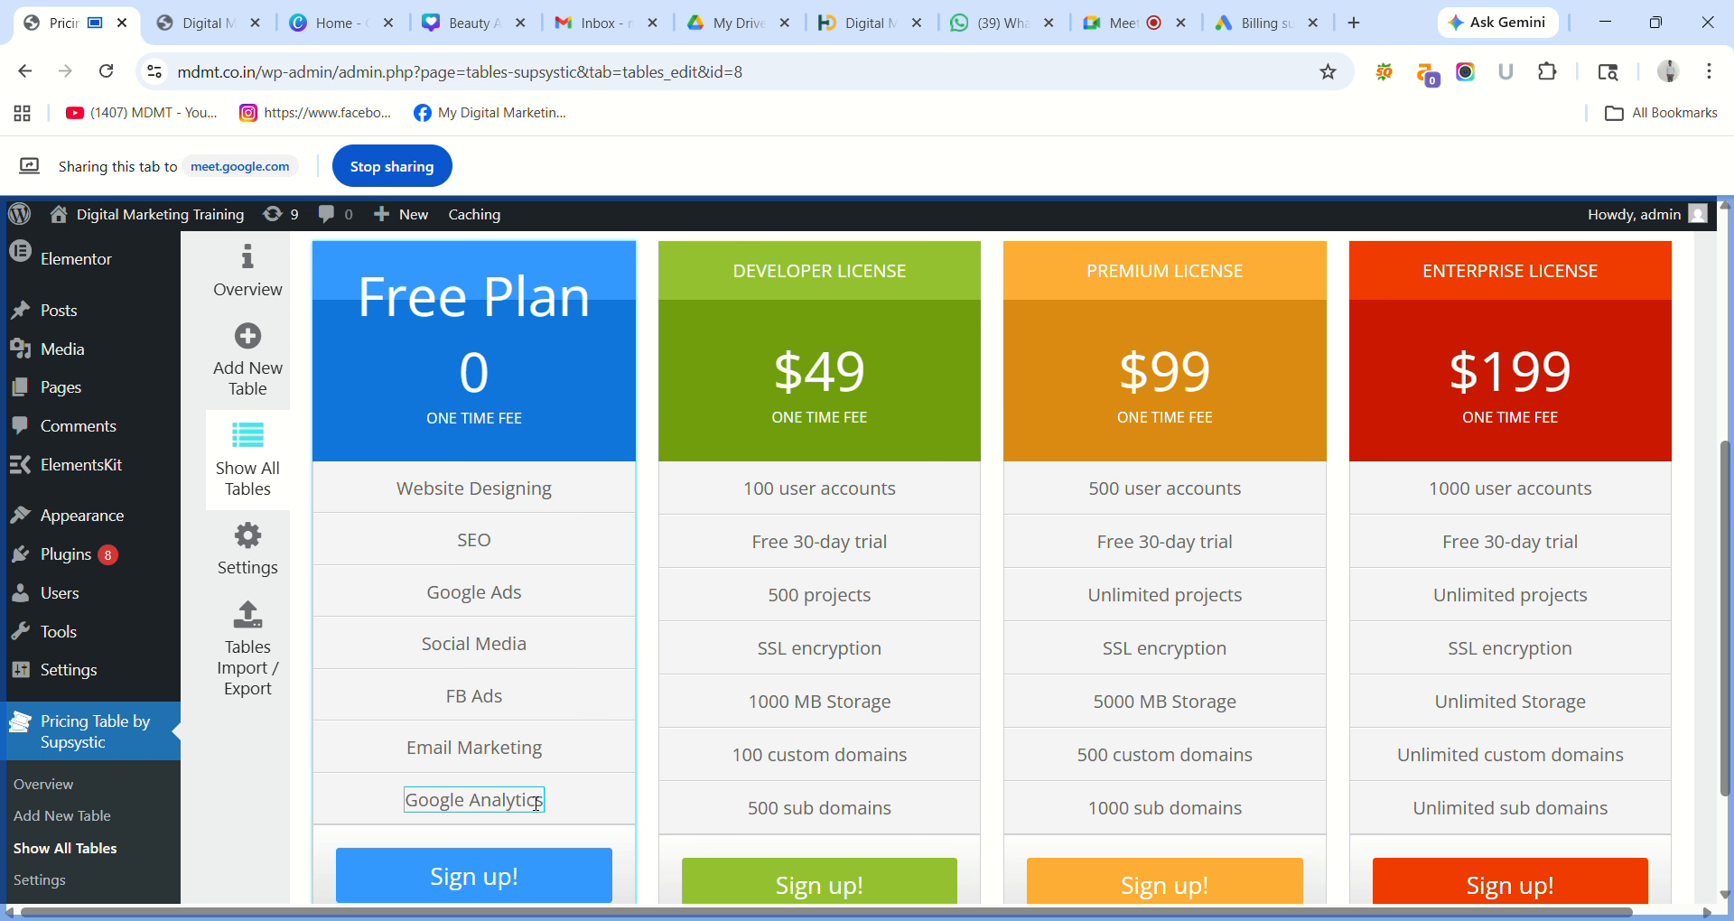
Insert a line break before the Free Plan's 'Sign up!' label to make its button taller.
left_click(539, 807)
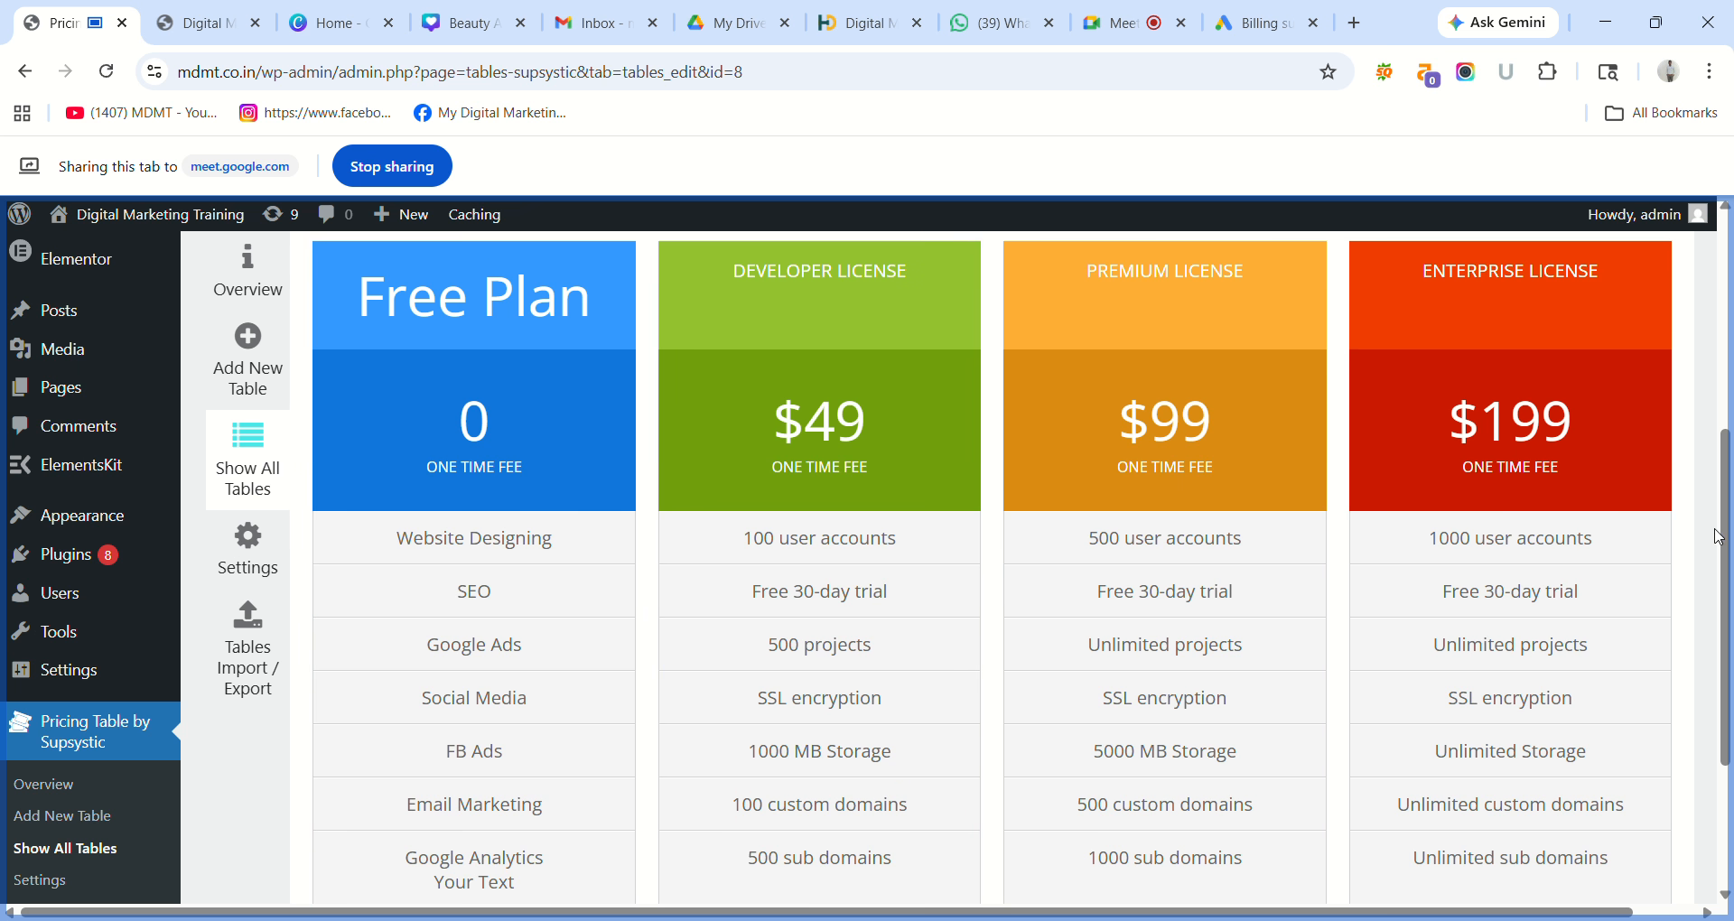
left_click_drag(1729, 537, 1729, 614)
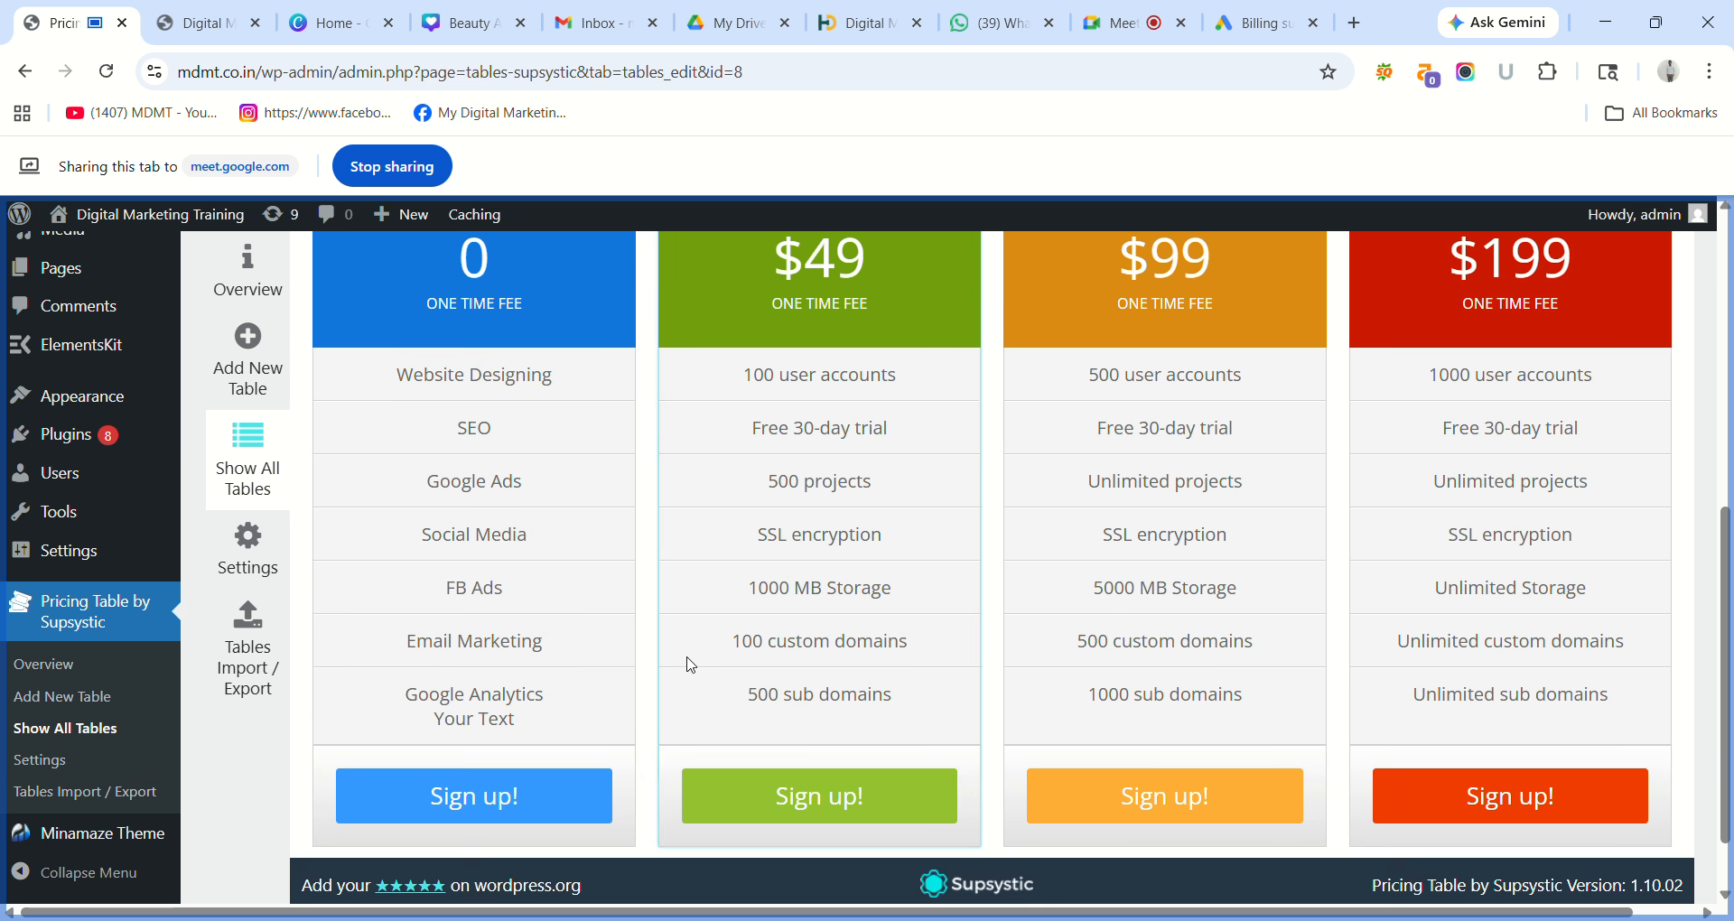
left_click(508, 732)
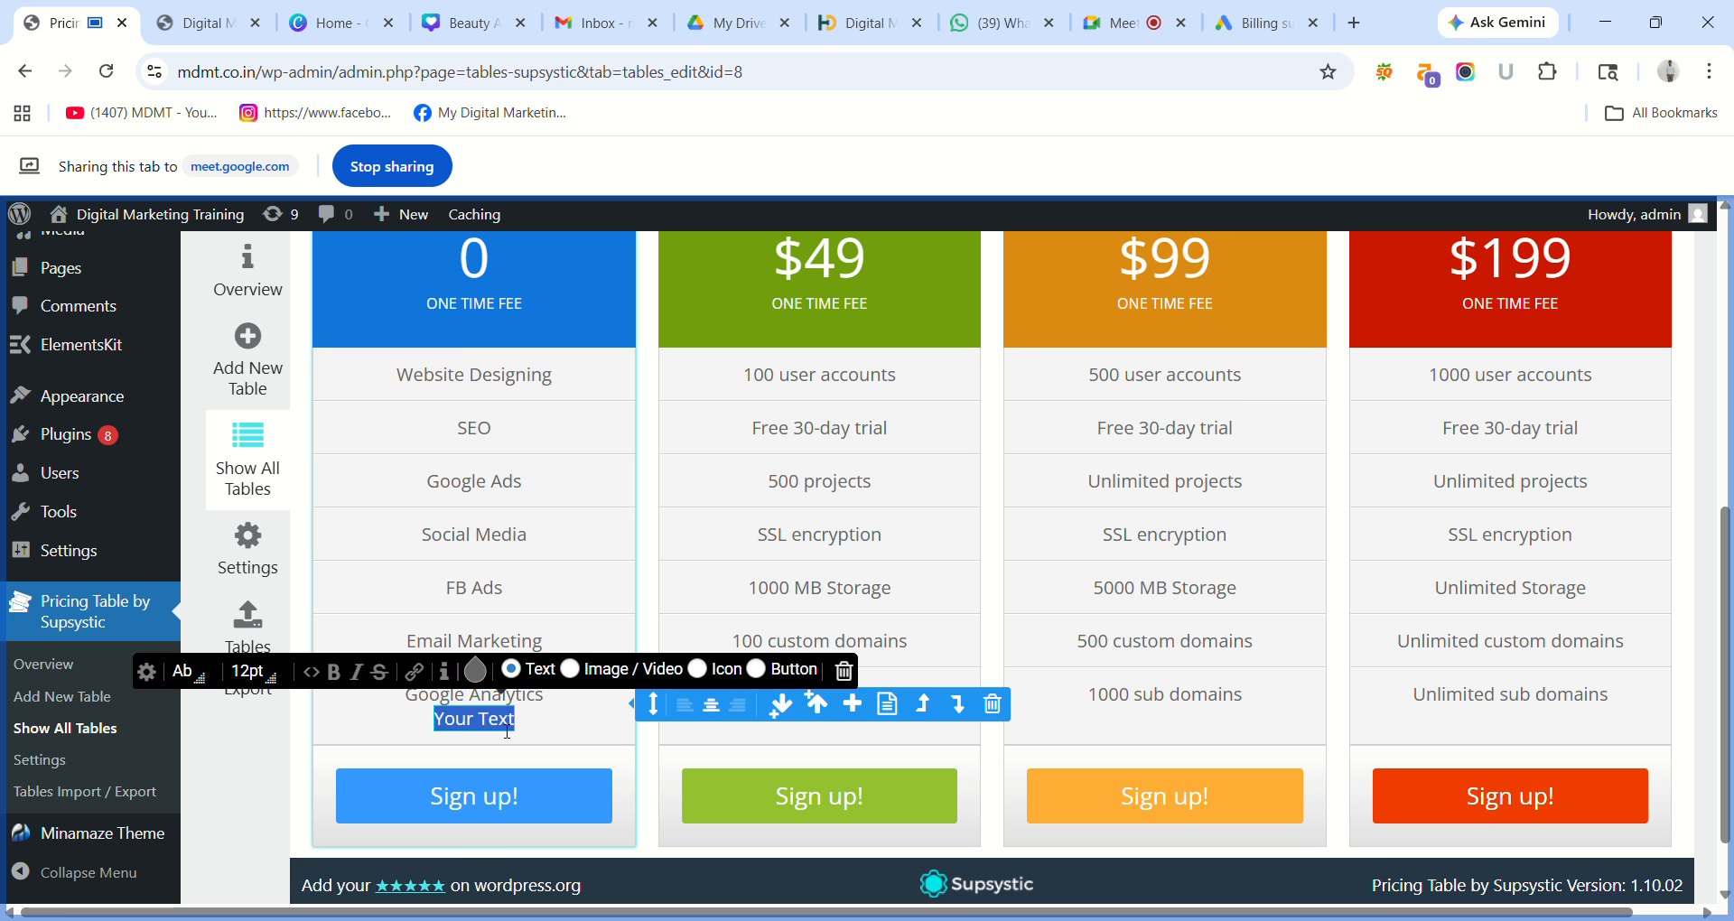
left_click(588, 760)
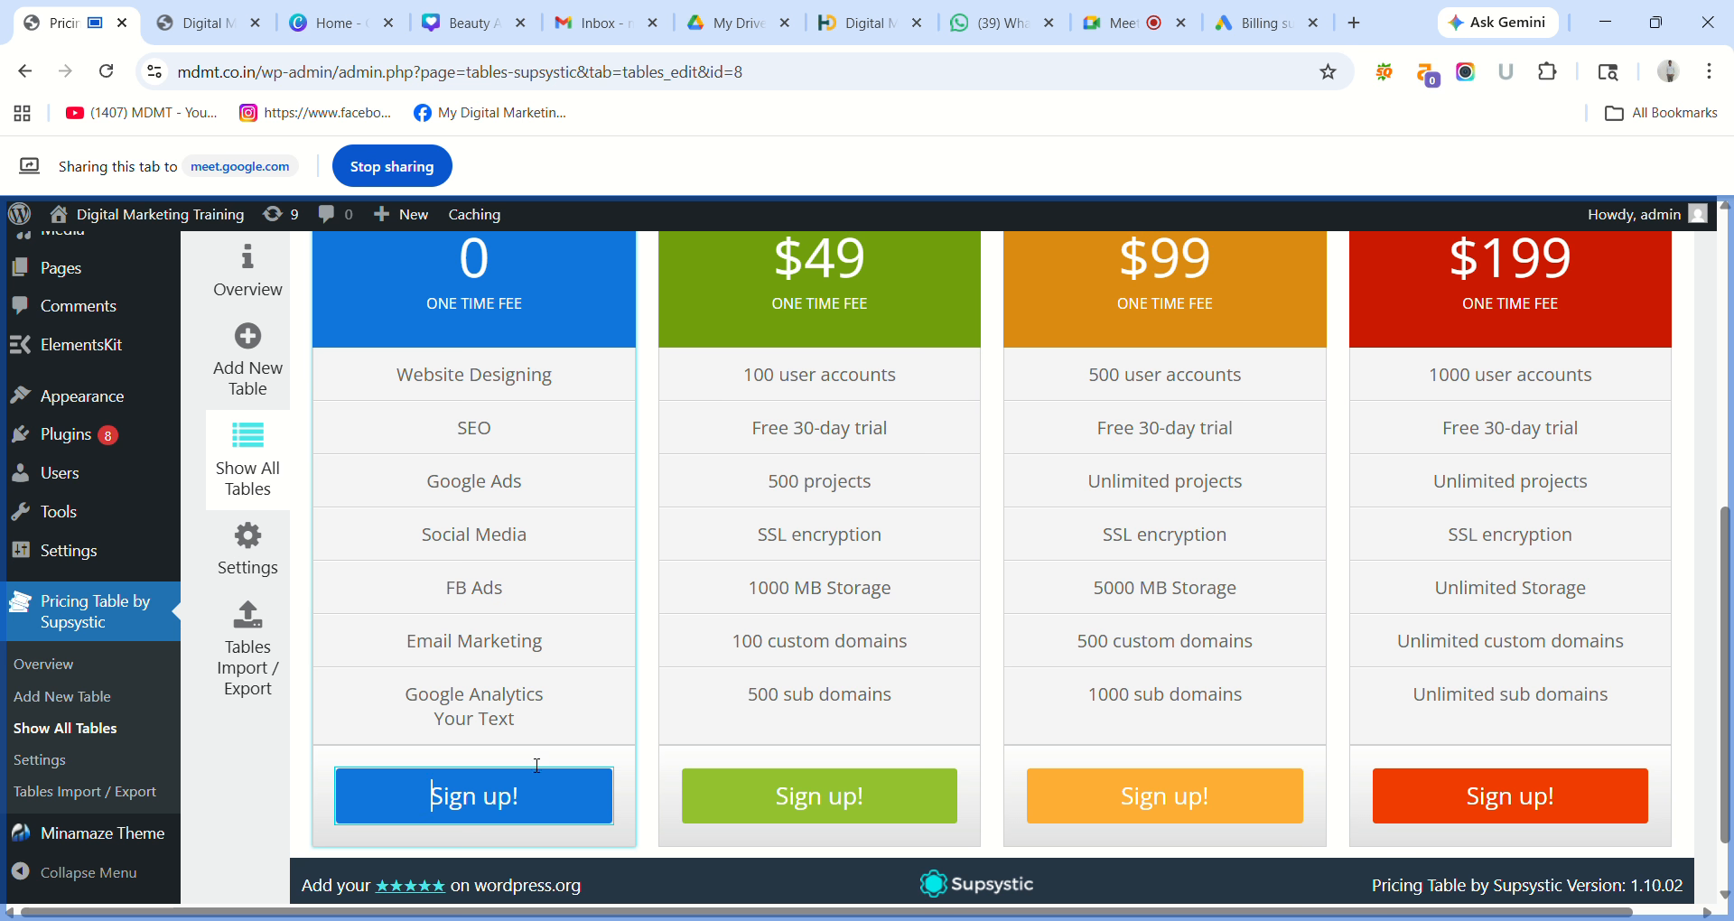
key("Return")
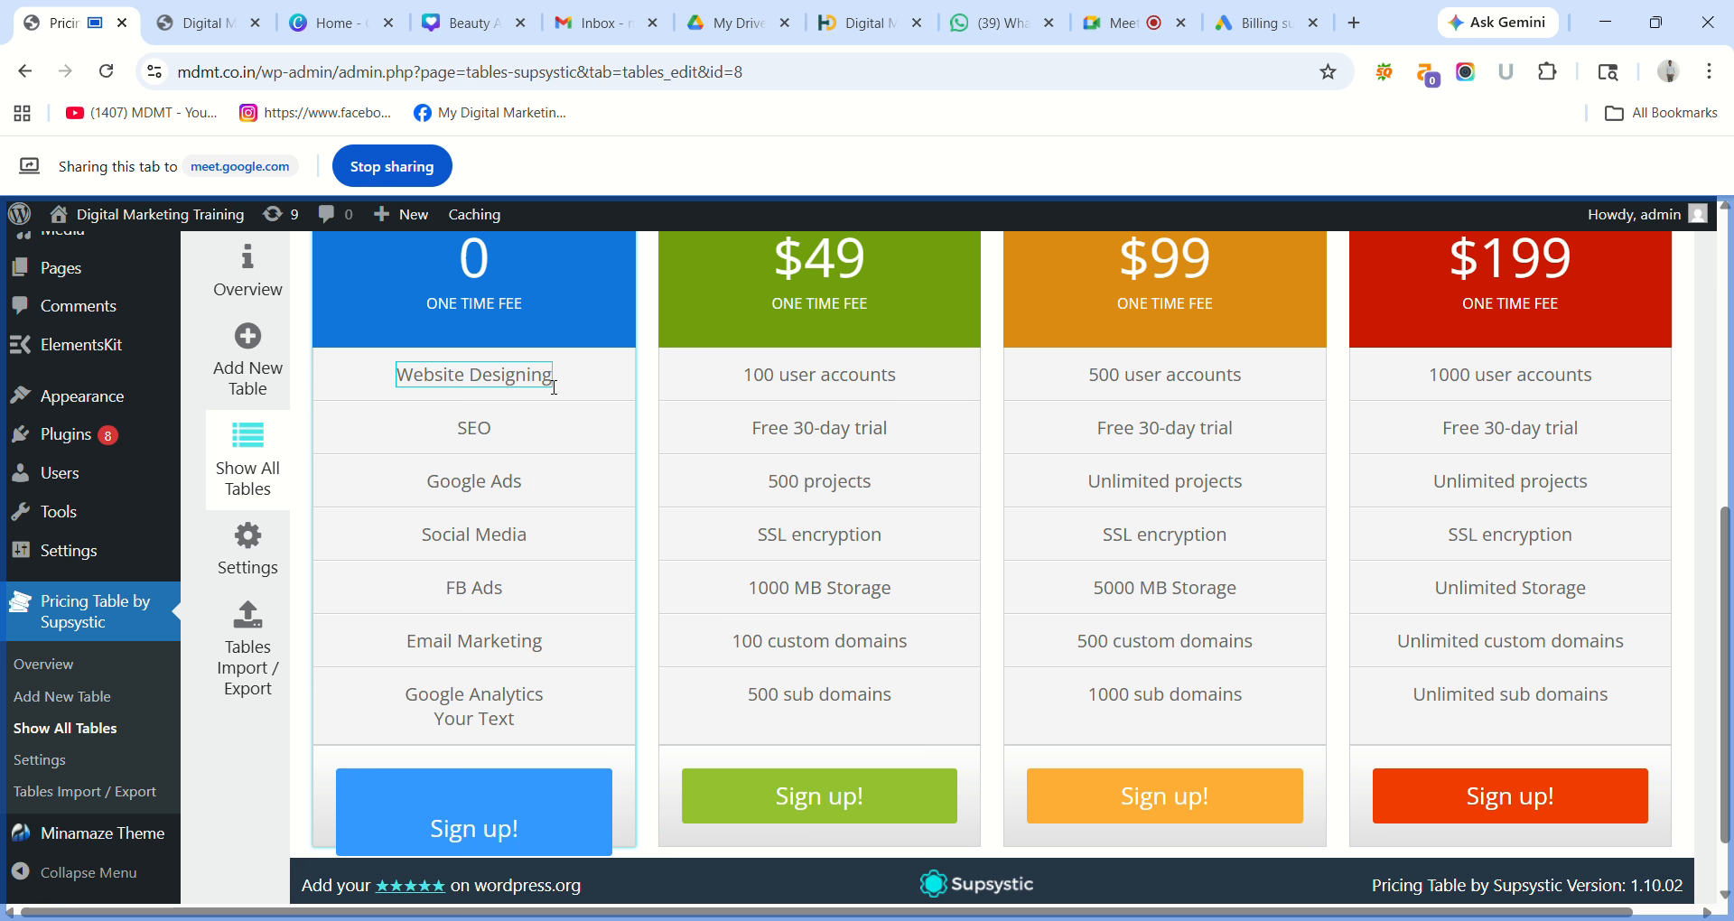
Change the $49 column's '100 user accounts' feature to 'Website Designing'.
left_click(899, 384)
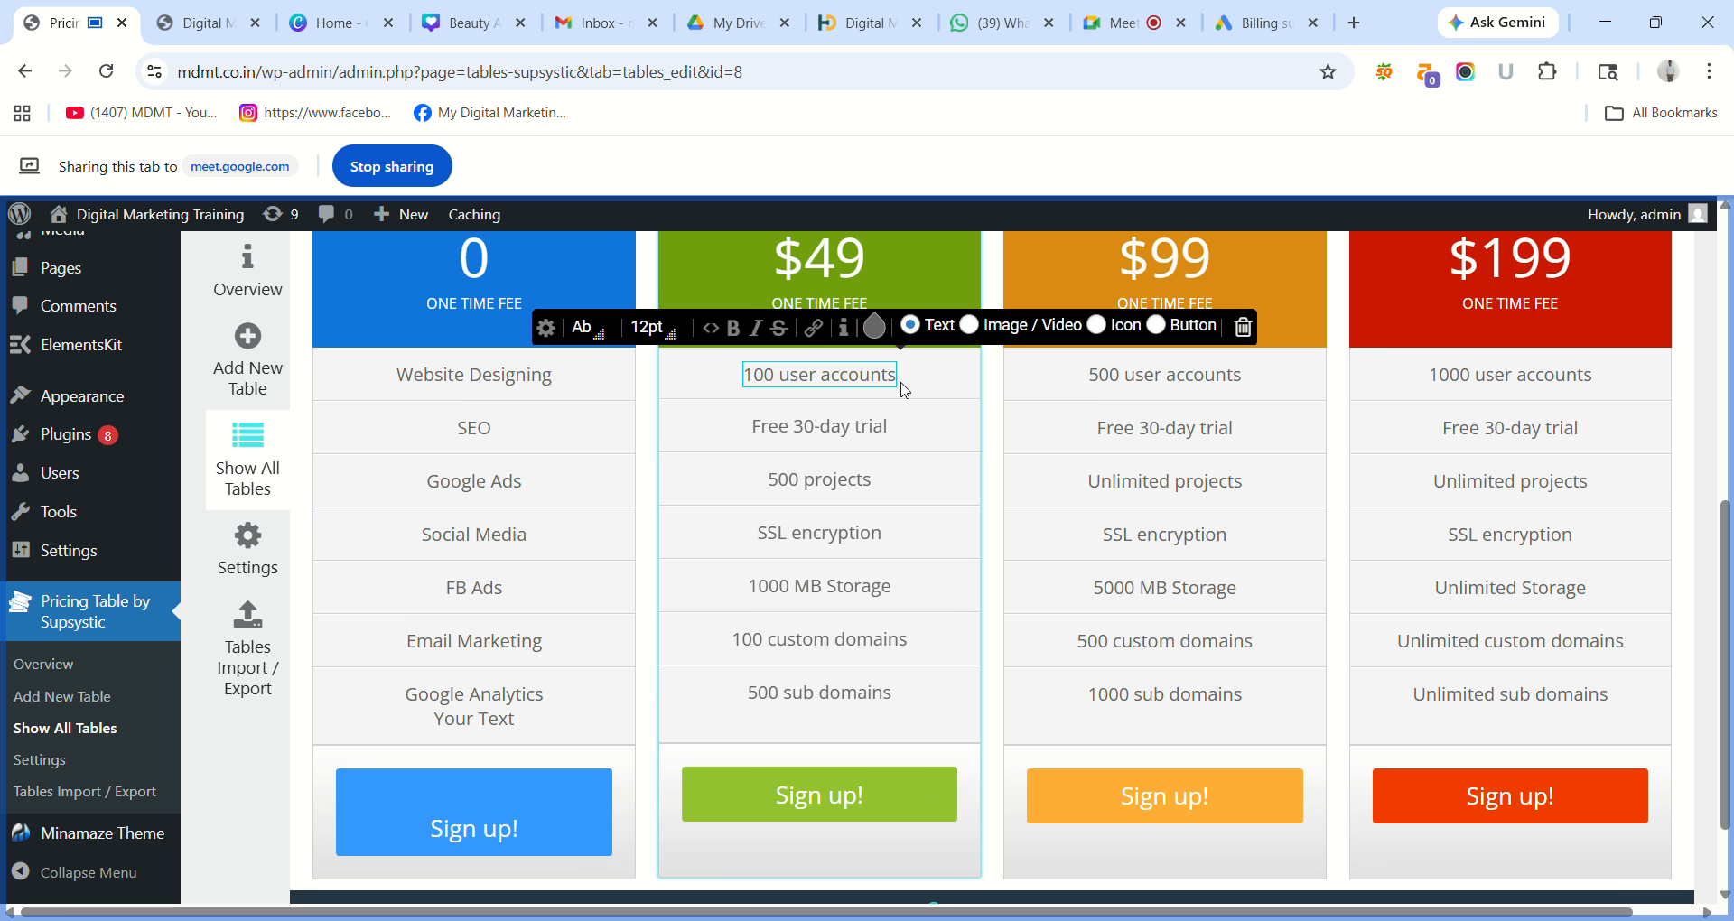
key("BackSpace")
key("BackSpace")
key("BackSpace")
key("BackSpace")
key("BackSpace")
key("BackSpace")
key("BackSpace")
key("BackSpace")
key("BackSpace")
key("BackSpace")
key("BackSpace")
key("BackSpace")
key("BackSpace")
key("BackSpace")
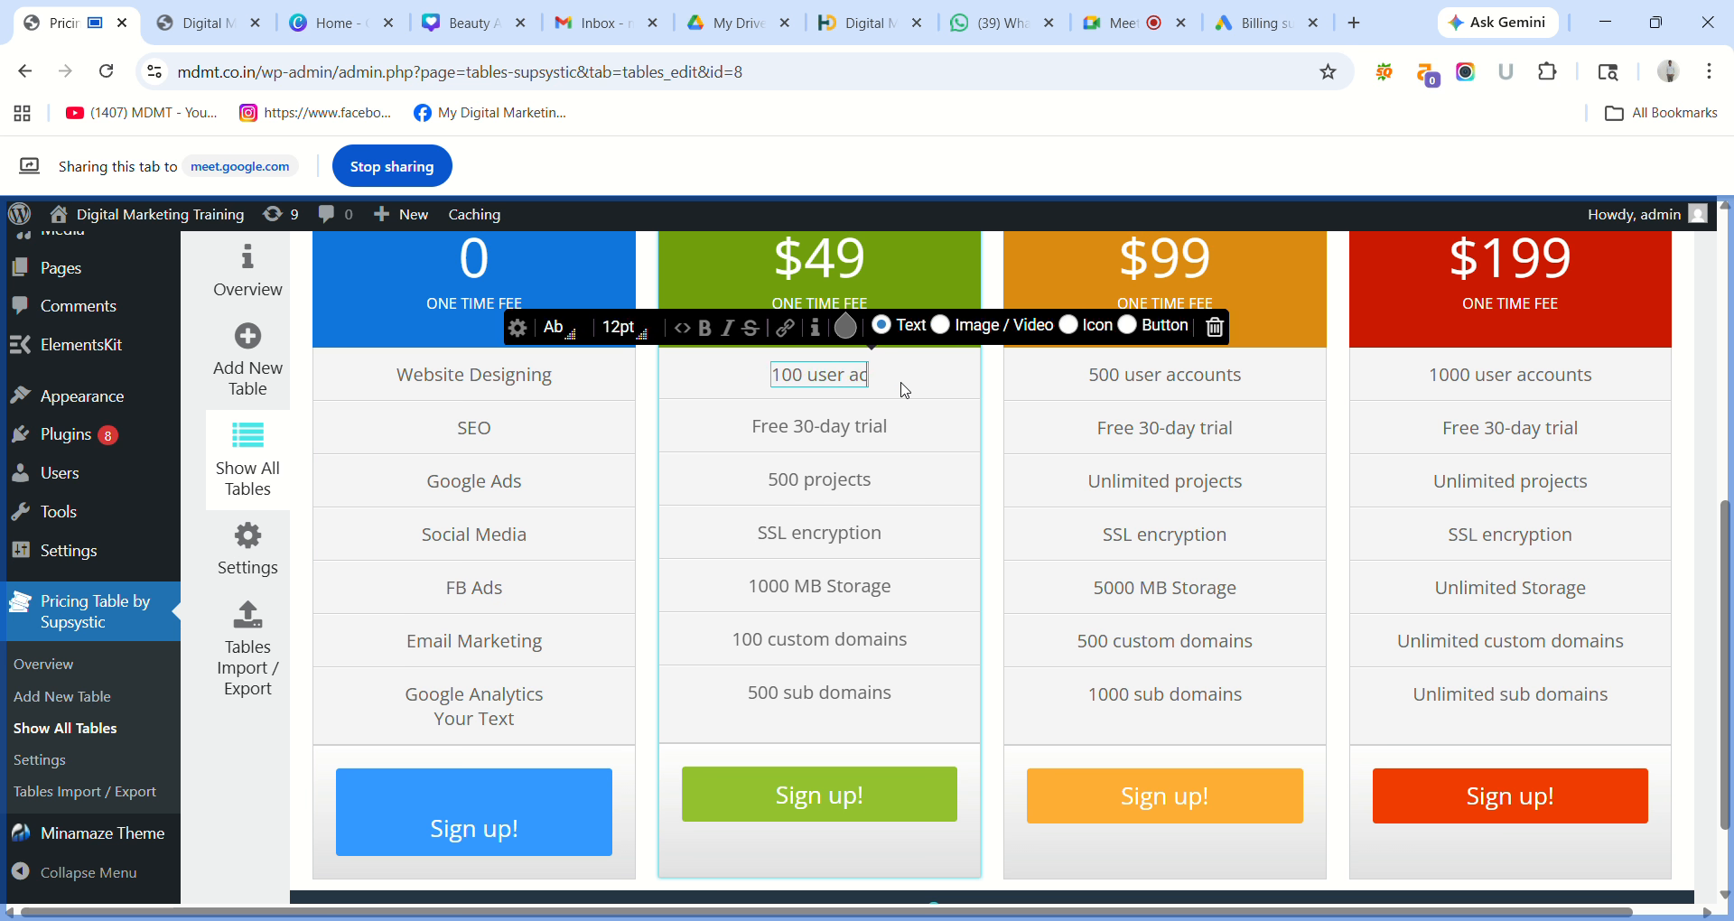
key("BackSpace")
key("BackSpace")
key("BackSpace")
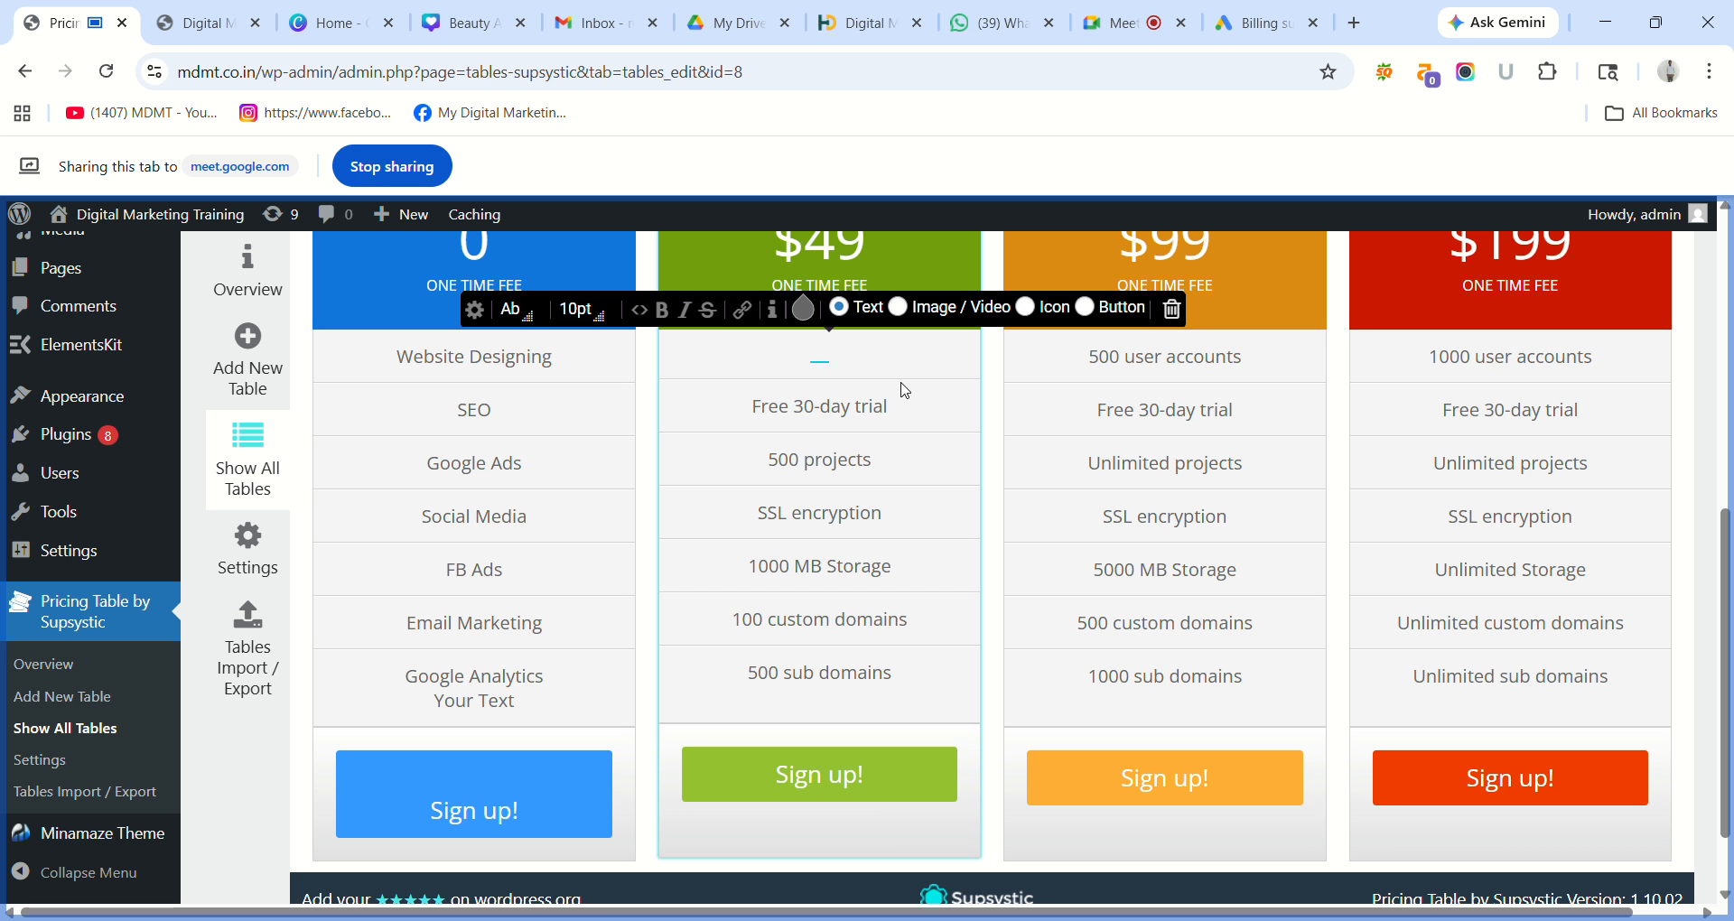
key("ctrl+z")
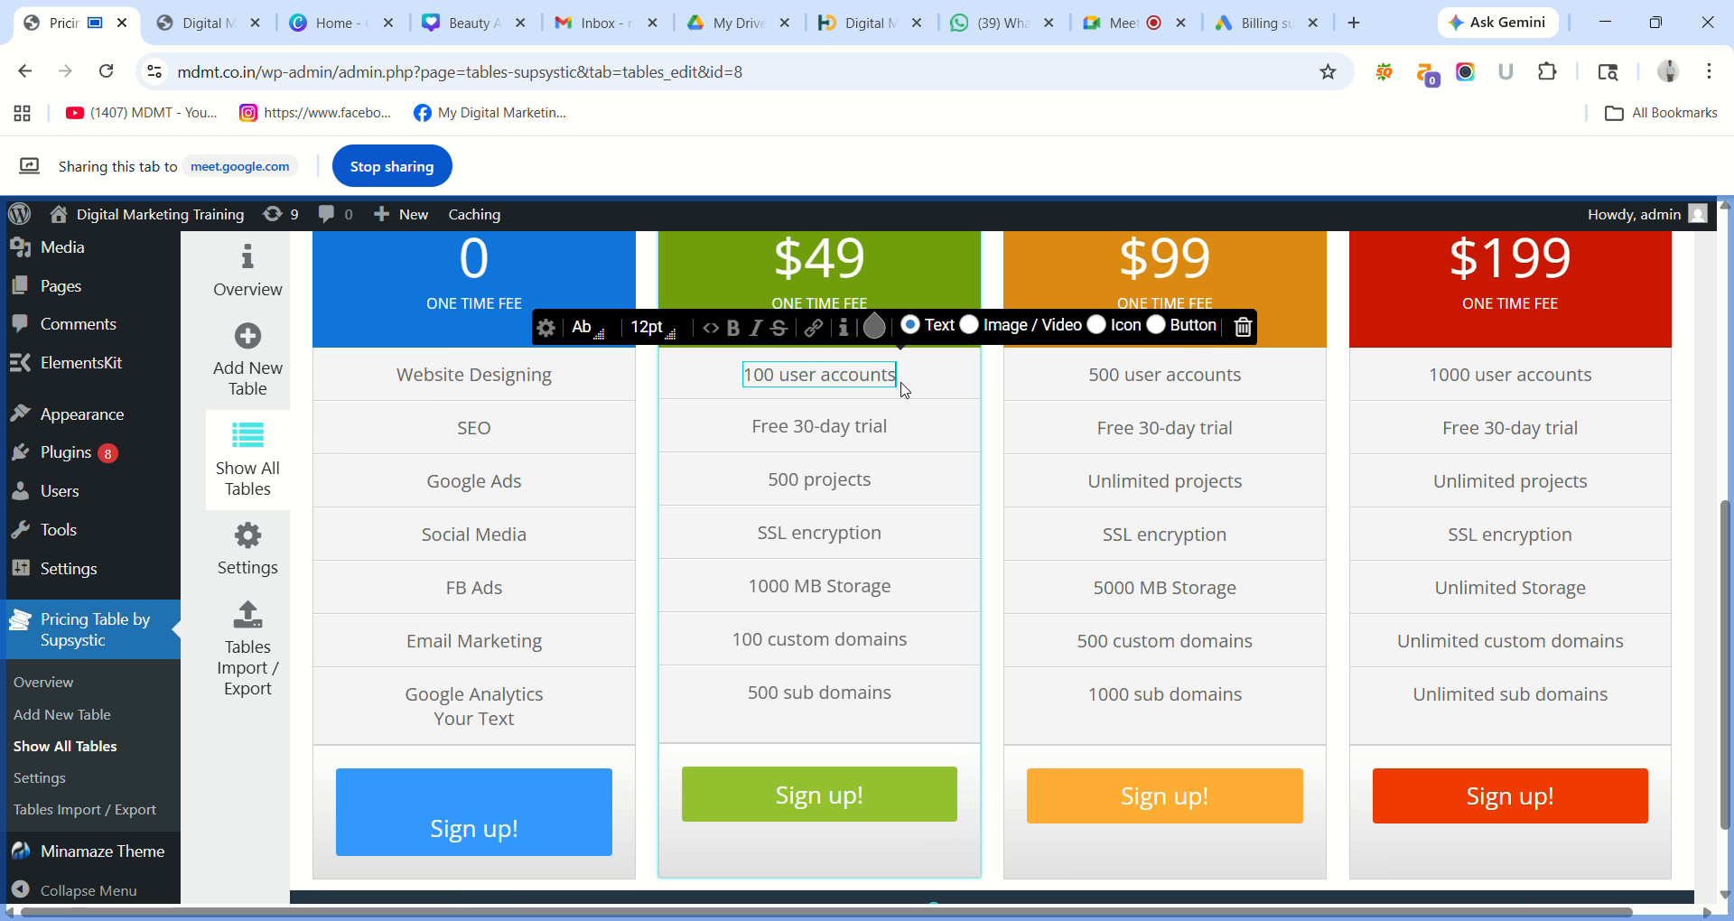
key("BackSpace")
key("BackSpace")
key("BackSpace")
key("BackSpace")
key("BackSpace")
key("BackSpace")
key("BackSpace")
key("BackSpace")
key("BackSpace")
key("BackSpace")
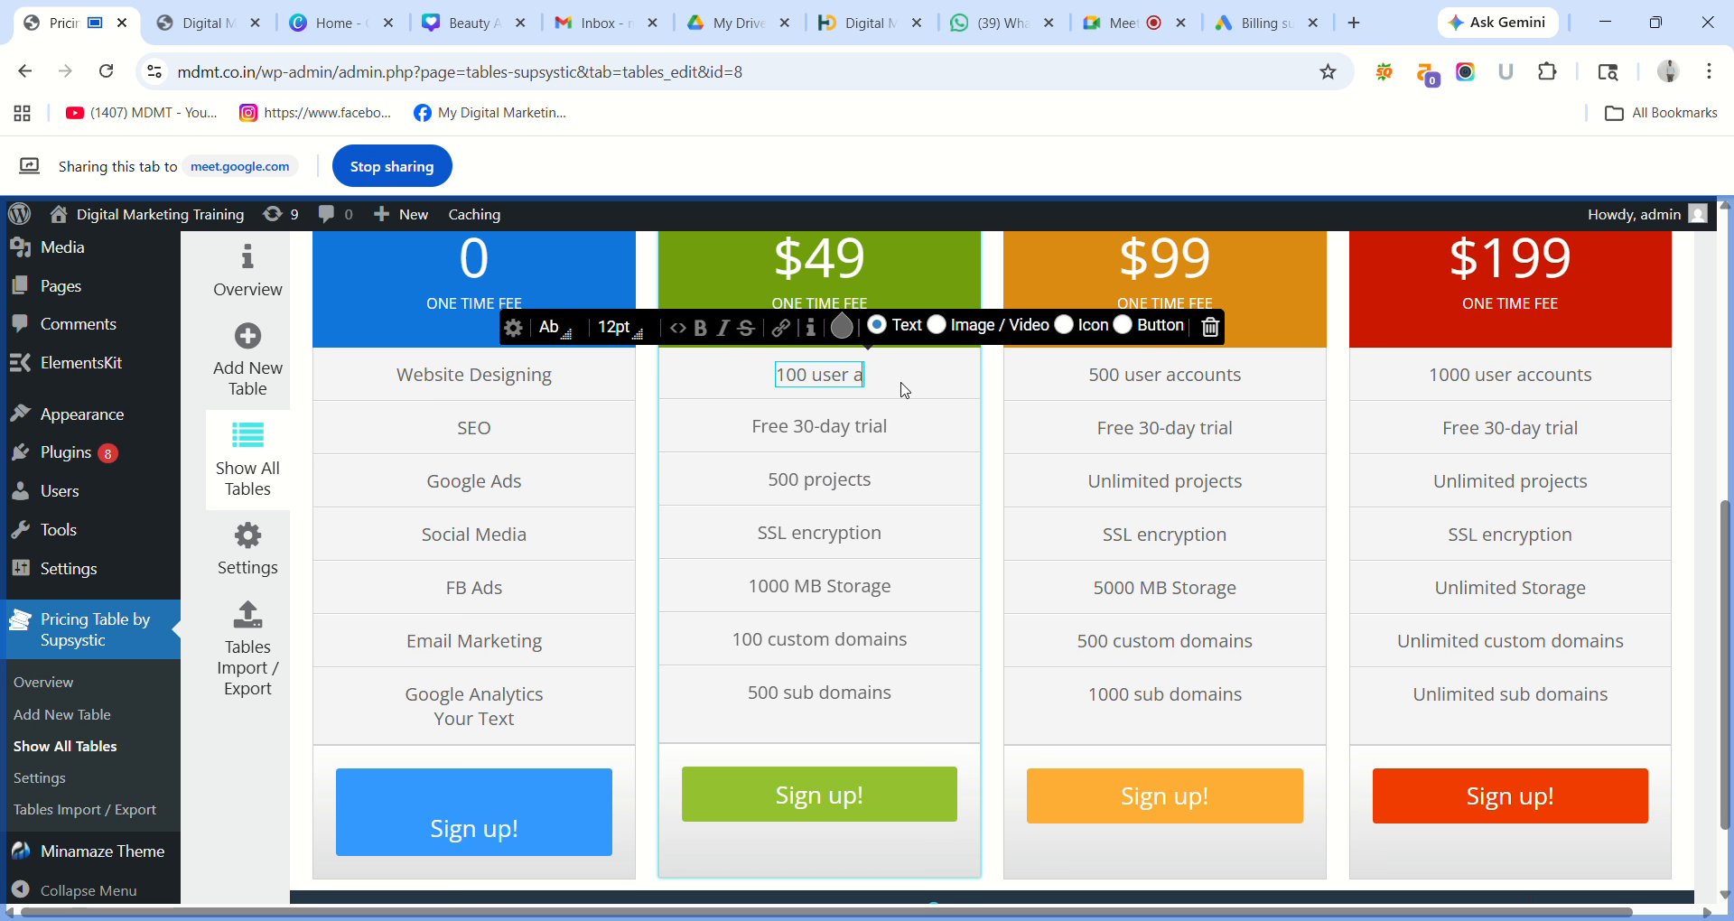
key("BackSpace")
key("BackSpace")
key("BackSpace")
key("BackSpace")
key("BackSpace")
key("BackSpace")
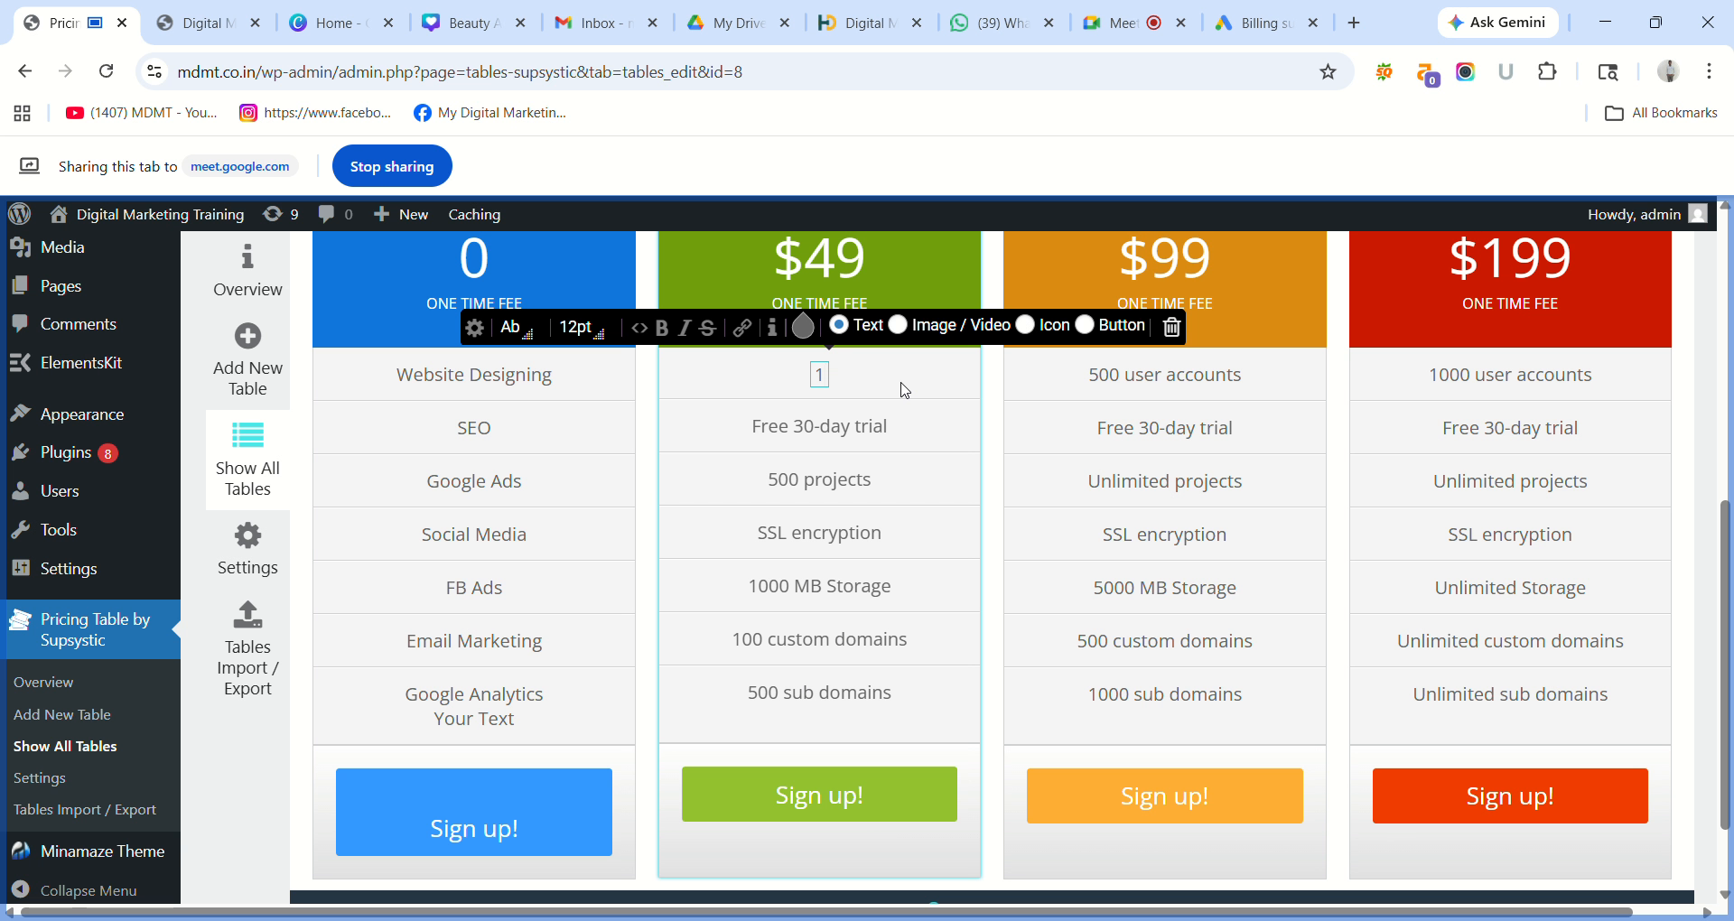
type("We")
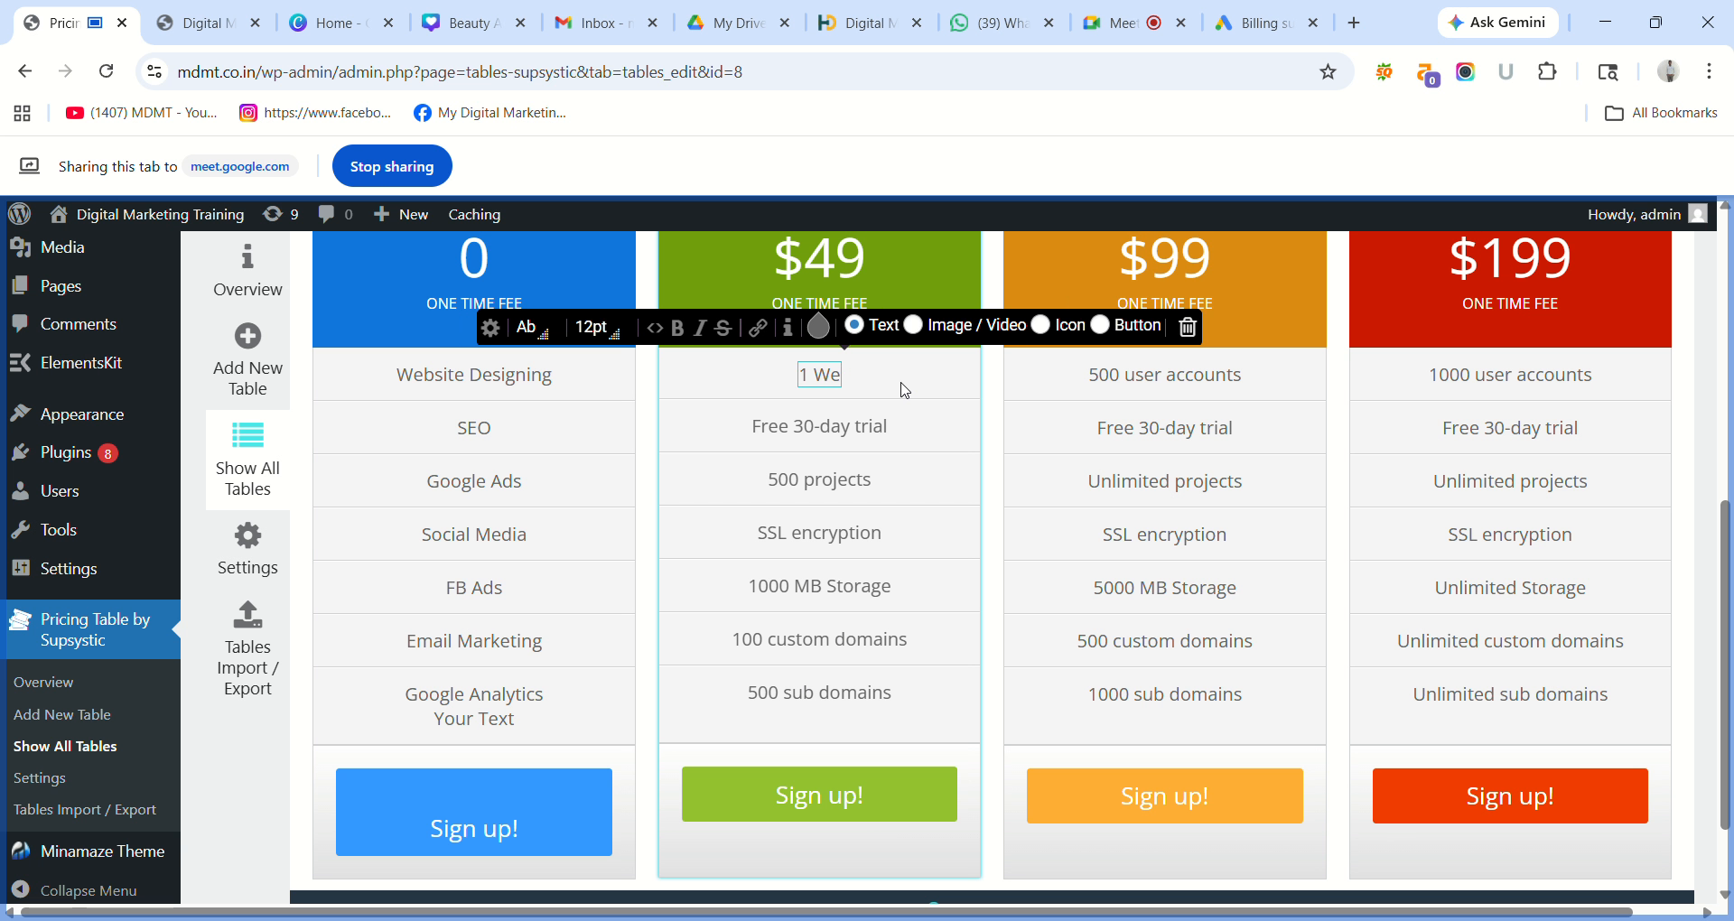
type("bs")
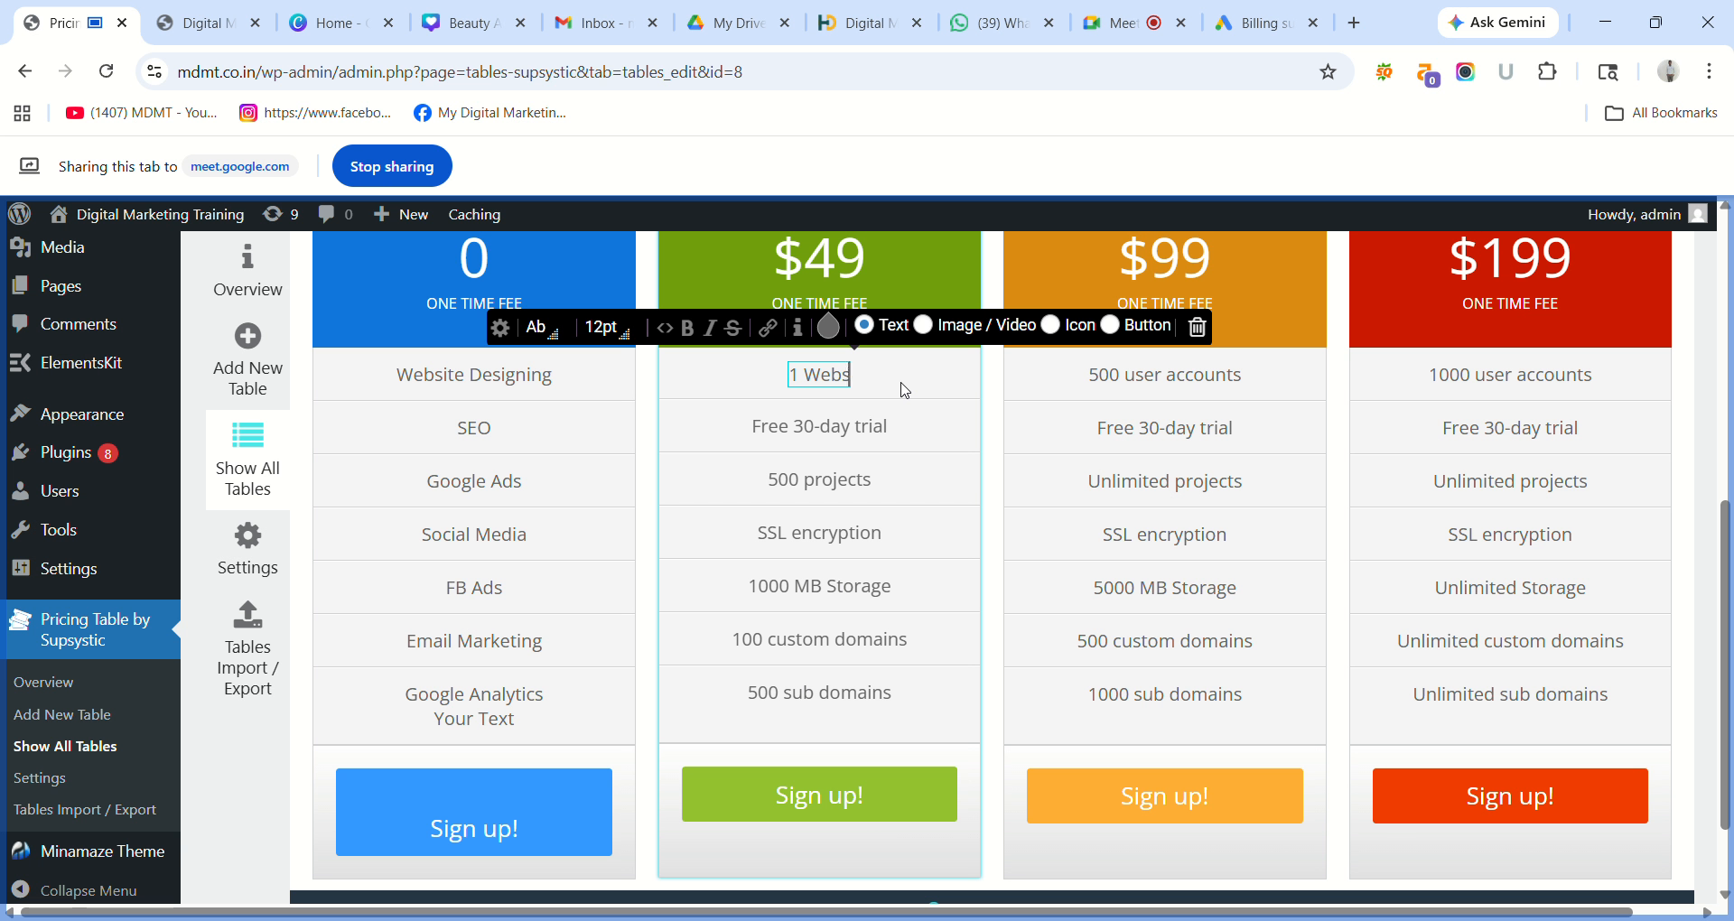
type("ite")
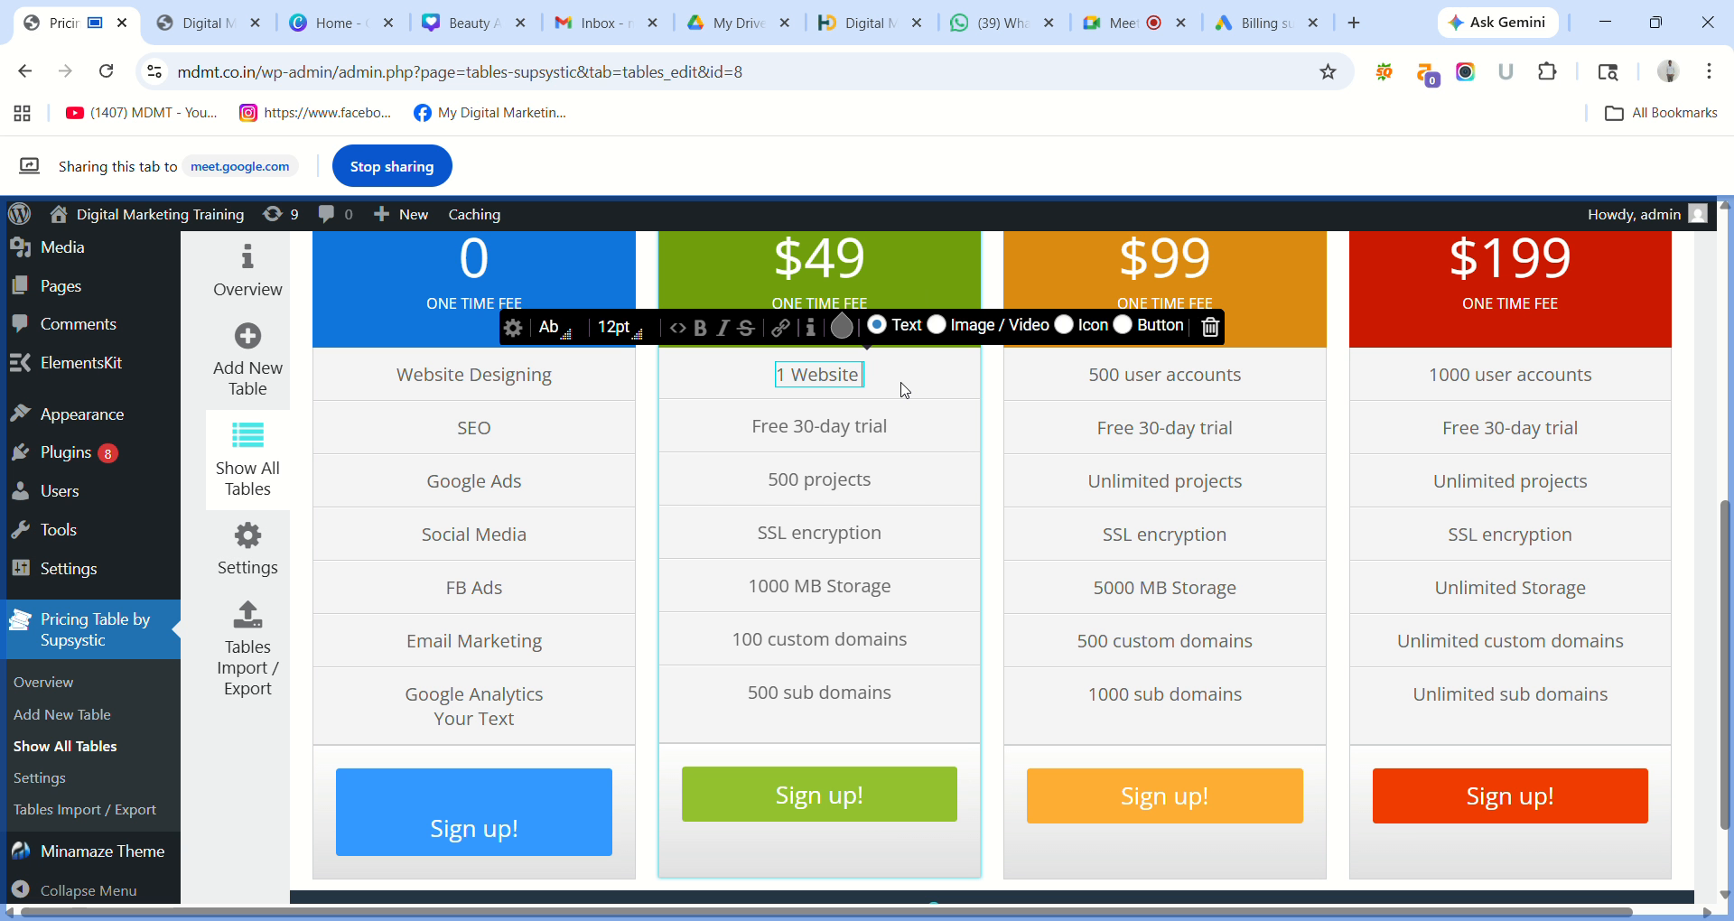
type(" Des")
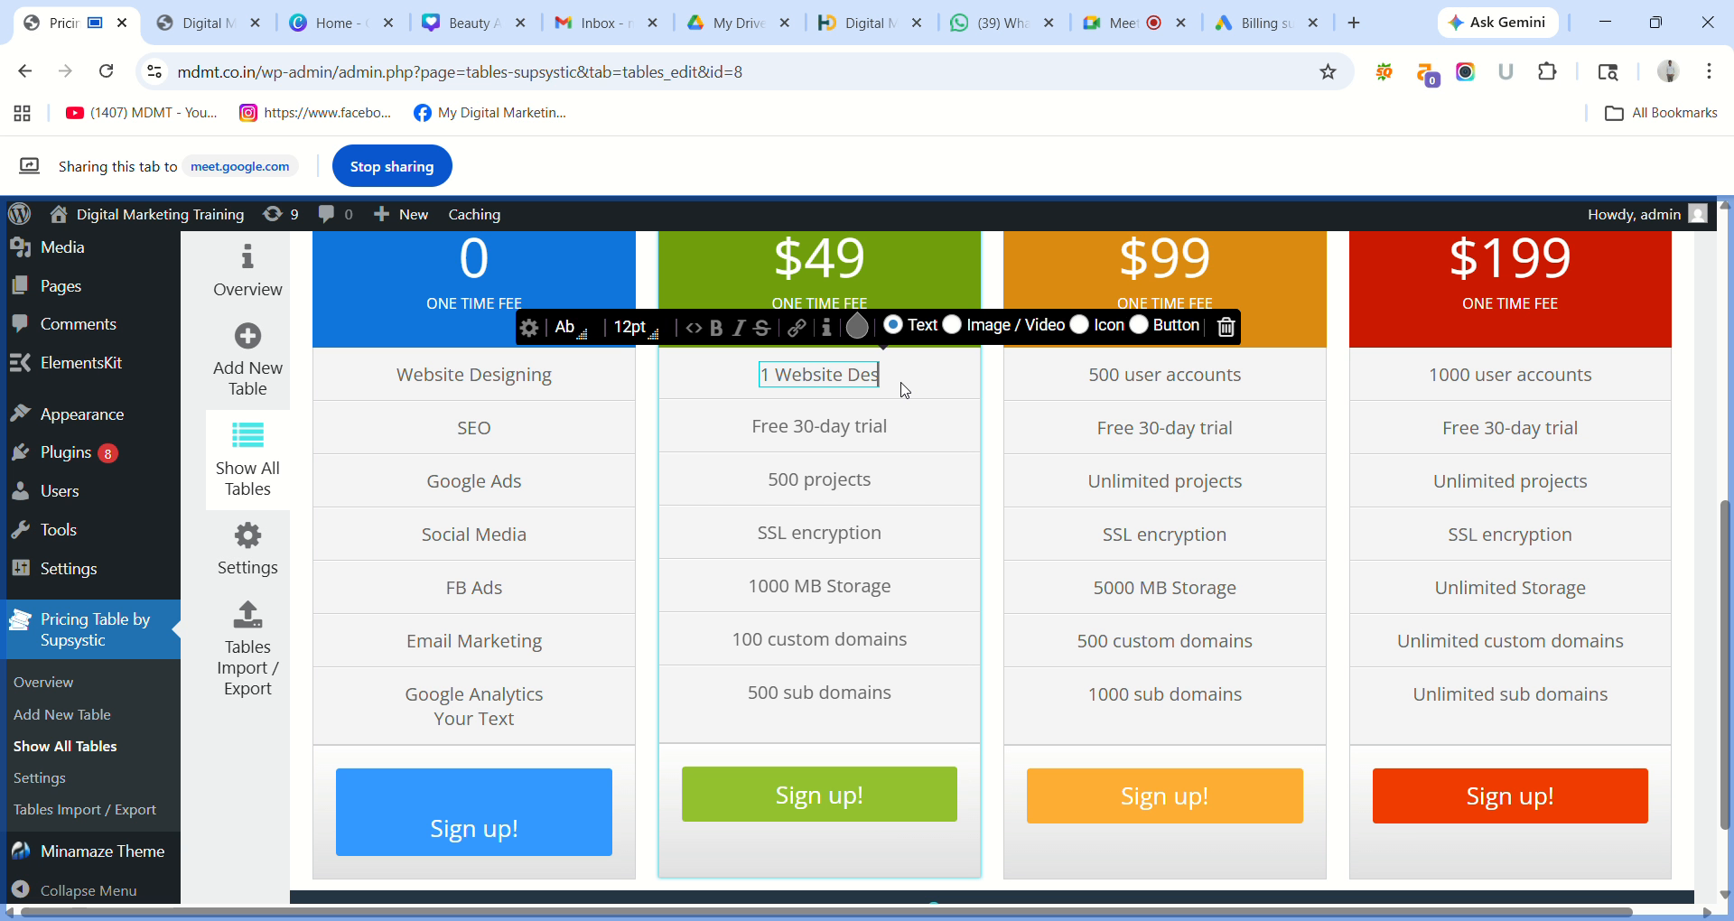
type("igning")
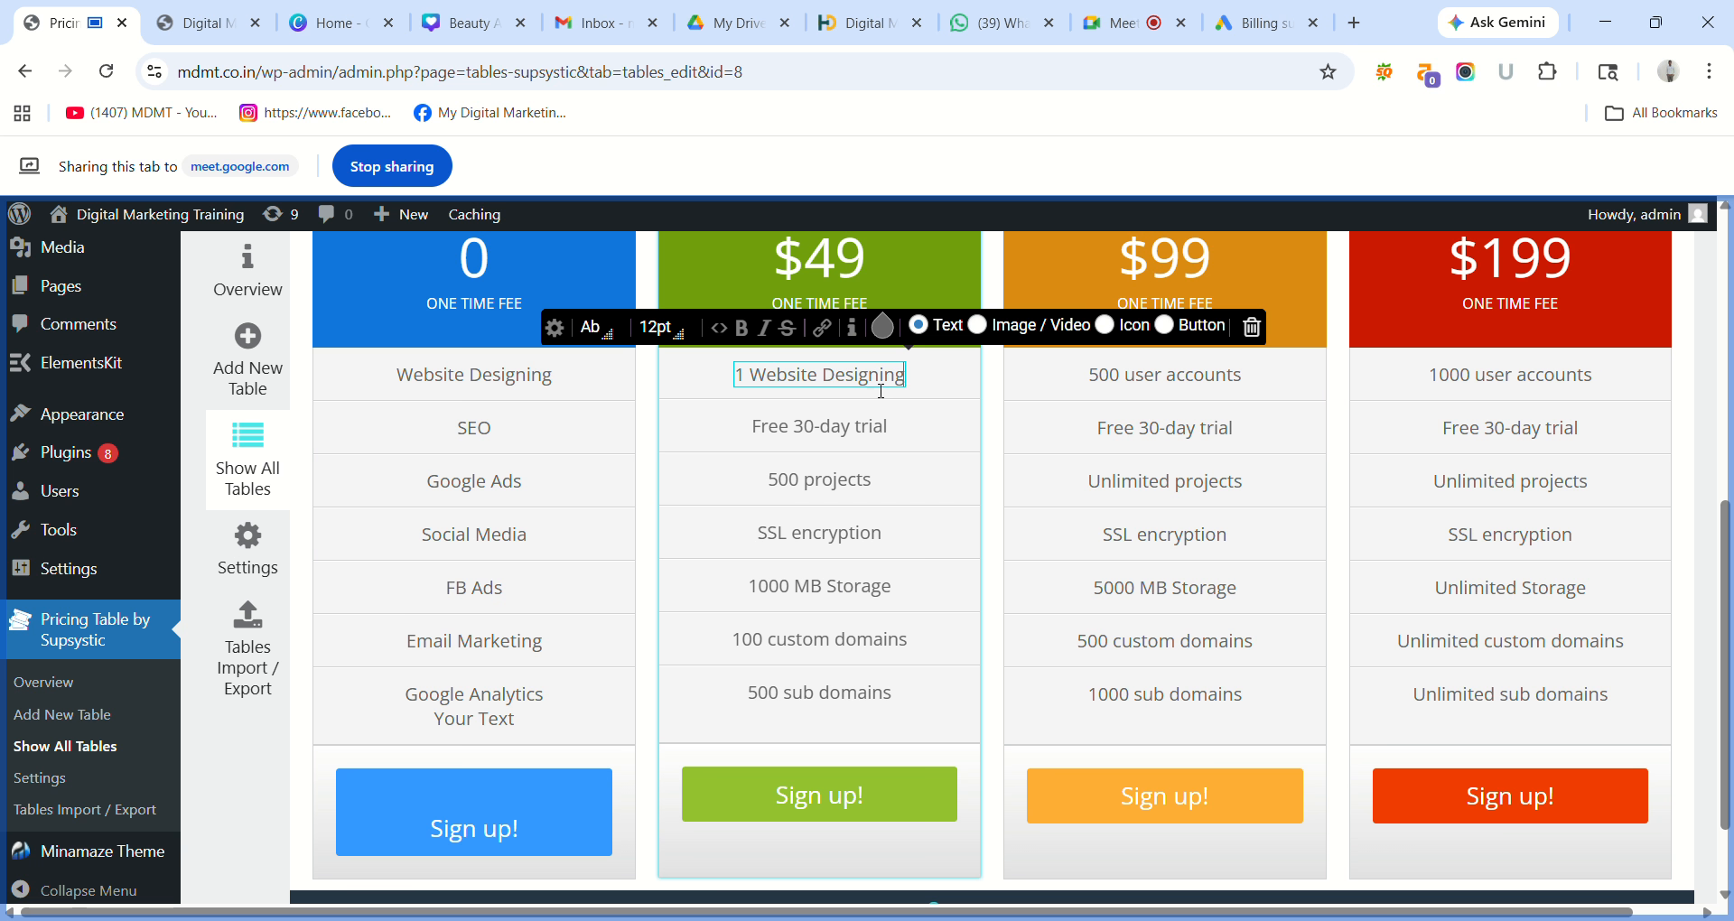
key("BackSpace")
key("BackSpace")
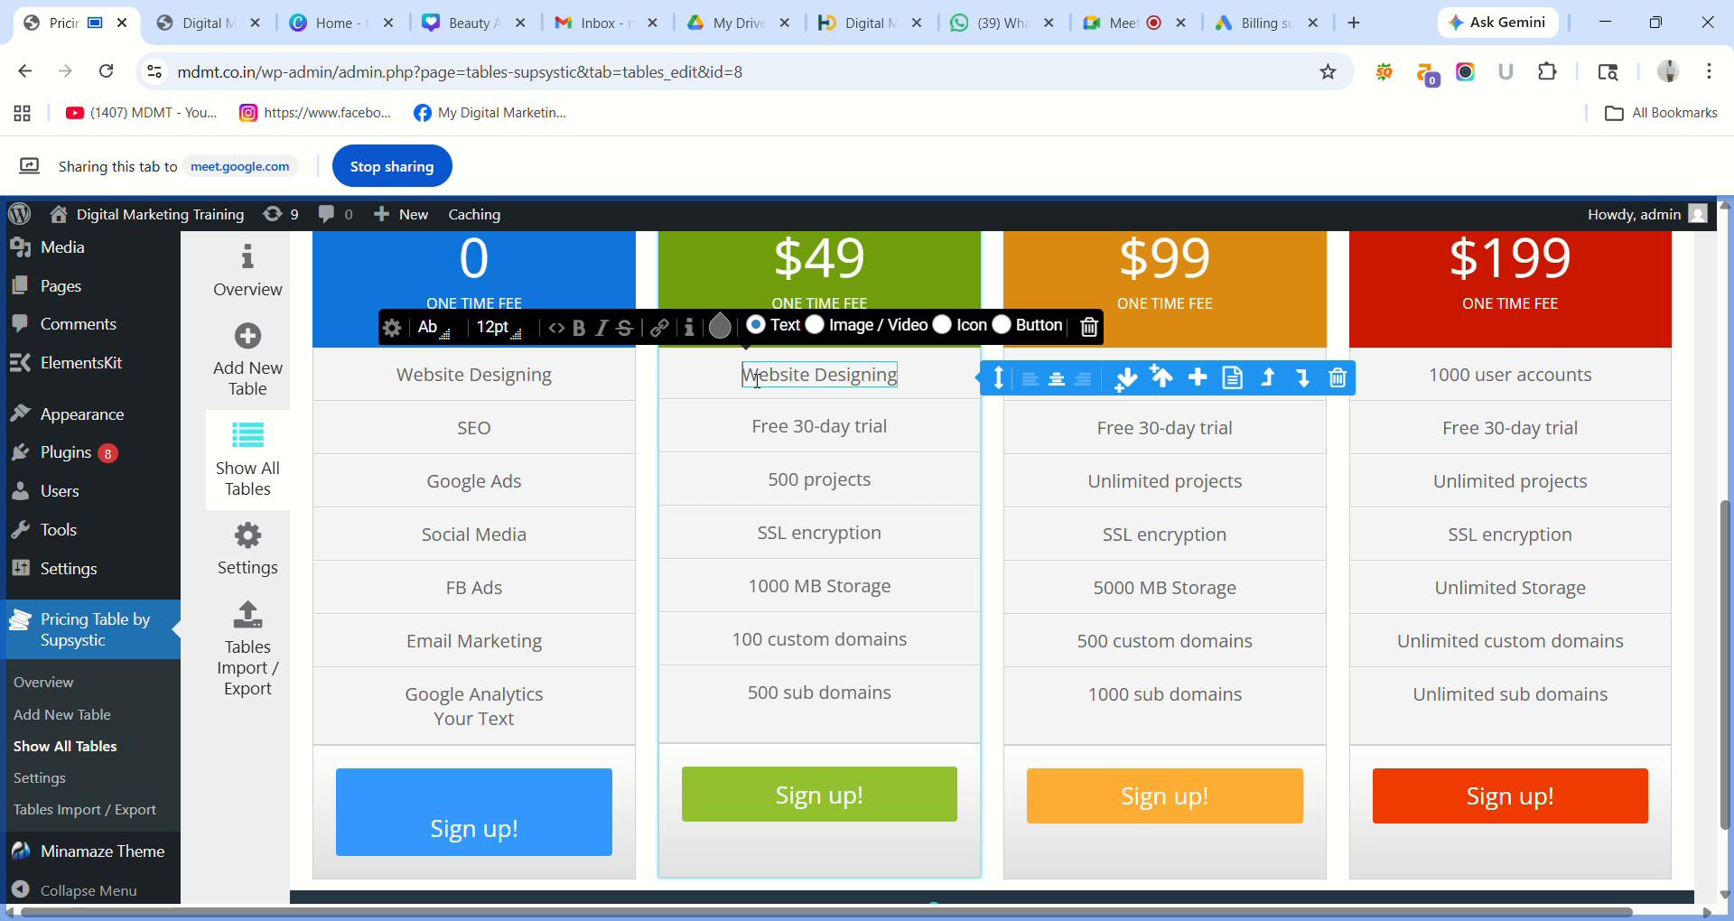
Delete the 'Free 30-day trial' row from the pricing table.
left_click(930, 438)
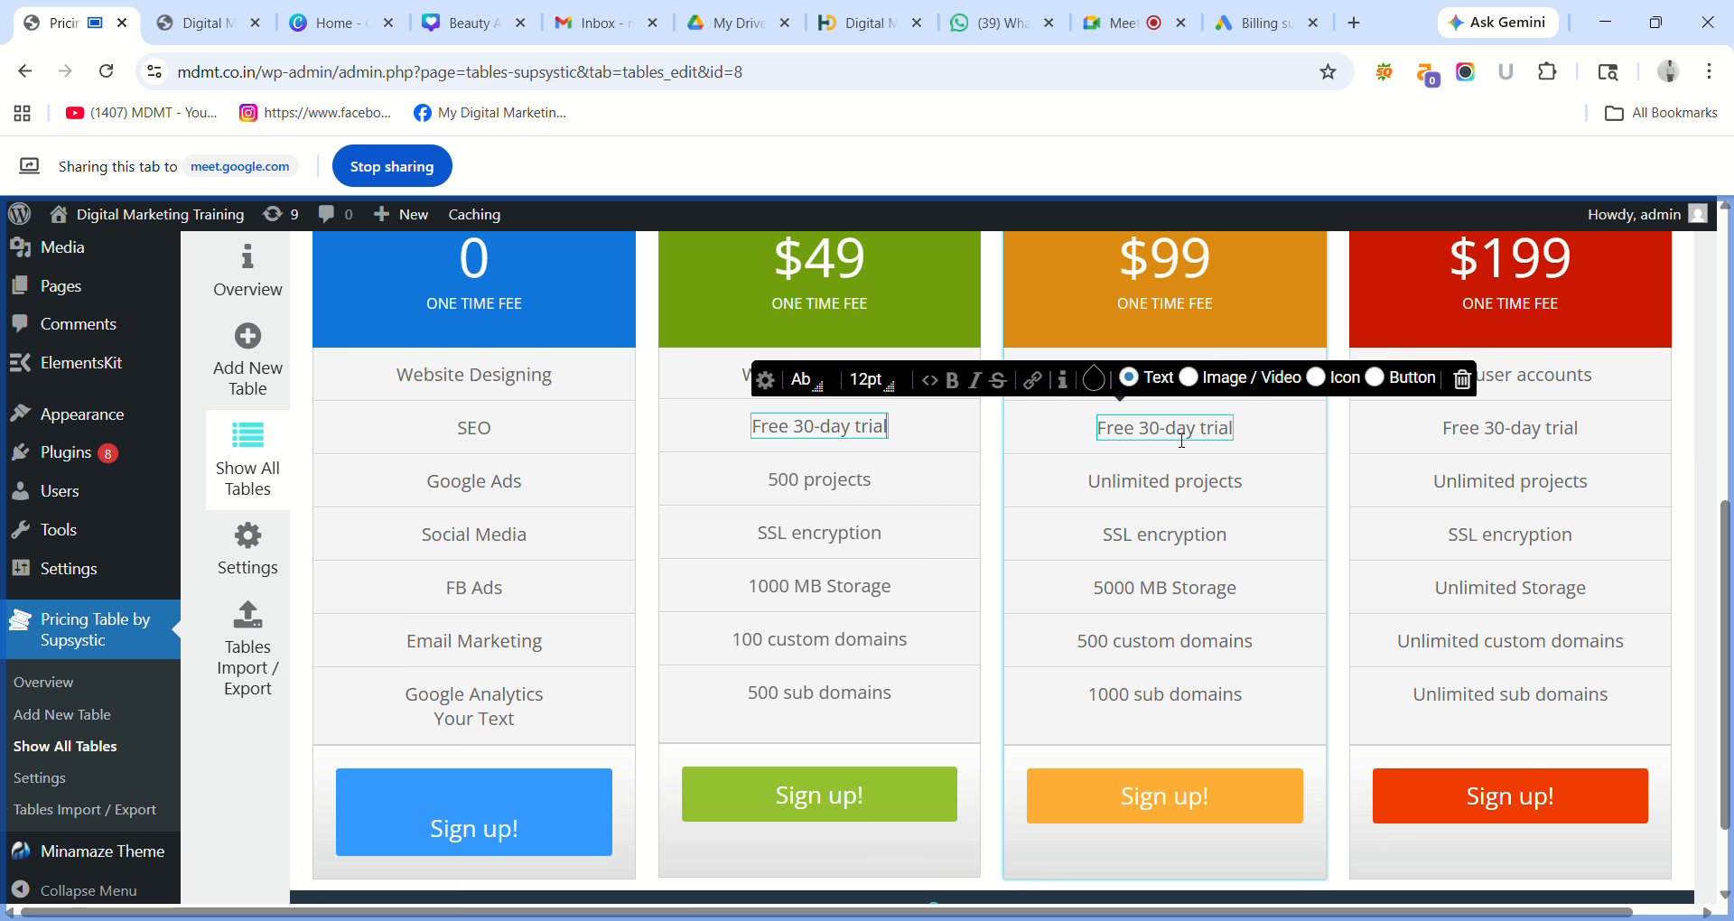
left_click(912, 442)
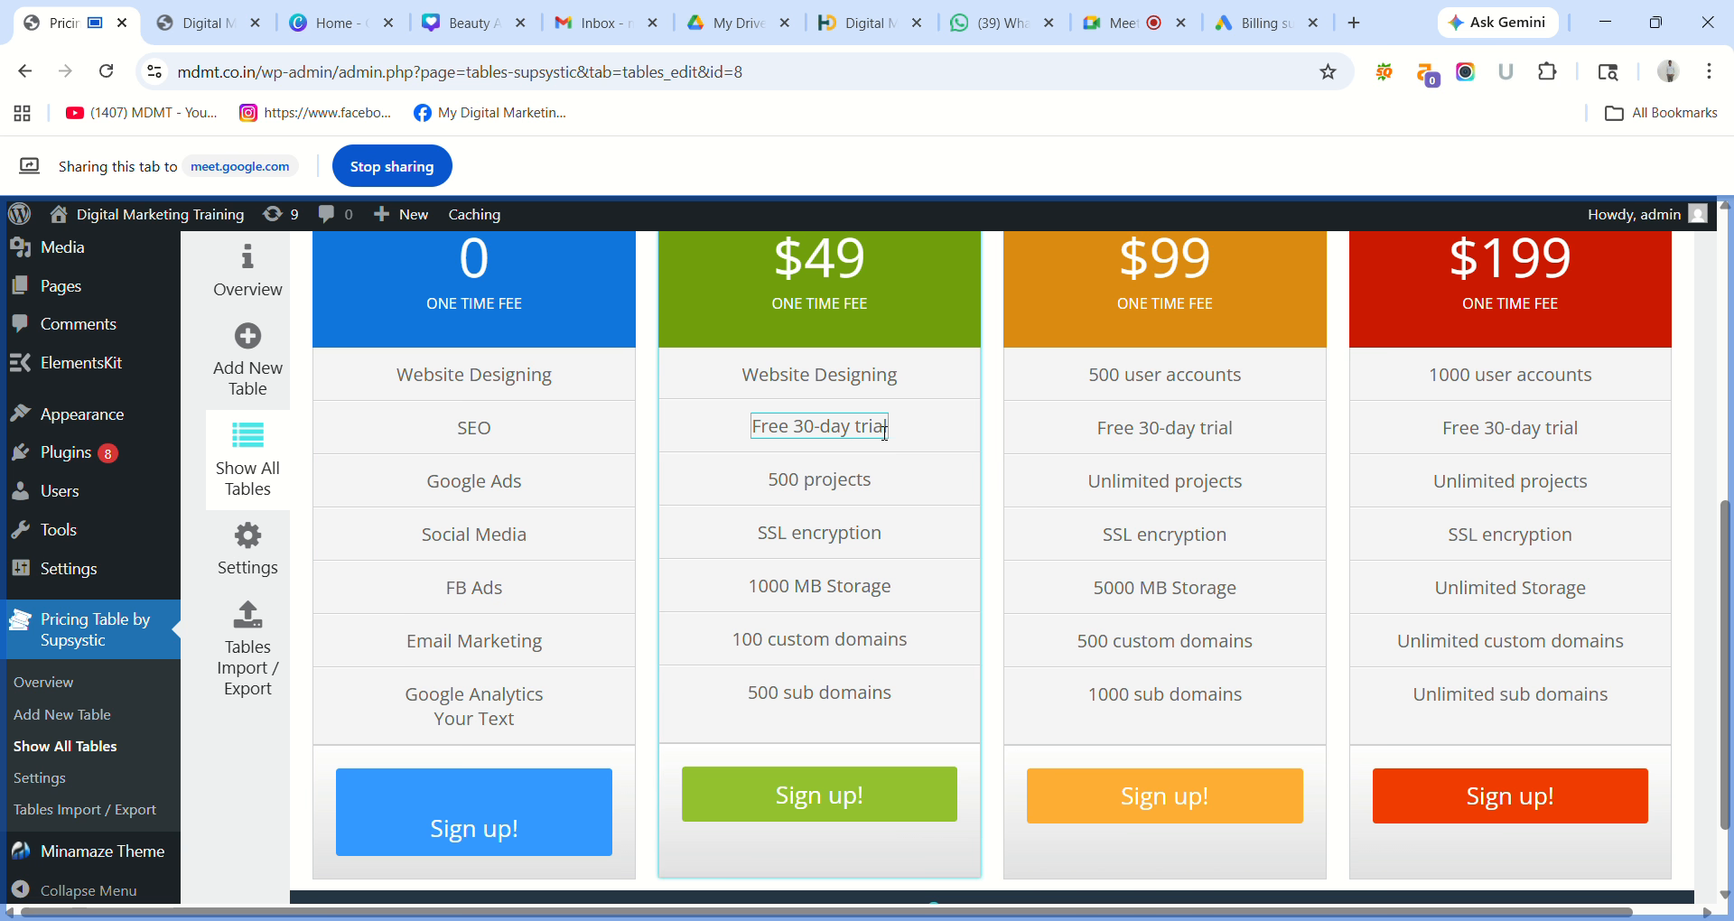
left_click(884, 432)
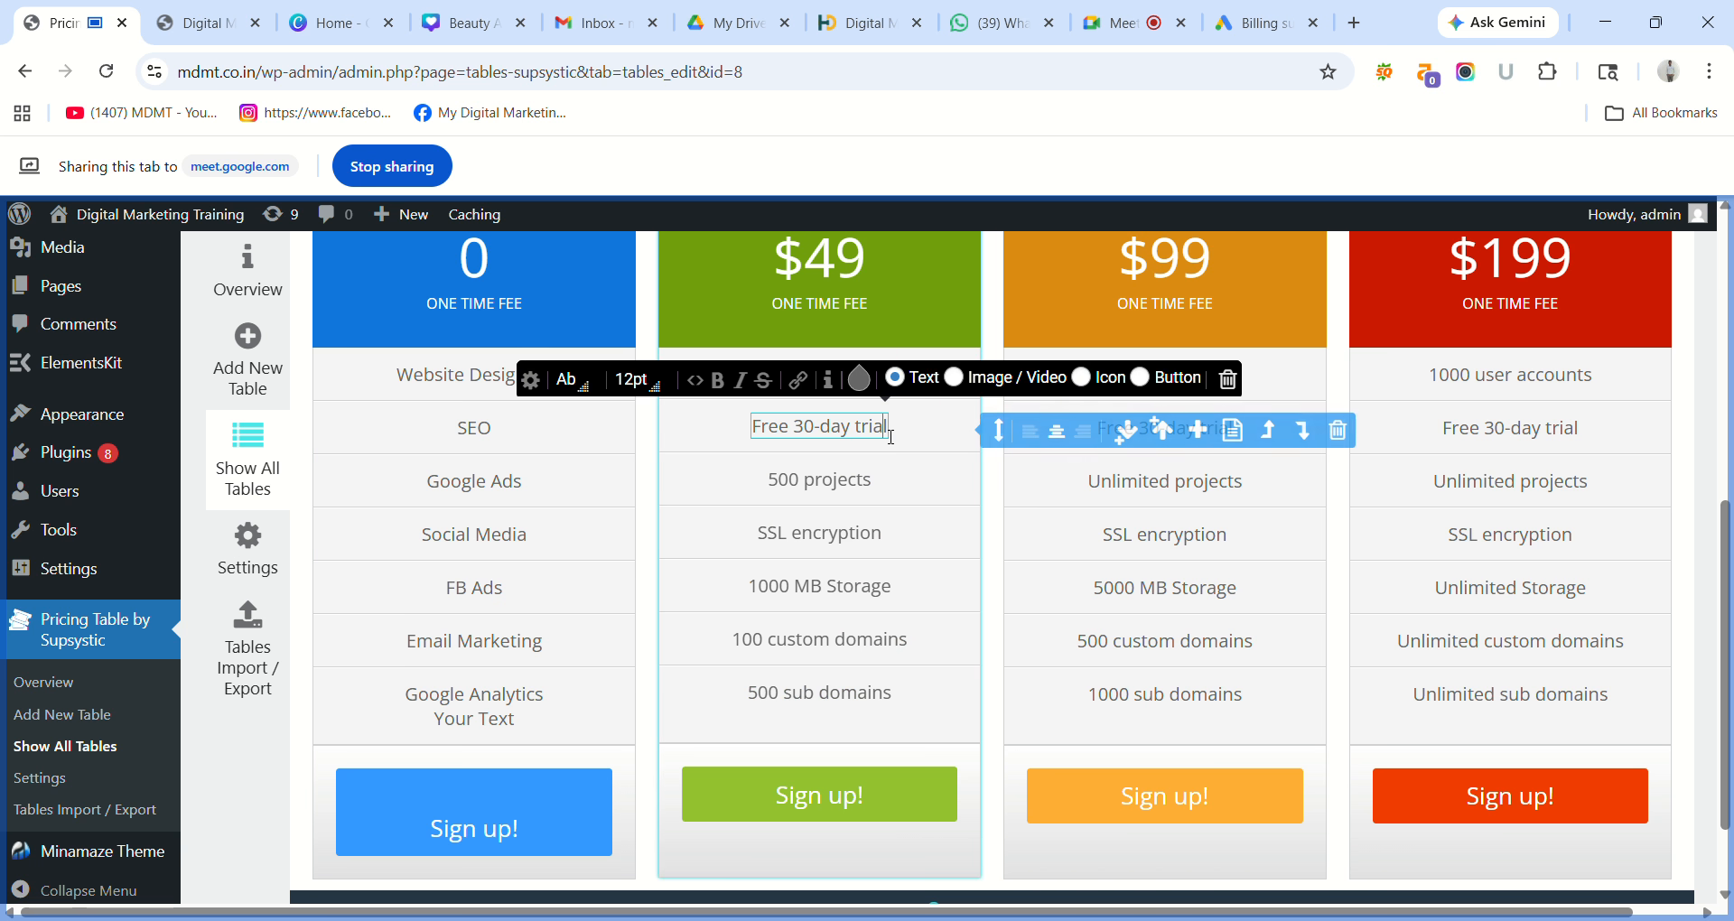
left_click(1239, 433)
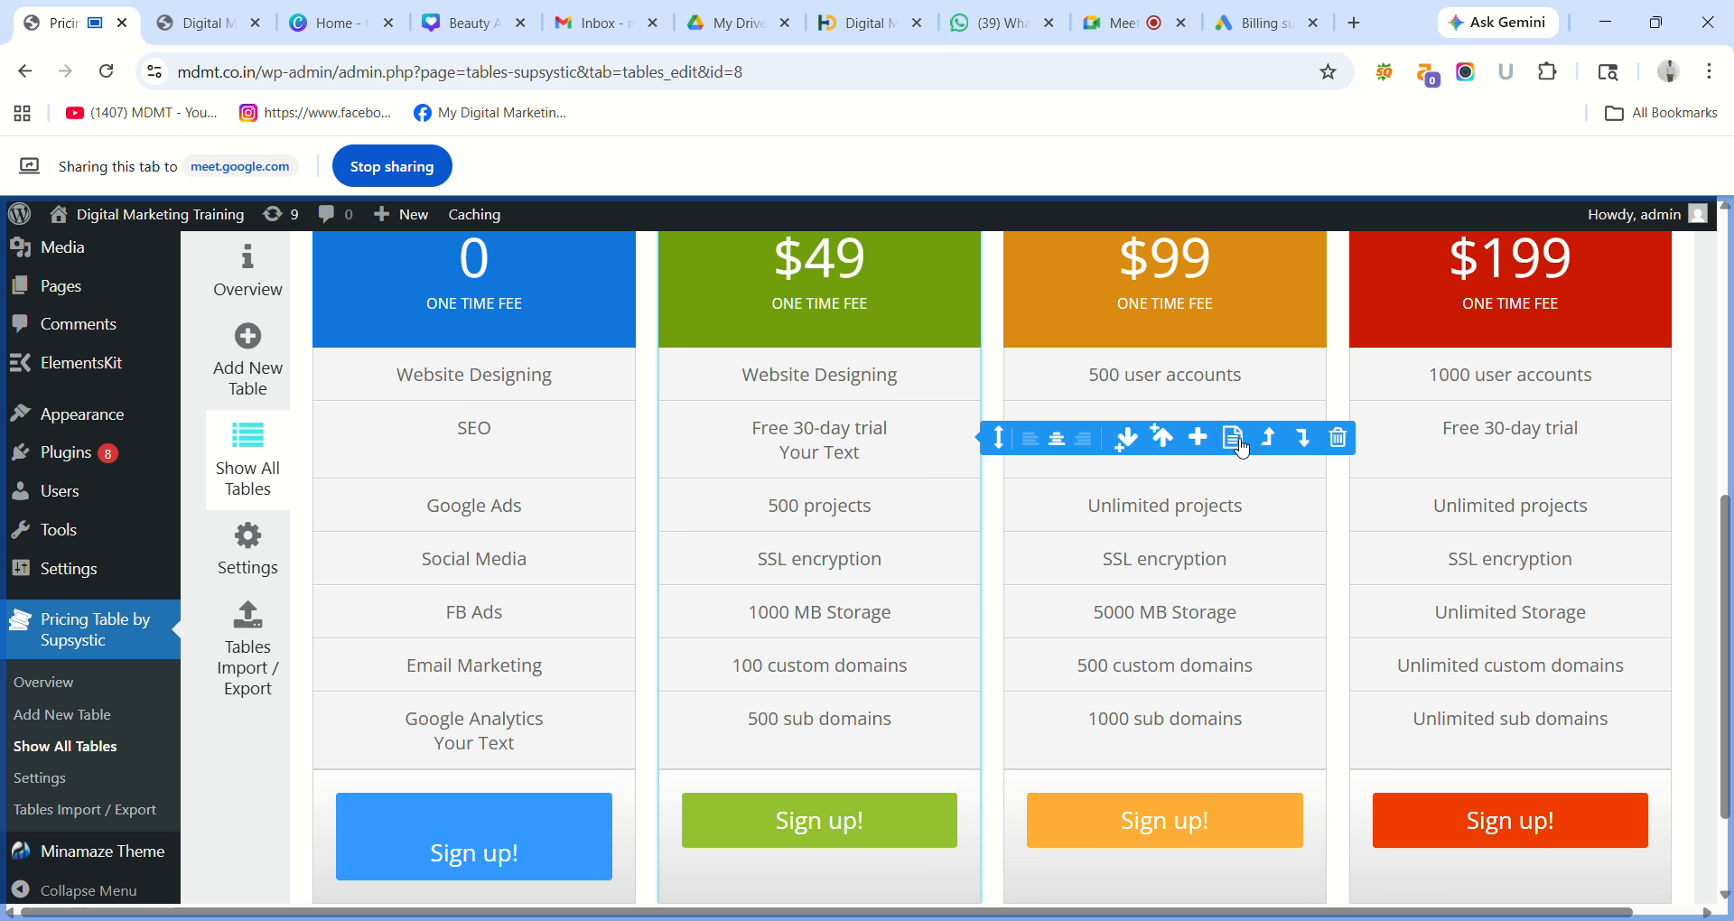
left_click(1246, 441)
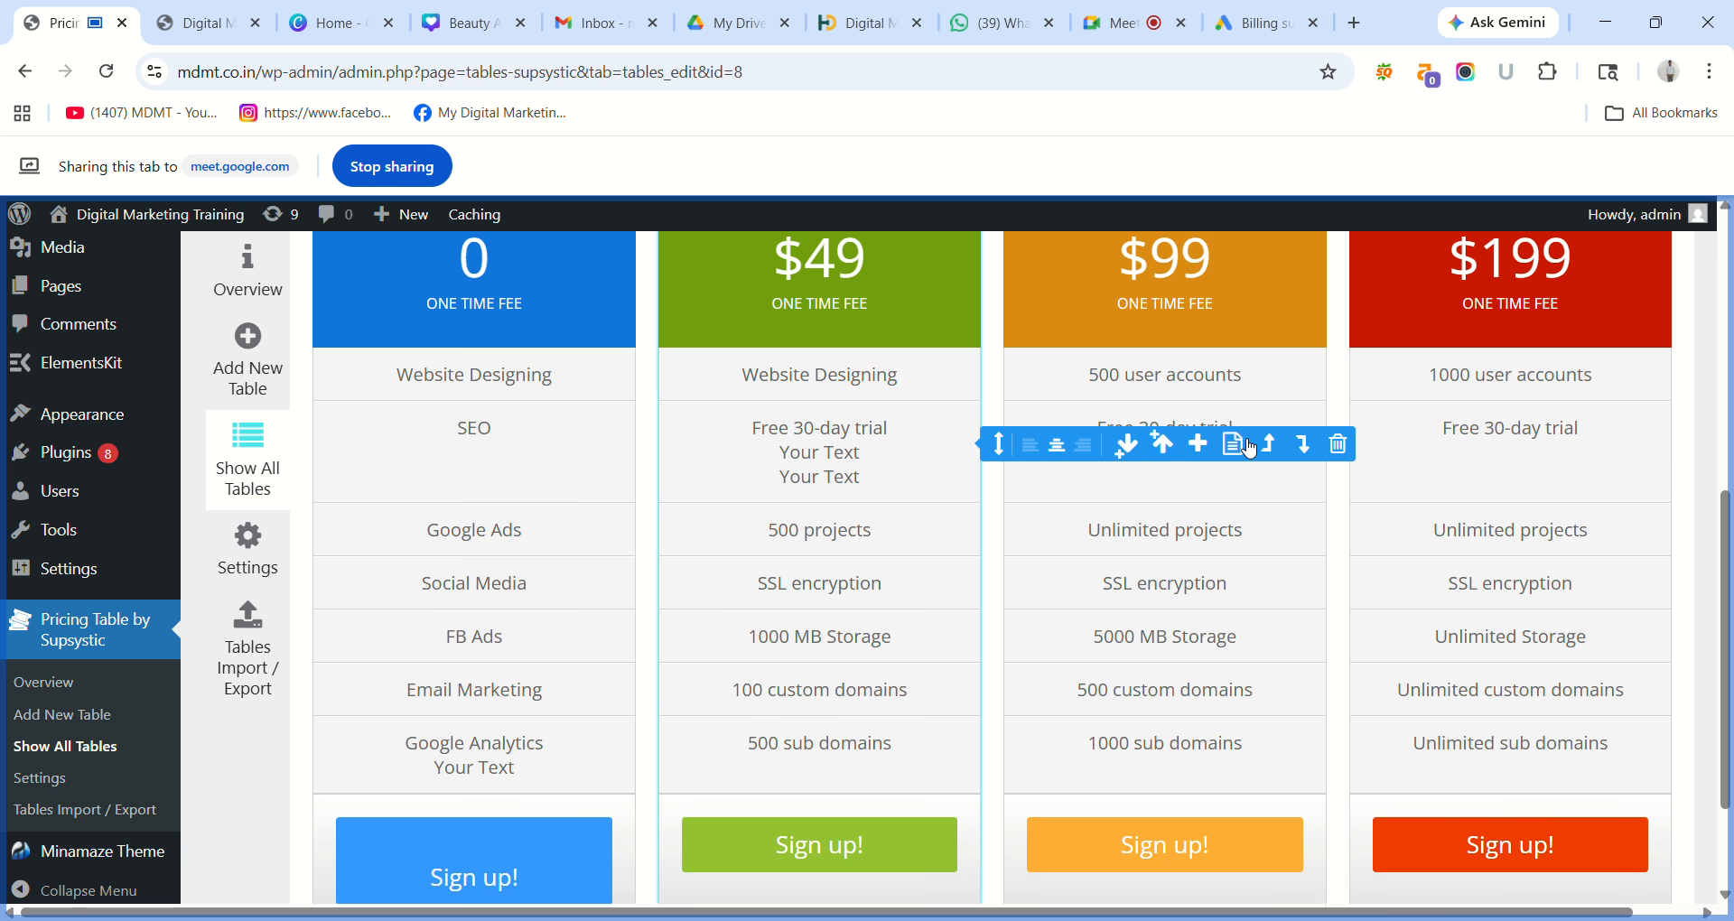
left_click(1339, 444)
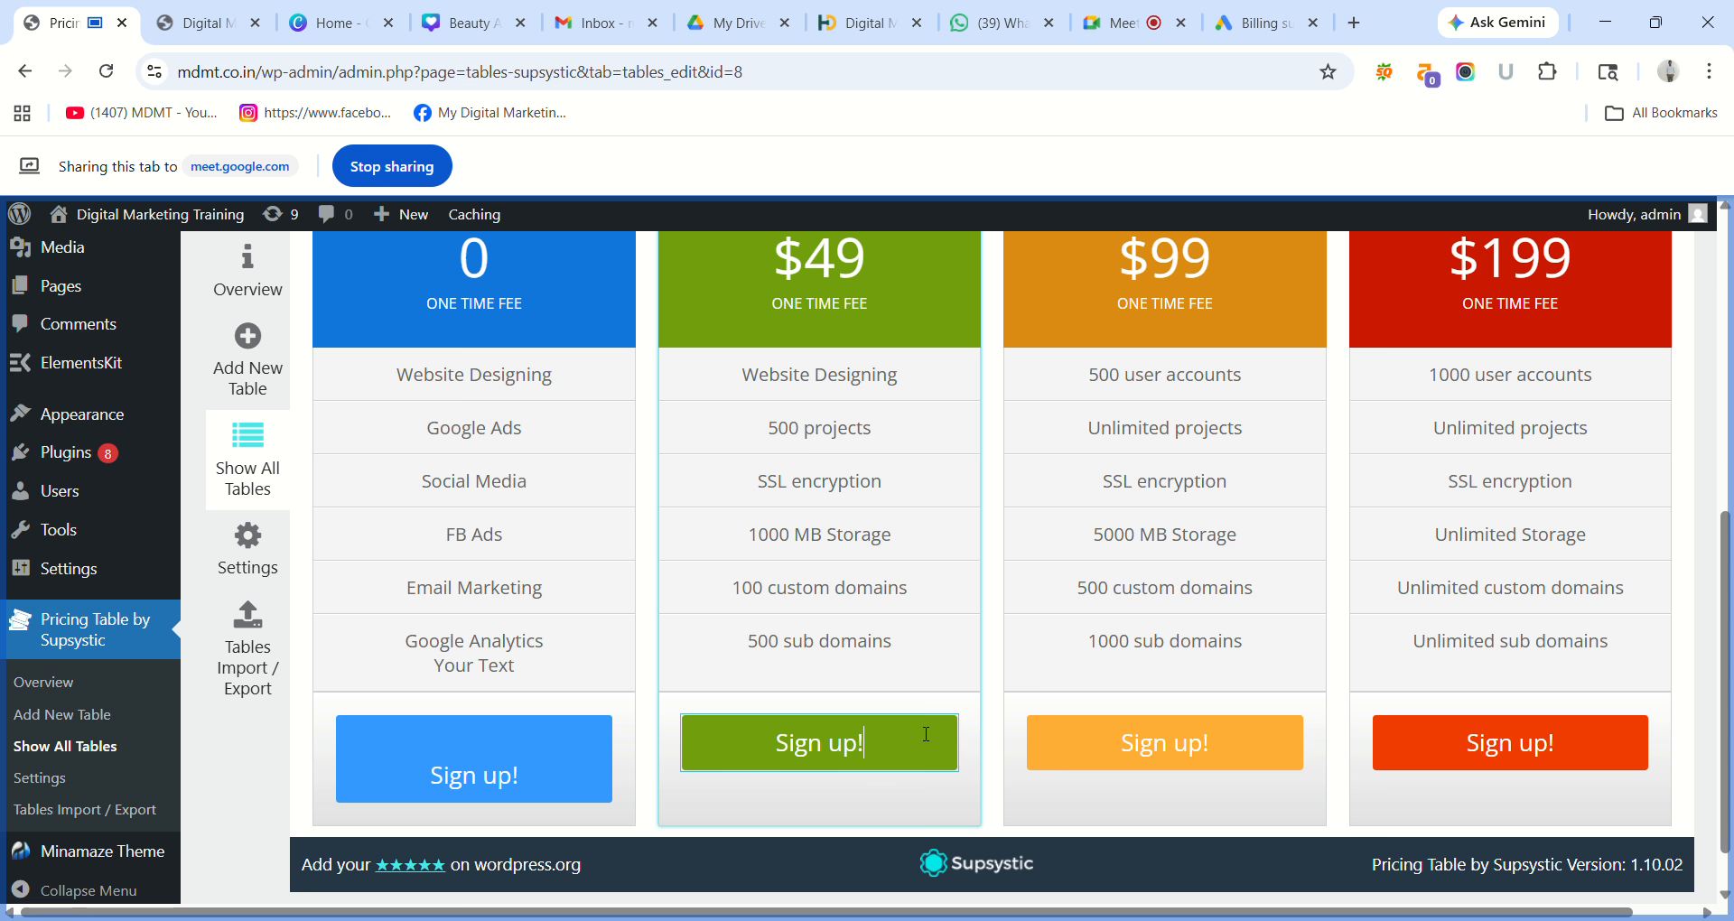
Insert a new 'Your Text' row below '500 sub domains' in the $49 column.
left_click(937, 682)
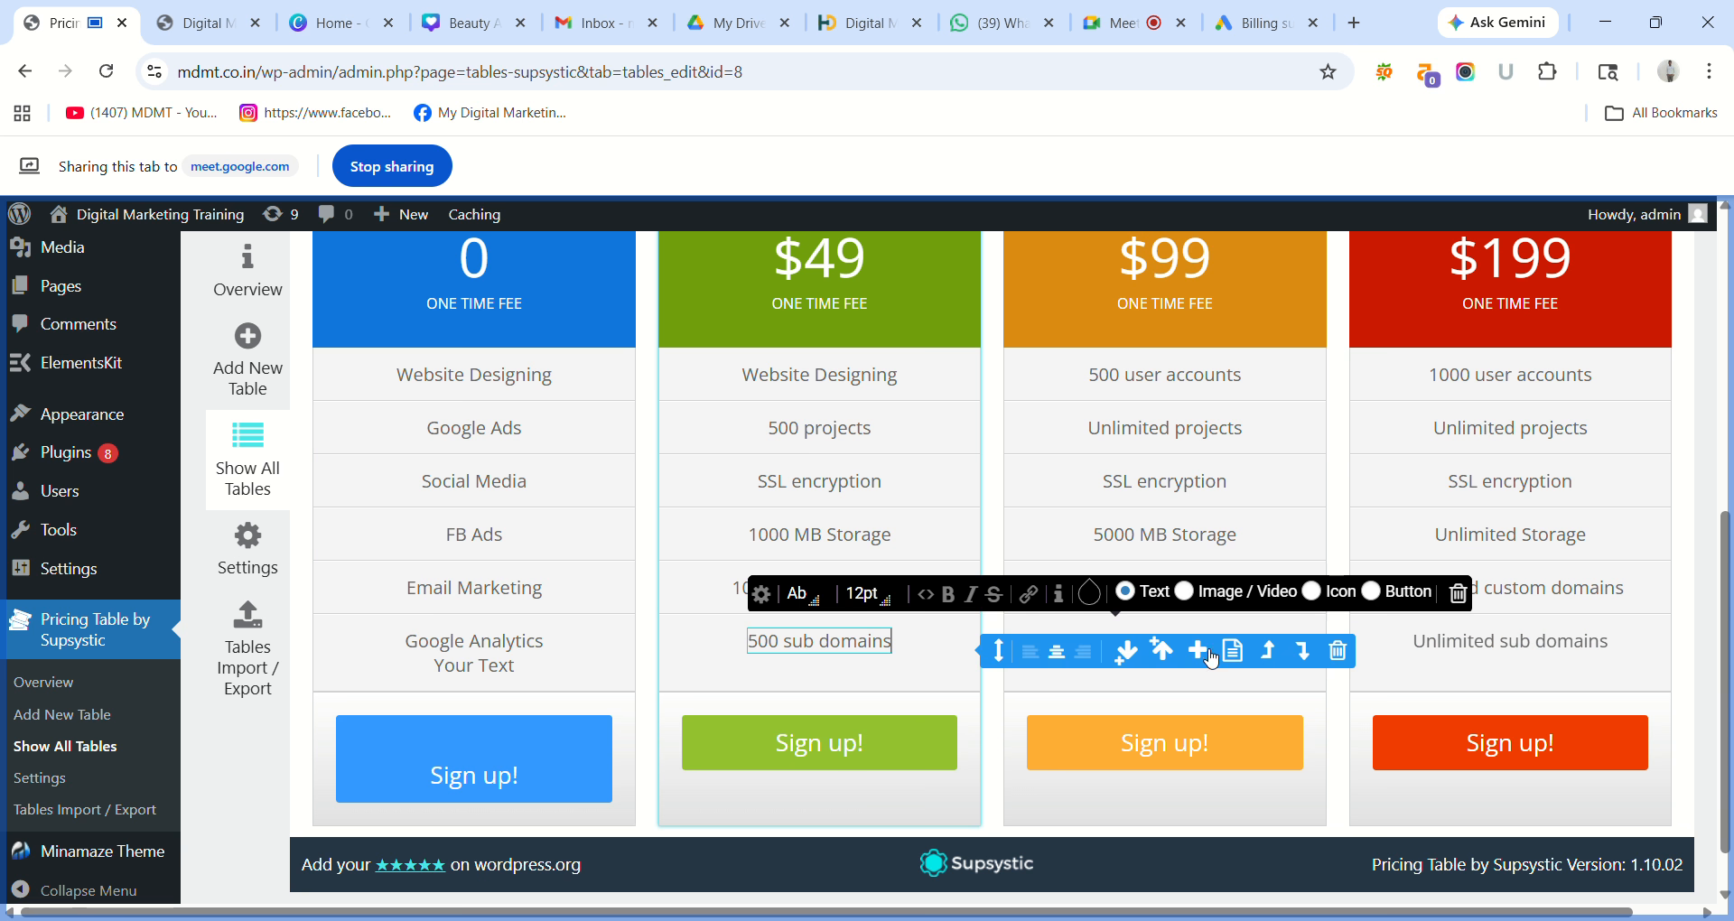
left_click(1205, 652)
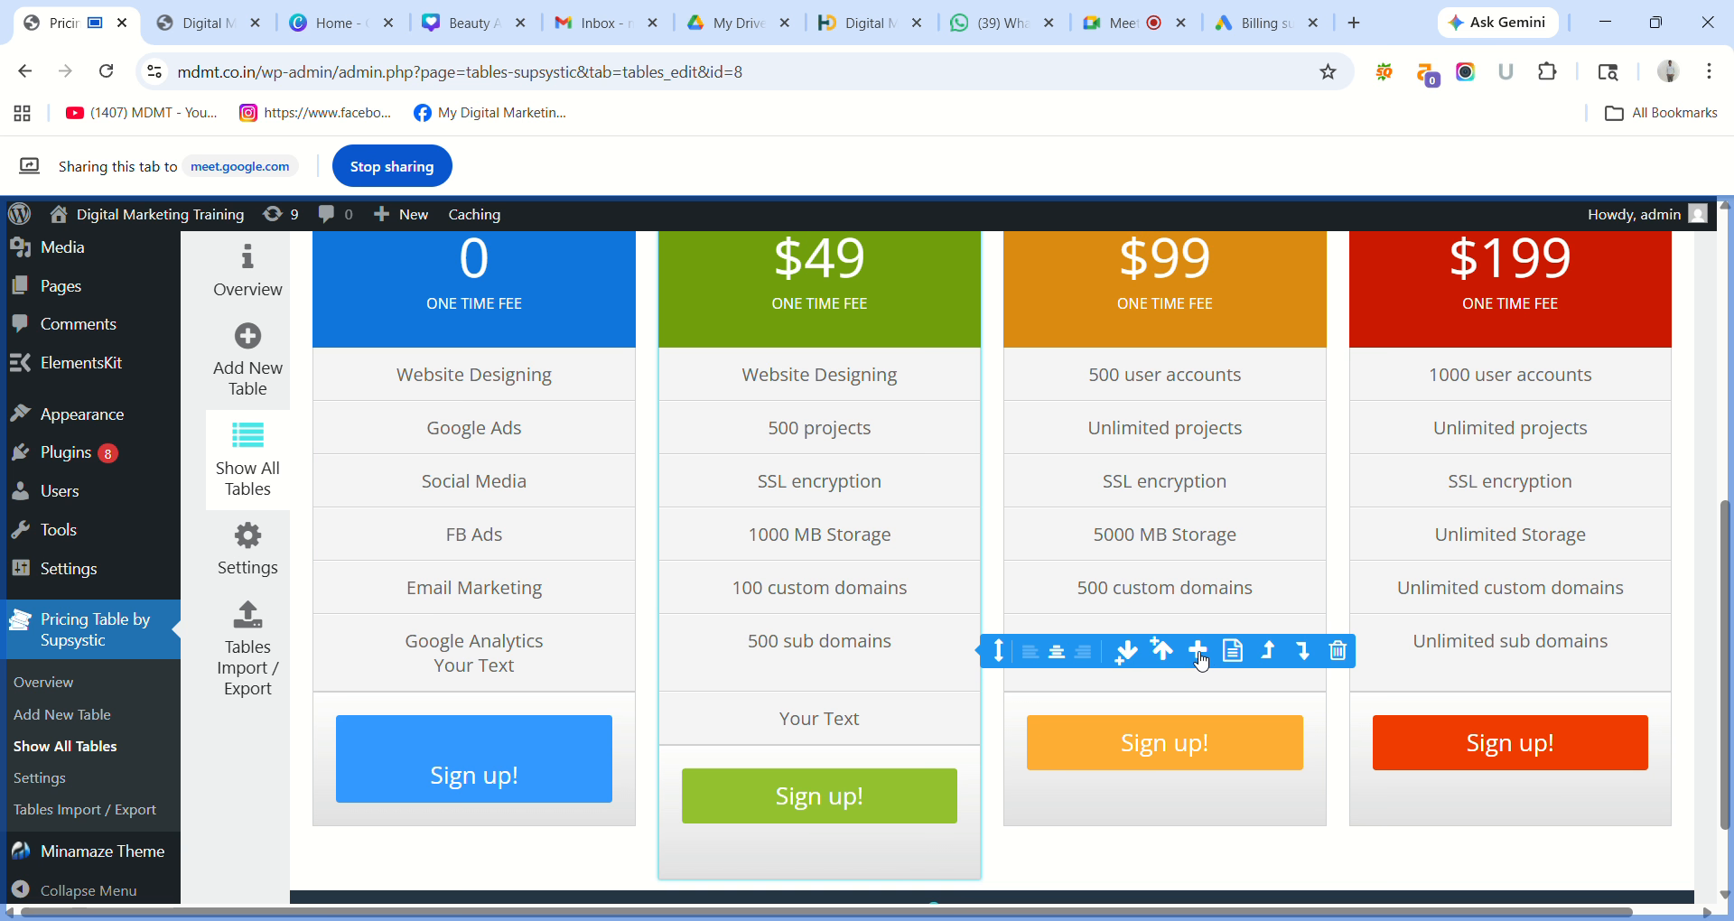
left_click(859, 726)
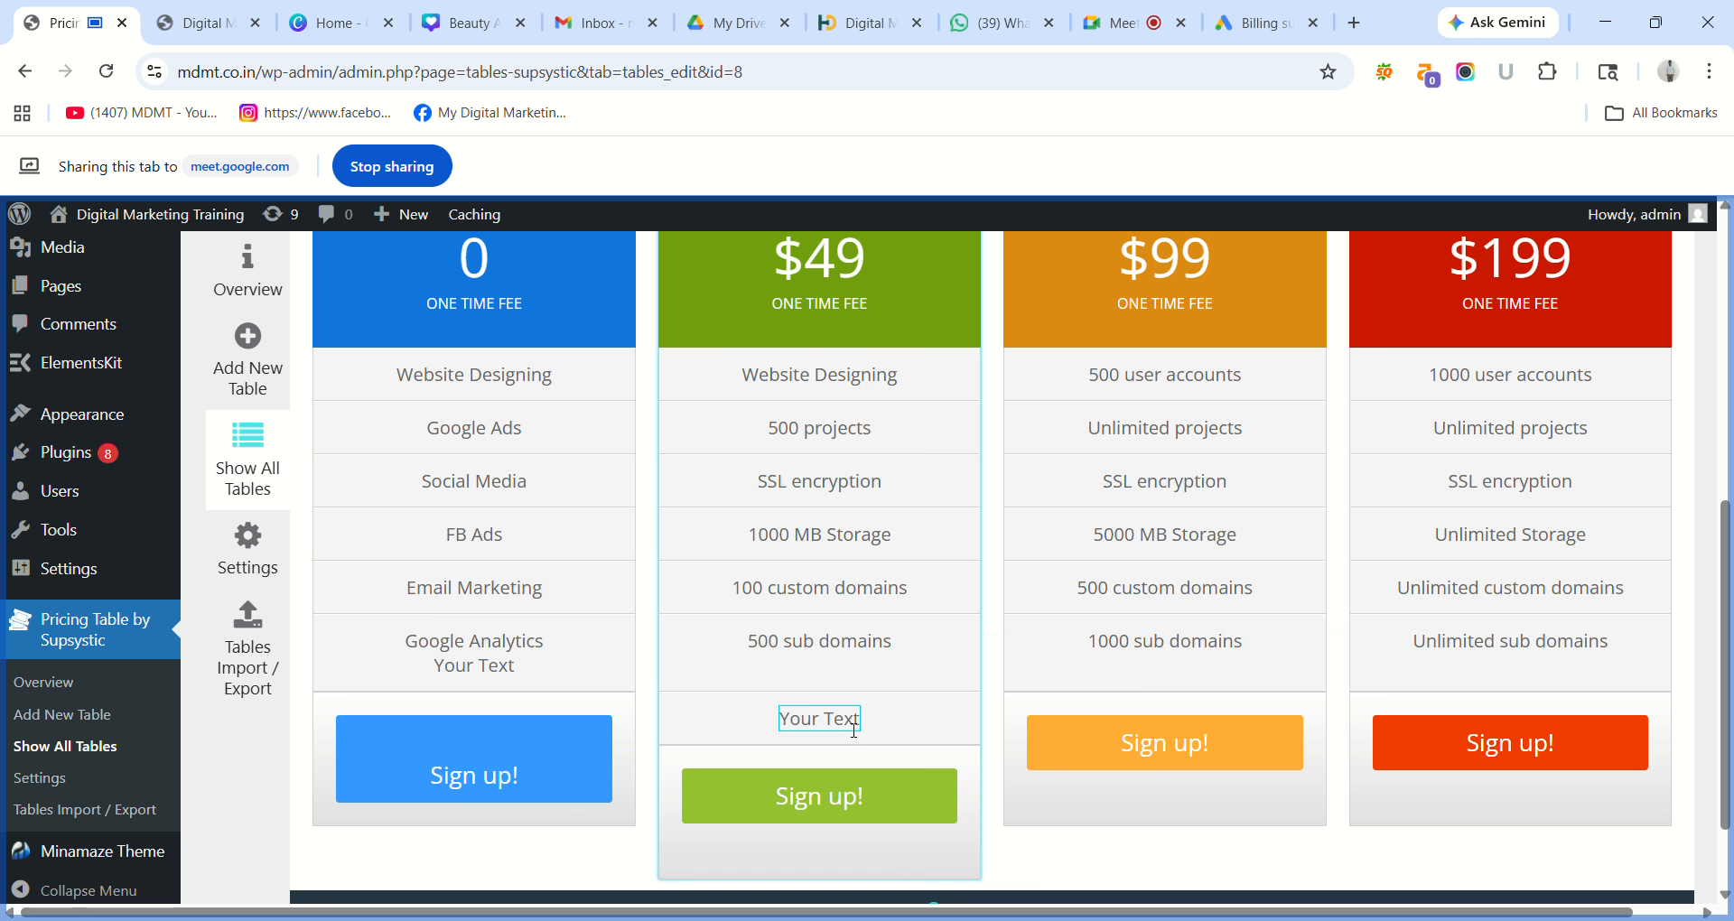
left_click(906, 724)
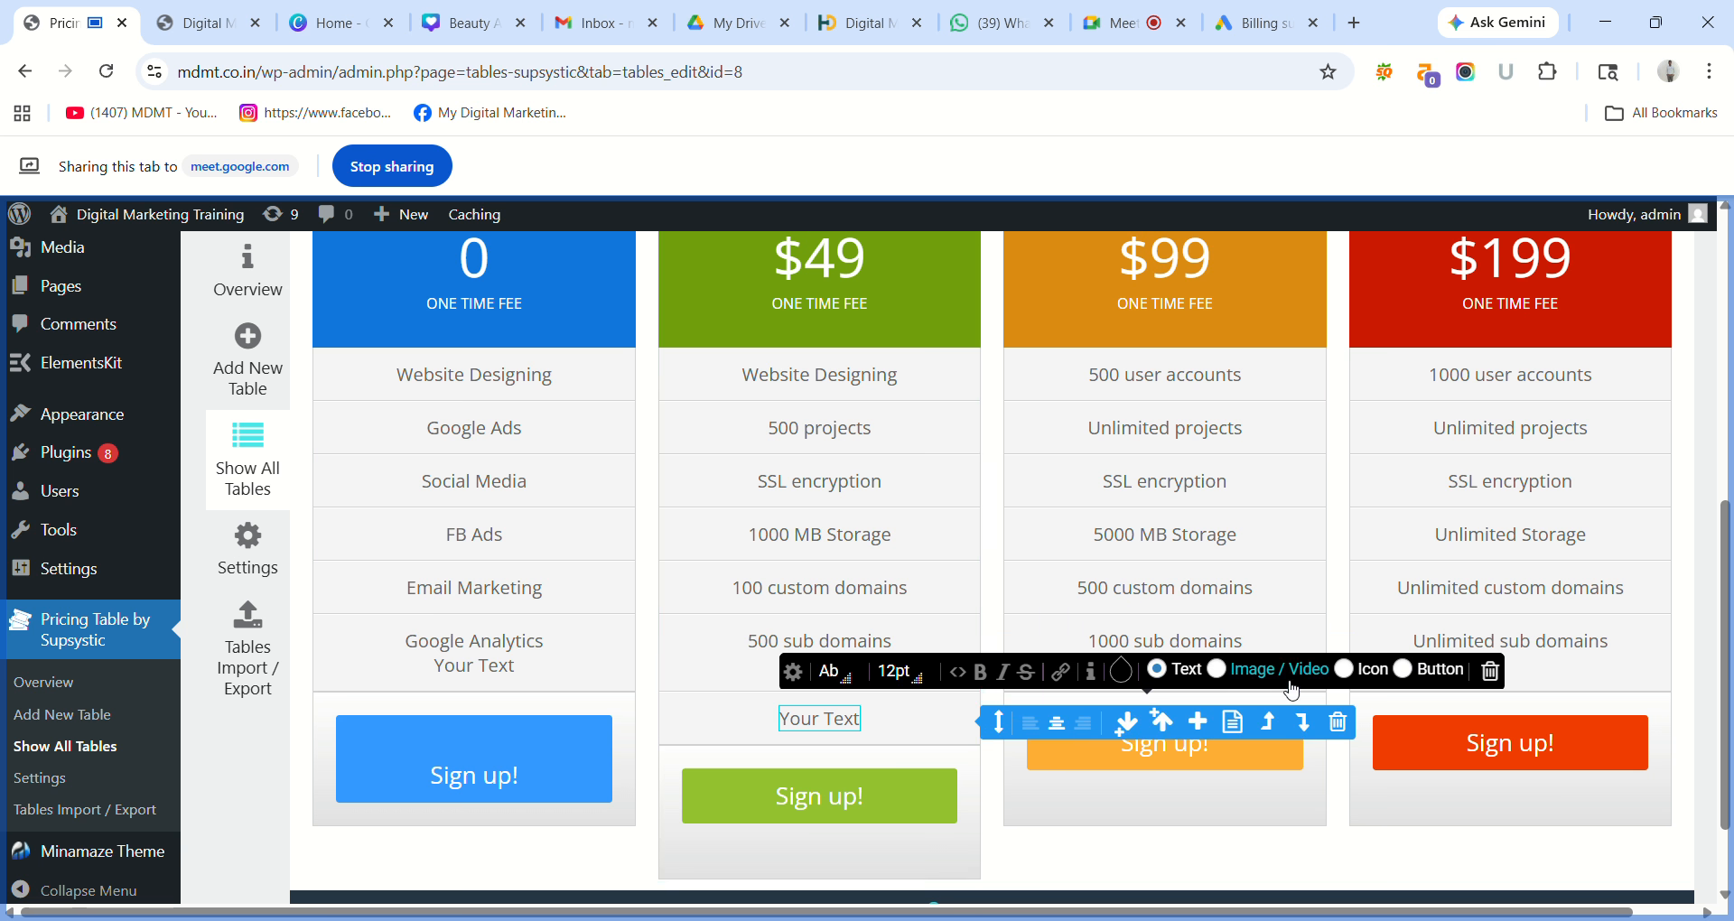
left_click(904, 734)
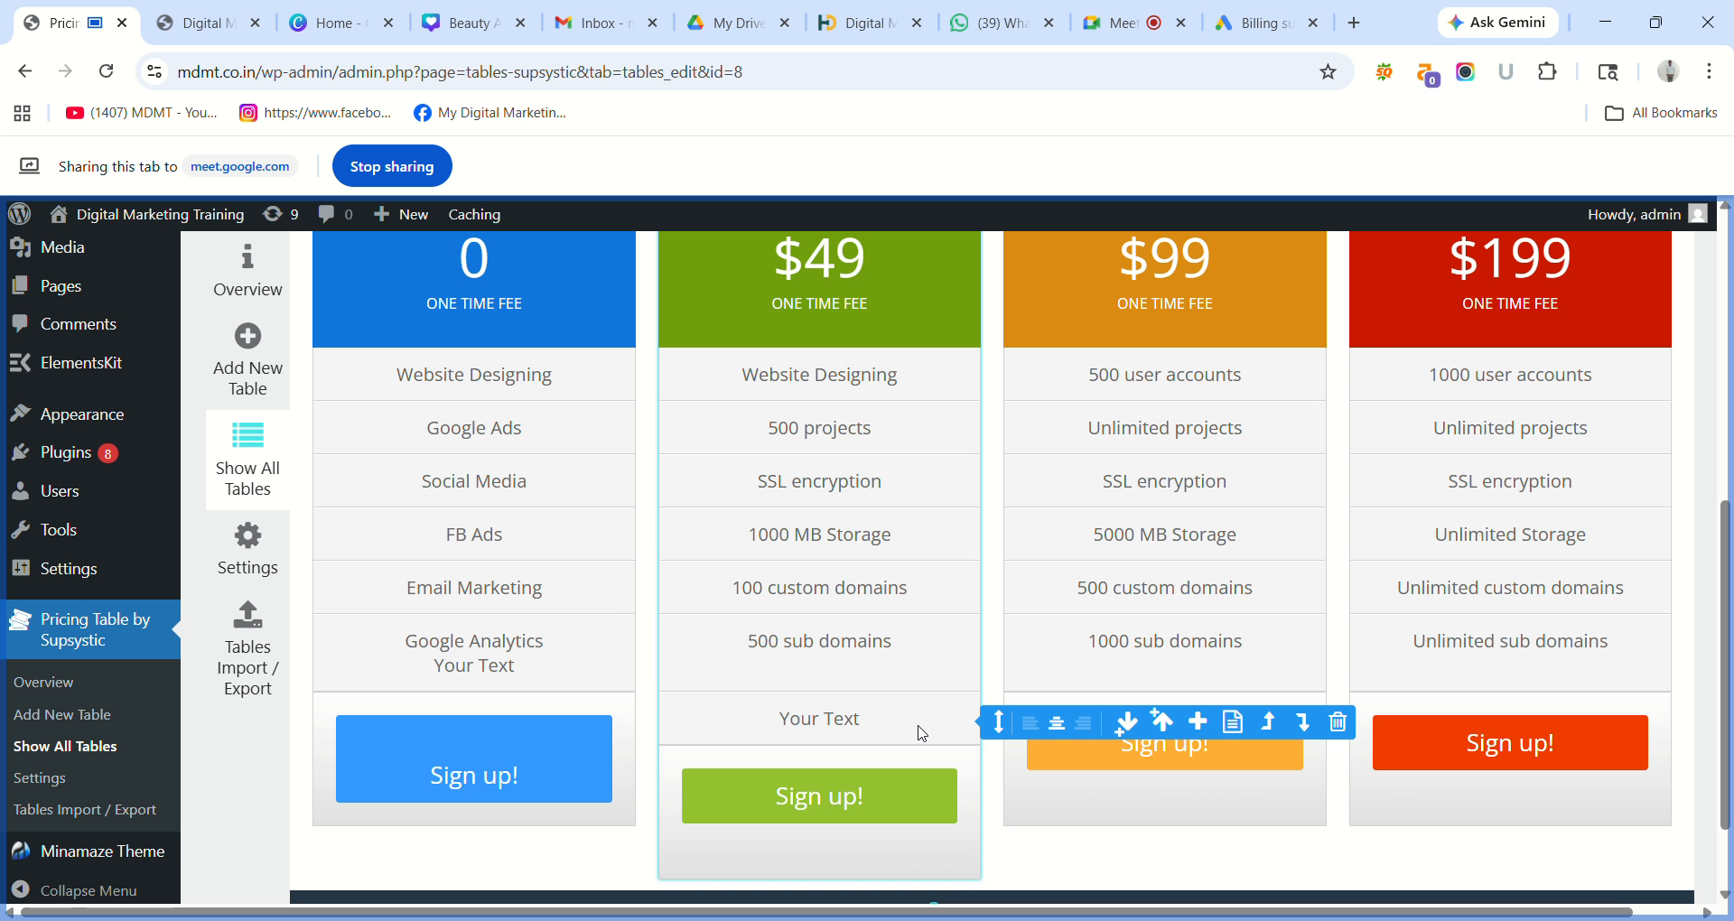
left_click(877, 431)
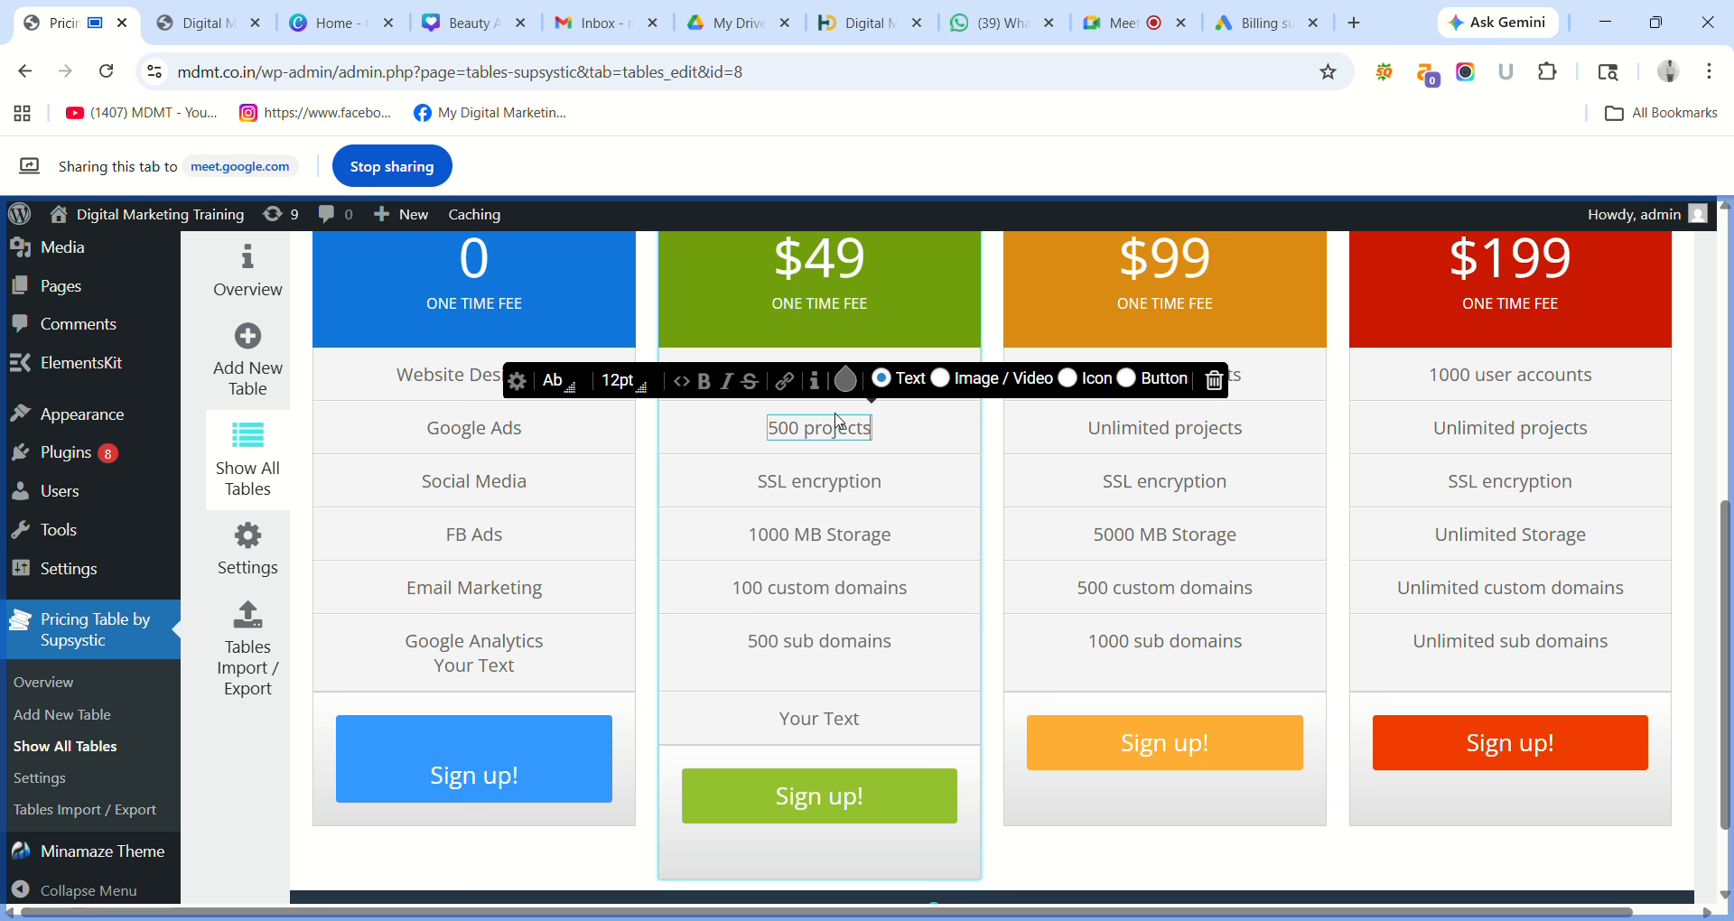
Add a 'Your Text' row beneath '500 projects' in the $49 column, then scroll to the table bottom.
left_click(875, 436)
mouse_move(874, 435)
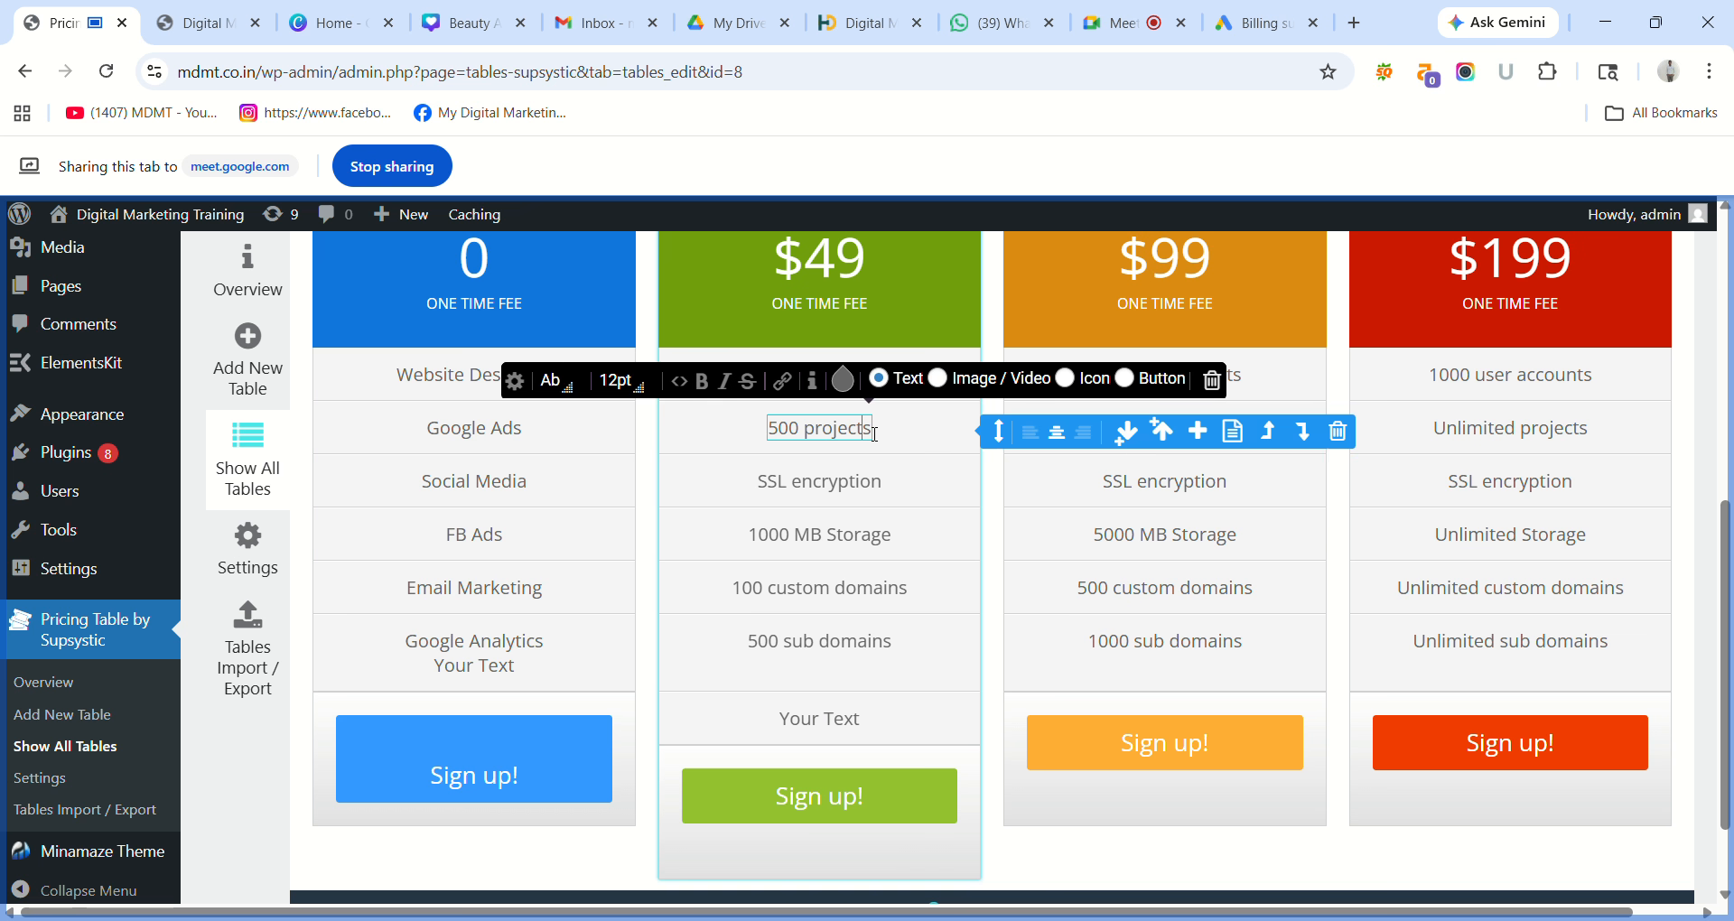
left_click(1199, 432)
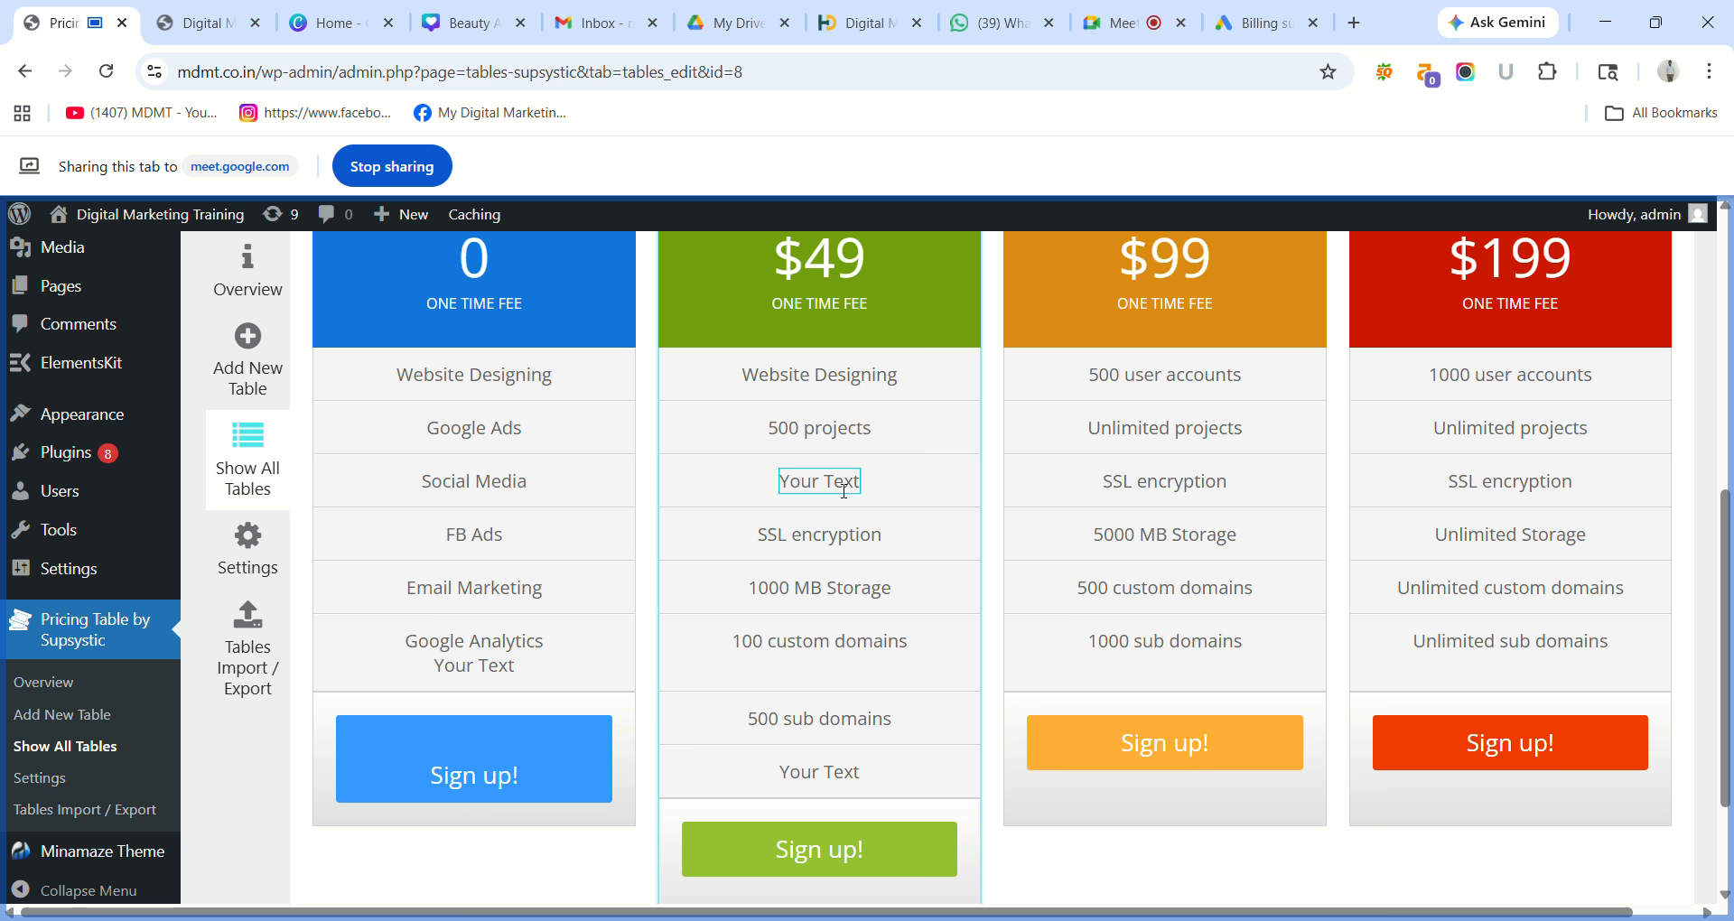
left_click(894, 487)
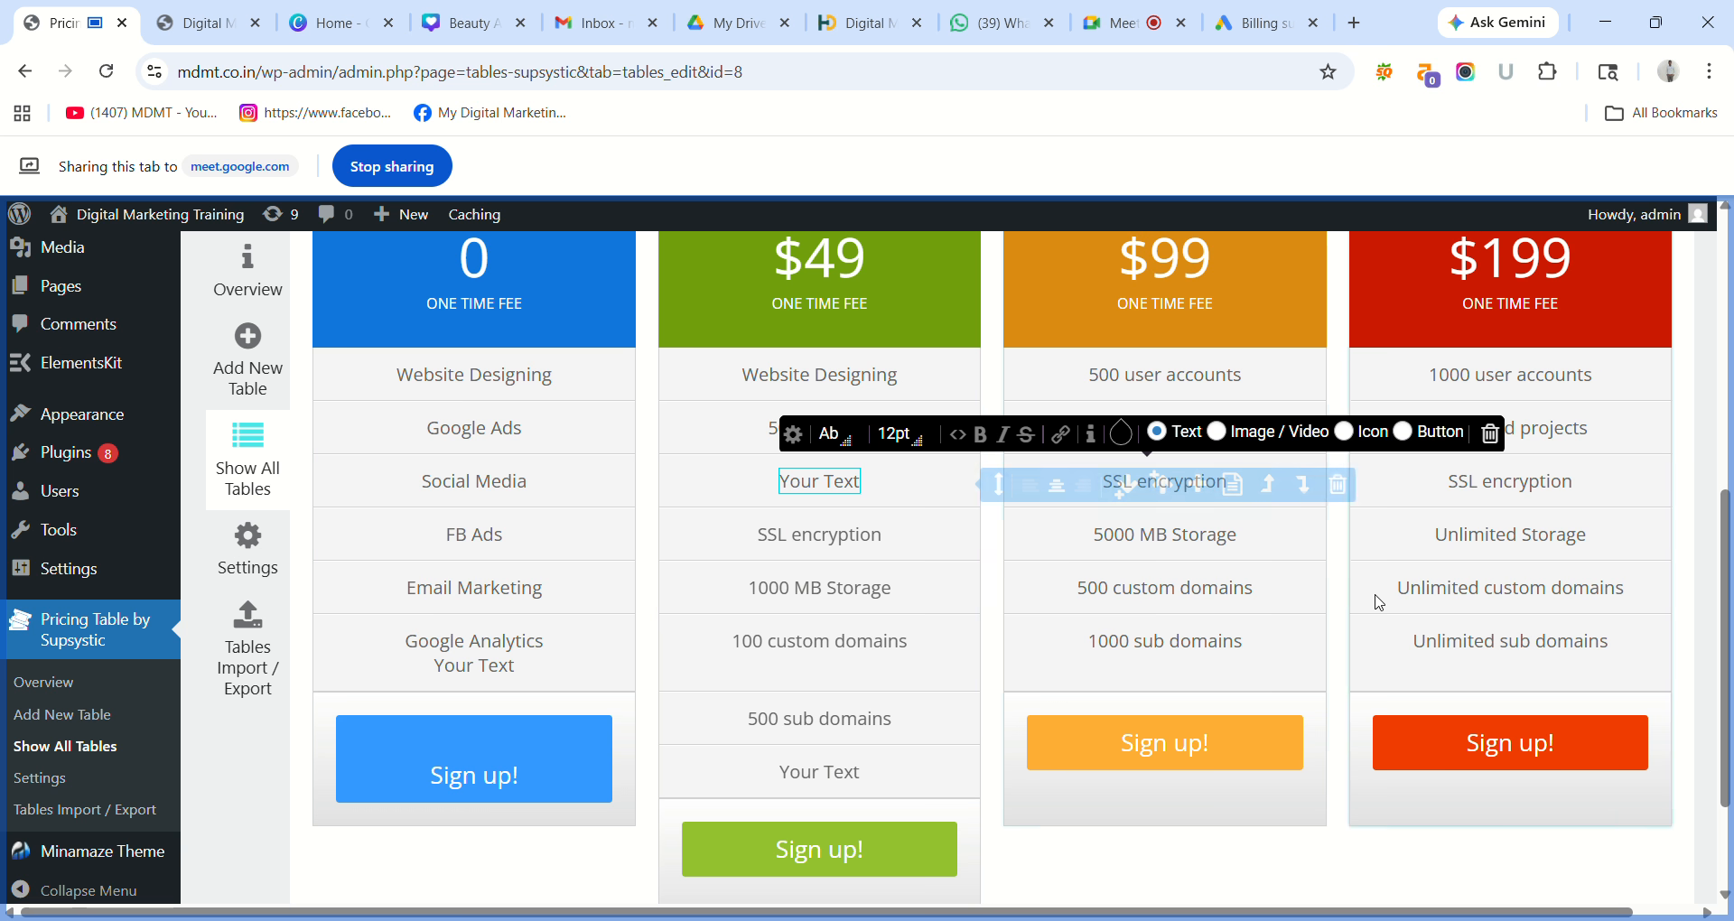
scroll(1723, 596, "down", 2)
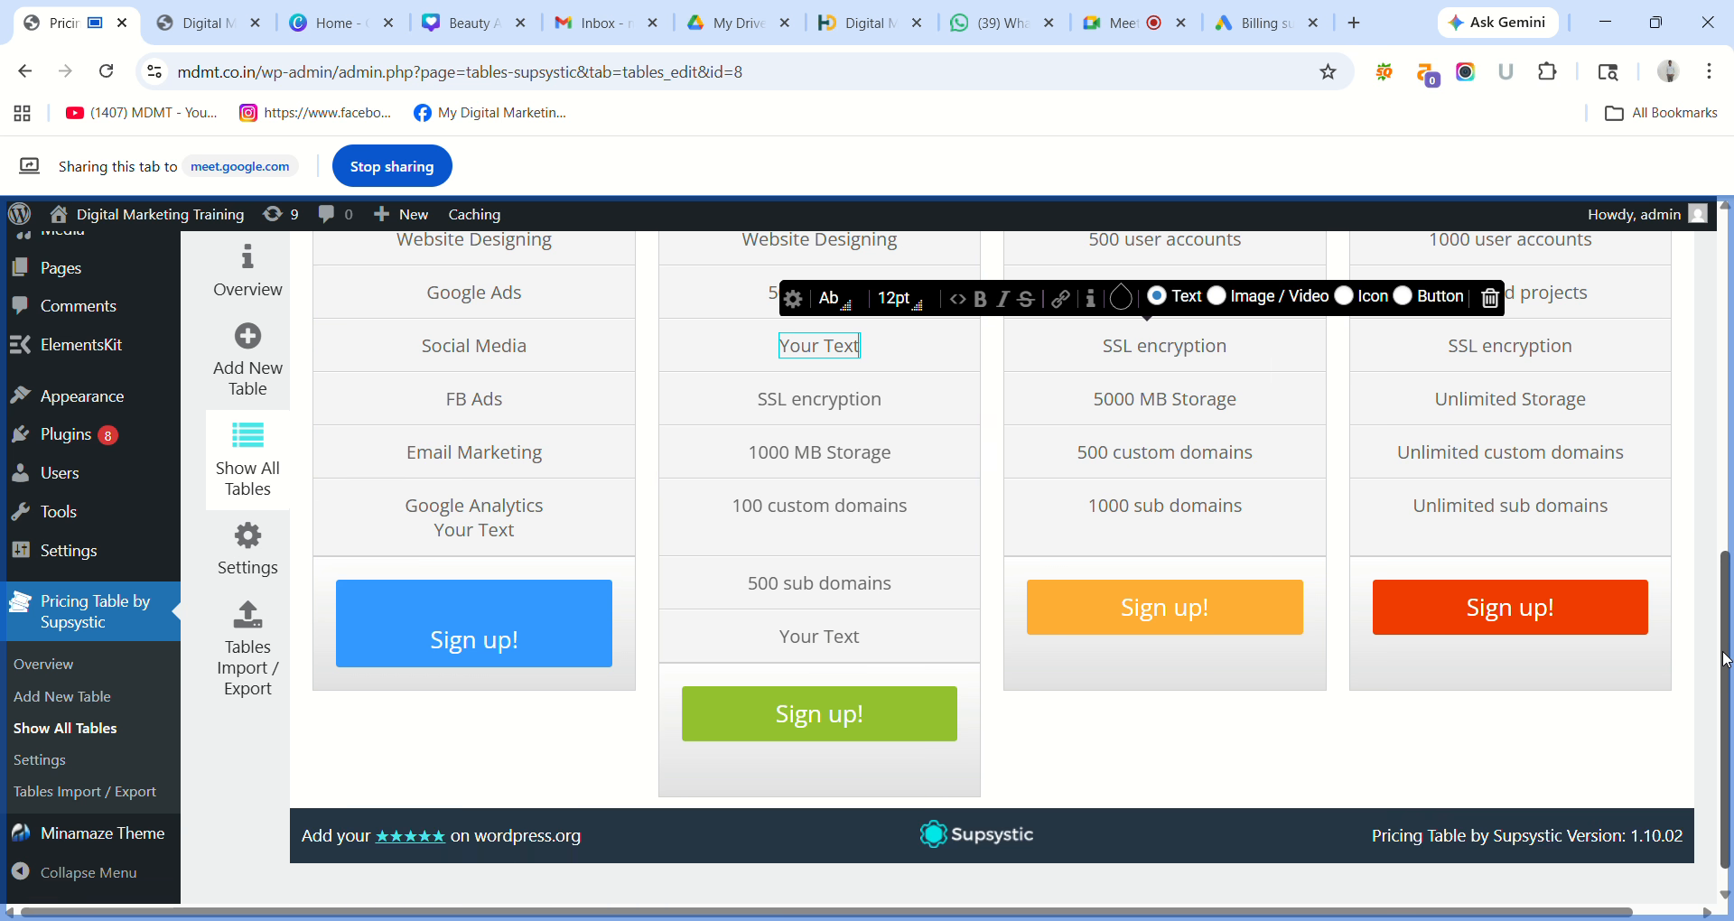
left_click(910, 782)
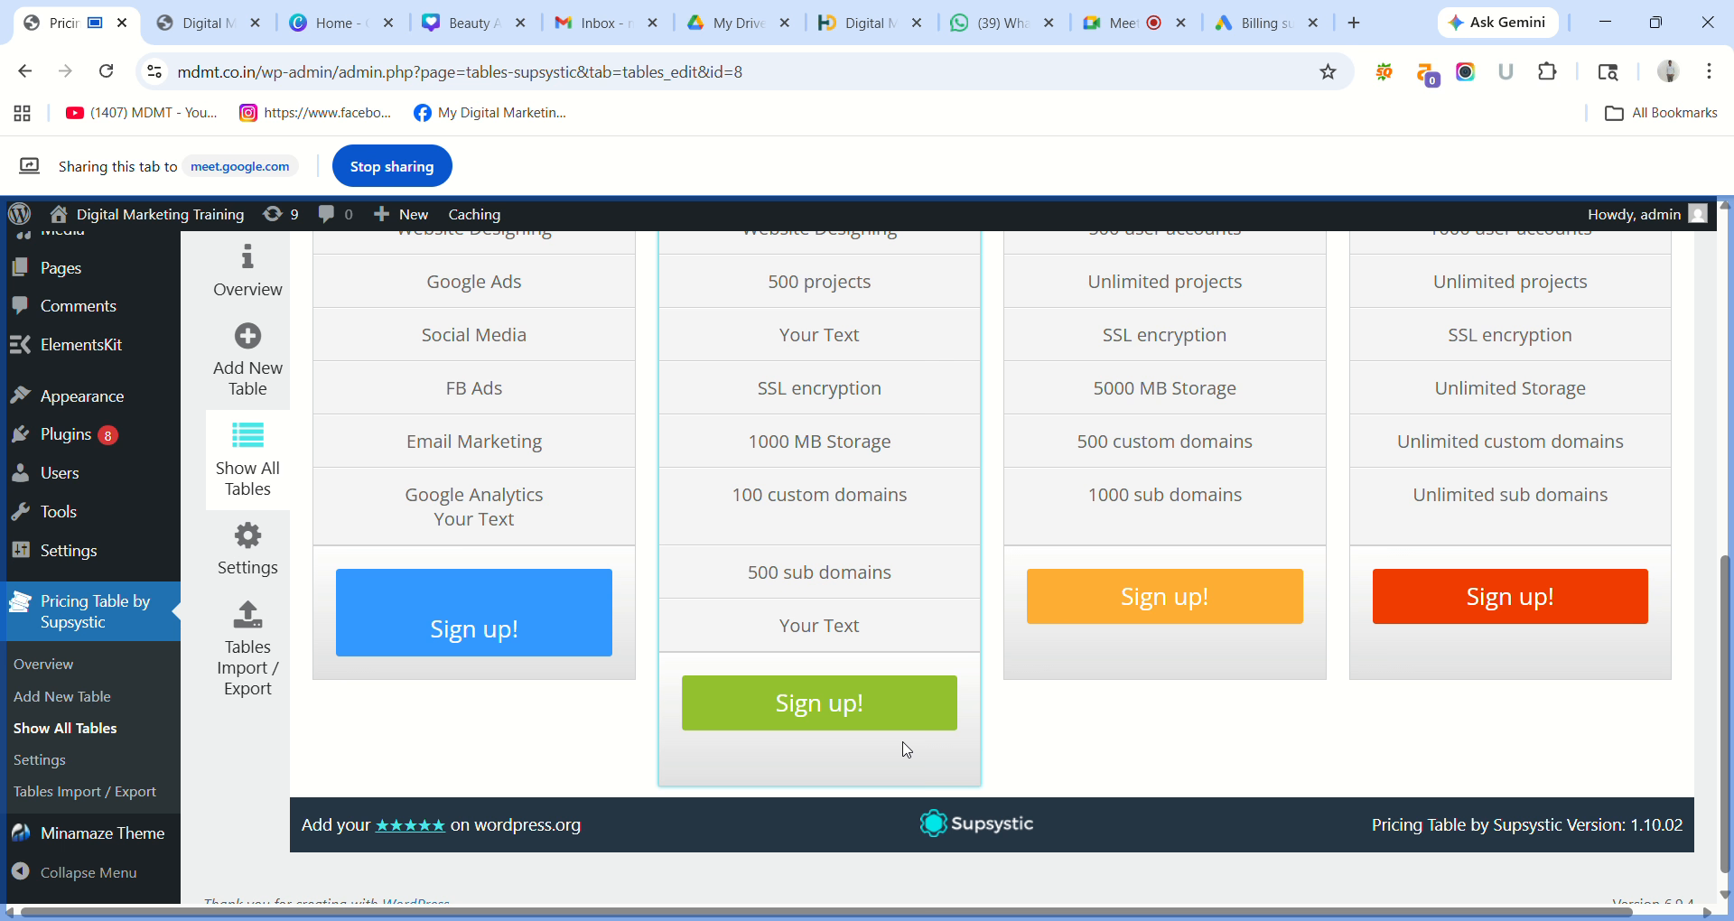
left_click(874, 718)
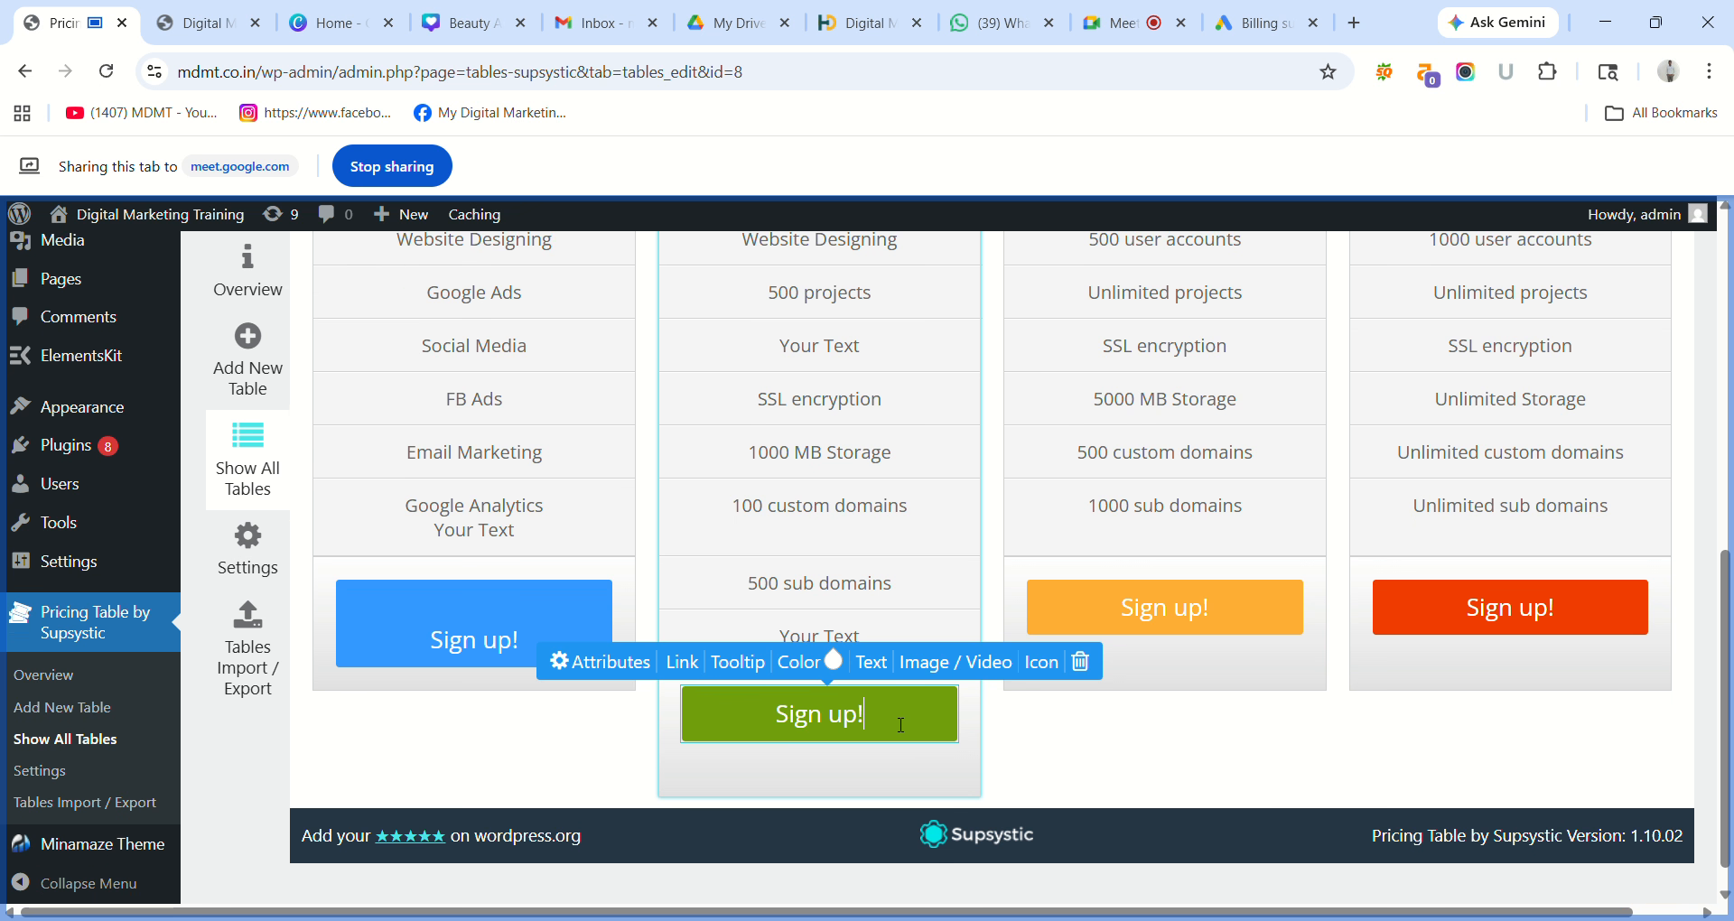
left_click(874, 672)
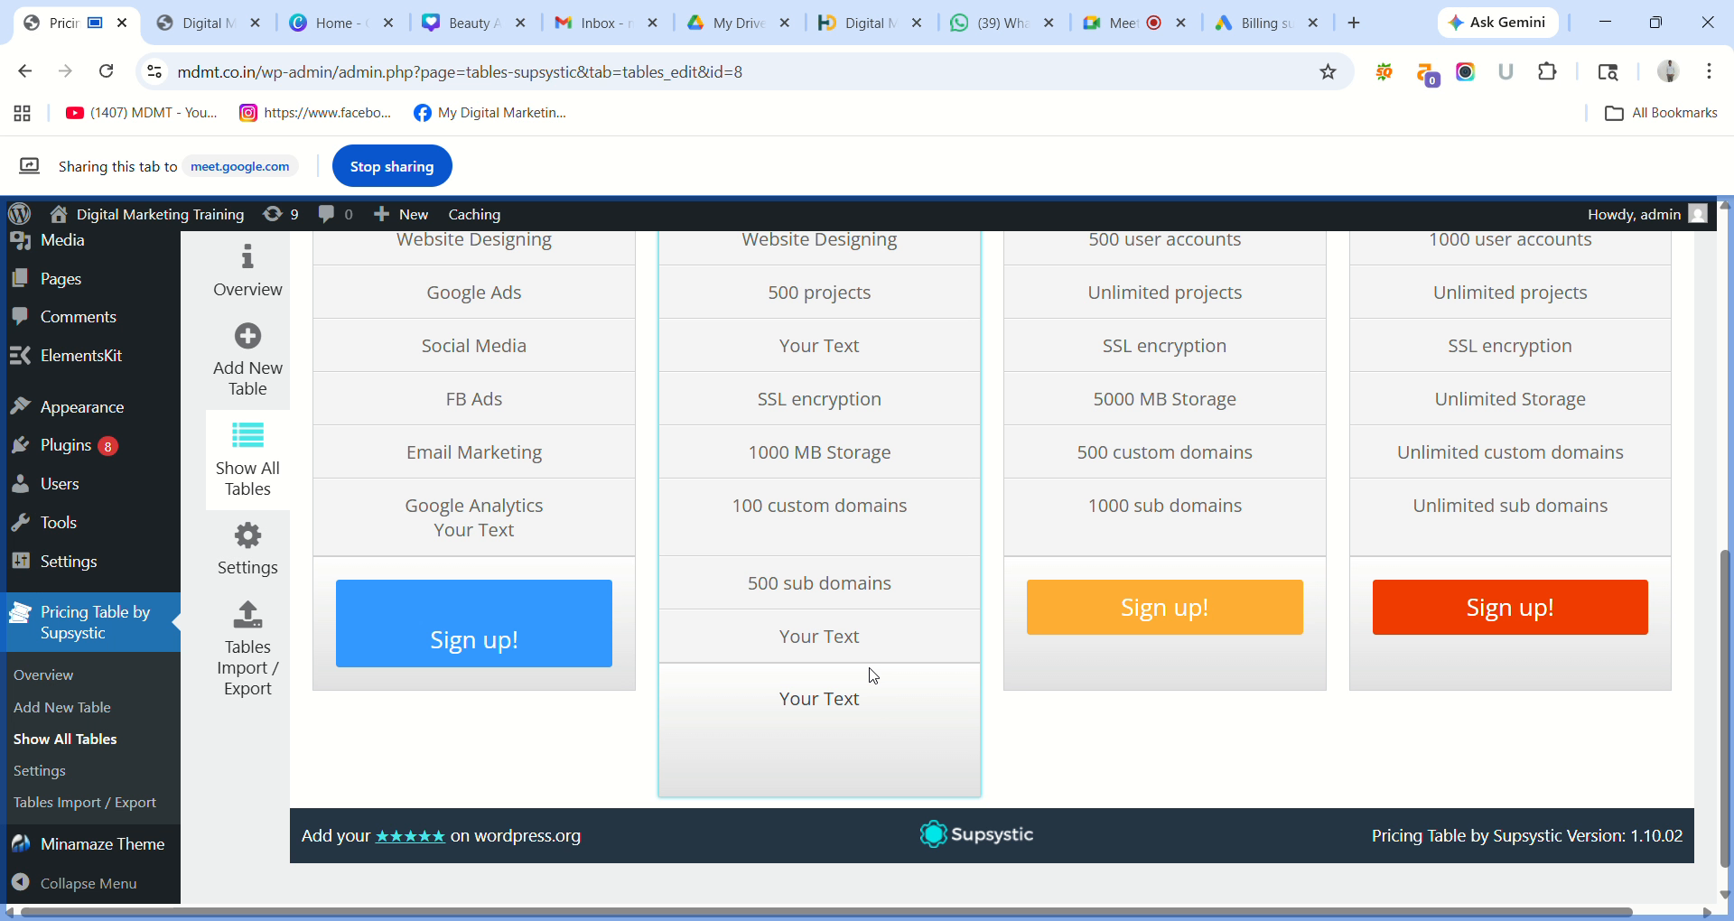
left_click(863, 702)
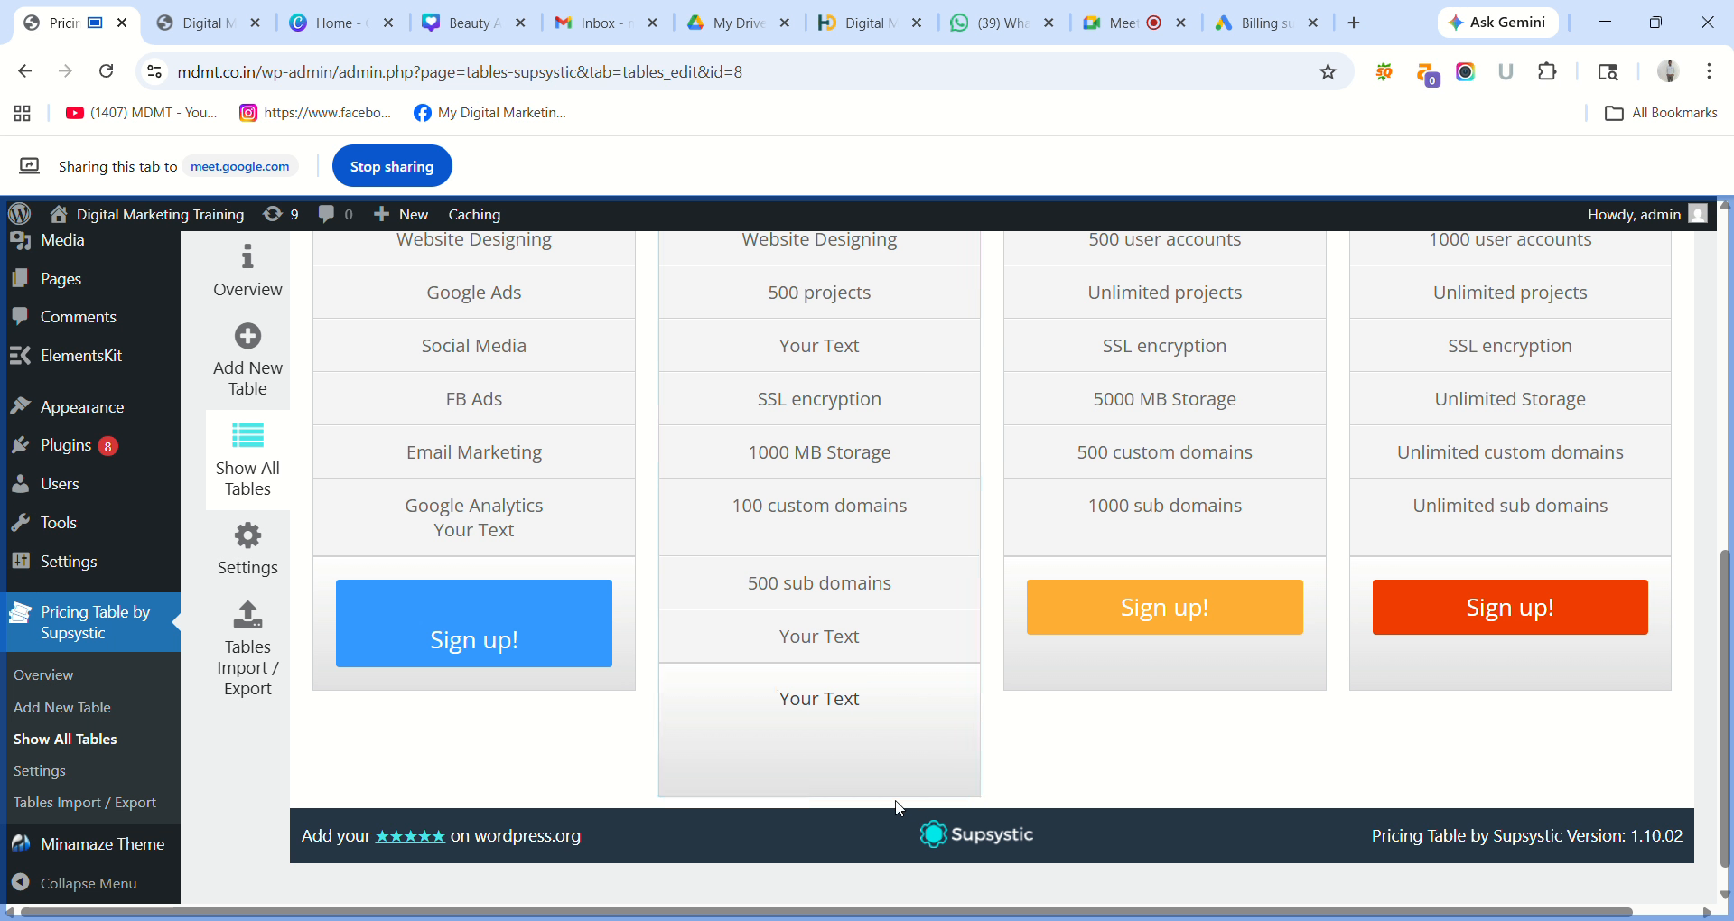
left_click(889, 698)
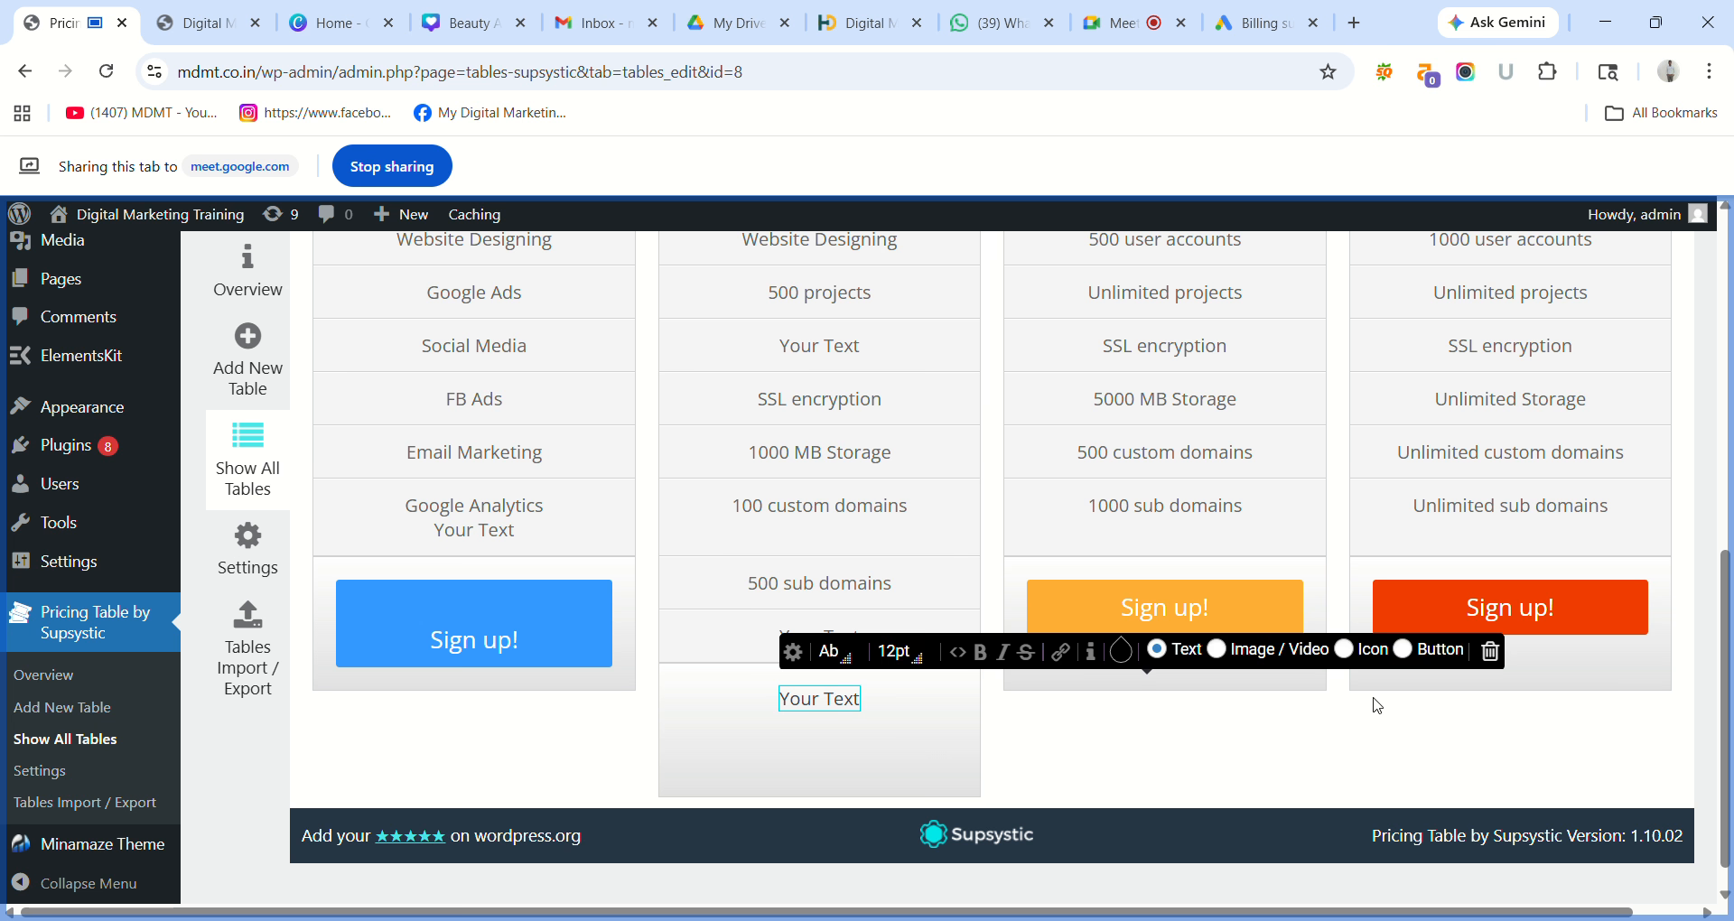
left_click(1437, 653)
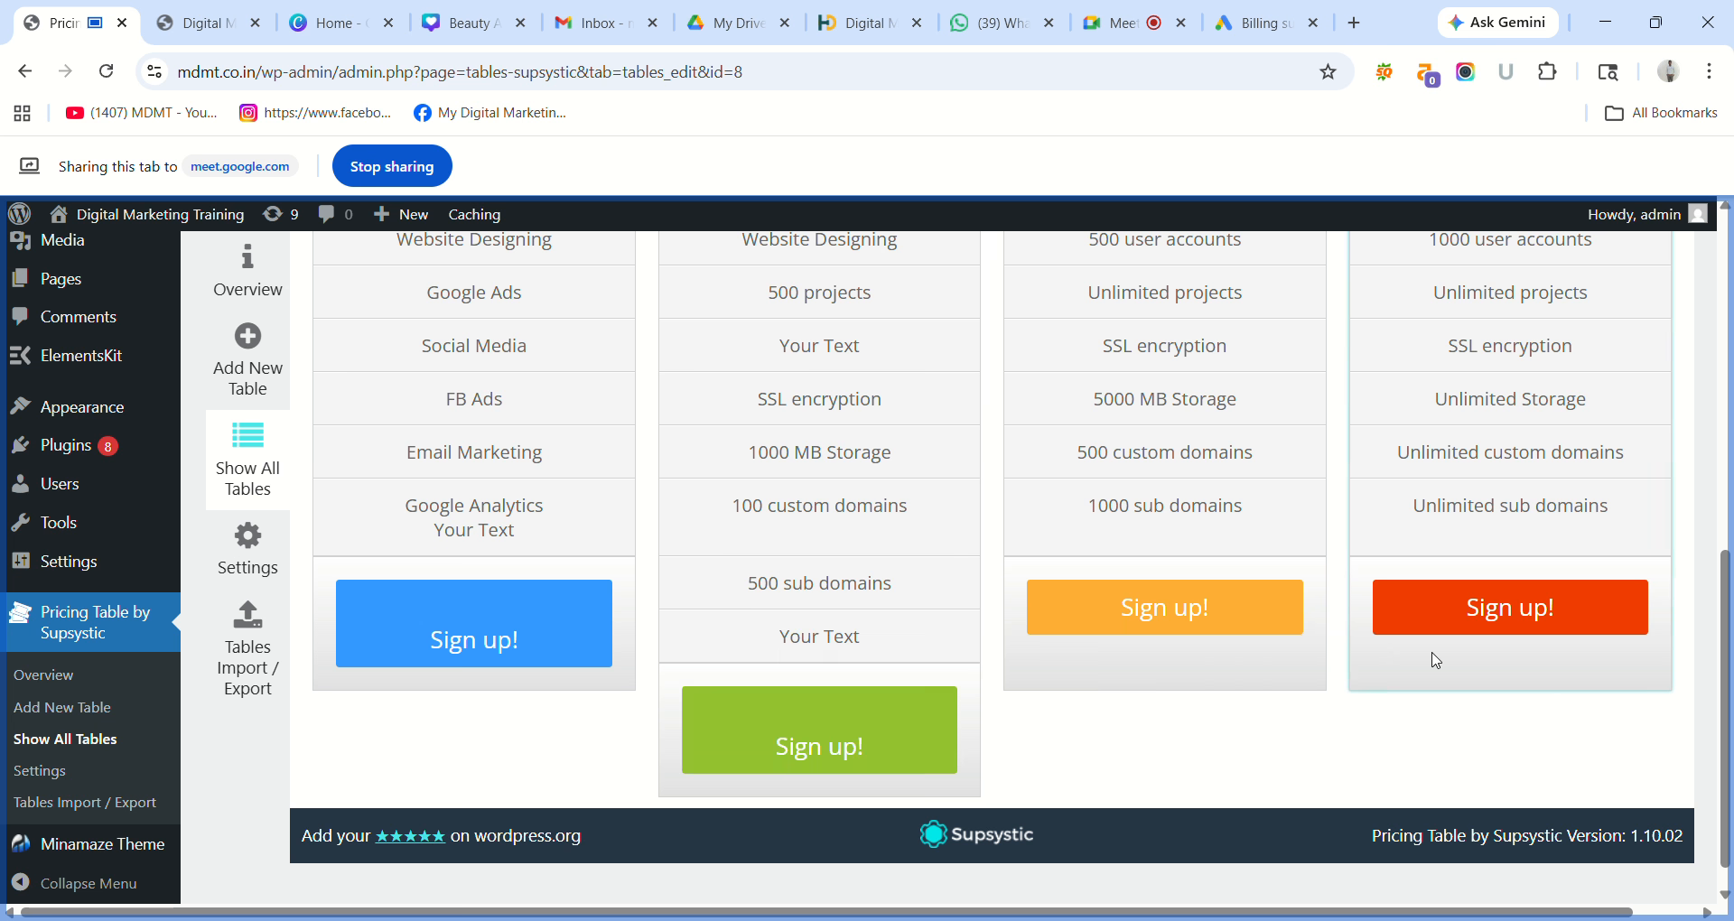
left_click(905, 747)
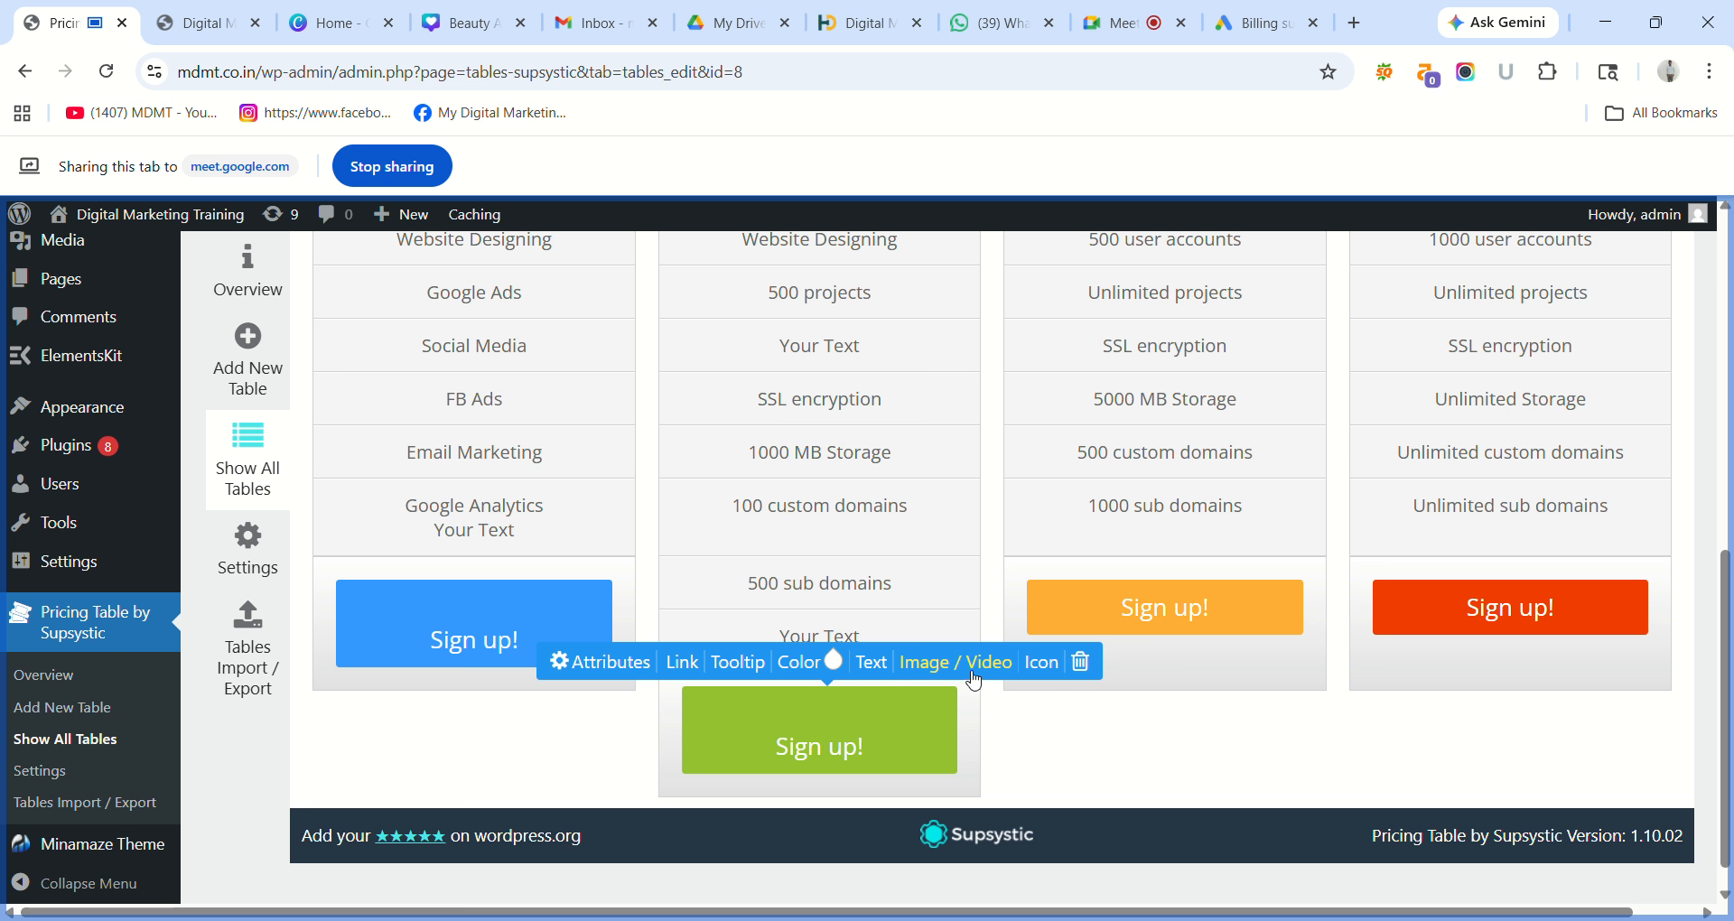
left_click(1038, 666)
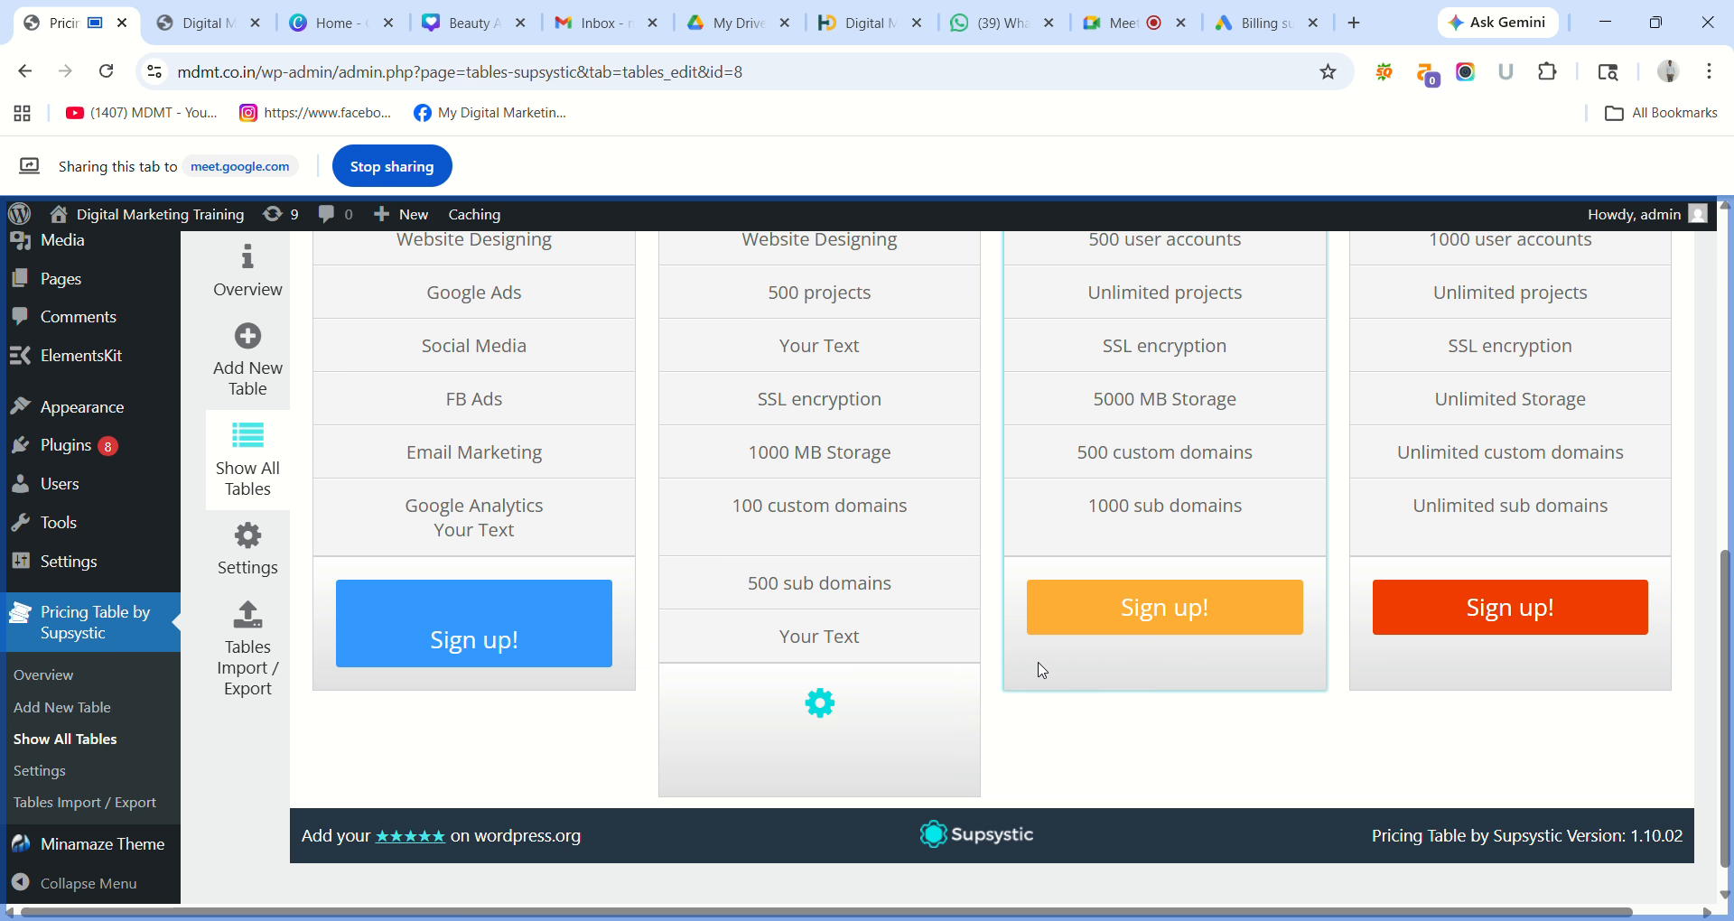
left_click(819, 705)
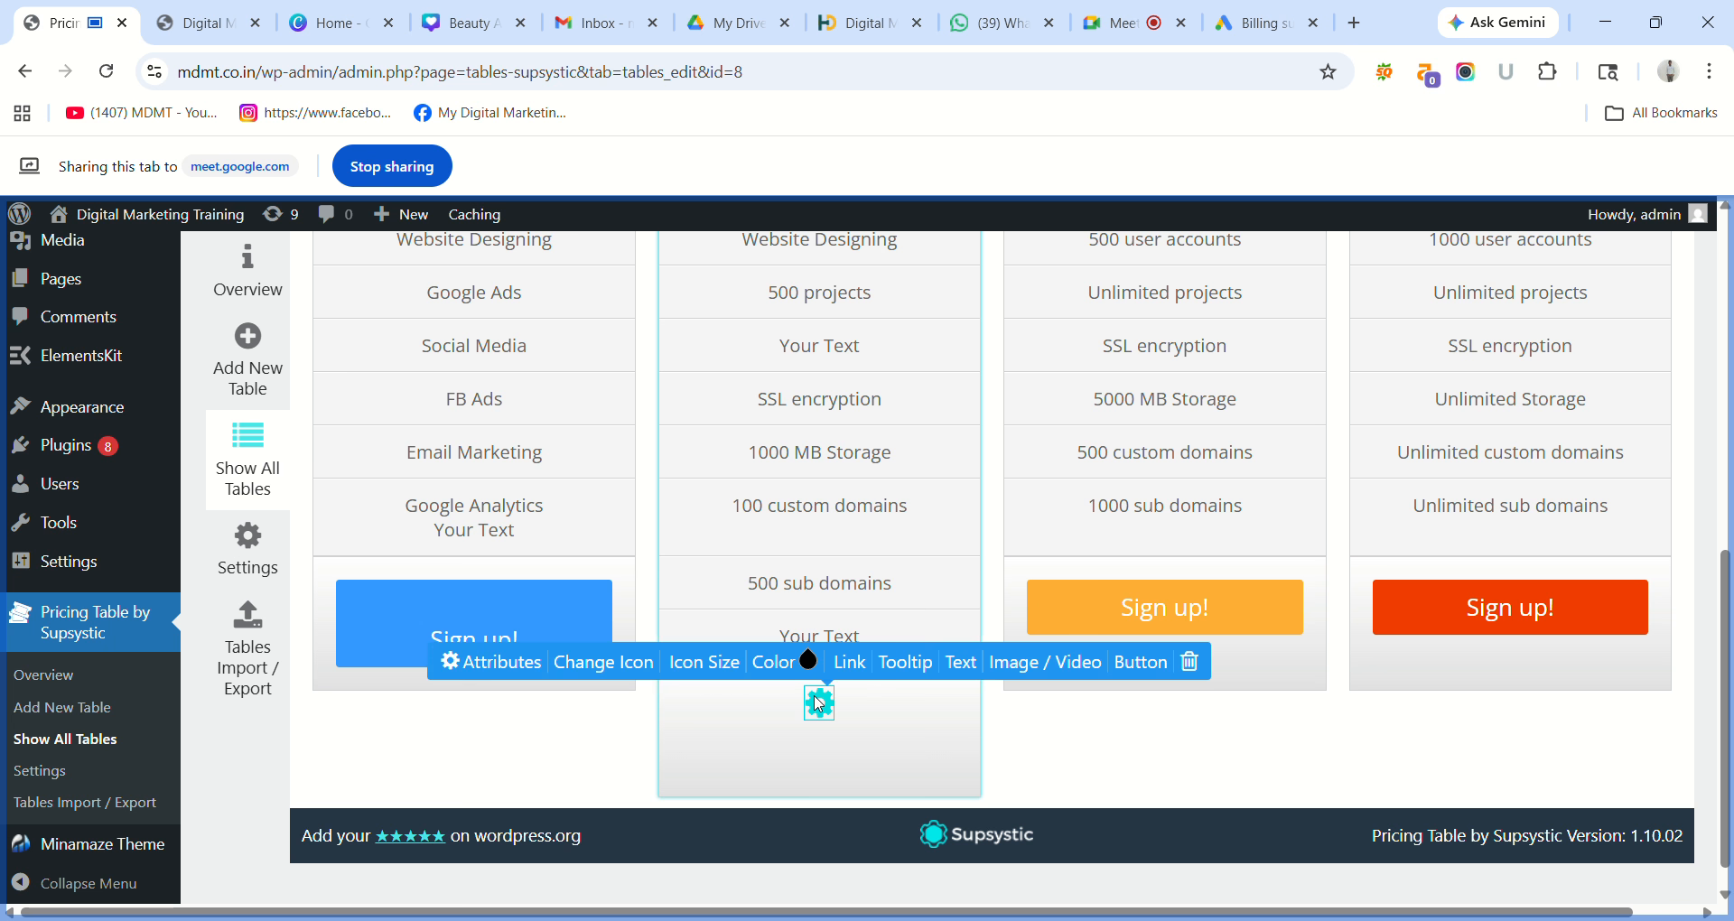
left_click(1136, 665)
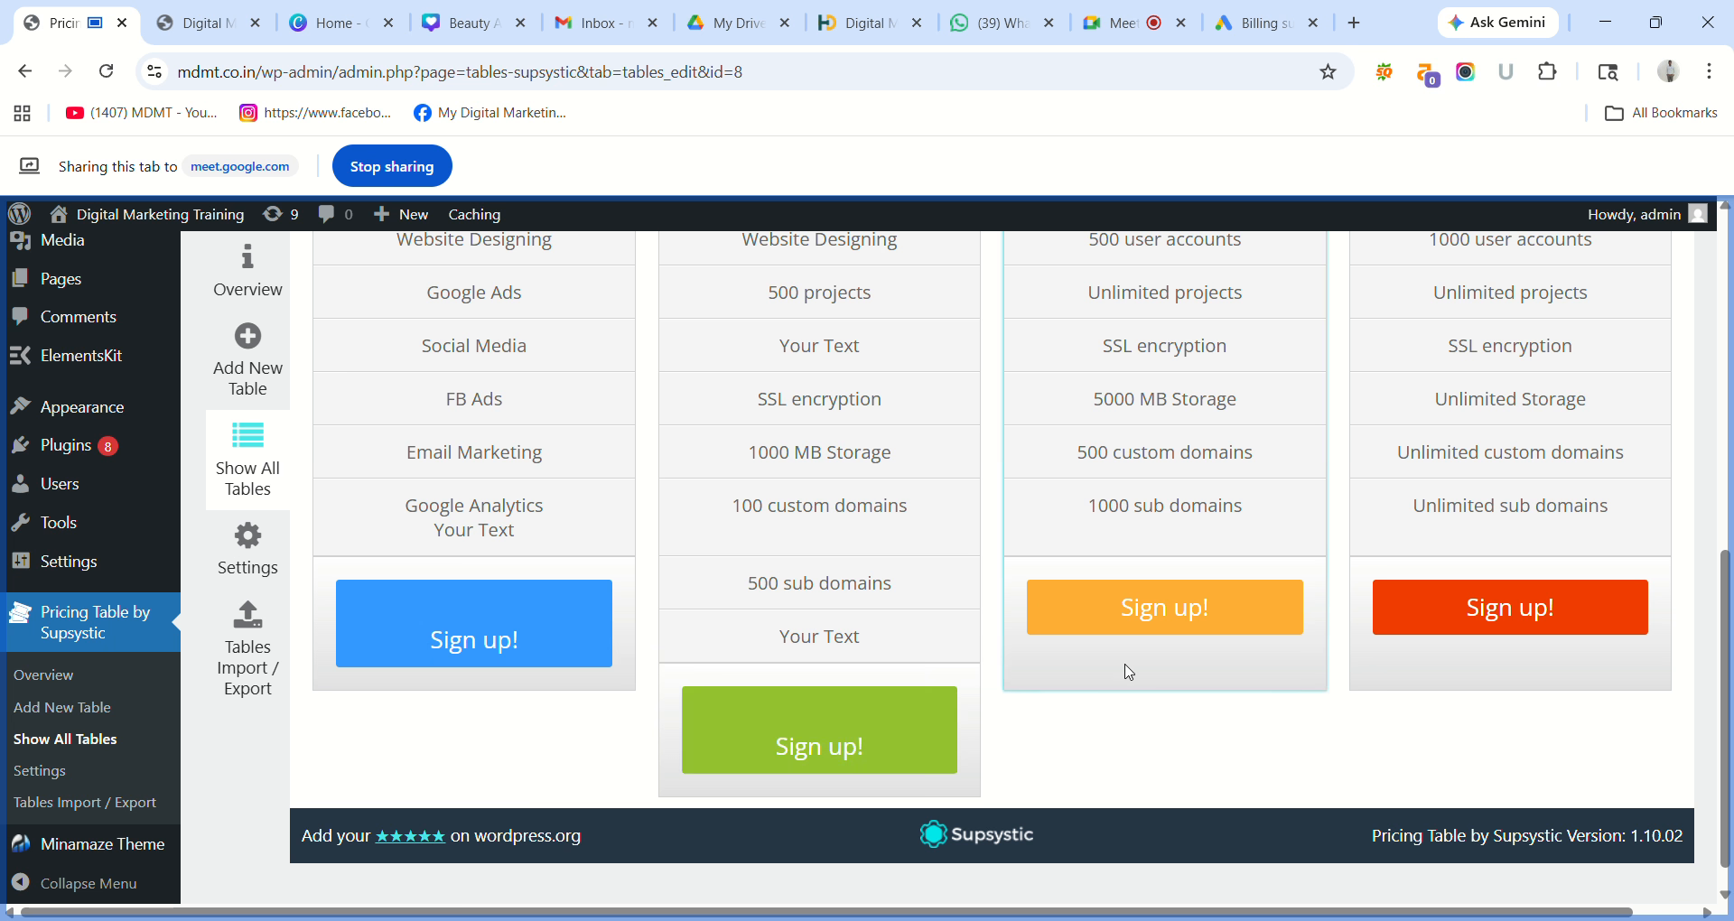
left_click(792, 751)
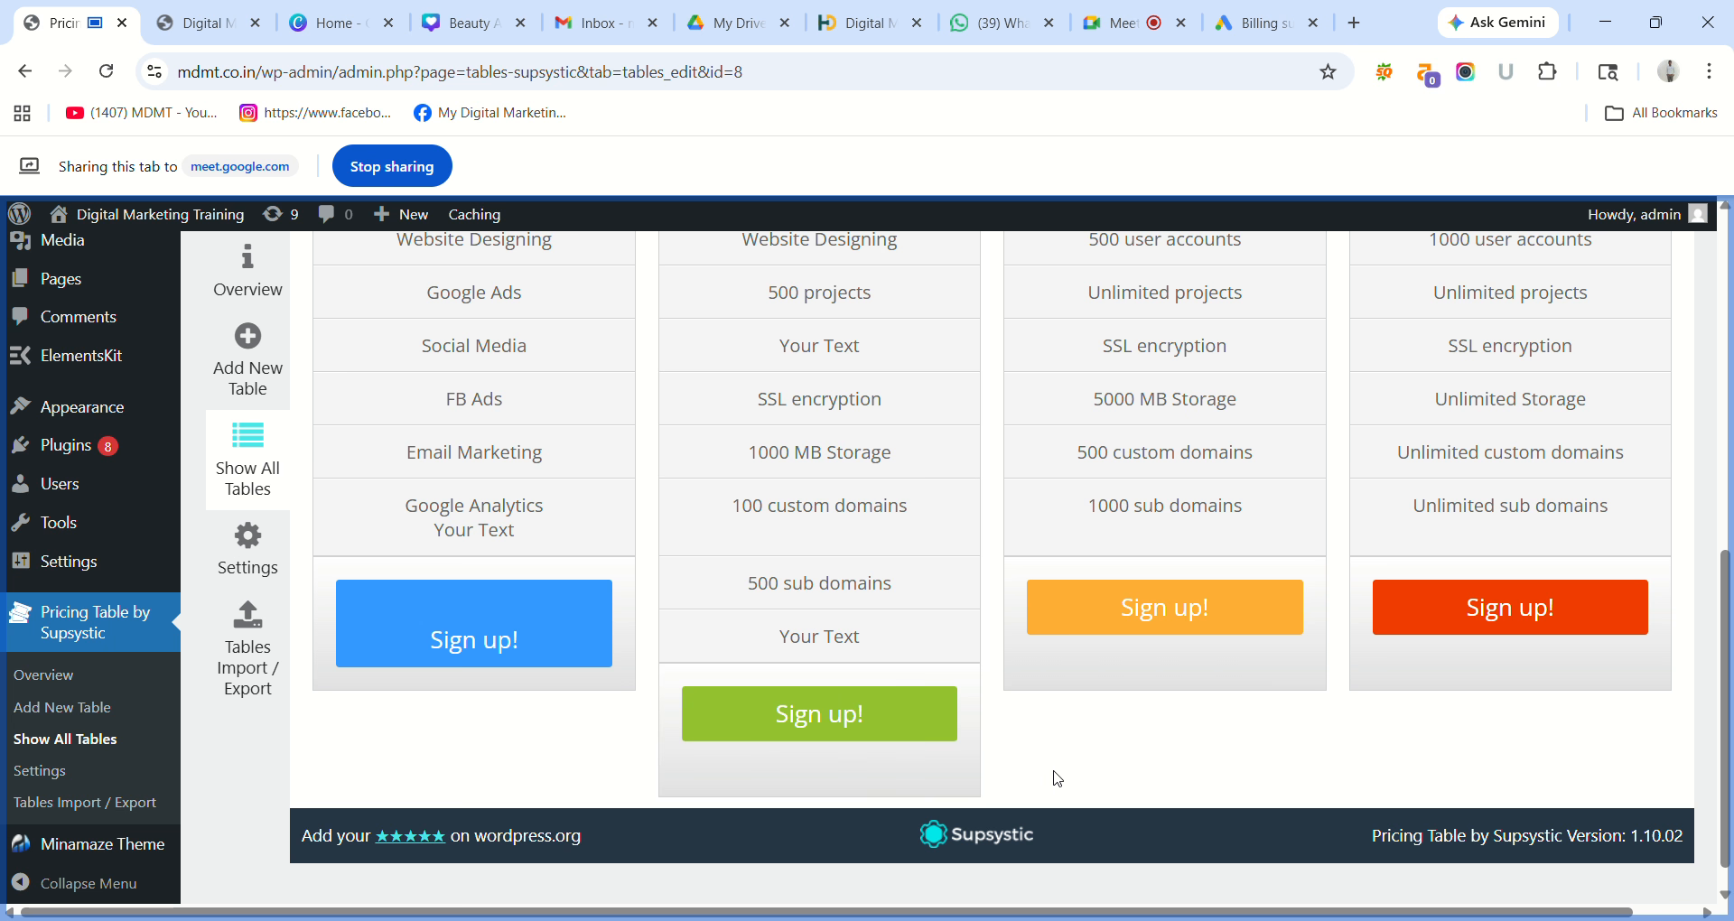
left_click(945, 734)
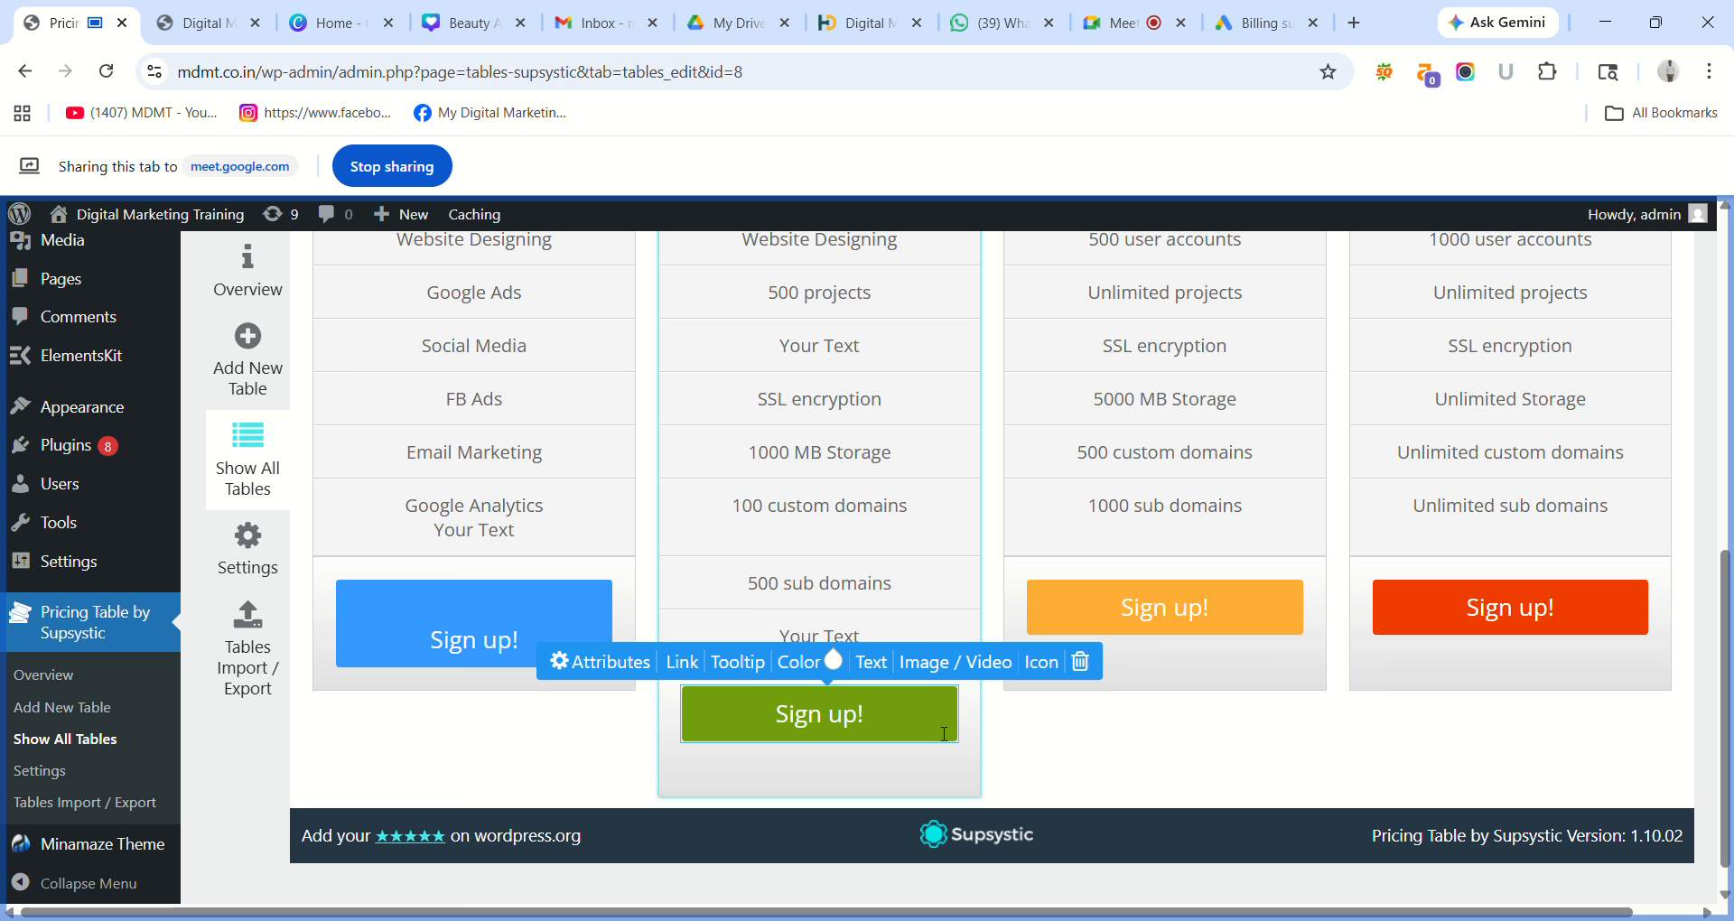
left_click(872, 665)
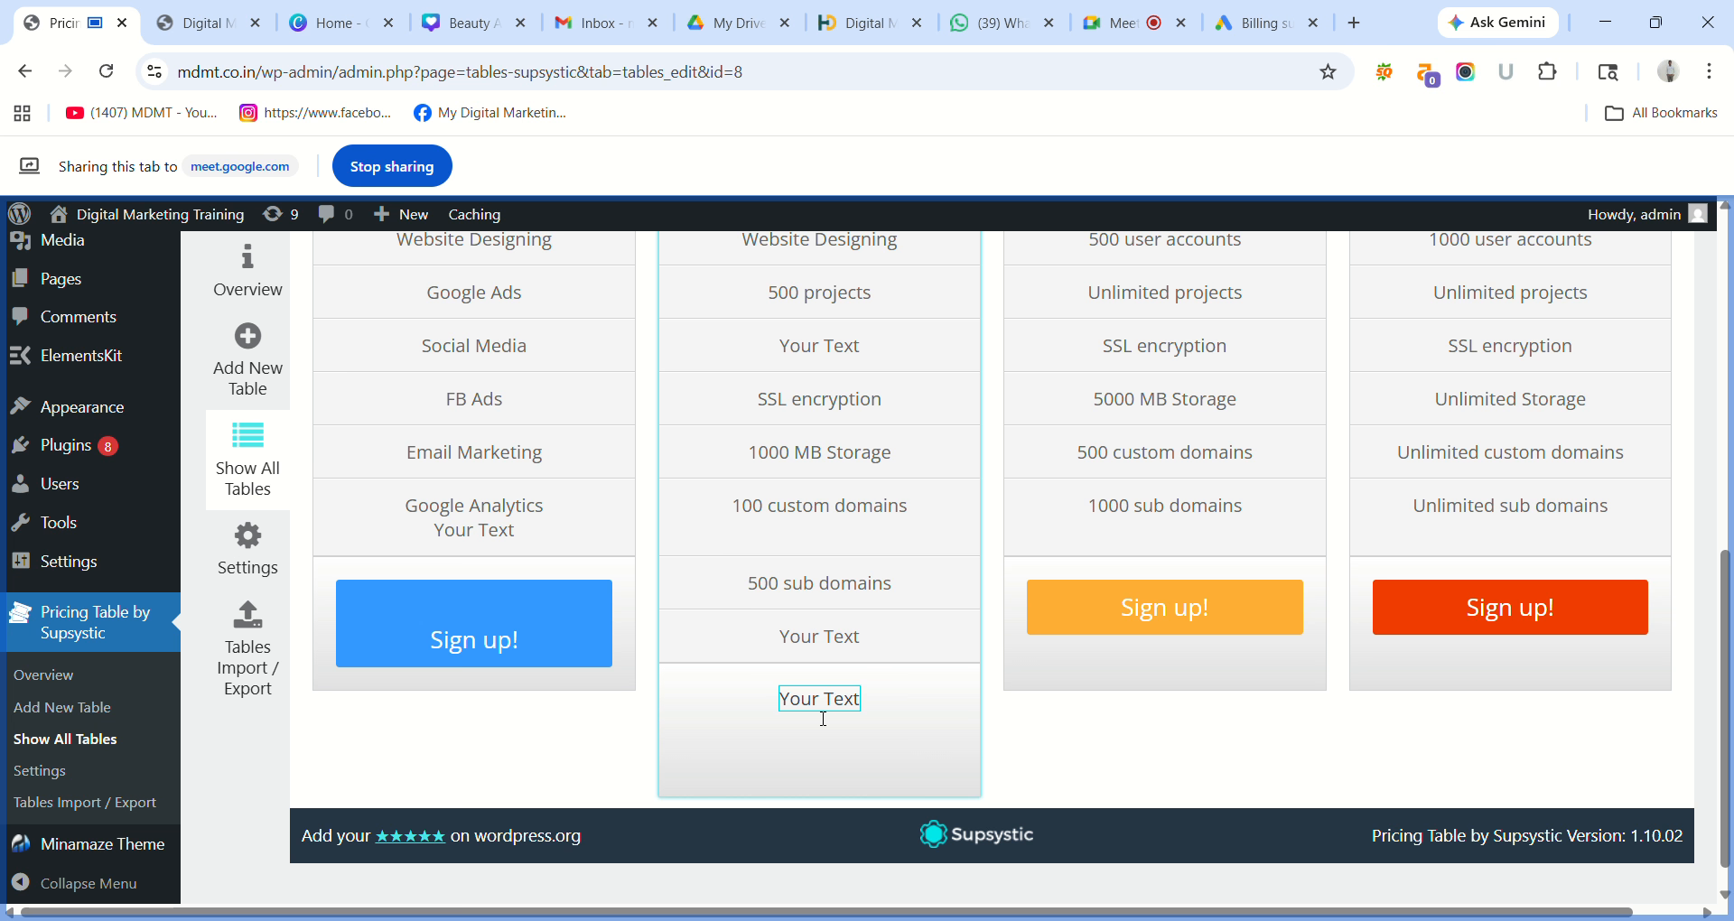
left_click(885, 713)
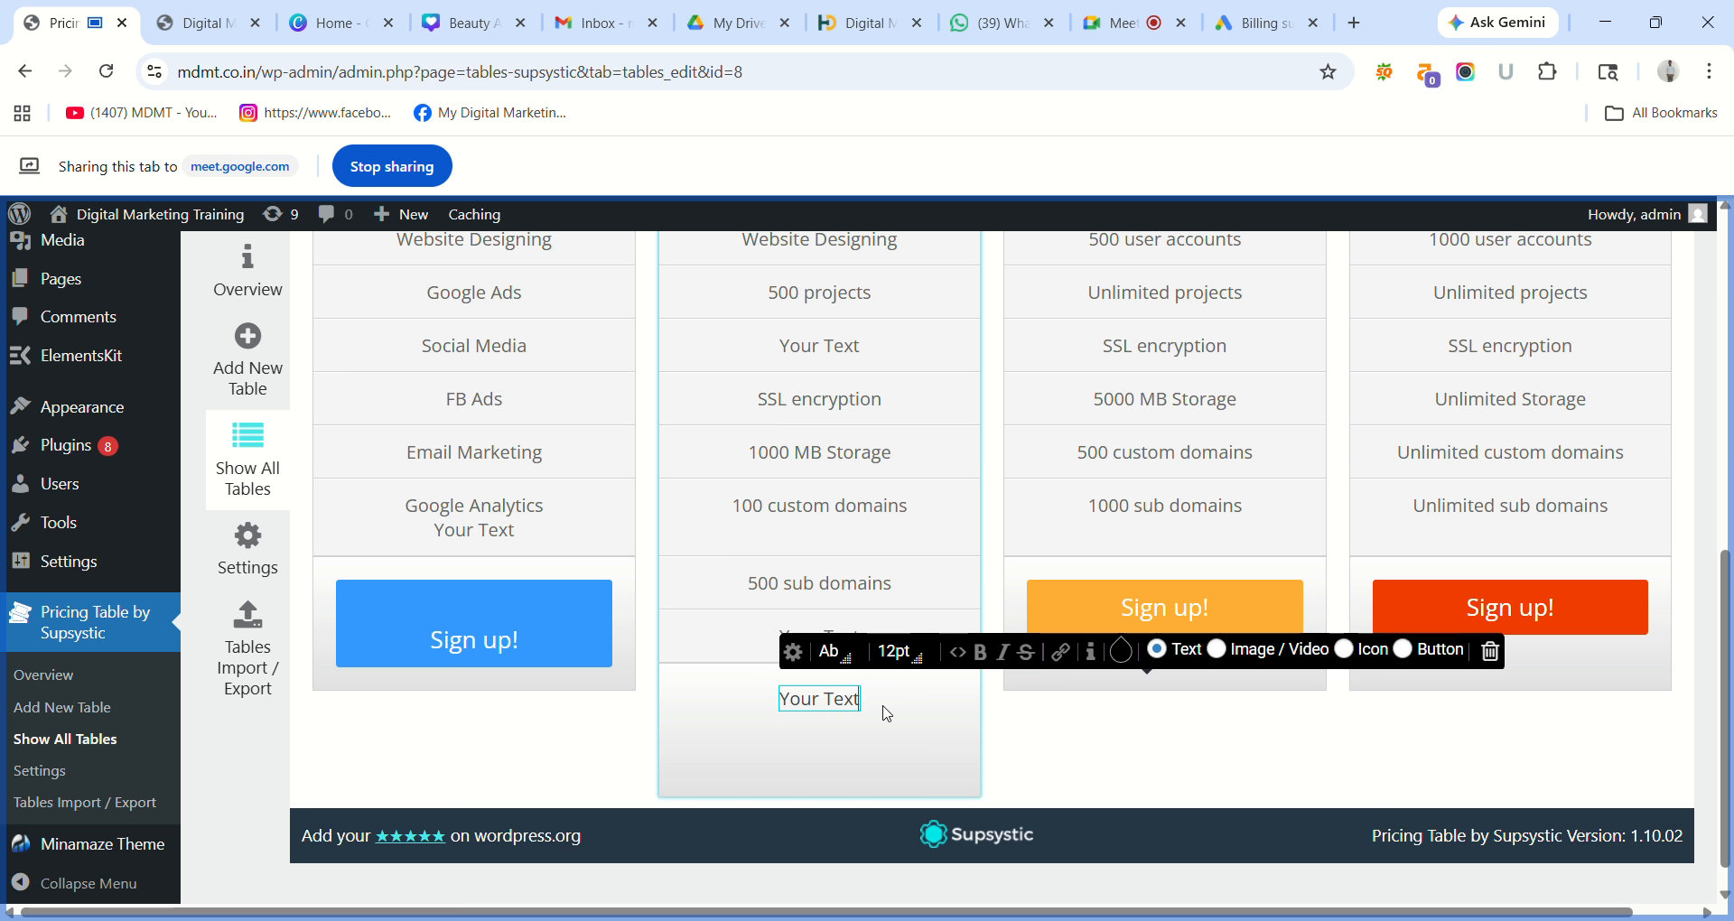
left_click(1374, 653)
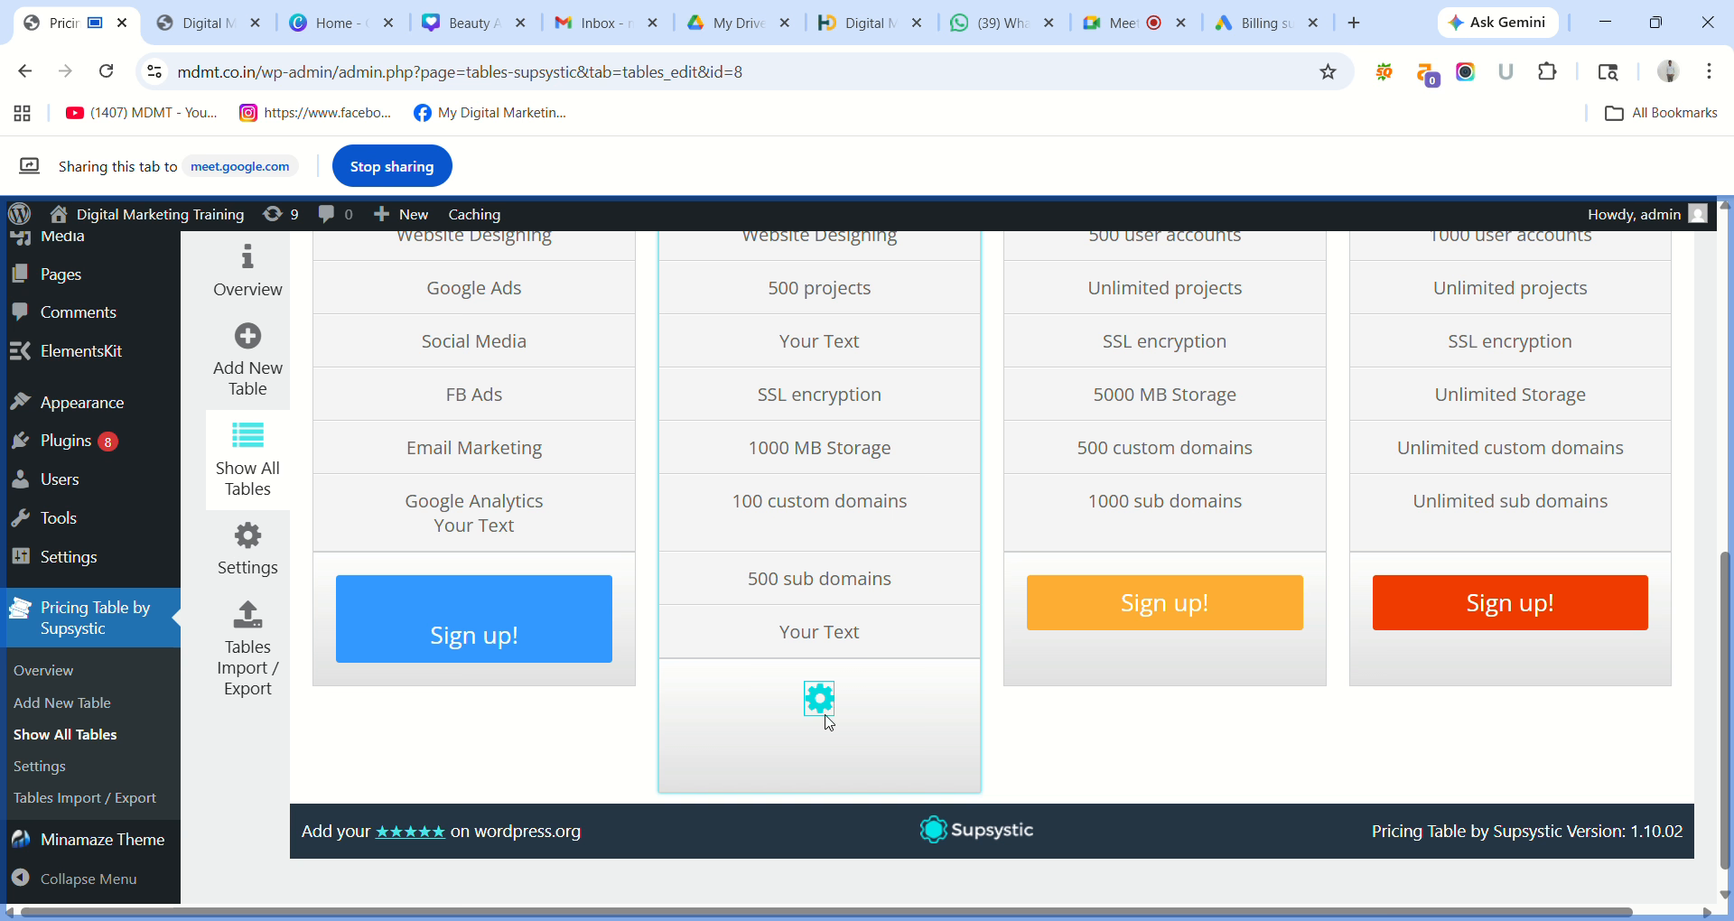
left_click(830, 706)
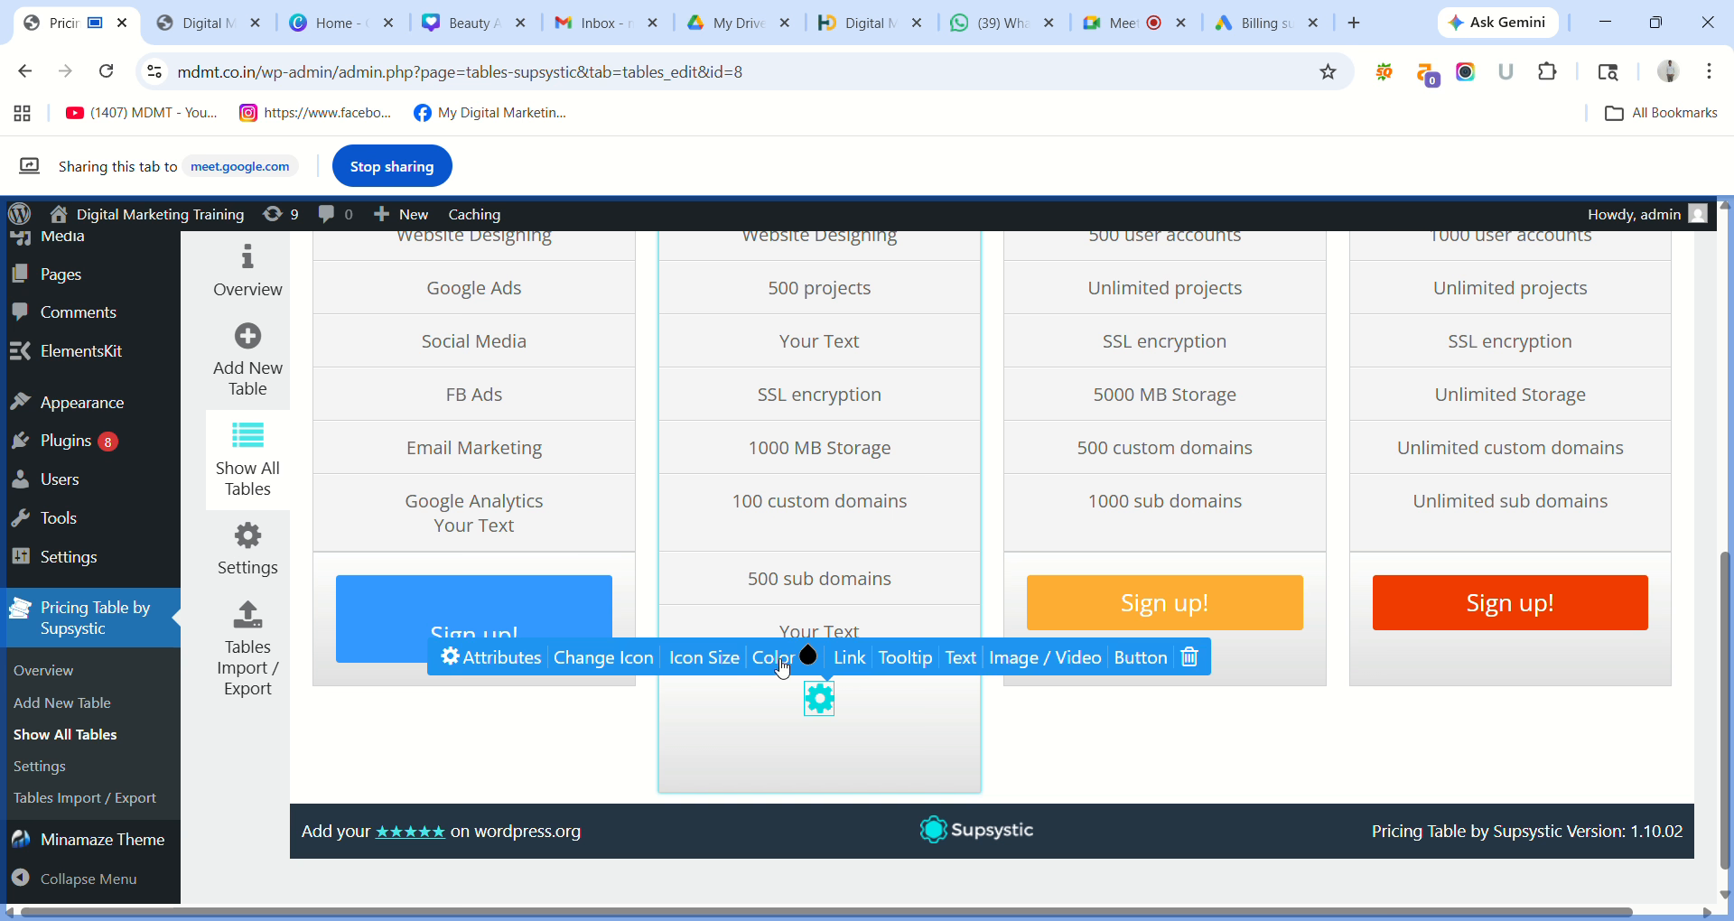
left_click_drag(777, 660, 701, 663)
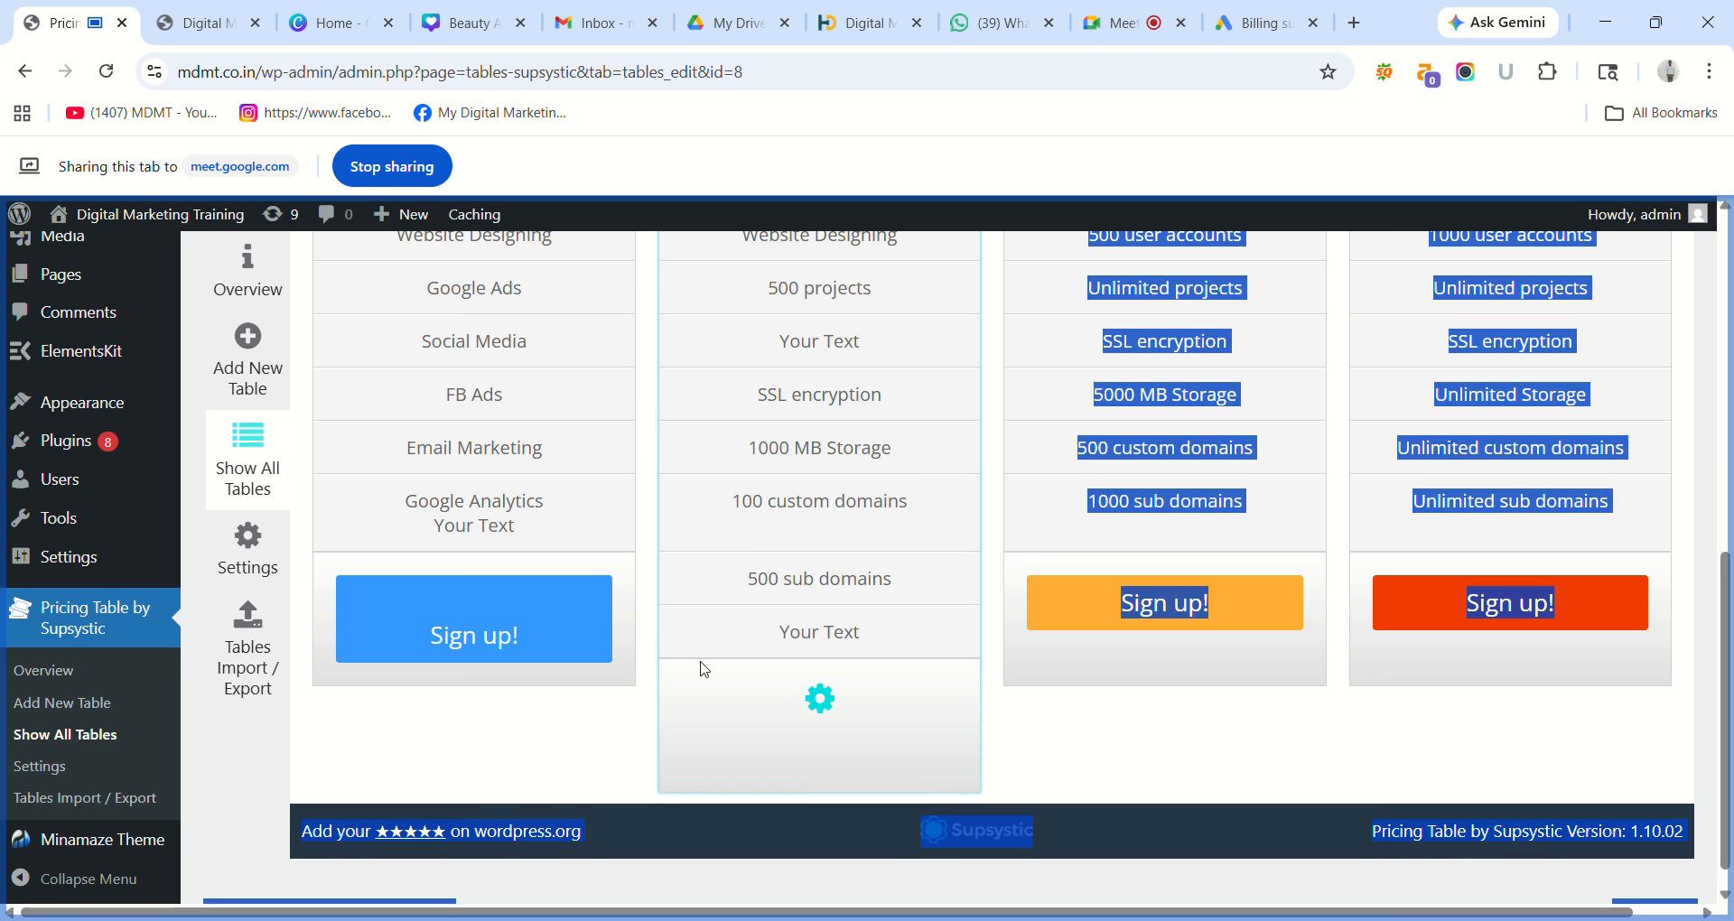
left_click(1076, 767)
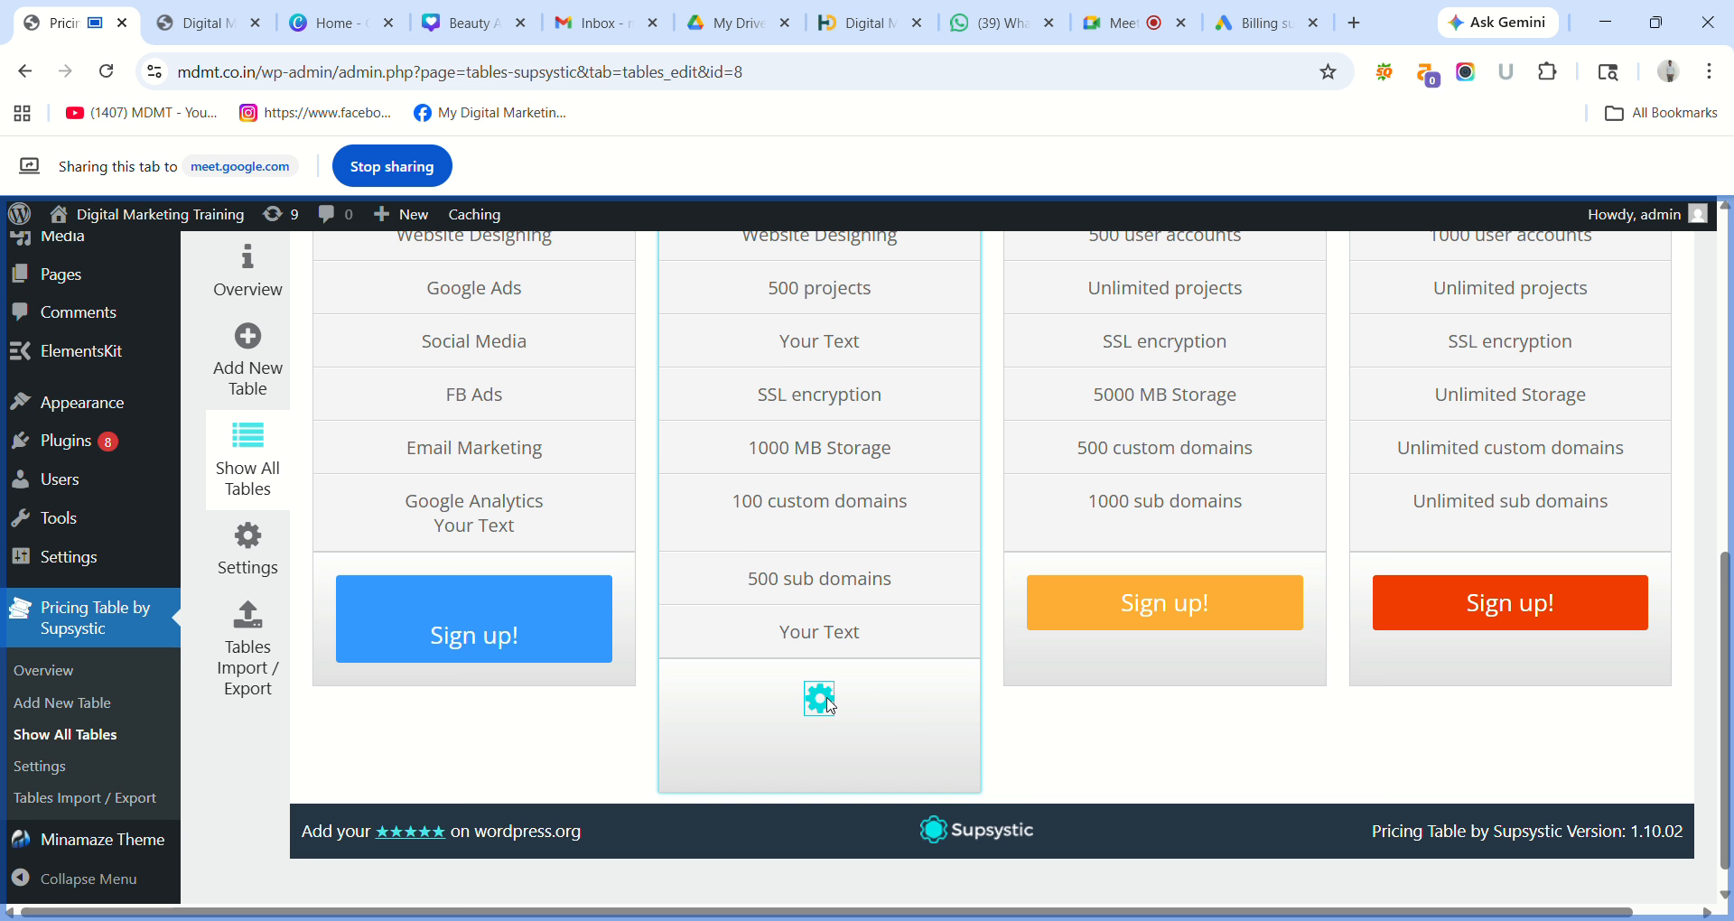
left_click(830, 706)
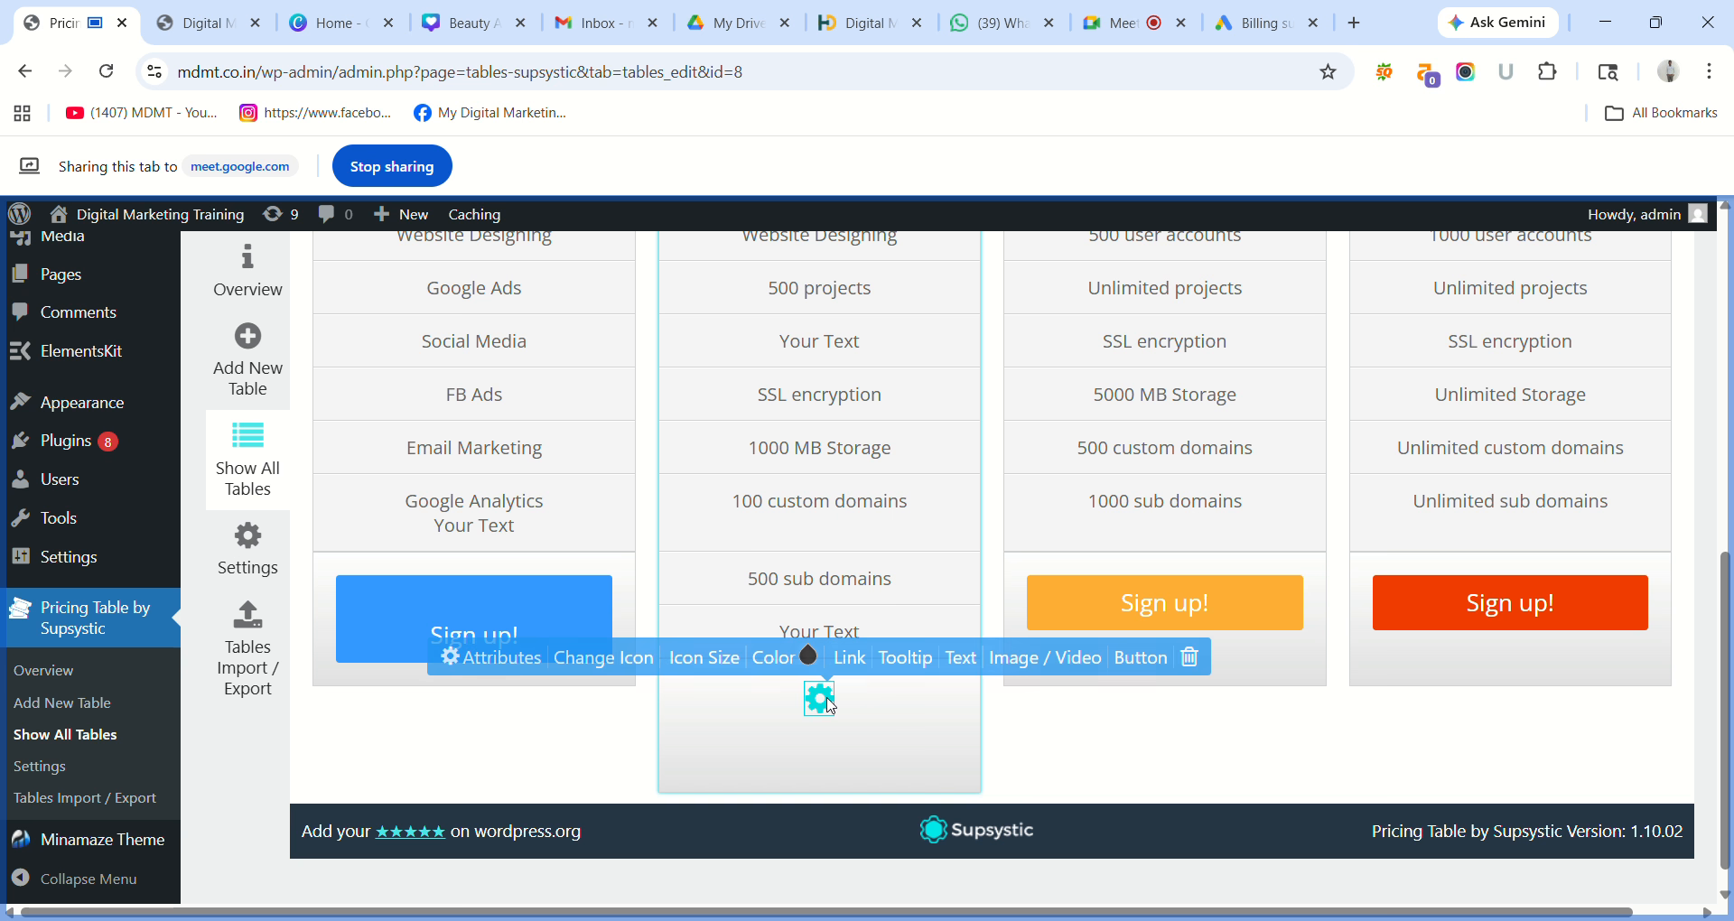
left_click(1152, 663)
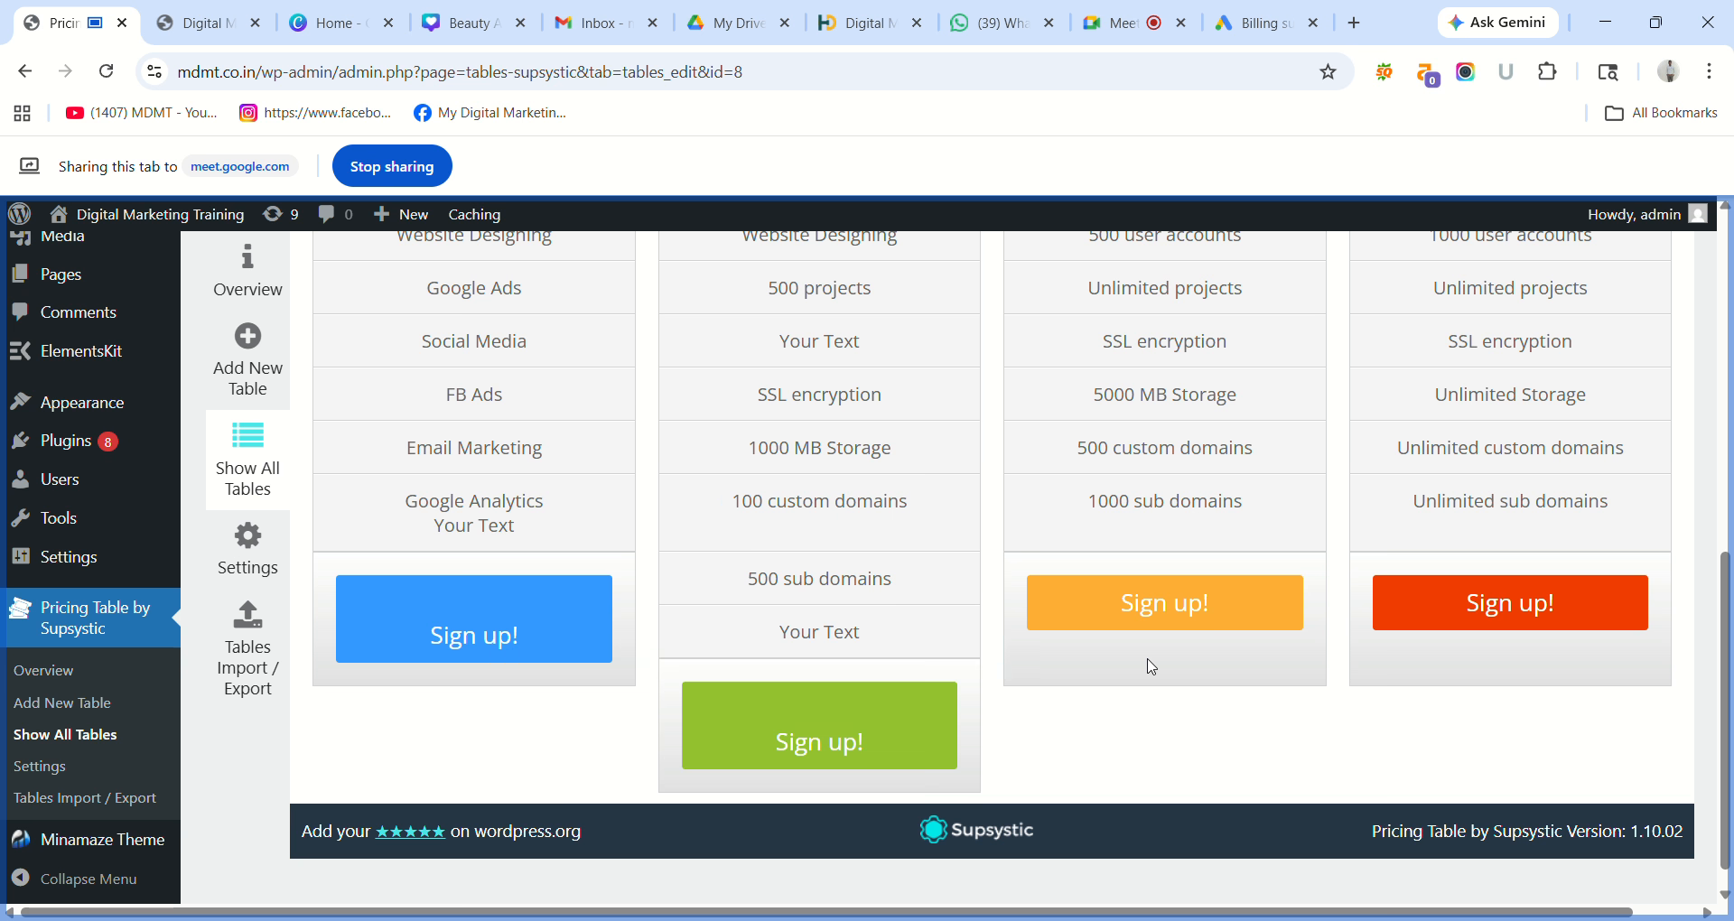
left_click(782, 754)
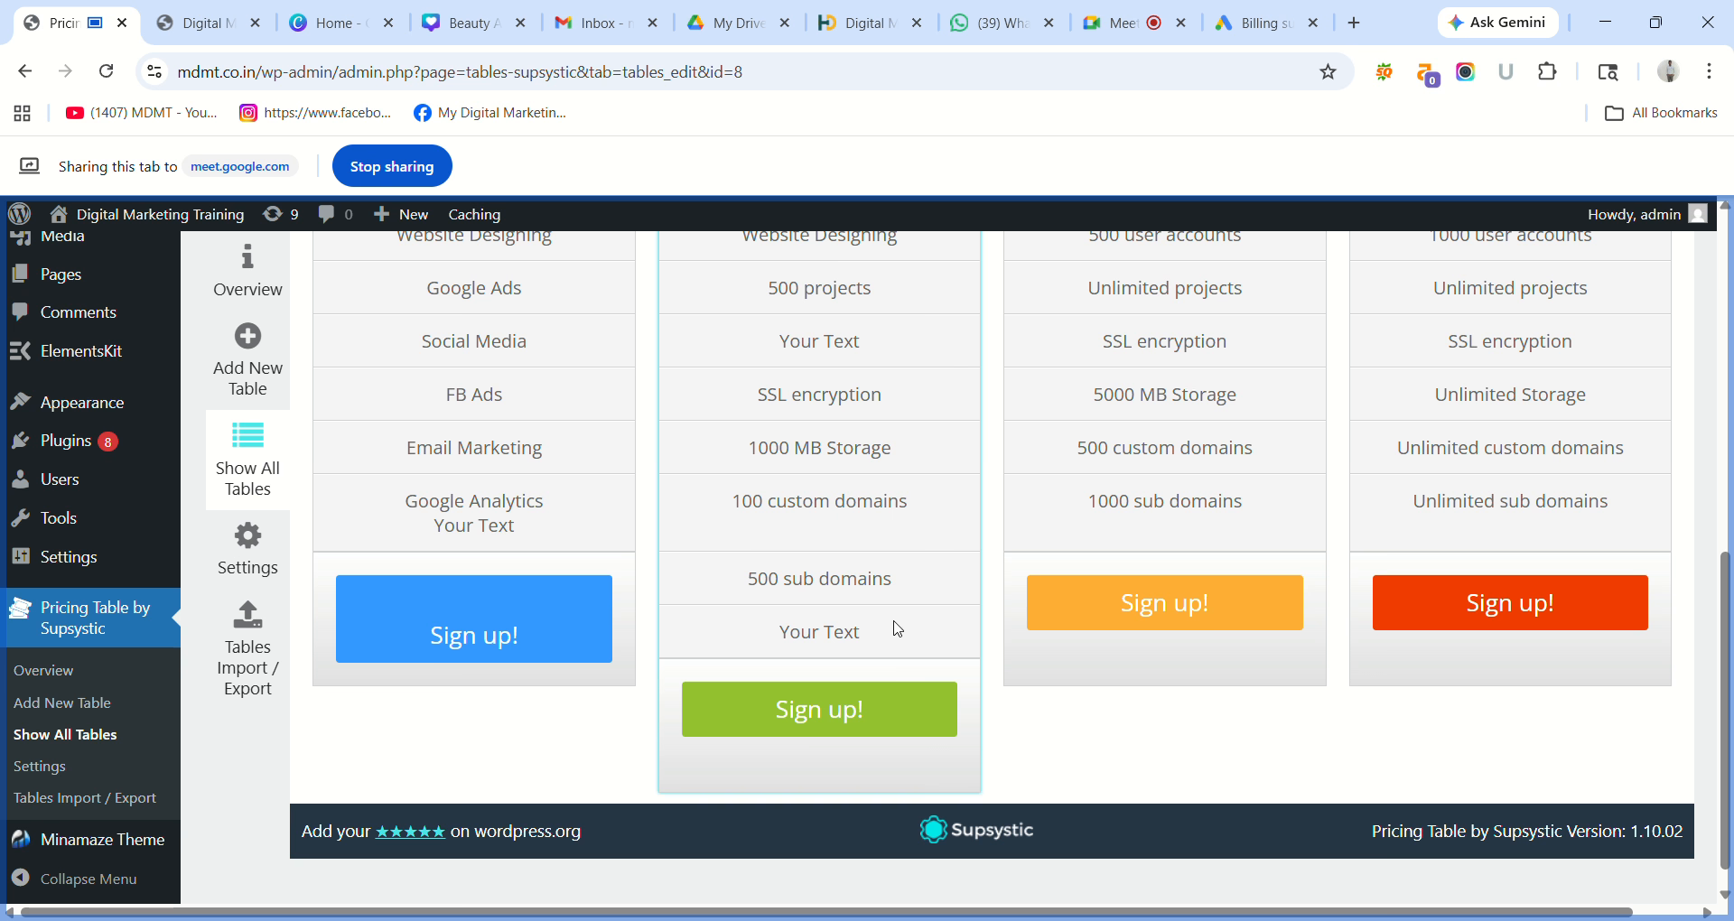
Delete the 'Your Text' row under '500 sub domains' and the Social Media / SSL encryption row.
left_click(931, 640)
scroll(931, 641, "up", 1)
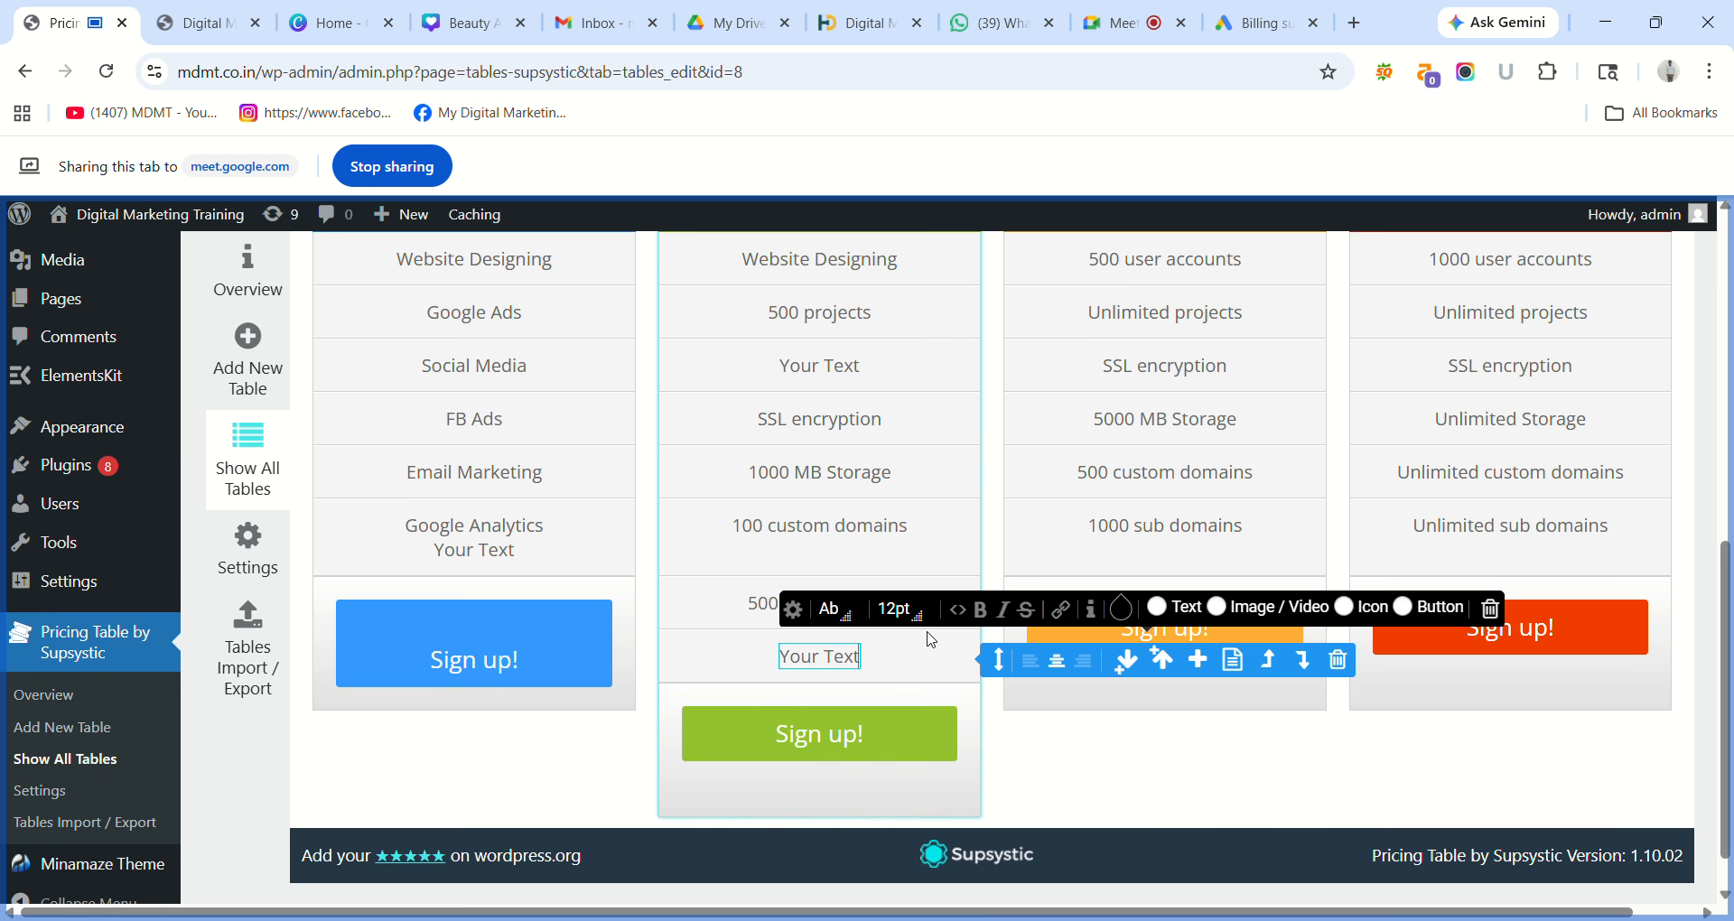
left_click(959, 650)
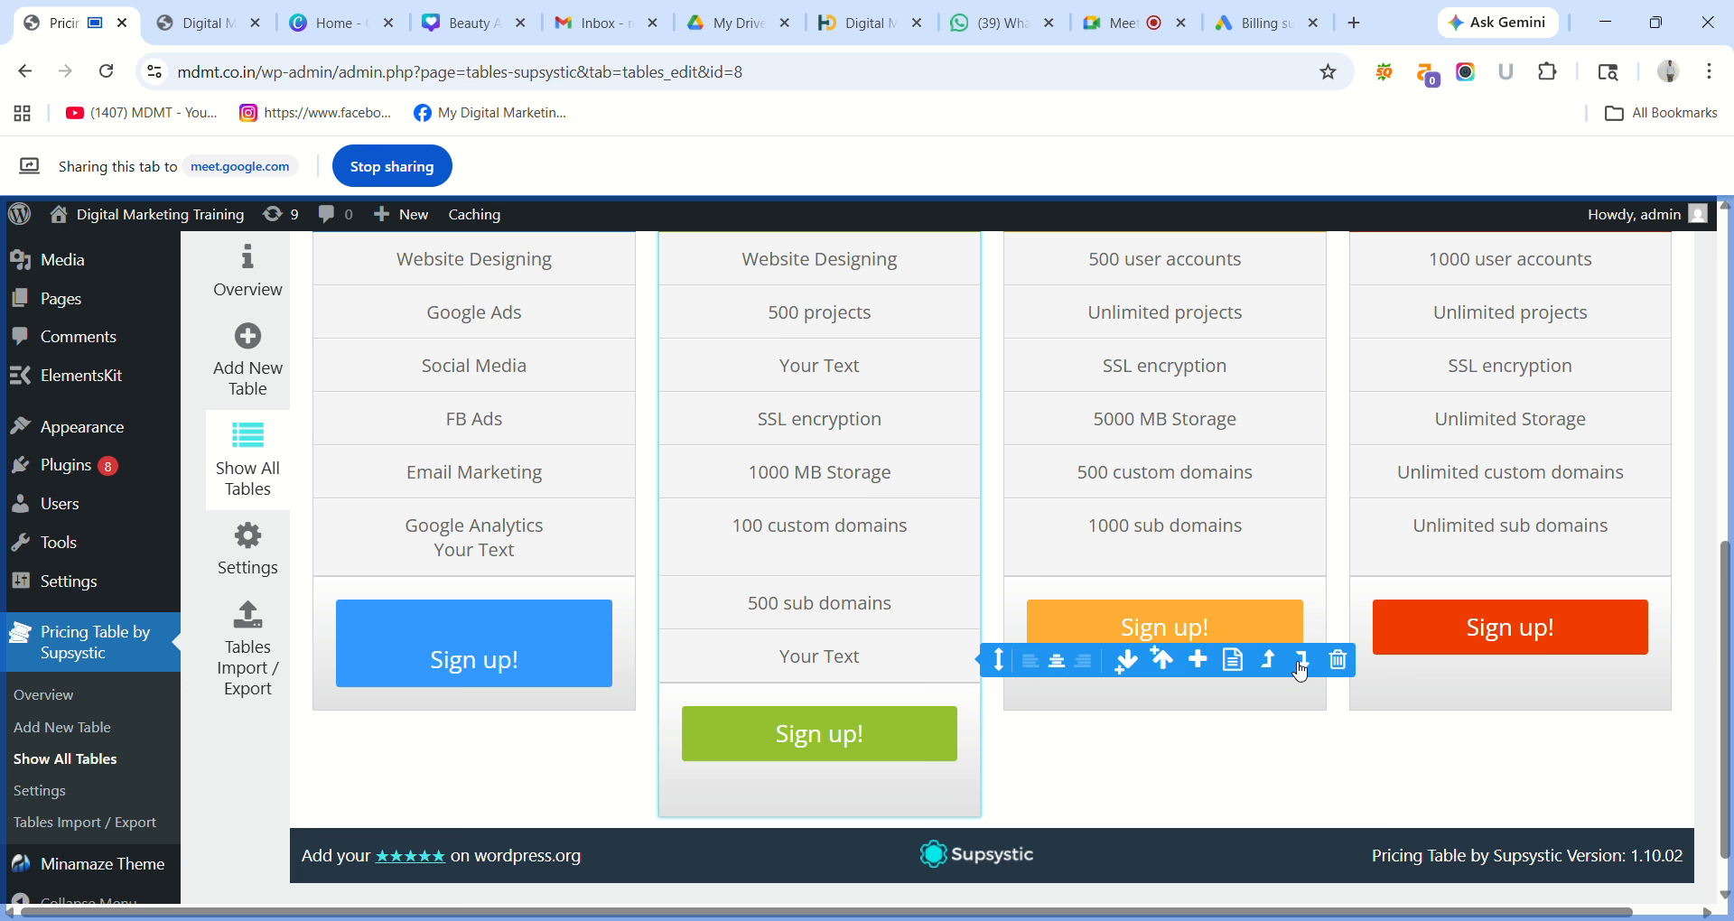
left_click(1341, 662)
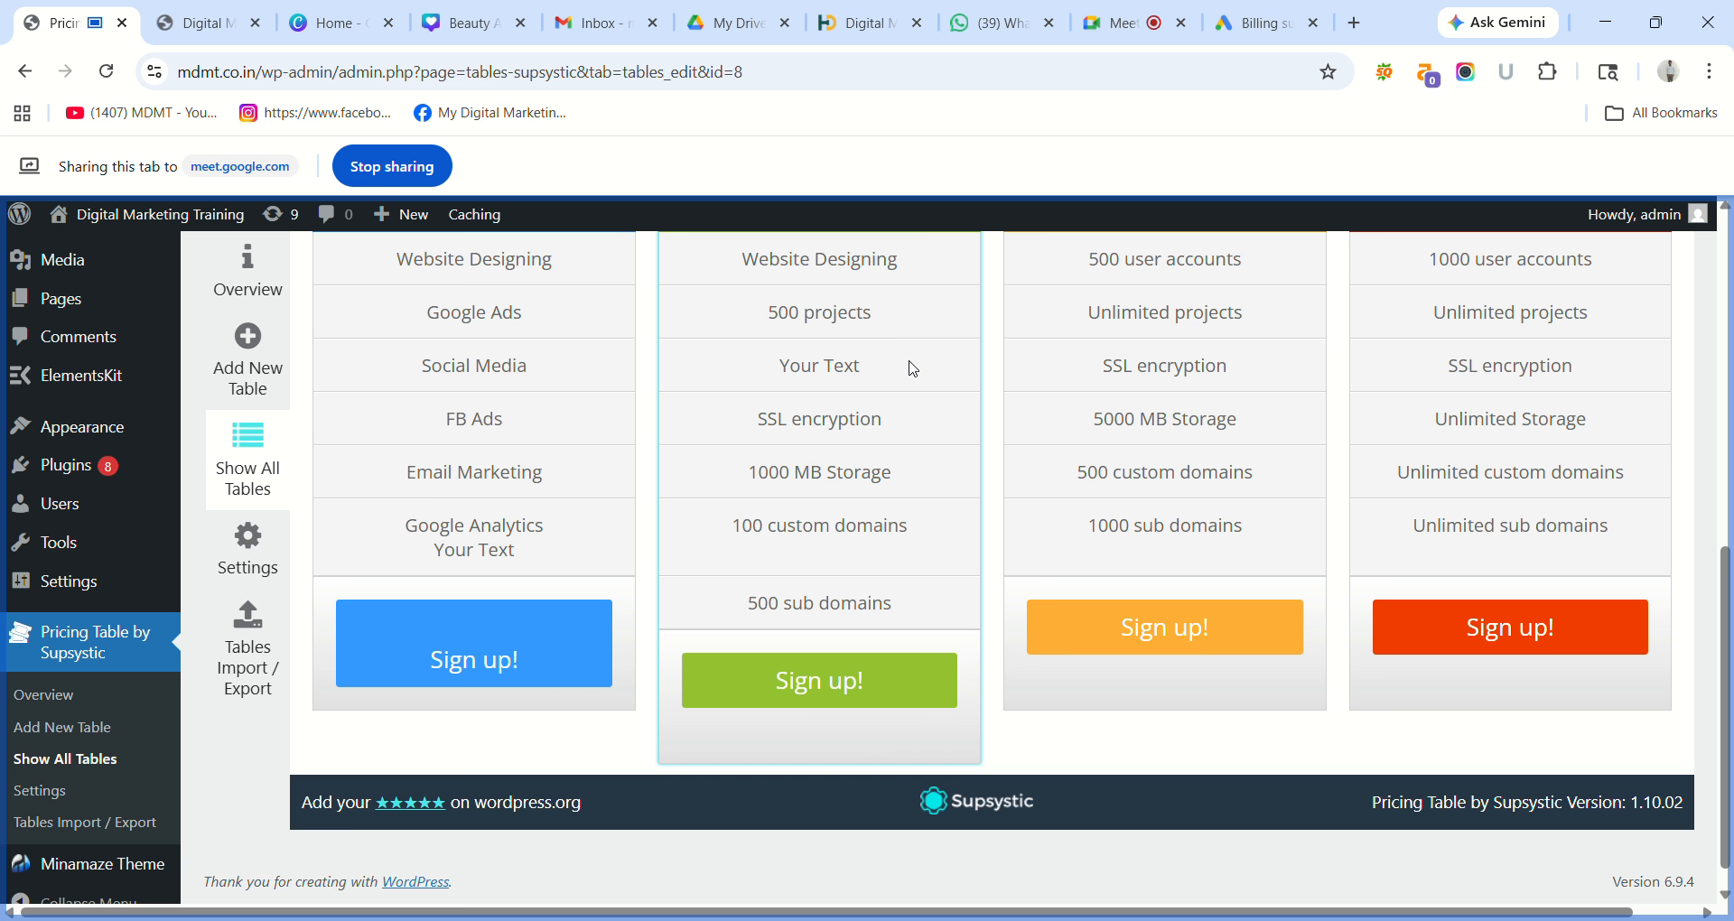
mouse_move(913, 369)
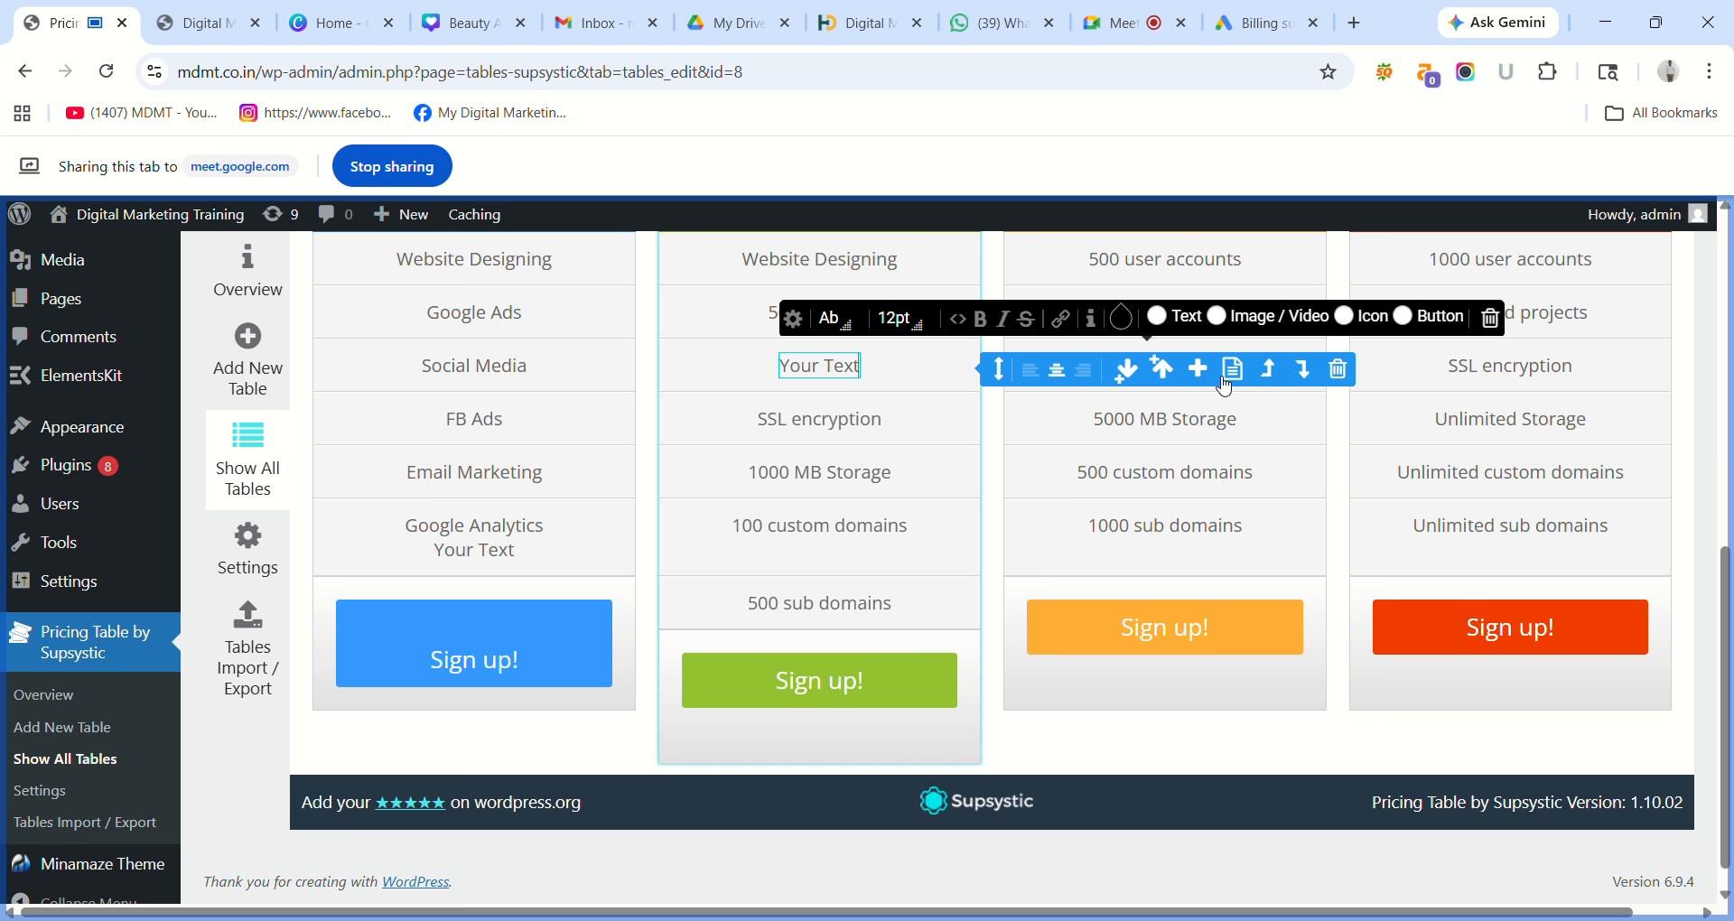
left_click(1340, 370)
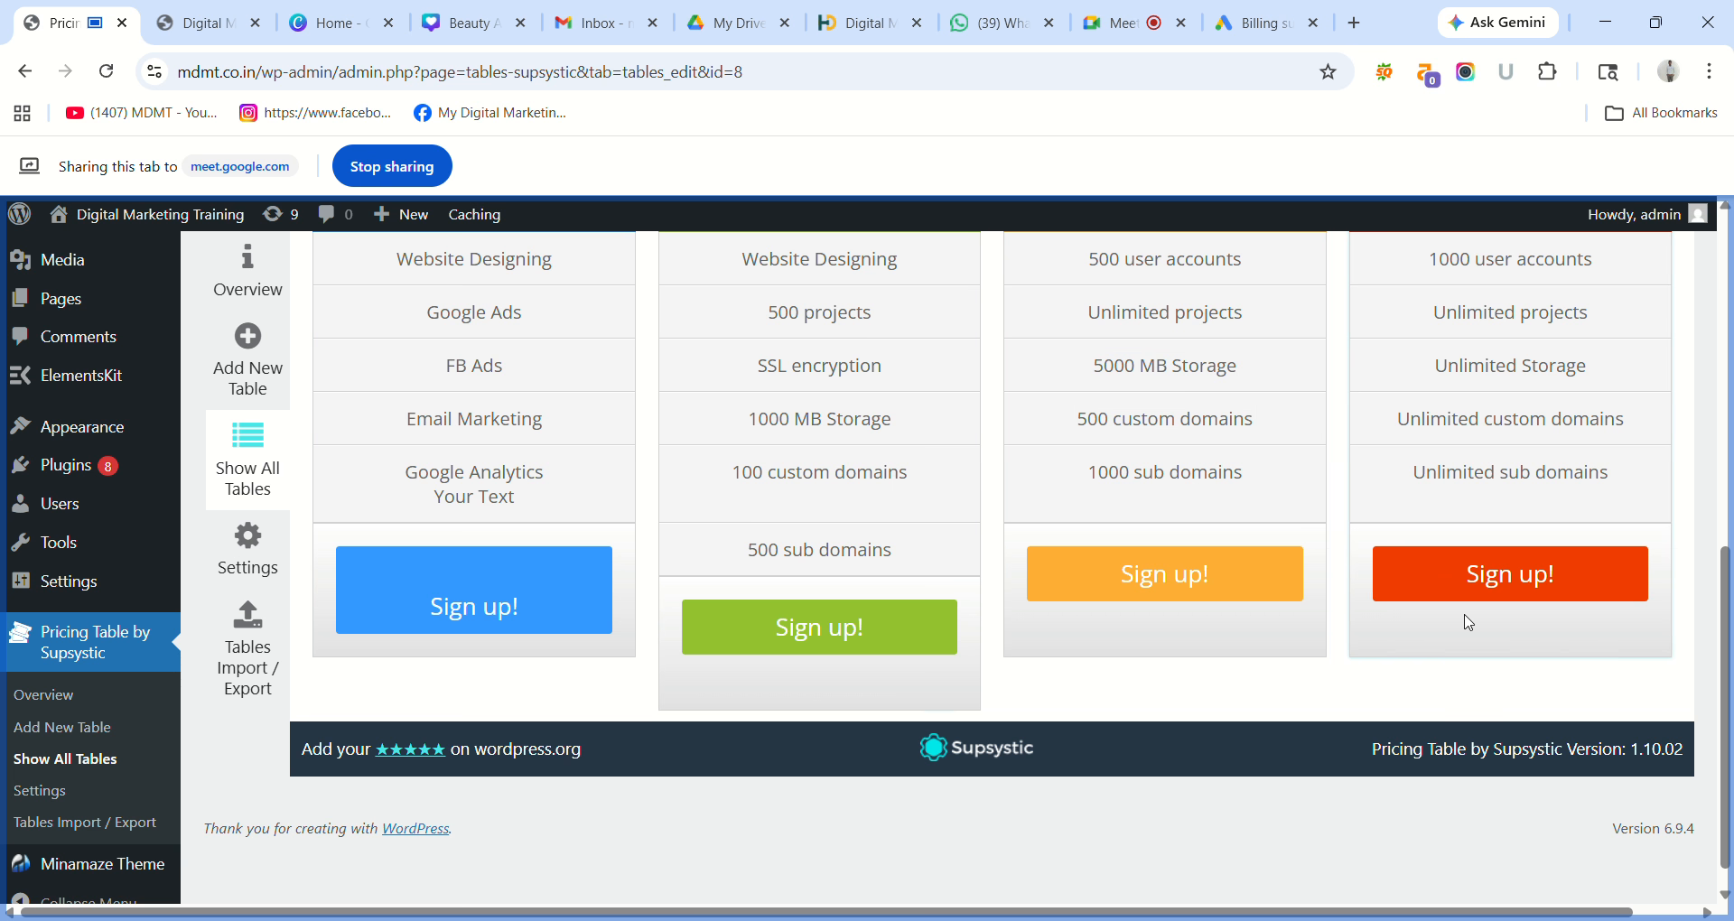
scroll(1729, 659, "up", 2)
left_click_drag(1730, 659, 1728, 618)
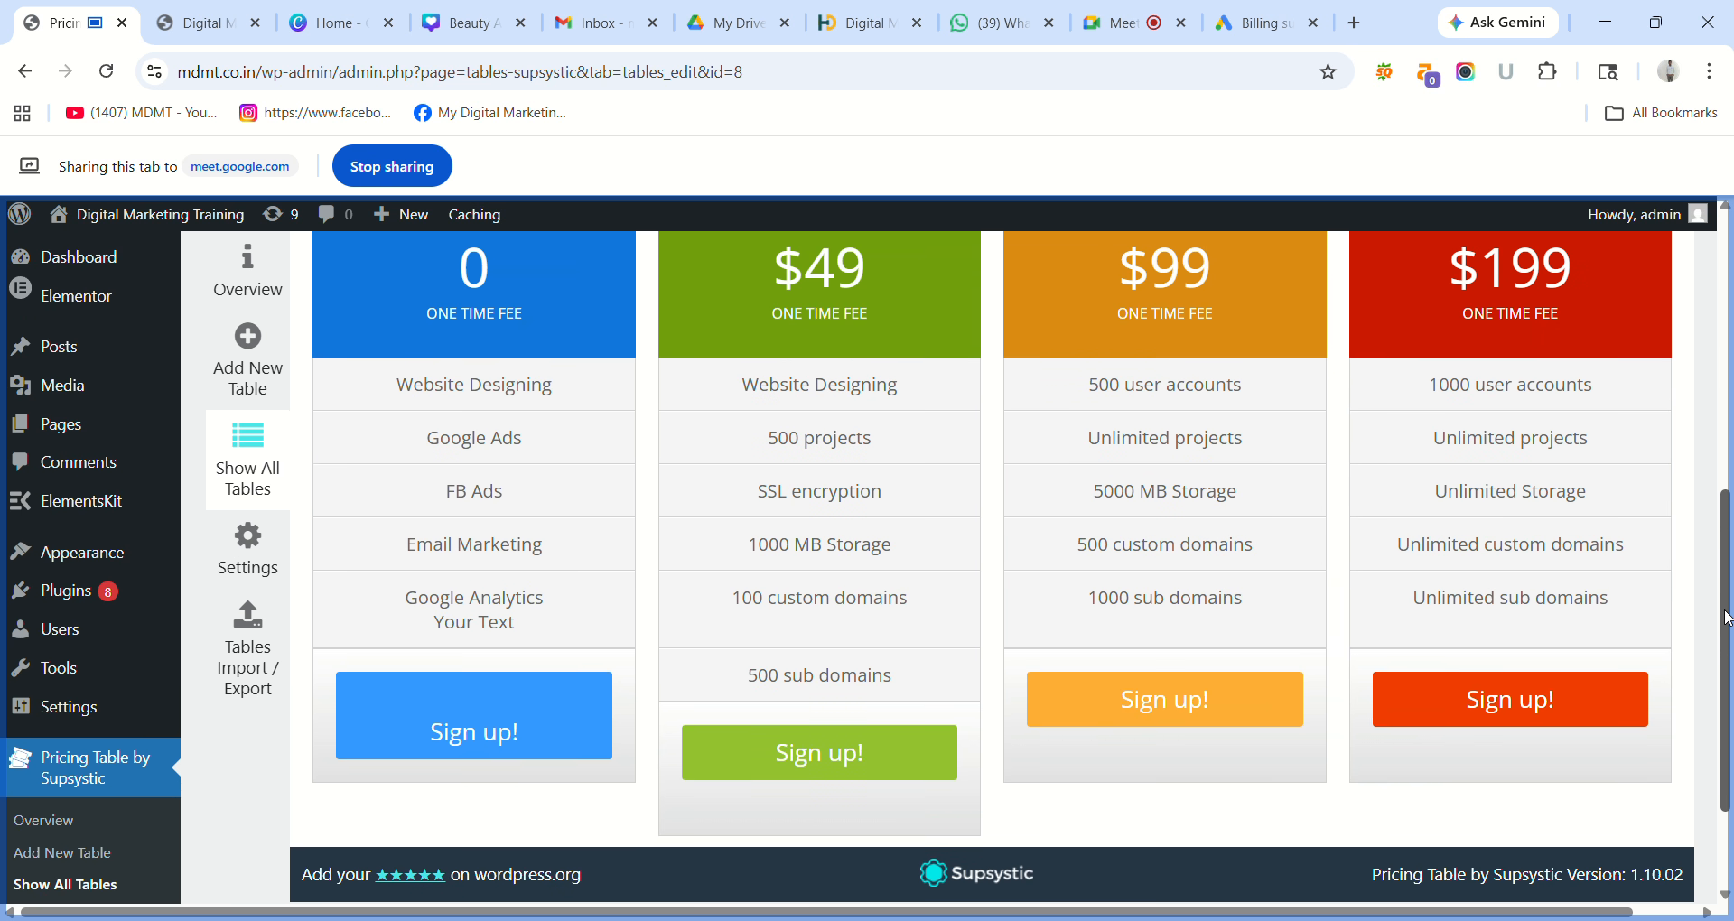
Clear the 'Your Text' placeholder beneath 'Google Analytics' in the Free Plan column.
left_click(519, 625)
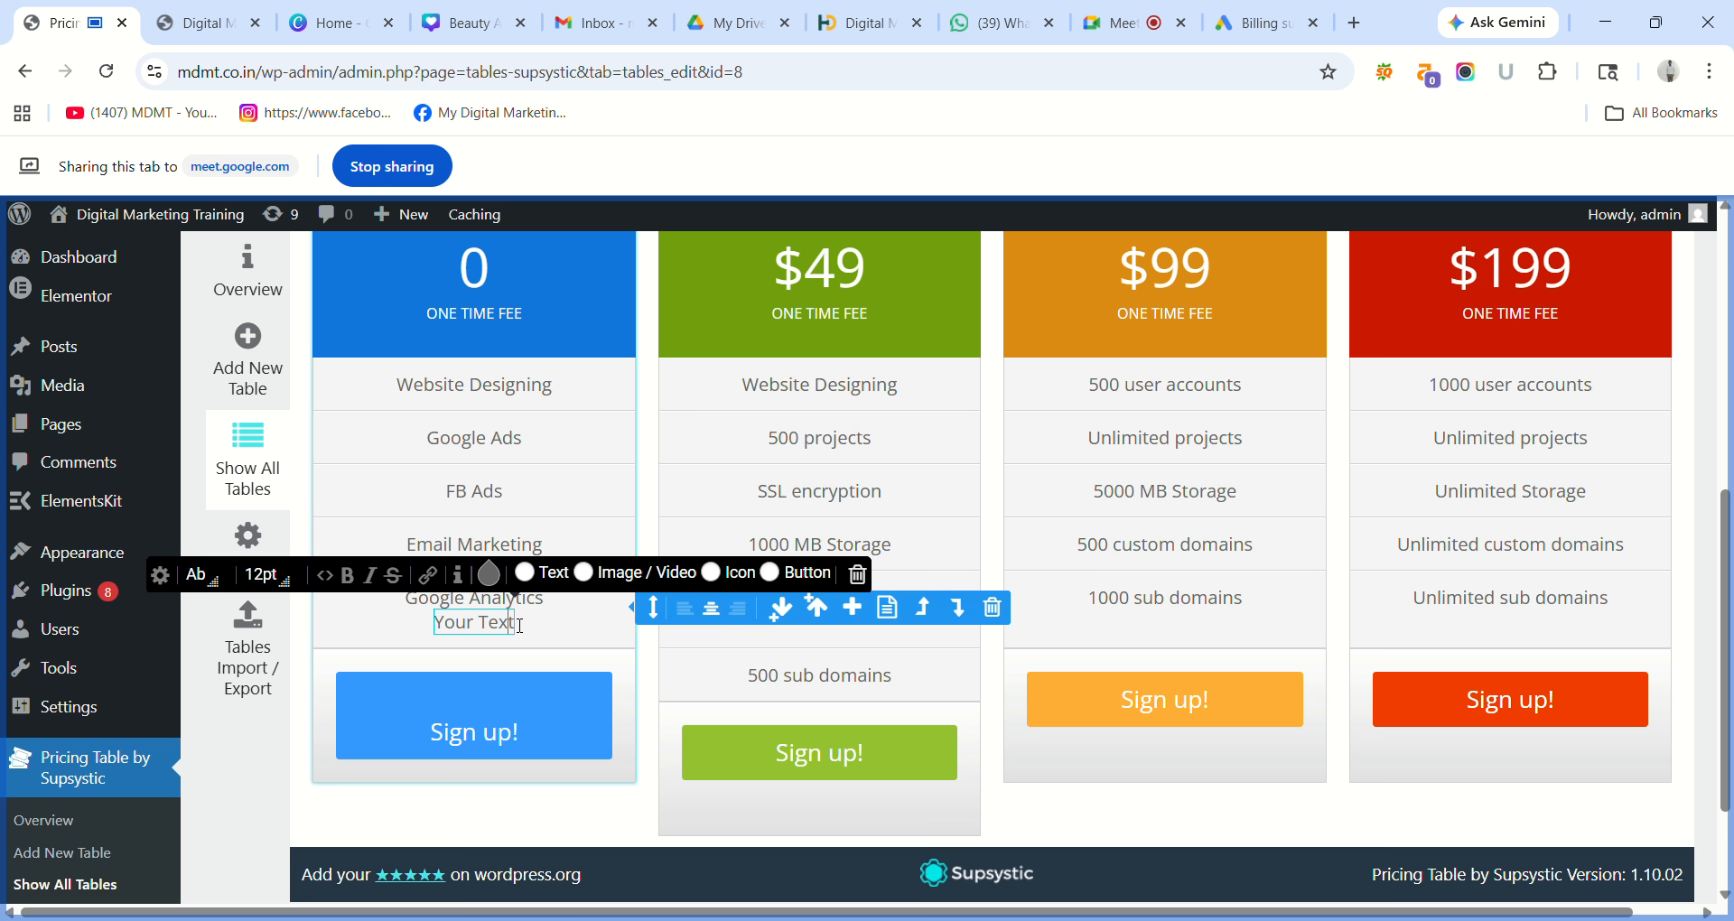
key("ctrl+shift+Left")
key("ctrl+shift+Left")
key("BackSpace")
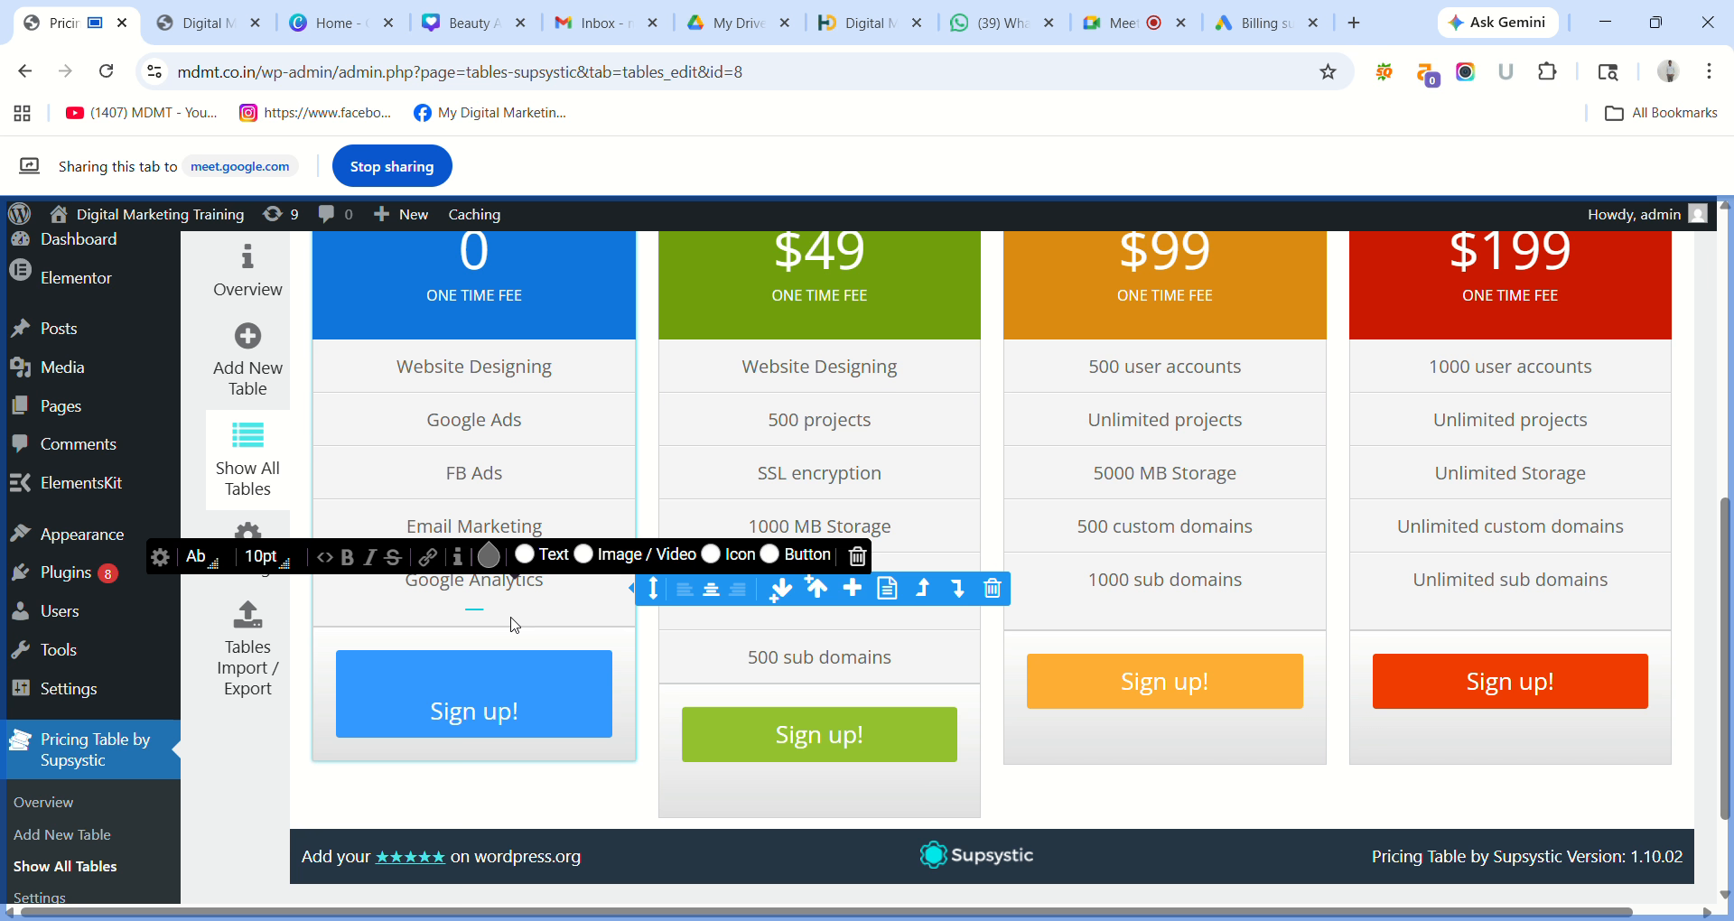
left_click(559, 602)
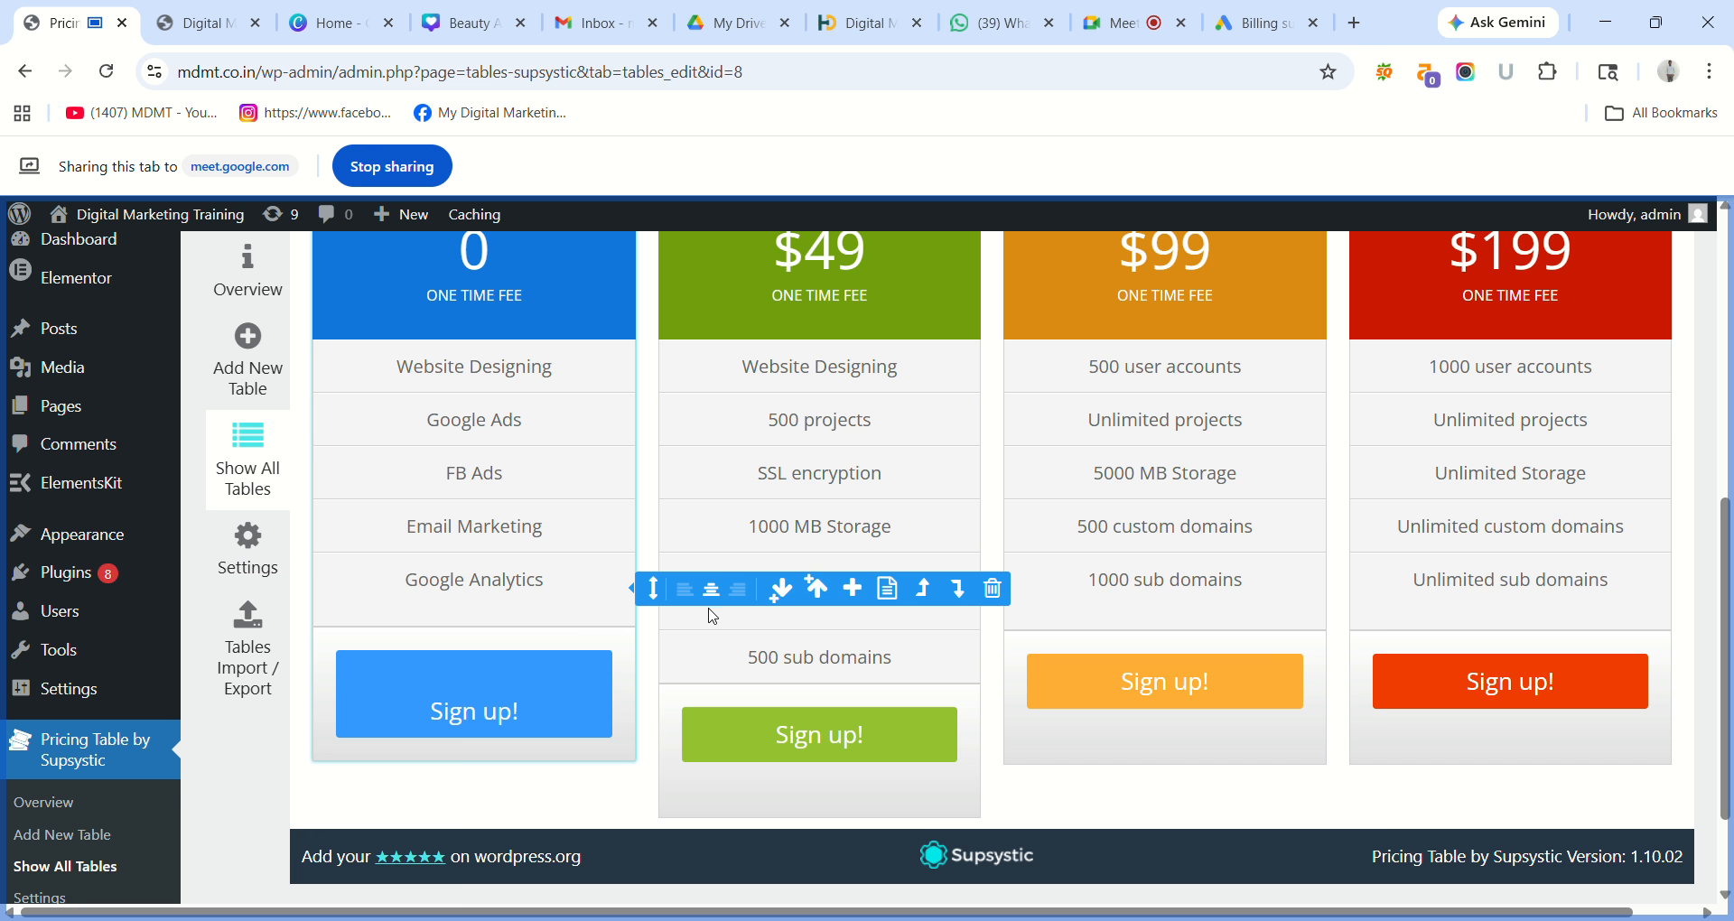
Add a feature row, empty its placeholder, and delete the empty row from every column.
left_click(856, 589)
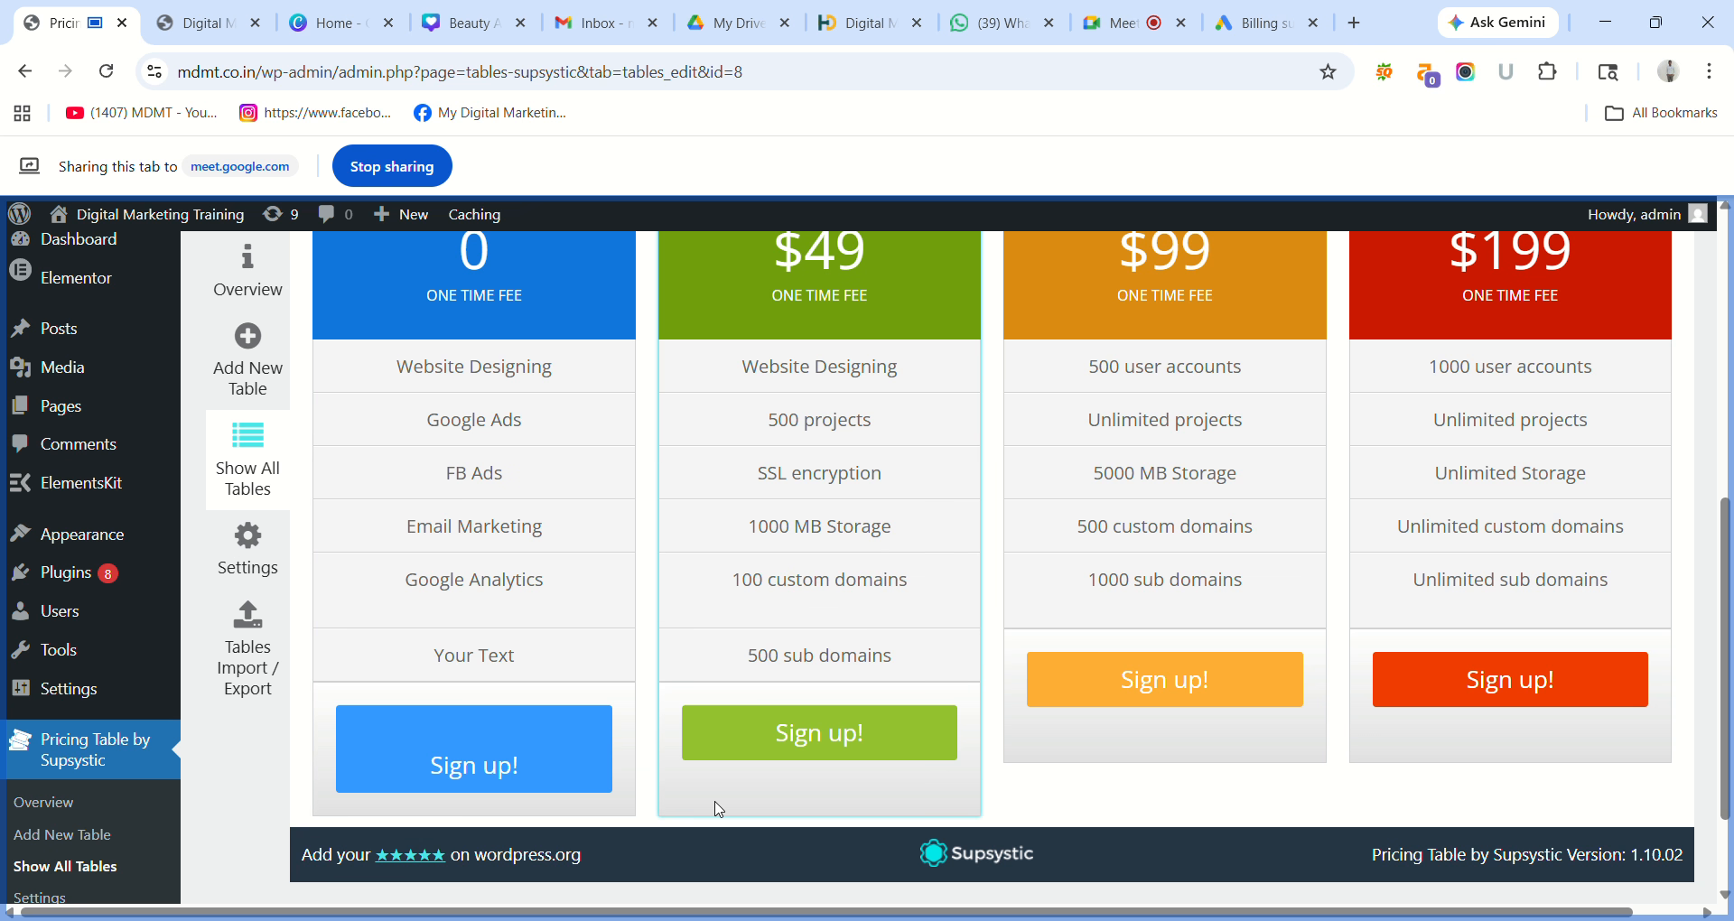
left_click(494, 658)
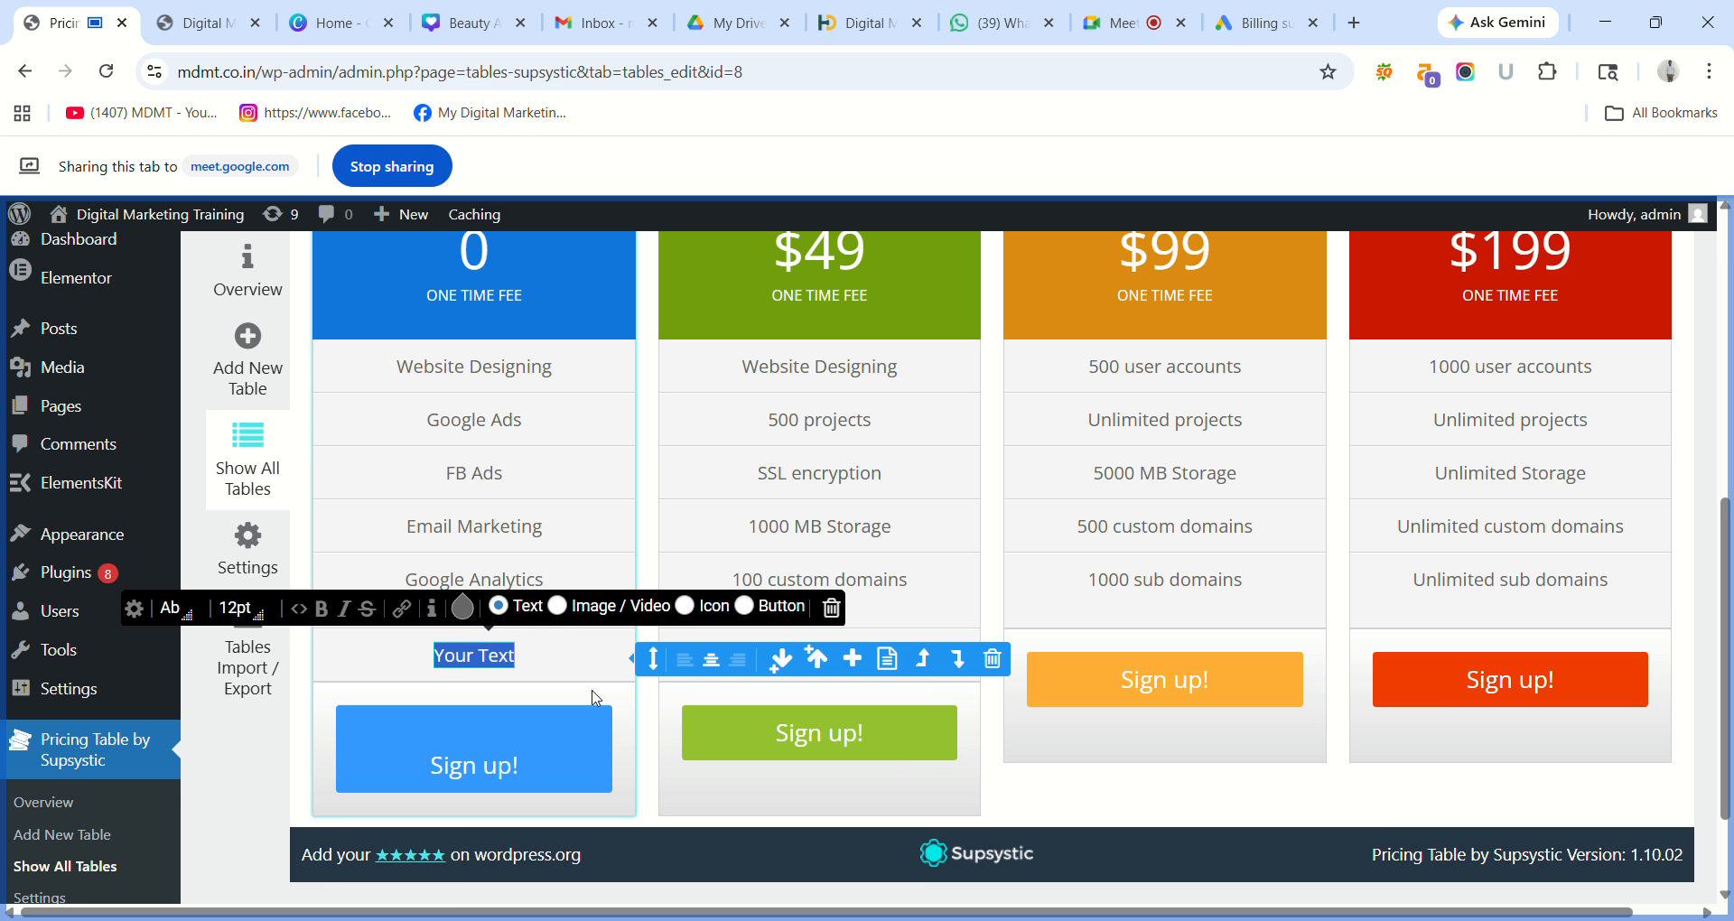
left_click(651, 723)
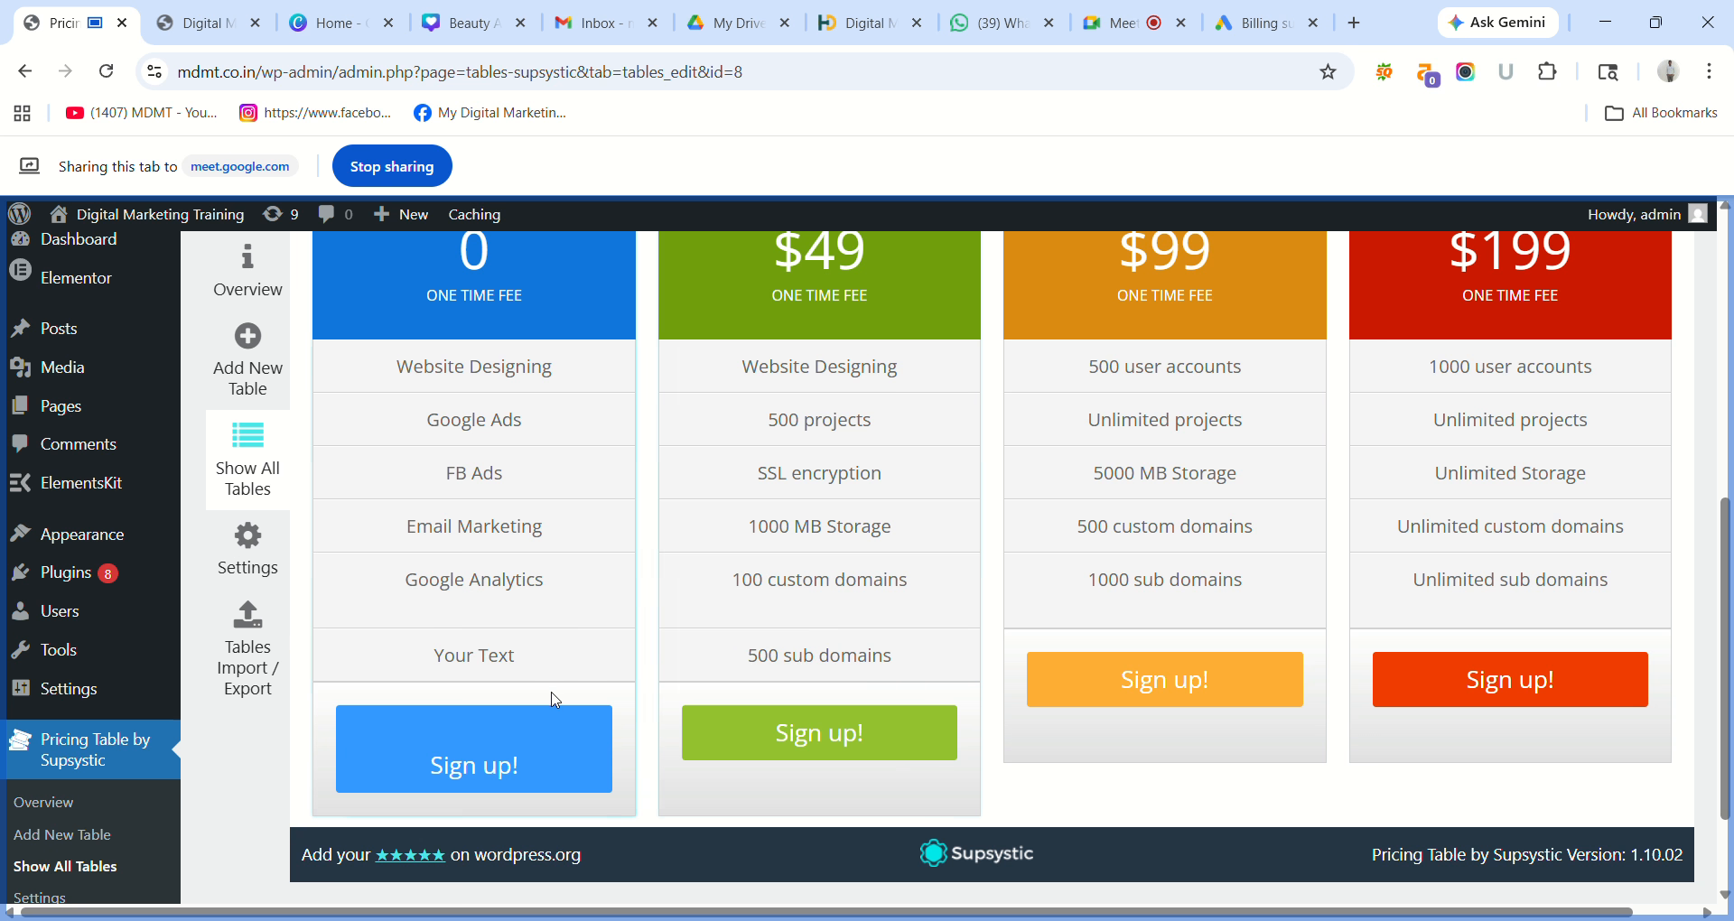
left_click(518, 669)
double_click(518, 665)
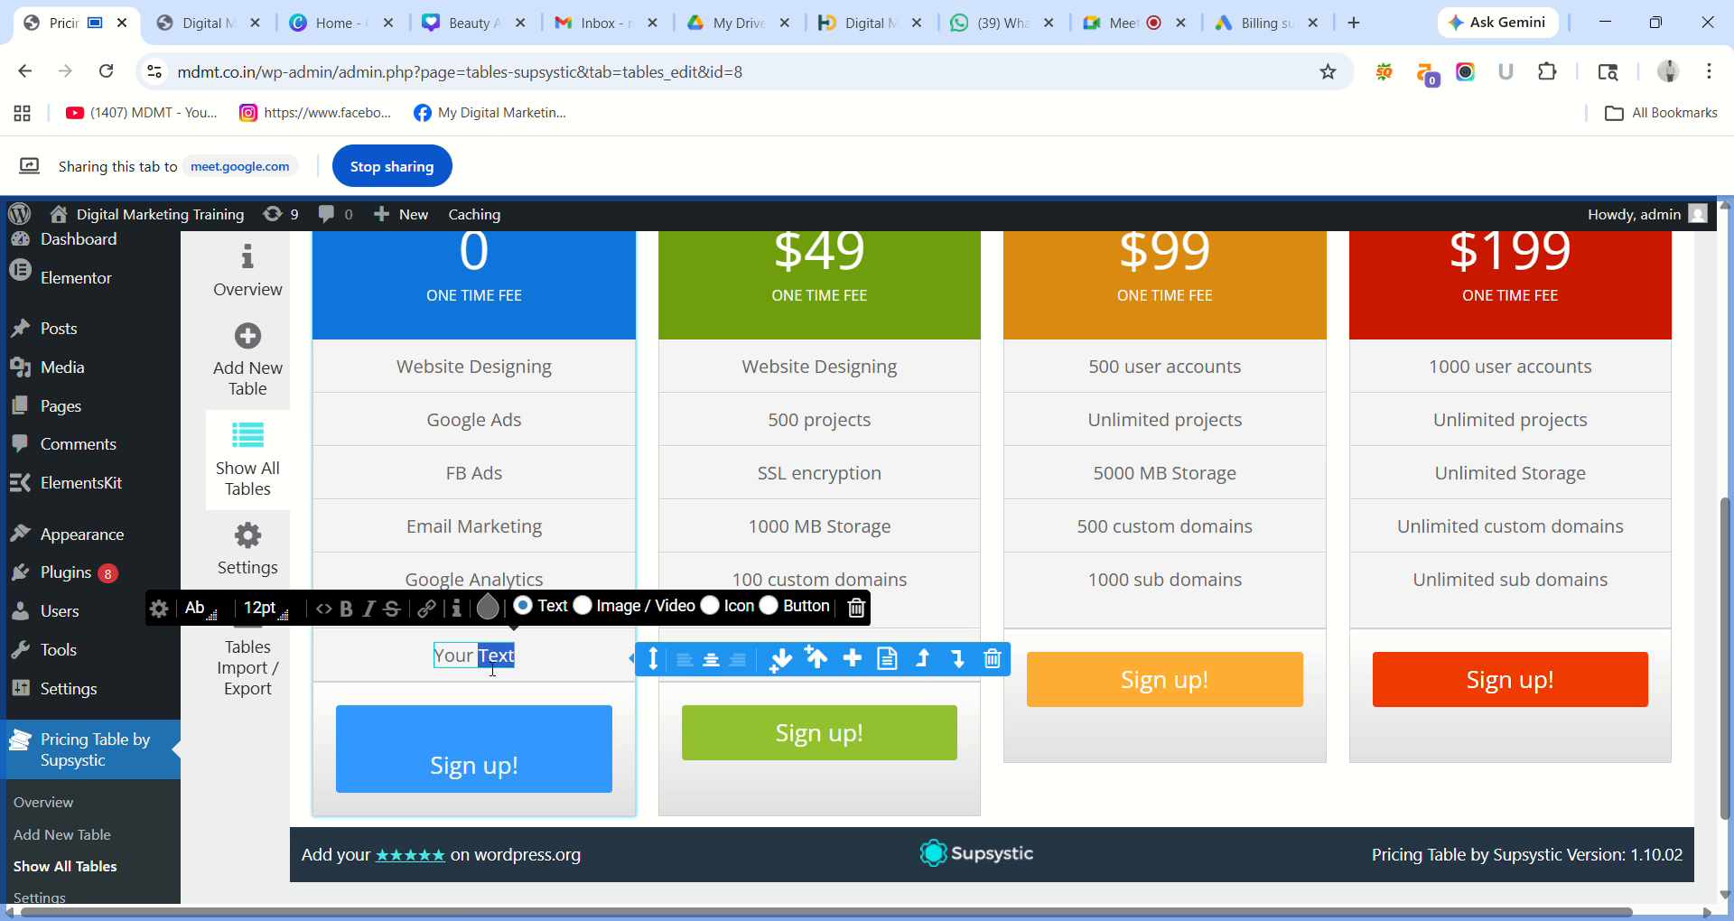
key("BackSpace")
key("BackSpace")
key("BackSpace")
key("BackSpace")
key("BackSpace")
key("BackSpace")
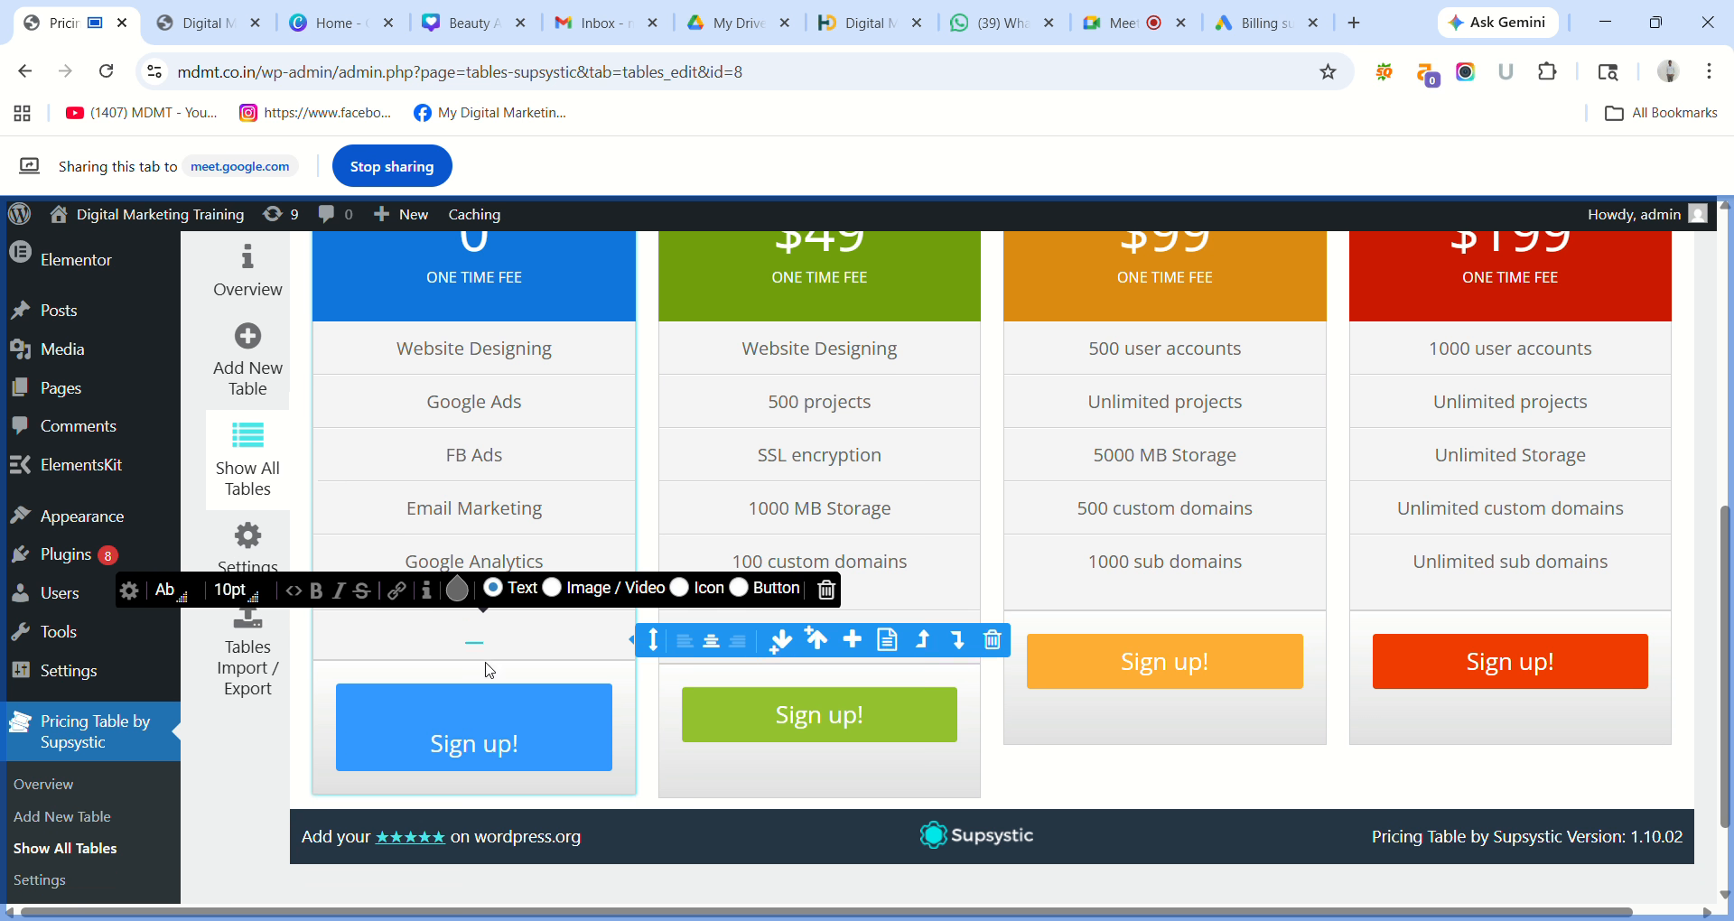
left_click(592, 648)
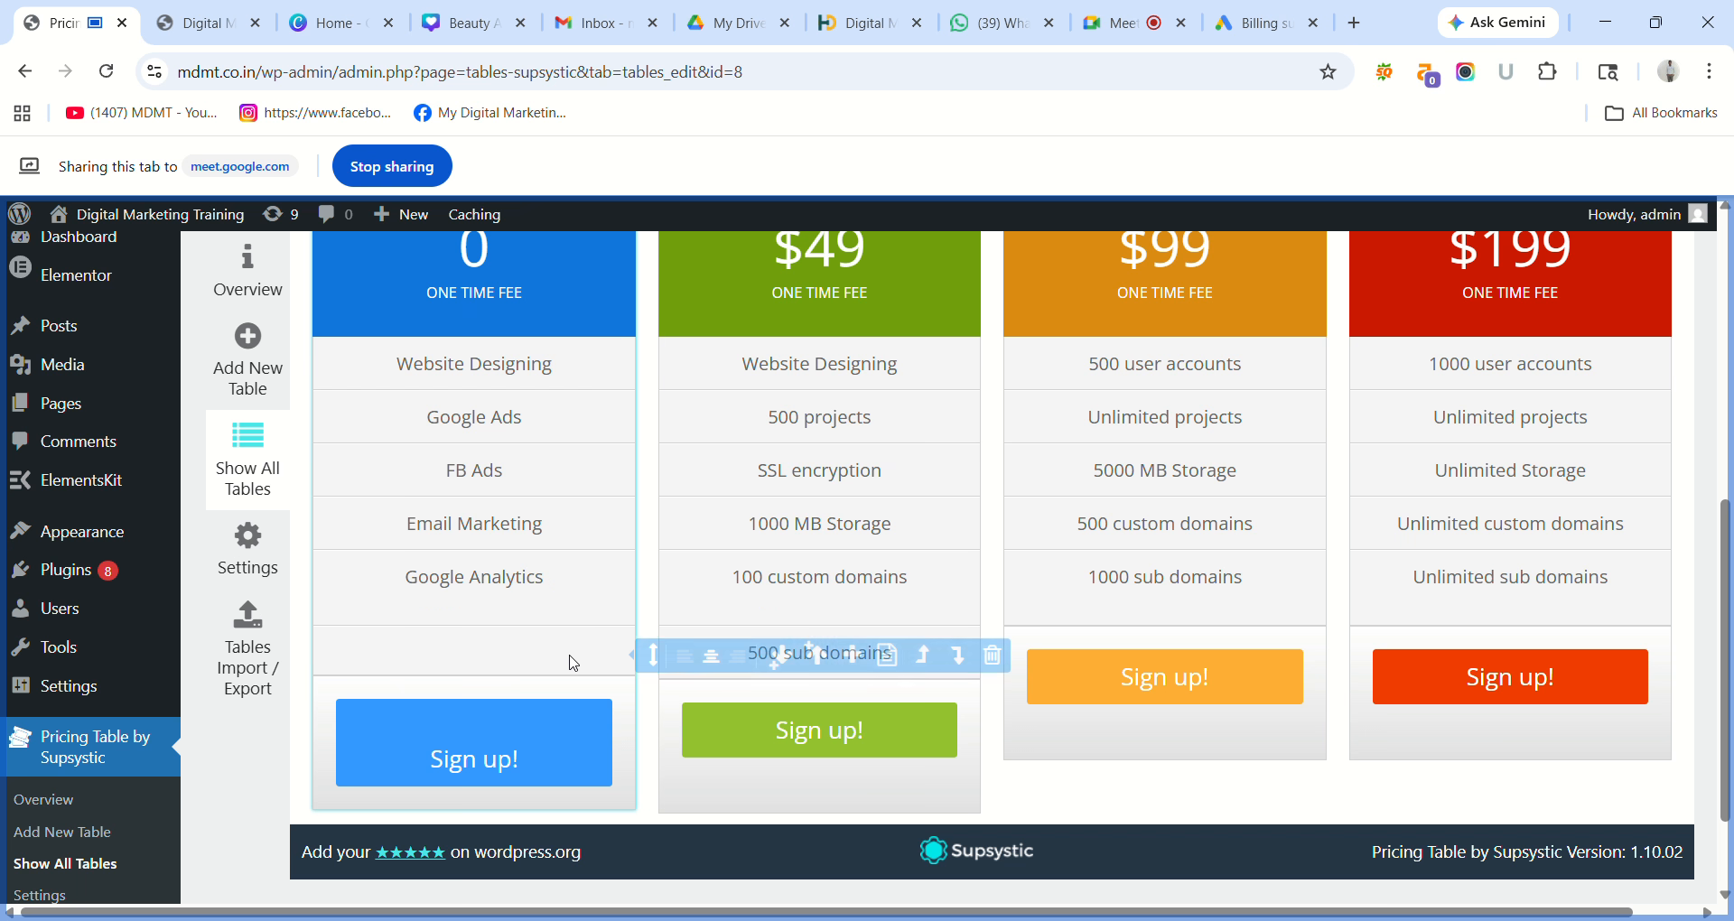
left_click(953, 657)
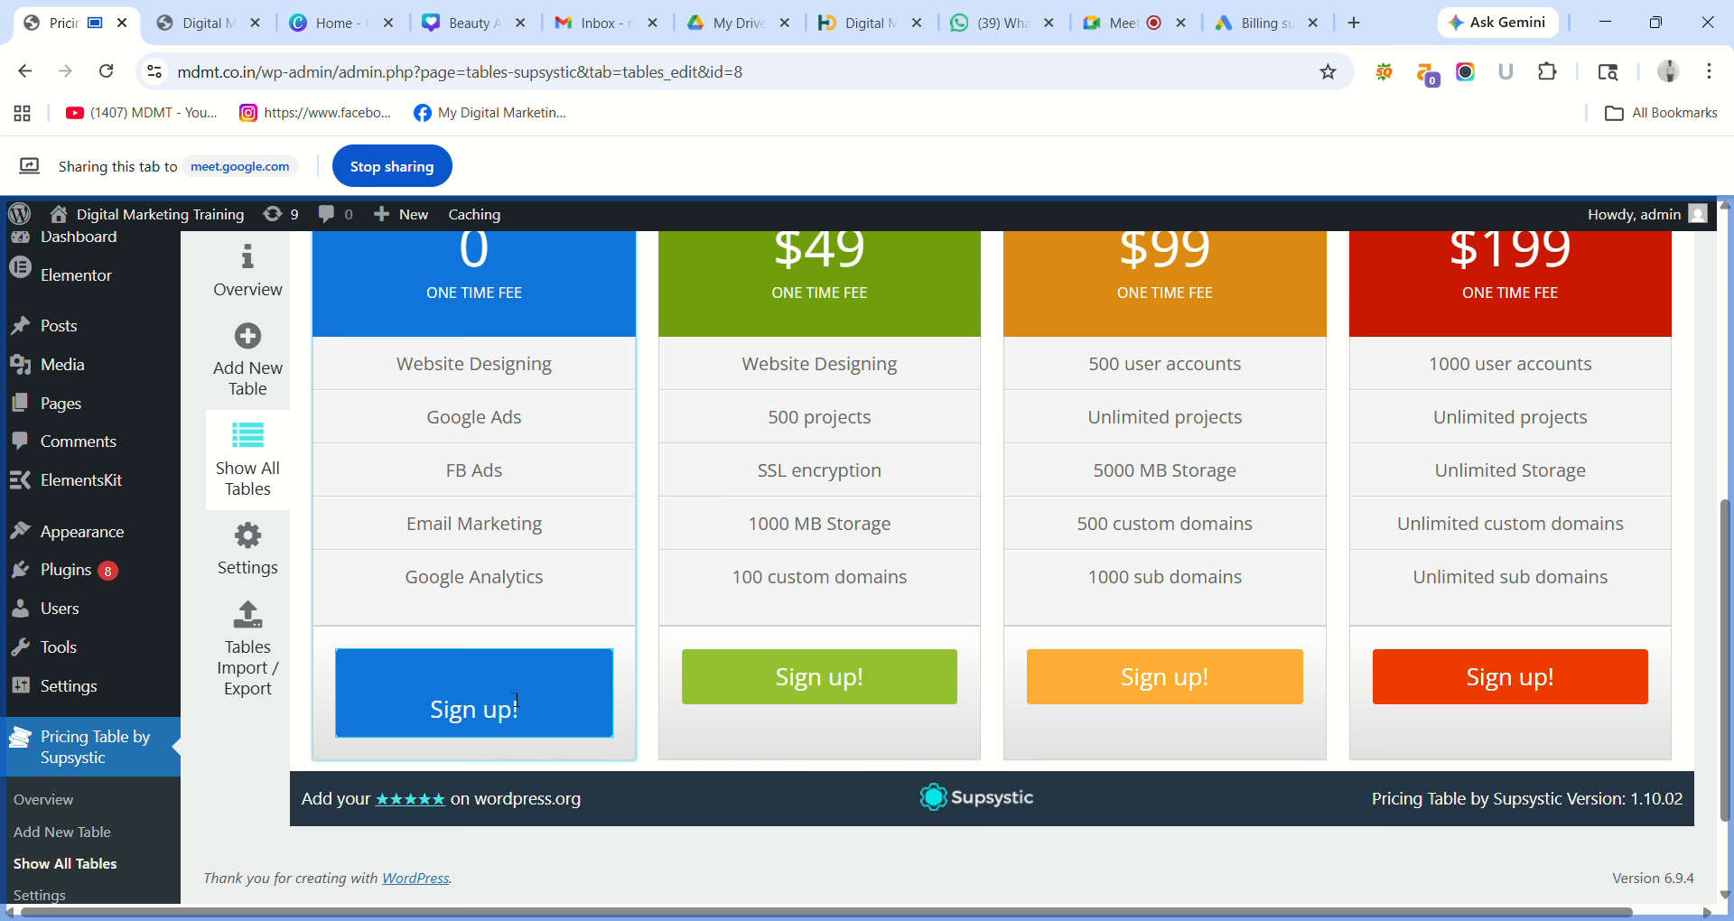
Remove the extra blank line from the blue 'Sign up!' button to restore its height.
left_click(436, 719)
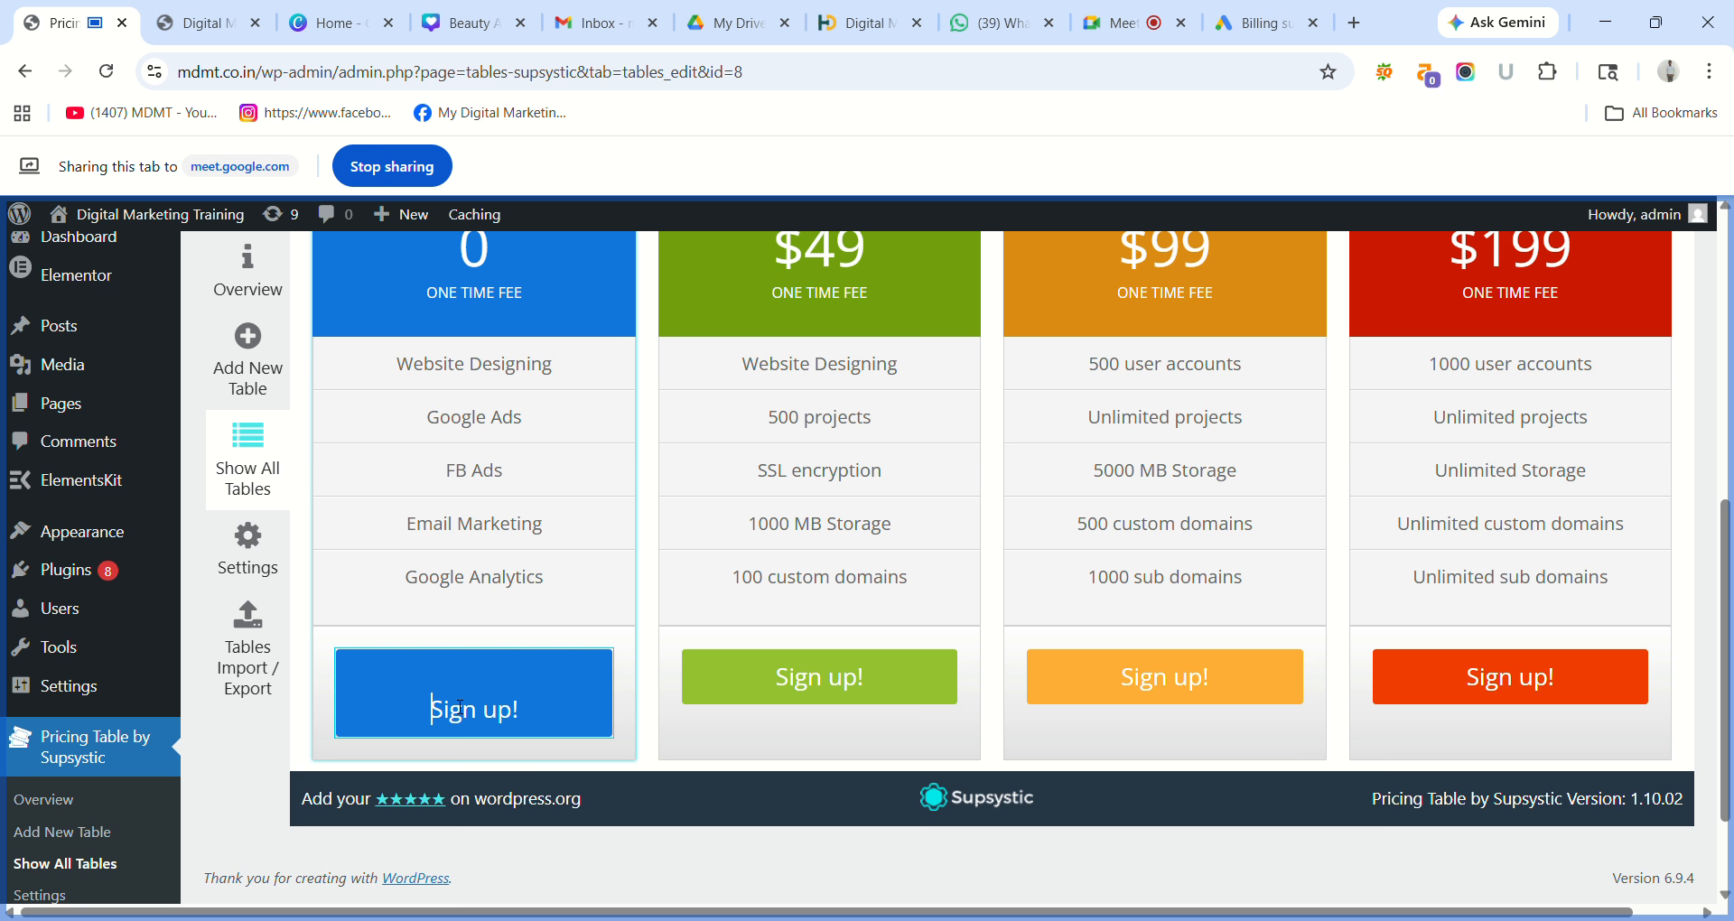
key("BackSpace")
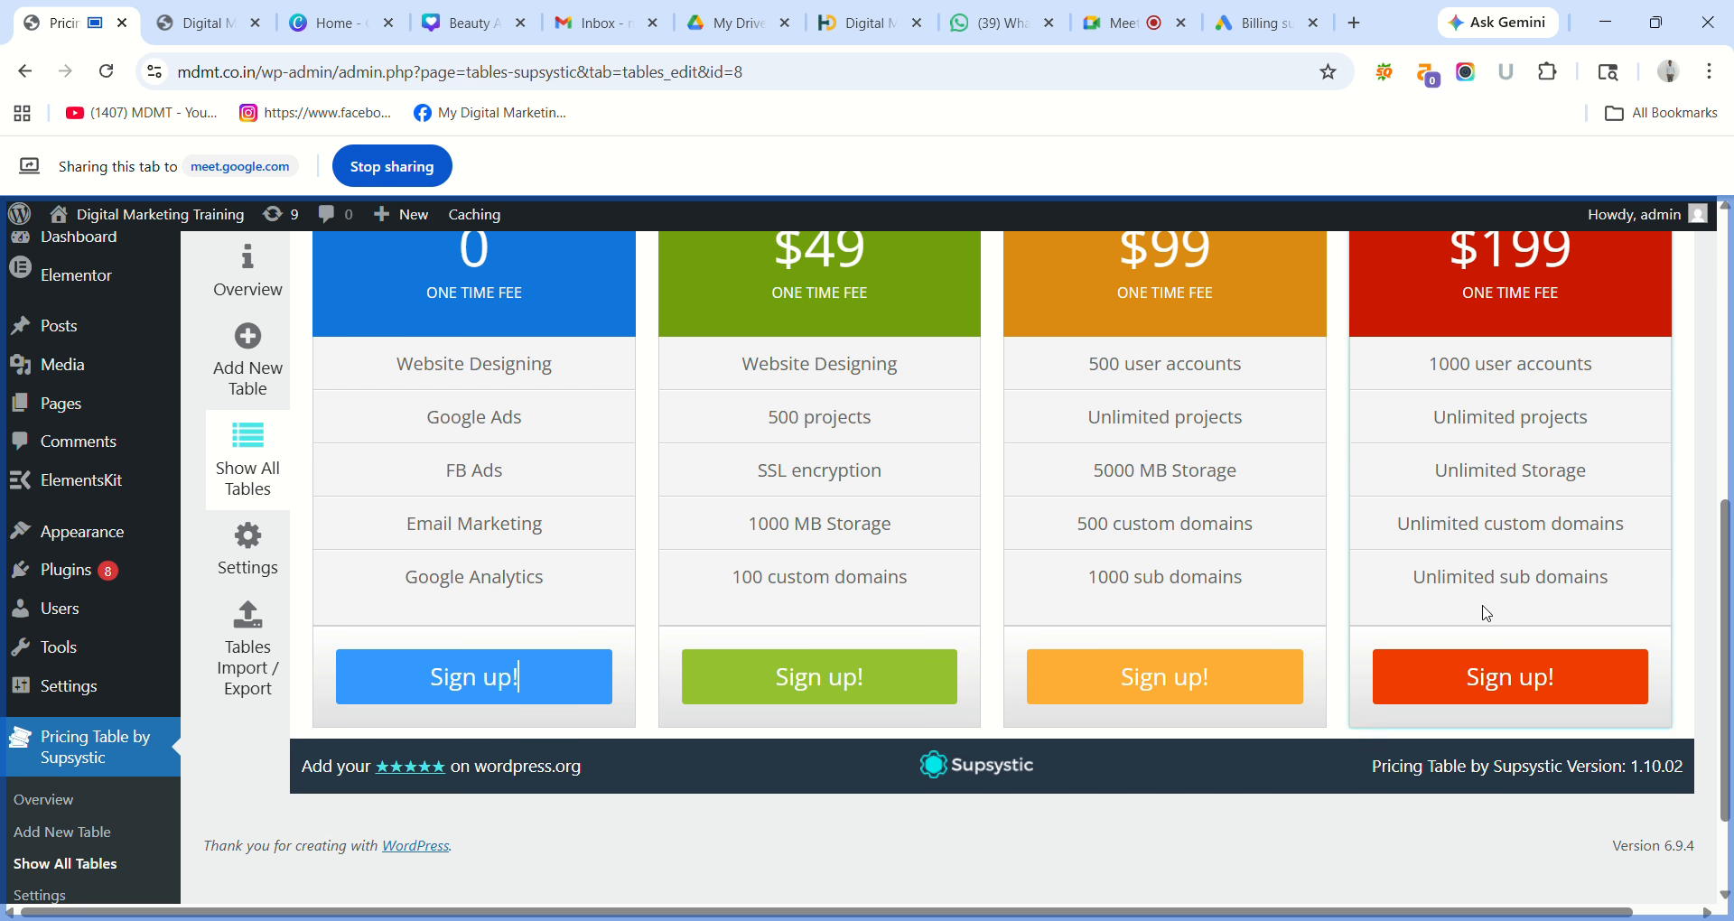
scroll(1723, 545, "up", 4)
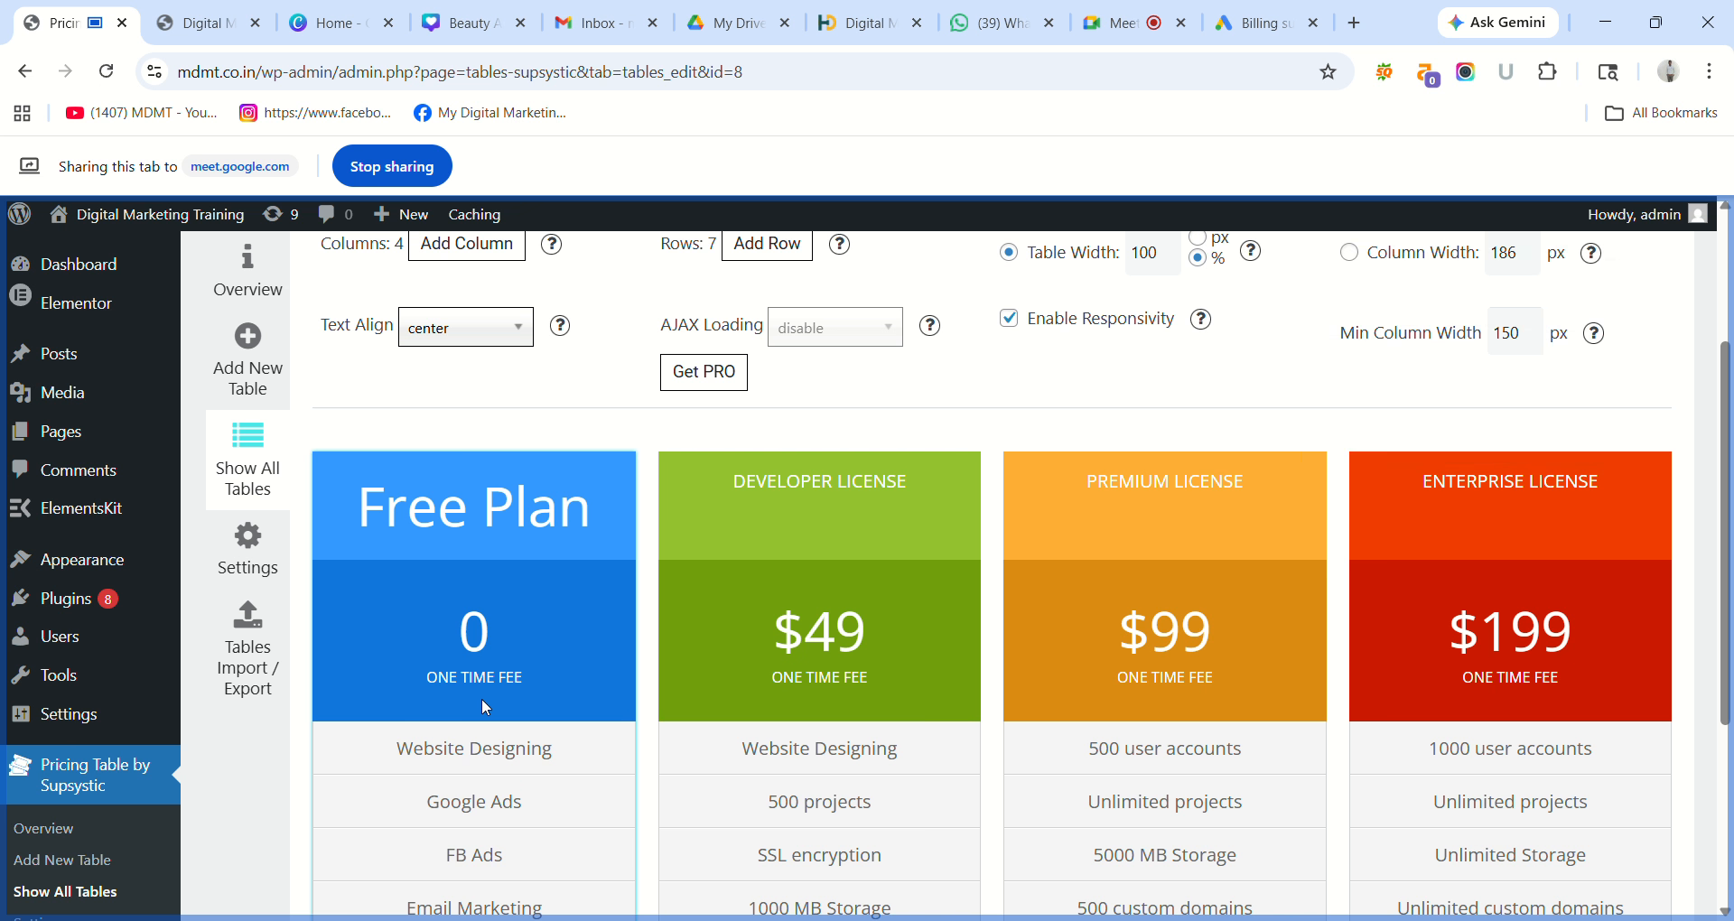
Set the Free Plan price 0 to 18pt and open Supsystic's Get PRO plugin page.
double_click(497, 634)
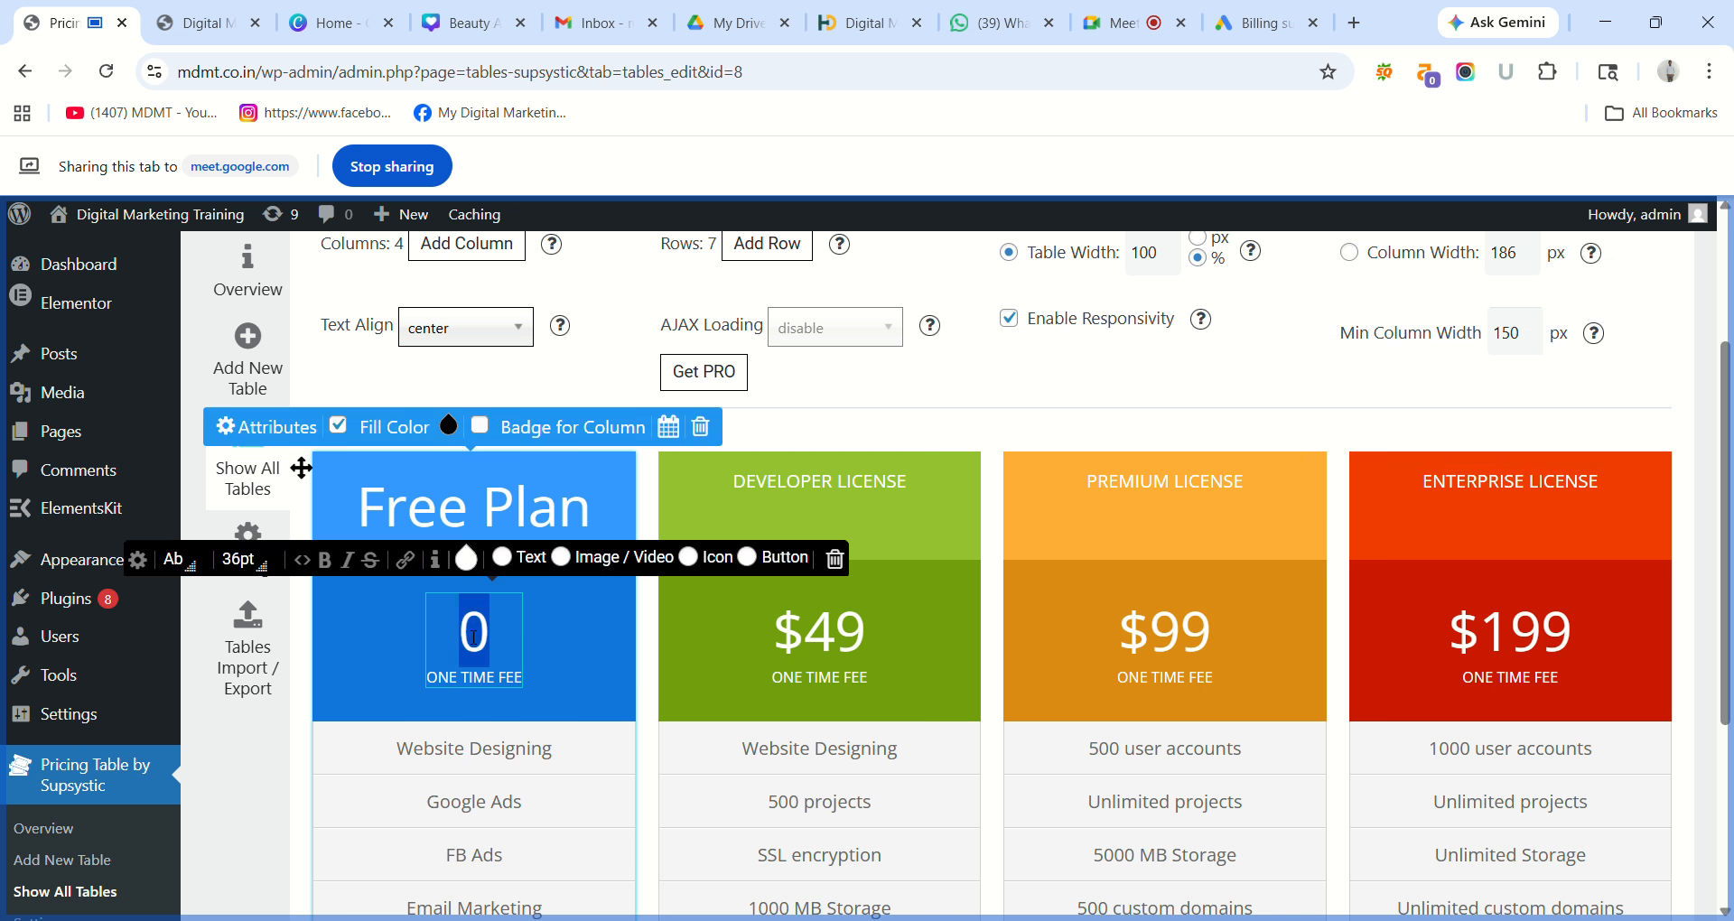
left_click(224, 568)
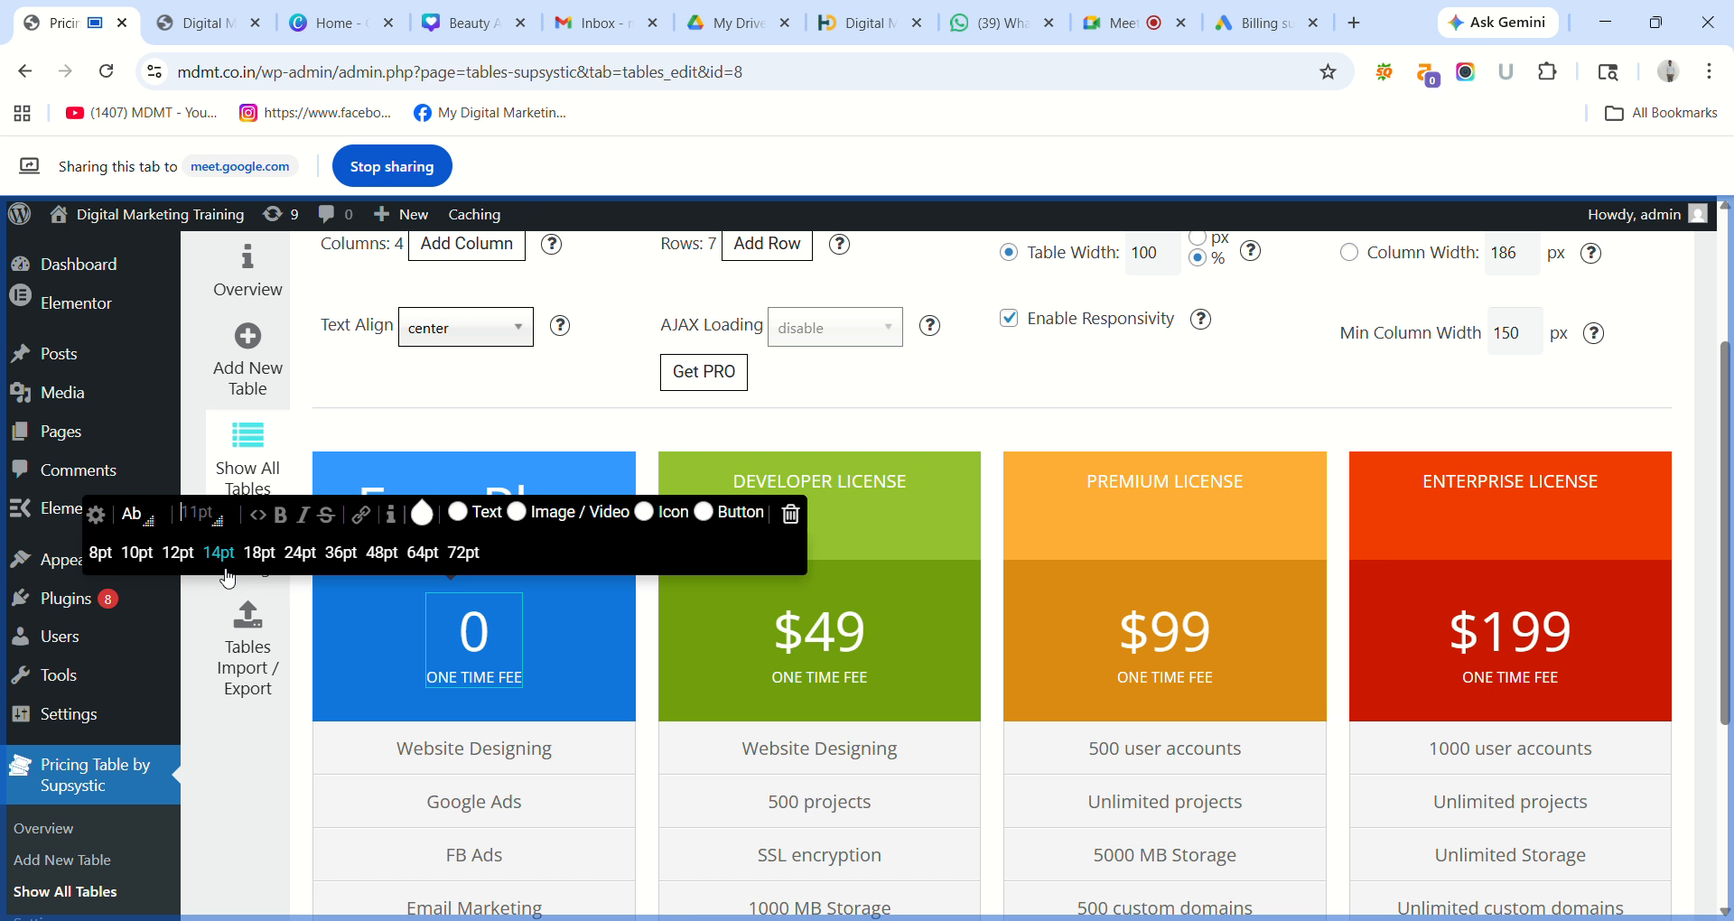
left_click(315, 552)
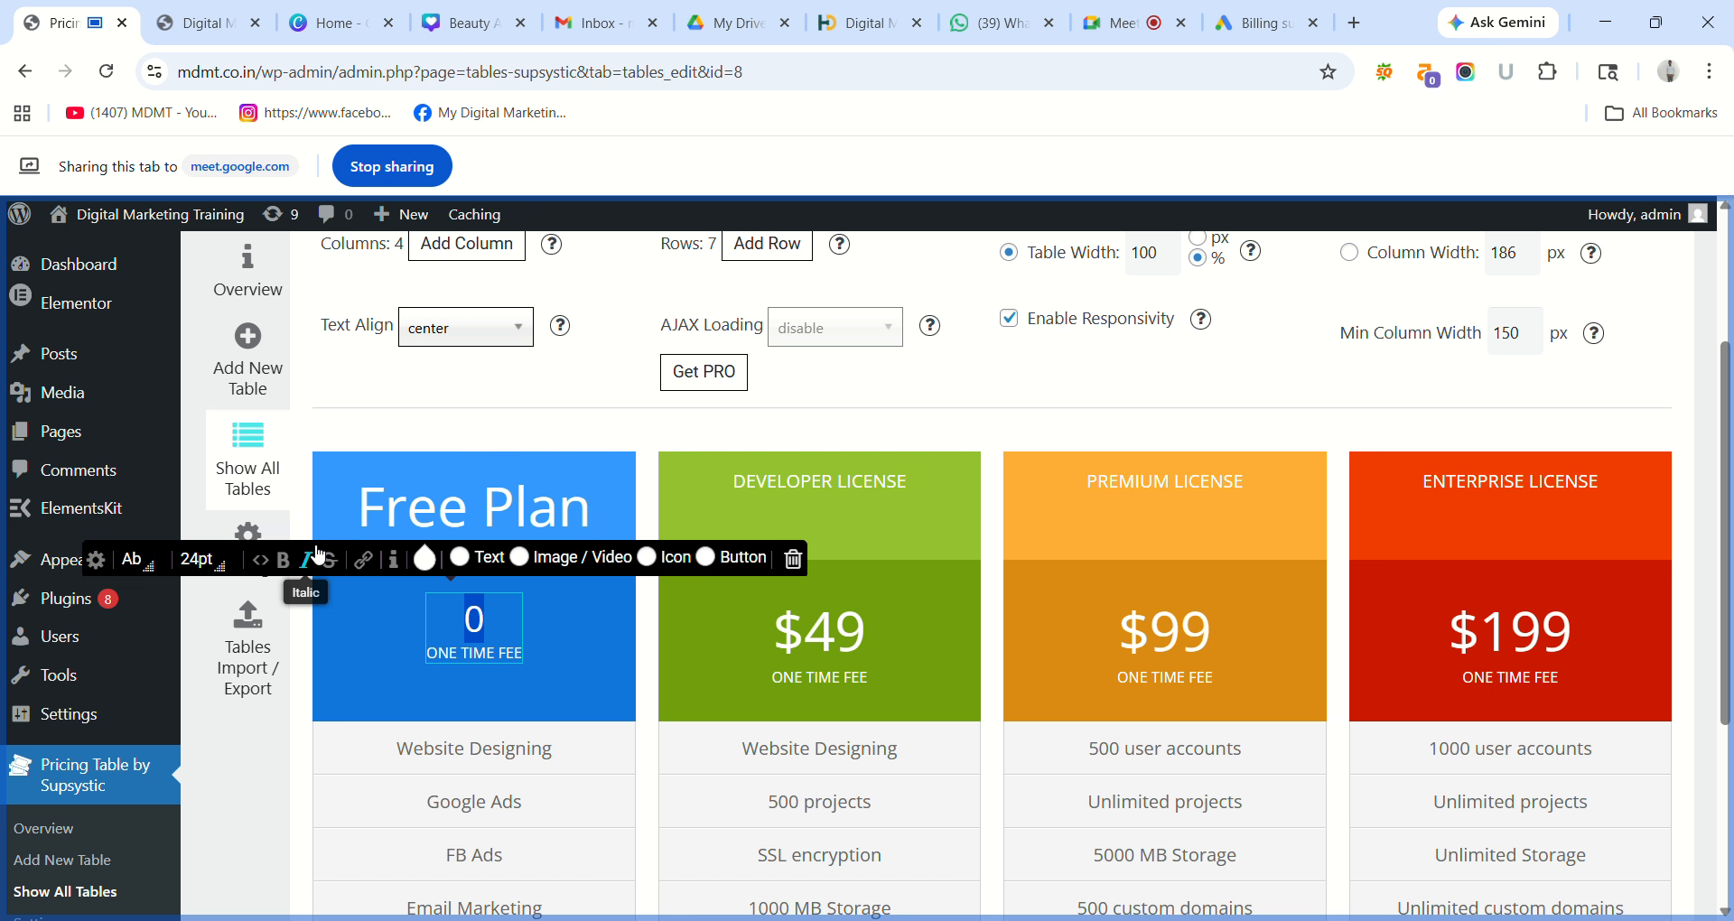
left_click(220, 565)
left_click(422, 554)
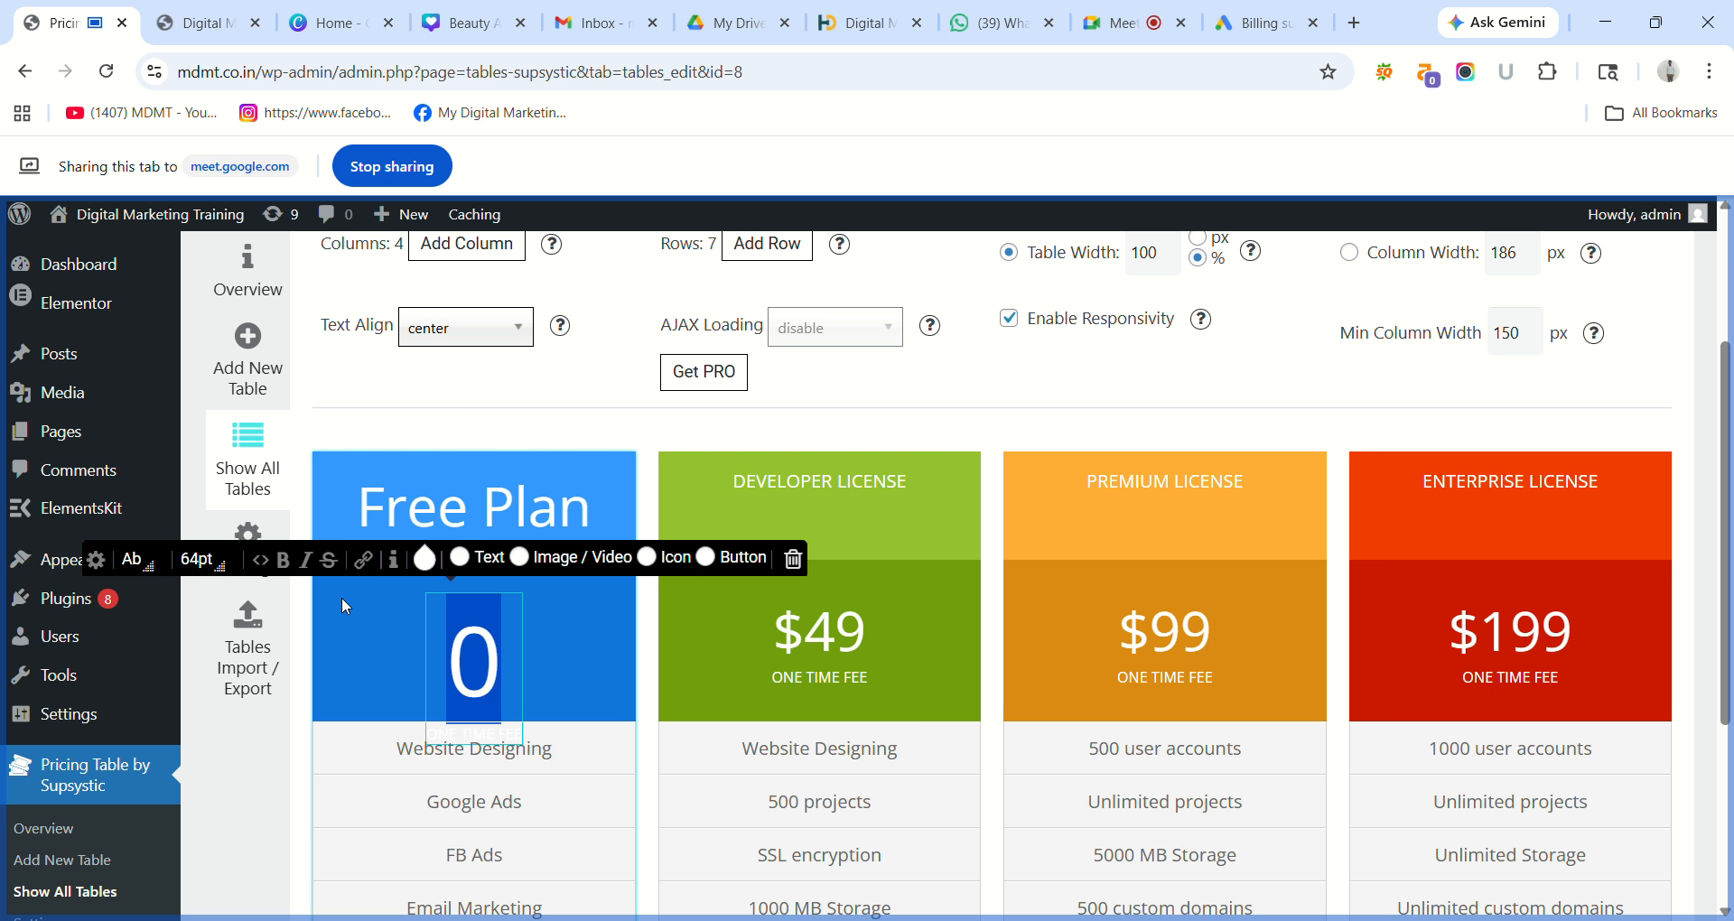
left_click(207, 562)
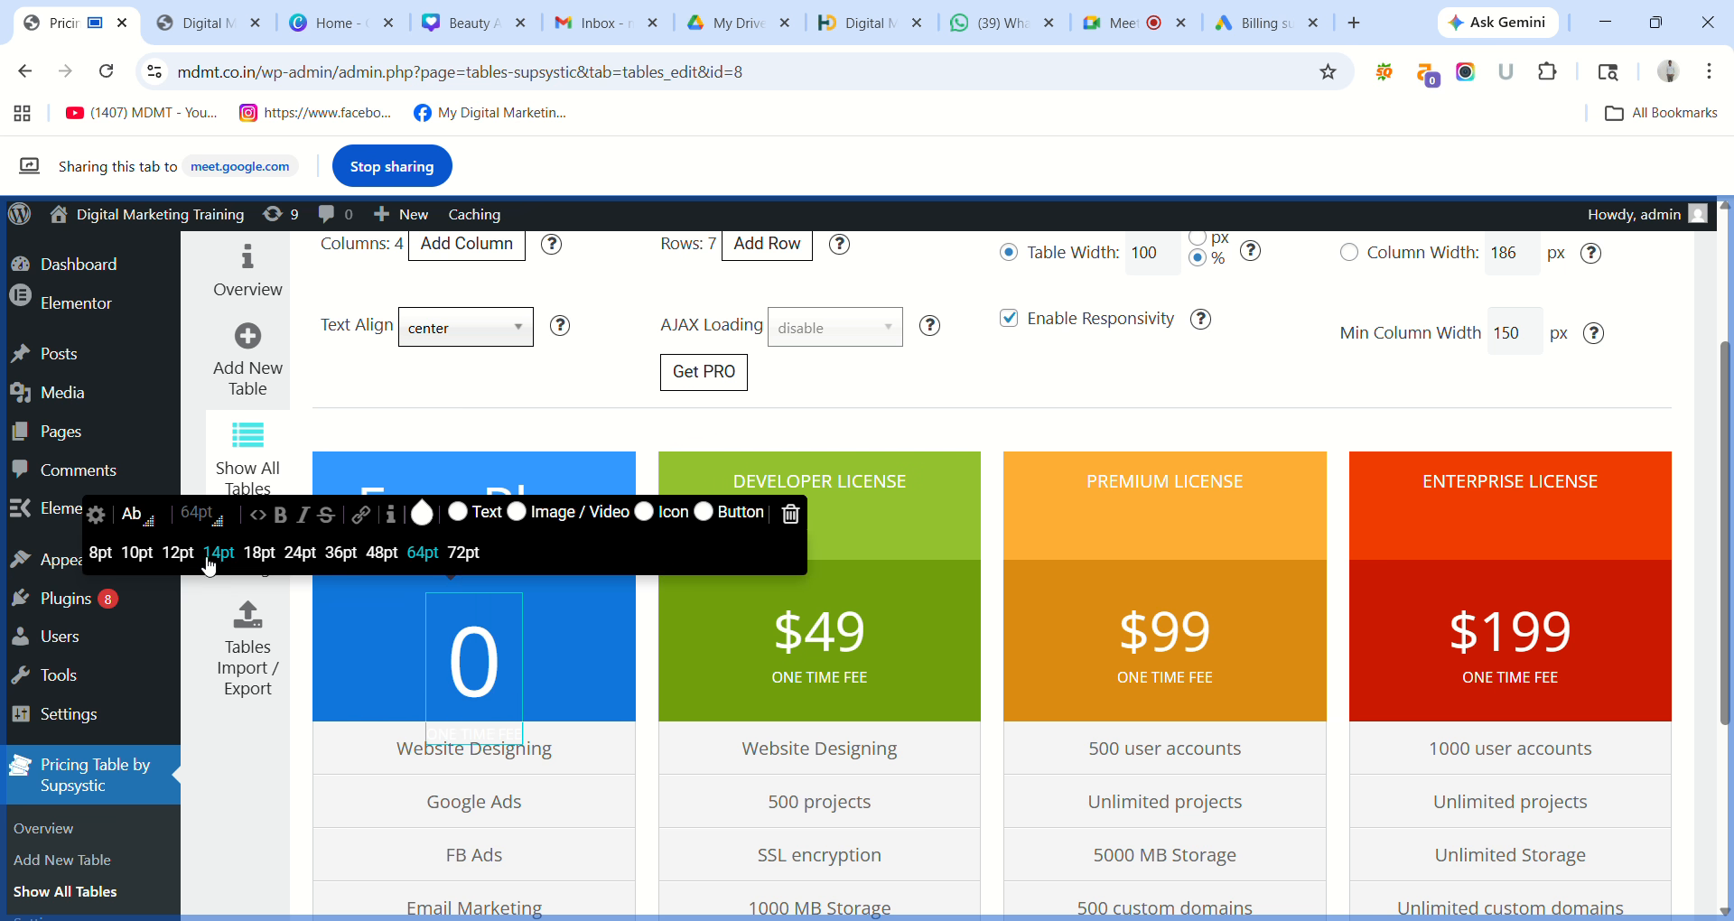
left_click(265, 554)
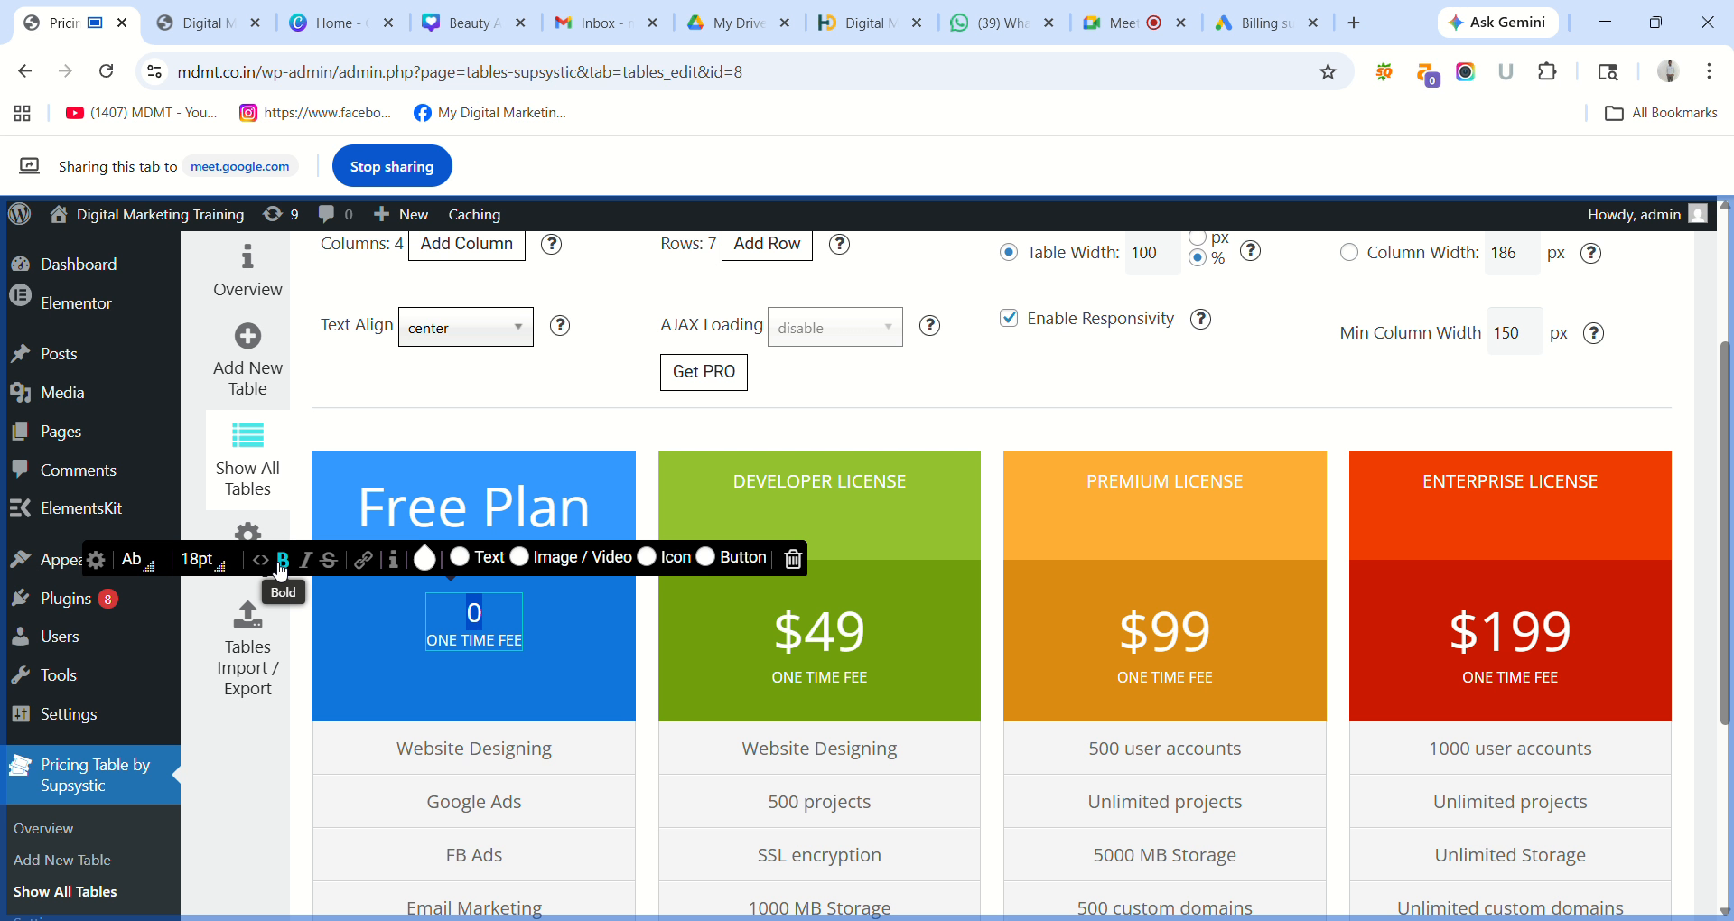
left_click(705, 378)
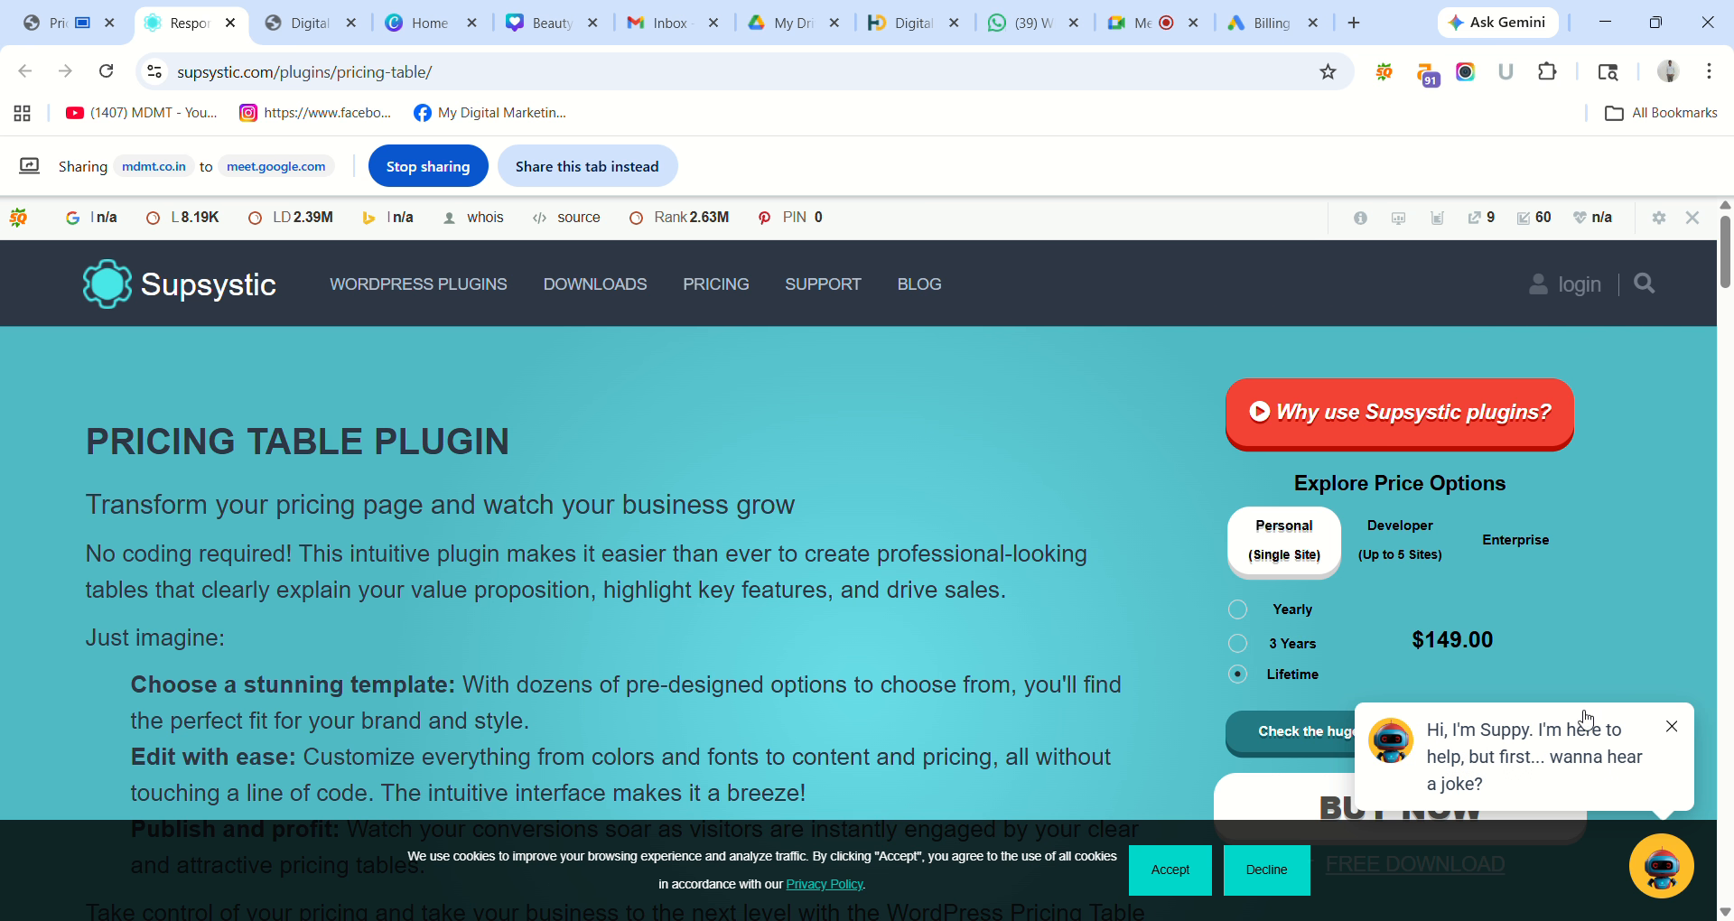
View the plugin's yearly price on Supsystic's site, then close that tab to return to WordPress.
left_click(1676, 733)
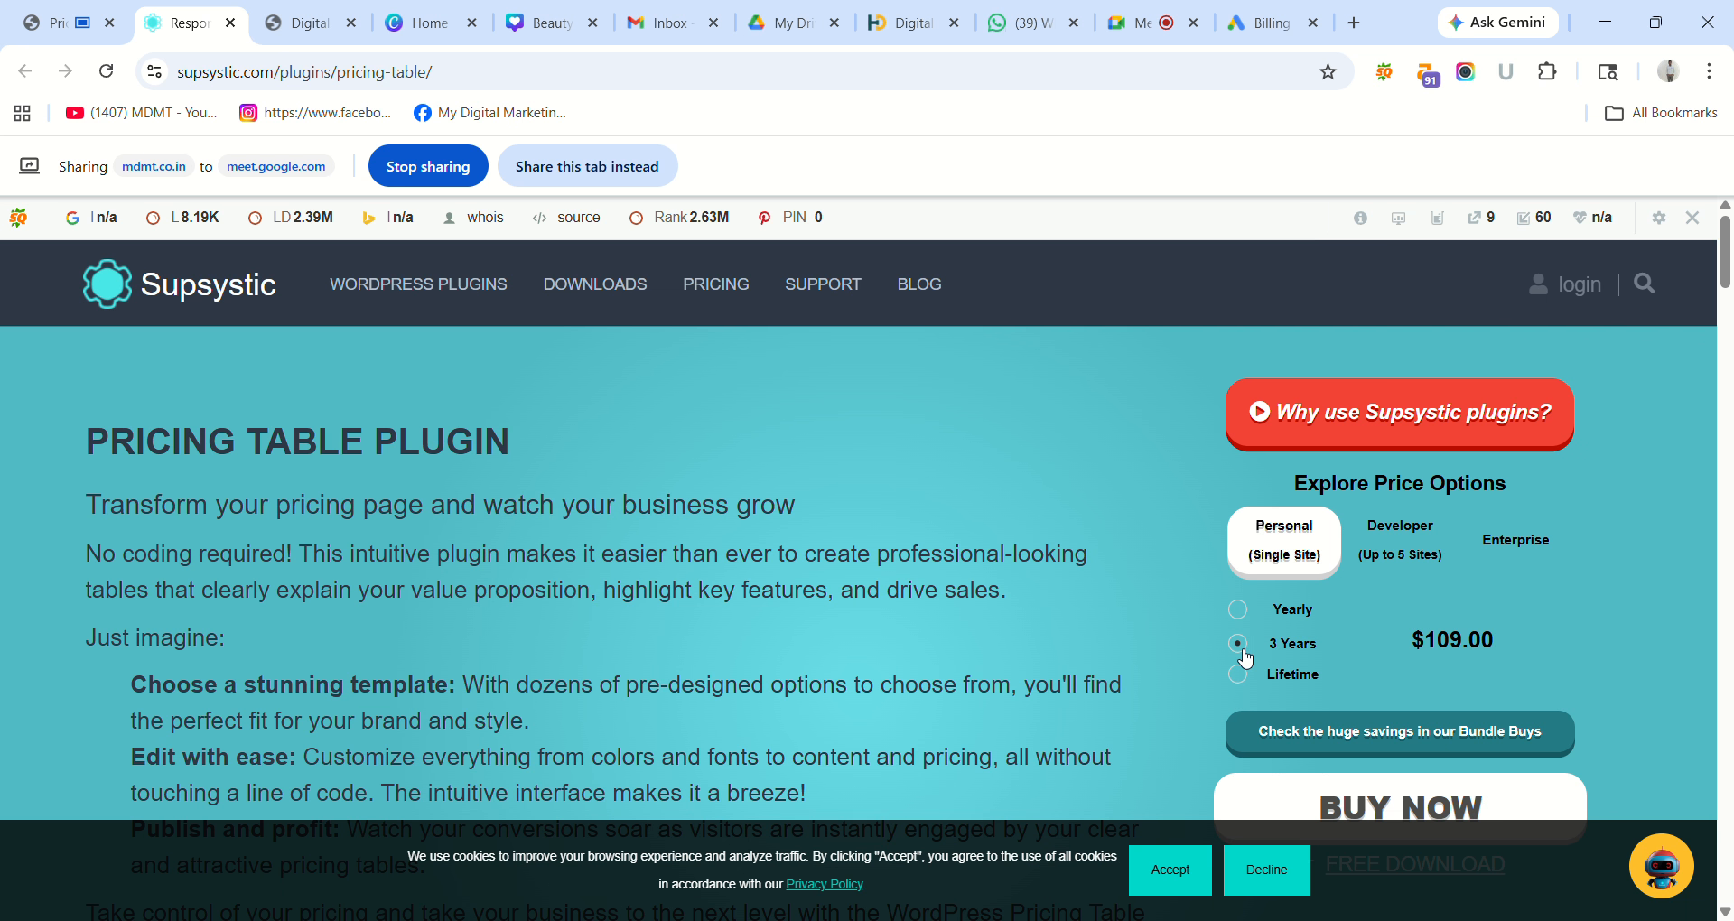
left_click(1241, 612)
left_click(1170, 870)
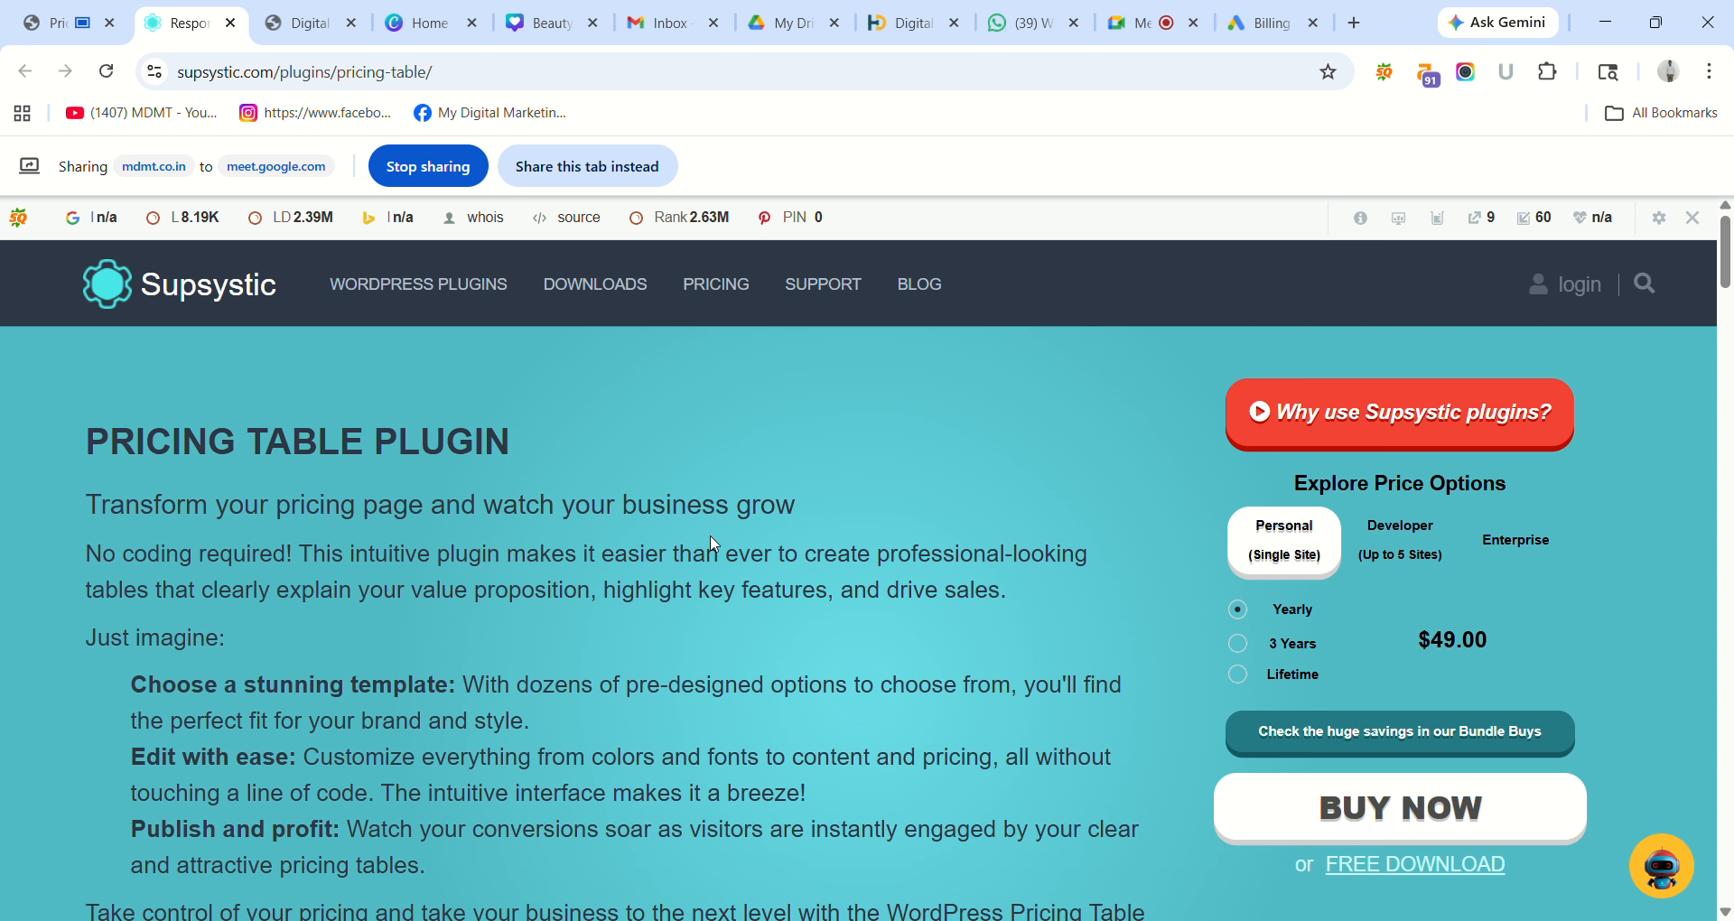
left_click(93, 33)
left_click(230, 30)
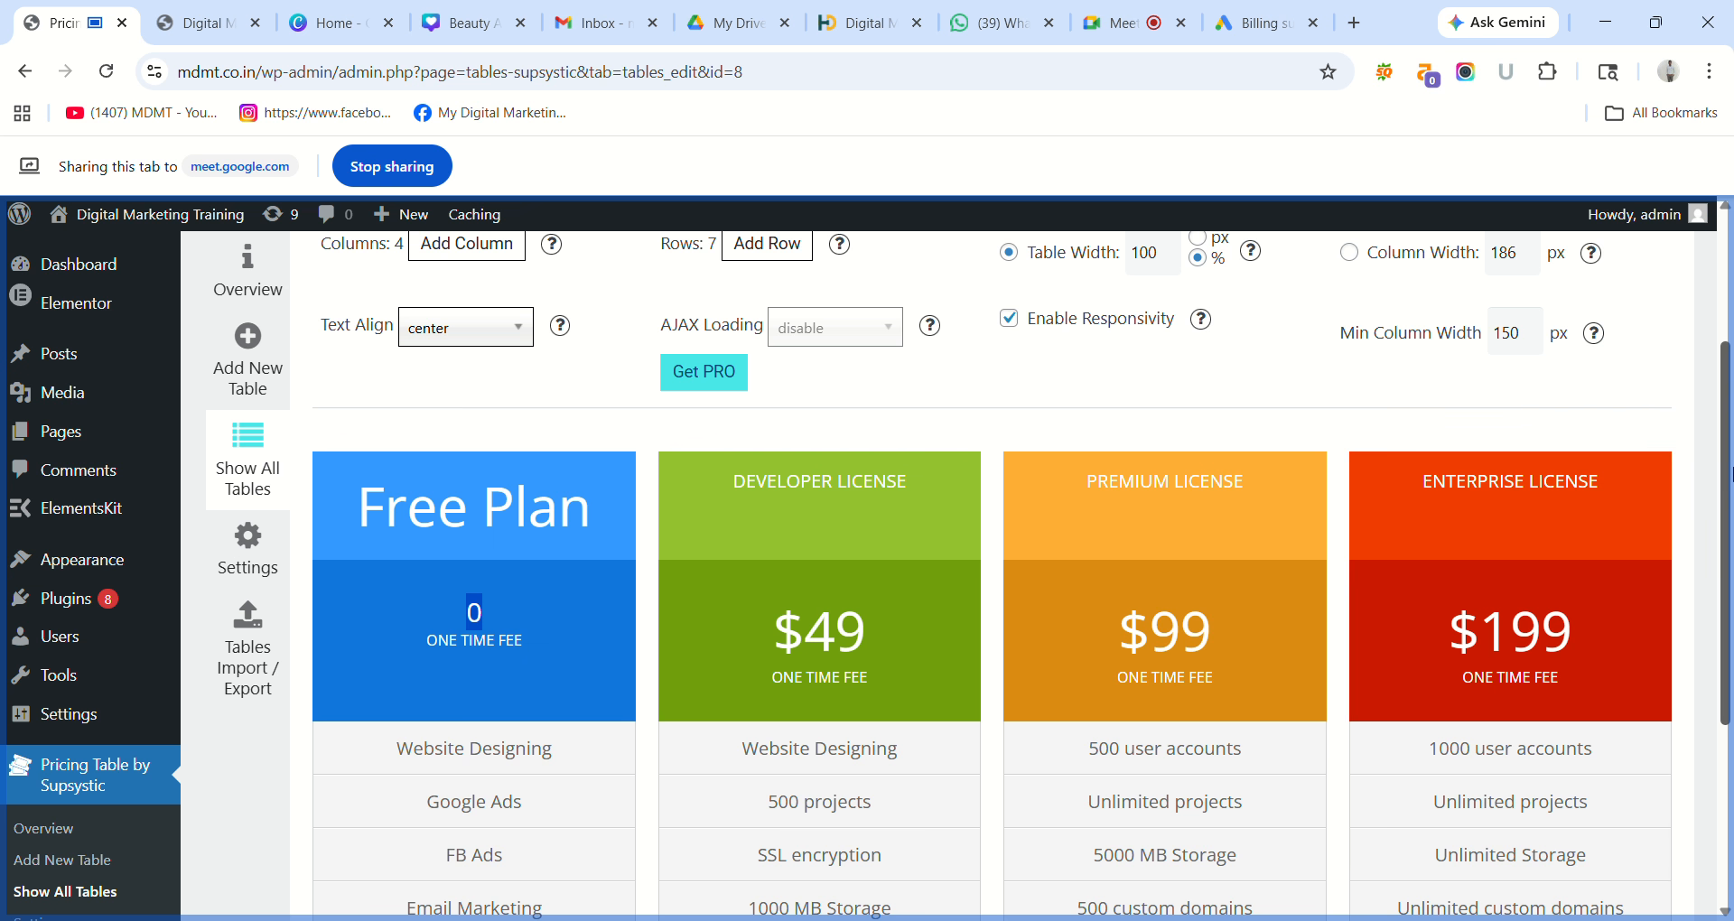
Set the Free Plan price 0 to 36pt from the Font Sizes list.
left_click_drag(1727, 468, 1732, 320)
scroll(1200, 379, "down", 5)
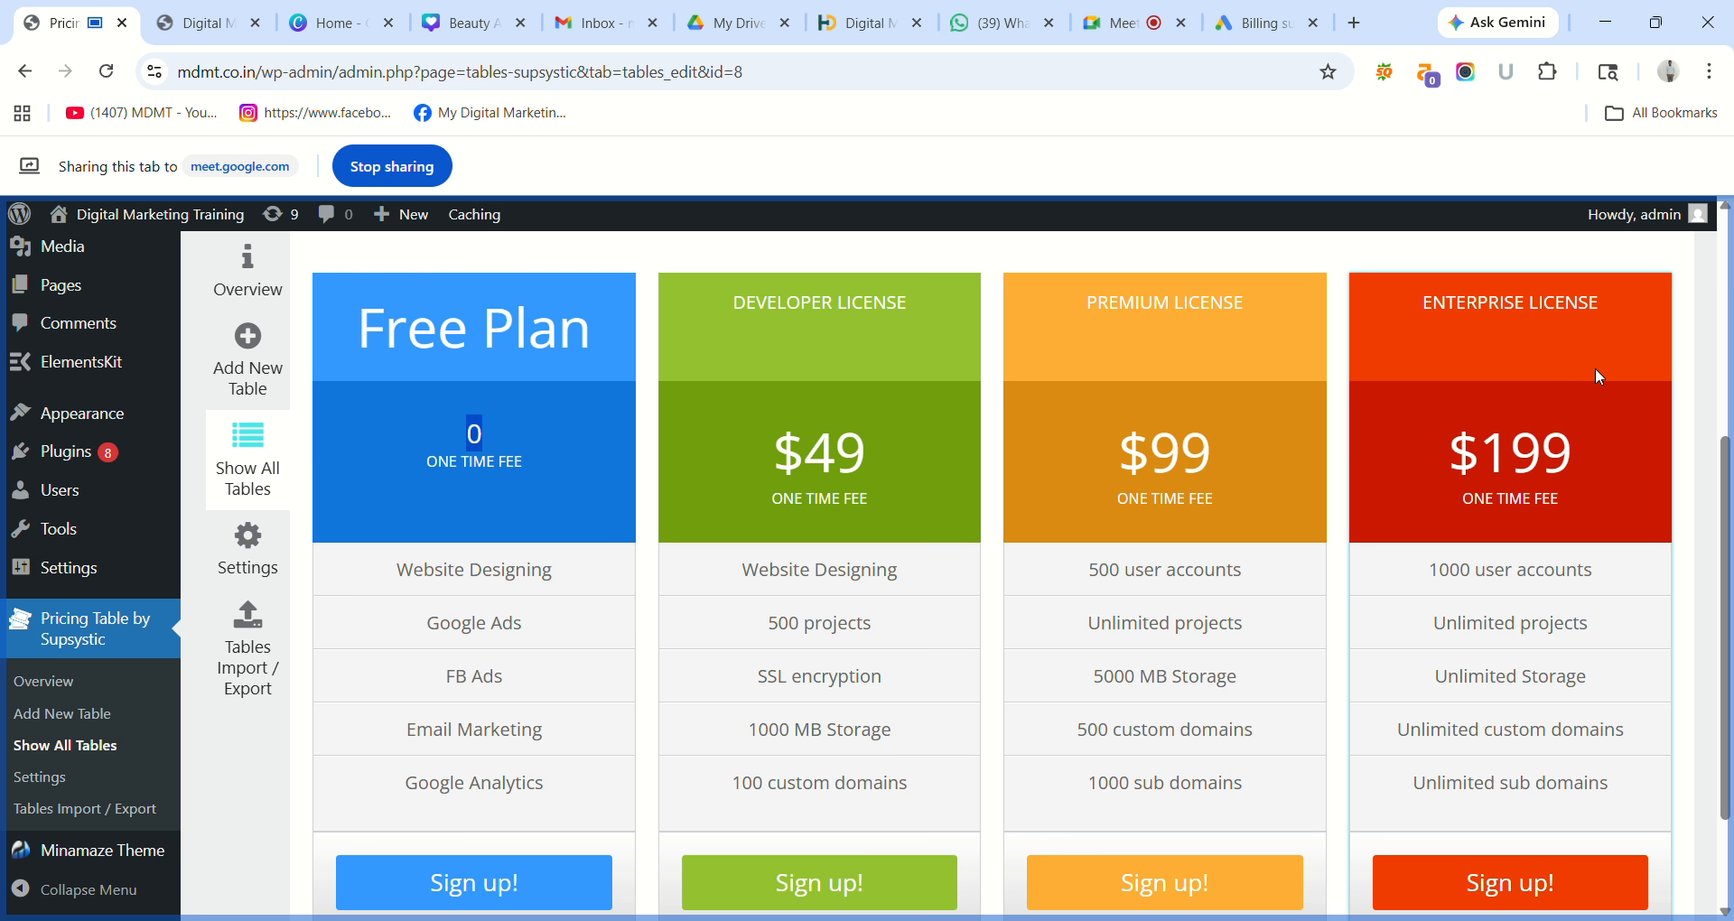
left_click(486, 440)
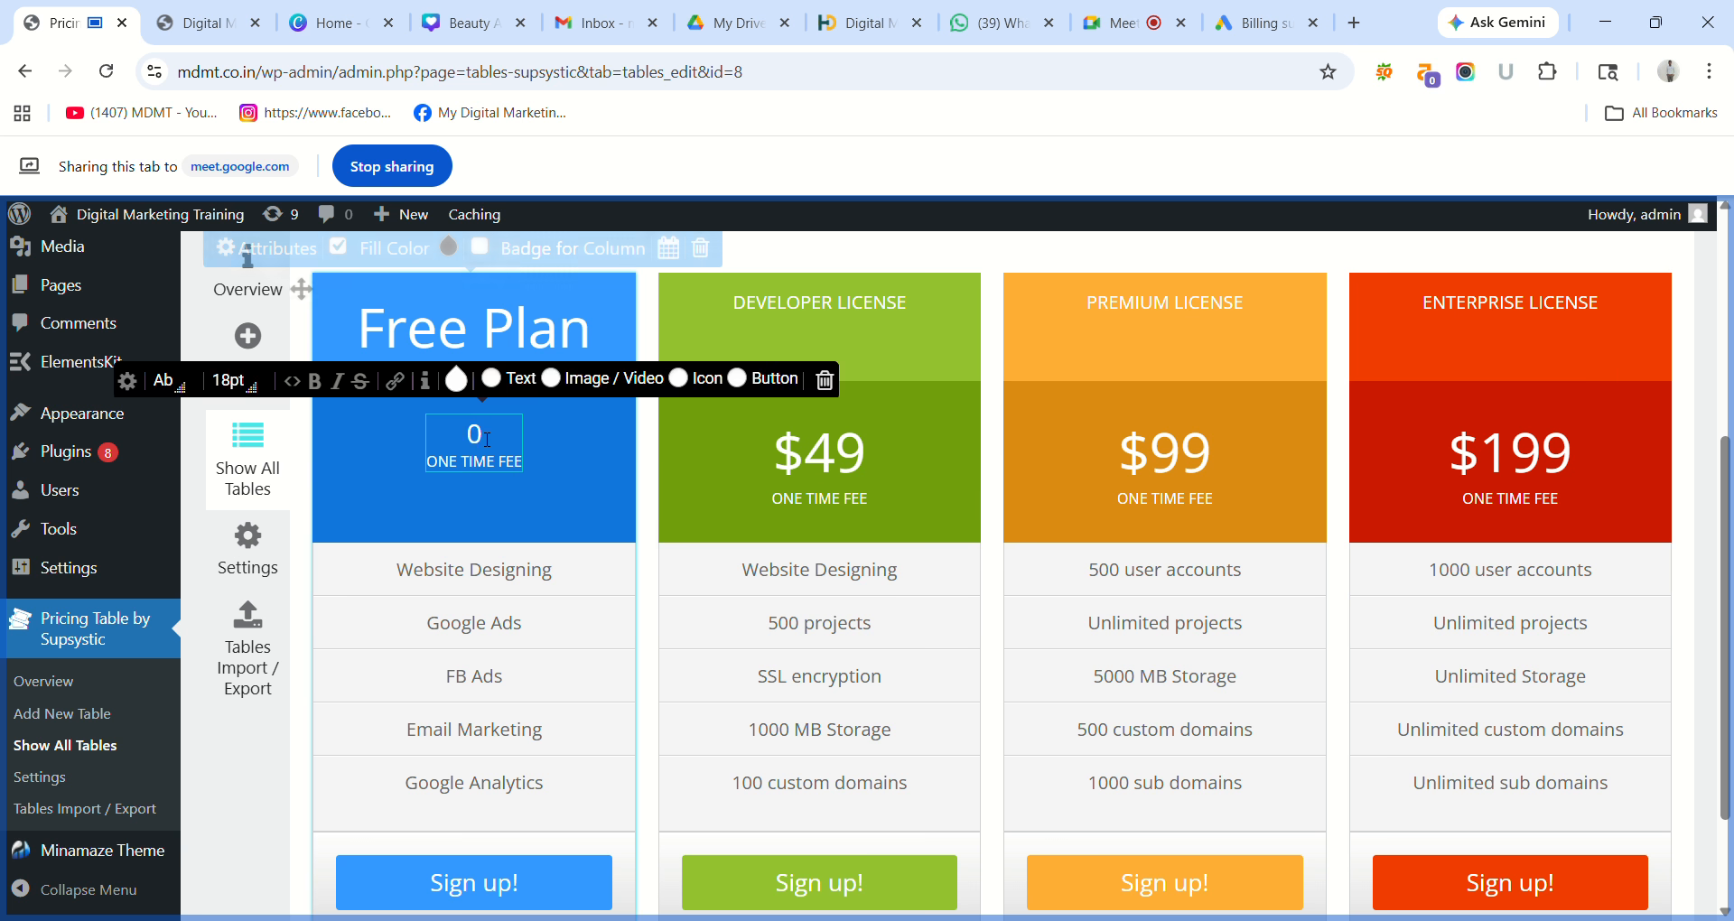
left_click(255, 397)
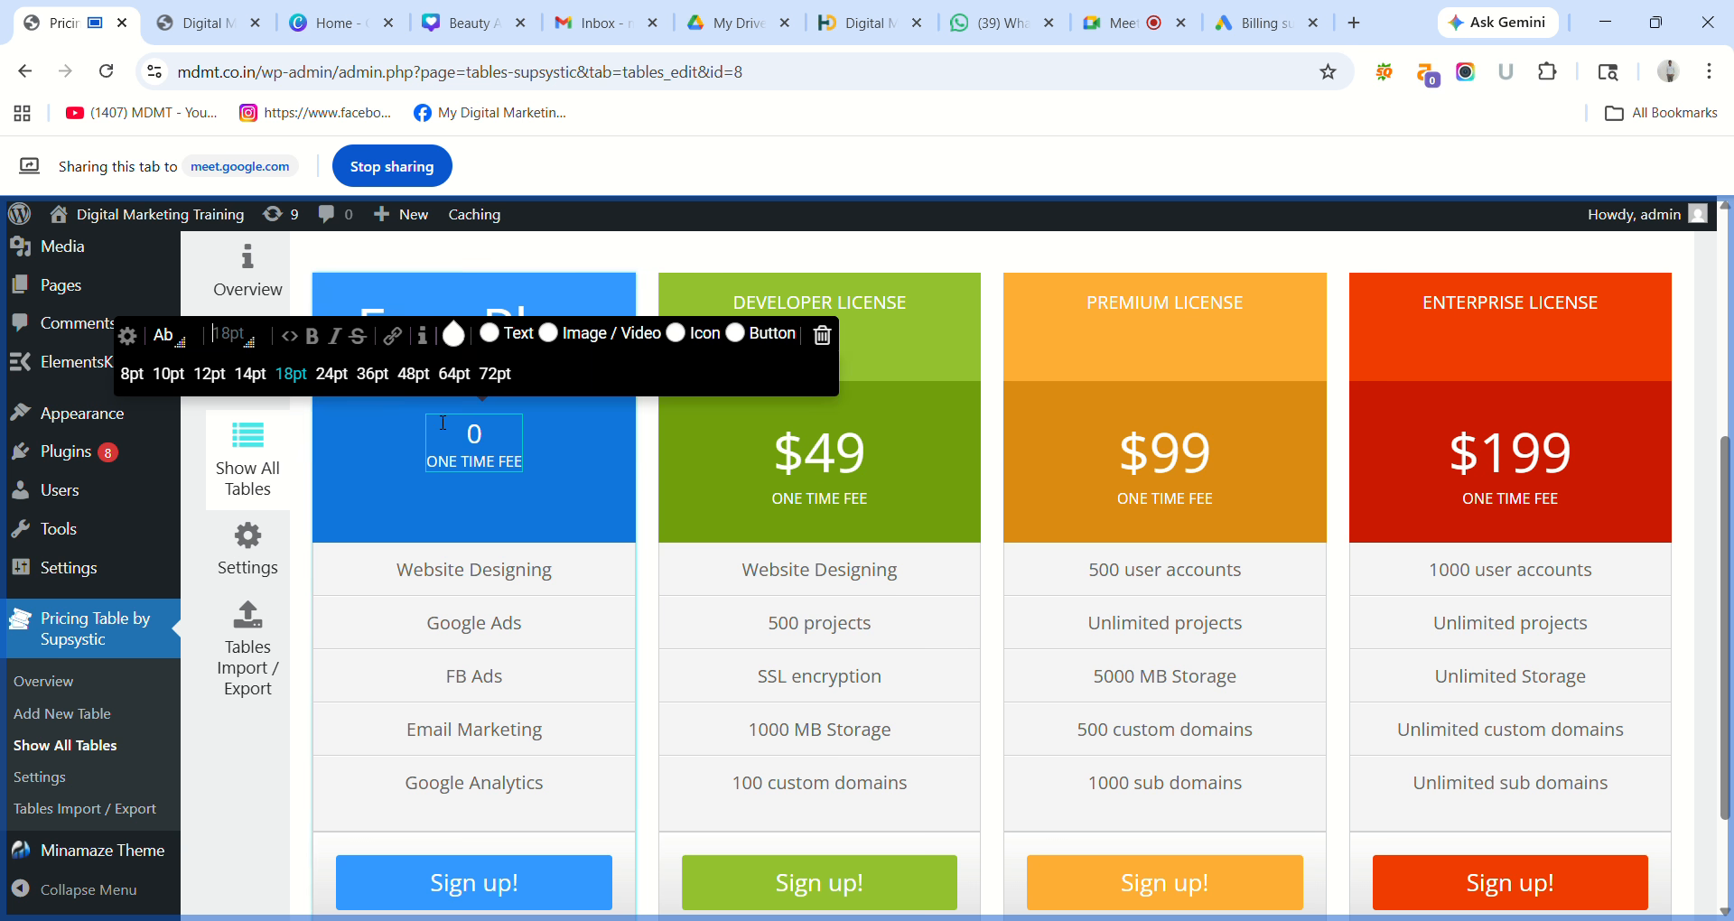
left_click(379, 382)
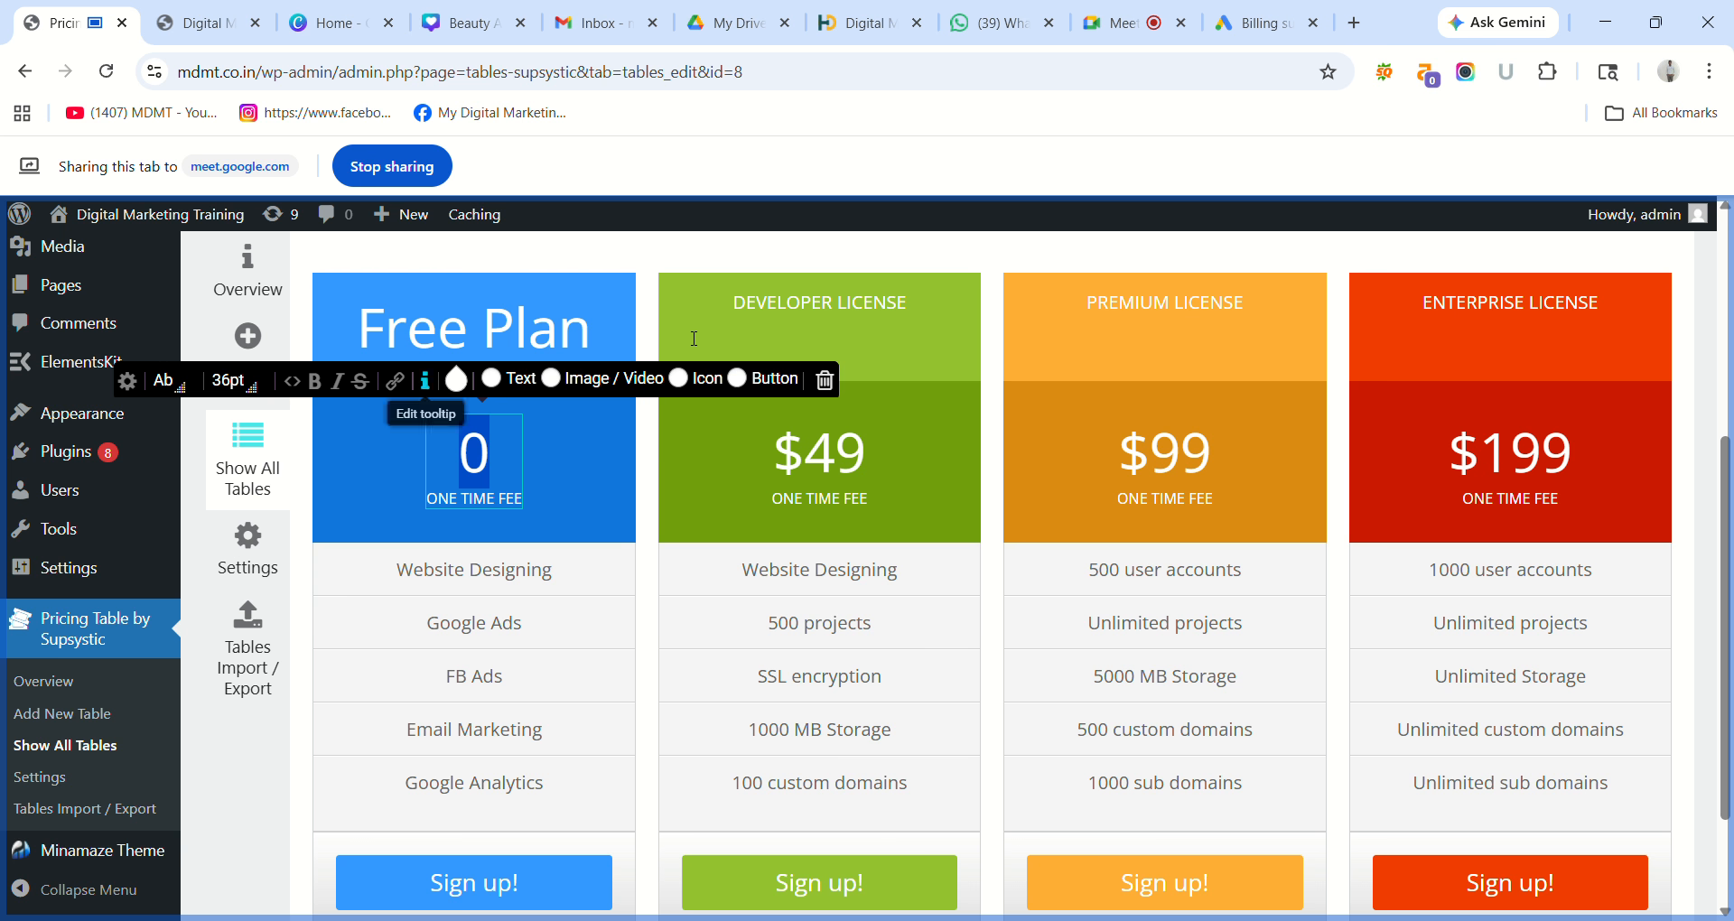
left_click(1633, 343)
left_click(1644, 316)
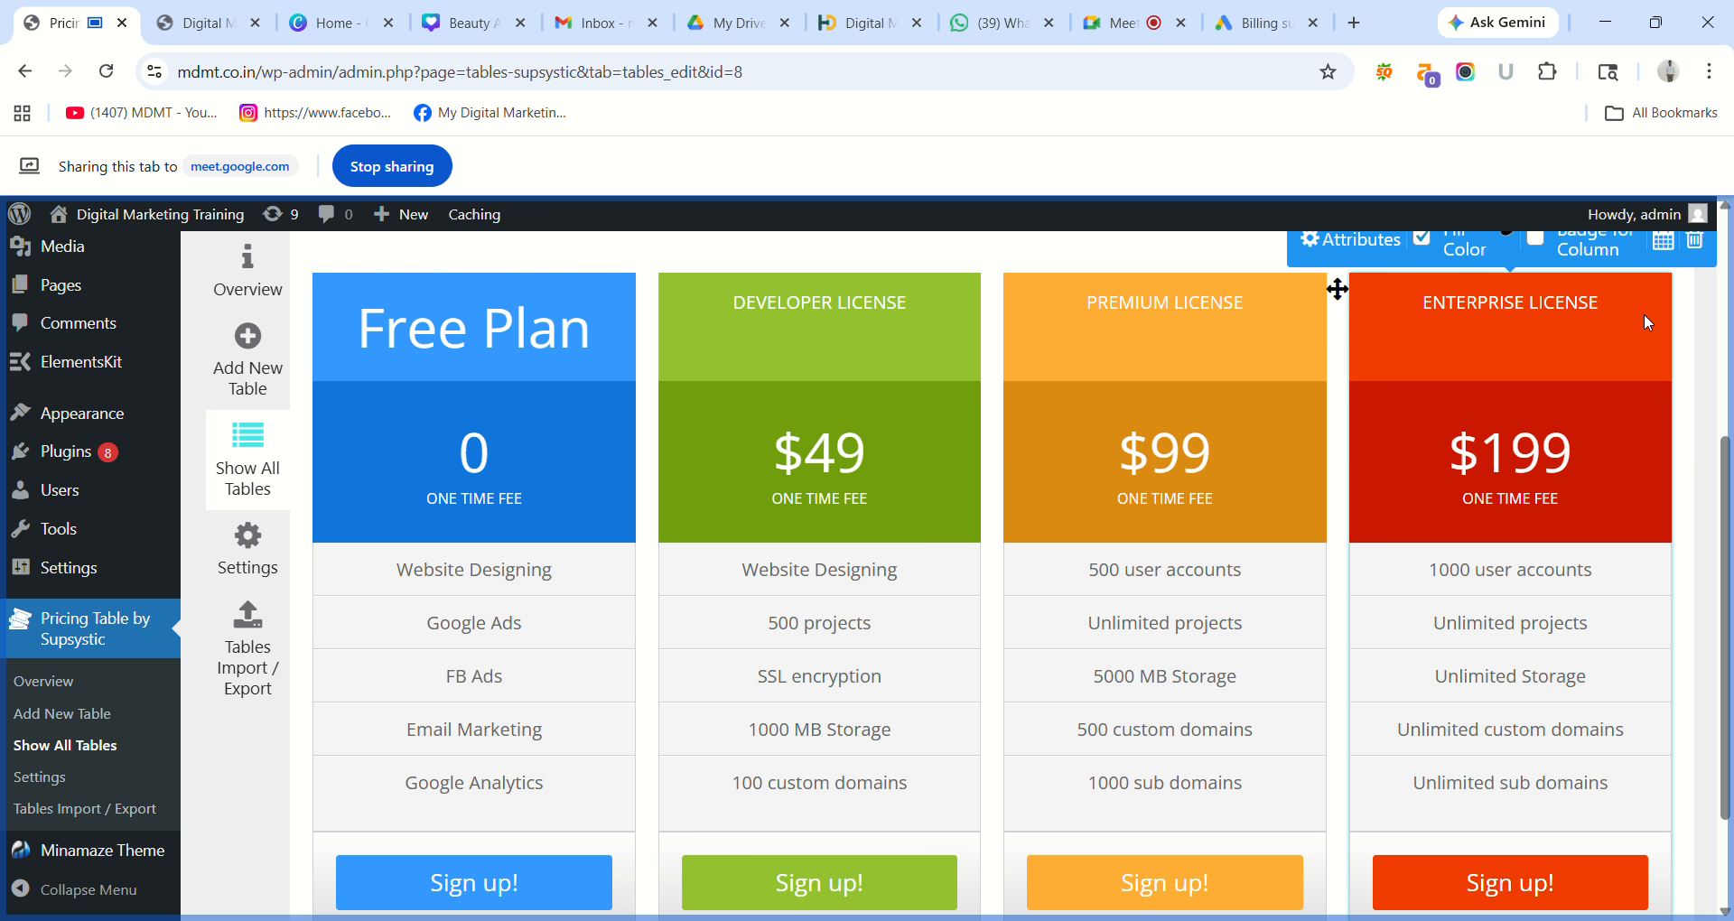
Remove the $199 Enterprise License column, leaving the Free Plan, $49 and $99 columns.
left_click_drag(1725, 443, 1725, 400)
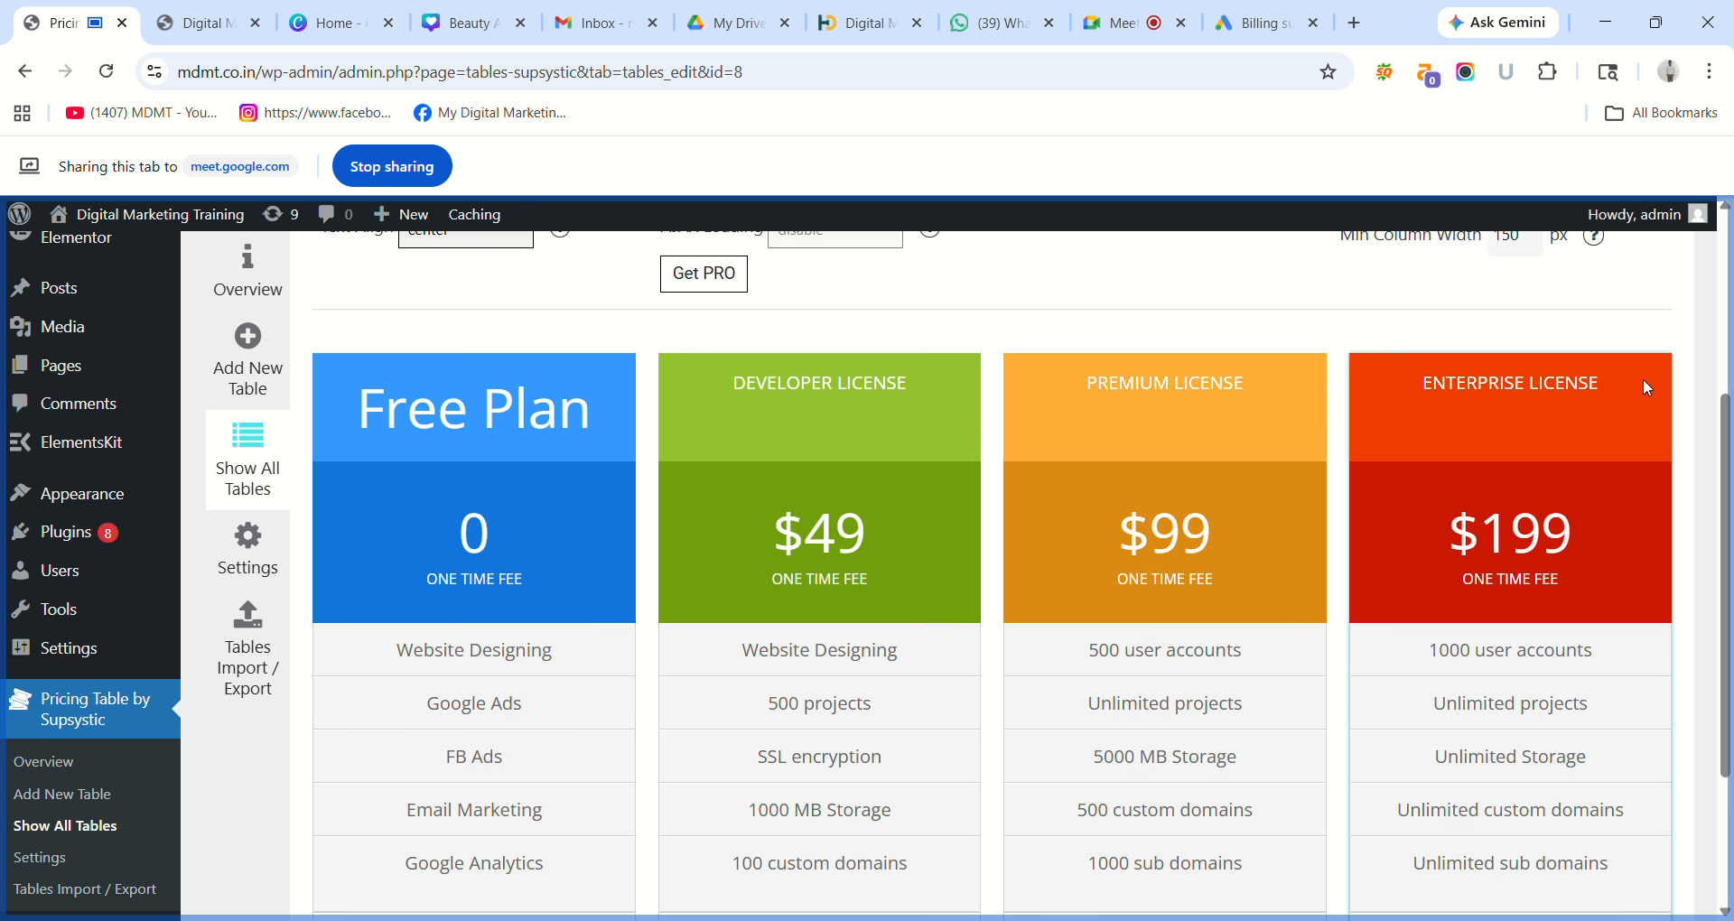
mouse_move(1644, 379)
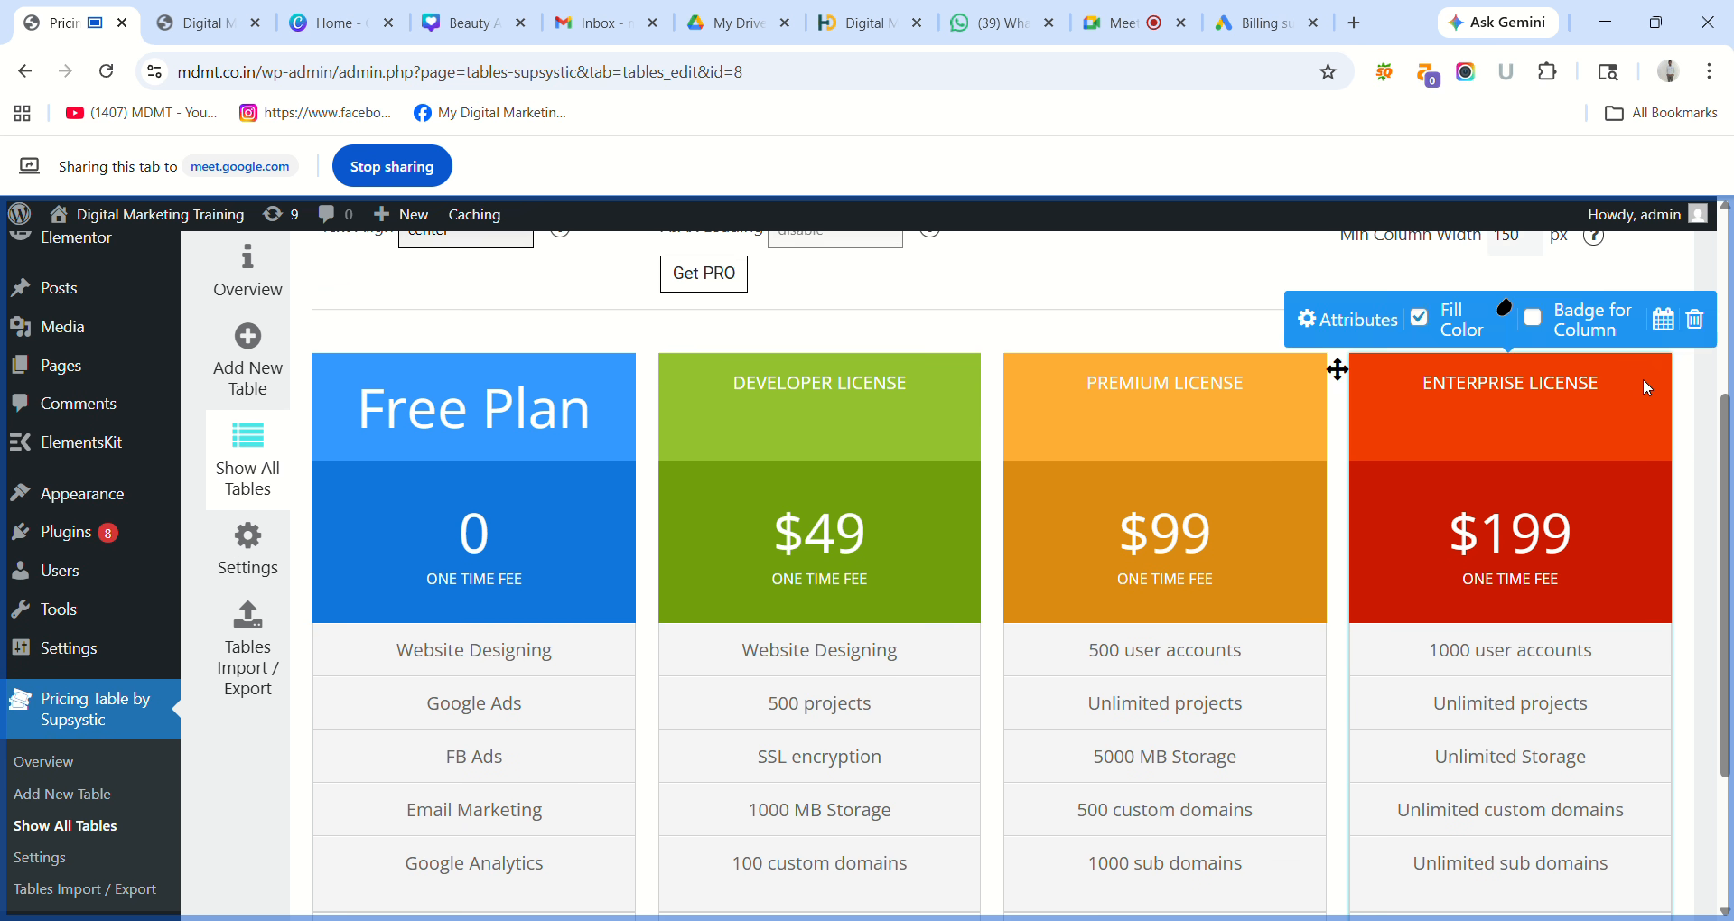
left_click(1695, 320)
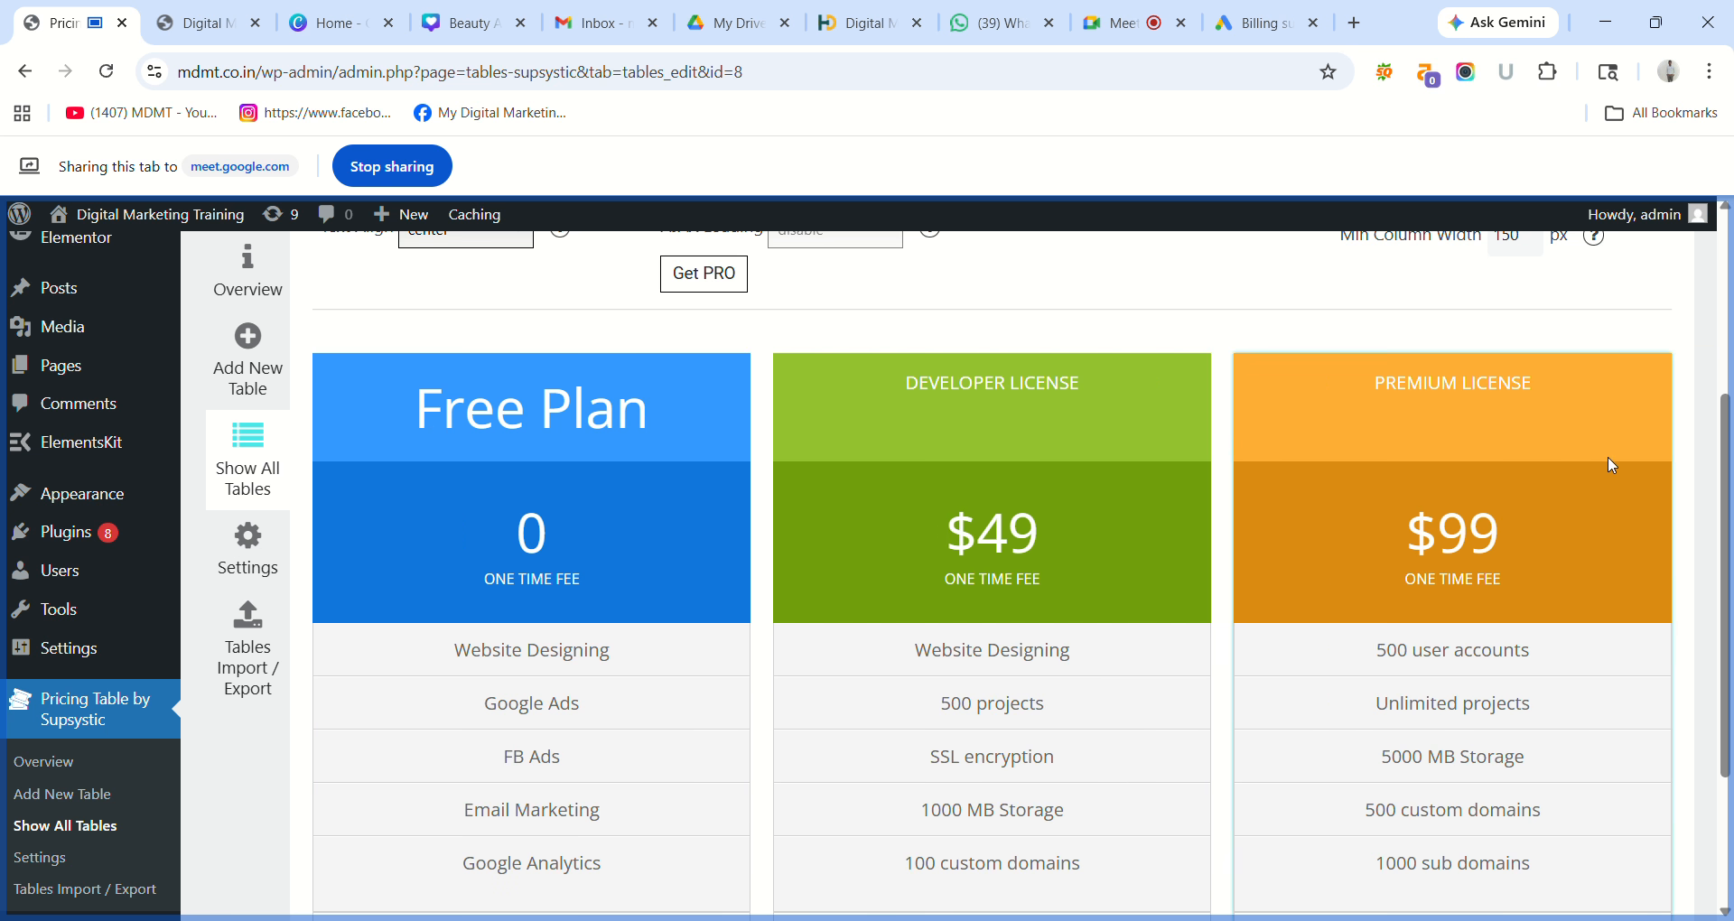
left_click_drag(1725, 480, 1731, 573)
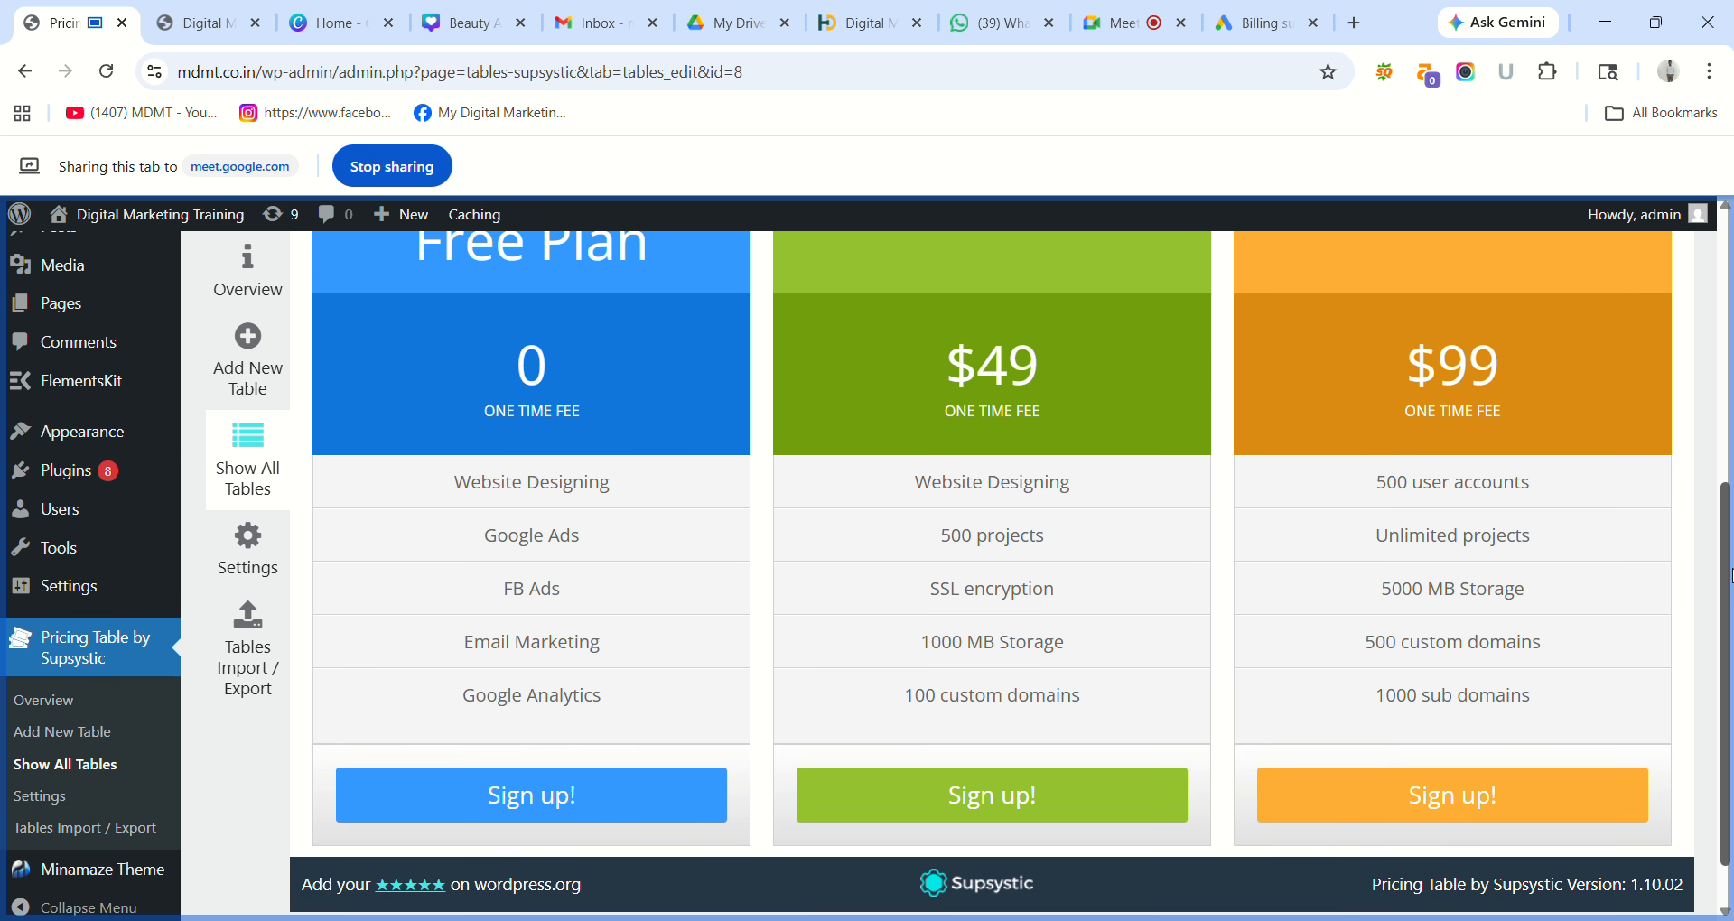
triple_click(1046, 541)
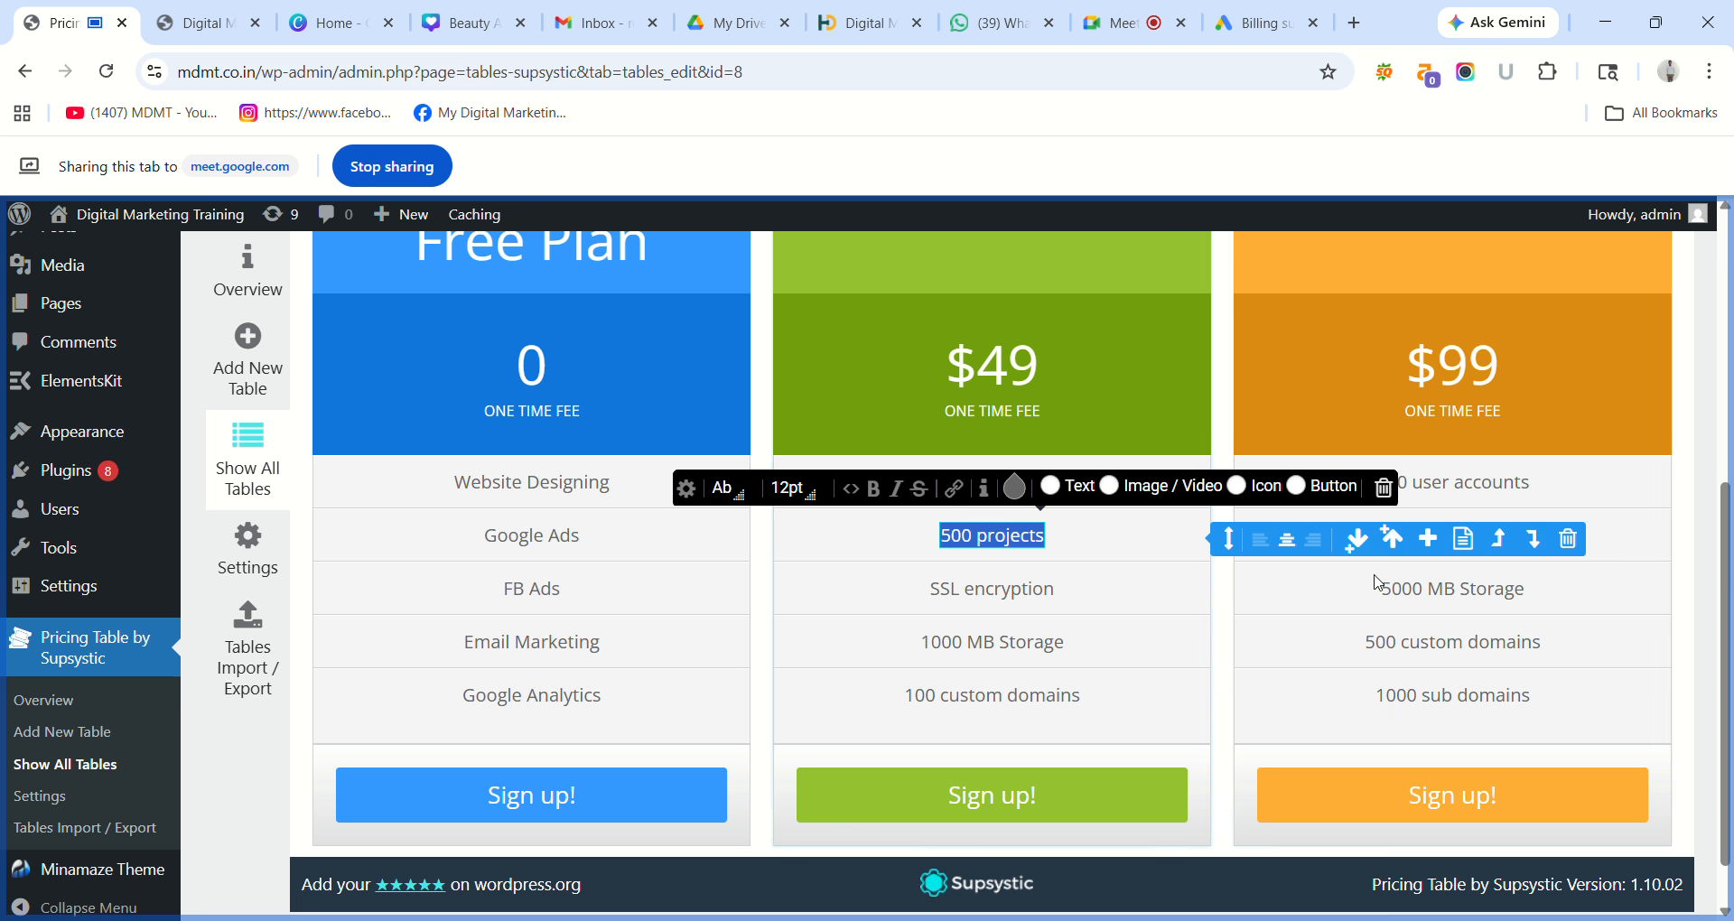
Rename the Developer License column header to '45 days Plan'.
left_click_drag(1731, 585, 1731, 489)
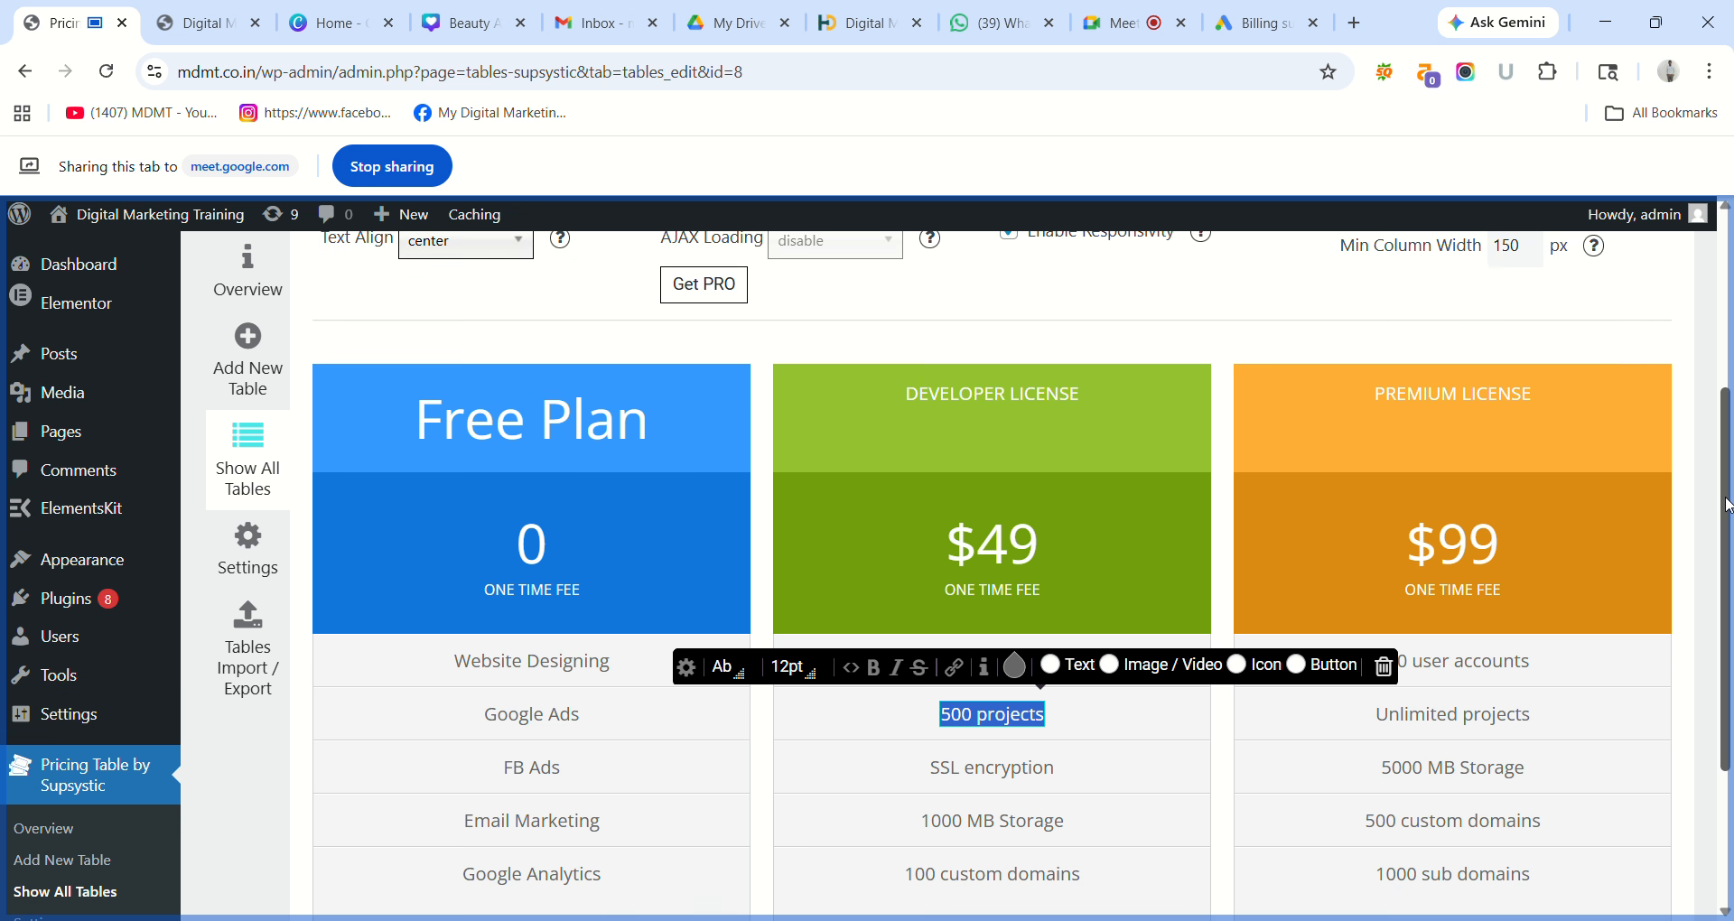
triple_click(1046, 397)
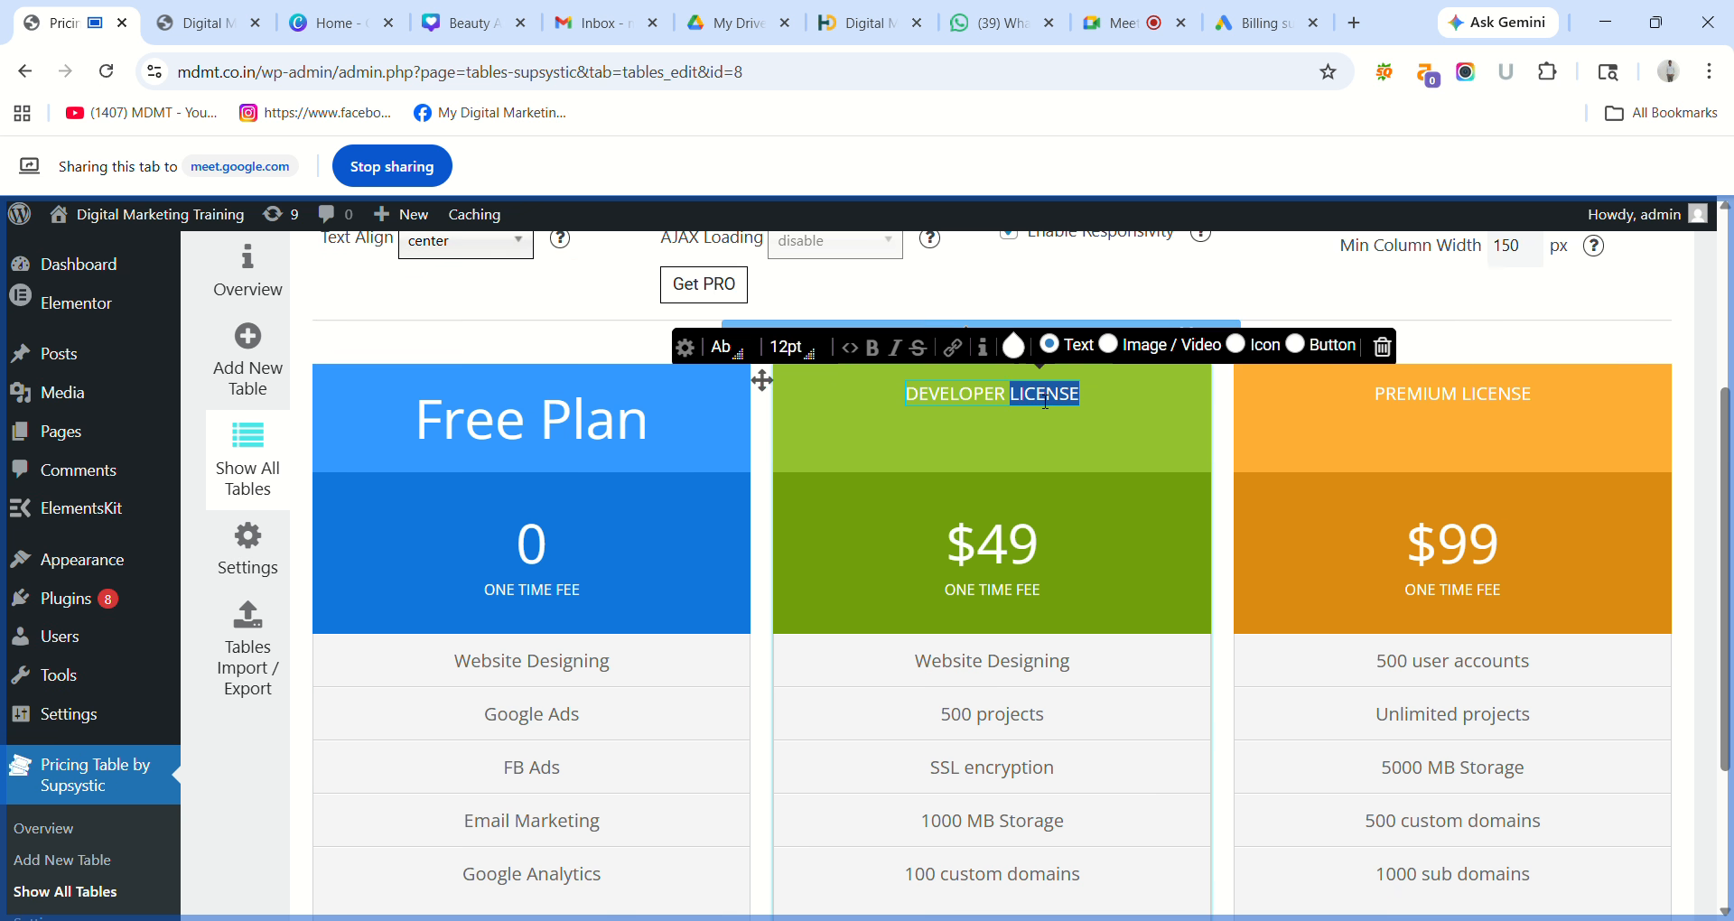
type("4")
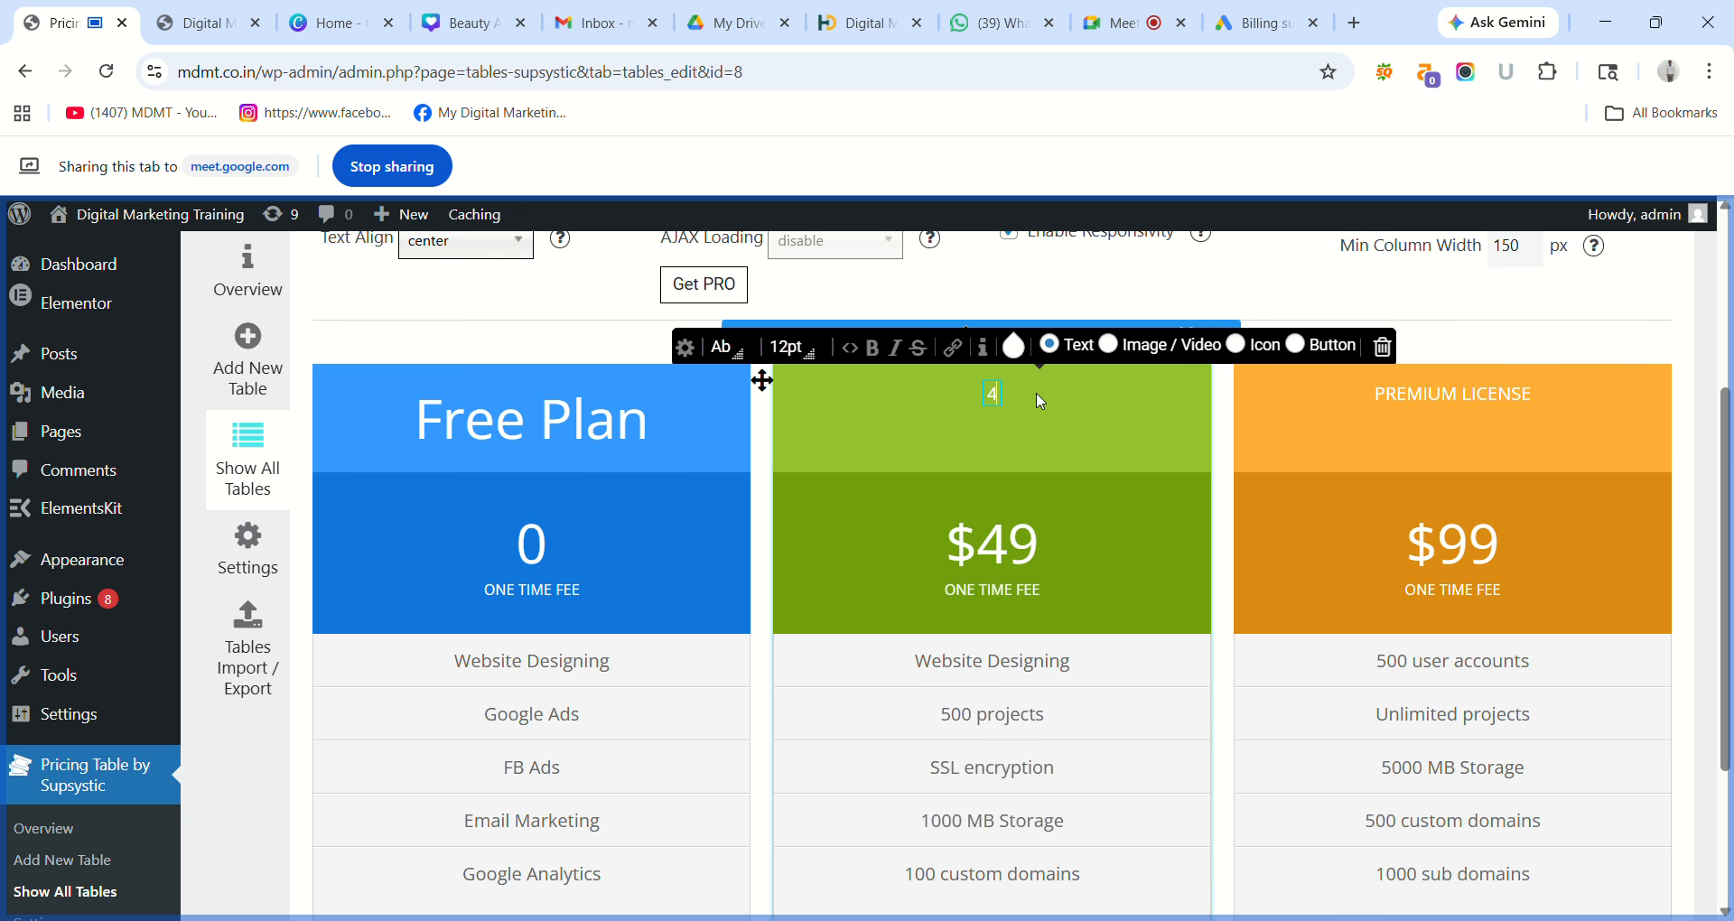
type("5 da")
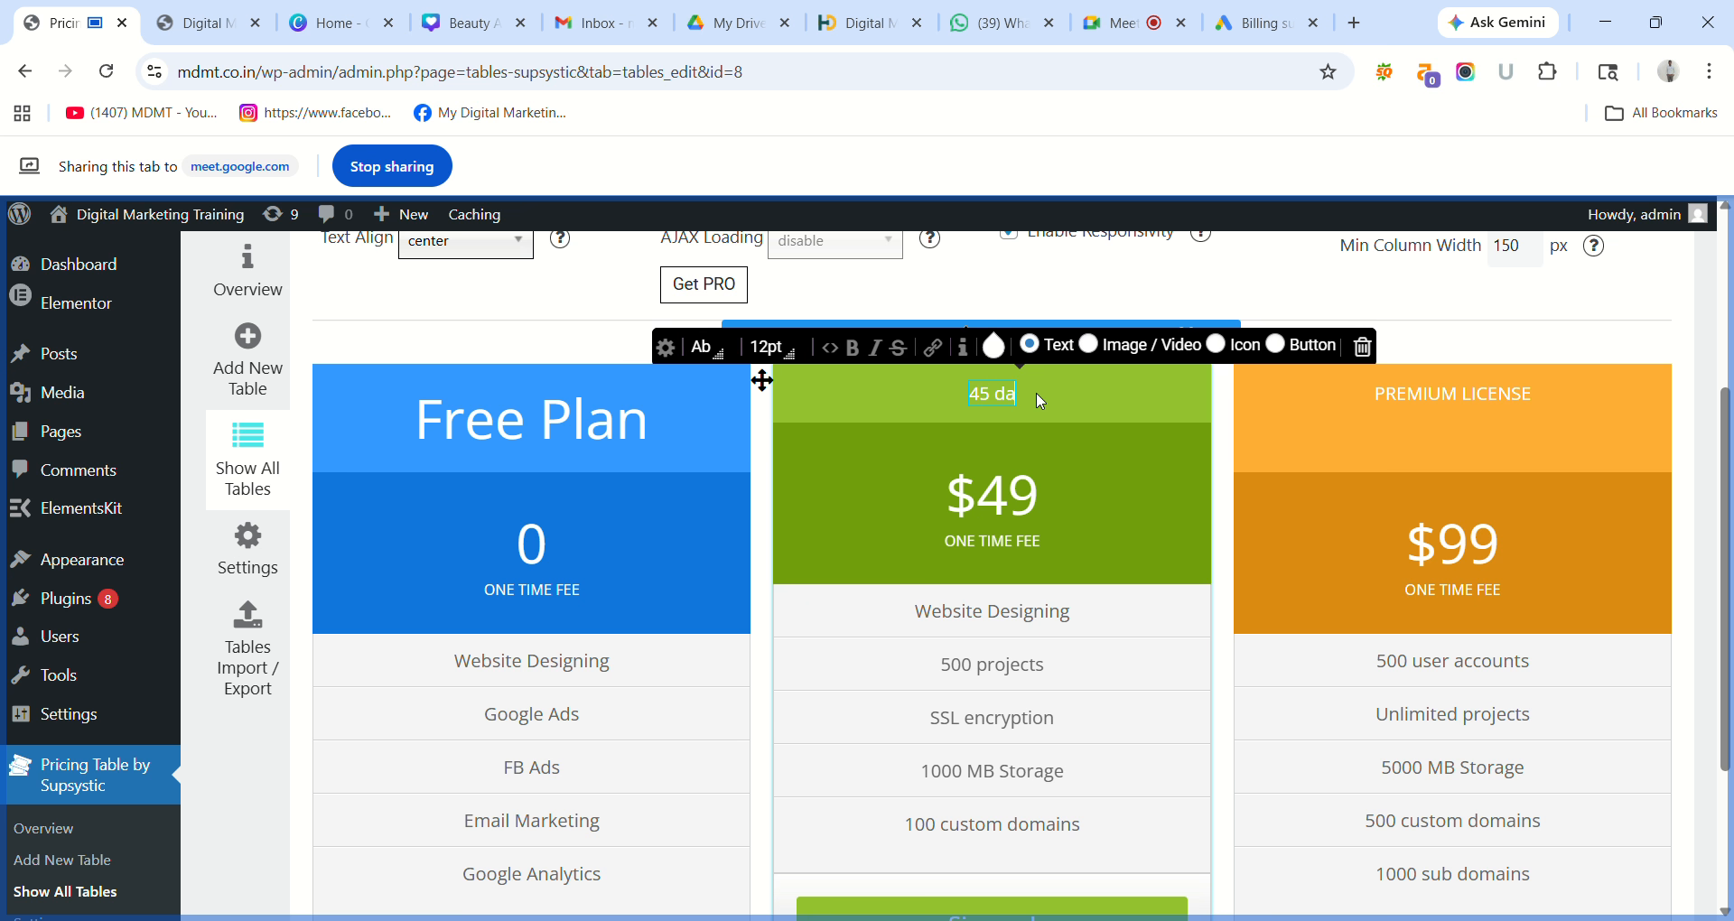
type("ys")
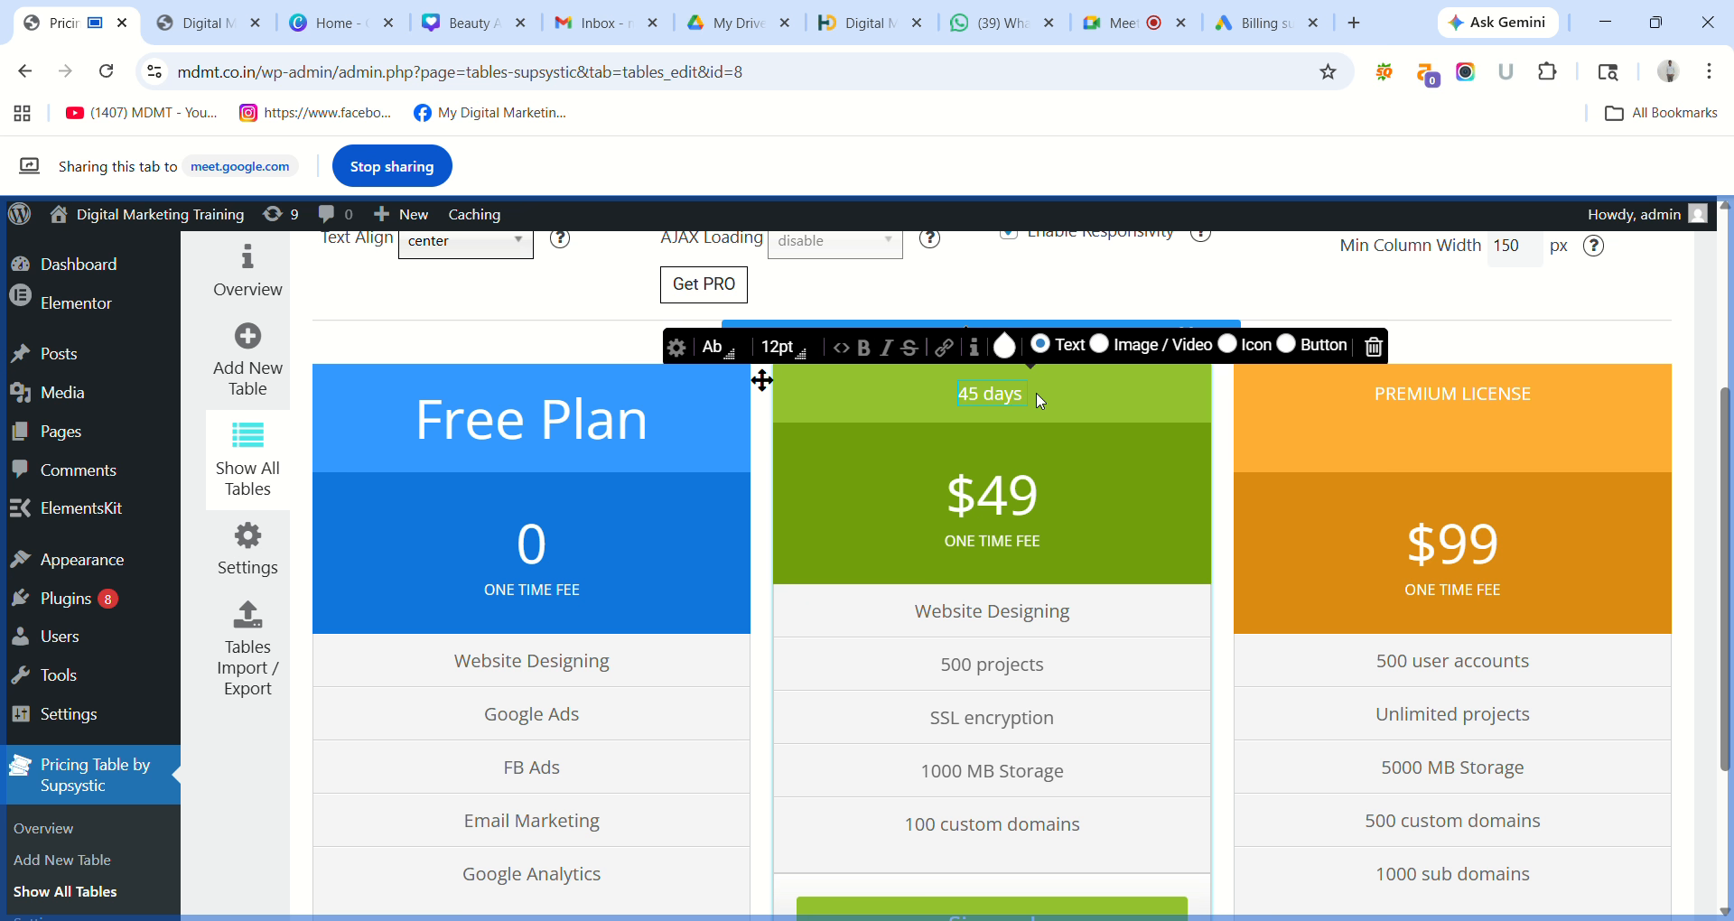
type(" Plan")
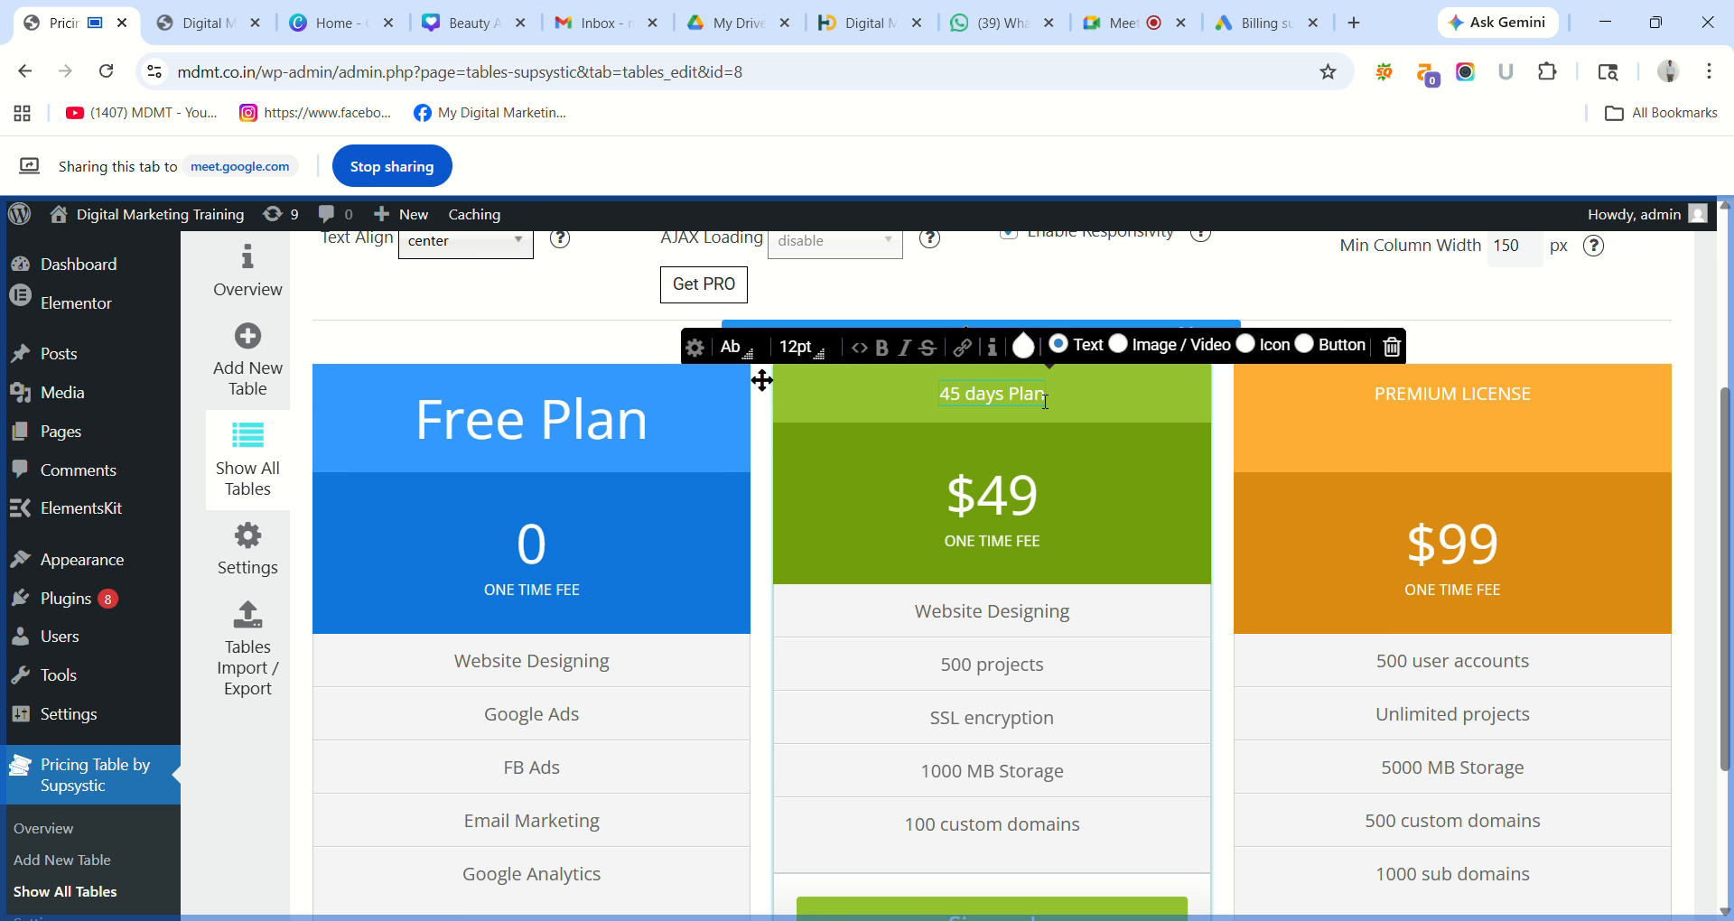
Enlarge the 45 days Plan header text to 36pt, matching Free Plan.
triple_click(1027, 400)
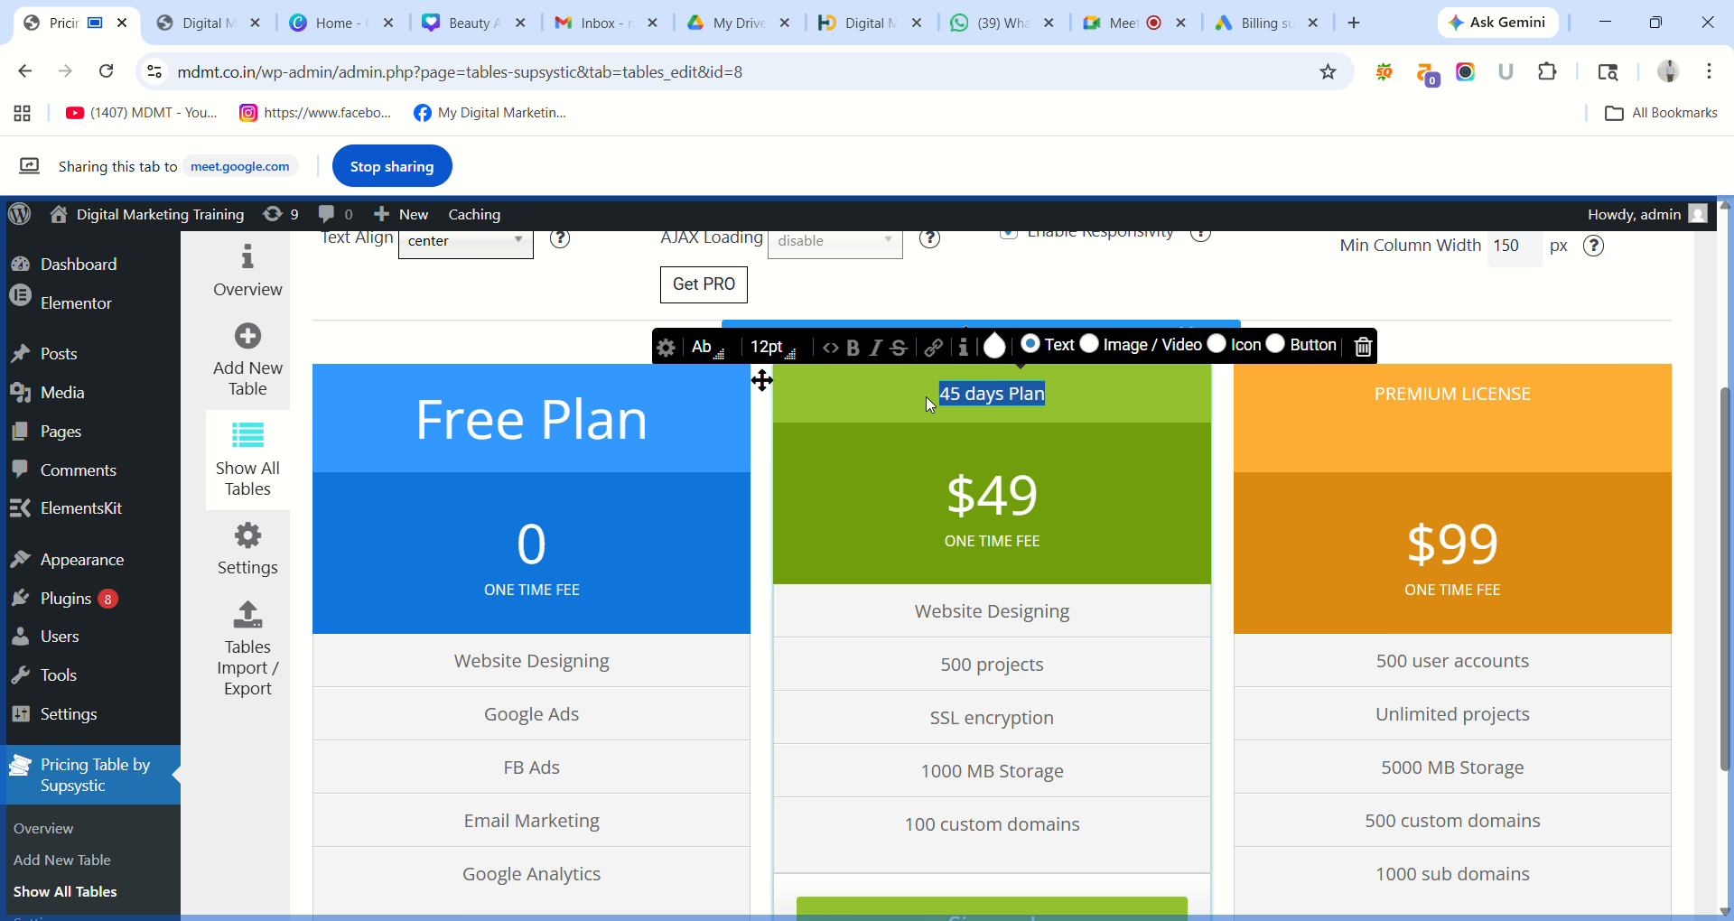
left_click(770, 348)
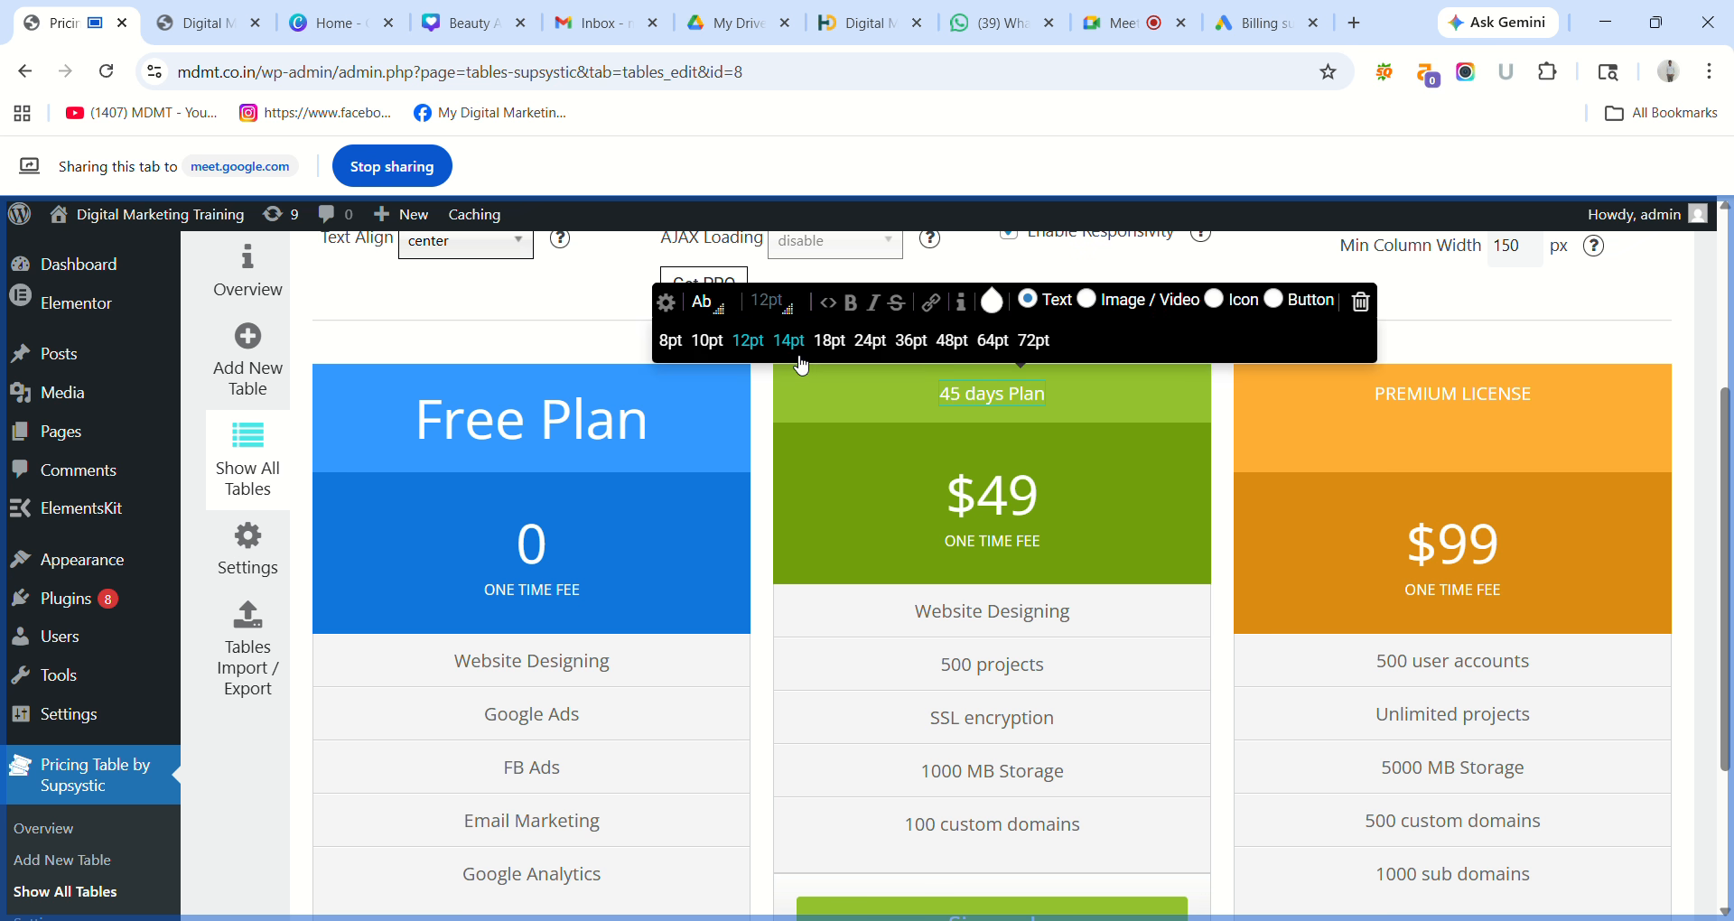
left_click(912, 352)
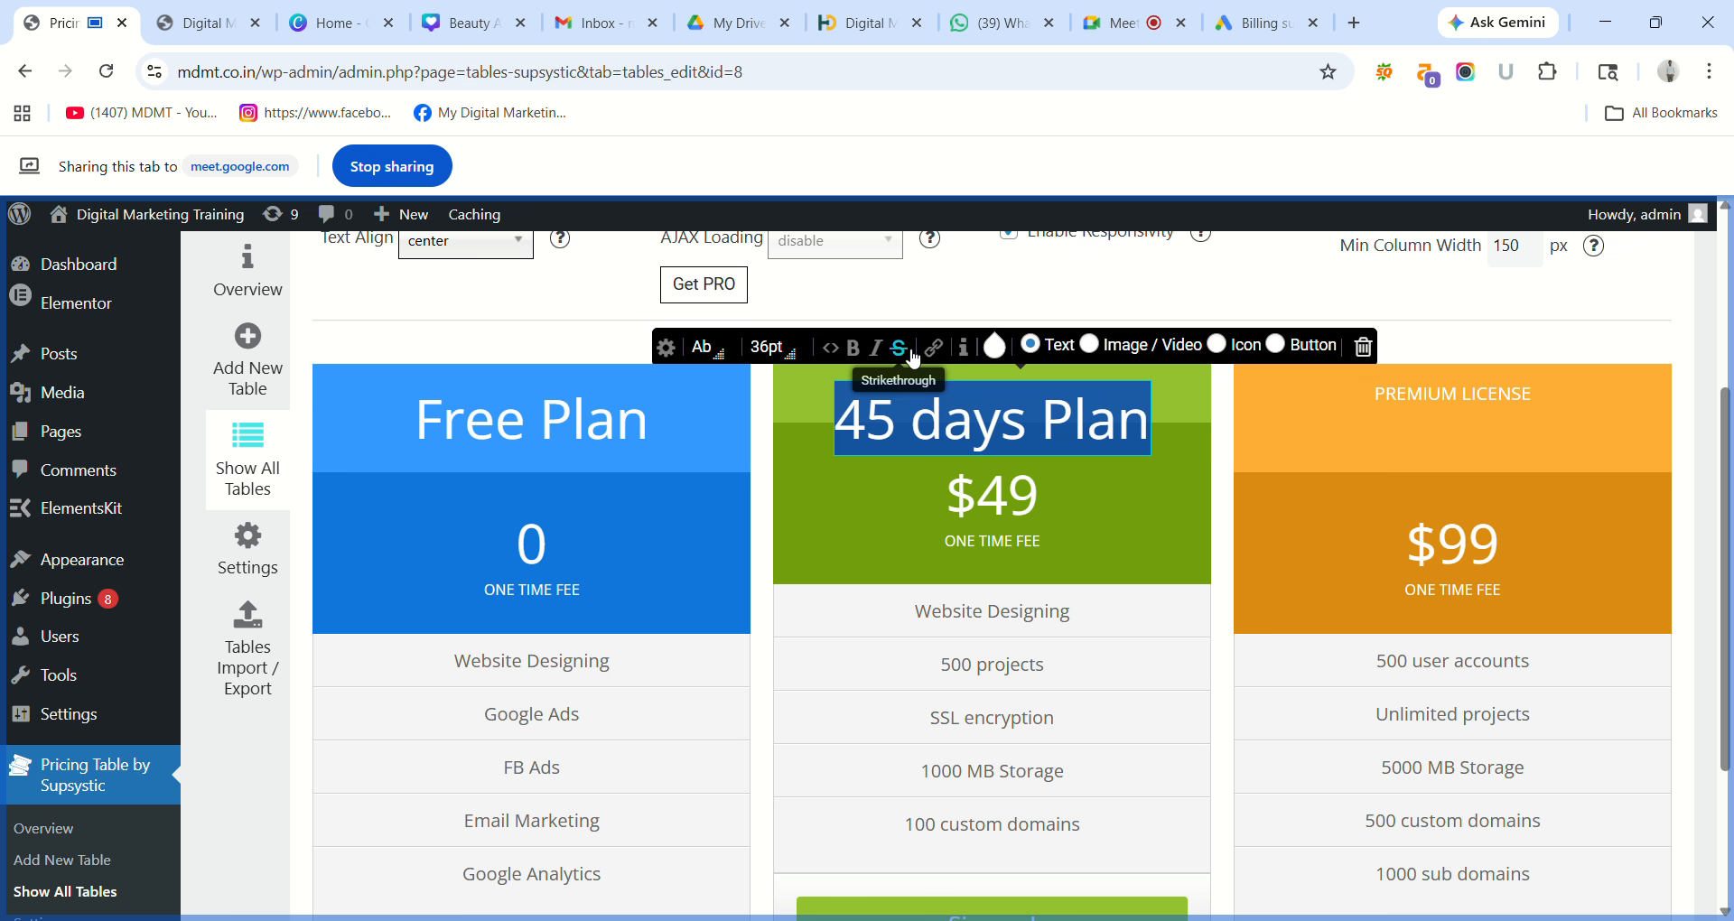
left_click(637, 427)
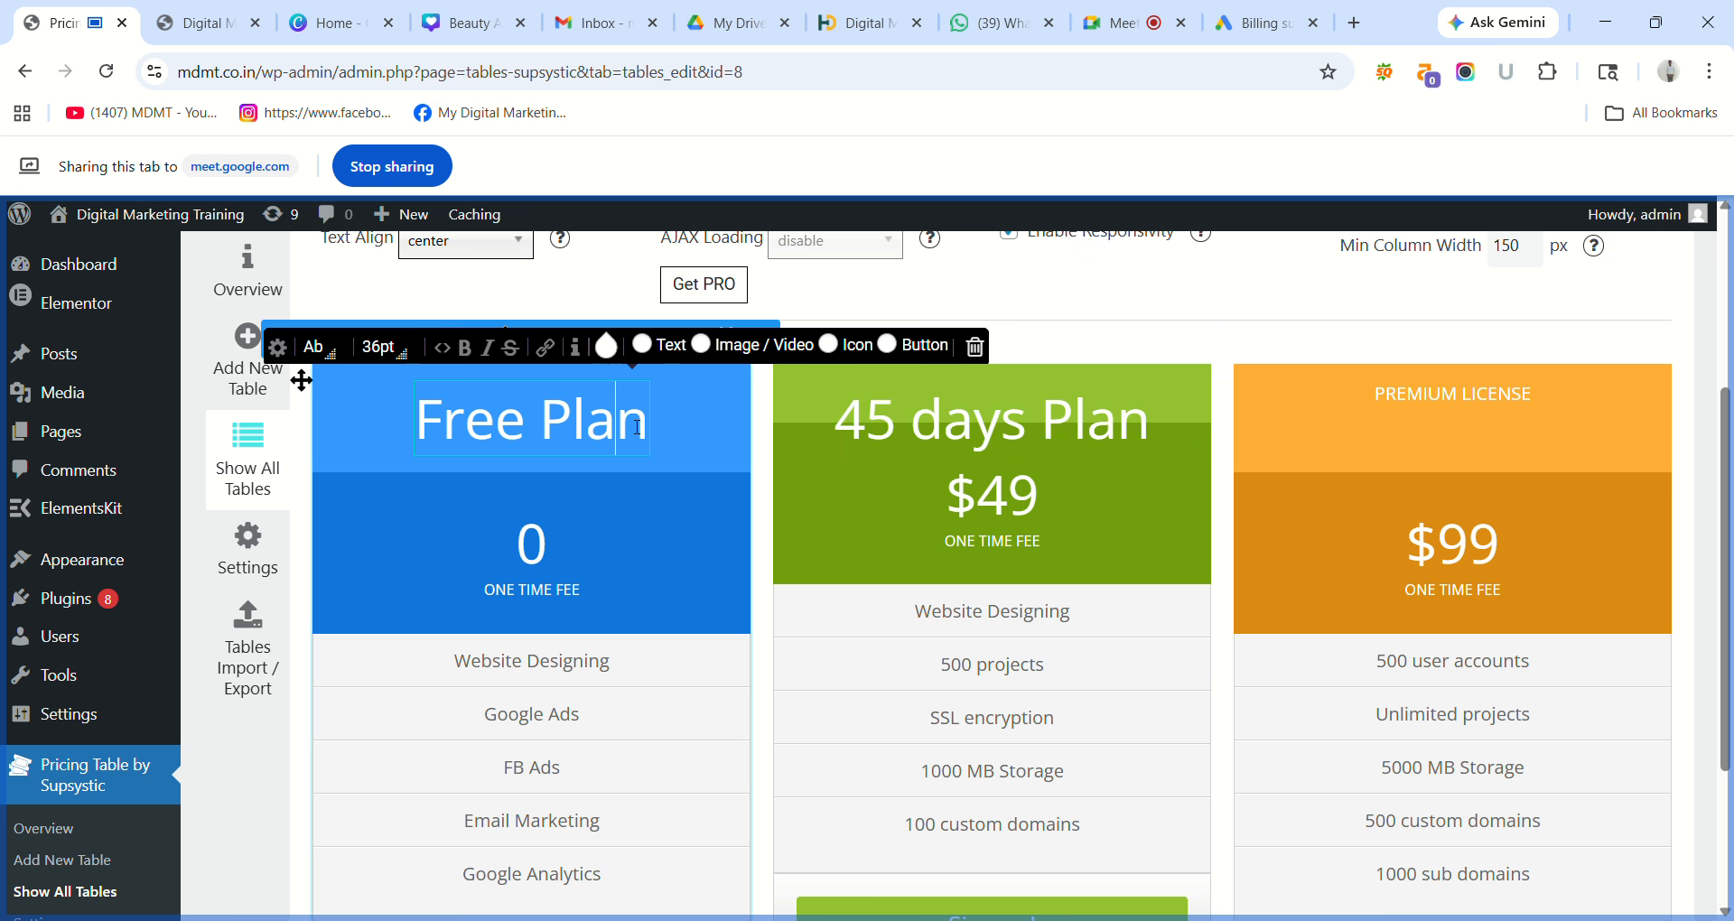
left_click(976, 427)
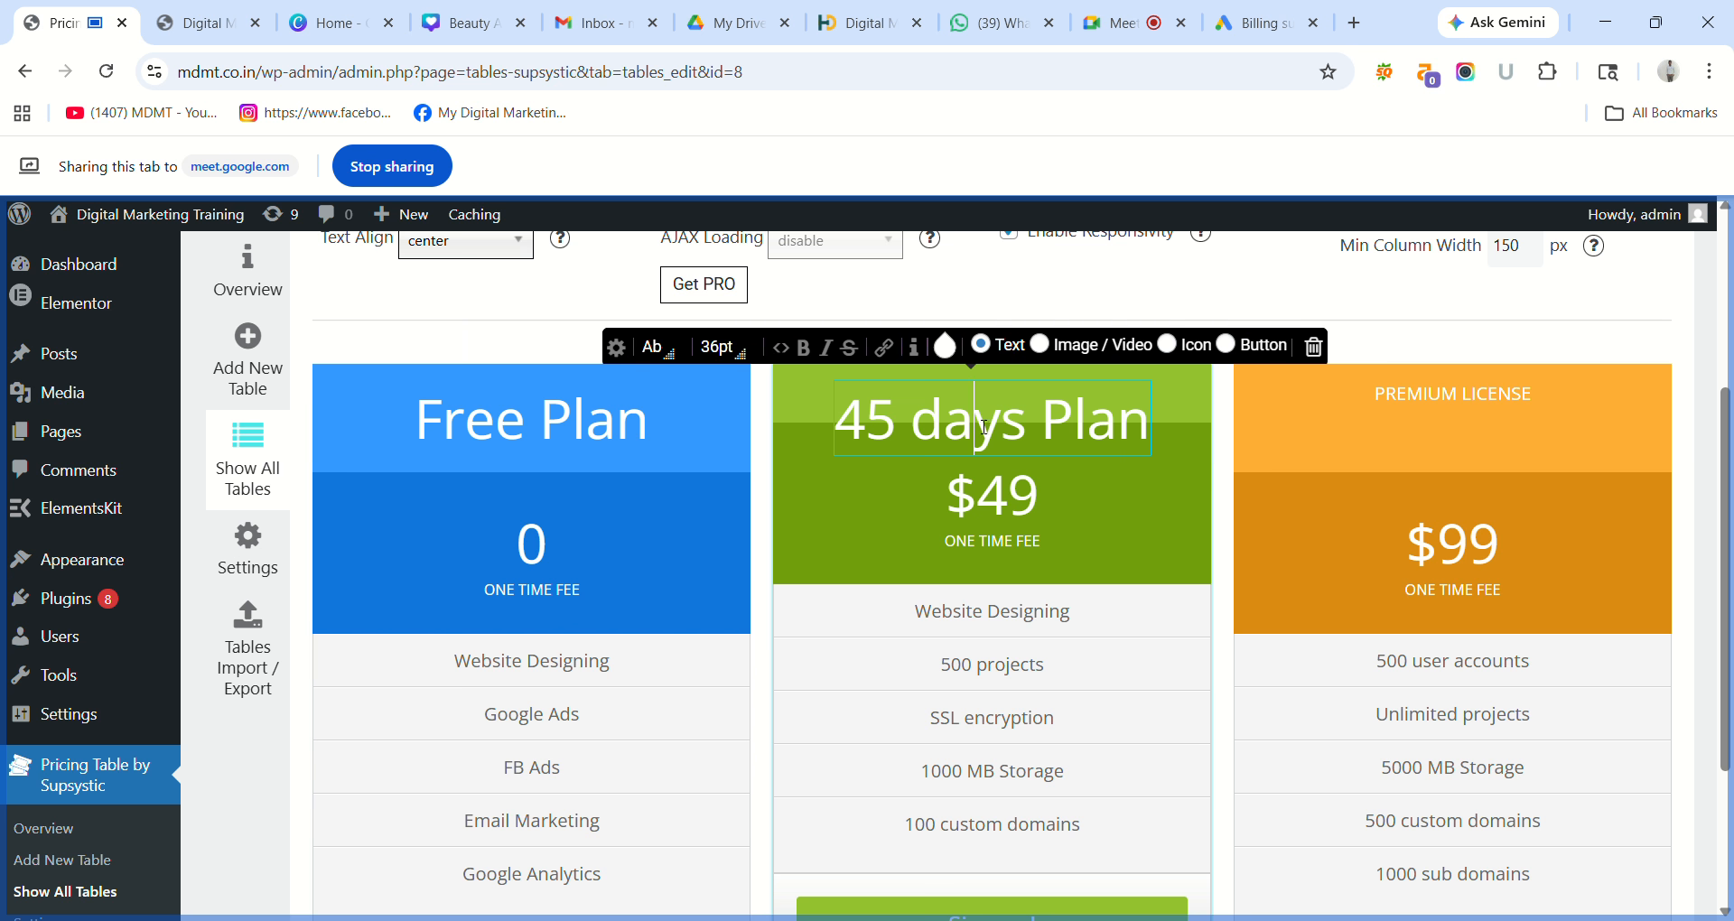
Apply the Arial font family to the 45 days Plan heading.
triple_click(1040, 432)
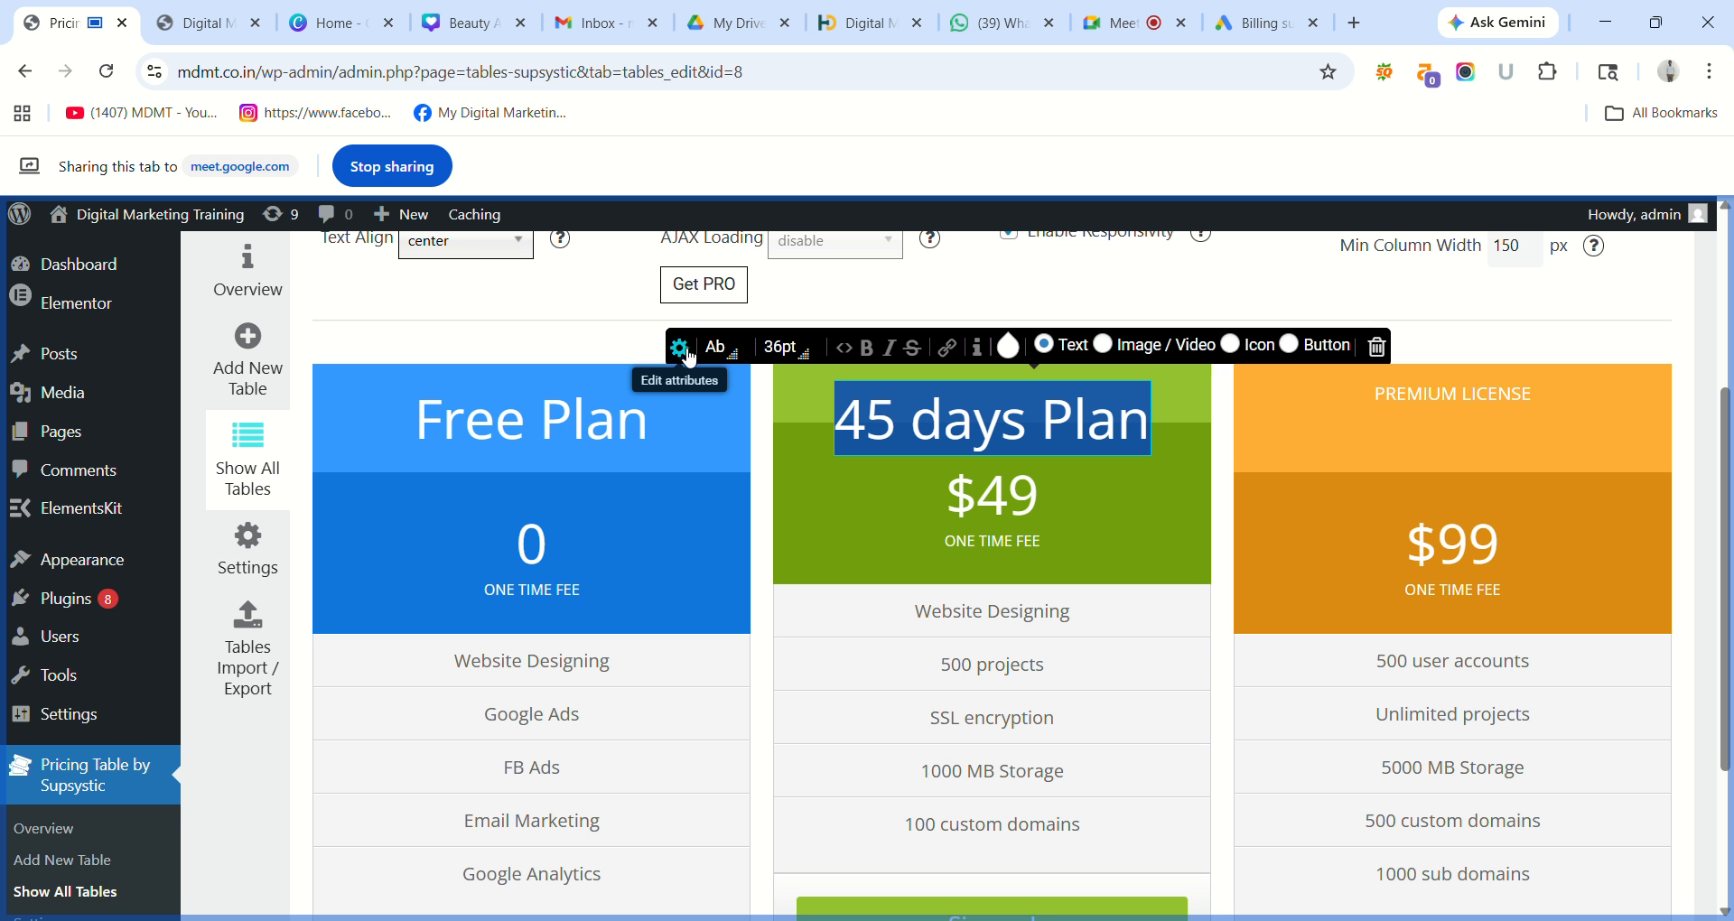
left_click(732, 359)
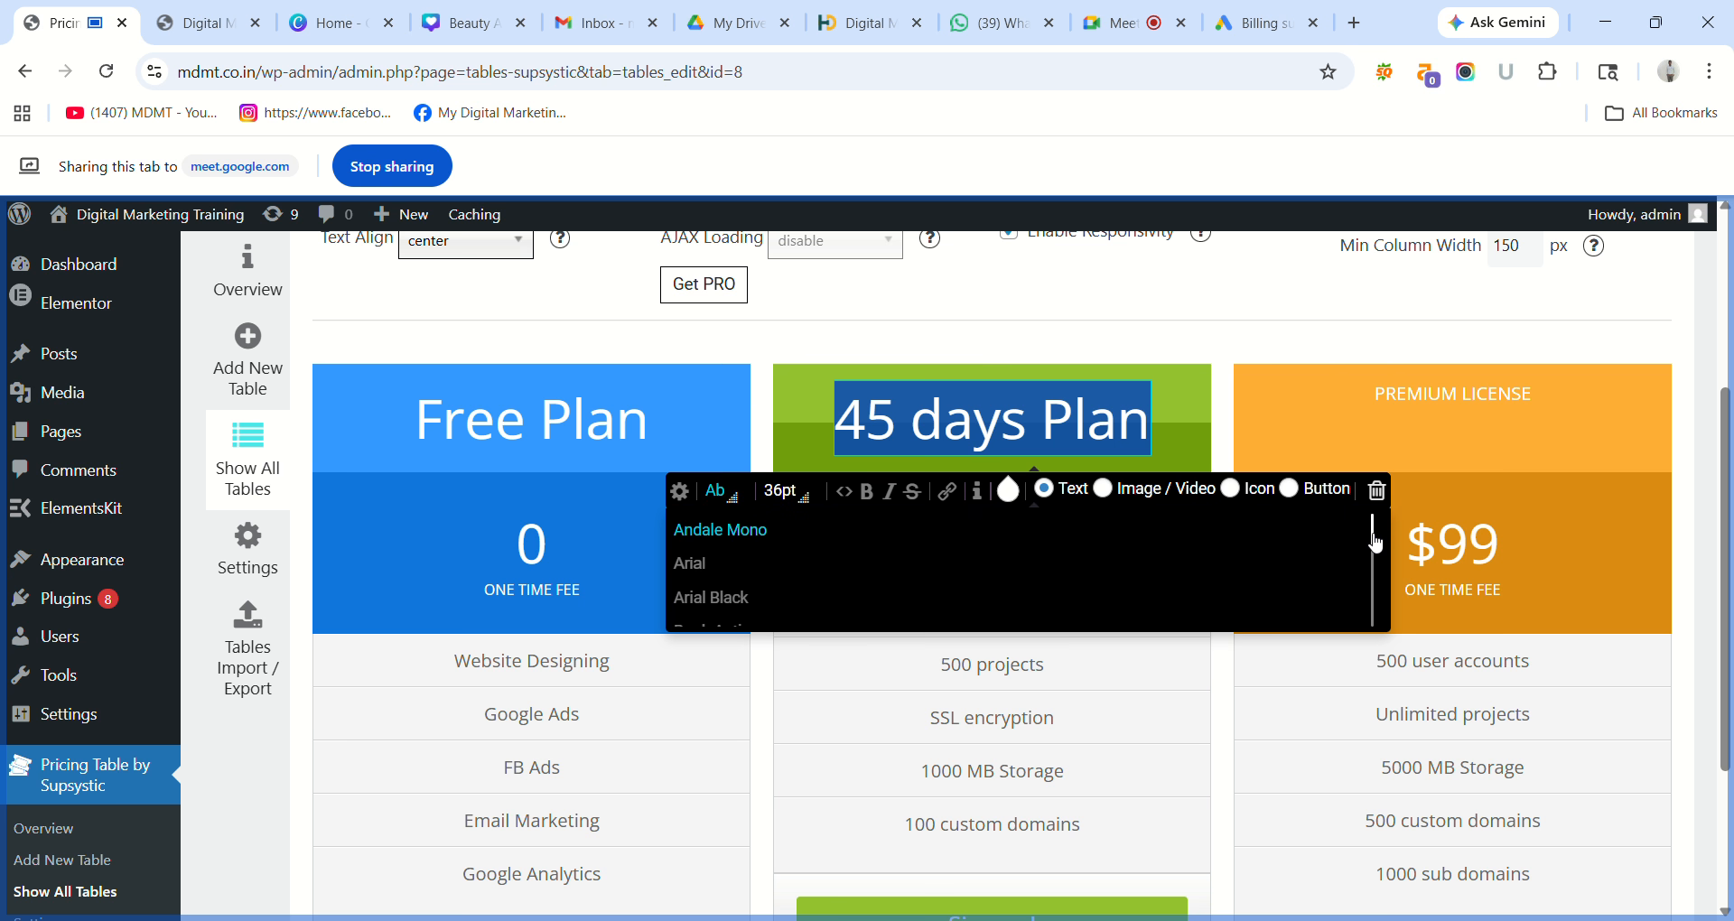
left_click(1312, 560)
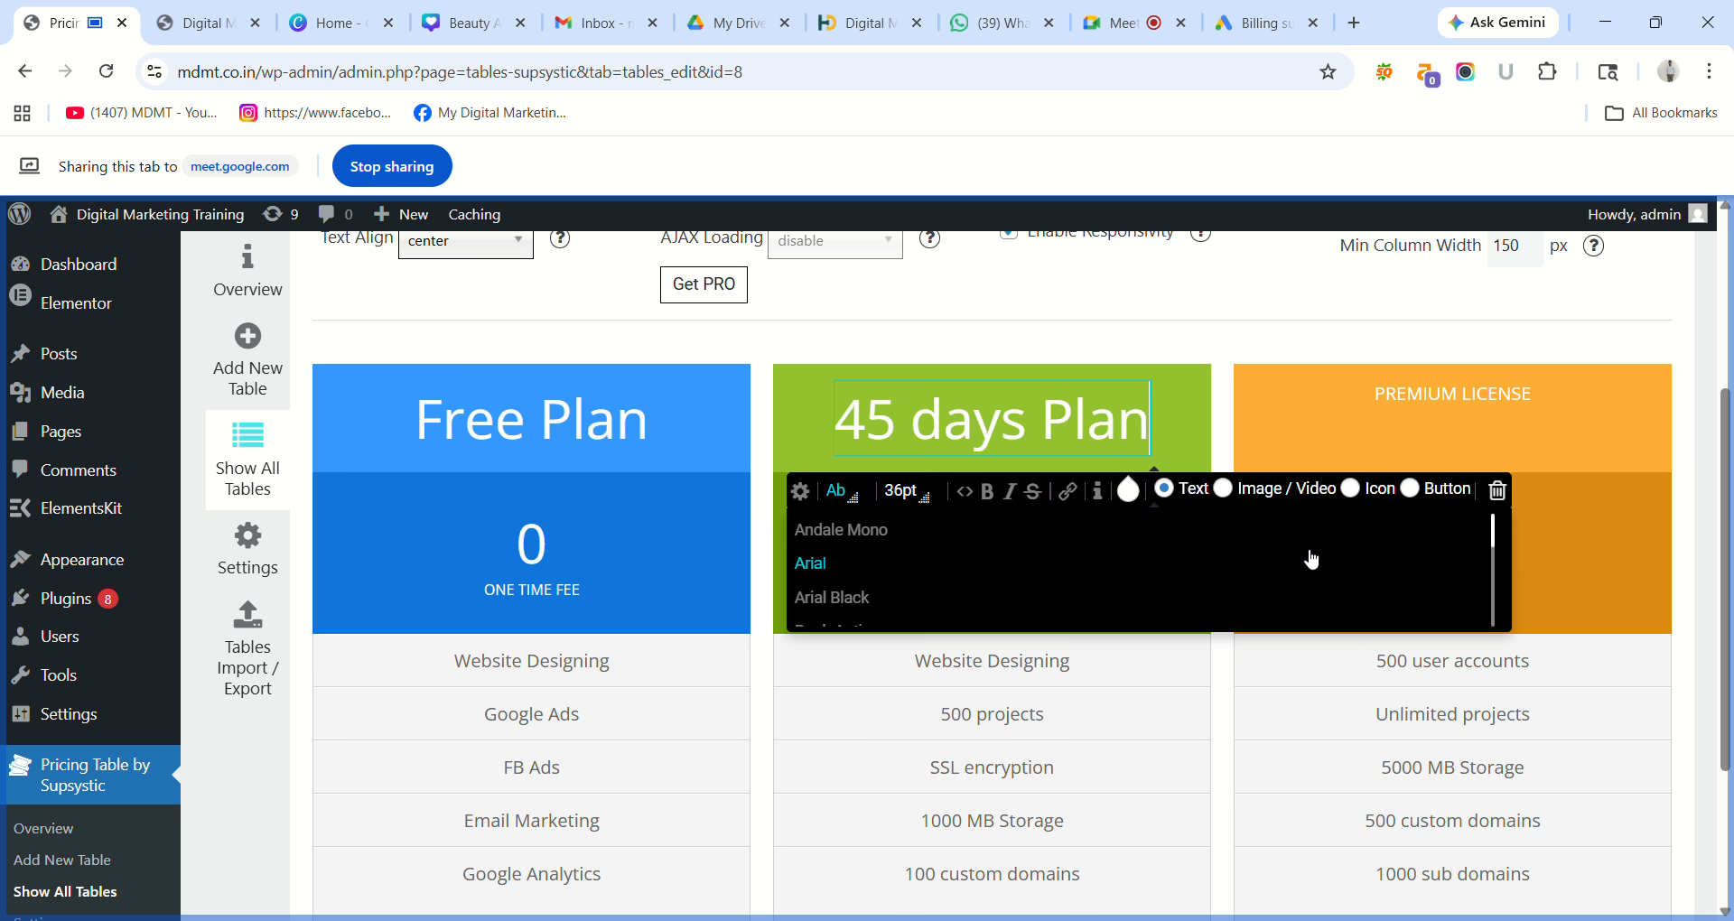
left_click(840, 559)
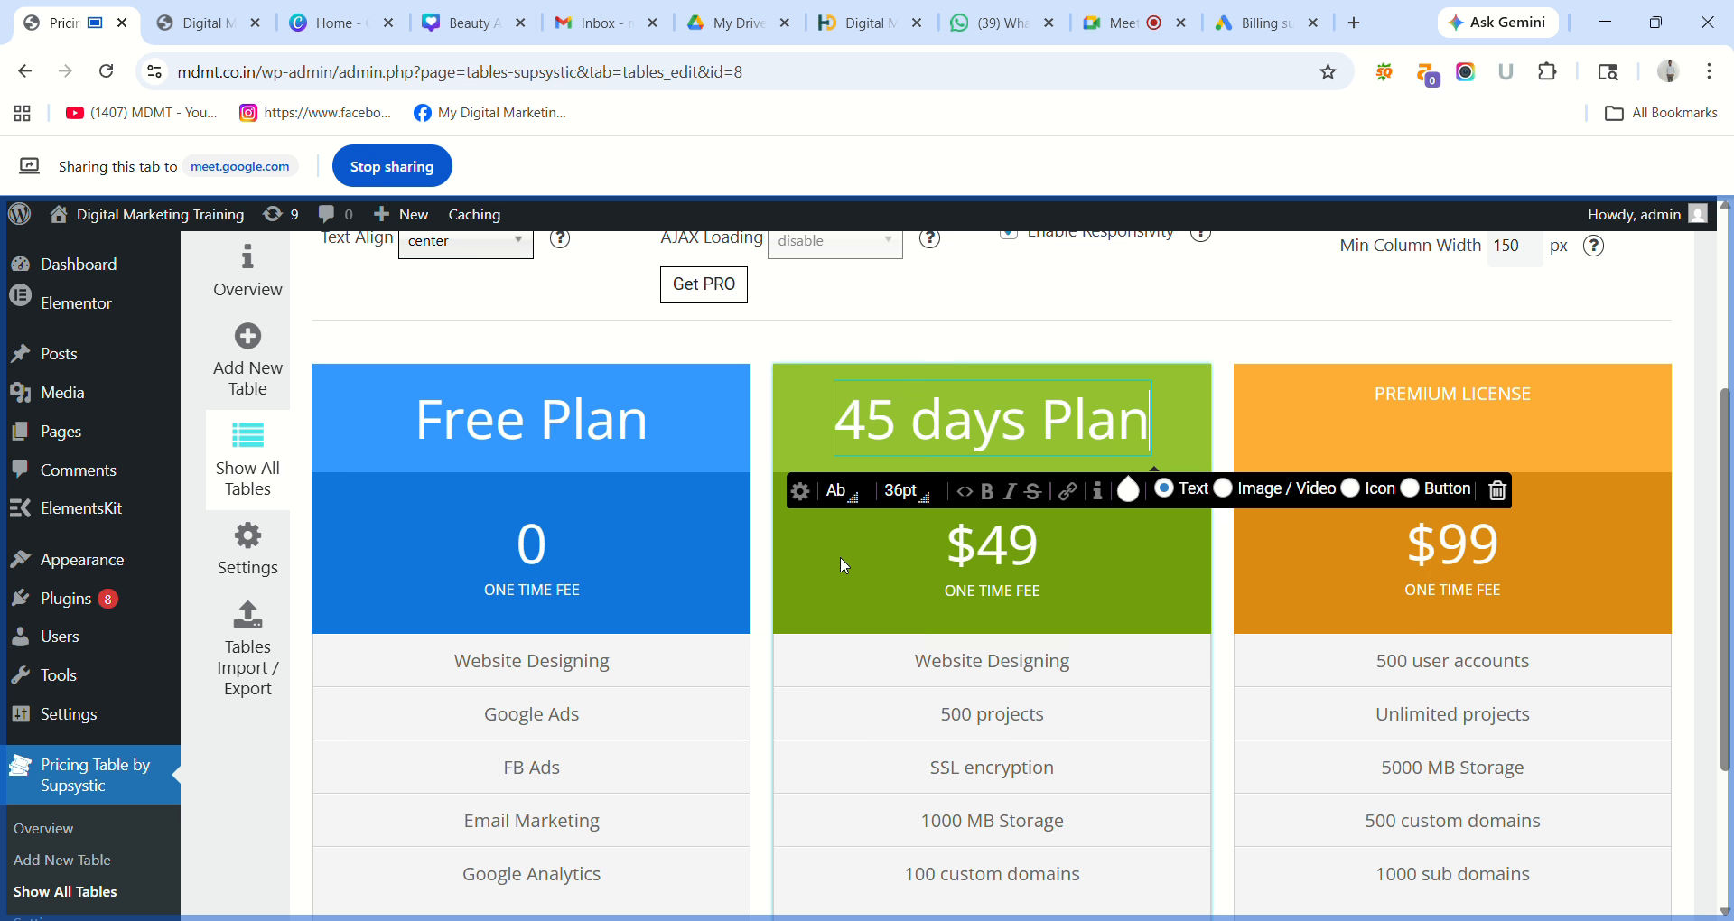
triple_click(1017, 421)
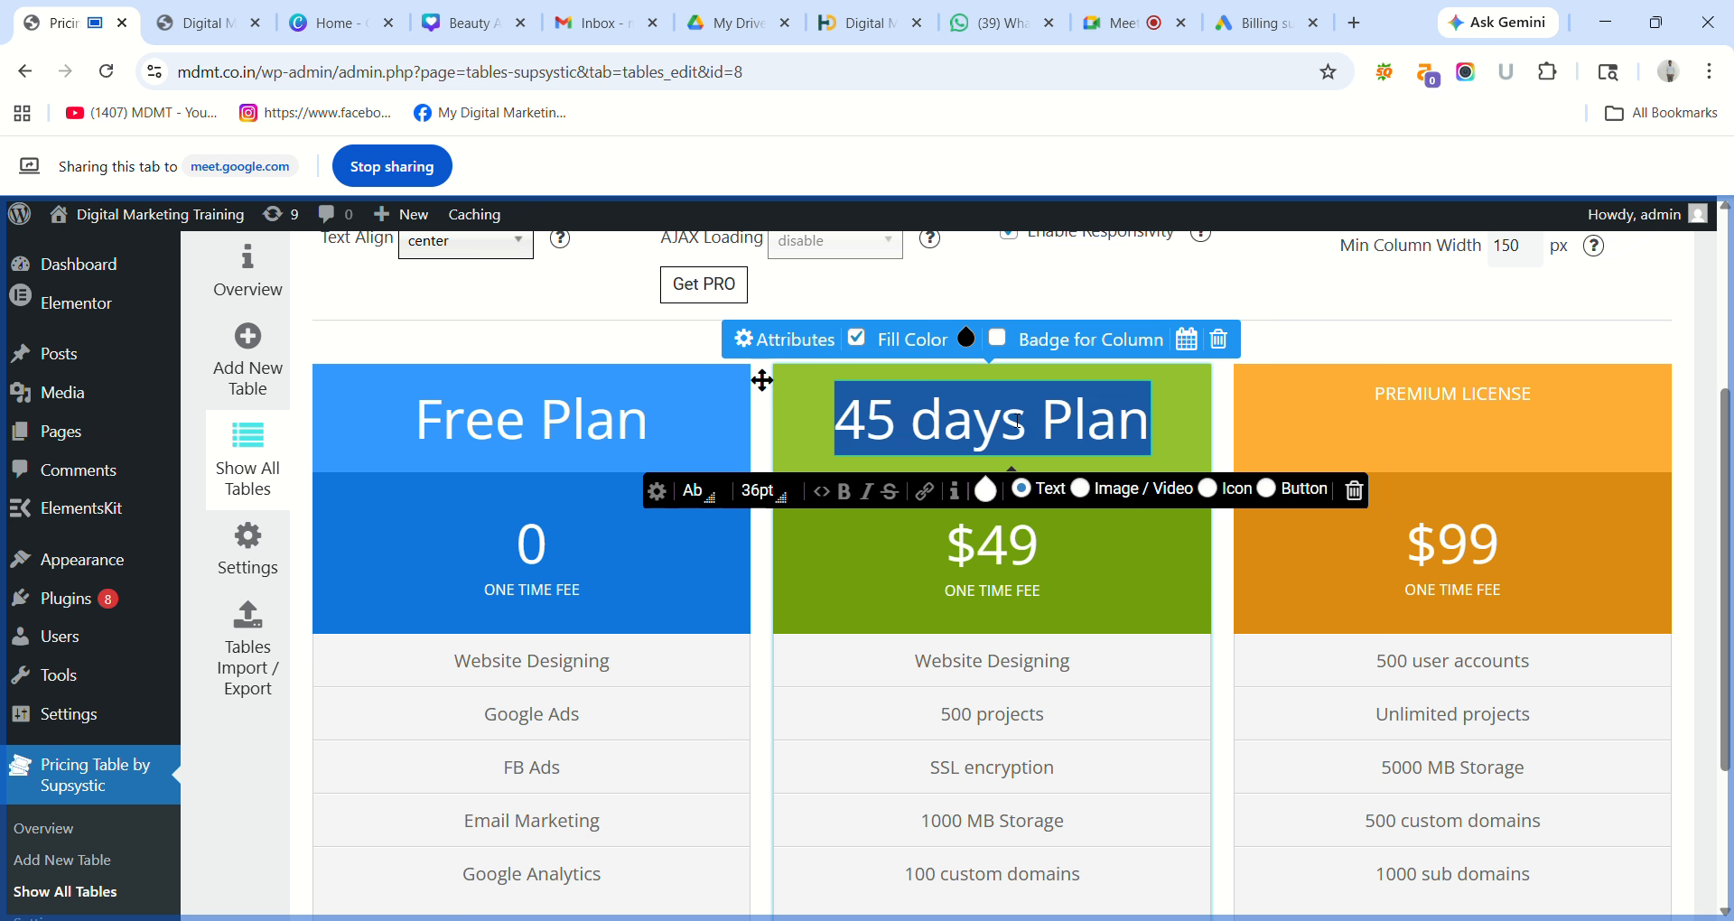
left_click(713, 498)
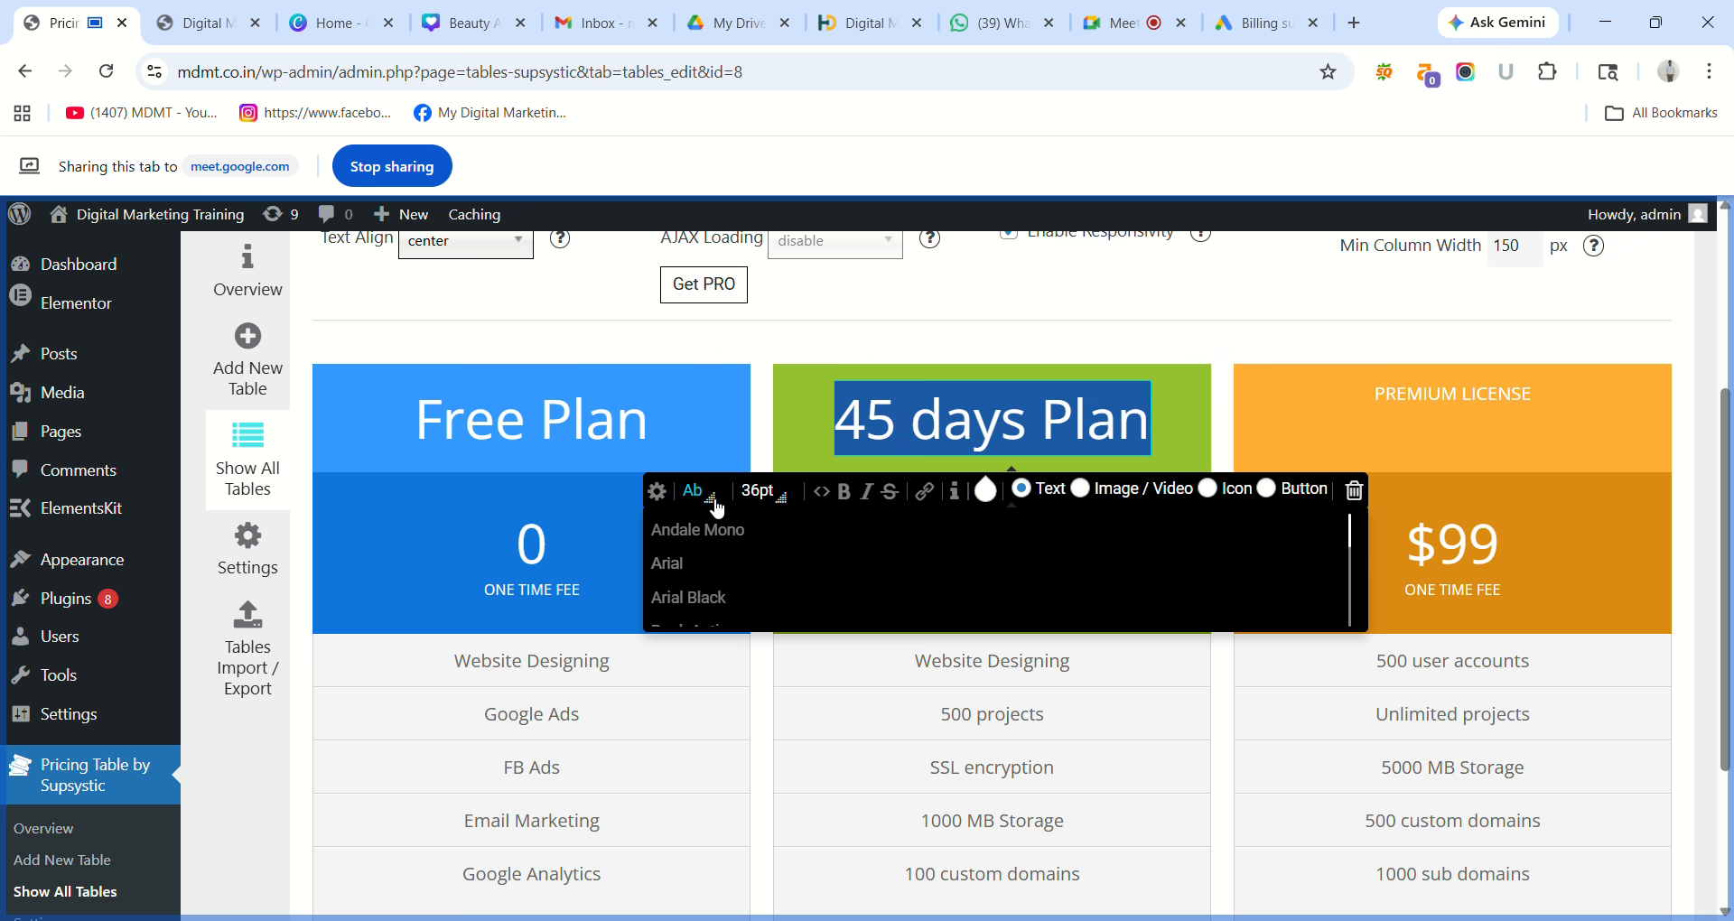
left_click(679, 563)
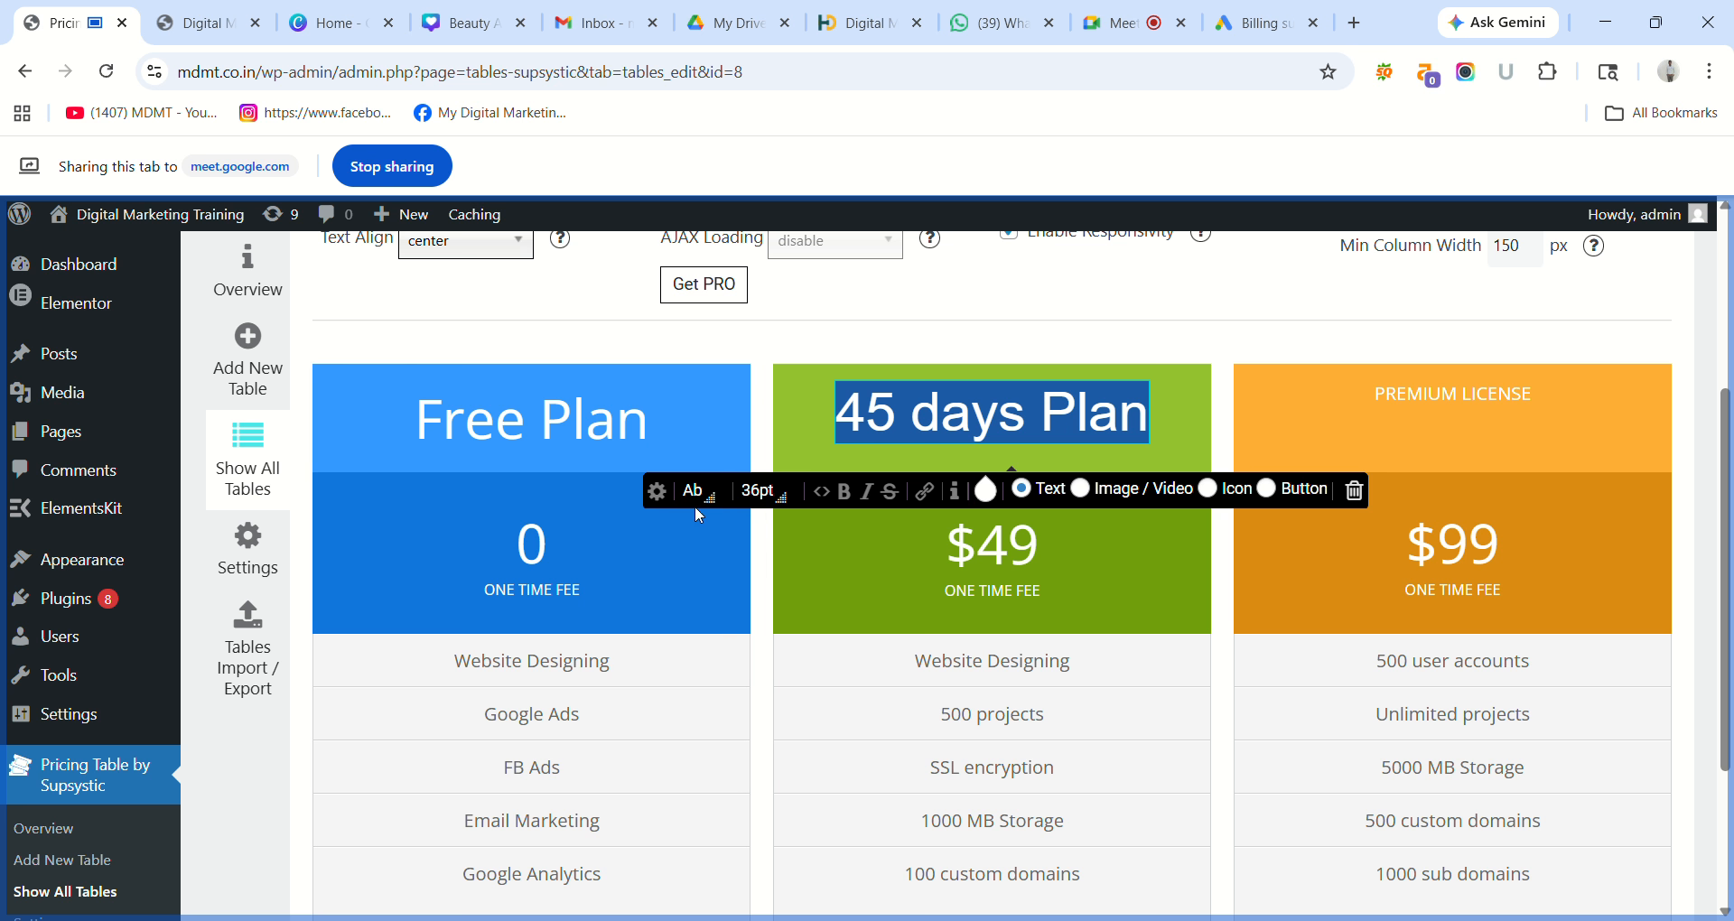
Switch the 45 days Plan heading to the serif Georgia font.
left_click(717, 502)
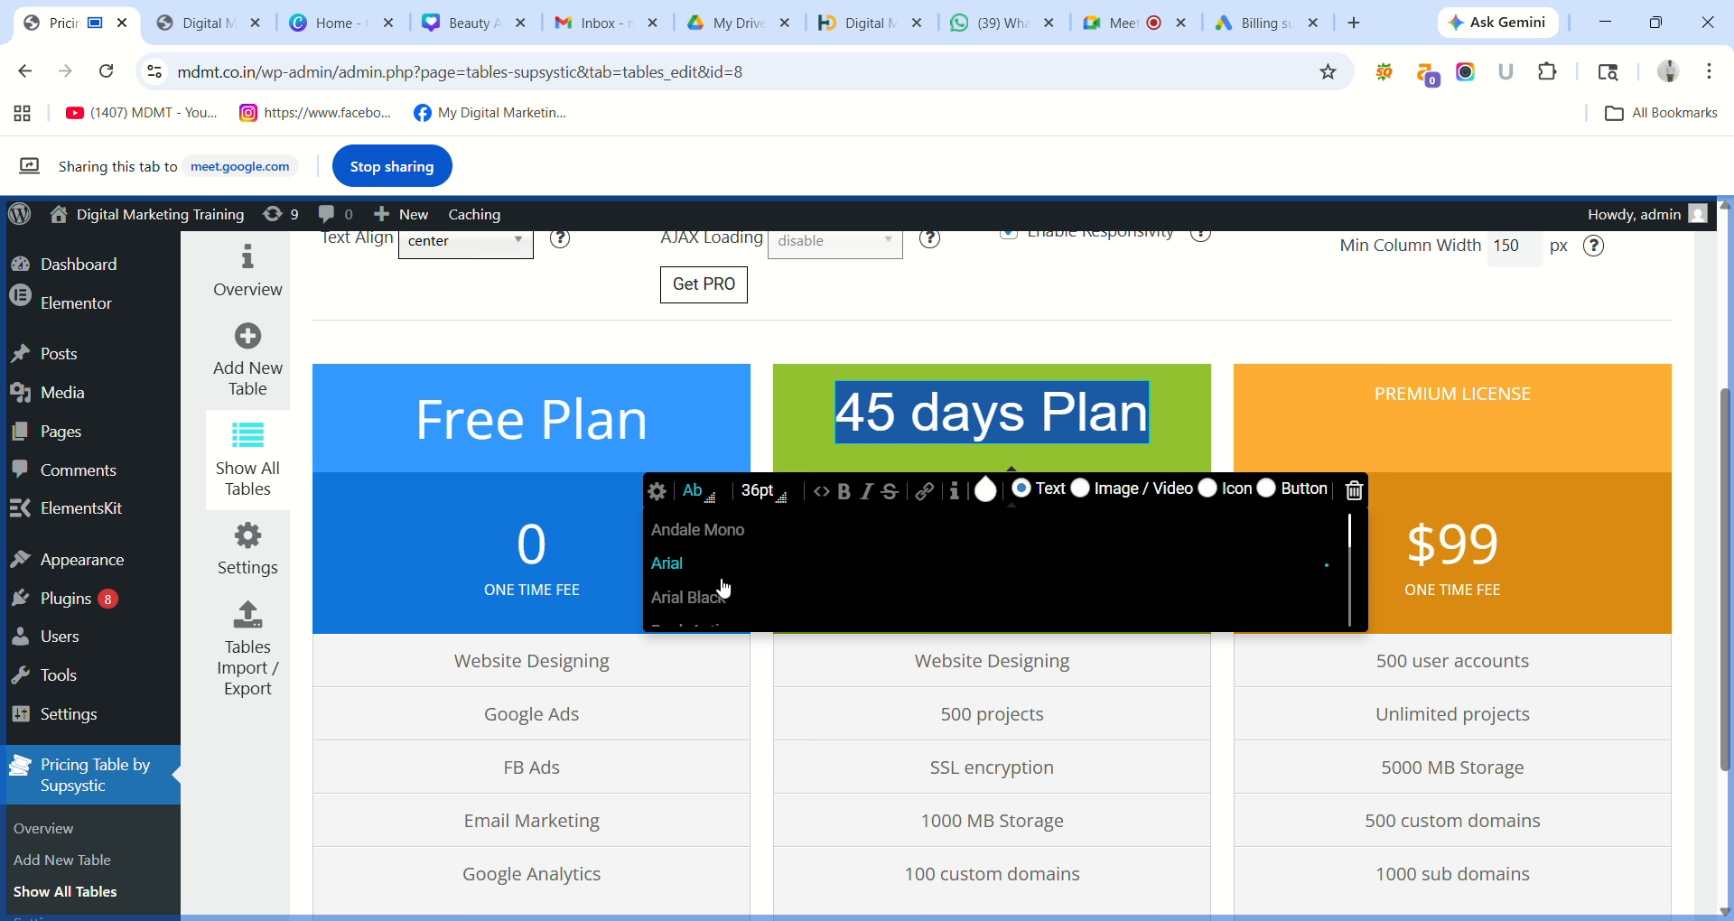
key("Down")
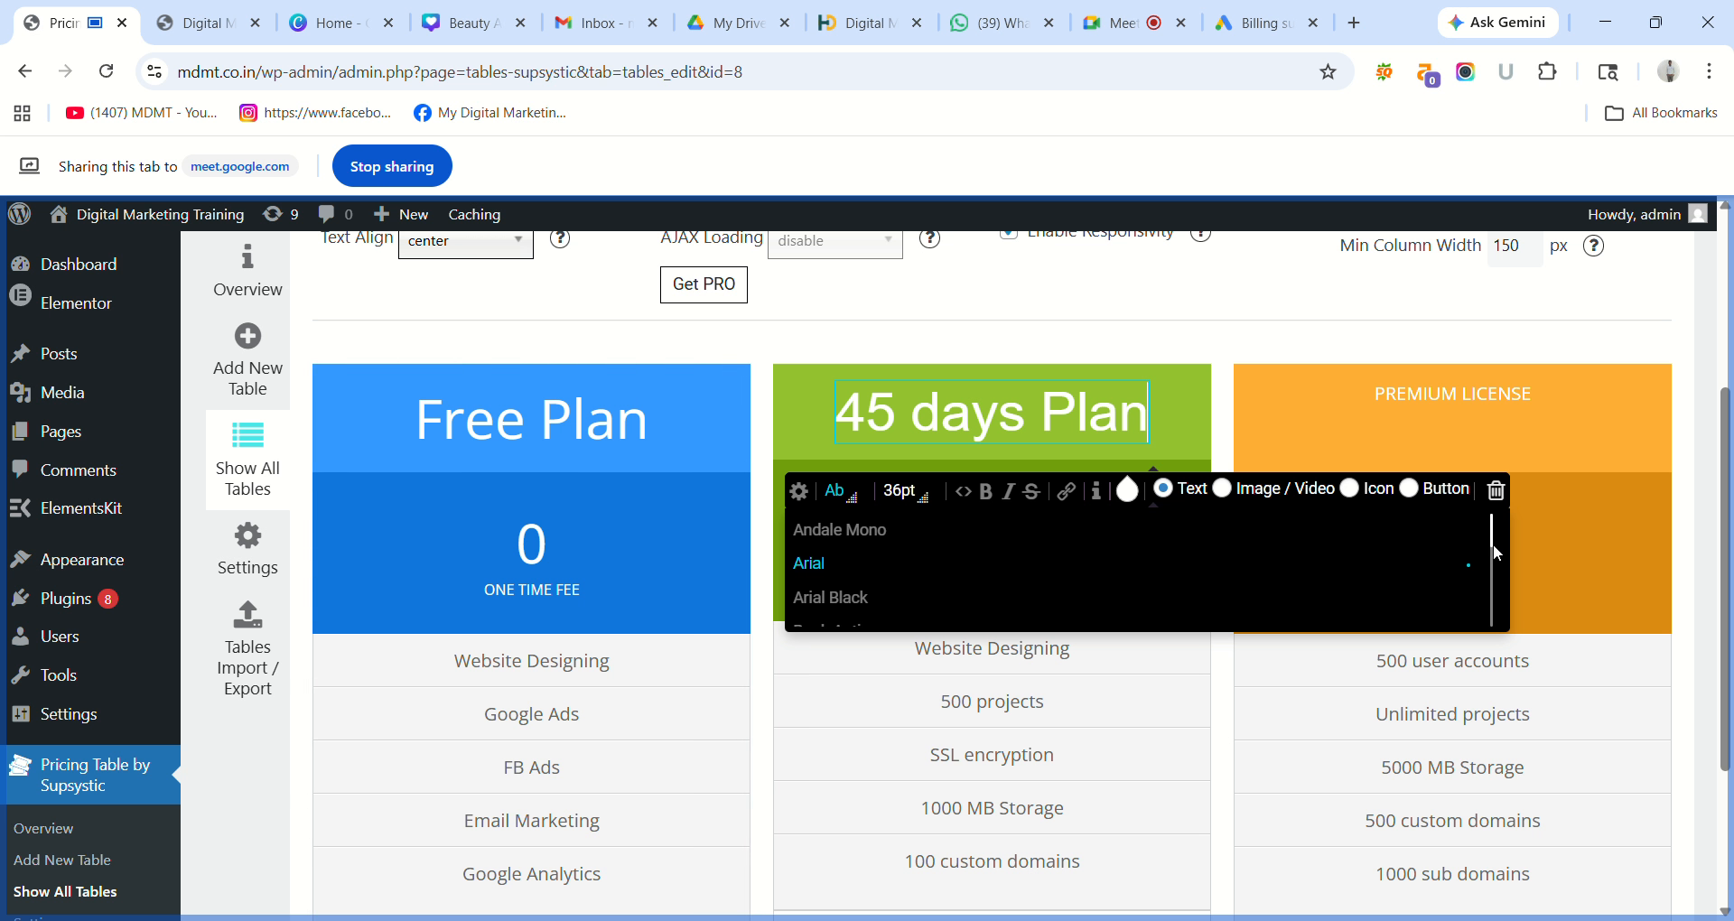
scroll(1494, 539, "down", 2)
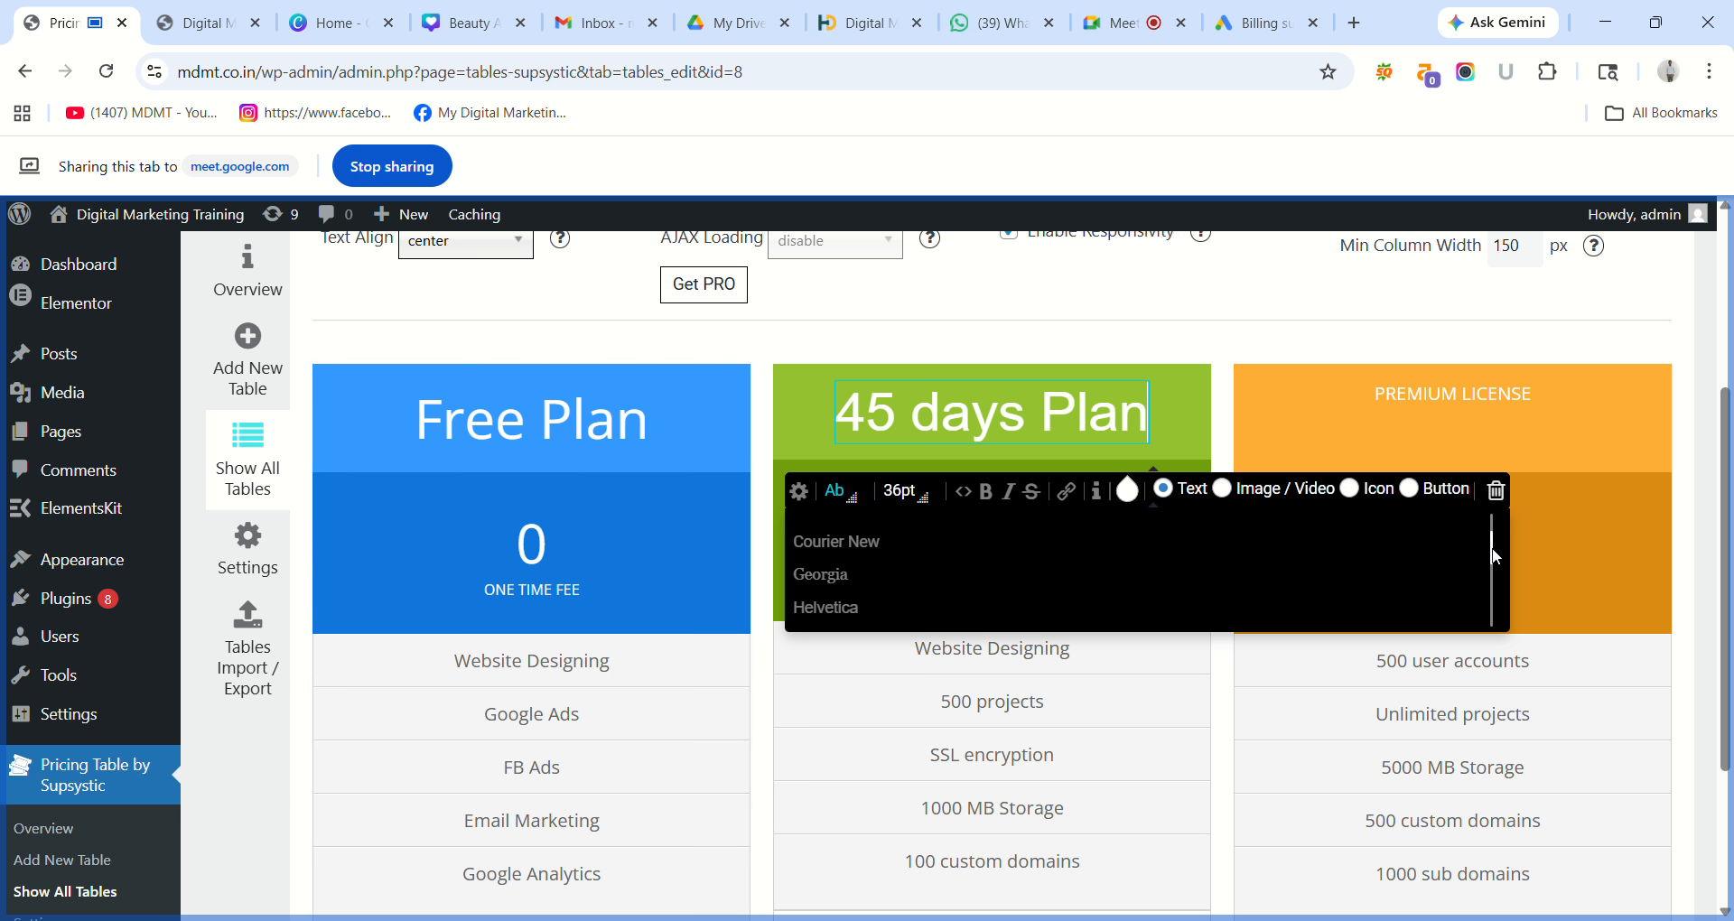
left_click(854, 576)
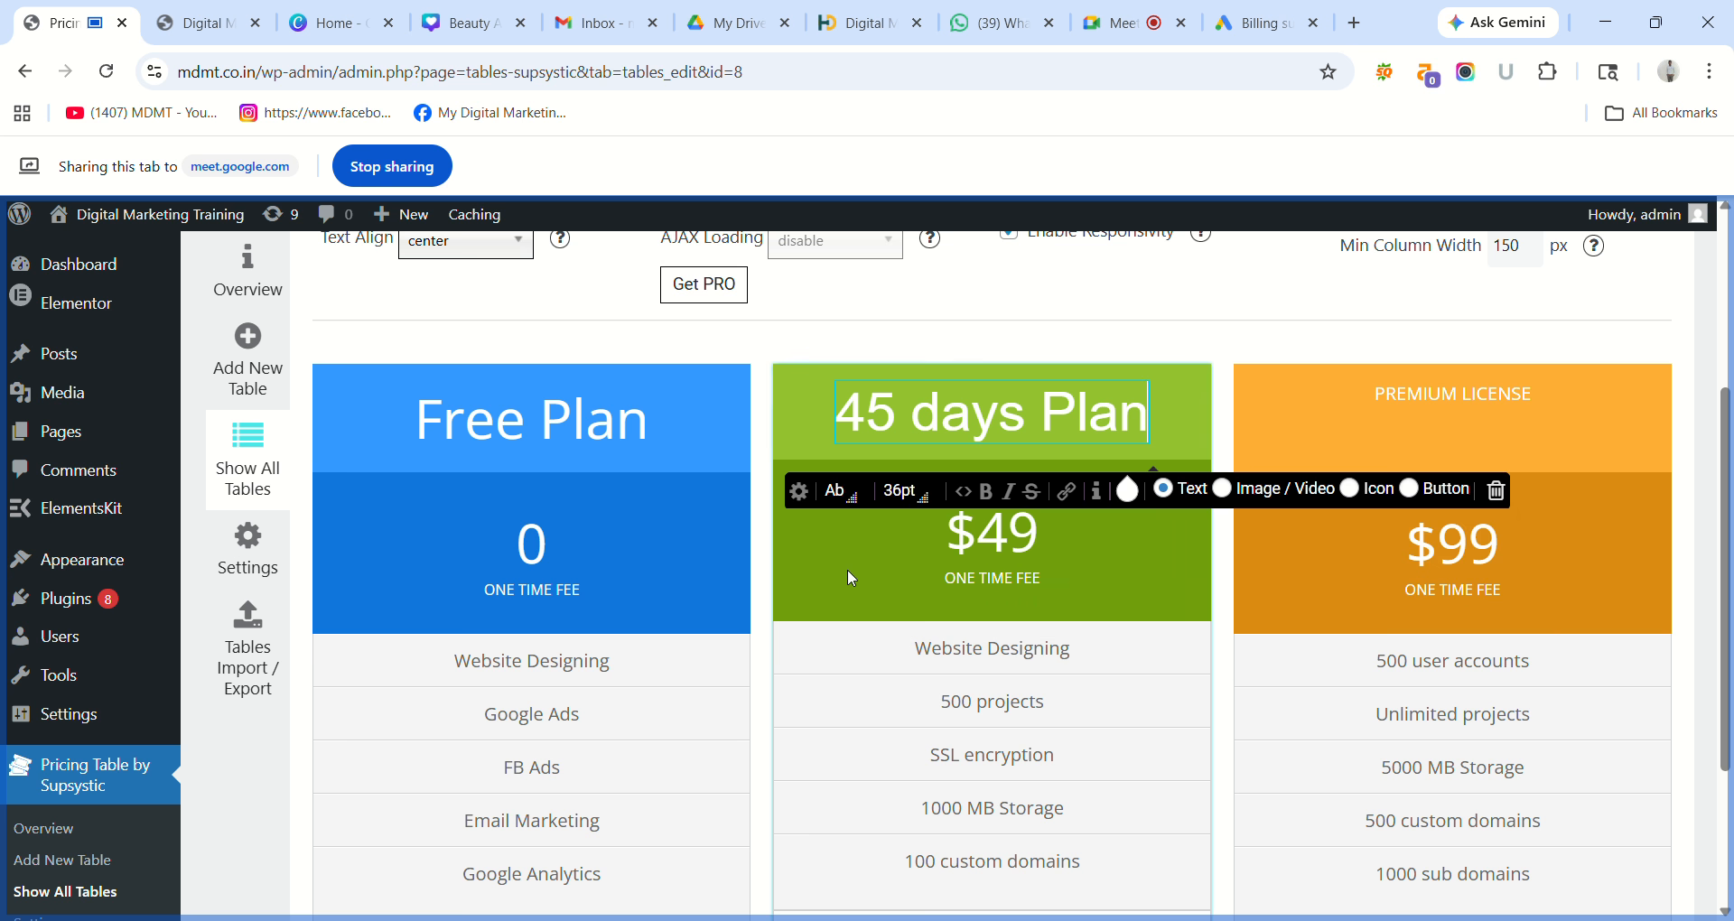
triple_click(954, 407)
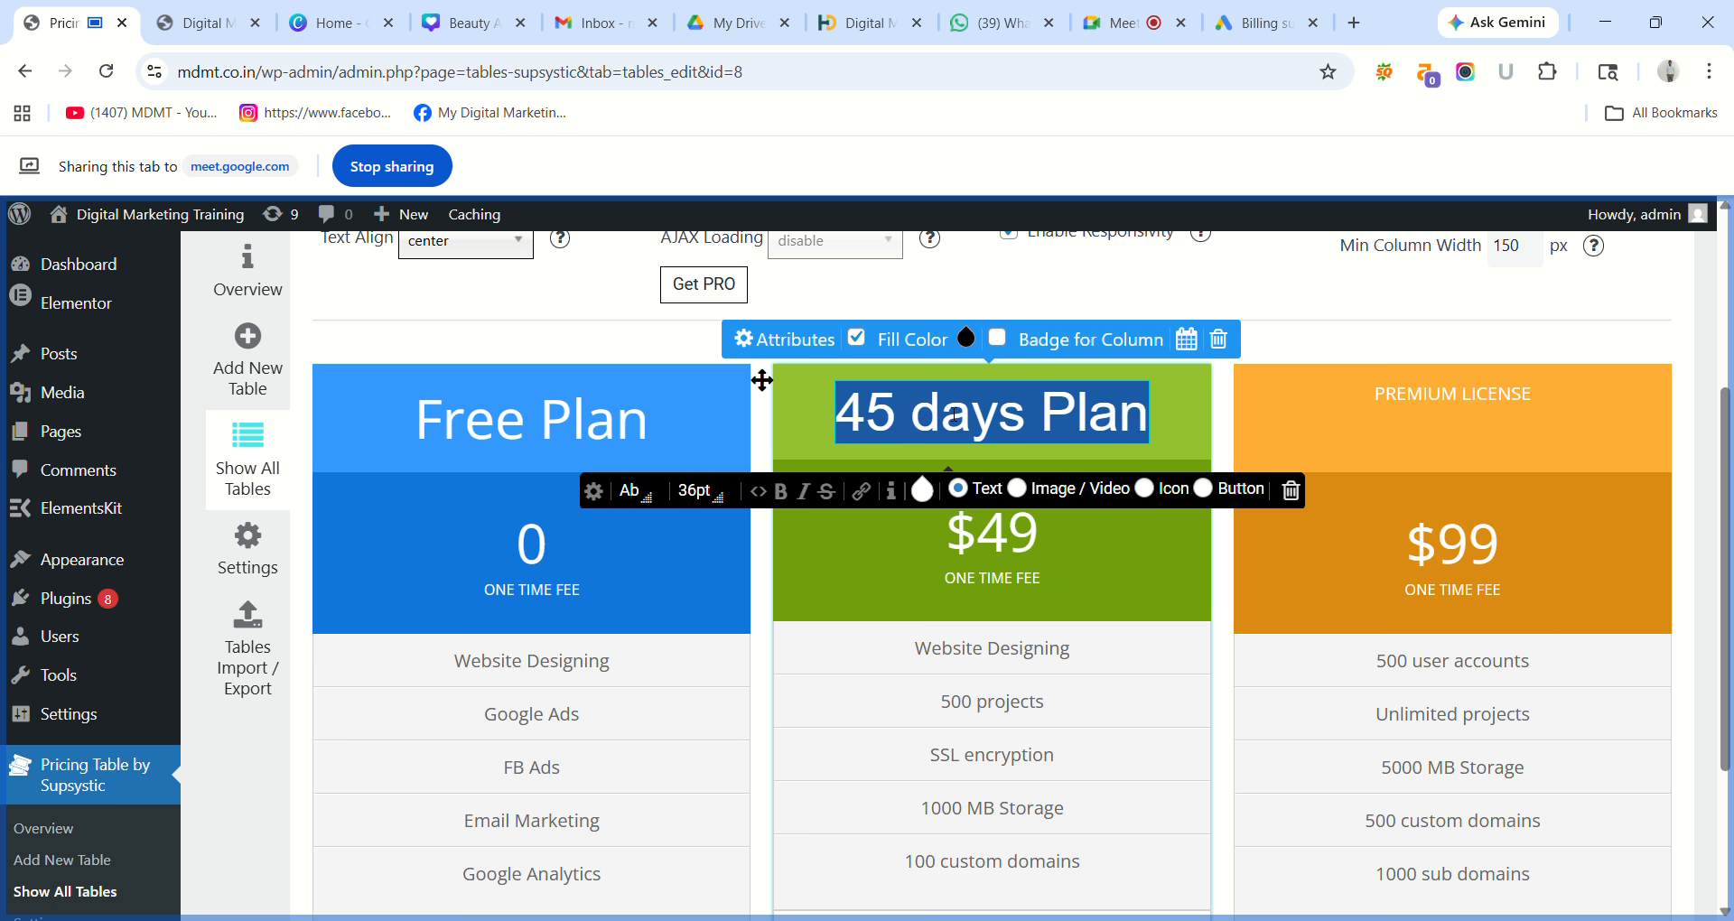
left_click(651, 491)
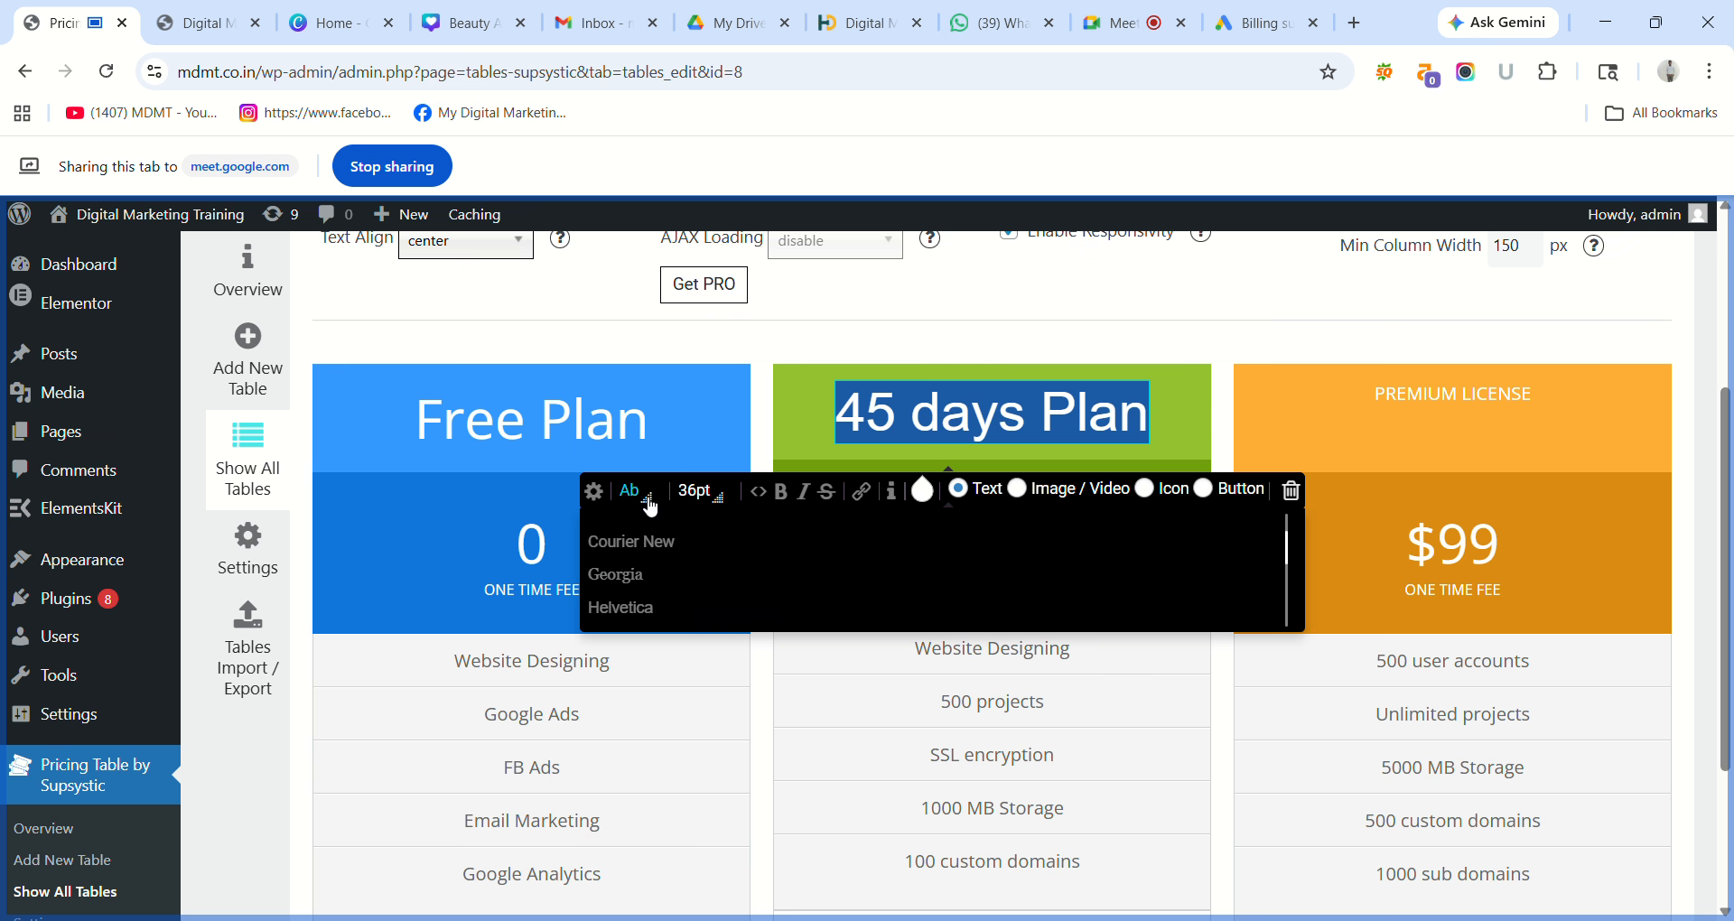
left_click(655, 578)
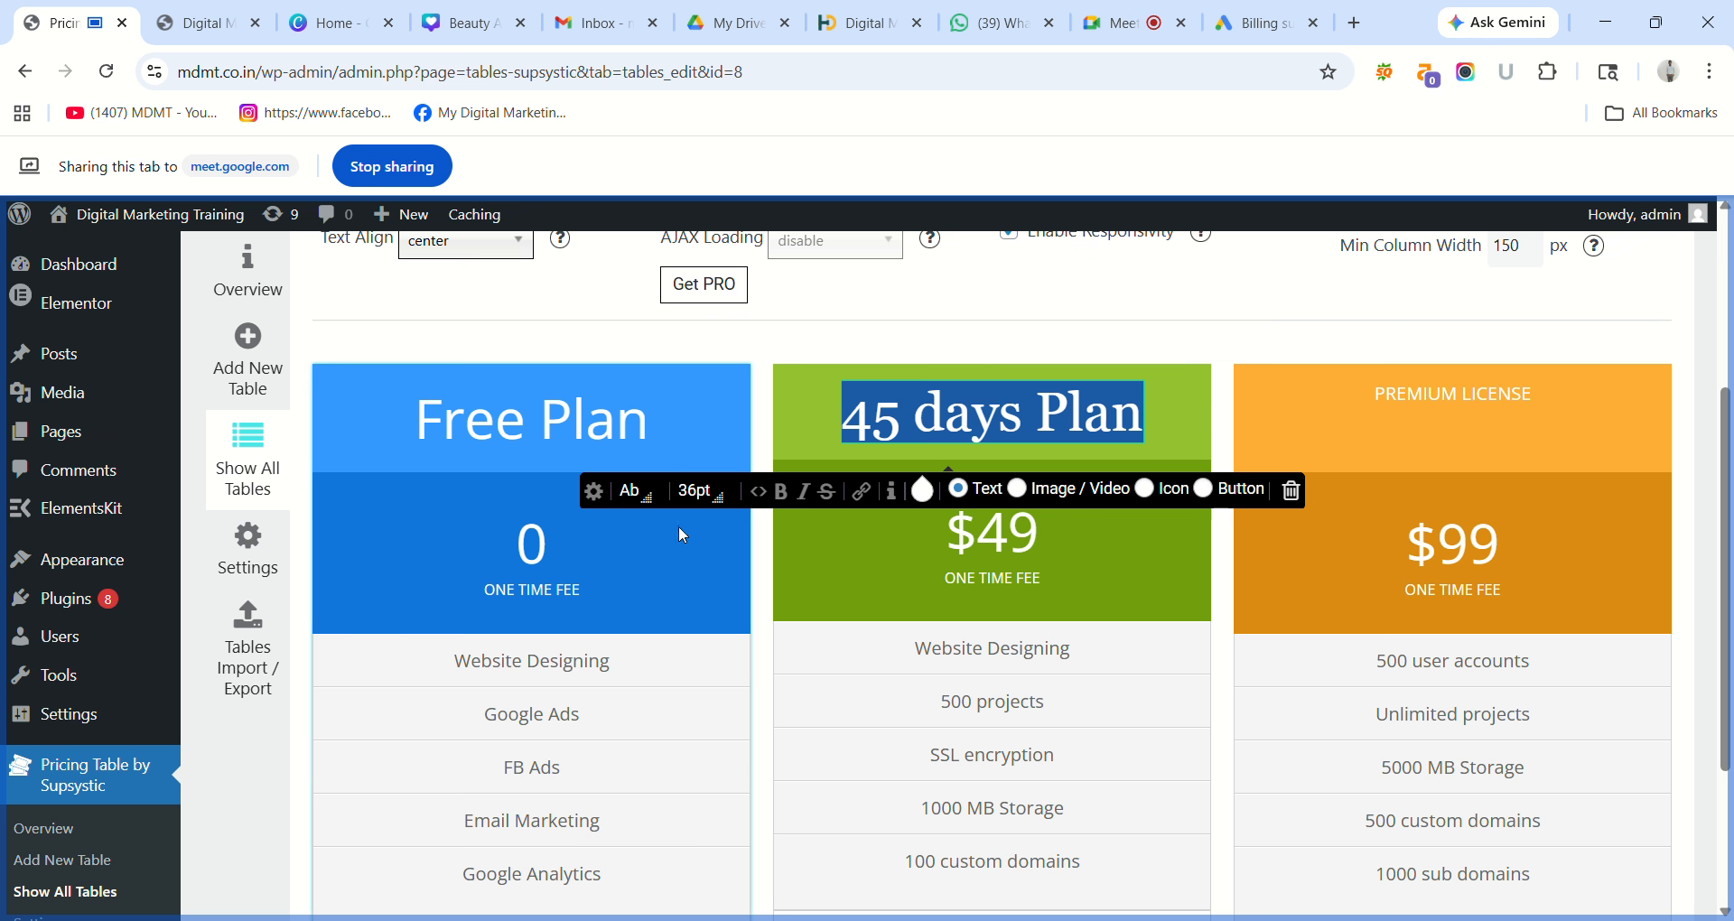
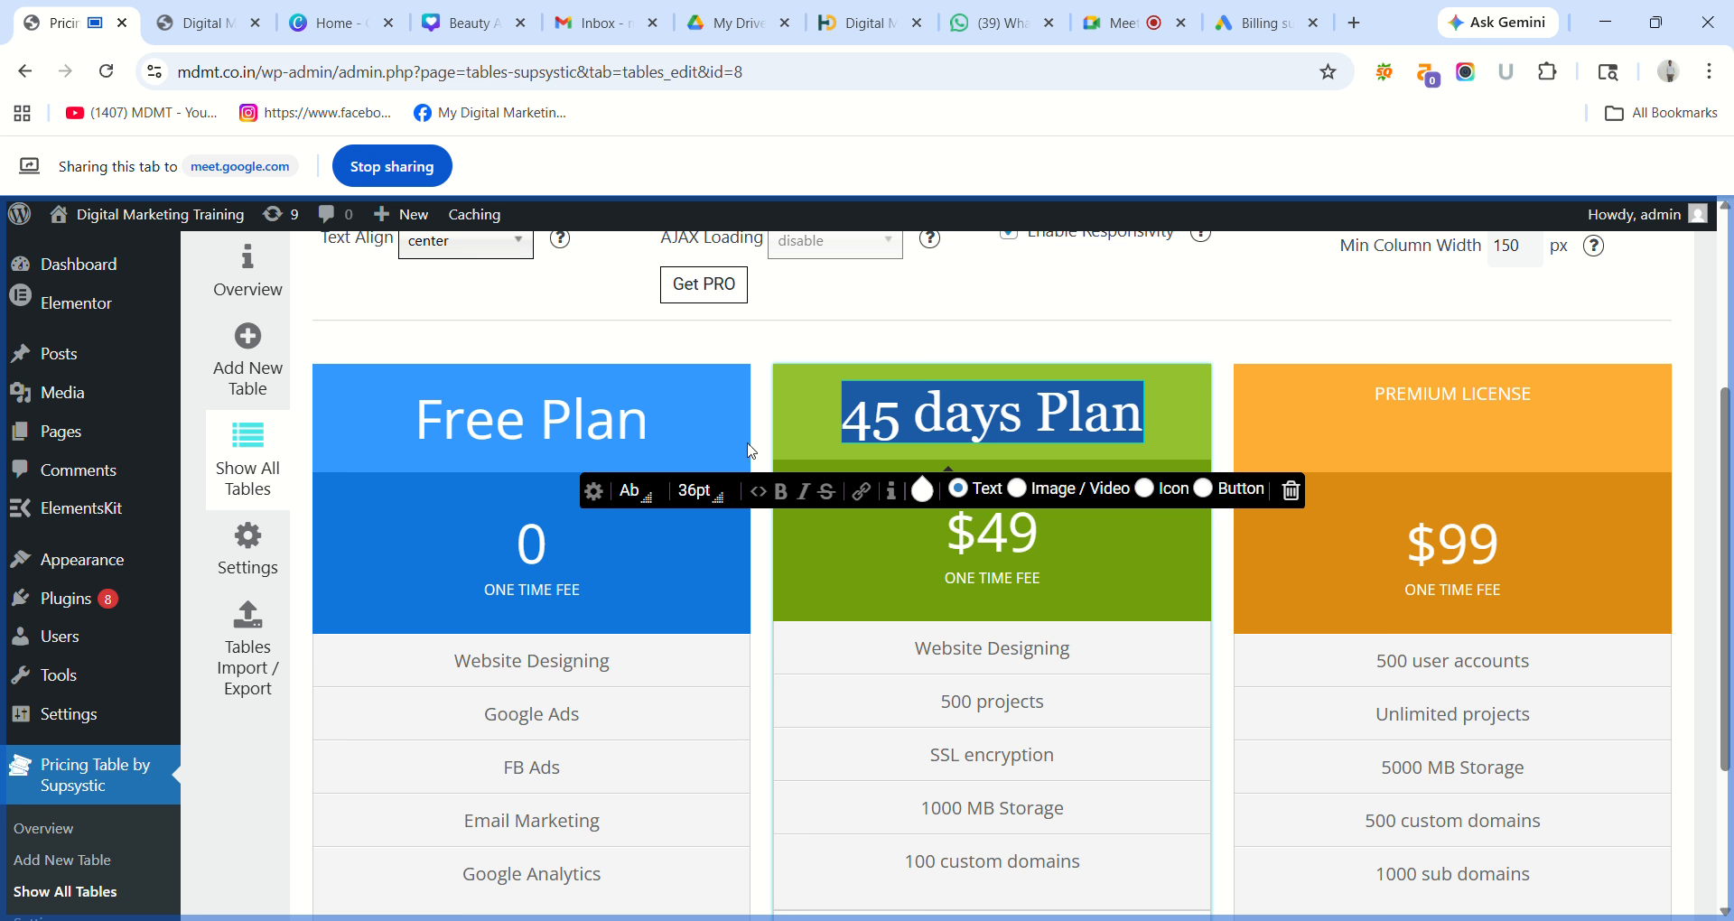
Try Helvetica, Courier New and Impact on the 45 days Plan heading, then settle on Arial.
left_click(654, 495)
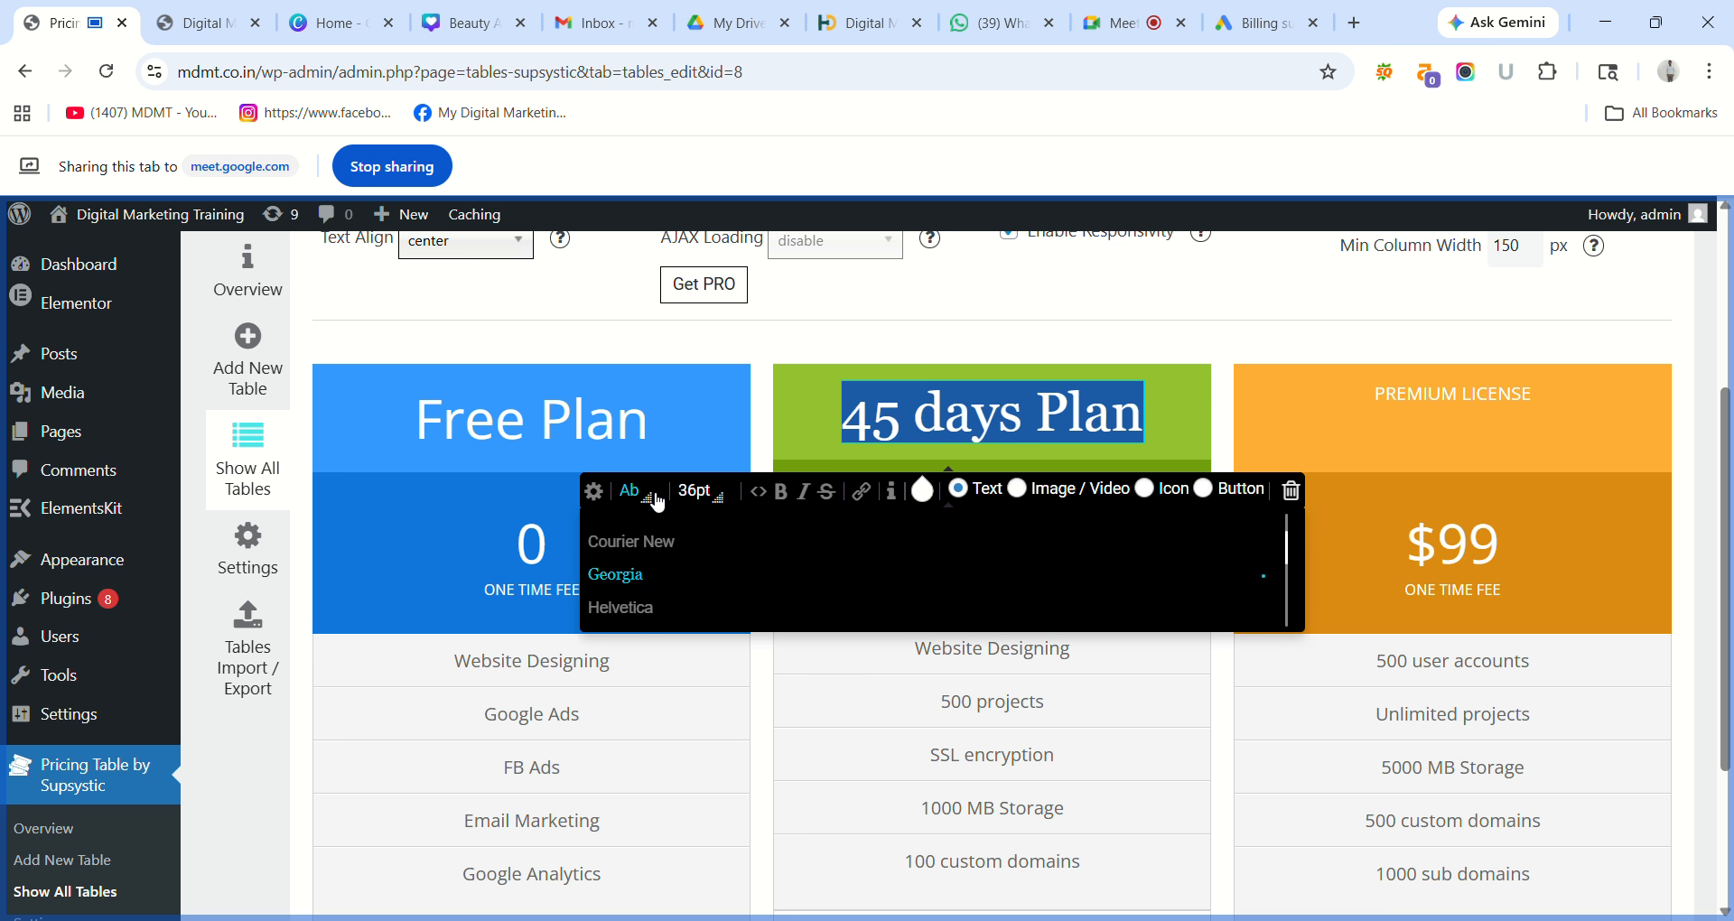
left_click(633, 609)
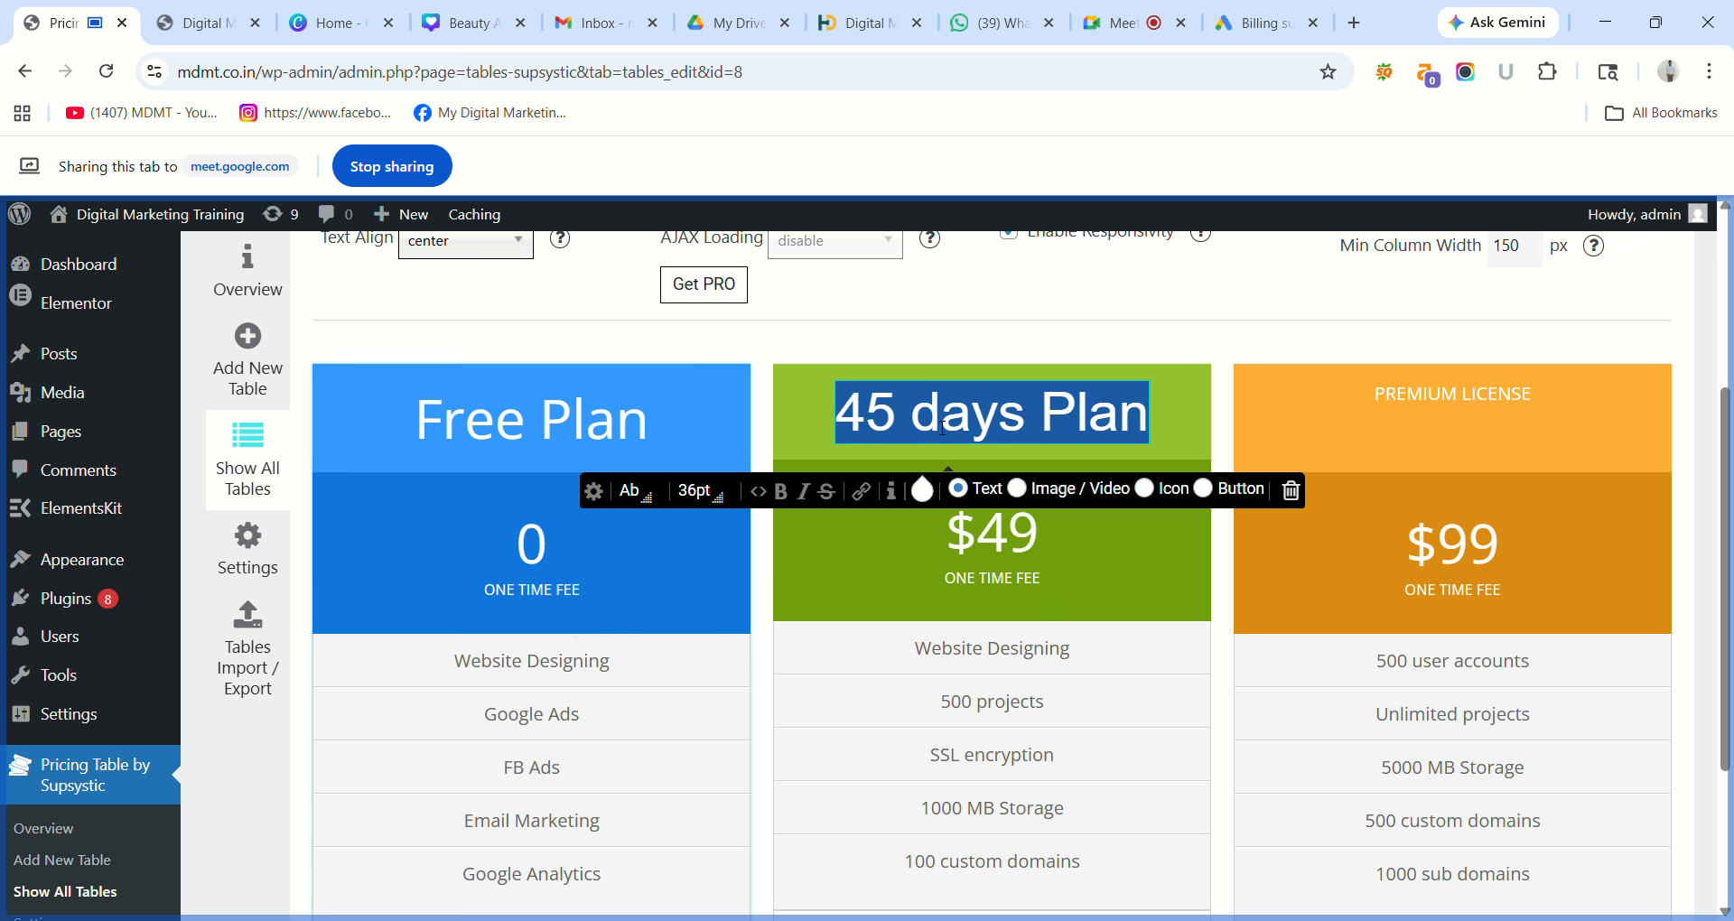
left_click(645, 498)
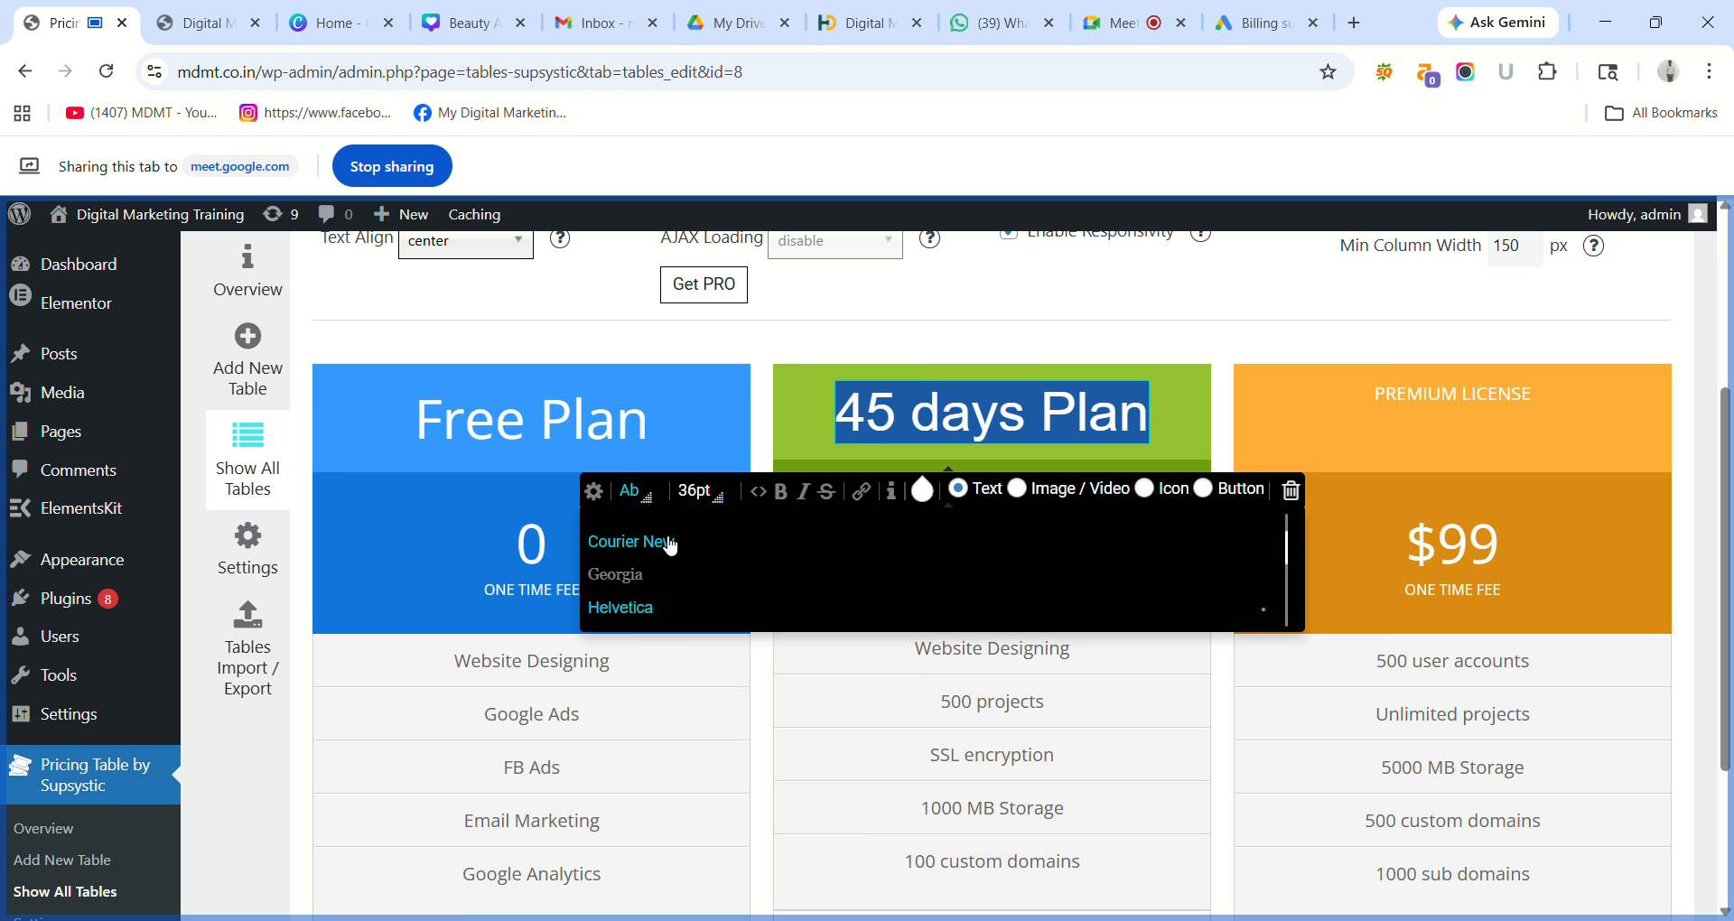
left_click(661, 540)
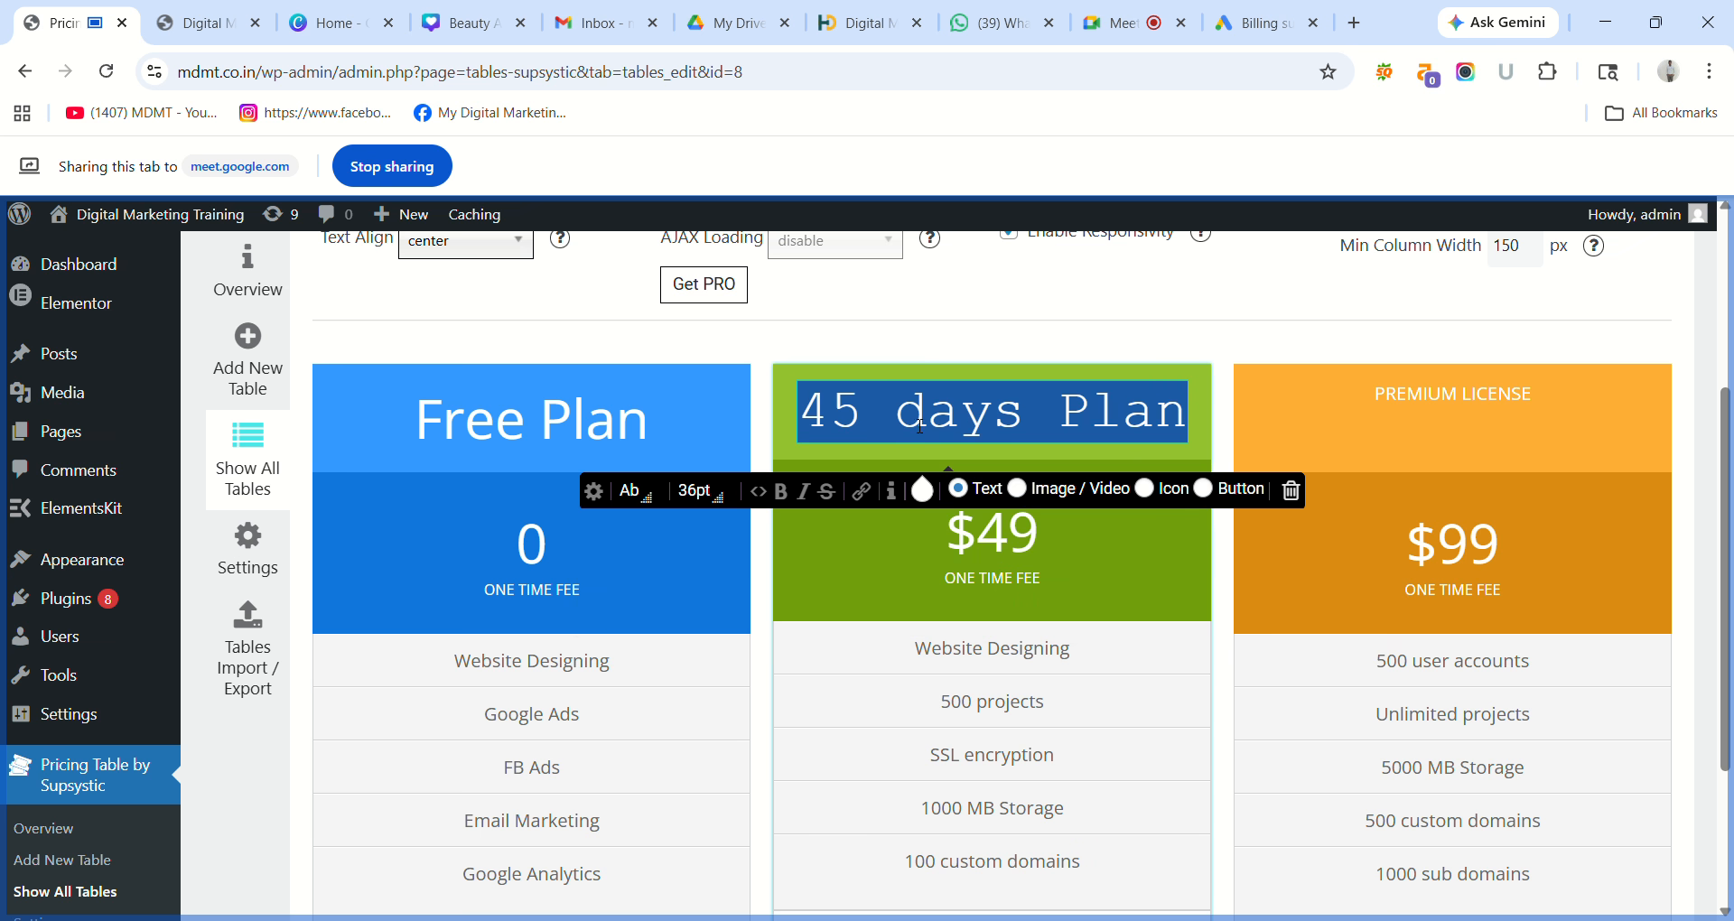
left_click(647, 497)
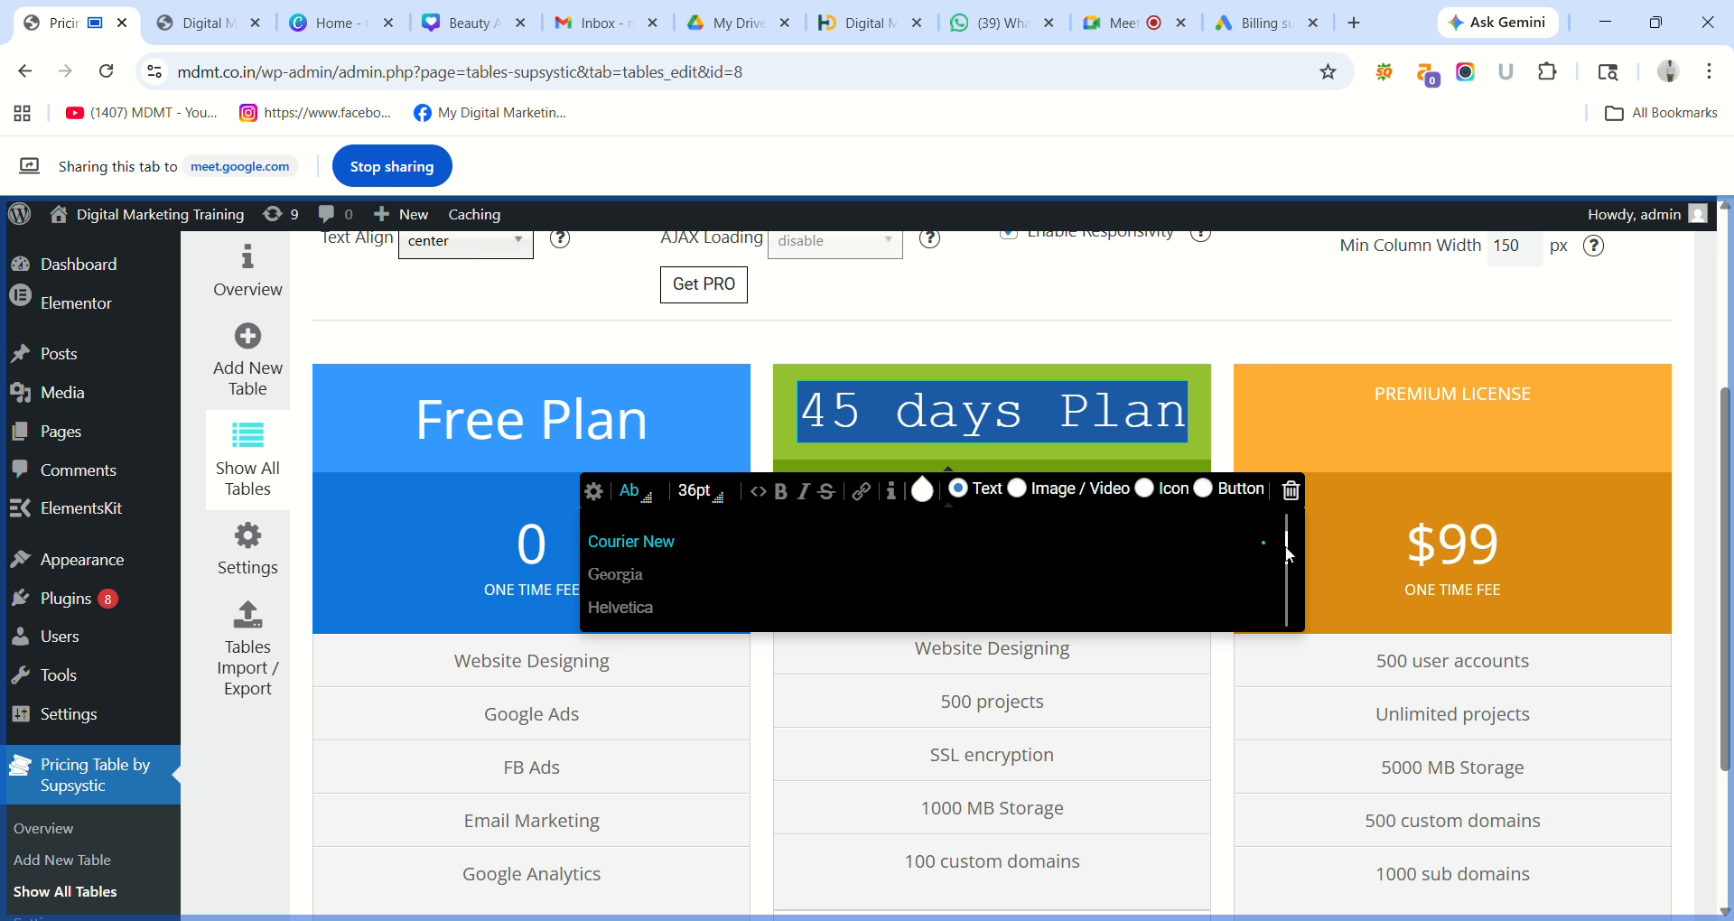
scroll(1289, 554, "down", 2)
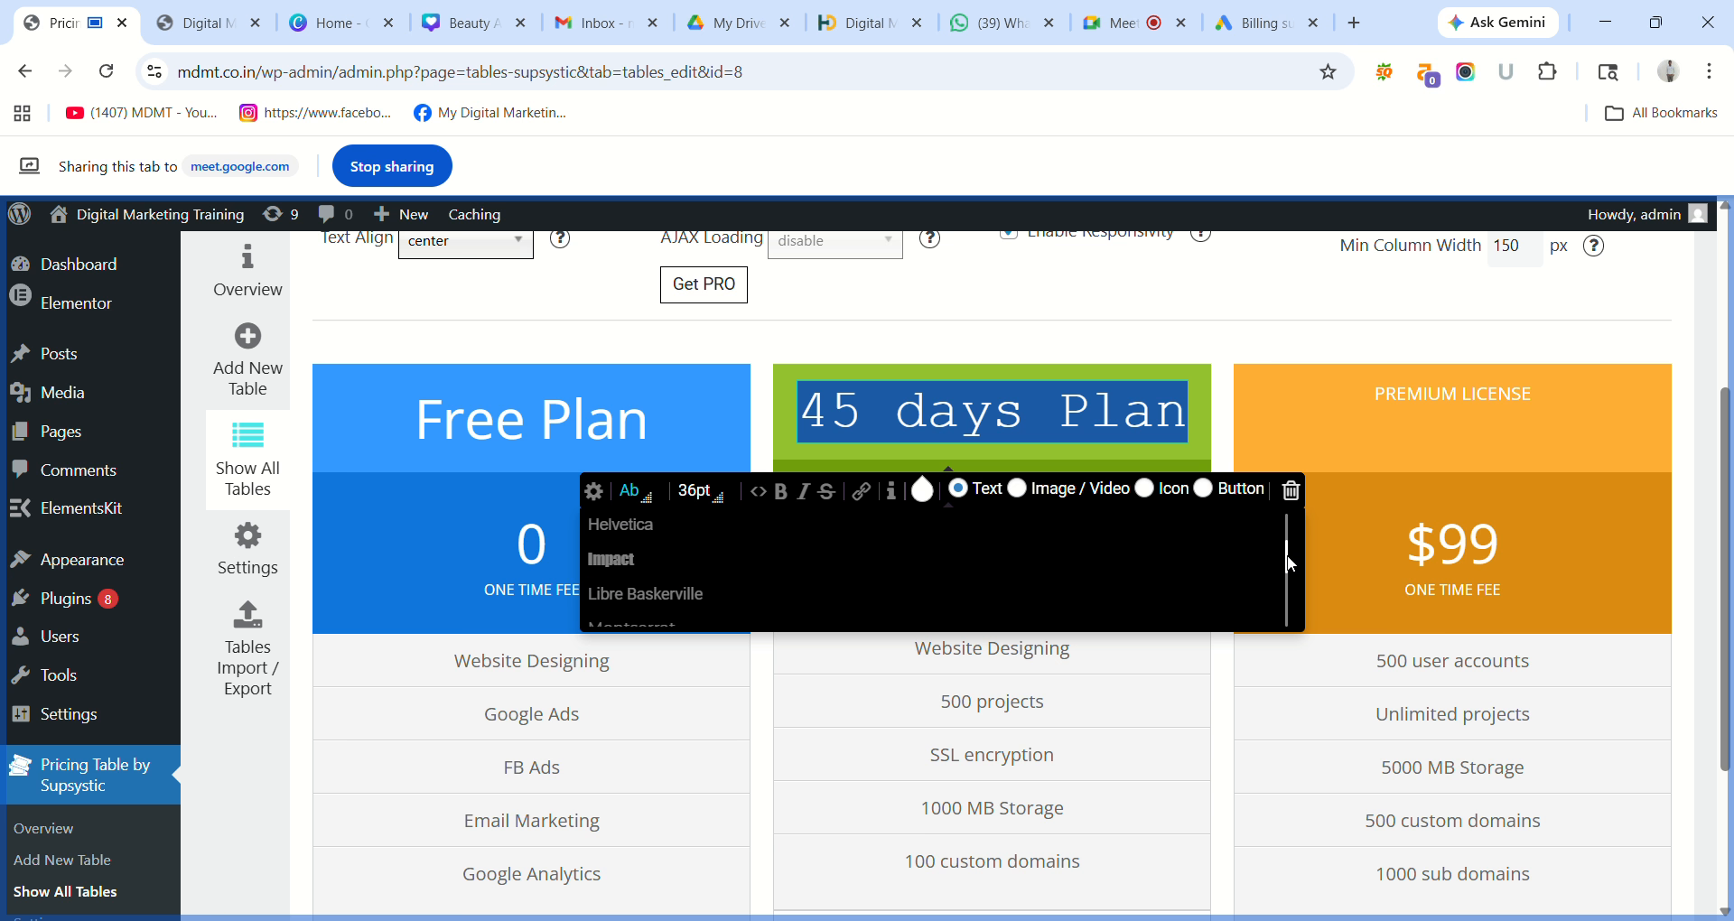
left_click(708, 561)
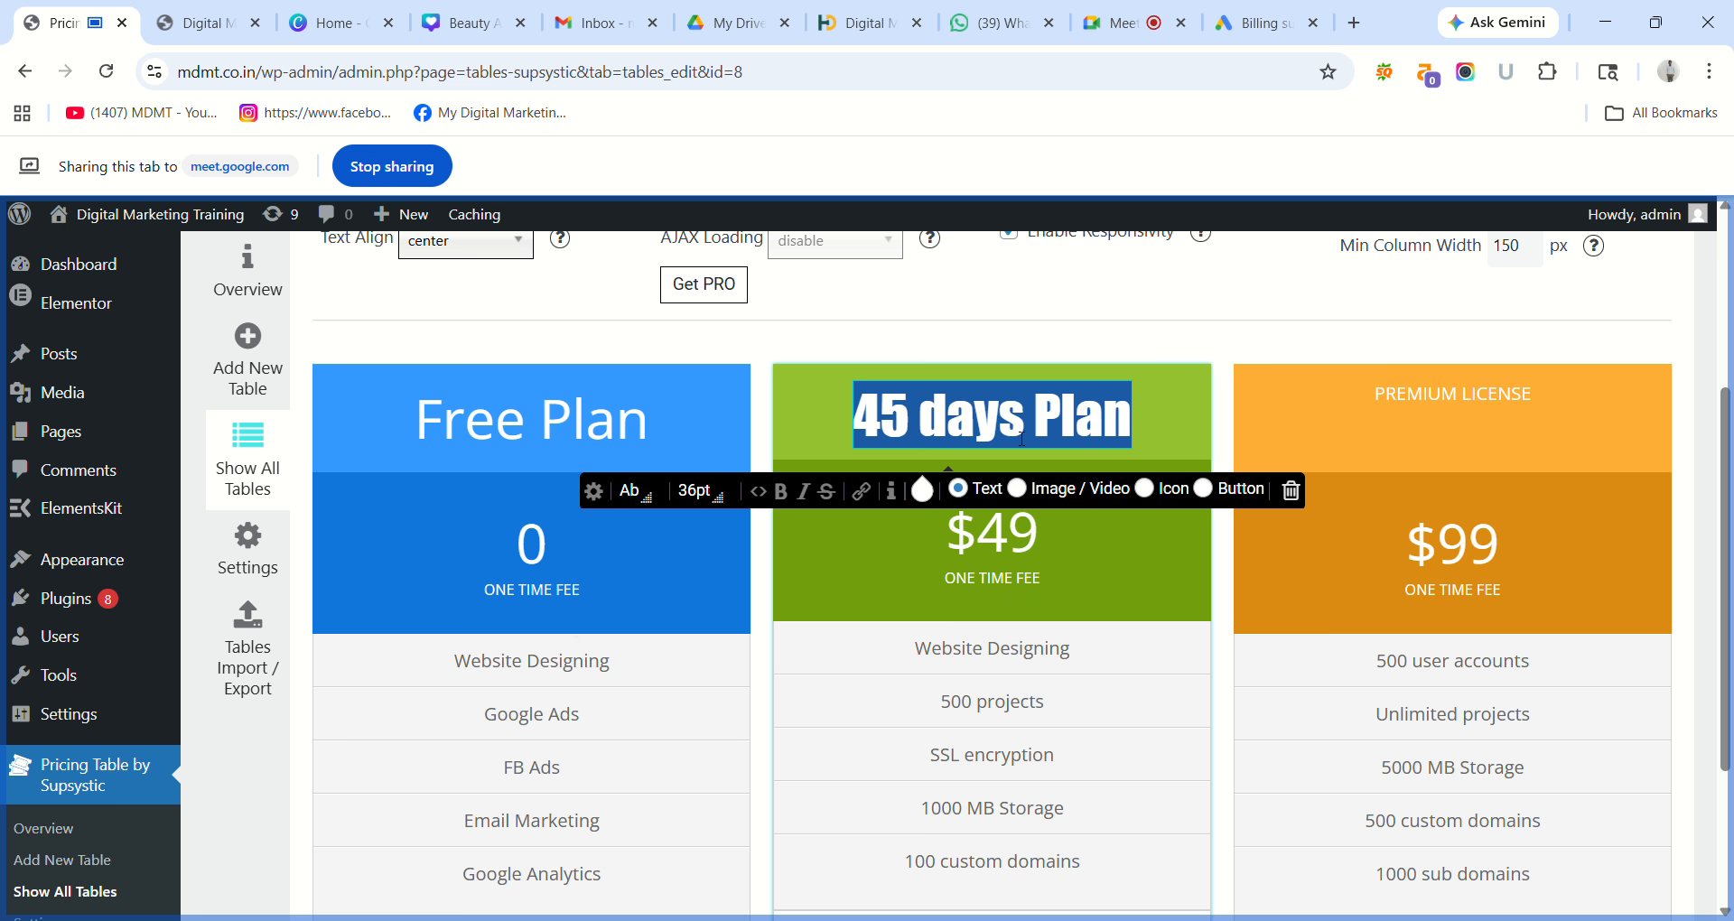
left_click(647, 499)
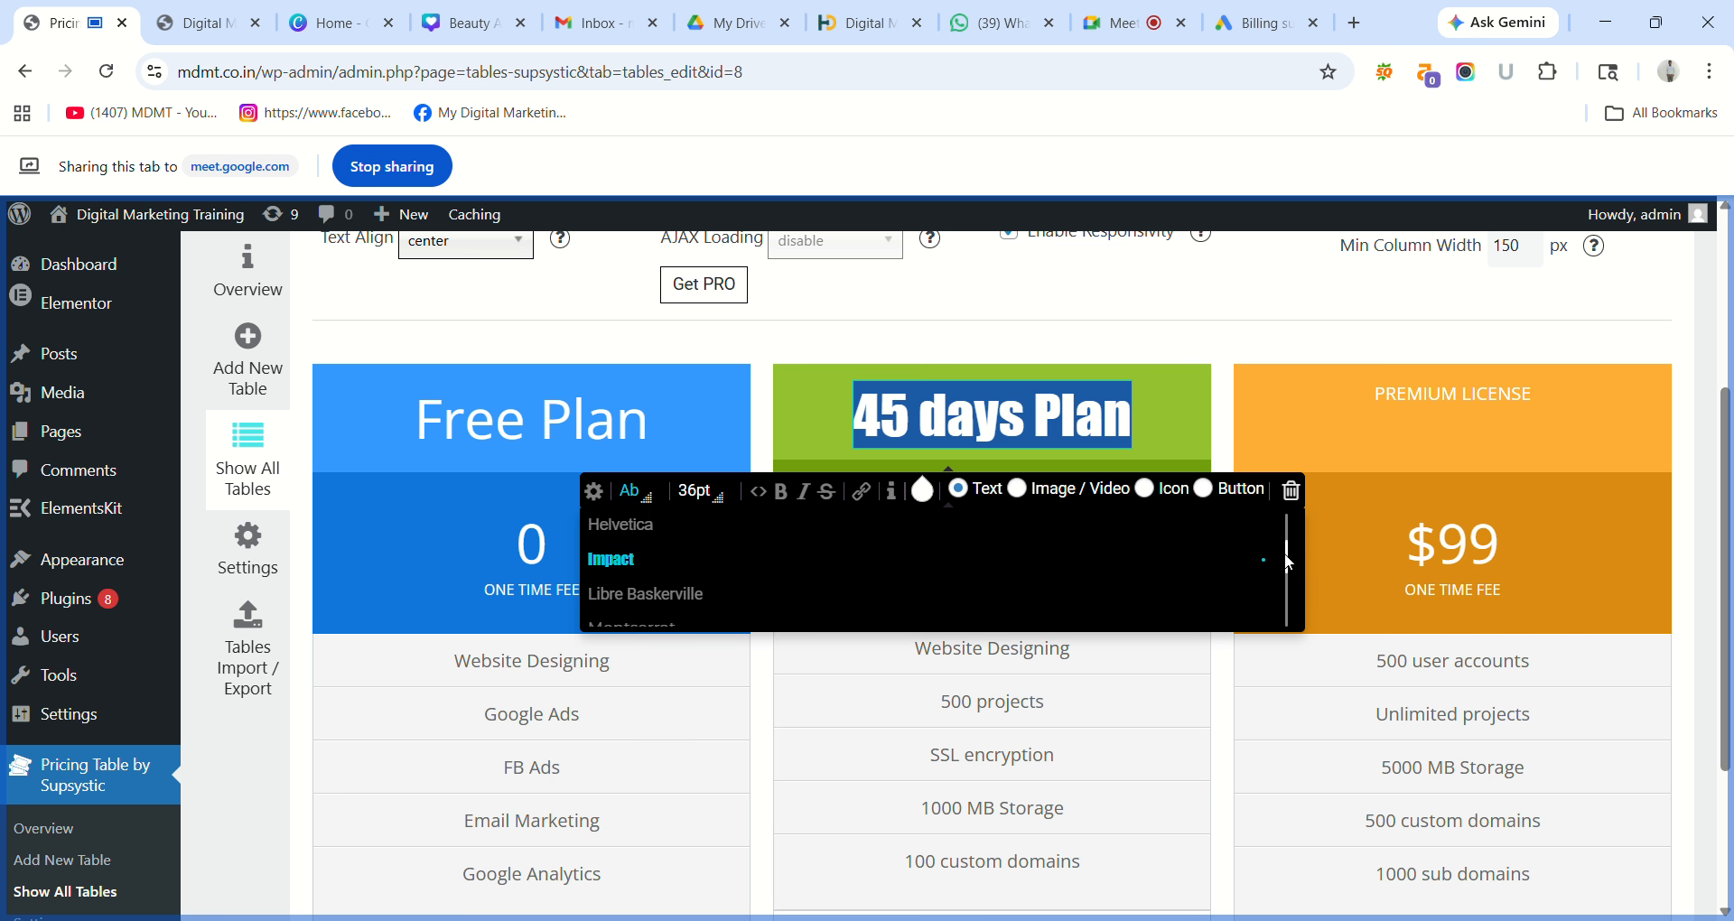
left_click_drag(1288, 553, 1274, 513)
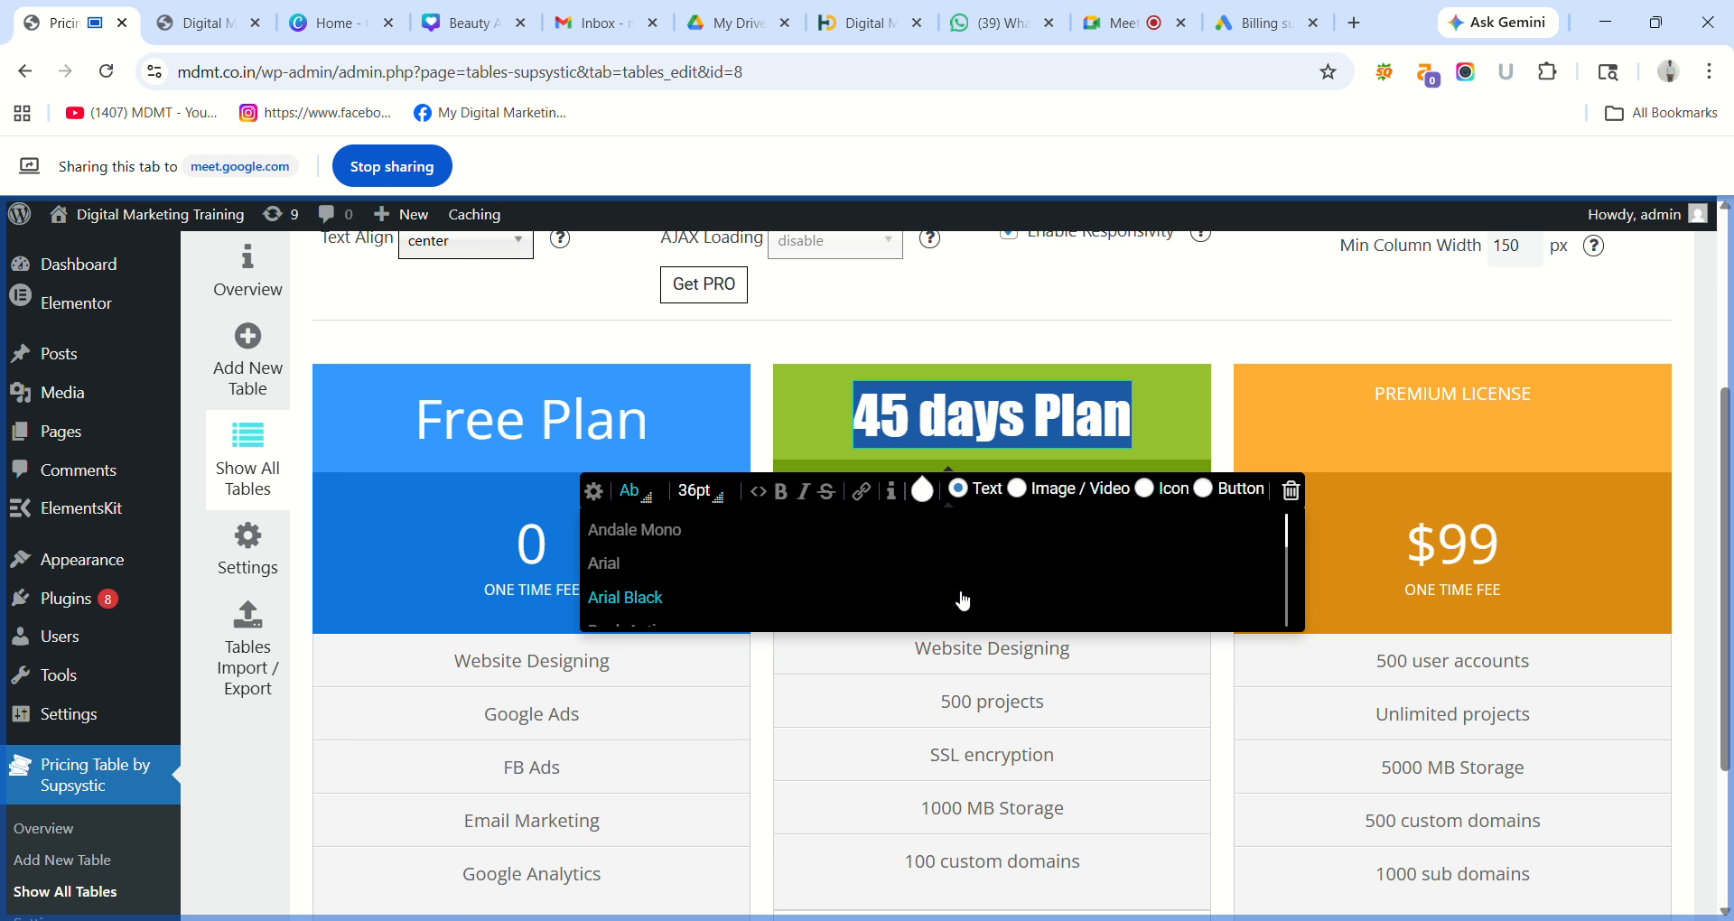
left_click(659, 560)
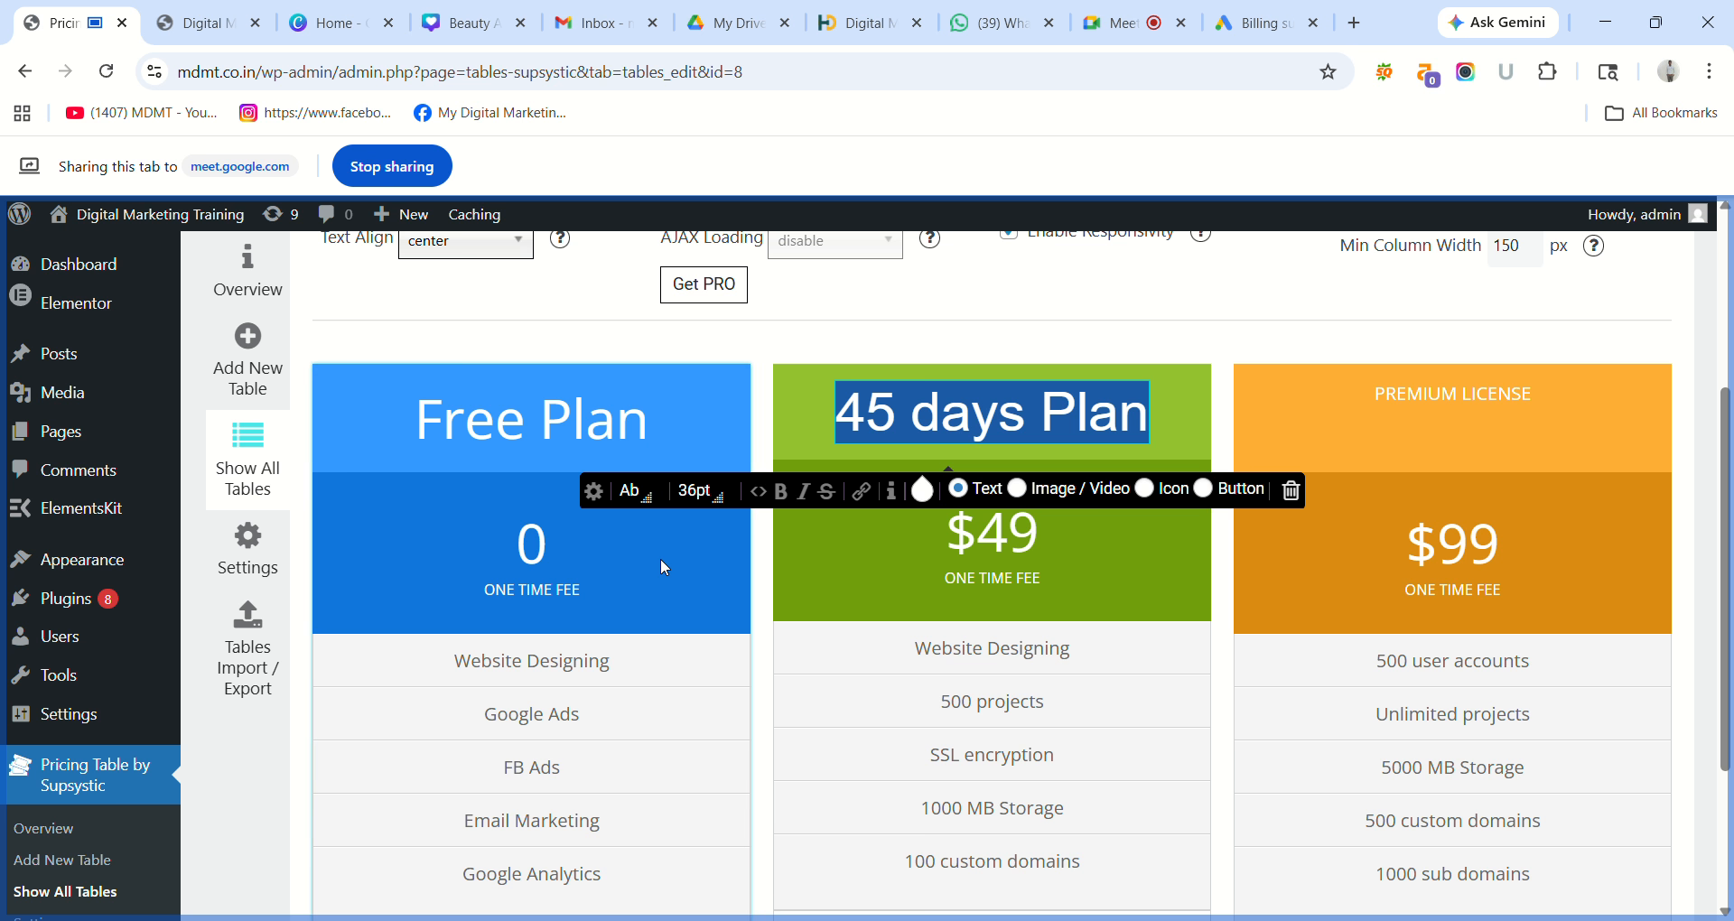
Switch the 45 days Plan heading to an image, then delete that image to empty the header.
left_click(1043, 487)
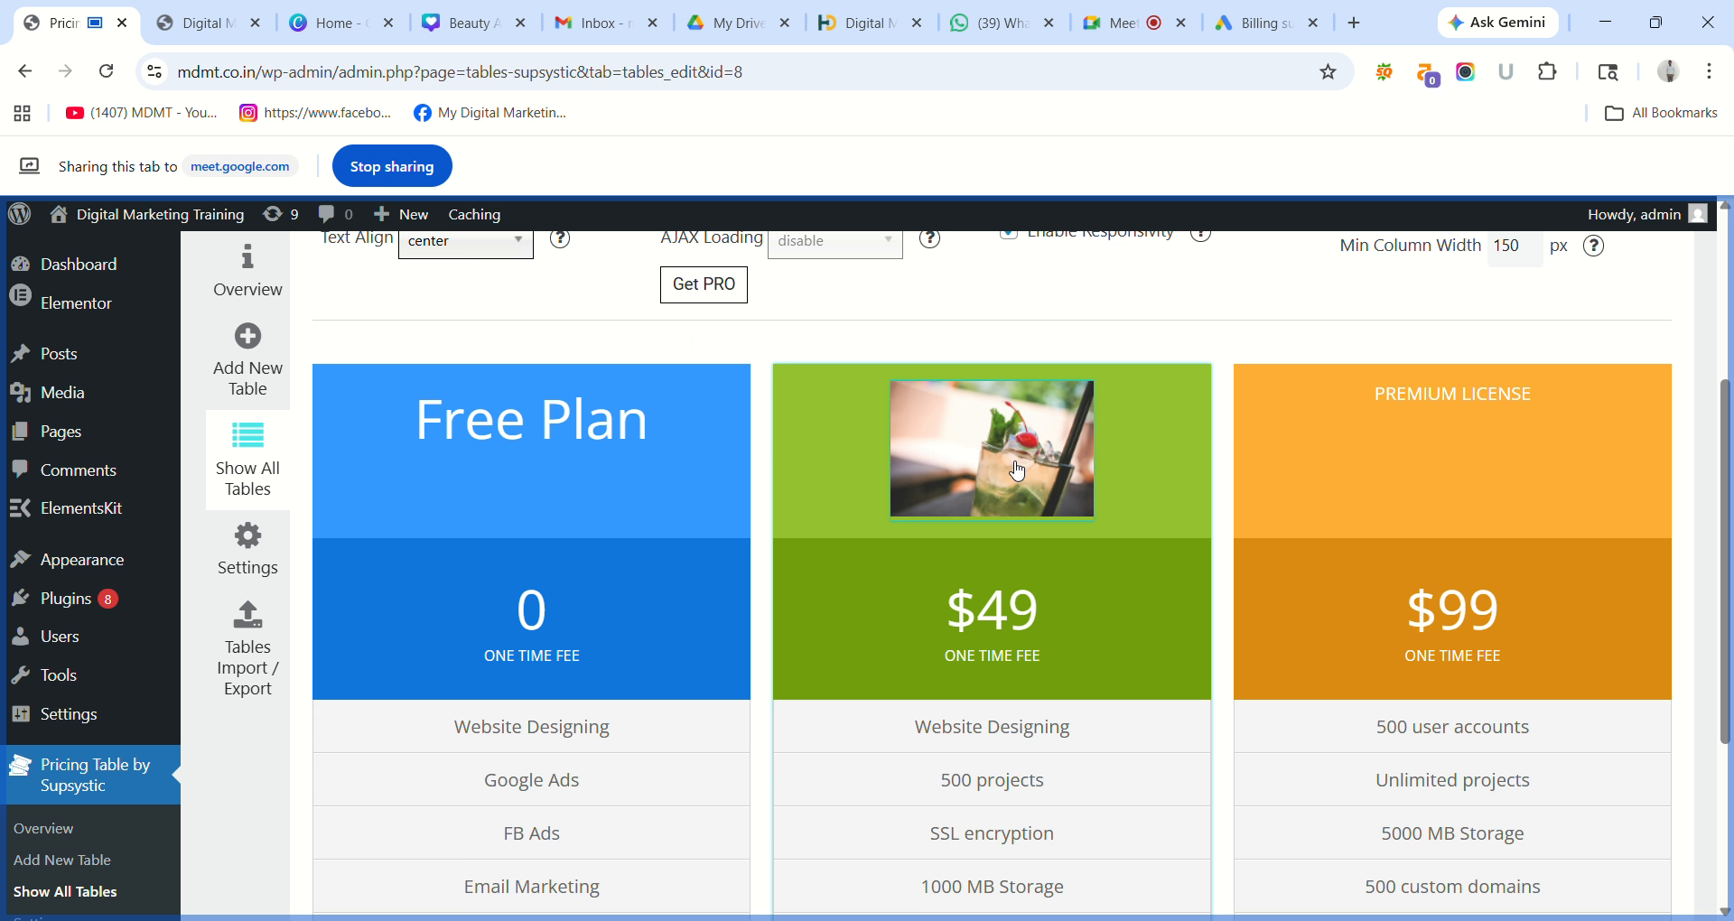
left_click(1017, 471)
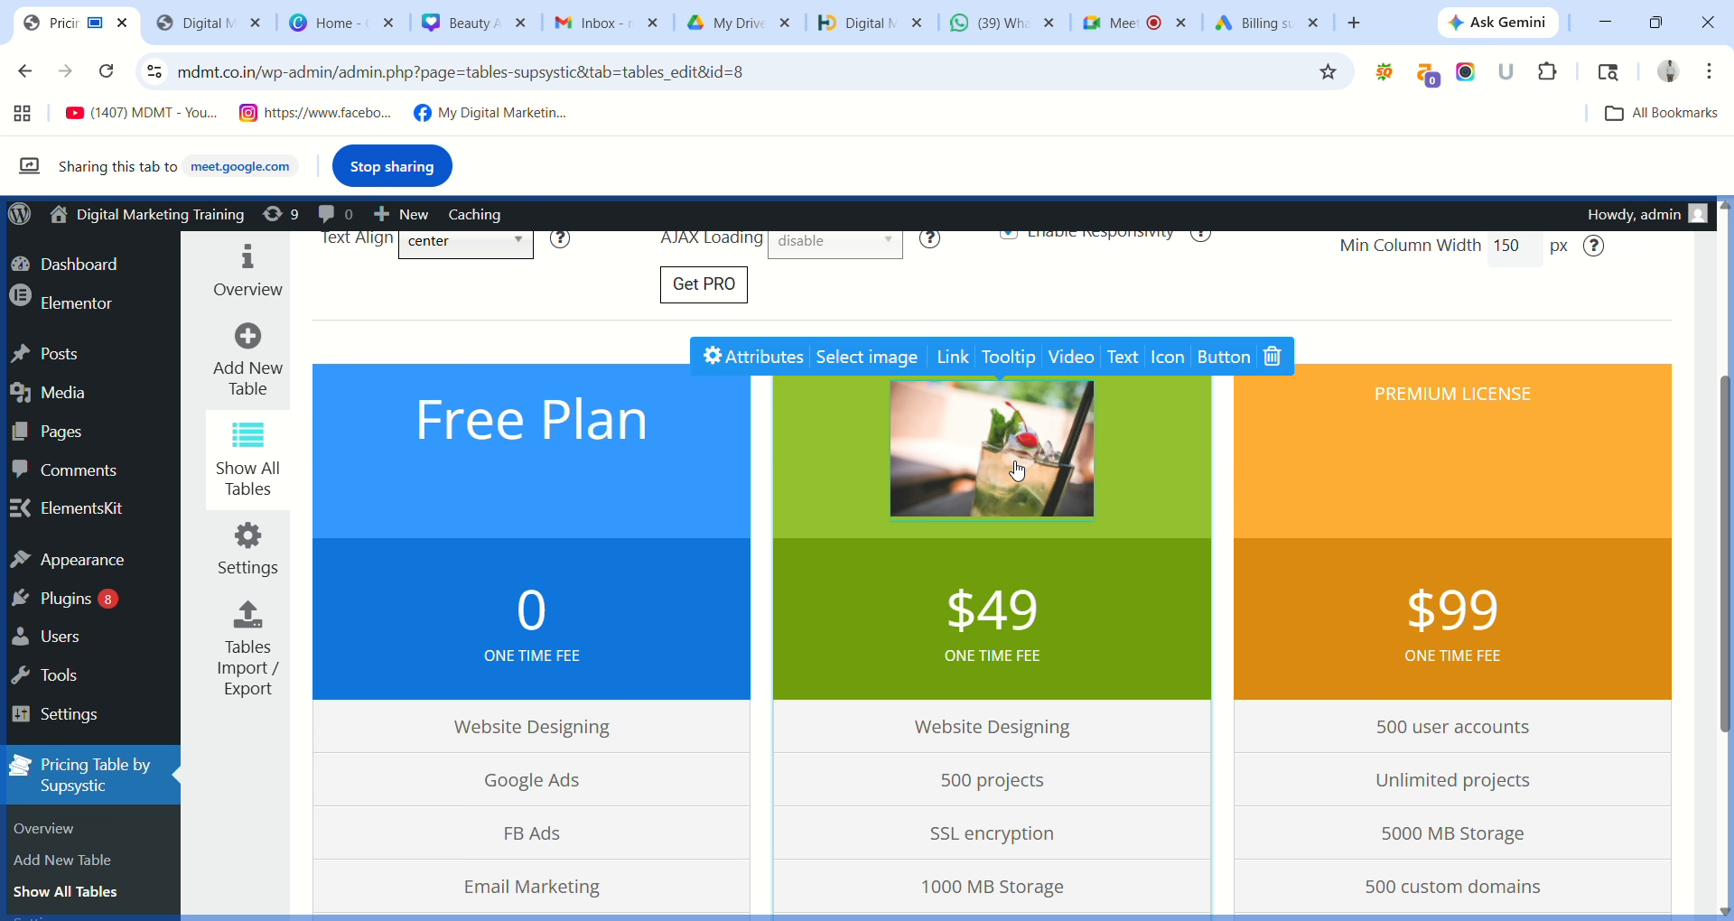
left_click(1017, 470)
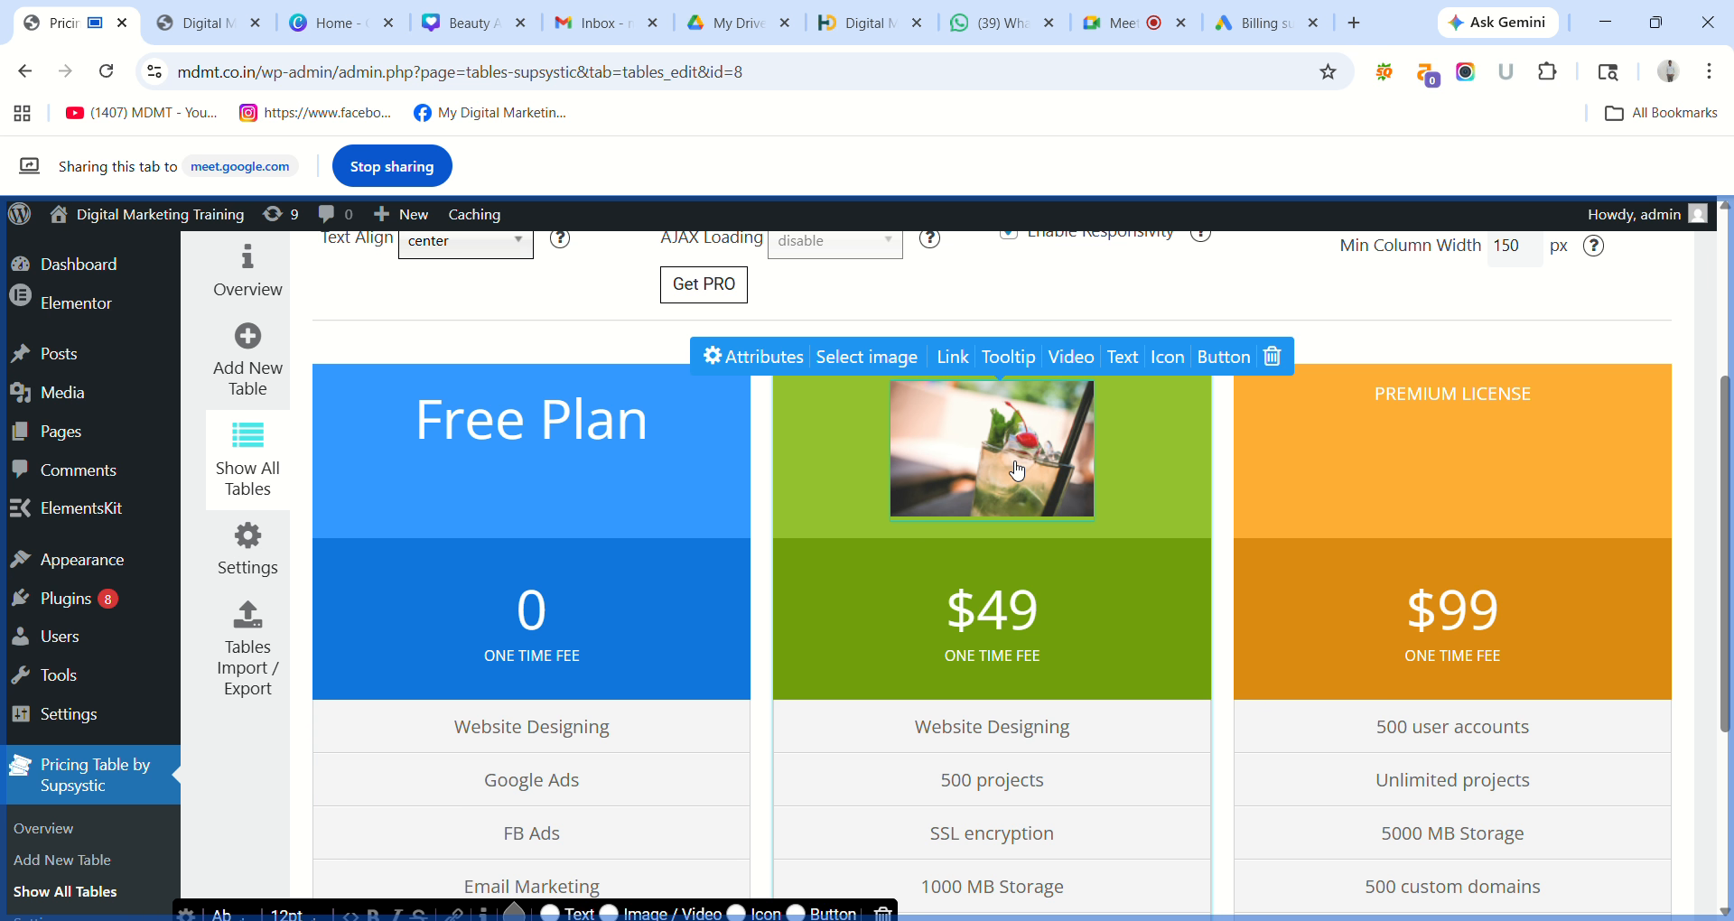
left_click(1273, 357)
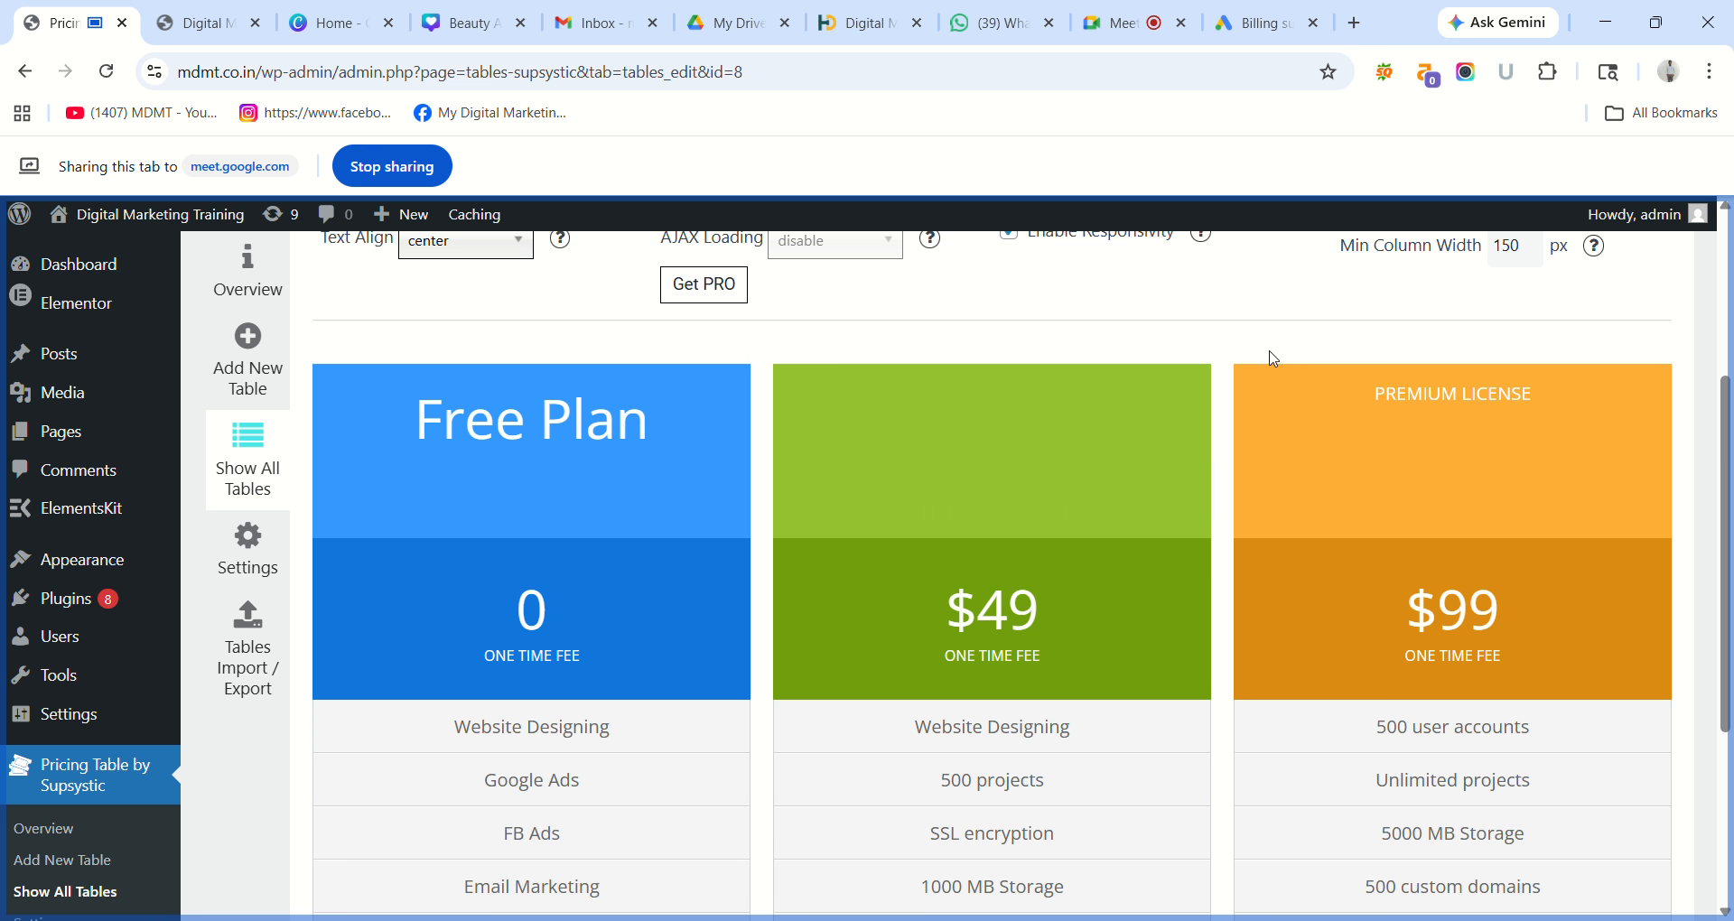
mouse_move(1130, 419)
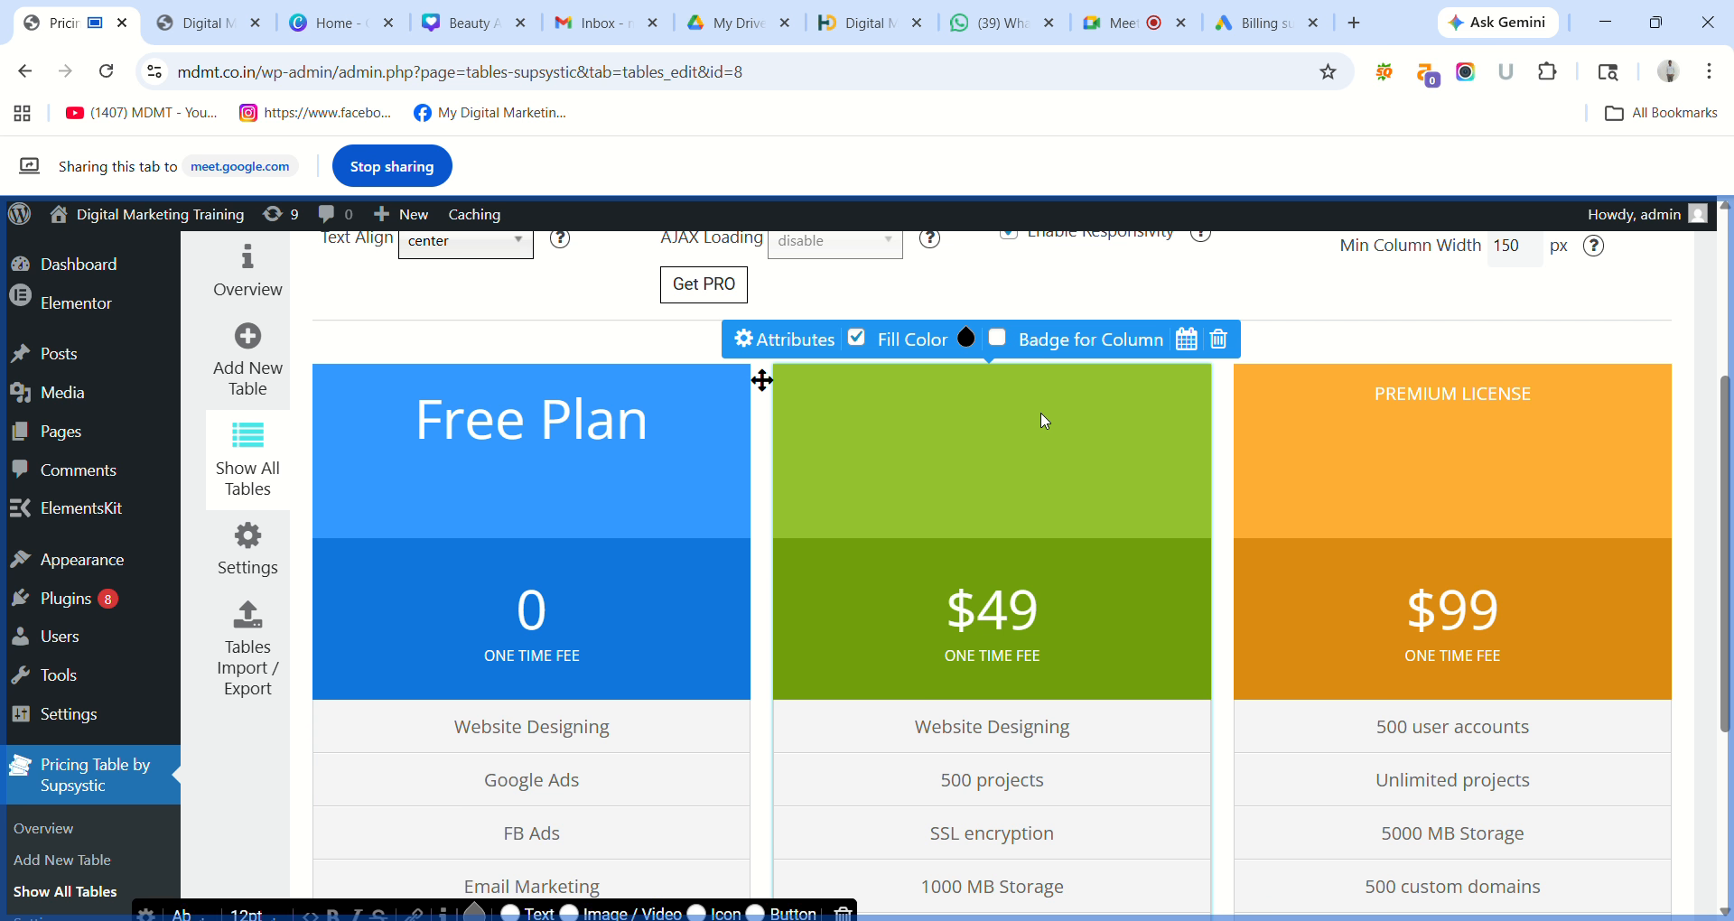
Select the Free Plan heading and green column, and dismiss the green column's fill colour picker unchanged.
left_click(589, 429)
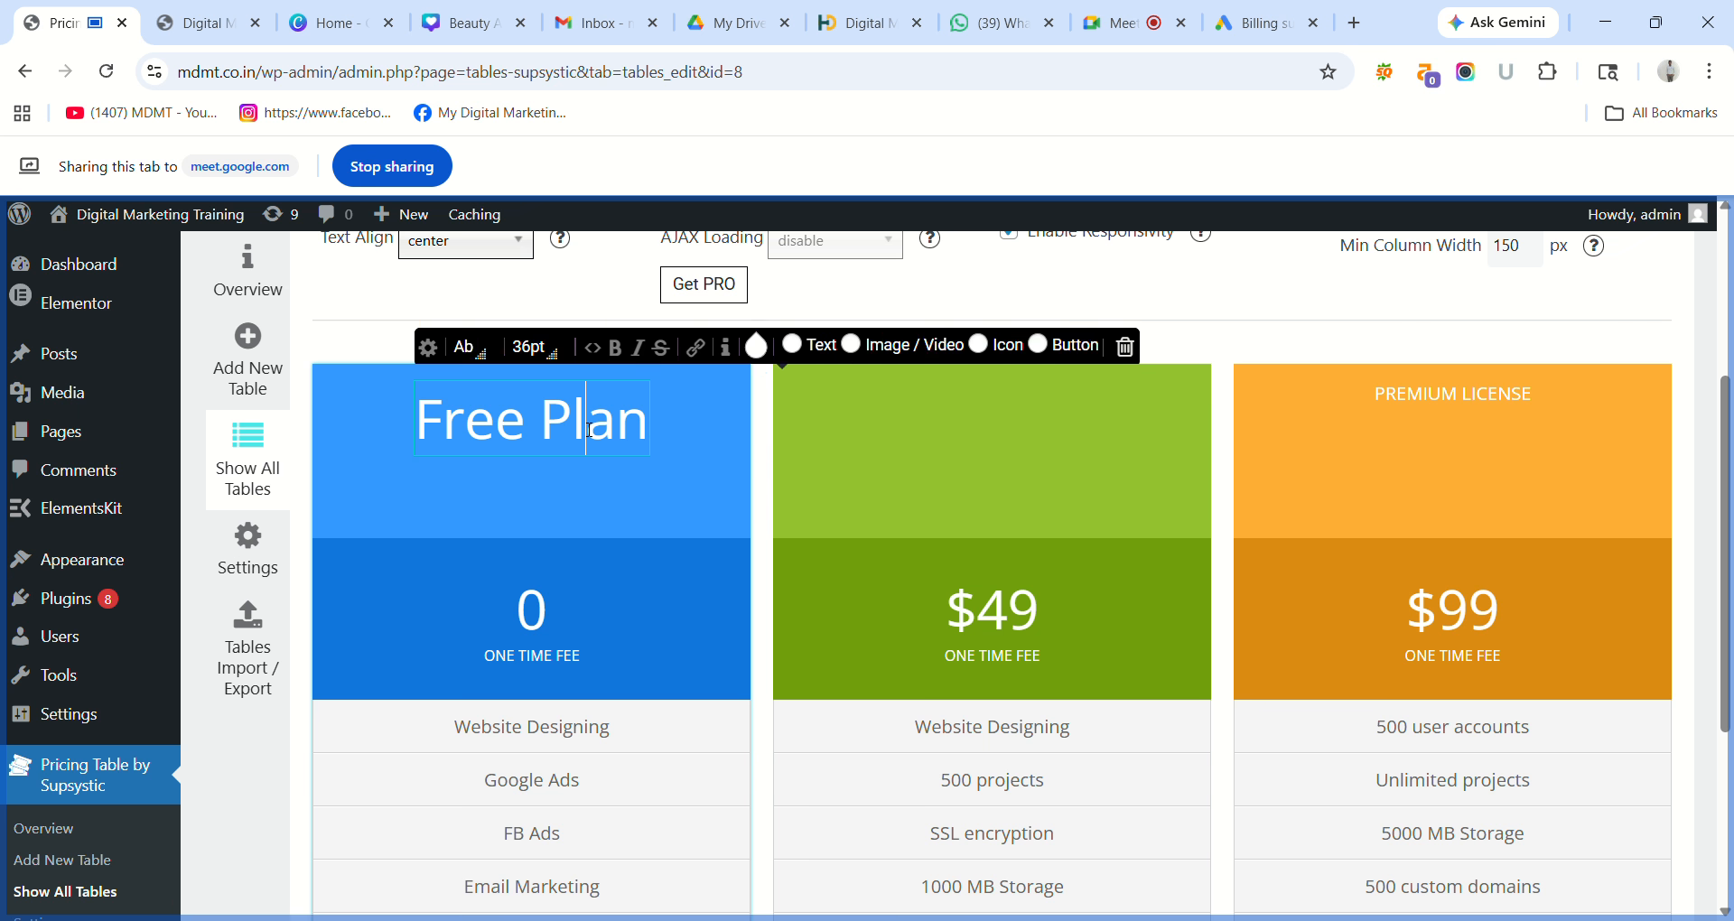
left_click(945, 438)
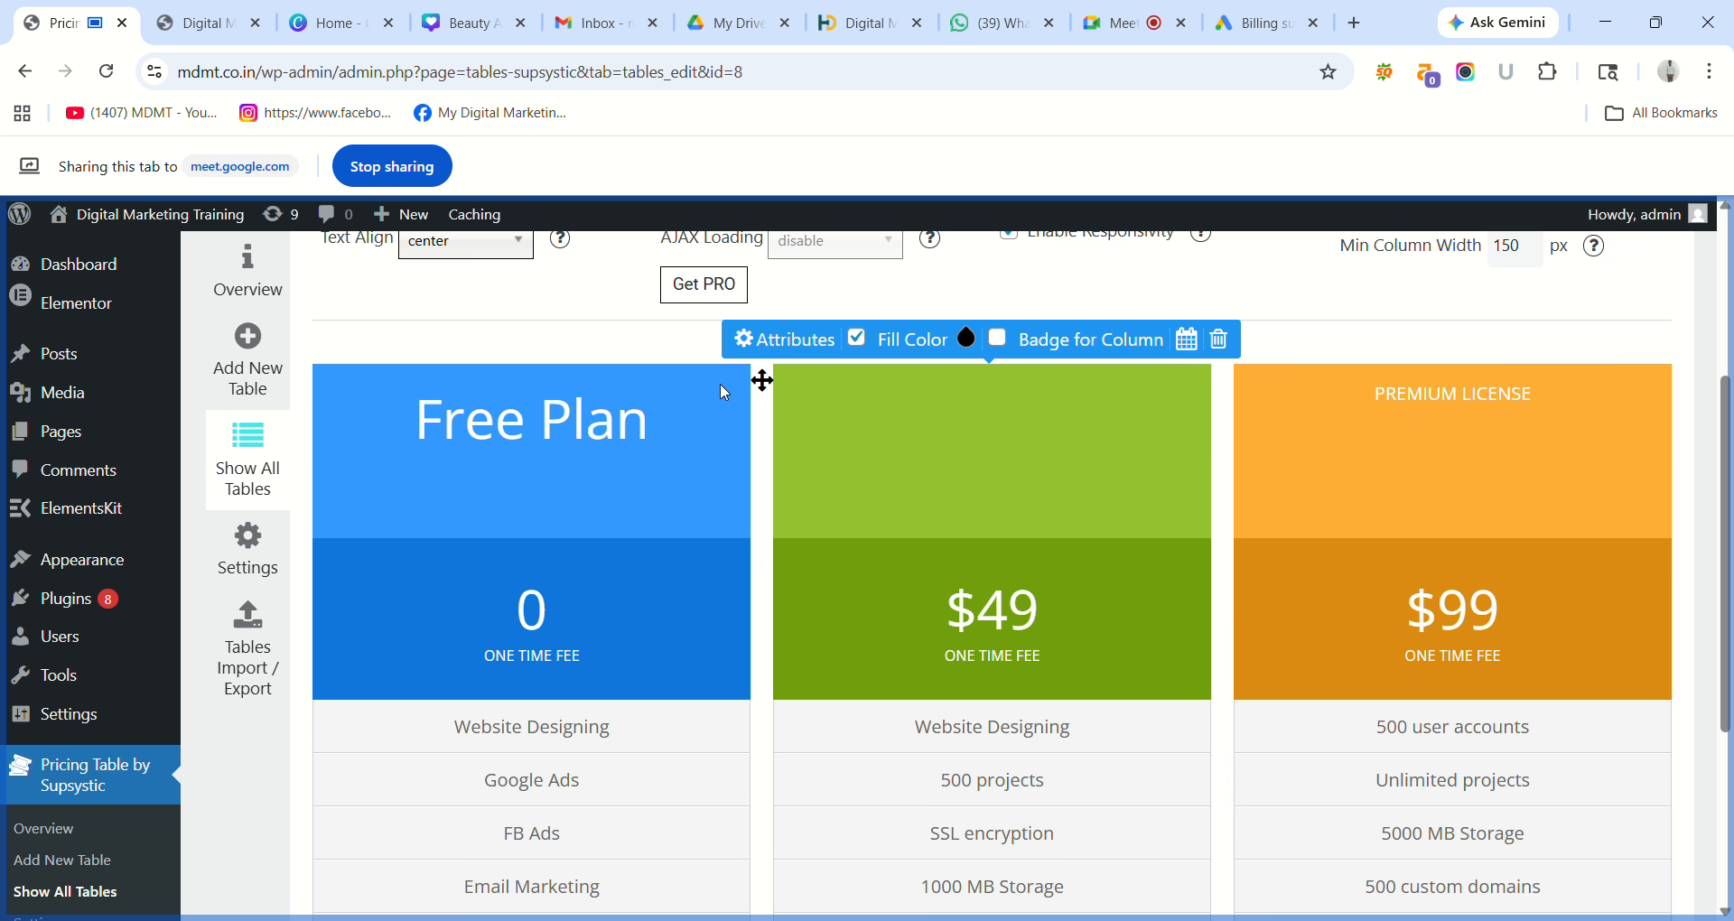
left_click(623, 431)
triple_click(623, 431)
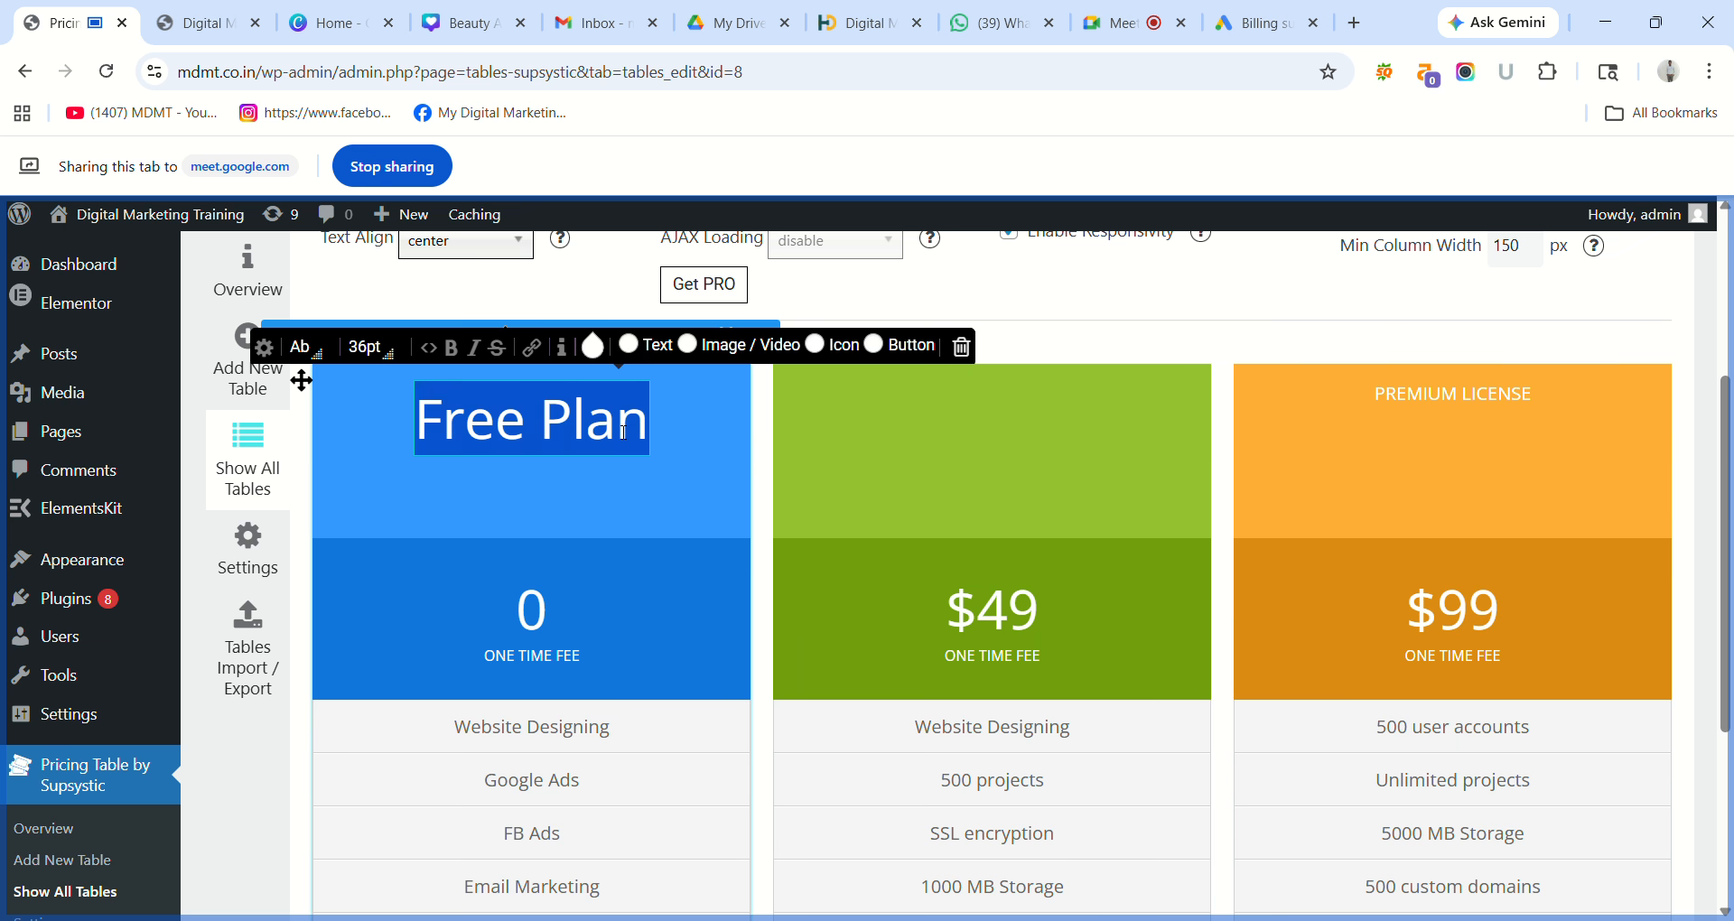
left_click(932, 393)
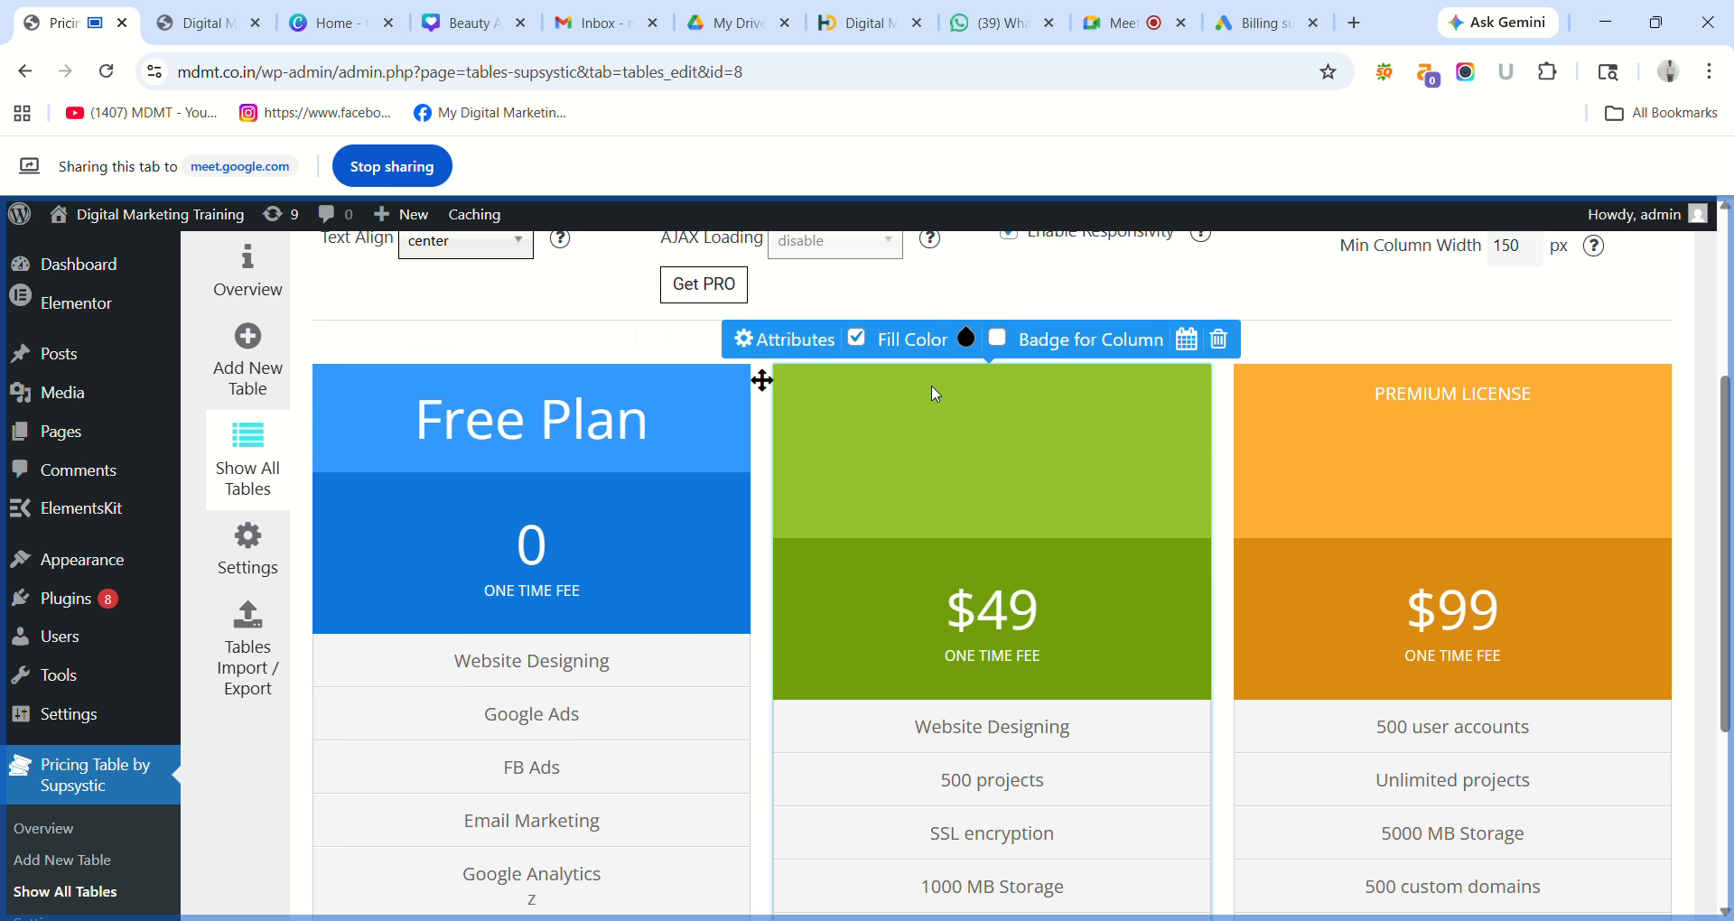
left_click(900, 341)
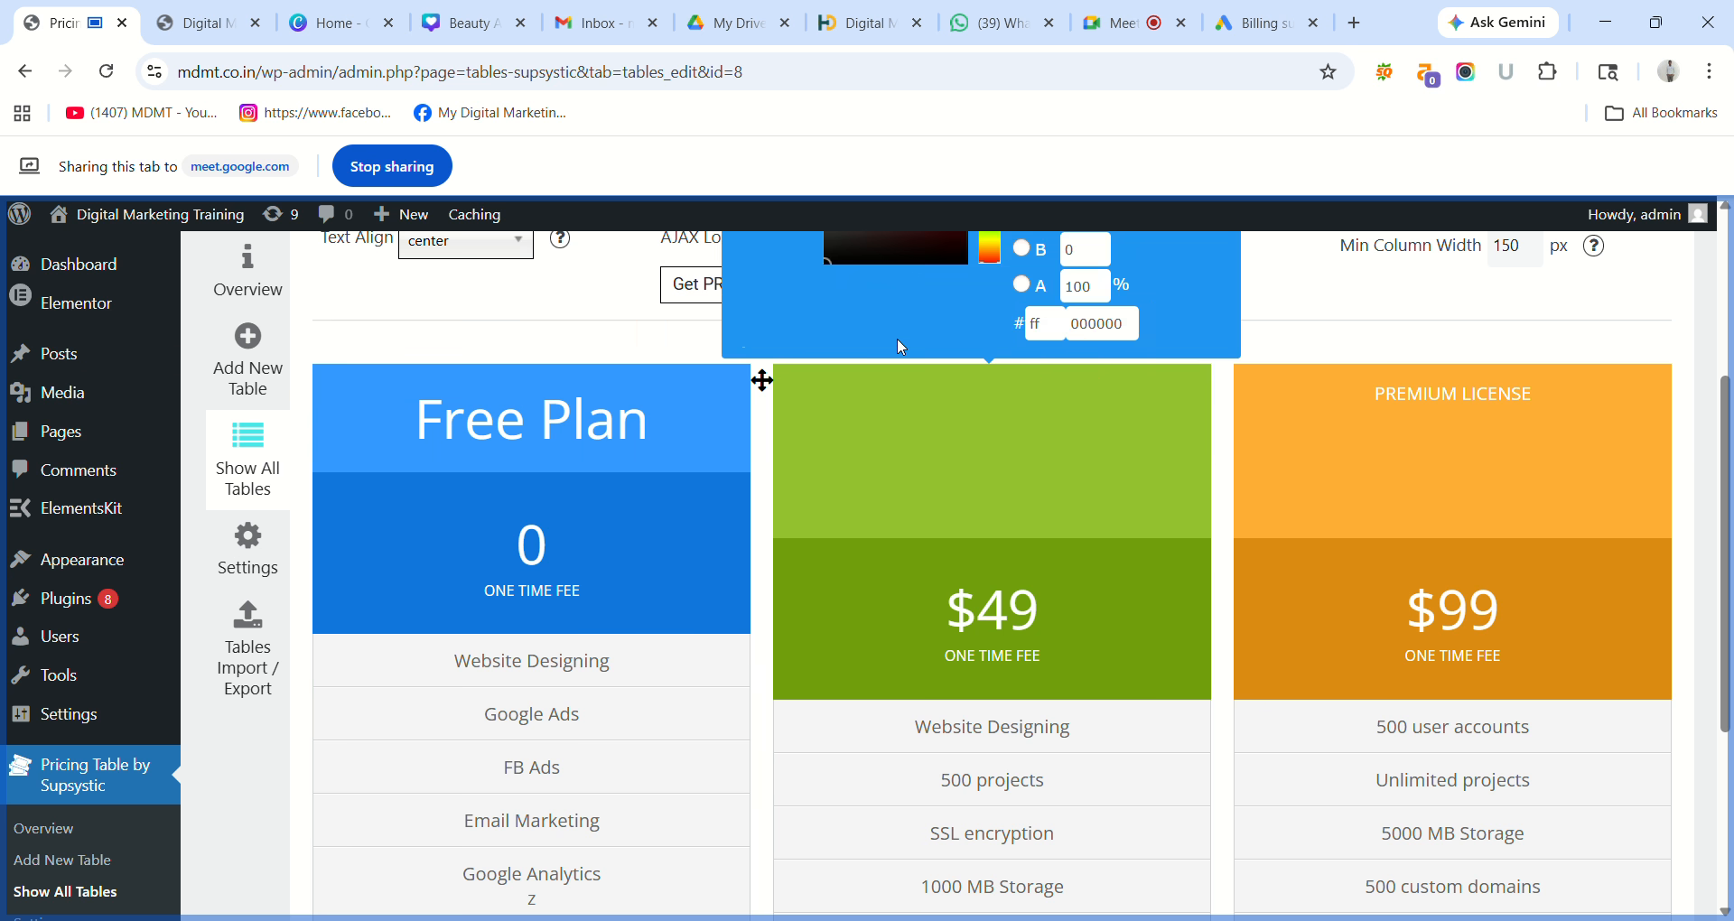
left_click(1328, 309)
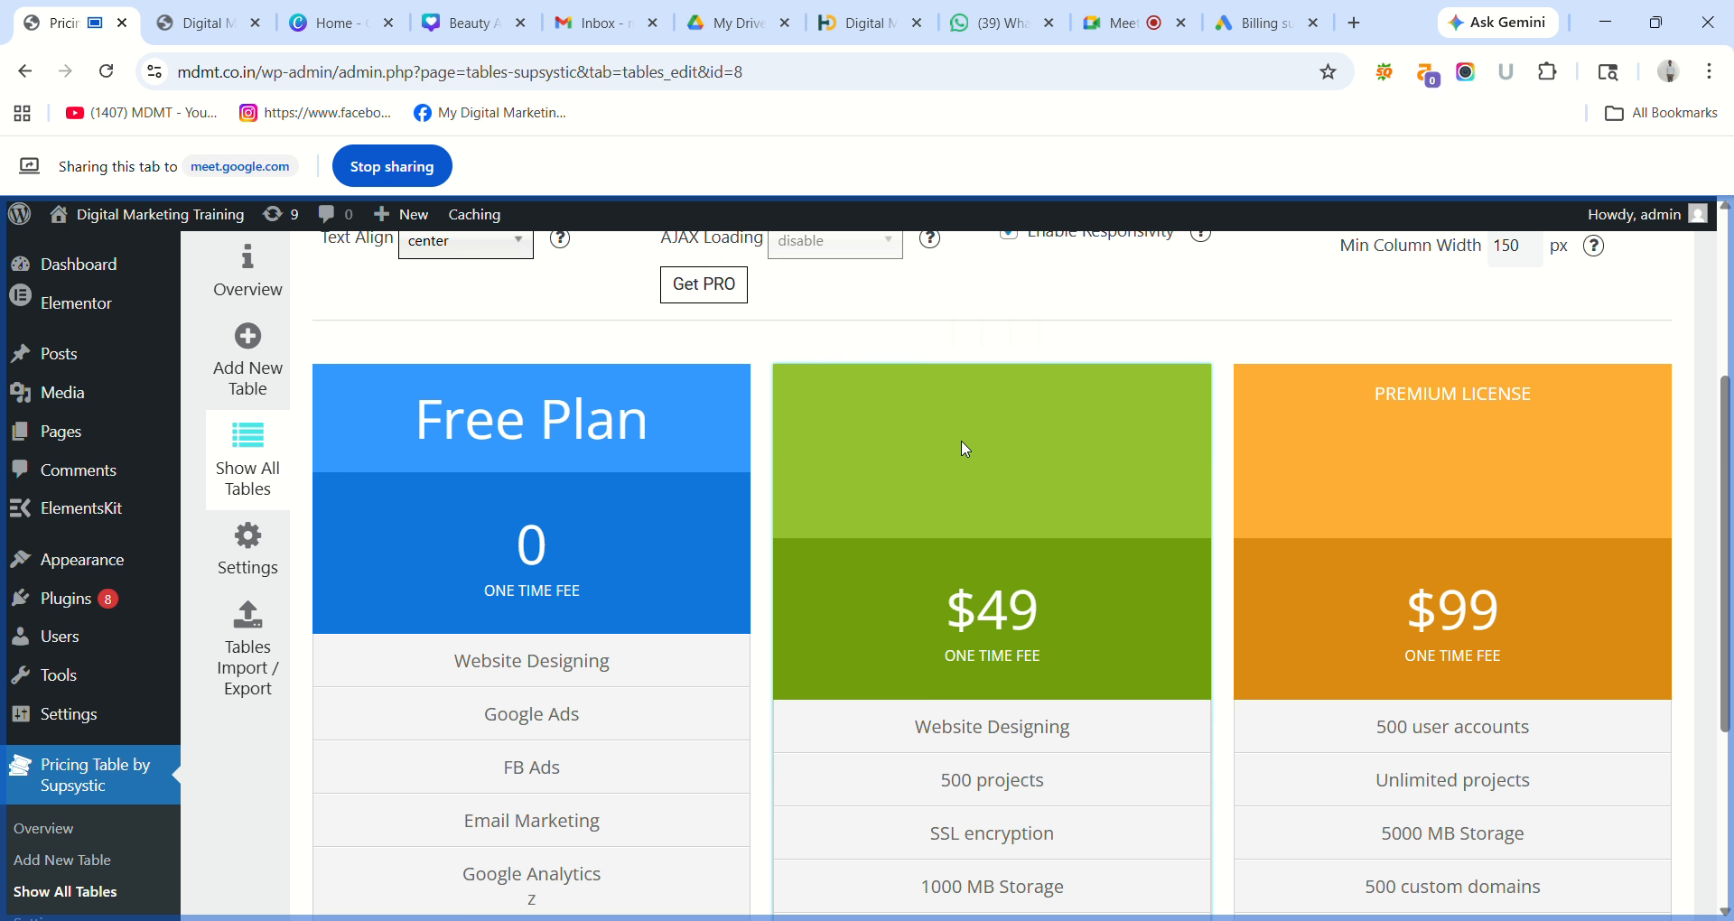
mouse_move(979, 572)
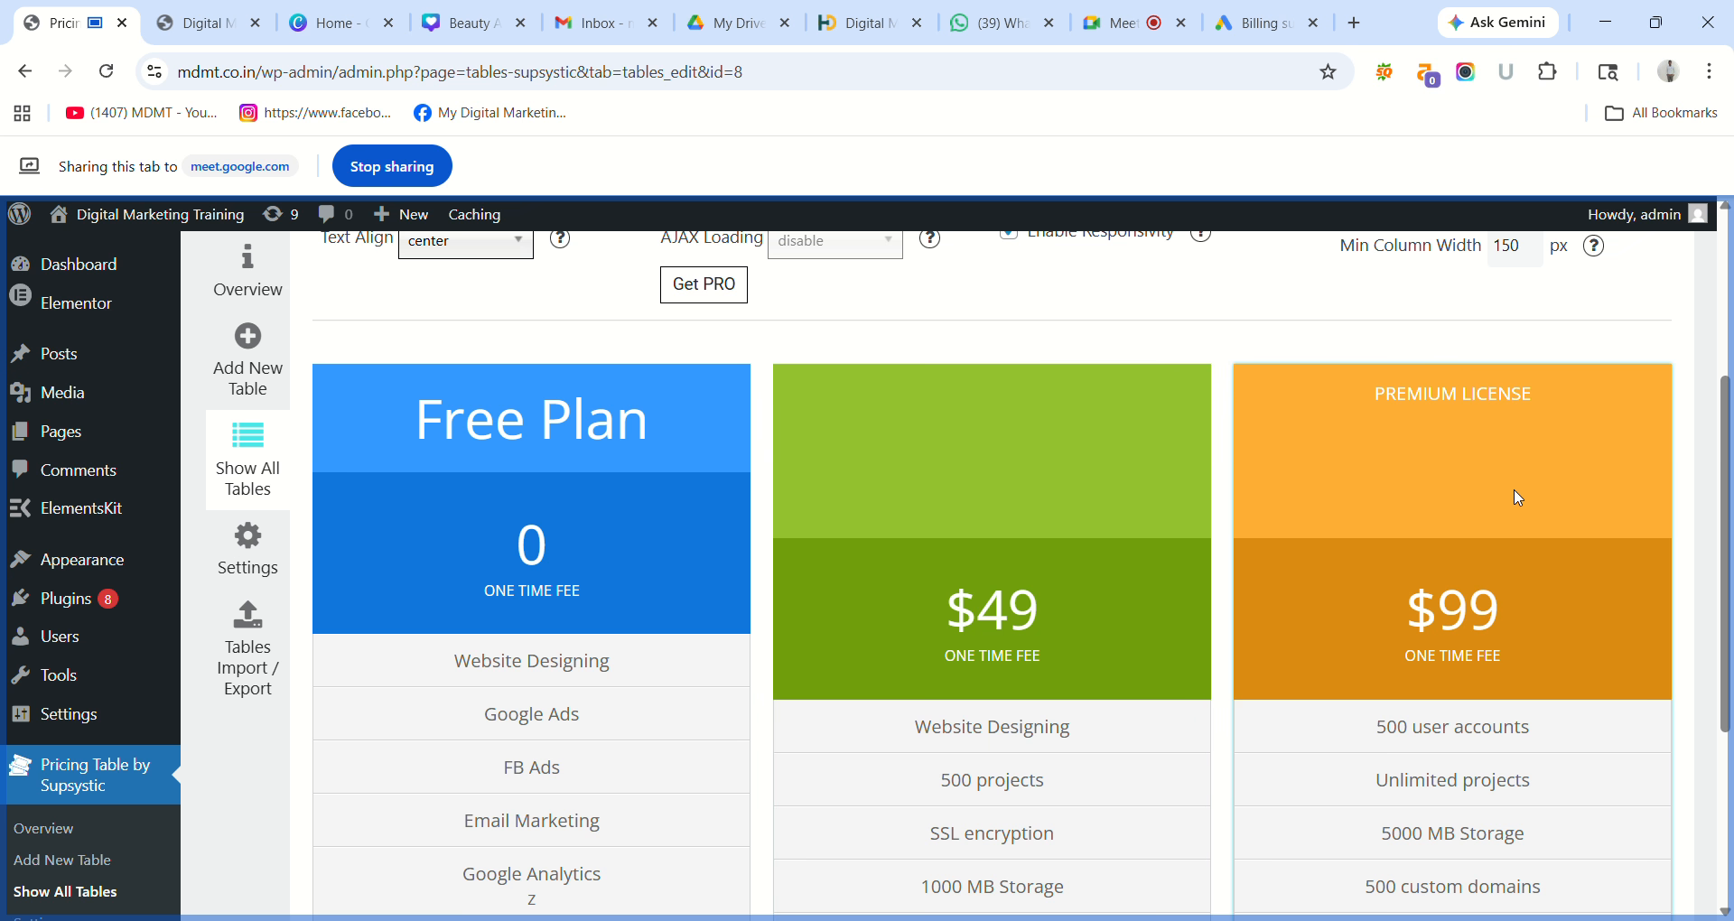
scroll(1705, 479, "up", 2)
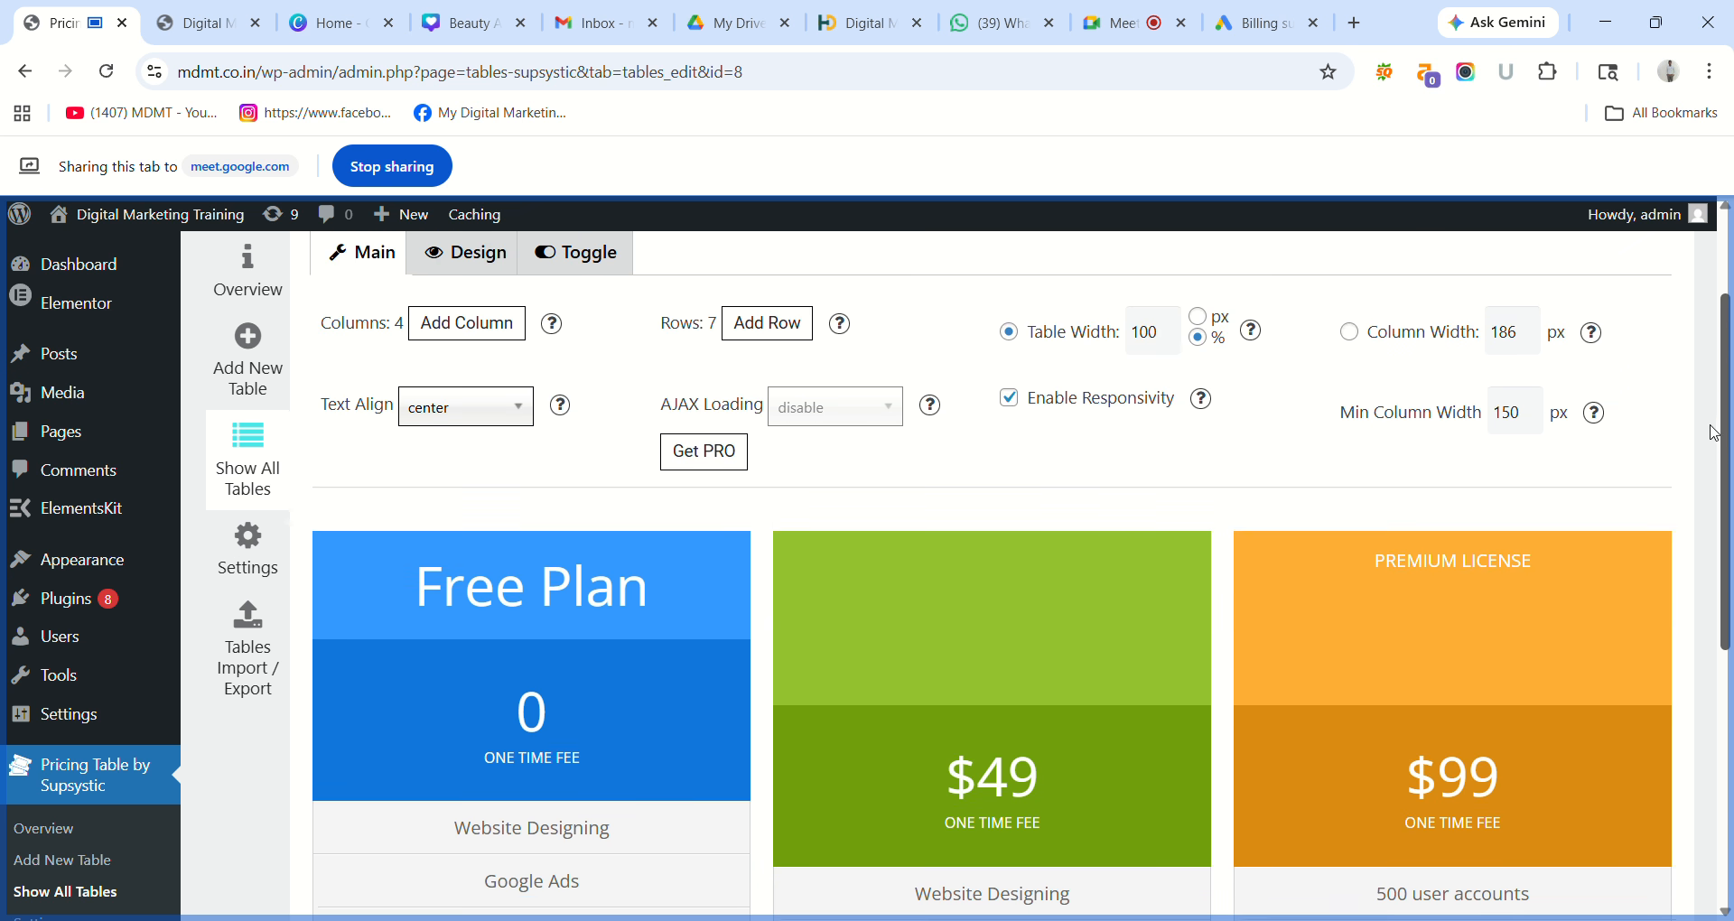
scroll(1712, 379, "up", 2)
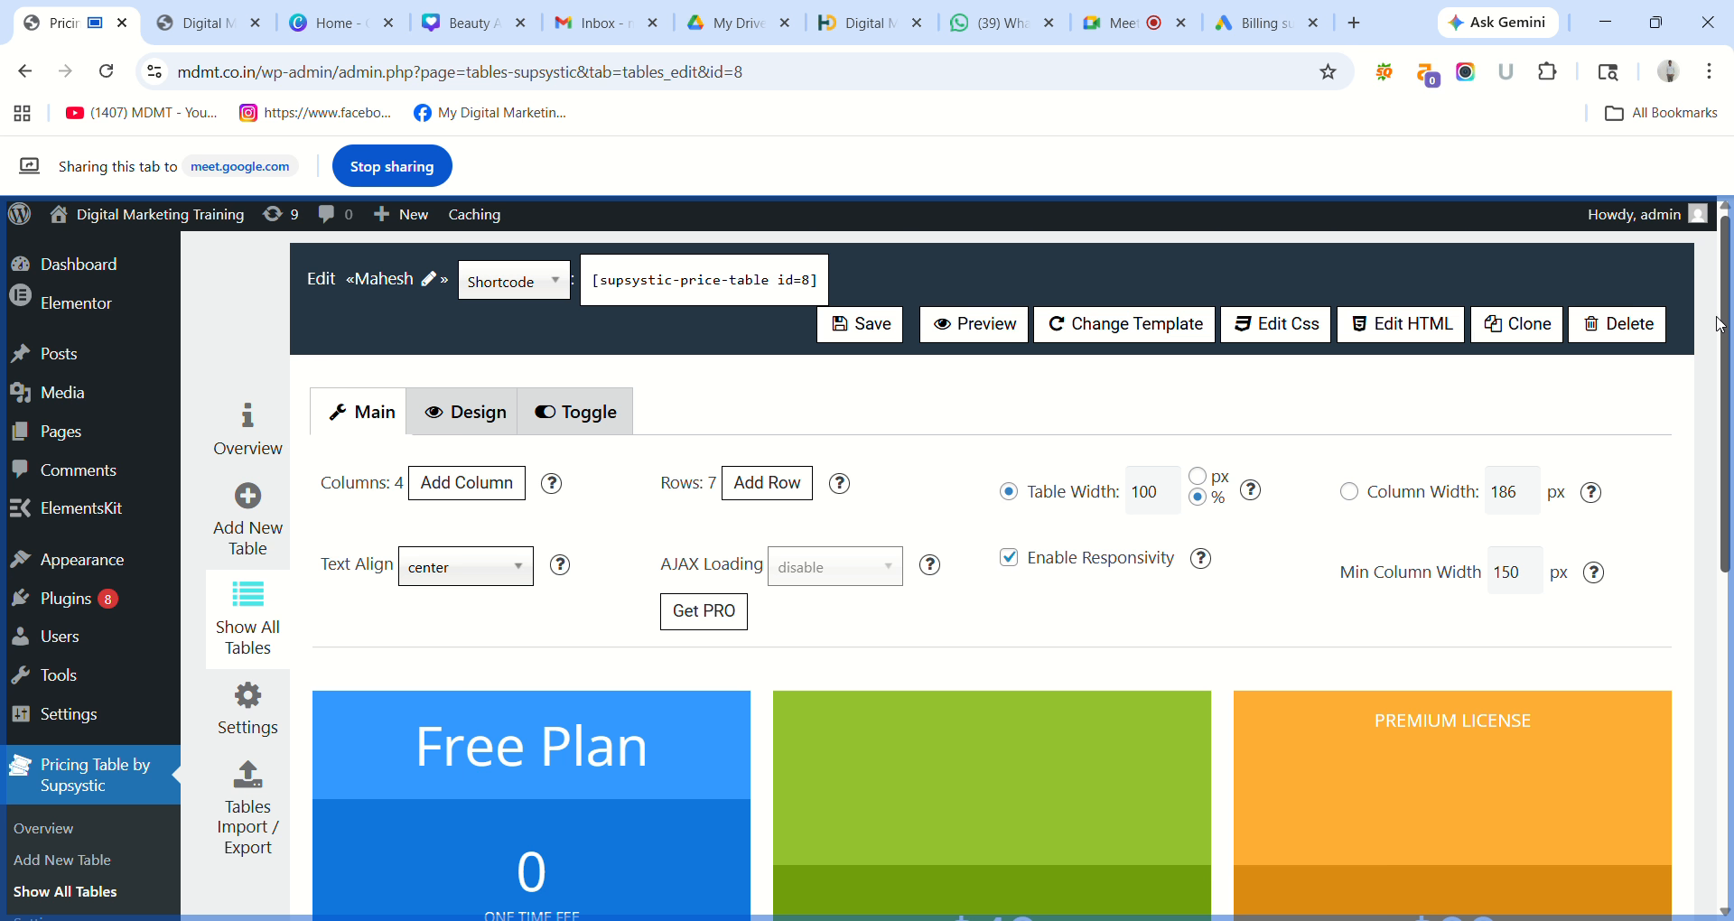
scroll(1702, 388, "down", 2)
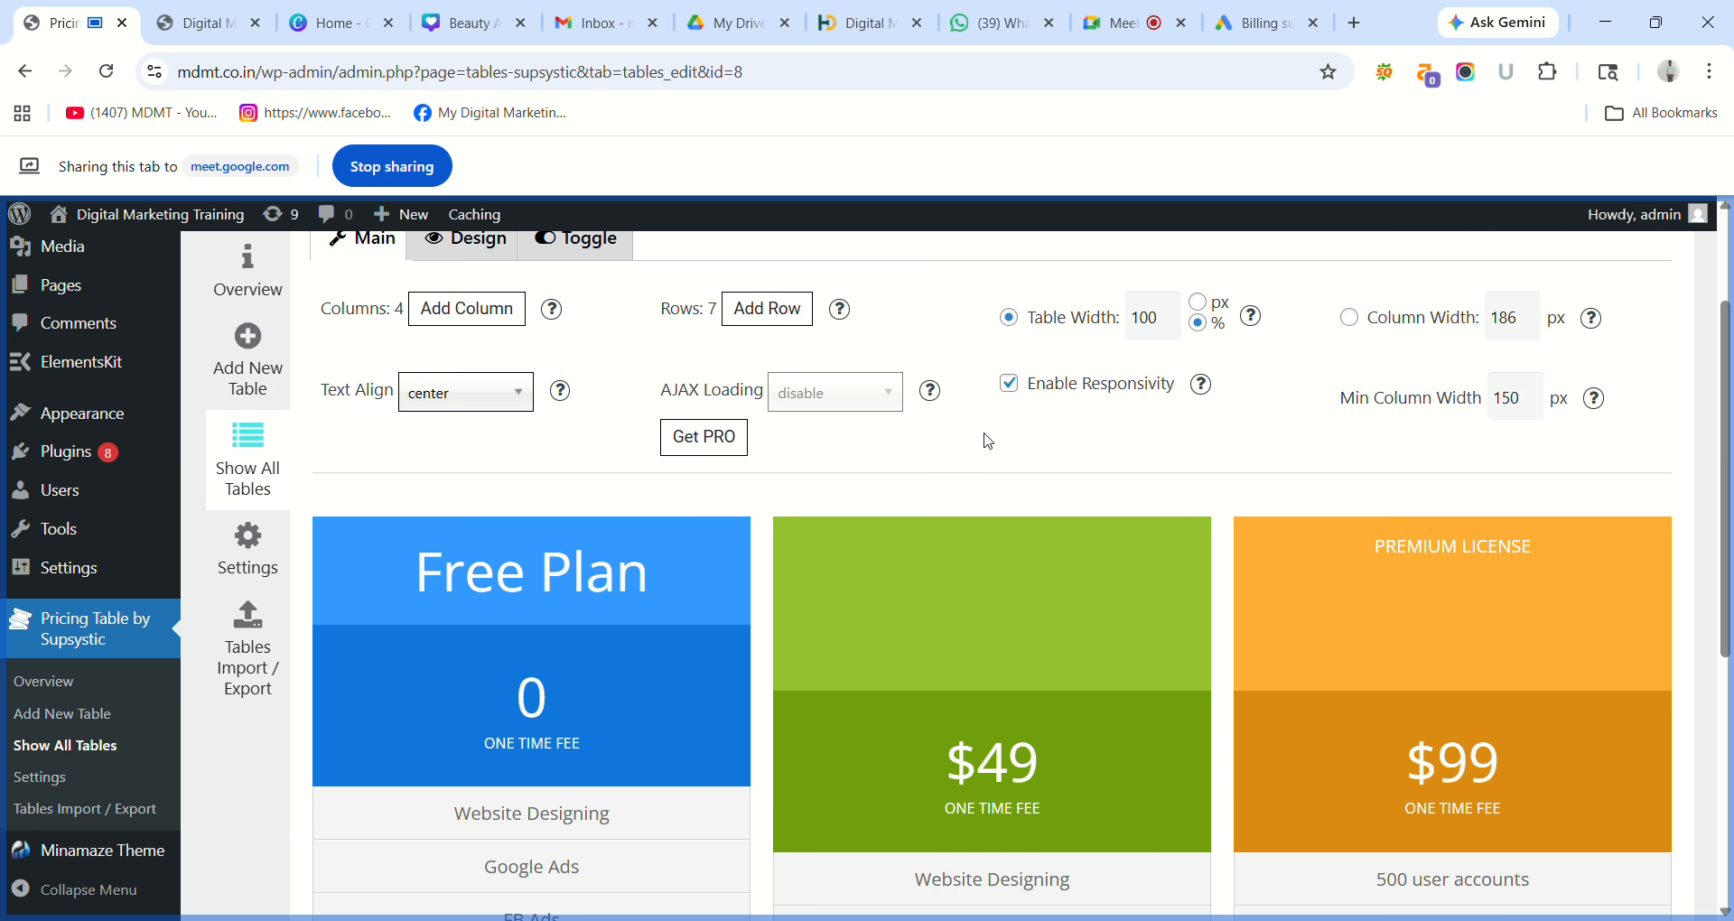
key("ctrl+z")
key("ctrl+z")
key("ctrl+z")
key("ctrl+z")
key("ctrl+z")
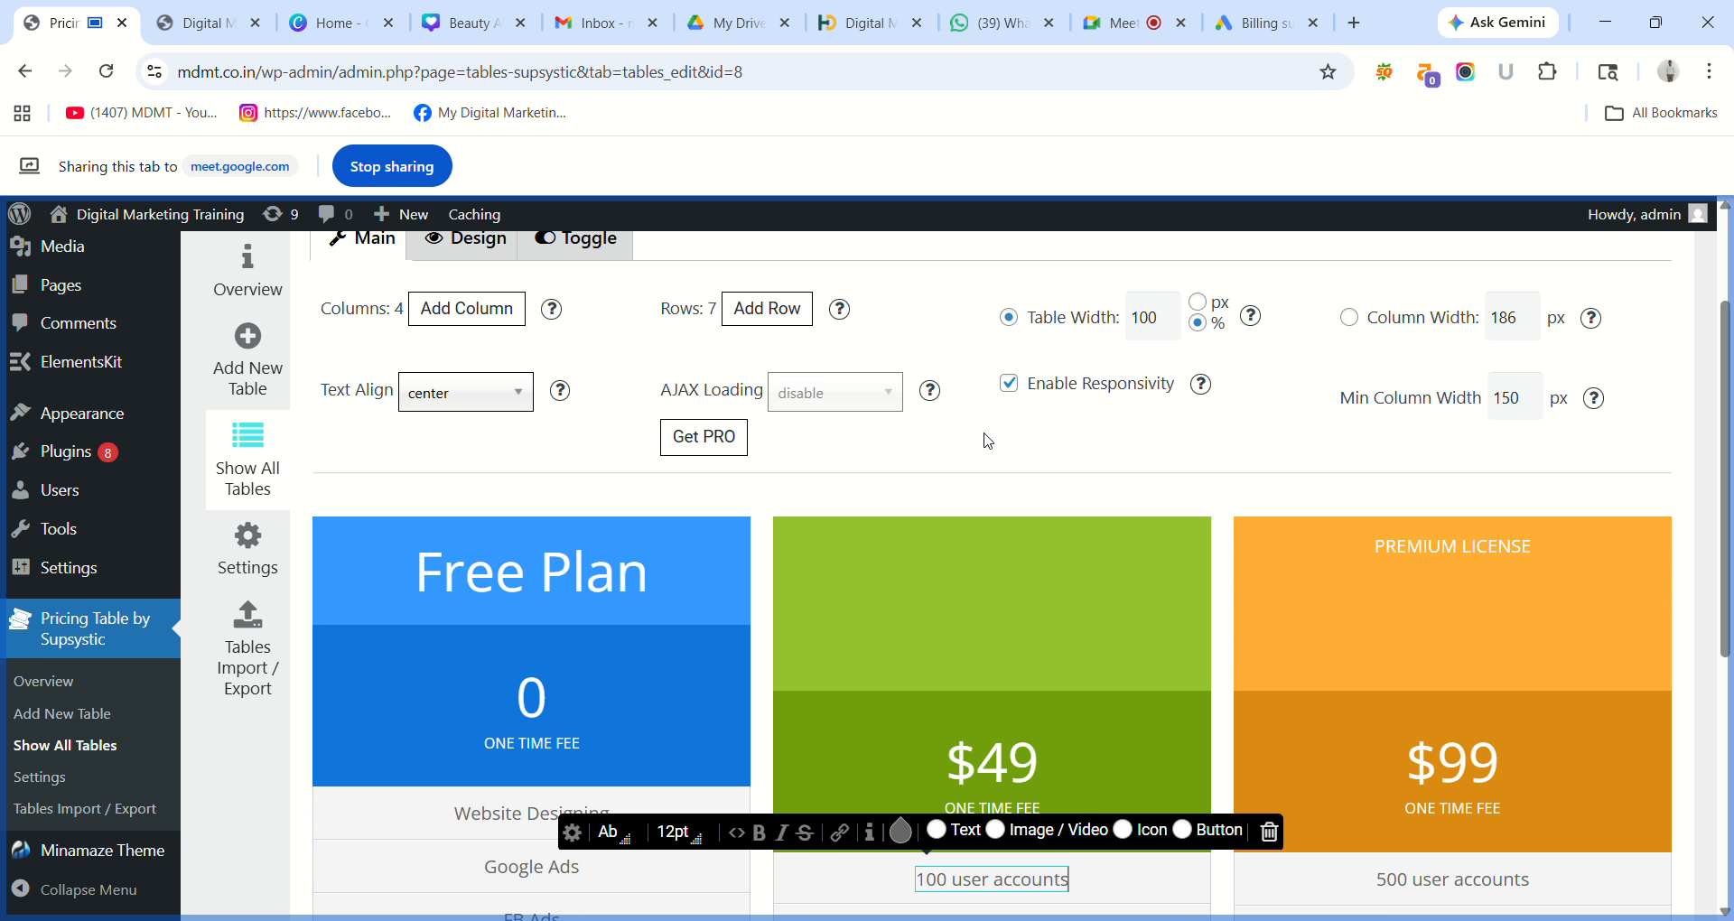
scroll(987, 441, "up", 1)
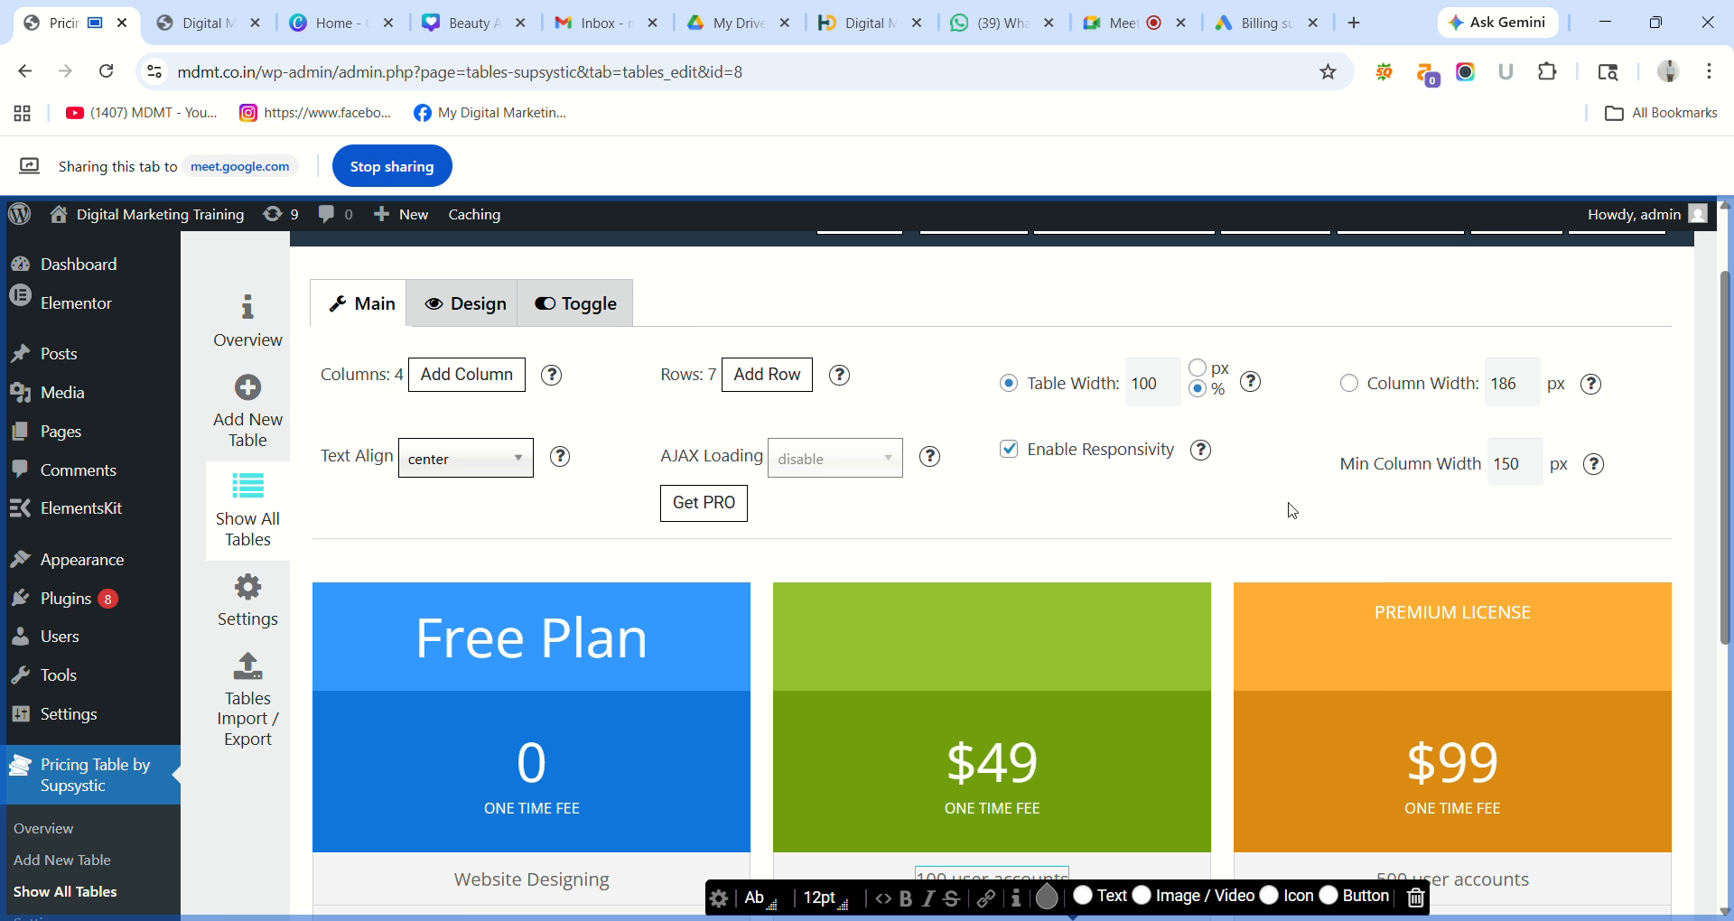
scroll(1727, 442, "down", 3)
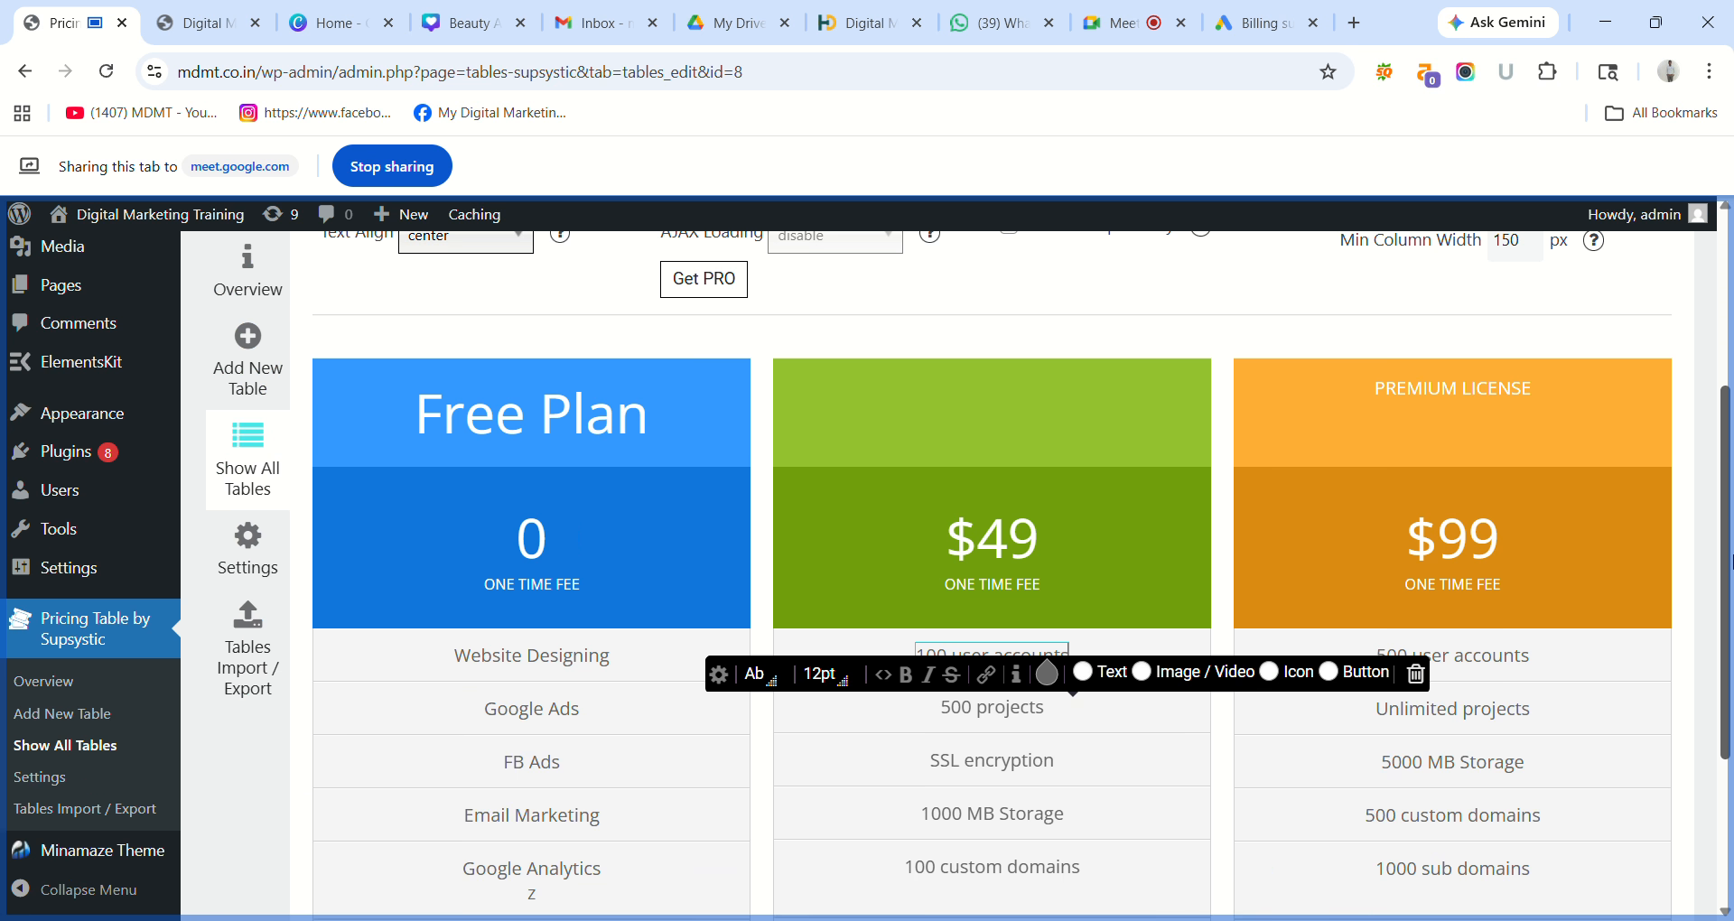
left_click(1050, 574)
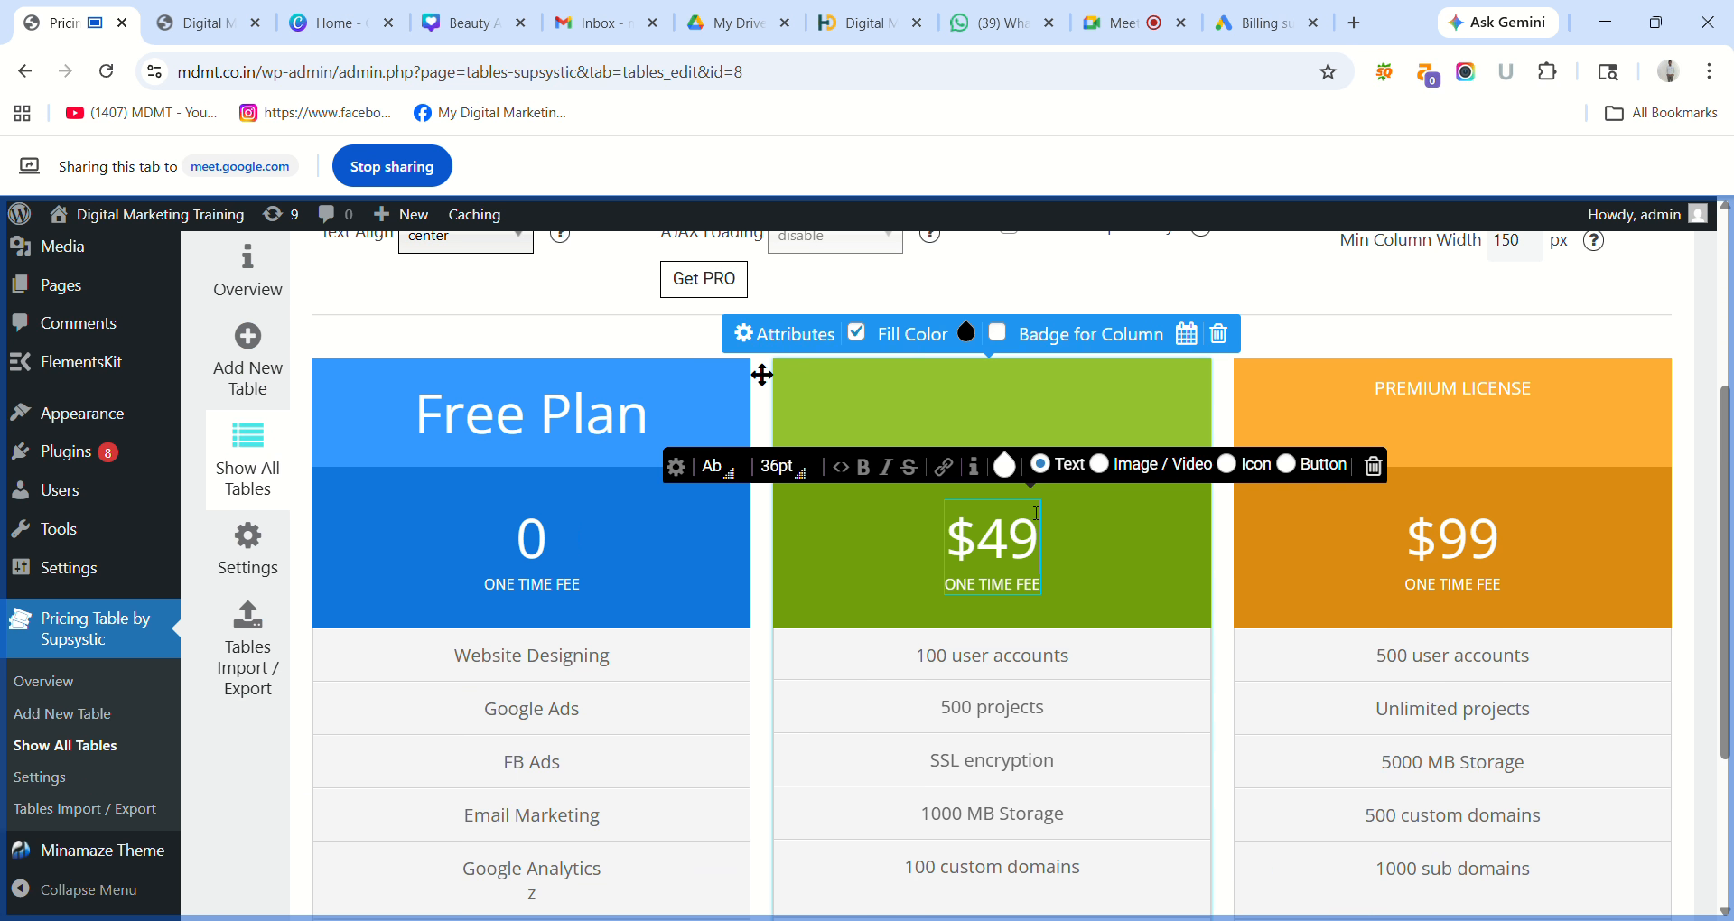
left_click(1027, 401)
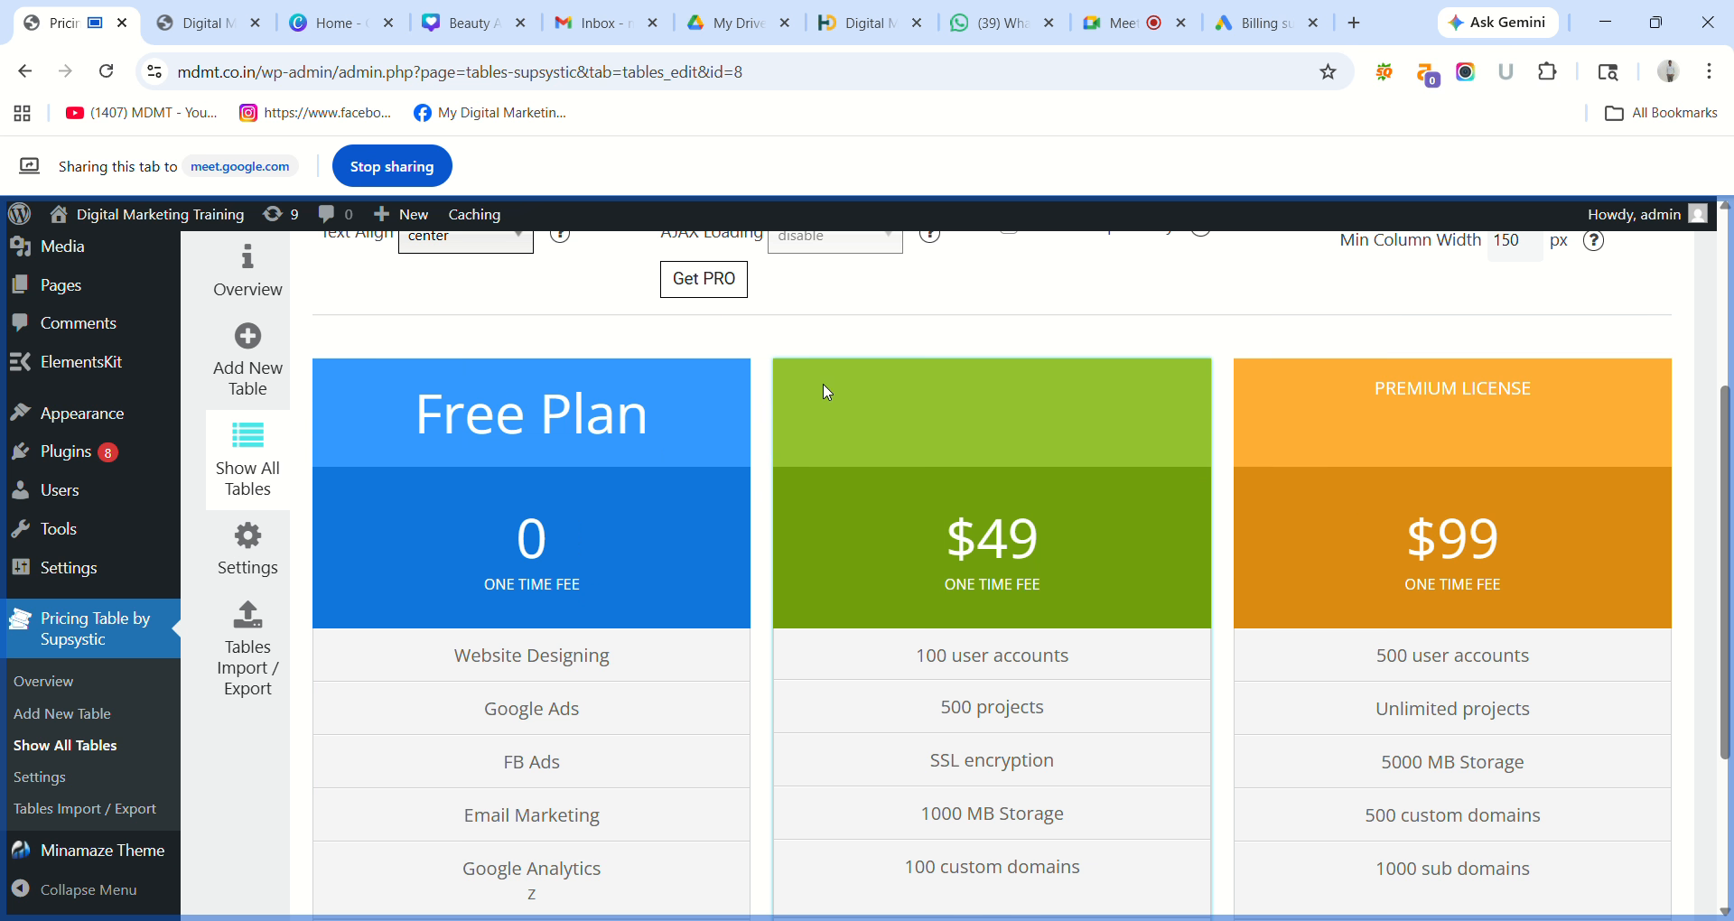
mouse_move(827, 390)
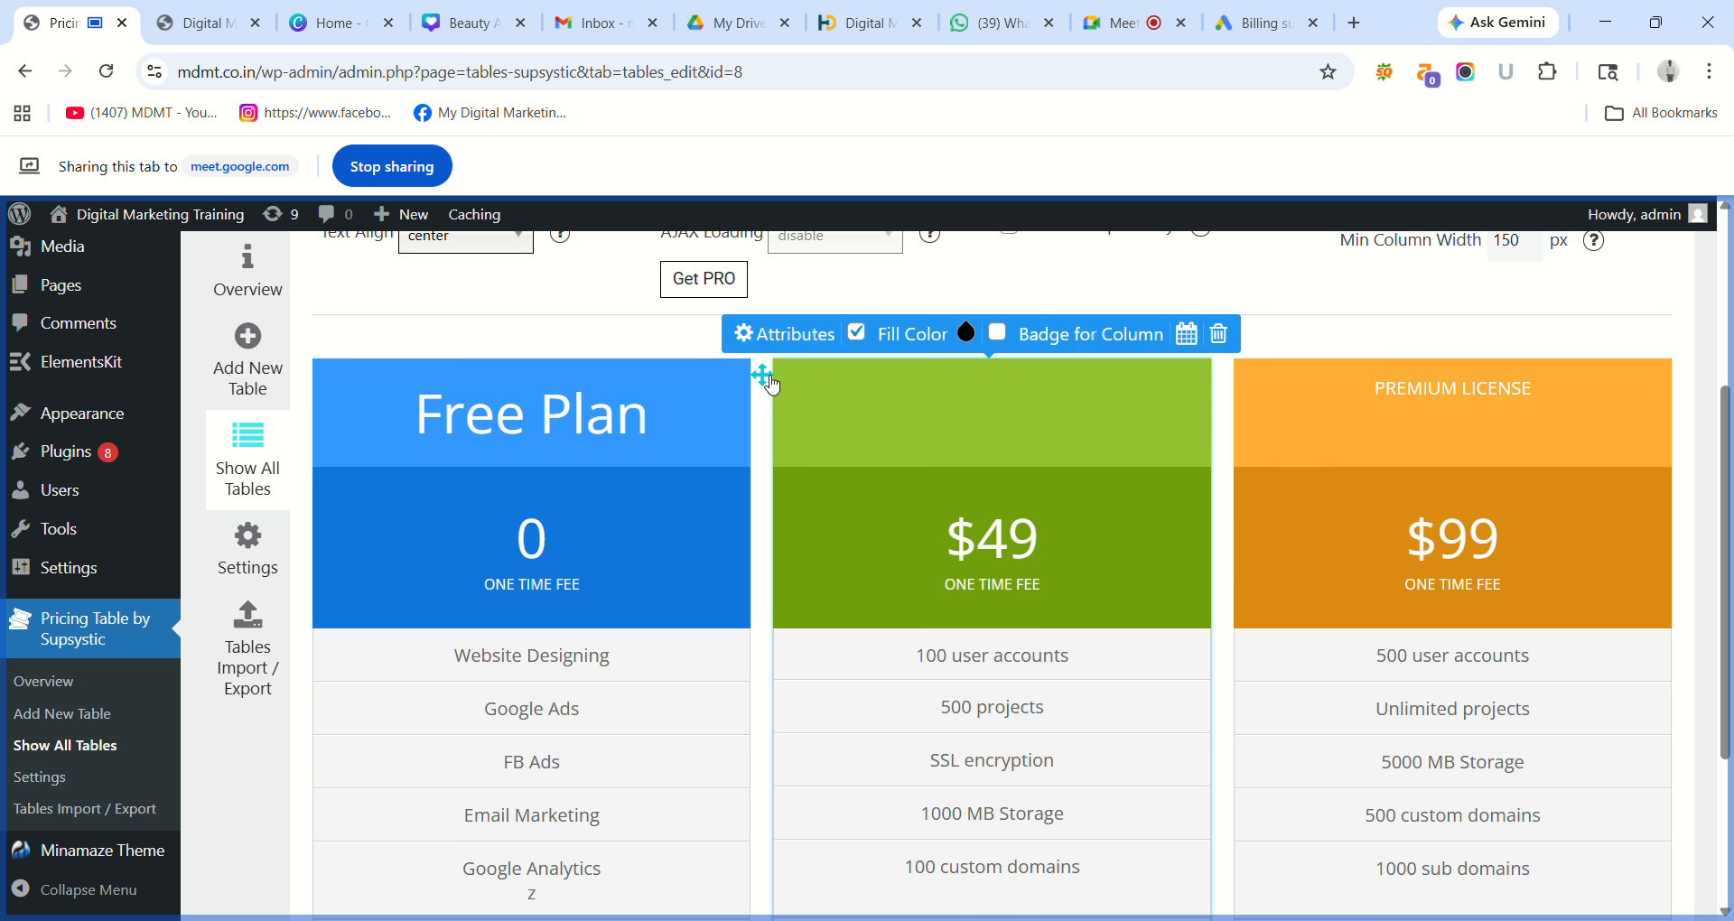
left_click(812, 335)
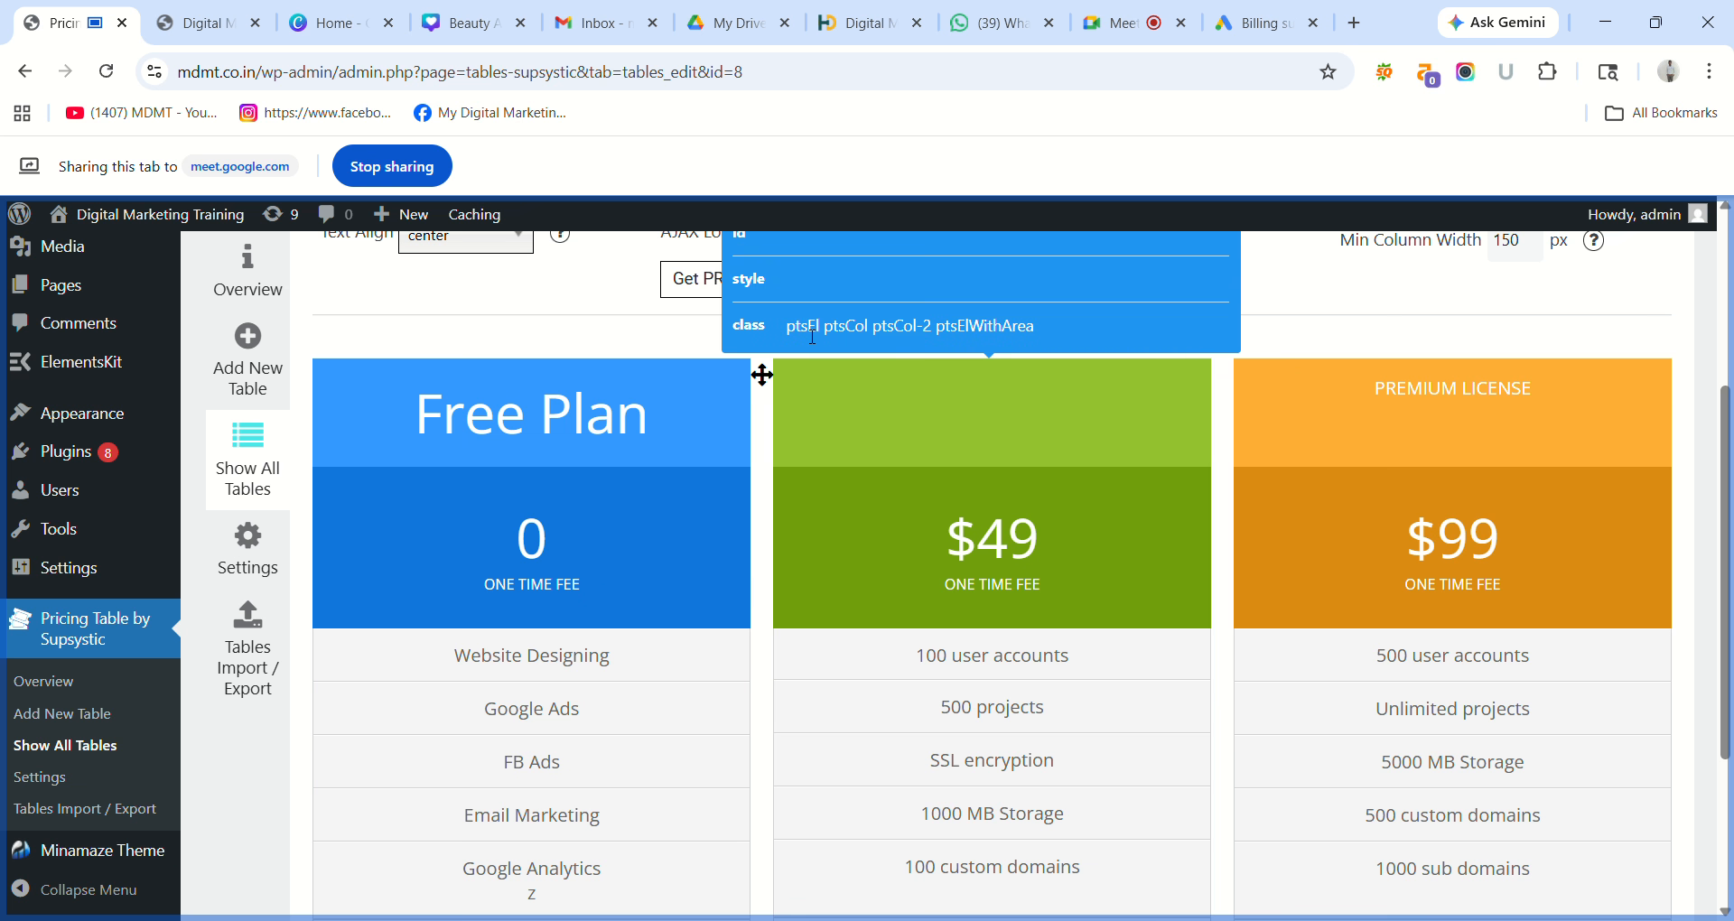
left_click(763, 277)
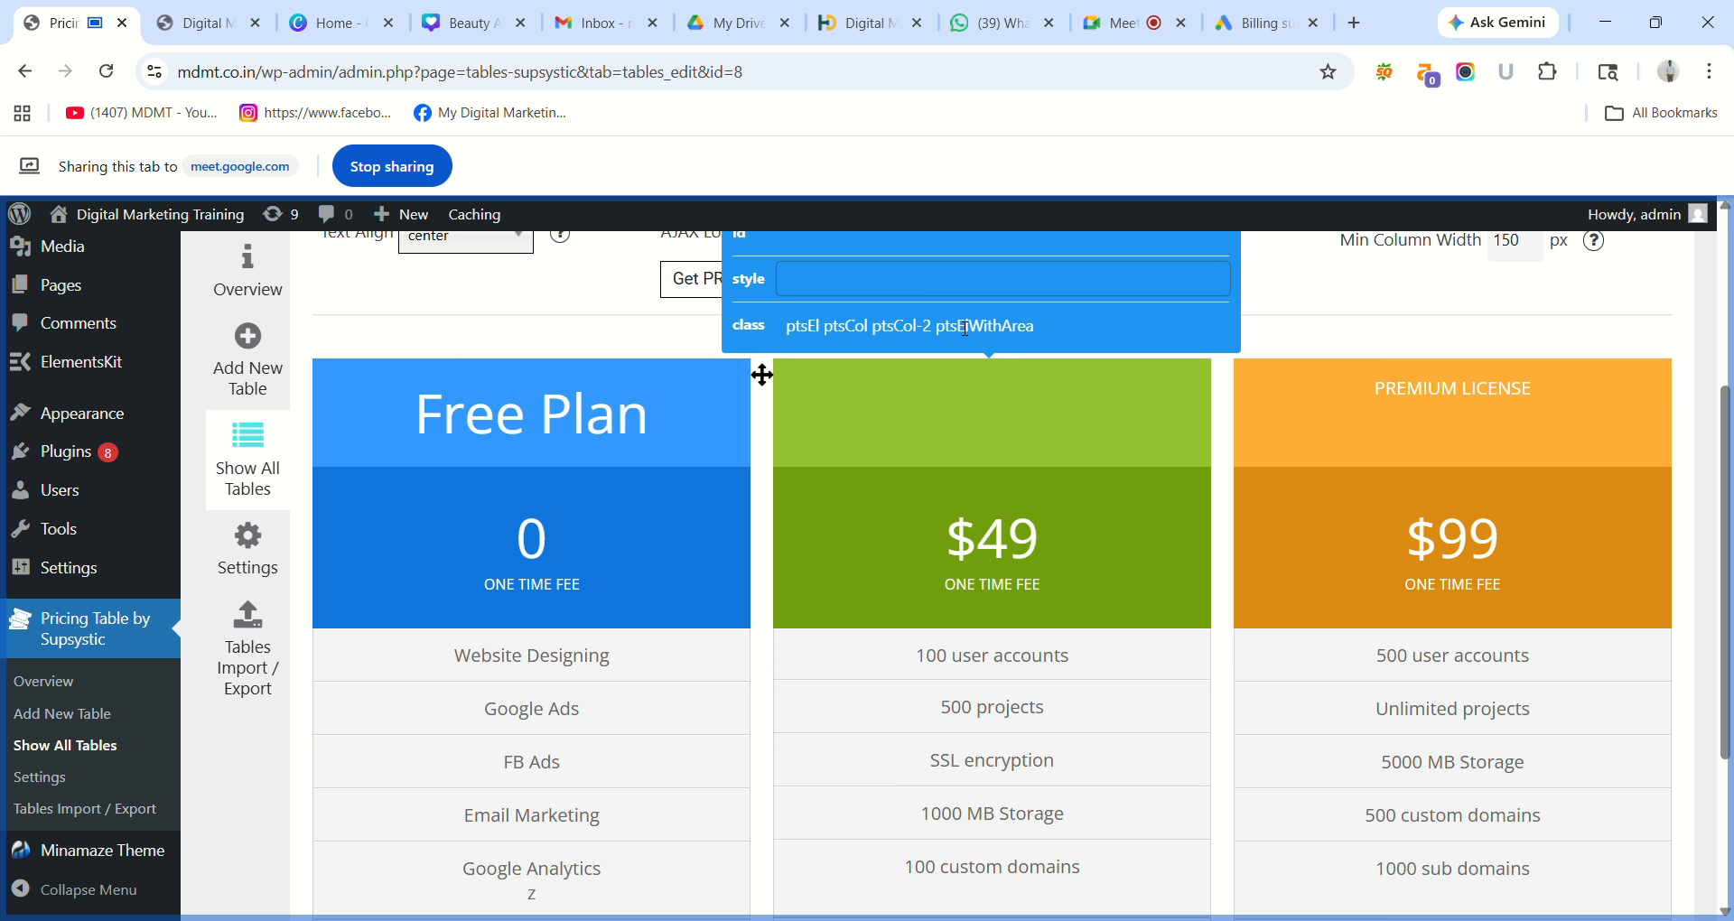
scroll(1405, 426, "down", 1)
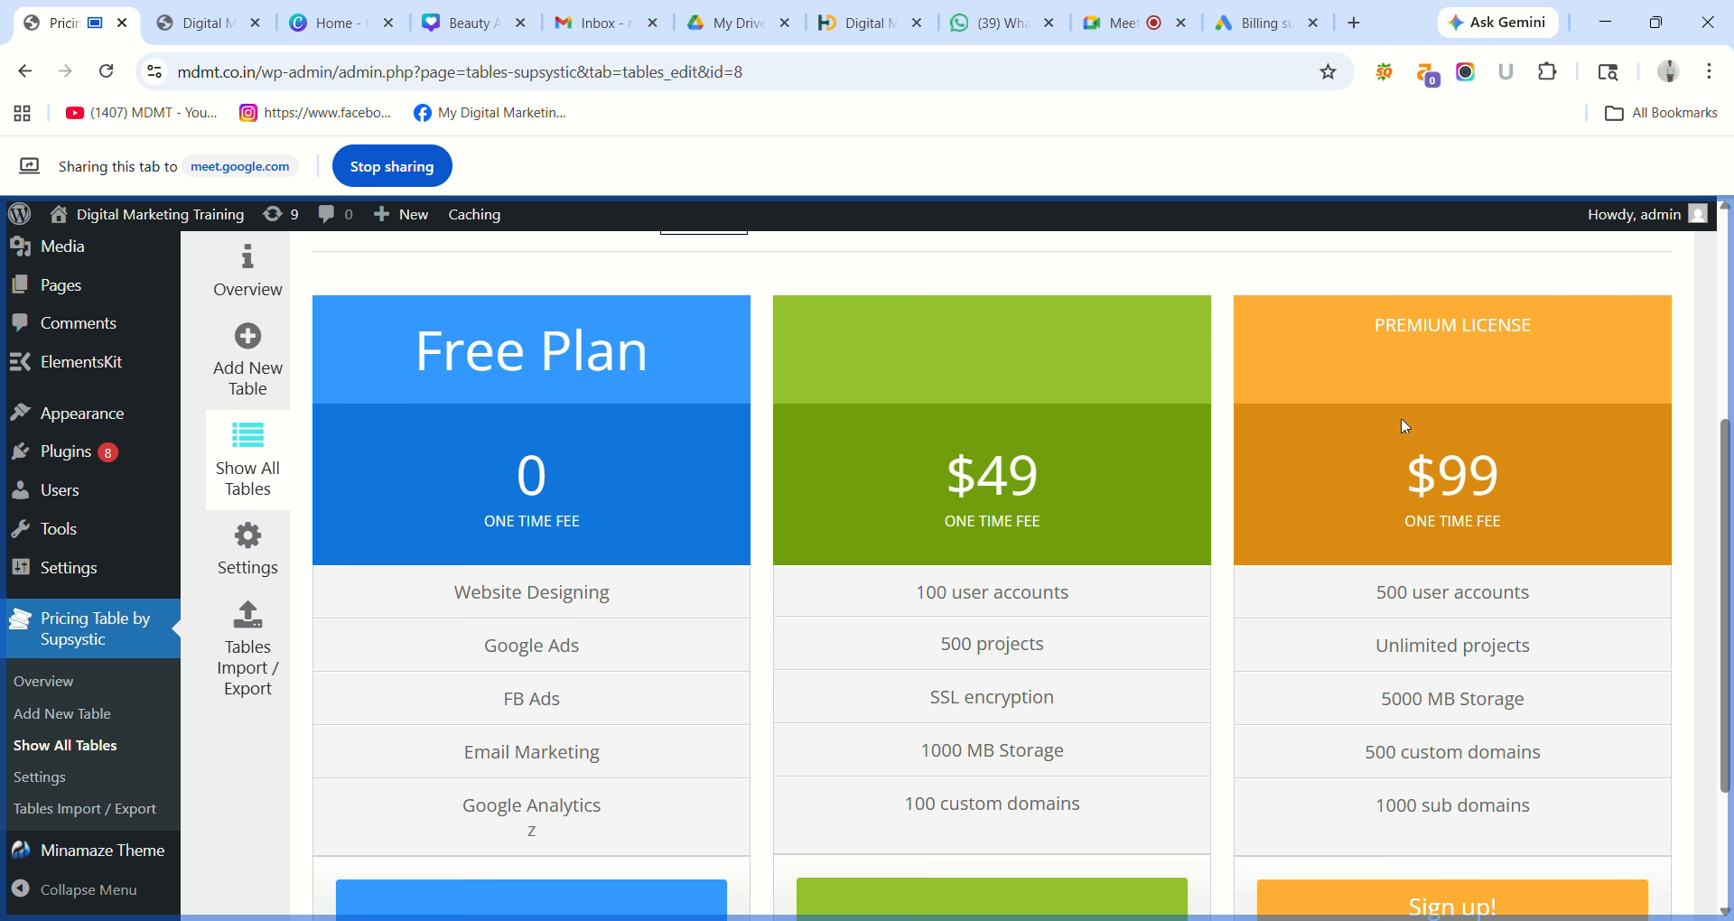
left_click(1011, 488)
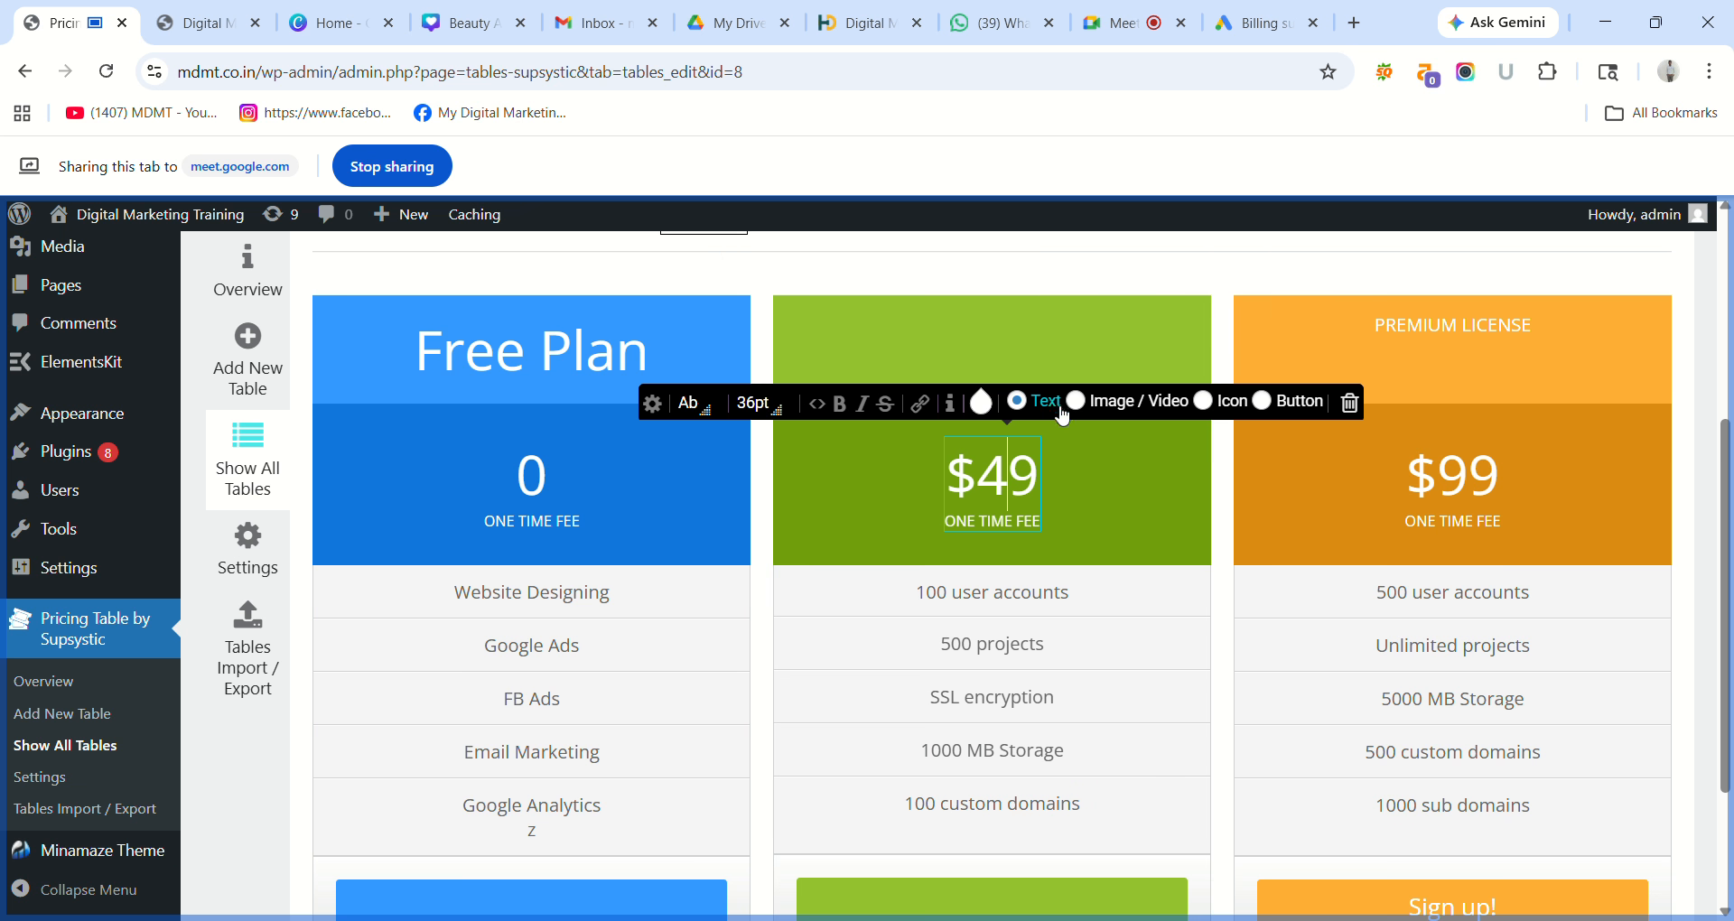
left_click(1099, 443)
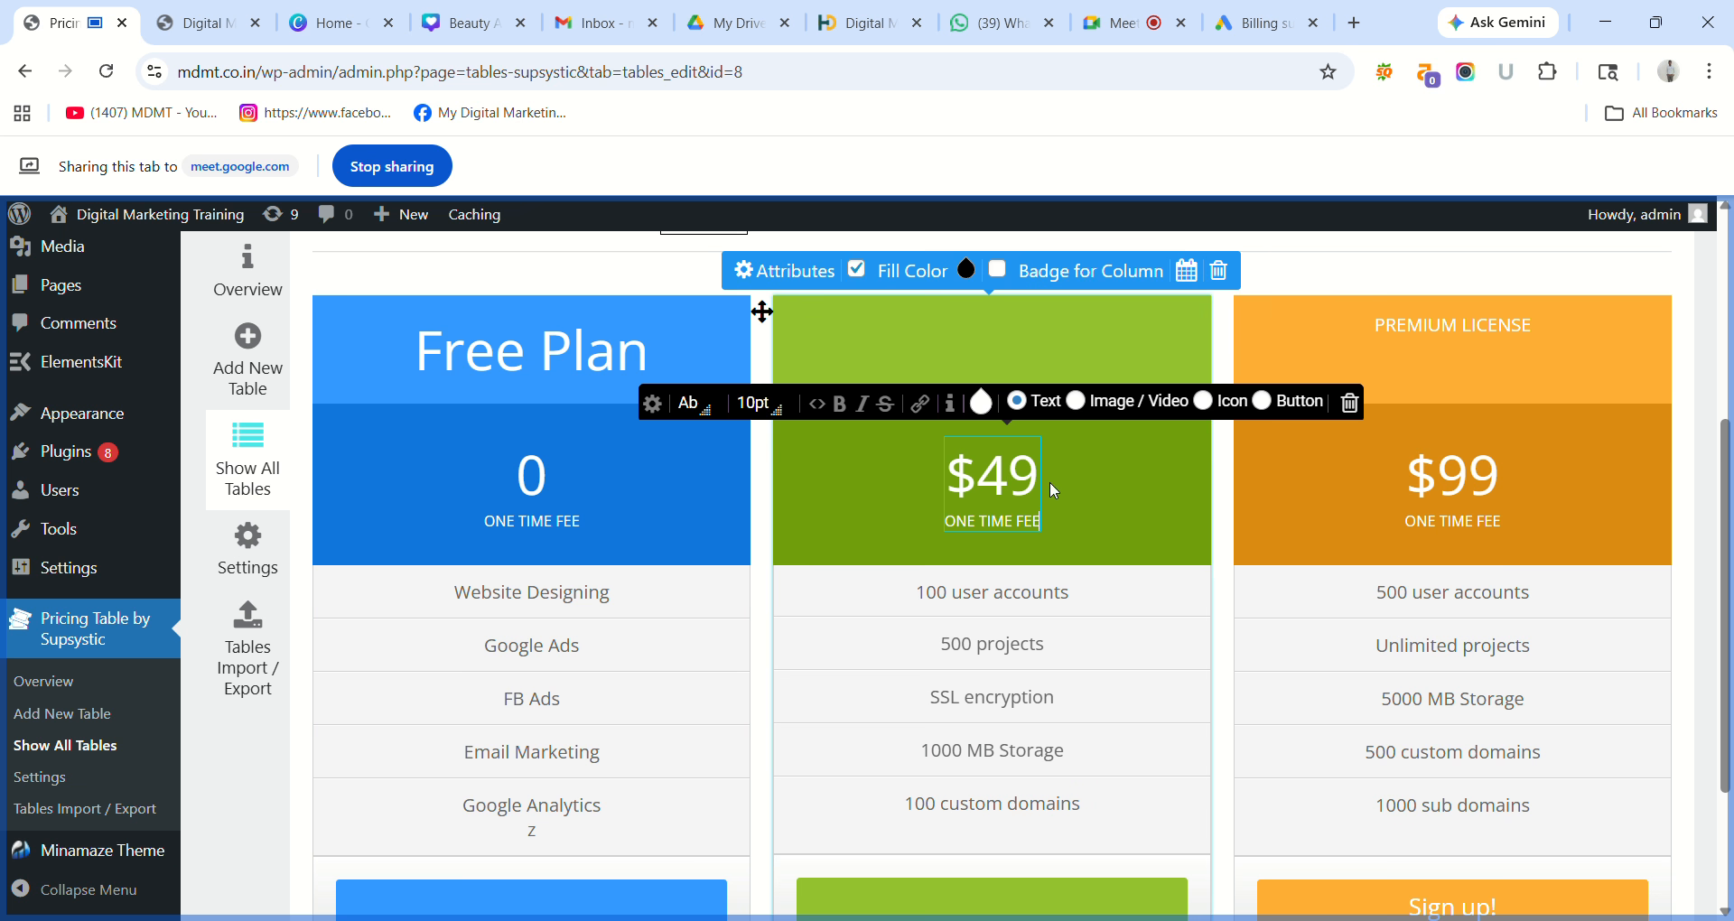
Add a SALE! badge to the green column, then delete and restore its $49 price with Ctrl+Z.
left_click(1139, 281)
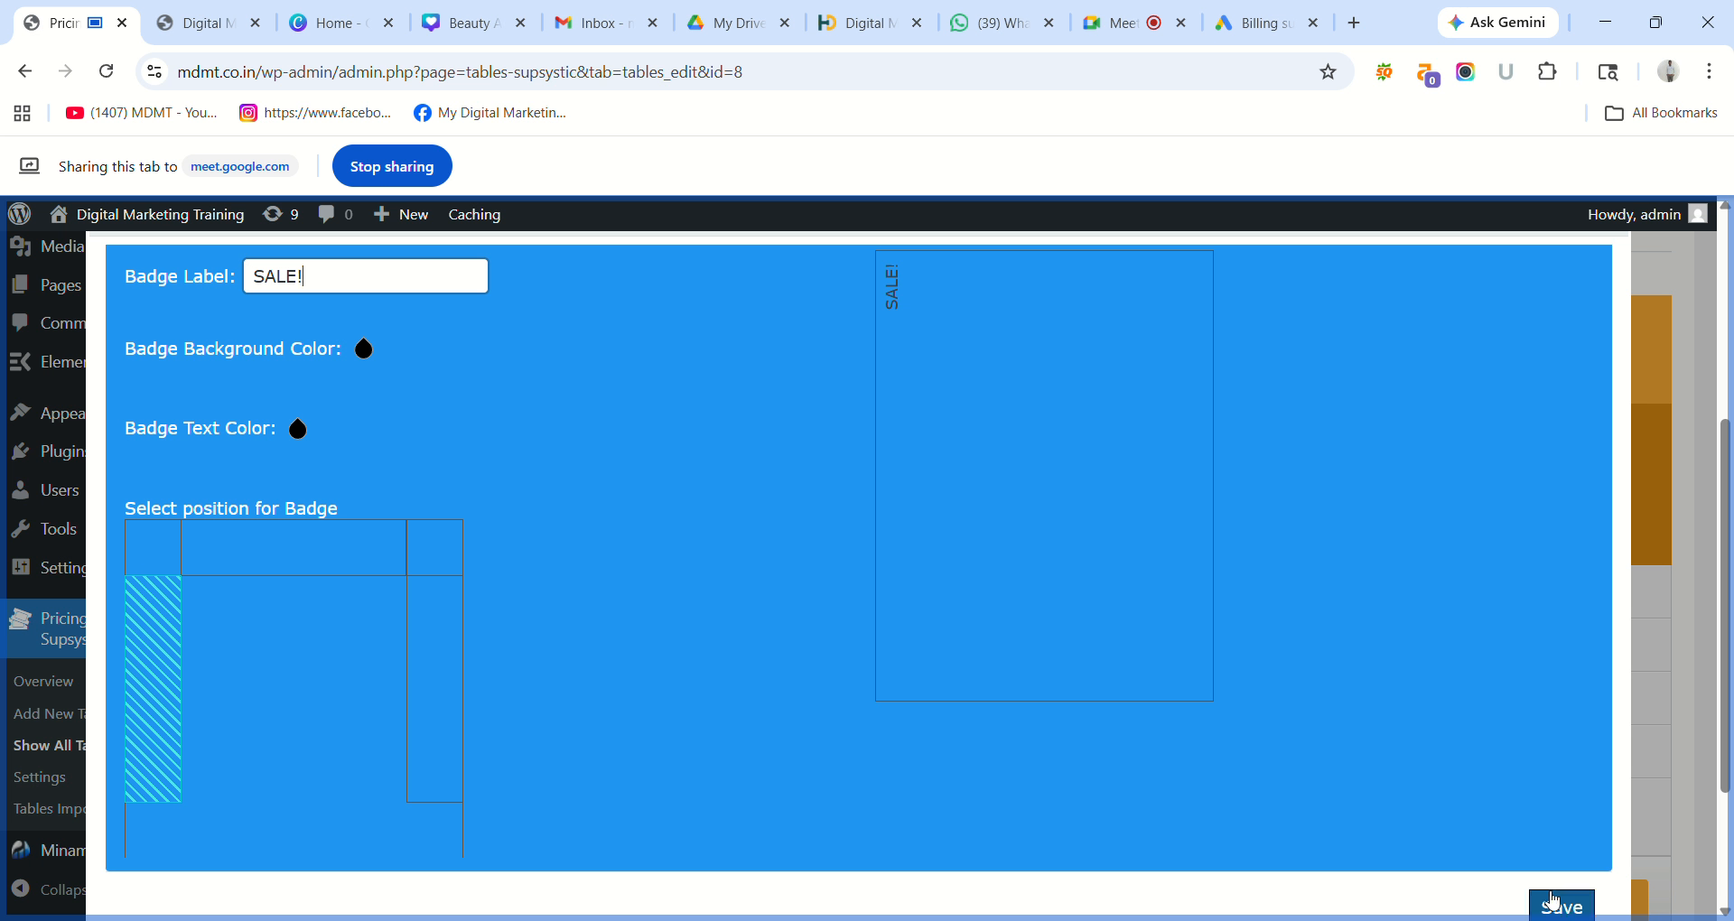
left_click(1560, 906)
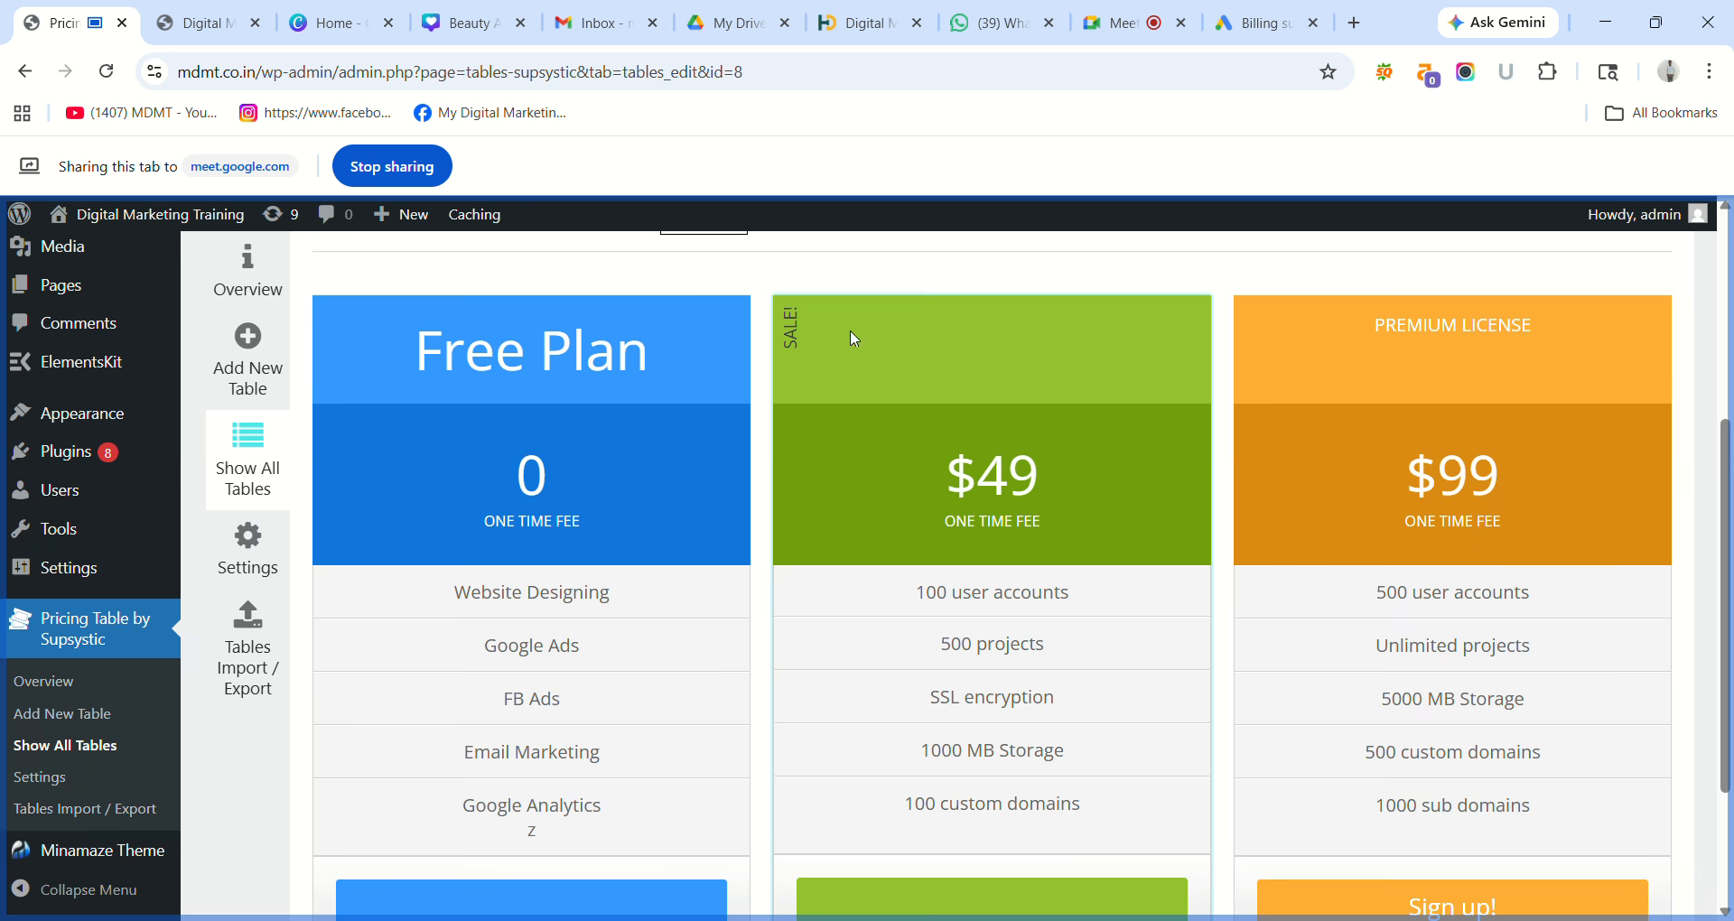
double_click(1014, 471)
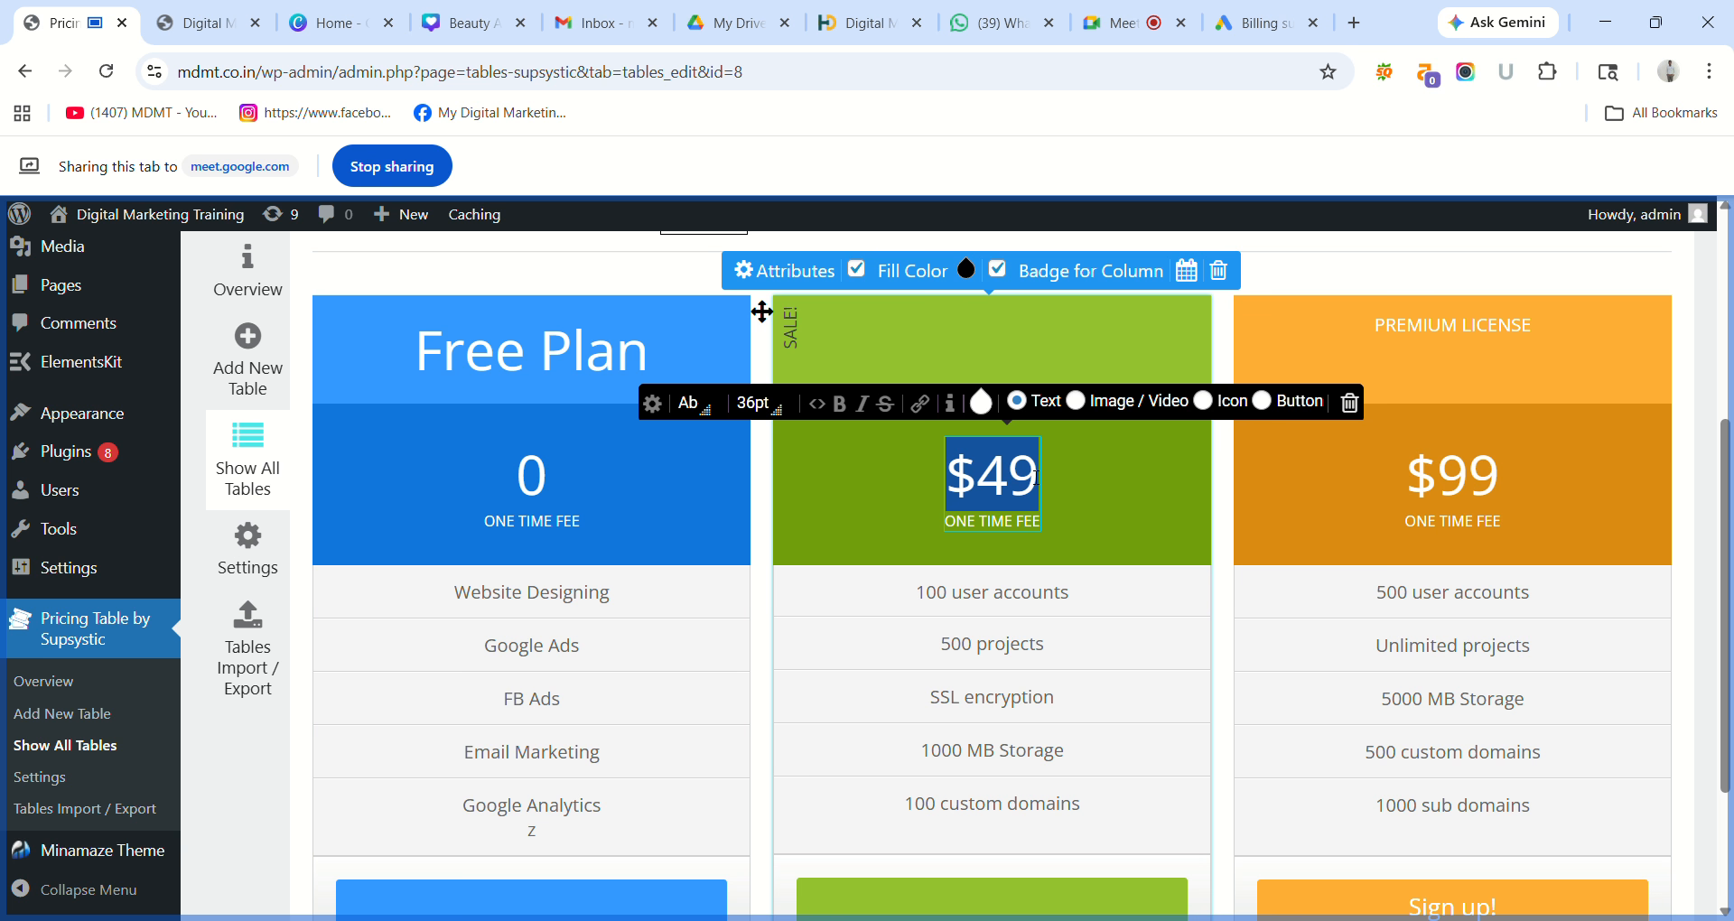
left_click(1040, 477)
key("BackSpace")
key("BackSpace")
key("BackSpace")
key("BackSpace")
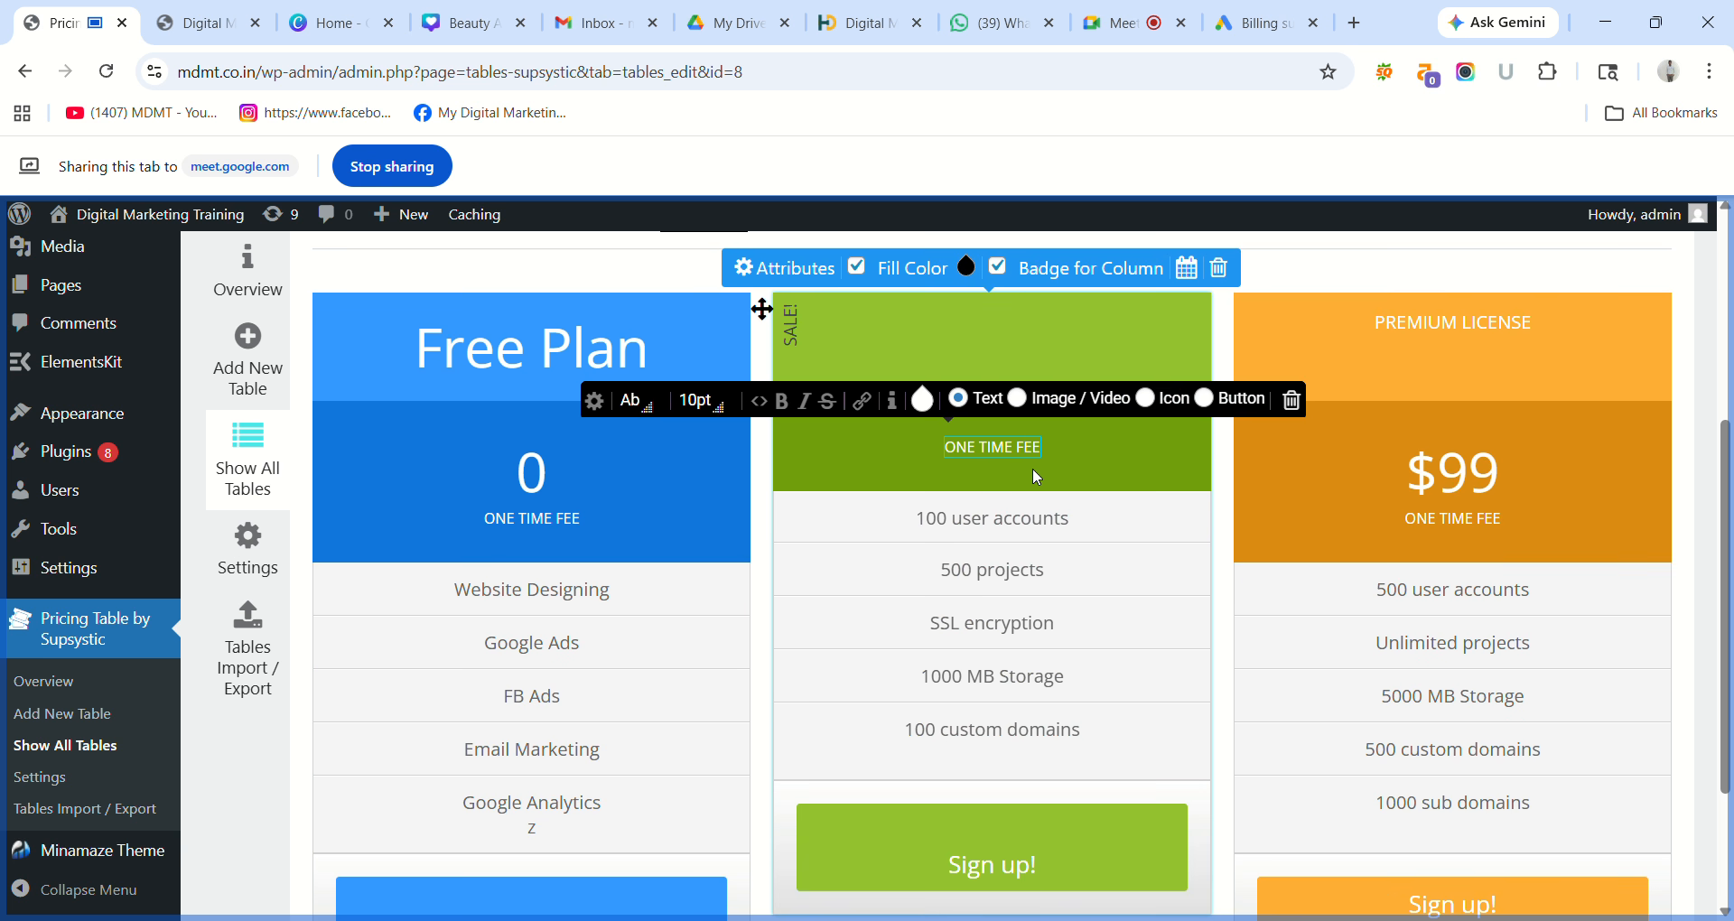
key("ctrl+z")
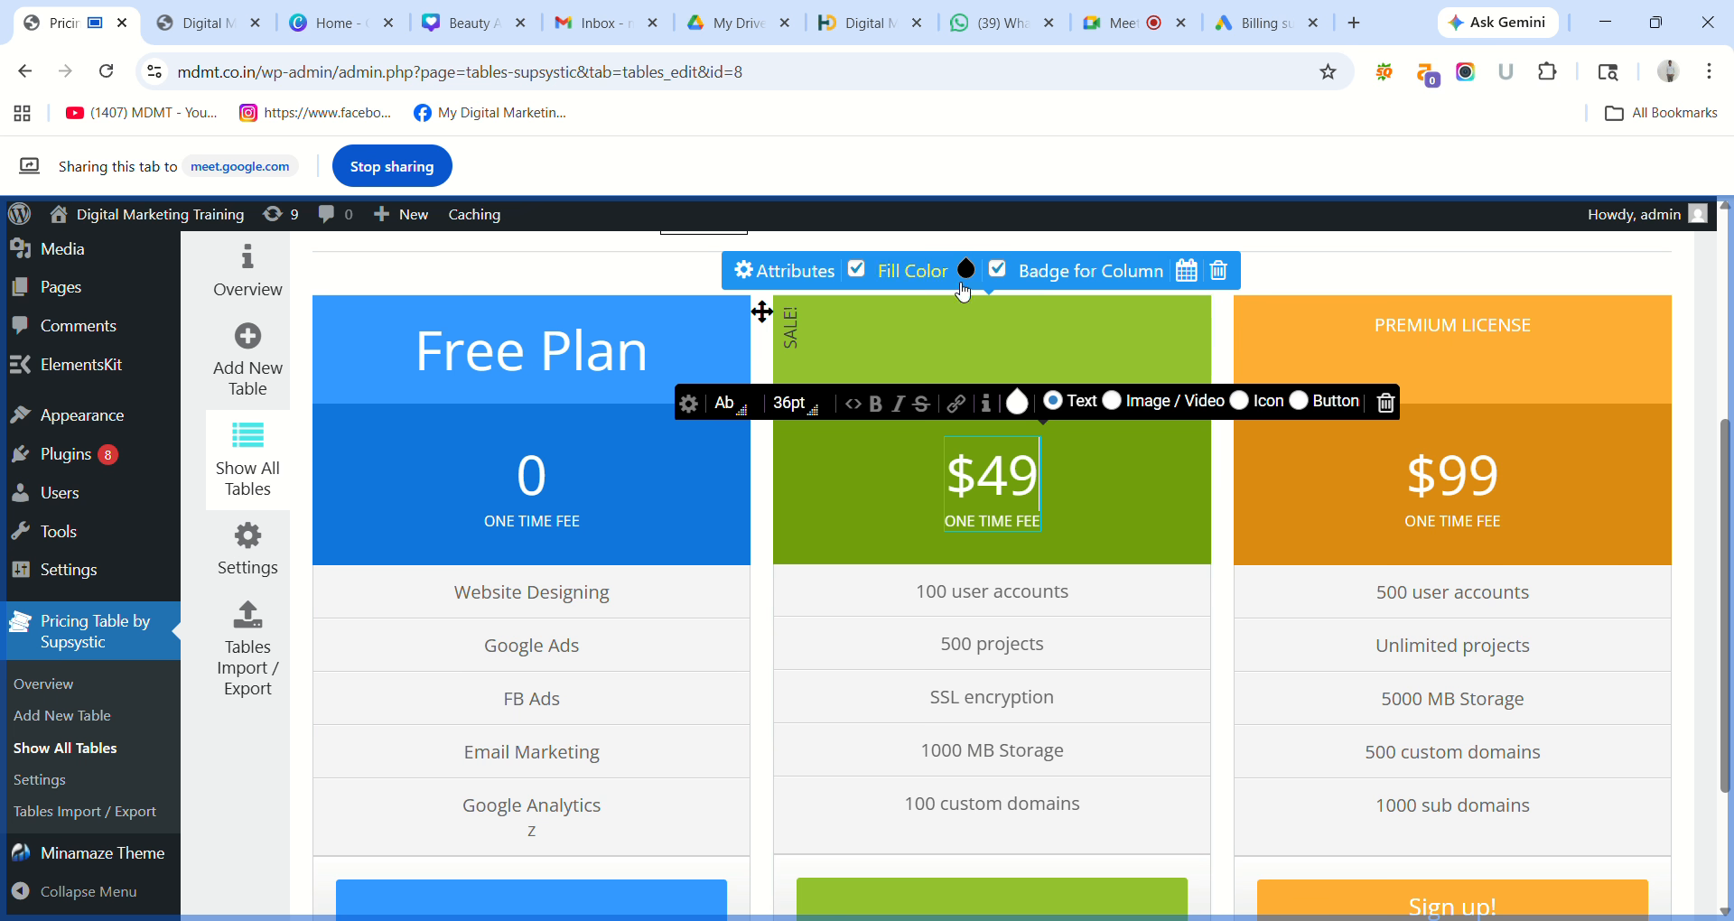
Delete the green $49 column from the pricing table.
left_click(980, 351)
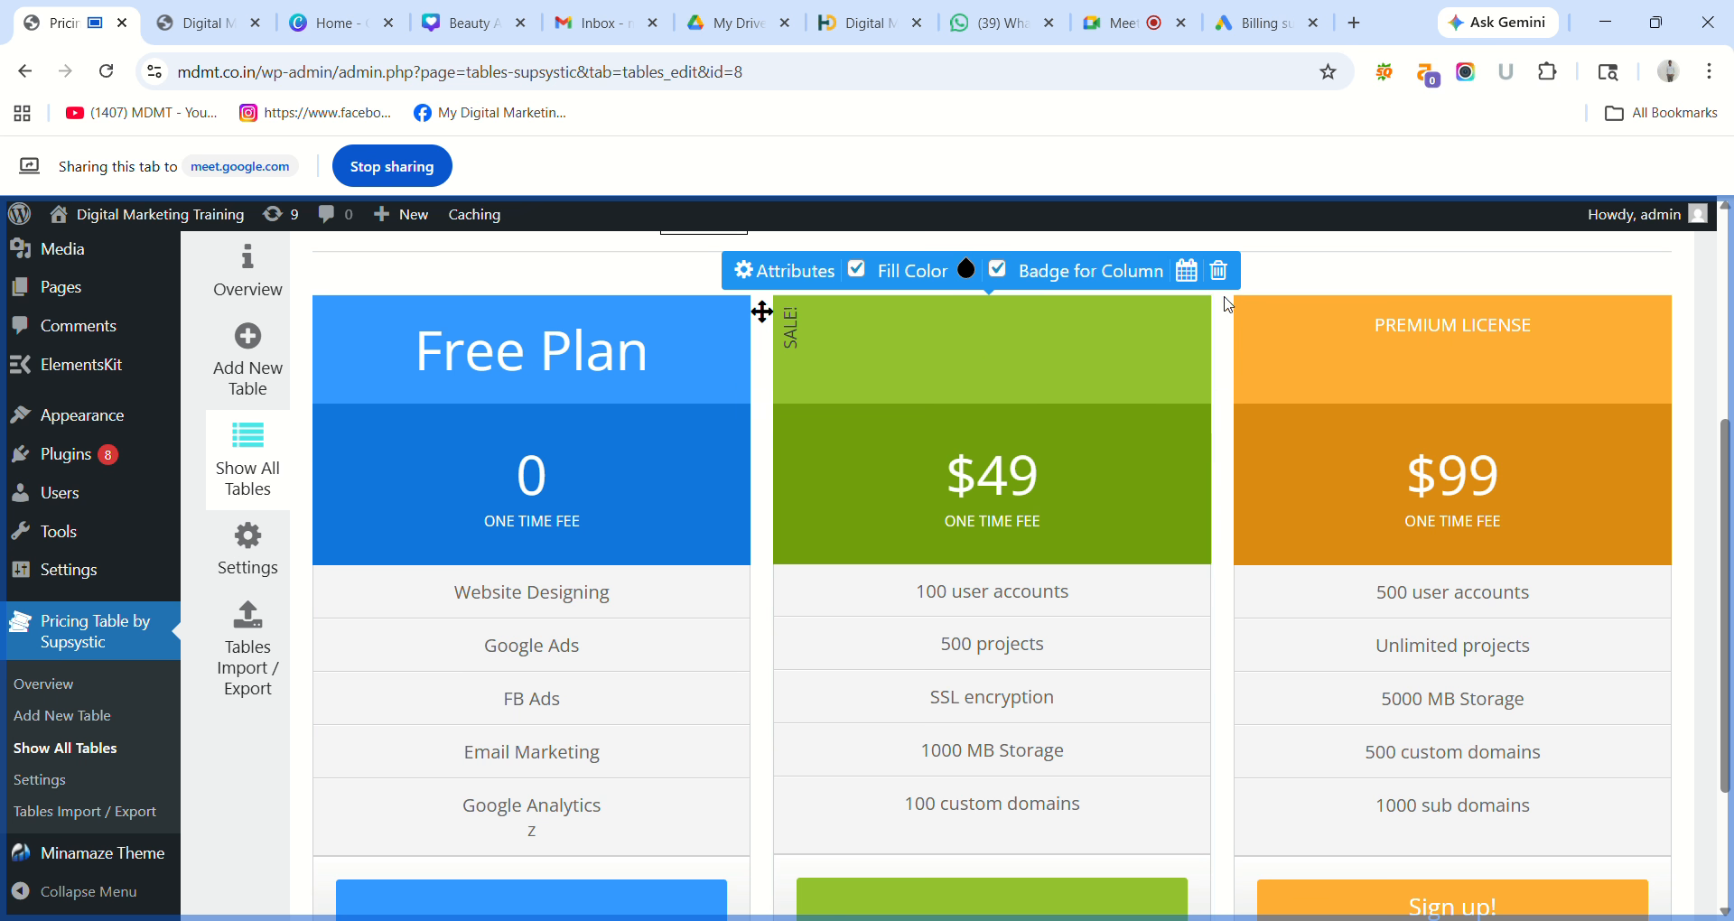
scroll(1727, 493, "up", 2)
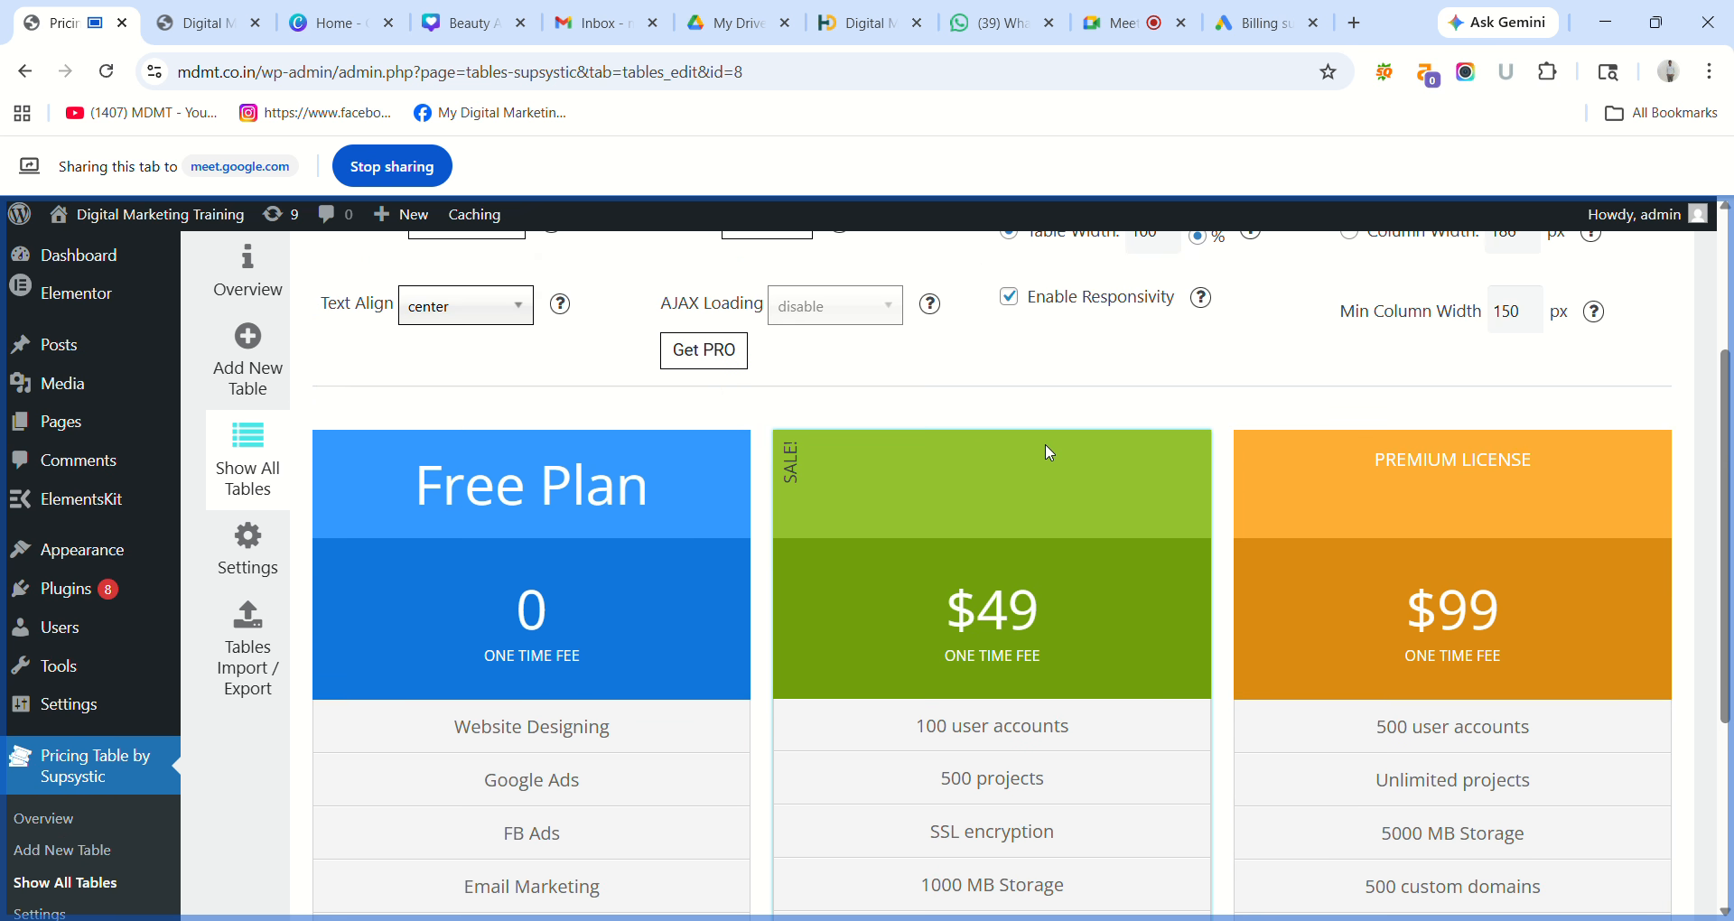
mouse_move(1044, 451)
left_click(1221, 406)
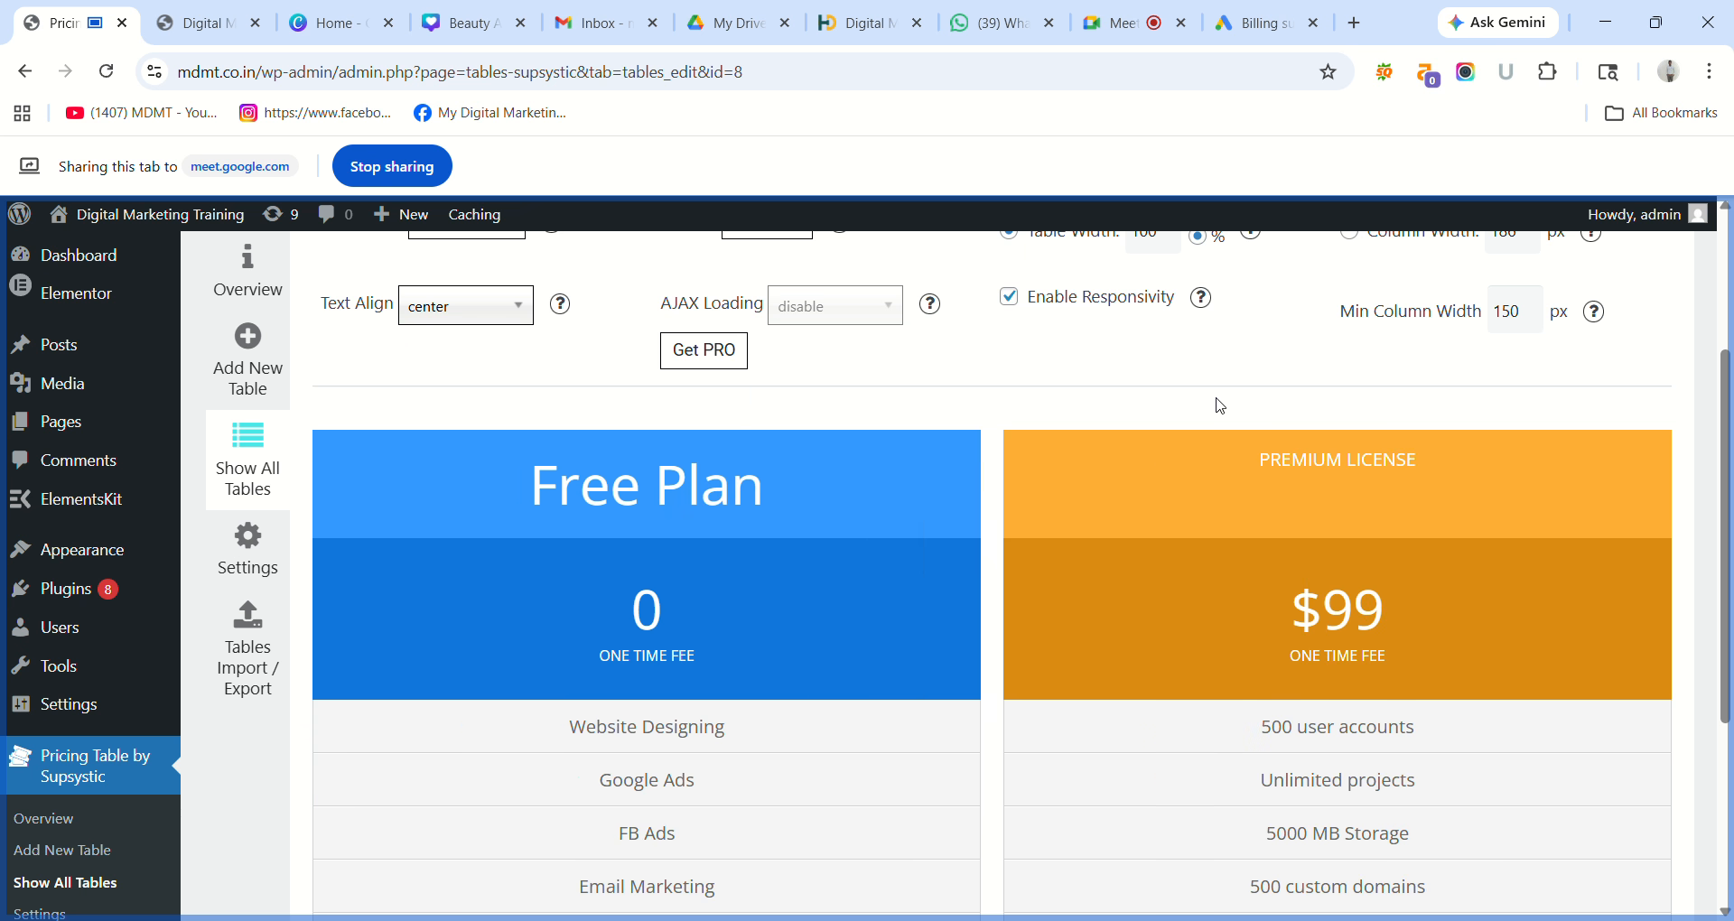
Select cells in the remaining columns, then go to the Tables Import / Export page.
left_click(1504, 539)
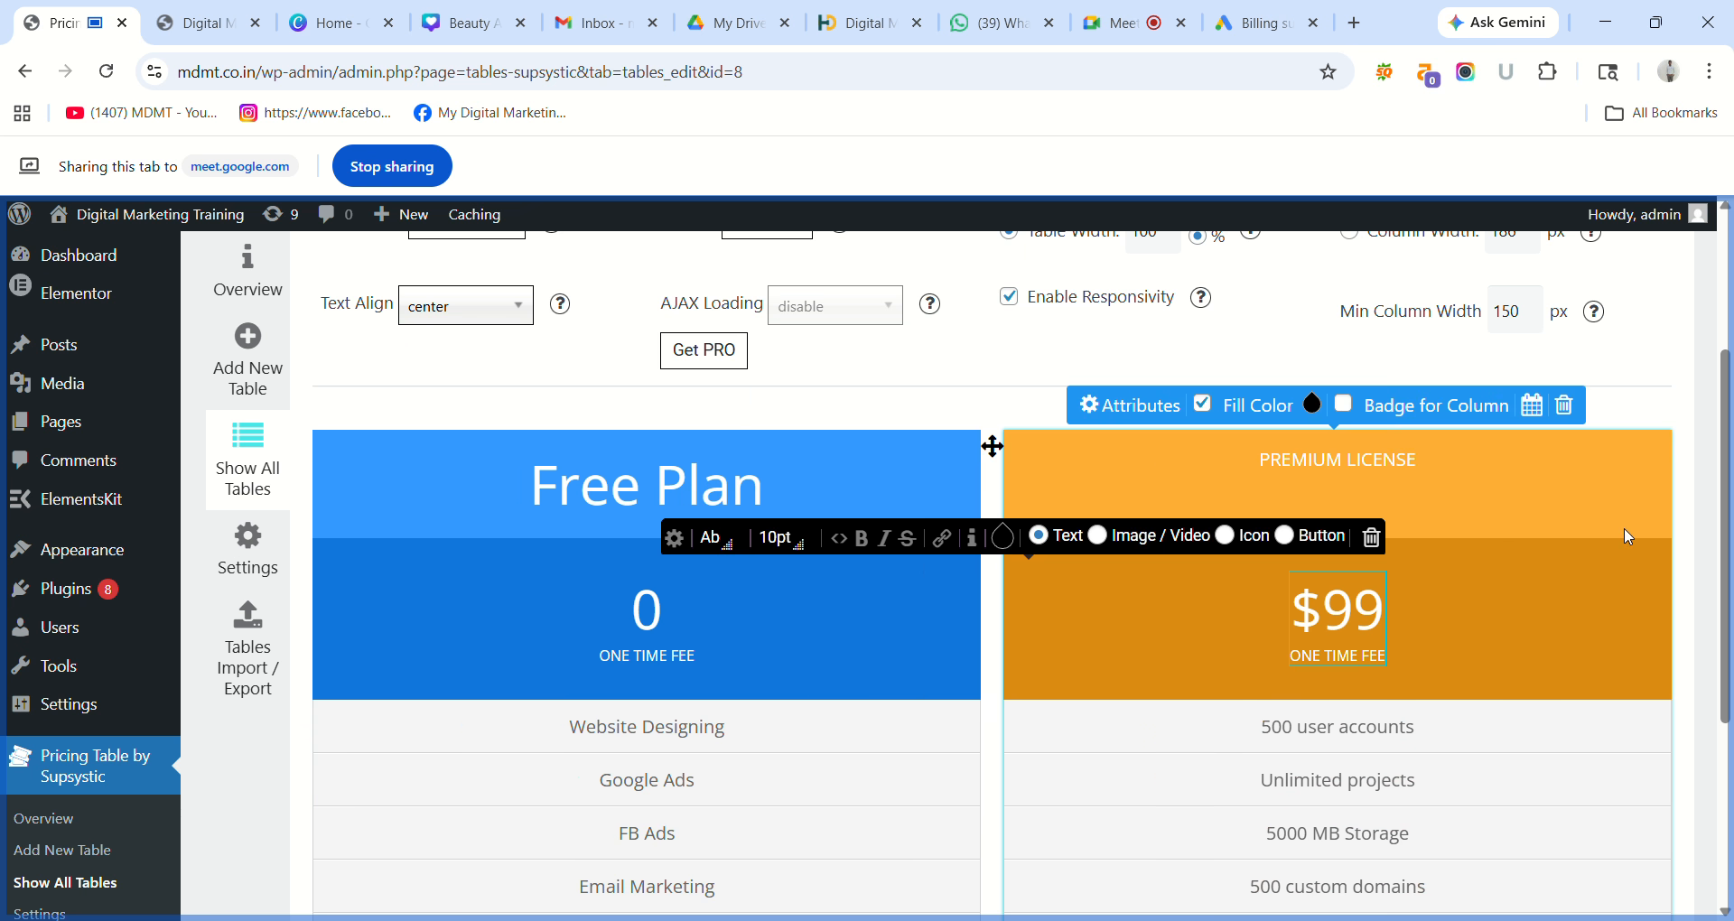
scroll(1732, 672, "down", 4)
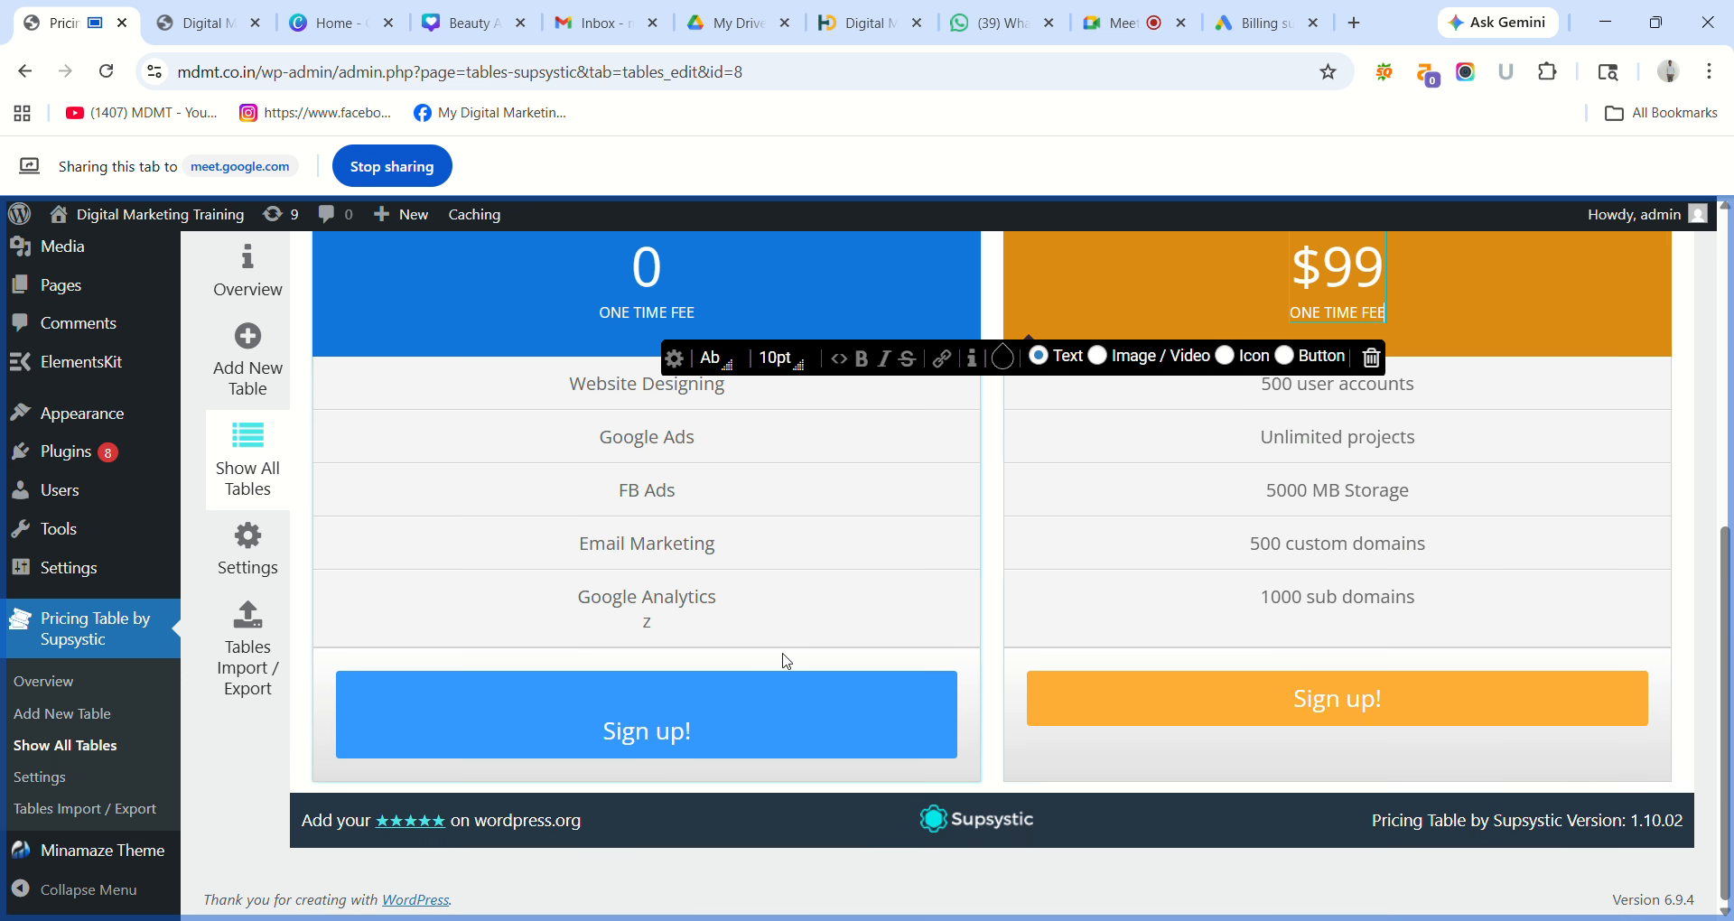
left_click(608, 748)
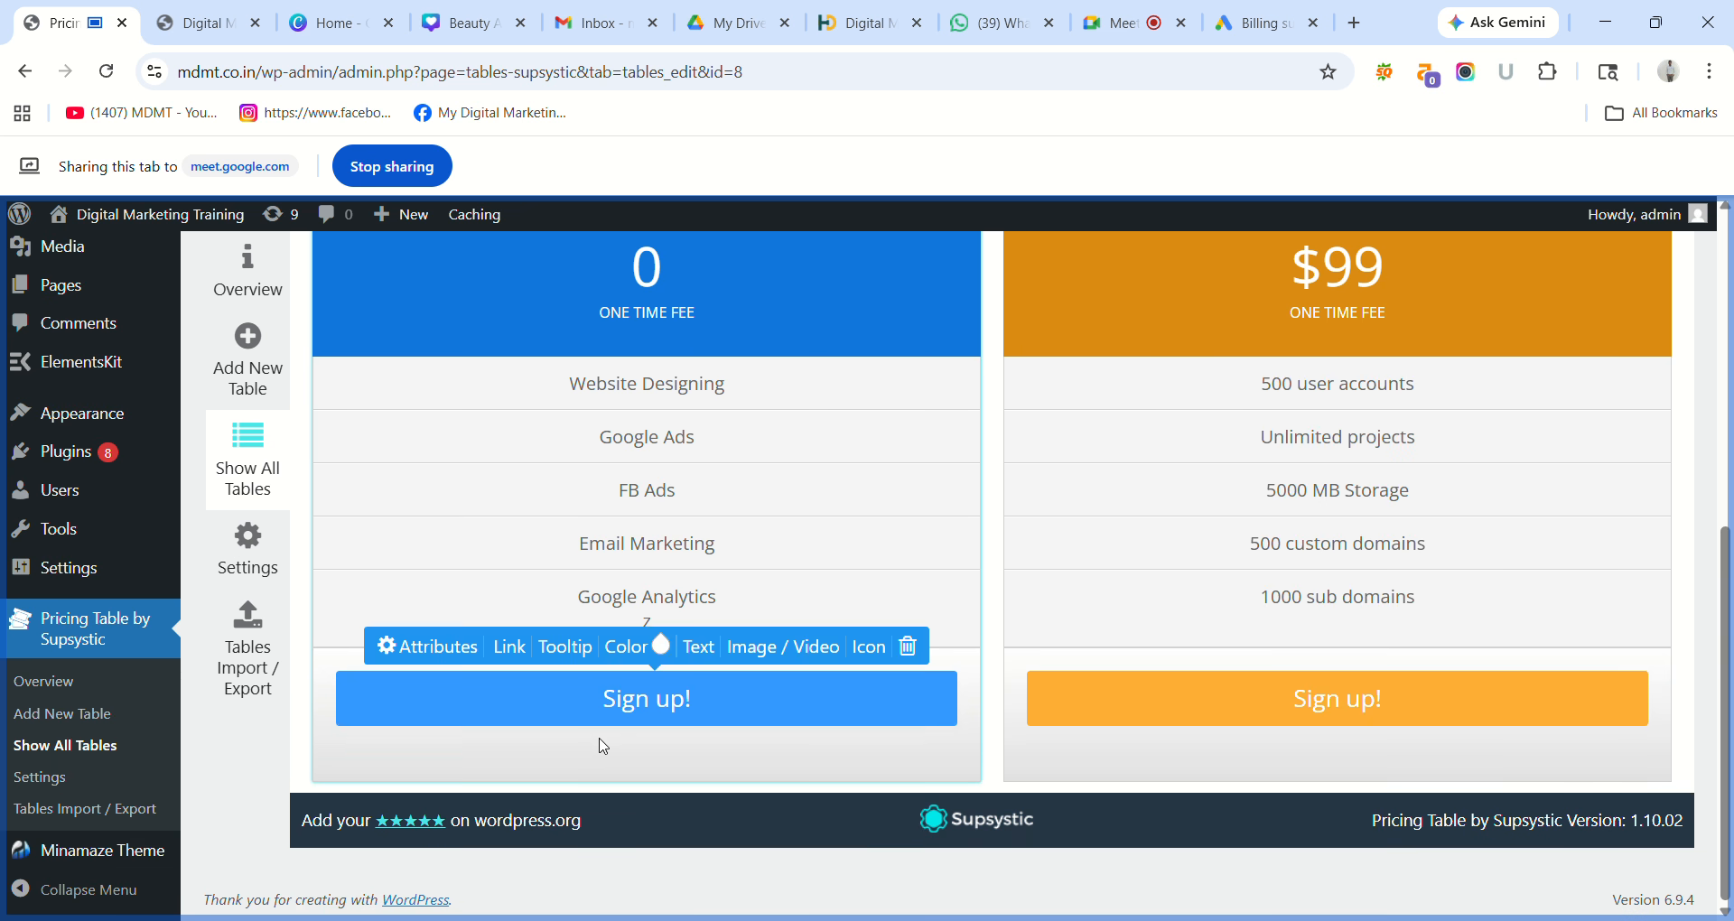
left_click(646, 623)
left_click(654, 624)
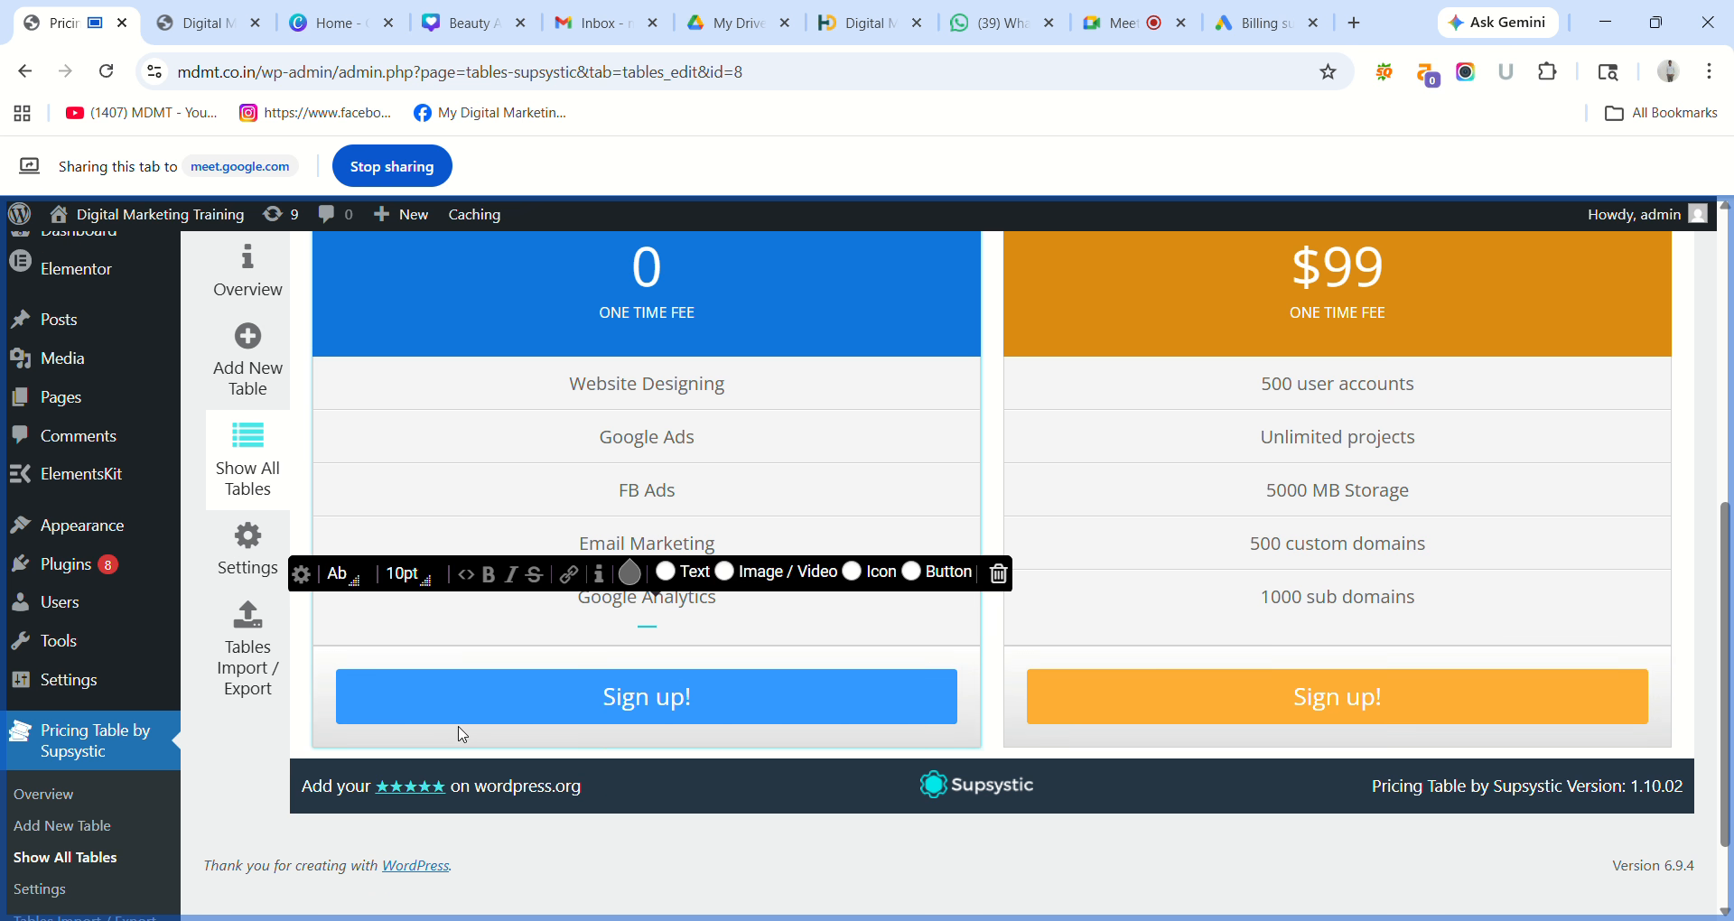
left_click(250, 667)
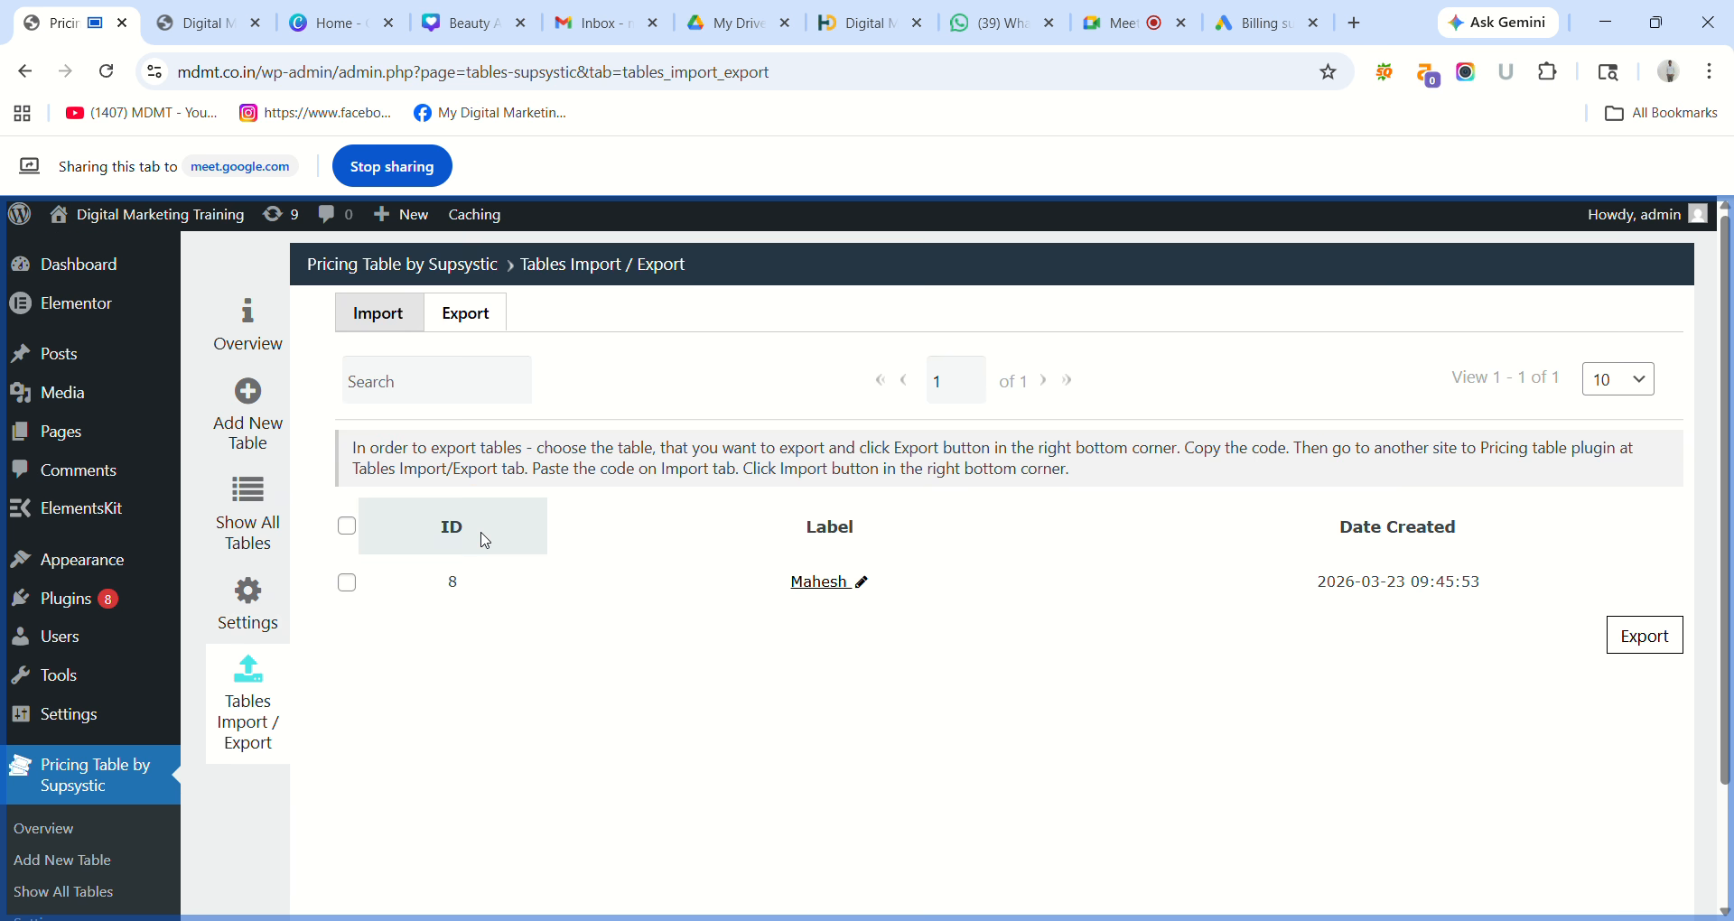
Open table ID 8 from Tables Import / Export, return there, and reopen it in the editor.
left_click(811, 584)
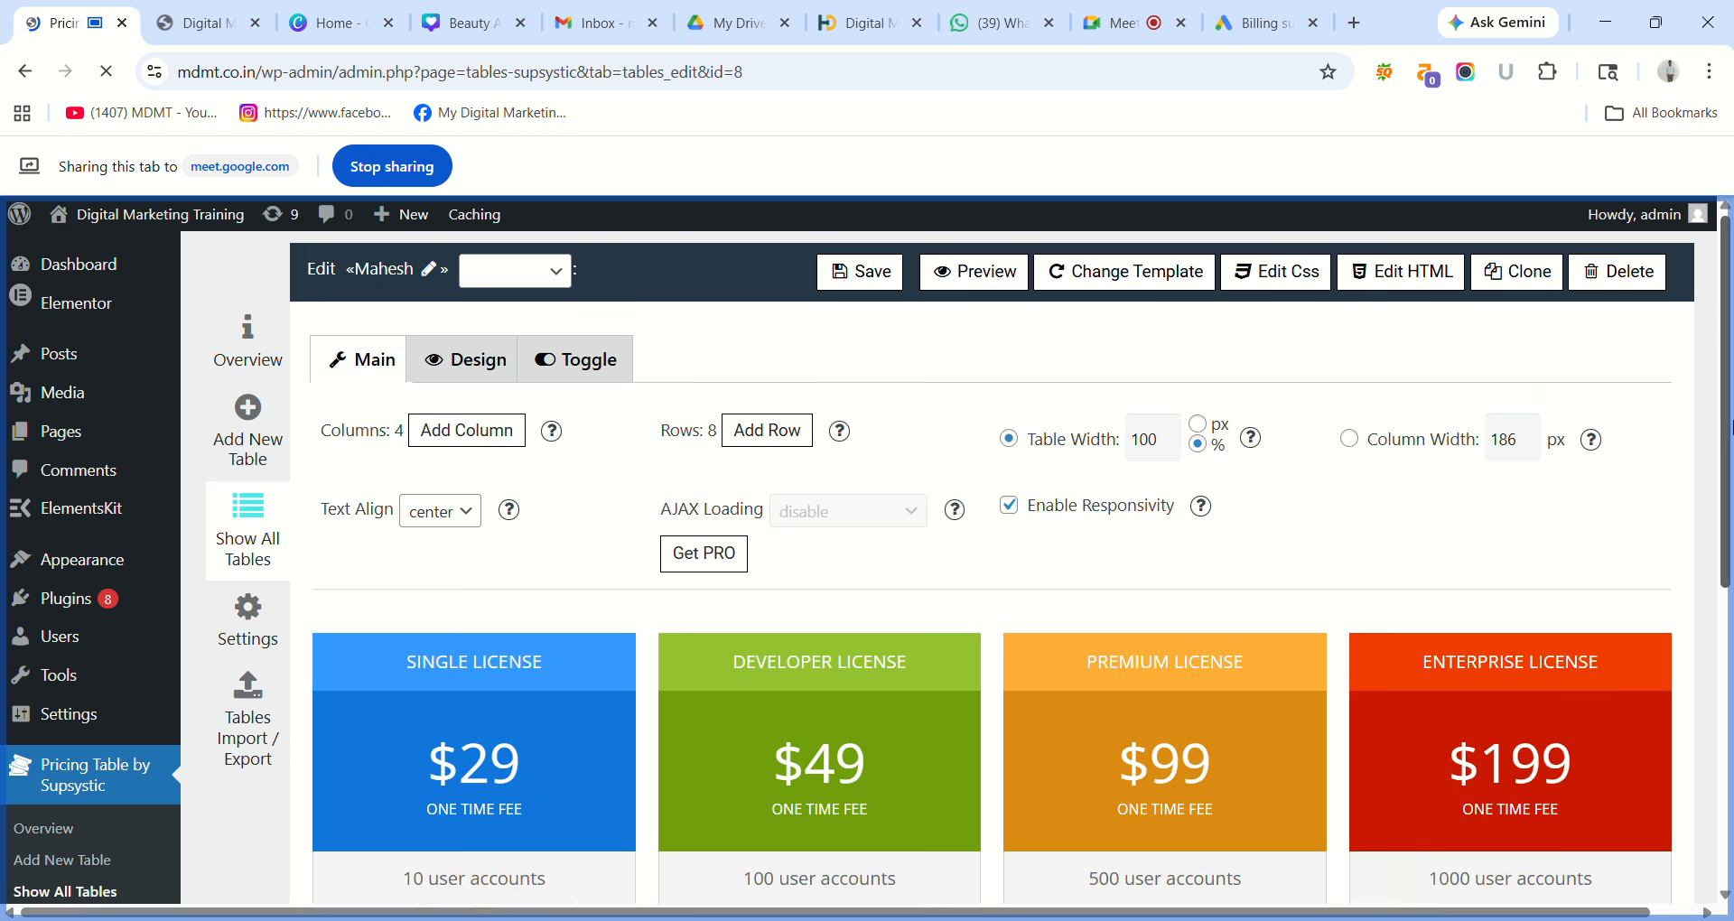
scroll(1704, 462, "down", 4)
left_click_drag(1732, 656, 1732, 683)
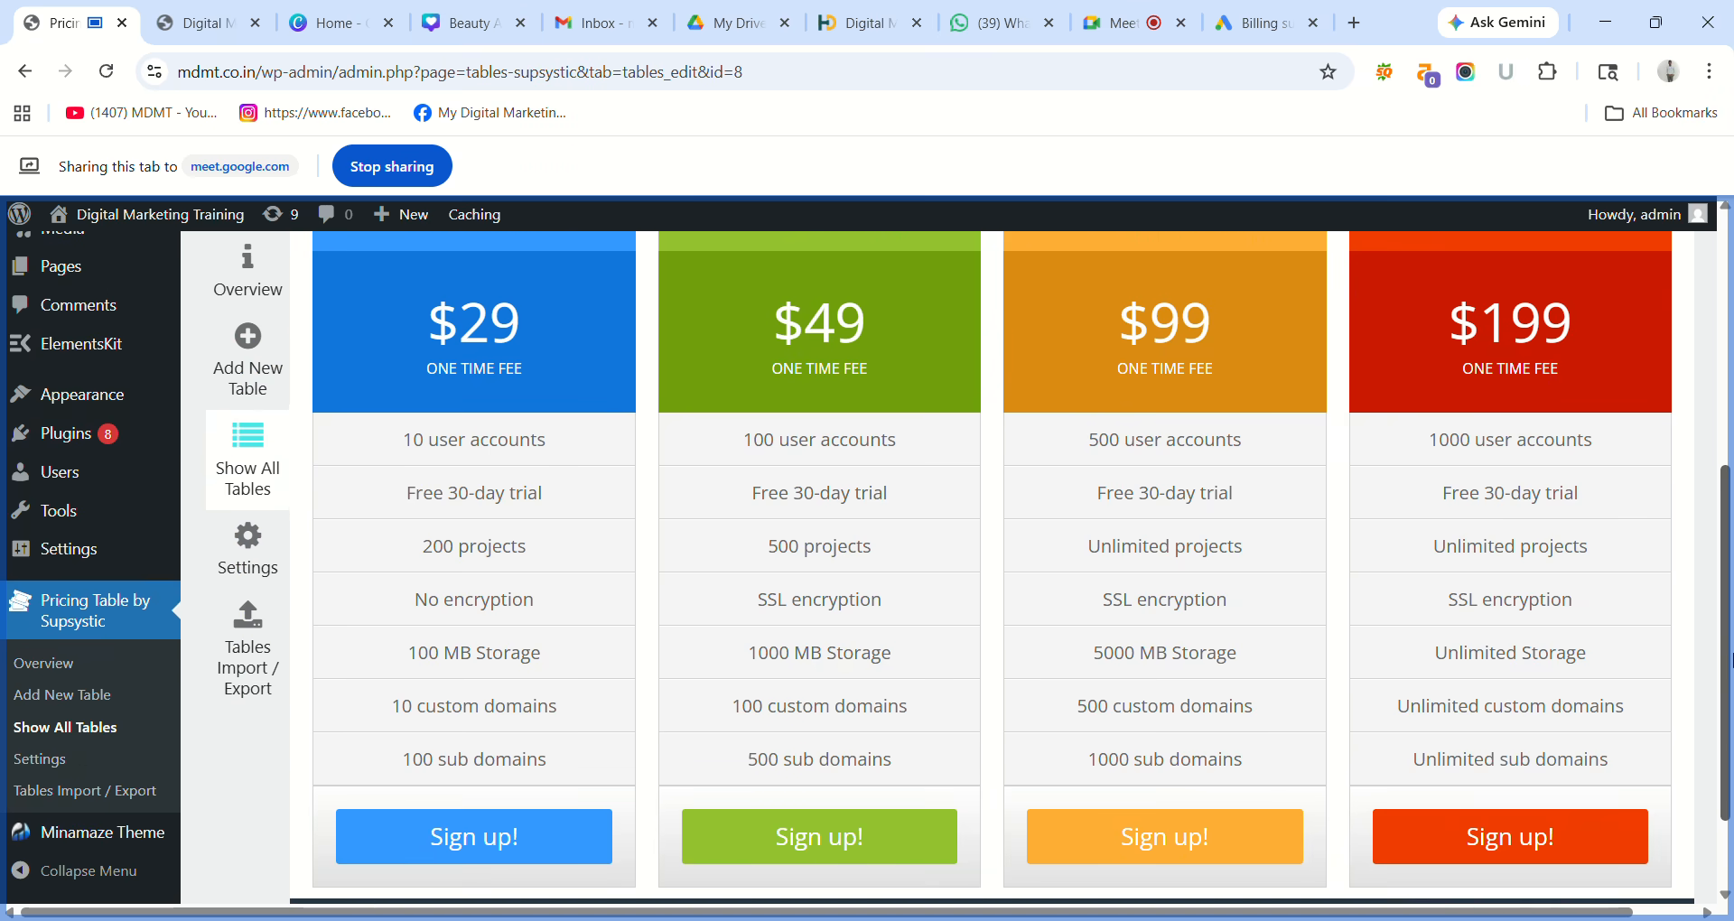
left_click(250, 655)
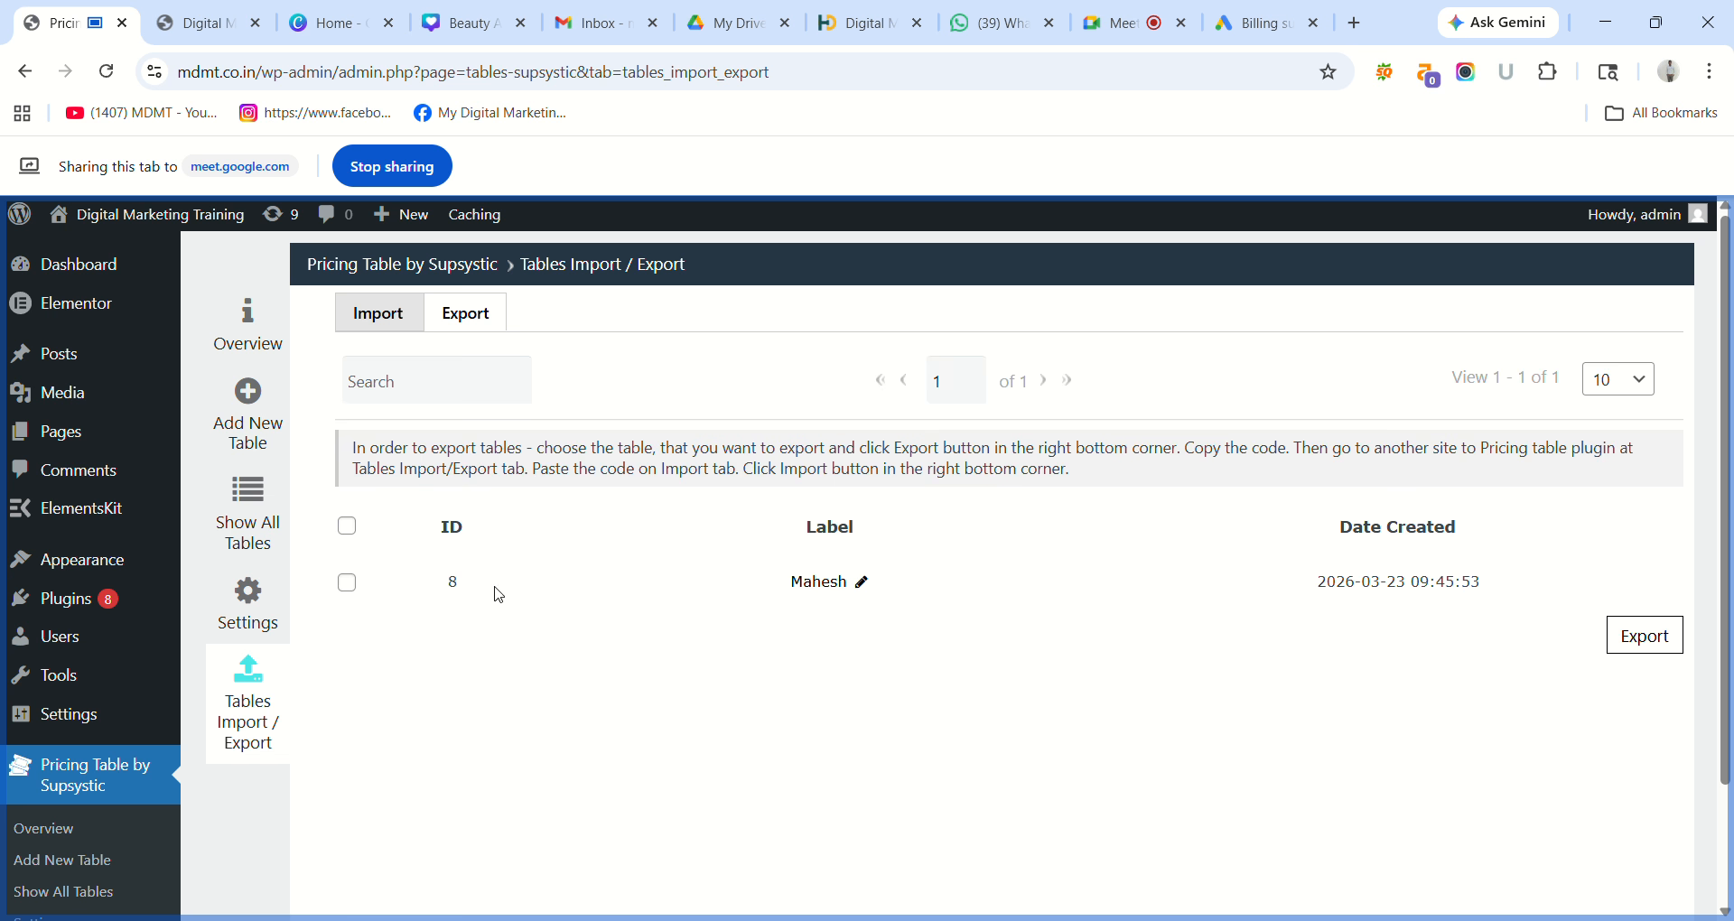
left_click(821, 585)
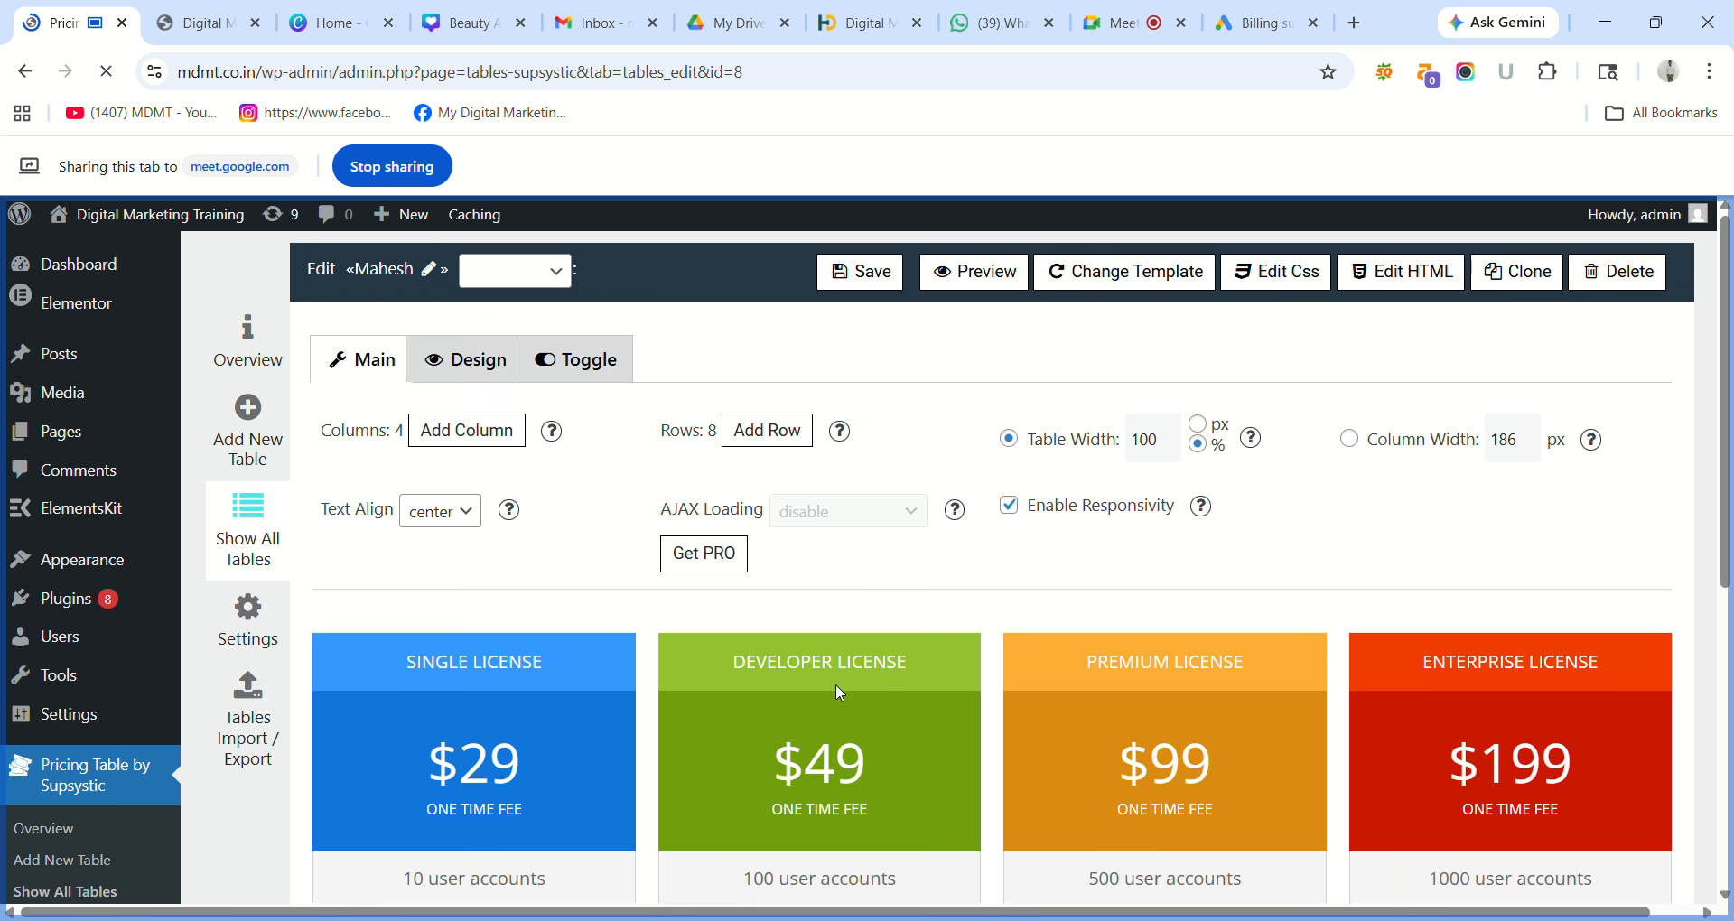
scroll(1281, 600, "down", 5)
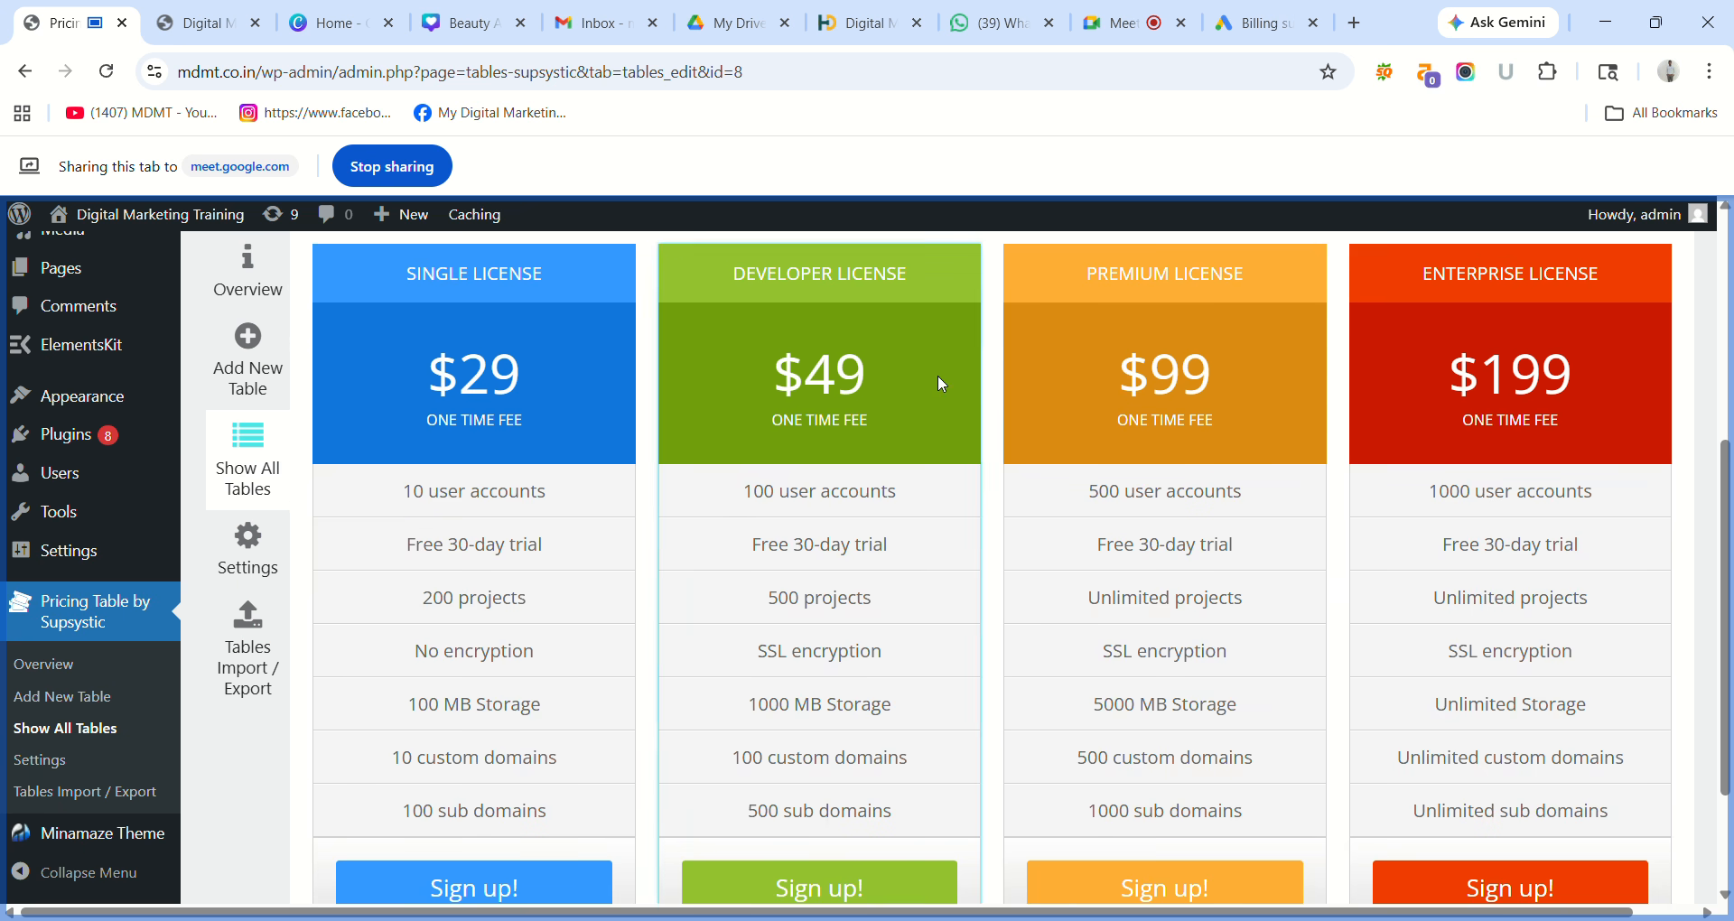
Change the first column's $29 price to 45 at 36pt, keeping ONE TIME FEE below.
double_click(488, 378)
triple_click(489, 377)
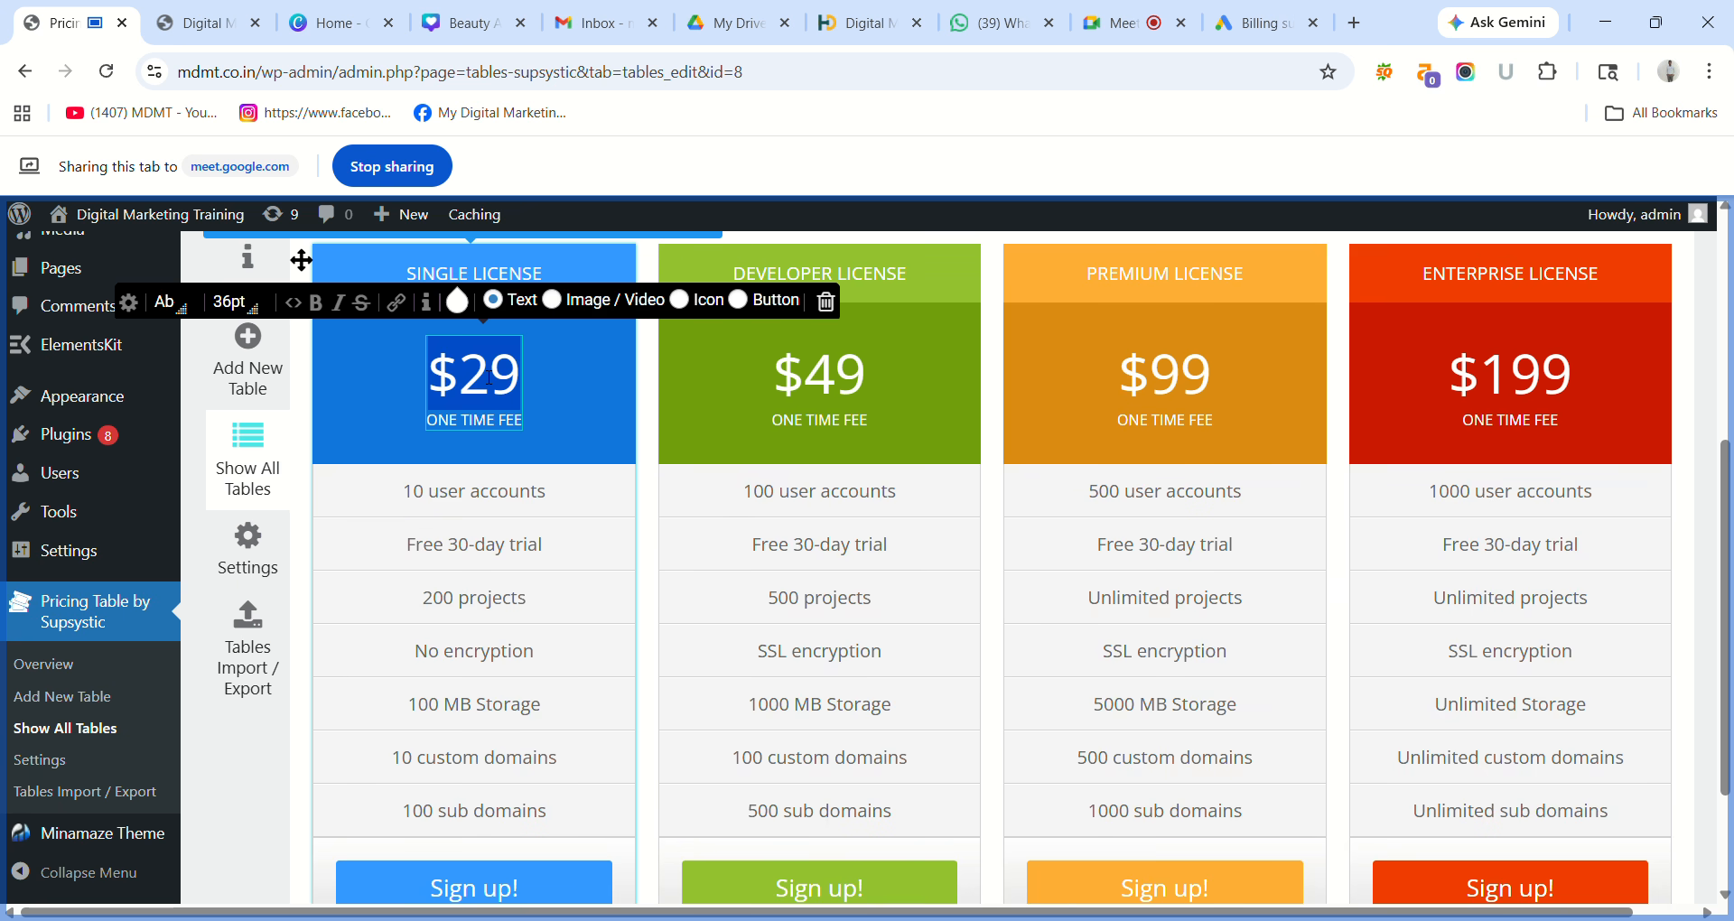
type("45ONE TIME FEE")
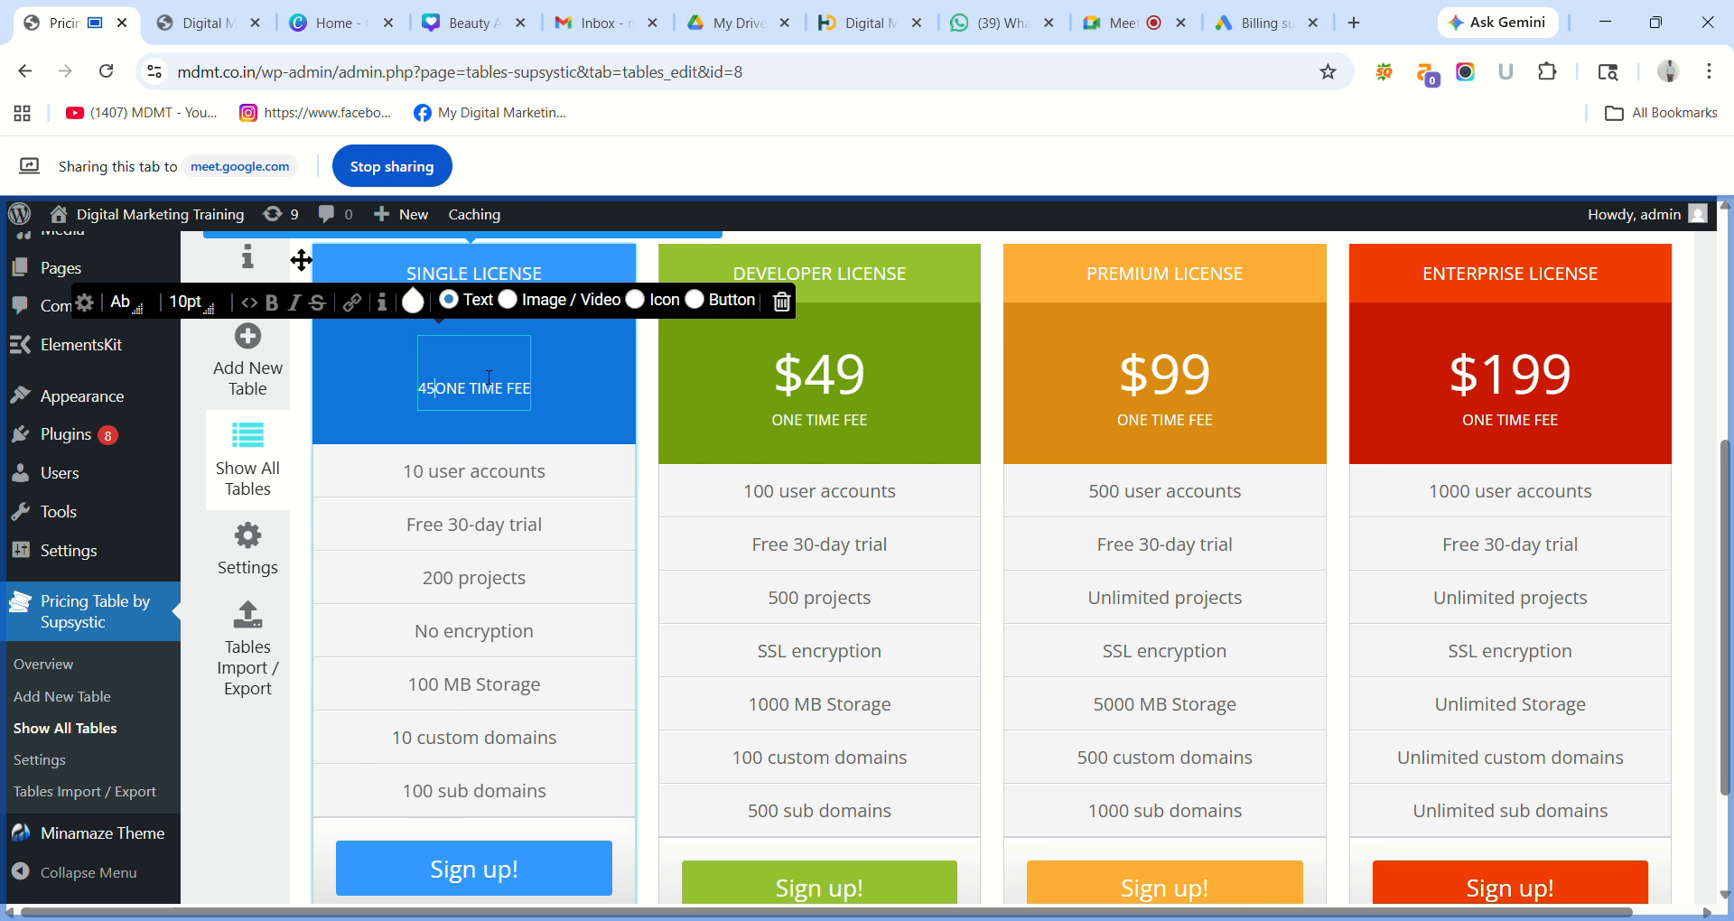
key("Return")
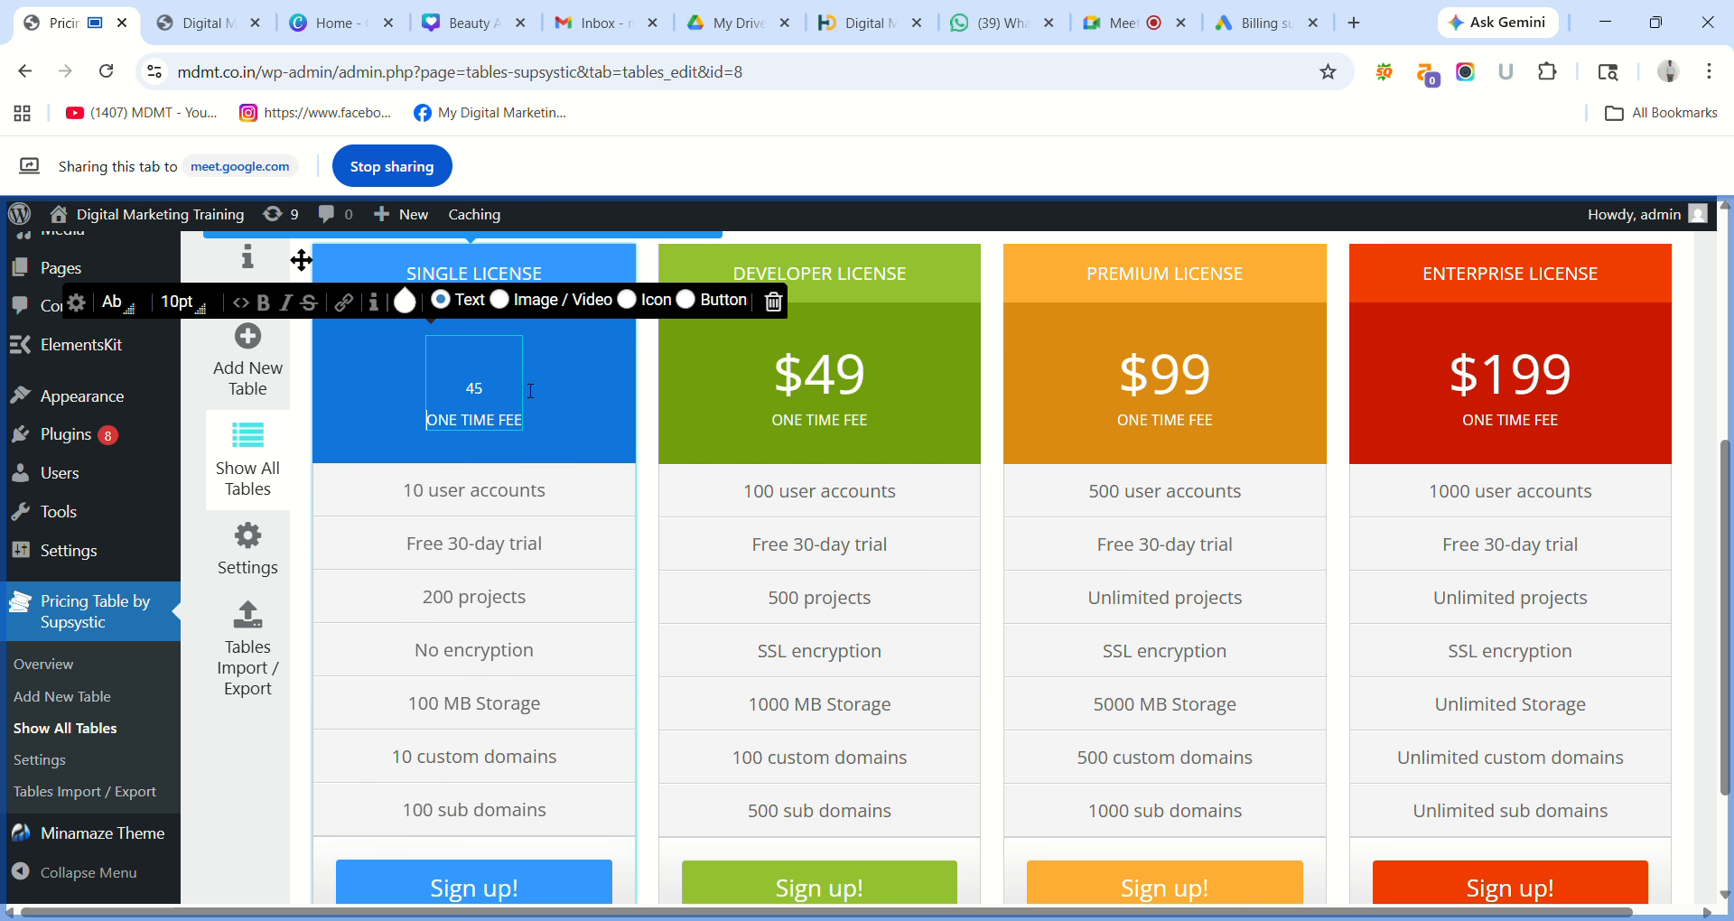
left_click(530, 391)
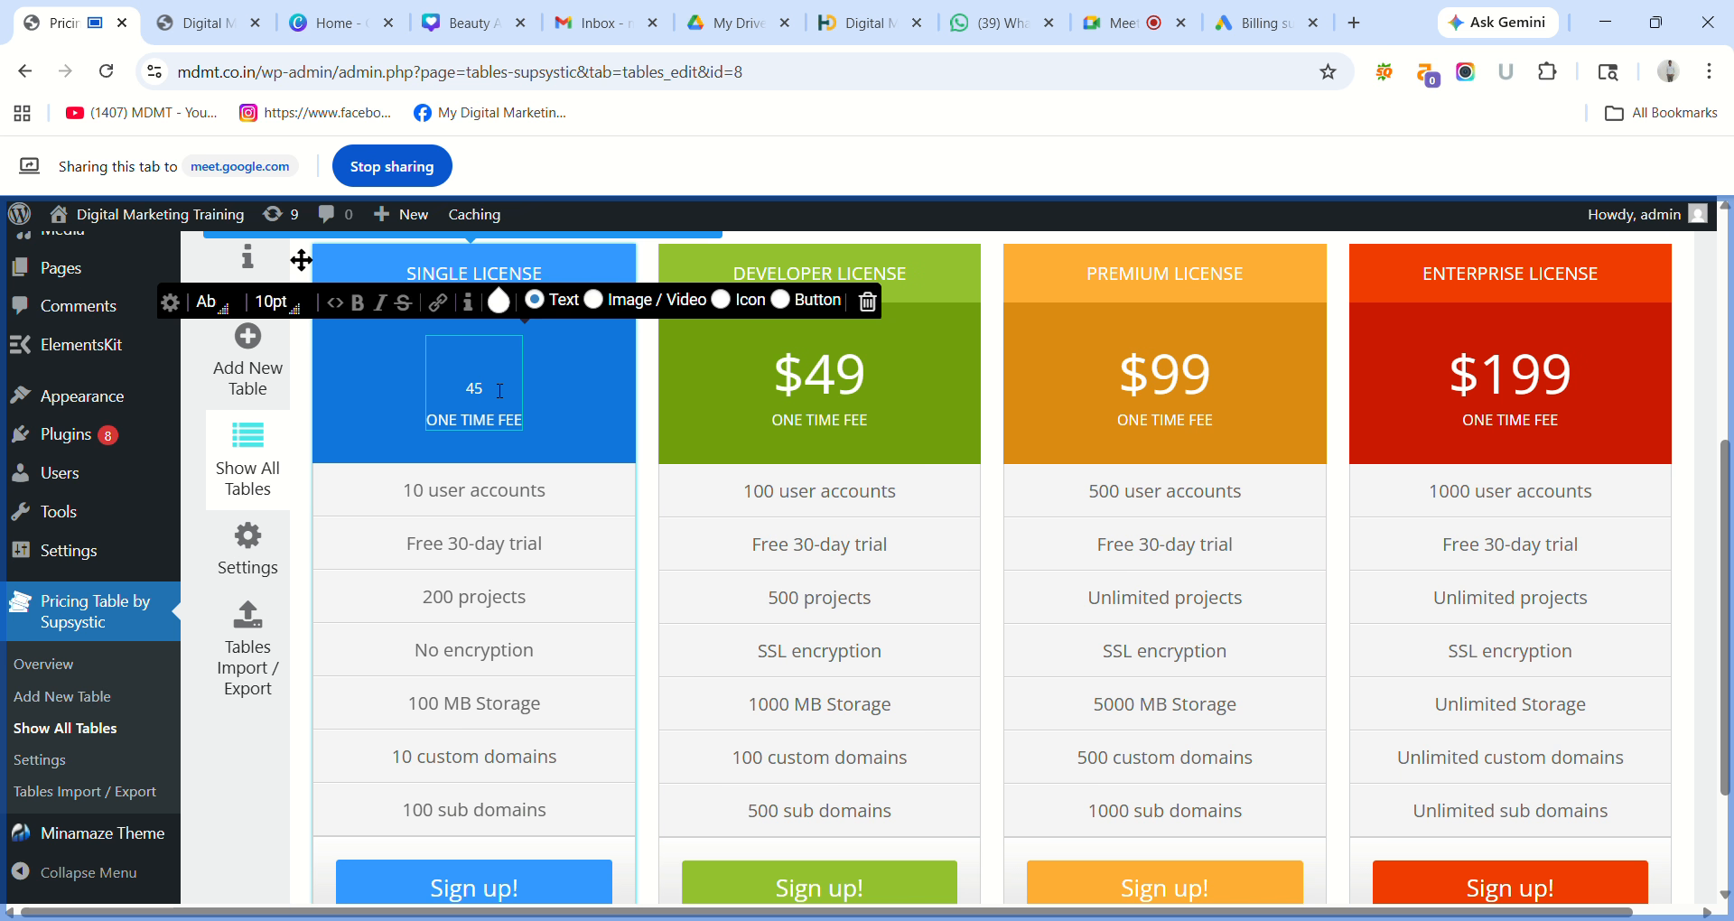
left_click_drag(496, 390, 435, 390)
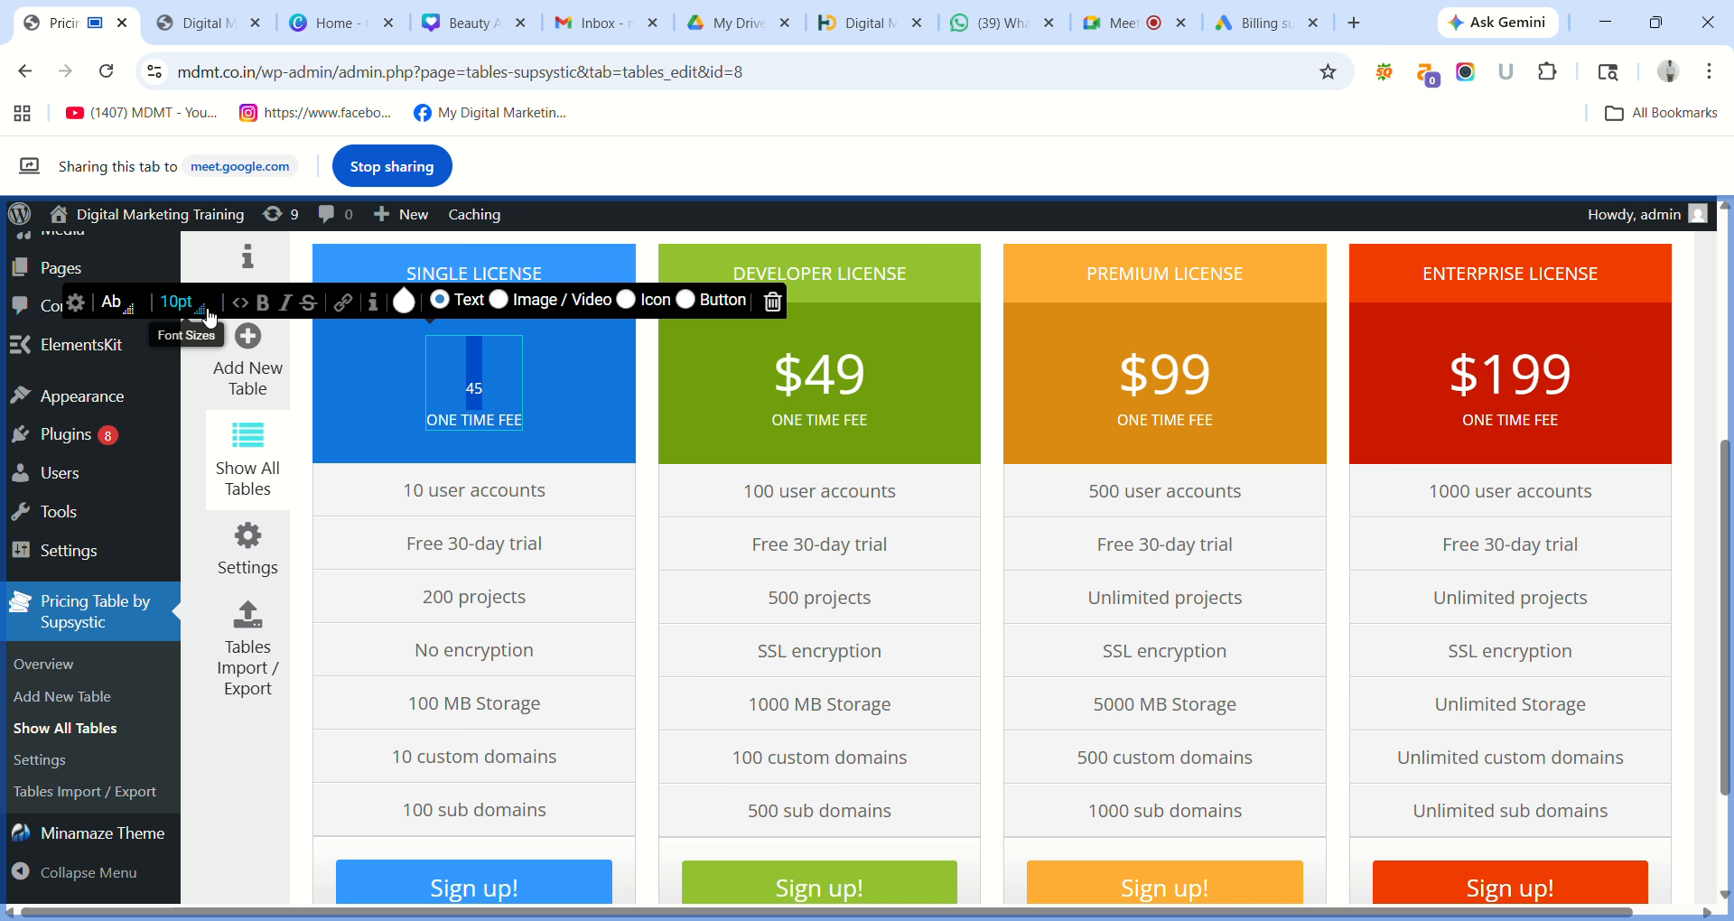
left_click(180, 302)
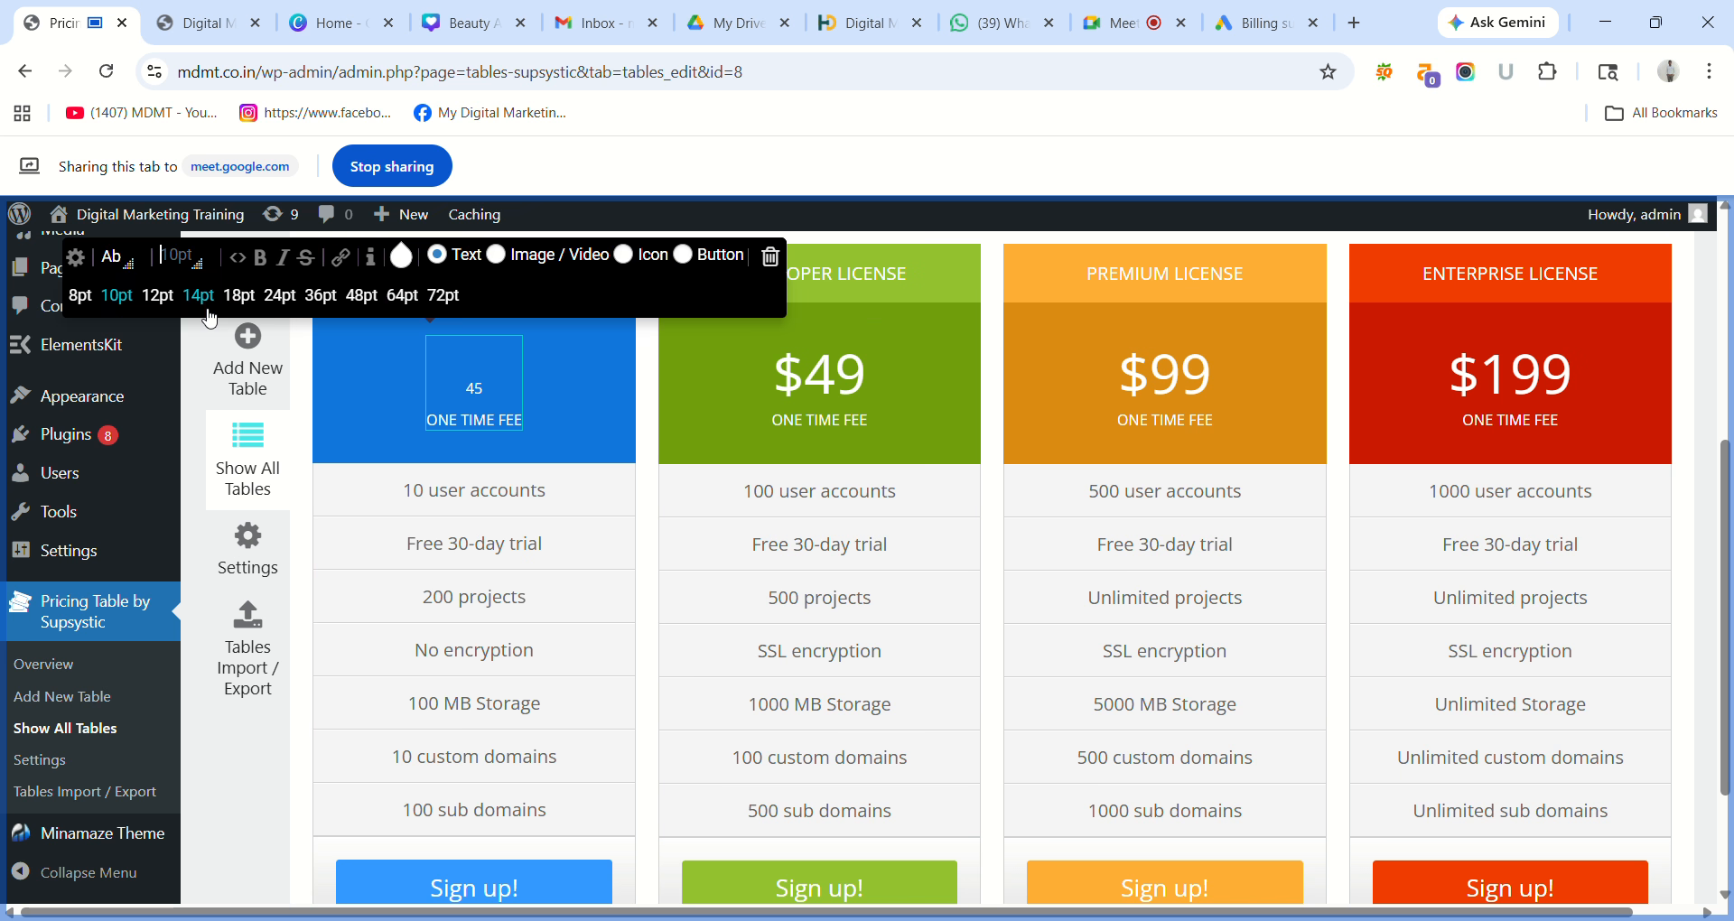
left_click(320, 296)
left_click(610, 383)
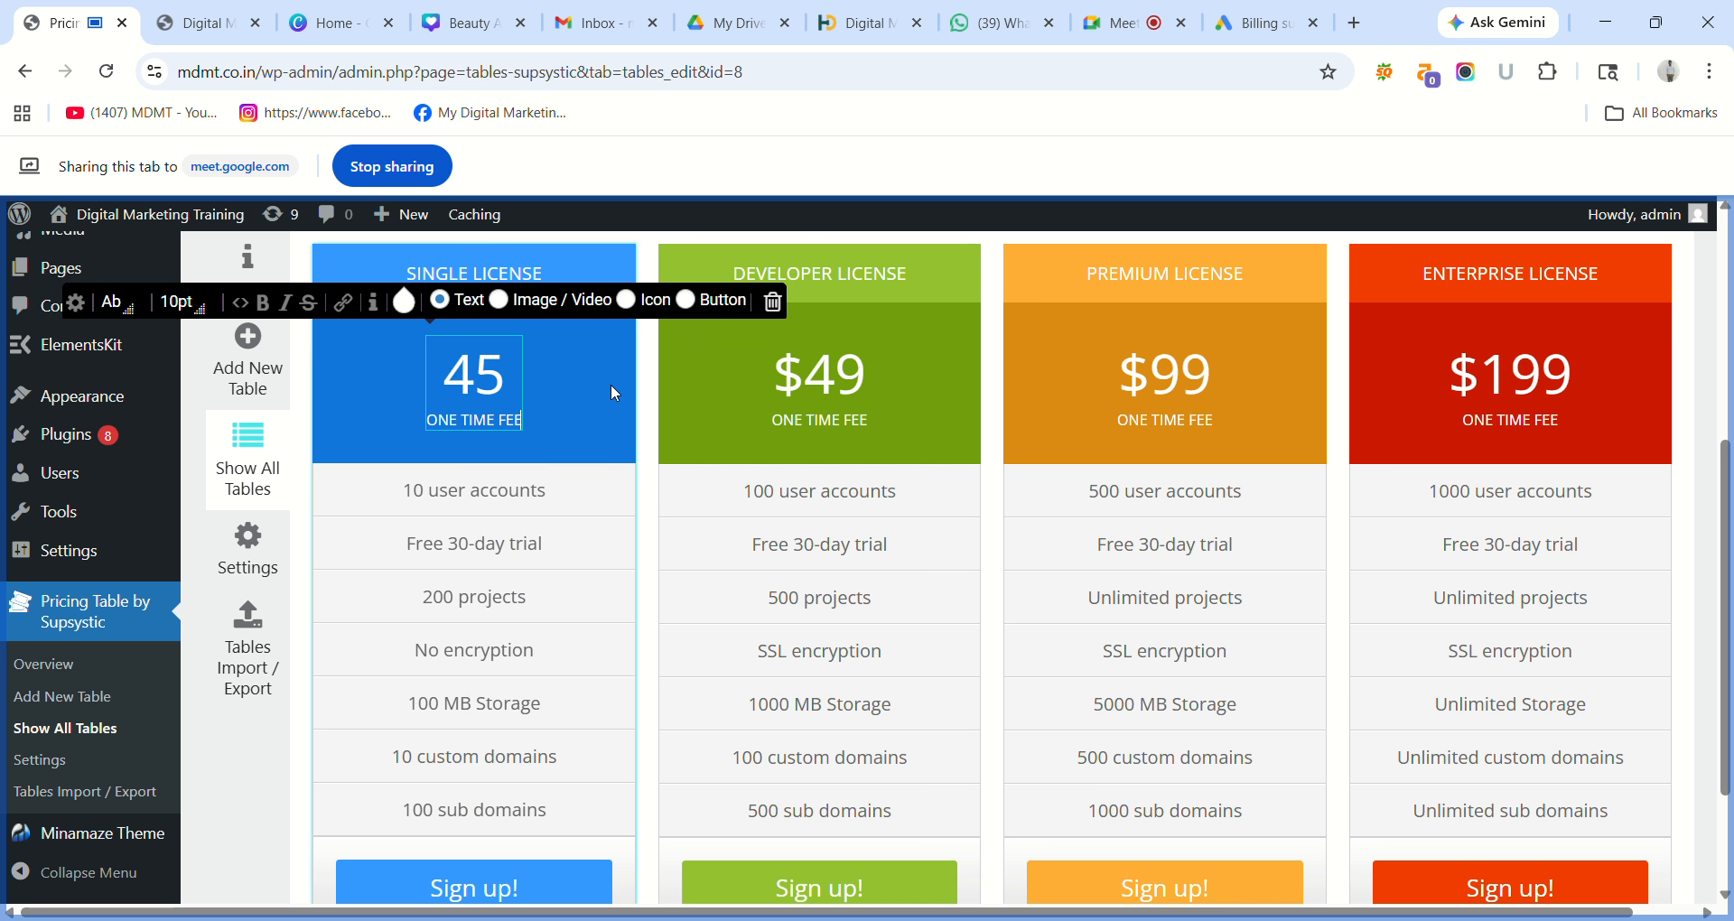
Rename the SINGLE LICENSE heading to Free Plan and set it to 36pt.
triple_click(533, 271)
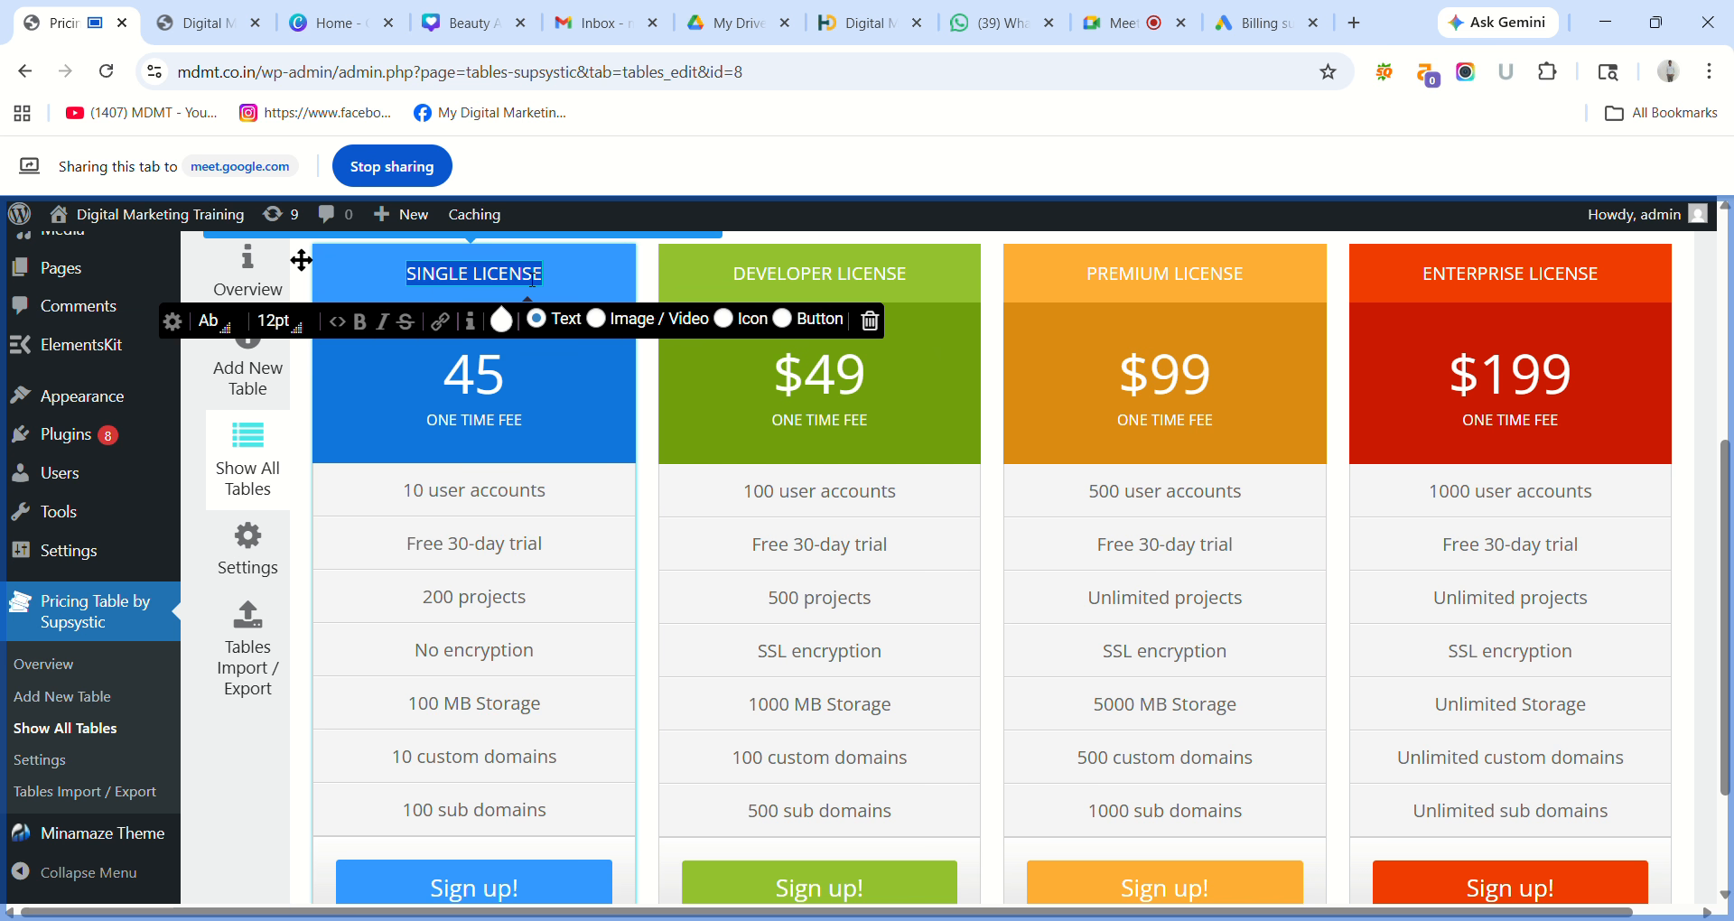
type("F")
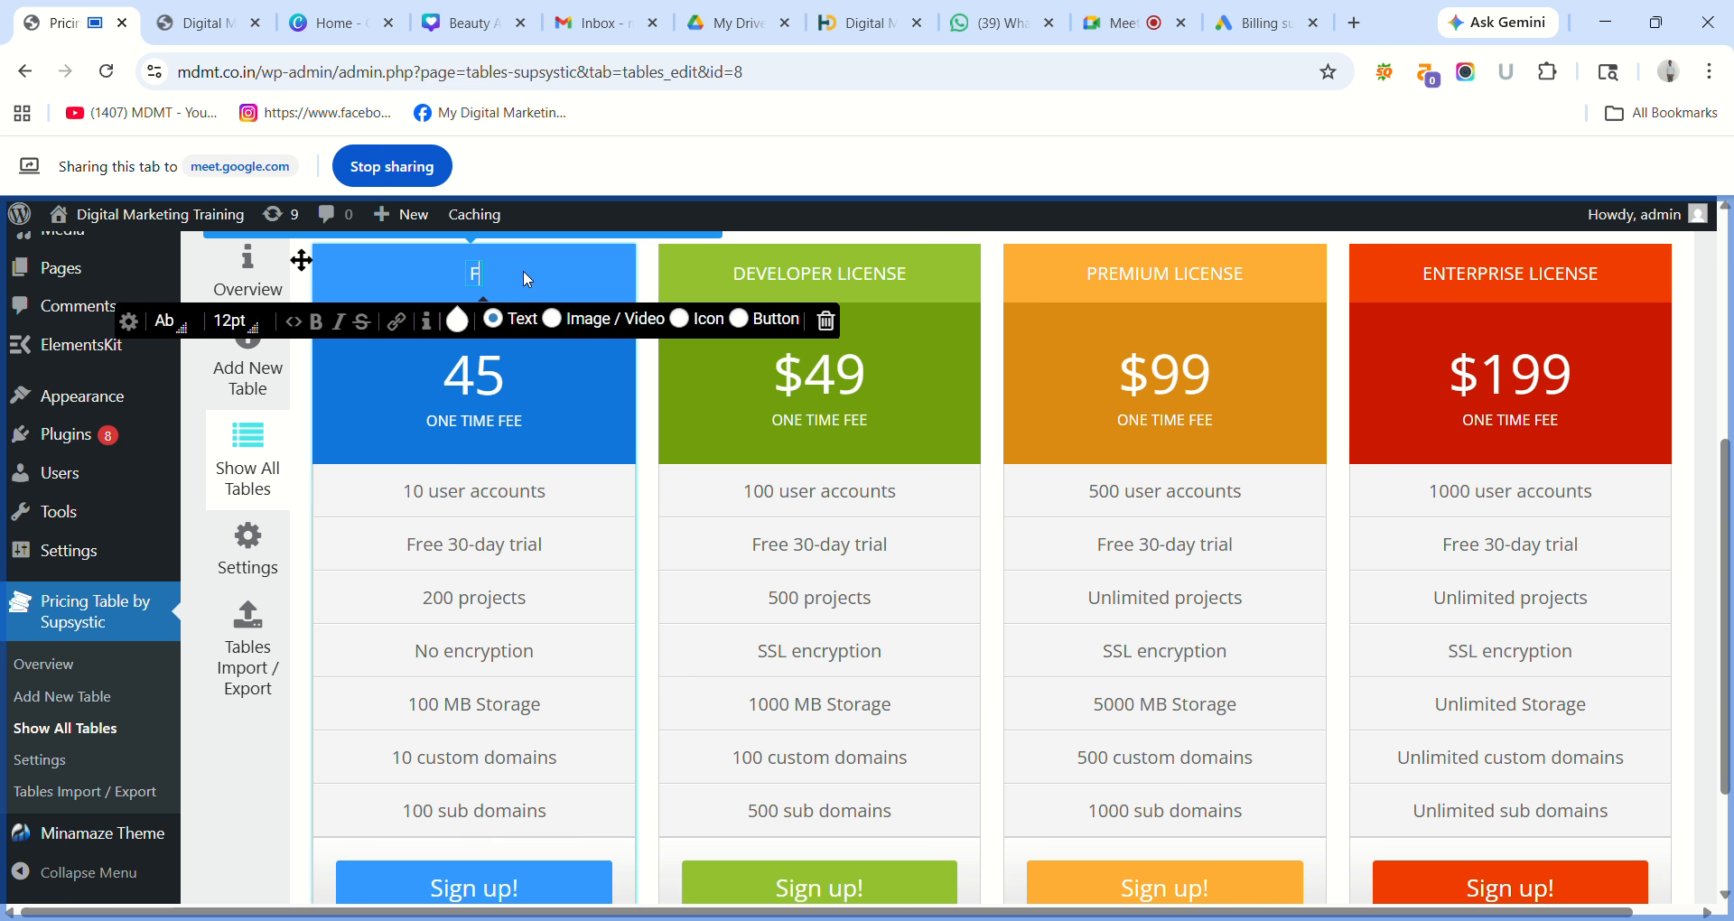
type("ree Plan")
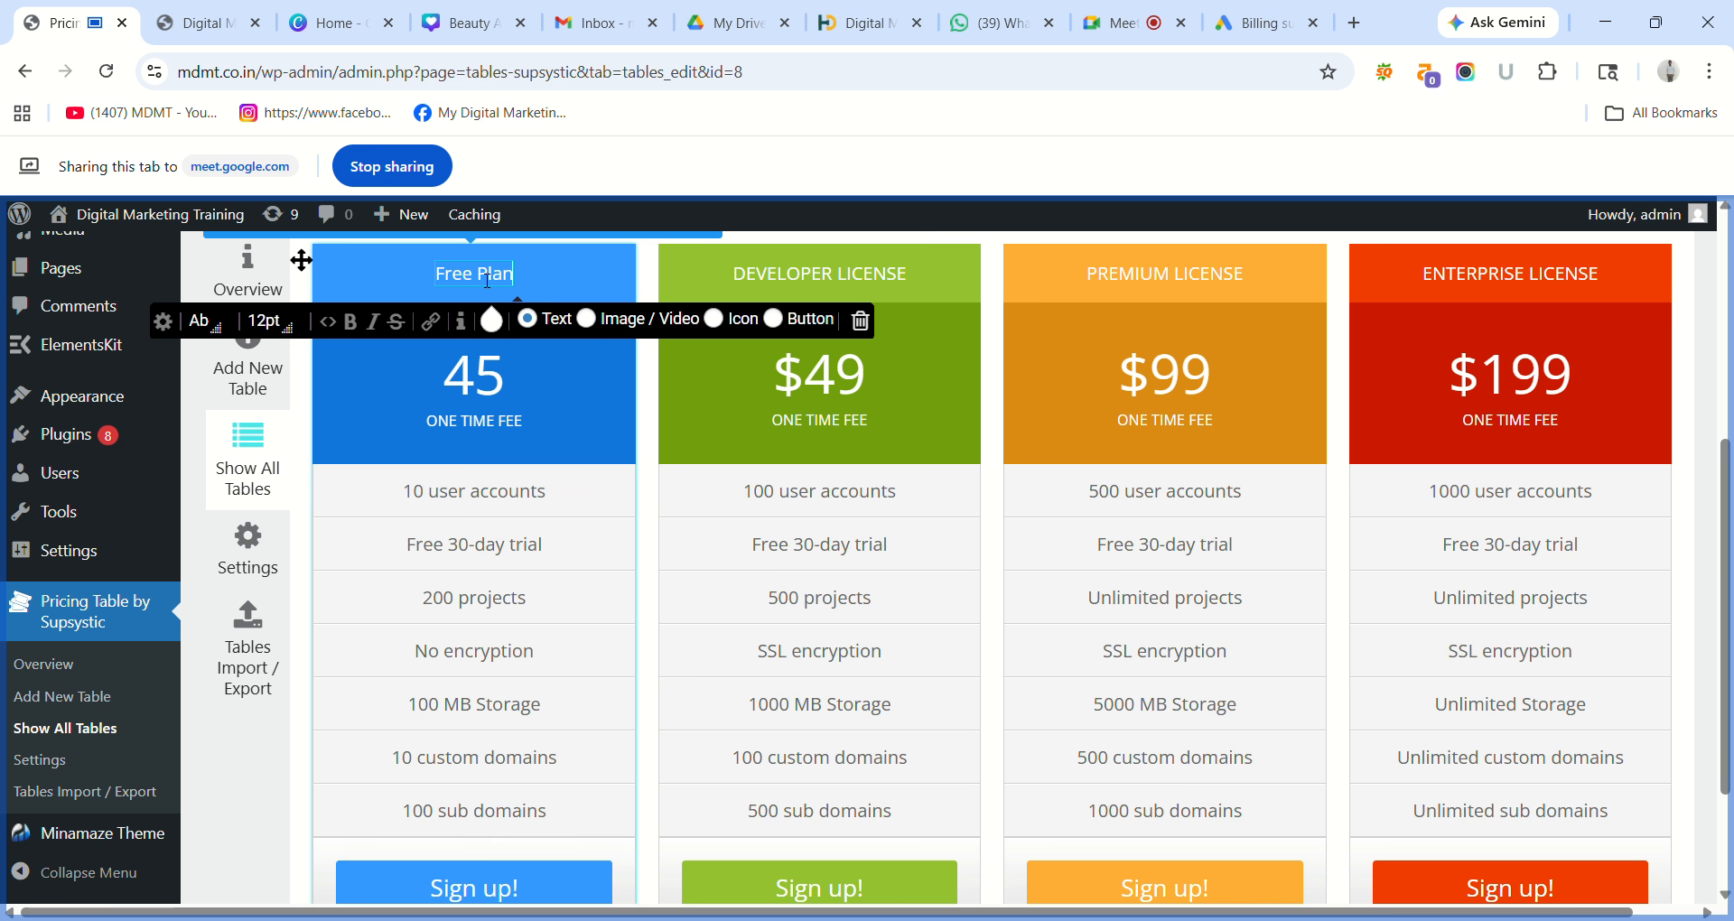
triple_click(479, 273)
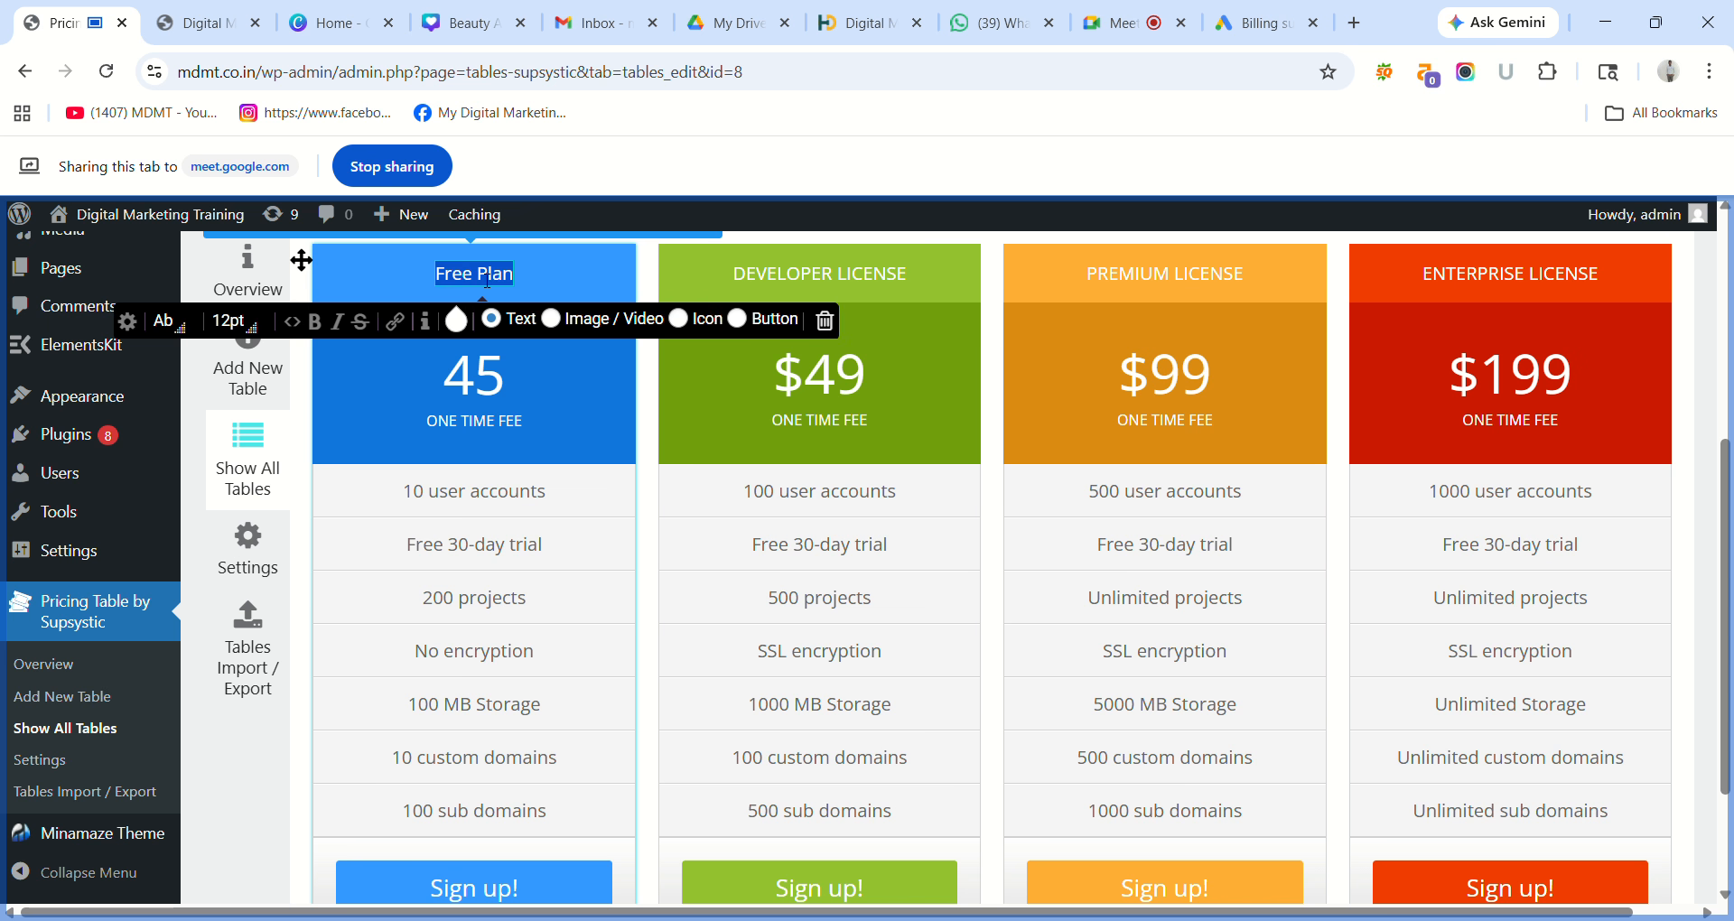
left_click(233, 321)
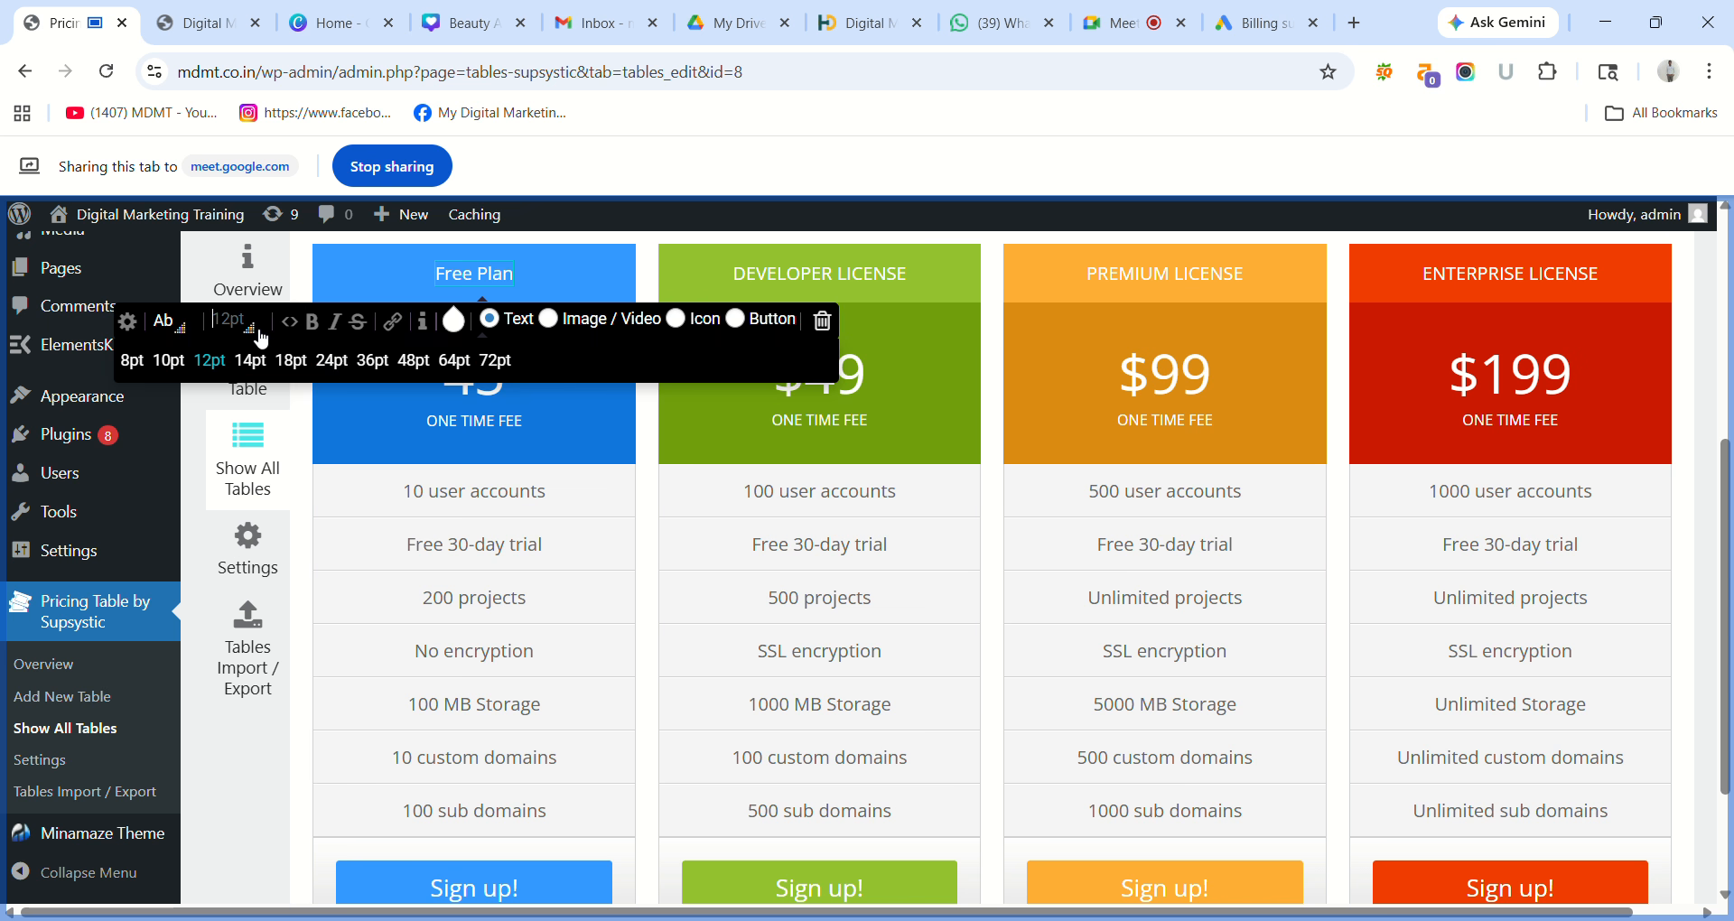
left_click(368, 361)
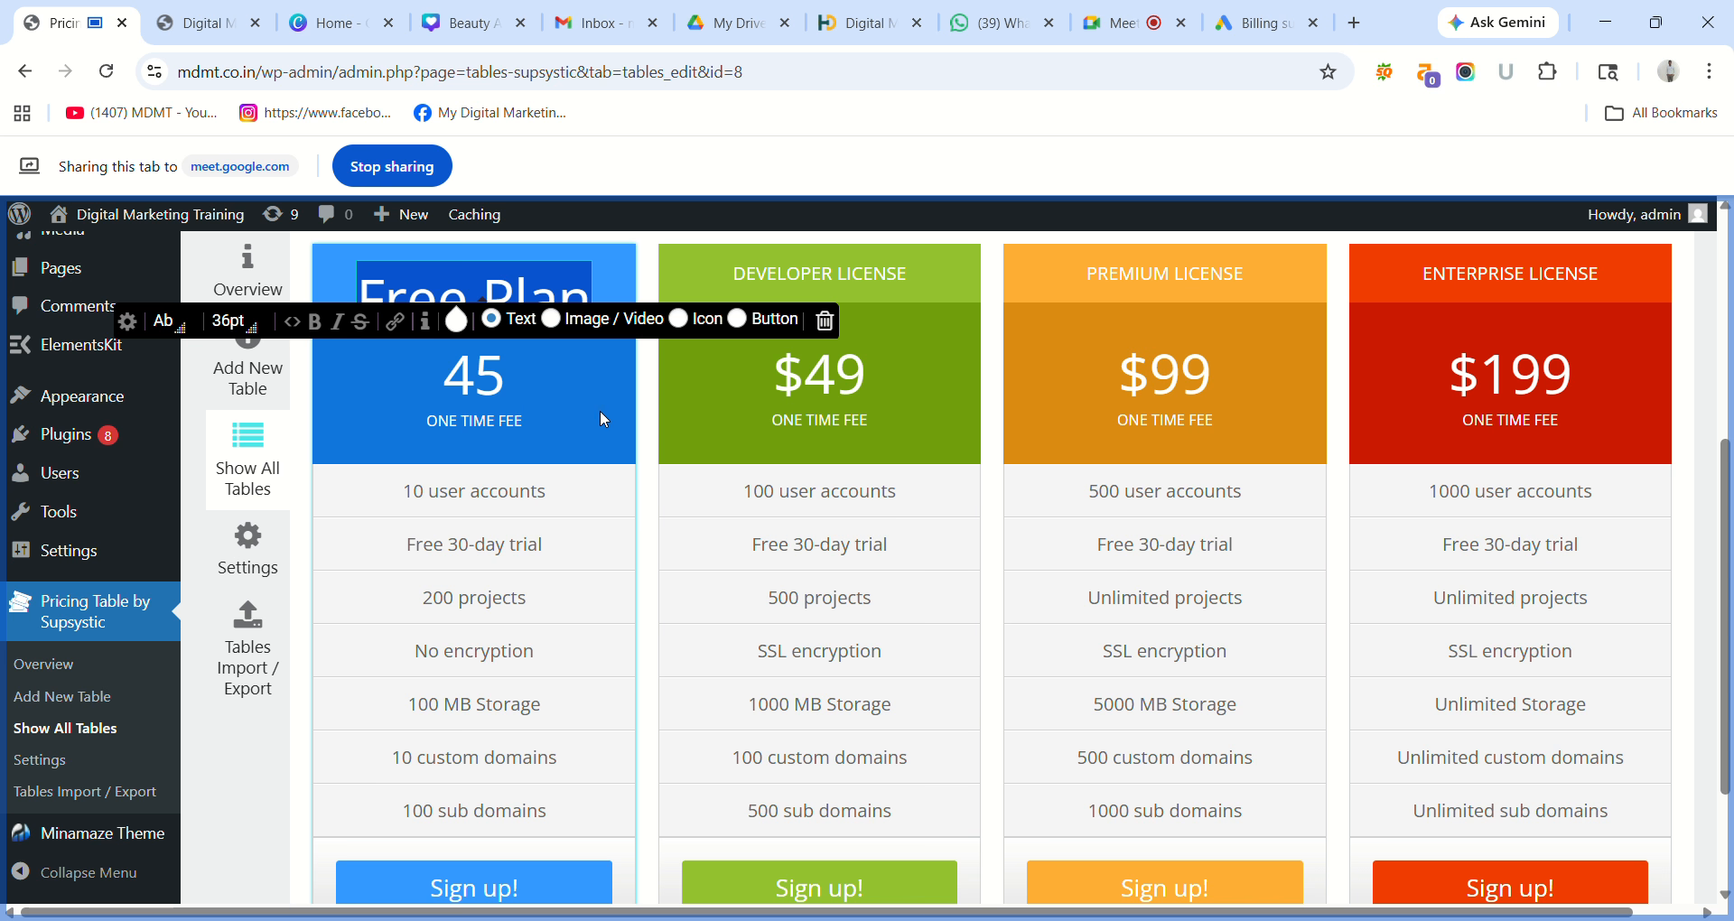
left_click(520, 421)
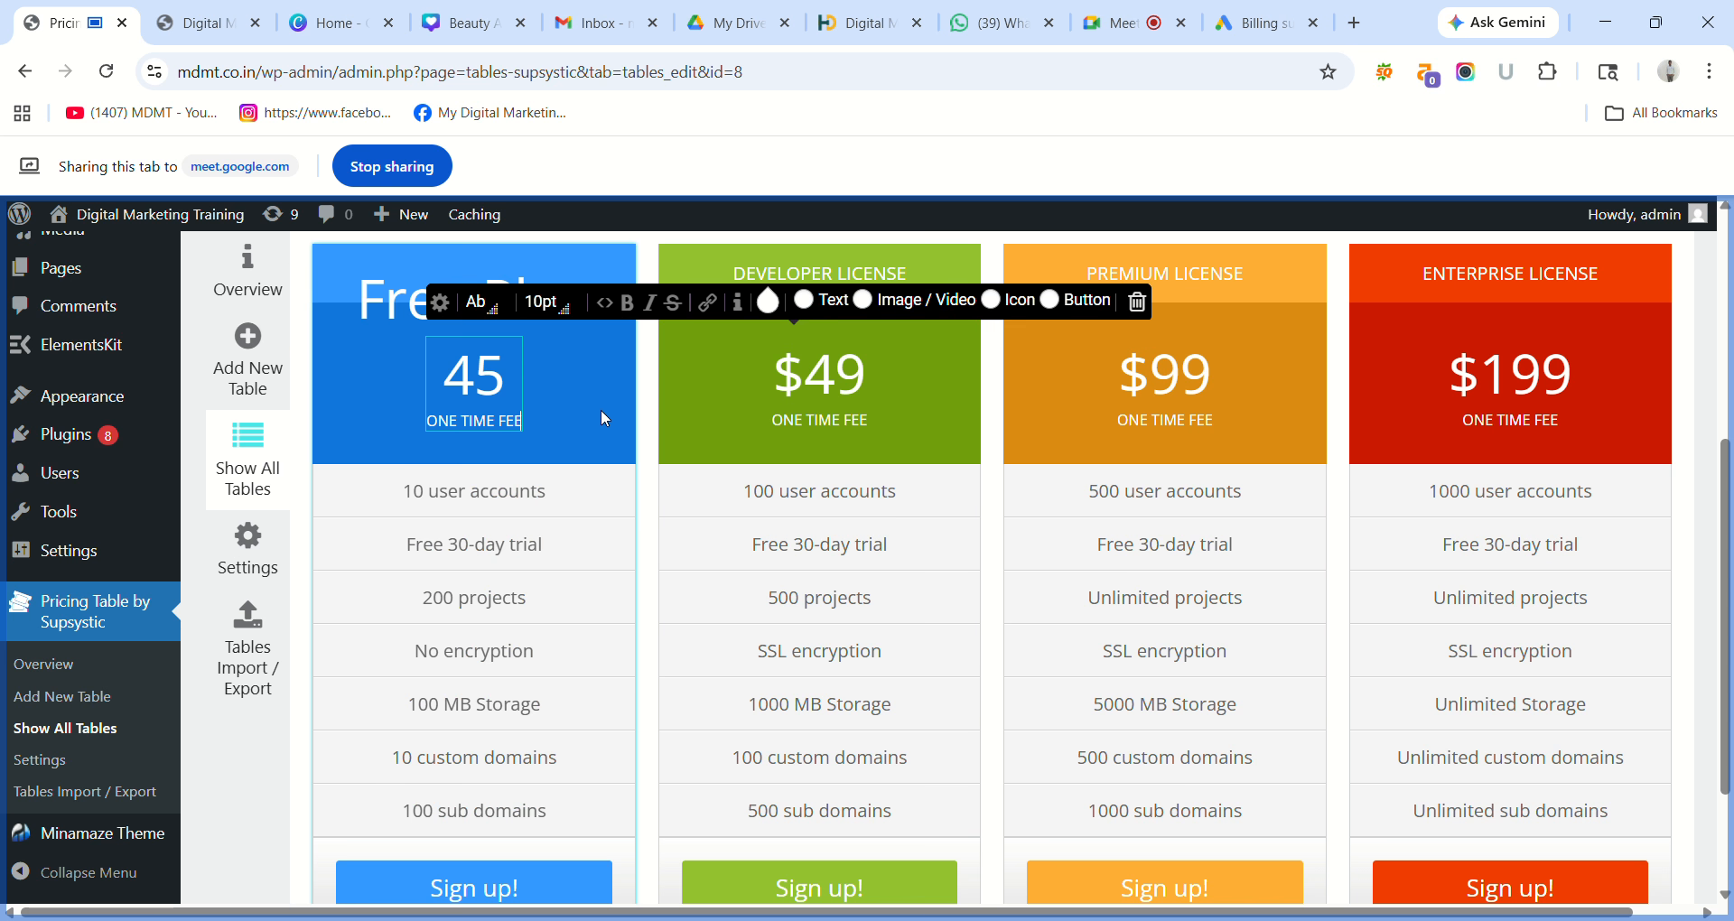
Replace the Free Plan price 45 with 0.
triple_click(858, 273)
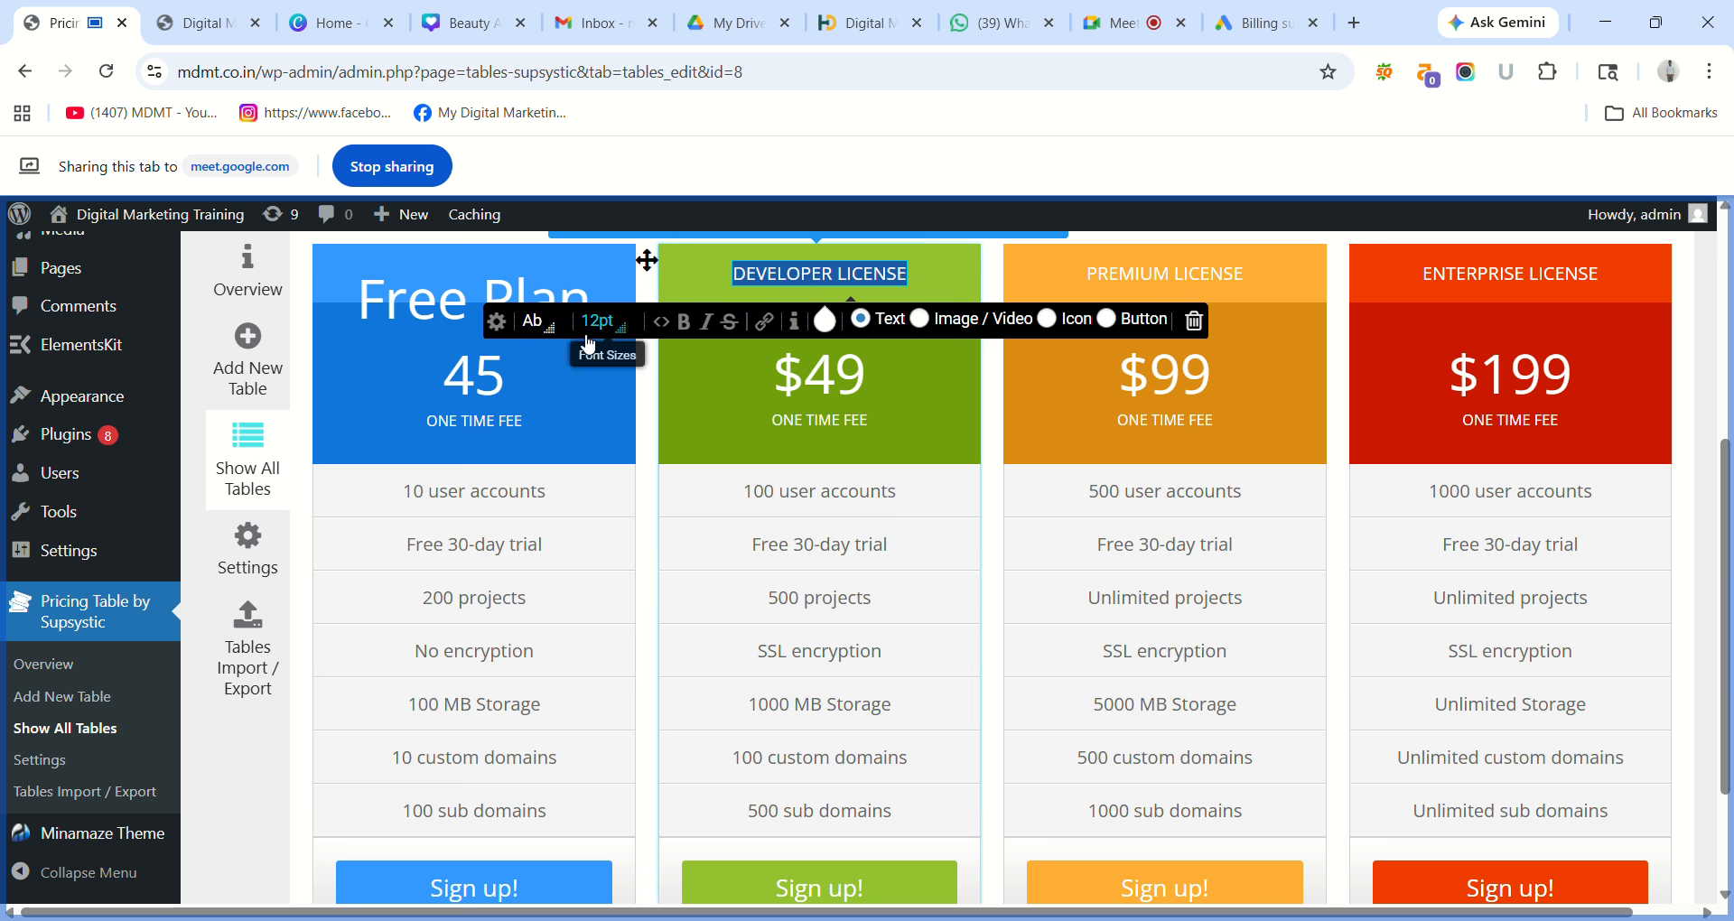
left_click(504, 388)
key("BackSpace")
key("BackSpace")
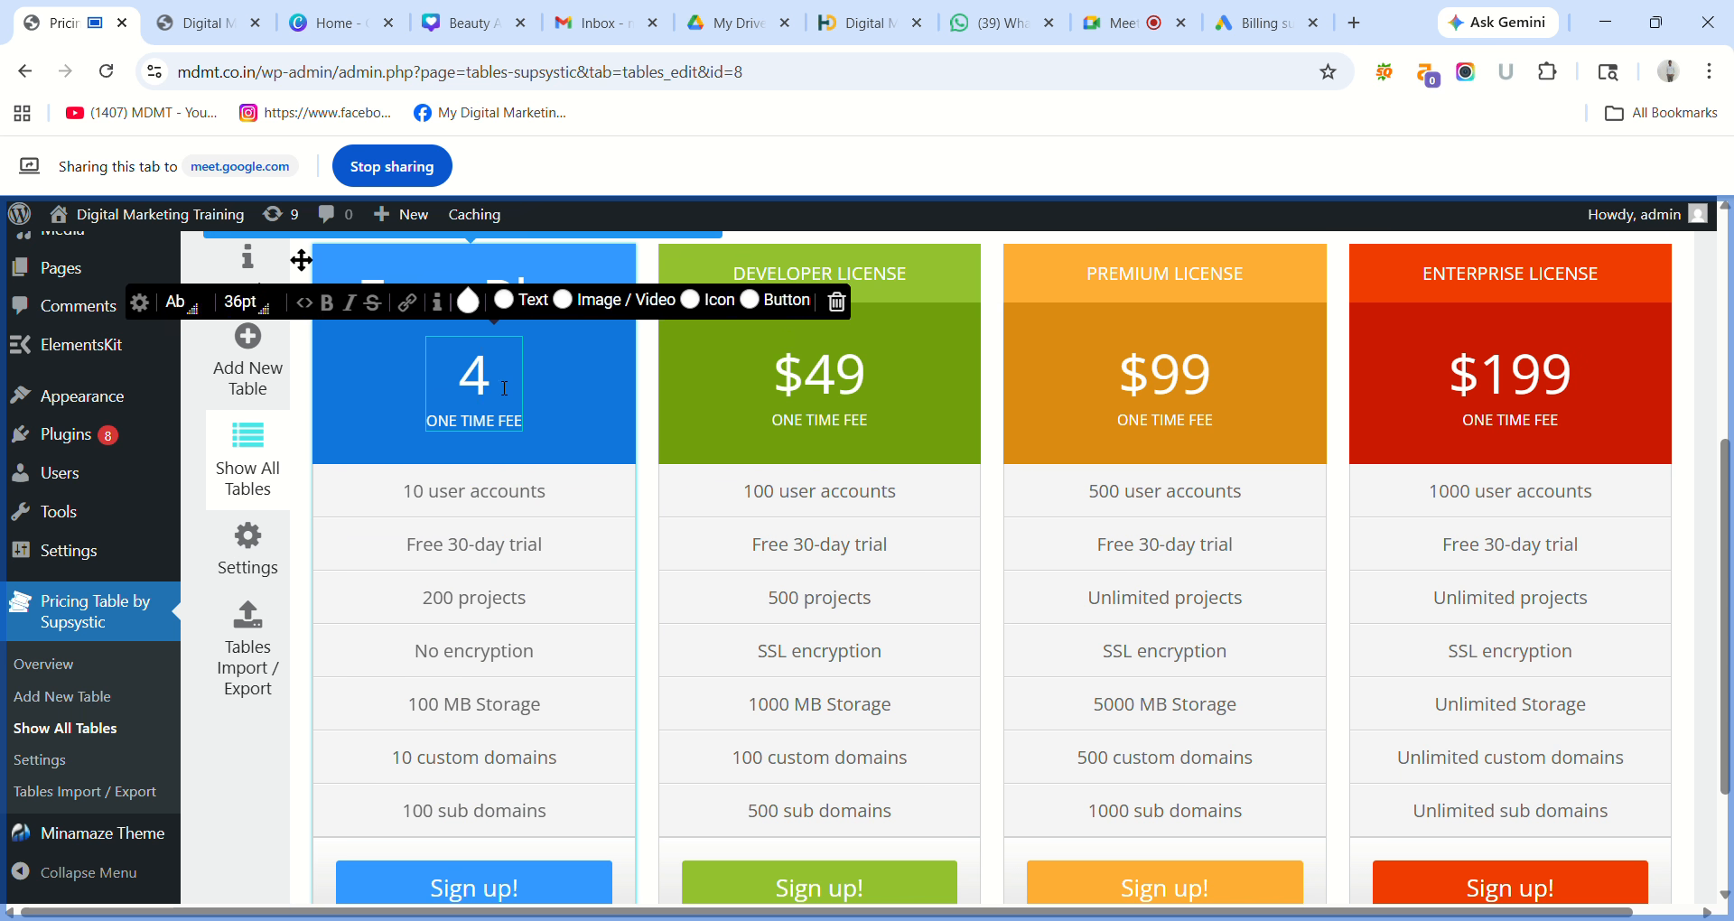
type("0")
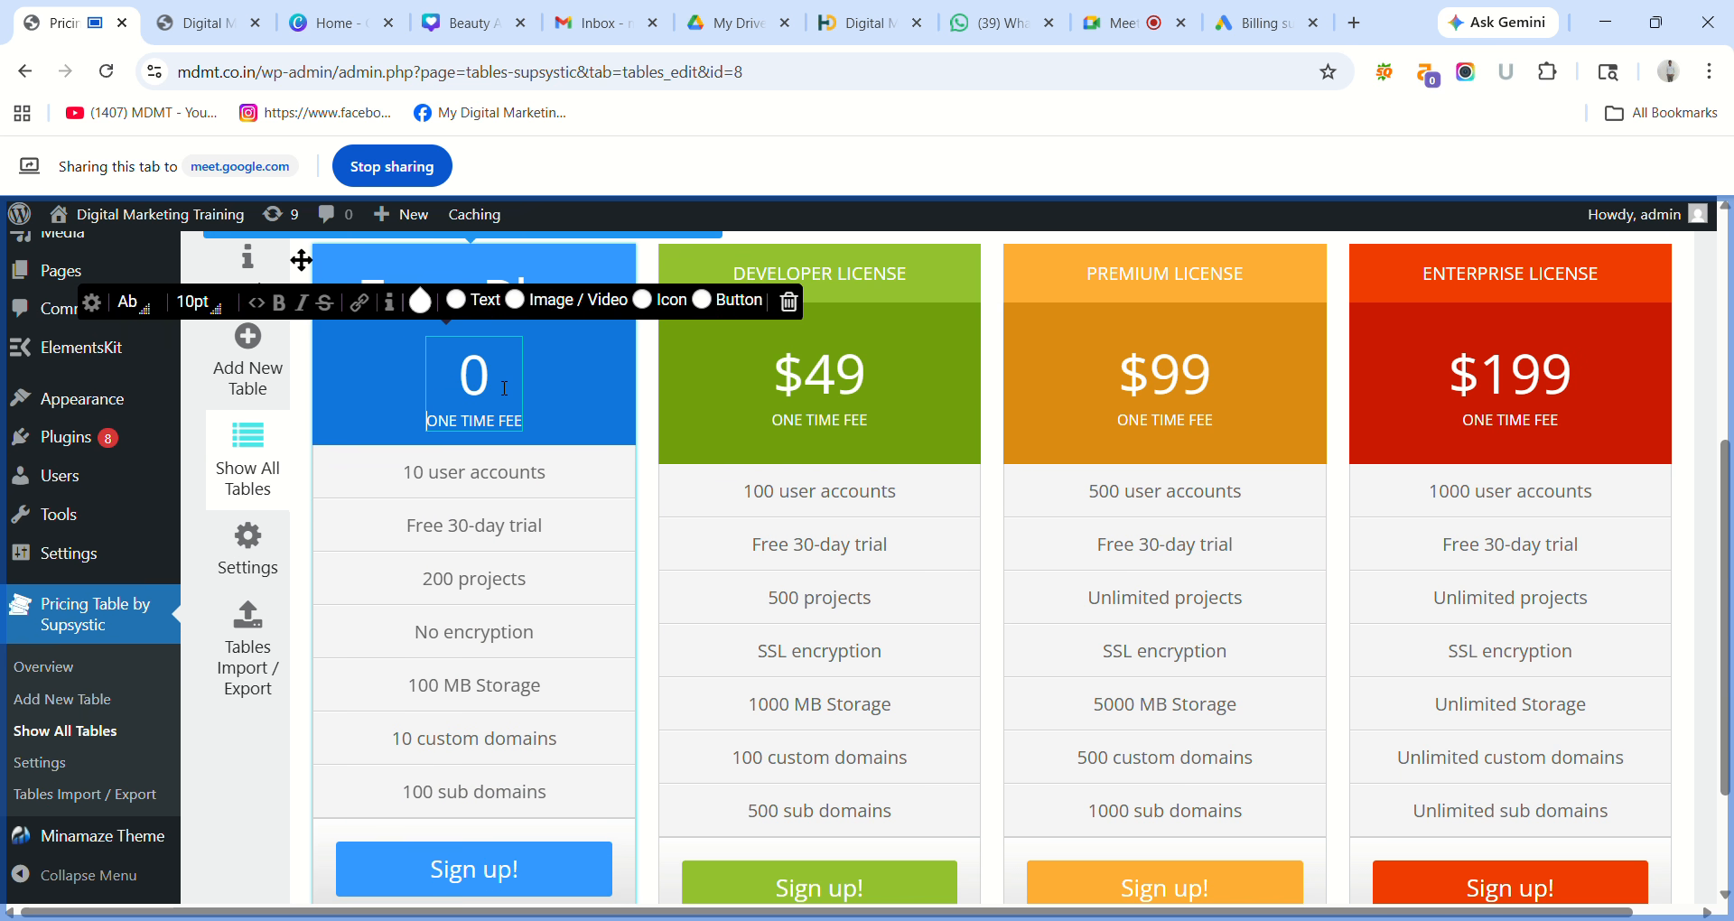
Rename the DEVELOPER LICENSE heading to 45 Days Plan and make it 24pt.
triple_click(859, 289)
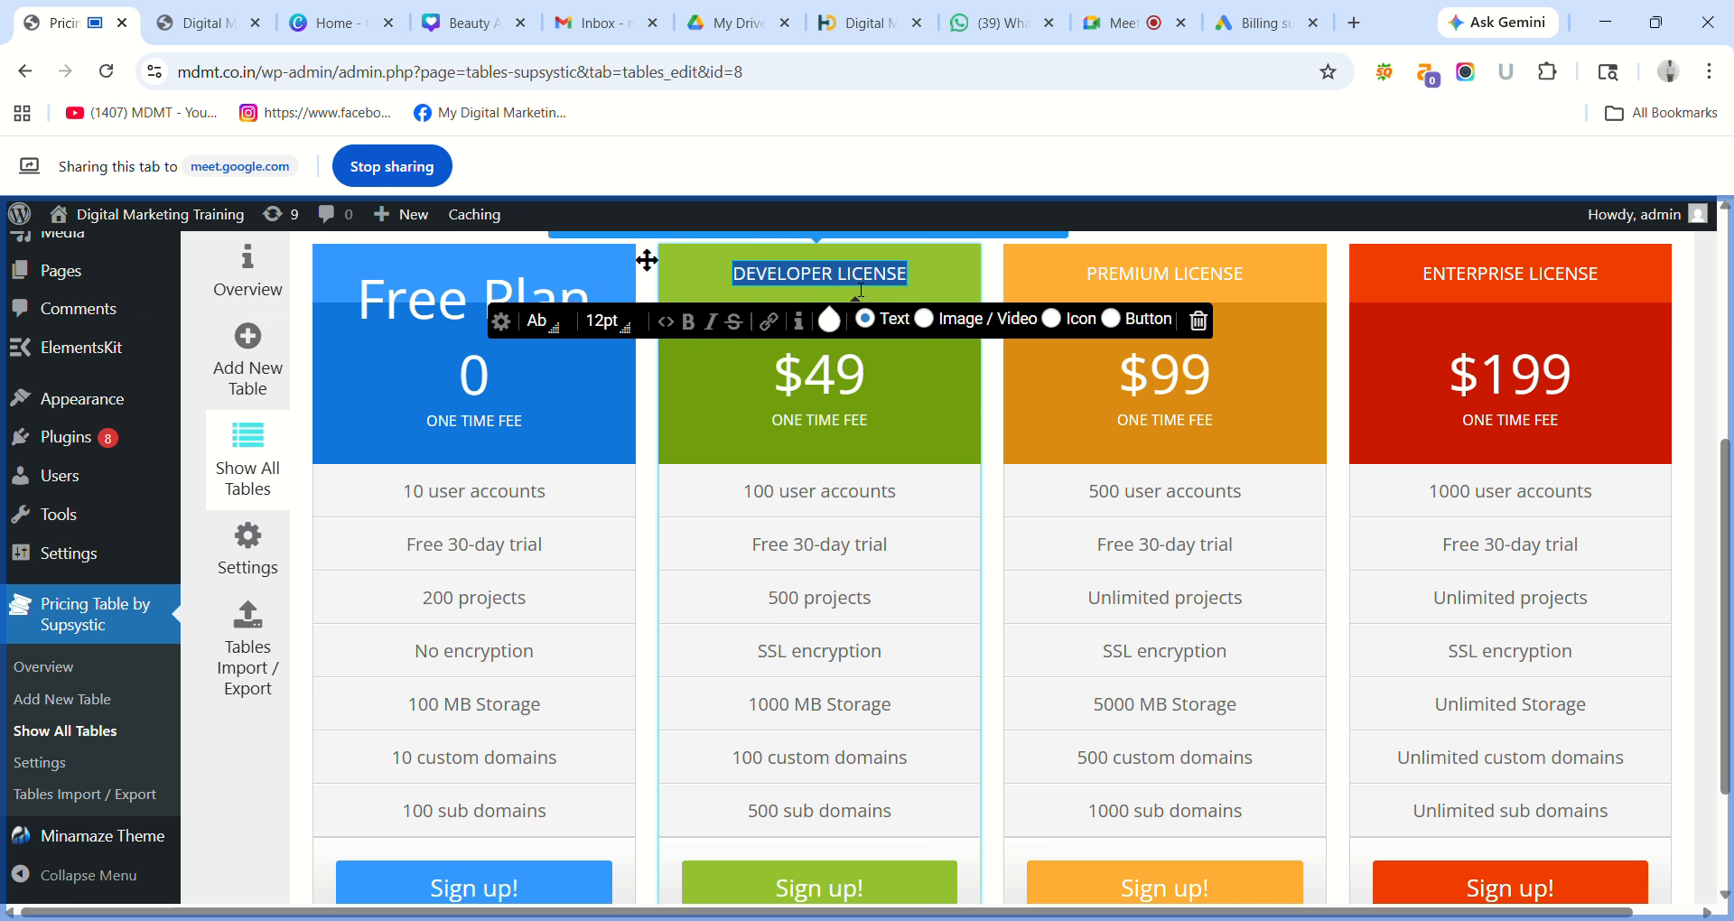
type("4")
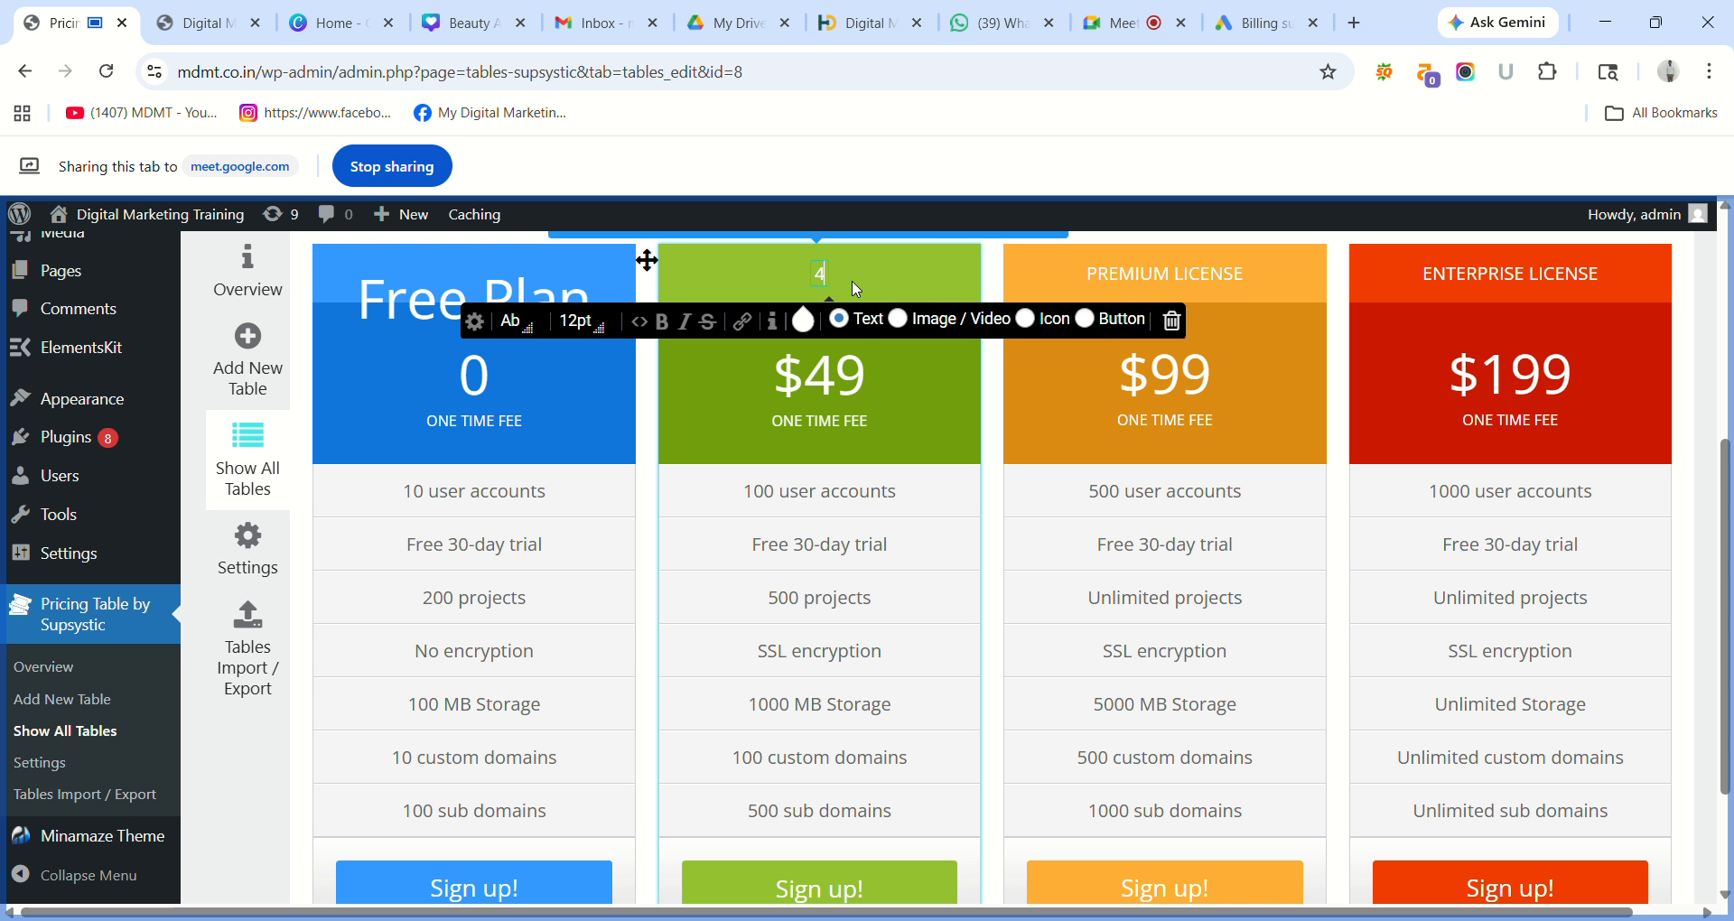
type("5")
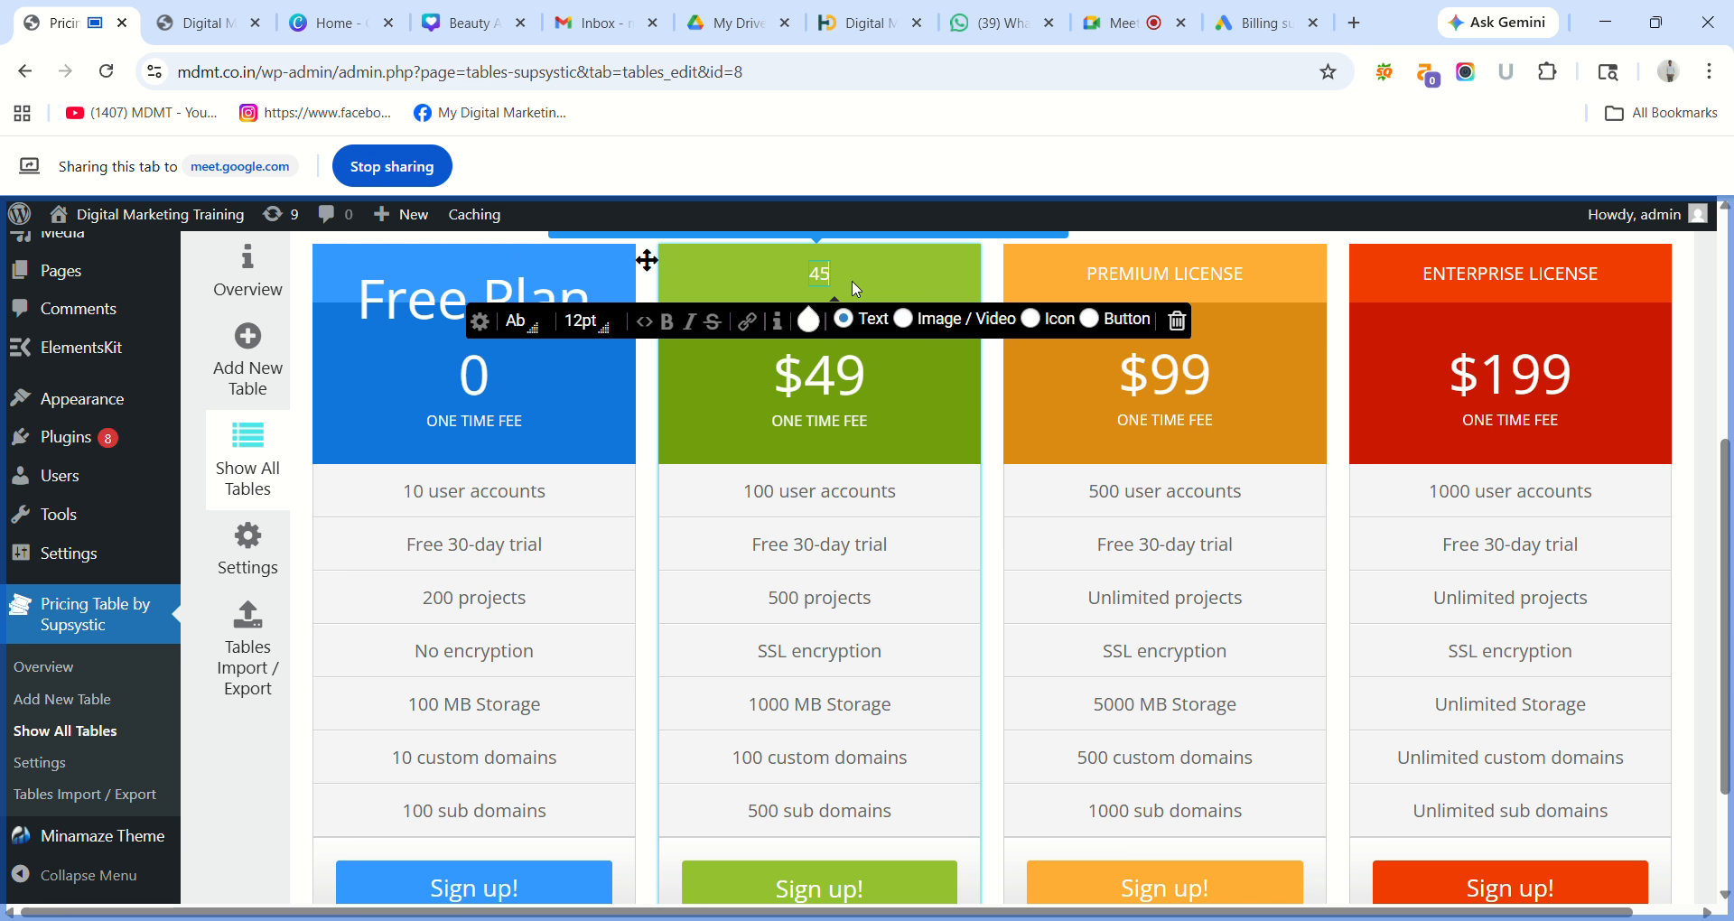
type(" D")
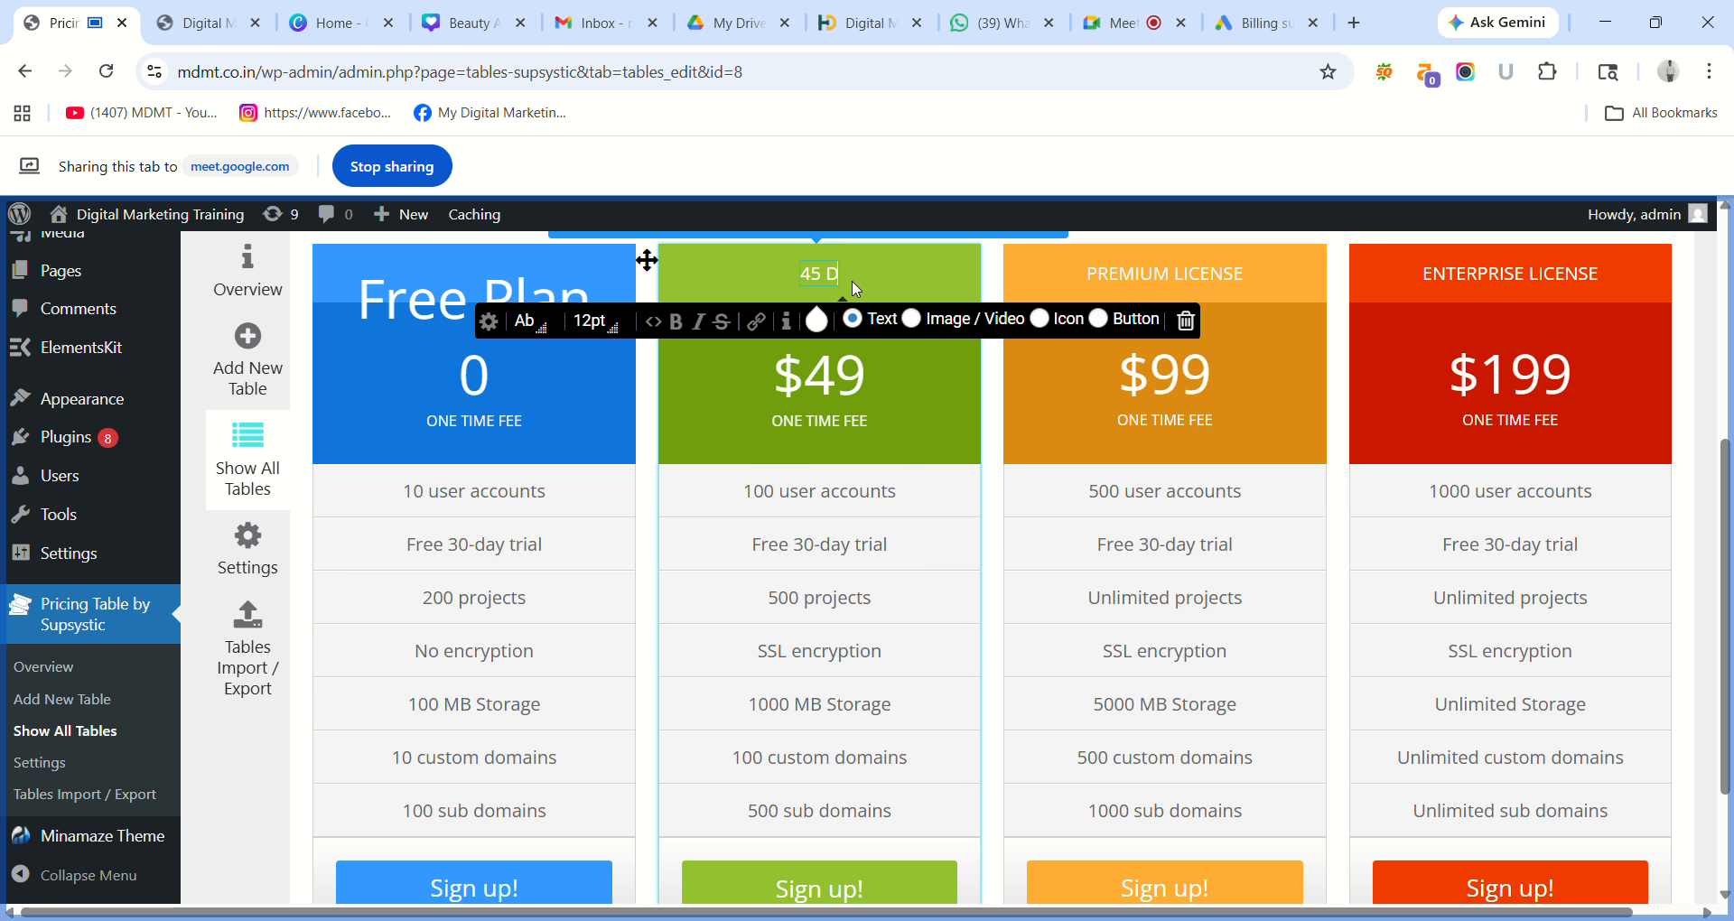
type("ays")
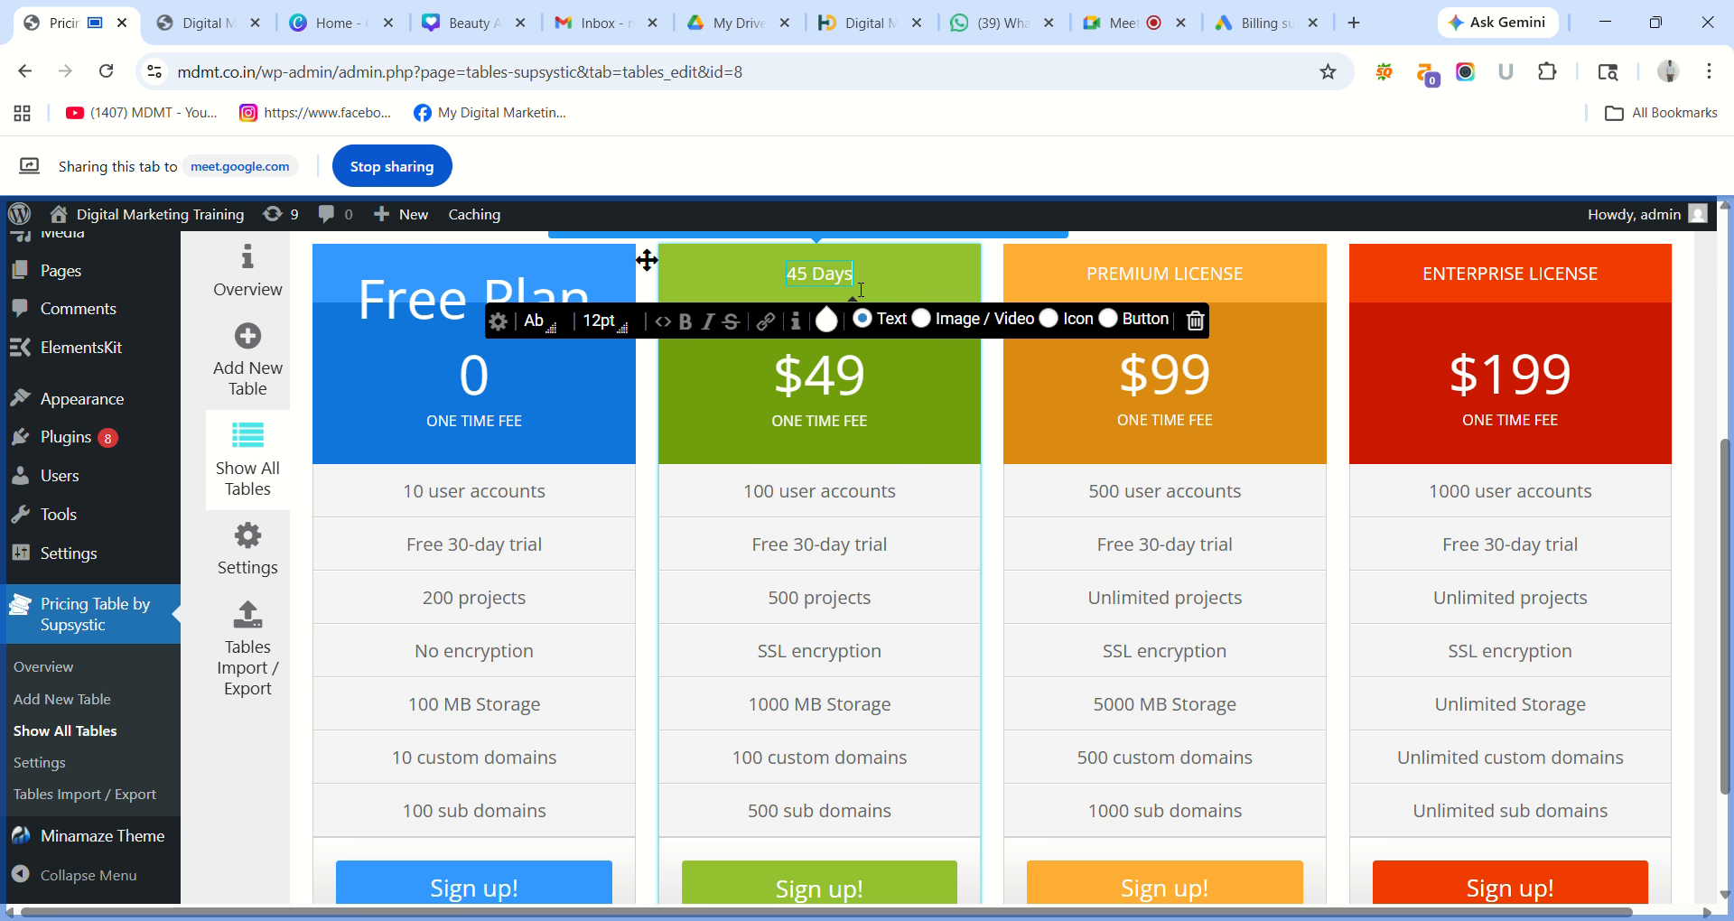
type(" Plan")
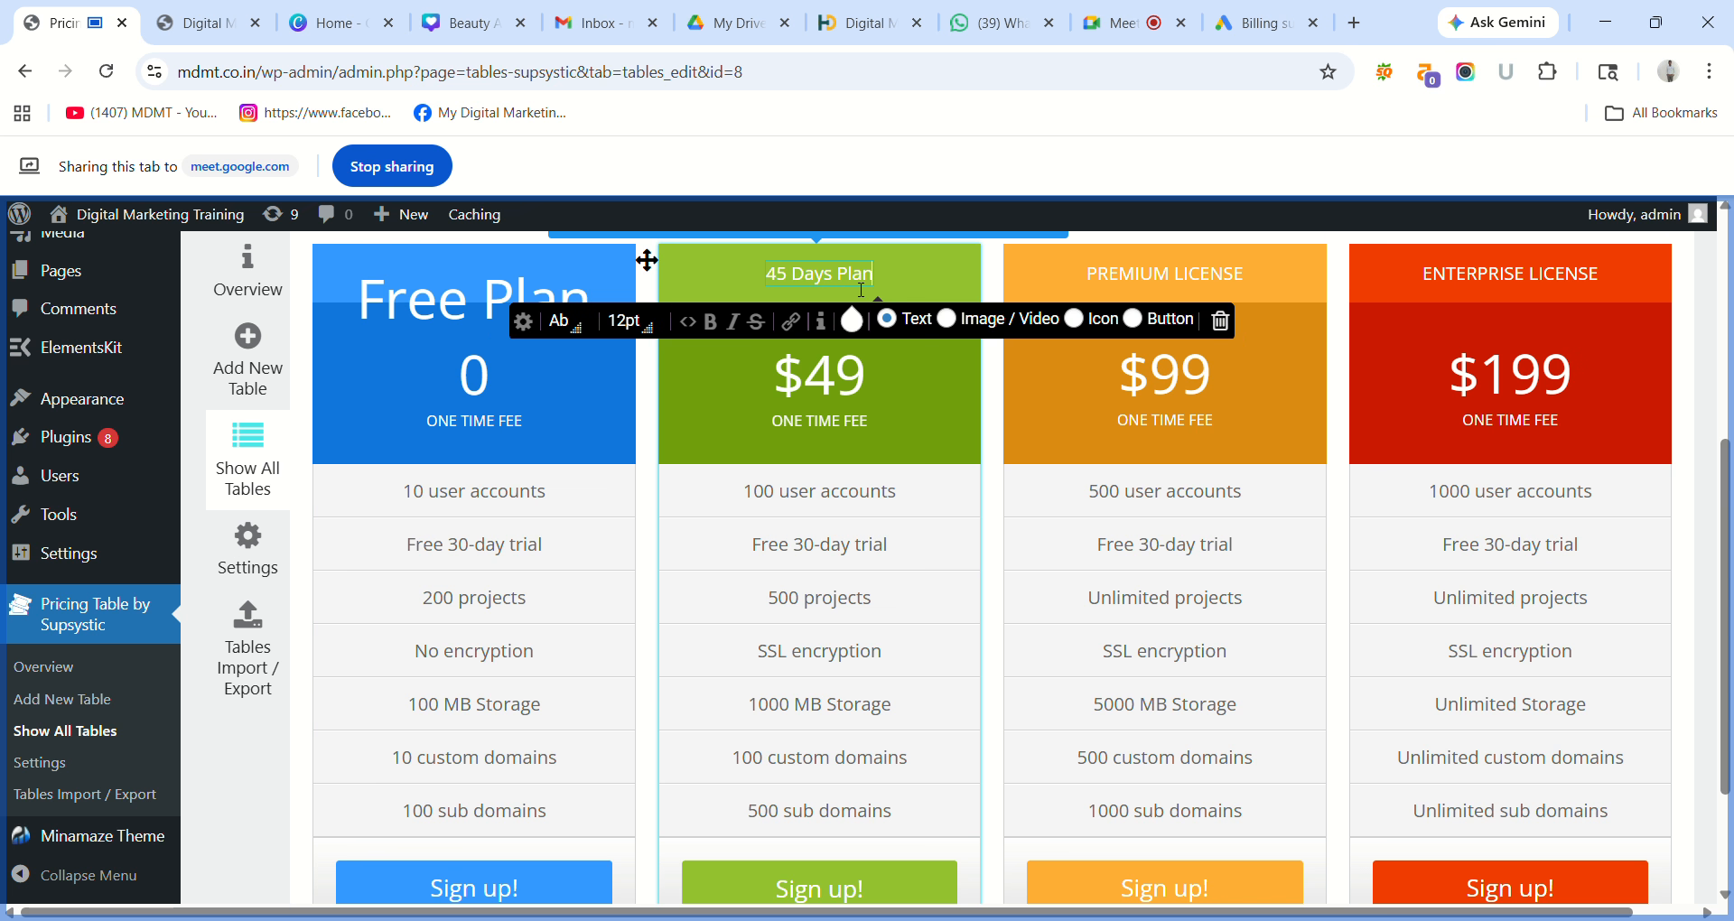
triple_click(855, 277)
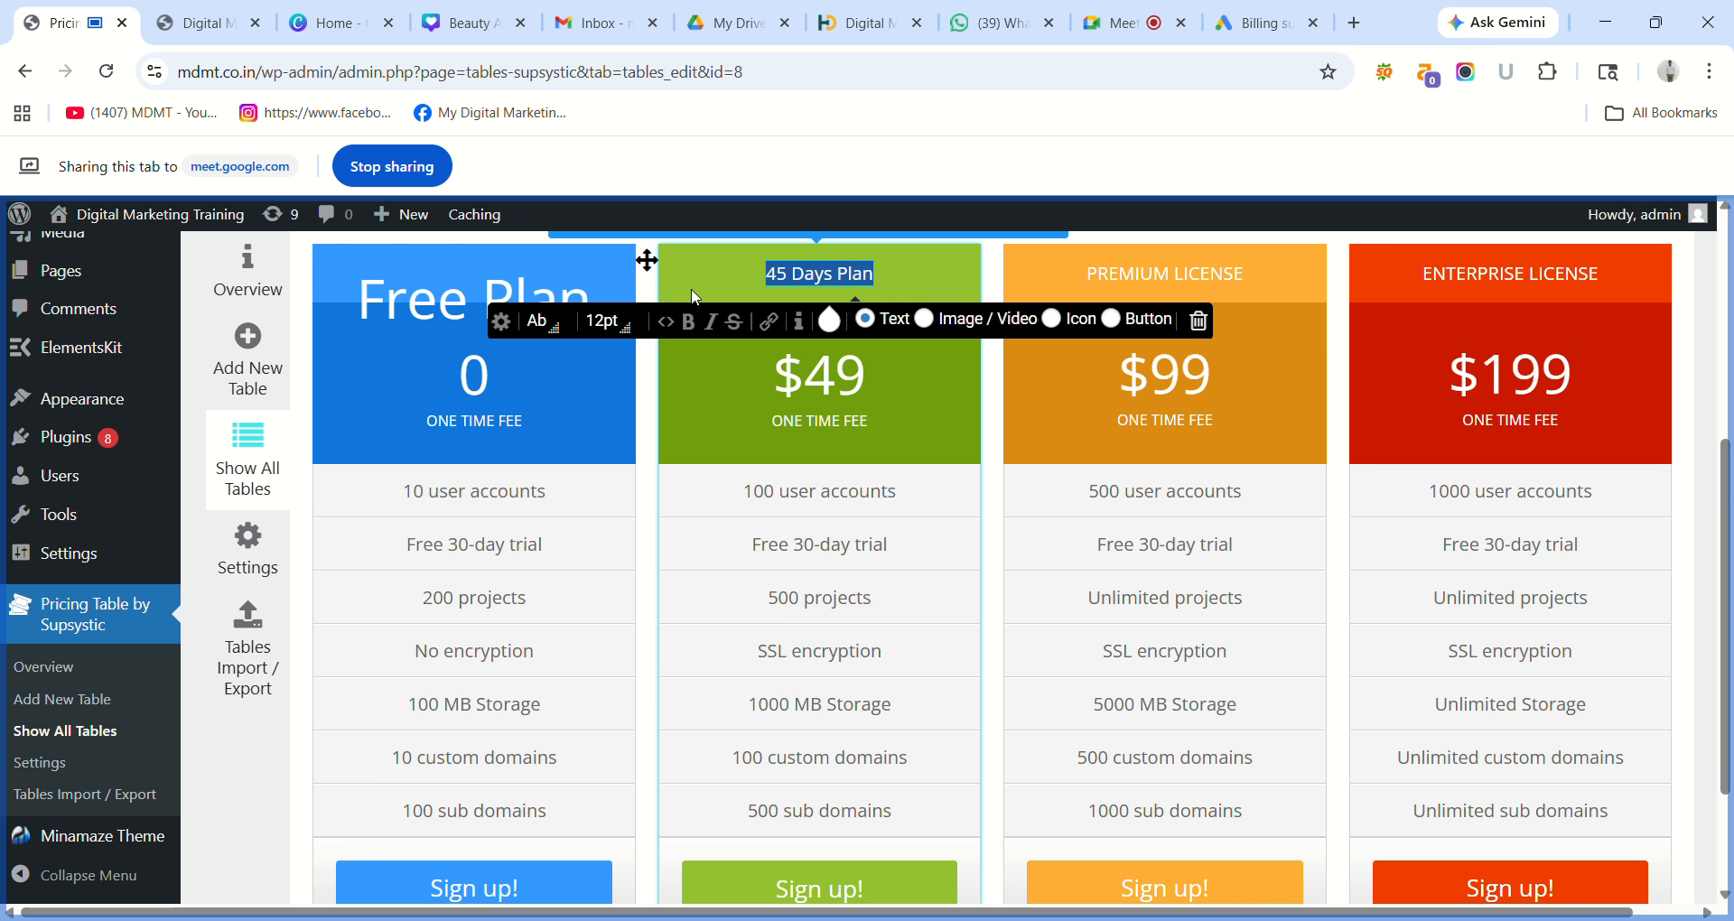
left_click(631, 327)
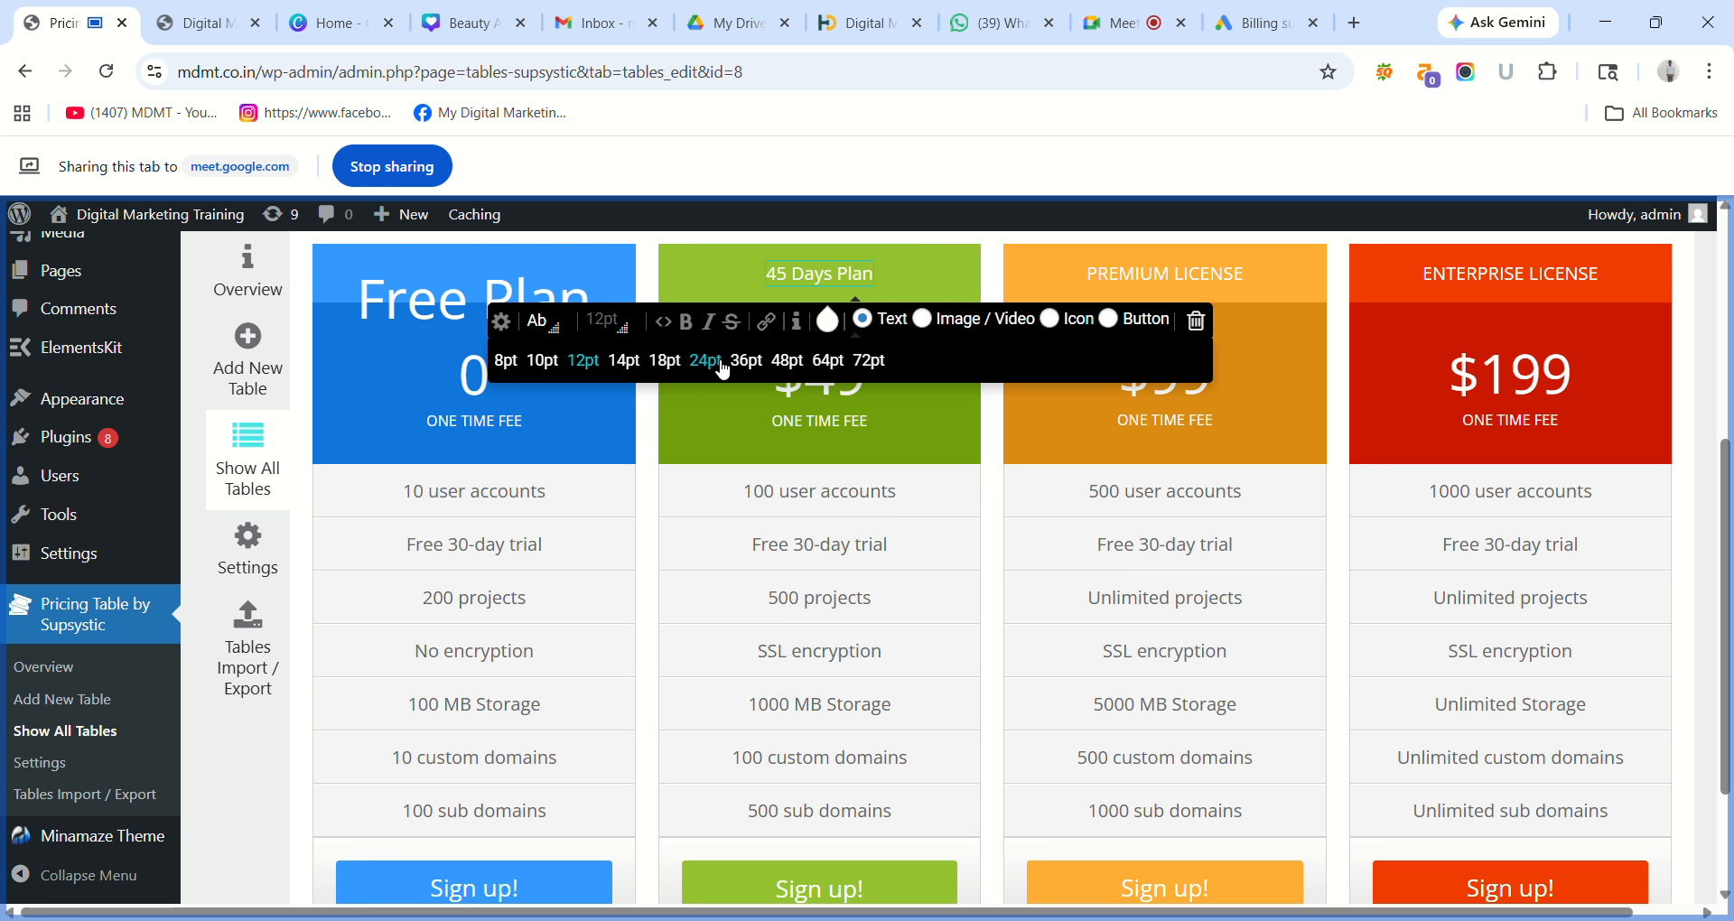
left_click(705, 360)
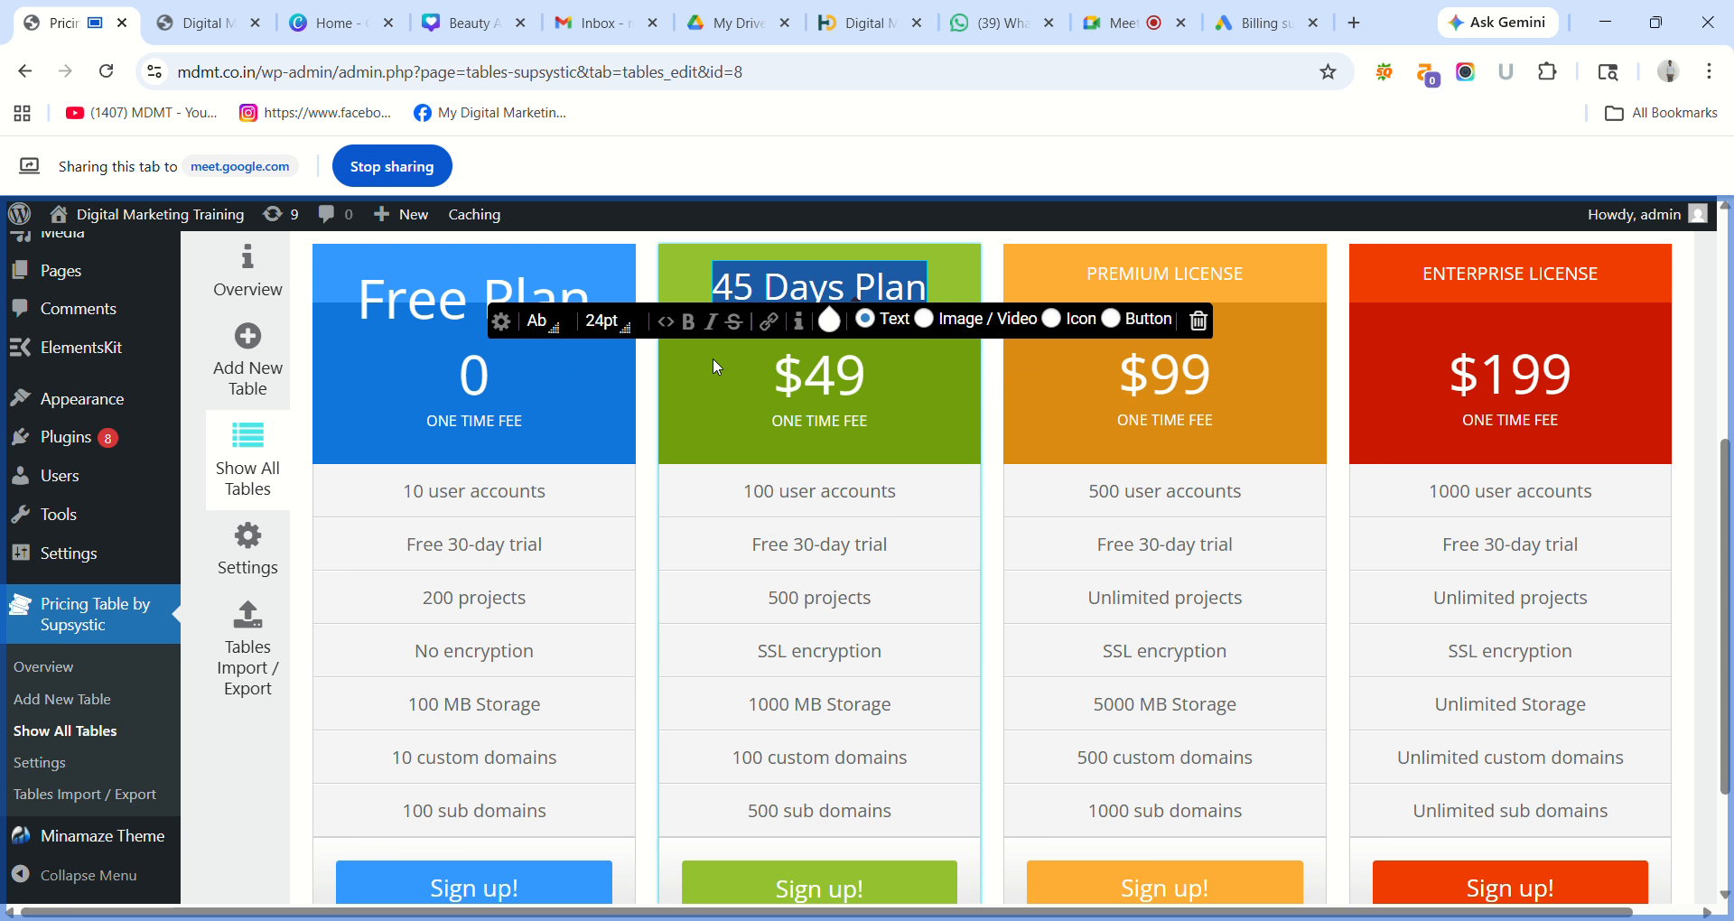
triple_click(835, 383)
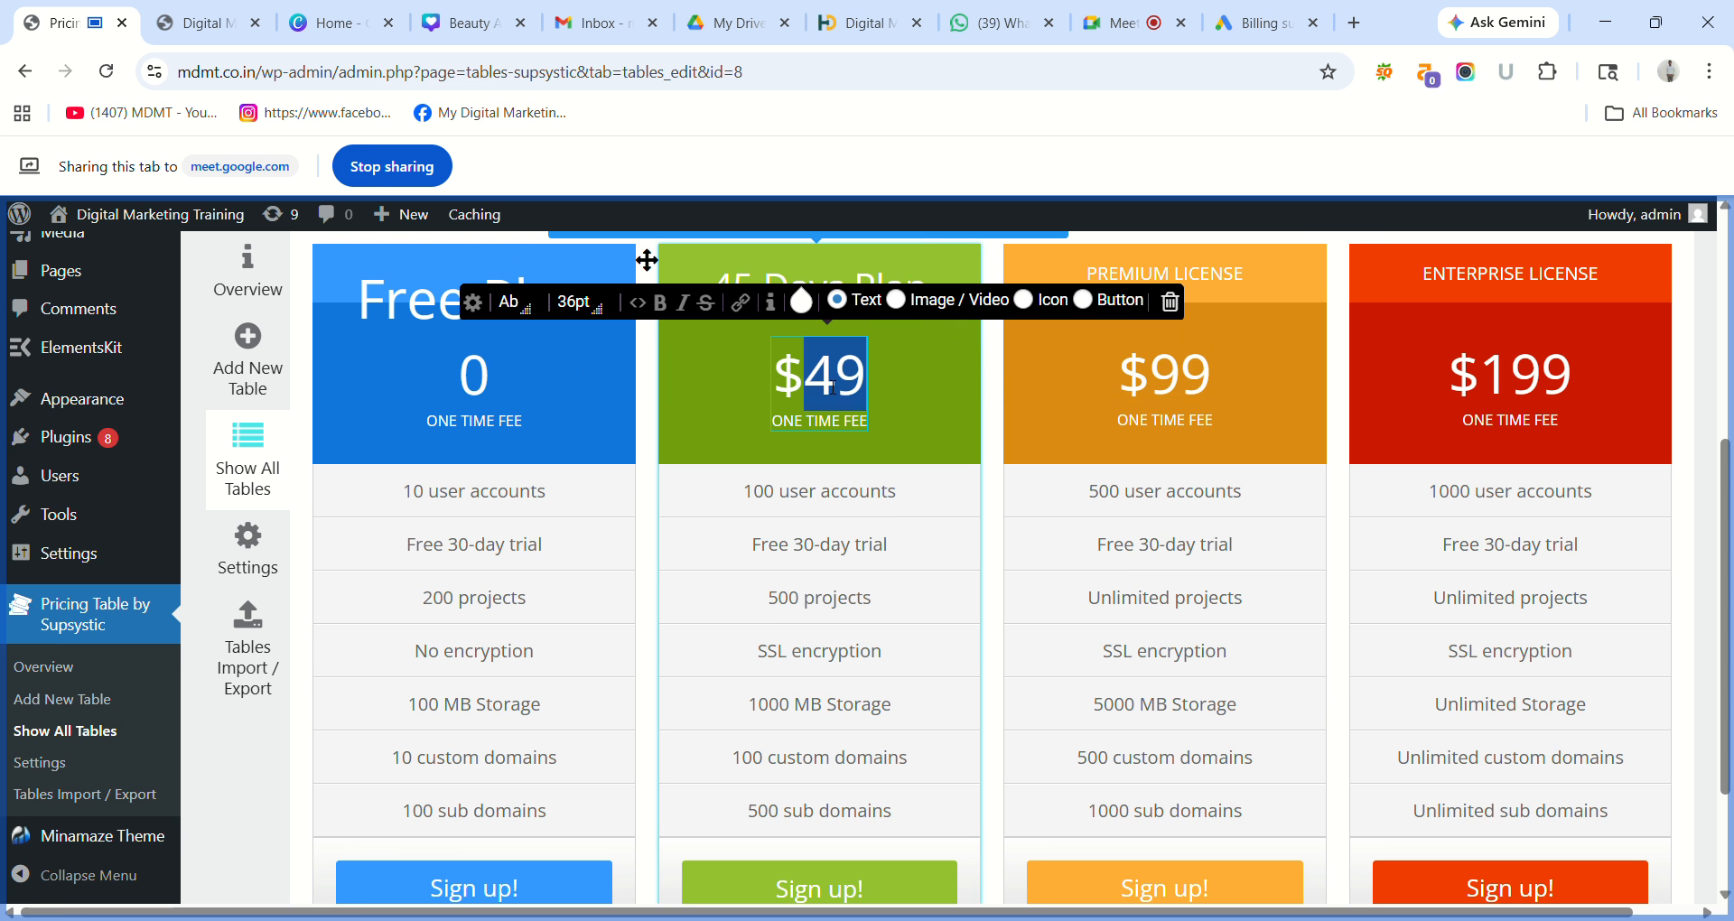
Replace the green column's $49 with 8500 at 36pt, keeping ONE TIME FEE on its own line.
type("85")
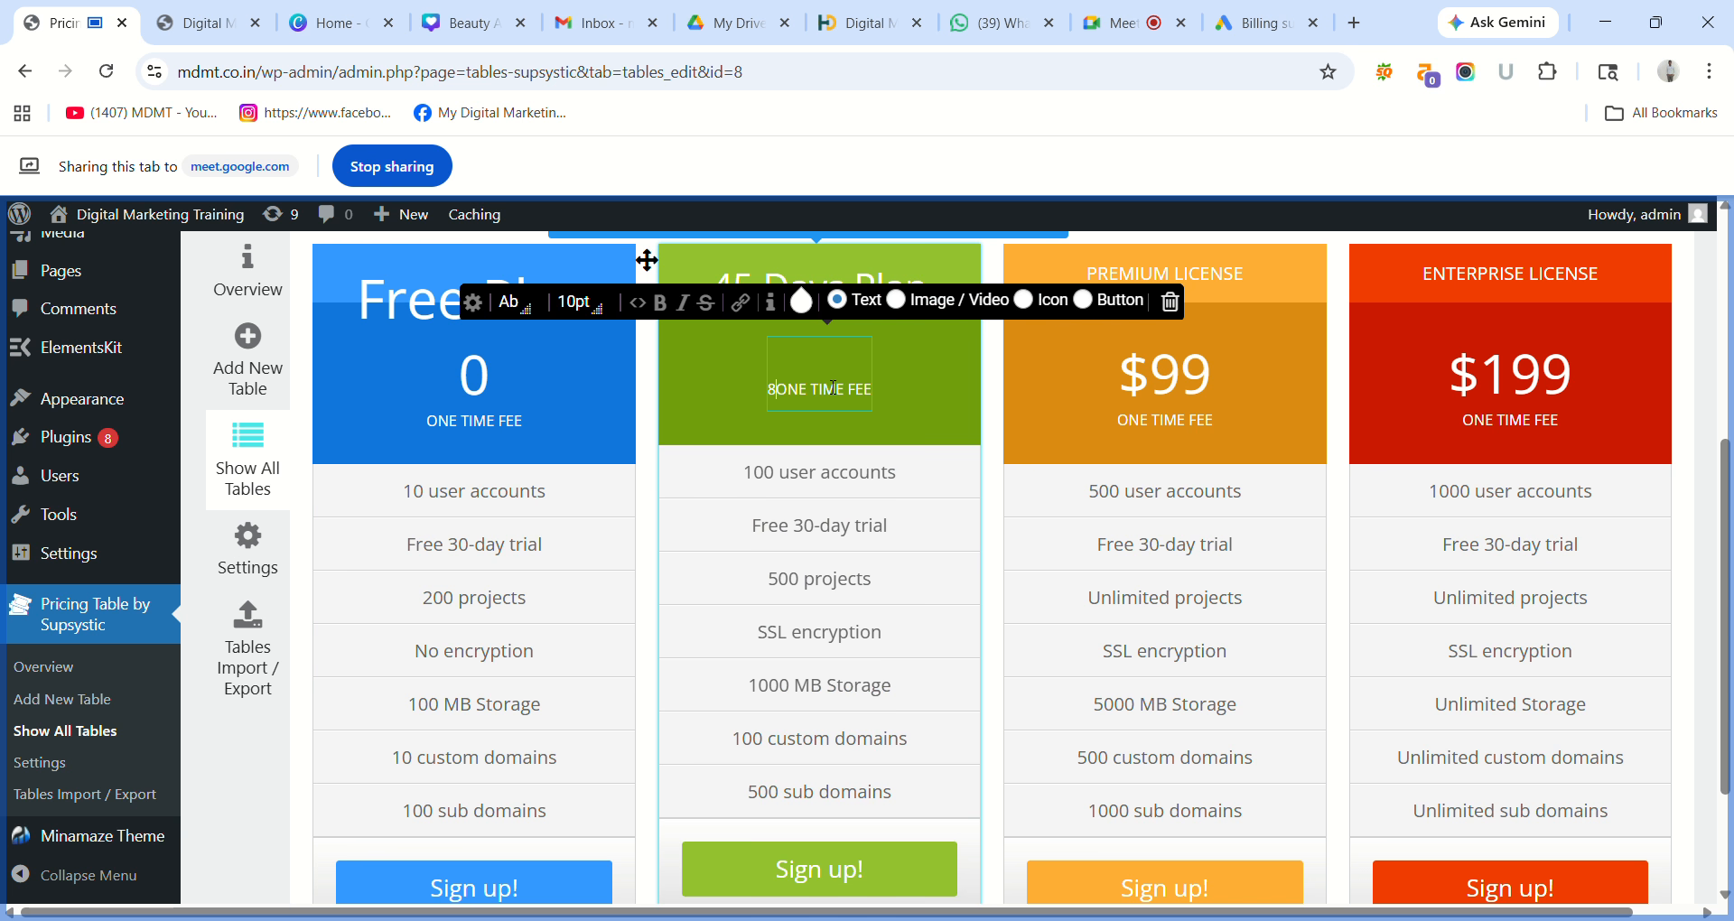
type("00")
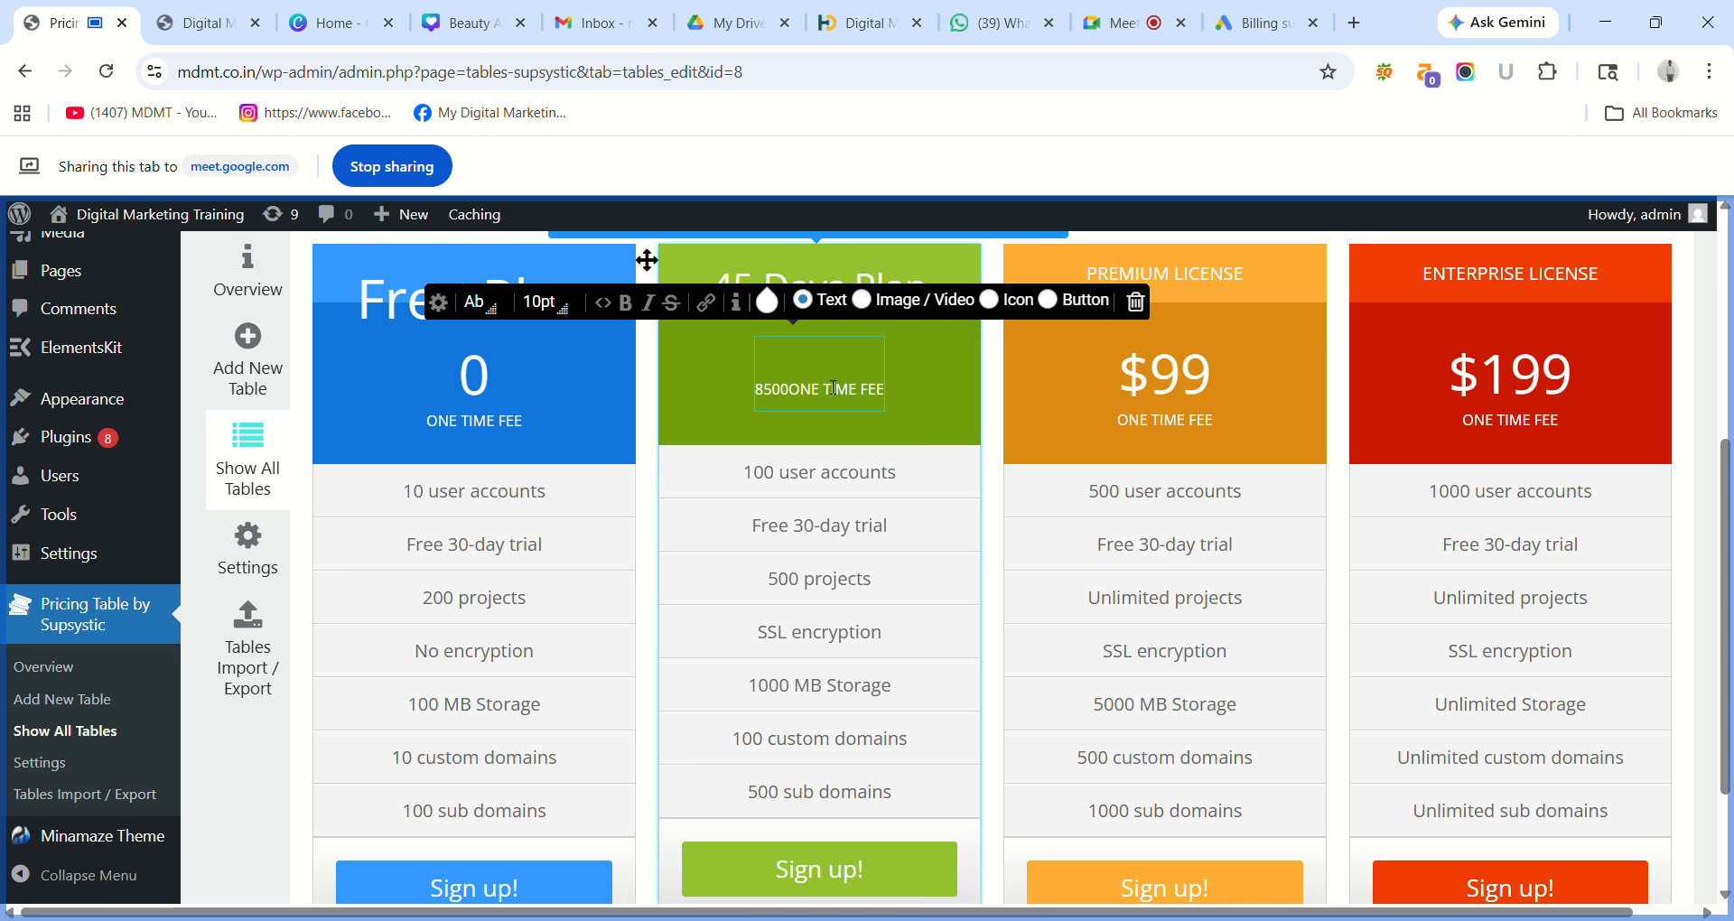
key("Return")
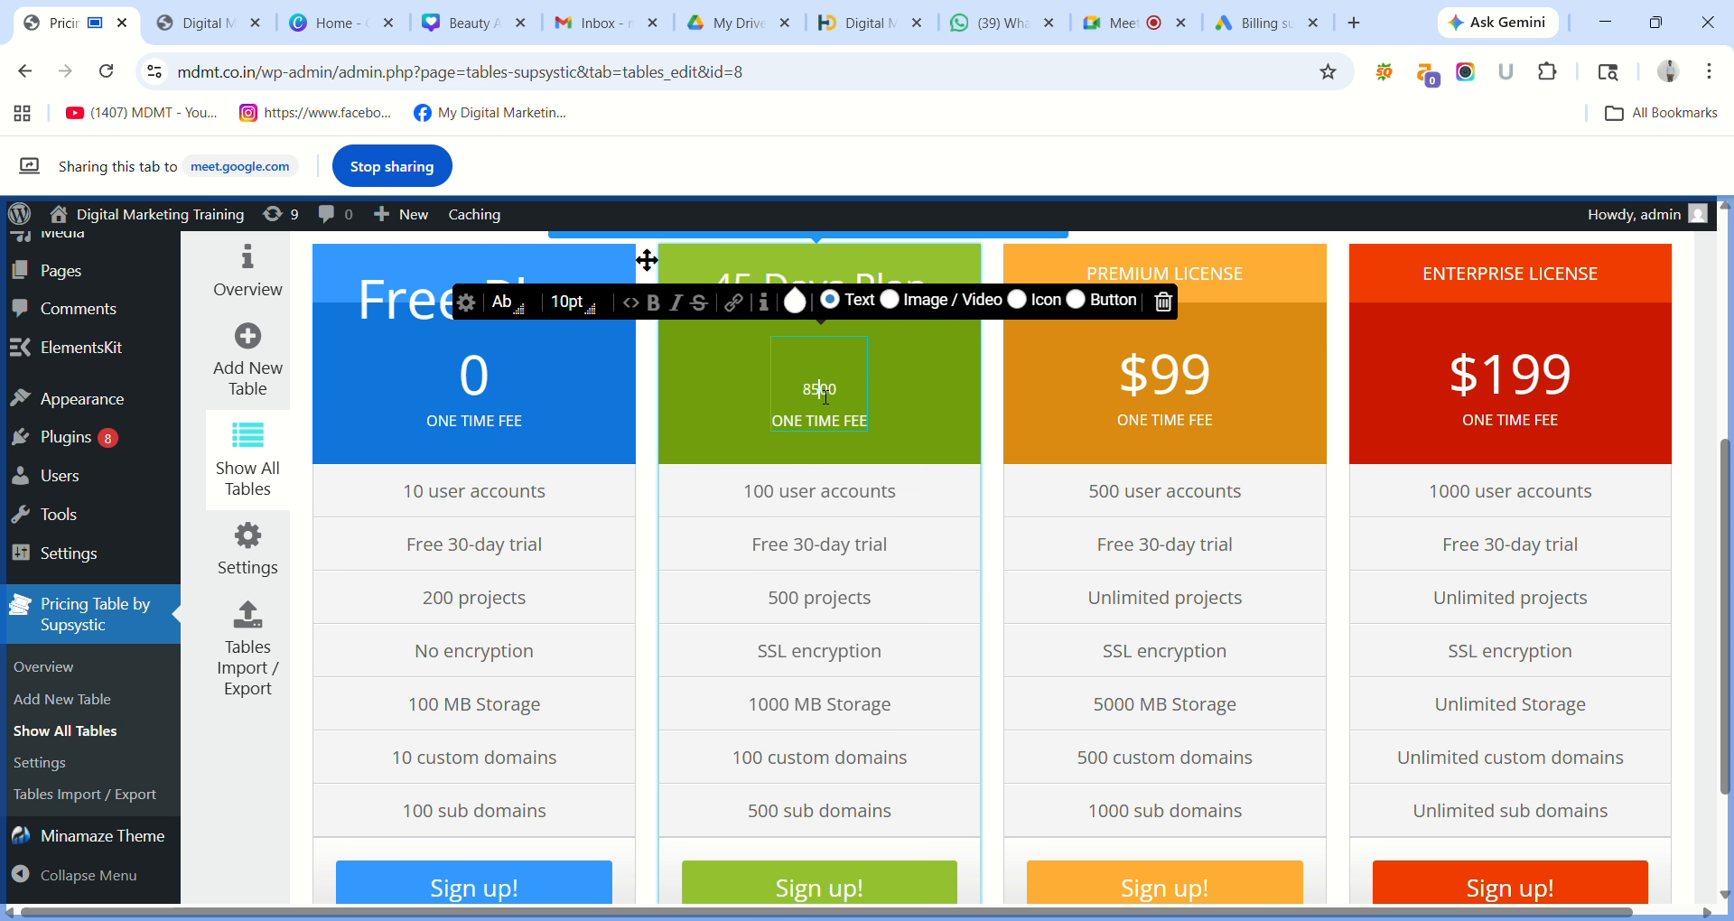
double_click(826, 394)
left_click(575, 302)
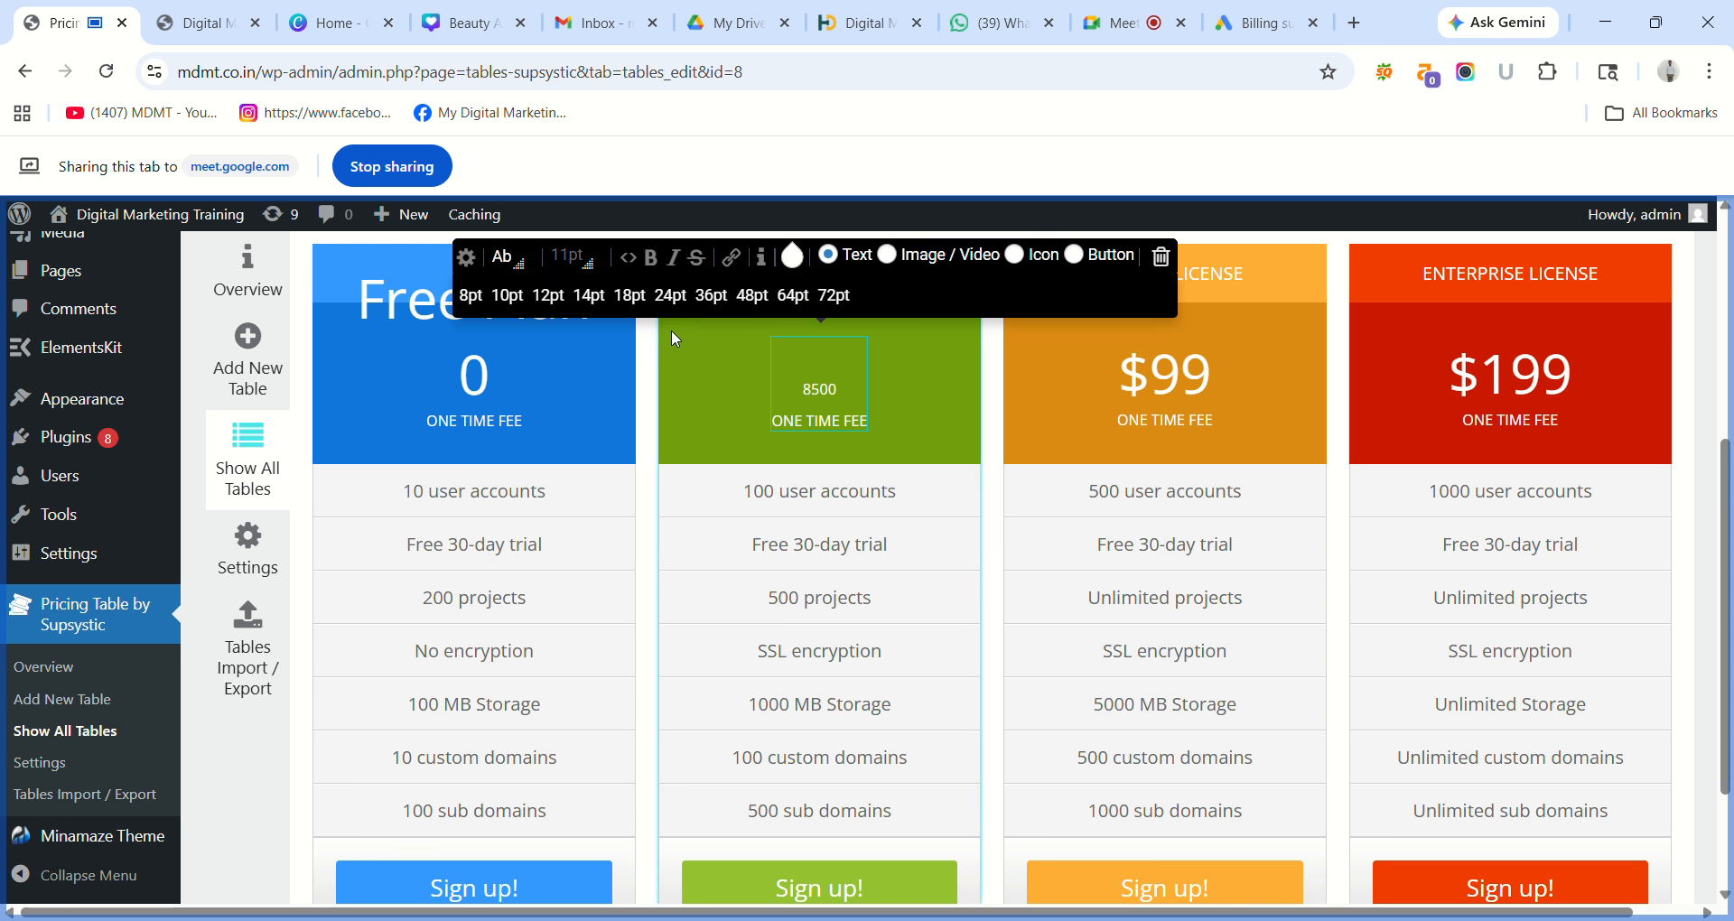
left_click(711, 295)
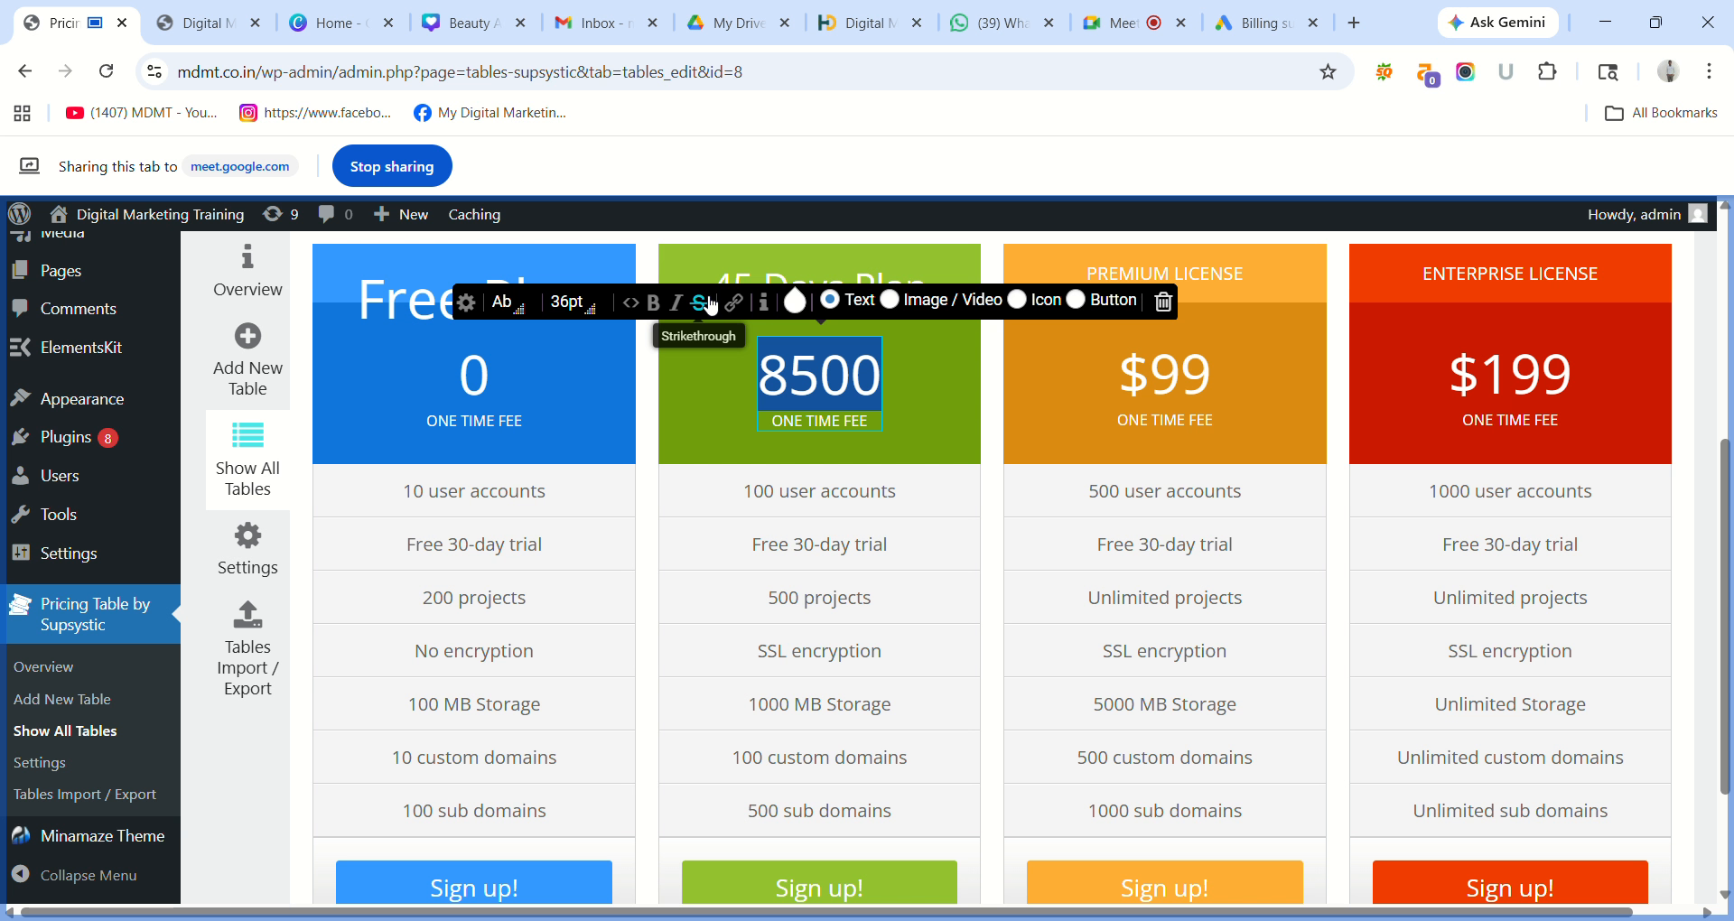
left_click(934, 370)
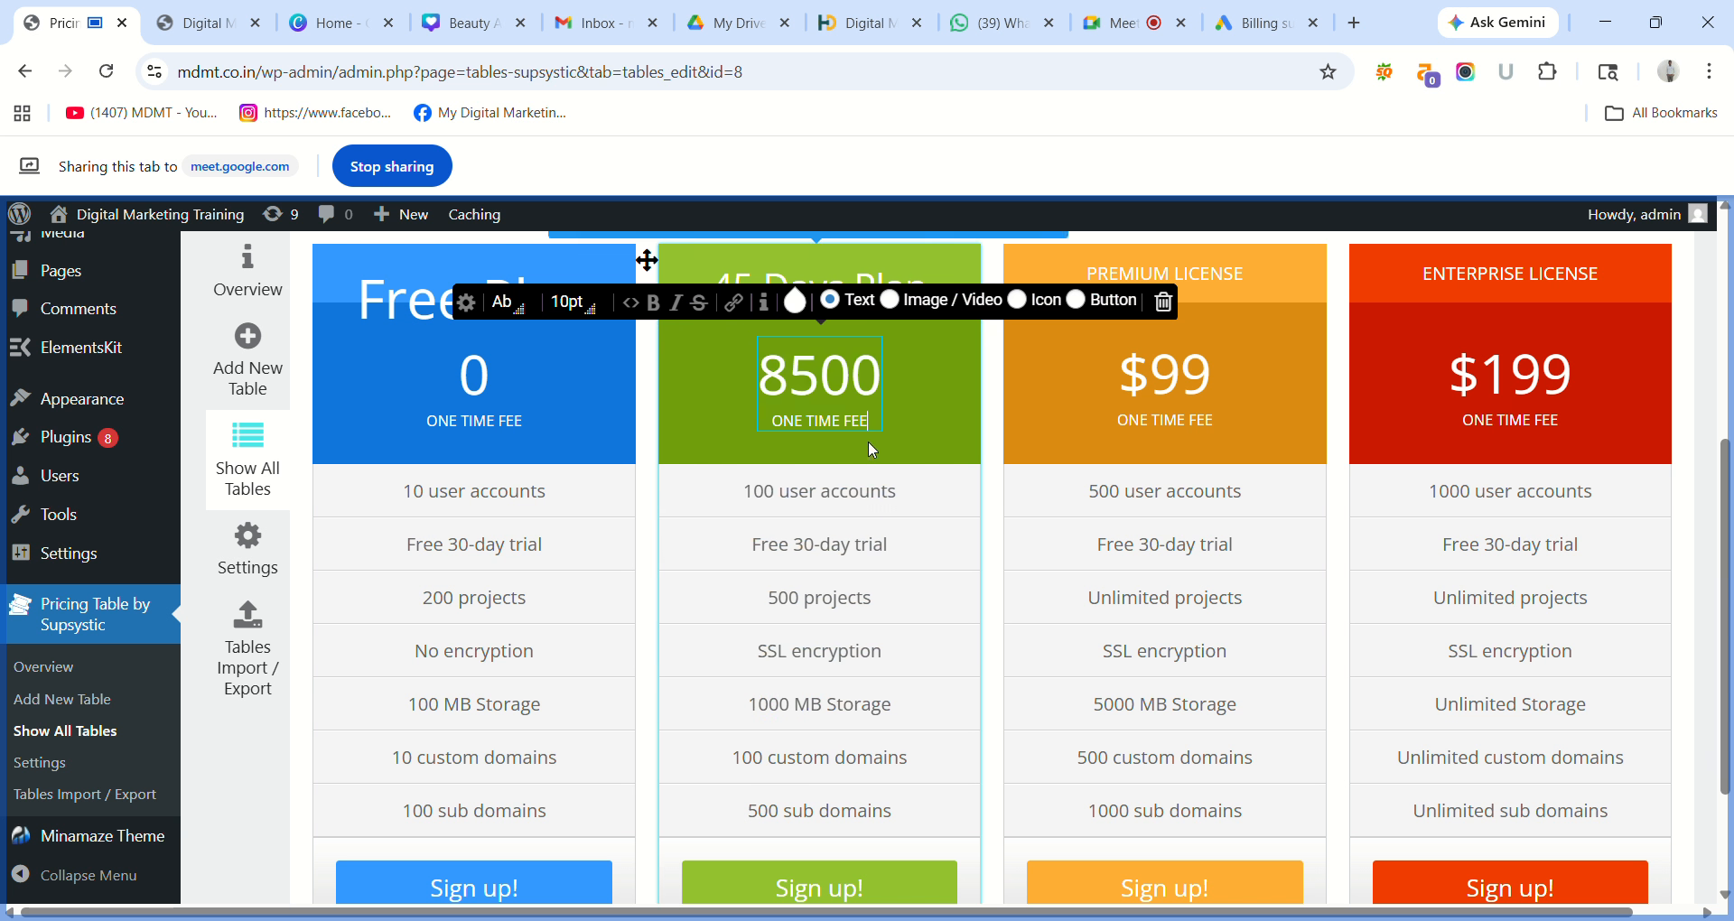
left_click(935, 439)
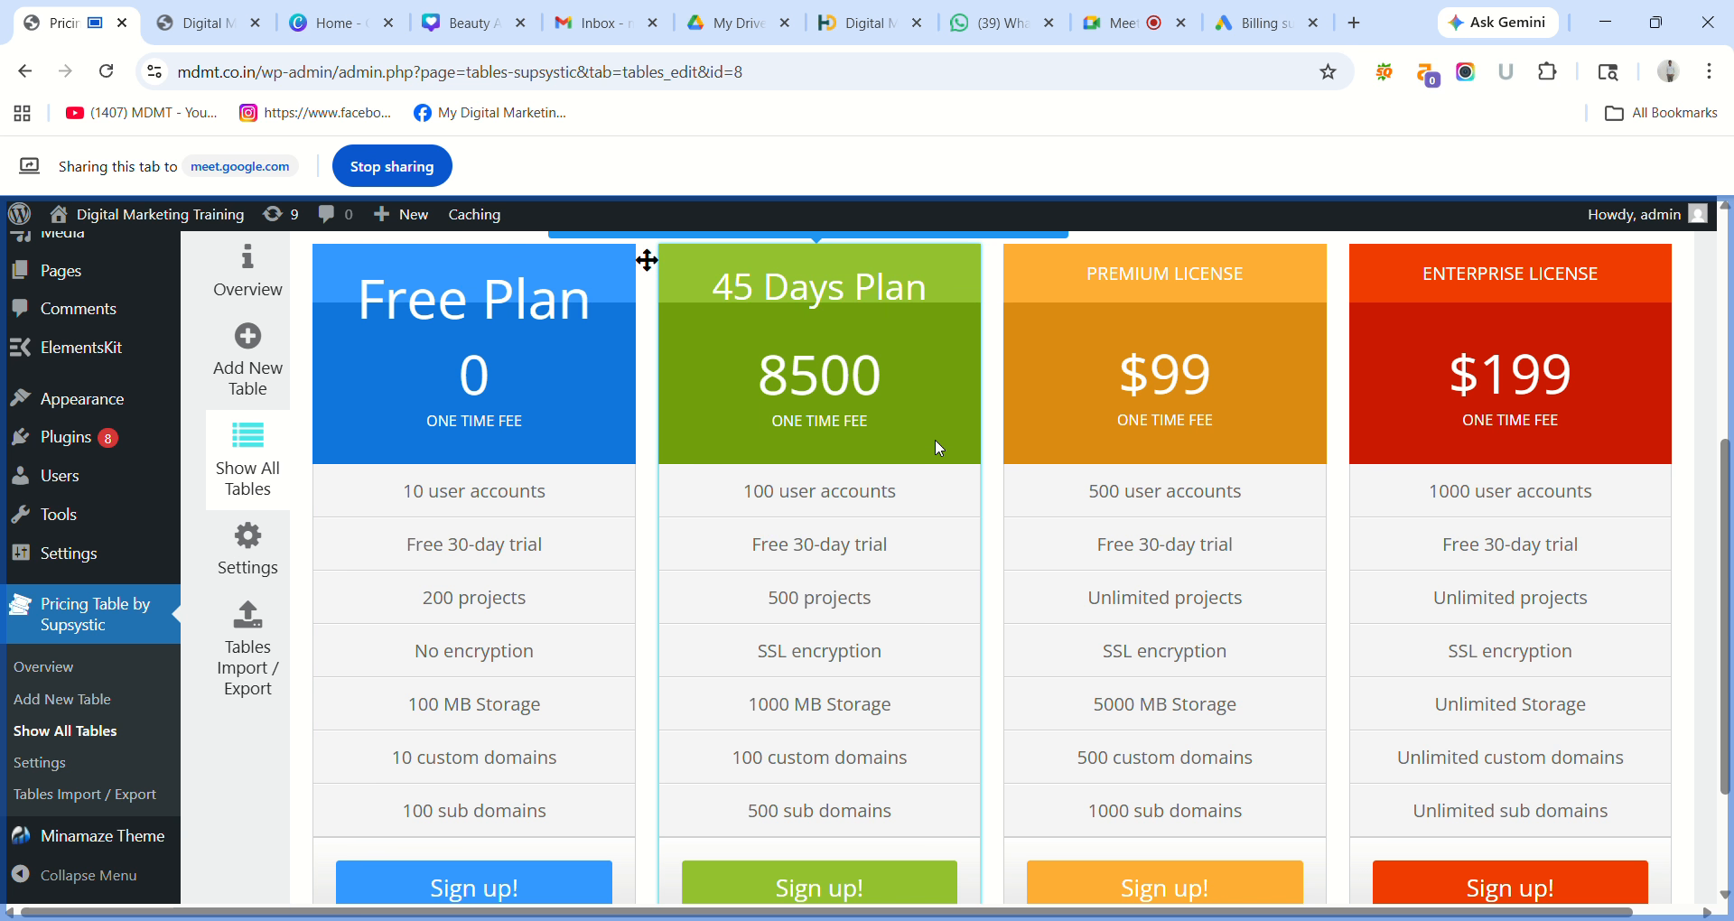
Replace the Free Plan column's first two features with Website Design and SEO.
scroll(876, 388, "down", 1)
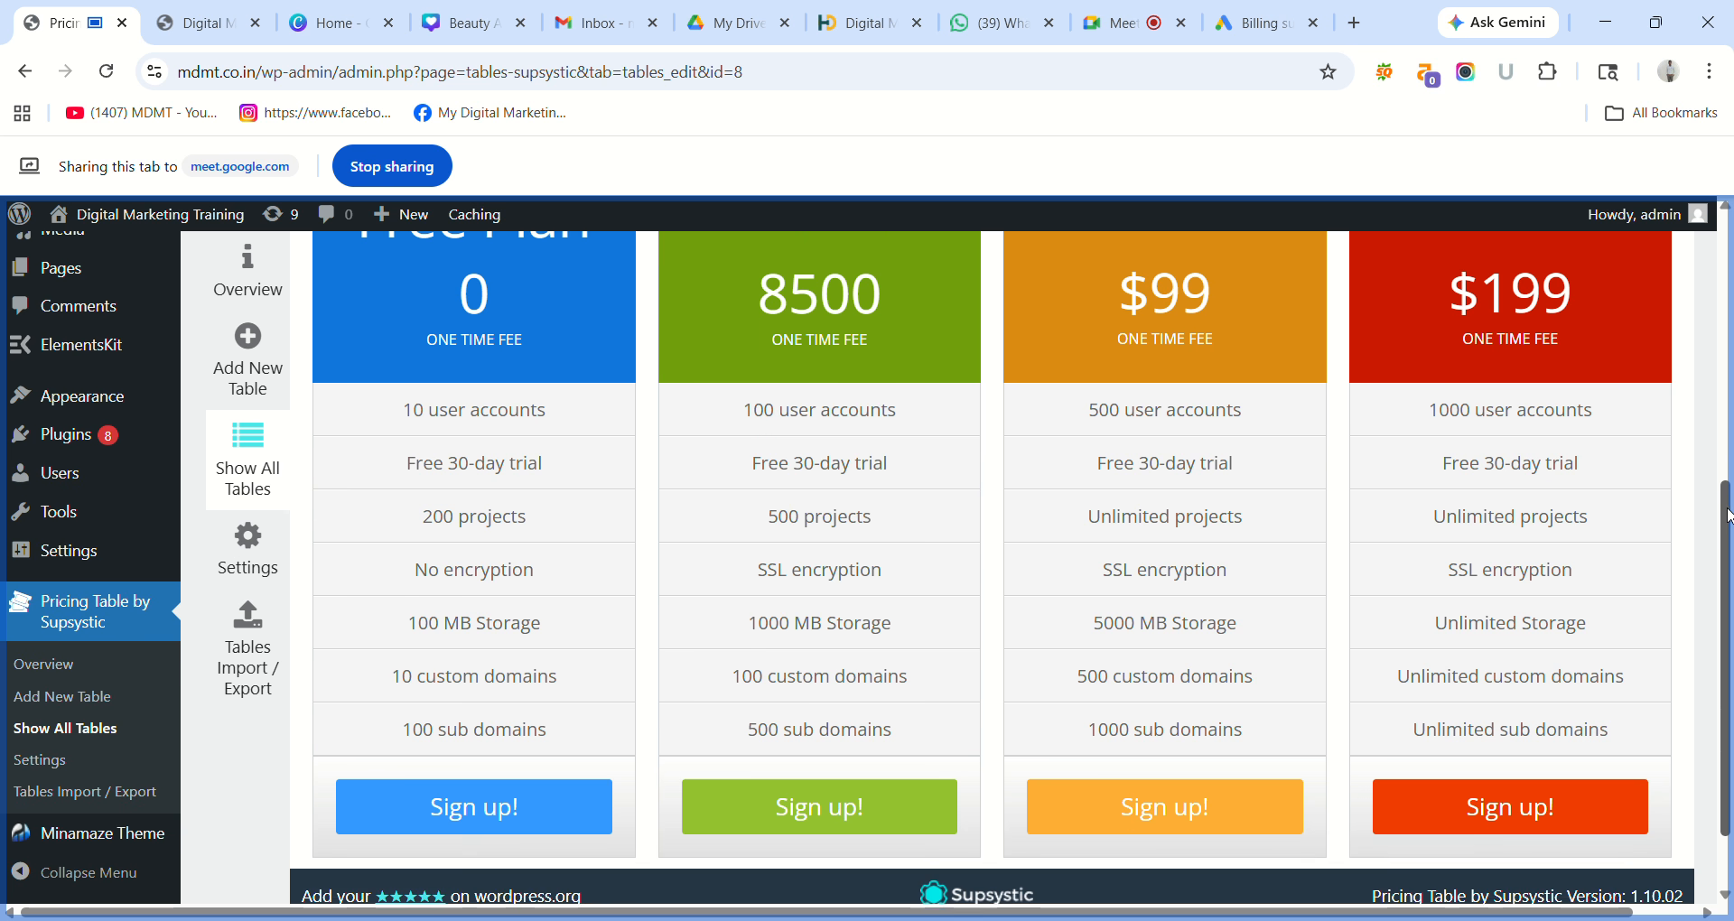
triple_click(542, 392)
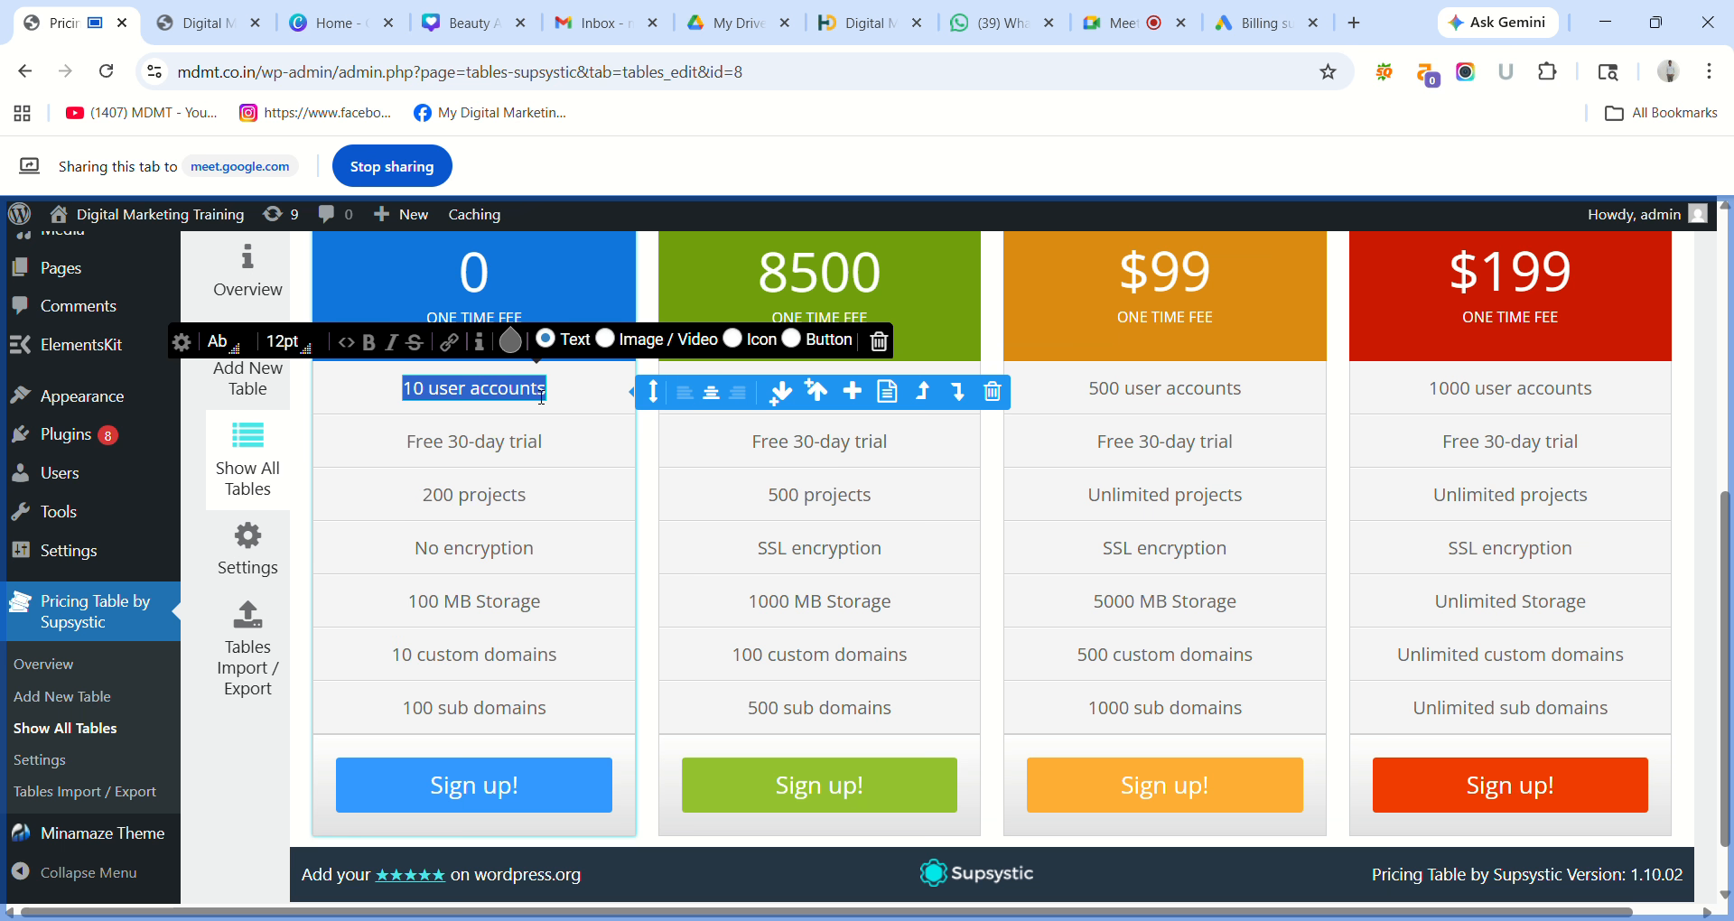
type("Web")
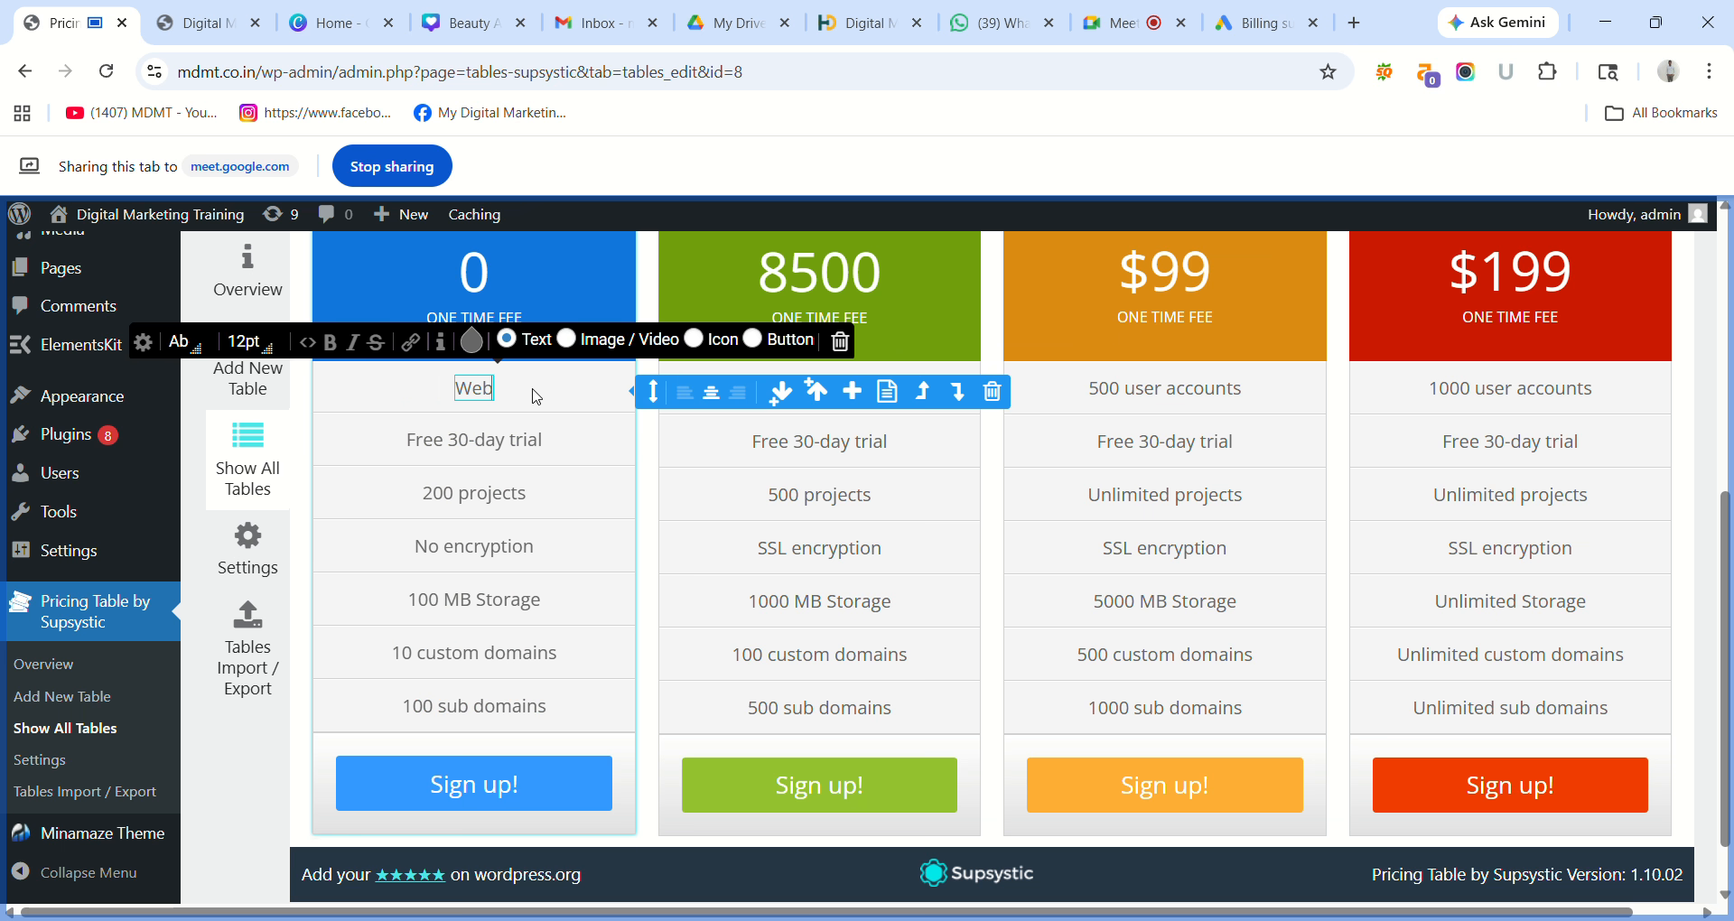
type("site Design")
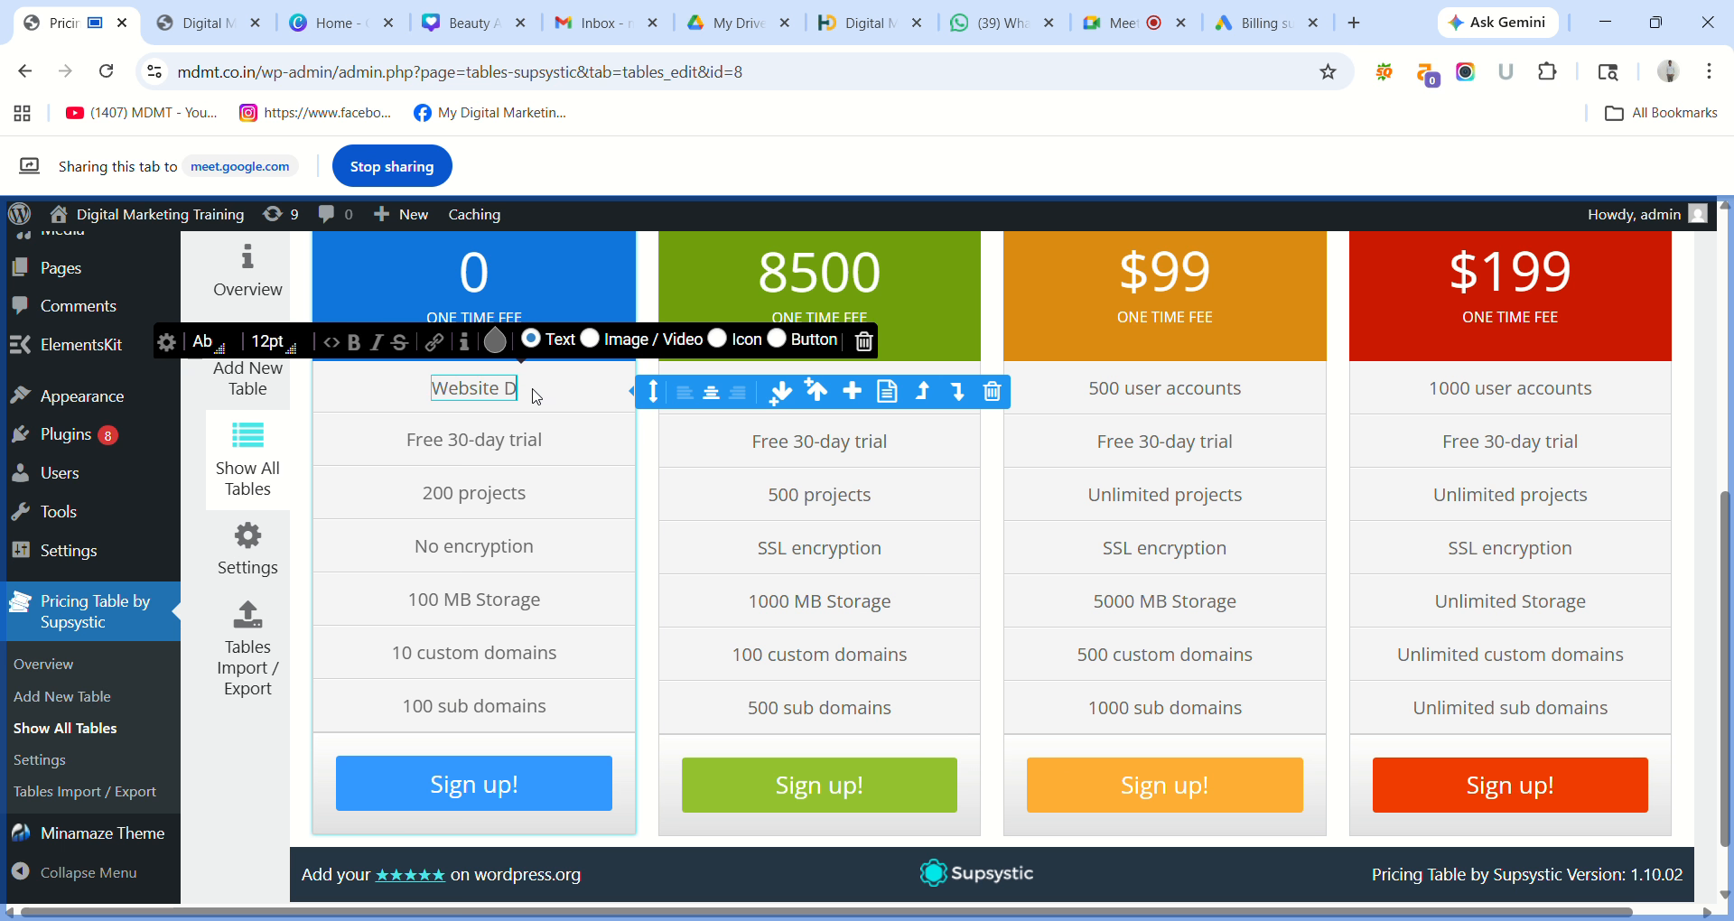
triple_click(514, 443)
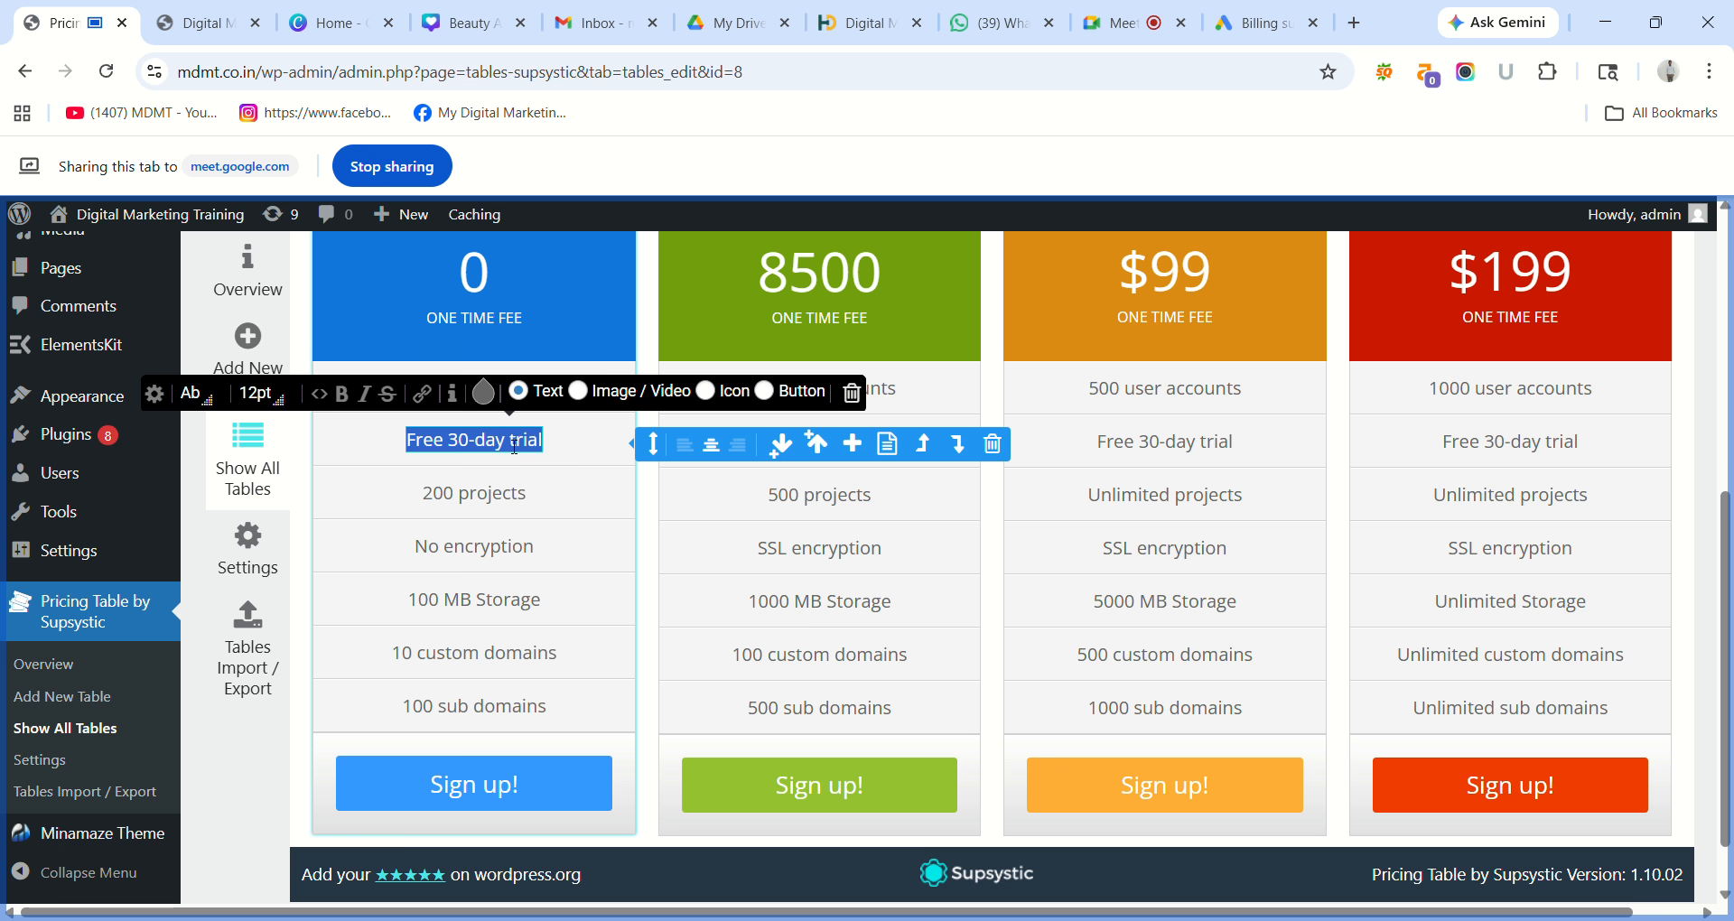
type("Se")
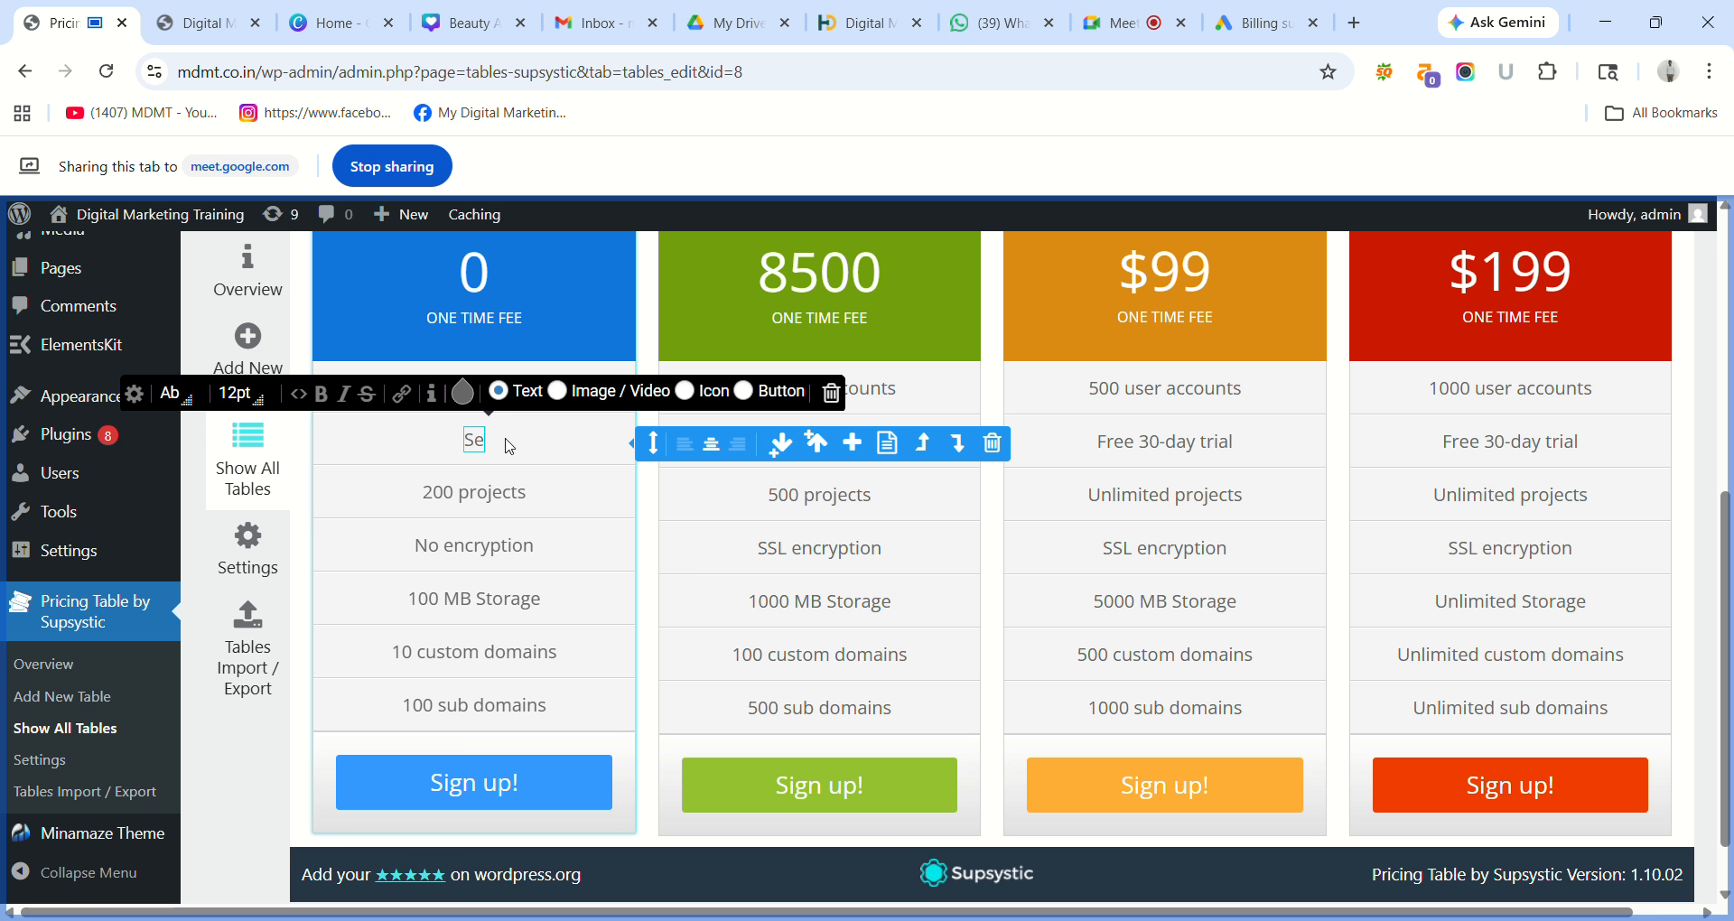
key("BackSpace")
type("e")
key("BackSpace")
type("EO")
Change 200 projects and No encryption to Google Ads and Social Media, and empty the 100 MB Storage cell.
triple_click(495, 495)
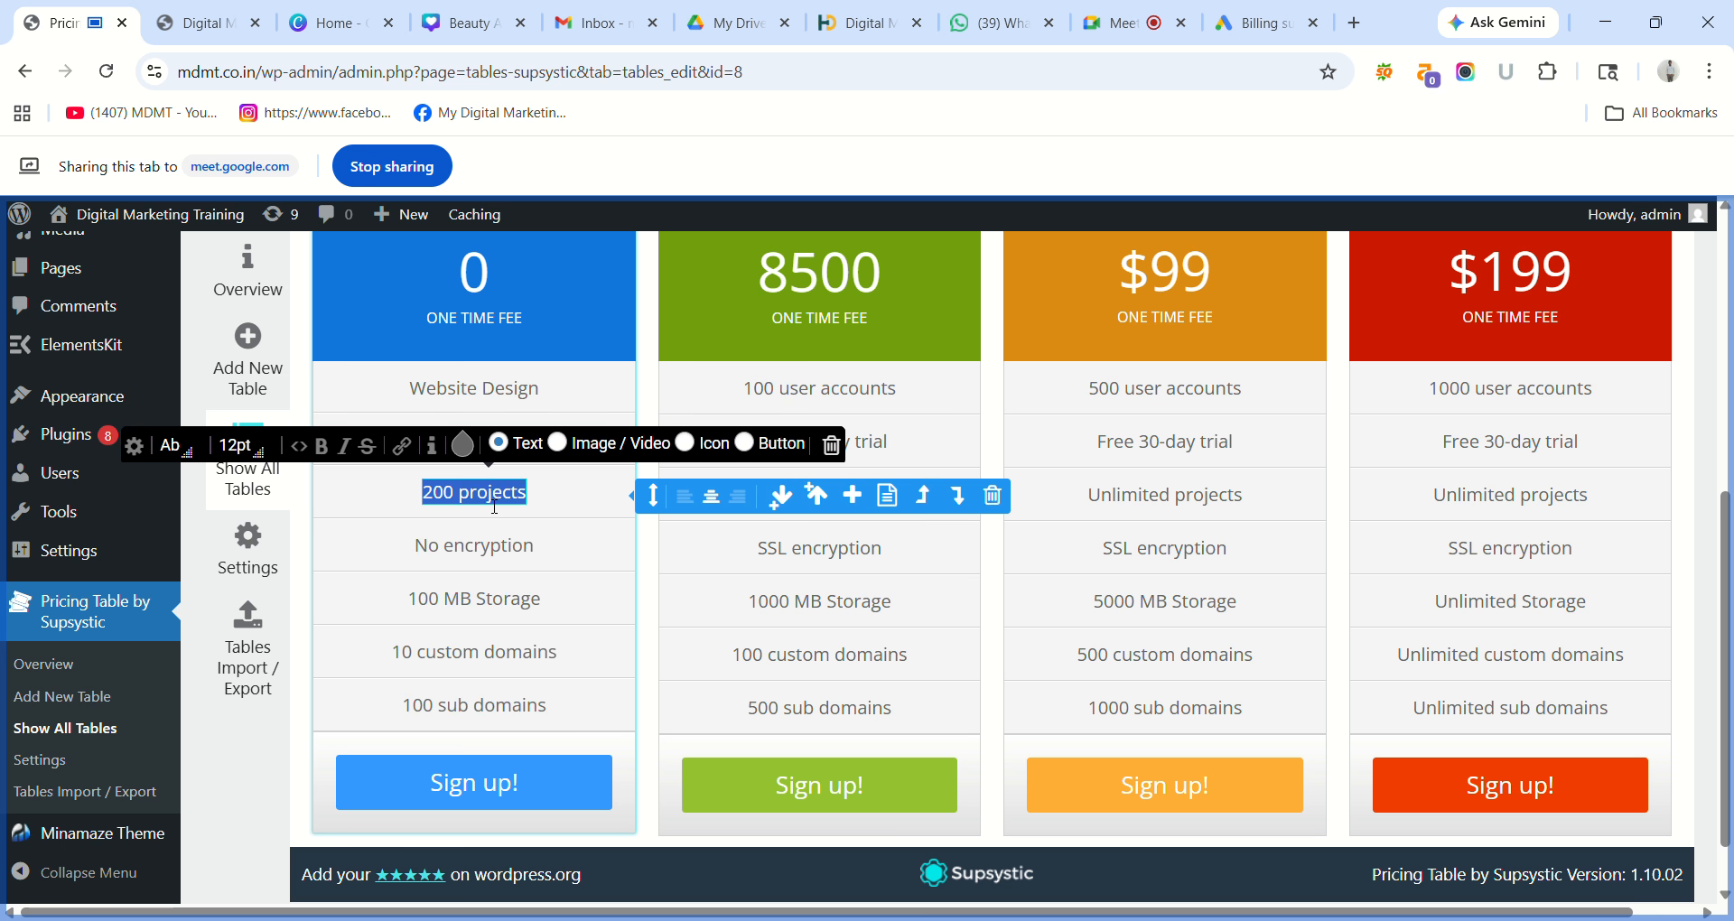
type("G")
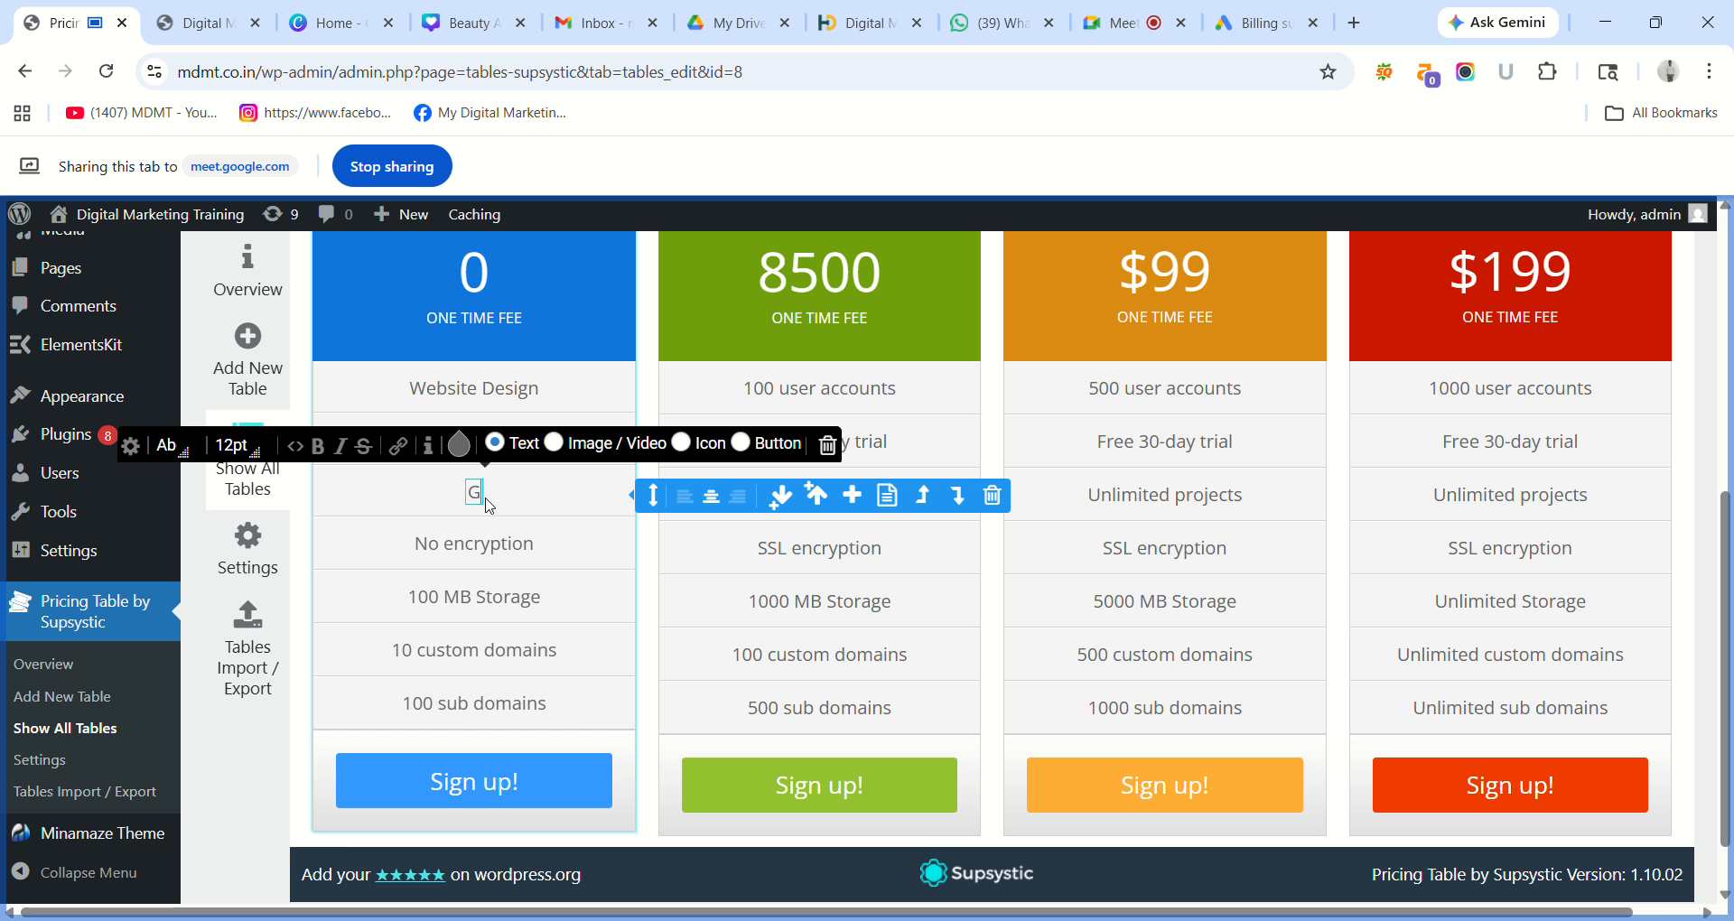
type("oogle")
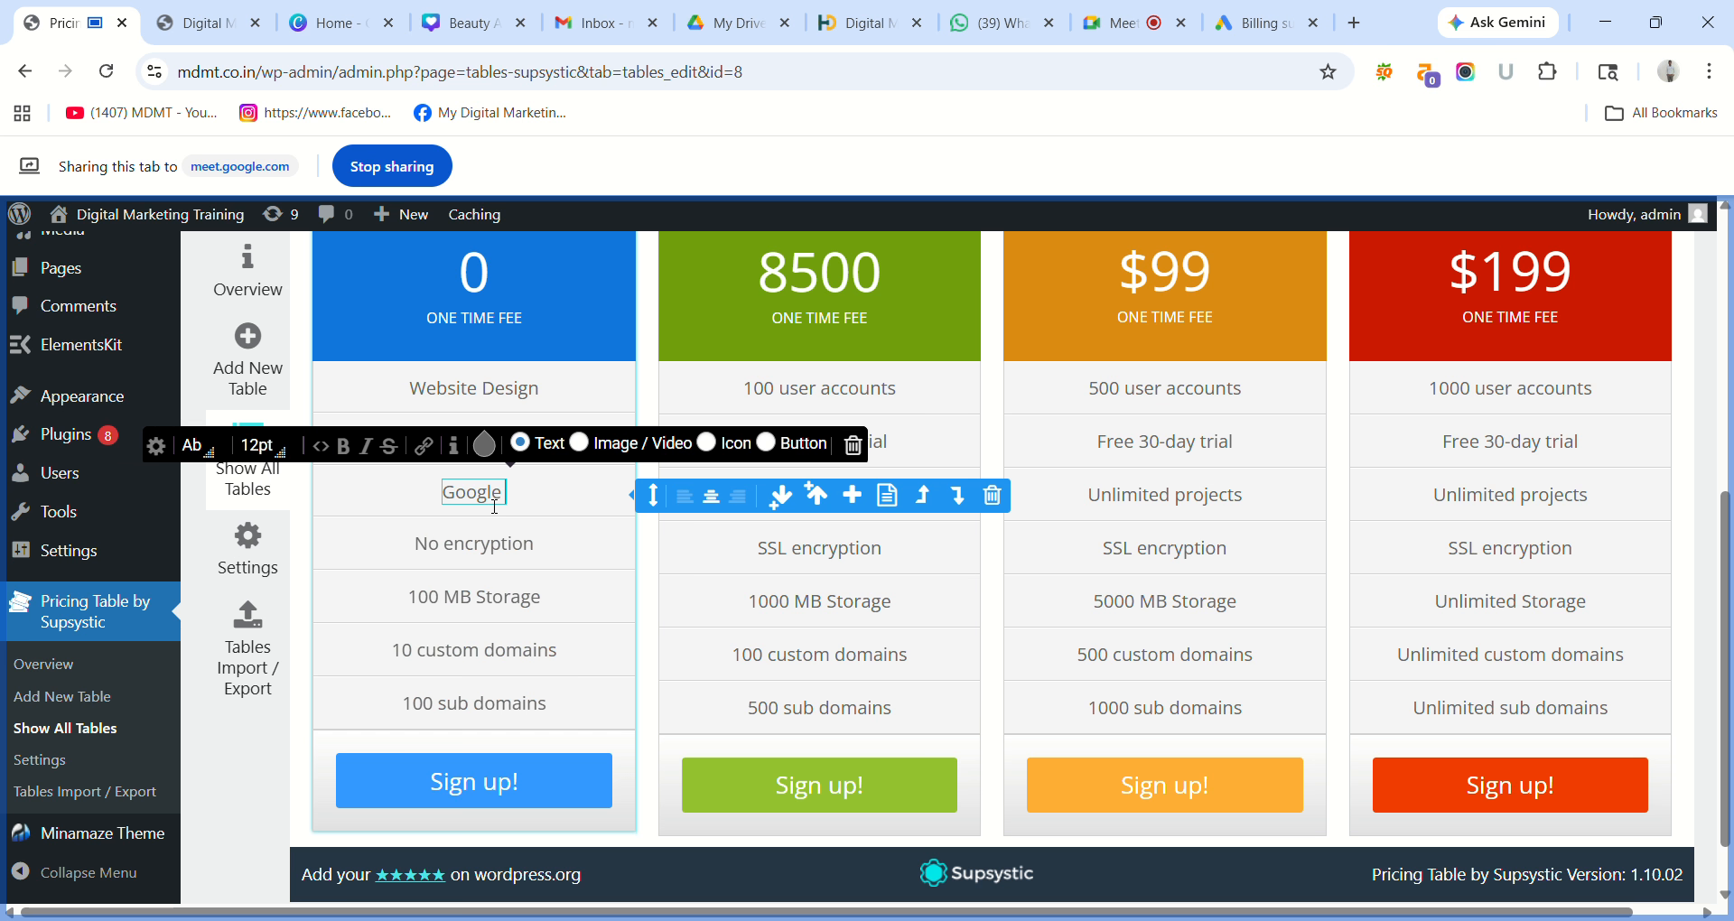
type(" Ads")
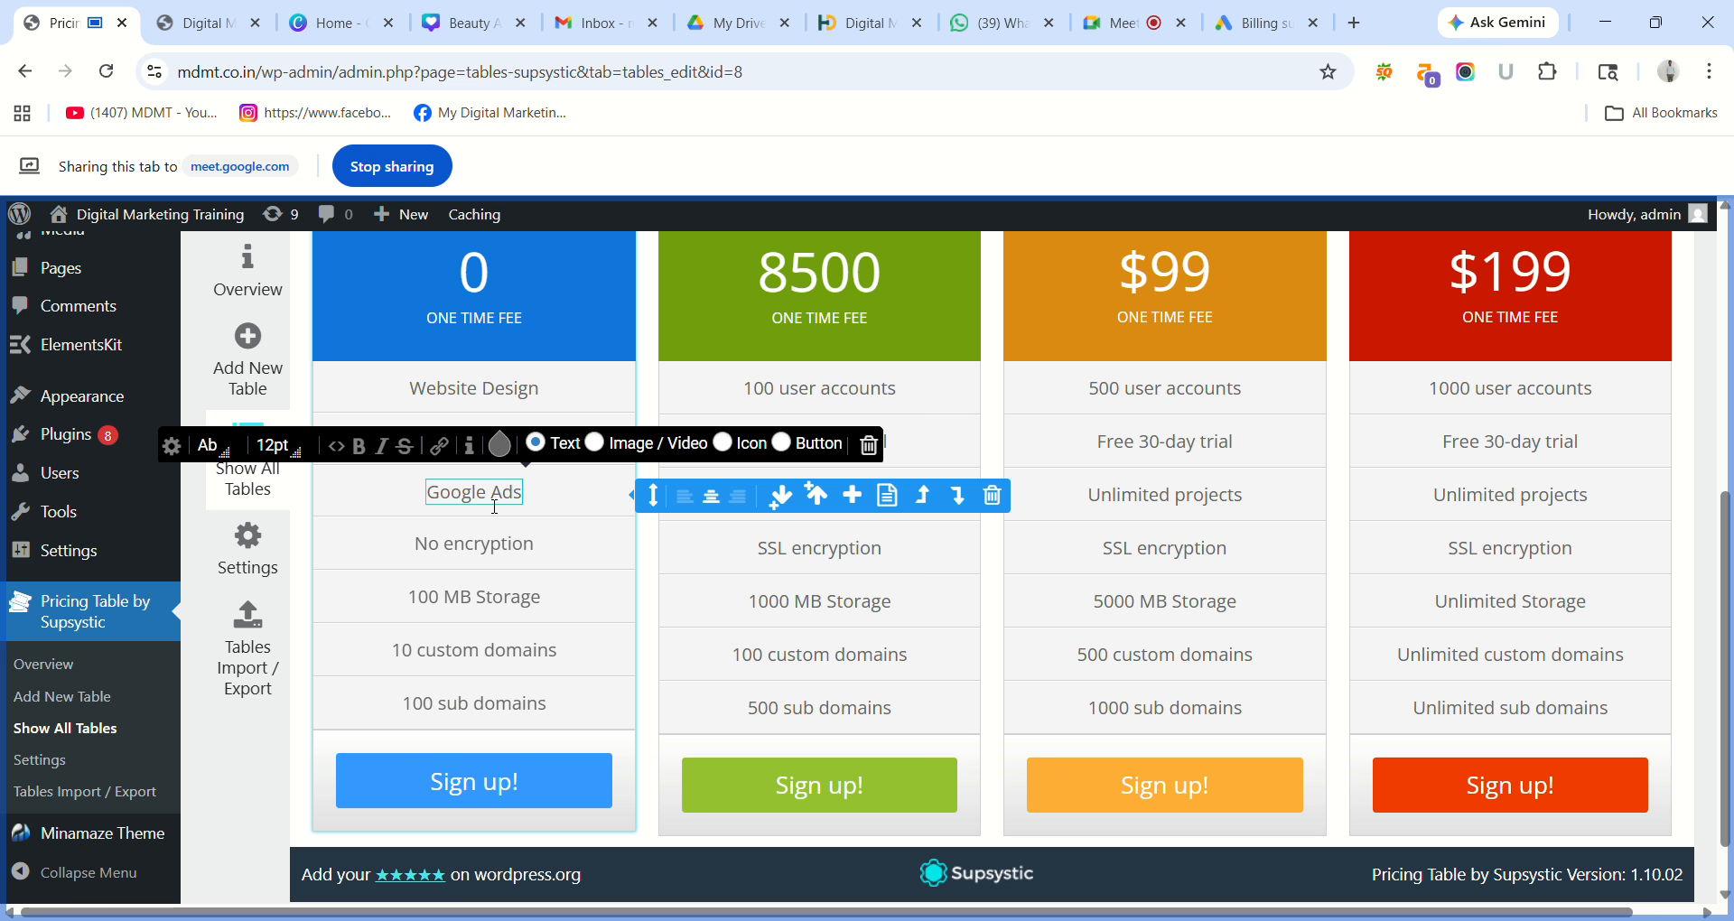
triple_click(469, 549)
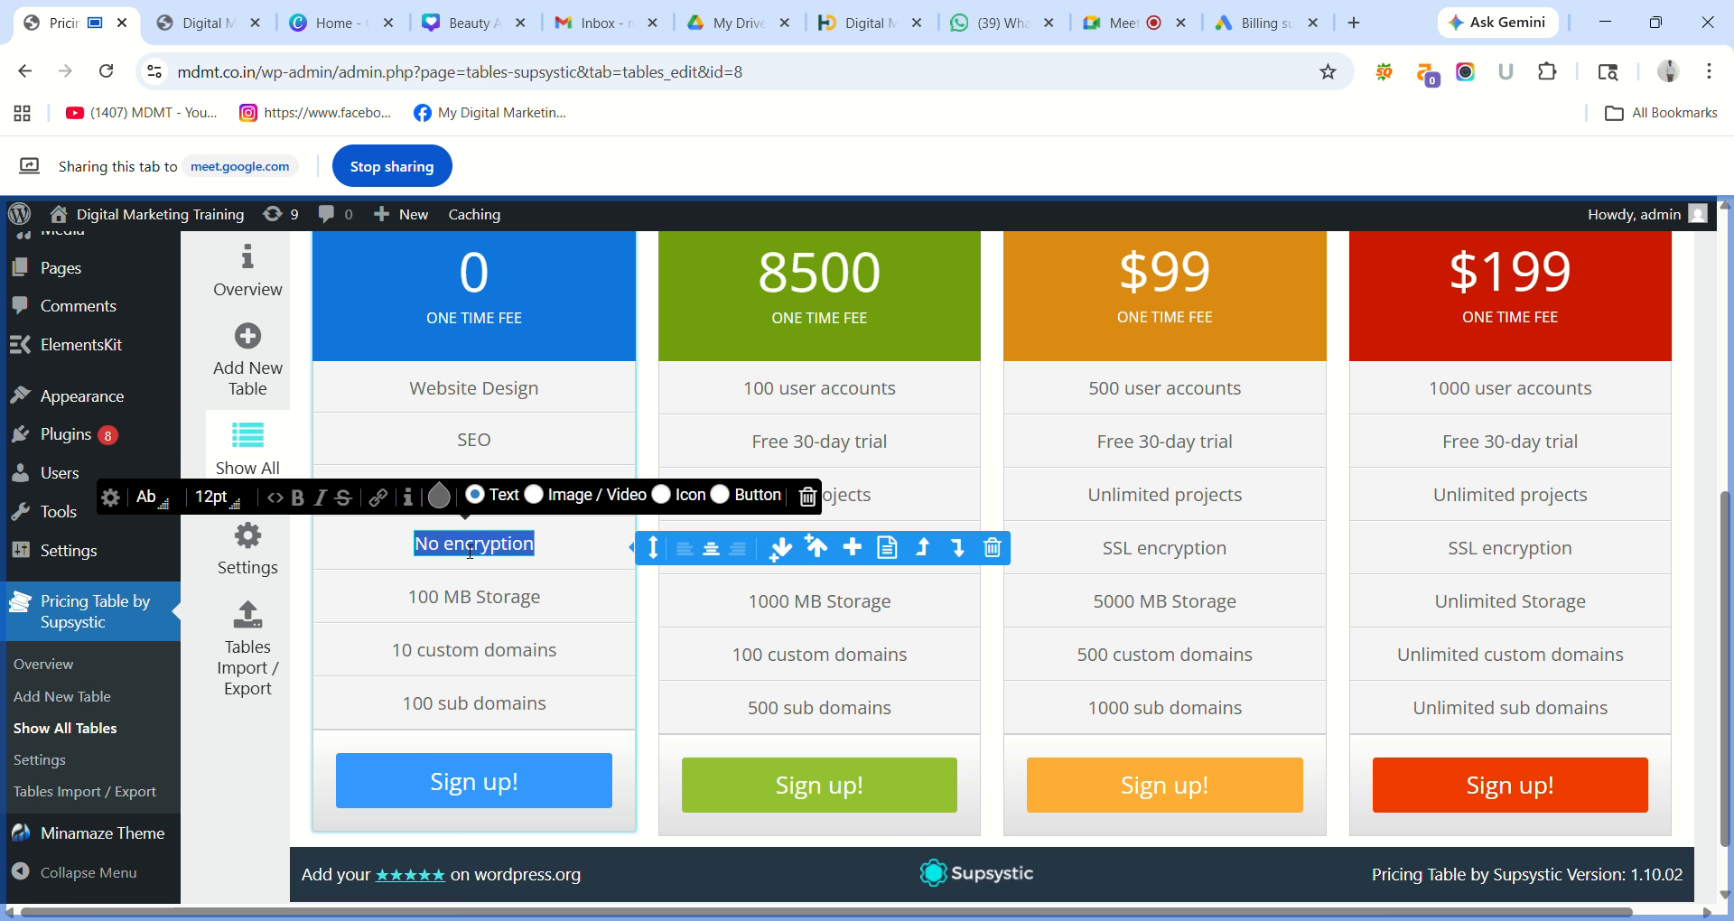
type("S")
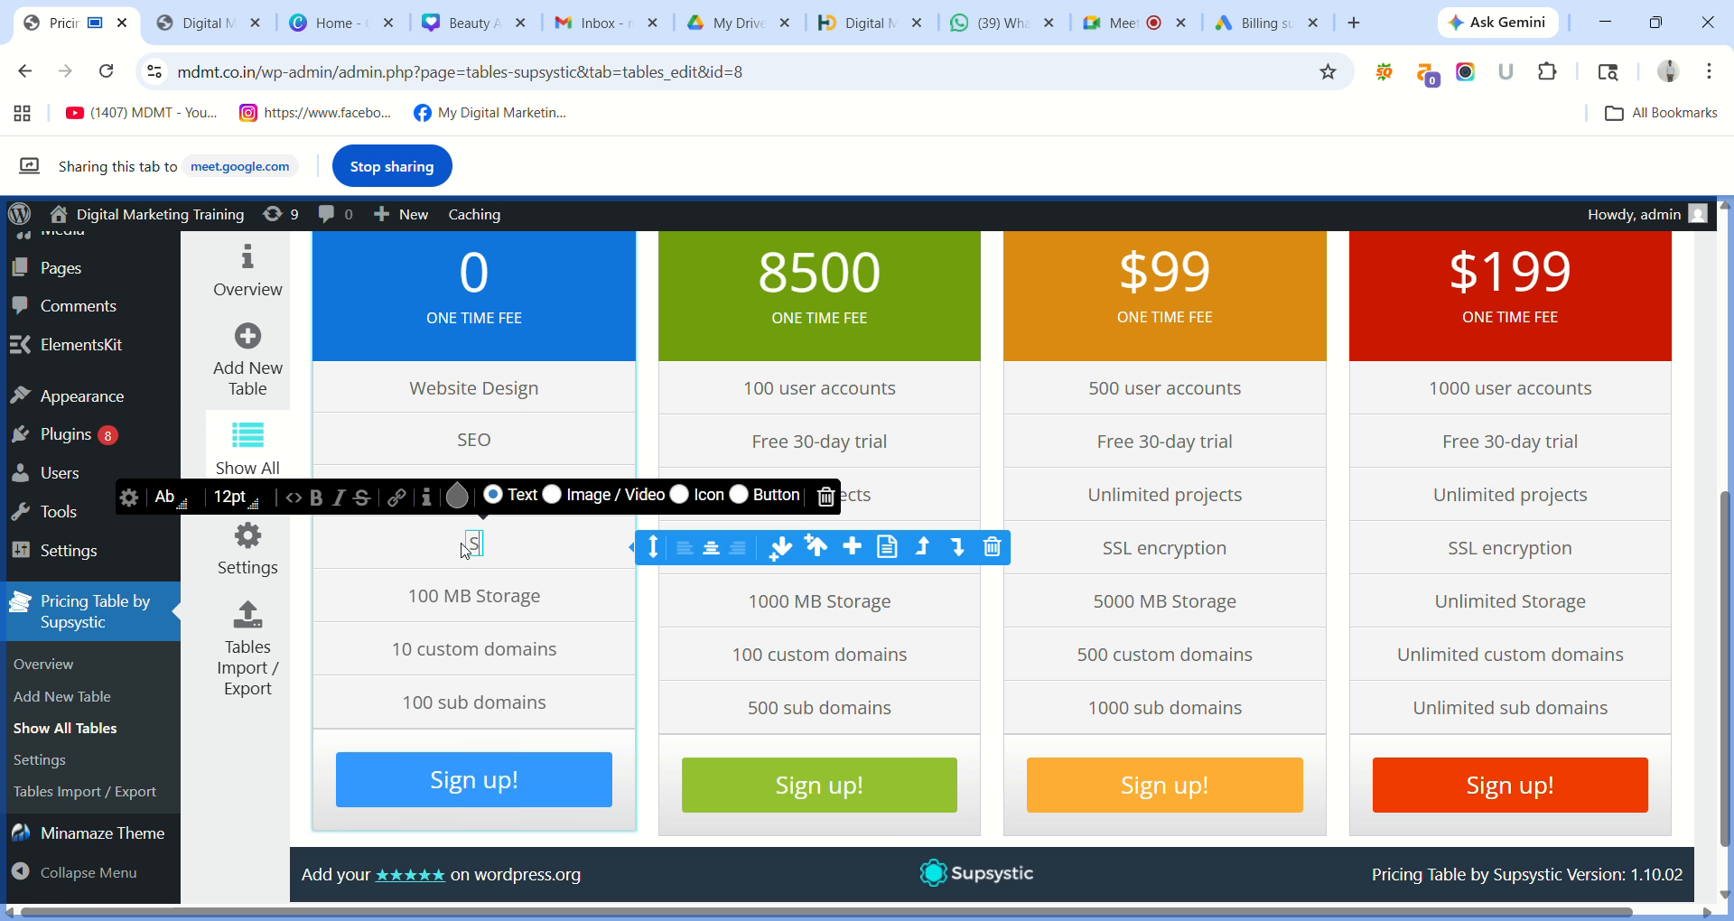
type("ocial")
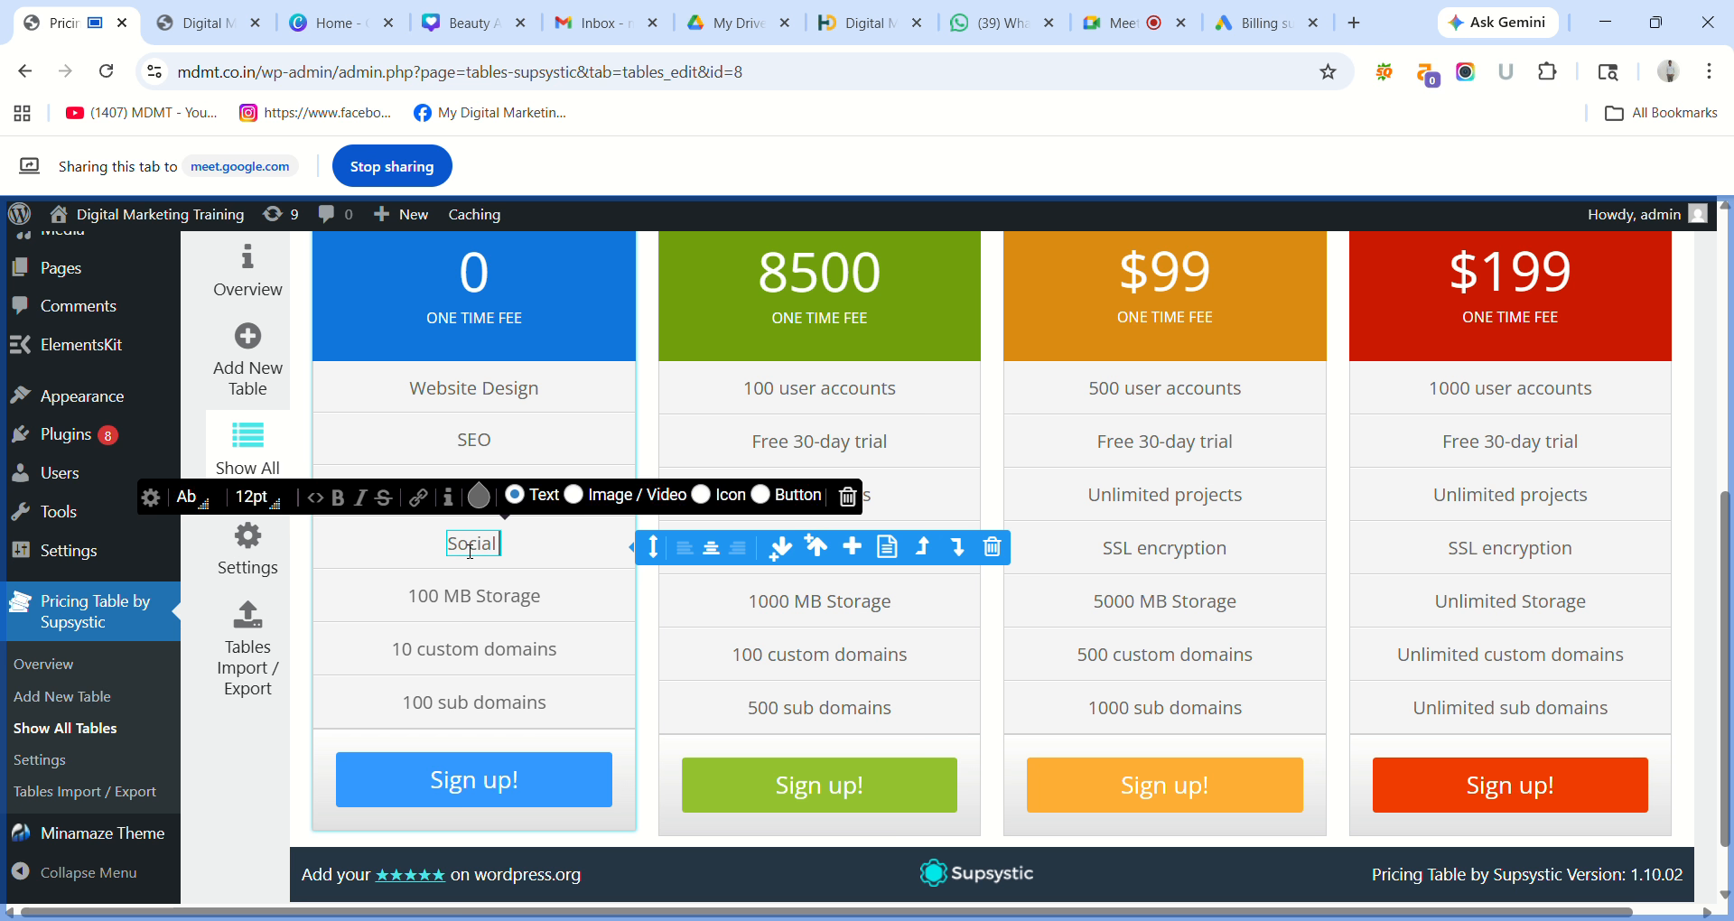
type(" Media")
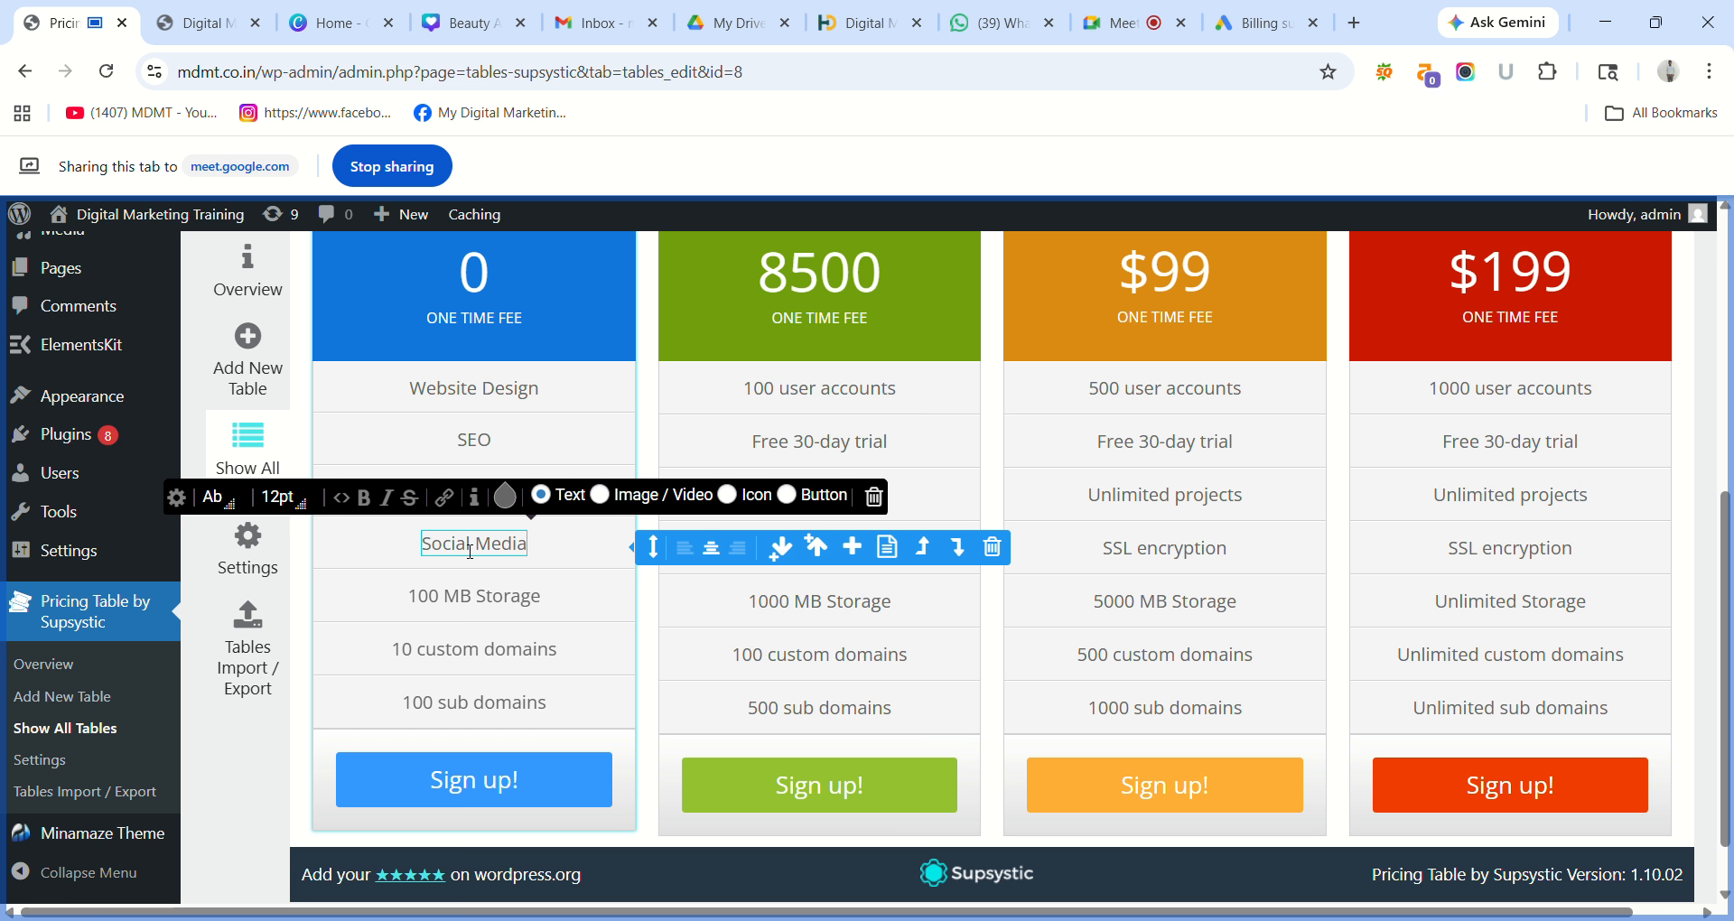
left_click(465, 596)
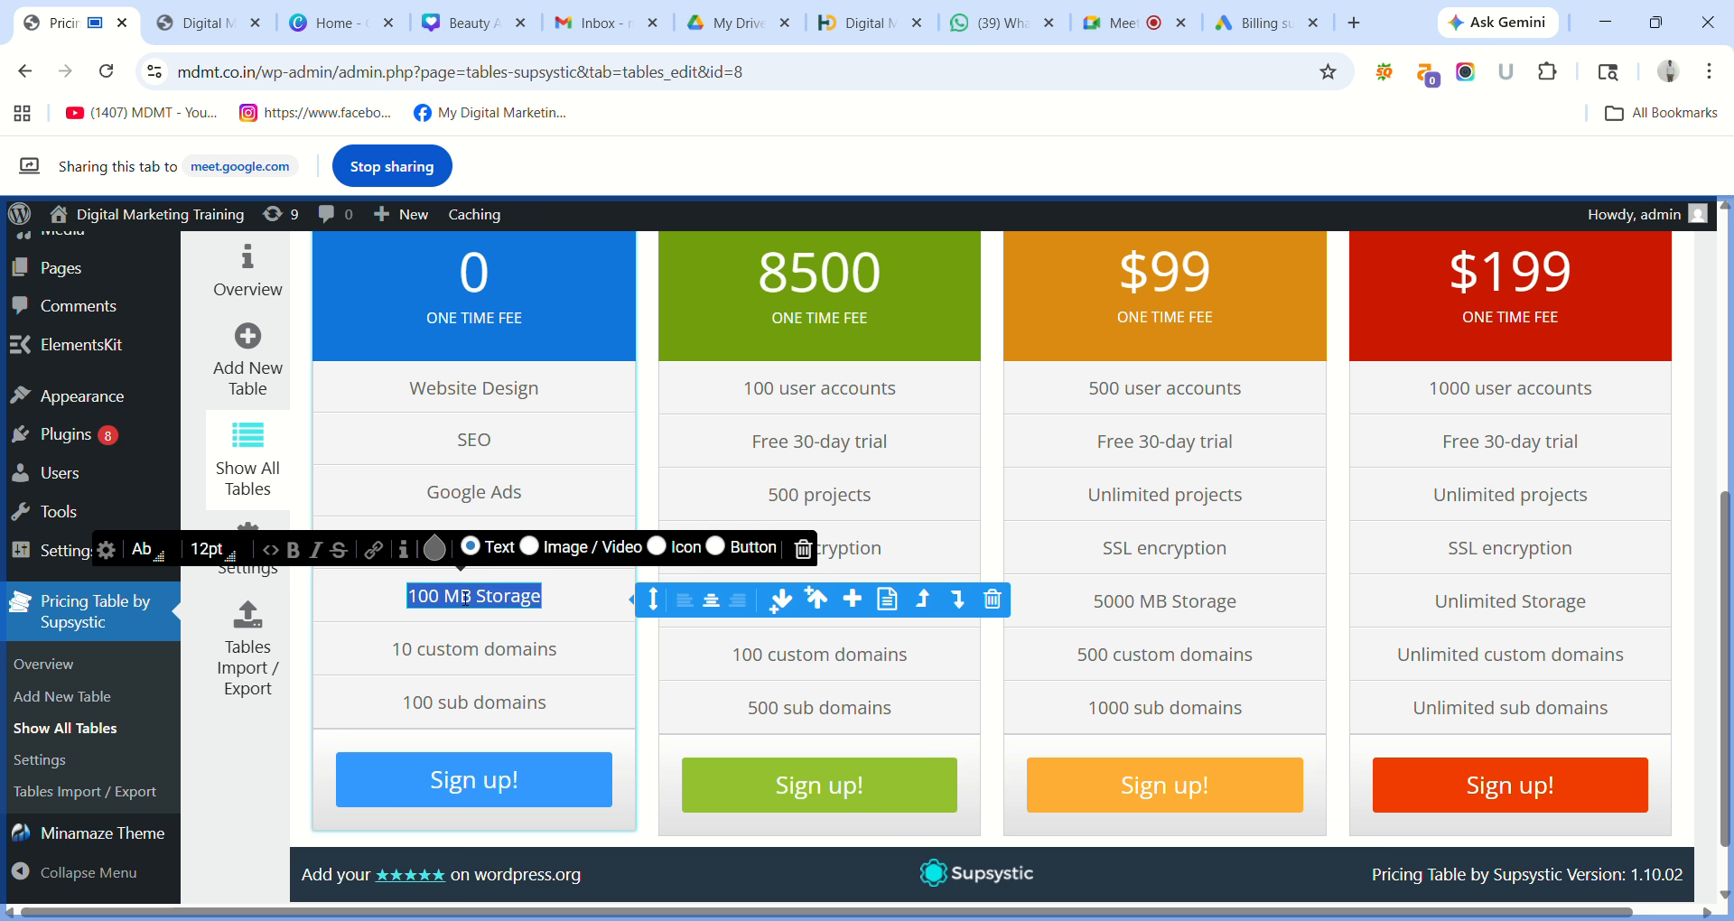
key("BackSpace")
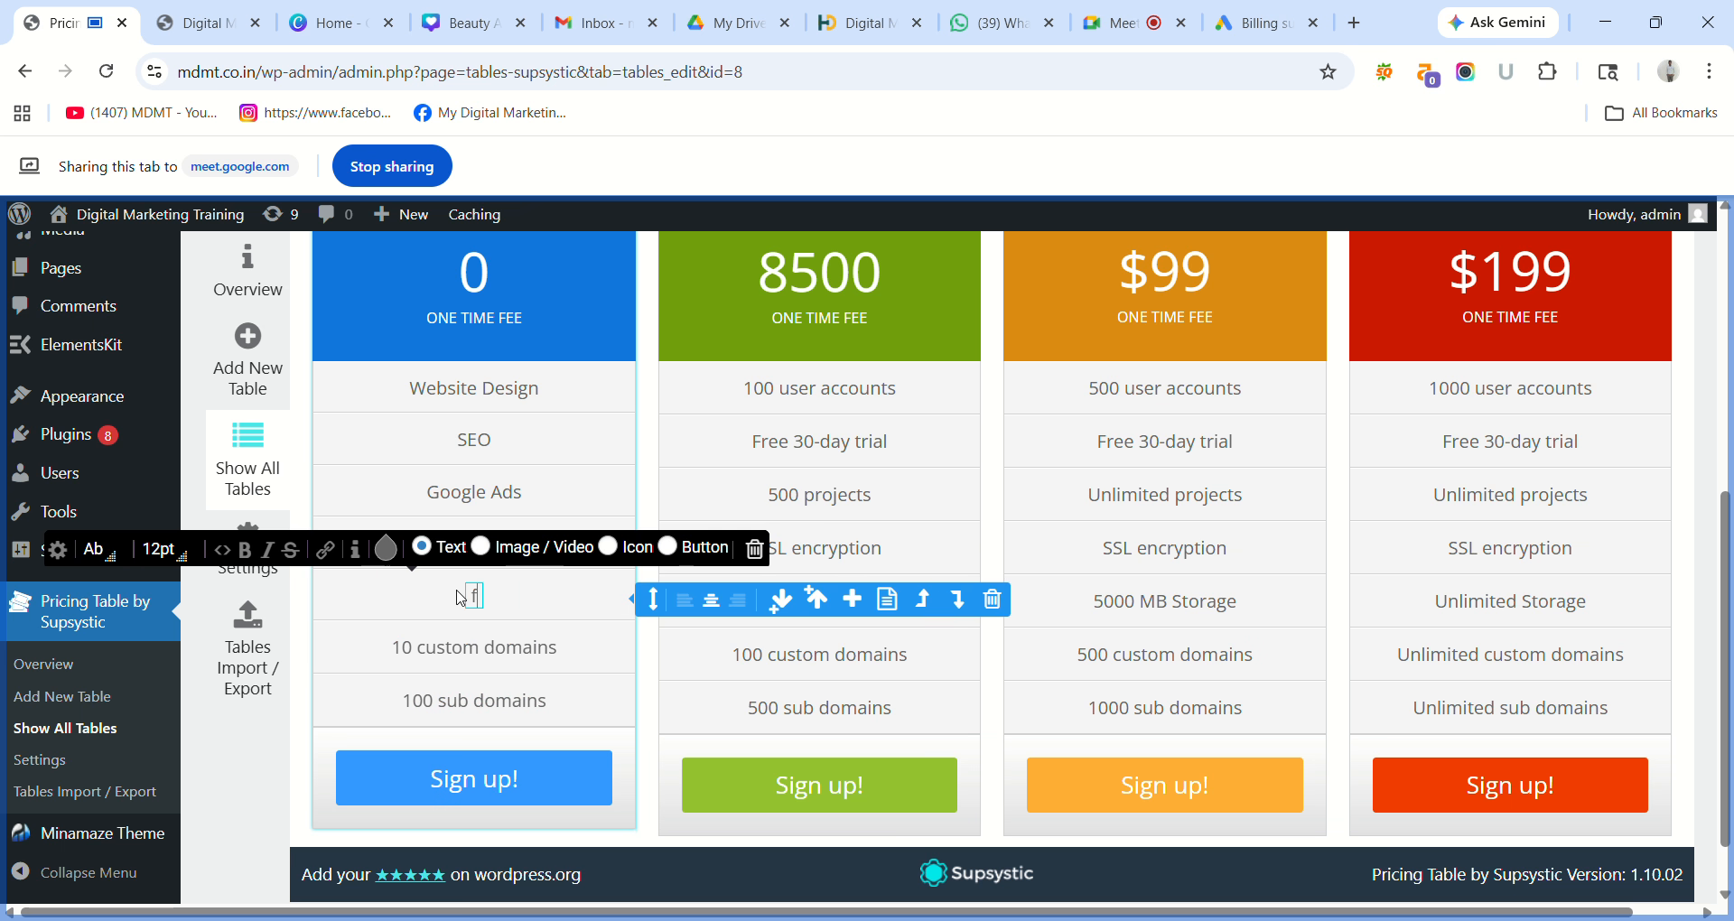
type("A")
key("BackSpace")
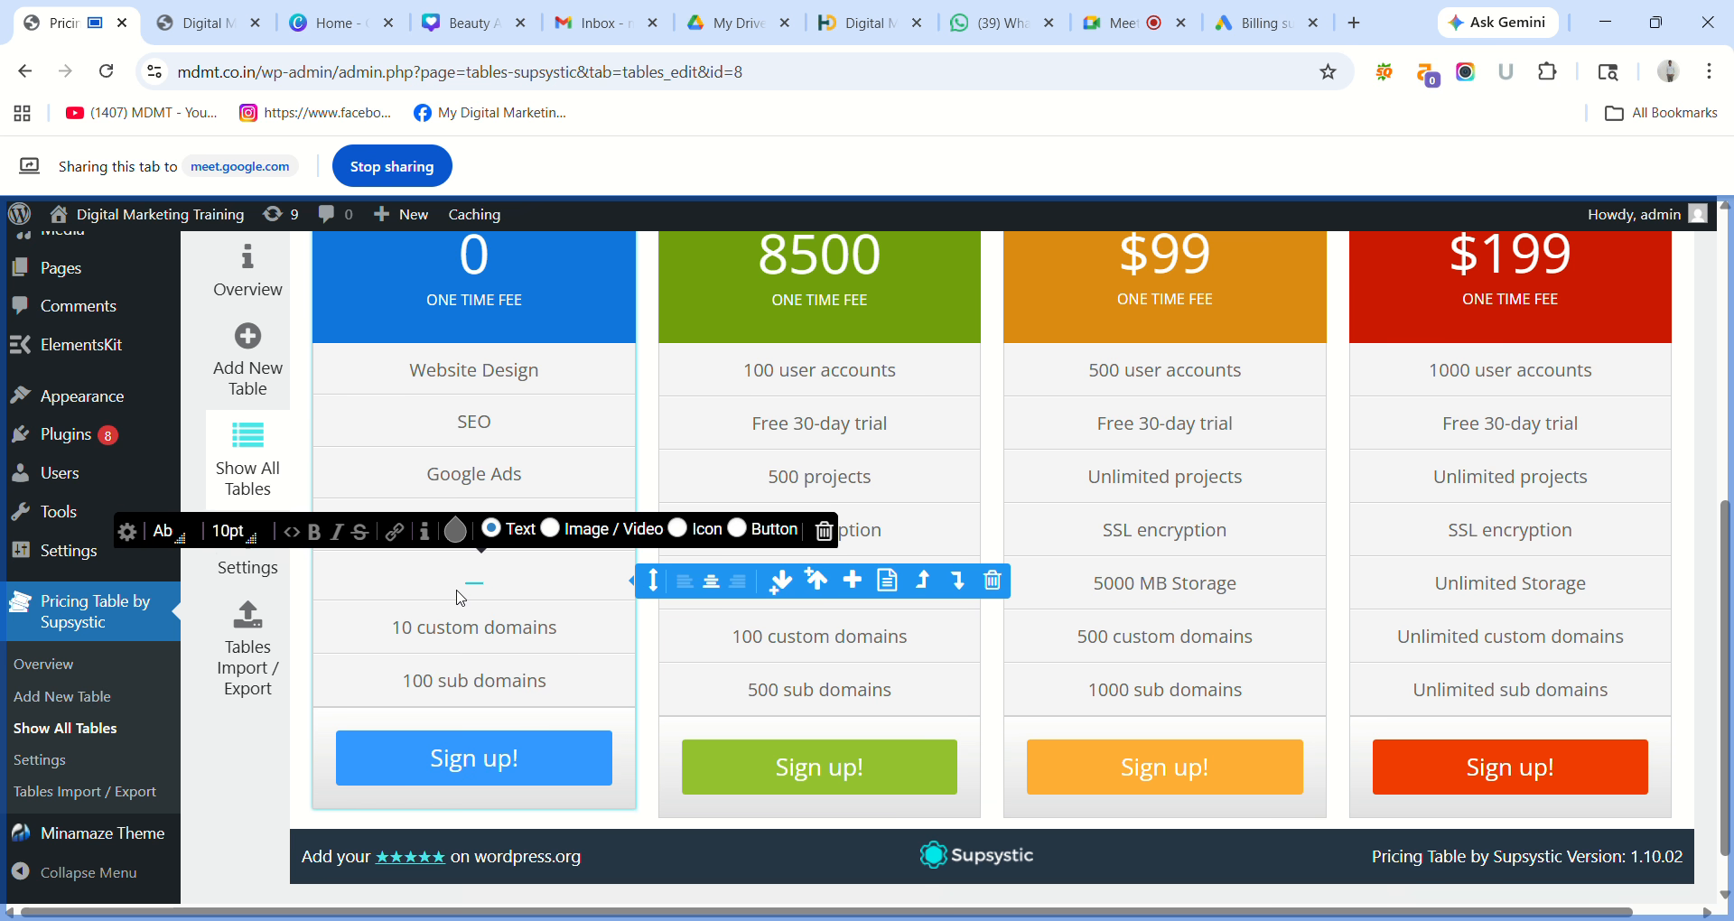
Enter FB Ads in the empty feature cell of the Free Plan column.
left_click(474, 579)
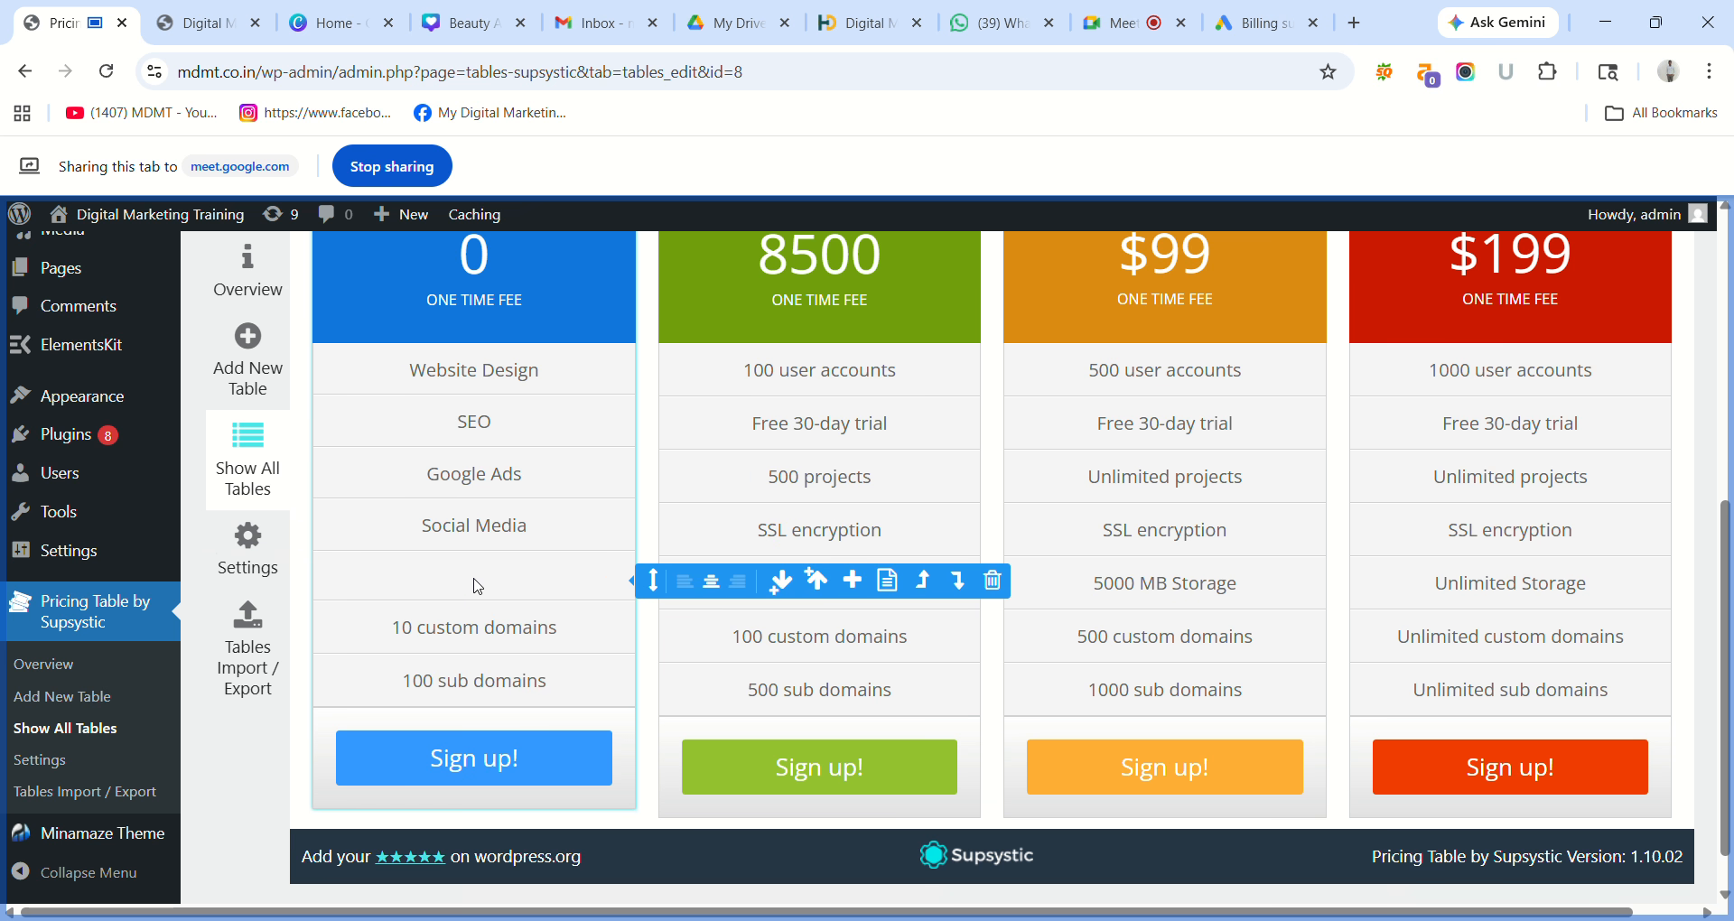
left_click(477, 586)
type("f")
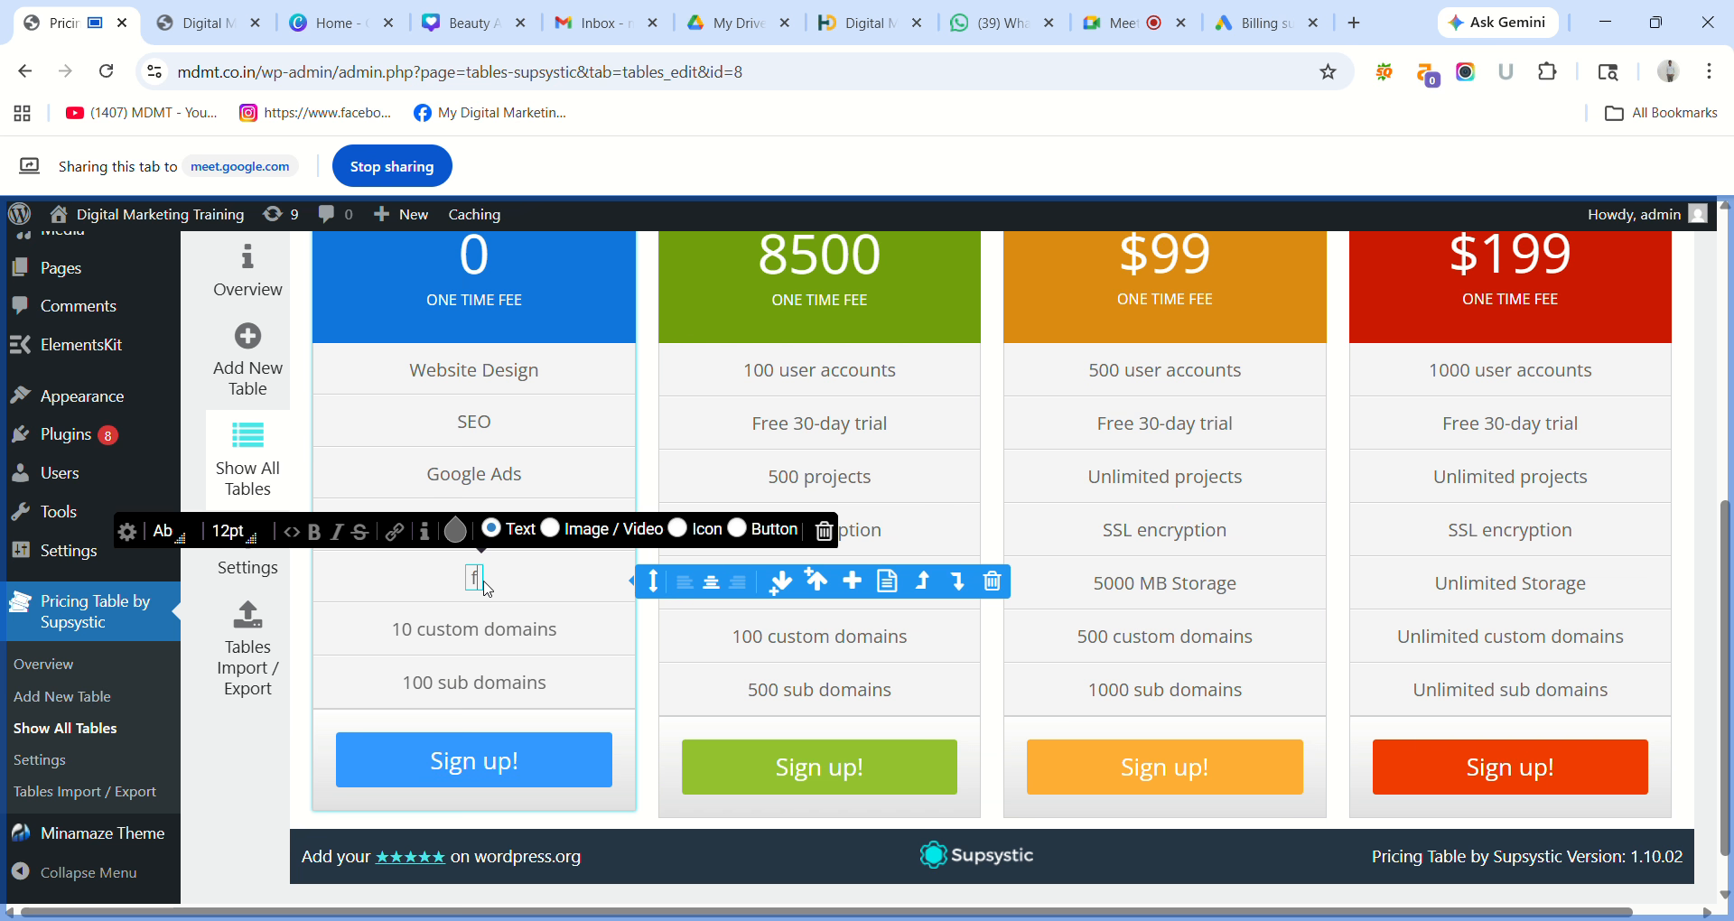
type("F")
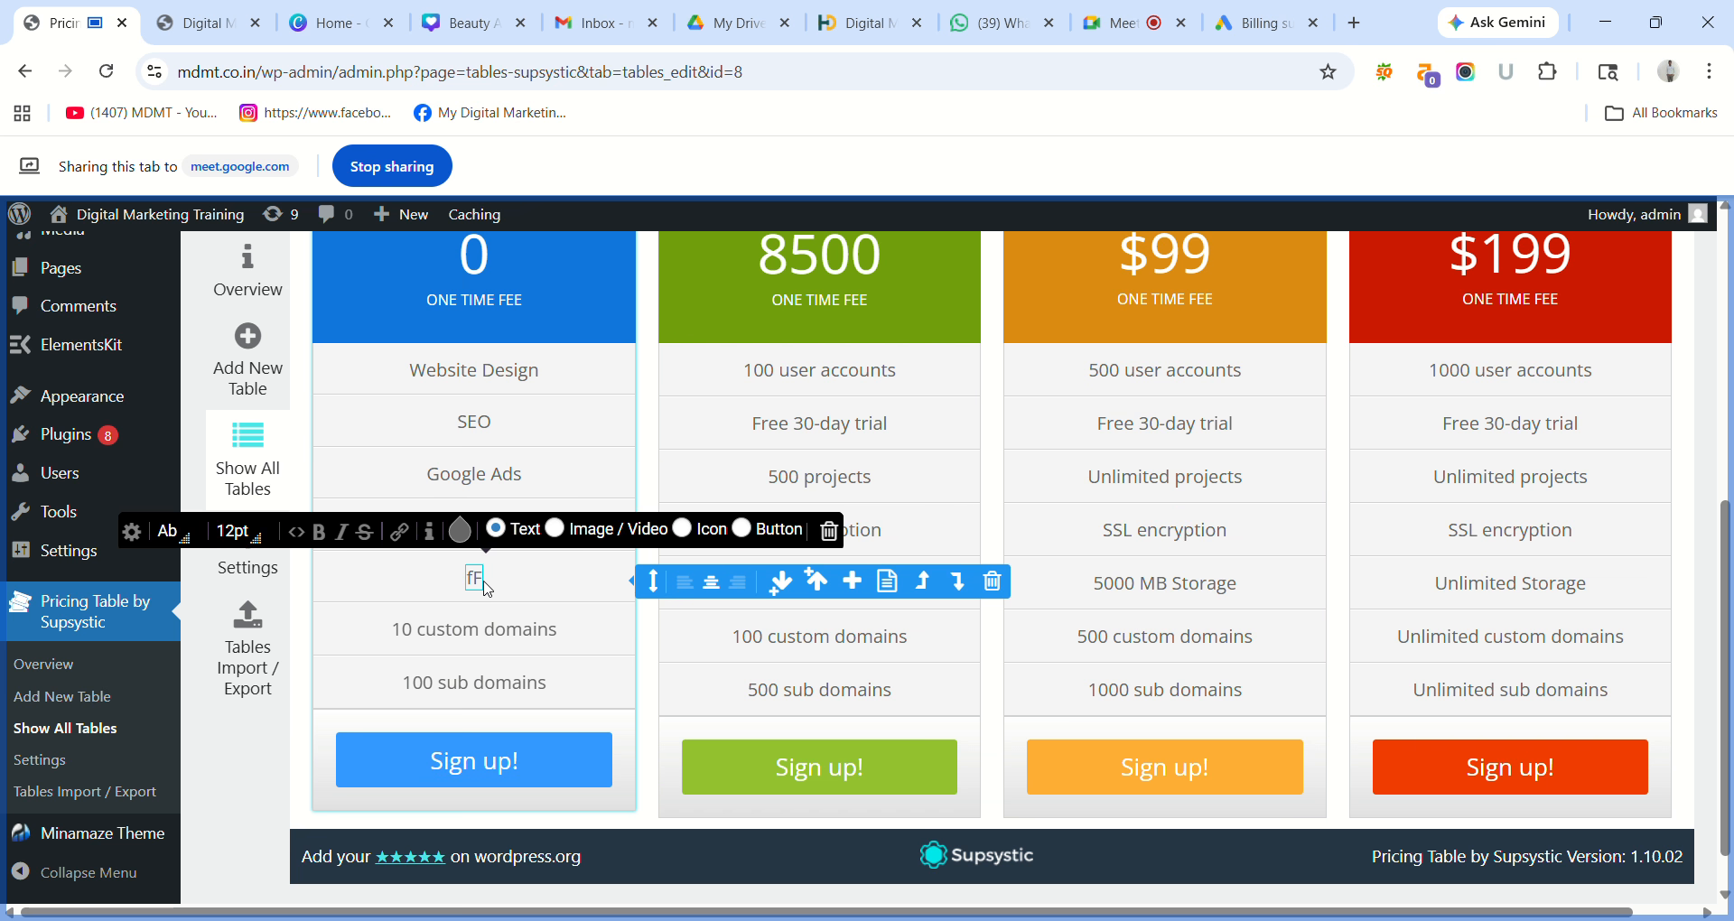
key("BackSpace")
key("BackSpace")
type("F")
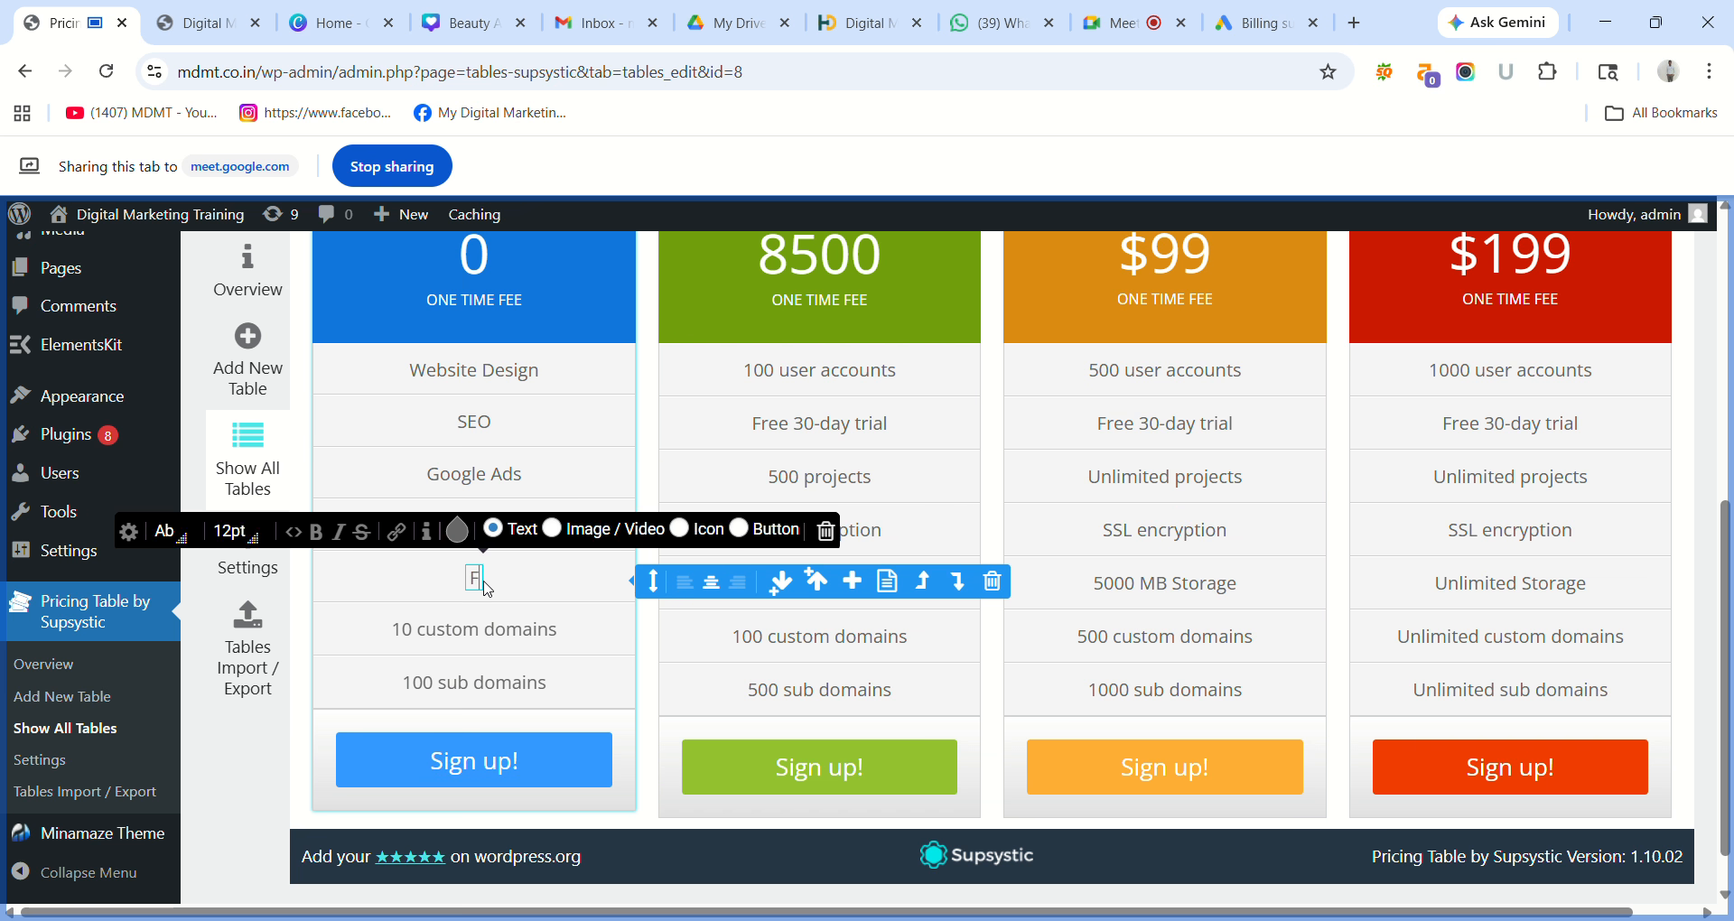
type("B")
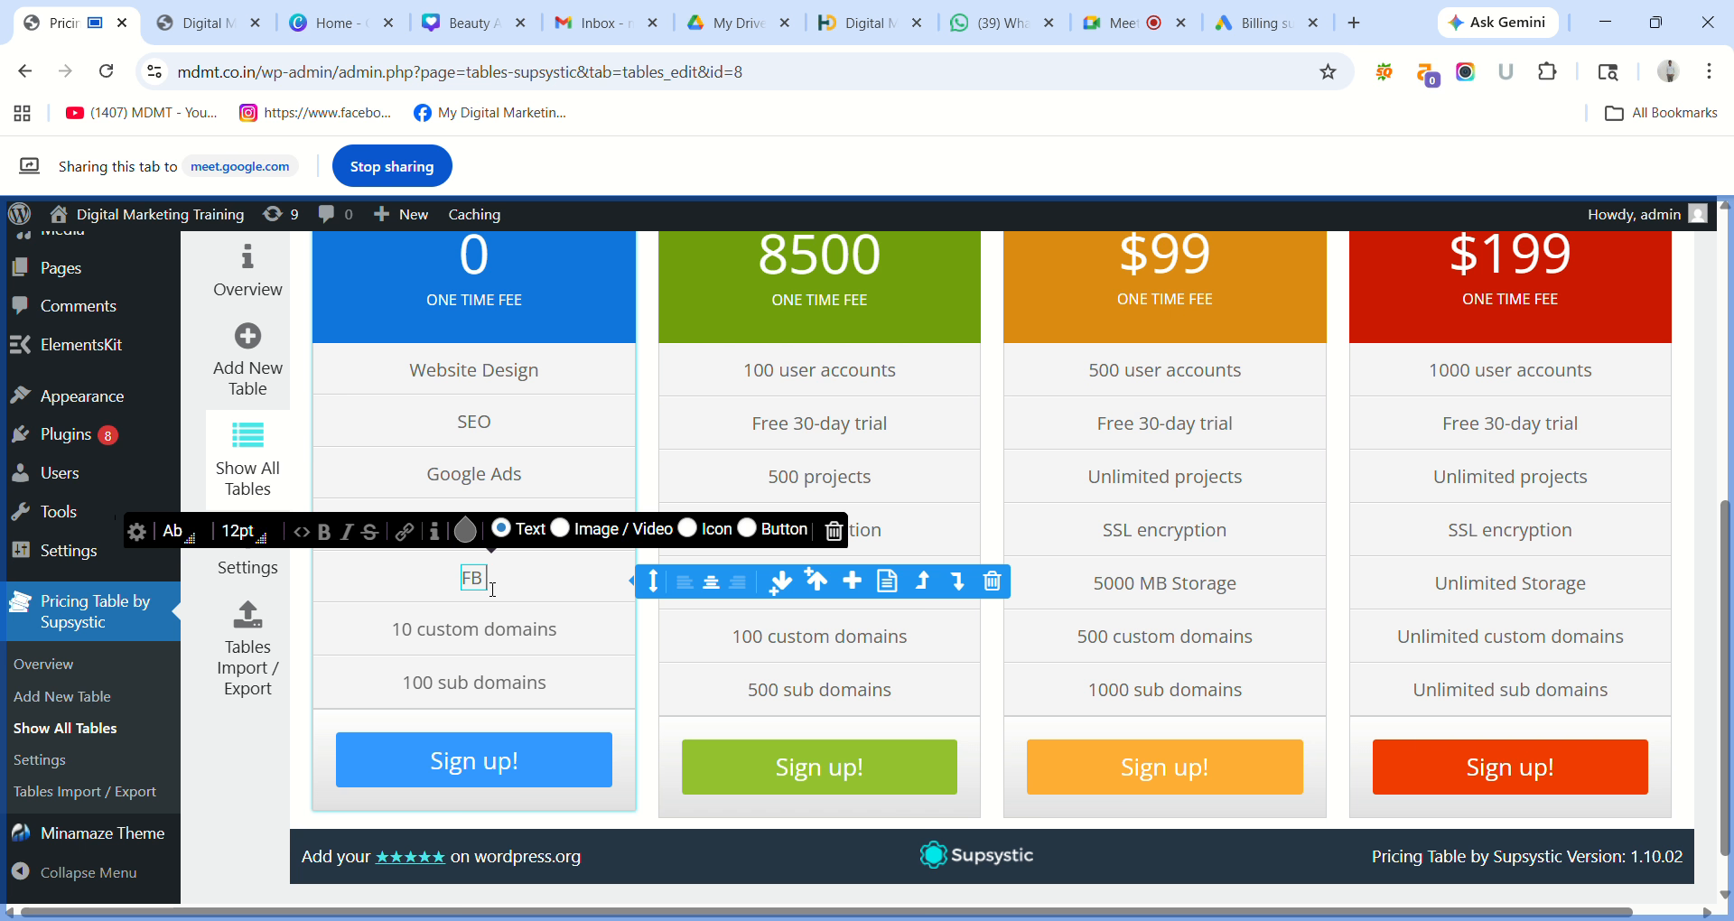
type(" Ads")
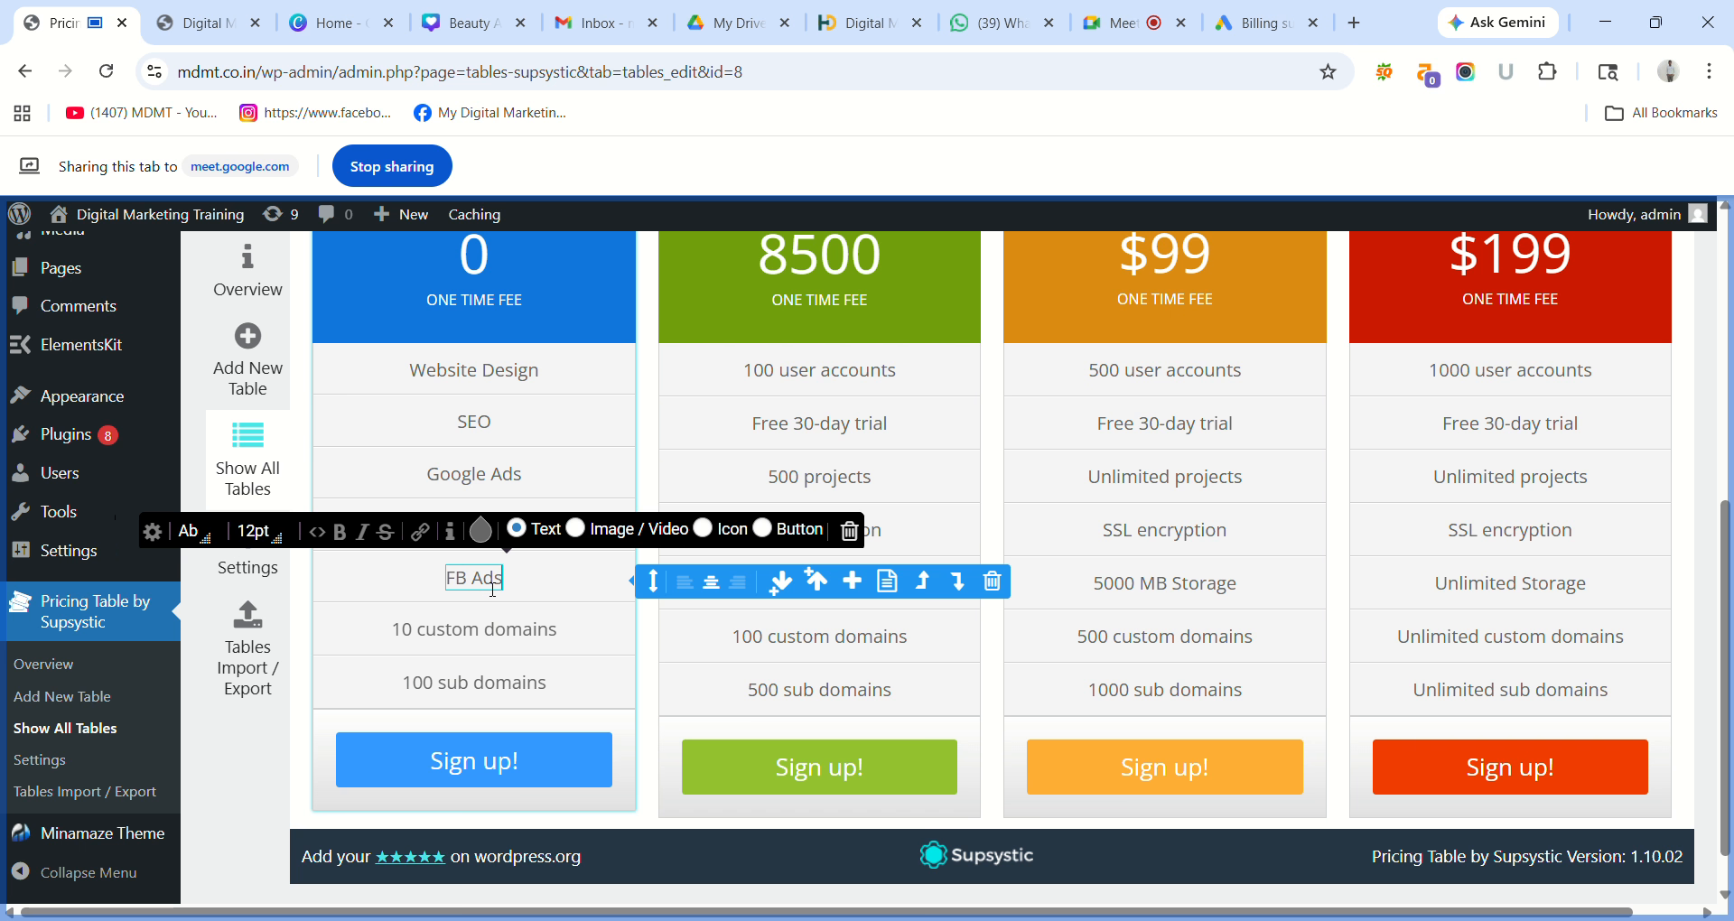
left_click(520, 629)
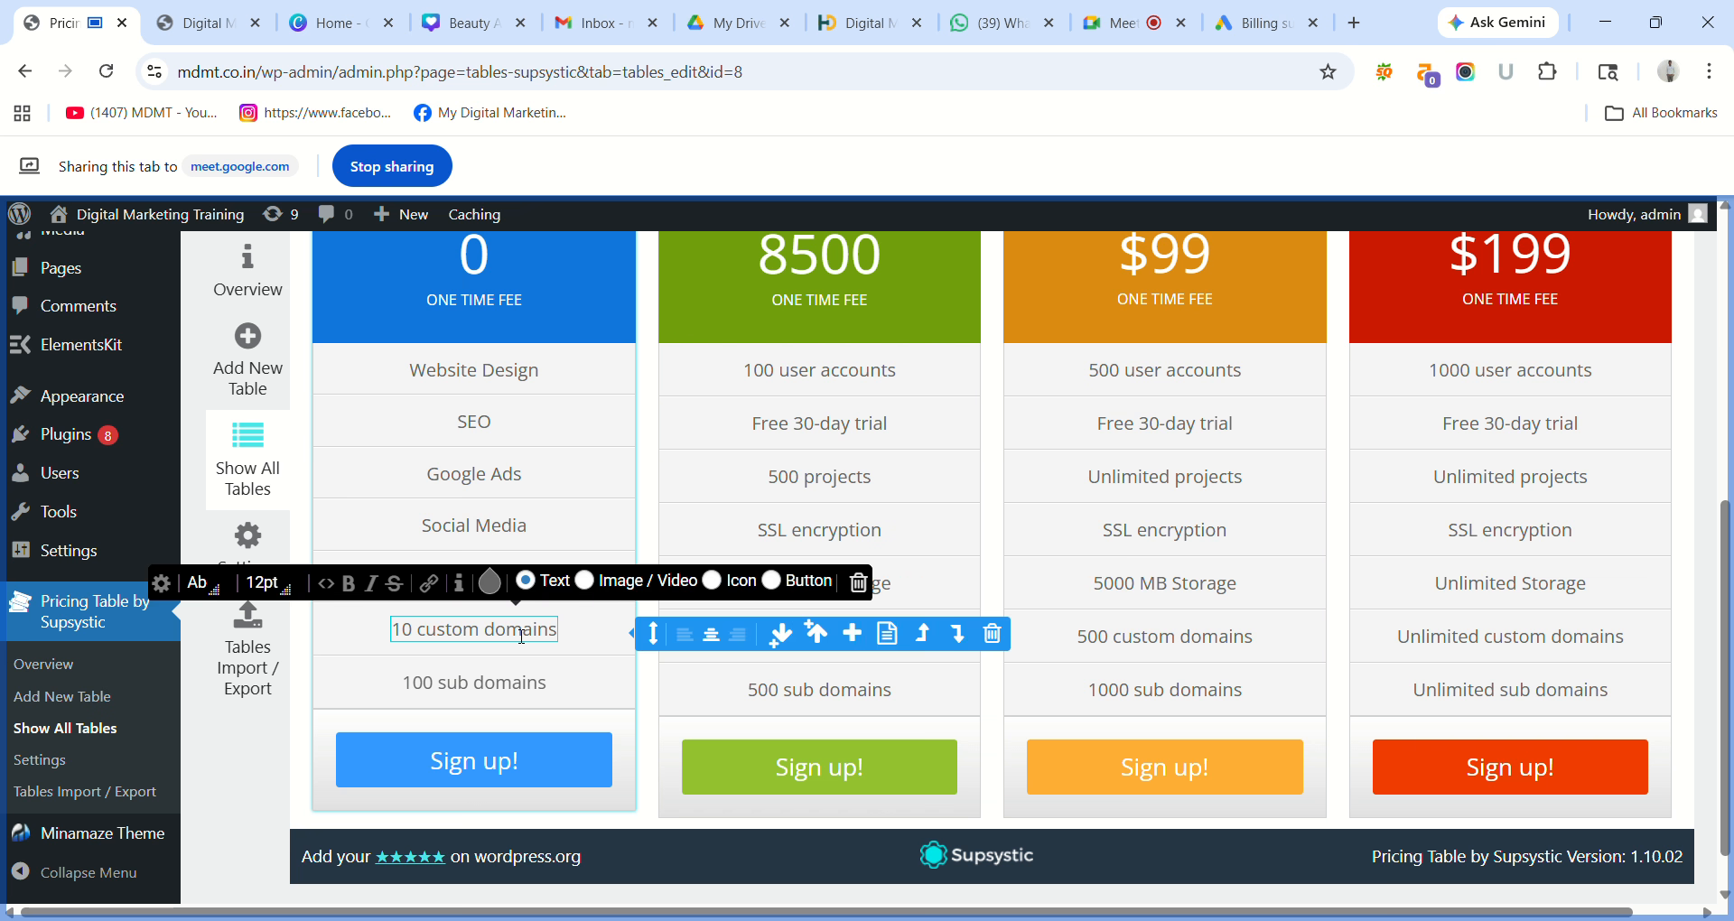
Replace 10 custom domains and 100 sub domains with Email Marketing and Google Analytics.
triple_click(521, 633)
type("E")
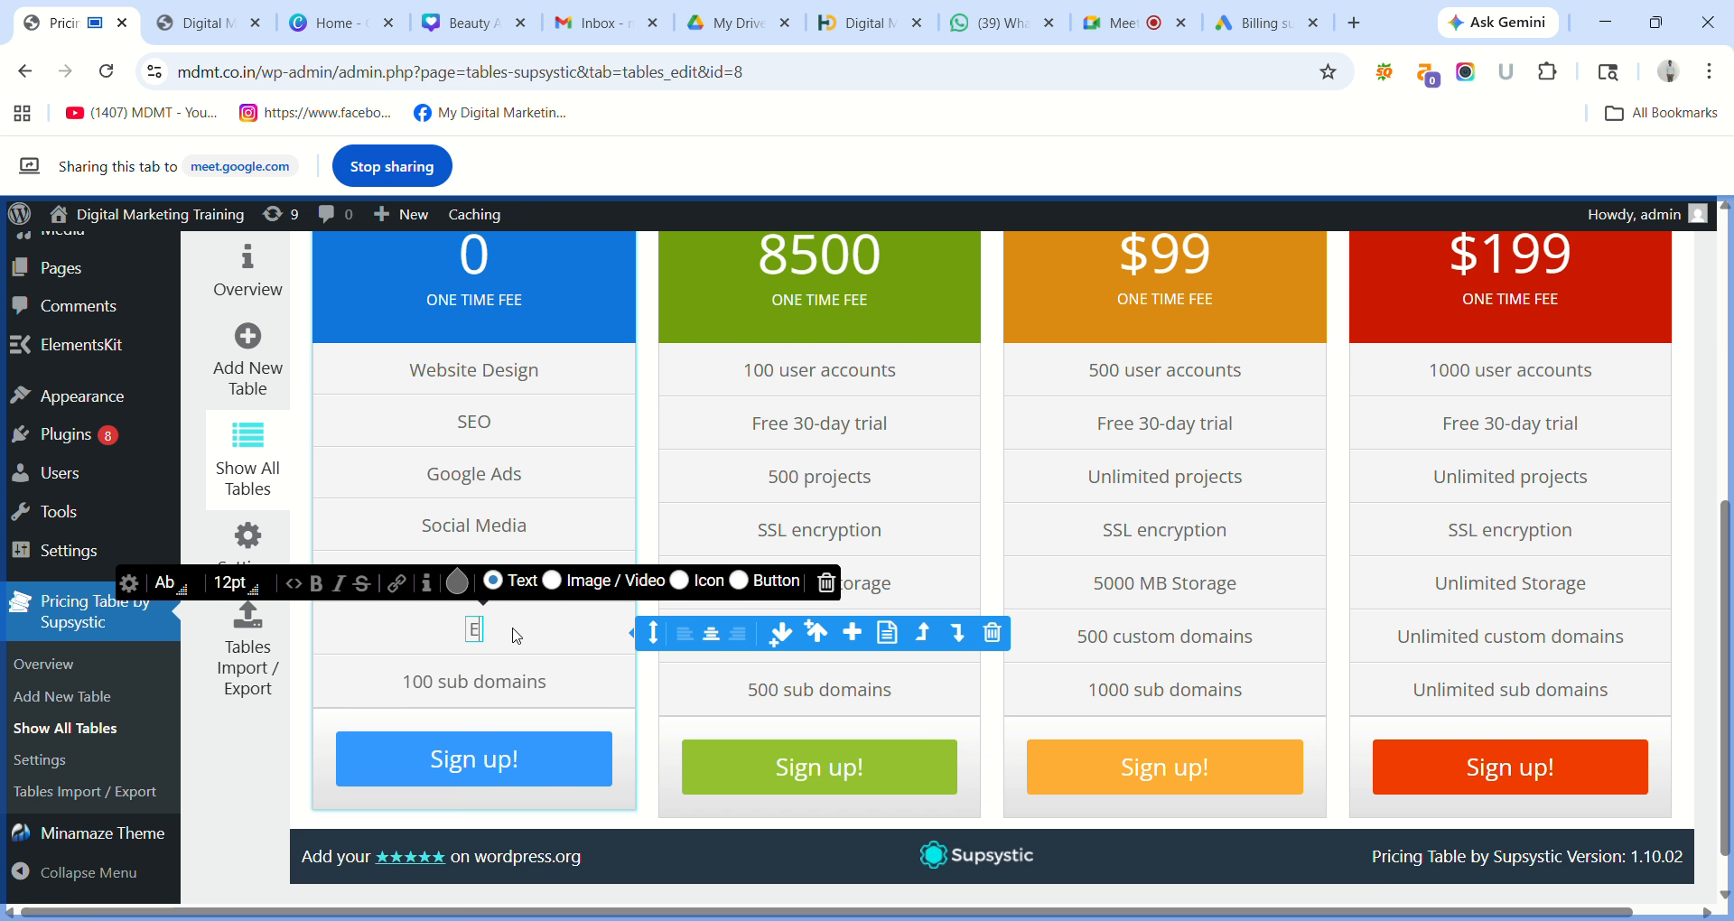
type("mail Mae")
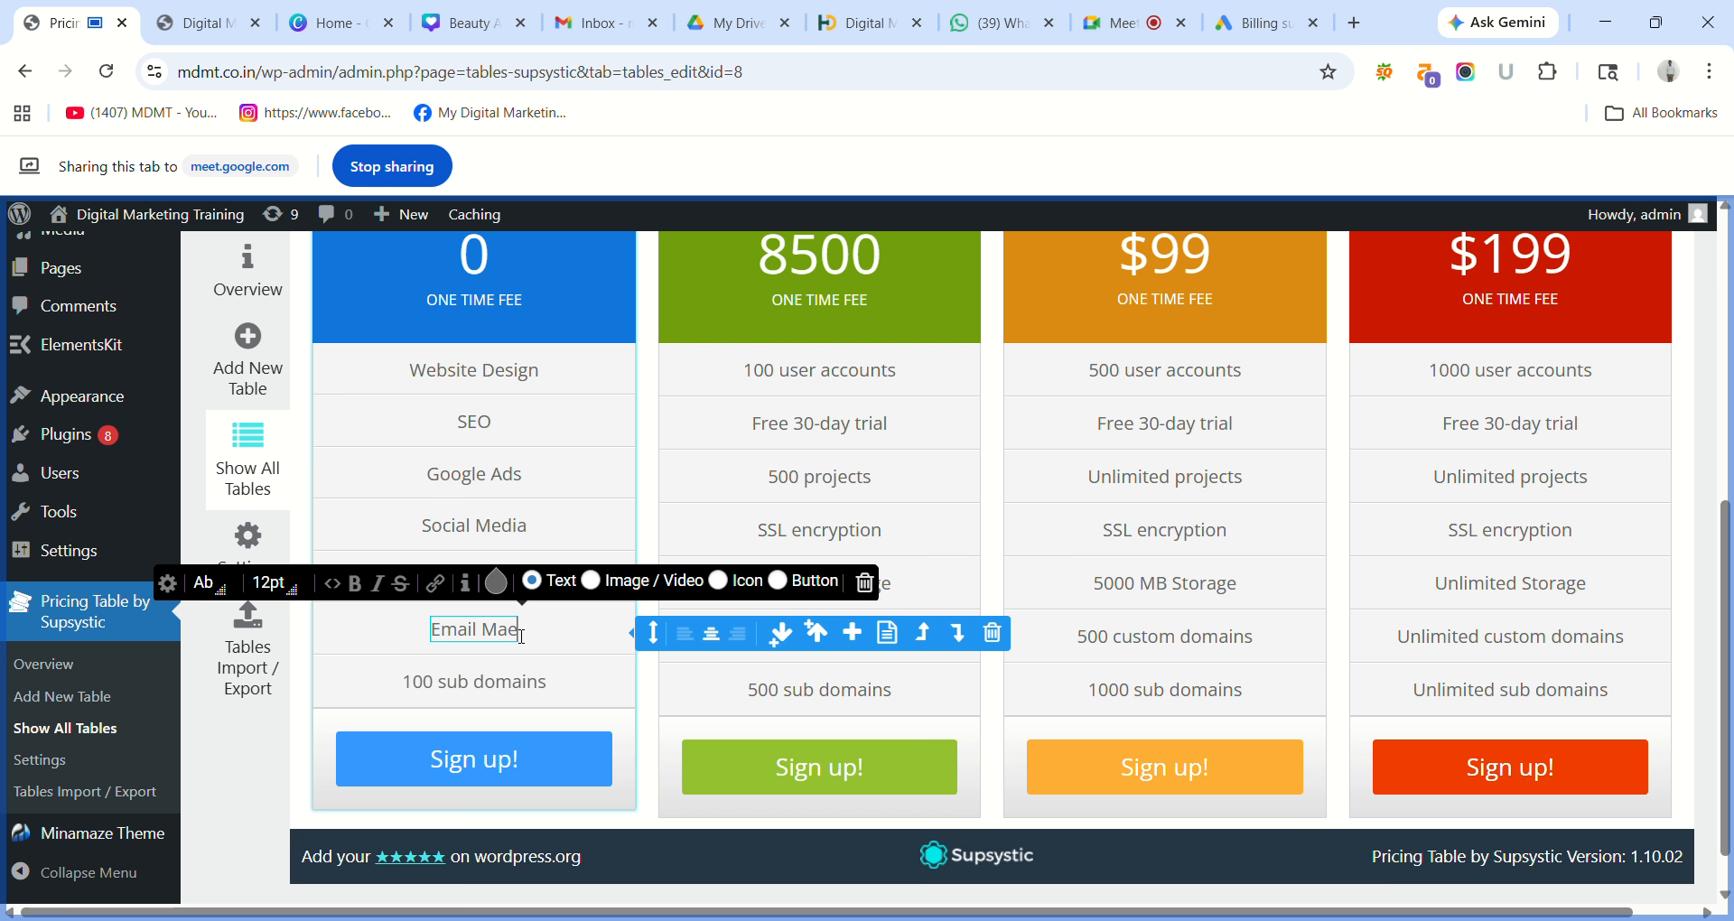
key("BackSpace")
type("r")
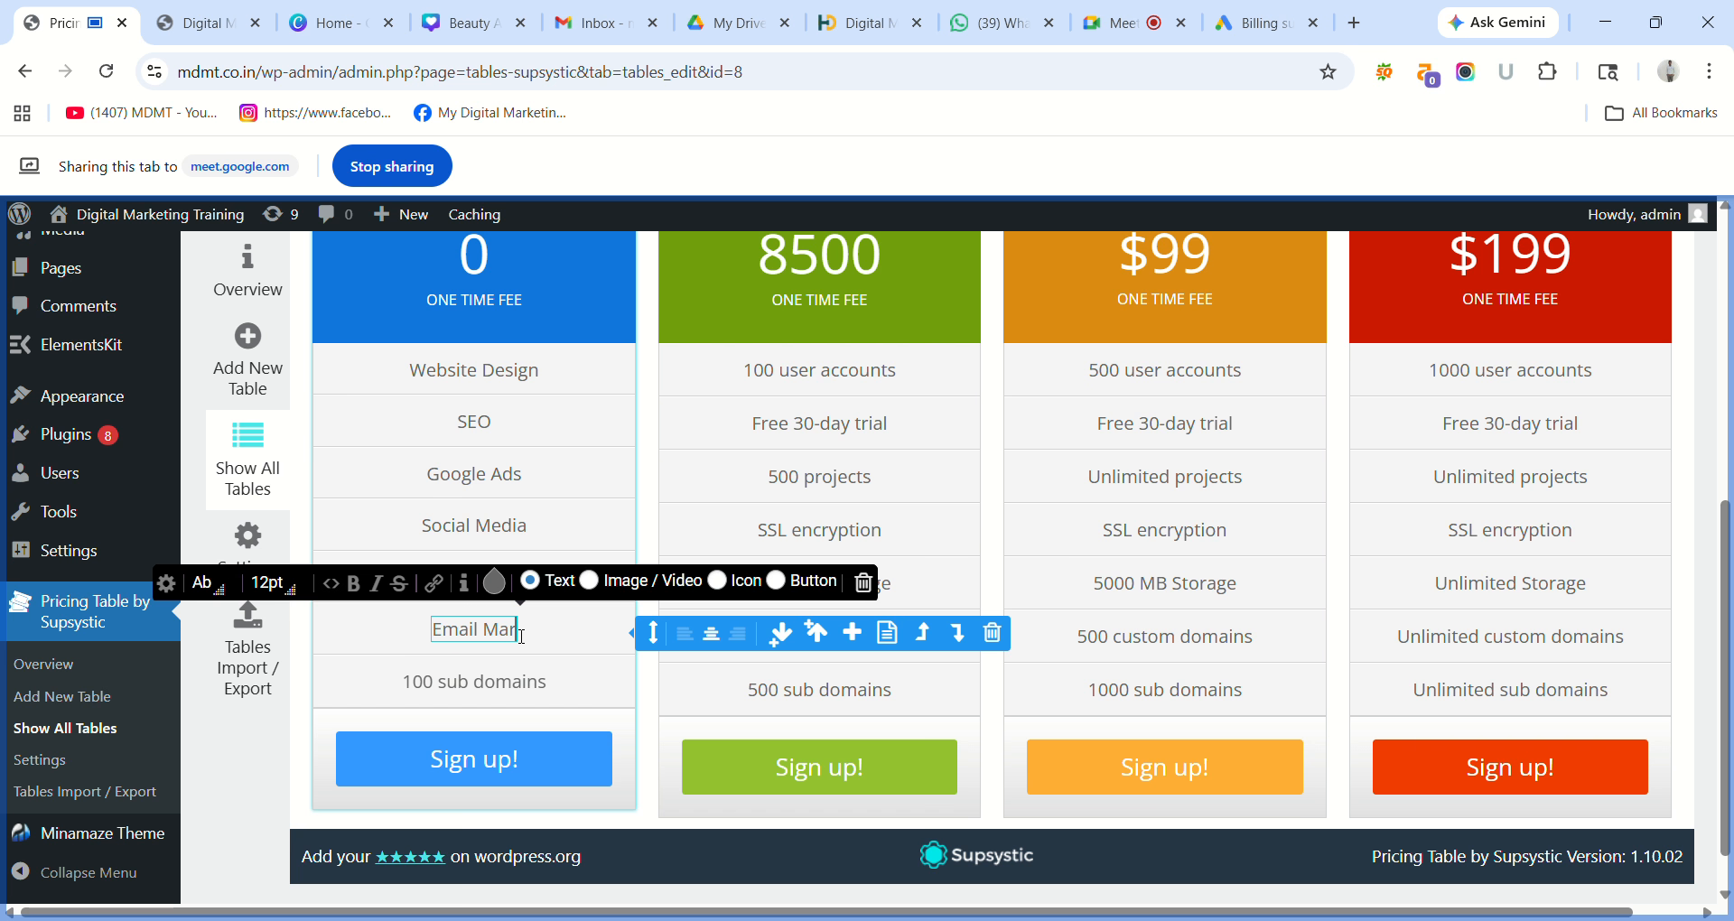
type("keting")
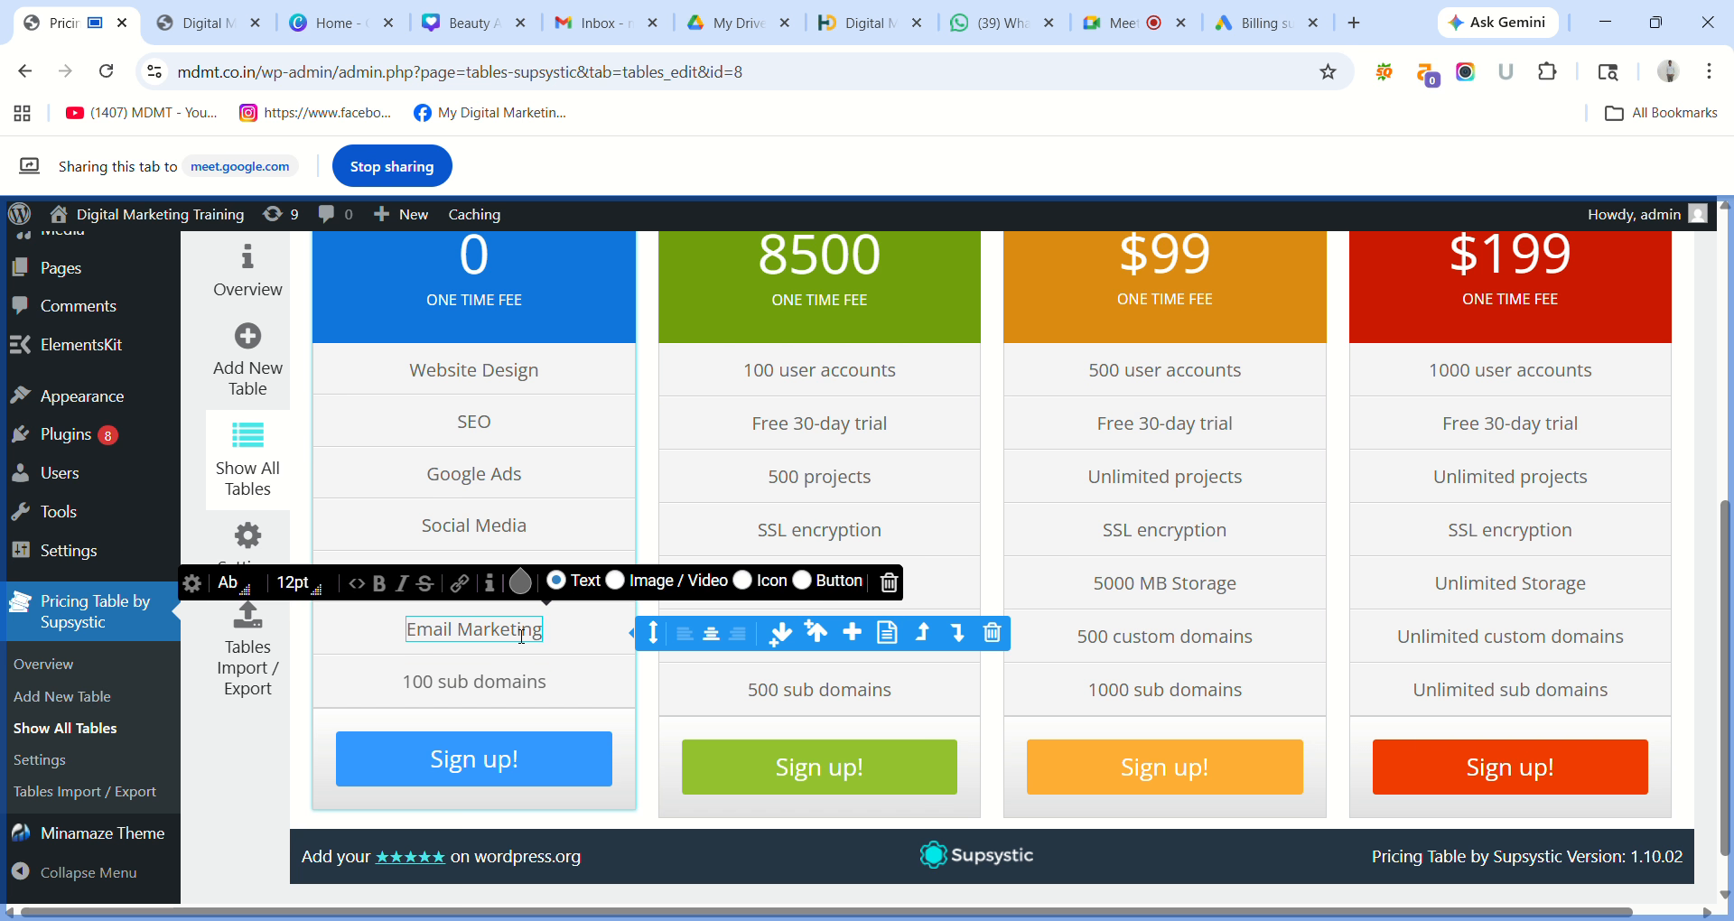
triple_click(497, 702)
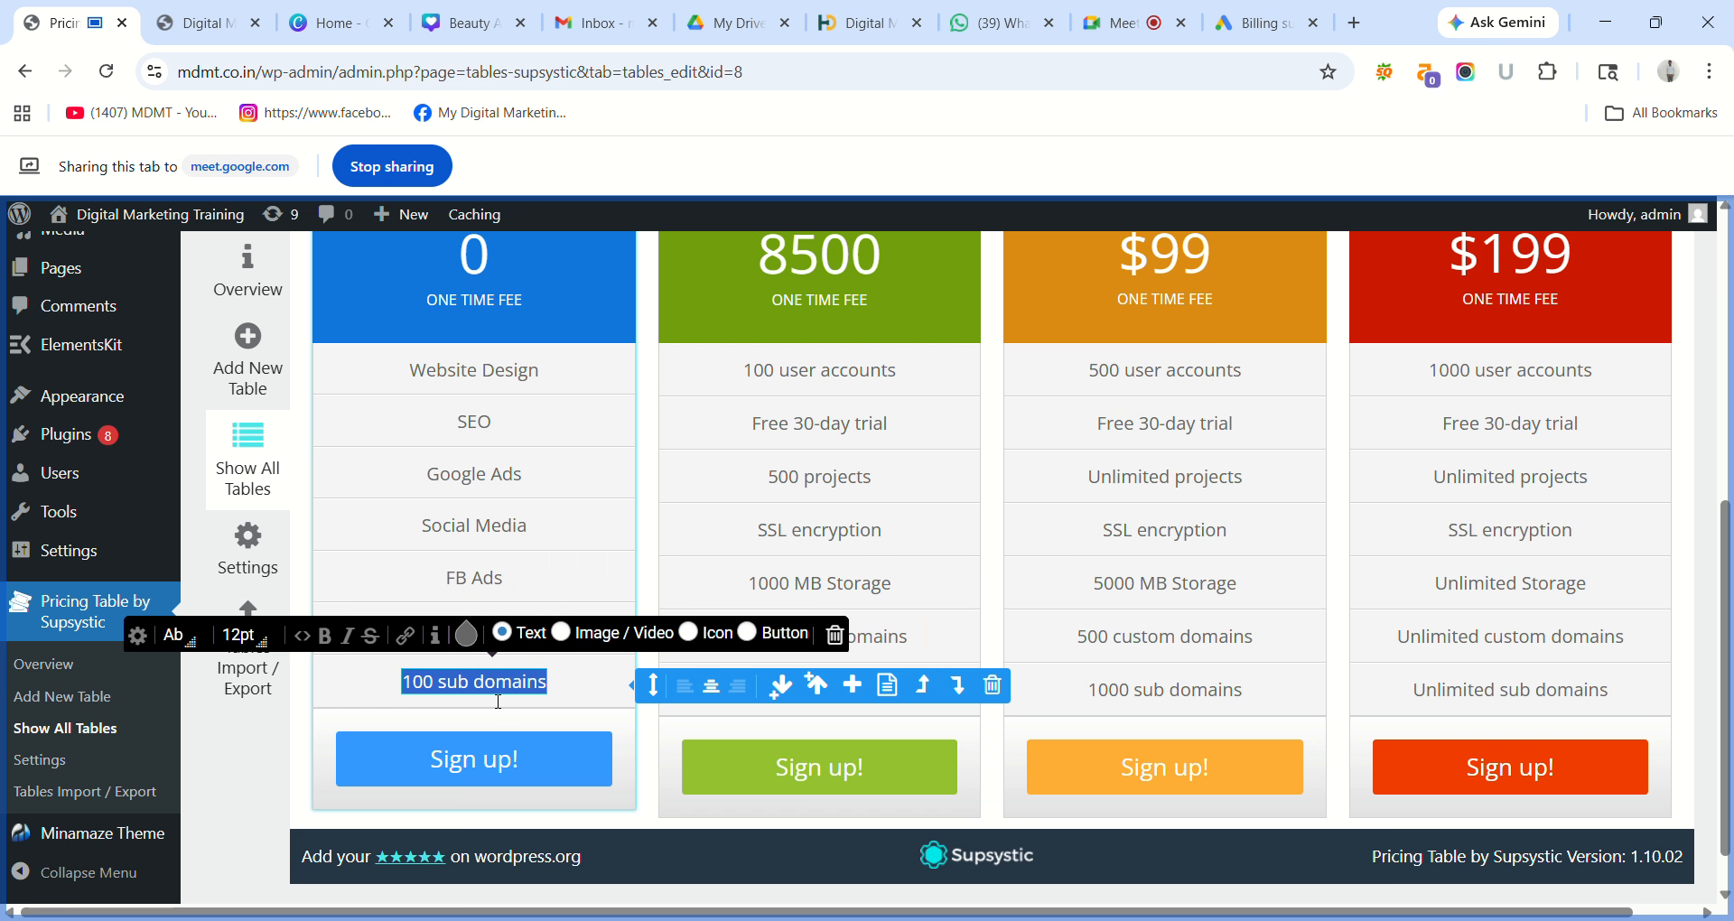
type("Goog")
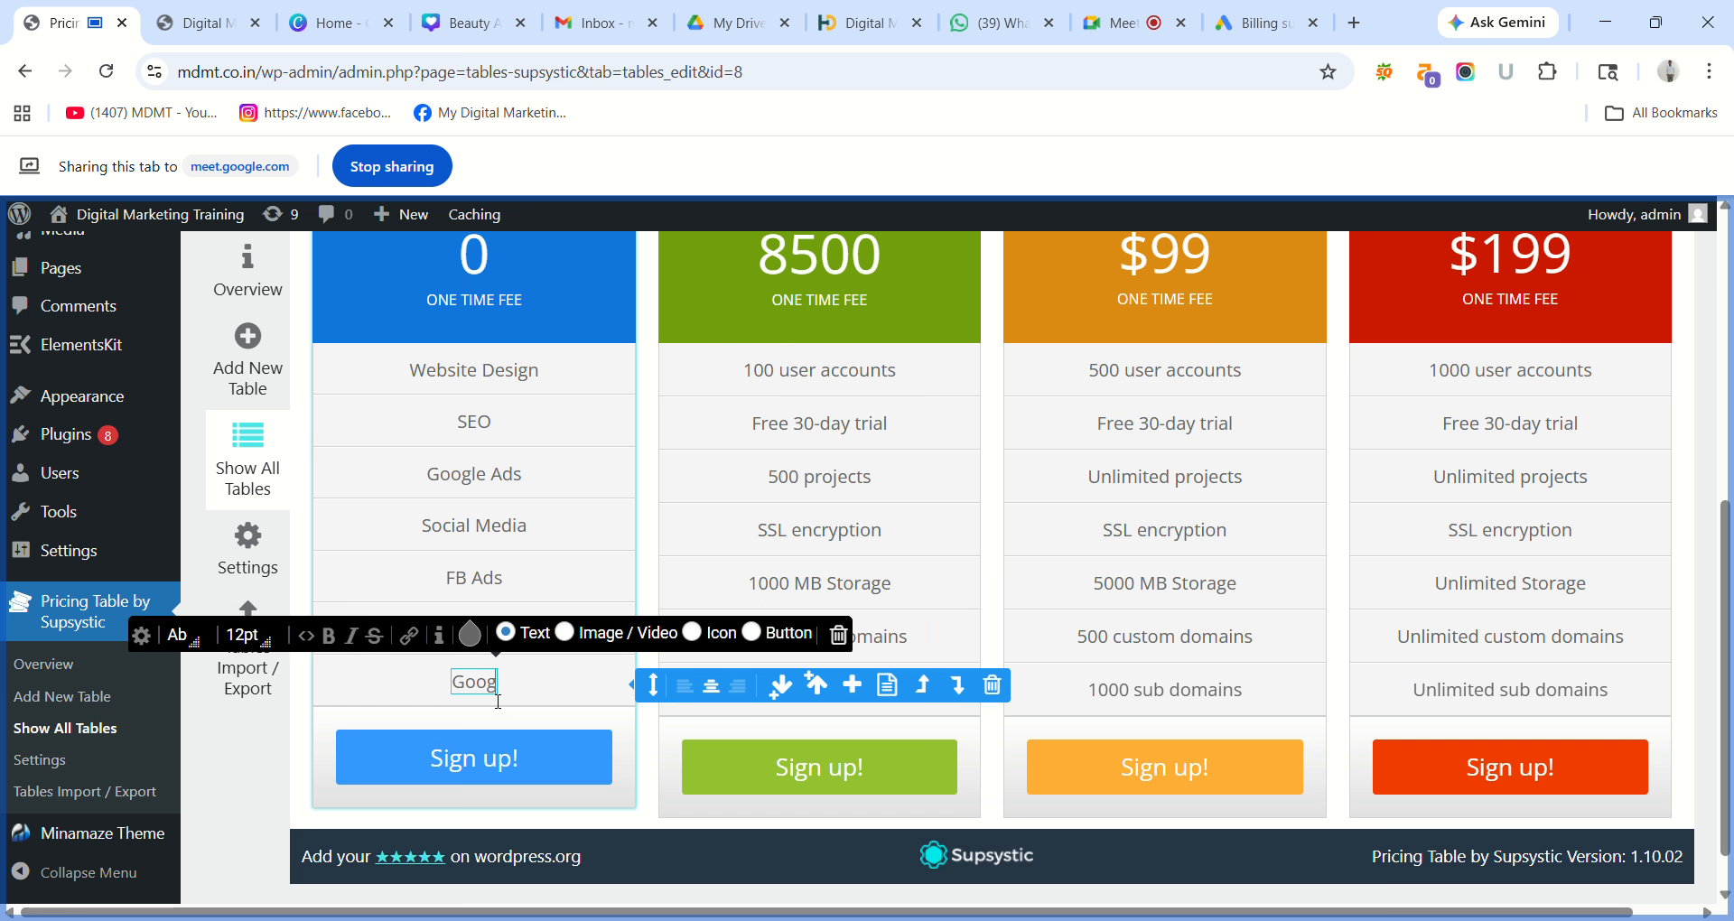
type("le")
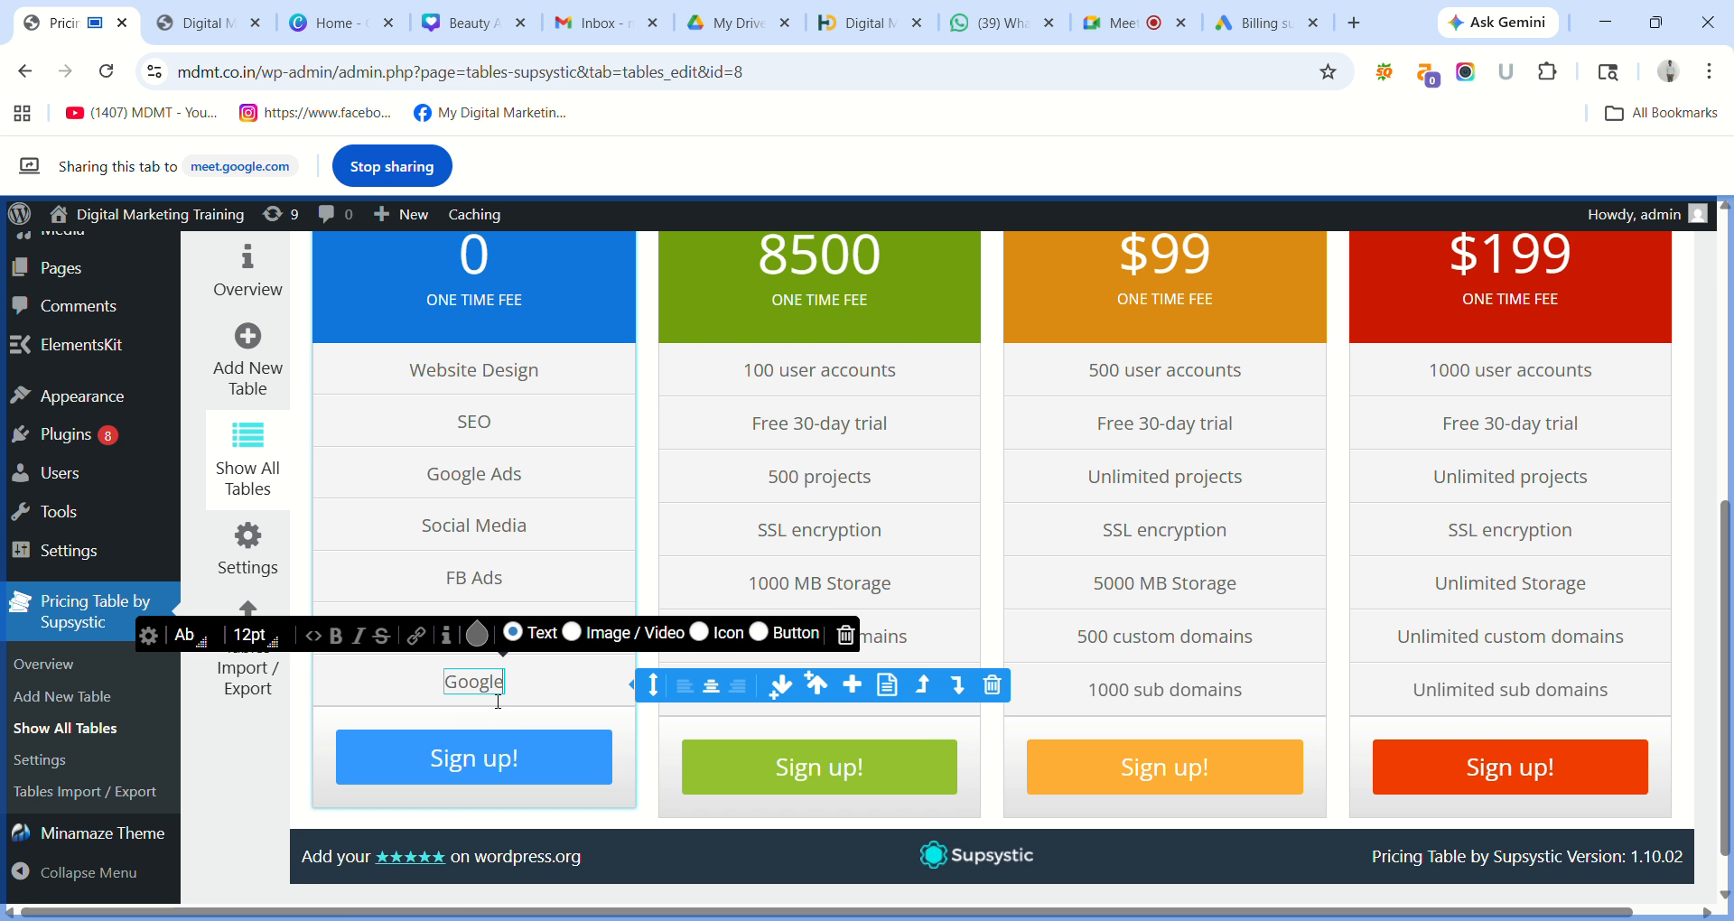
type(" Analy")
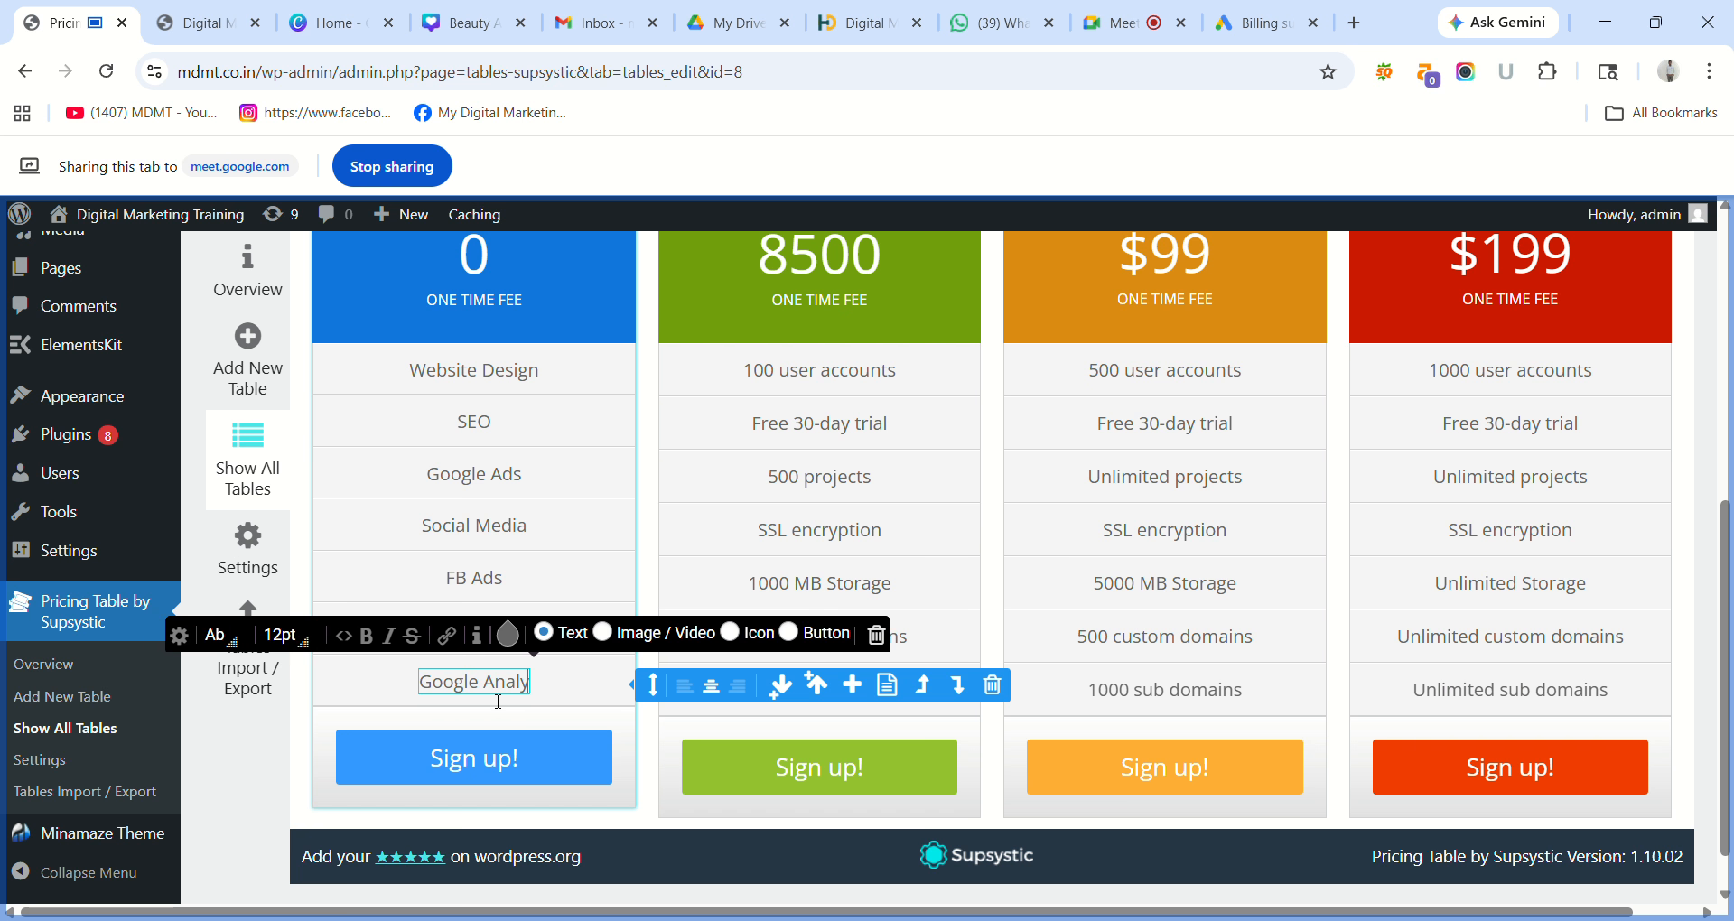
type("tics")
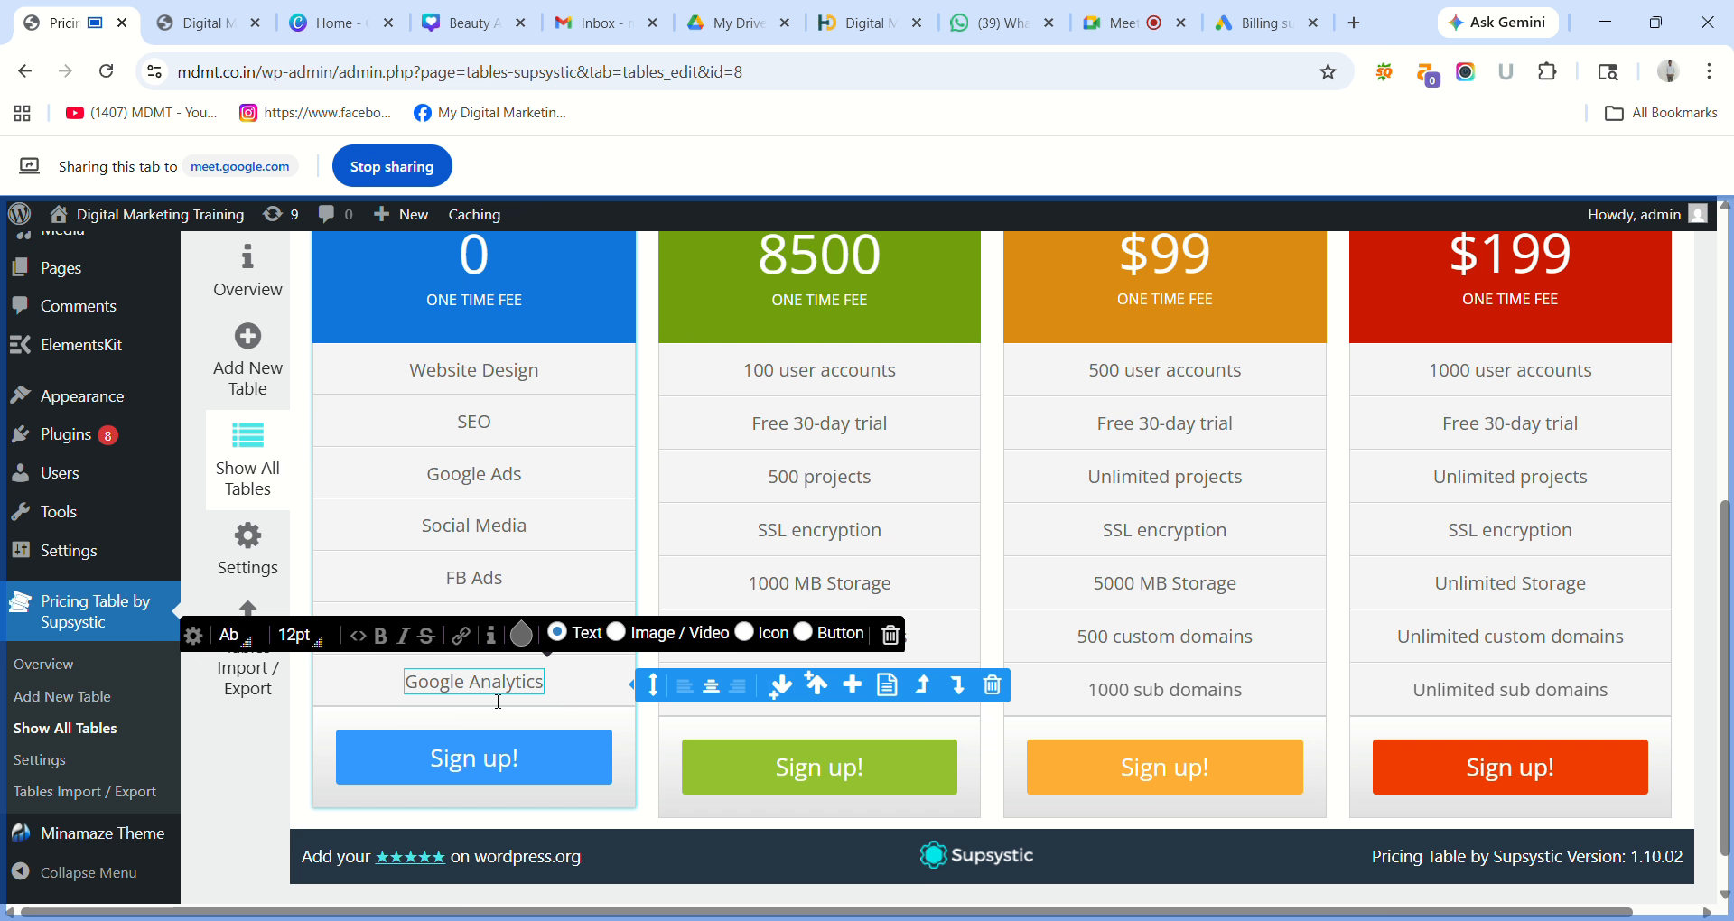
left_click(589, 746)
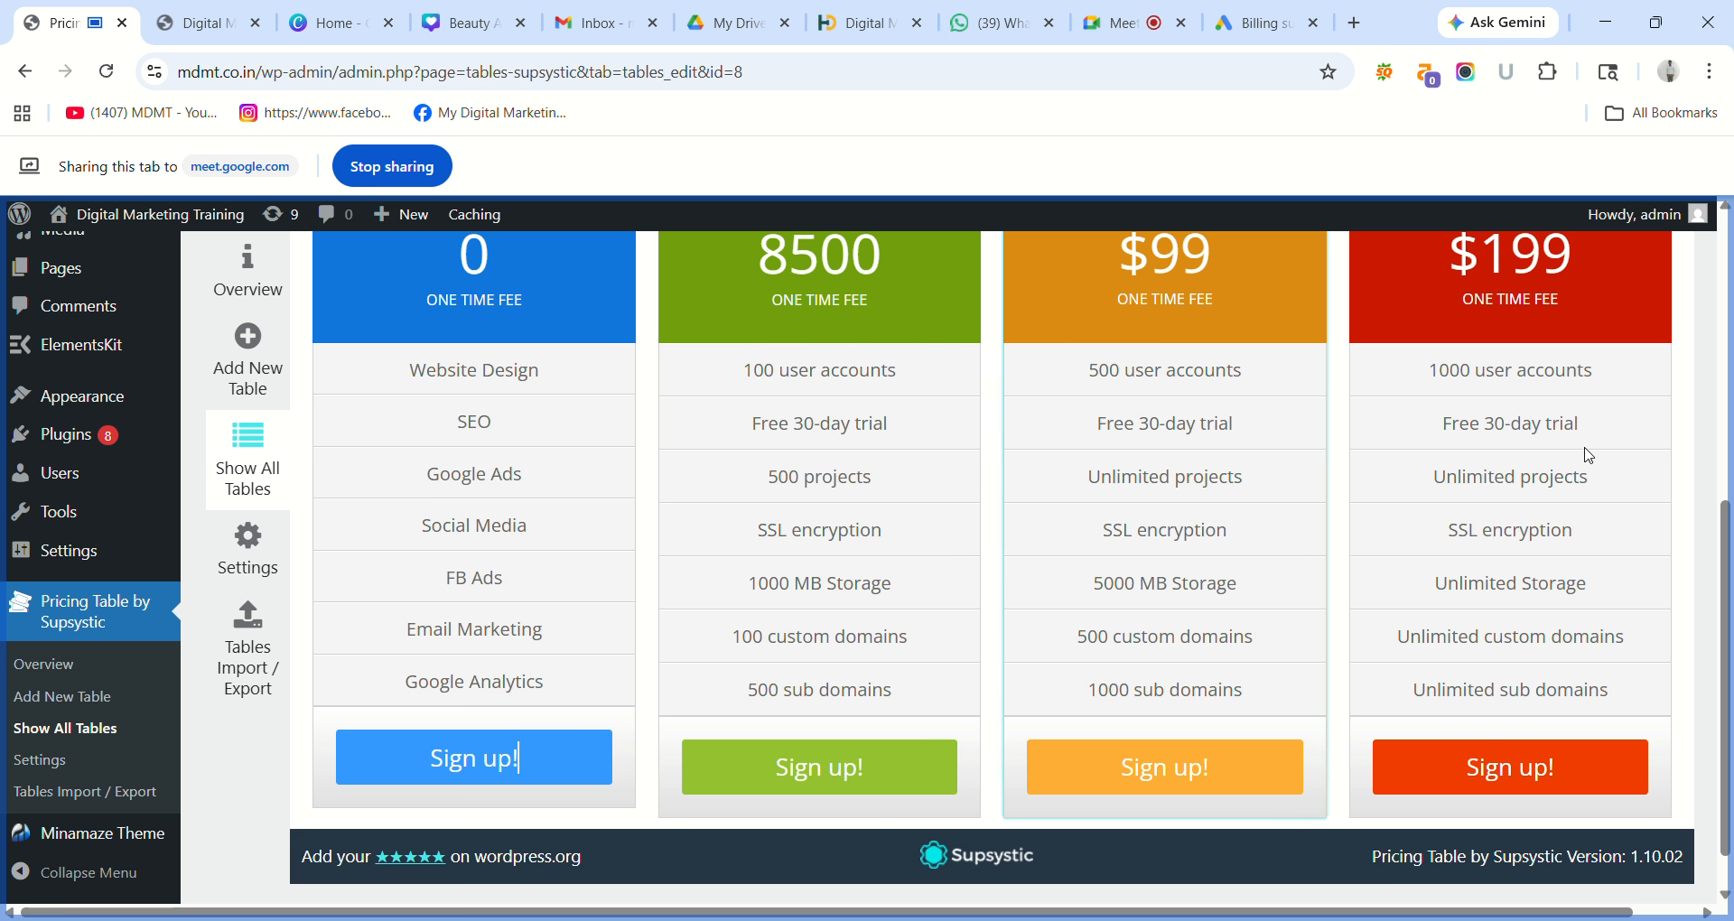
scroll(1725, 502, "up", 1)
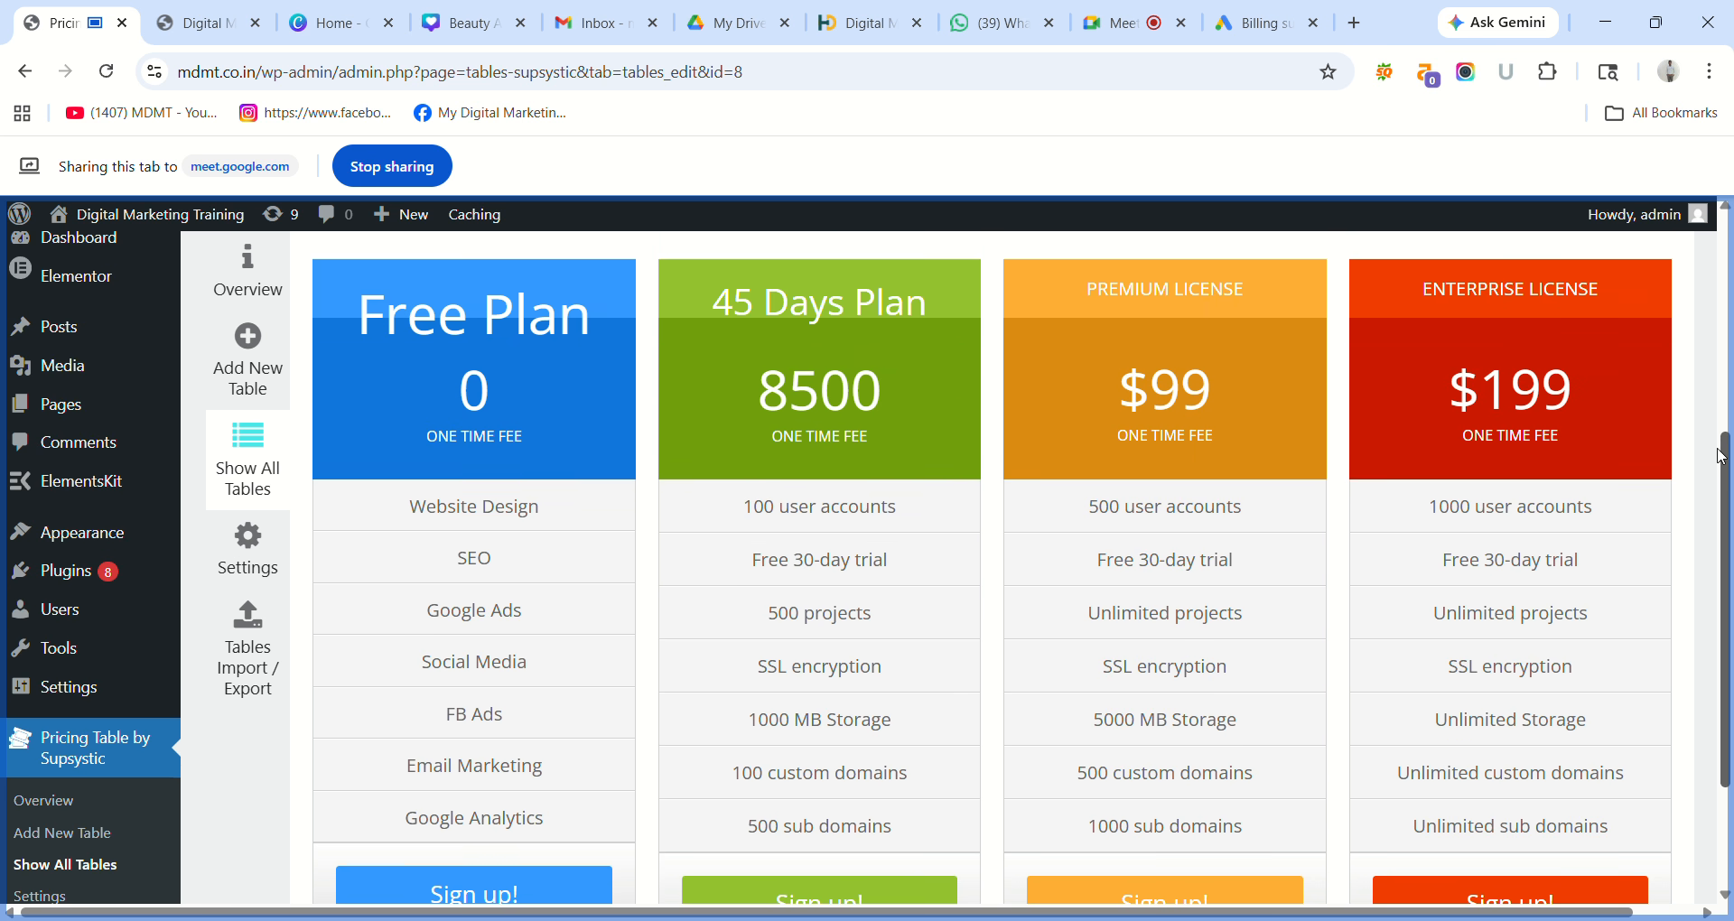
Replace the first two 45 Days Plan features with Website Design and Landing Pages (Elementor).
triple_click(872, 522)
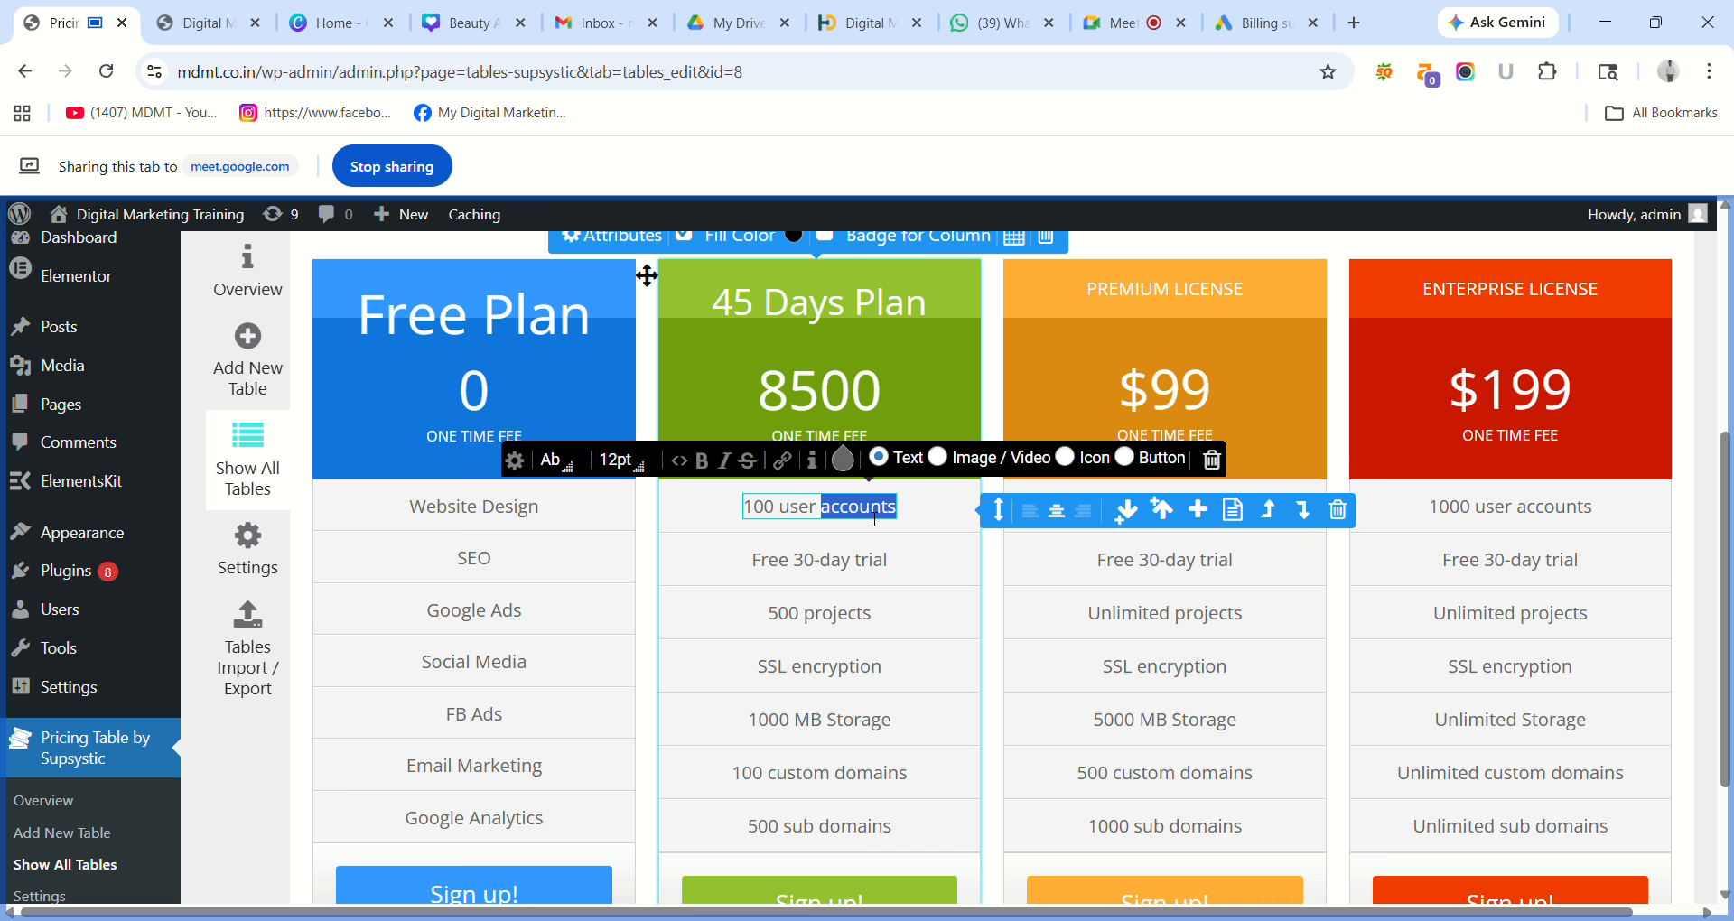
type("We")
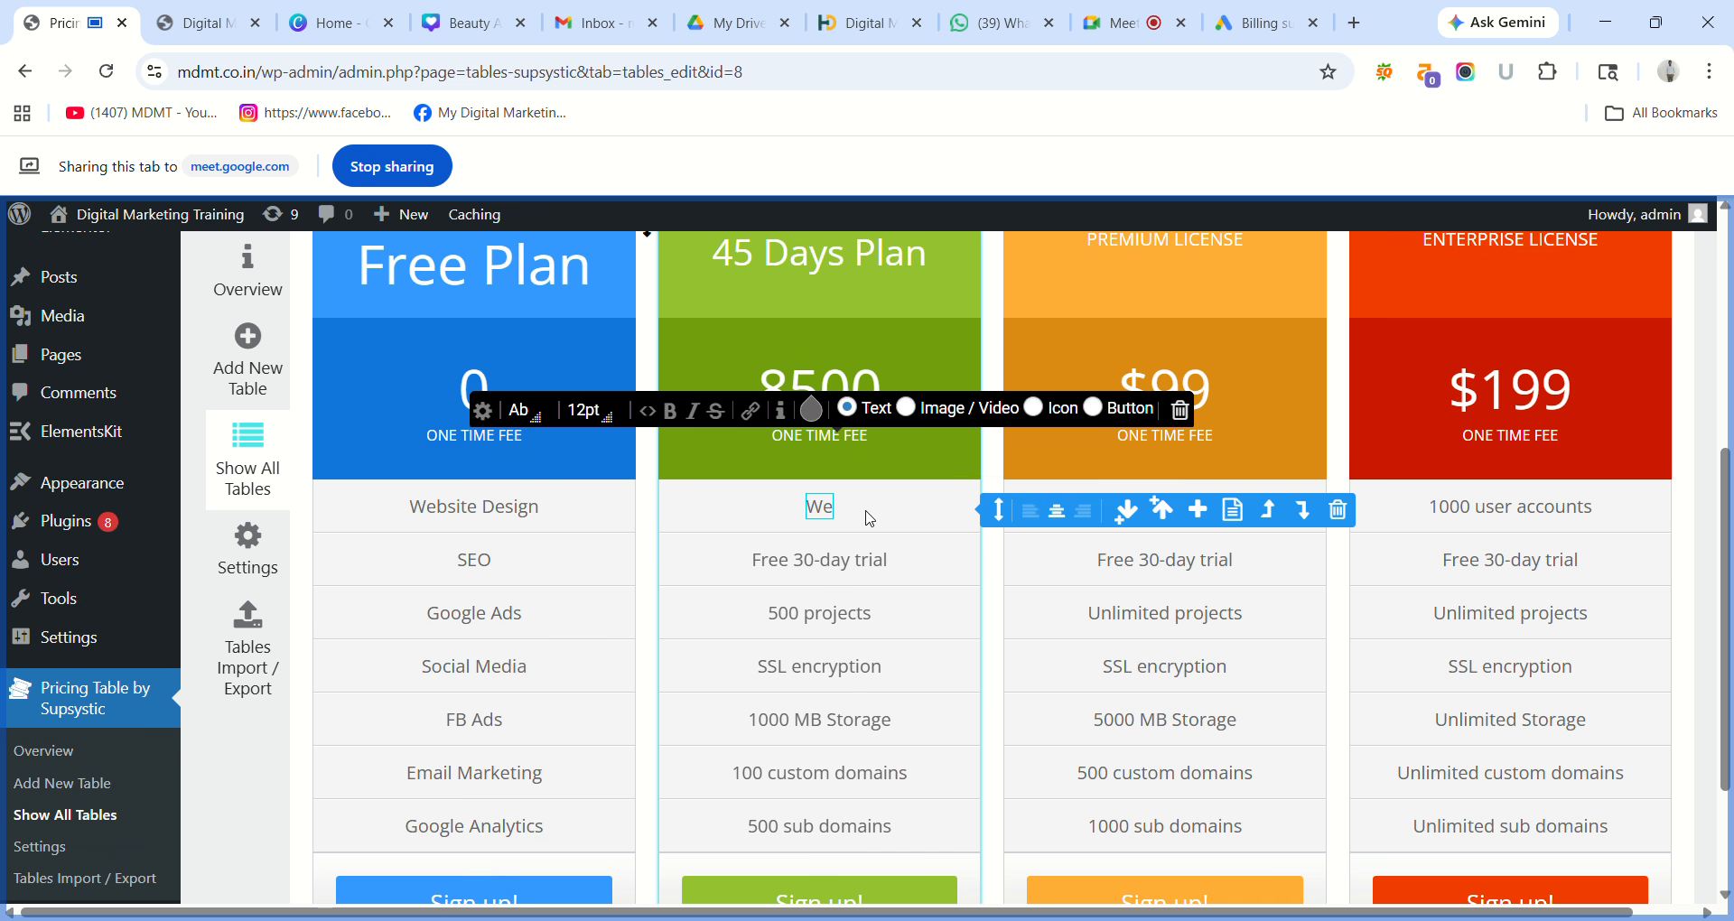
type("b")
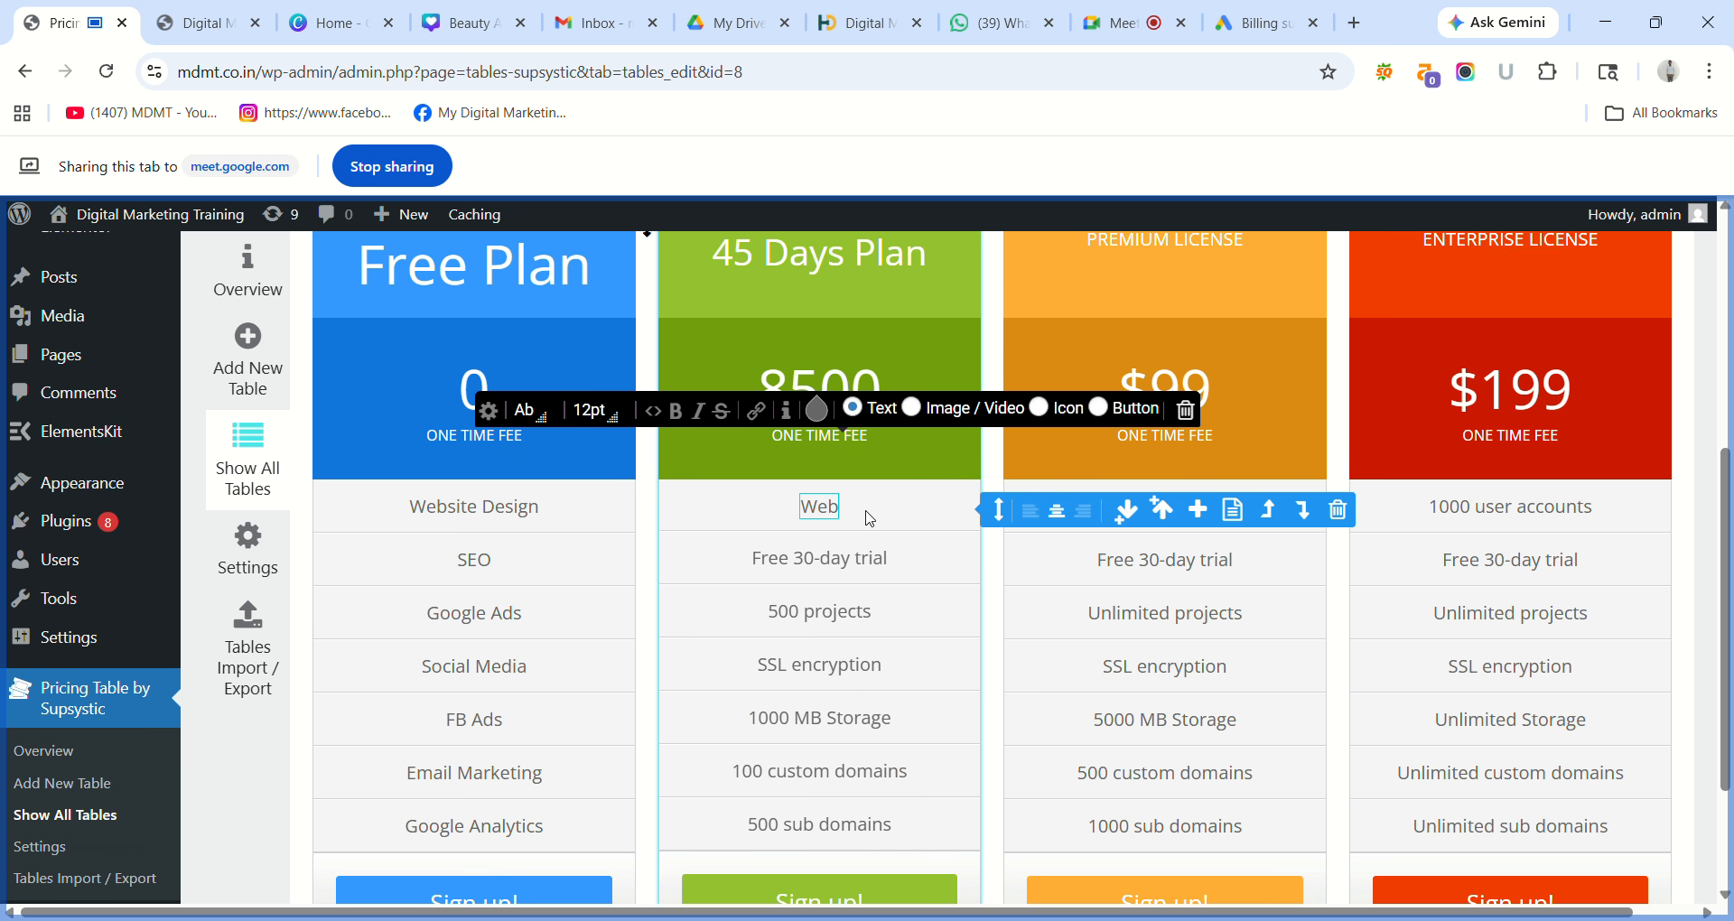
type("site D")
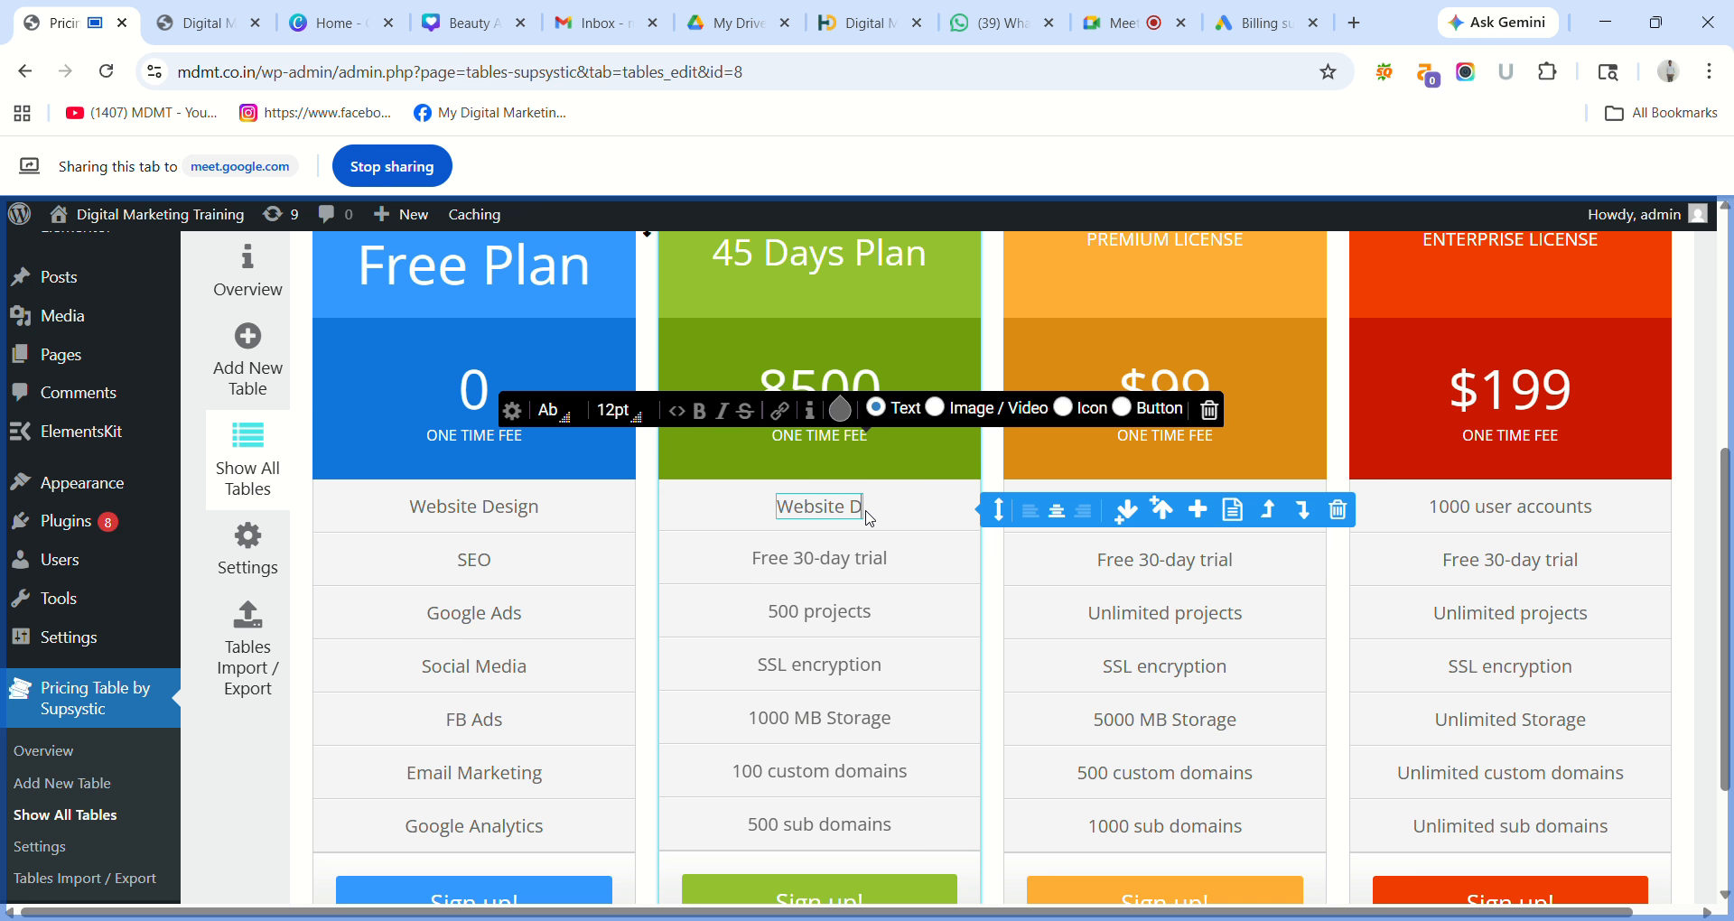
type("esig")
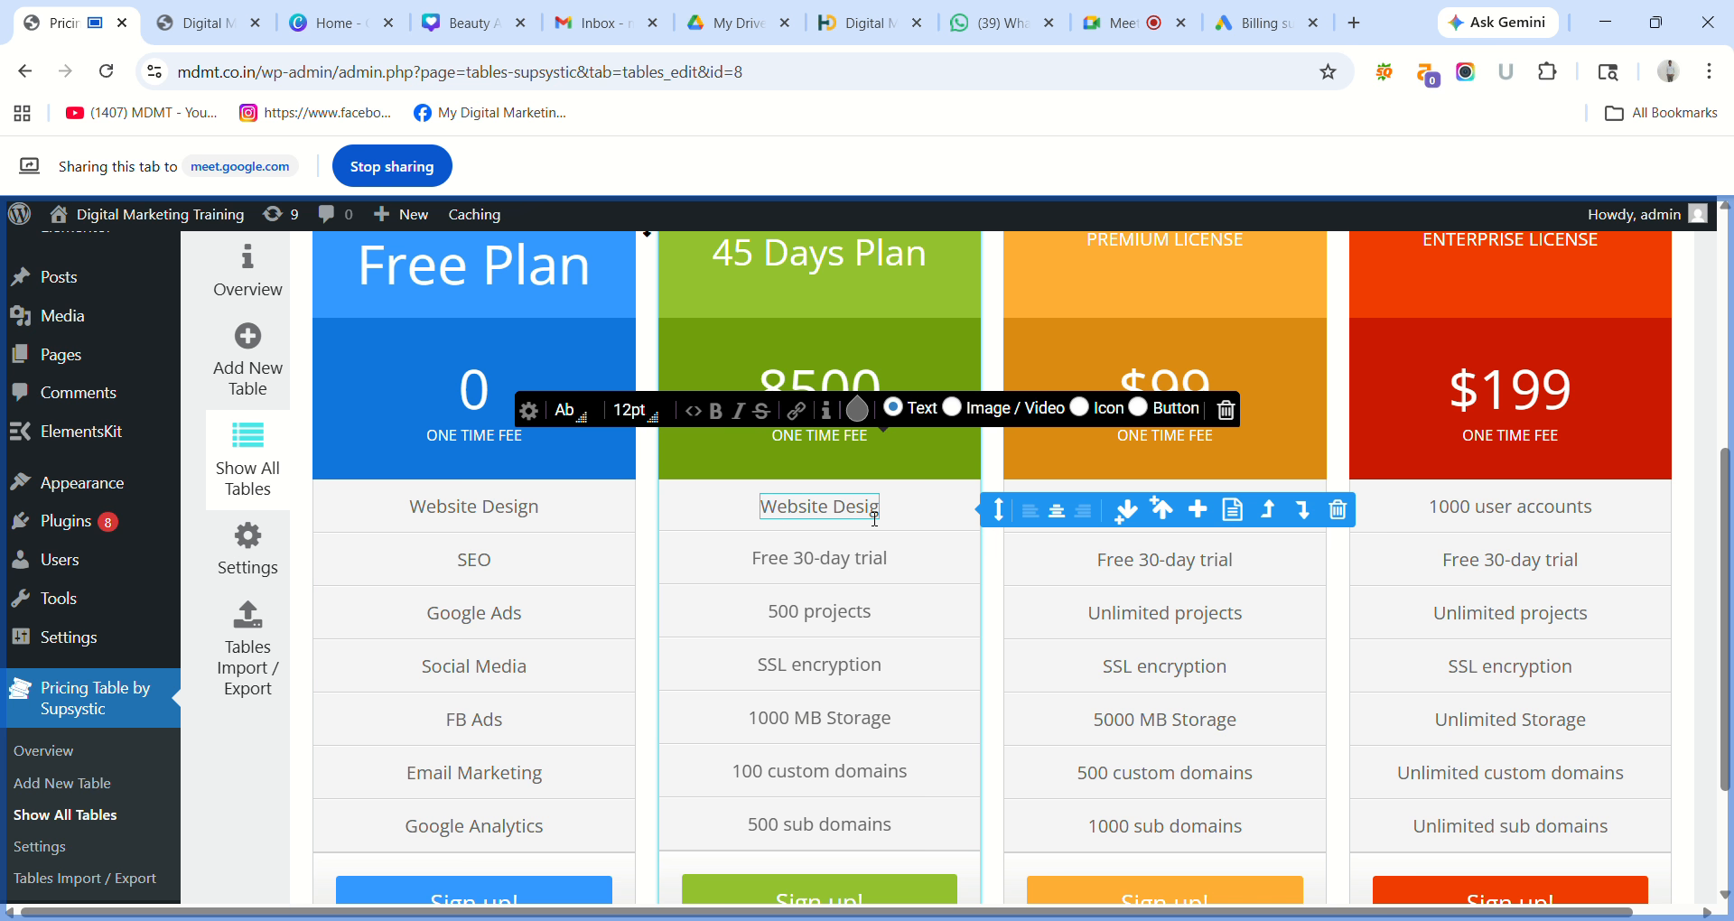
type("nn")
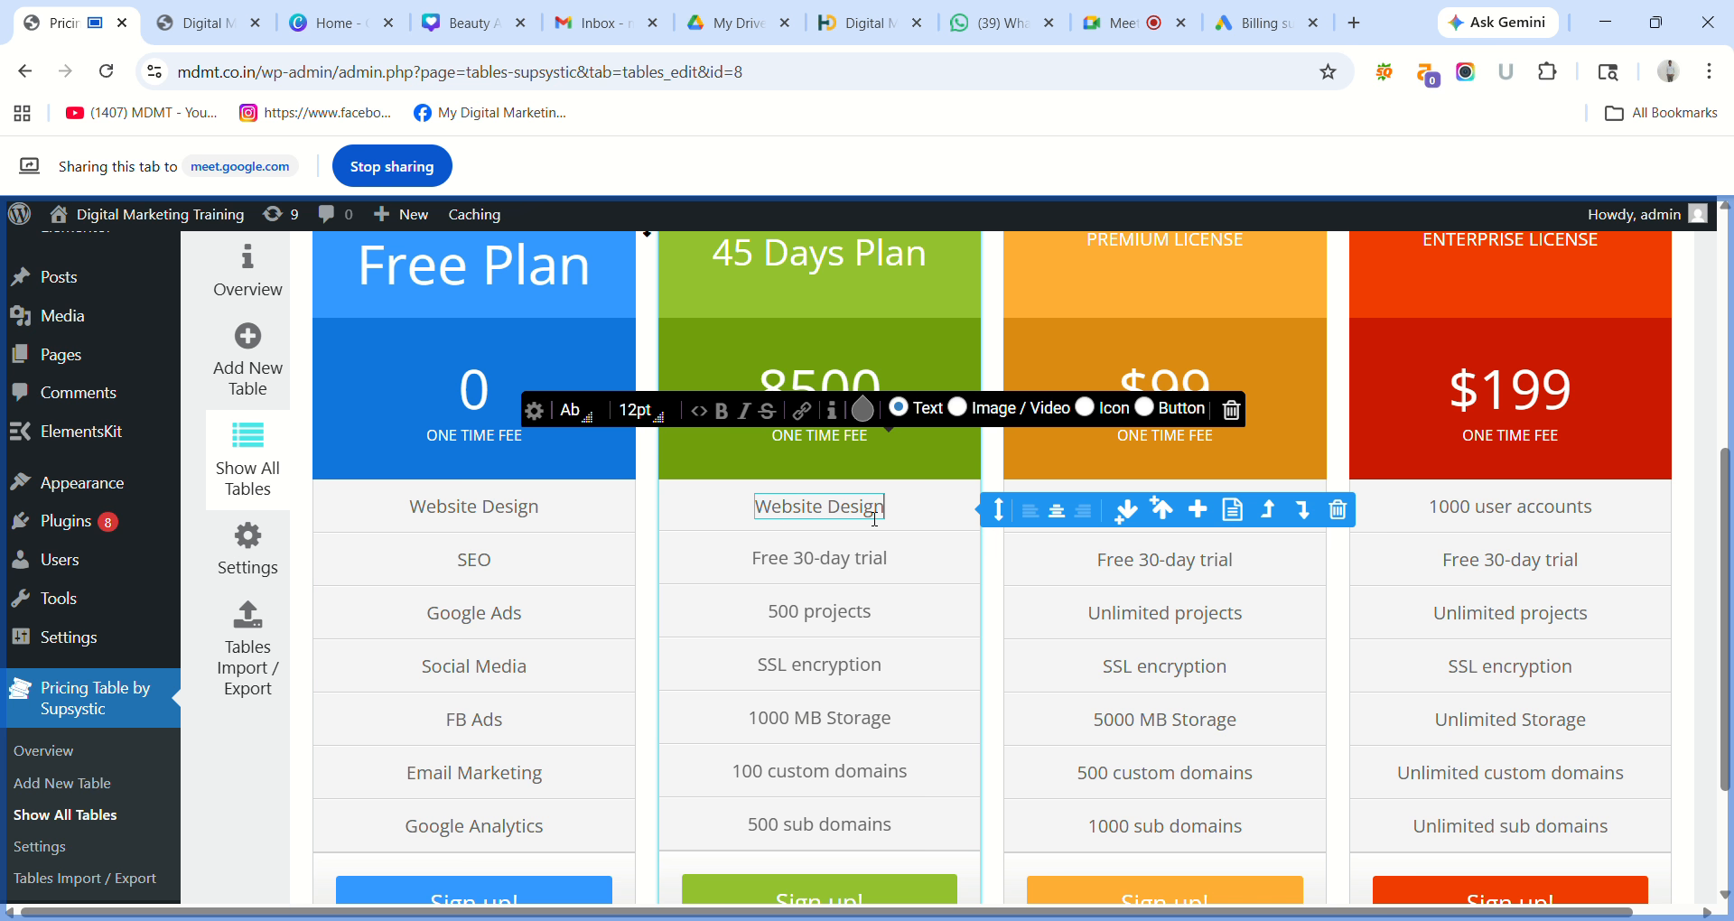
triple_click(835, 558)
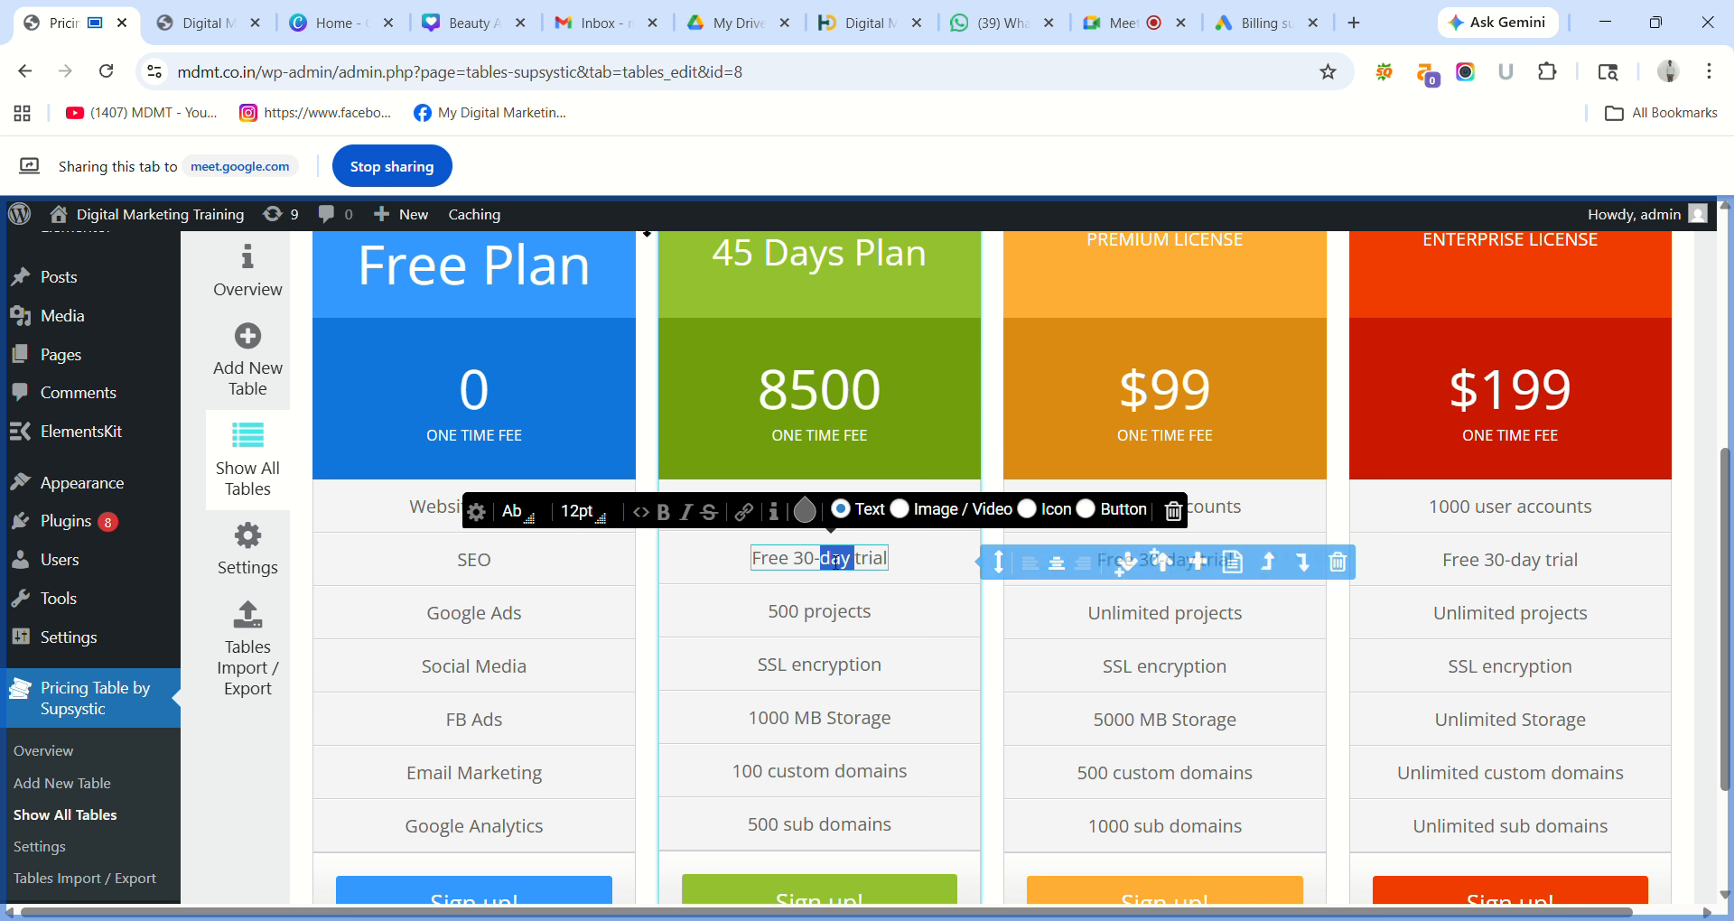
type("La")
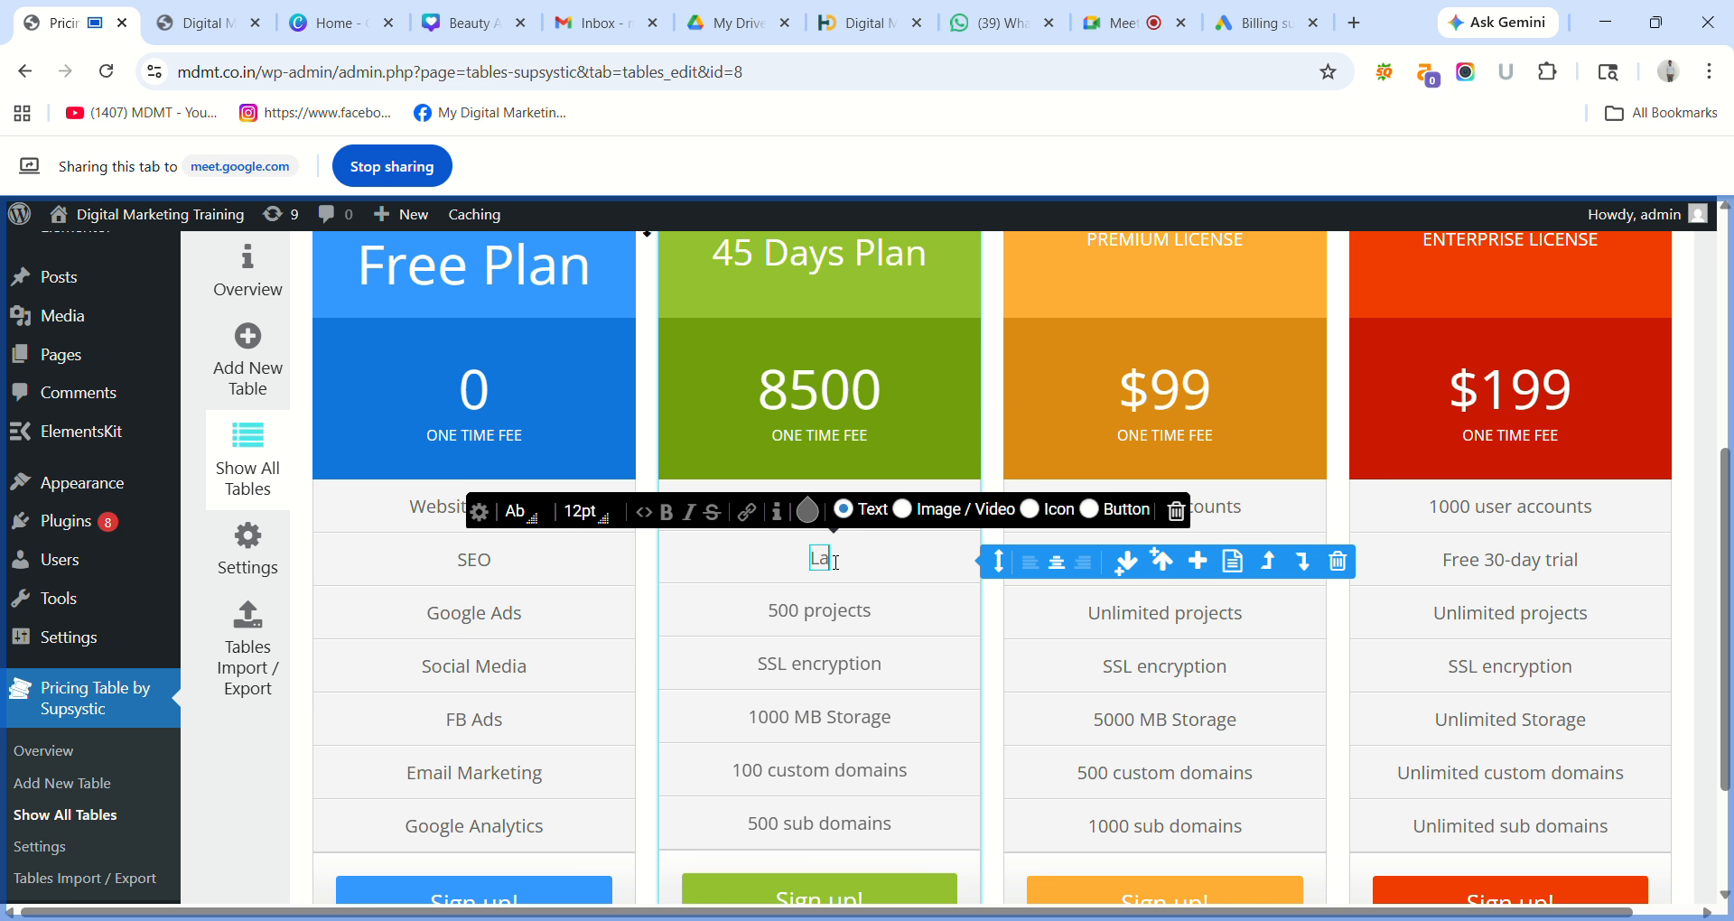
type("ng")
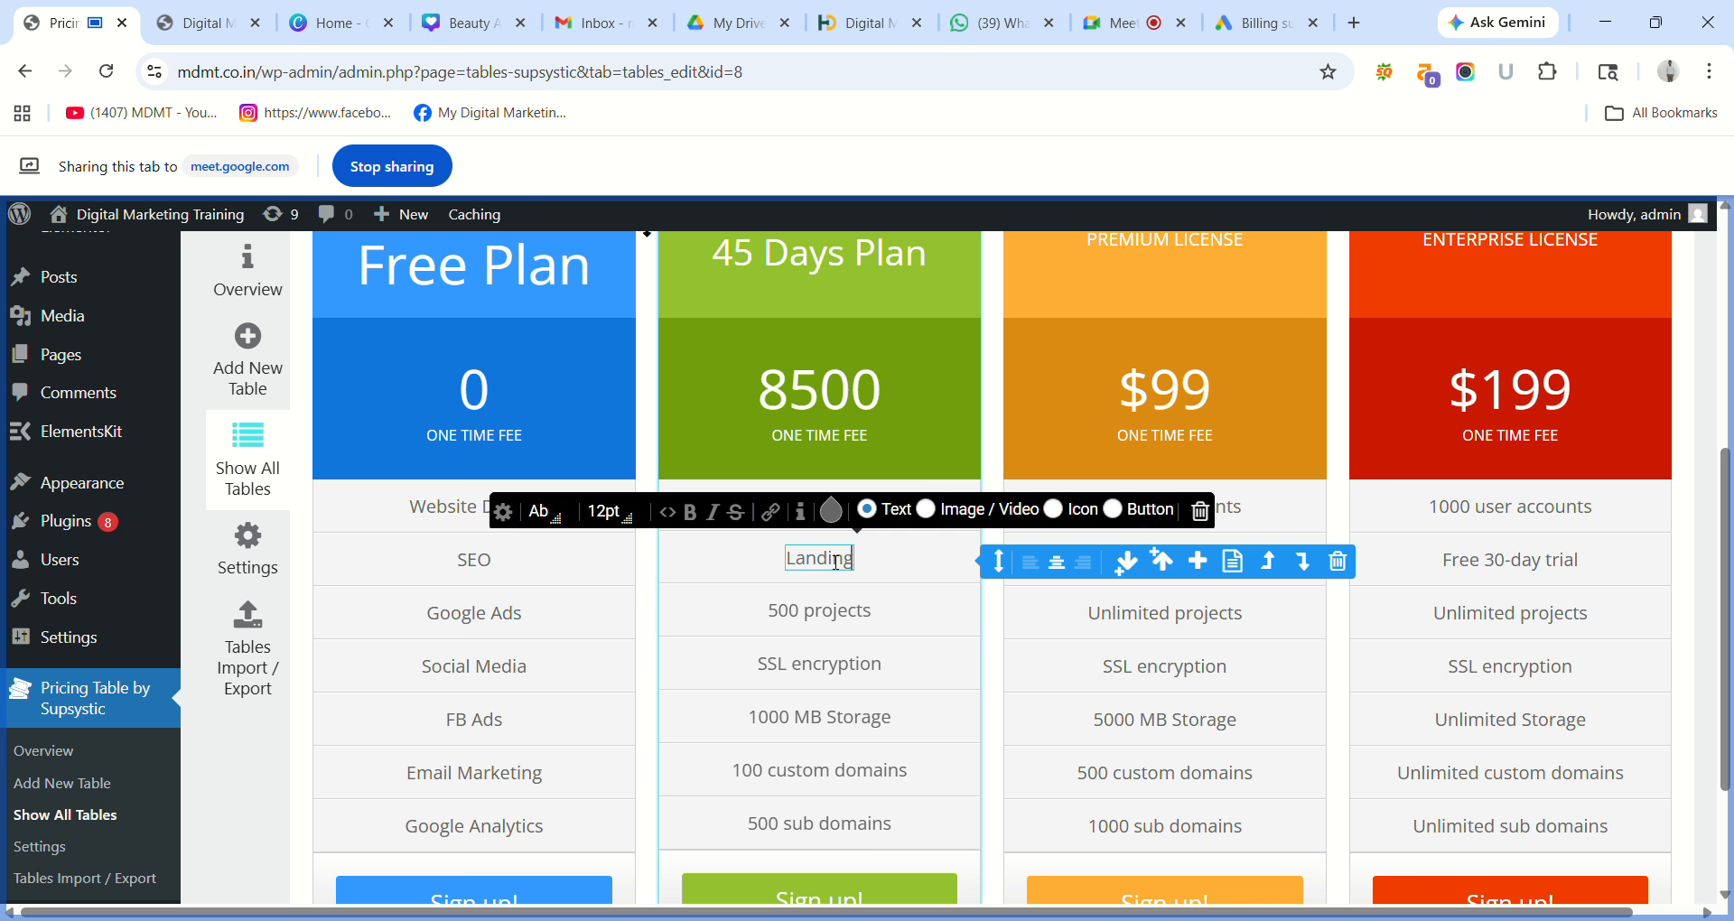
type("ing Pages")
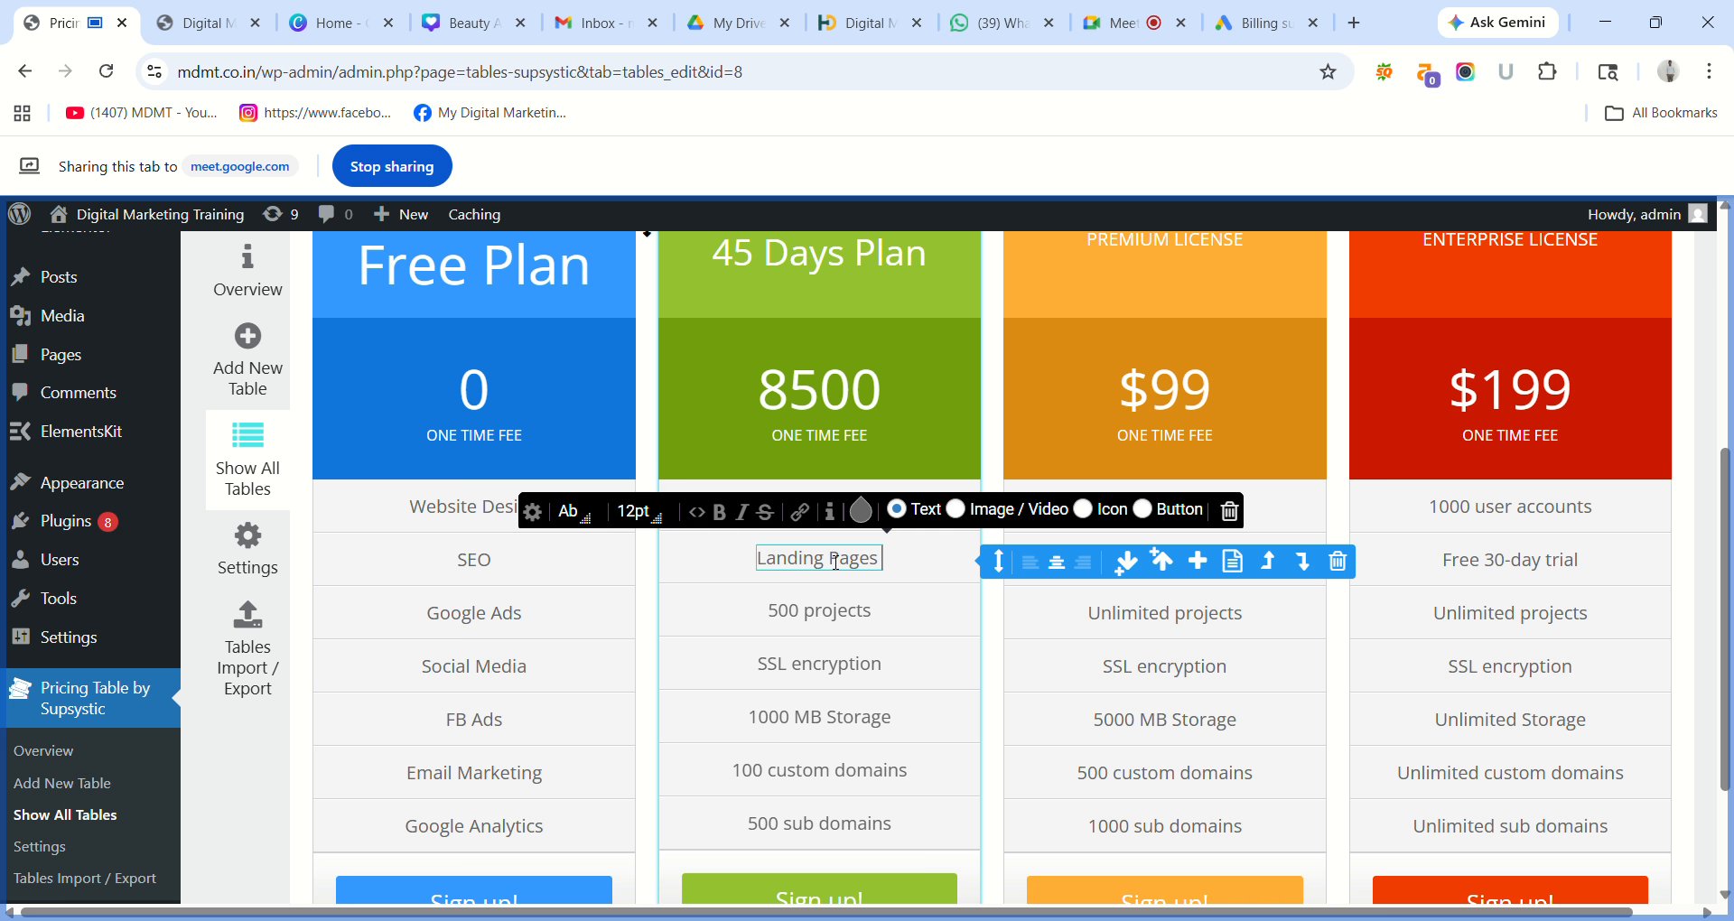
type(")")
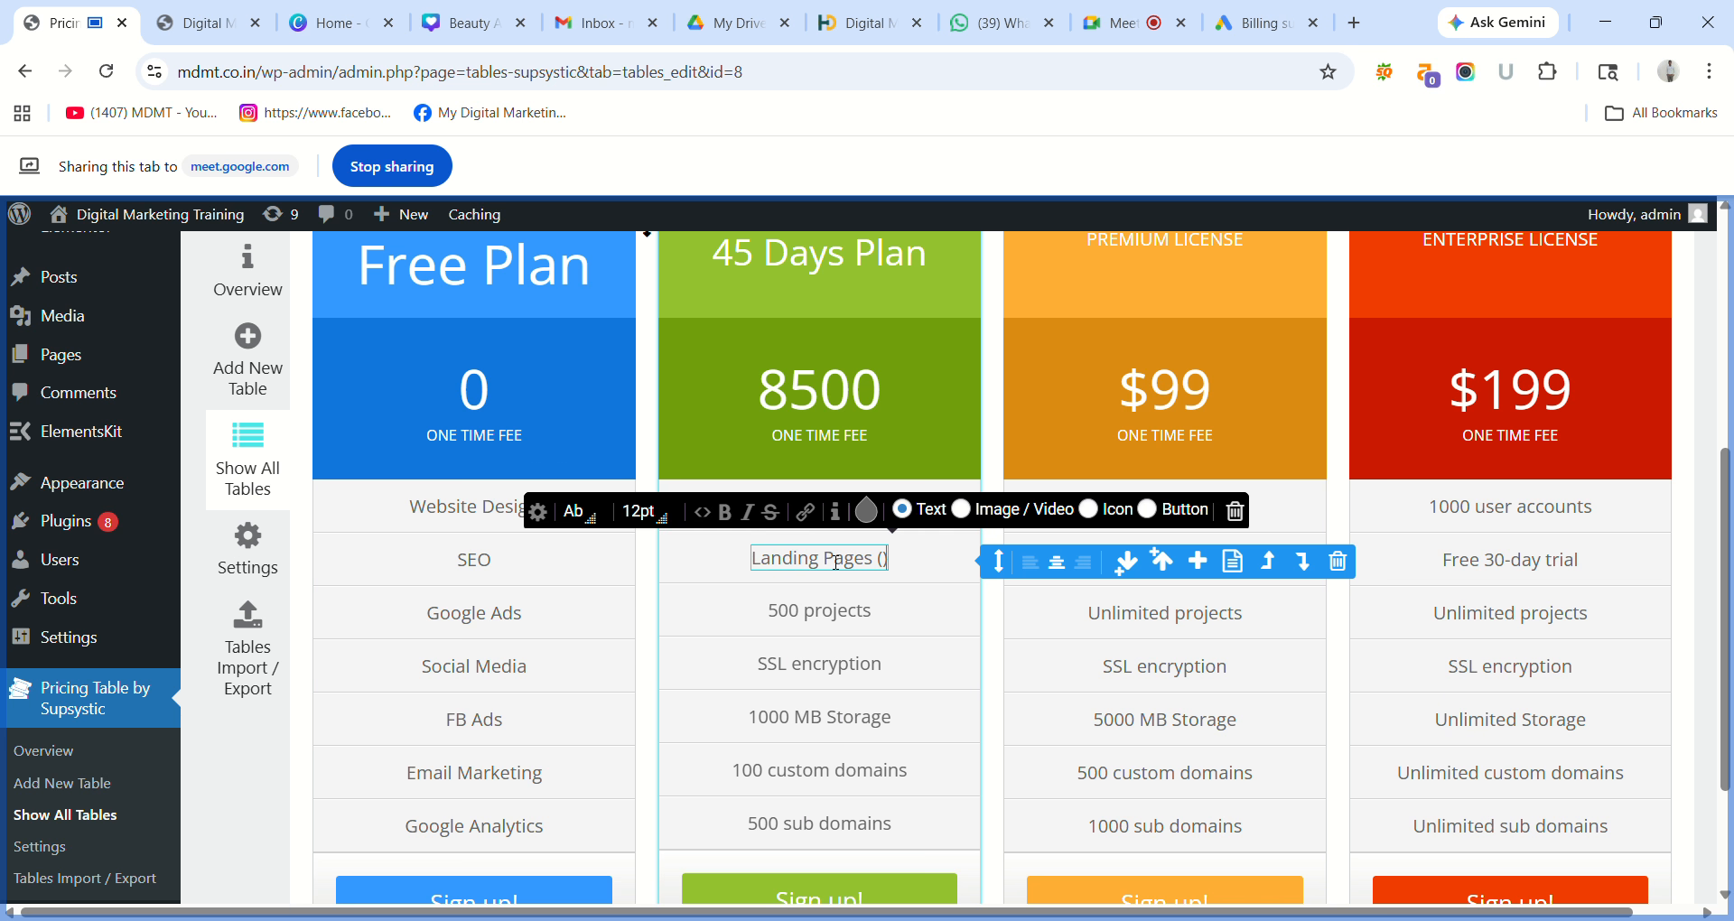
type("Ele")
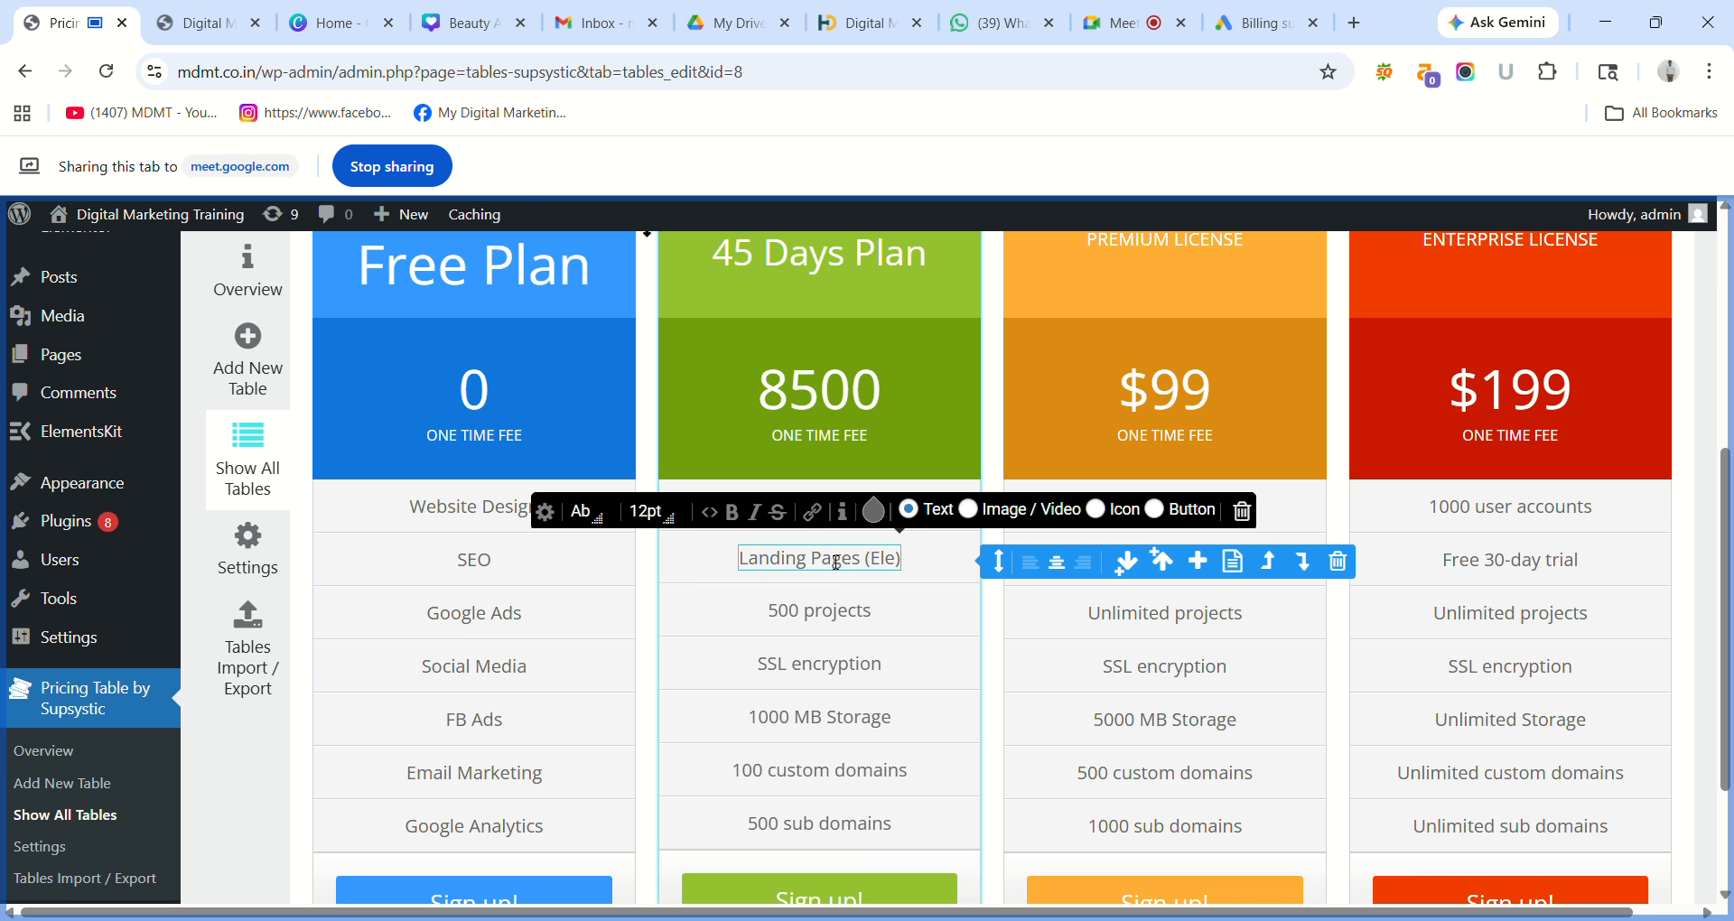
type("m")
type("entoe")
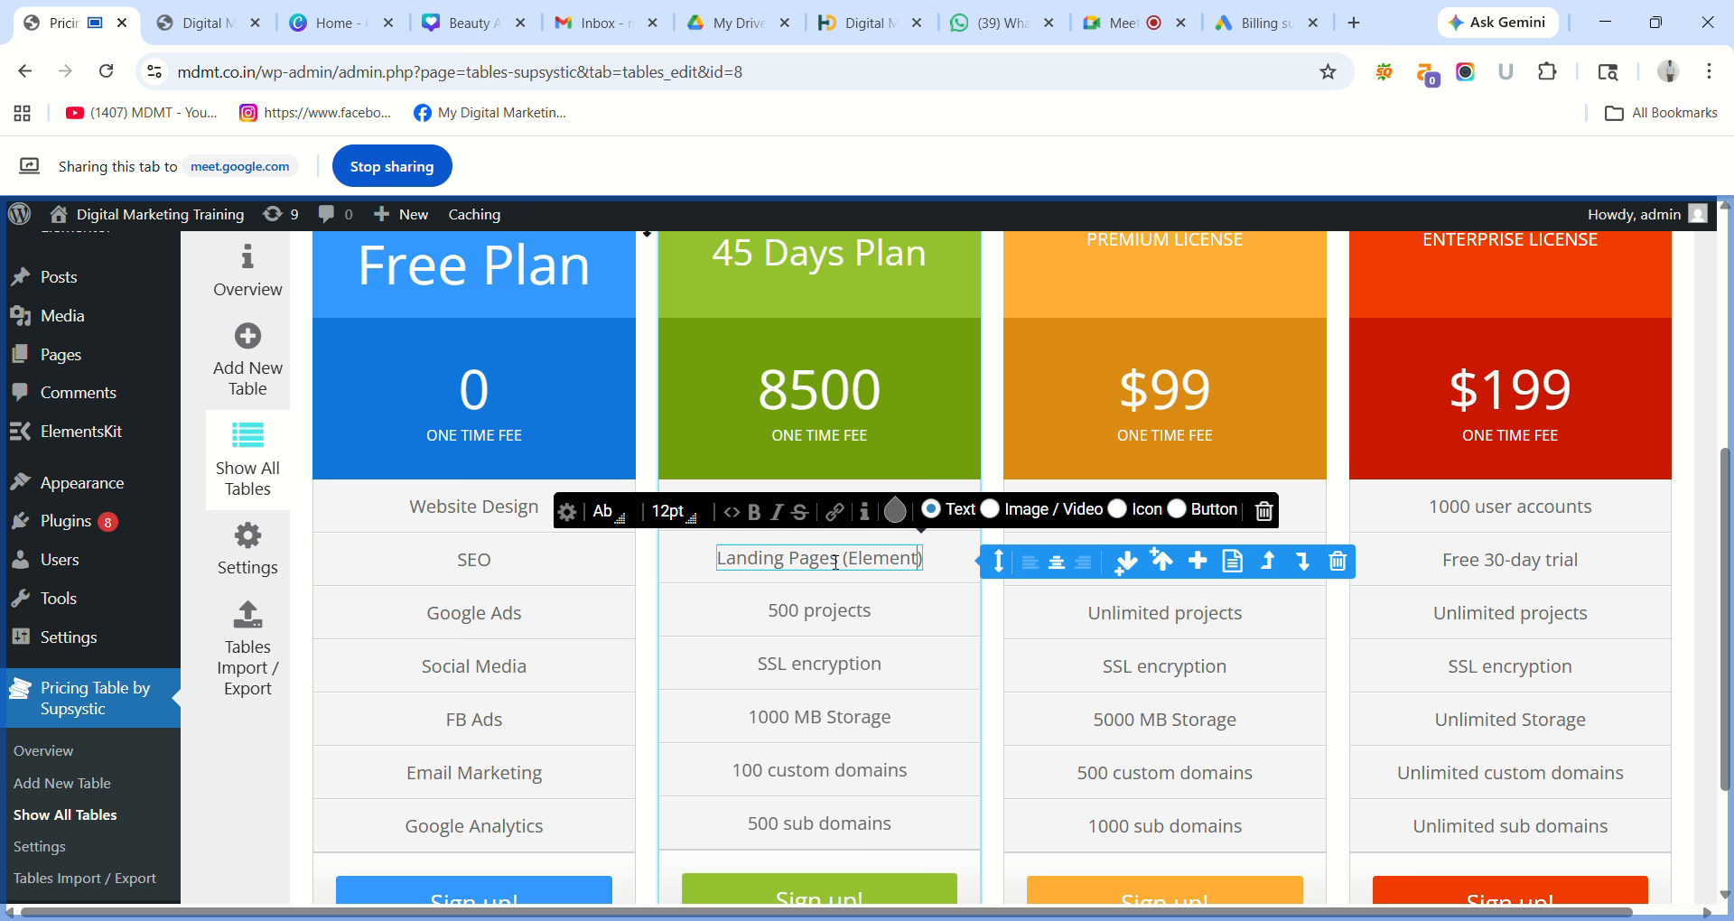
key("BackSpace")
type("r")
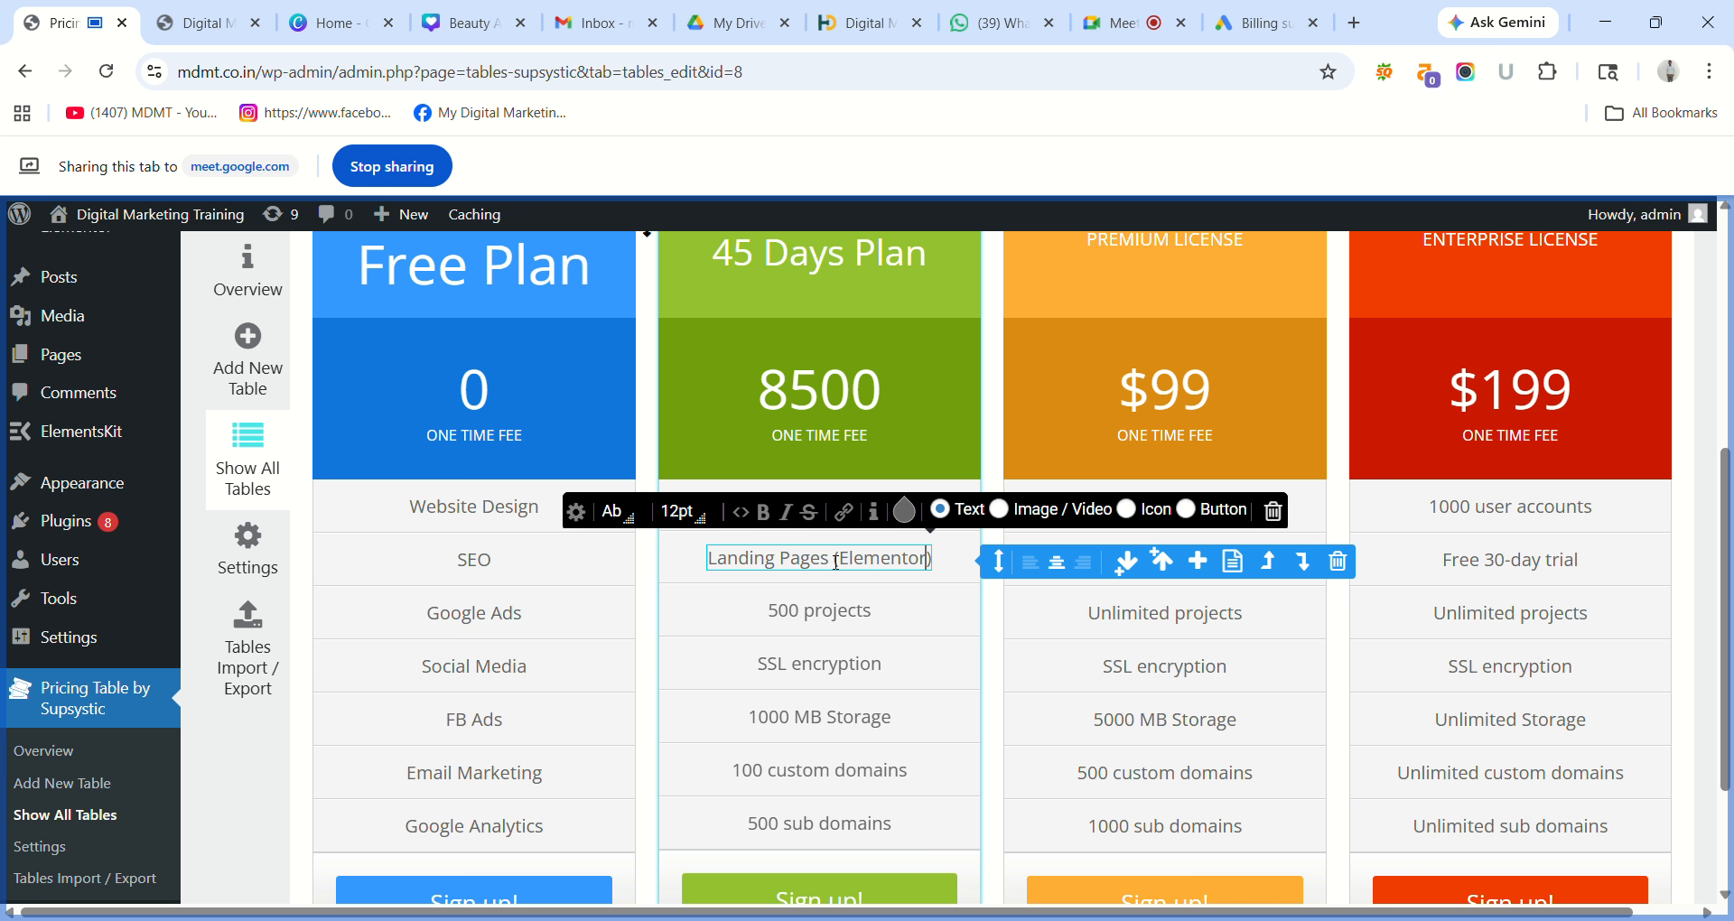
Change the third feature, 500 projects, to Blogging & E- Commerce.
double_click(819, 621)
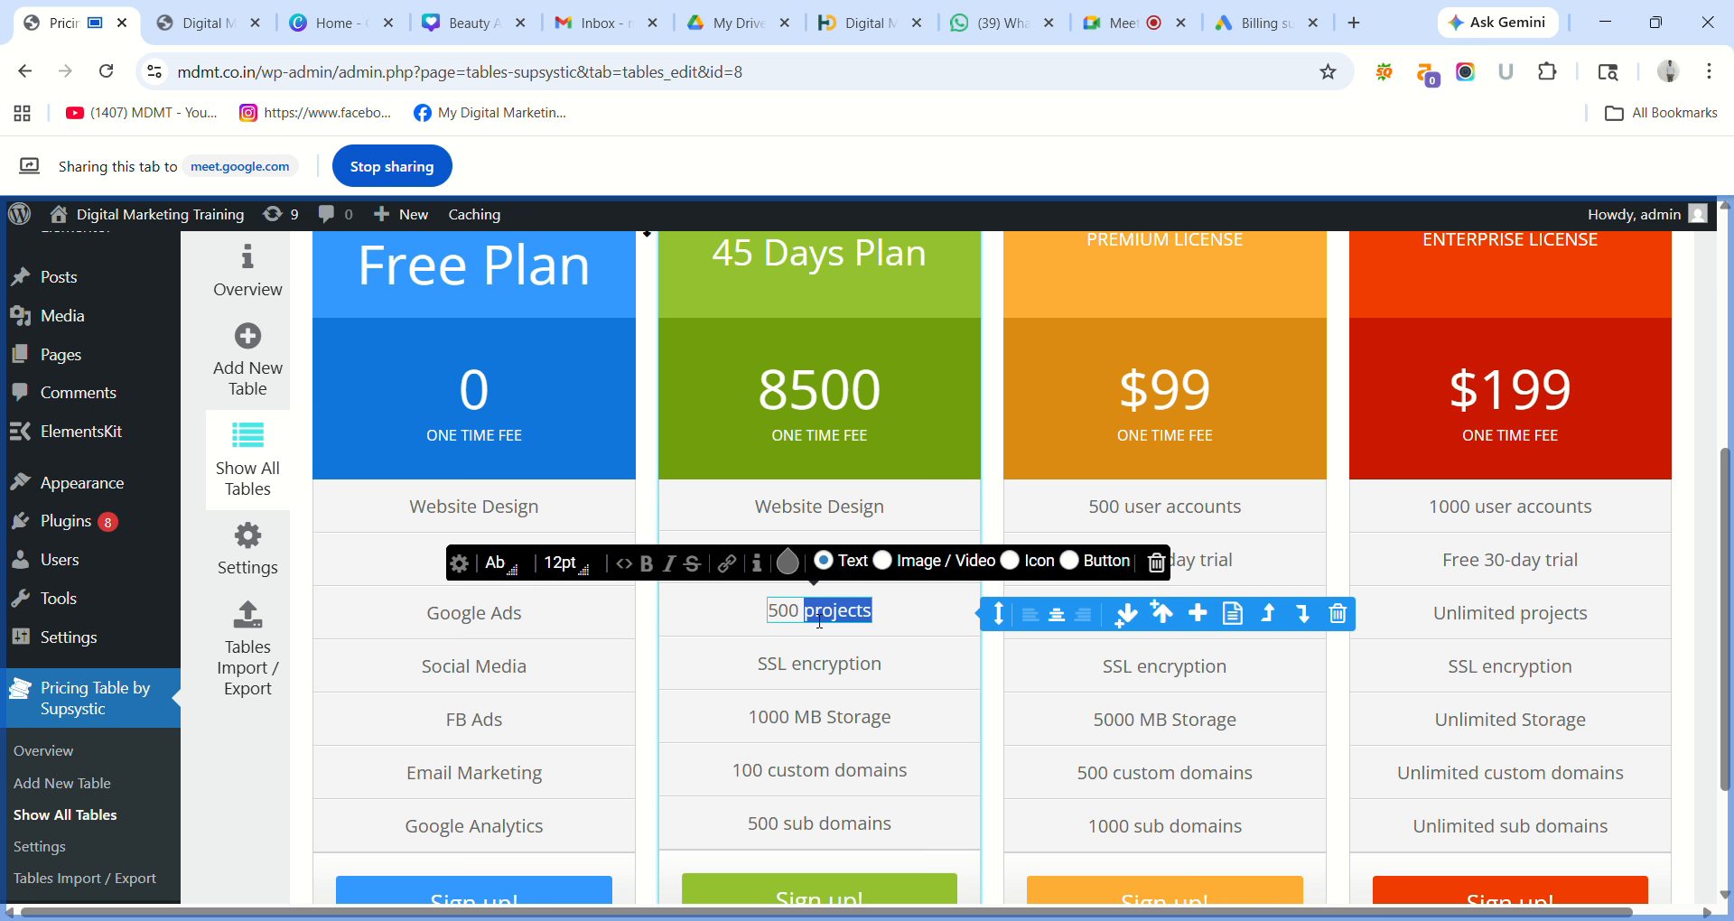
key("BackSpace")
key("BackSpace")
key("BackSpace")
key("BackSpace")
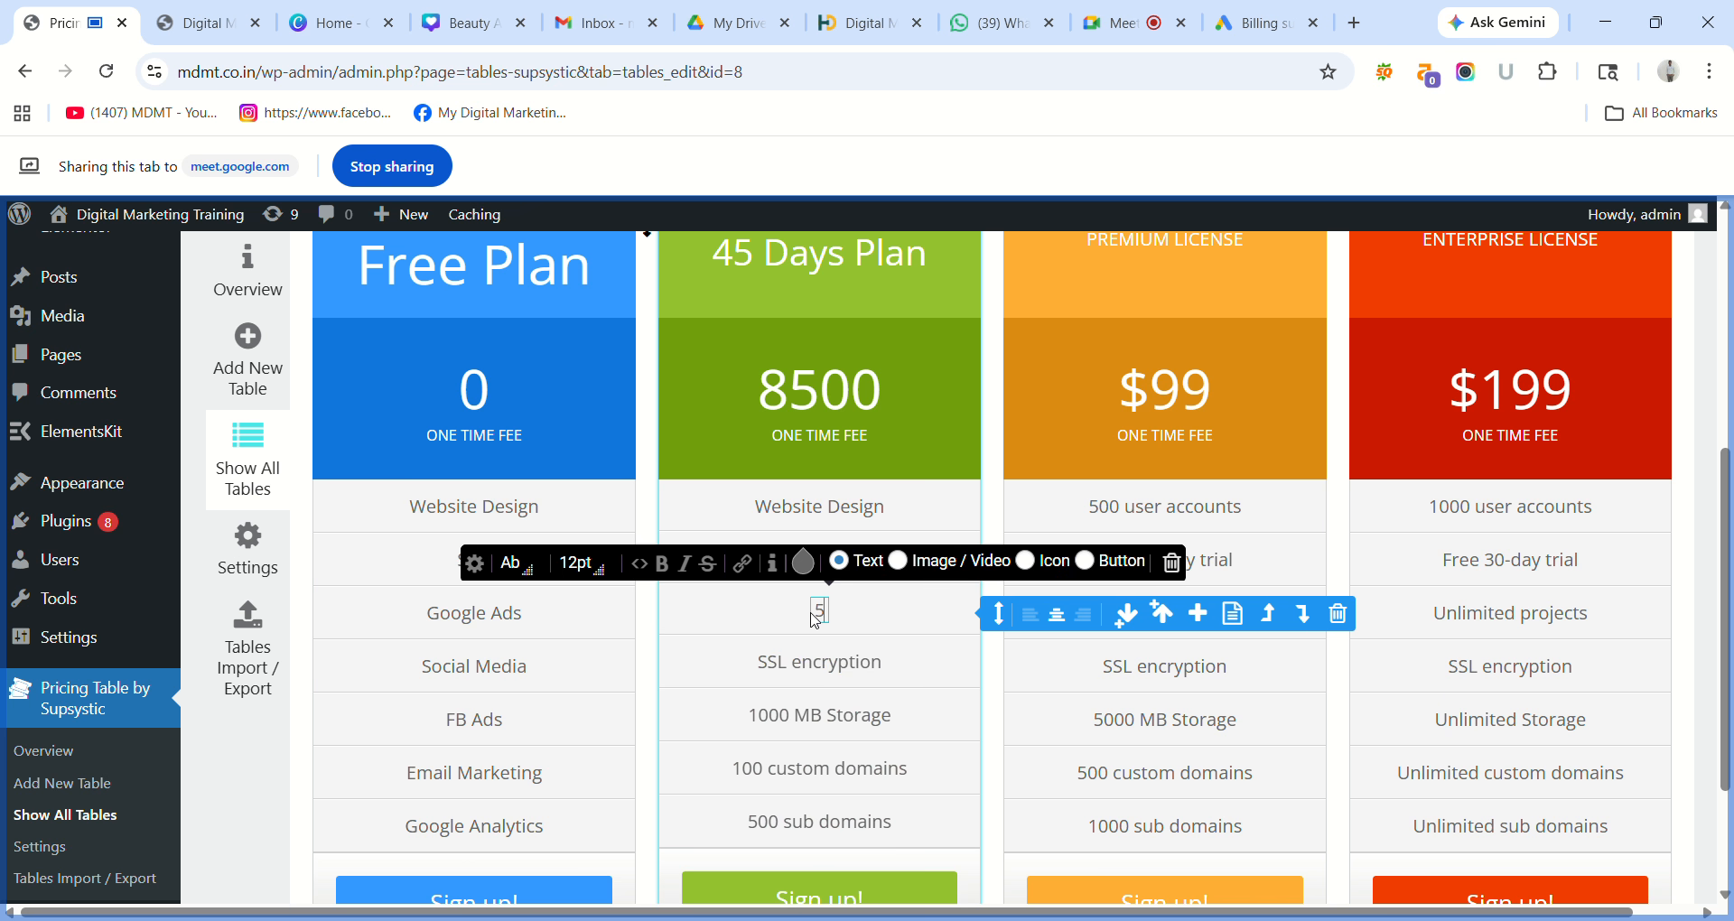
type("Blo")
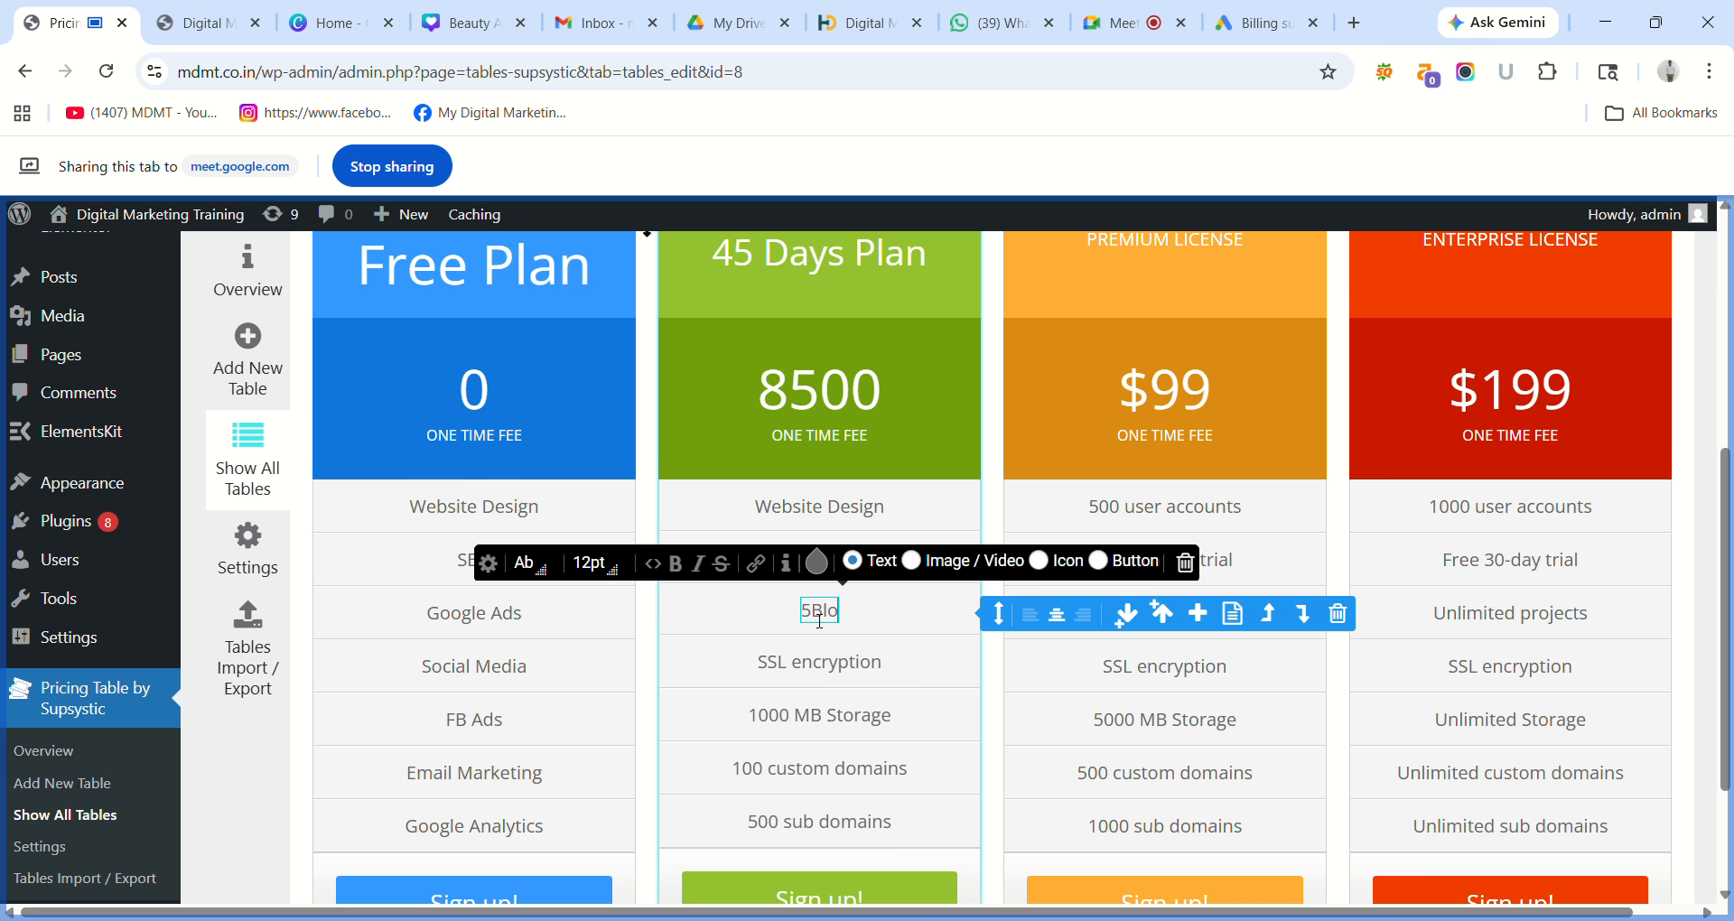
key("BackSpace")
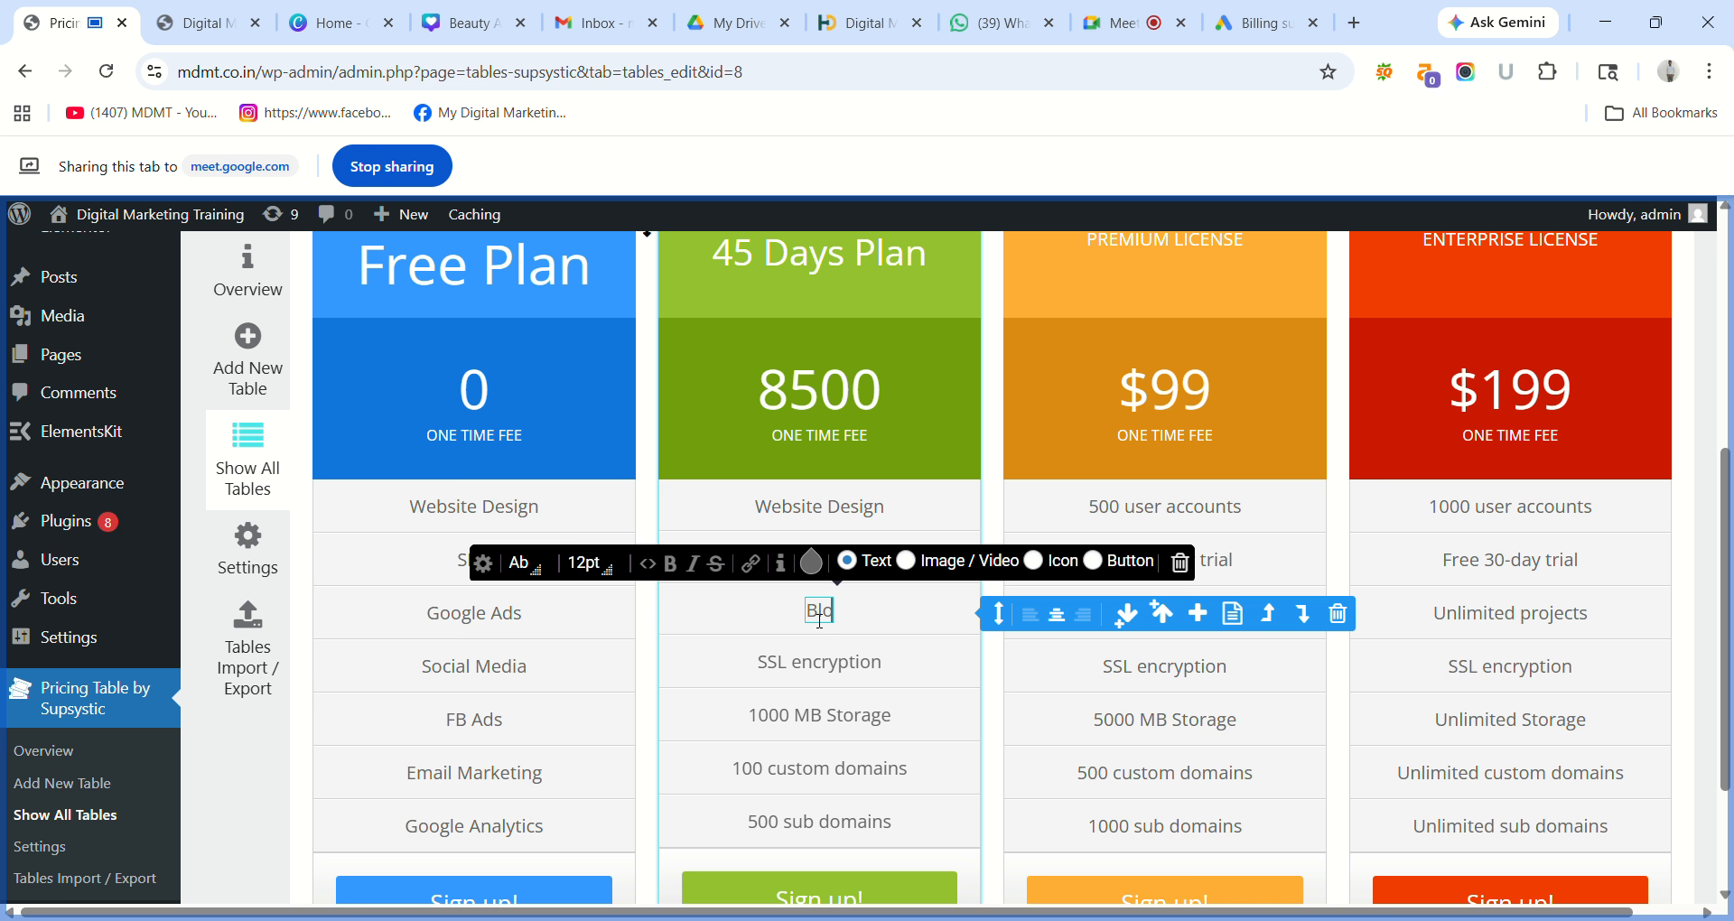
type("gging")
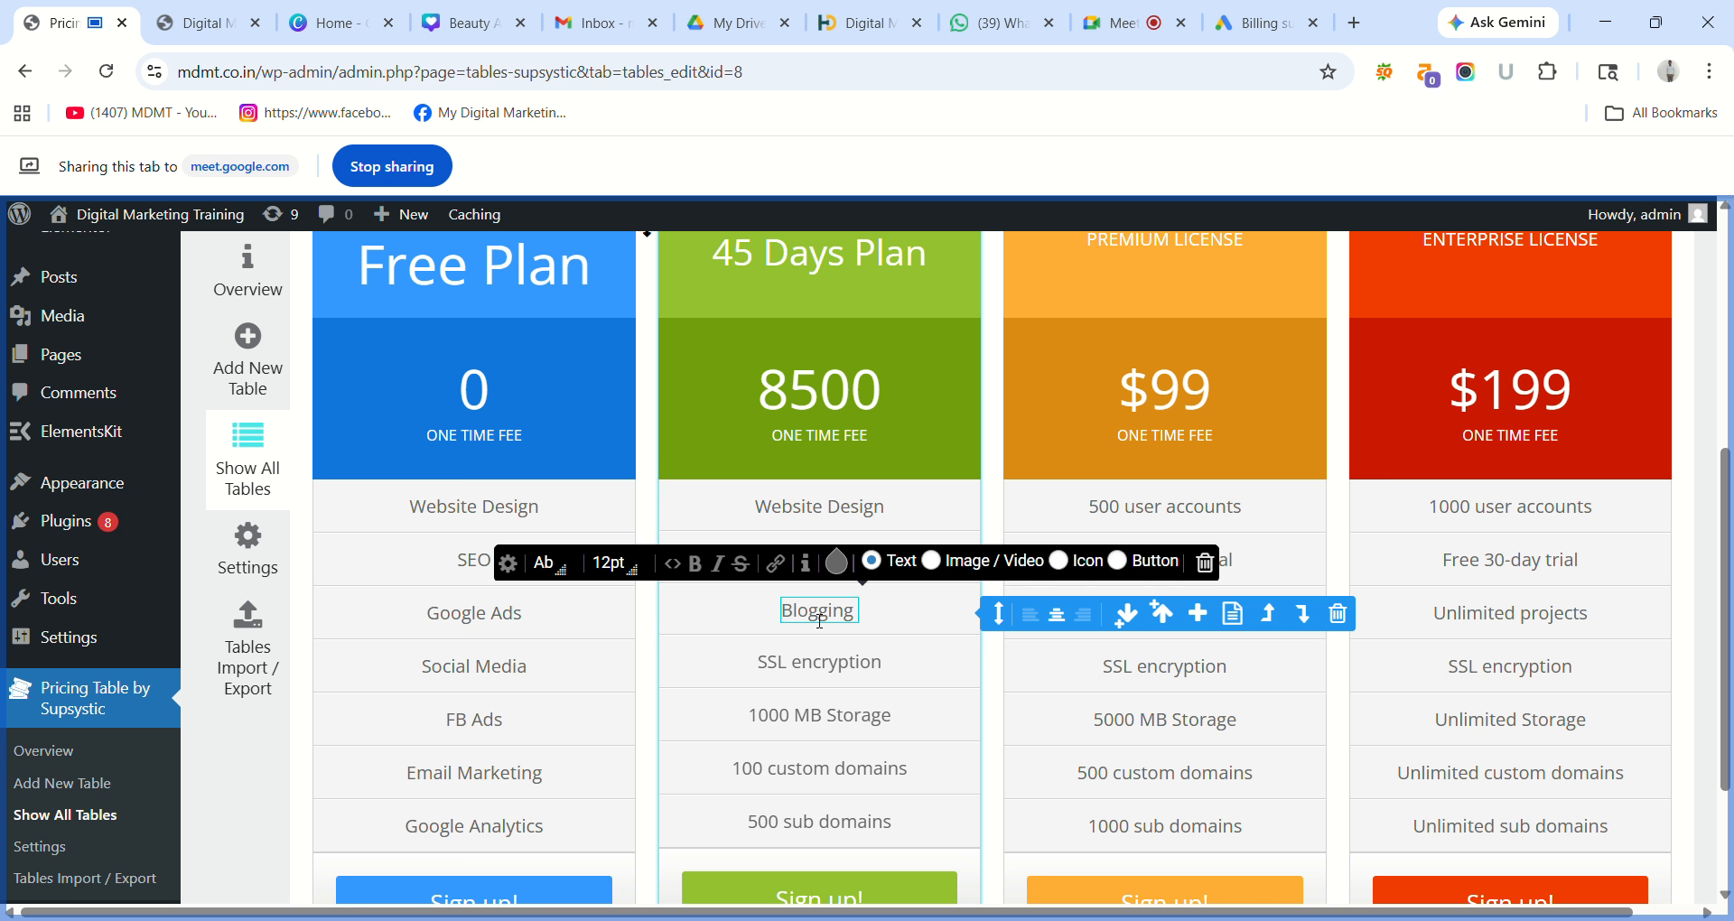
type(" &")
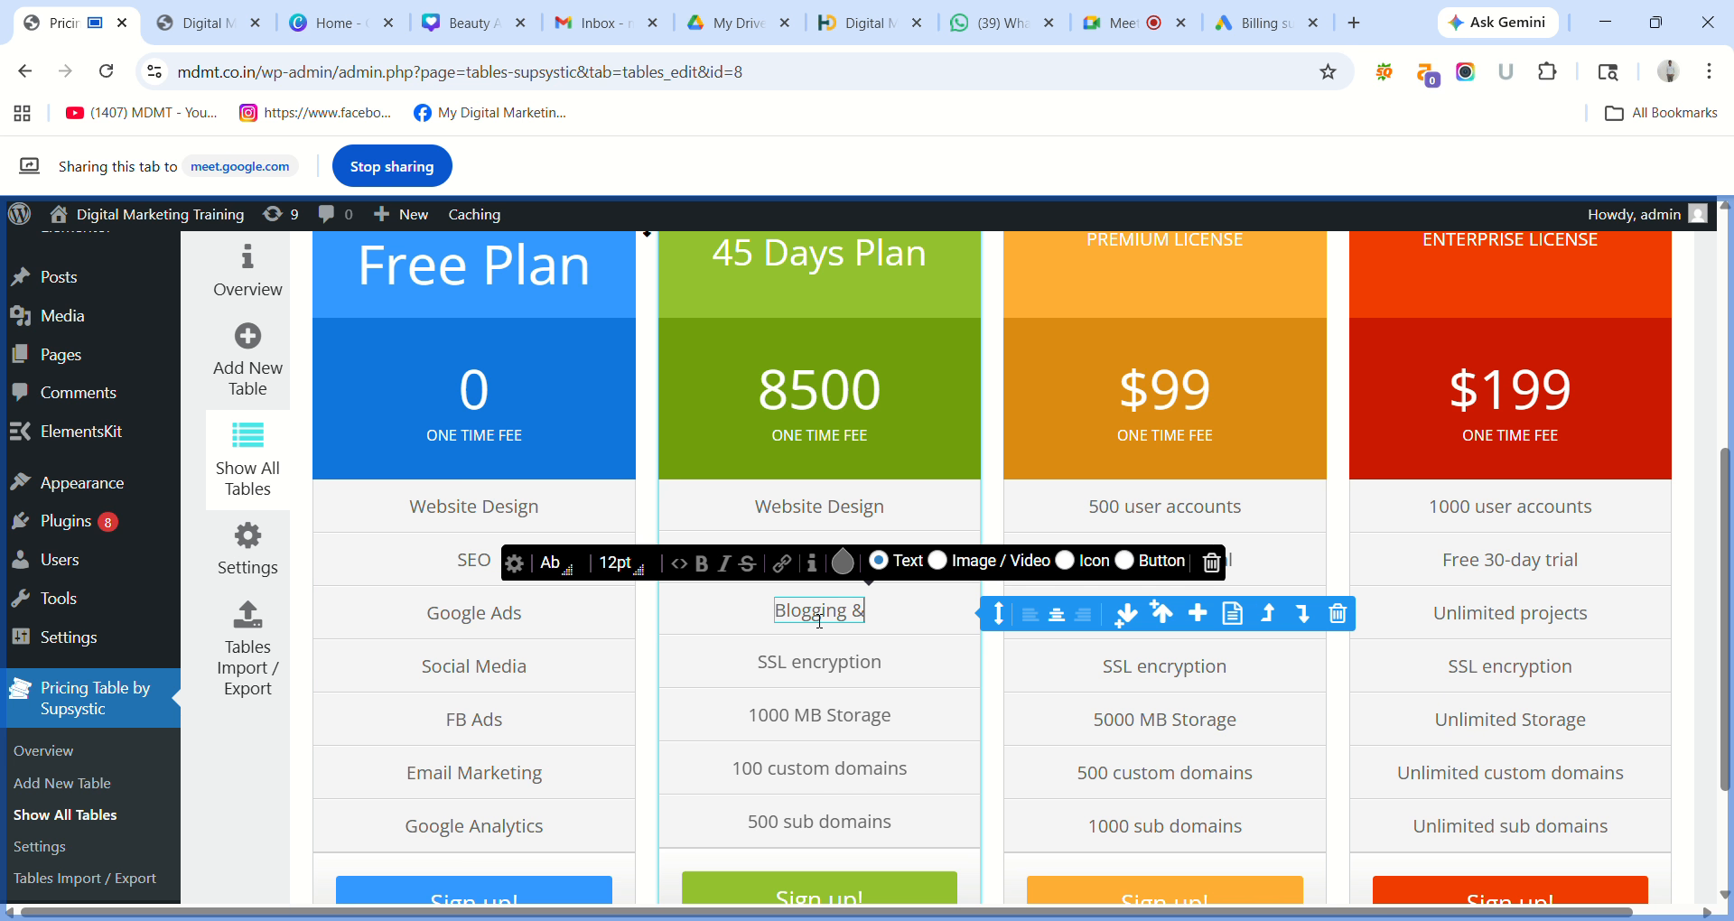
type(" E")
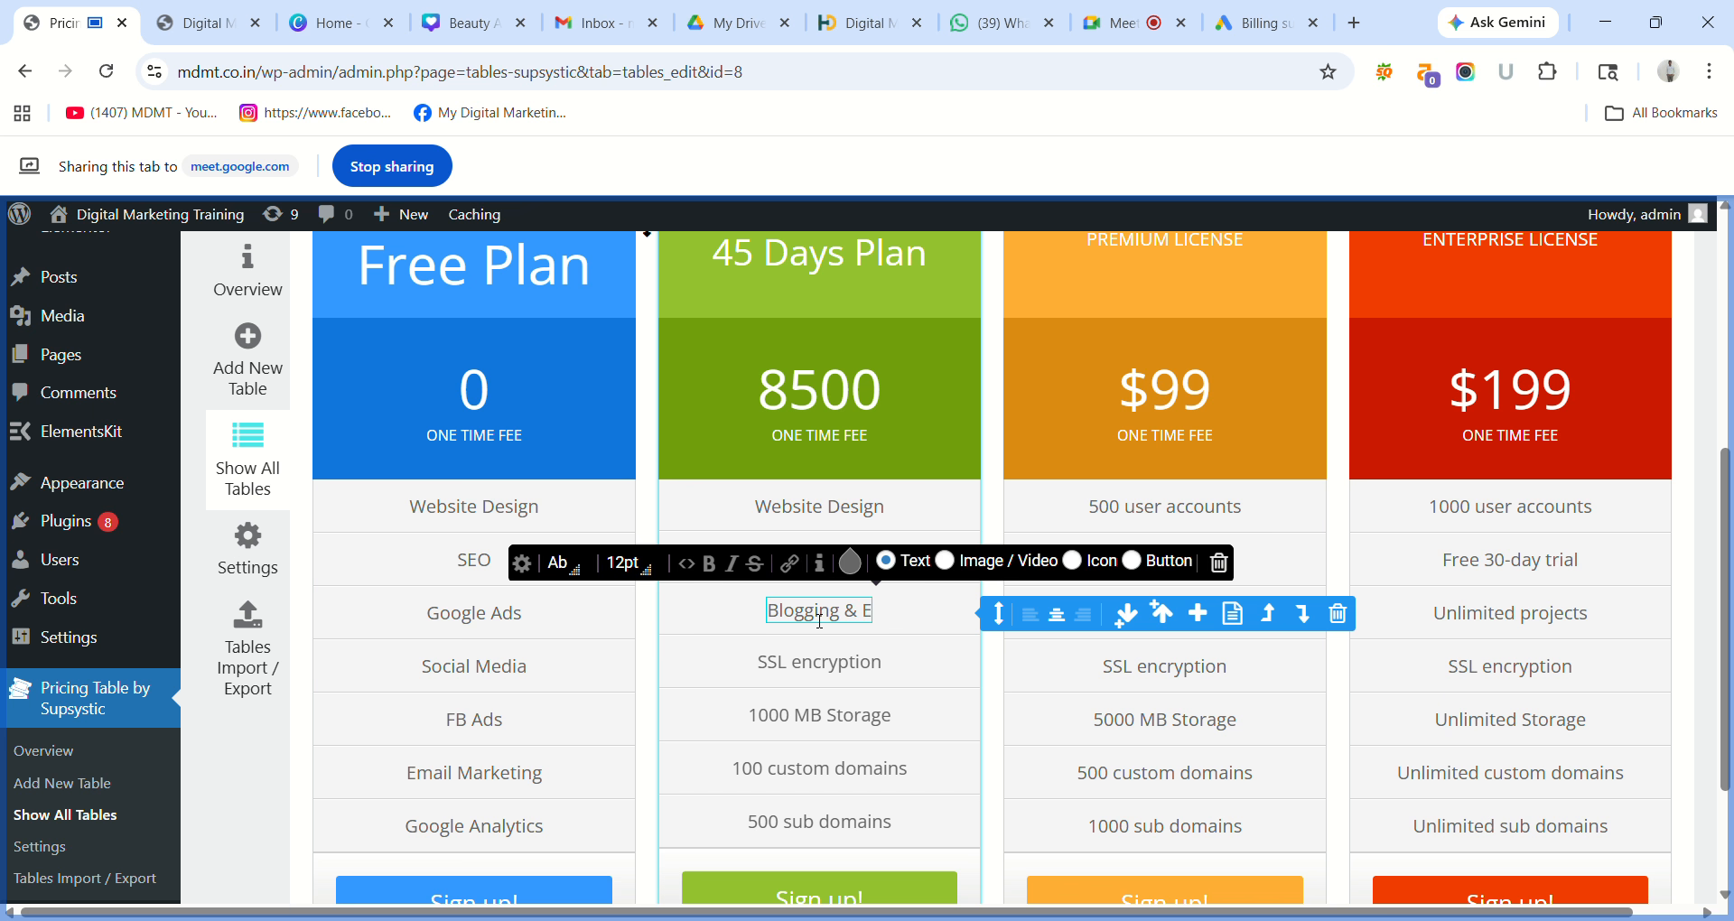
type("- C")
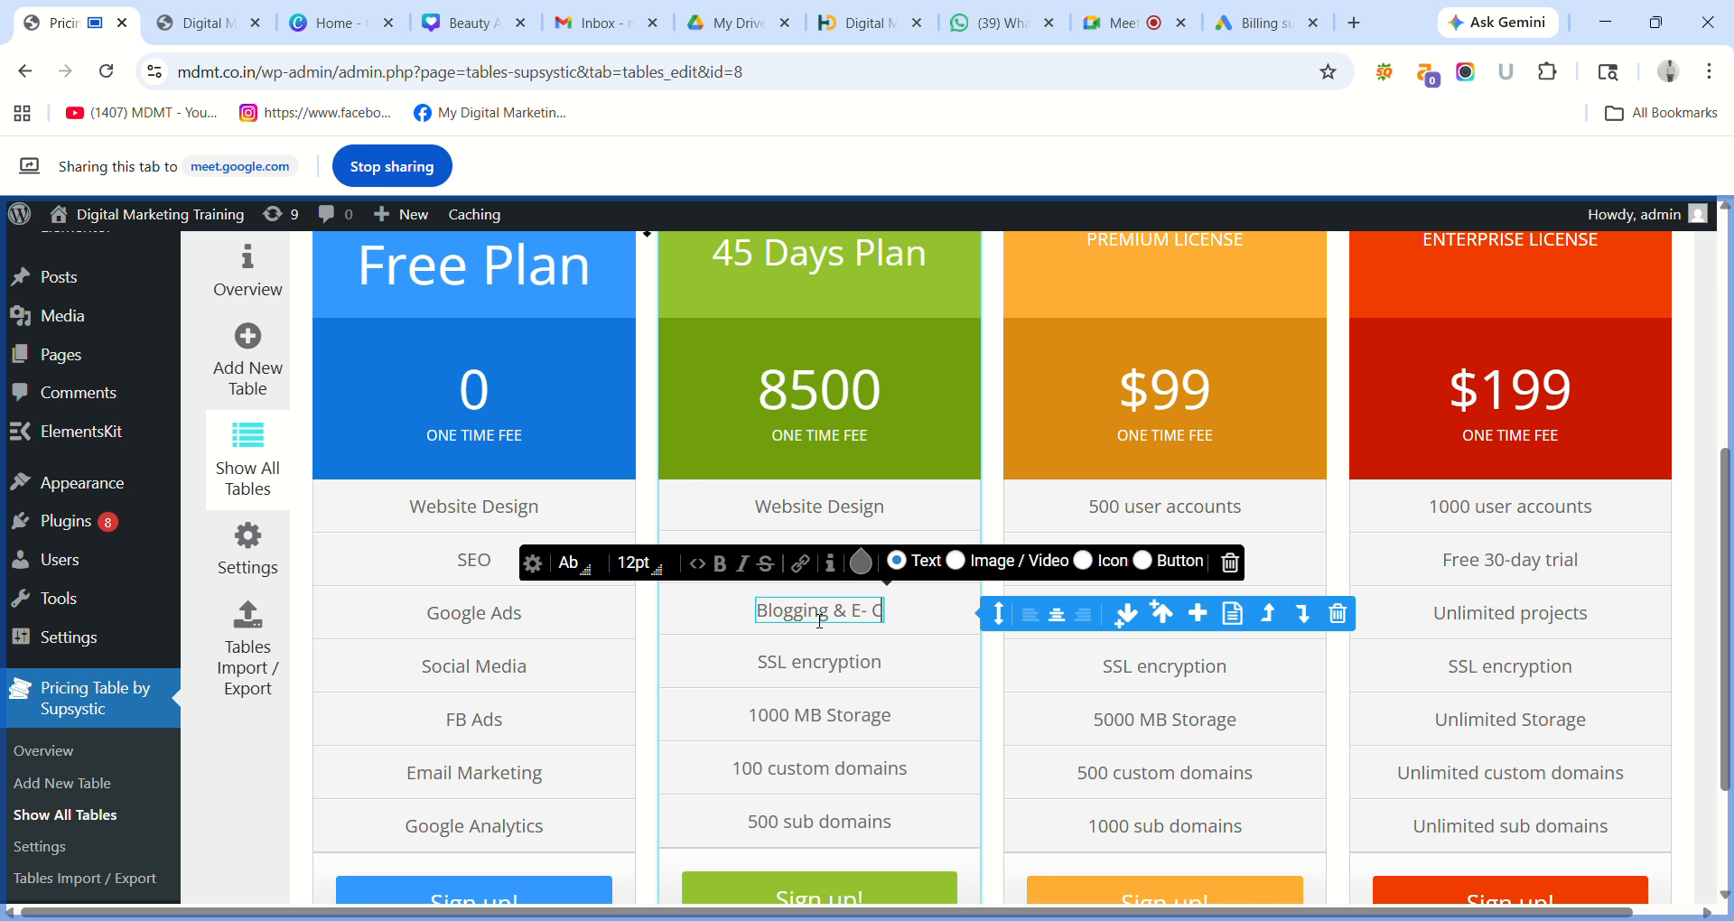
type("ommer")
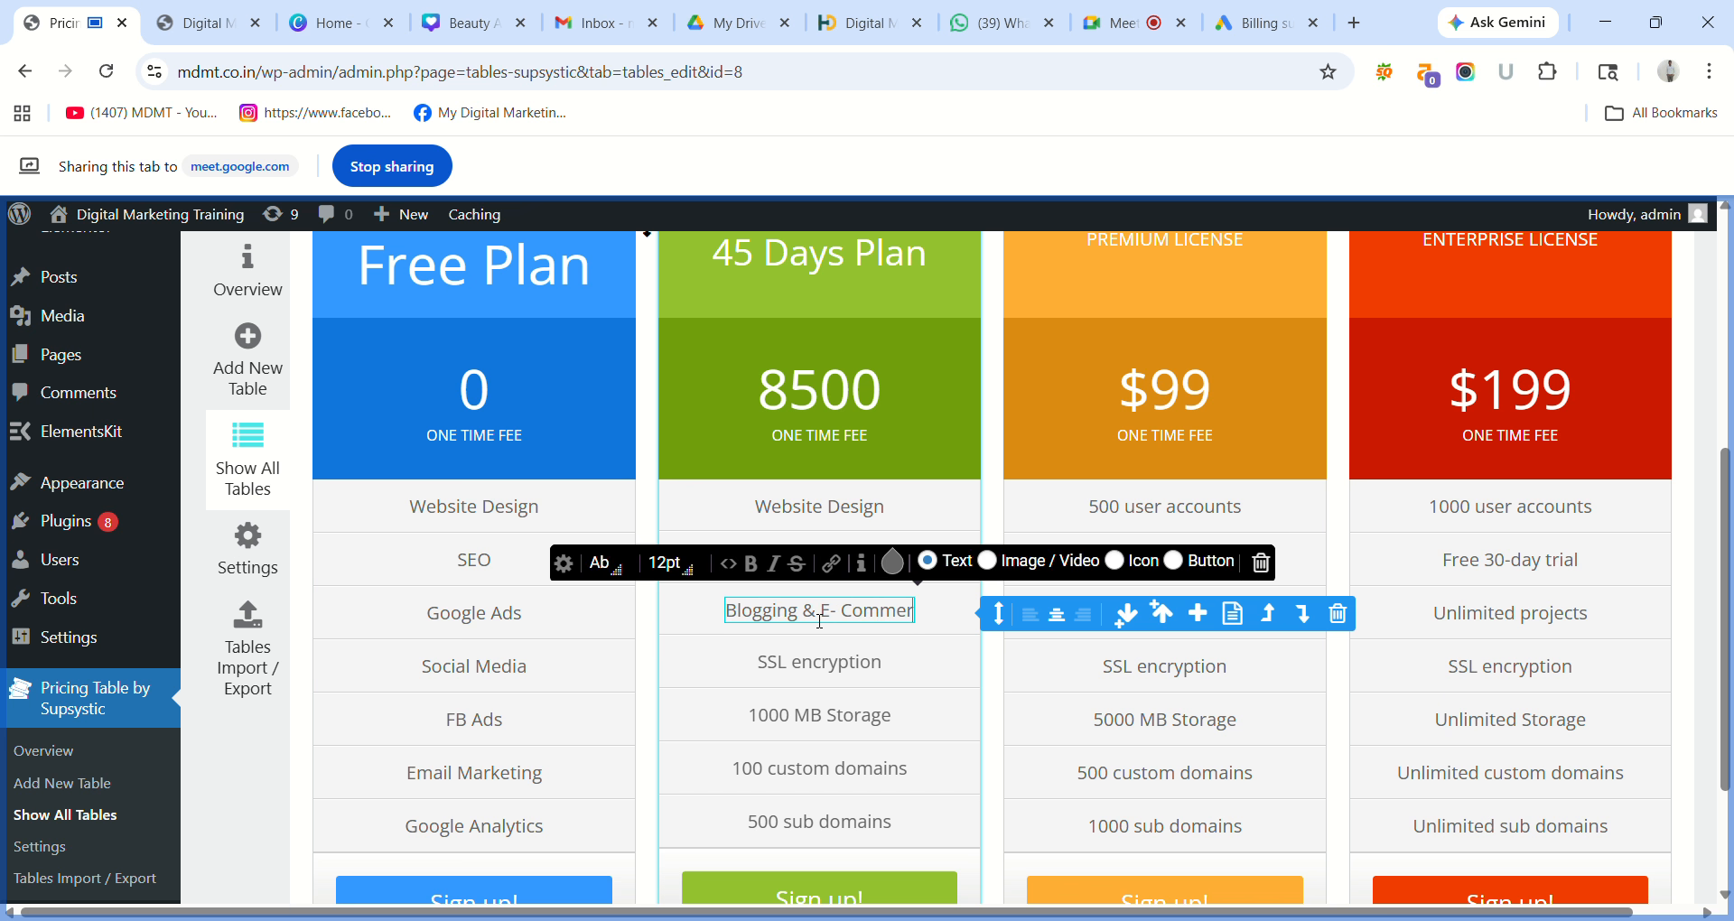
type("ce")
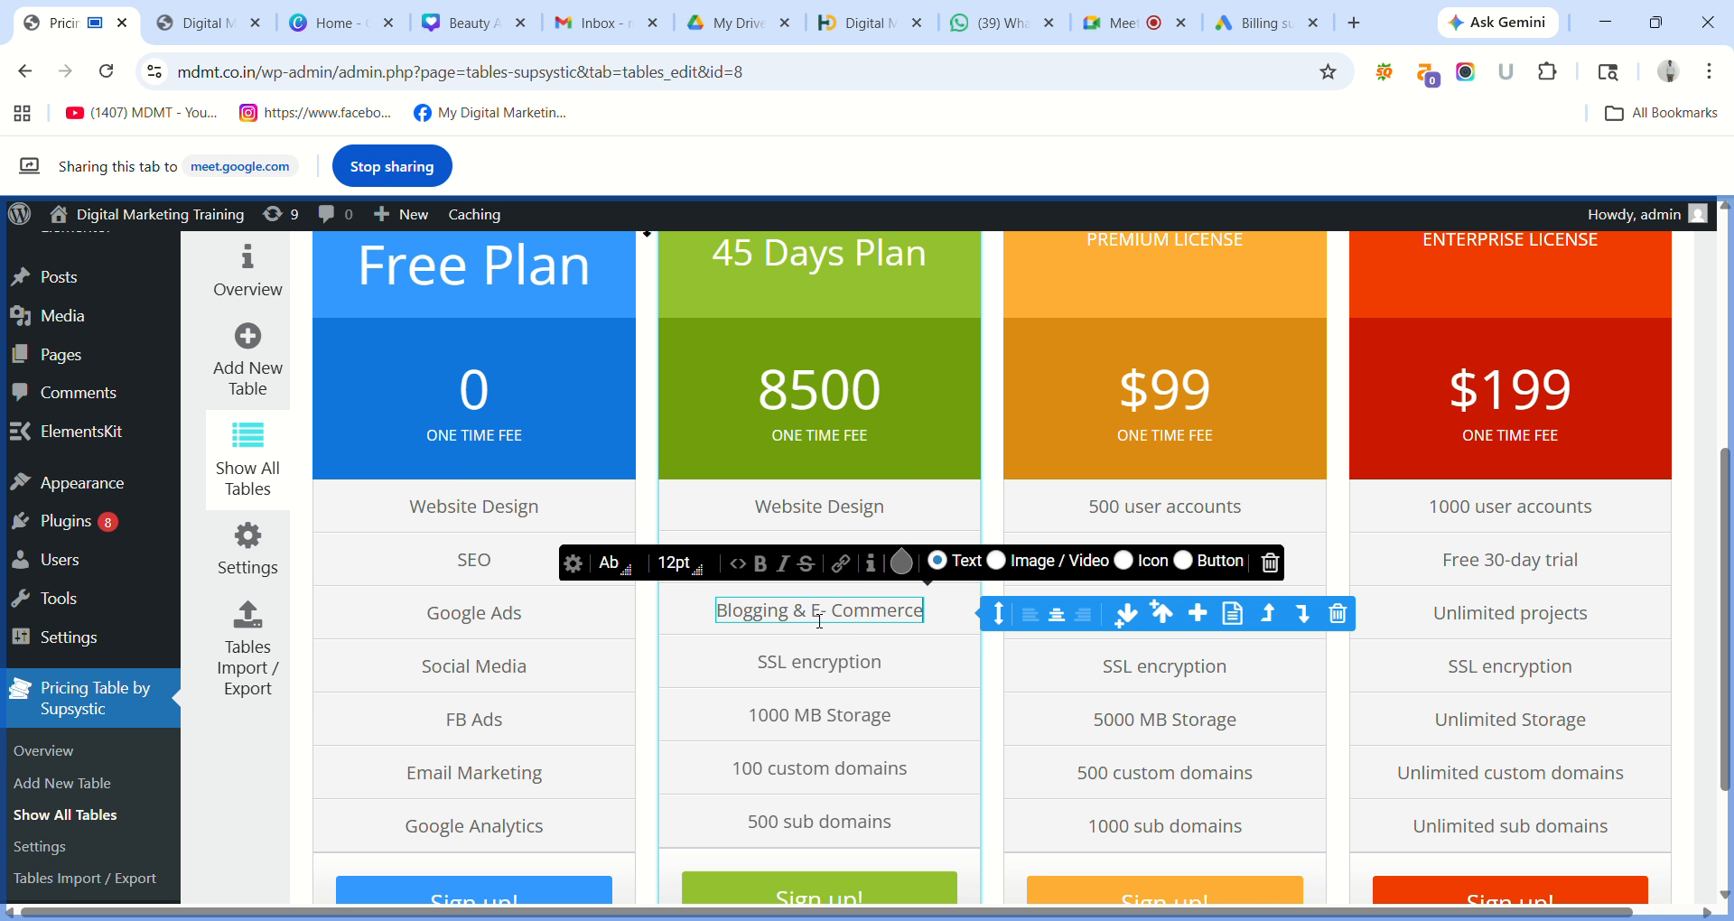
Replace the SSL encryption feature in the 45 Days Plan with SEO & Exams.
left_click(814, 652)
triple_click(814, 676)
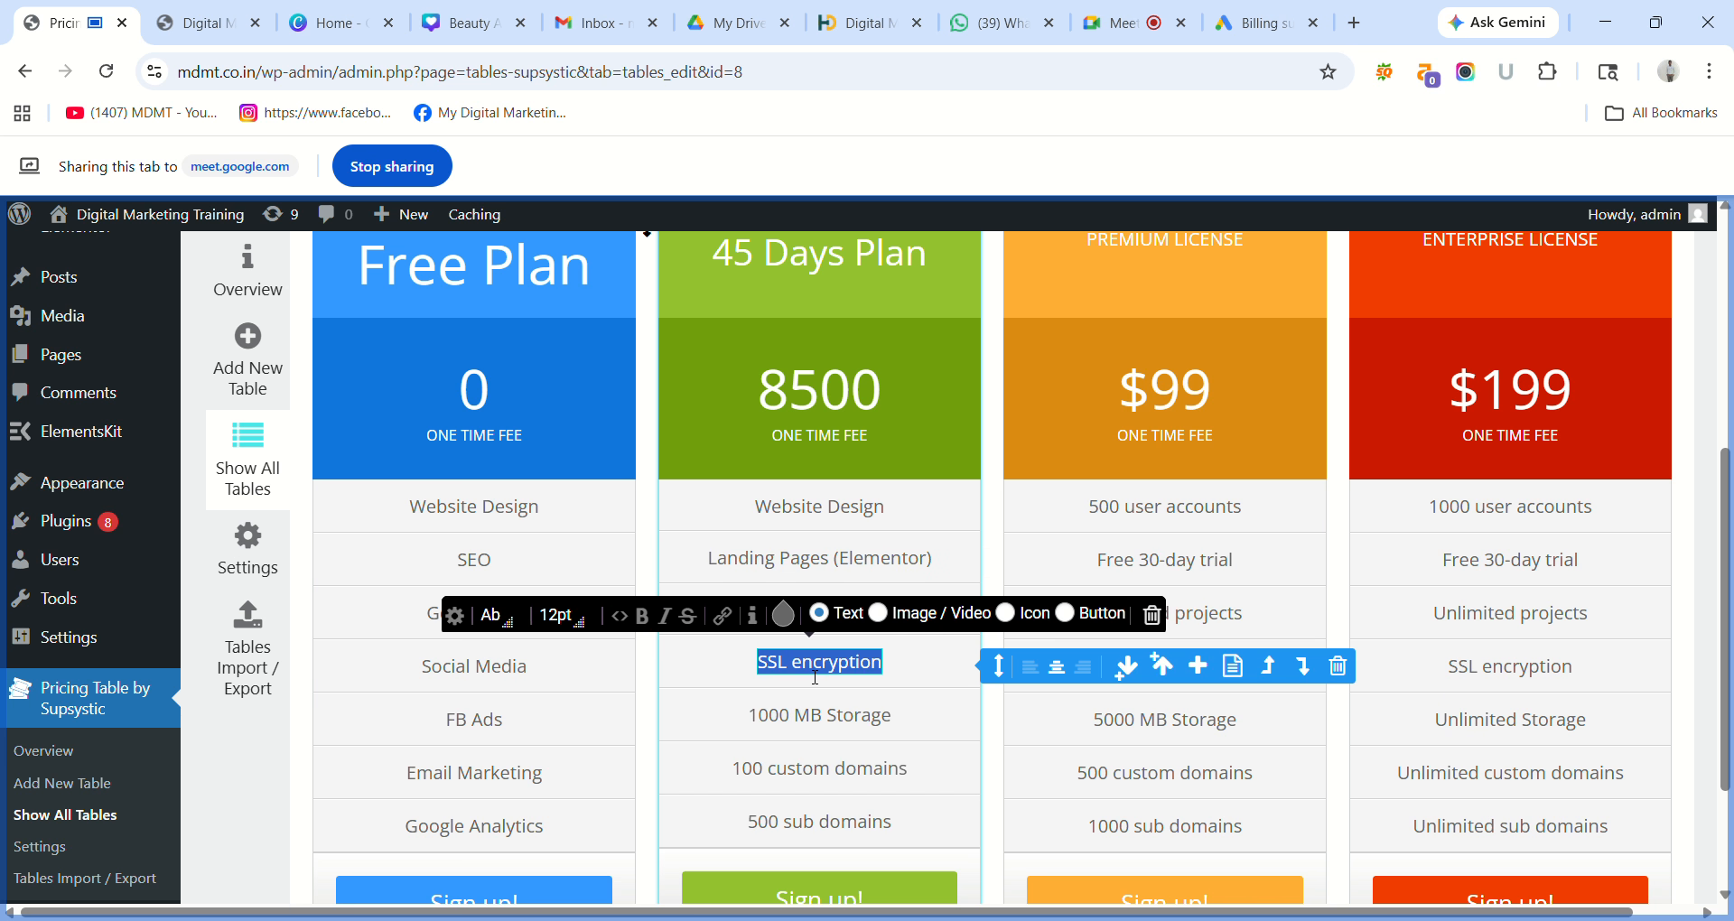
type("SEO")
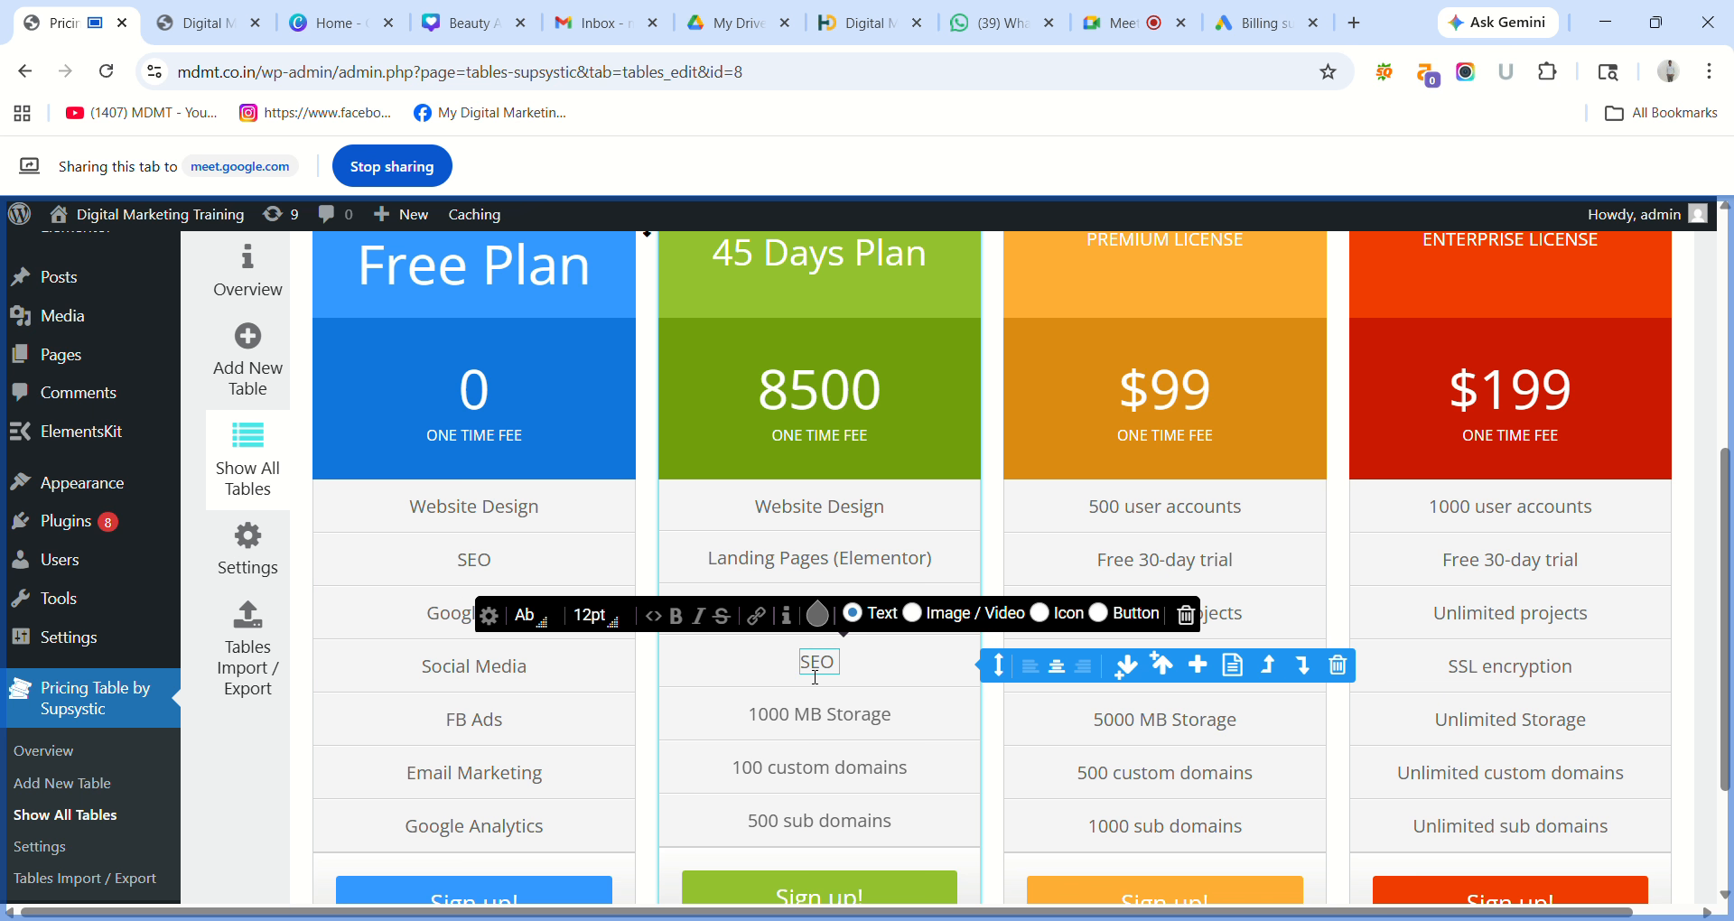
type(" 7")
key("BackSpace")
type("&")
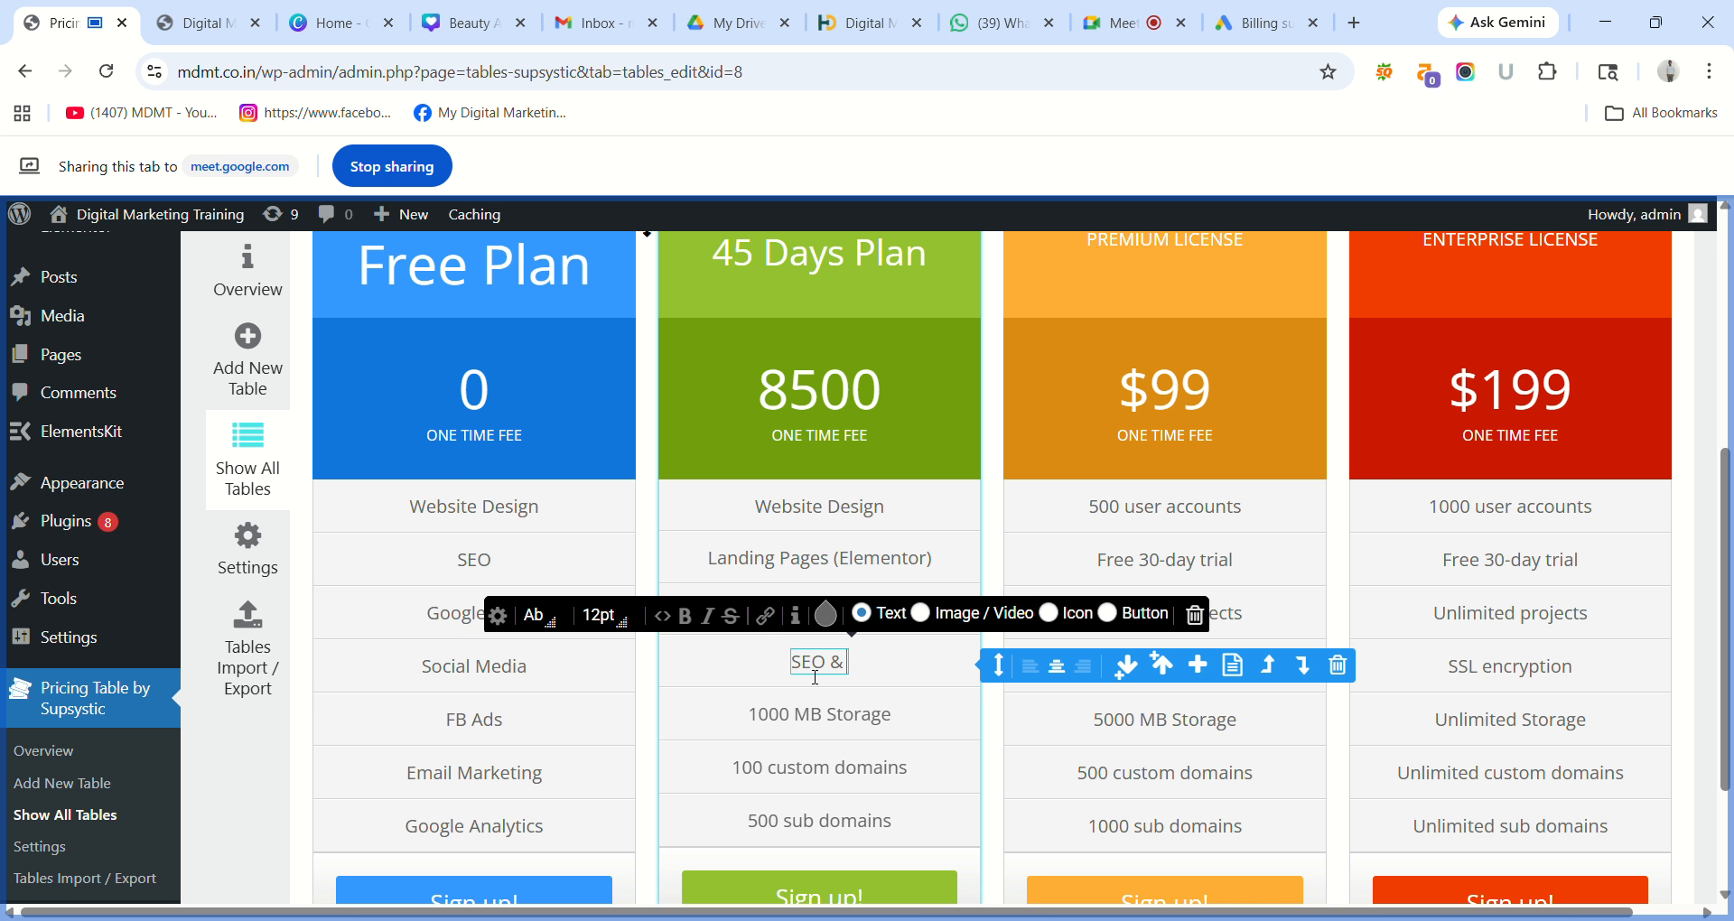
type(" Exams")
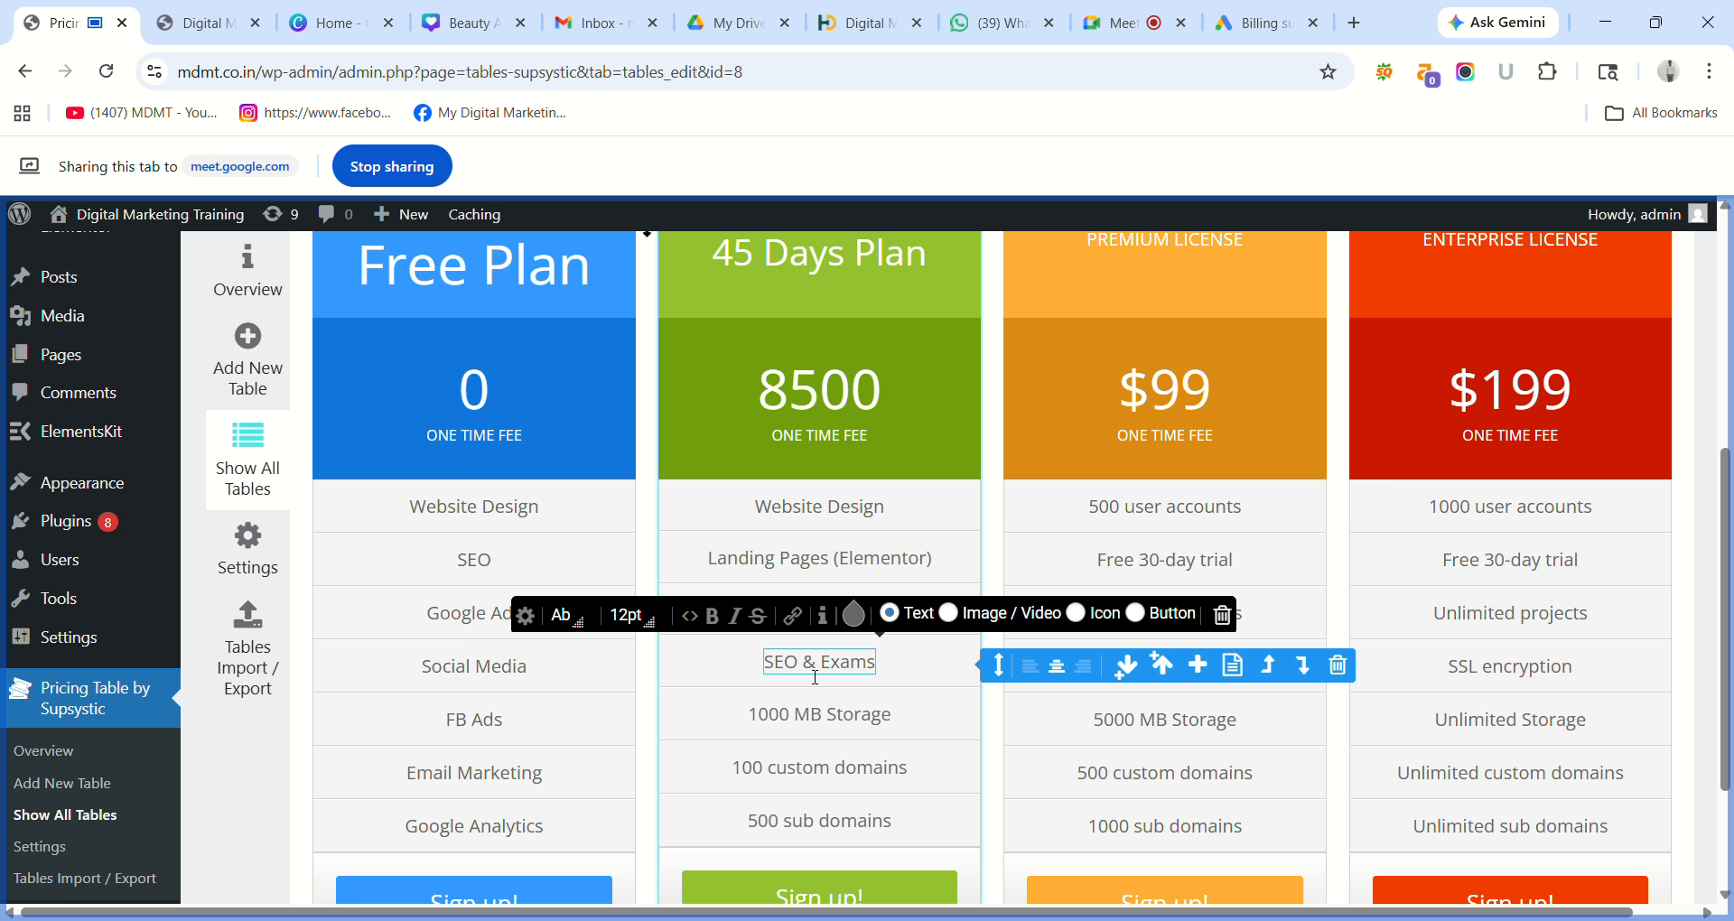
Change the last three 45 Days Plan features to Mock interviews, Resume Prep and Live Projects.
left_click(812, 715)
triple_click(812, 716)
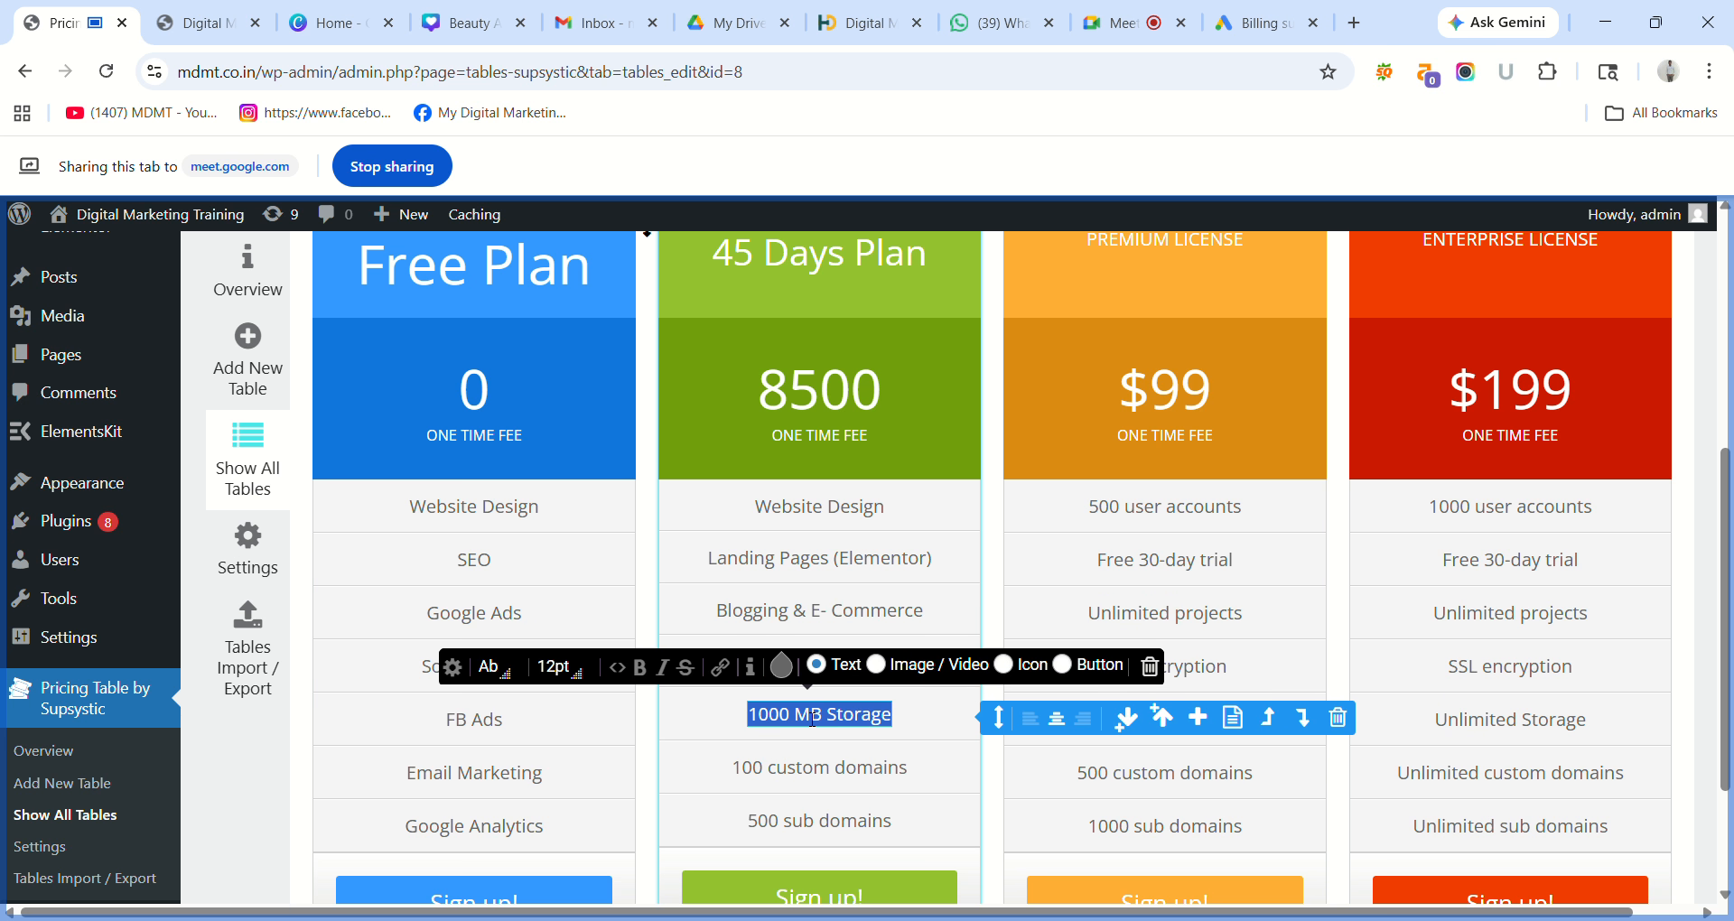
type("Mock")
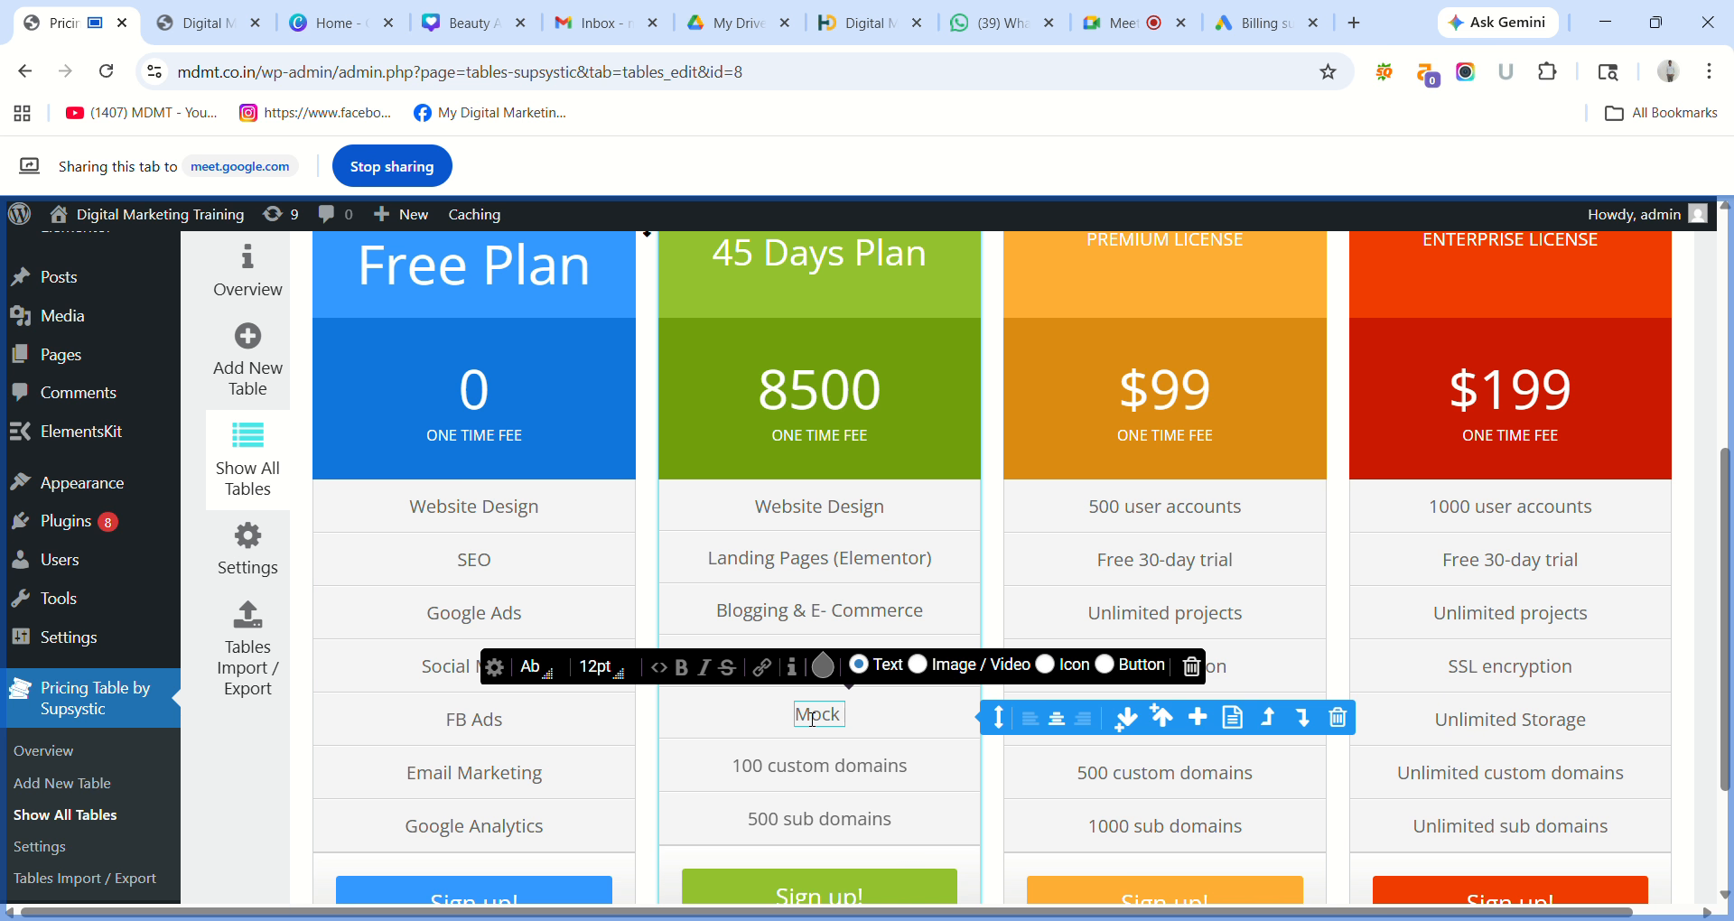
type(" inter")
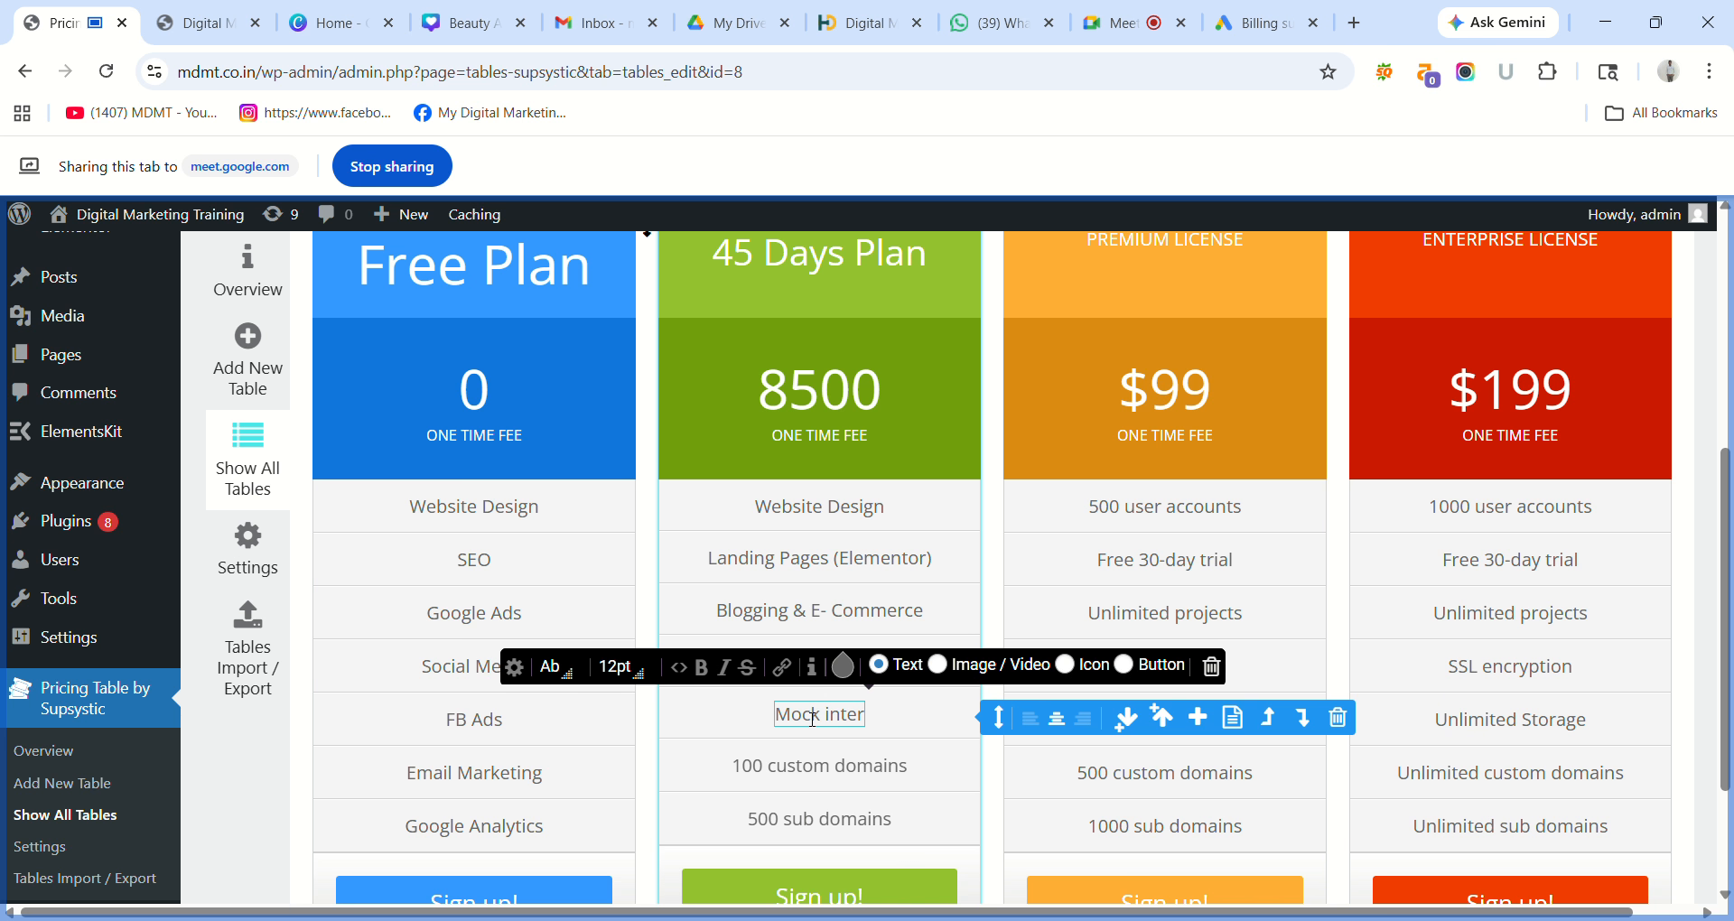
type("vie")
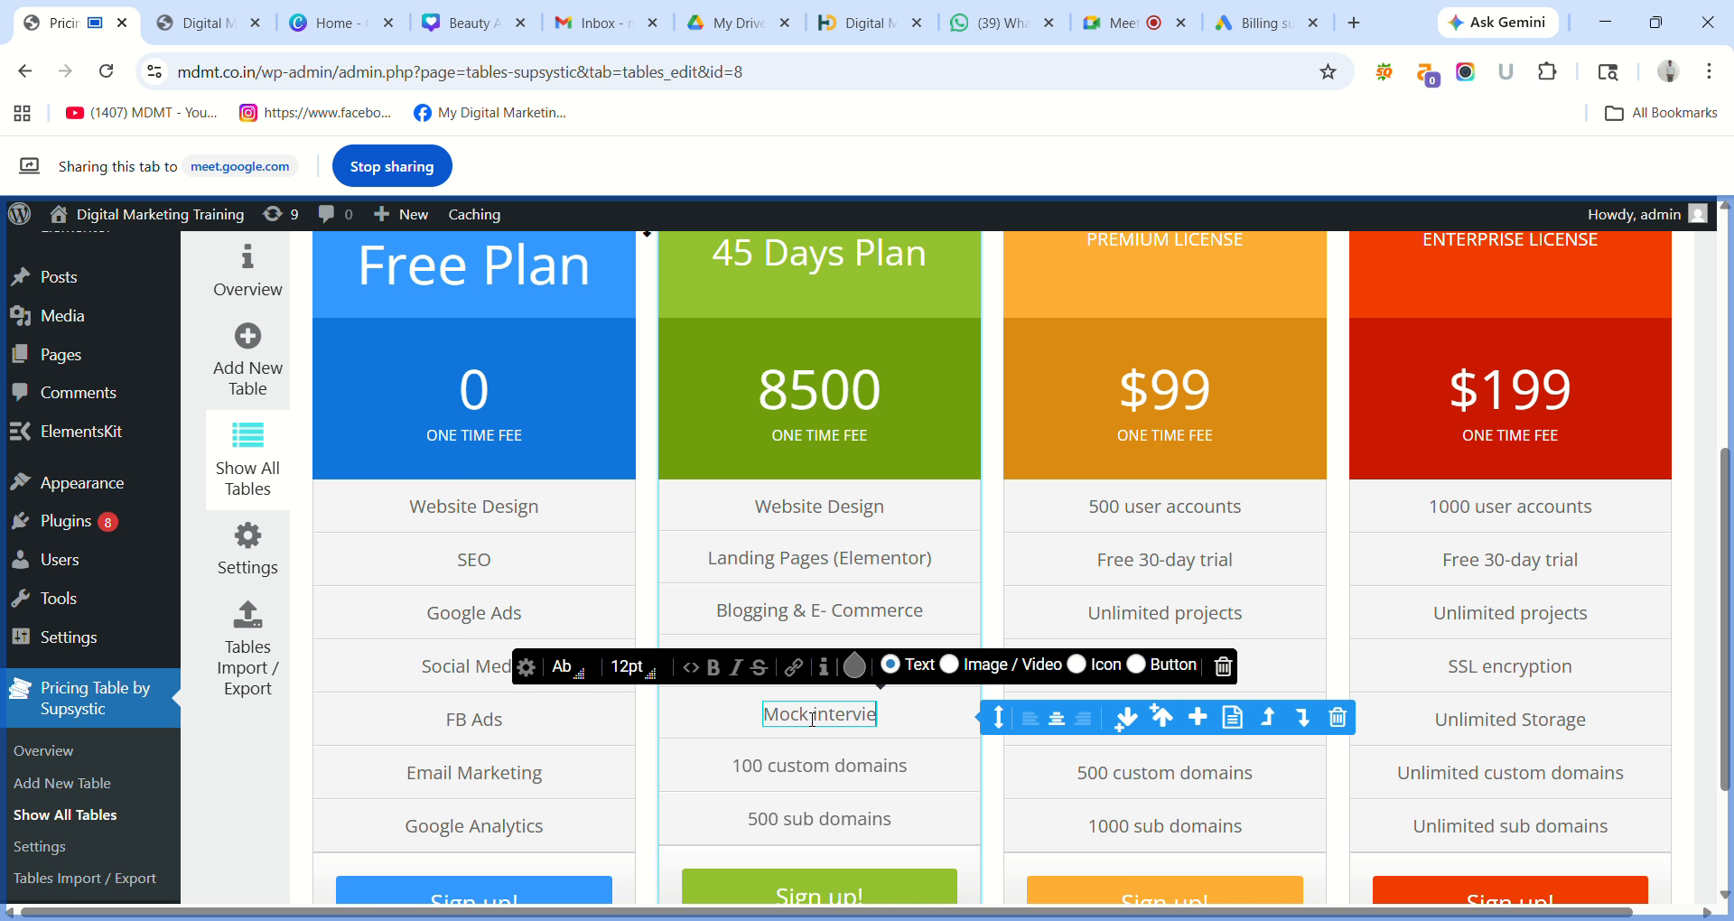
type("ws")
left_click(802, 766)
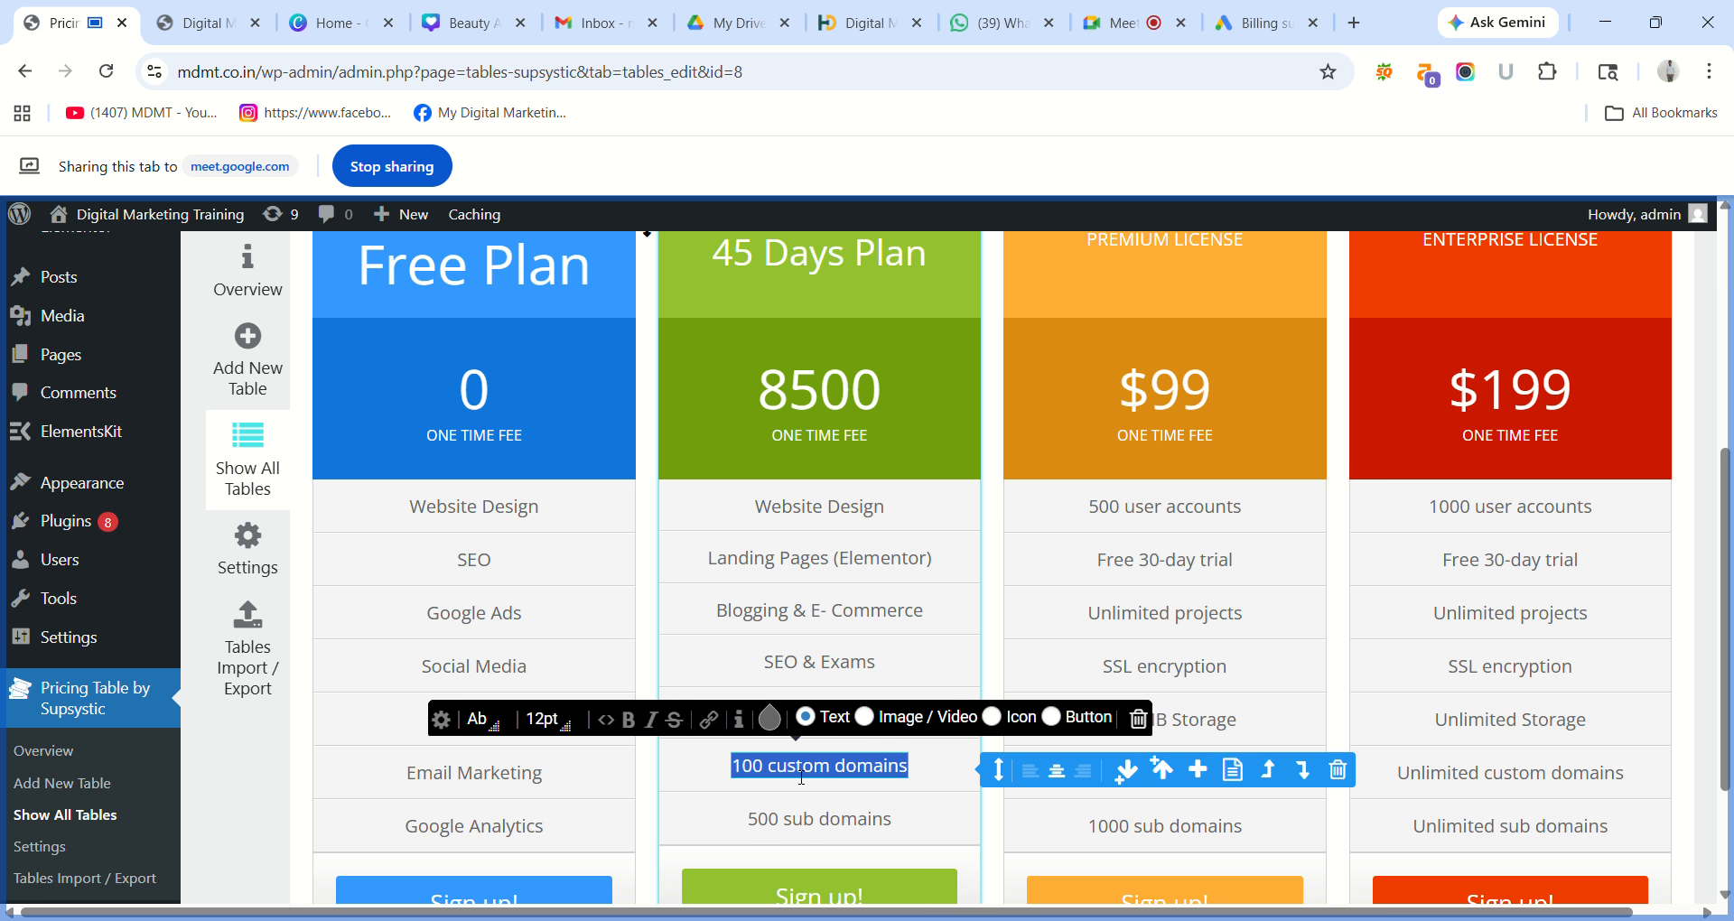
type("Res")
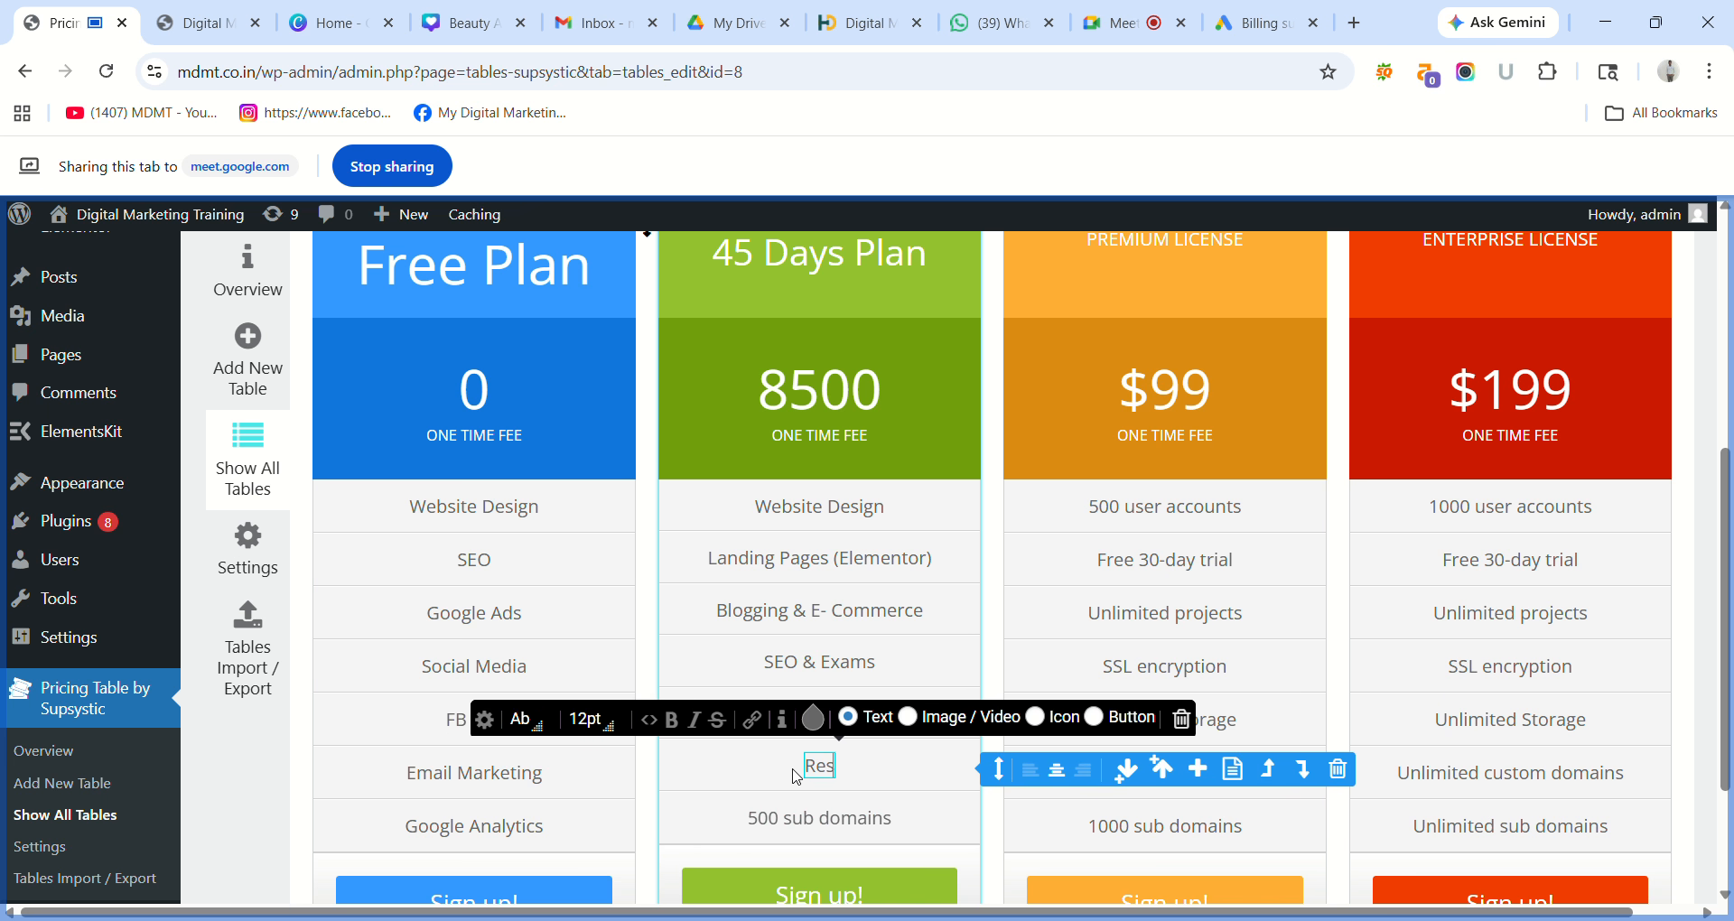
type("ume")
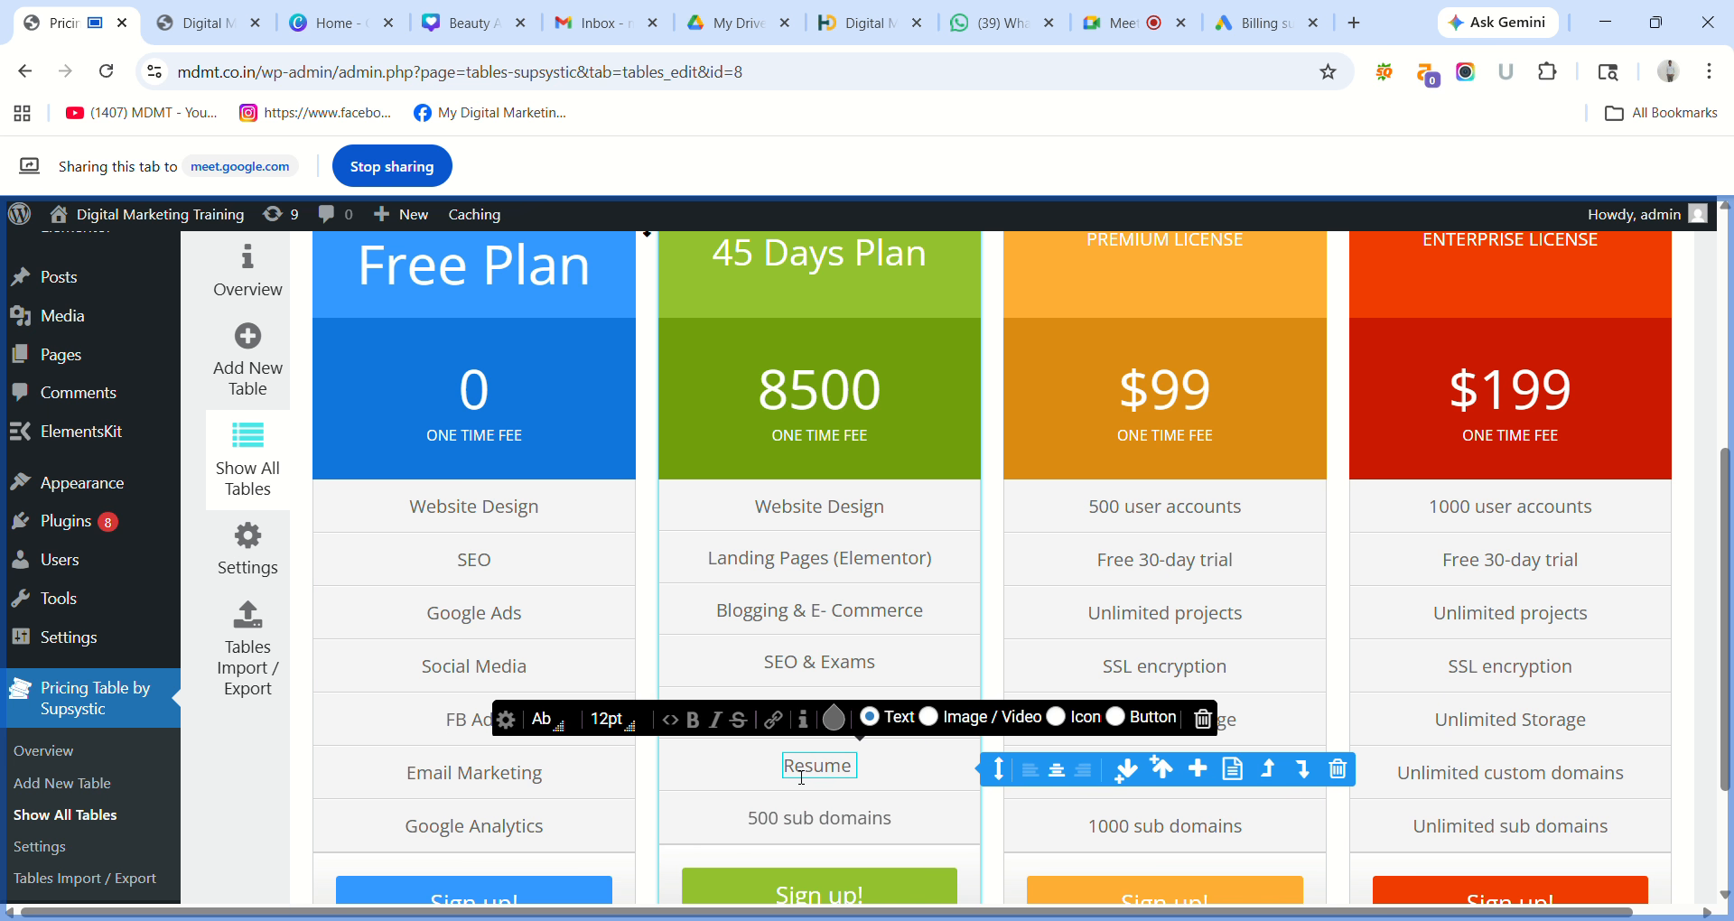
type(" Prep")
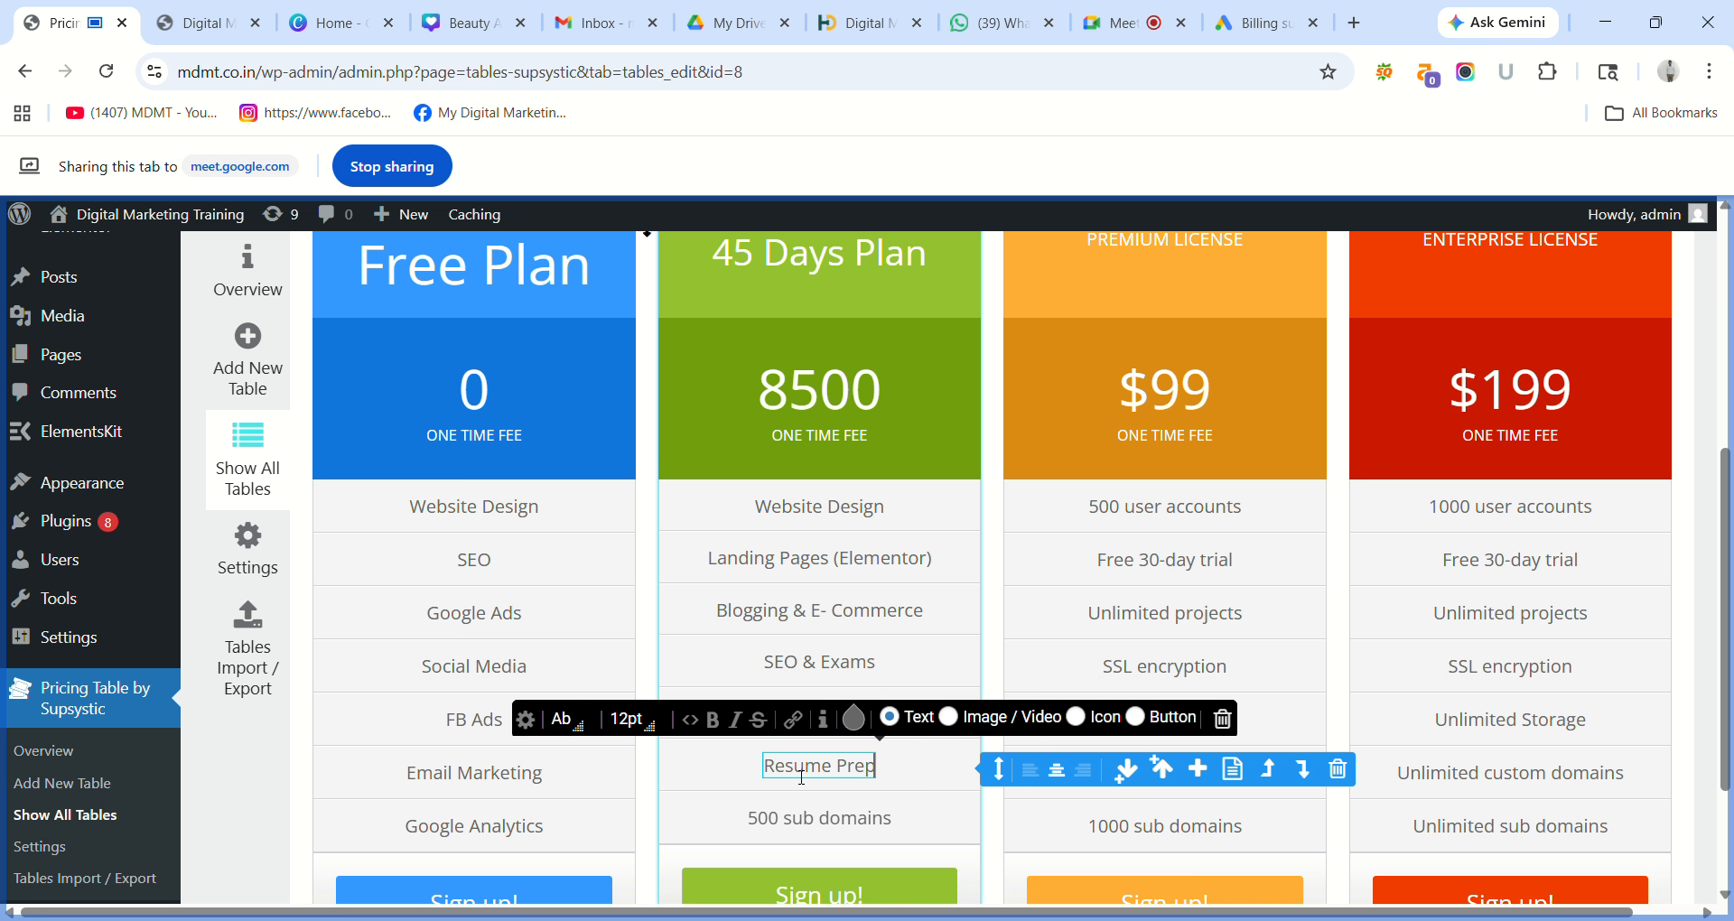
left_click(790, 816)
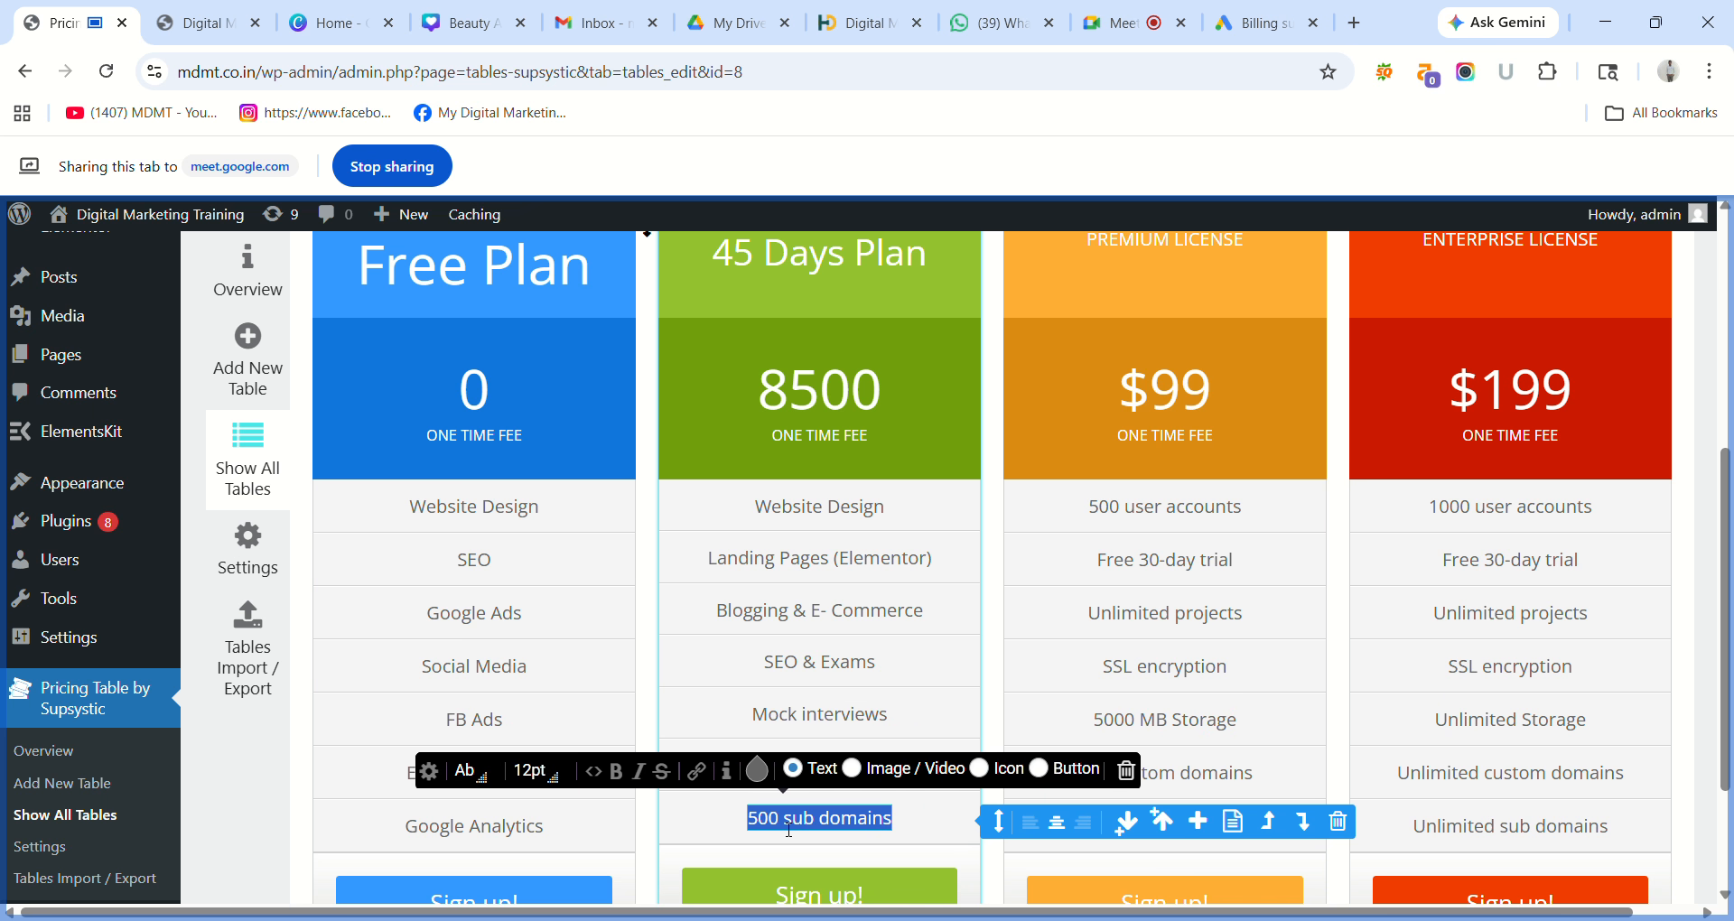
type("L")
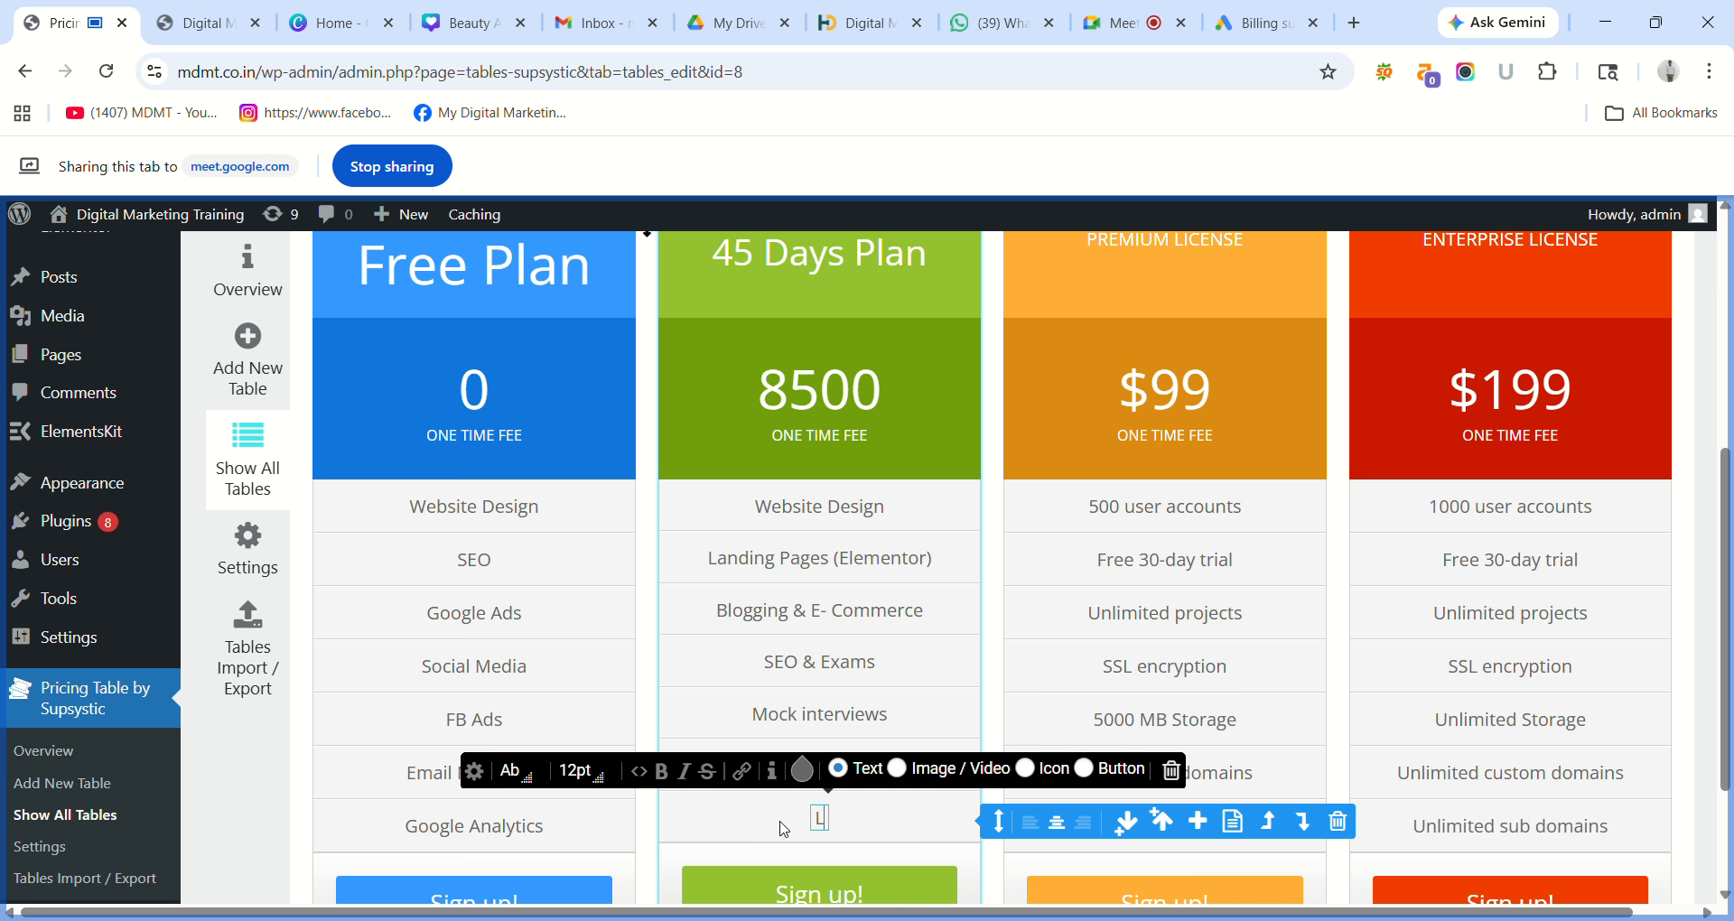
type("ive P")
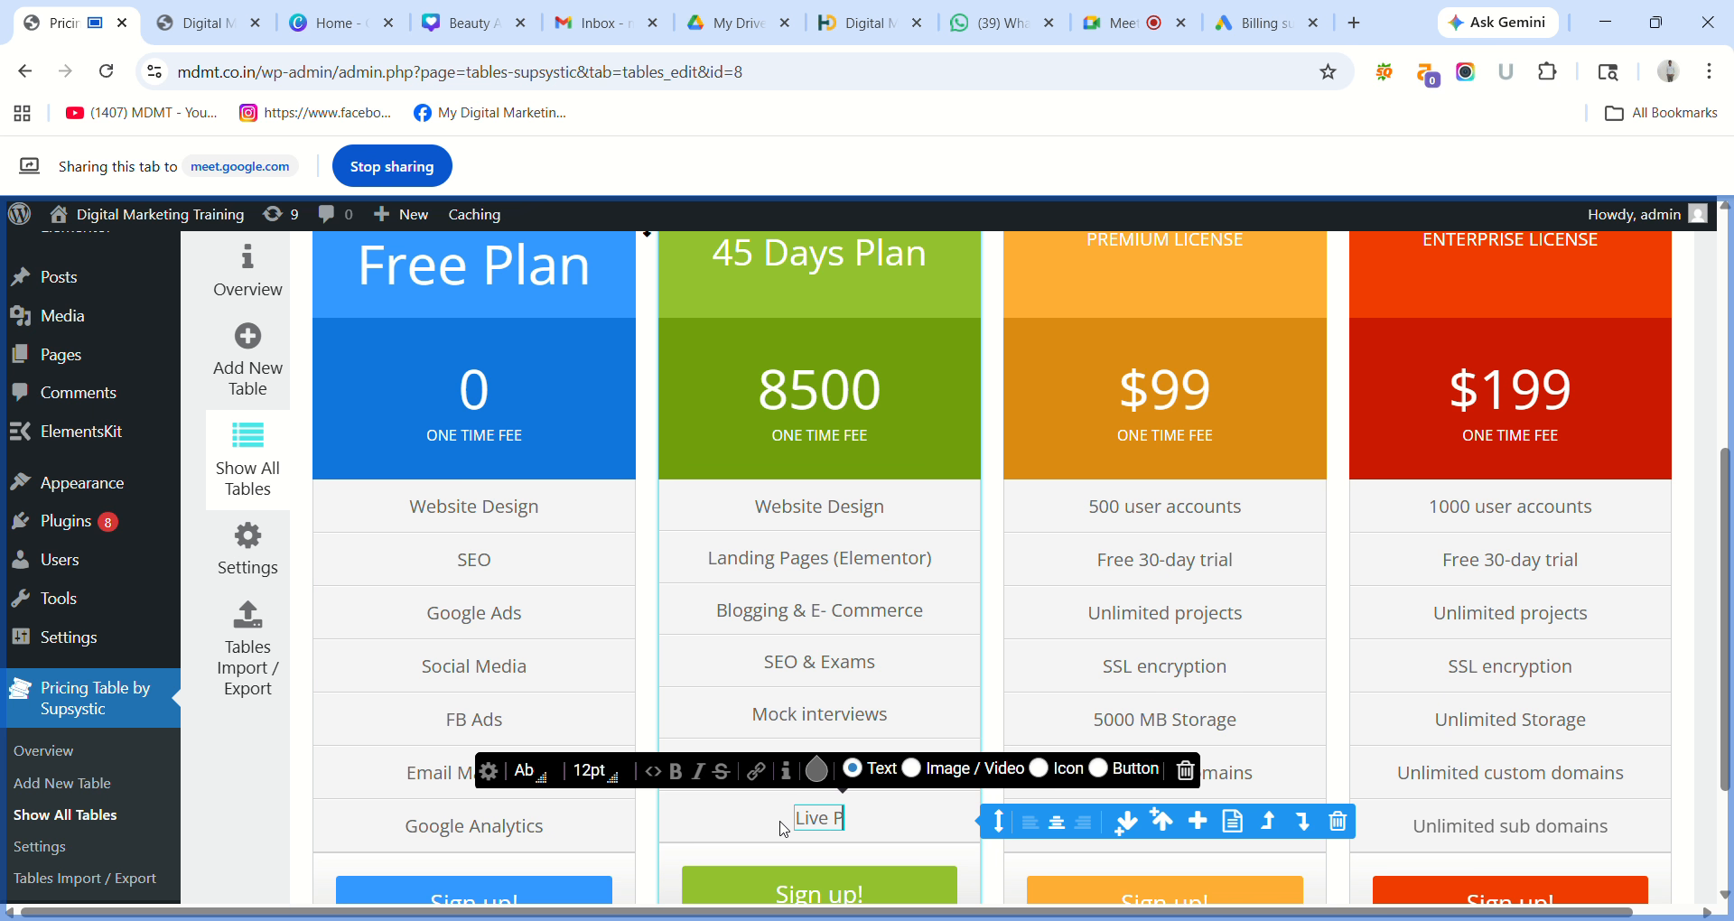
type("rojects")
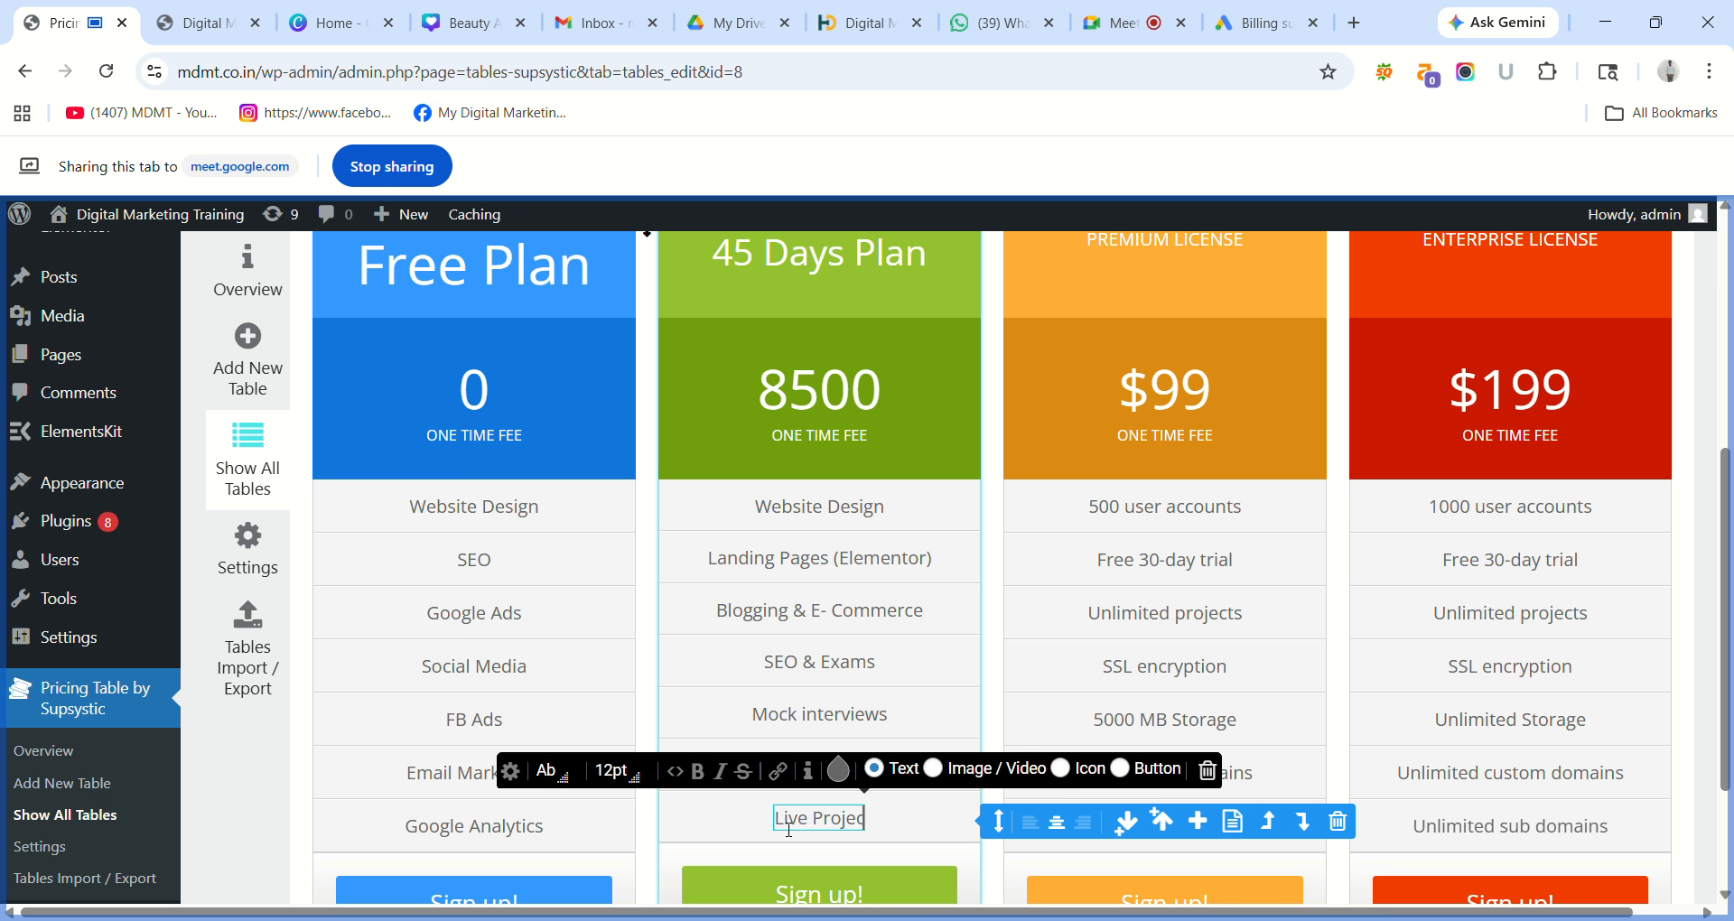
left_click(939, 828)
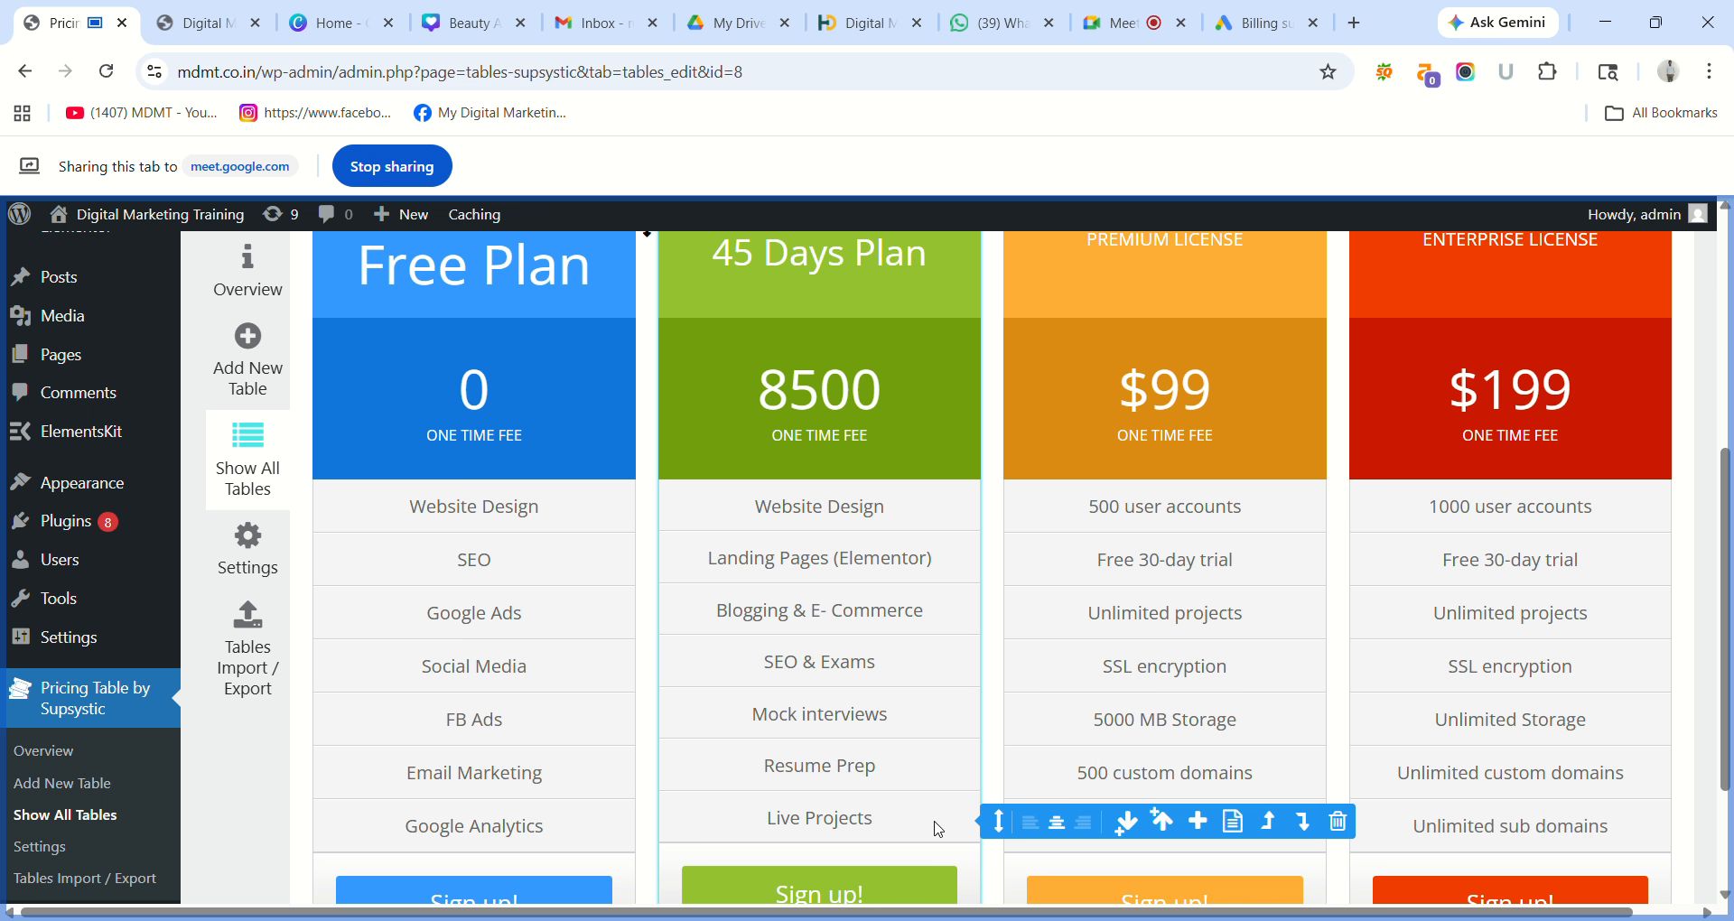
scroll(1203, 645, "down", 2)
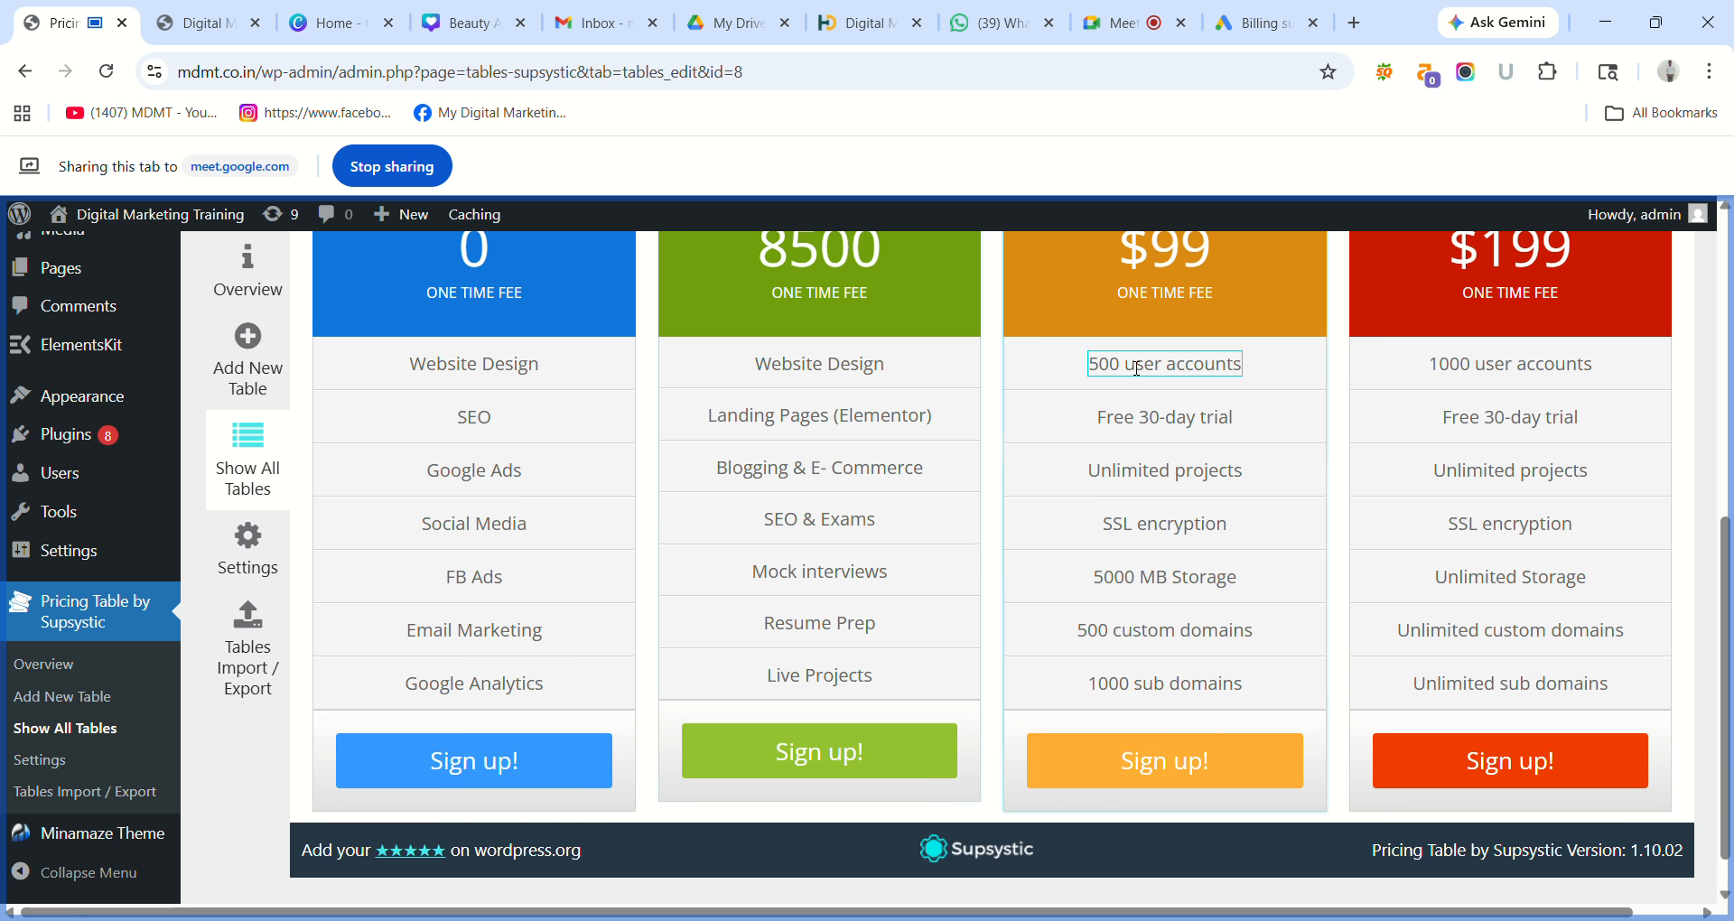
scroll(1729, 603, "up", 4)
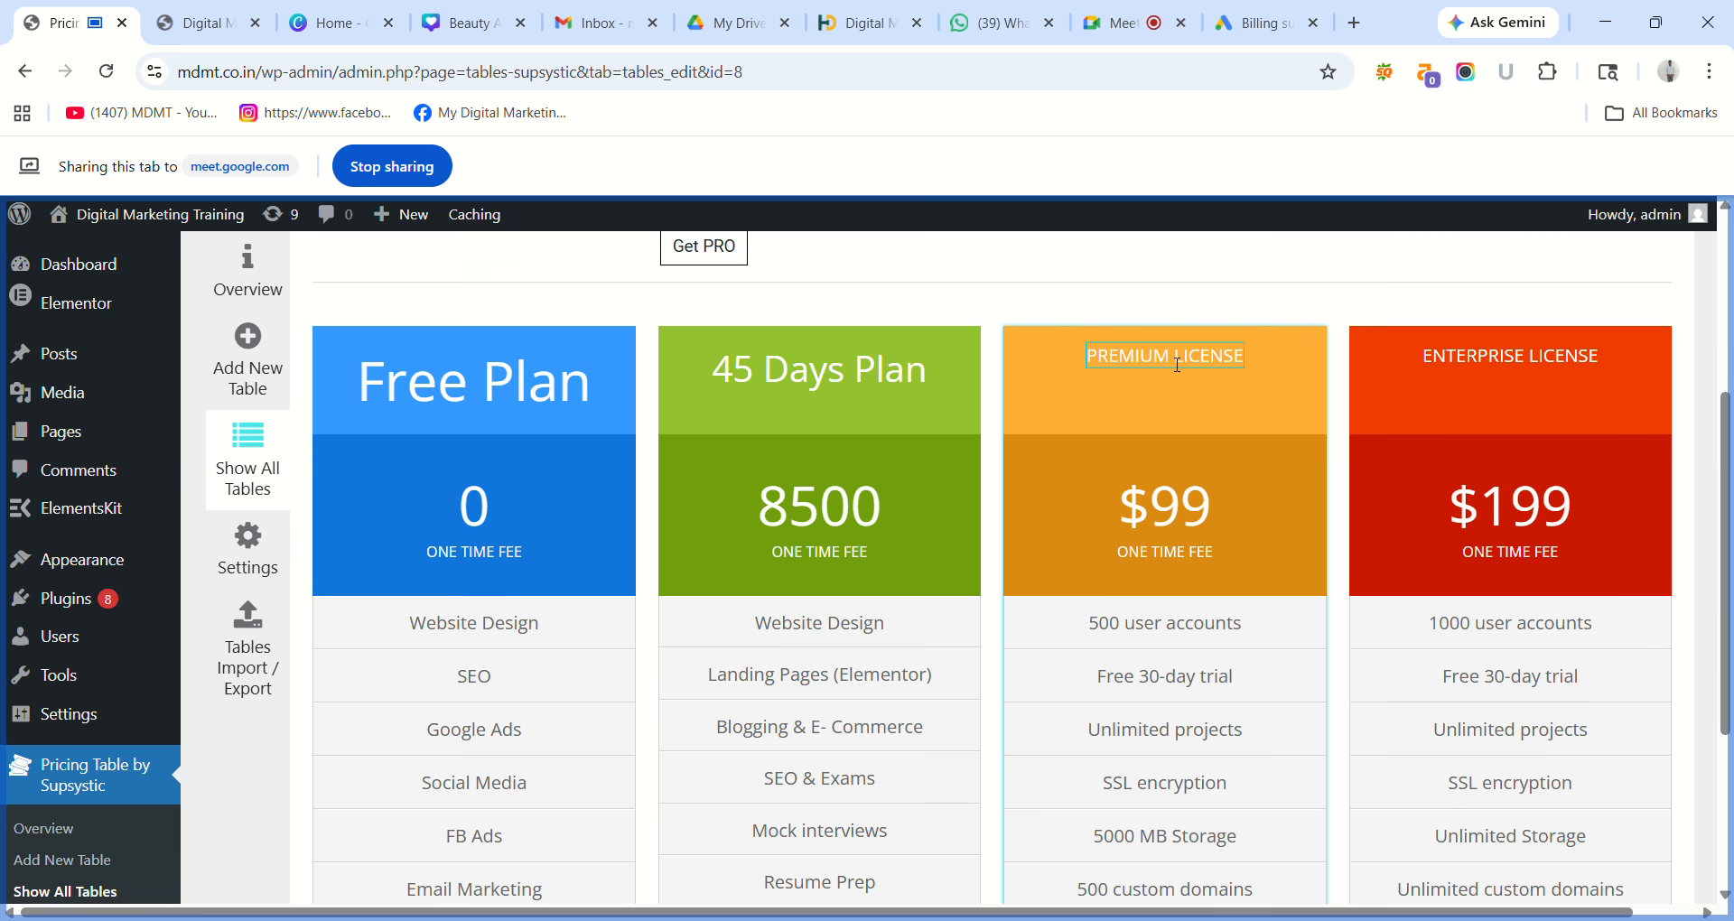
Rename the PREMIUM LICENSE heading to 3 Months Plan at 24pt font size.
triple_click(1176, 364)
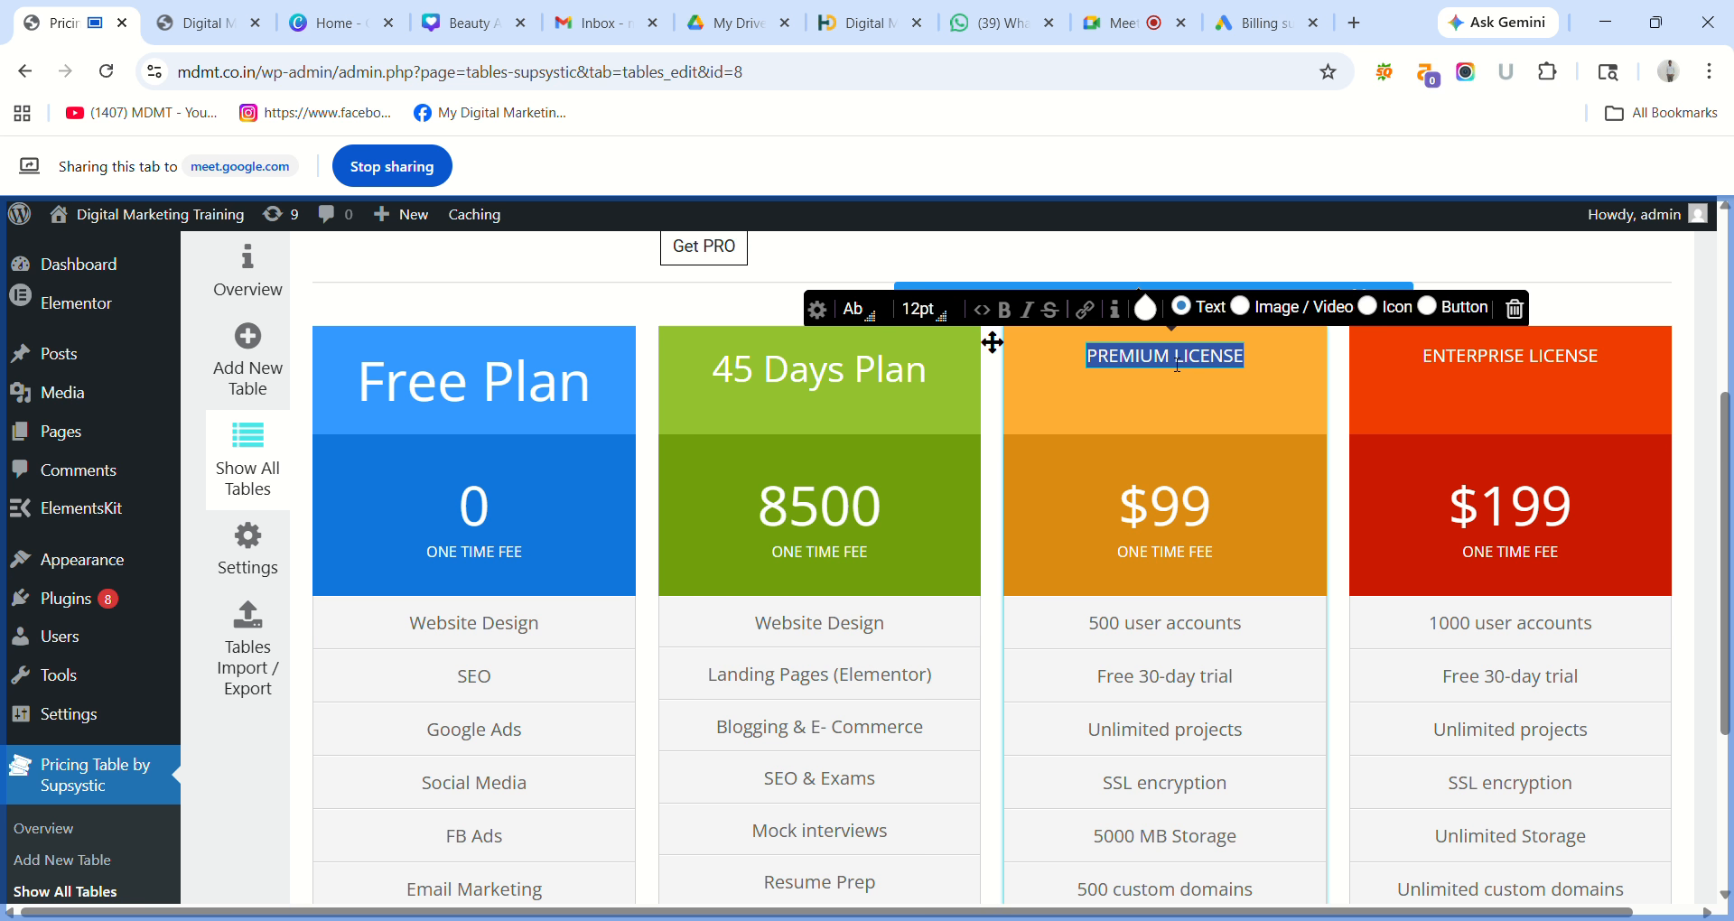
type("3")
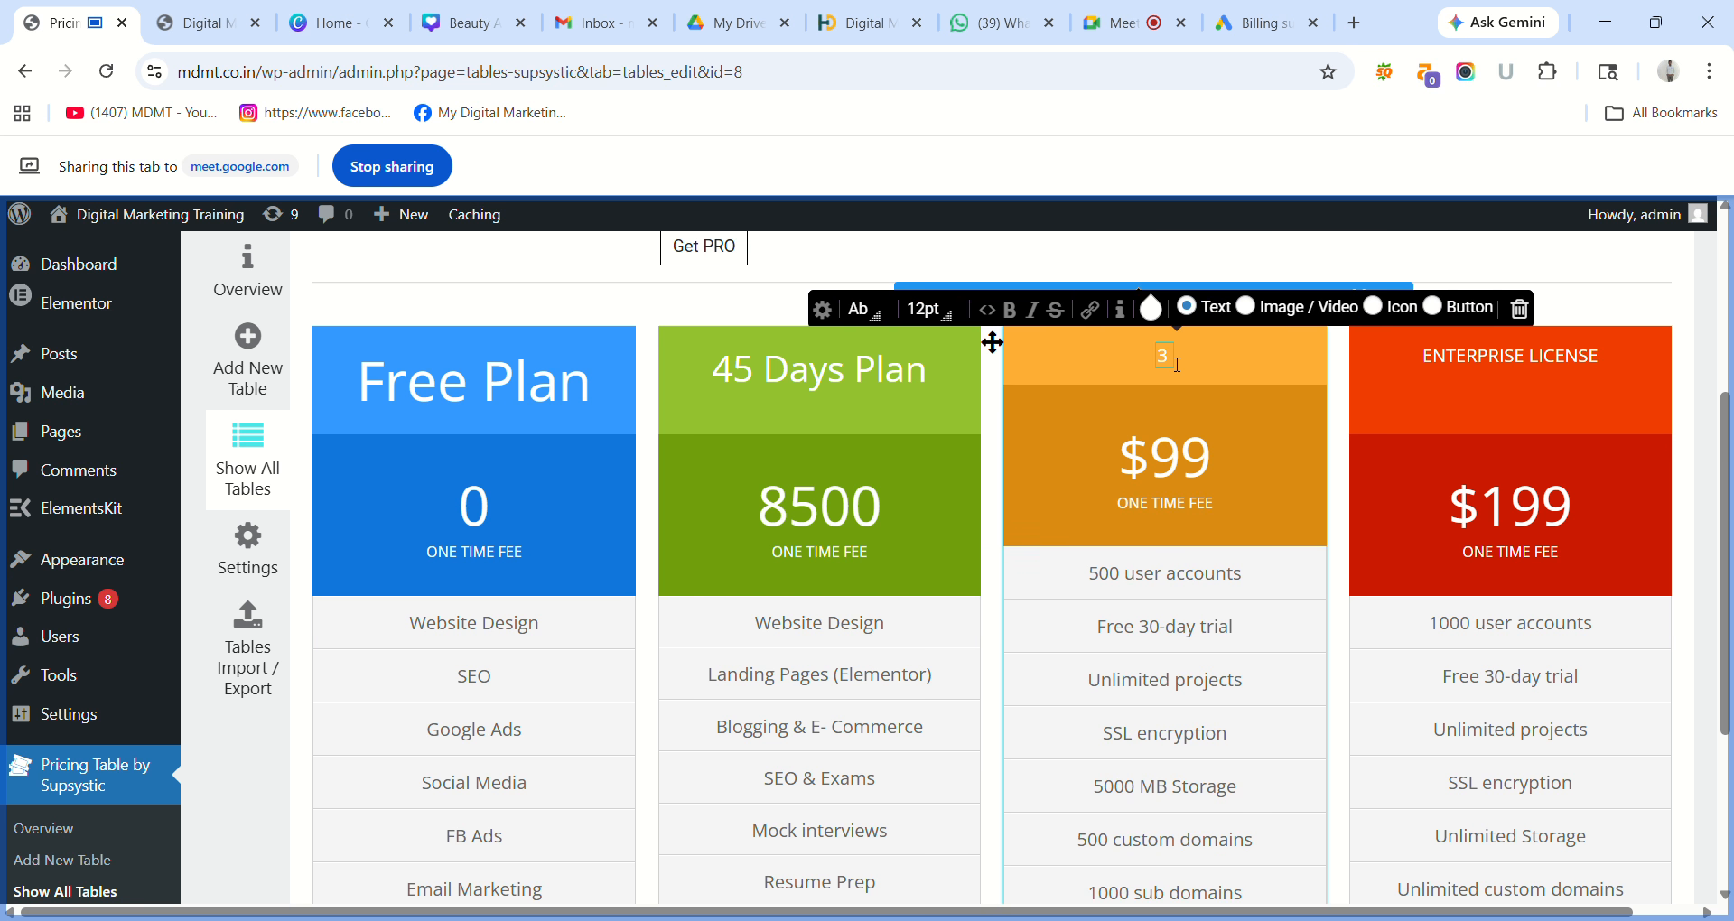
type(" Months")
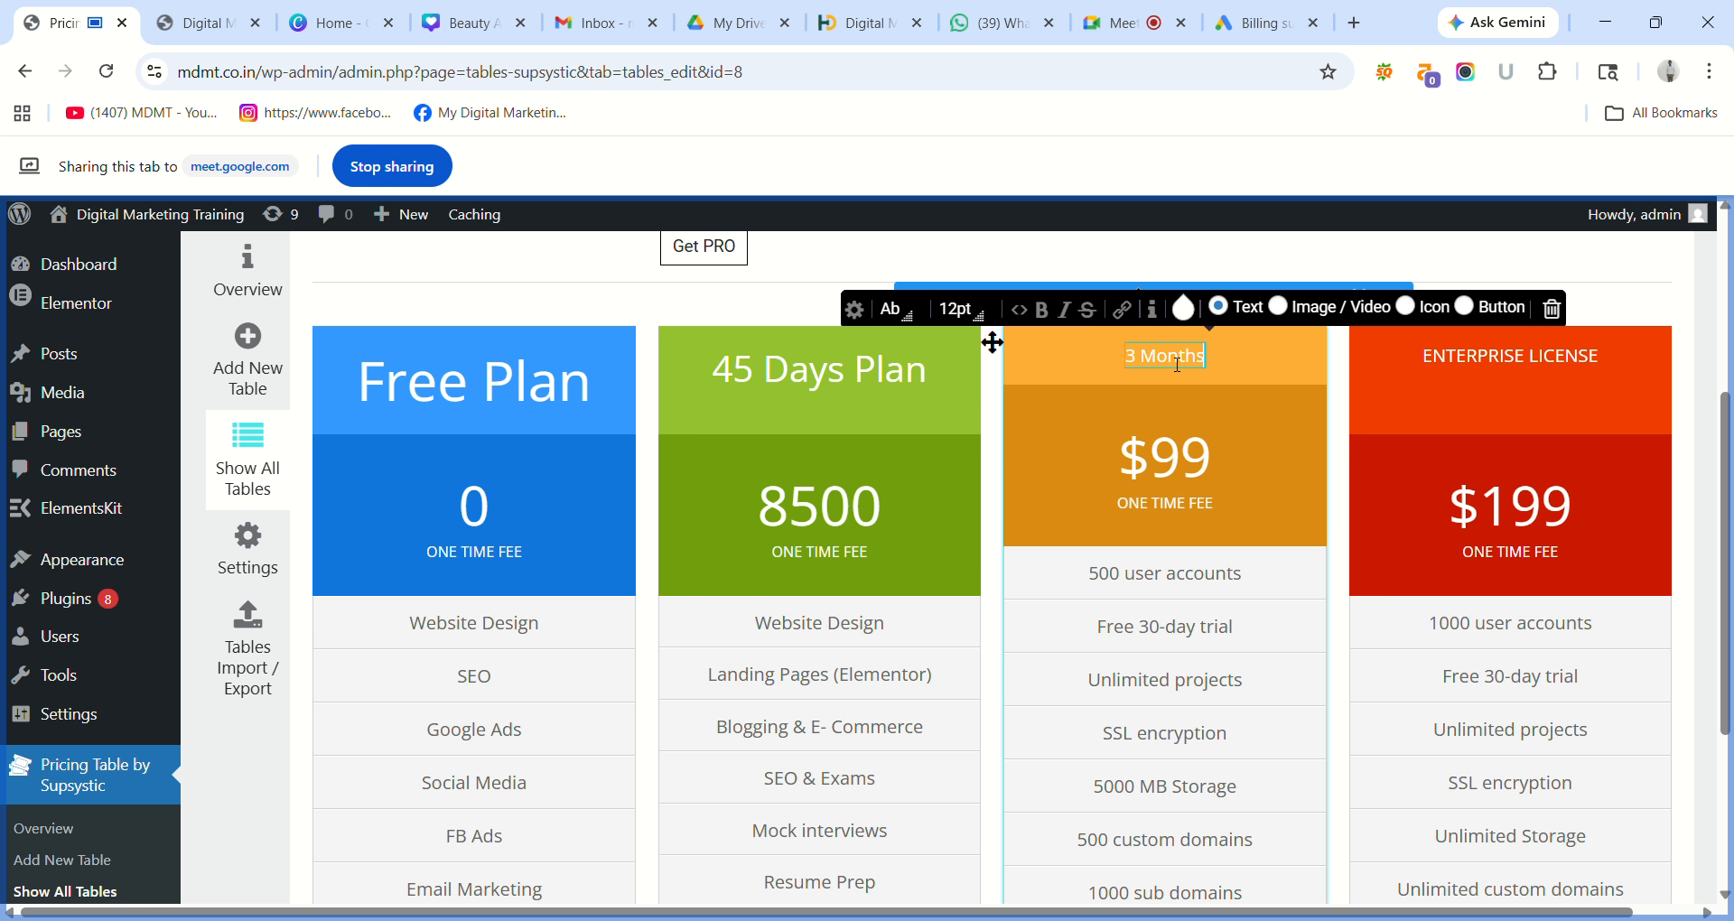
type(" Plan")
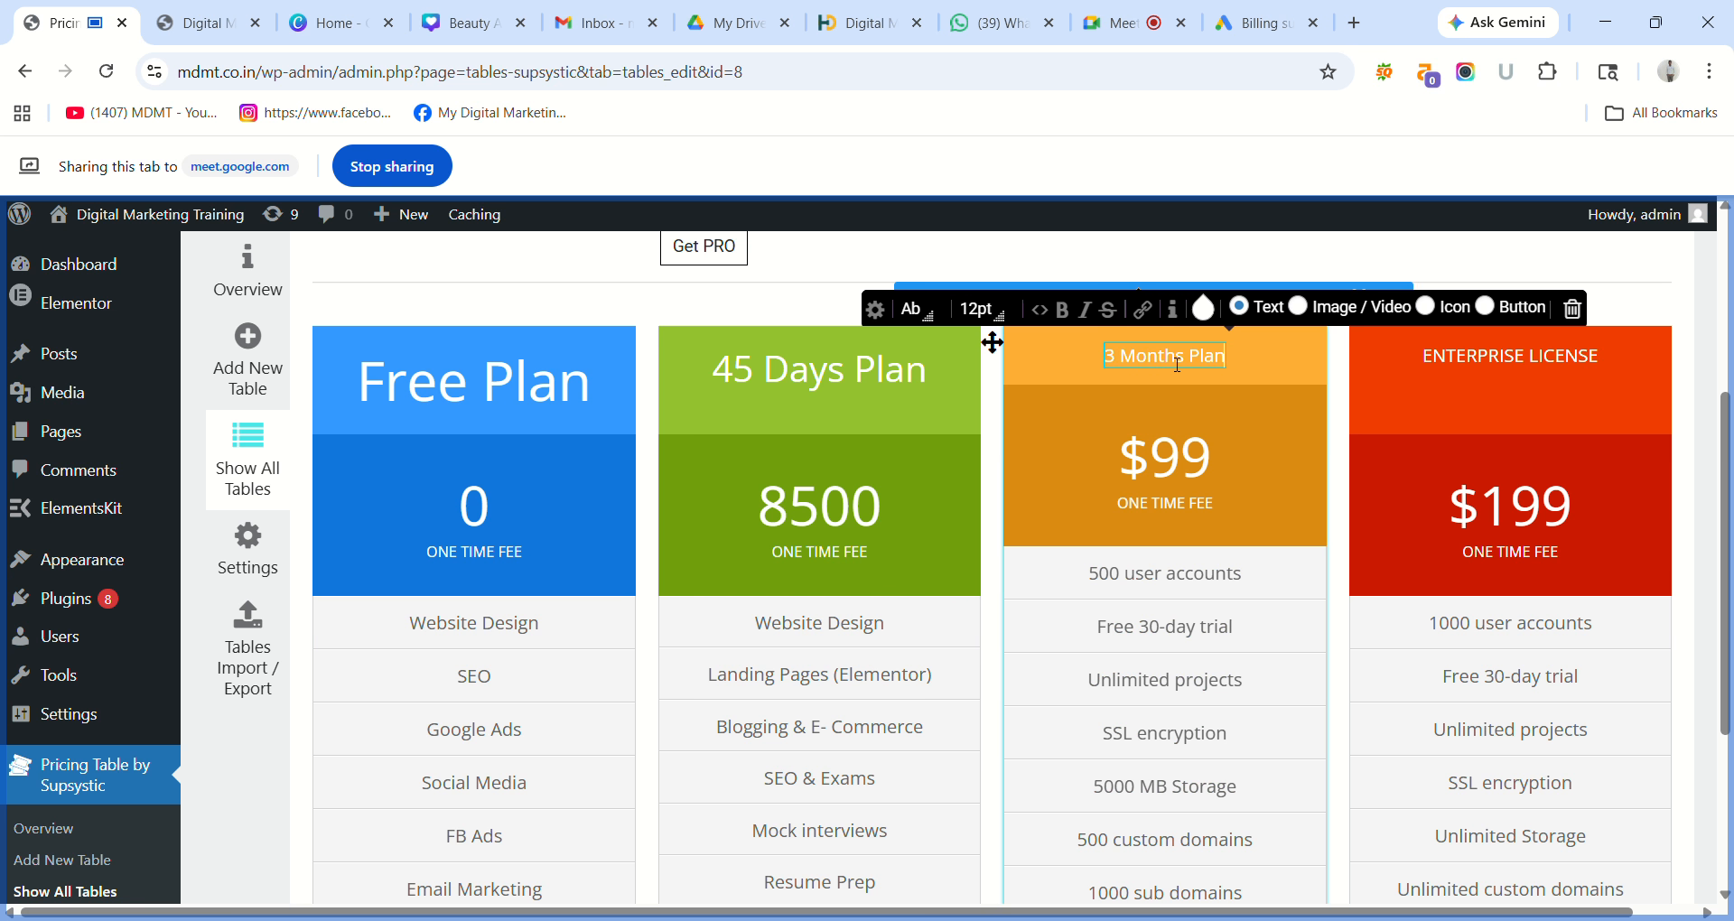
triple_click(1176, 364)
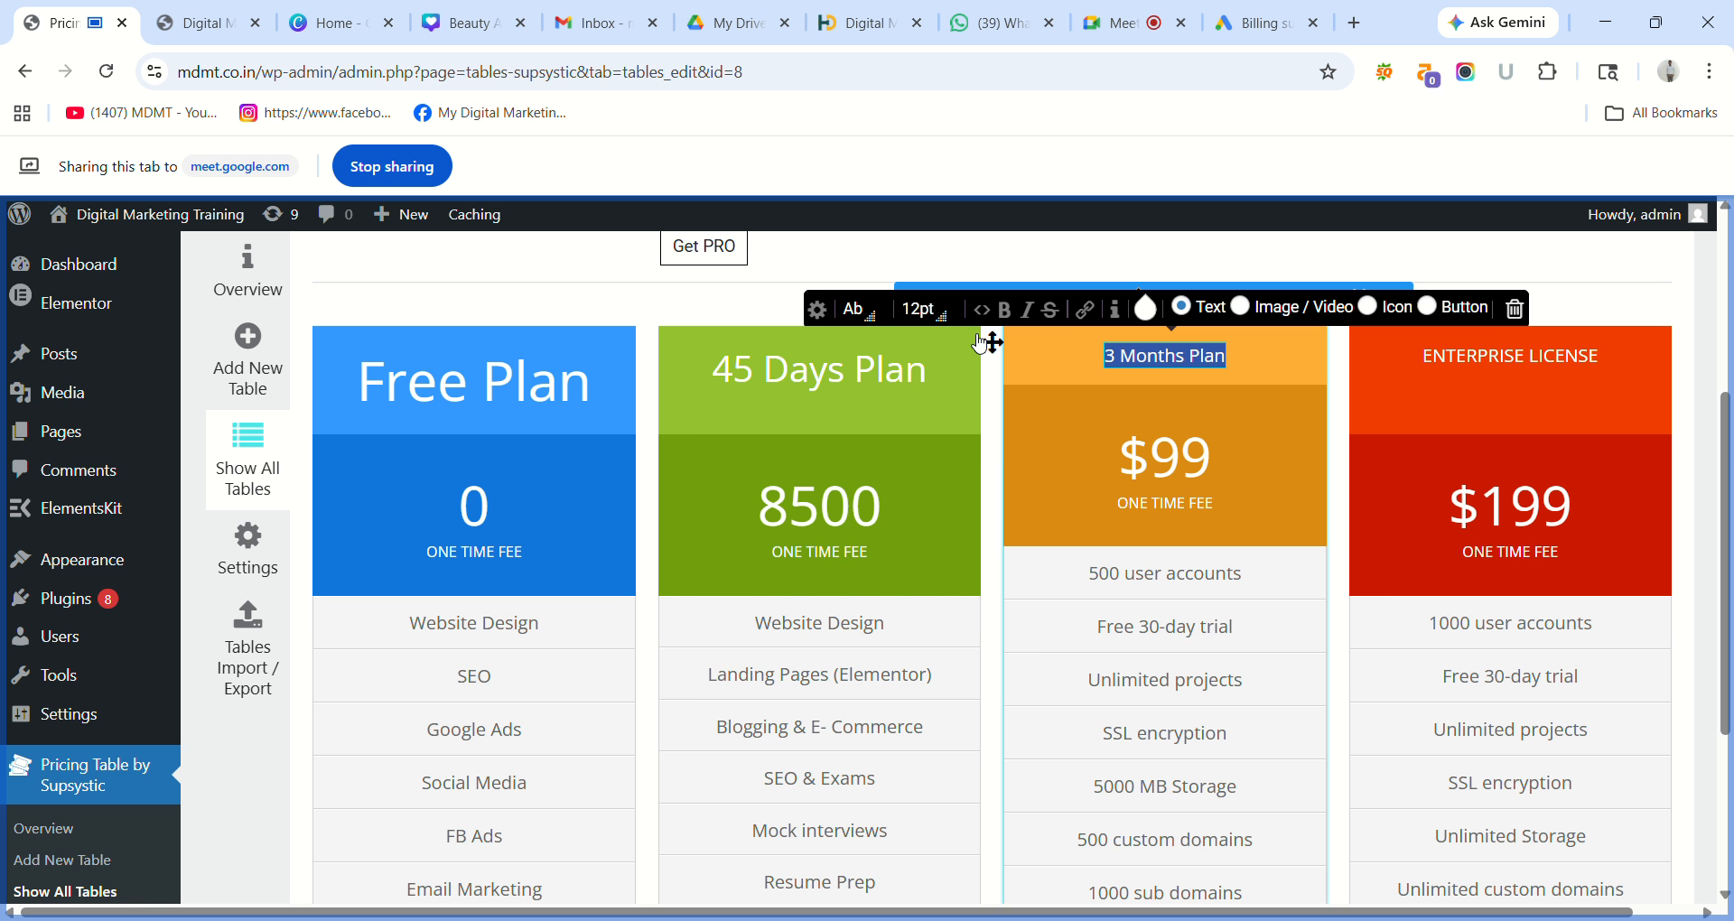
left_click(945, 322)
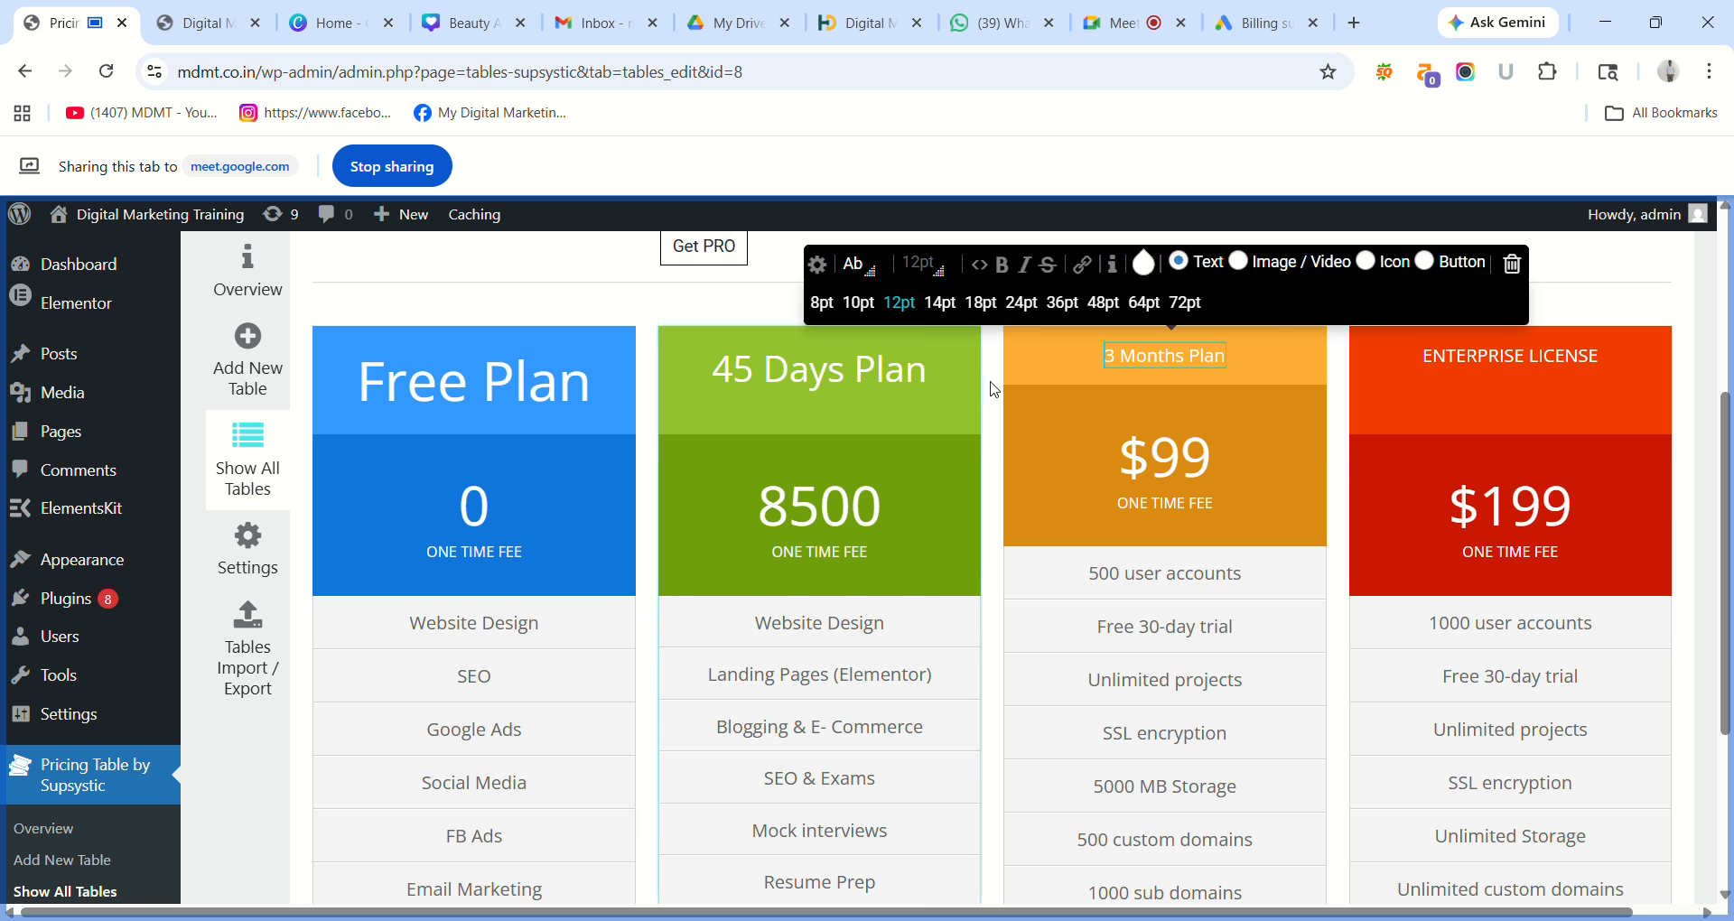
left_click(1062, 303)
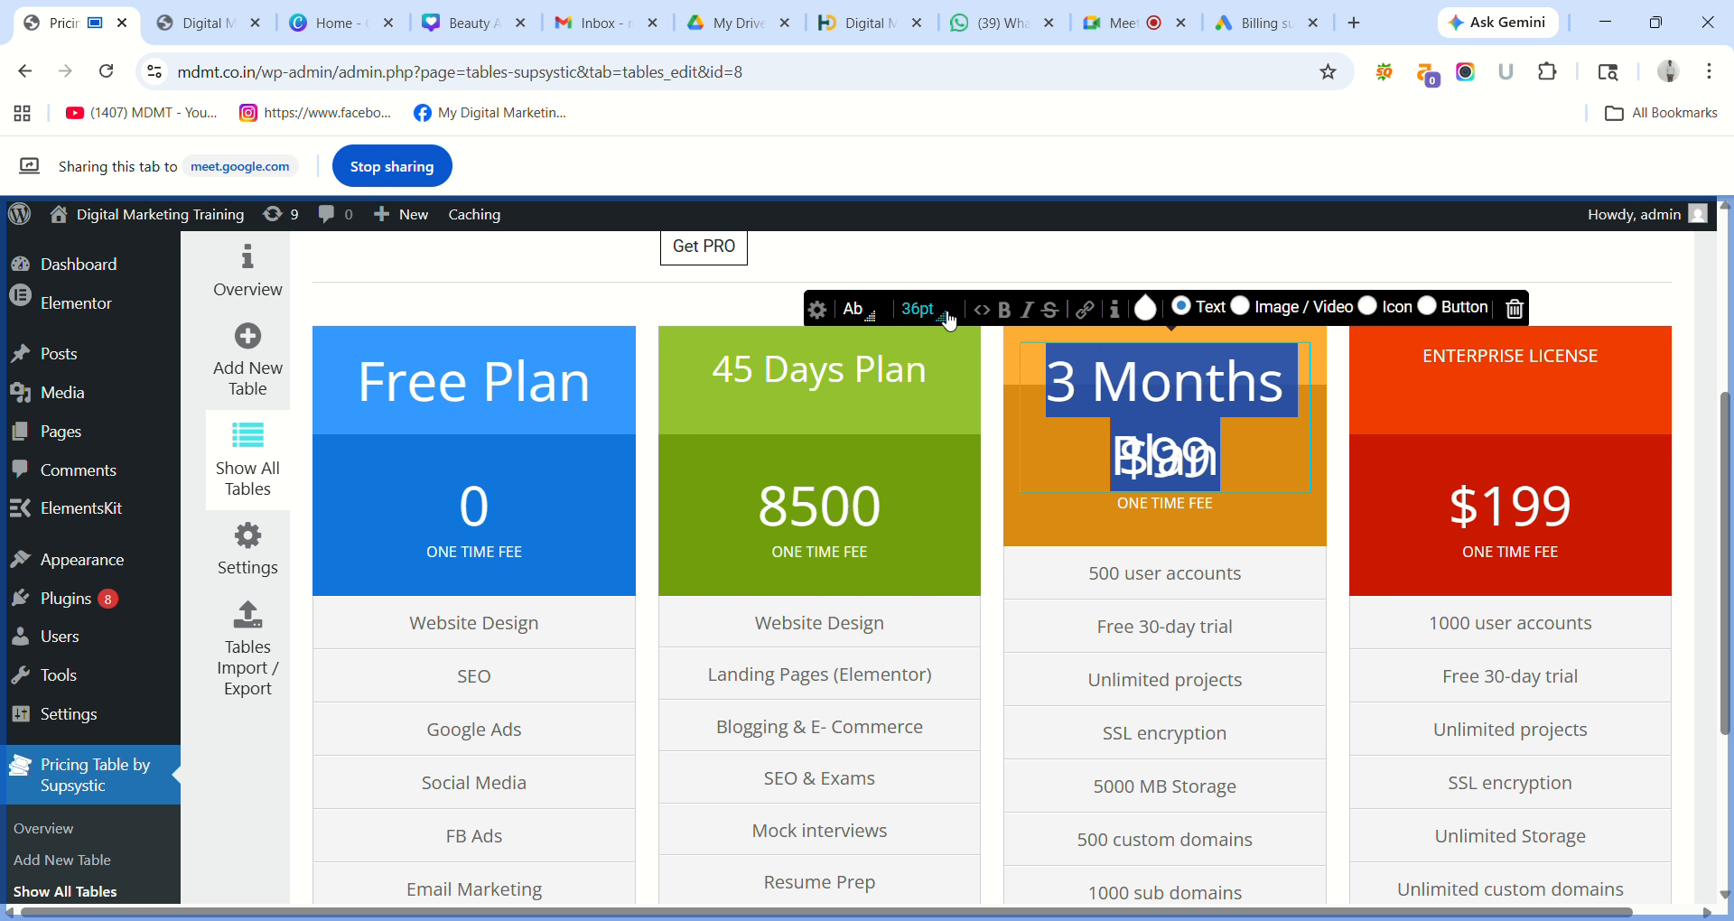
left_click(944, 316)
left_click(1023, 304)
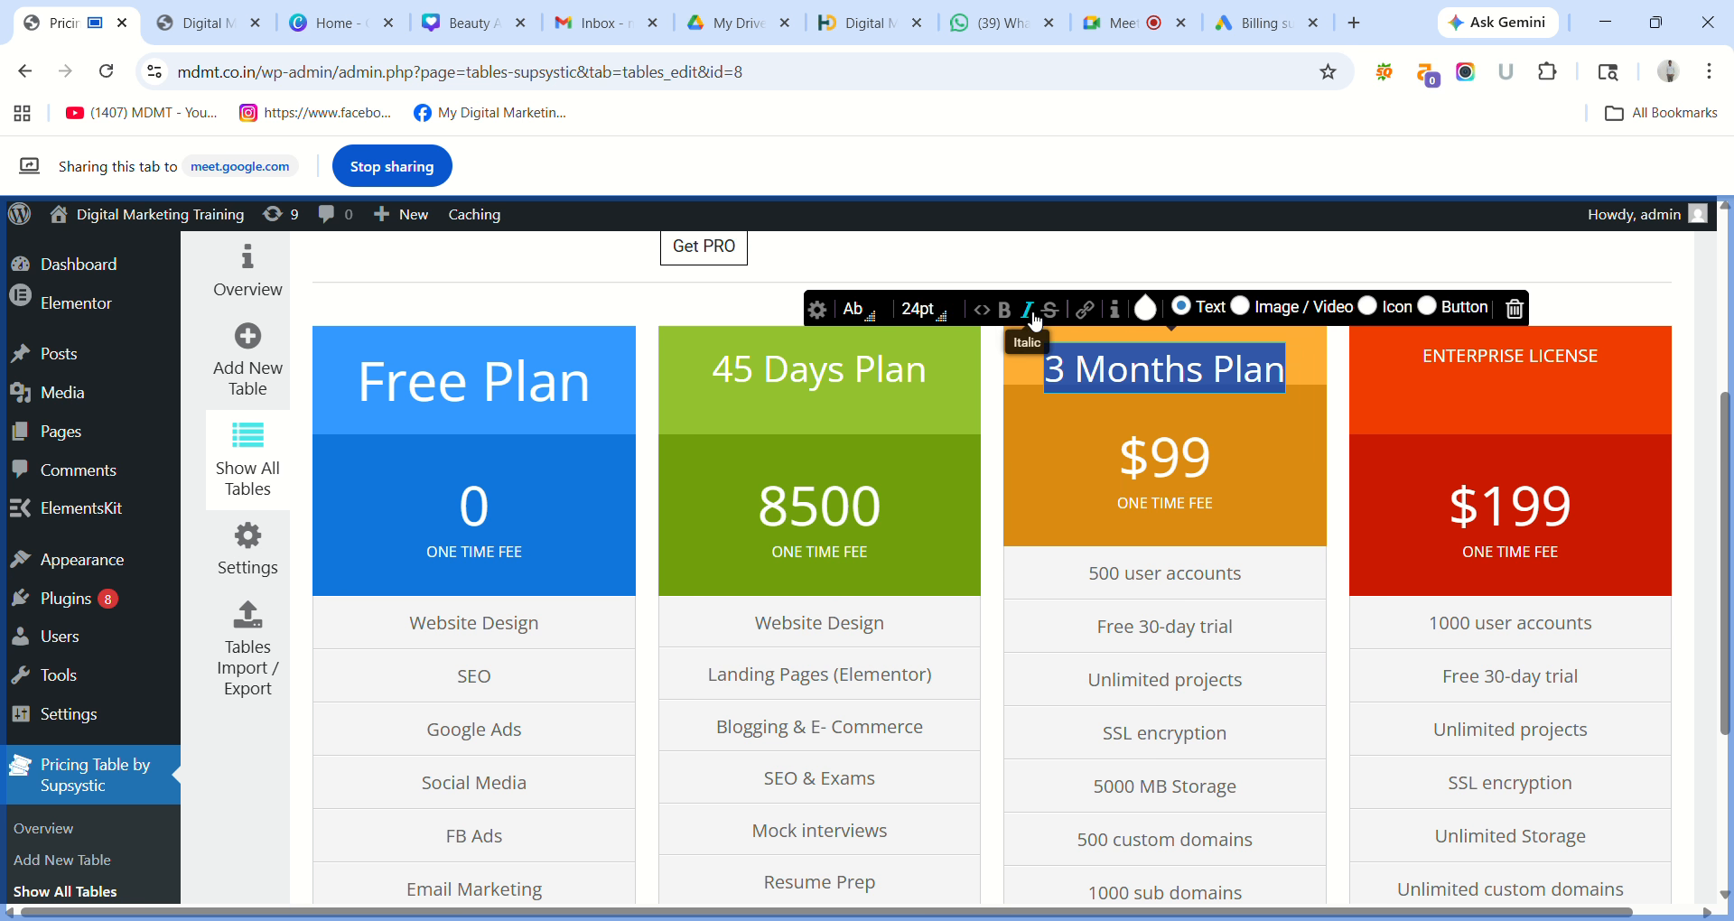
Replace the orange column's $99 price with 25000.
left_click(1200, 450)
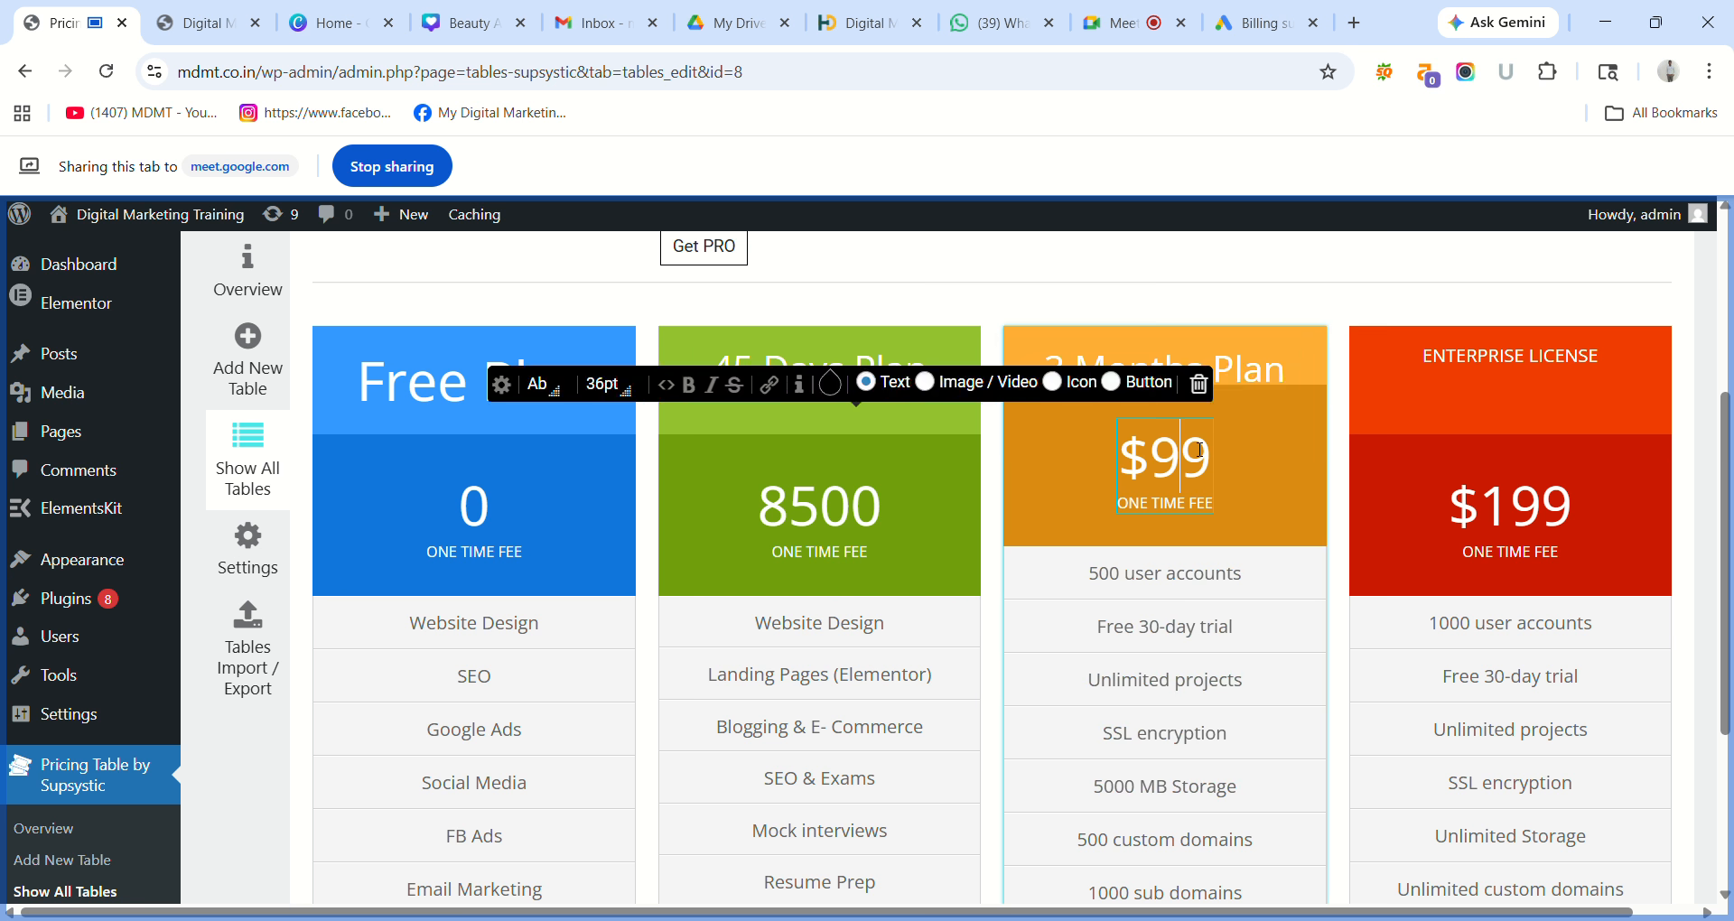
key("Right")
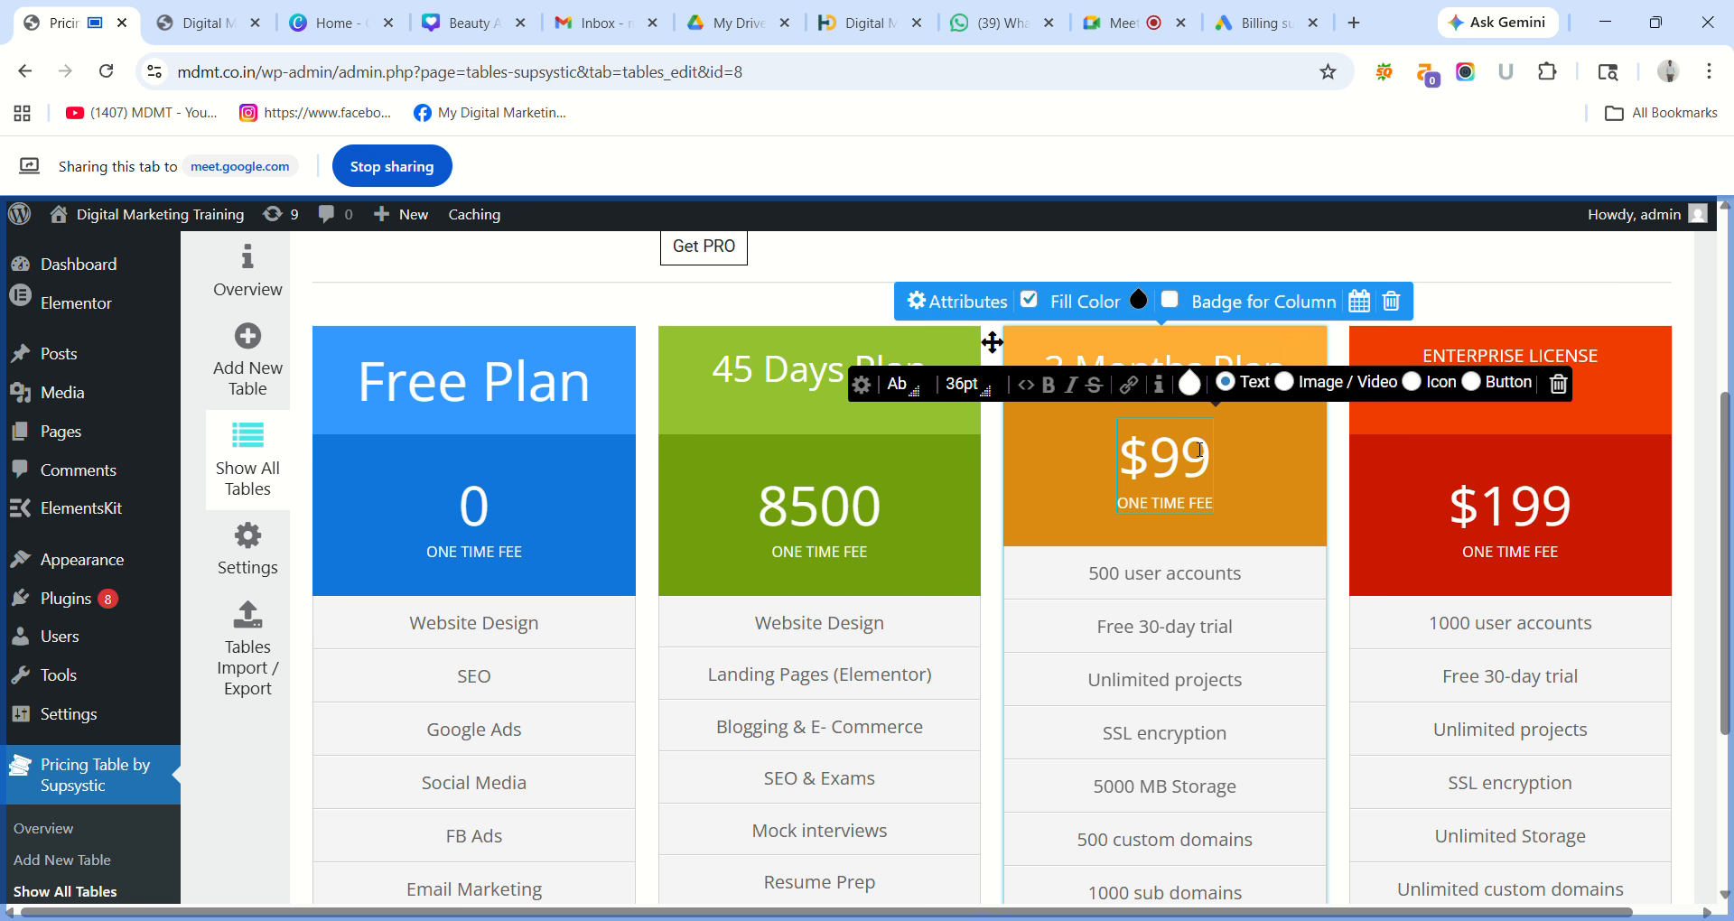
key("BackSpace")
key("BackSpace")
key("BackSpace")
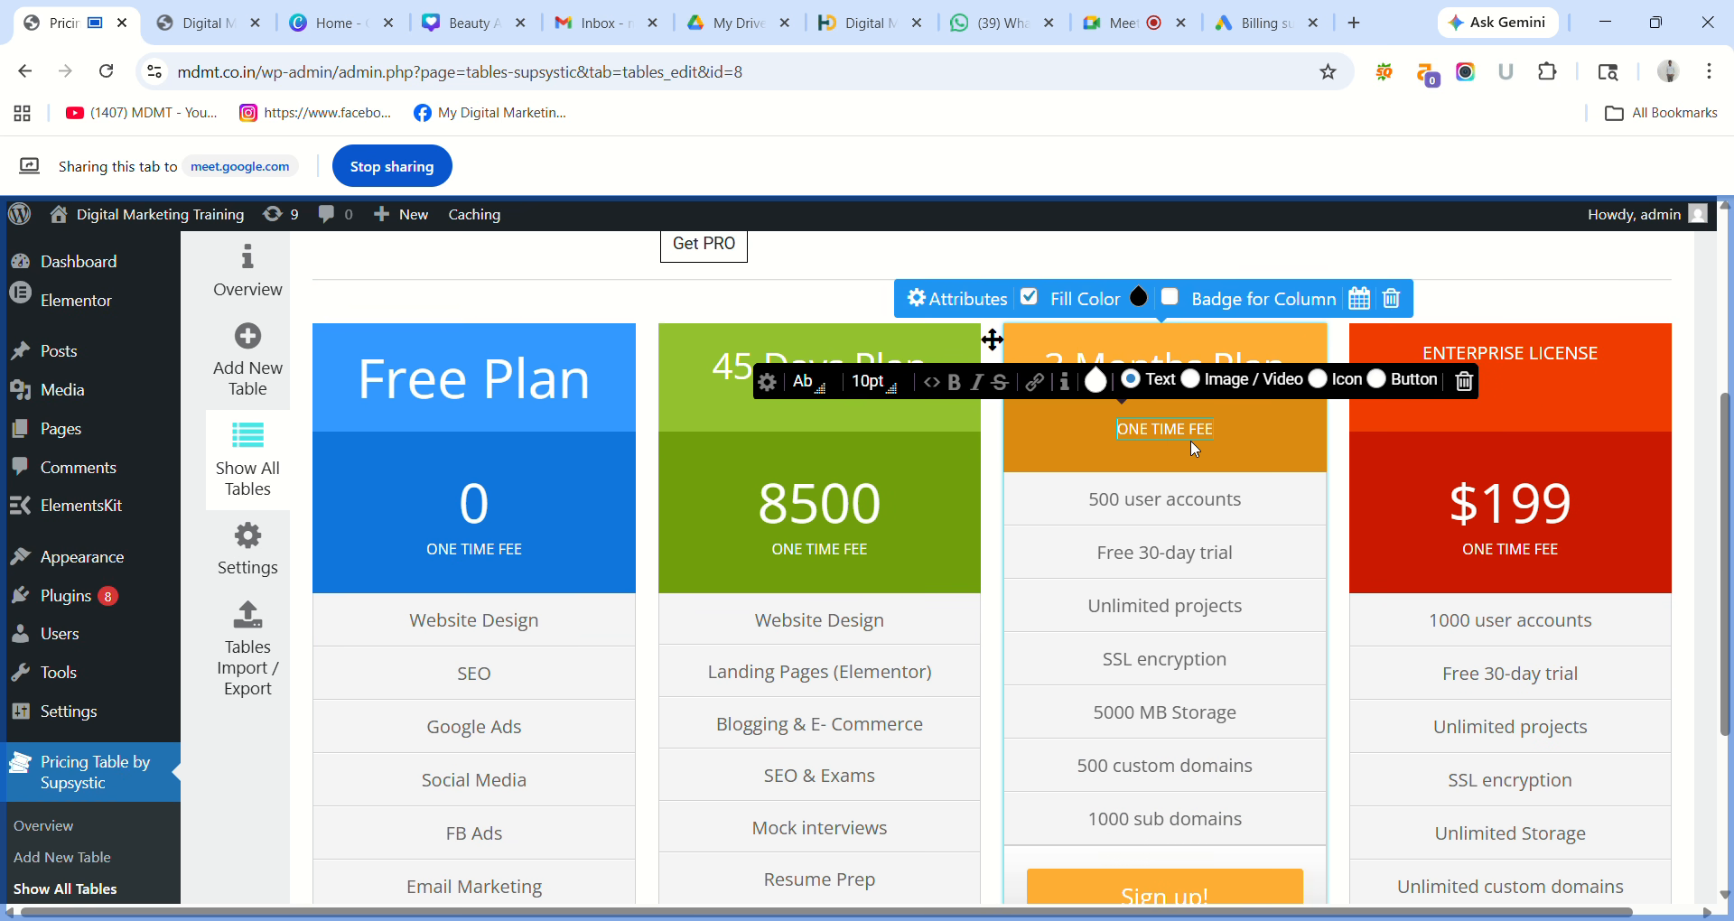
type("25")
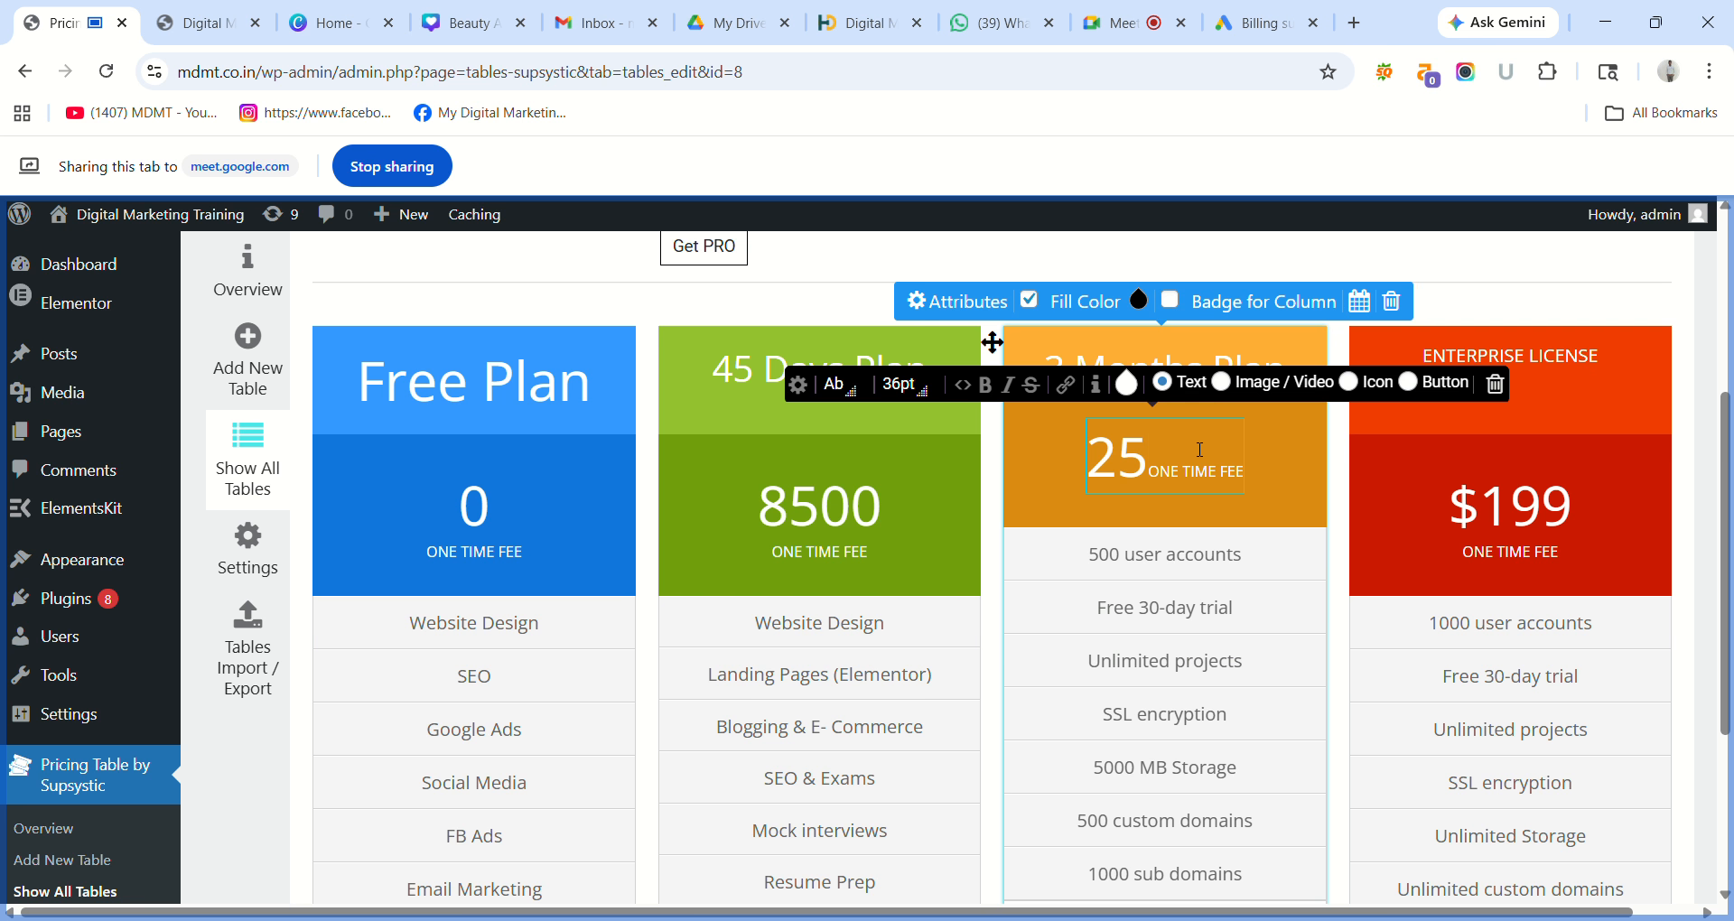
type("000")
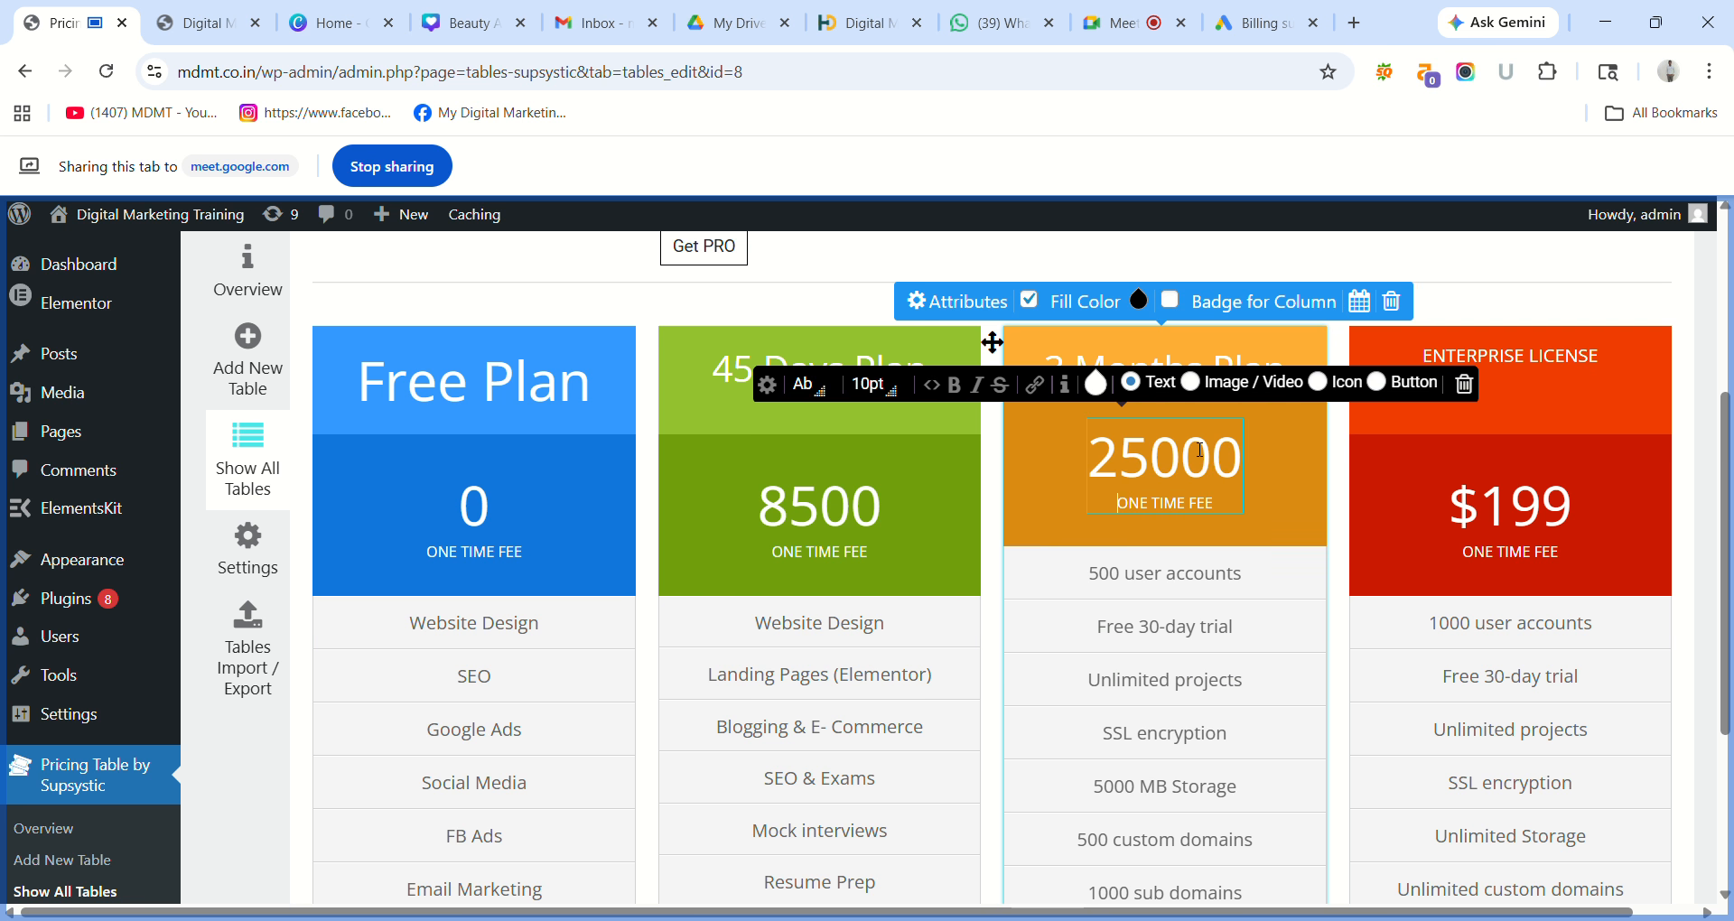
left_click(1688, 448)
scroll(1342, 438, "down", 1)
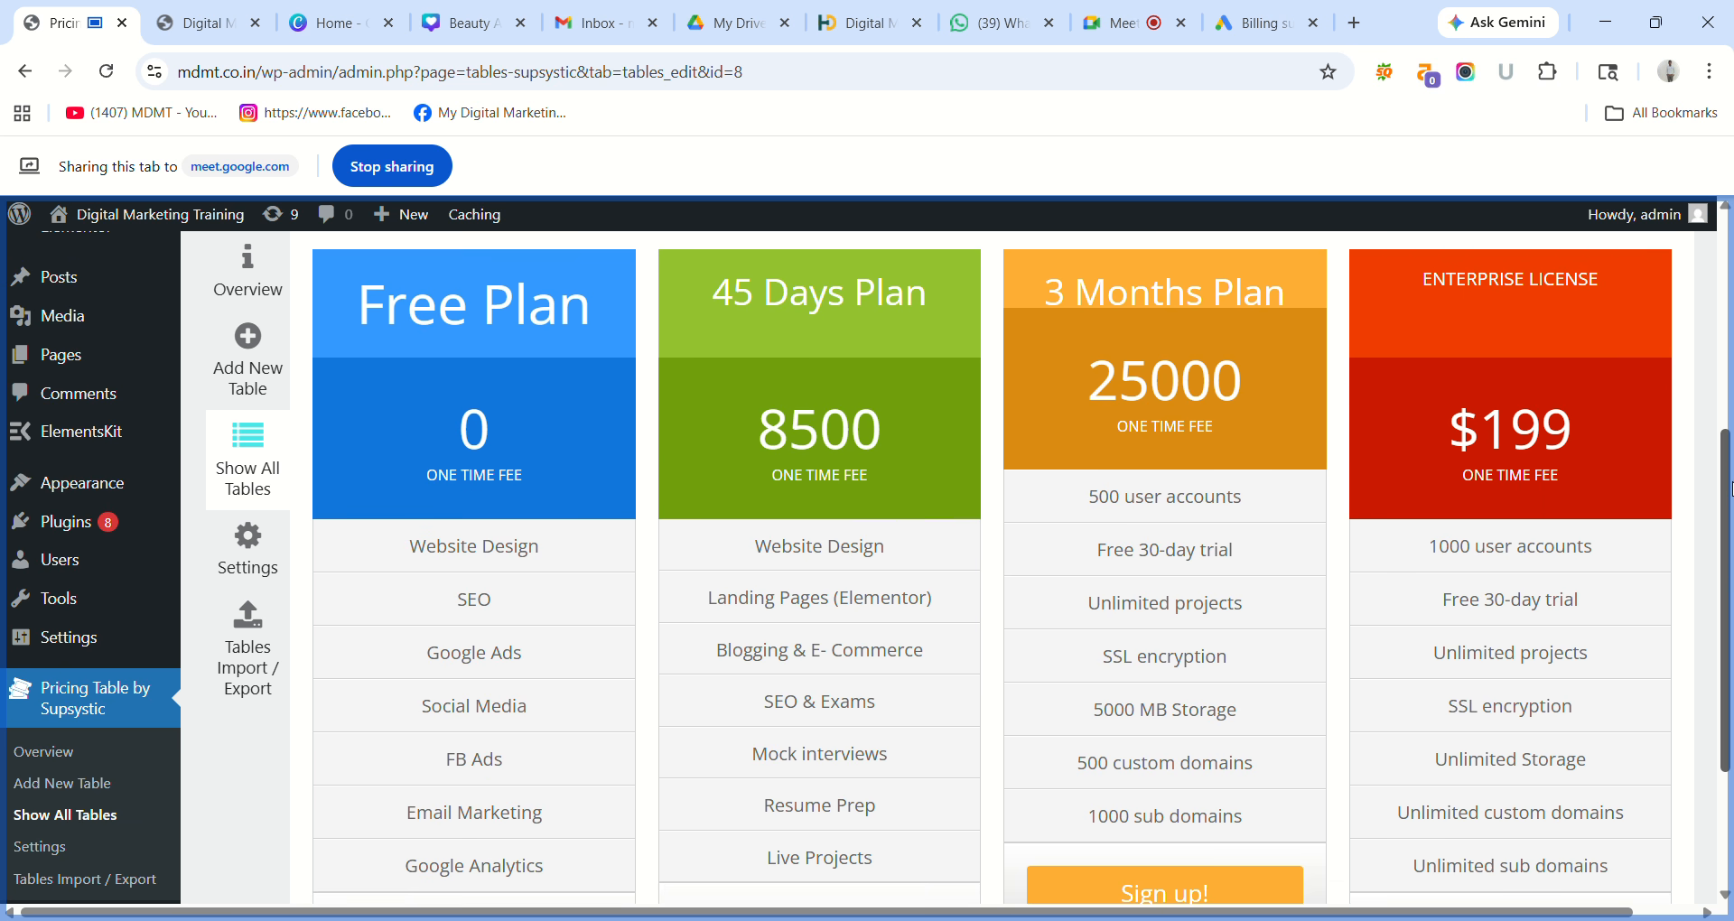
scroll(1731, 500, "down", 2)
Delete the orange 3 Months Plan column with its 25000 price from the pricing table.
scroll(1731, 479, "up", 3)
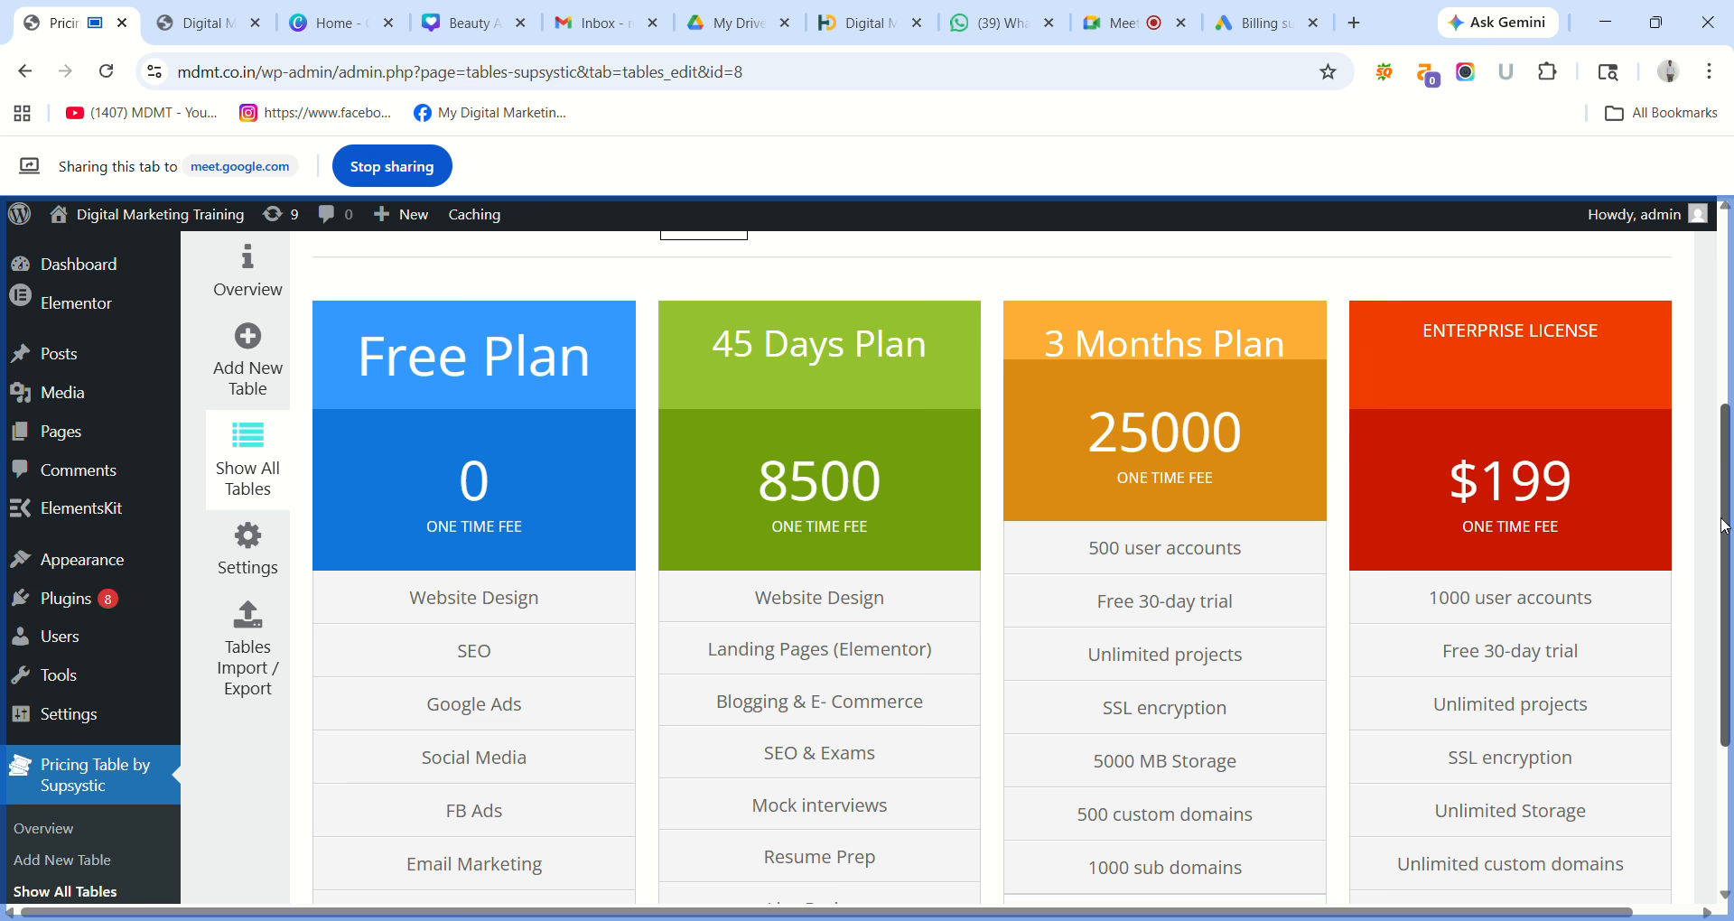
mouse_move(1727, 526)
left_mouse_down()
mouse_move(1732, 673)
mouse_move(1725, 495)
mouse_move(1730, 670)
mouse_move(1710, 537)
left_mouse_up()
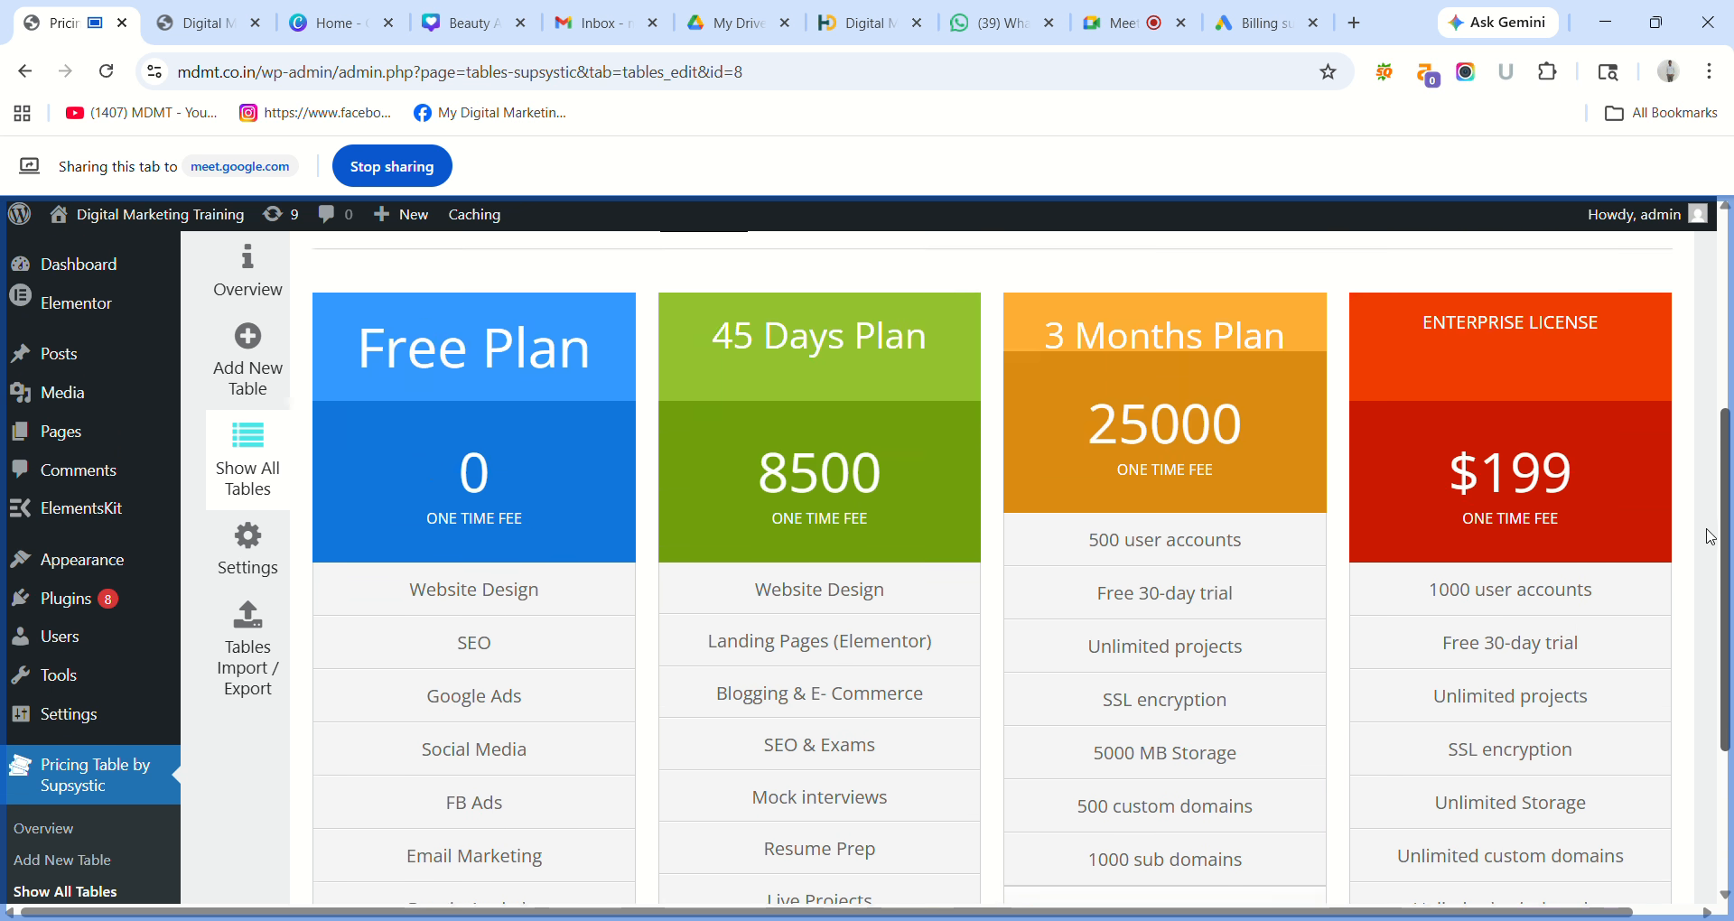
triple_click(1299, 338)
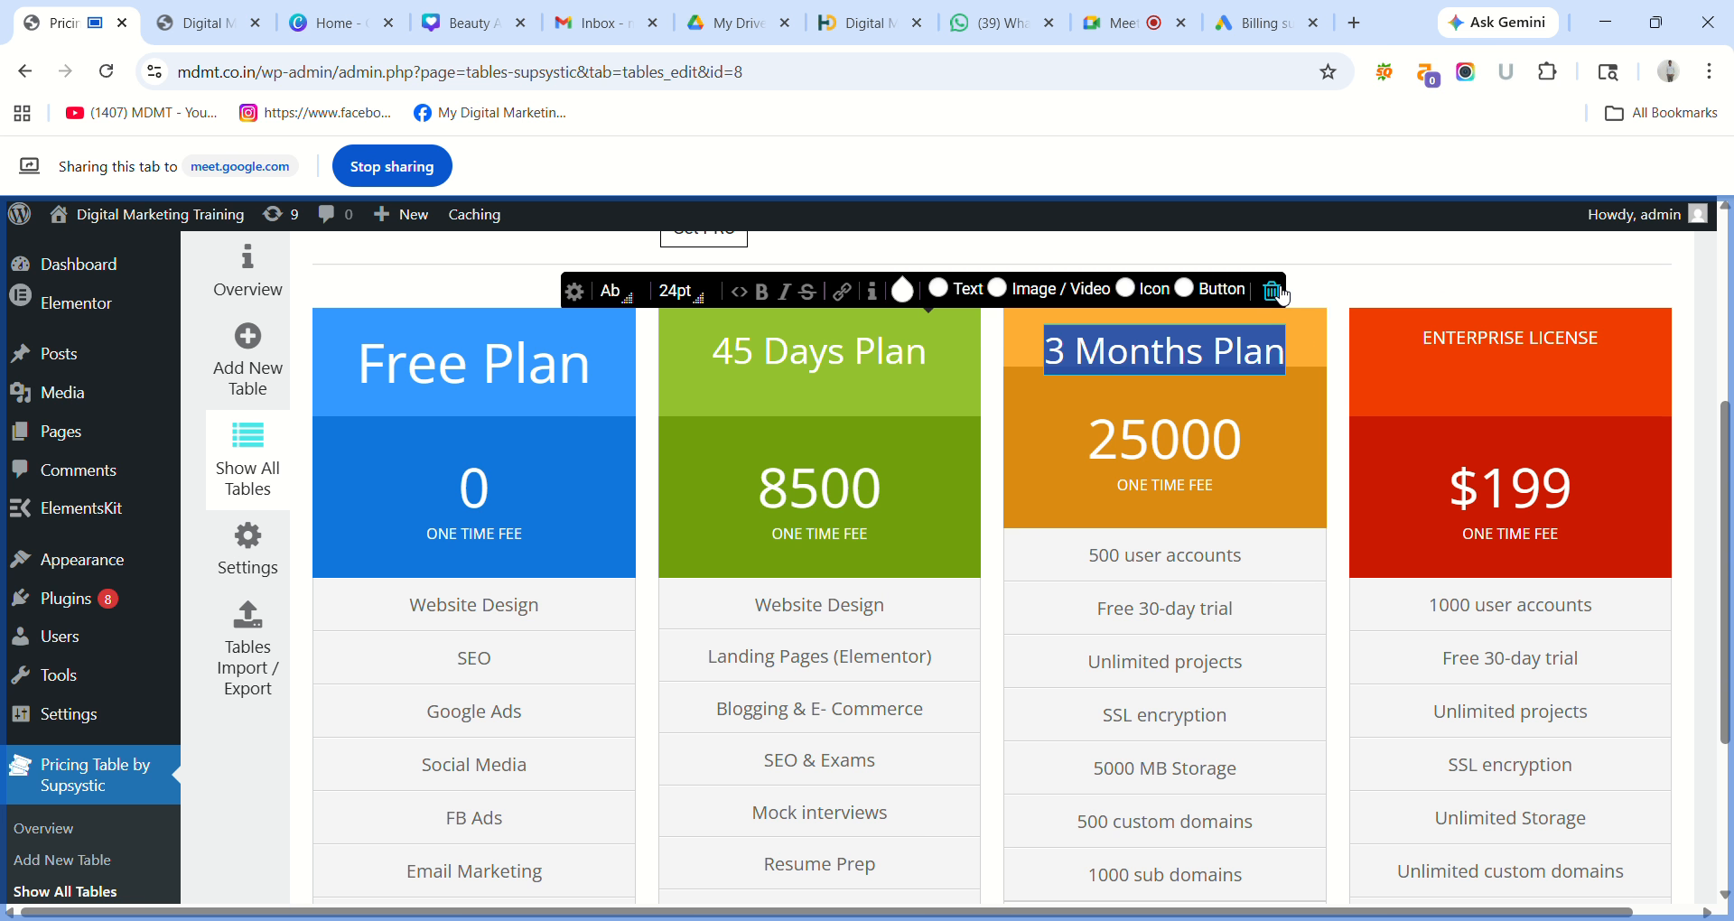
left_click(1277, 293)
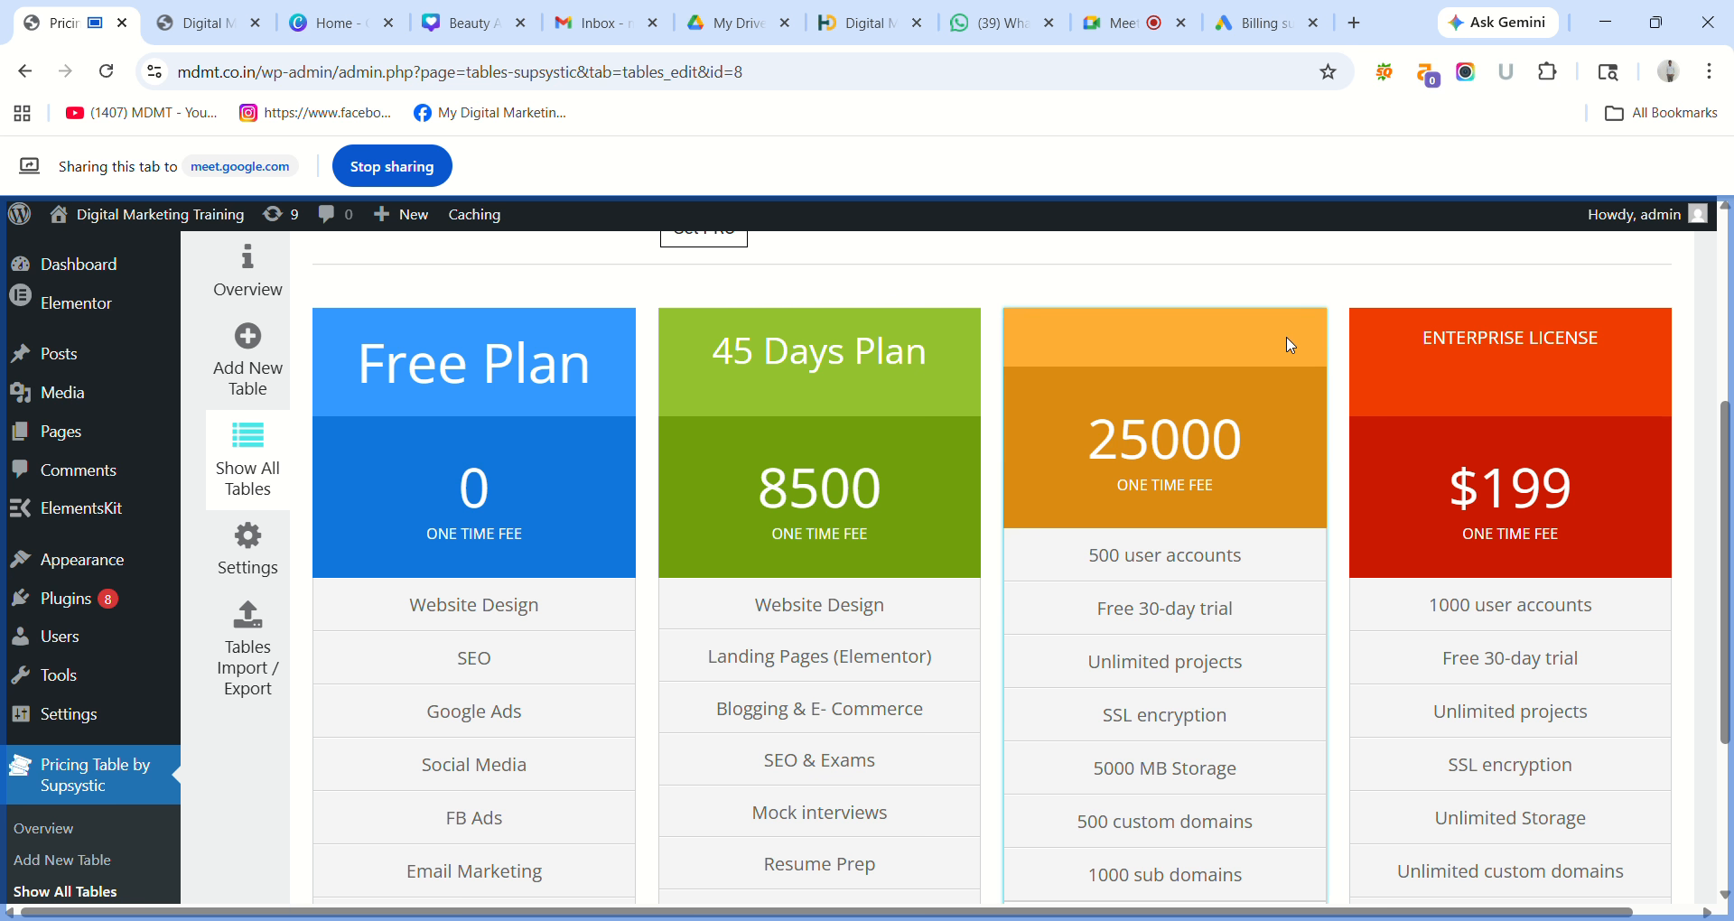
left_click(1398, 288)
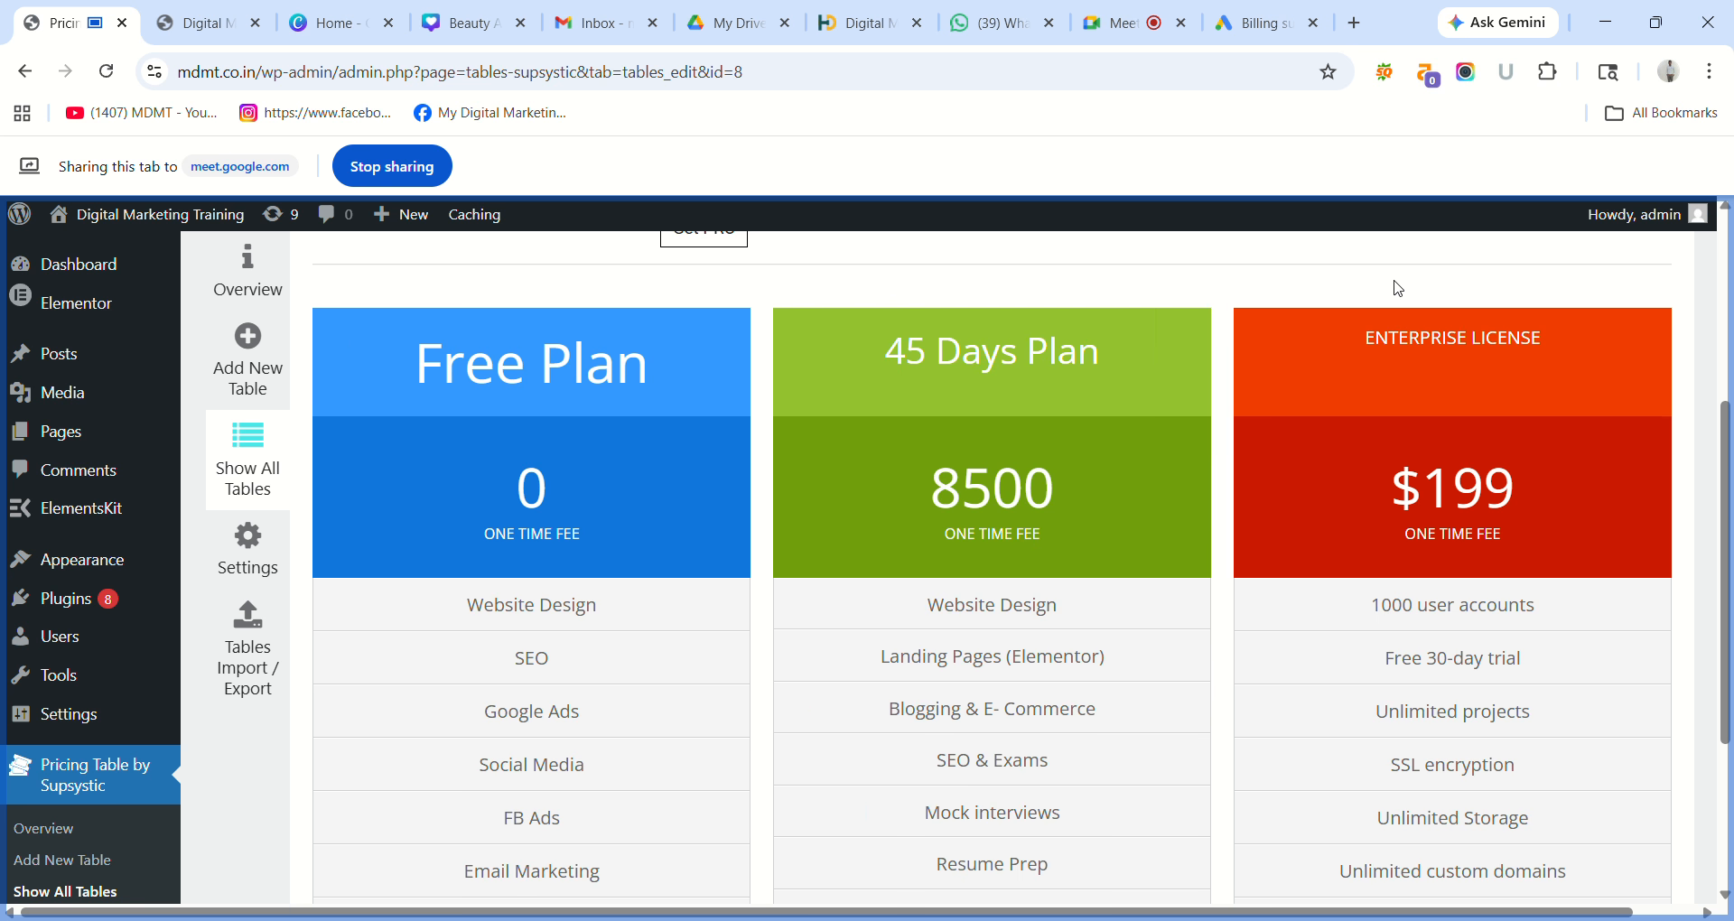
triple_click(1456, 346)
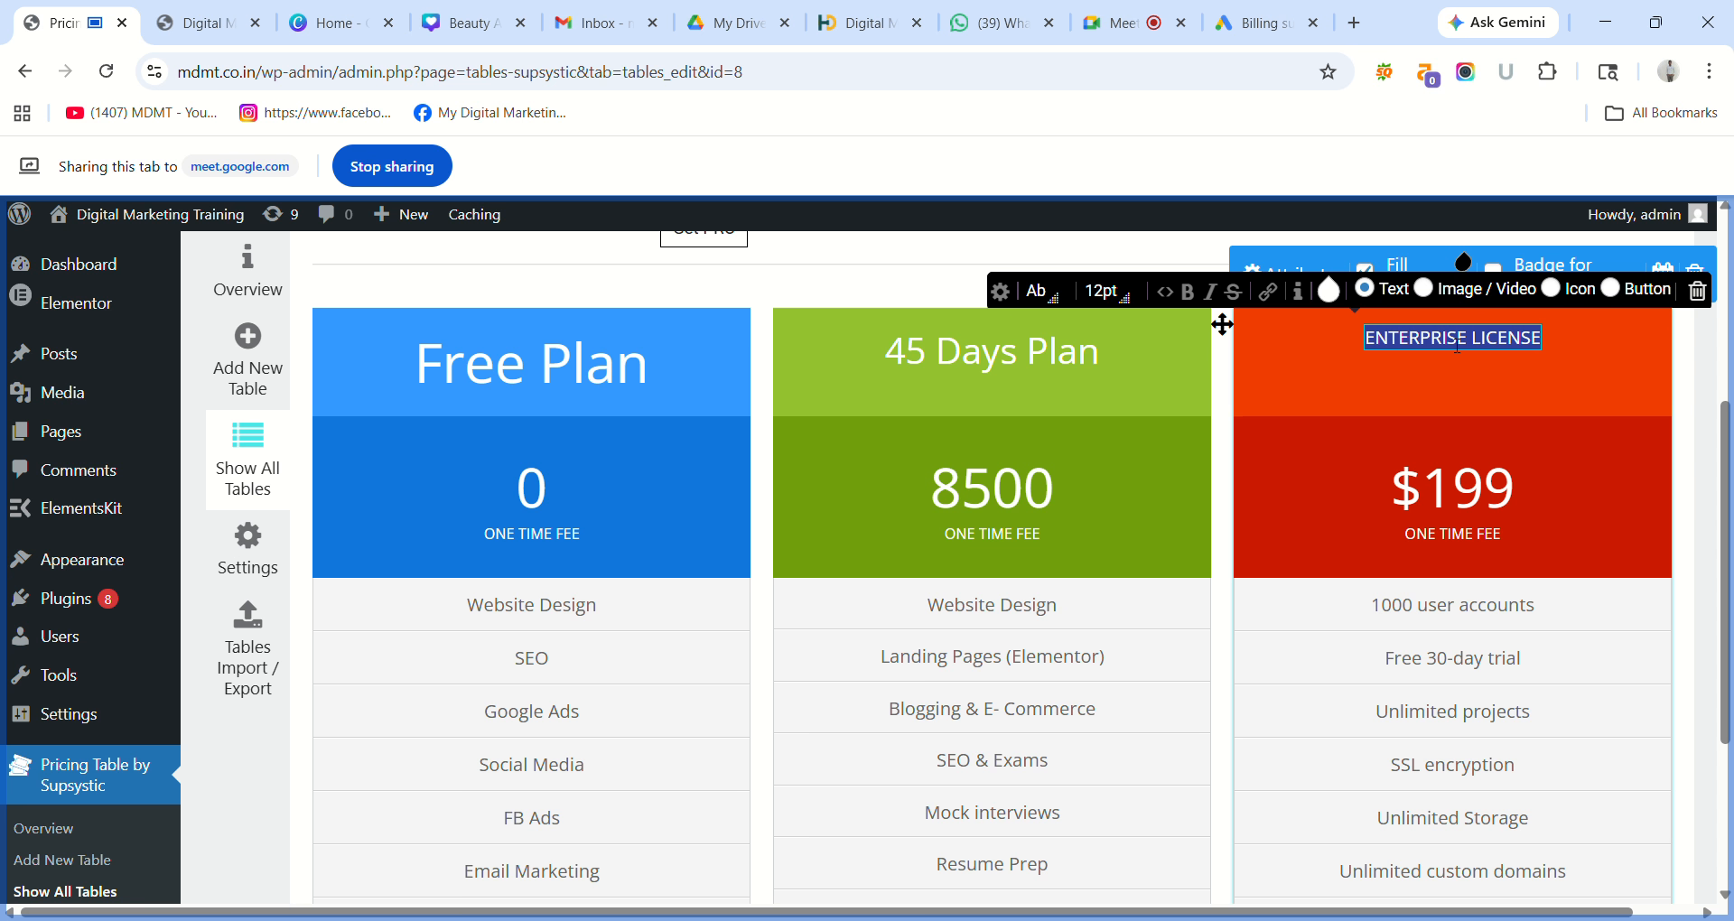
Retitle the ENTERPRISE LICENSE column as 3 Months Plan at 36pt.
type("3")
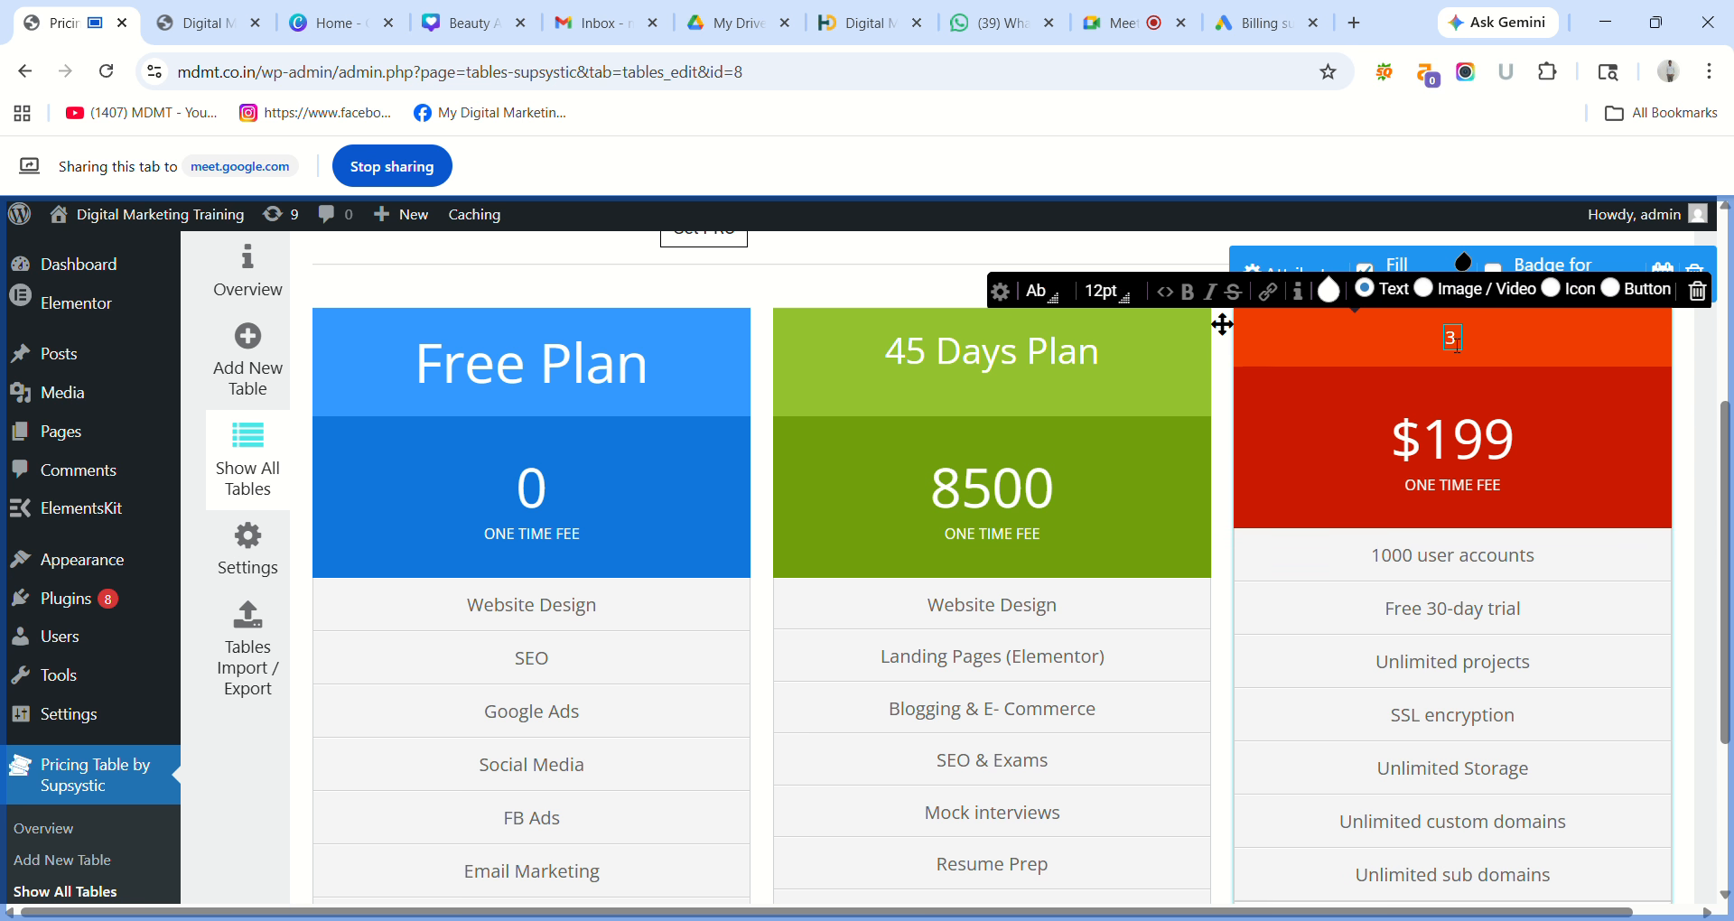
type(" Months Plan")
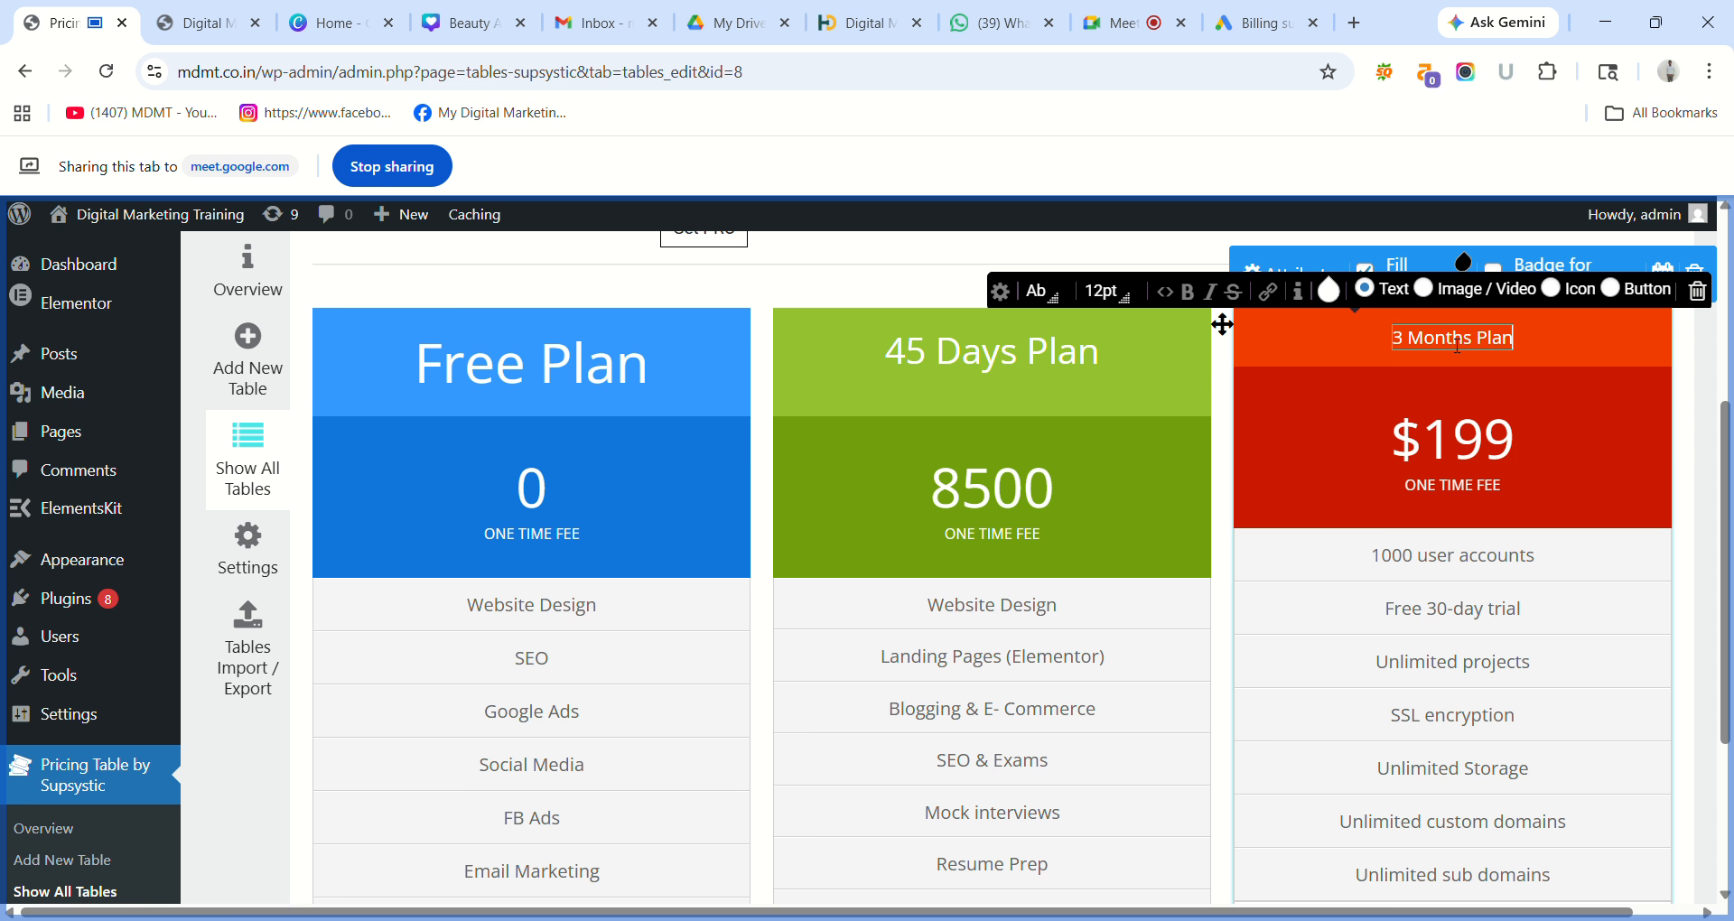
triple_click(1456, 346)
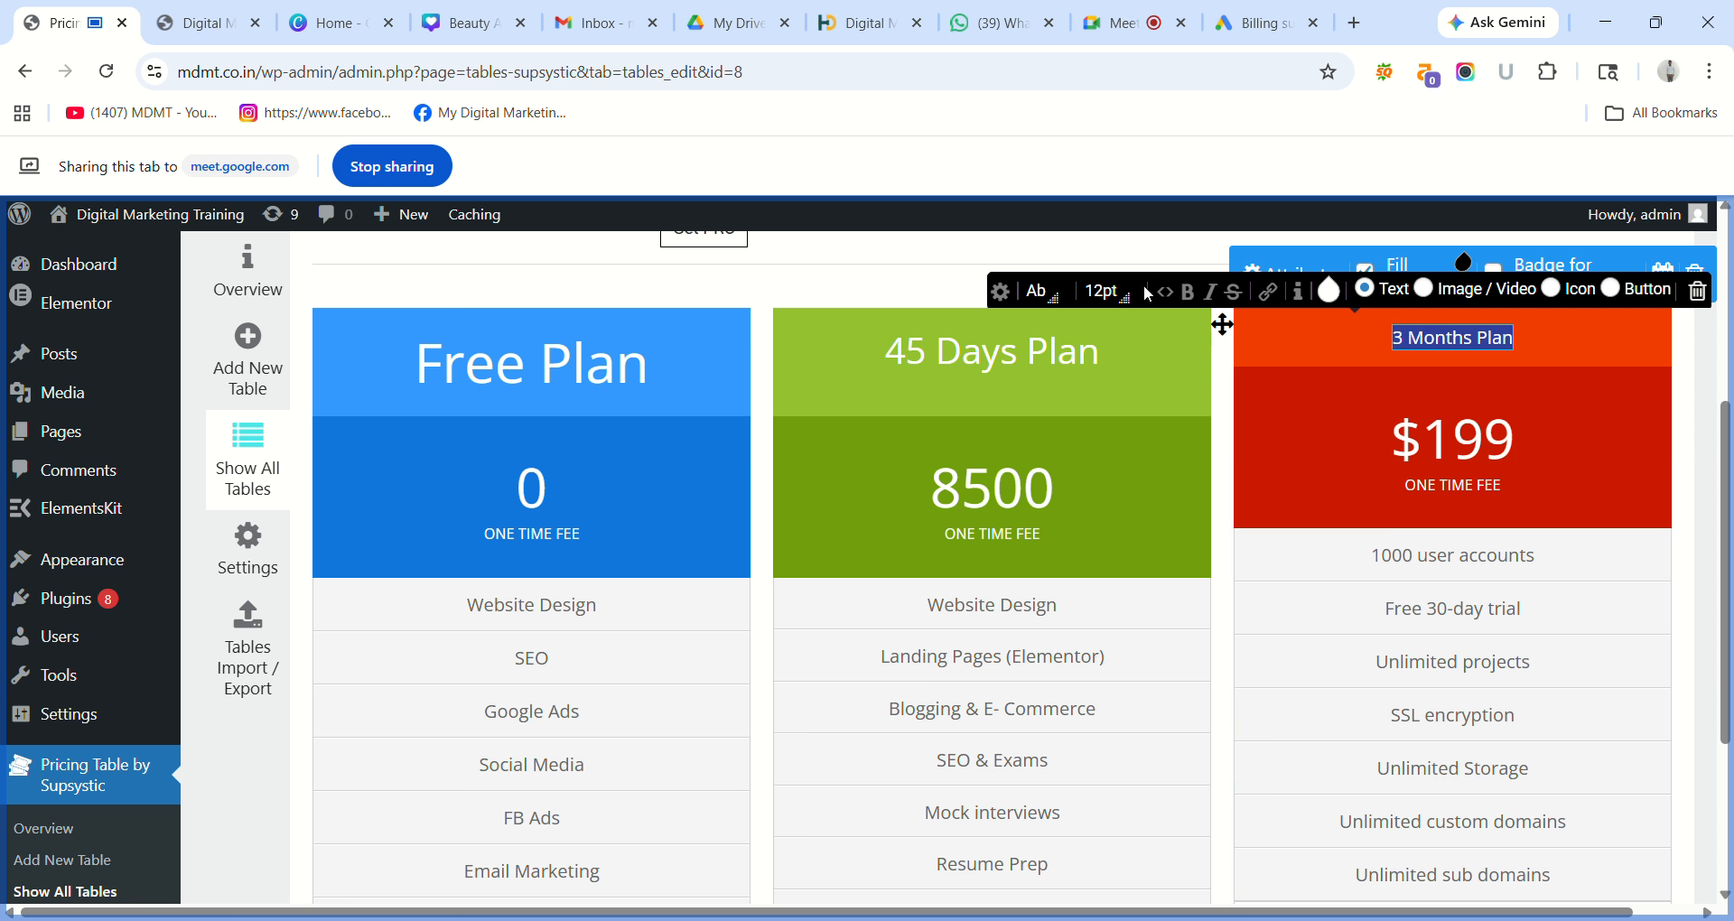
left_click(1104, 290)
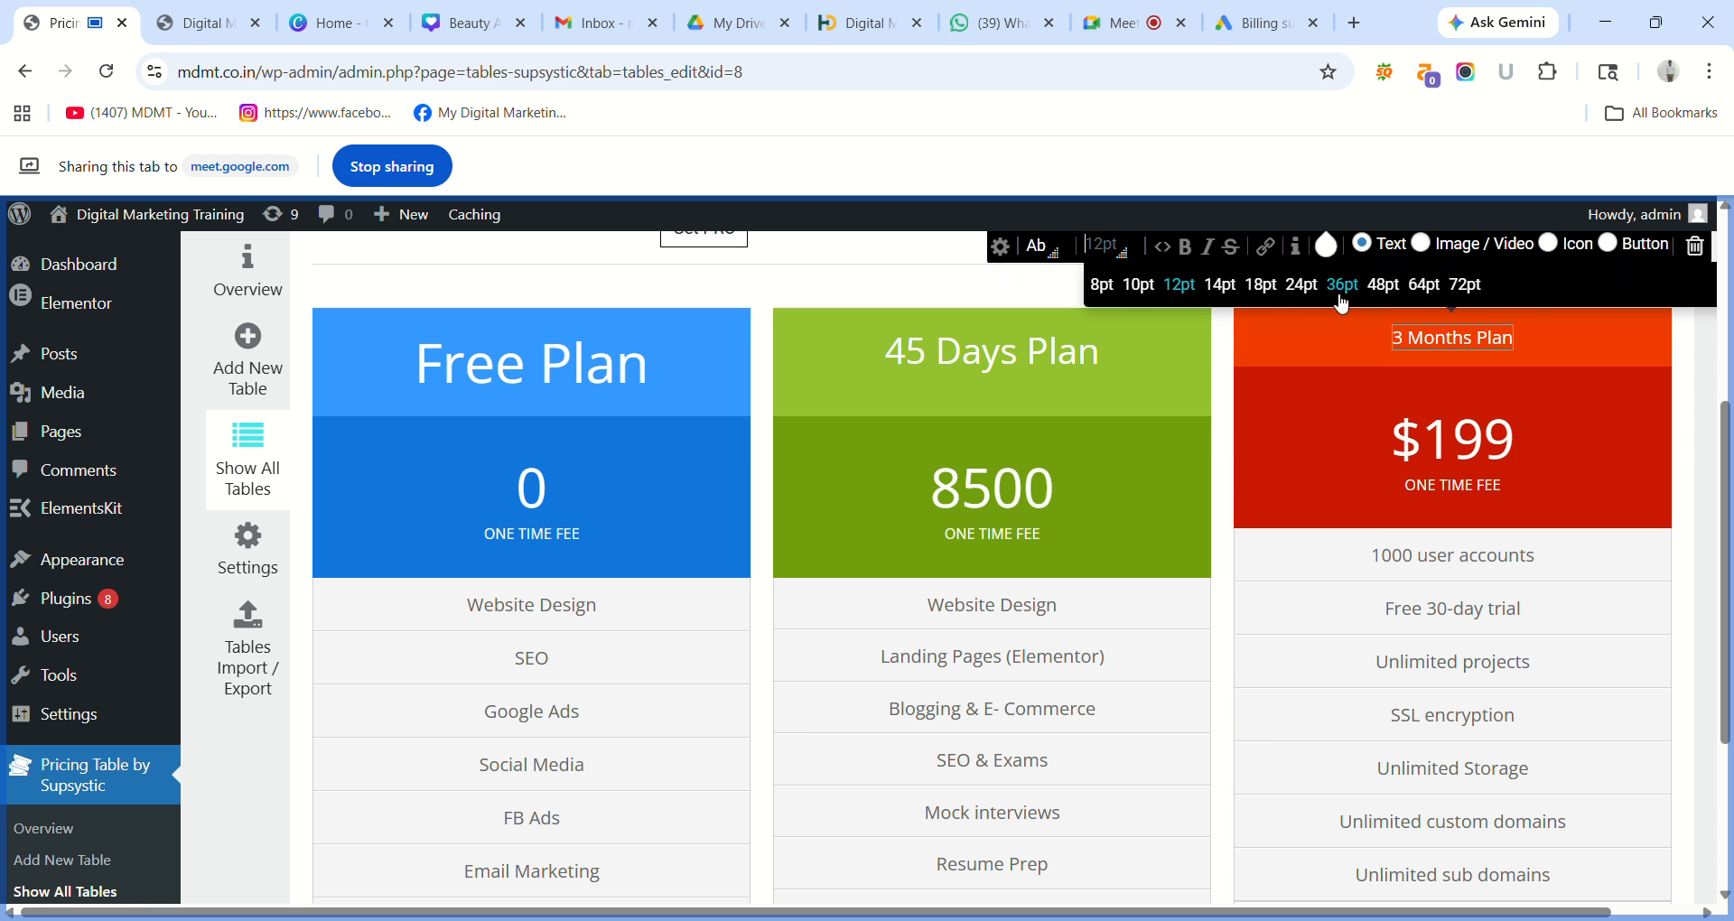
left_click(1301, 284)
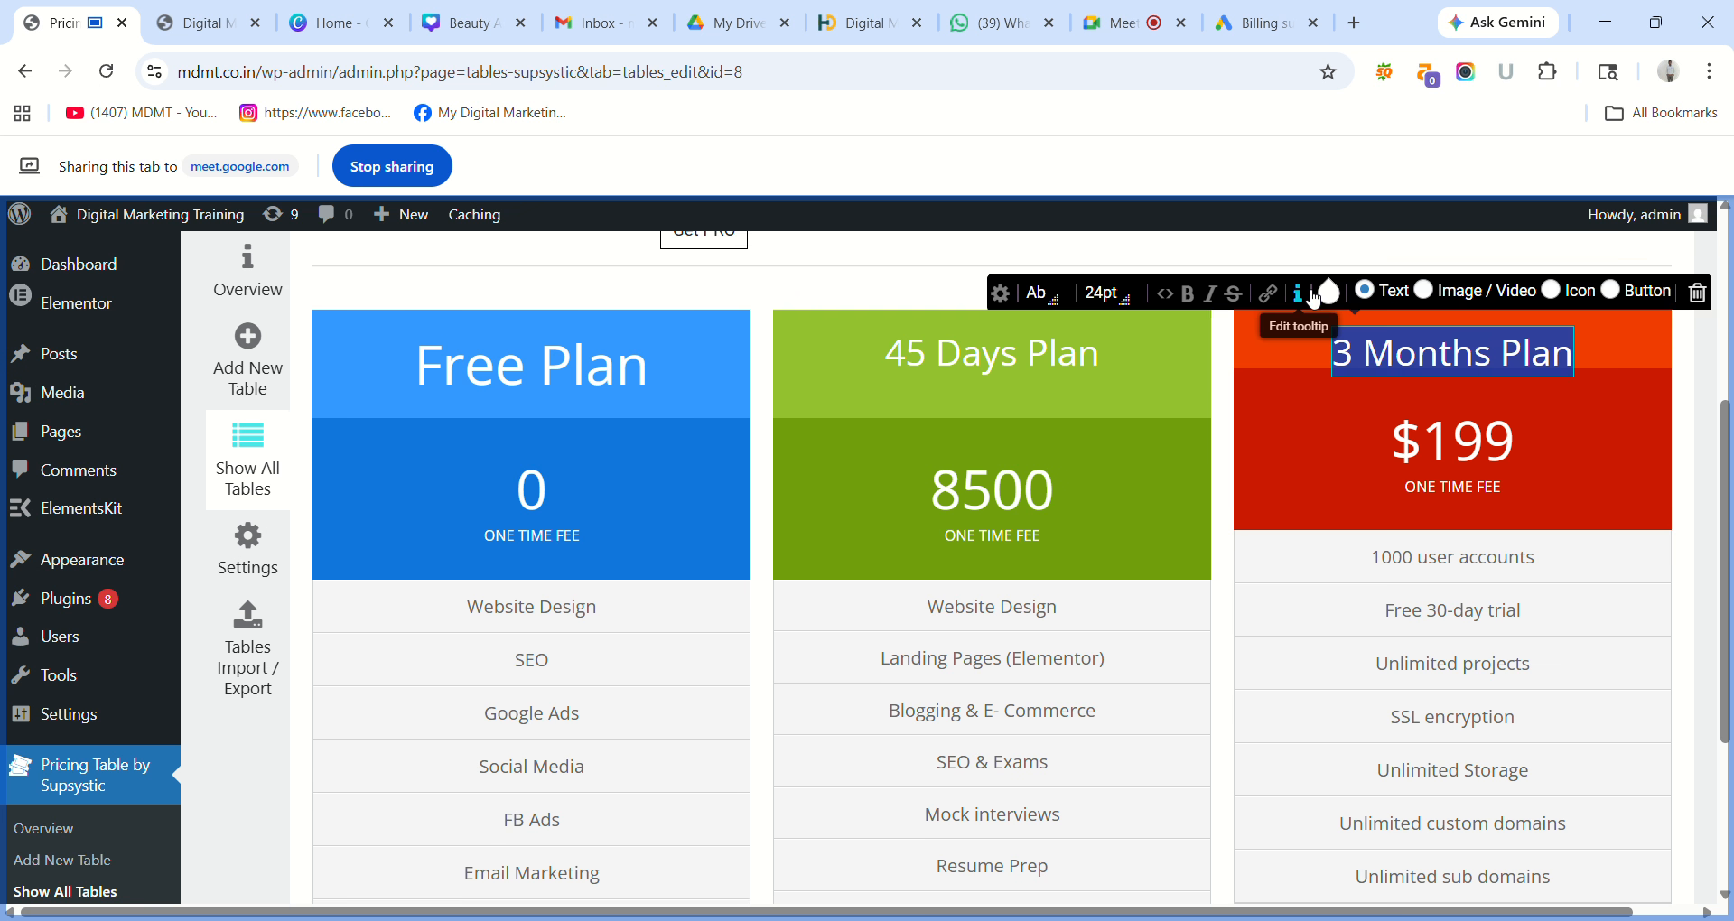
left_click(1121, 300)
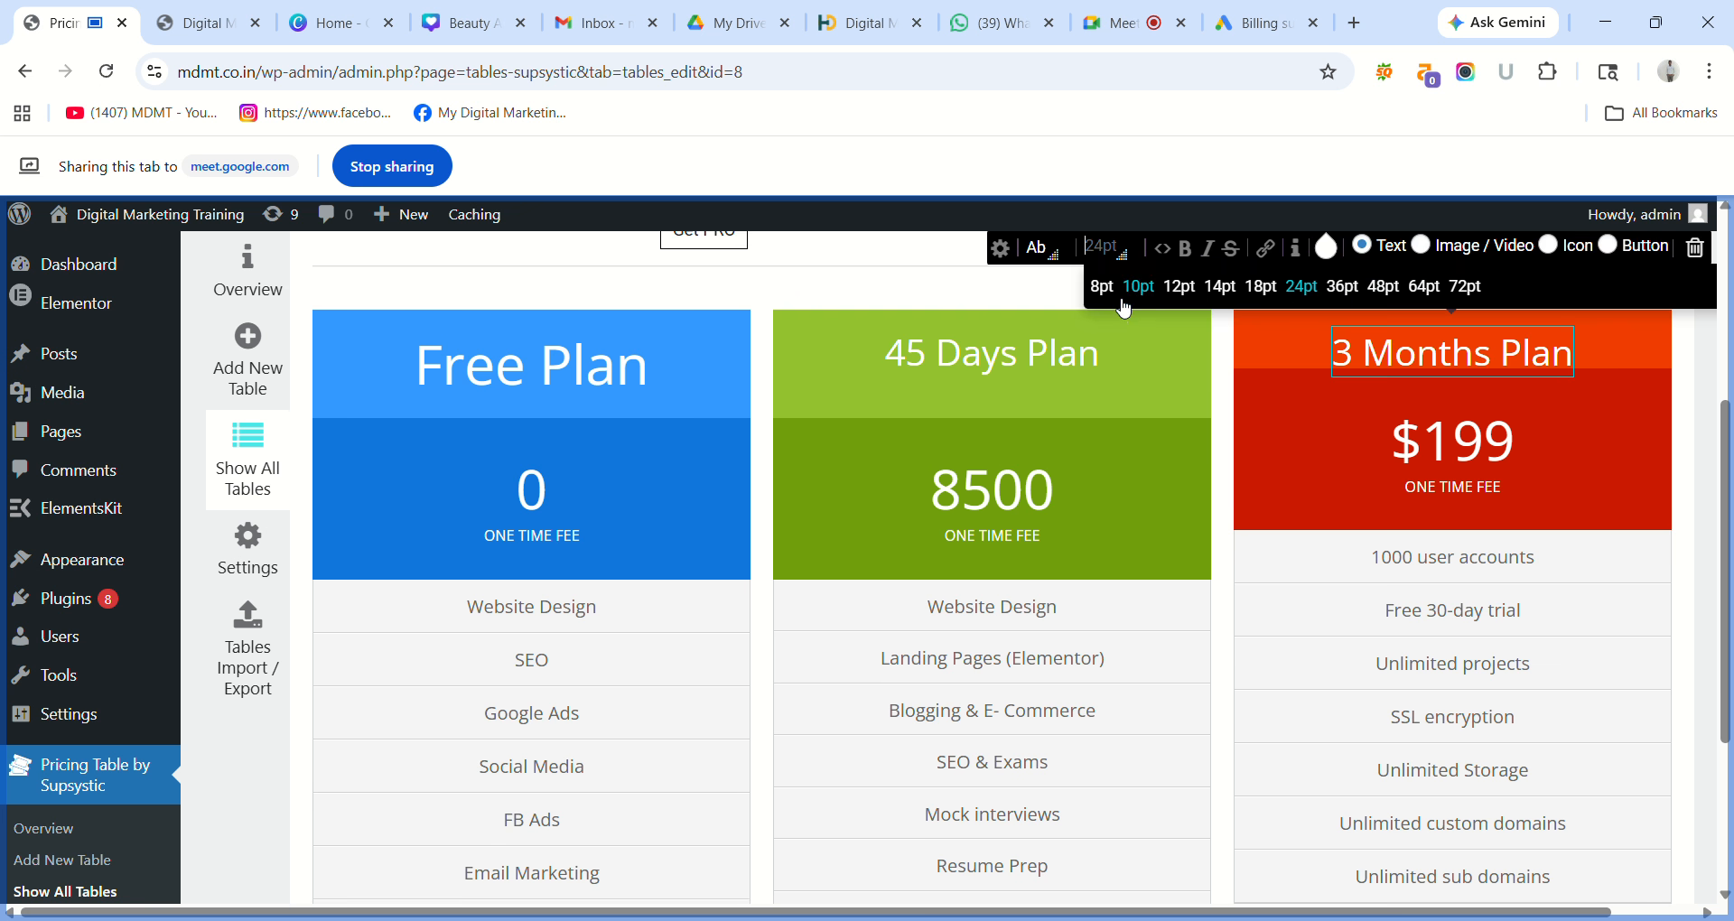
left_click(1342, 286)
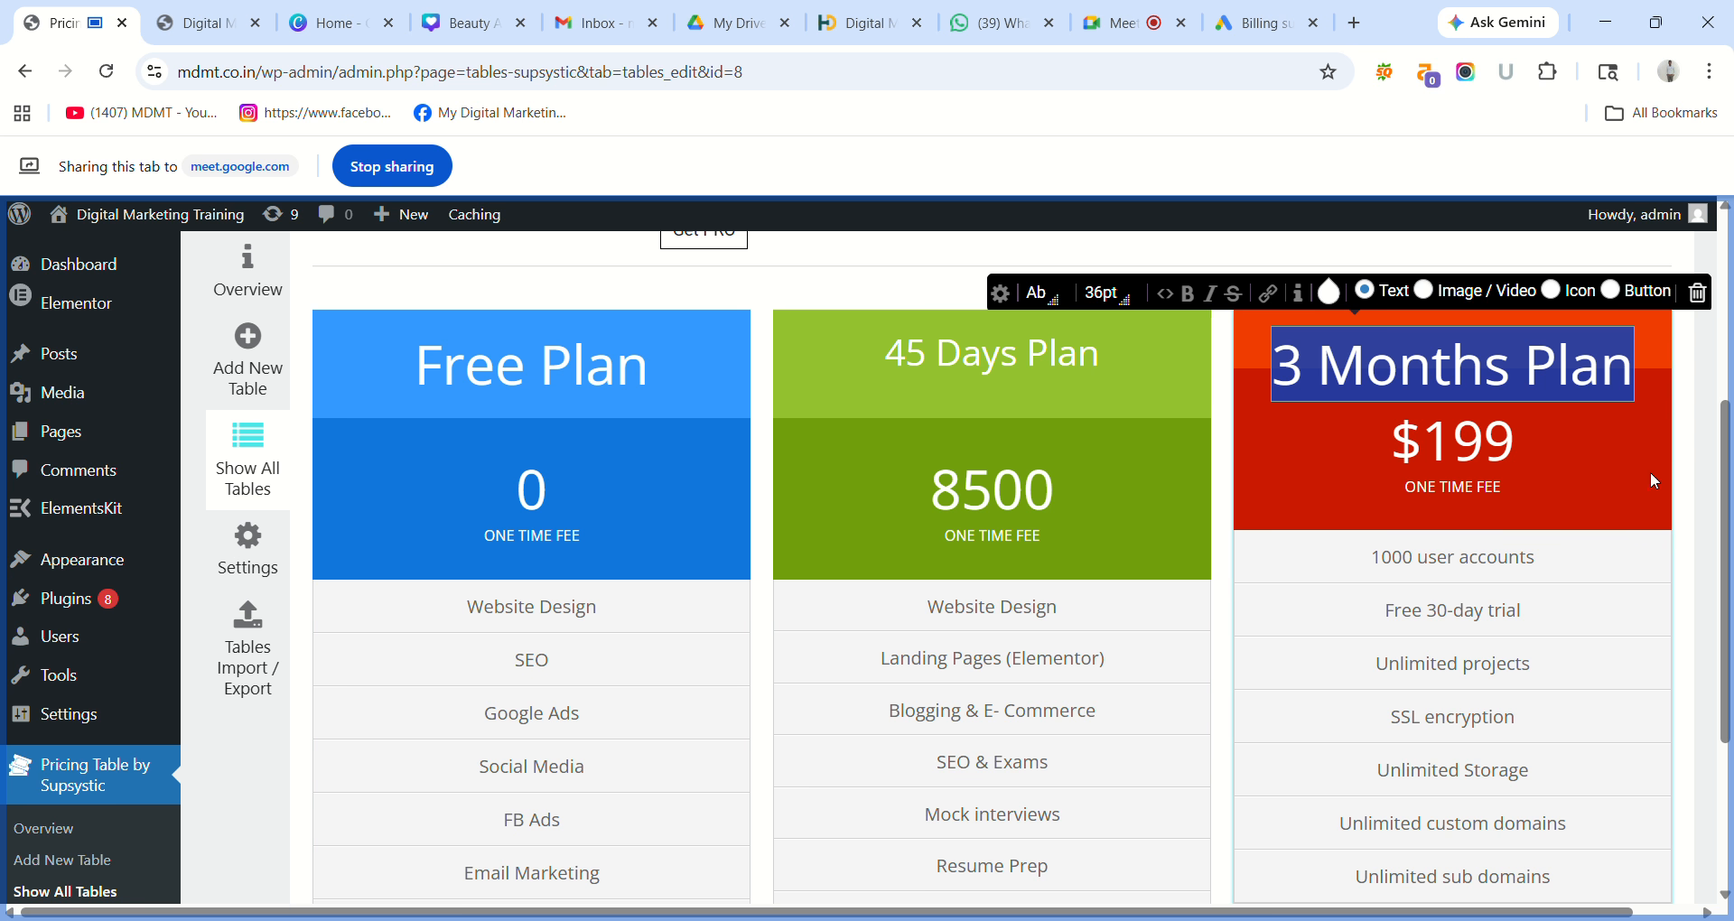
left_click(1687, 481)
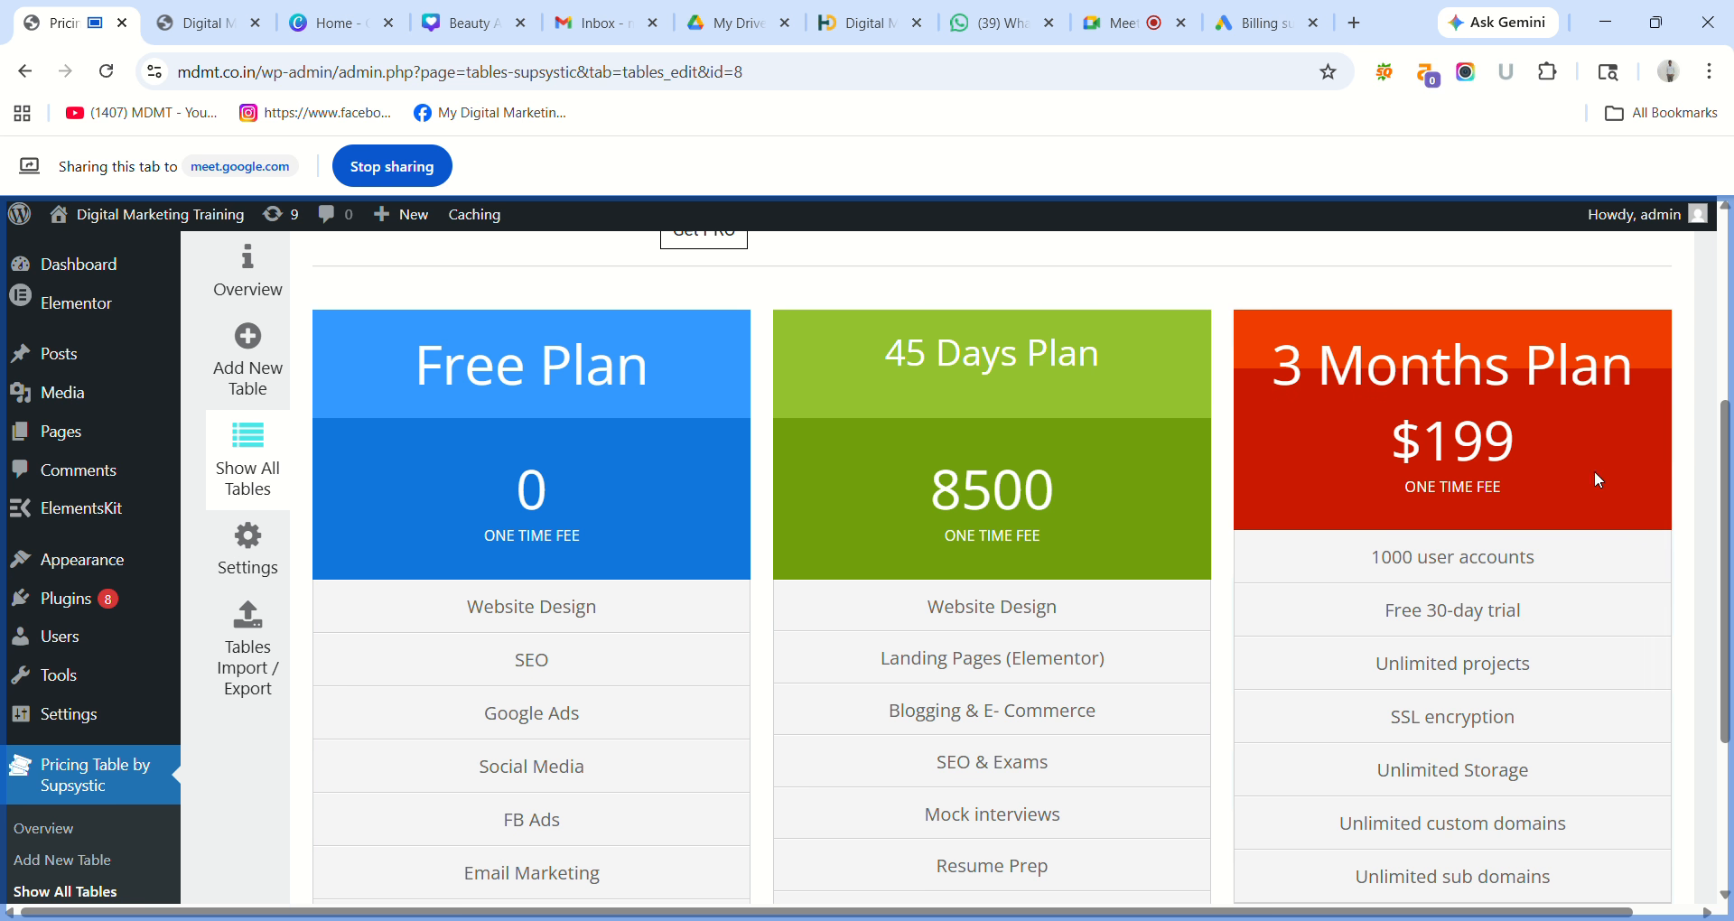
Replace the $199 price with 25000 at 36pt, keeping ONE TIME FEE on its own line.
double_click(1482, 452)
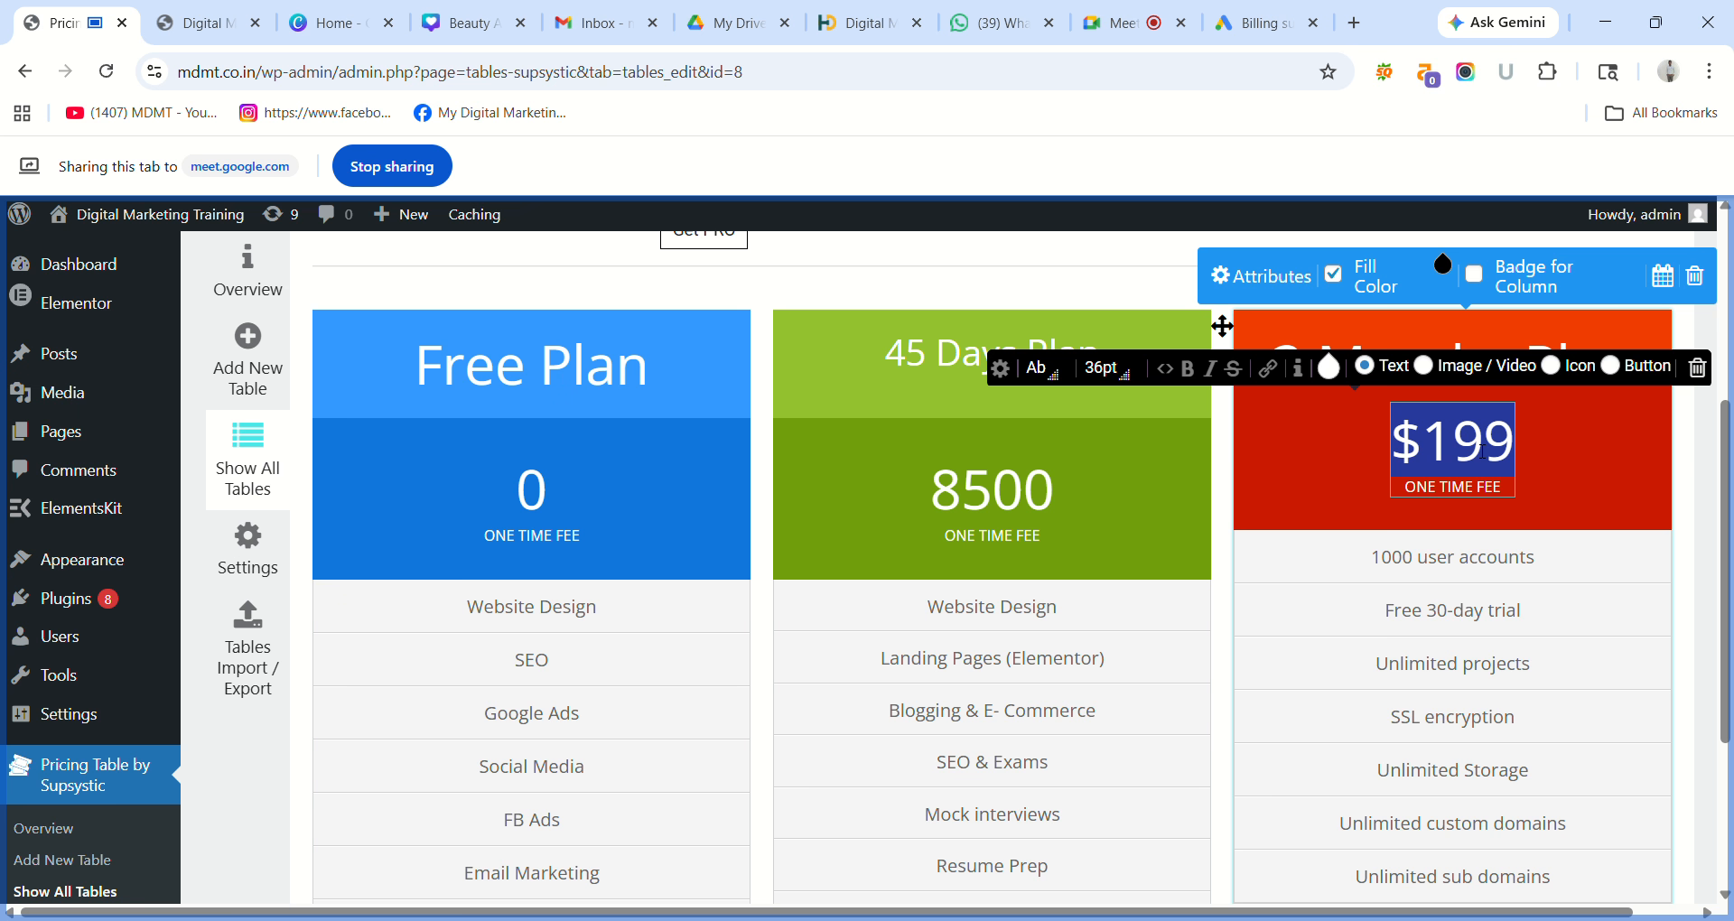
type("25")
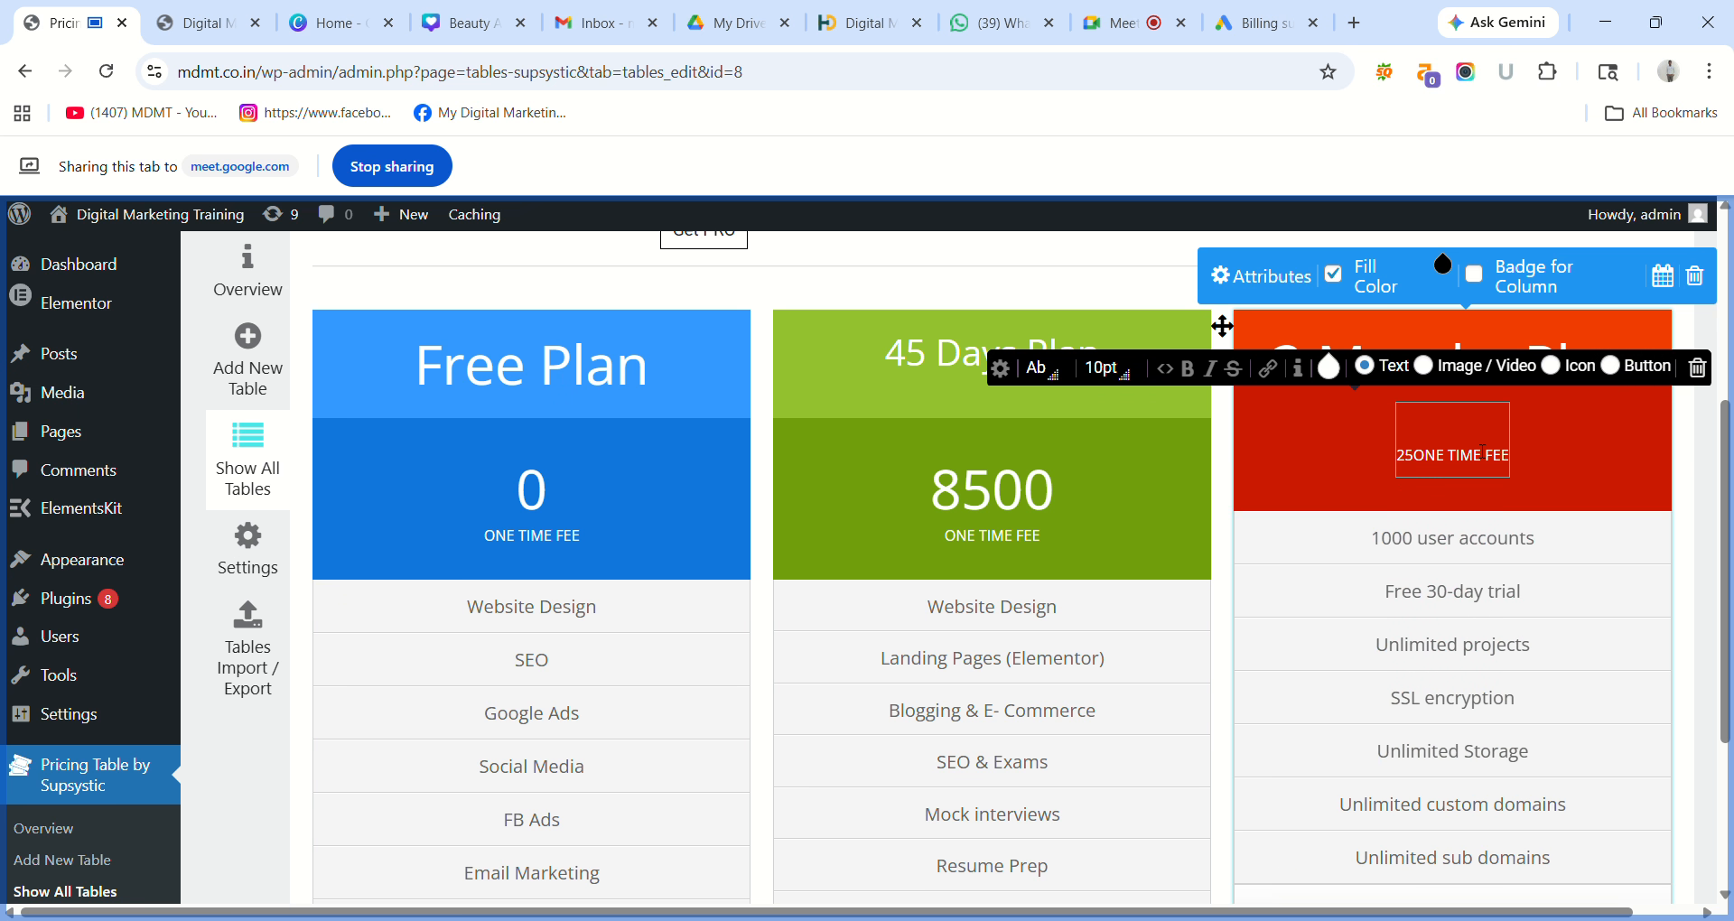
type("000")
key("Return")
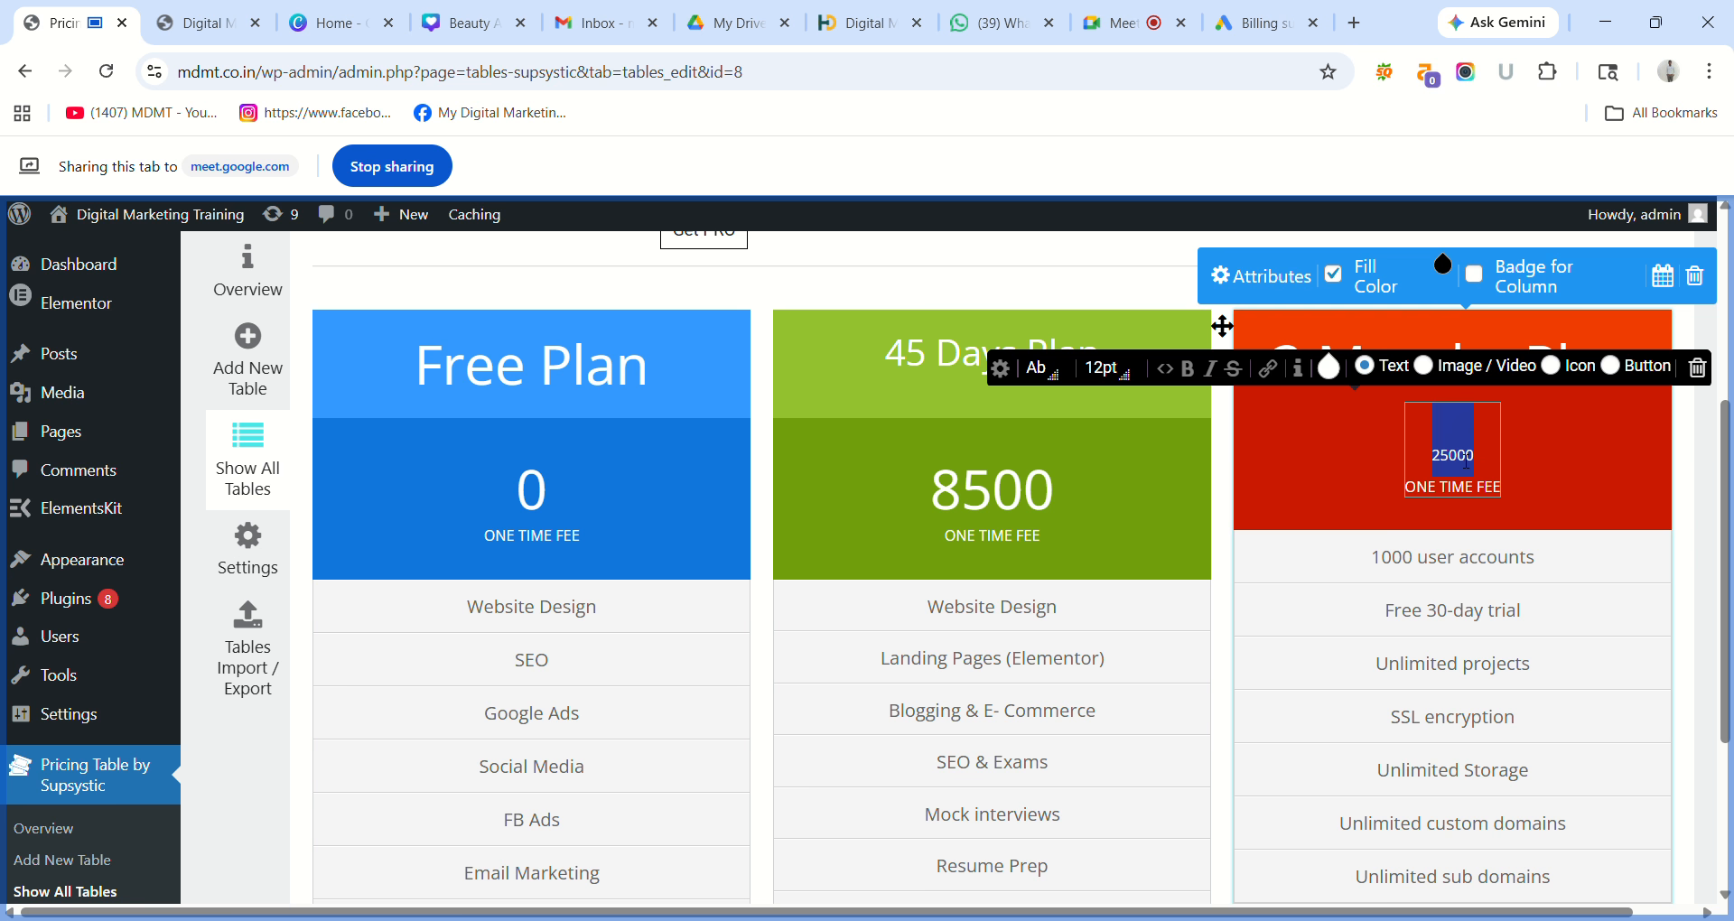
left_click(1103, 368)
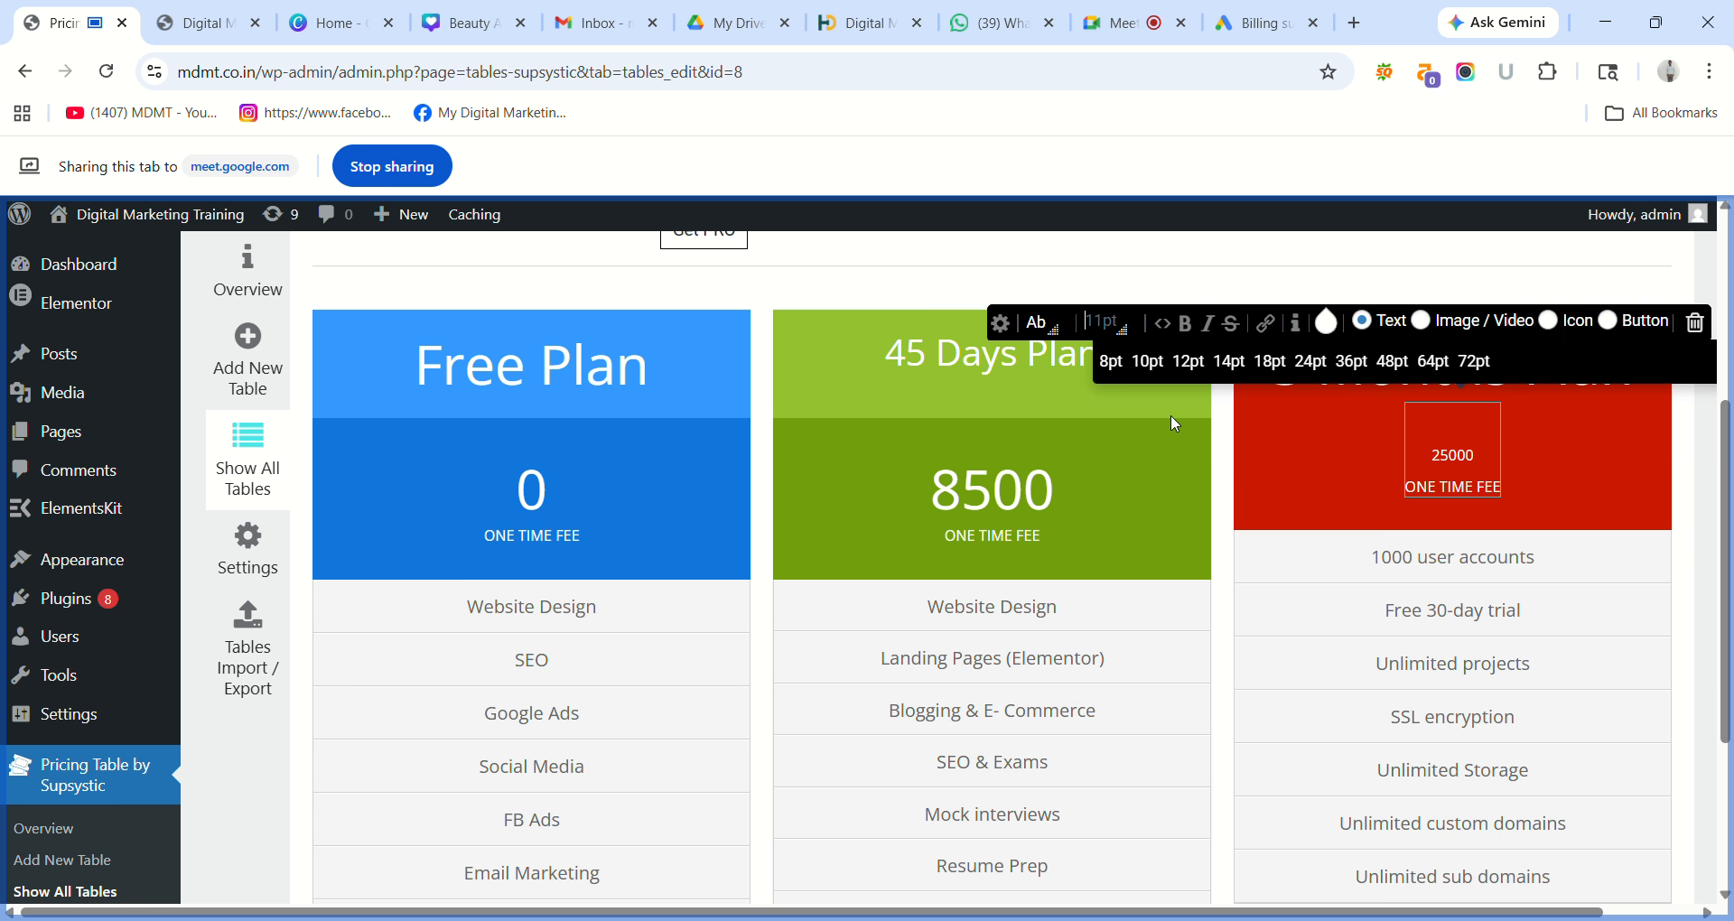
left_click(1351, 361)
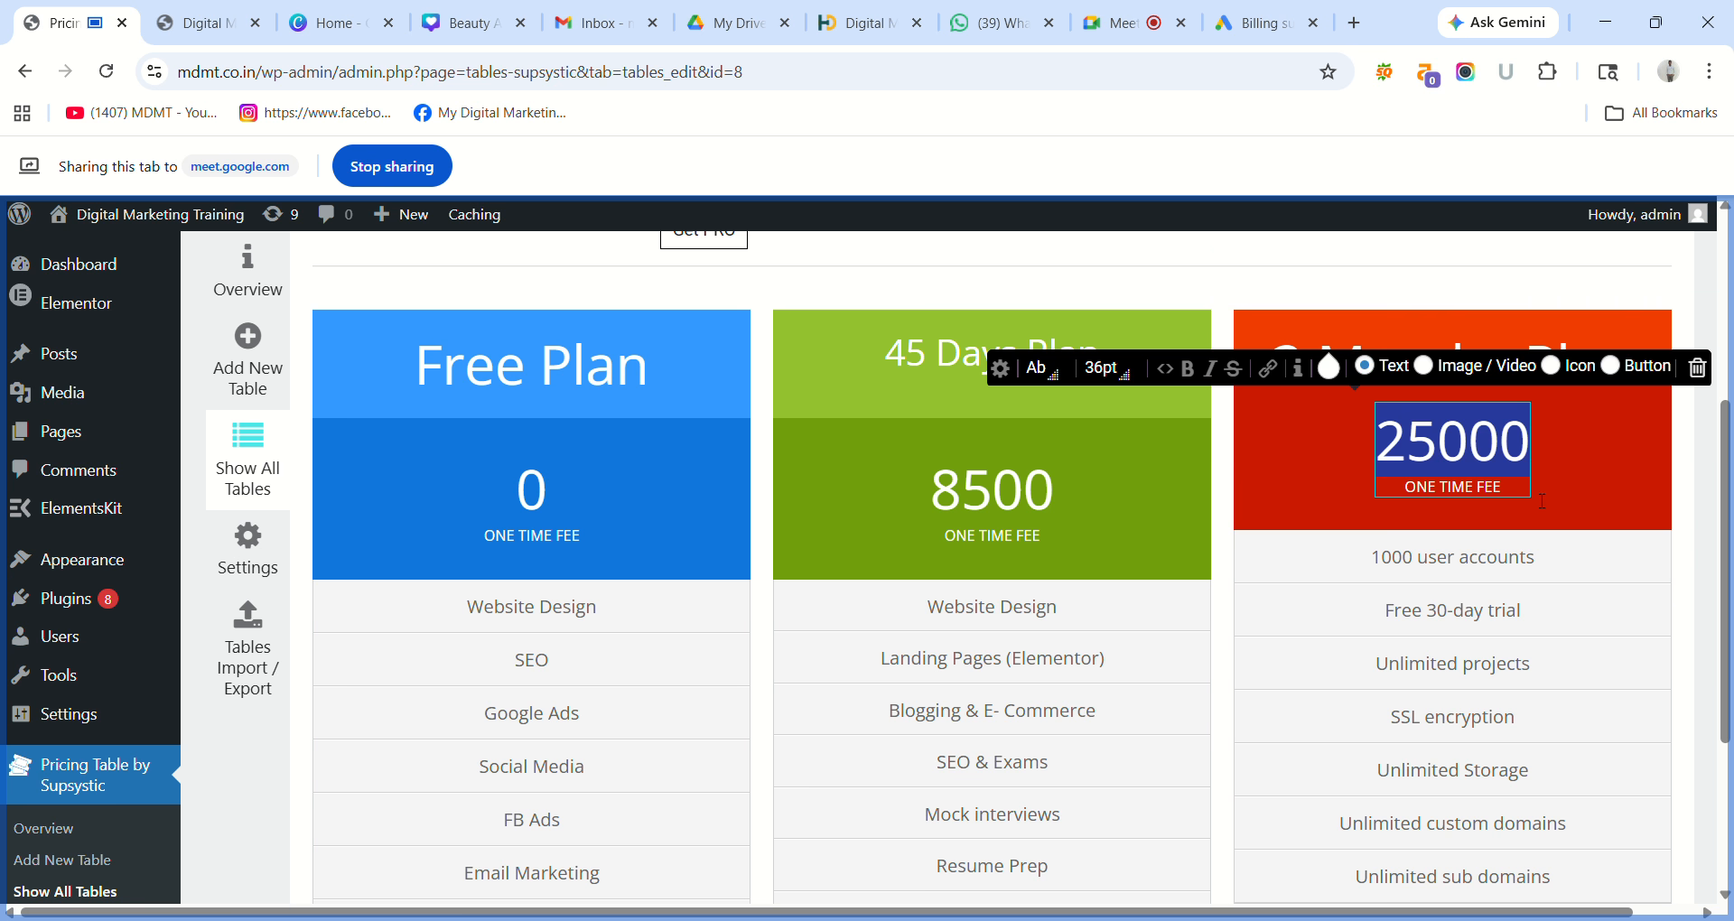
left_click(1685, 513)
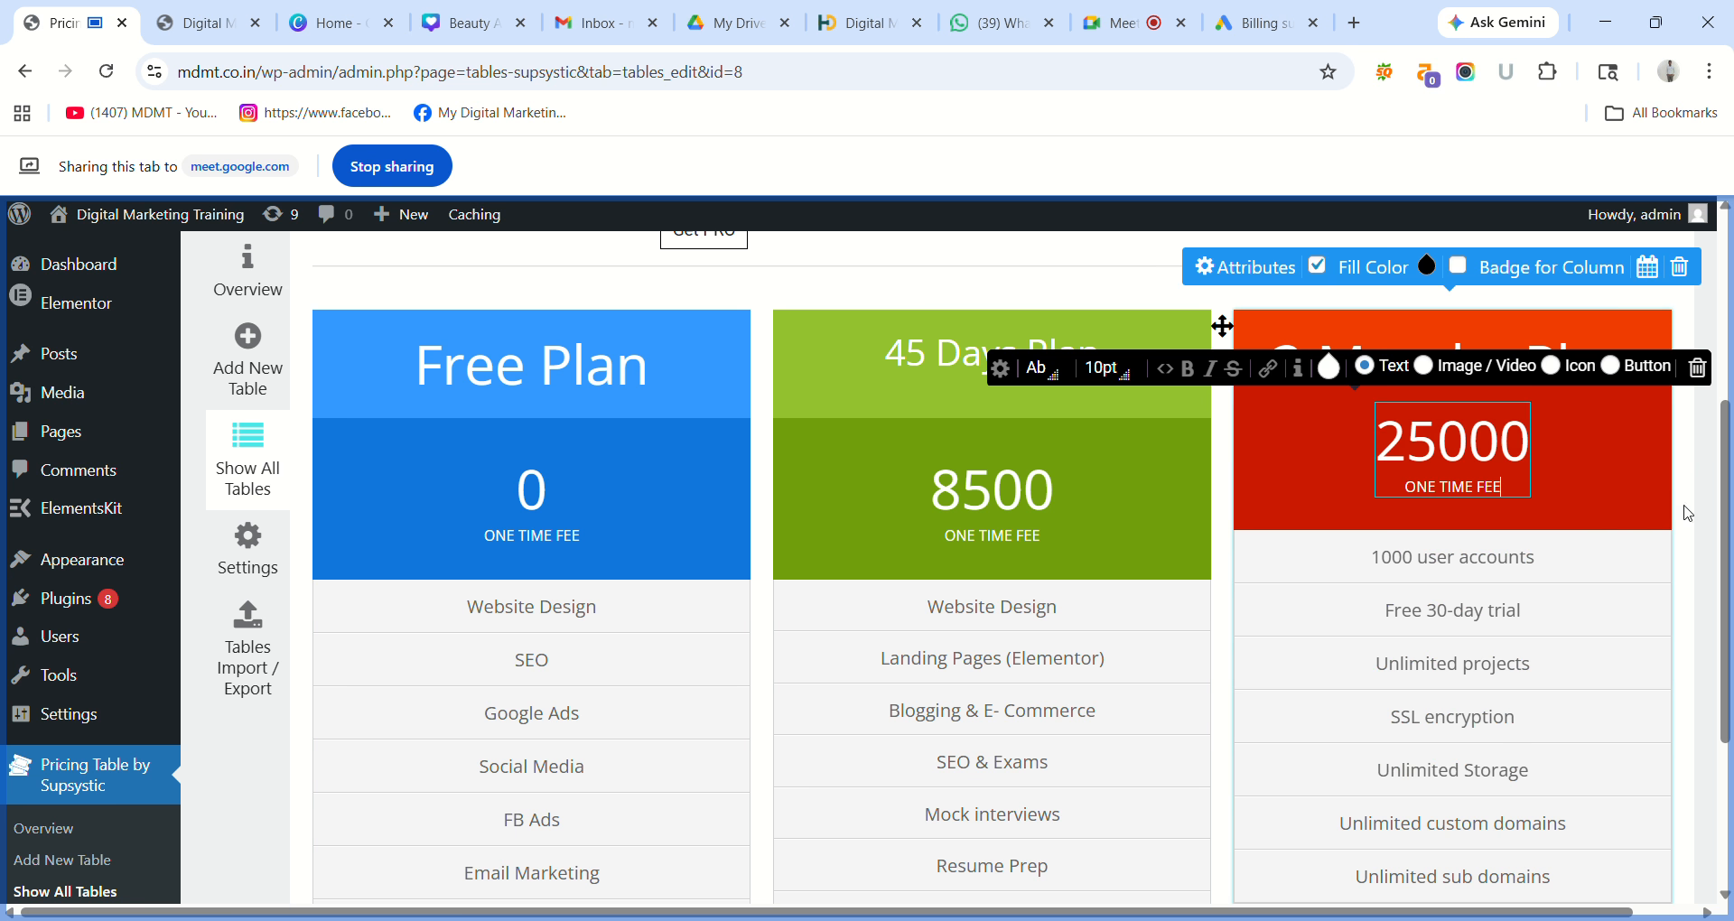
scroll(1707, 528, "down", 1)
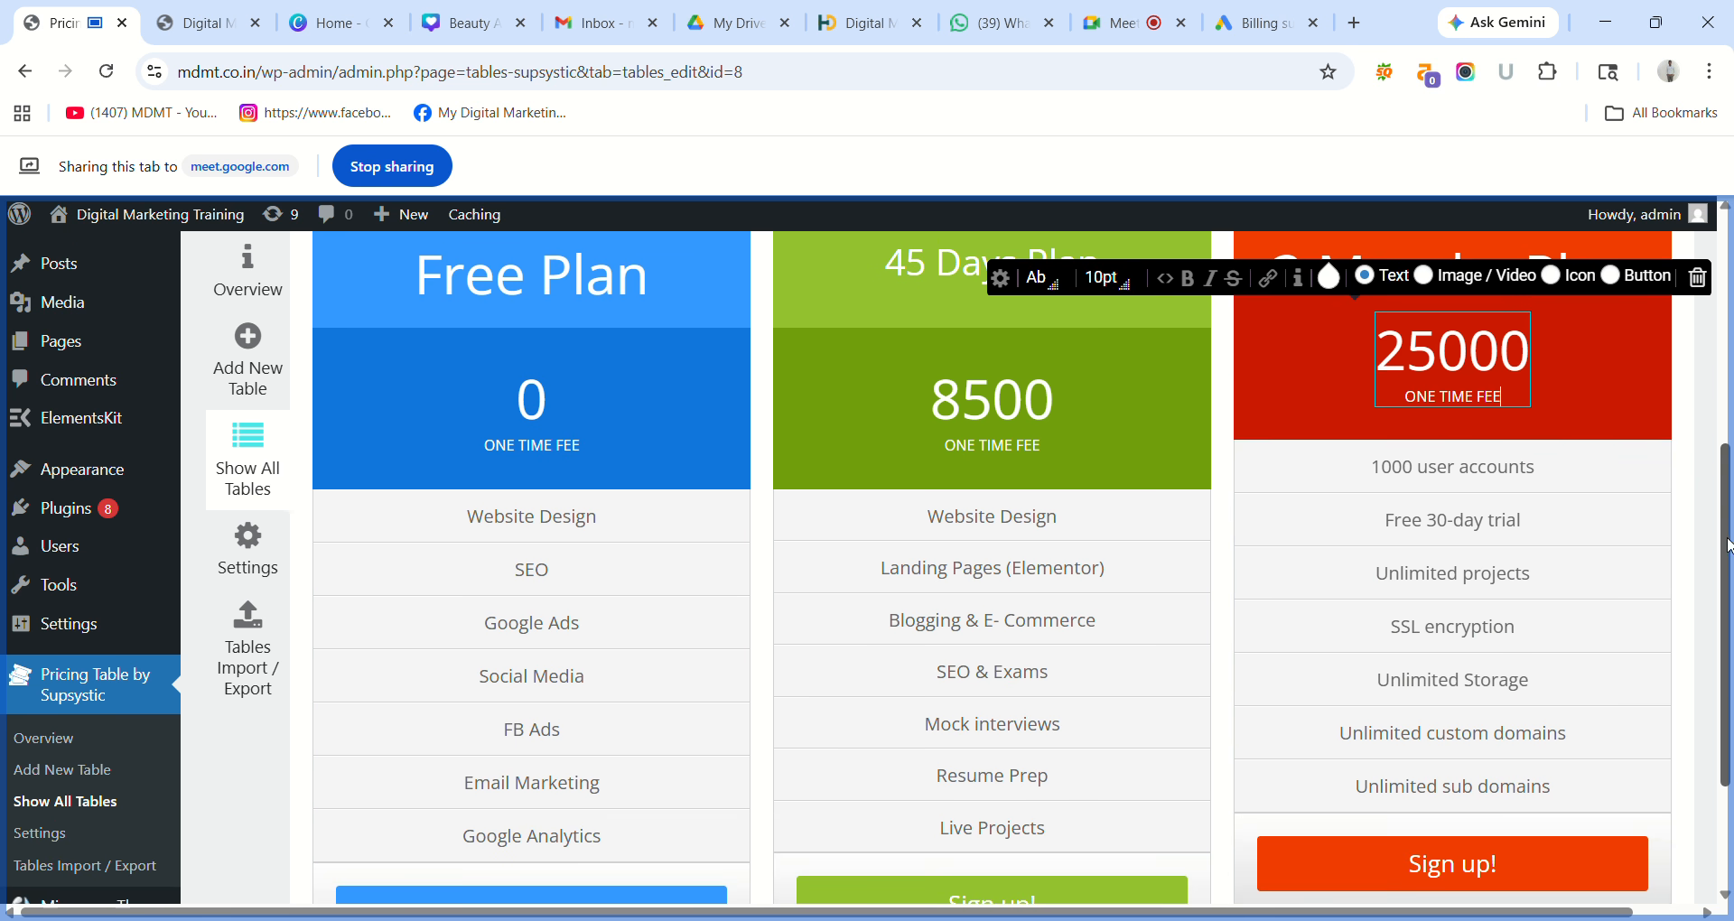
Change the first two 3 Months Plan features to Everything in 45 days and Pro SEO Tools.
left_click_drag(1728, 546, 1728, 545)
left_click(1442, 488)
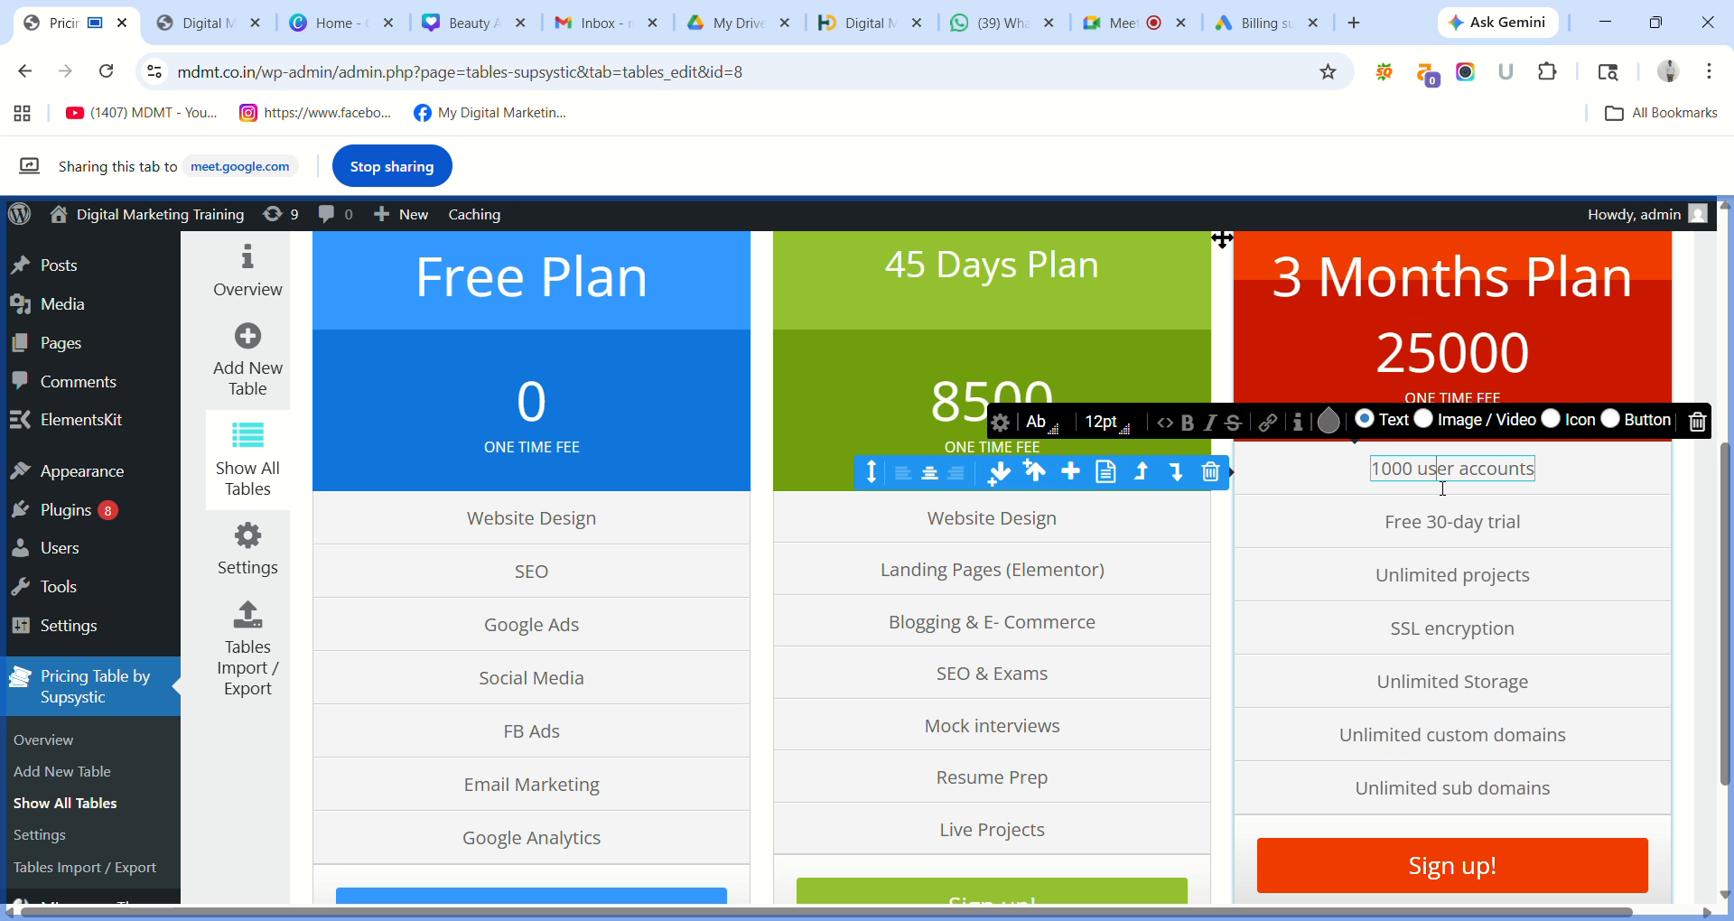
triple_click(1442, 489)
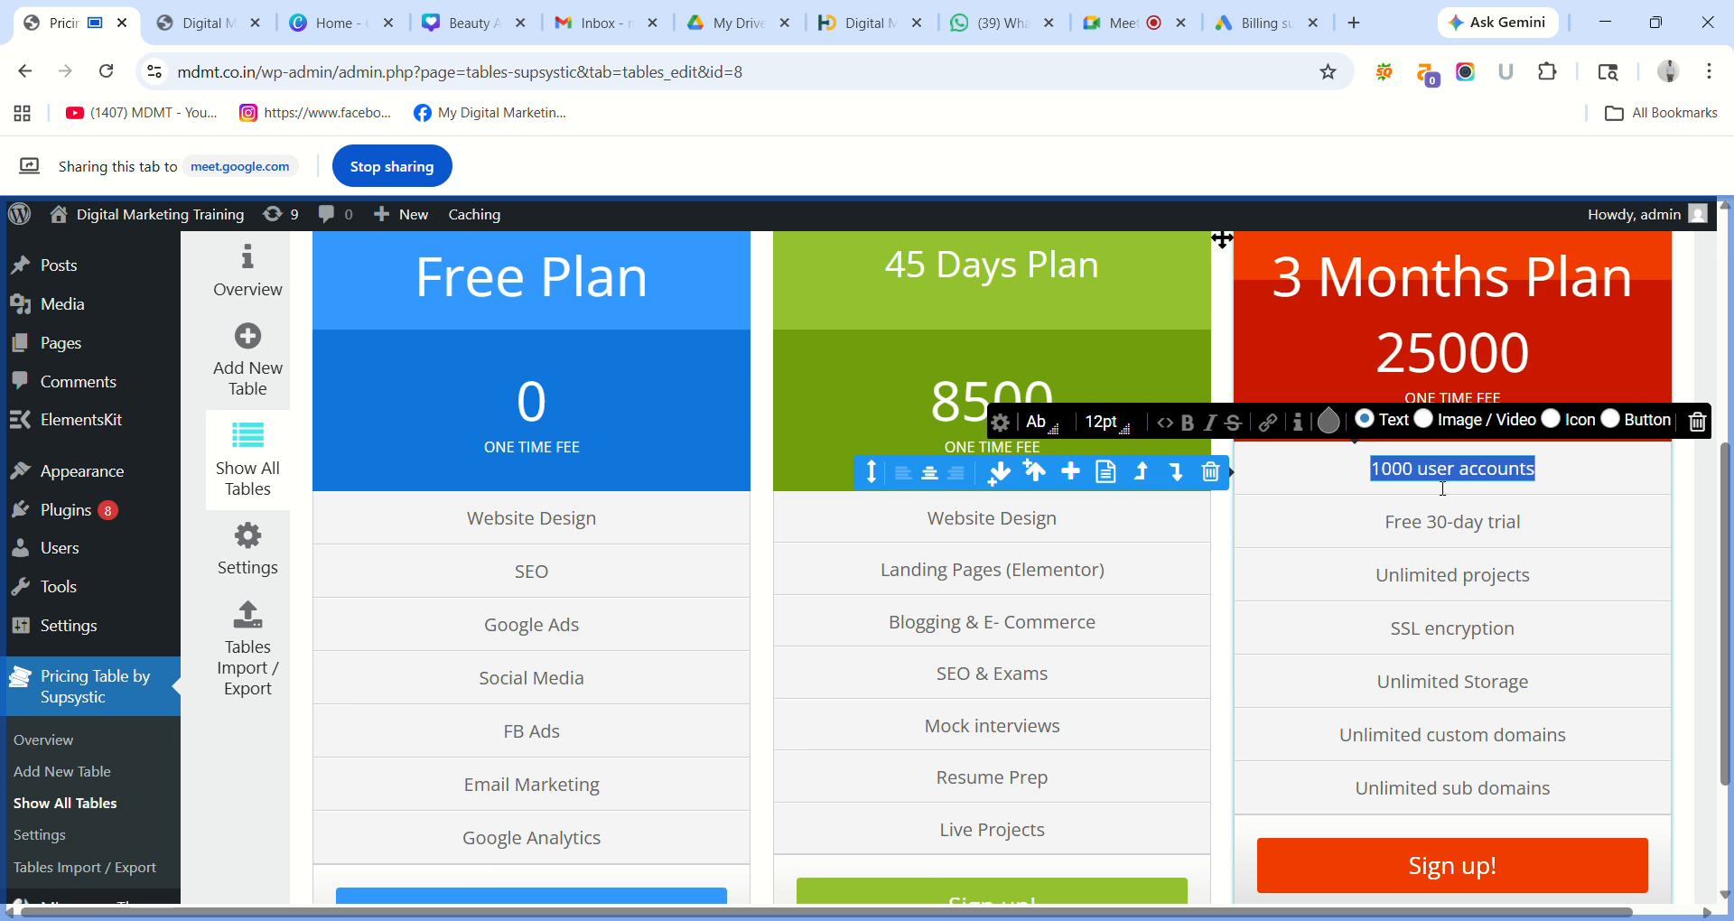
type("E")
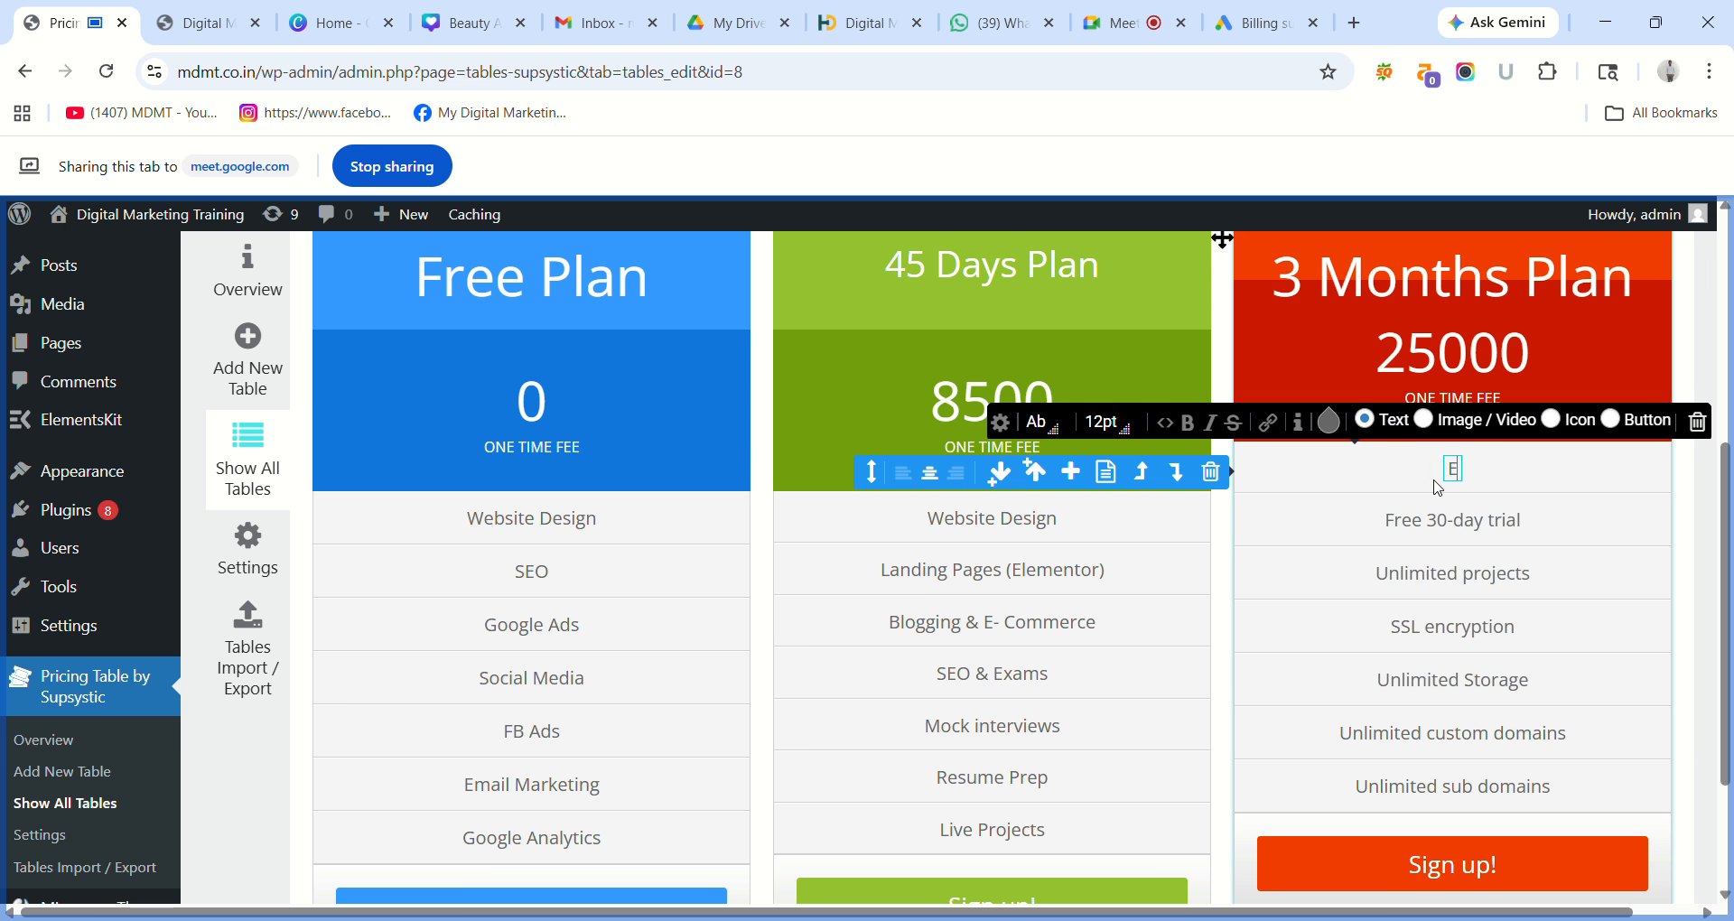
type("verything")
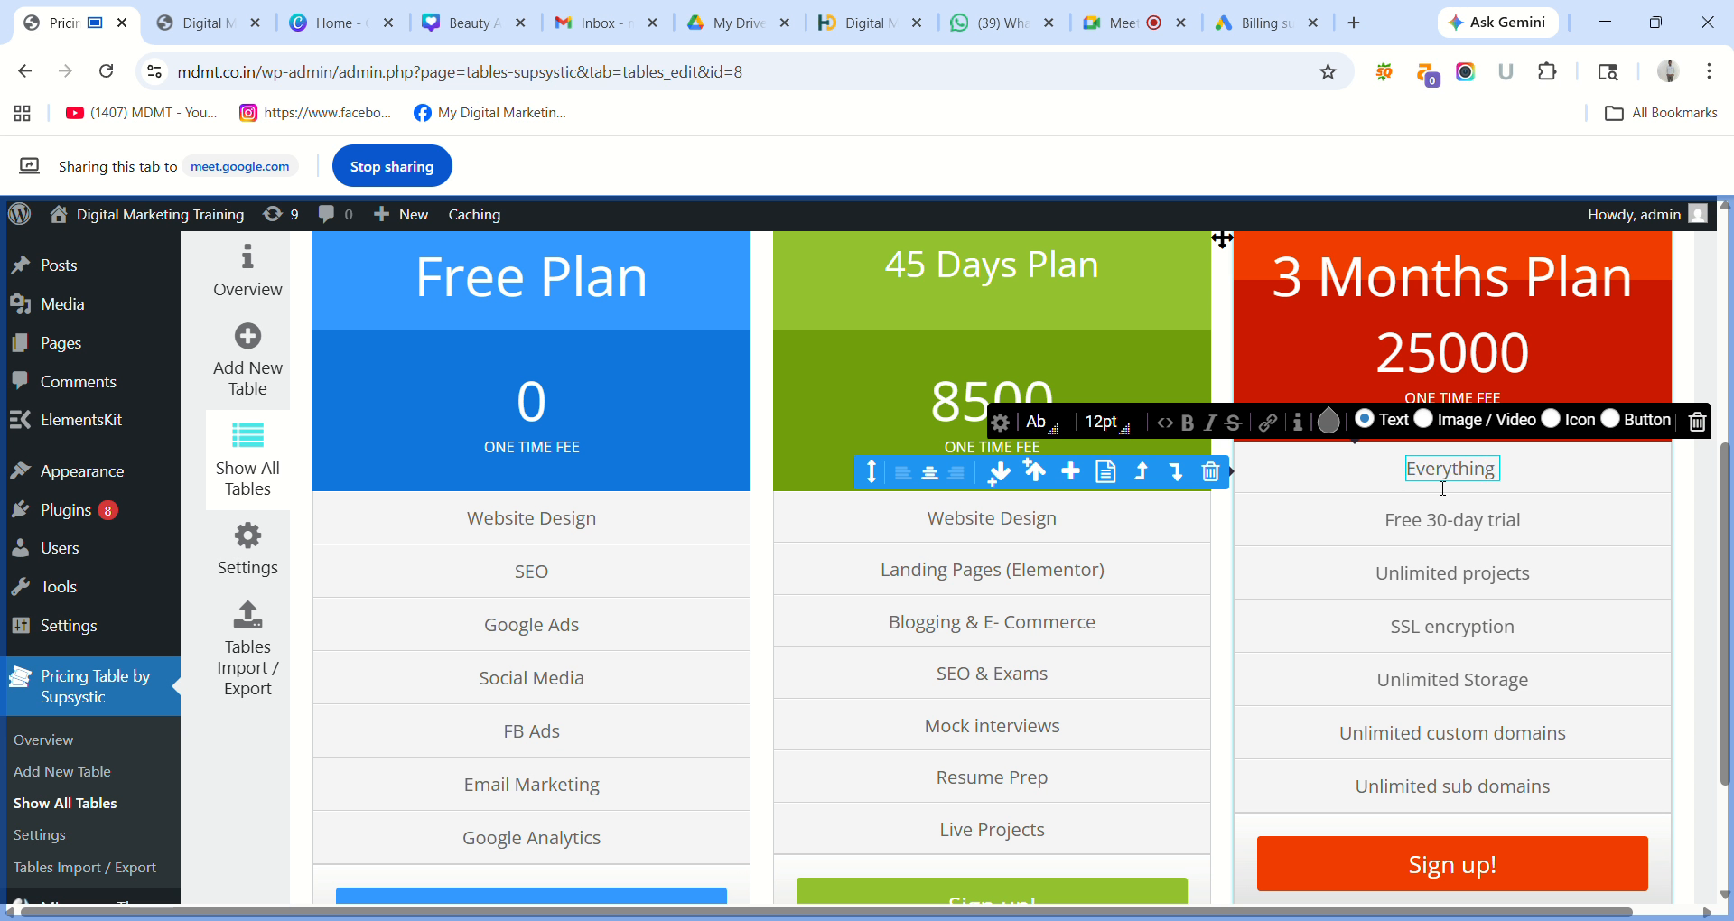
type(" in 45")
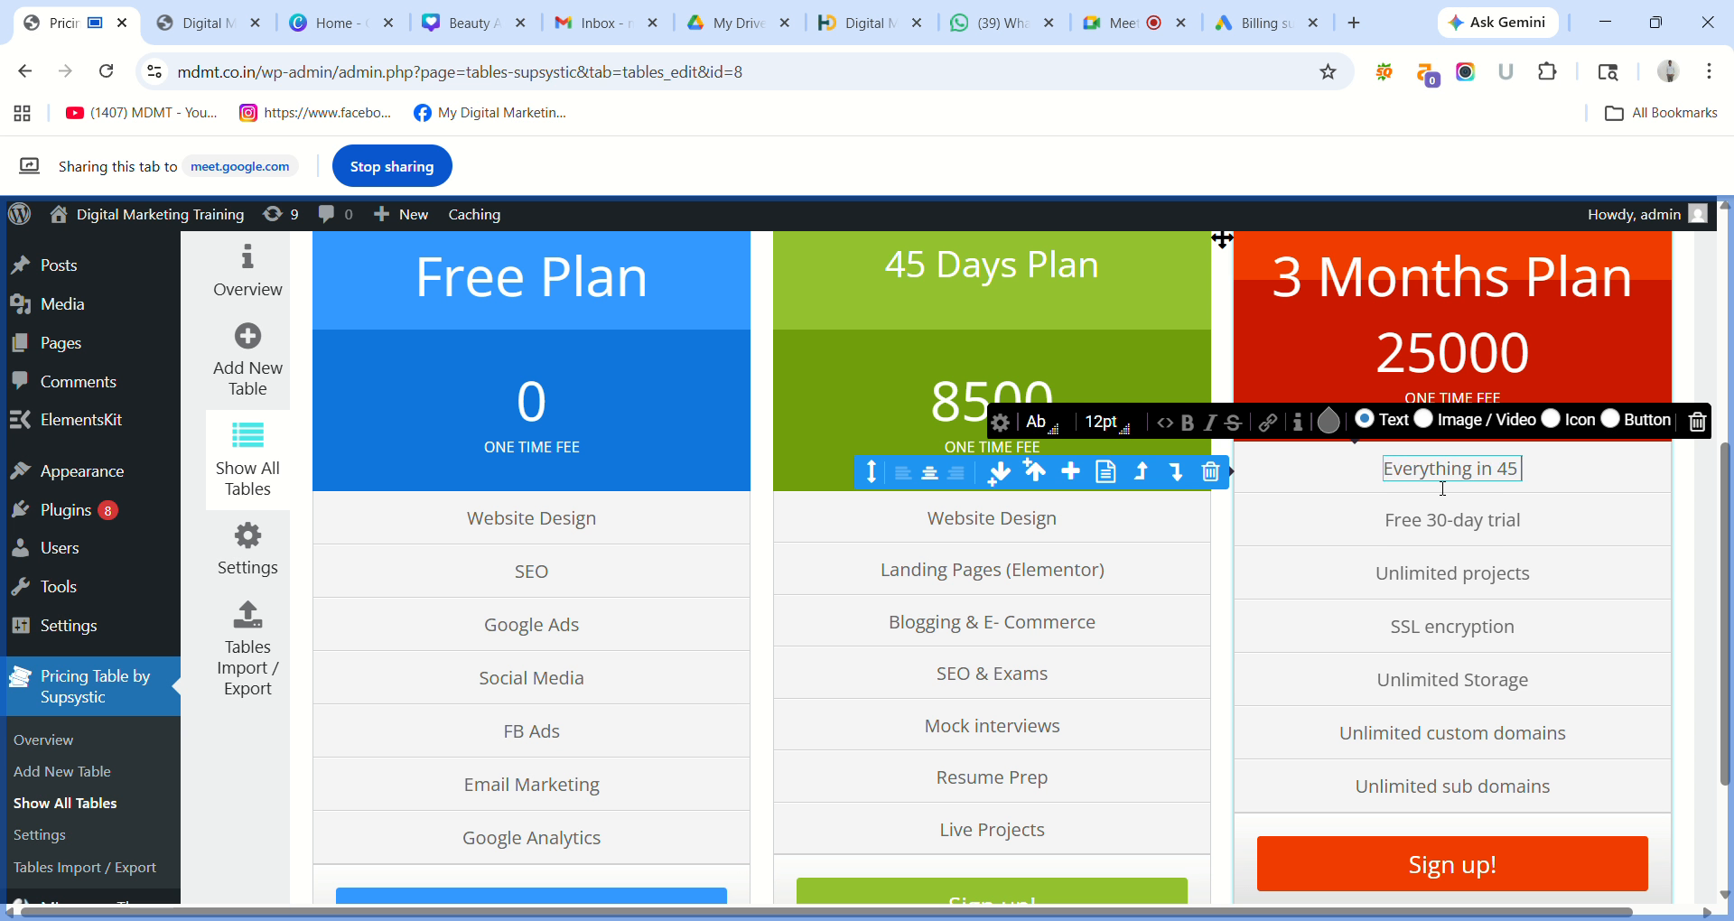
type(" days")
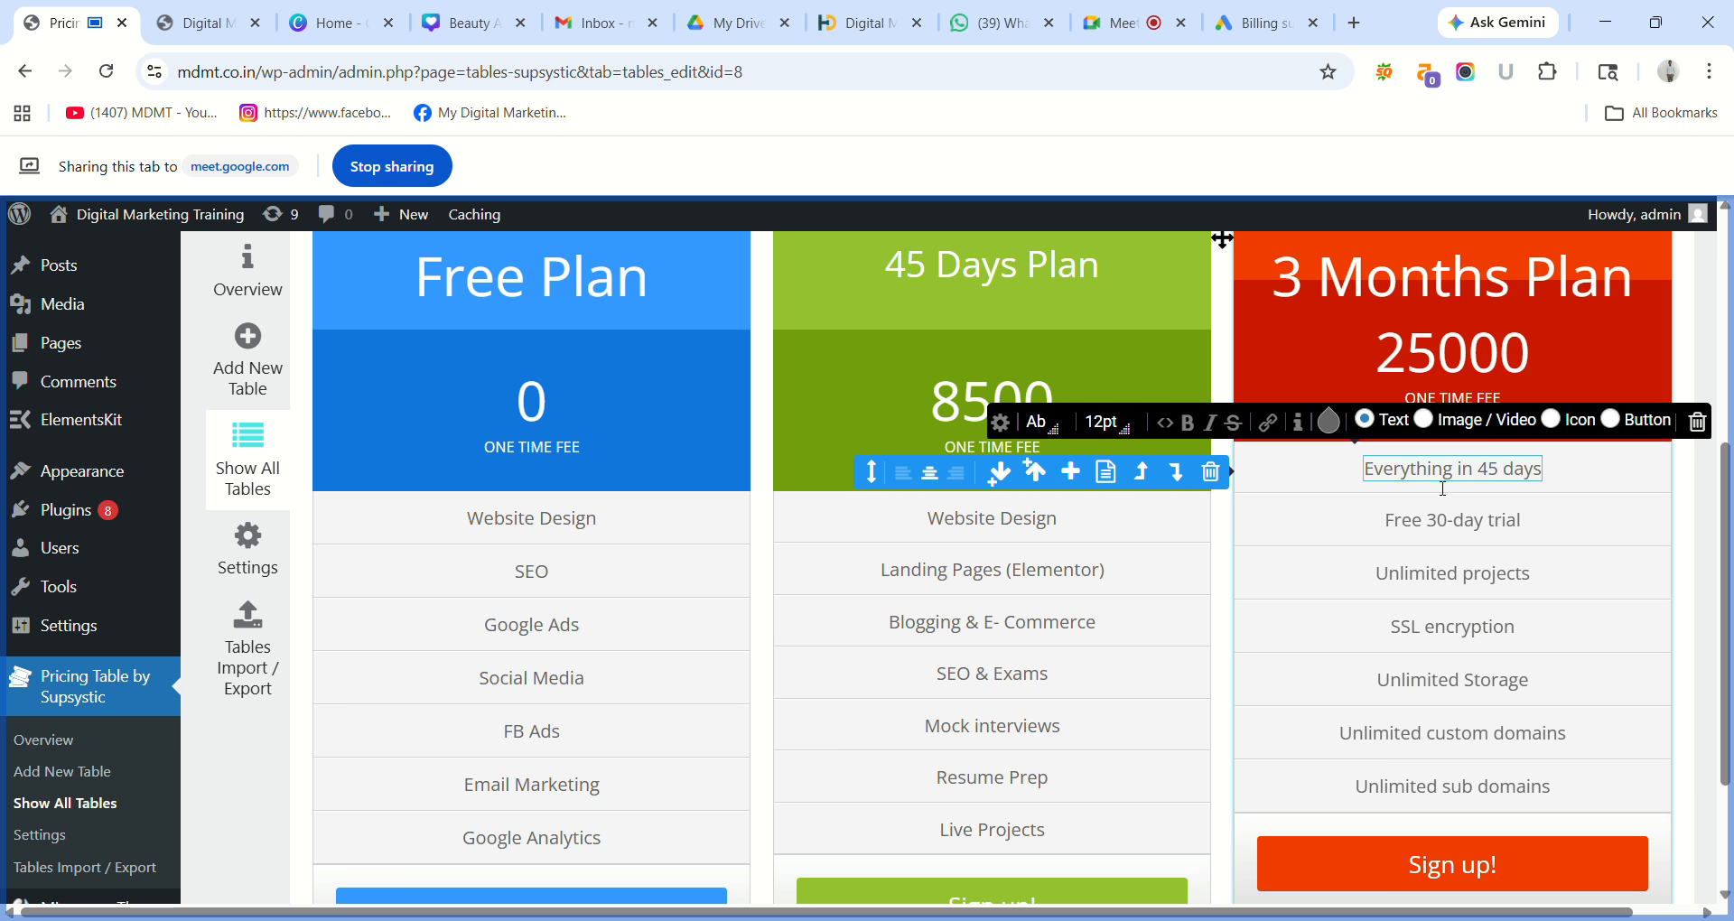
left_click(1447, 524)
triple_click(1448, 532)
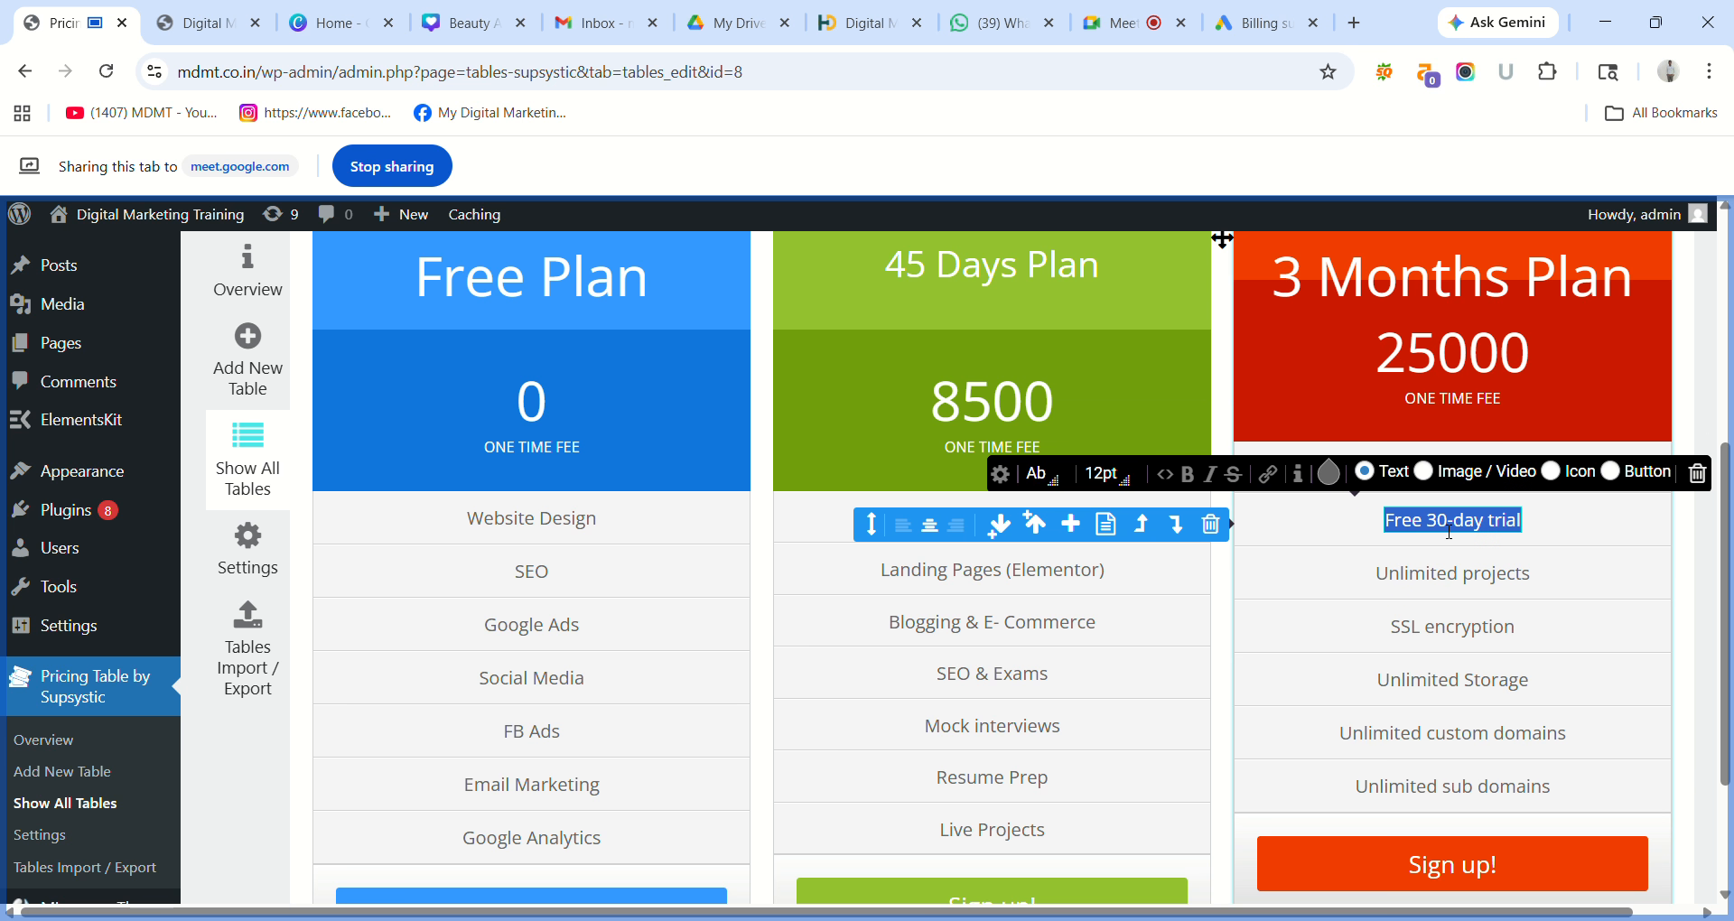
type("P")
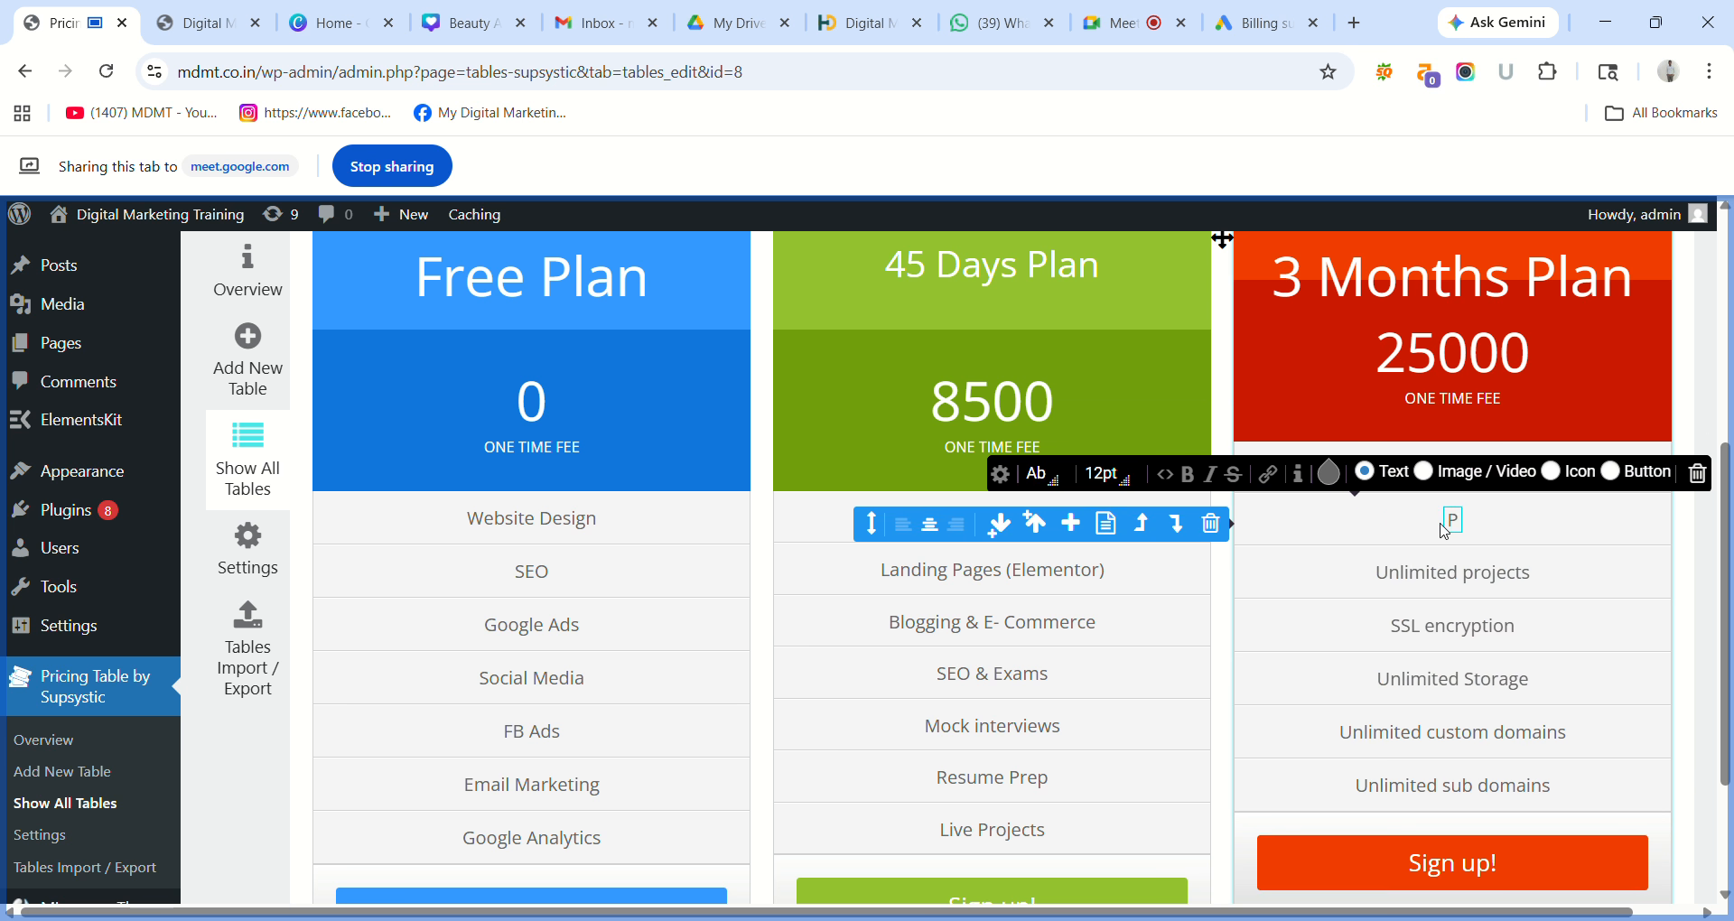
type("ro SEO tOOL")
key("BackSpace")
key("BackSpace")
key("BackSpace")
key("BackSpace")
key("BackSpace")
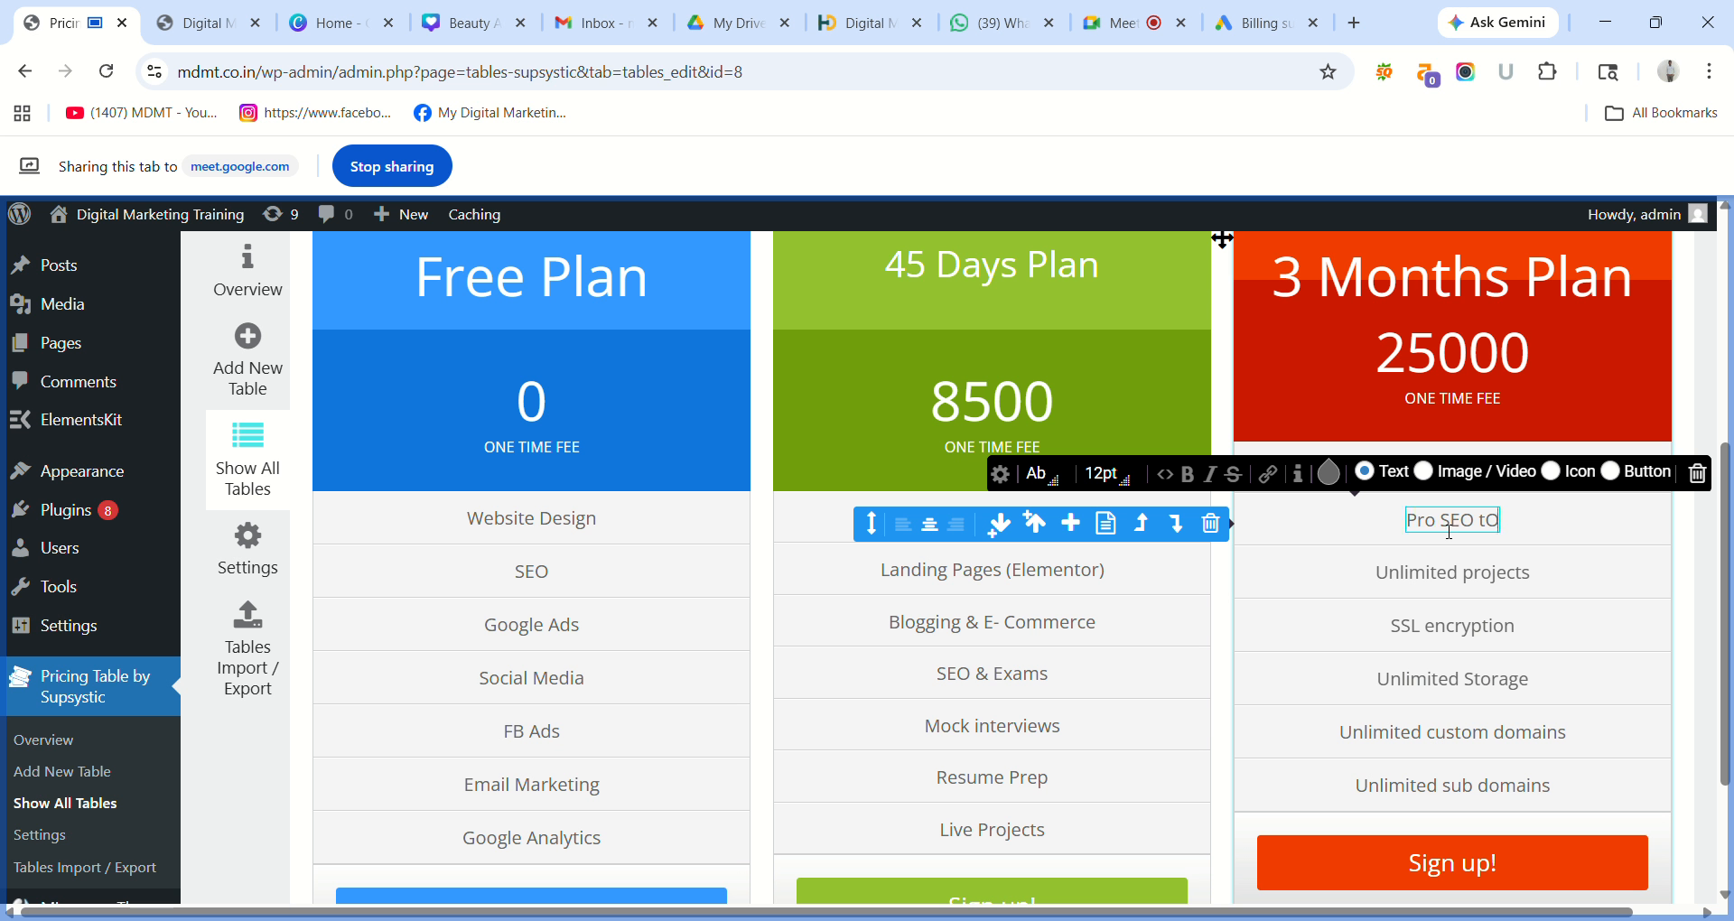
type("t")
key("BackSpace")
key("BackSpace")
type("Tool")
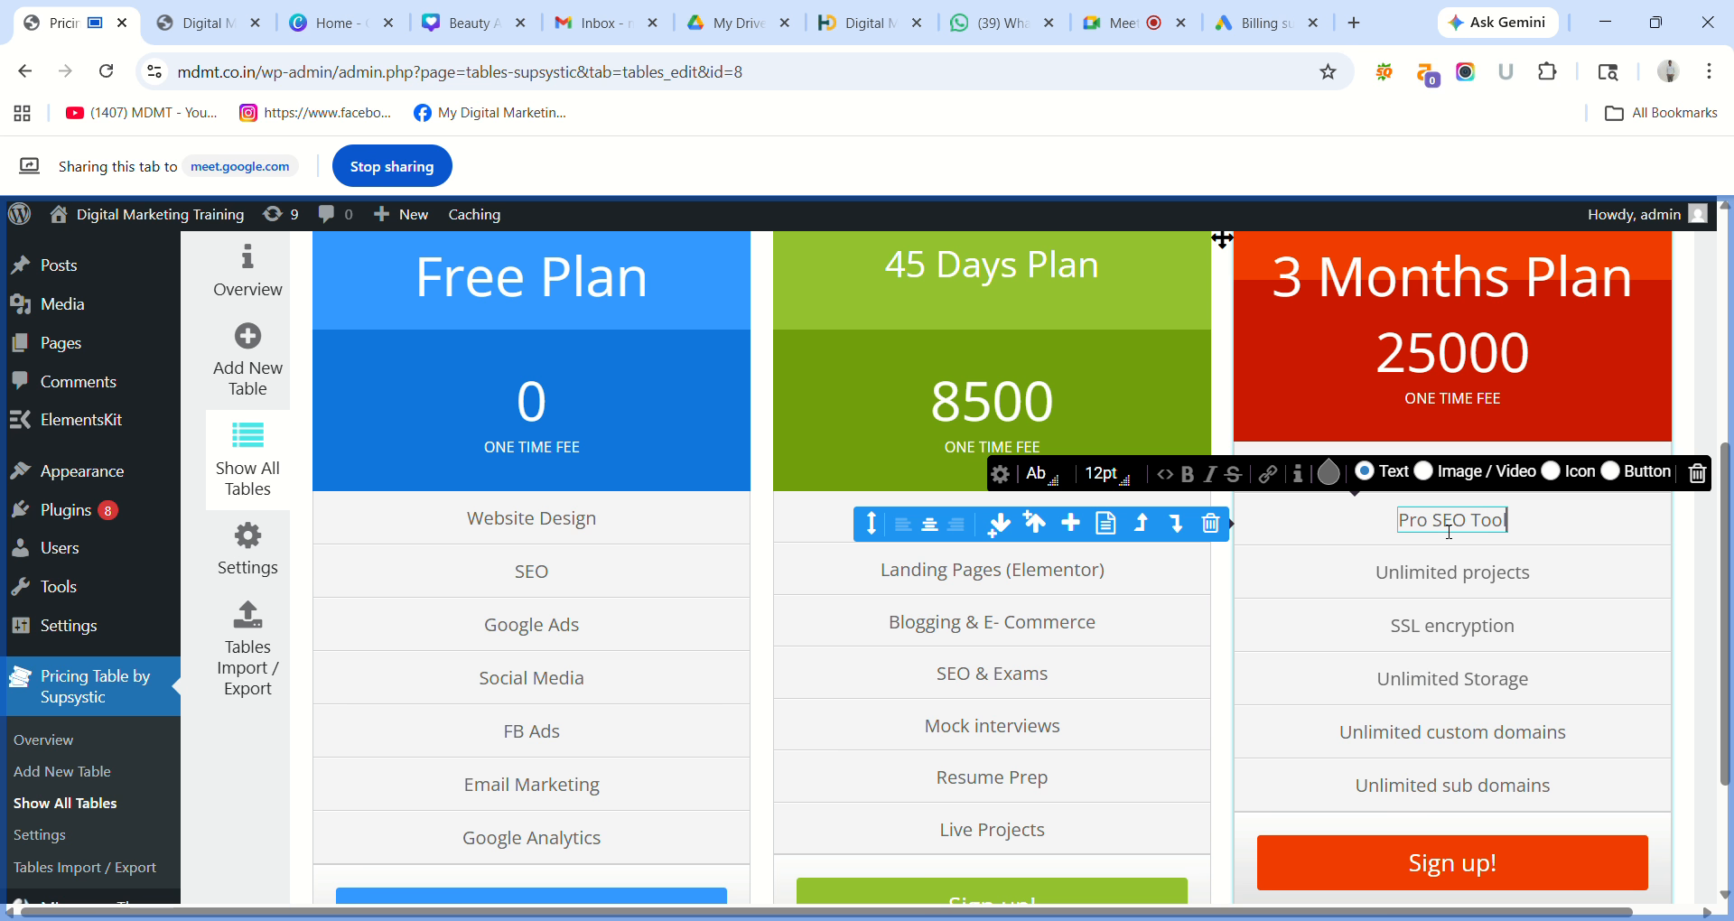
type("s")
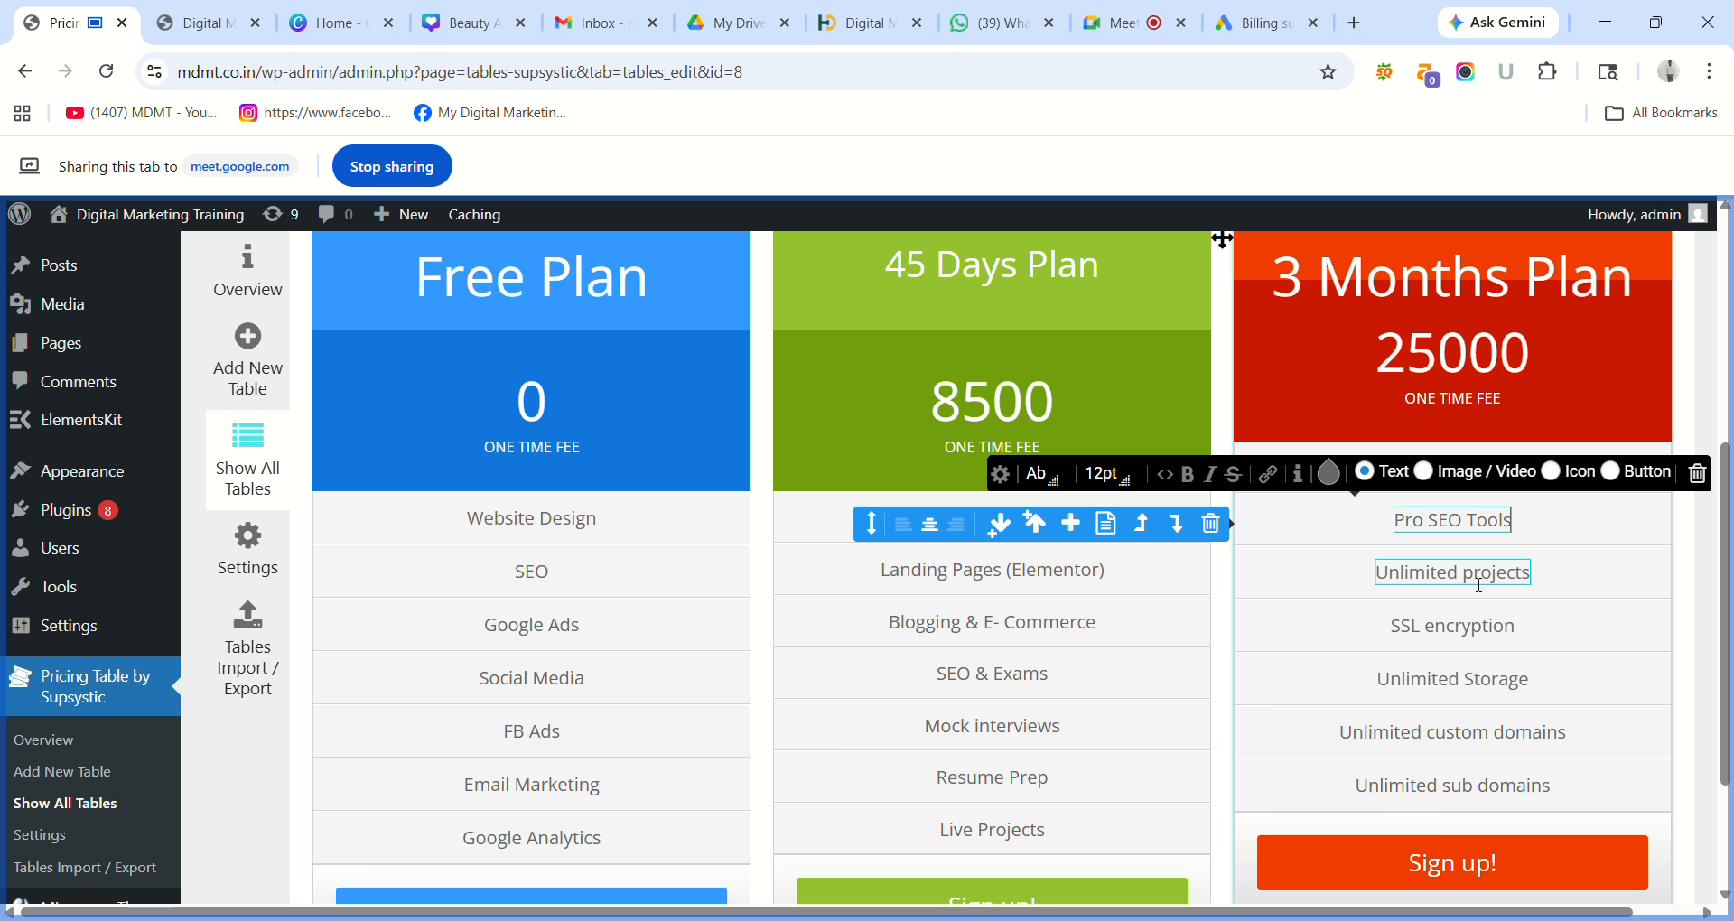
Replace Unlimited projects and SSL encryption with Google Ads(Live) and SMO & SMM.
triple_click(1473, 578)
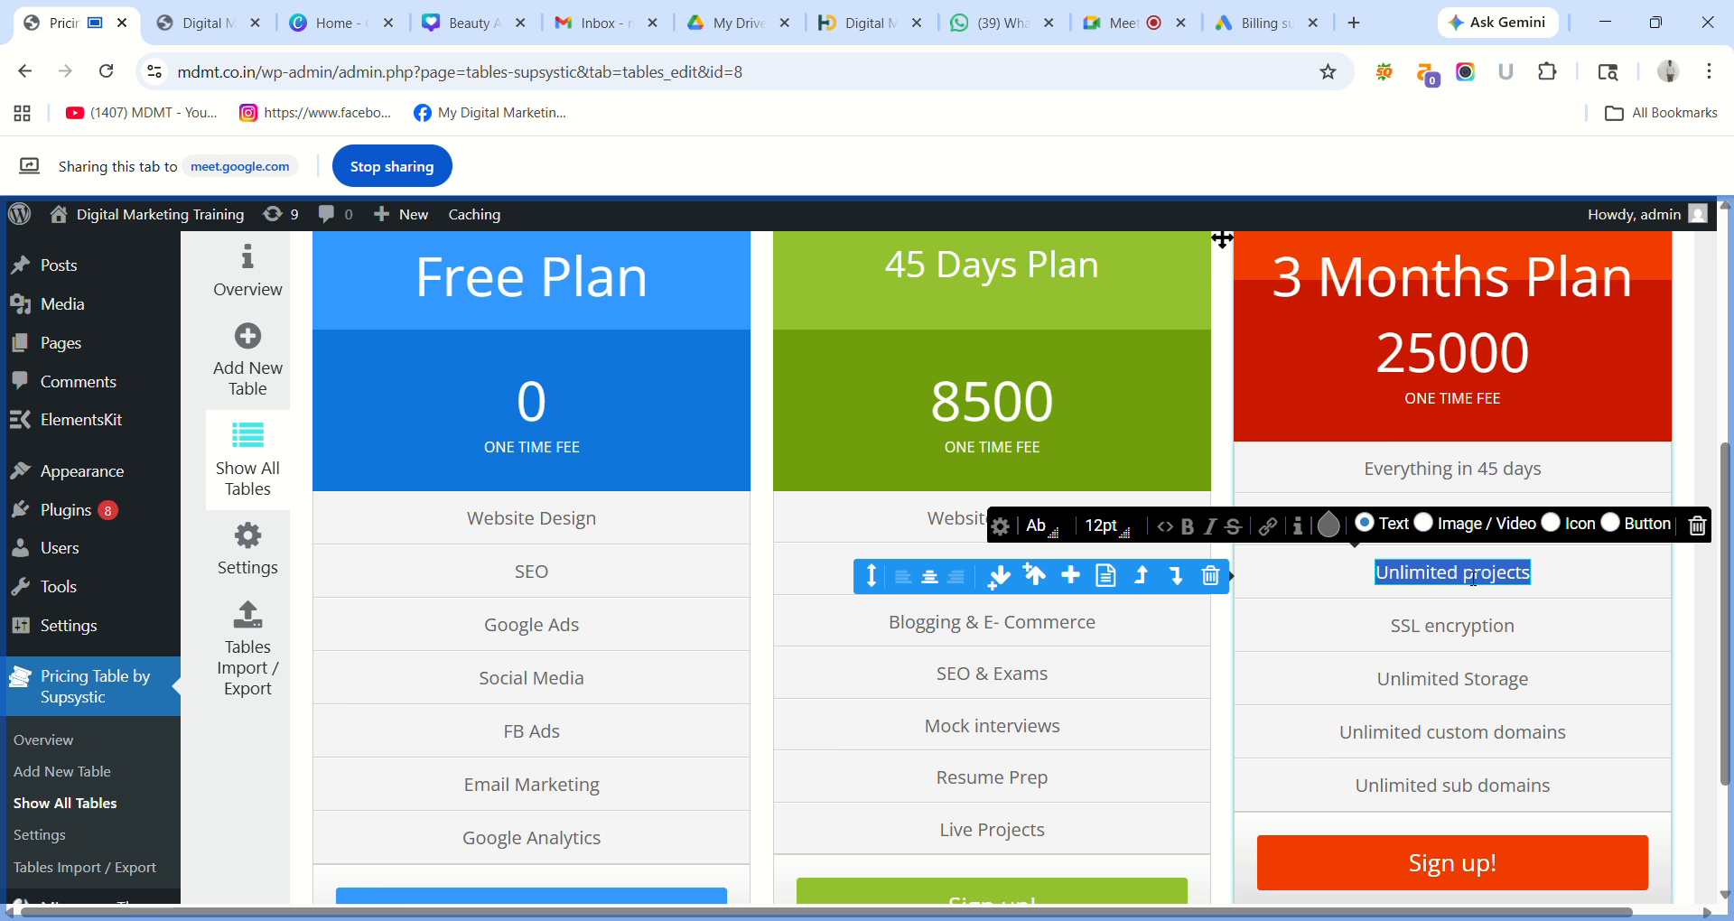
type("G")
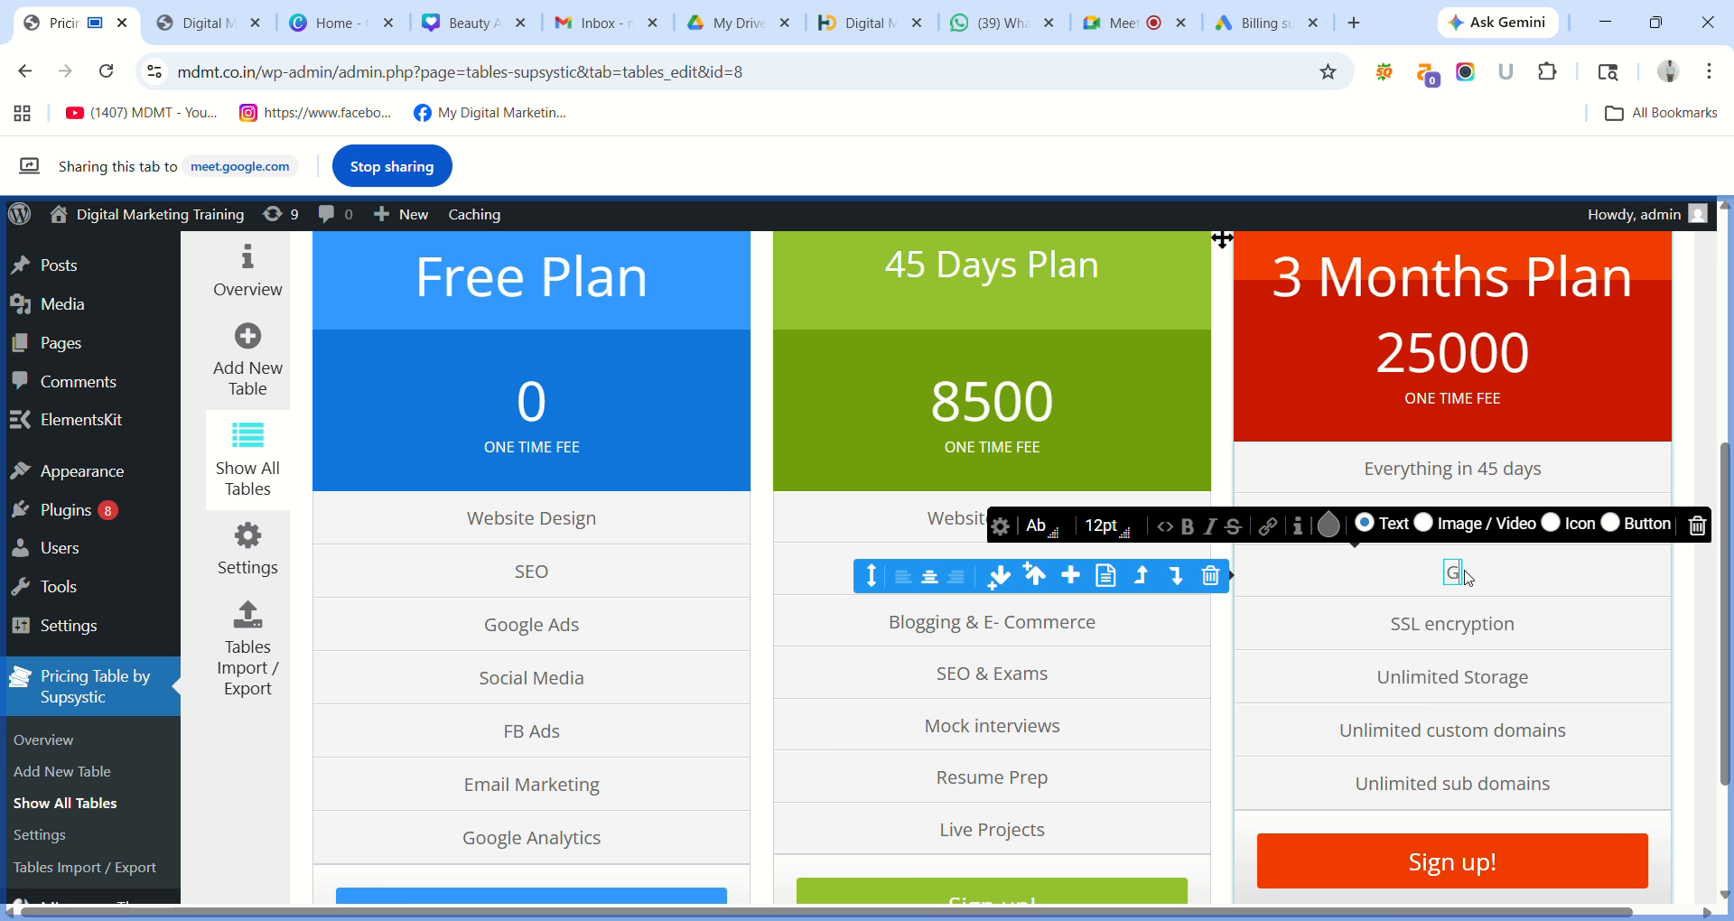
type("oogle Ads")
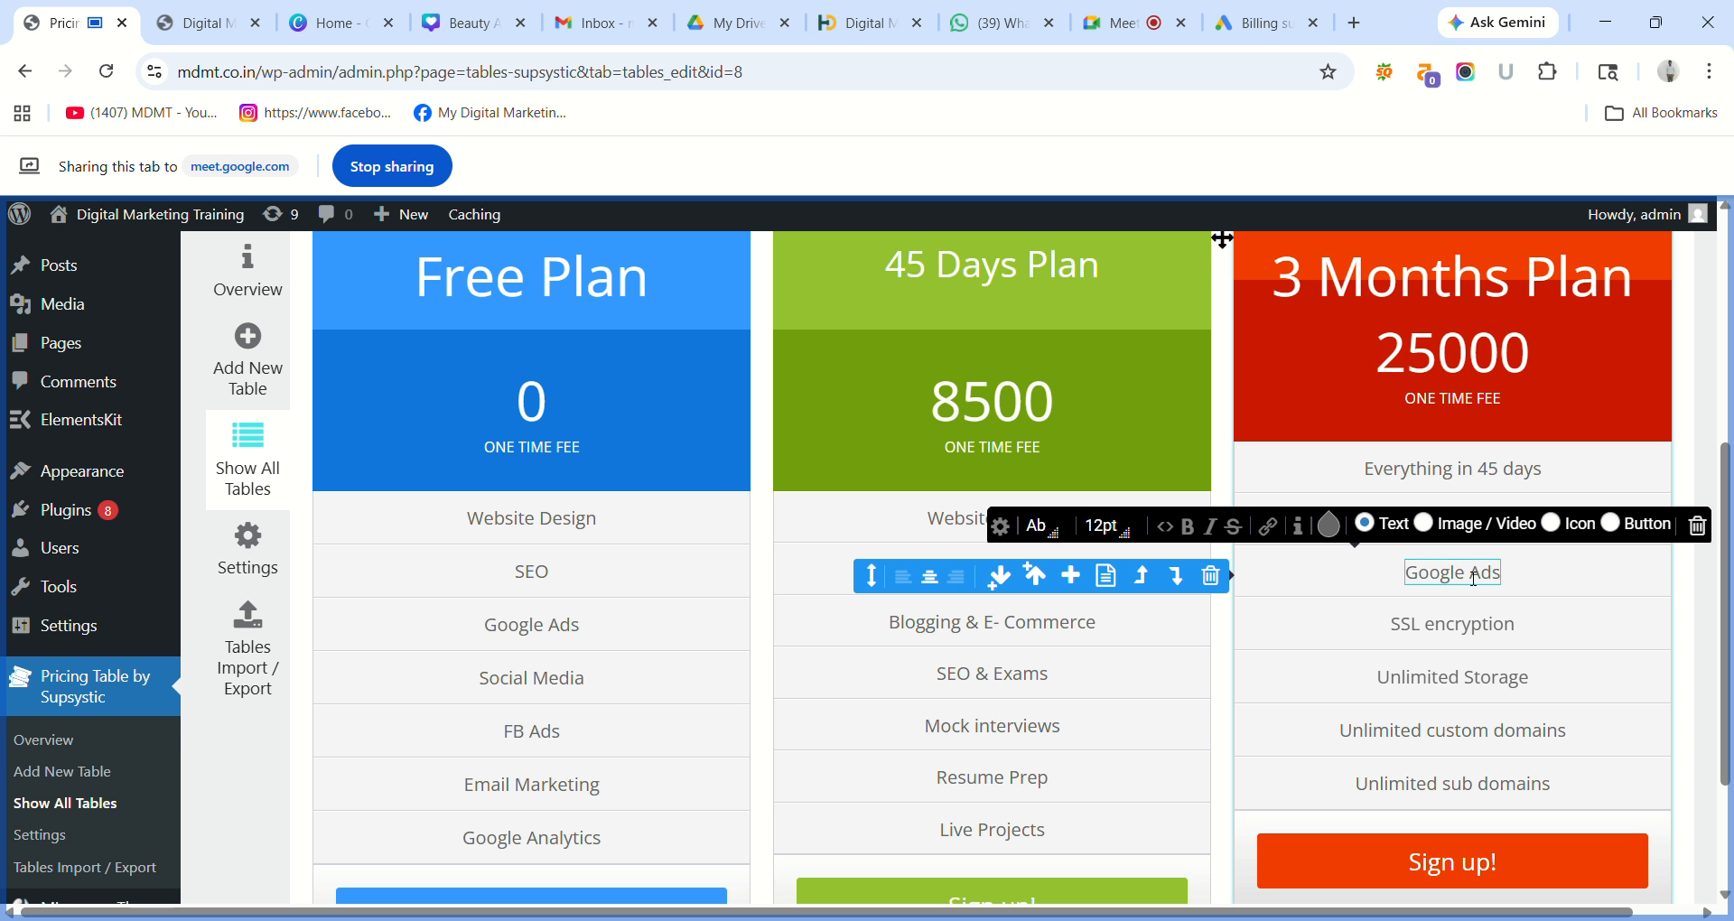
type("()")
type("Li")
type("ve")
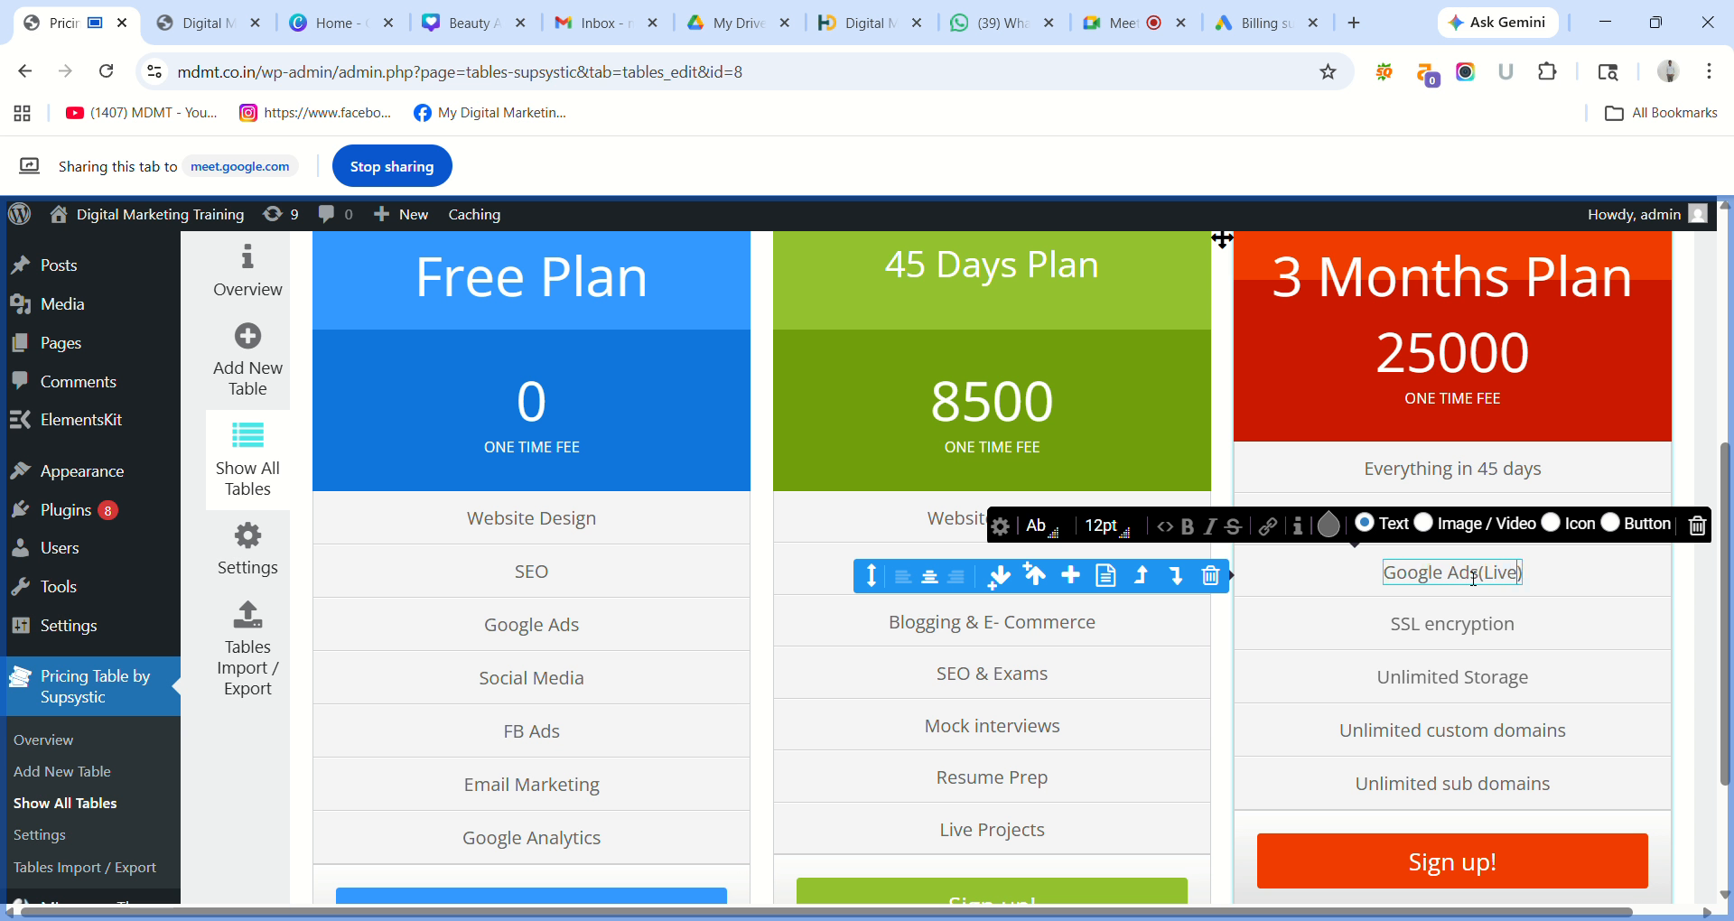
triple_click(1461, 629)
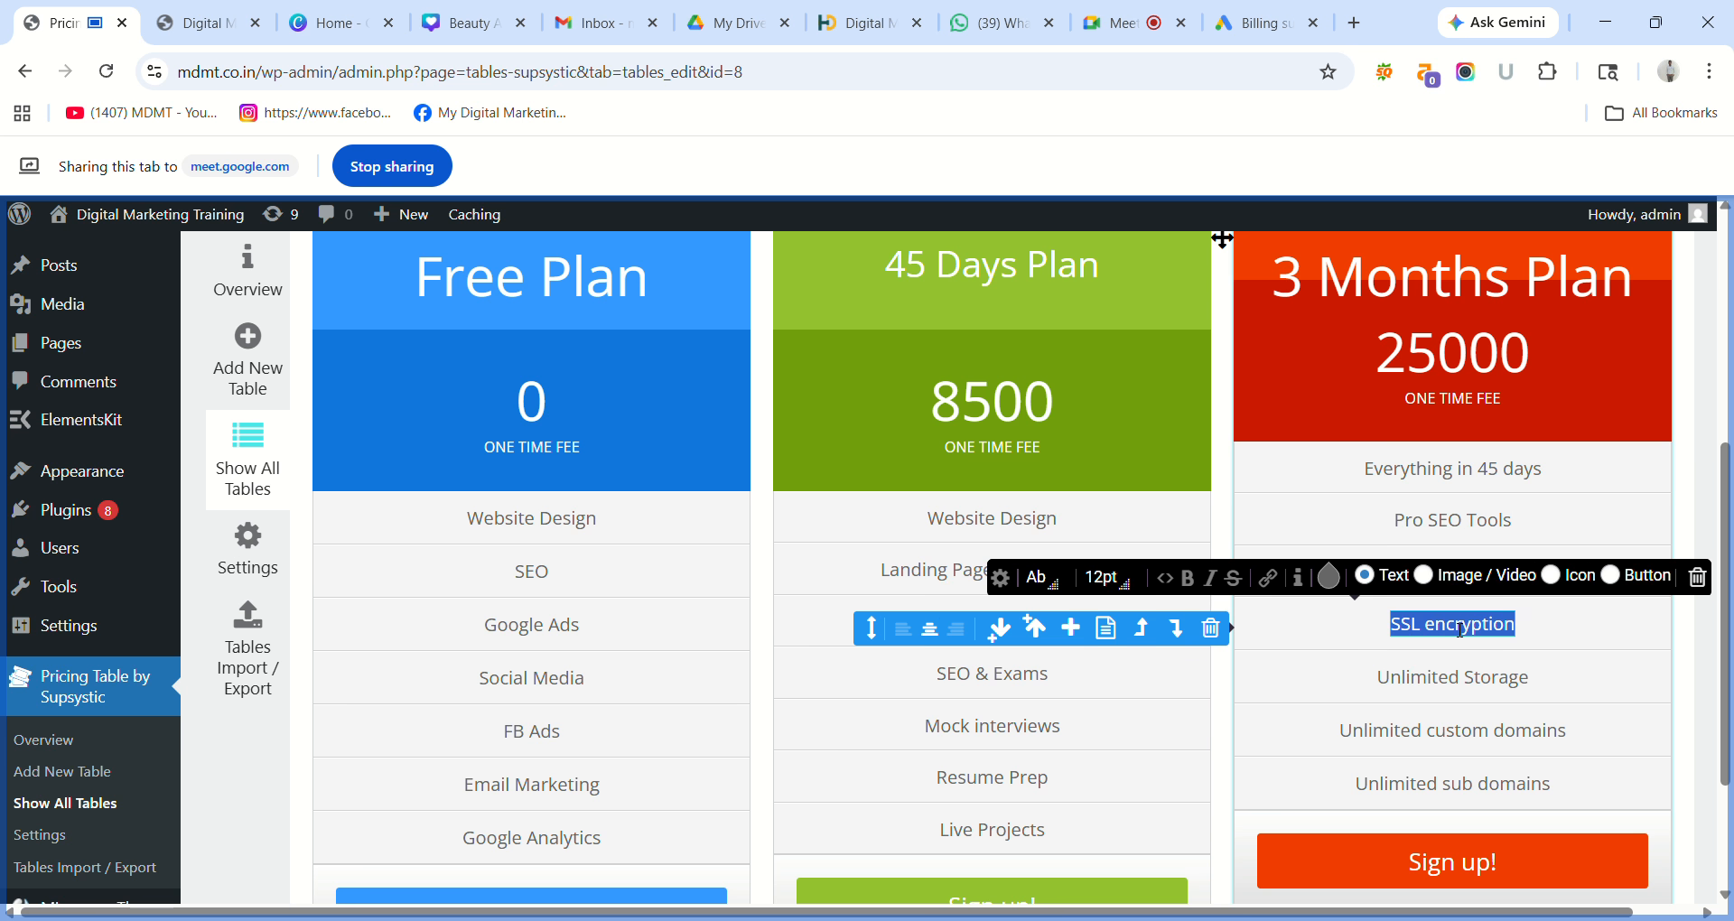
type("SMO")
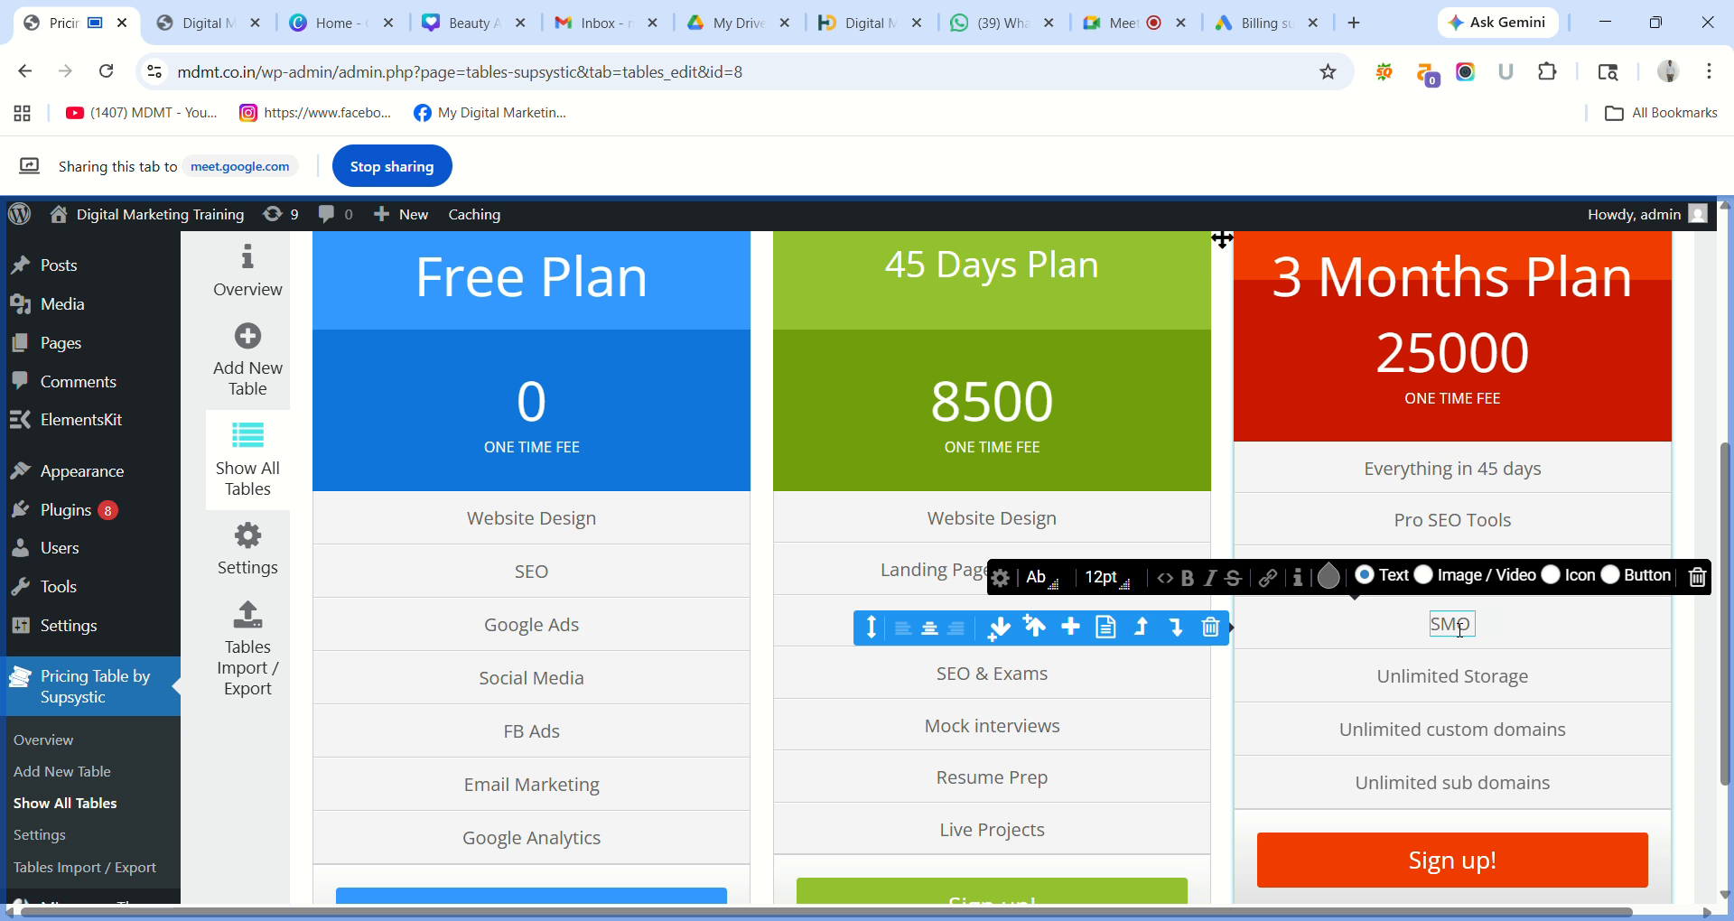
type(" & SMM")
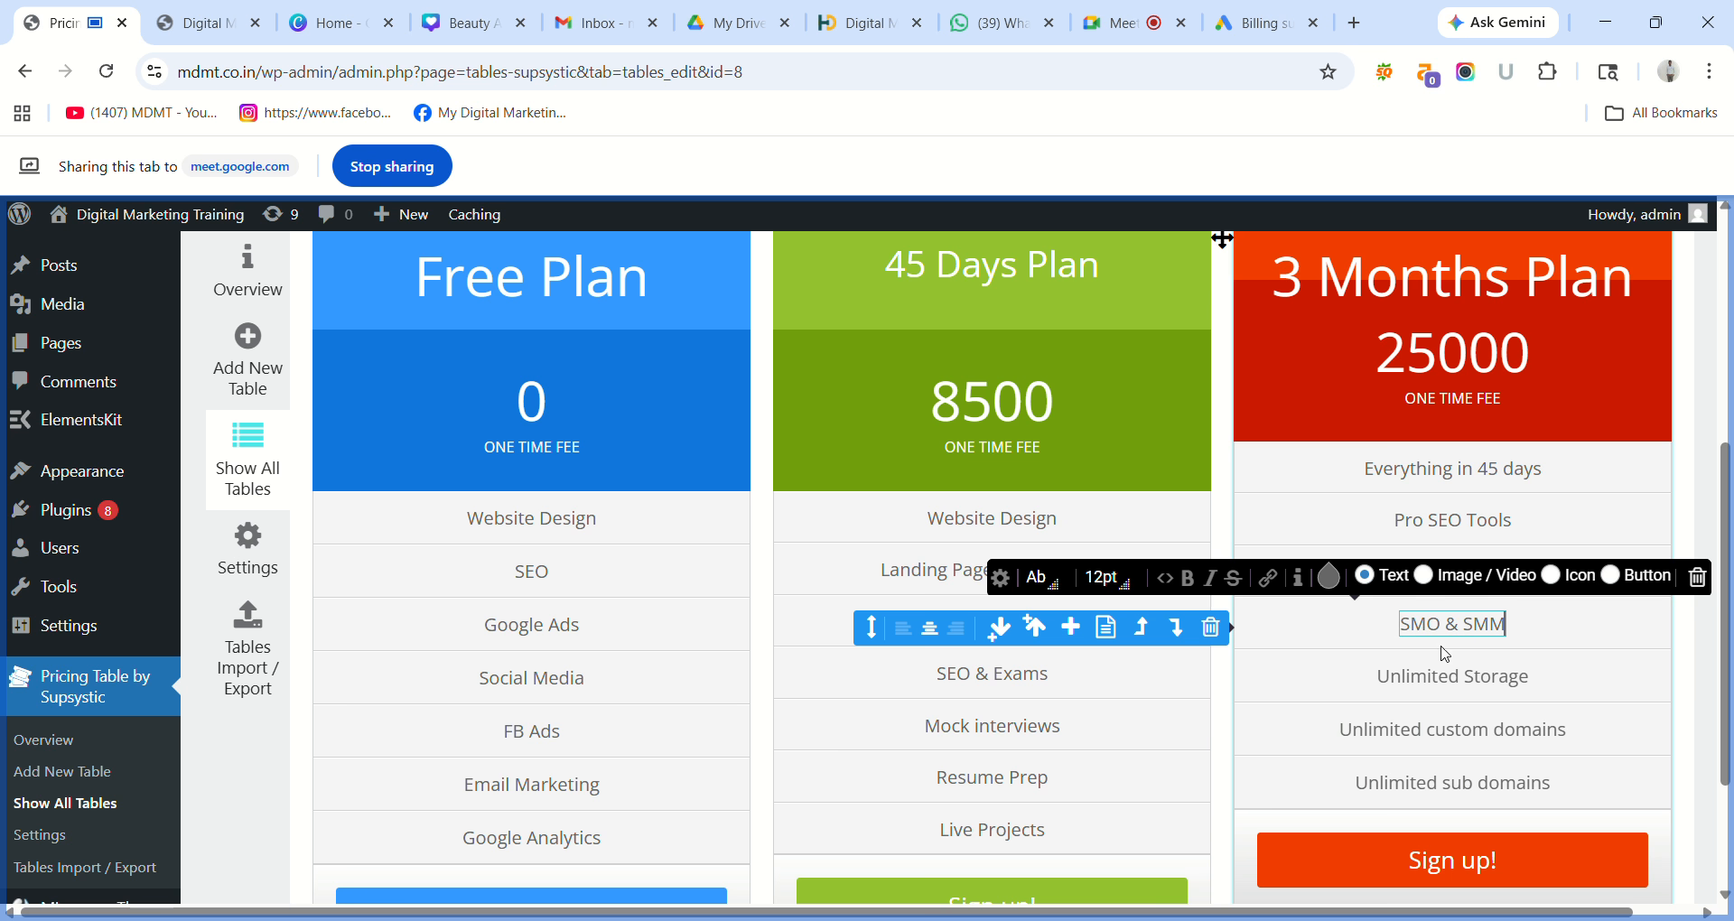
Replace Unlimited Storage, custom domains and sub domains with Creative Design, Email Marketing and Google Analytics.
double_click(1445, 678)
left_click(1445, 688)
triple_click(1445, 688)
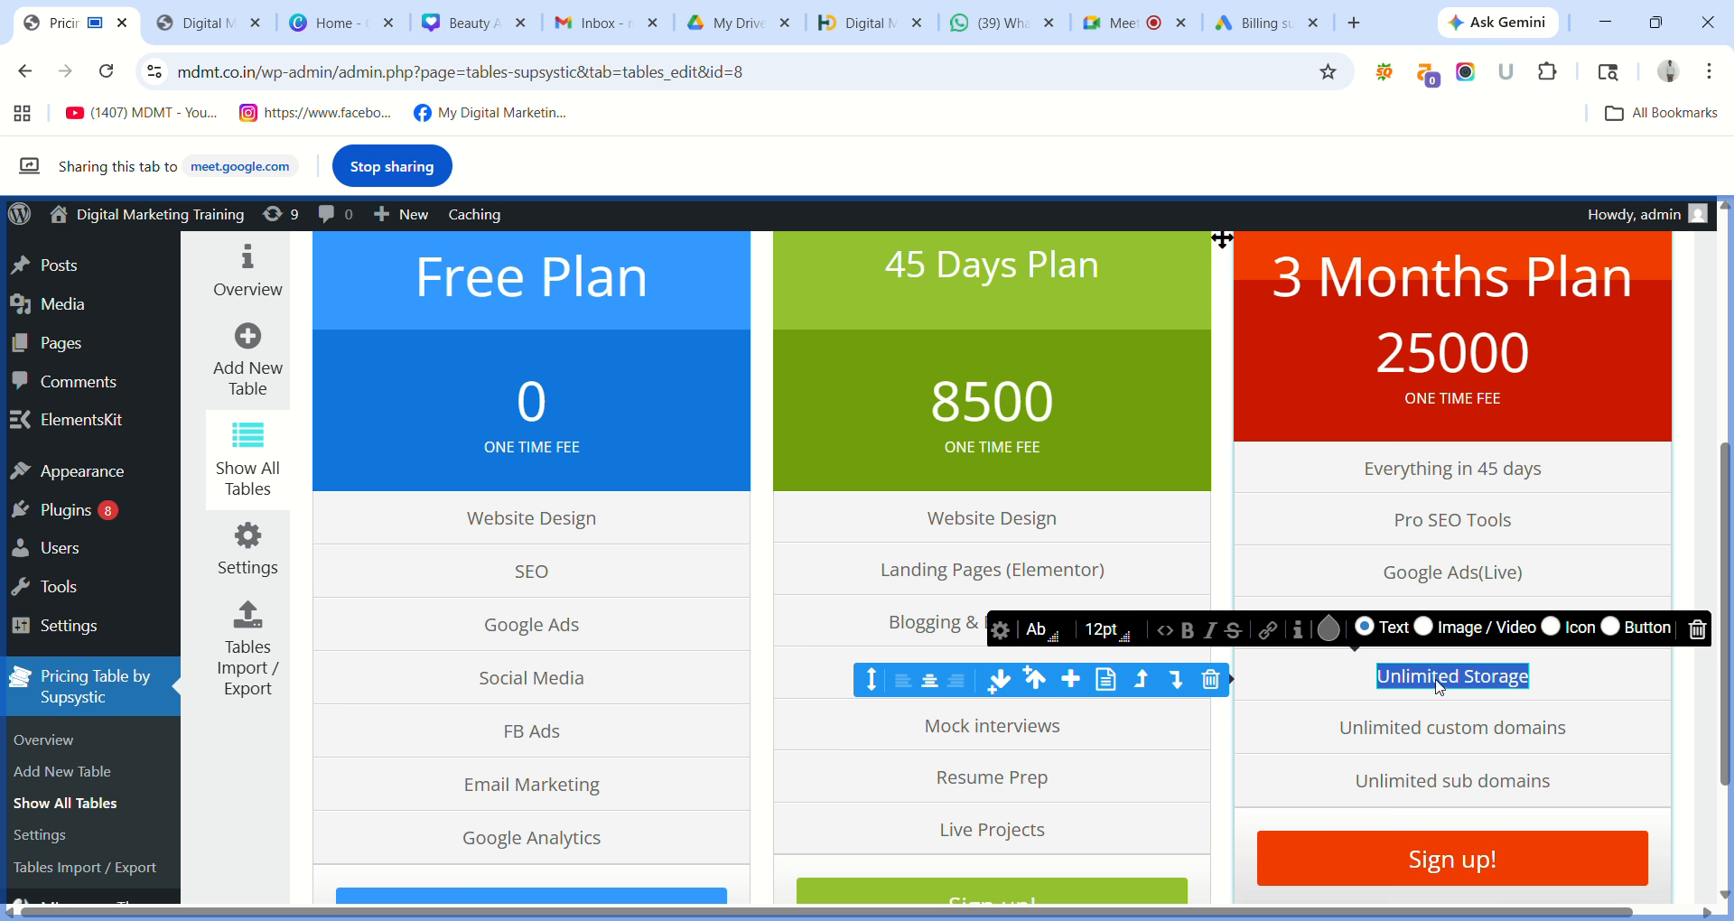
type("Cre")
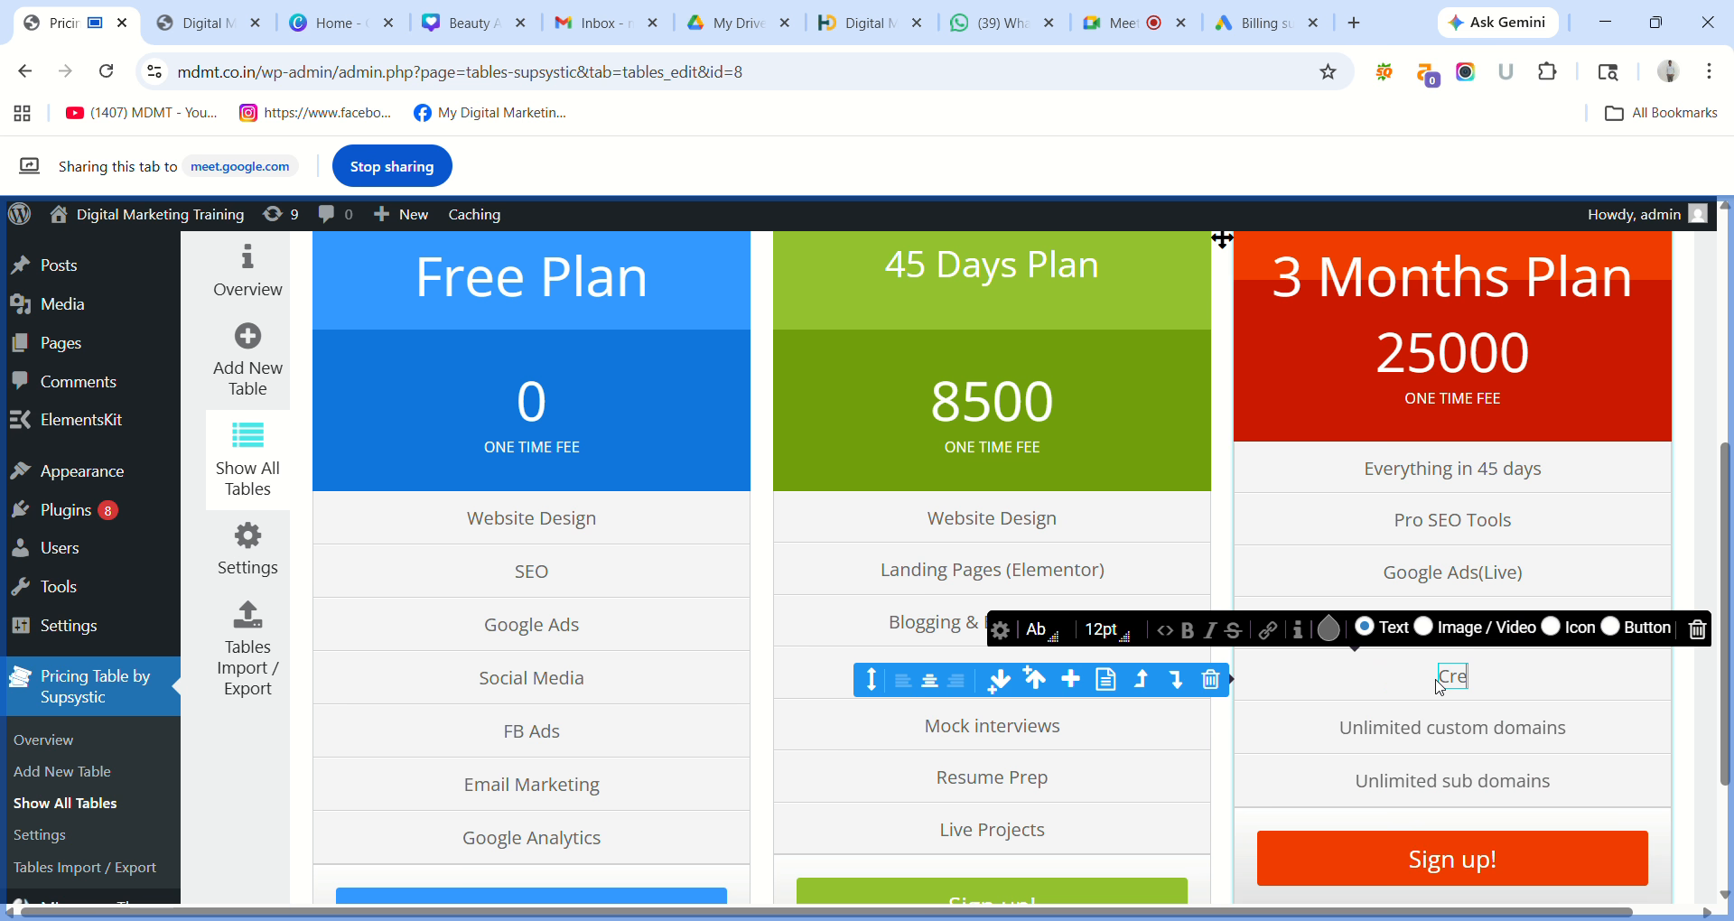
type("ative Desi")
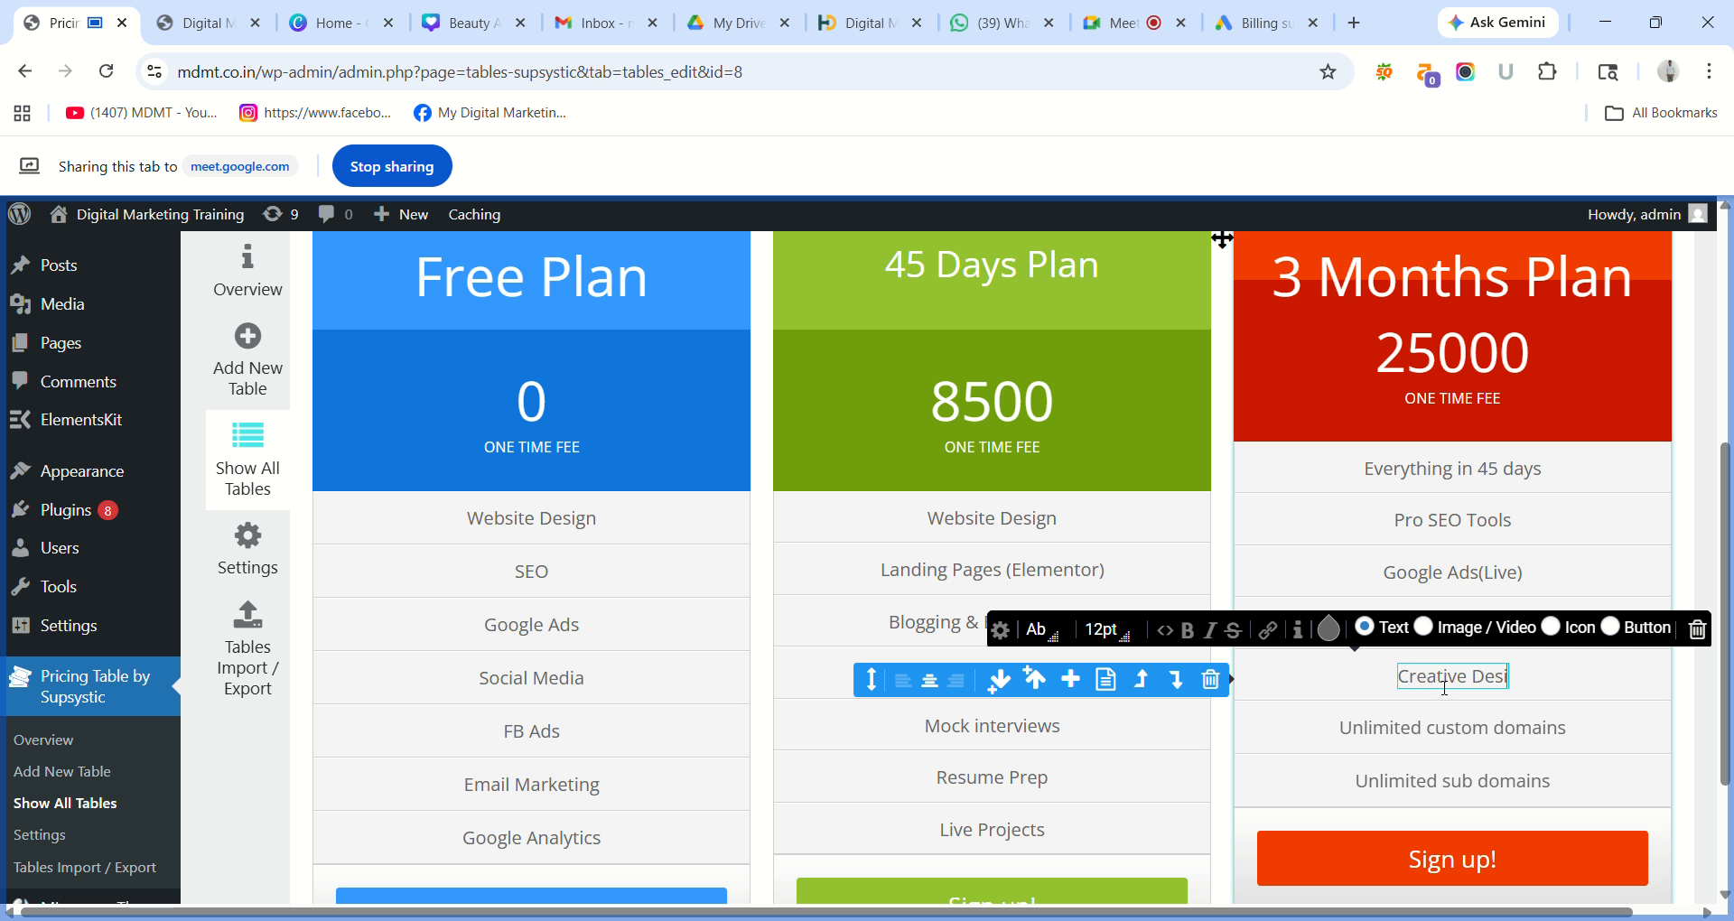
type("gn")
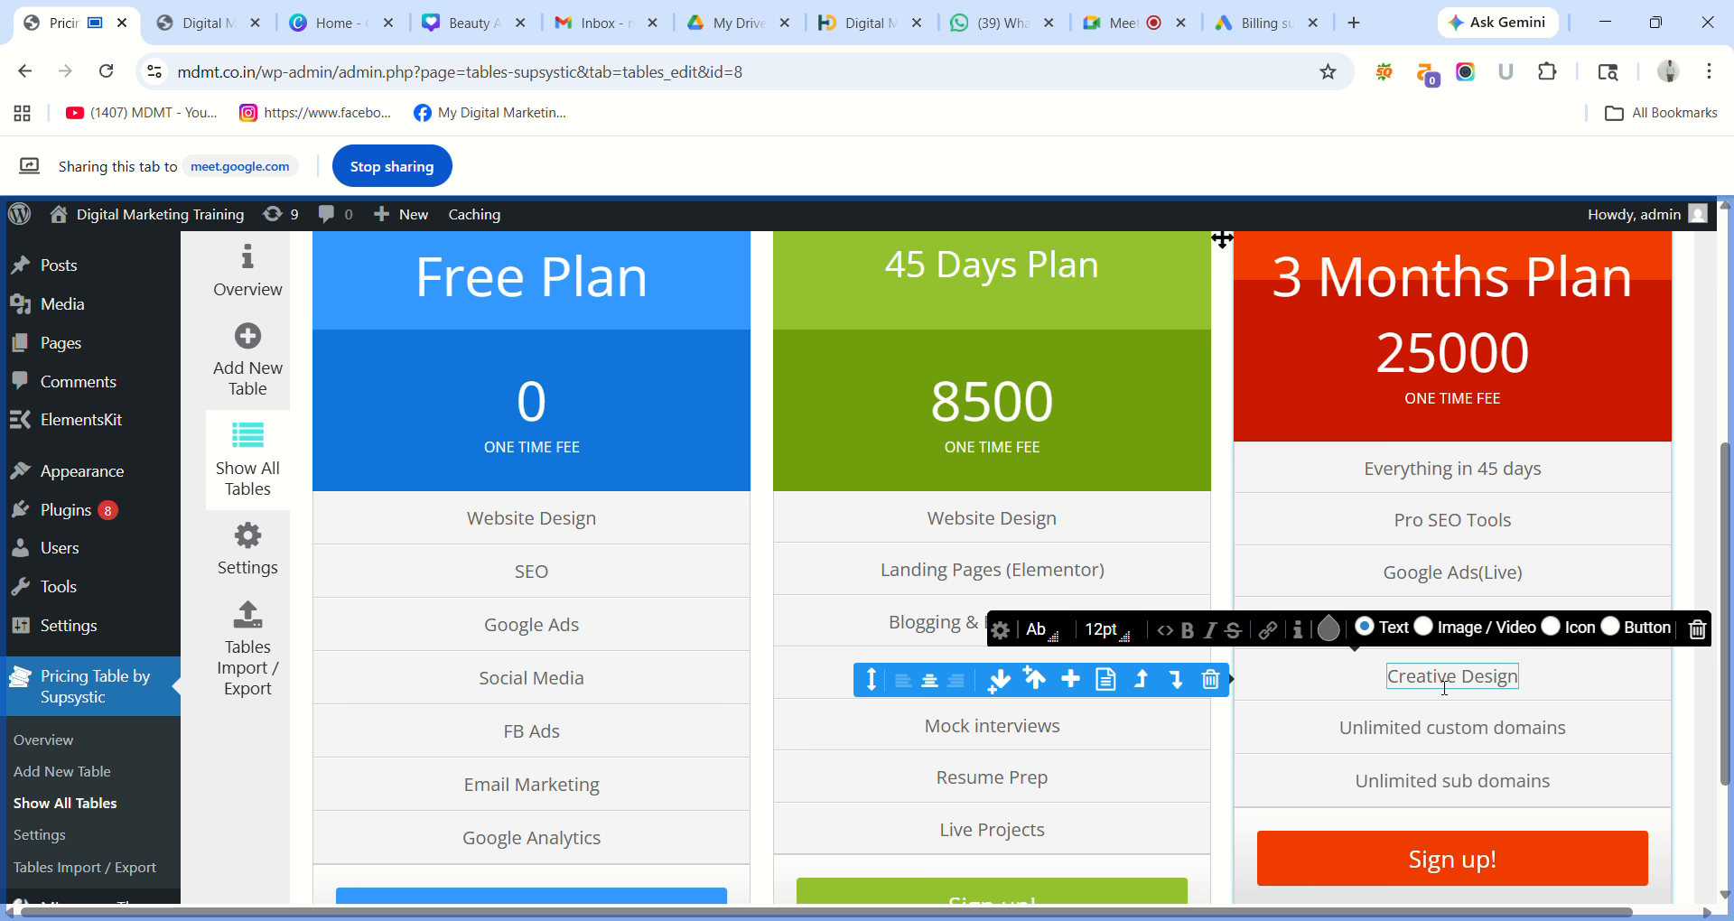
triple_click(1426, 748)
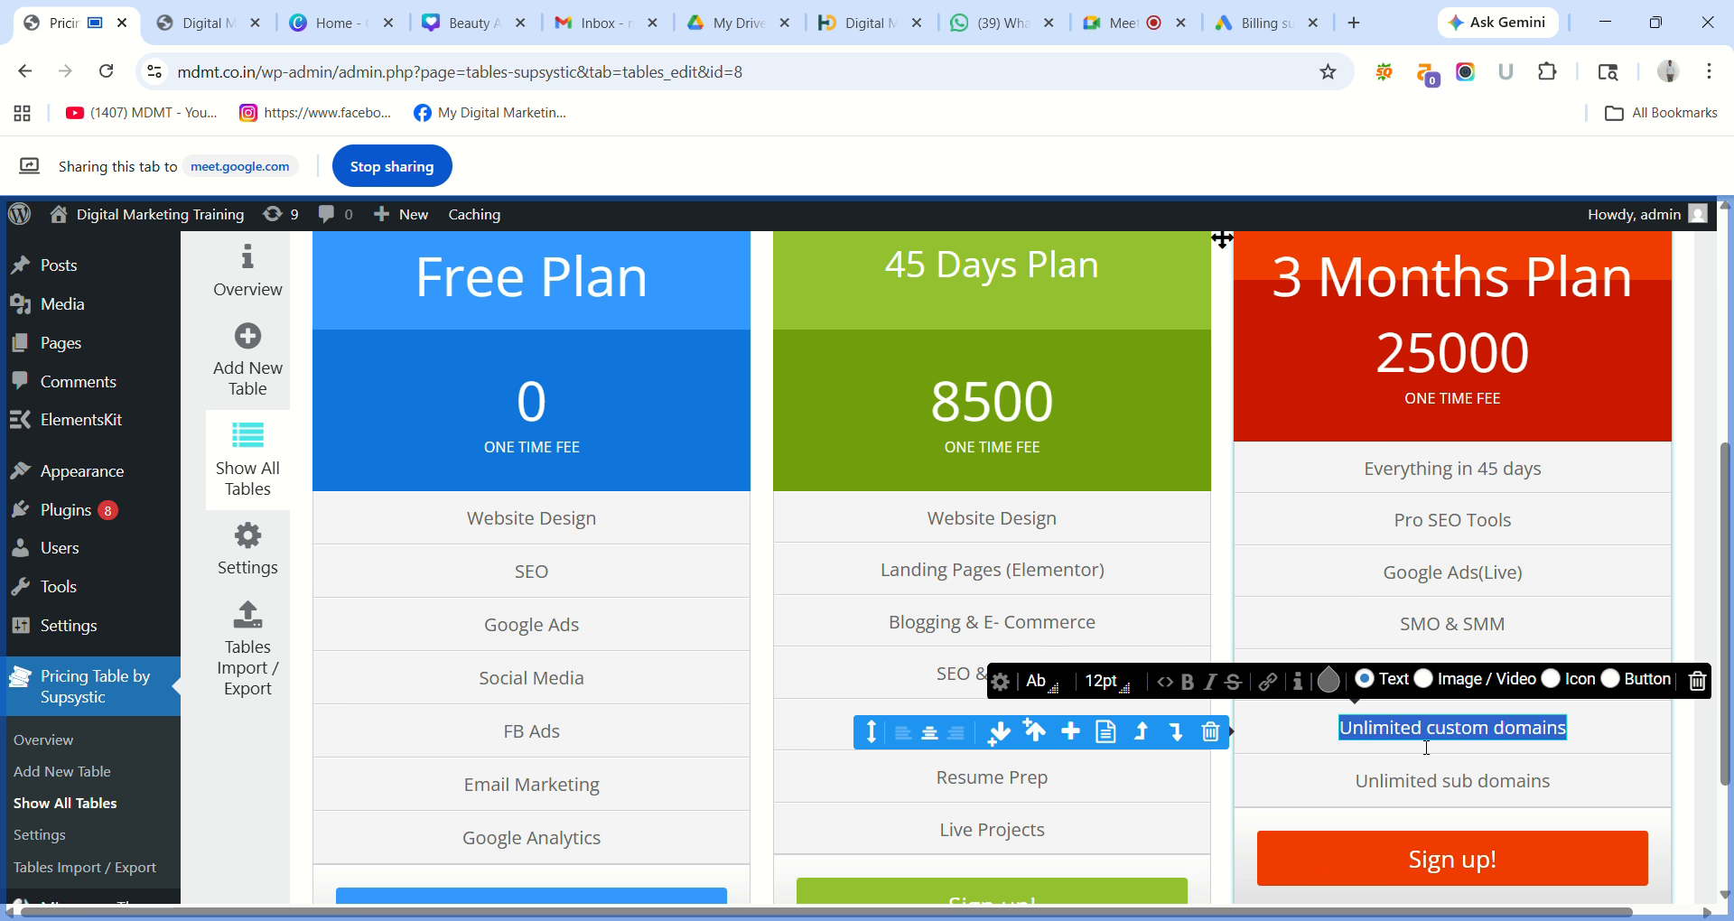
type("E")
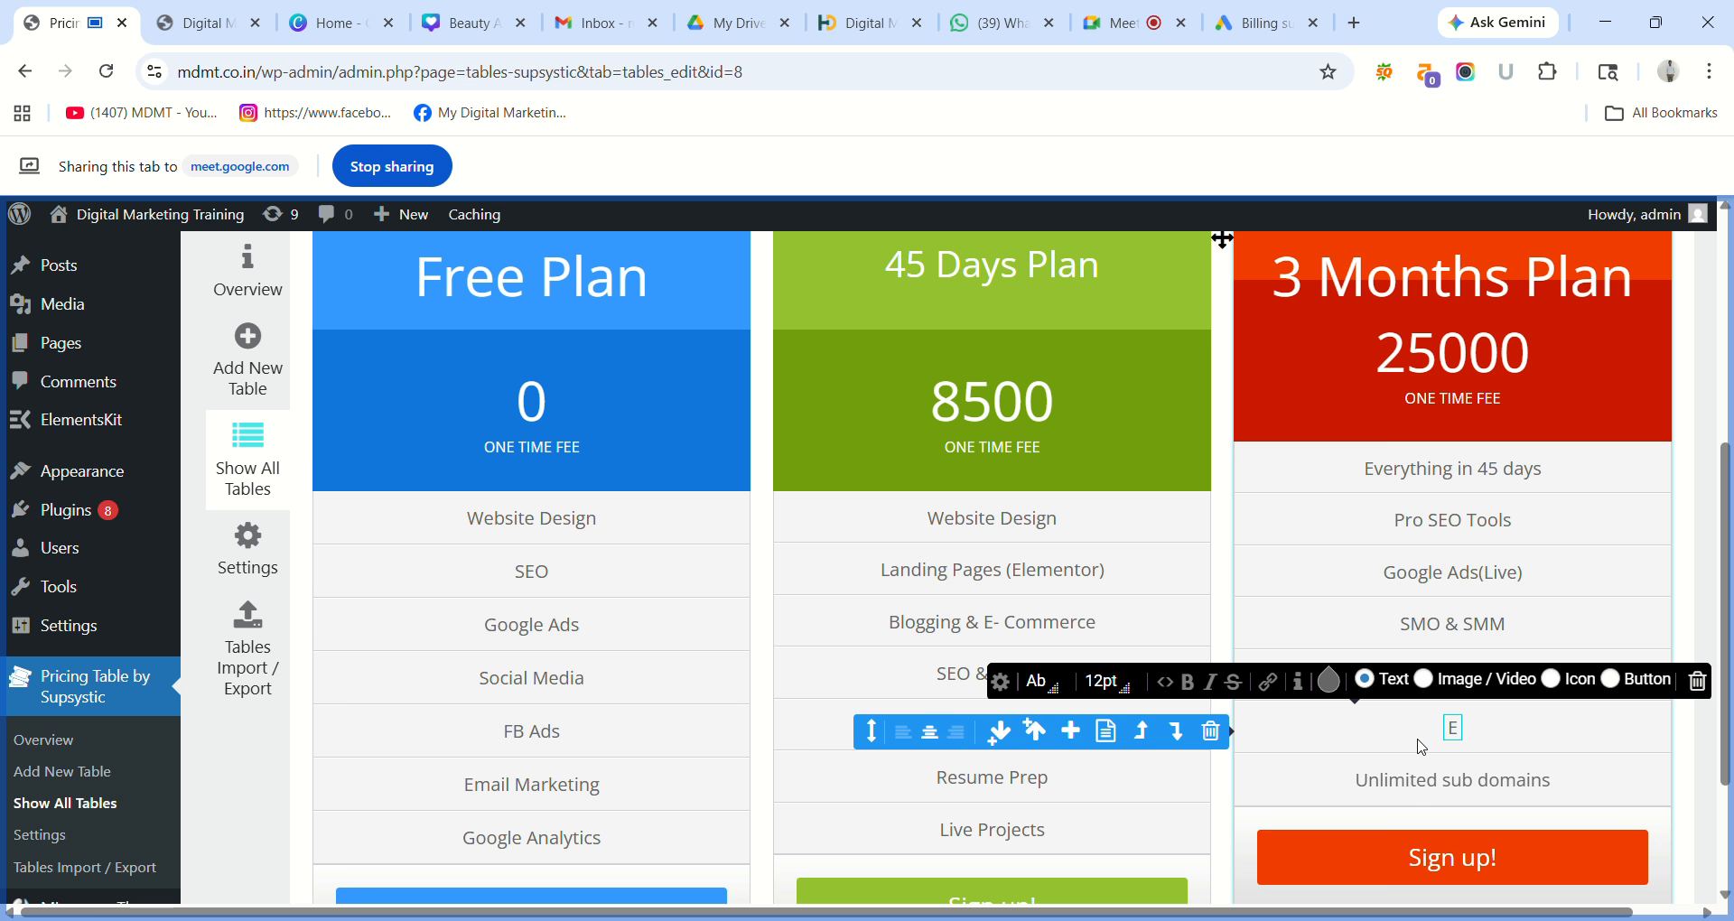
type("mail Marketi")
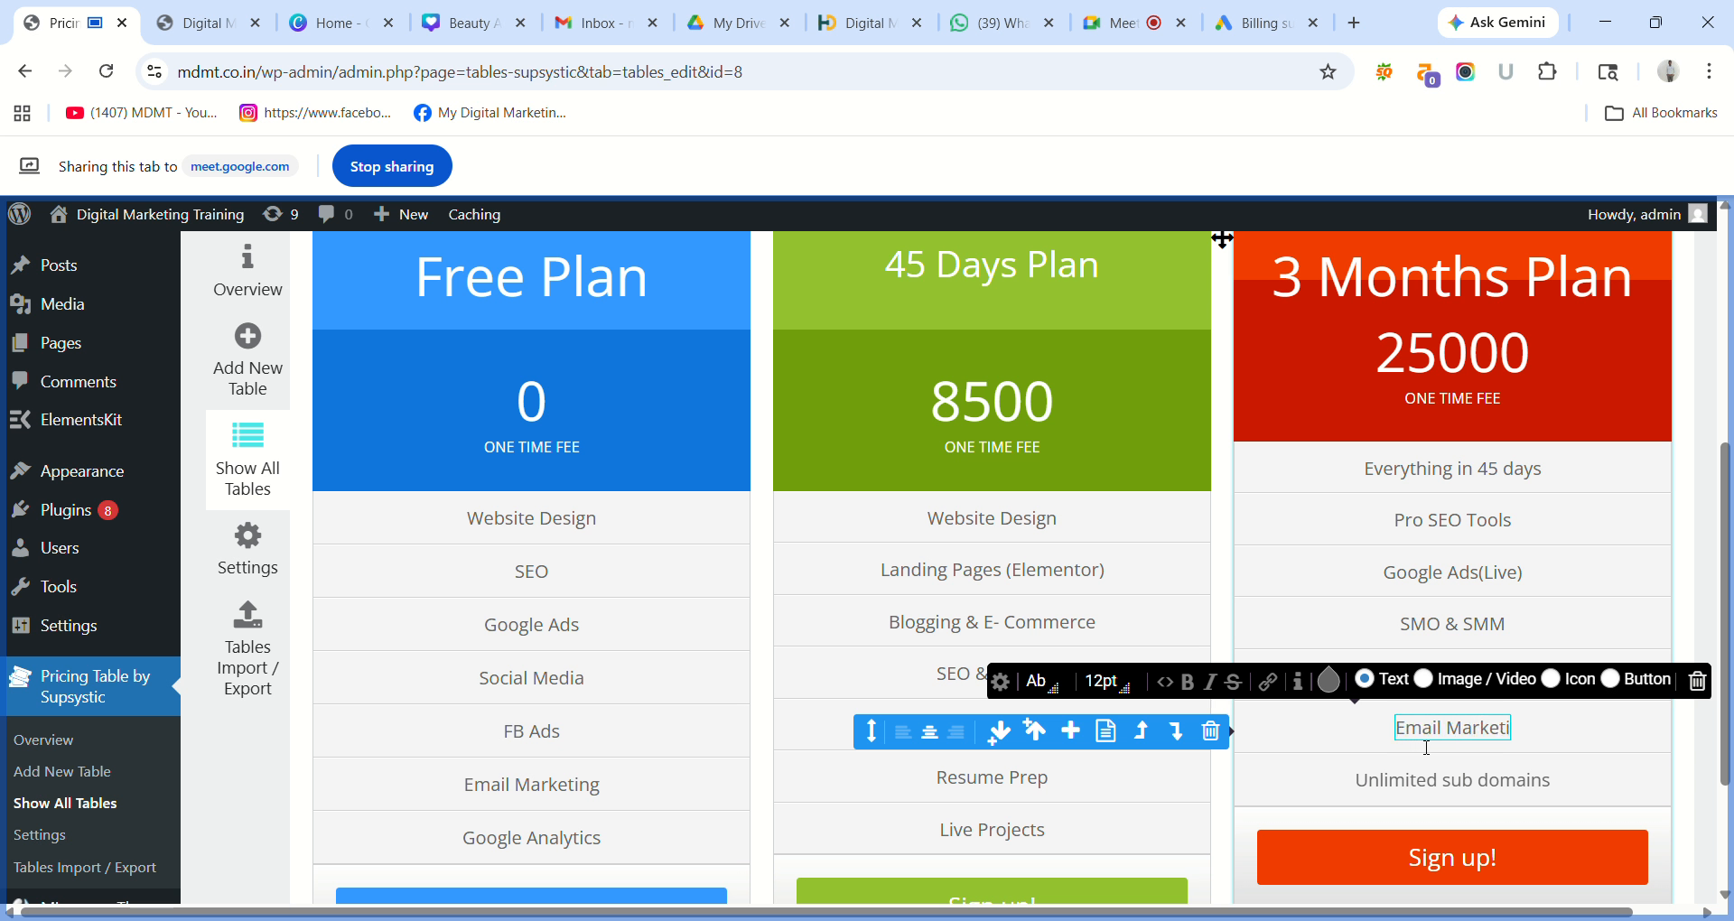
type("ng")
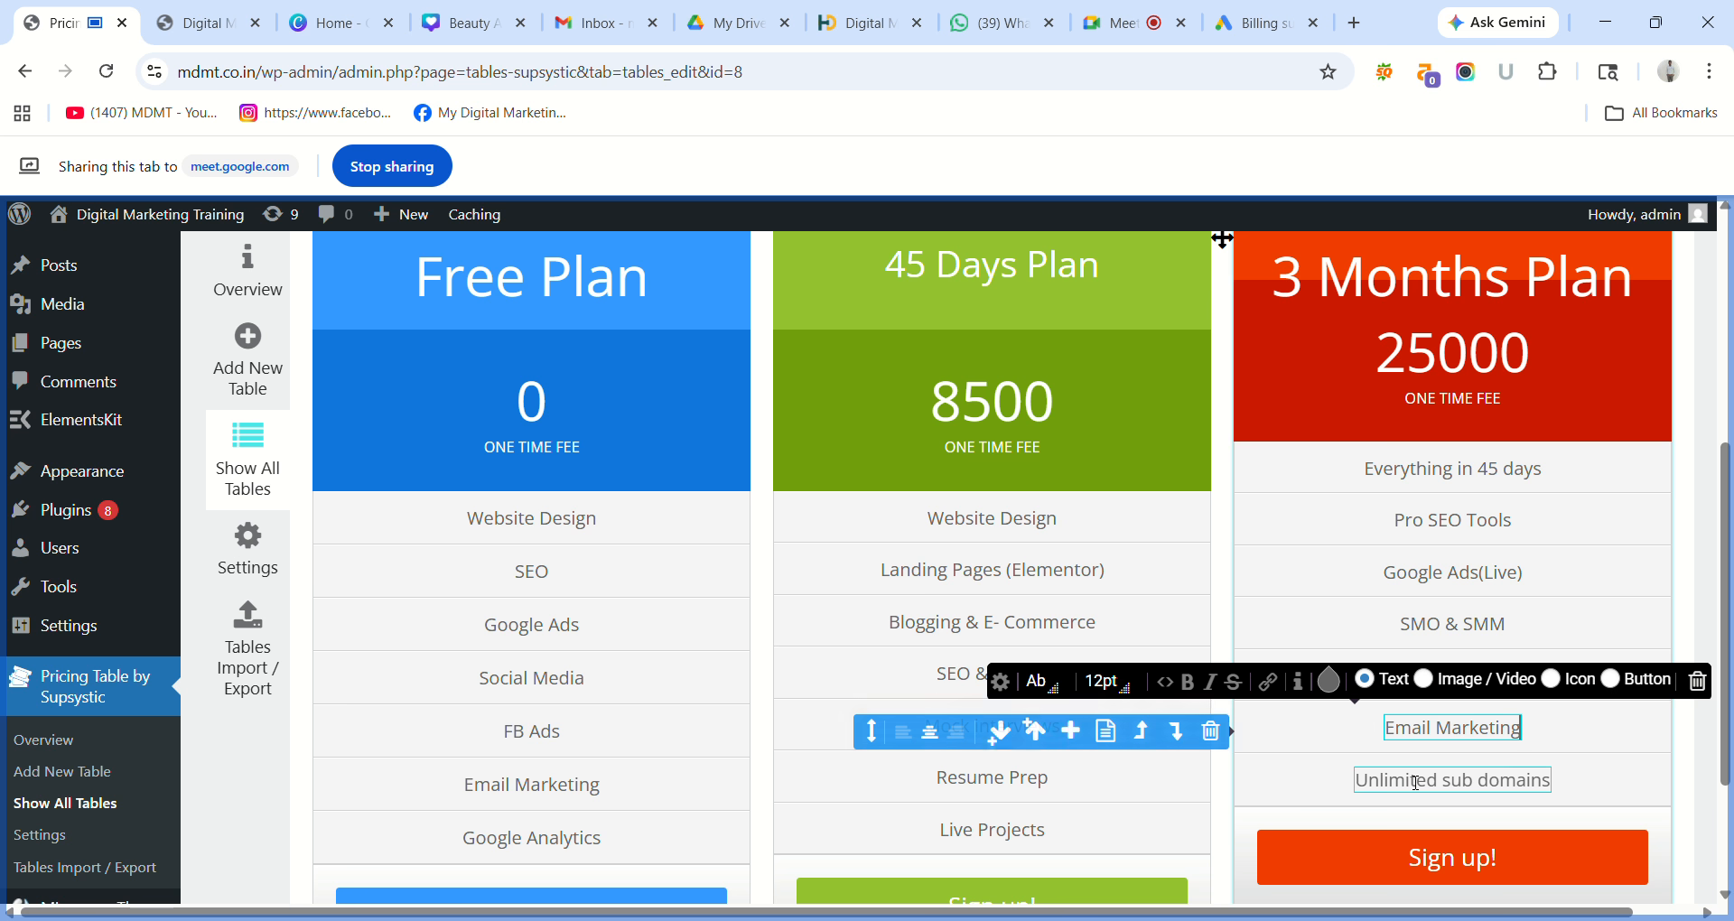
double_click(1415, 782)
key("ctrl+a")
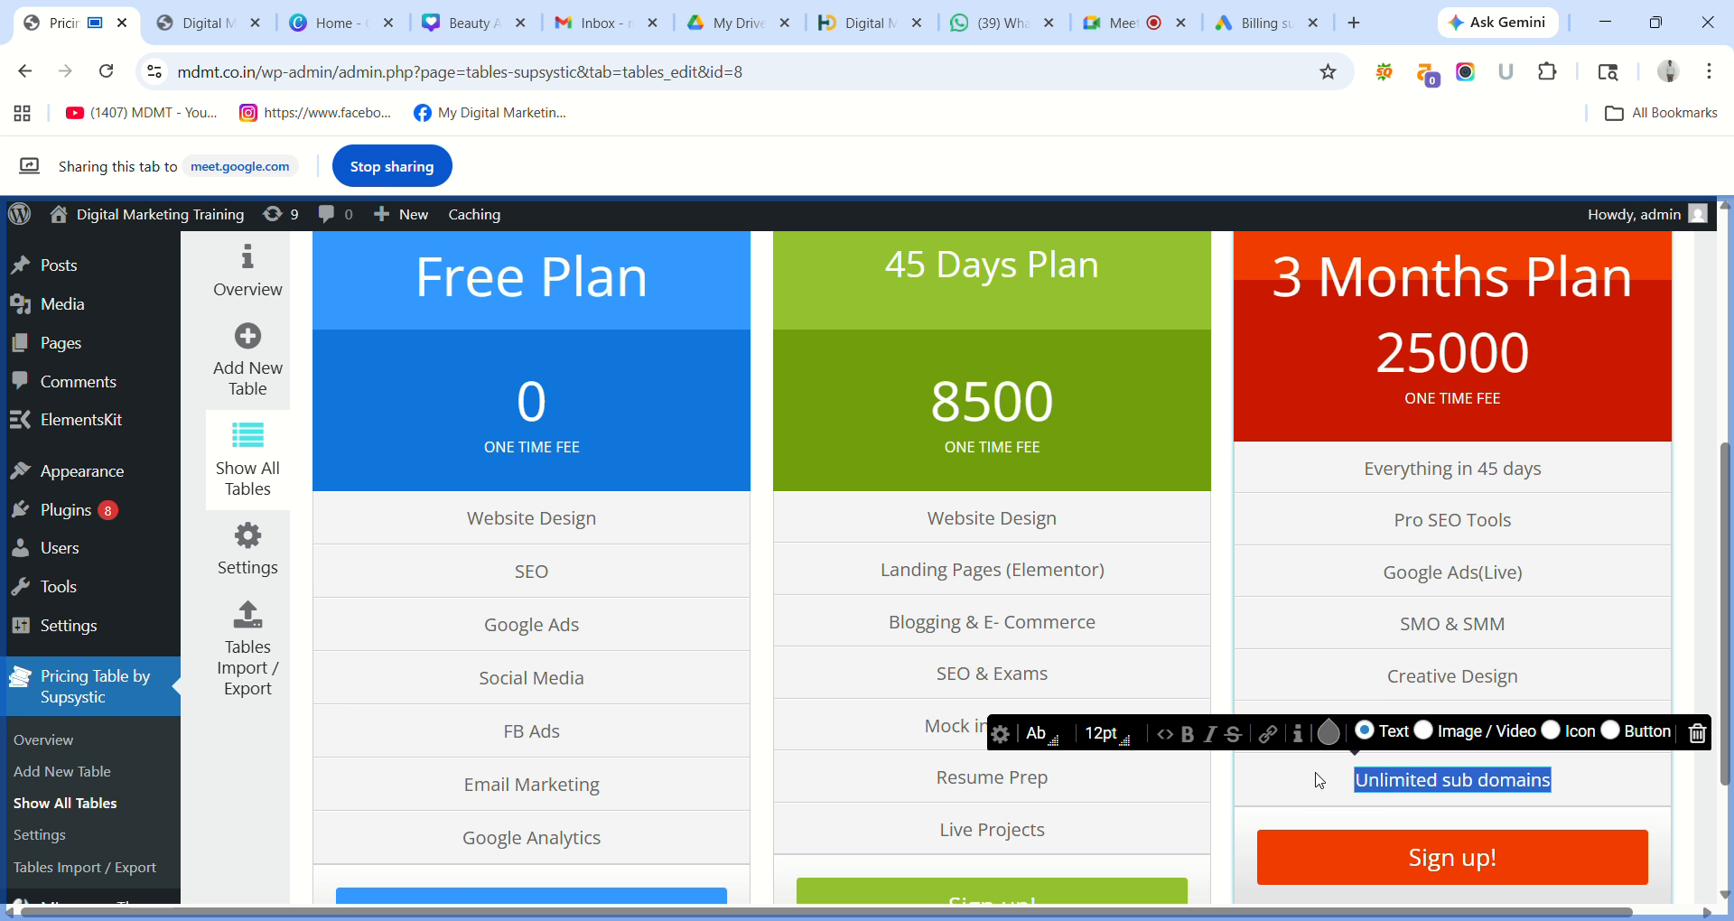
type("Goo")
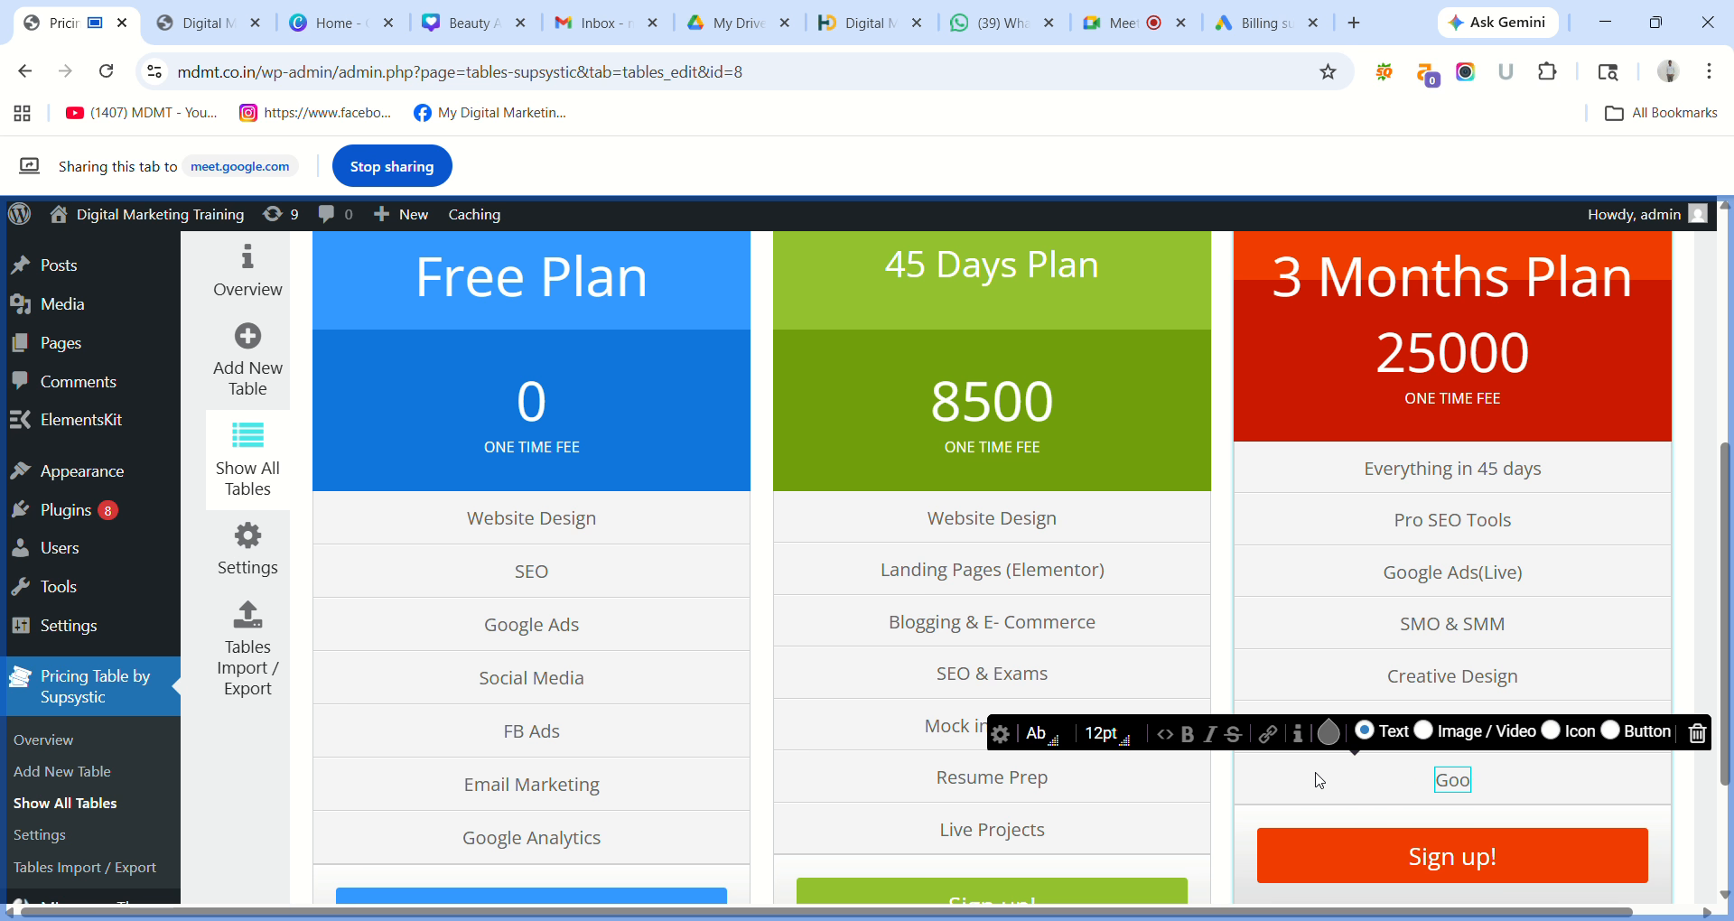
type("gle Analytic")
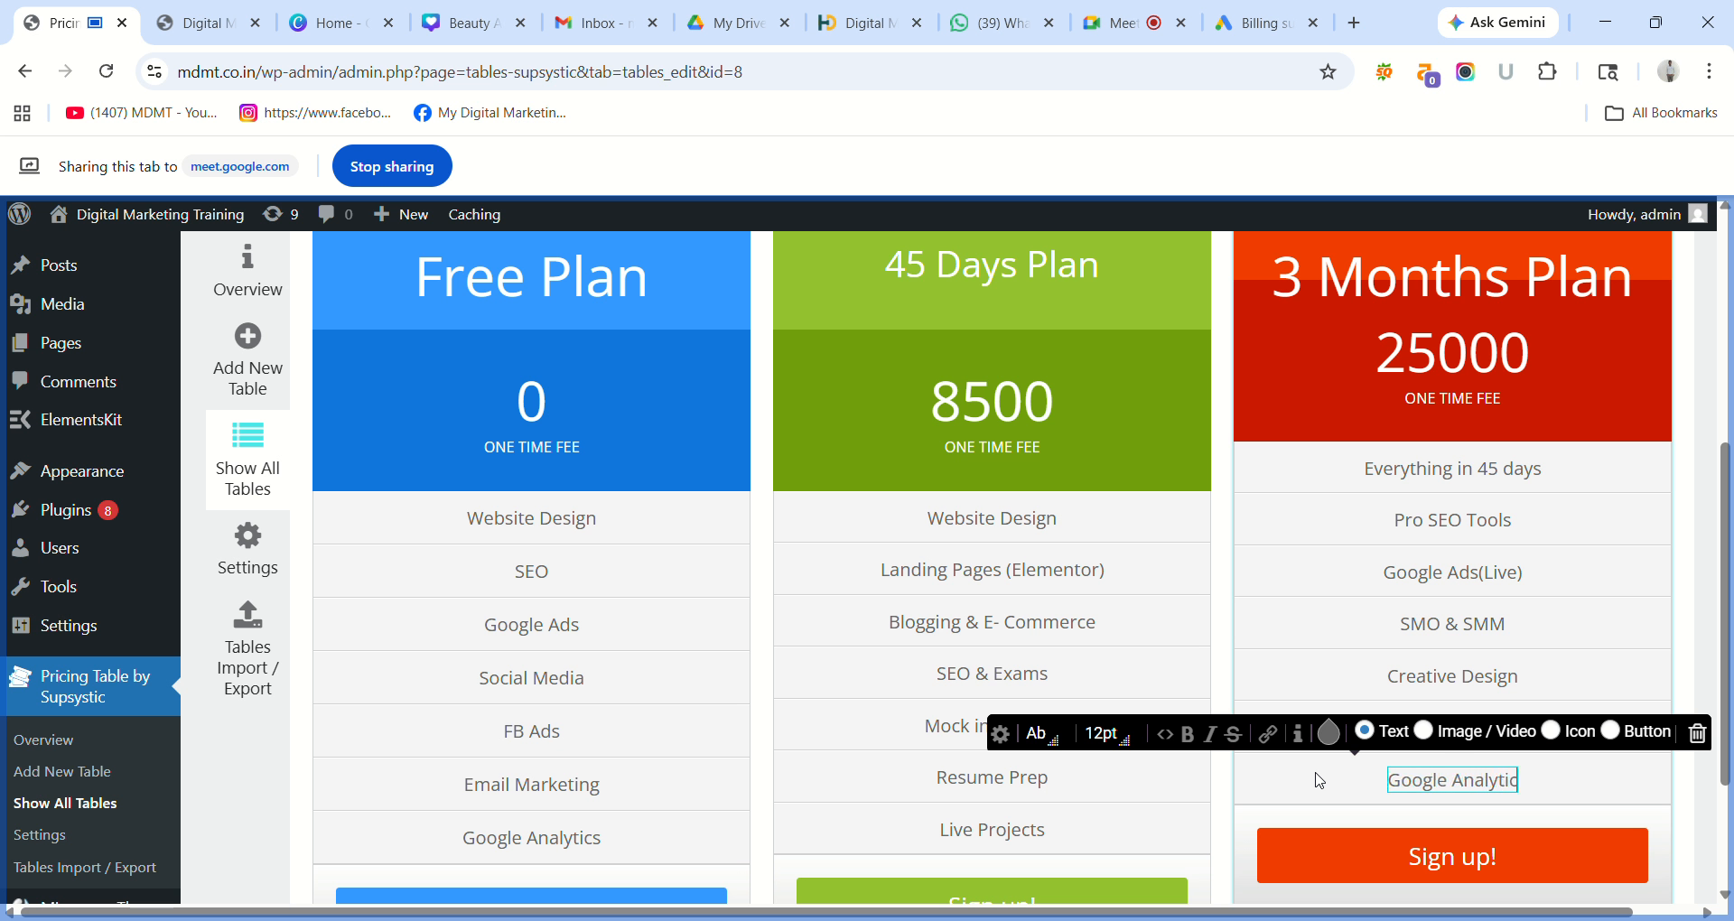
type("e")
key("BackSpace")
Finish typing Google Analytics, then convert that cell to an Image / Video cell showing the cocktail picture.
type("s")
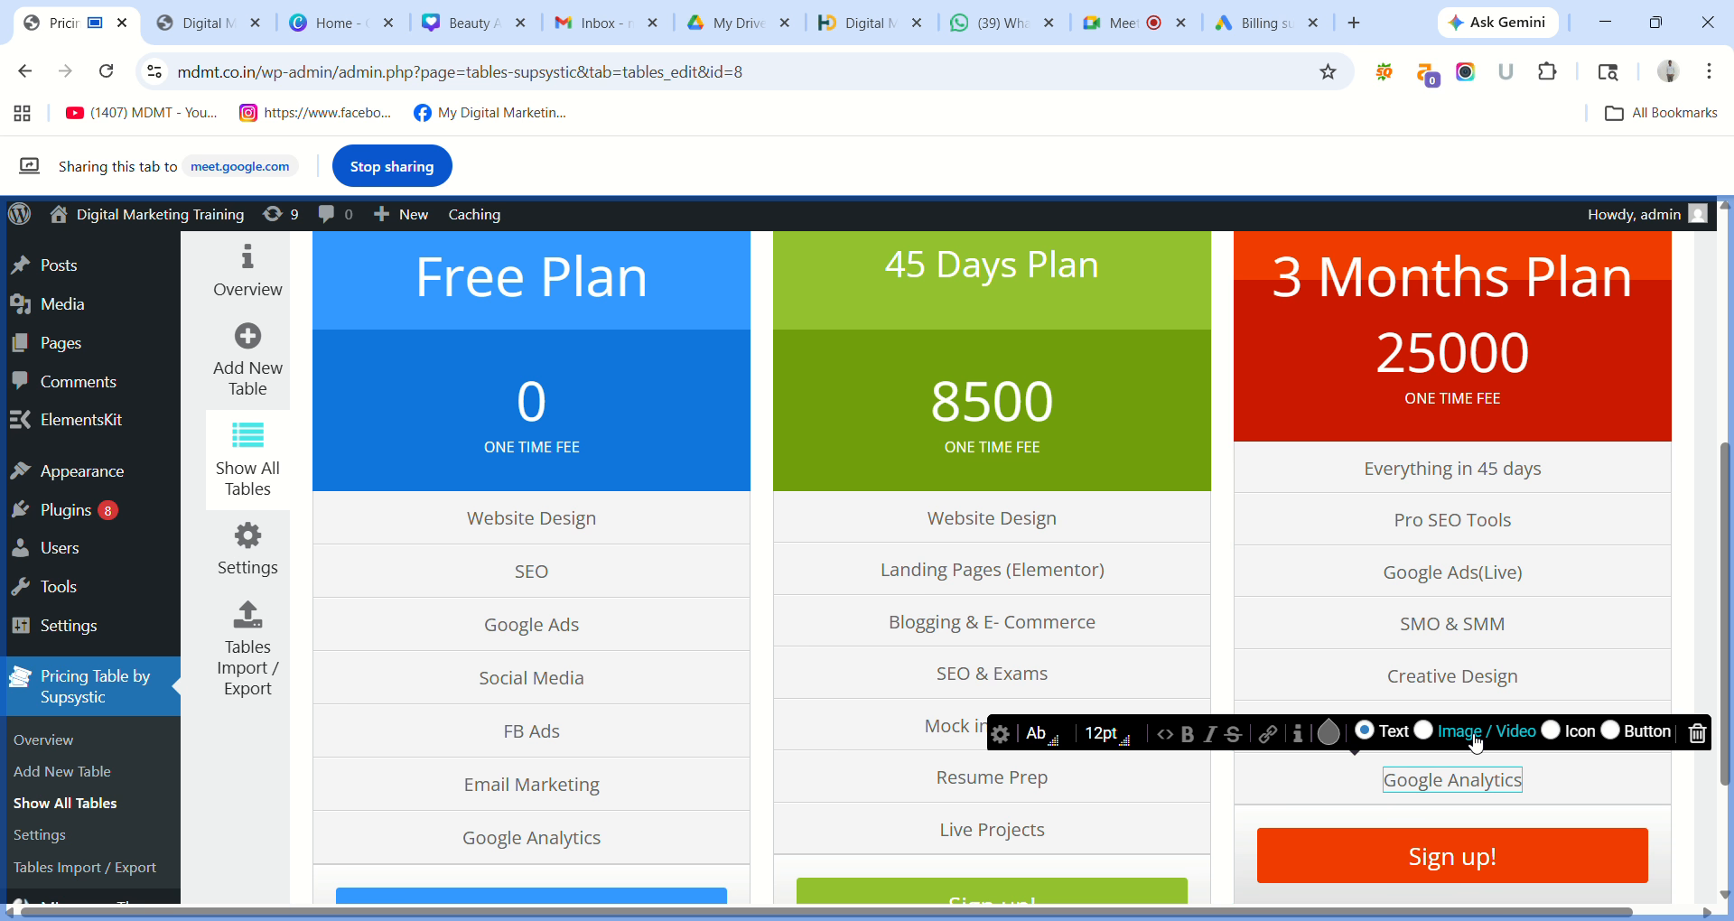
left_click(1476, 741)
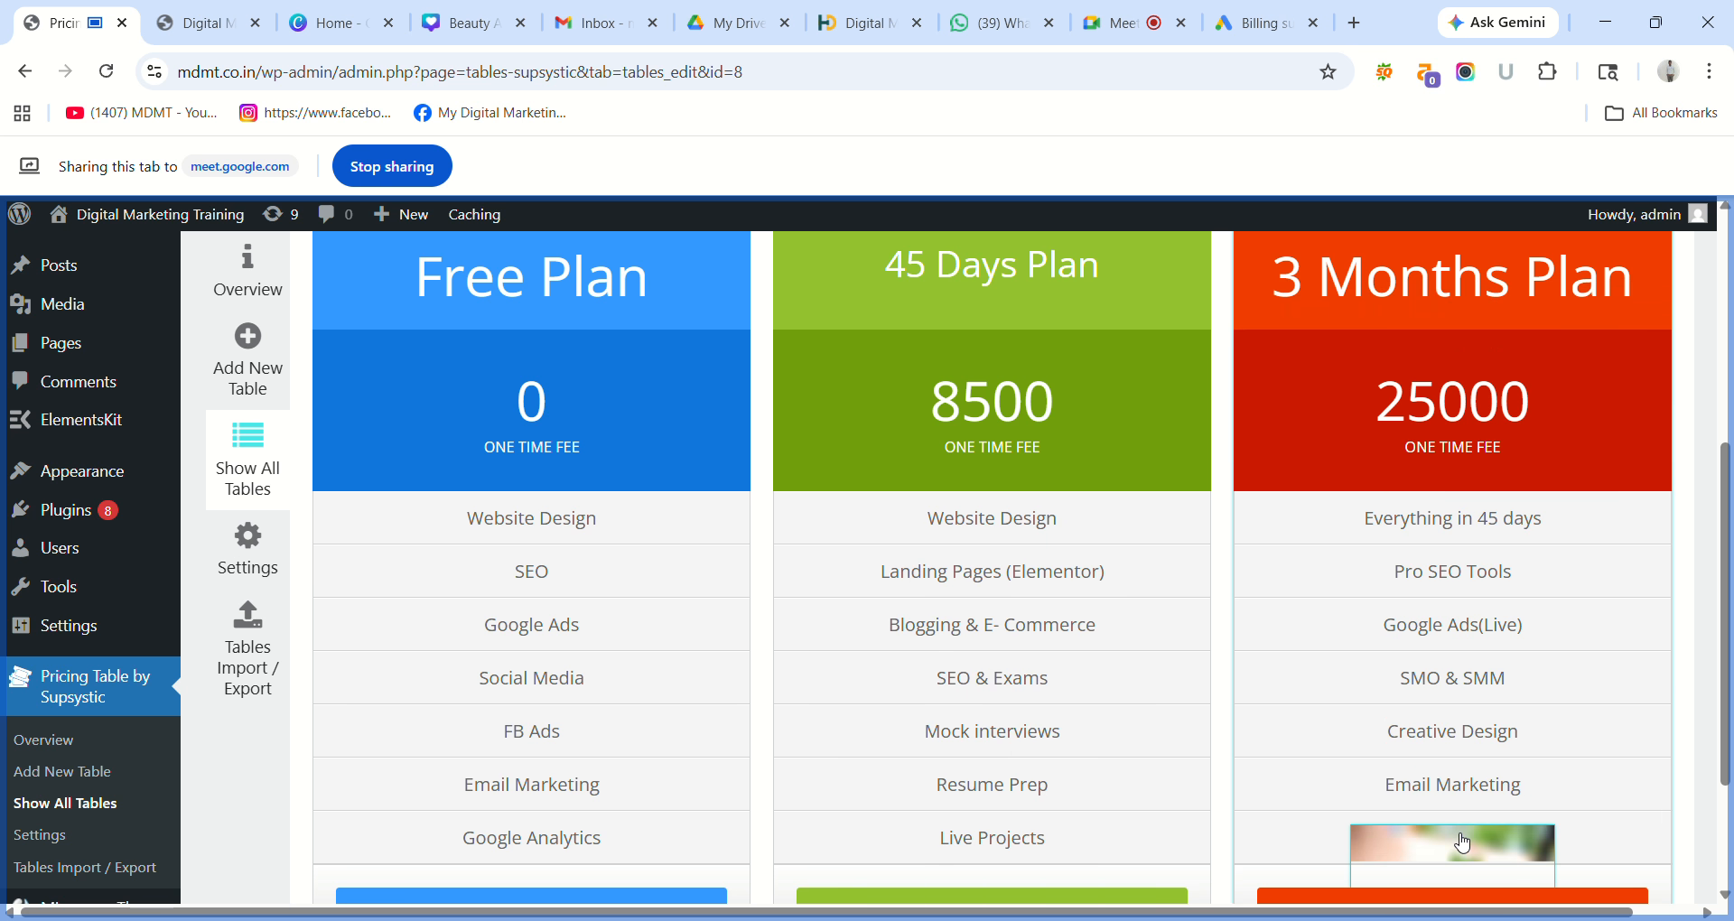
left_click(1457, 835)
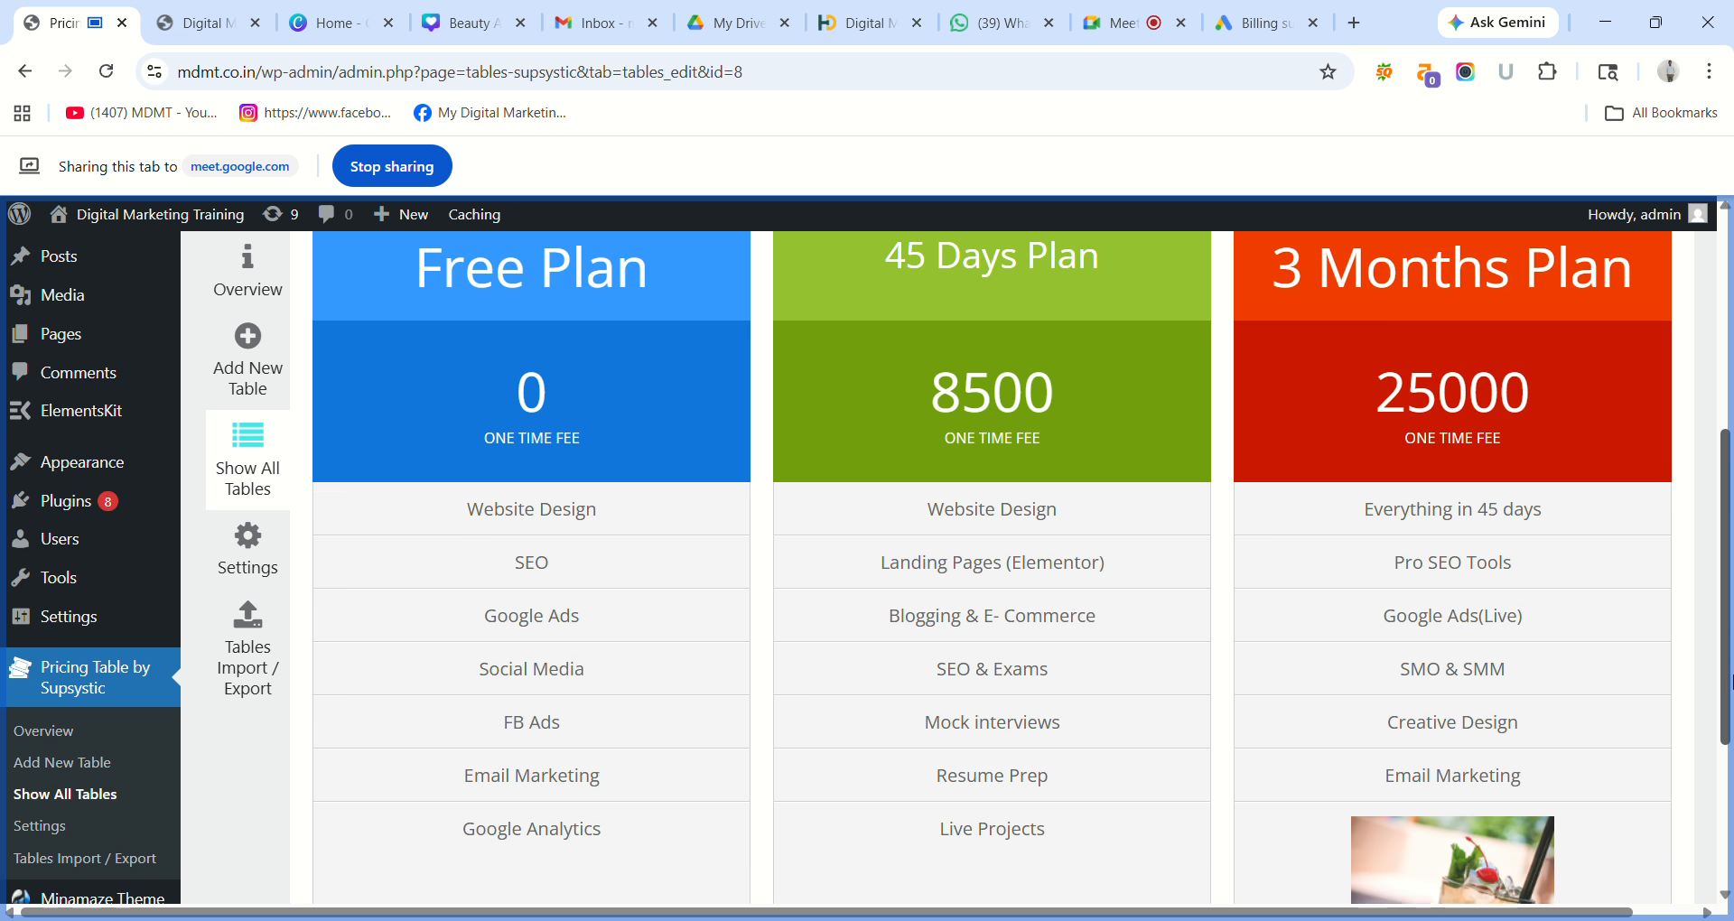
scroll(1465, 675, "down", 2)
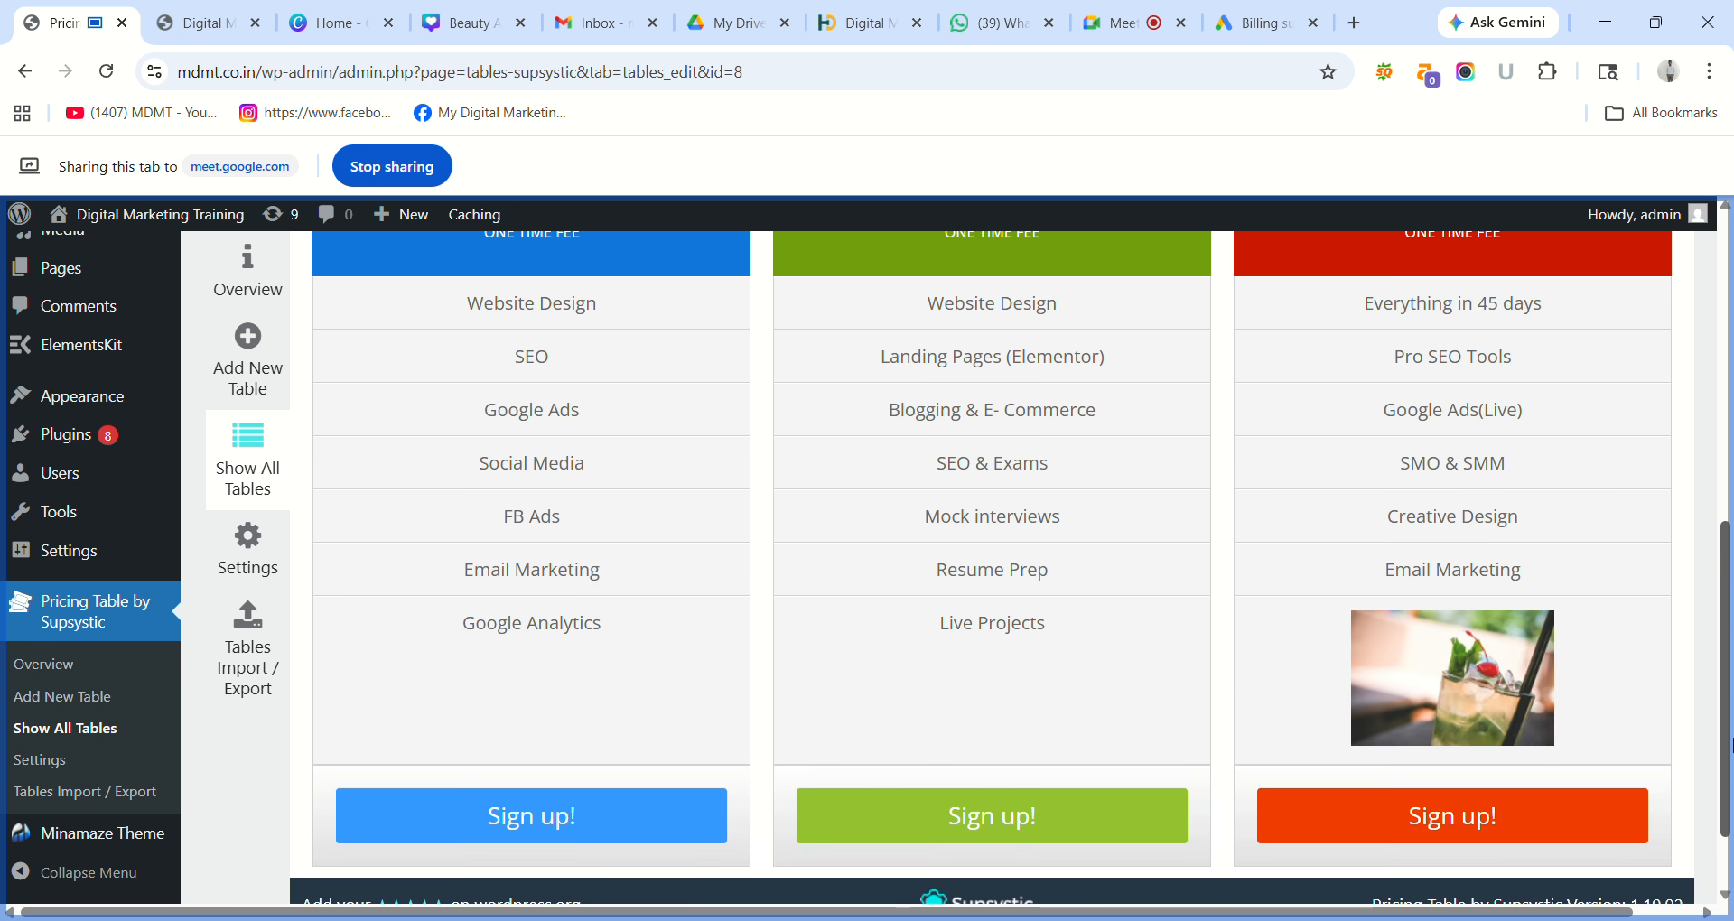
left_click(1464, 677)
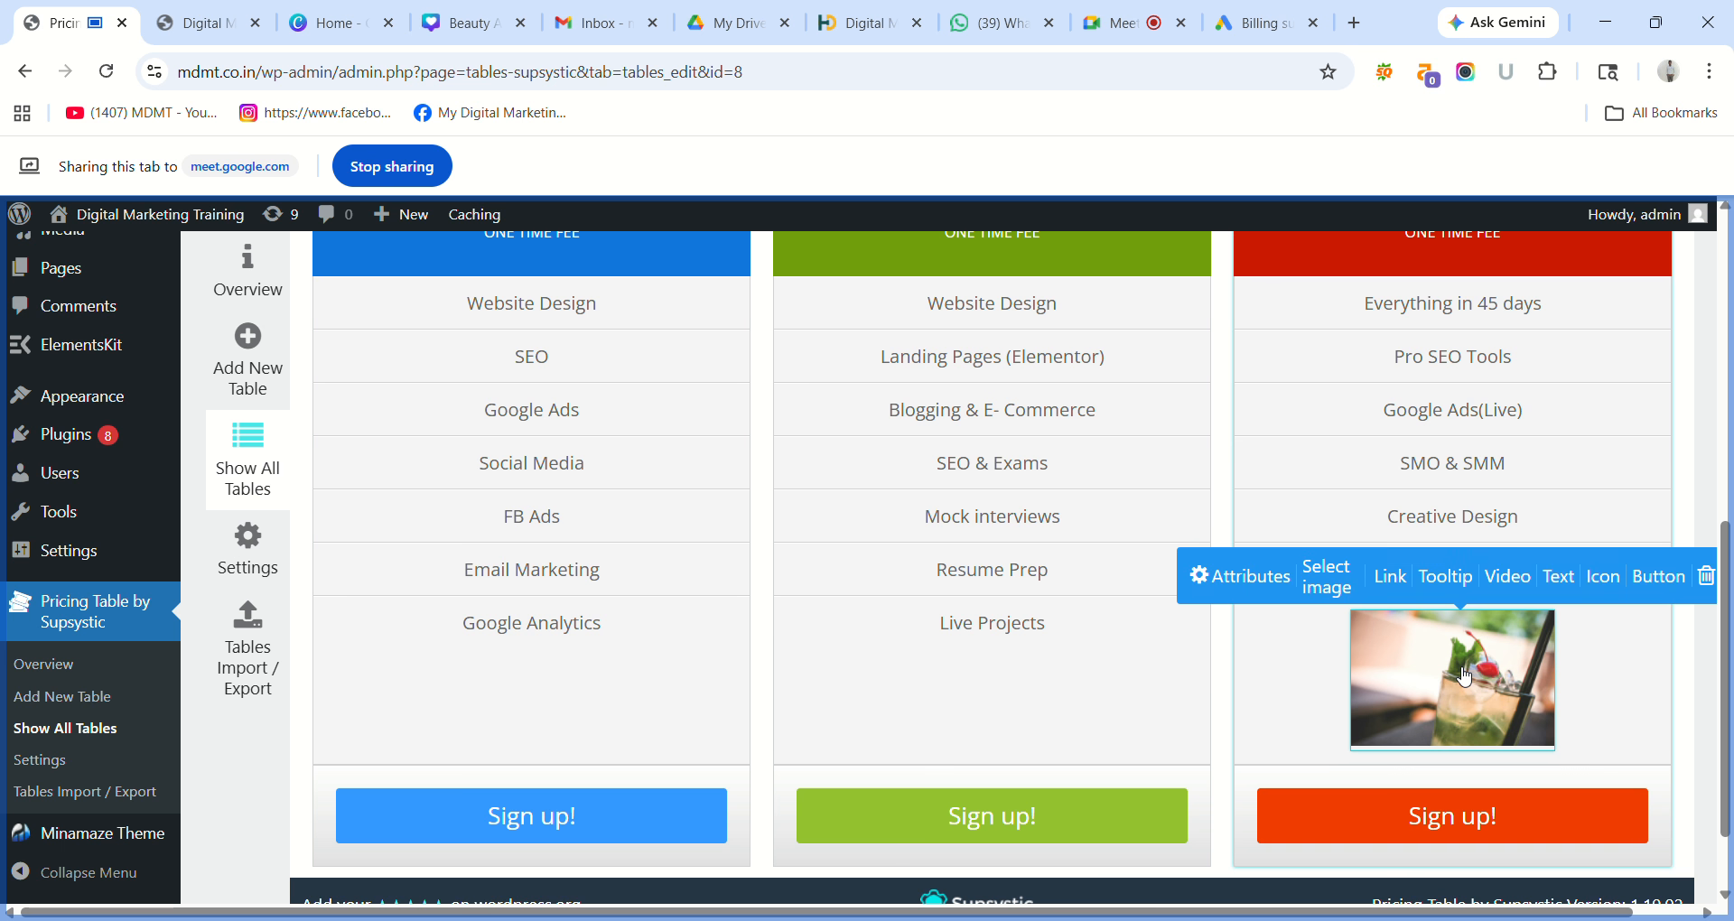
left_click(1337, 581)
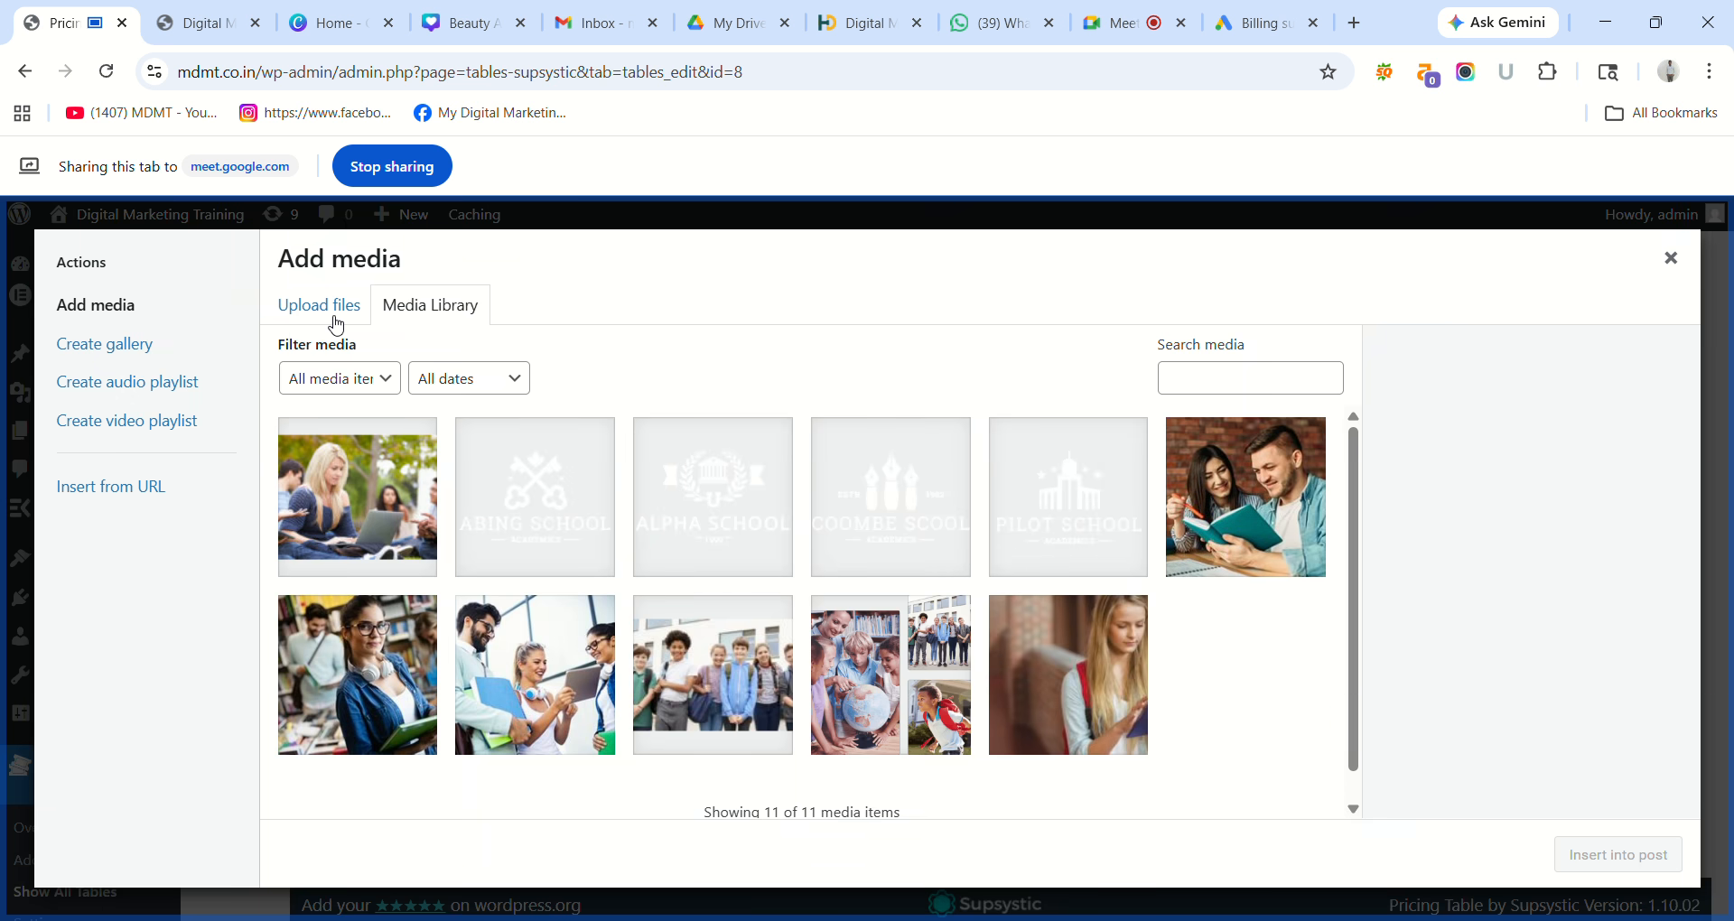
left_click(1682, 269)
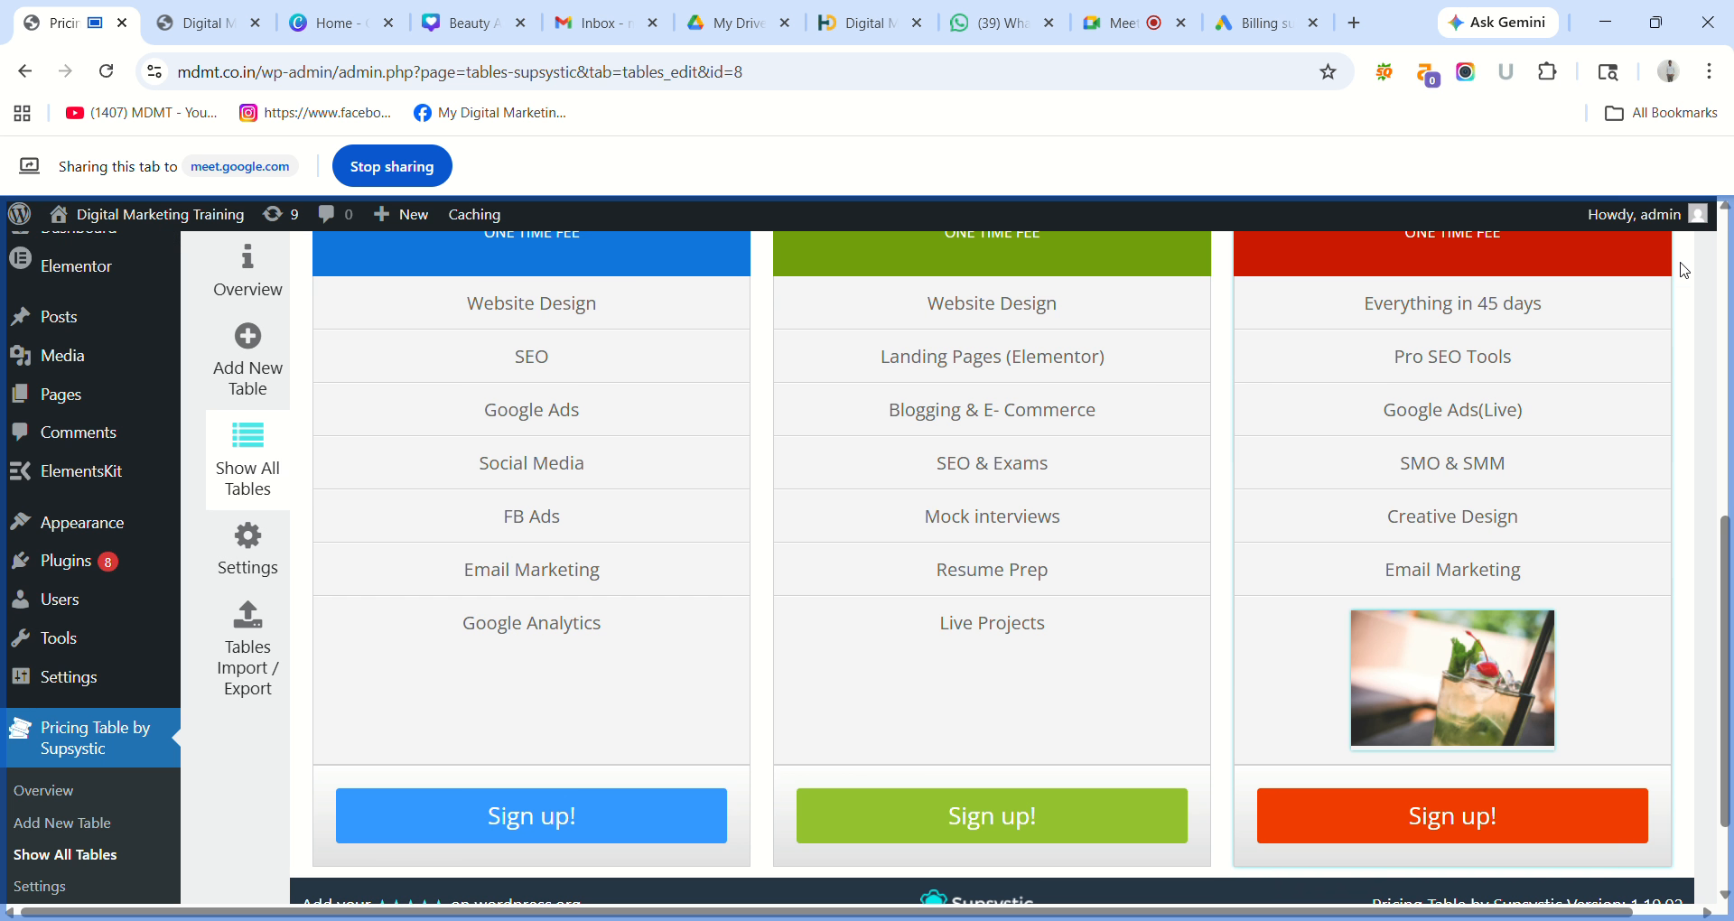
left_click(1547, 683)
left_click(1623, 636)
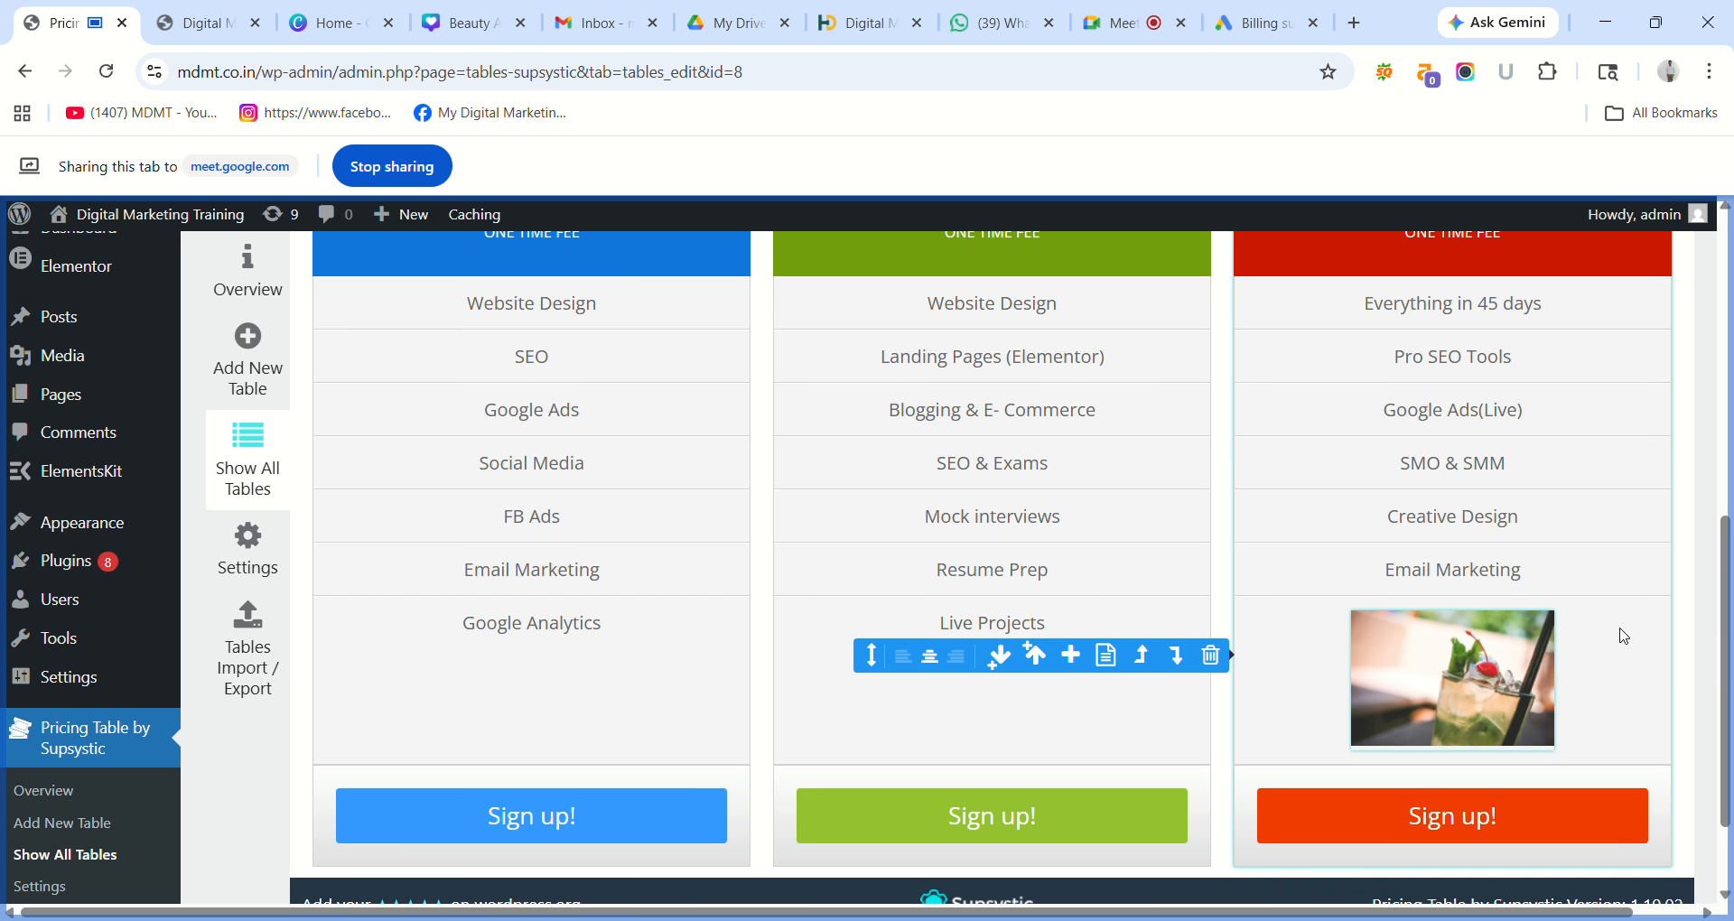
Remove the final feature row holding Live Projects and the image from every plan.
left_click(1219, 658)
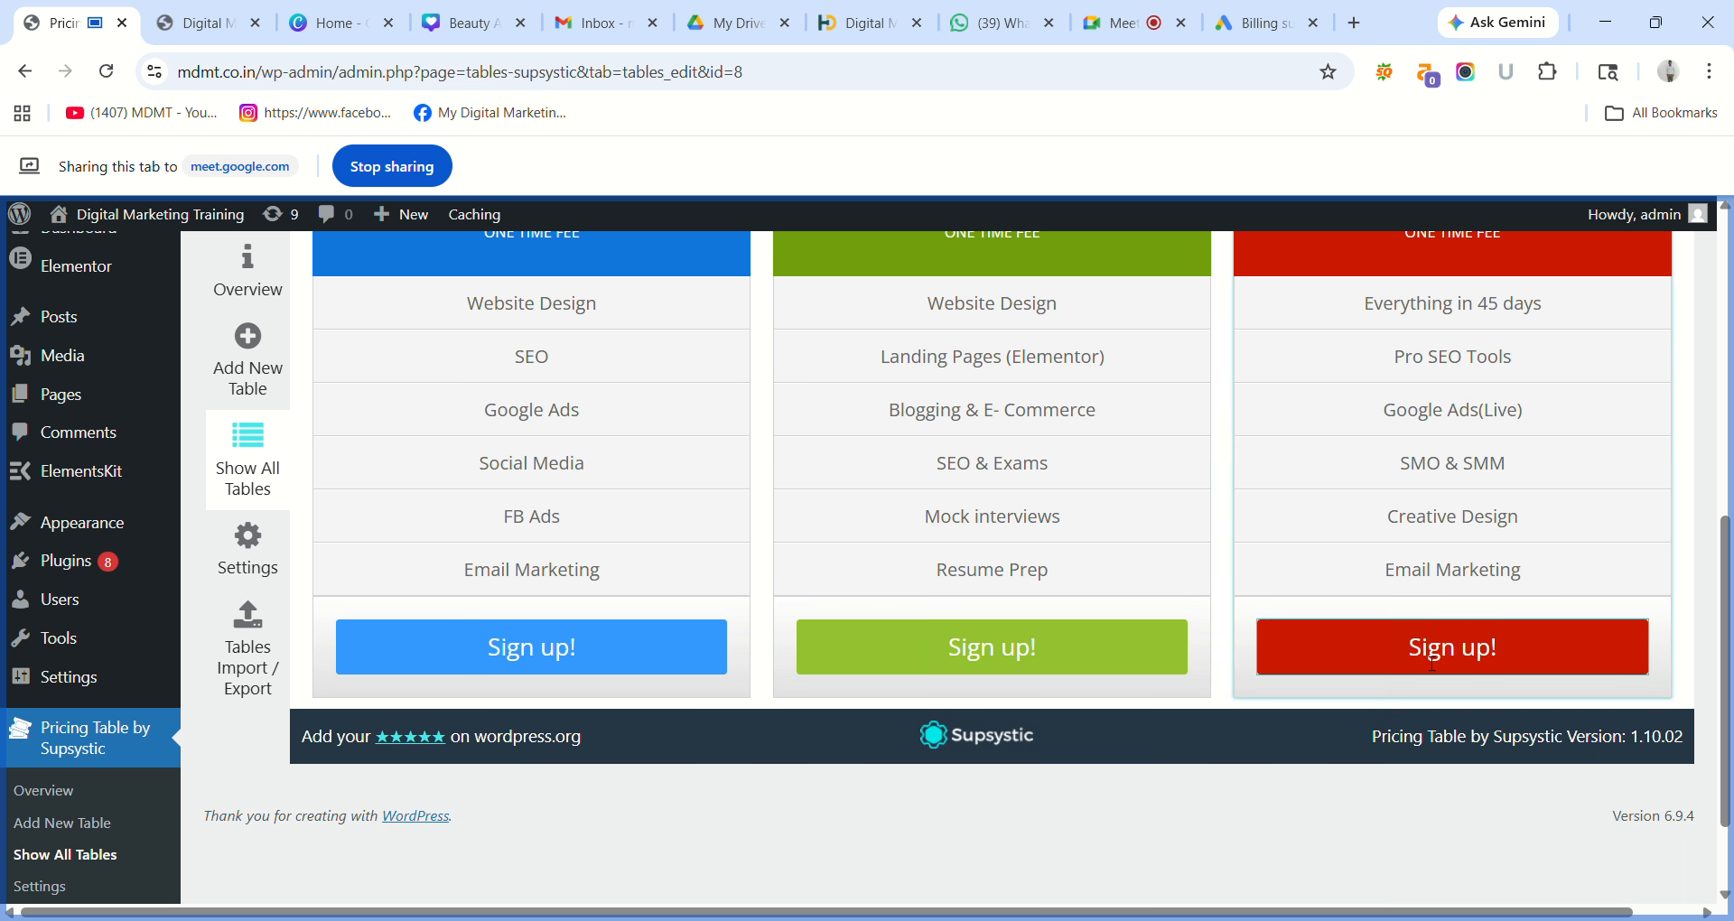
left_click_drag(1729, 618, 1691, 490)
scroll(1690, 491, "up", 3)
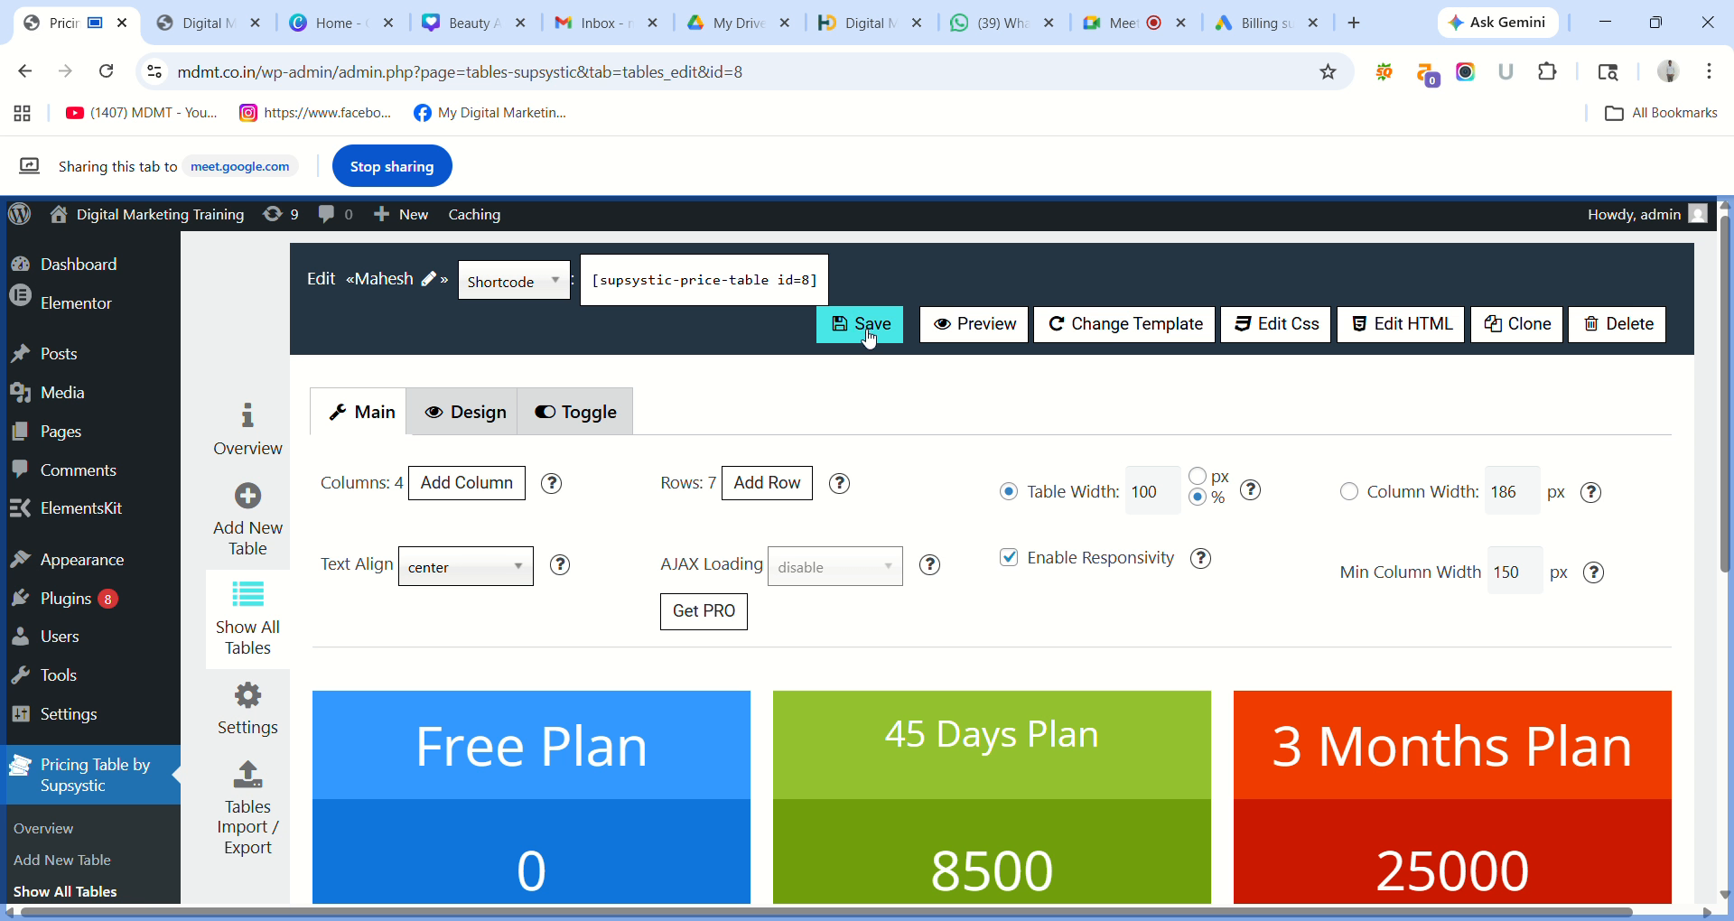
Save the pricing table and scroll through to check the Free, 45 Days and 3 Months Plan columns.
left_click(867, 336)
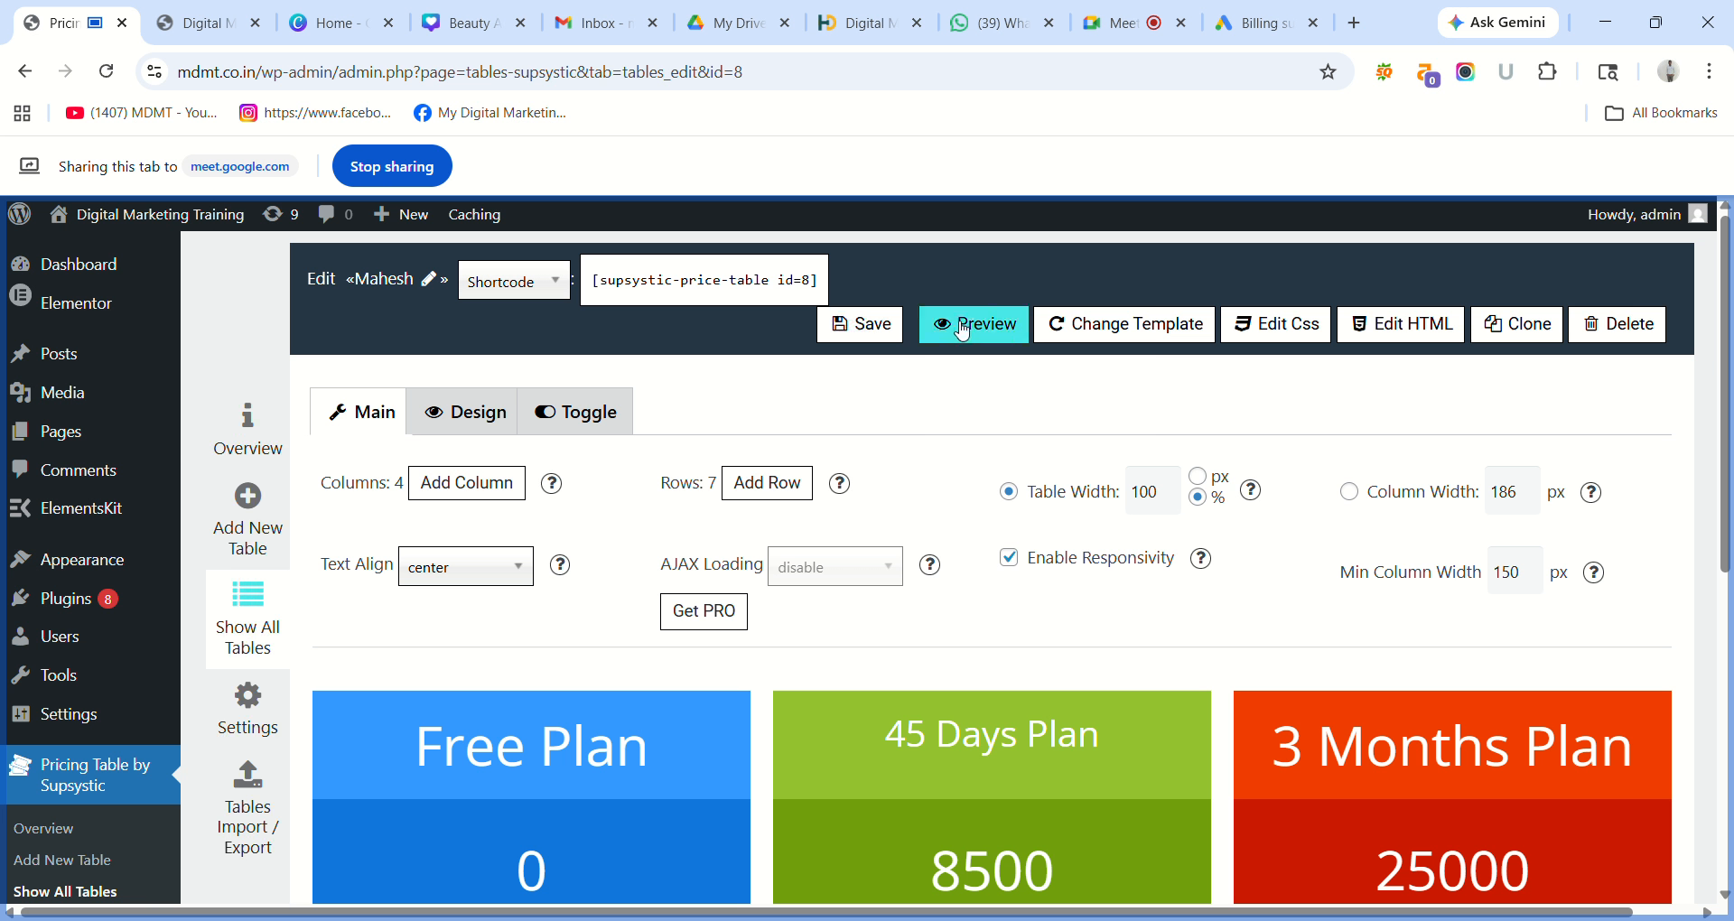
scroll(993, 333, "down", 5)
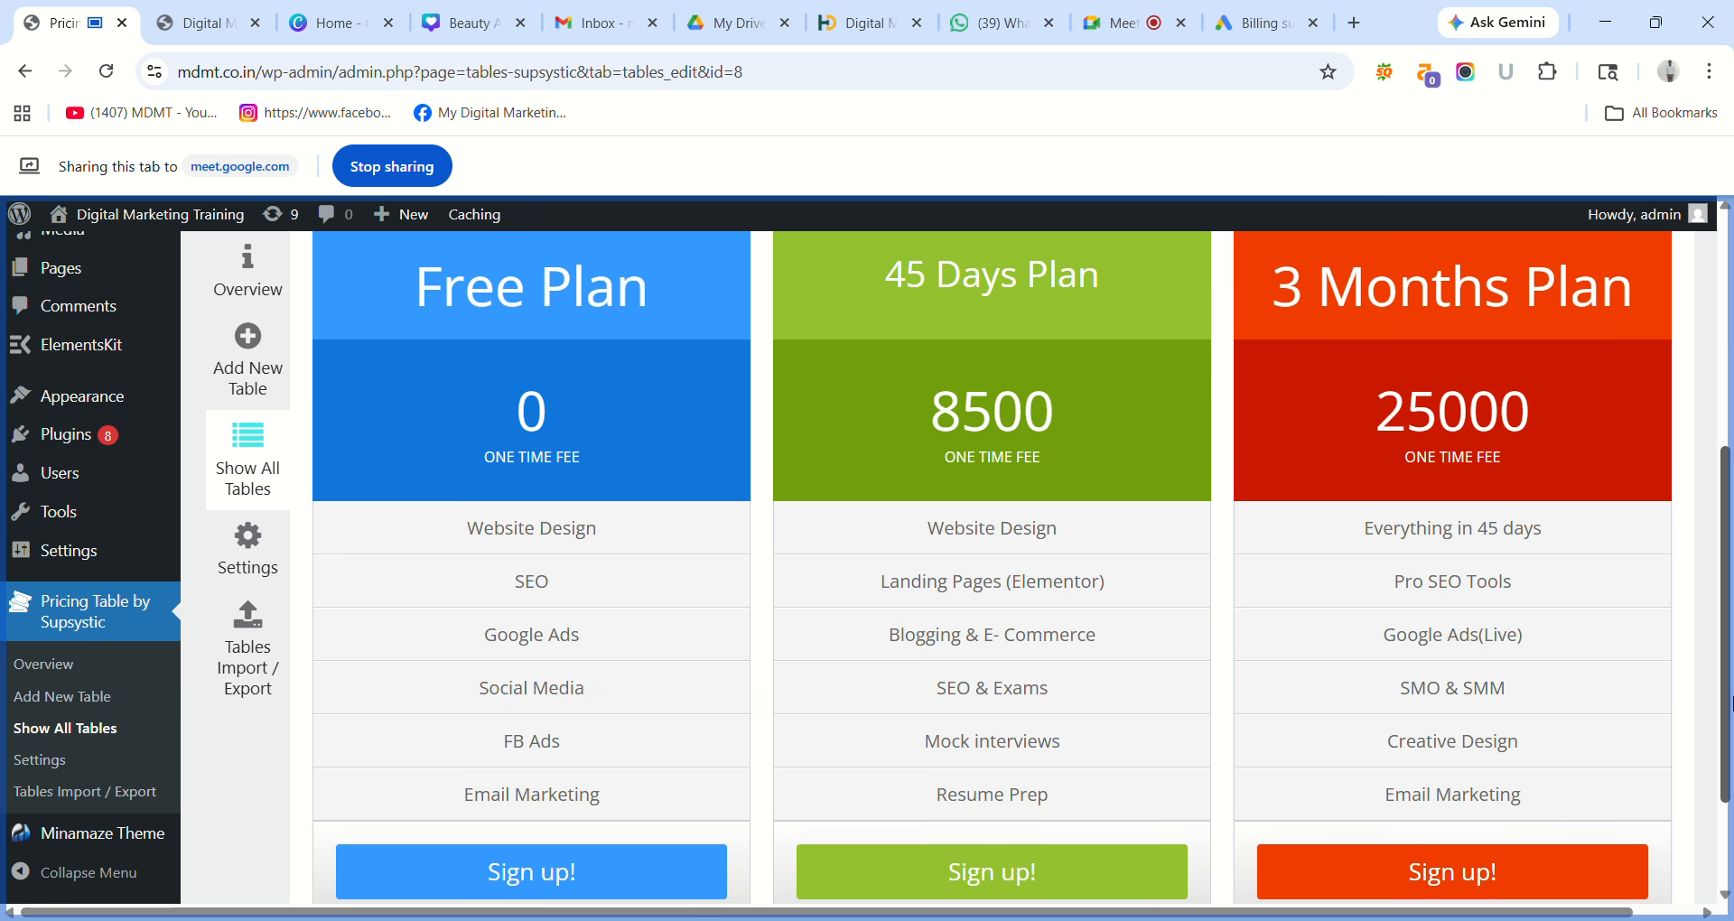
scroll(1730, 682, "up", 5)
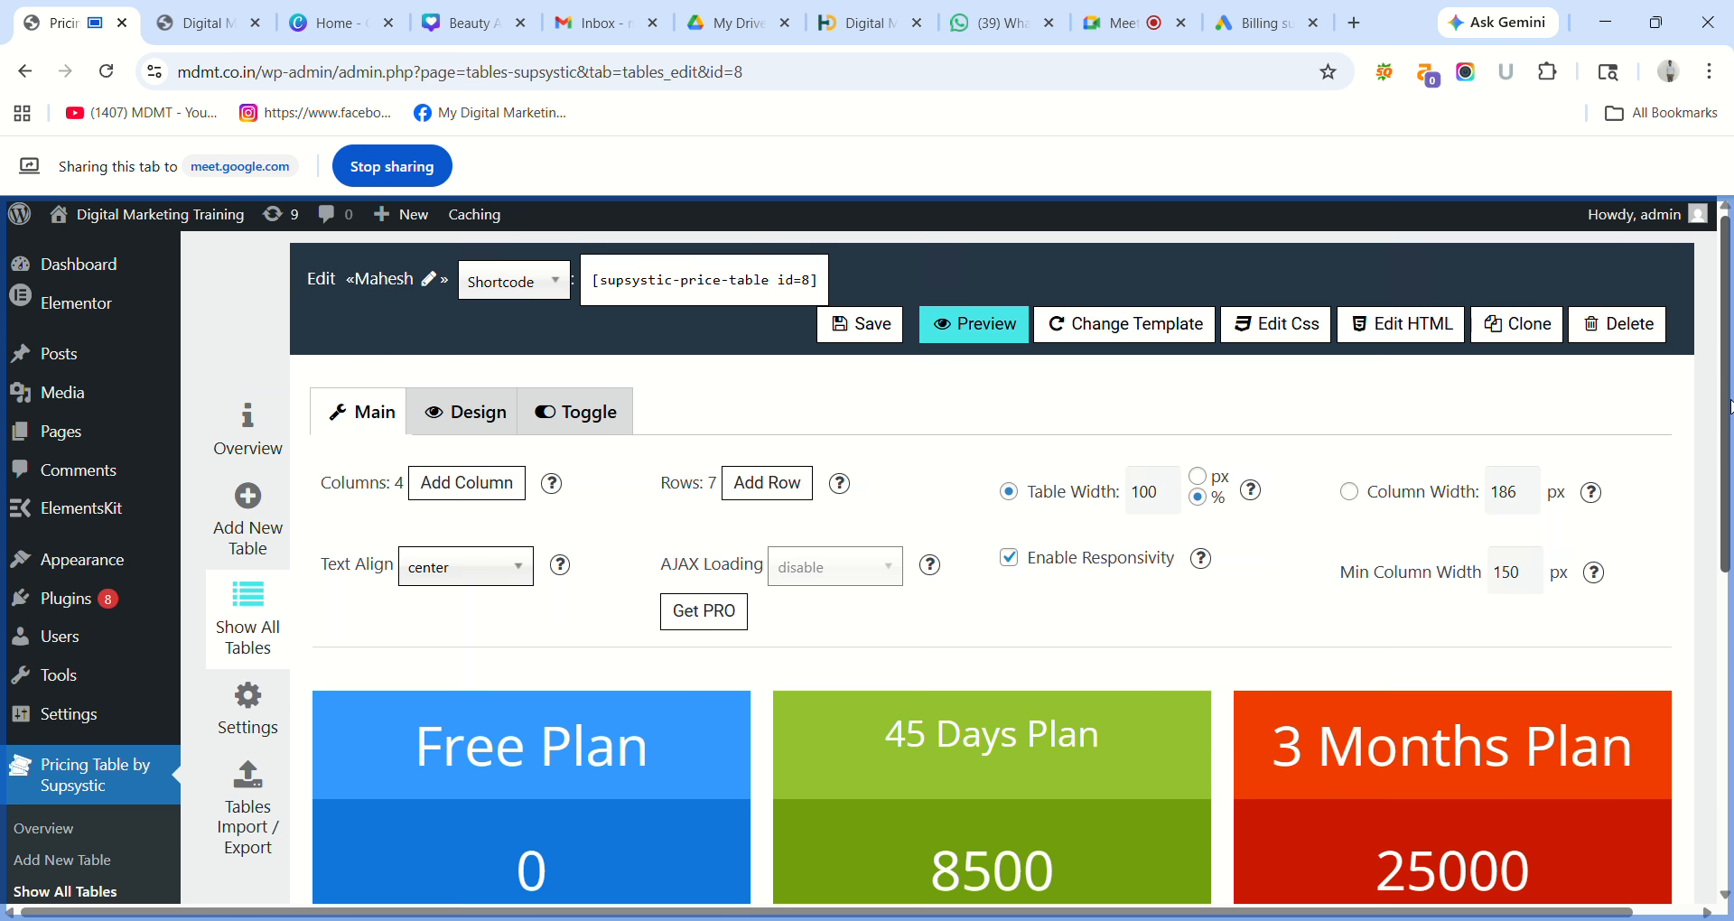
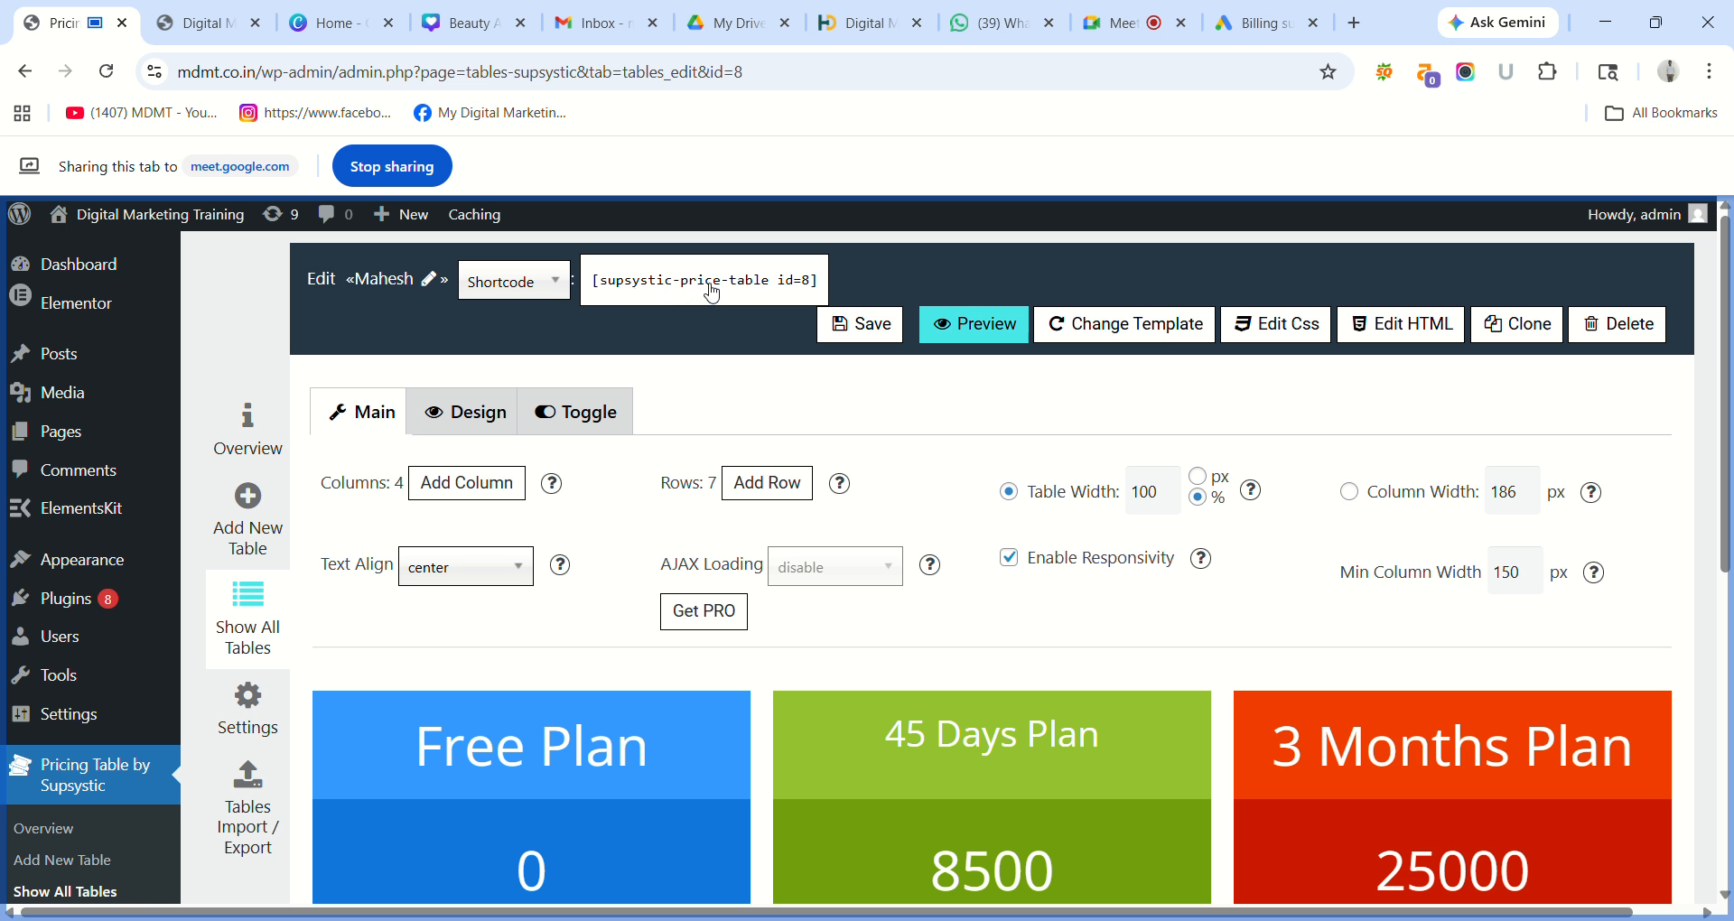
Select the pricing table's shortcode text and check its embed format choices.
left_click(712, 292)
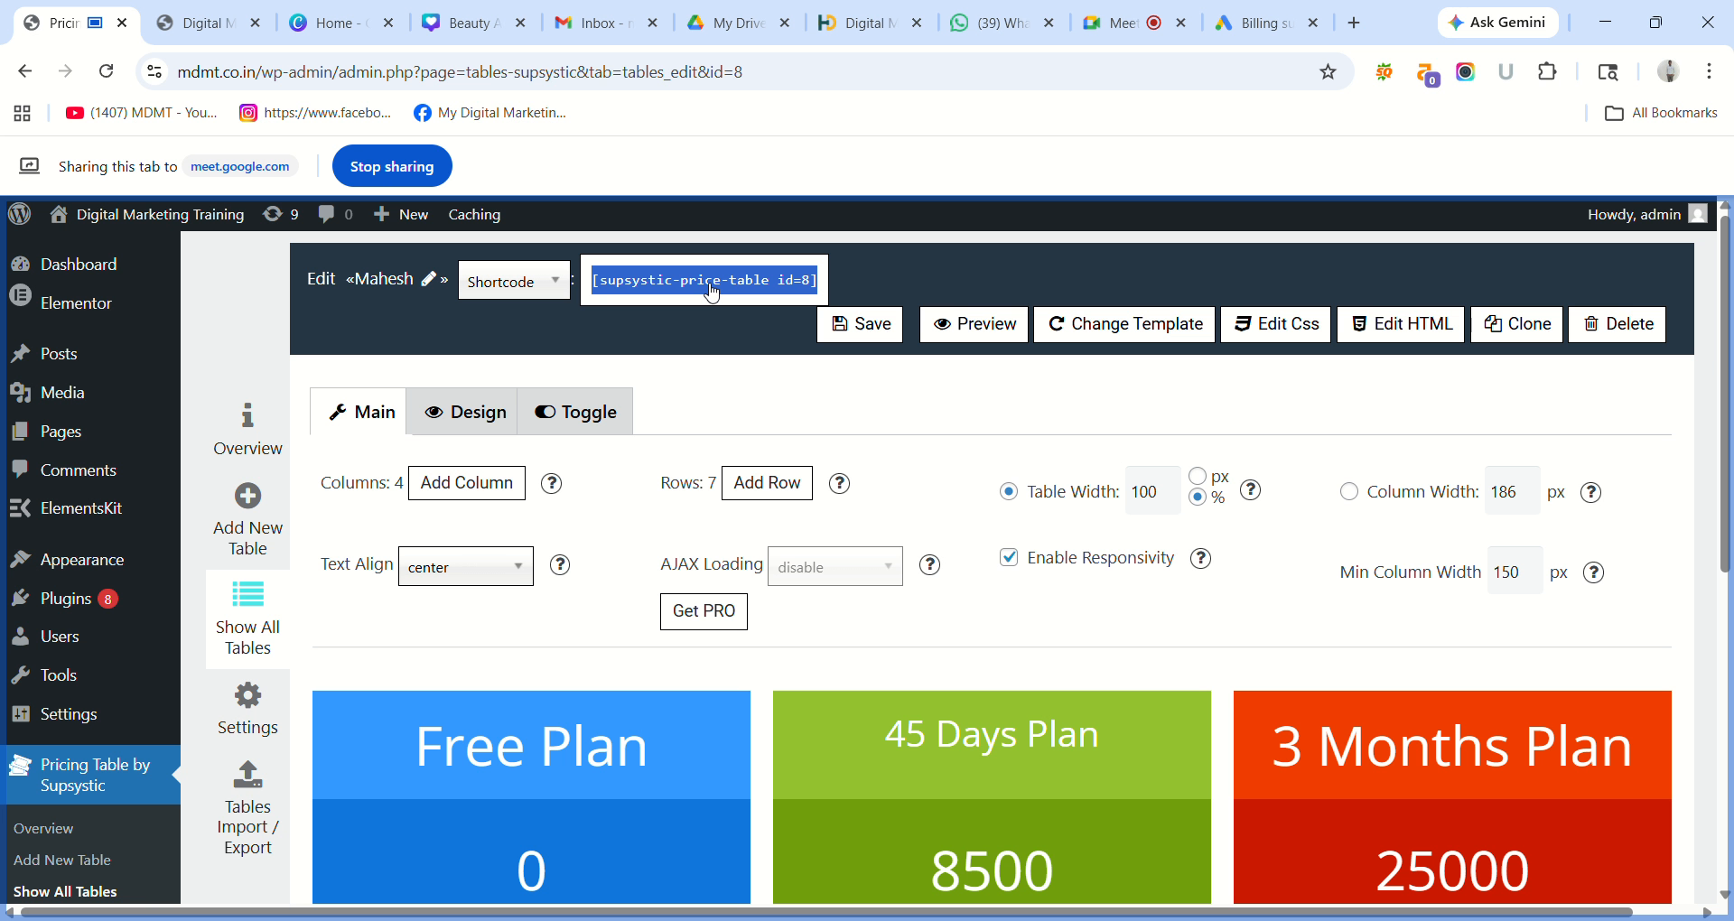
left_click(711, 292)
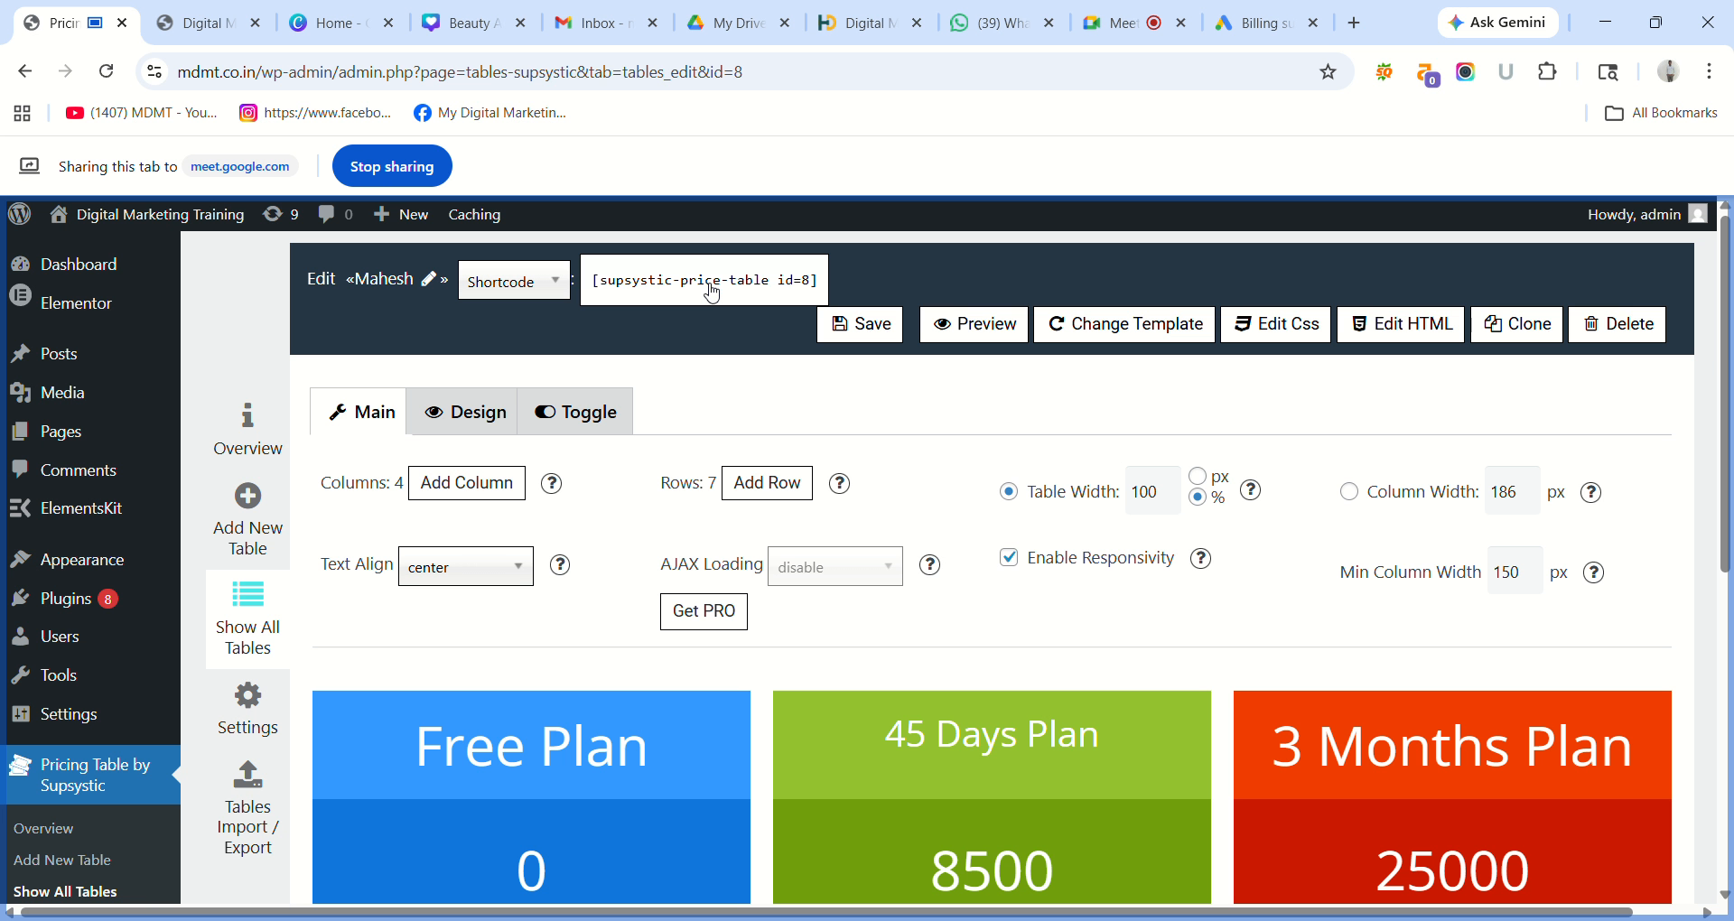
left_click(712, 292)
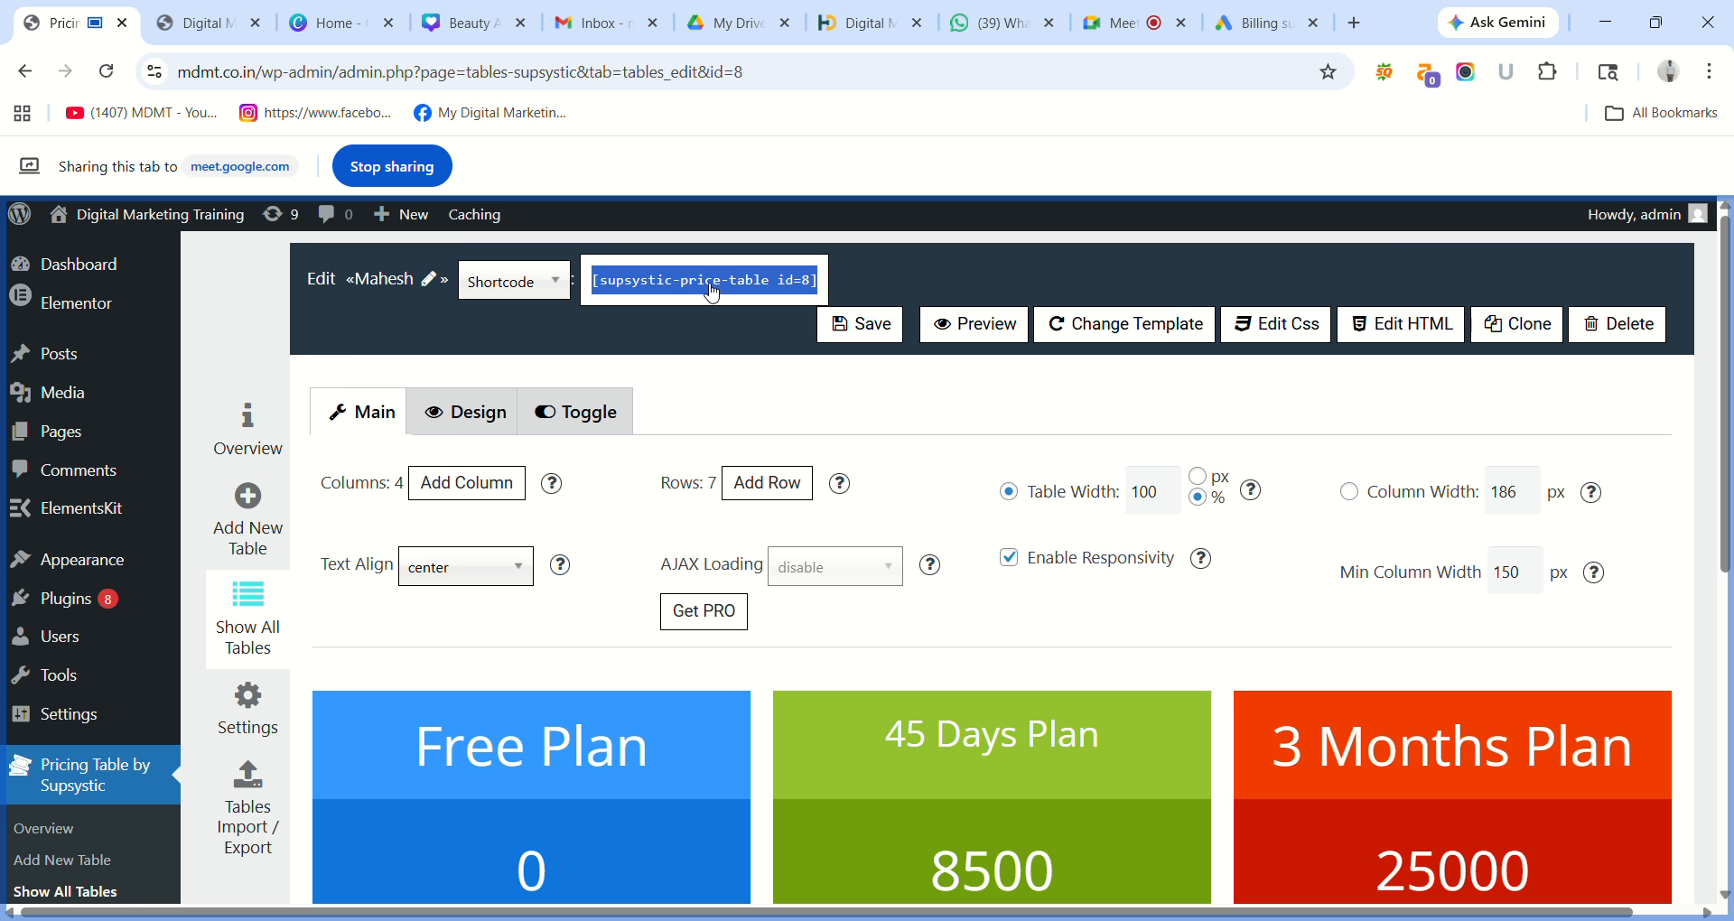
left_click(562, 282)
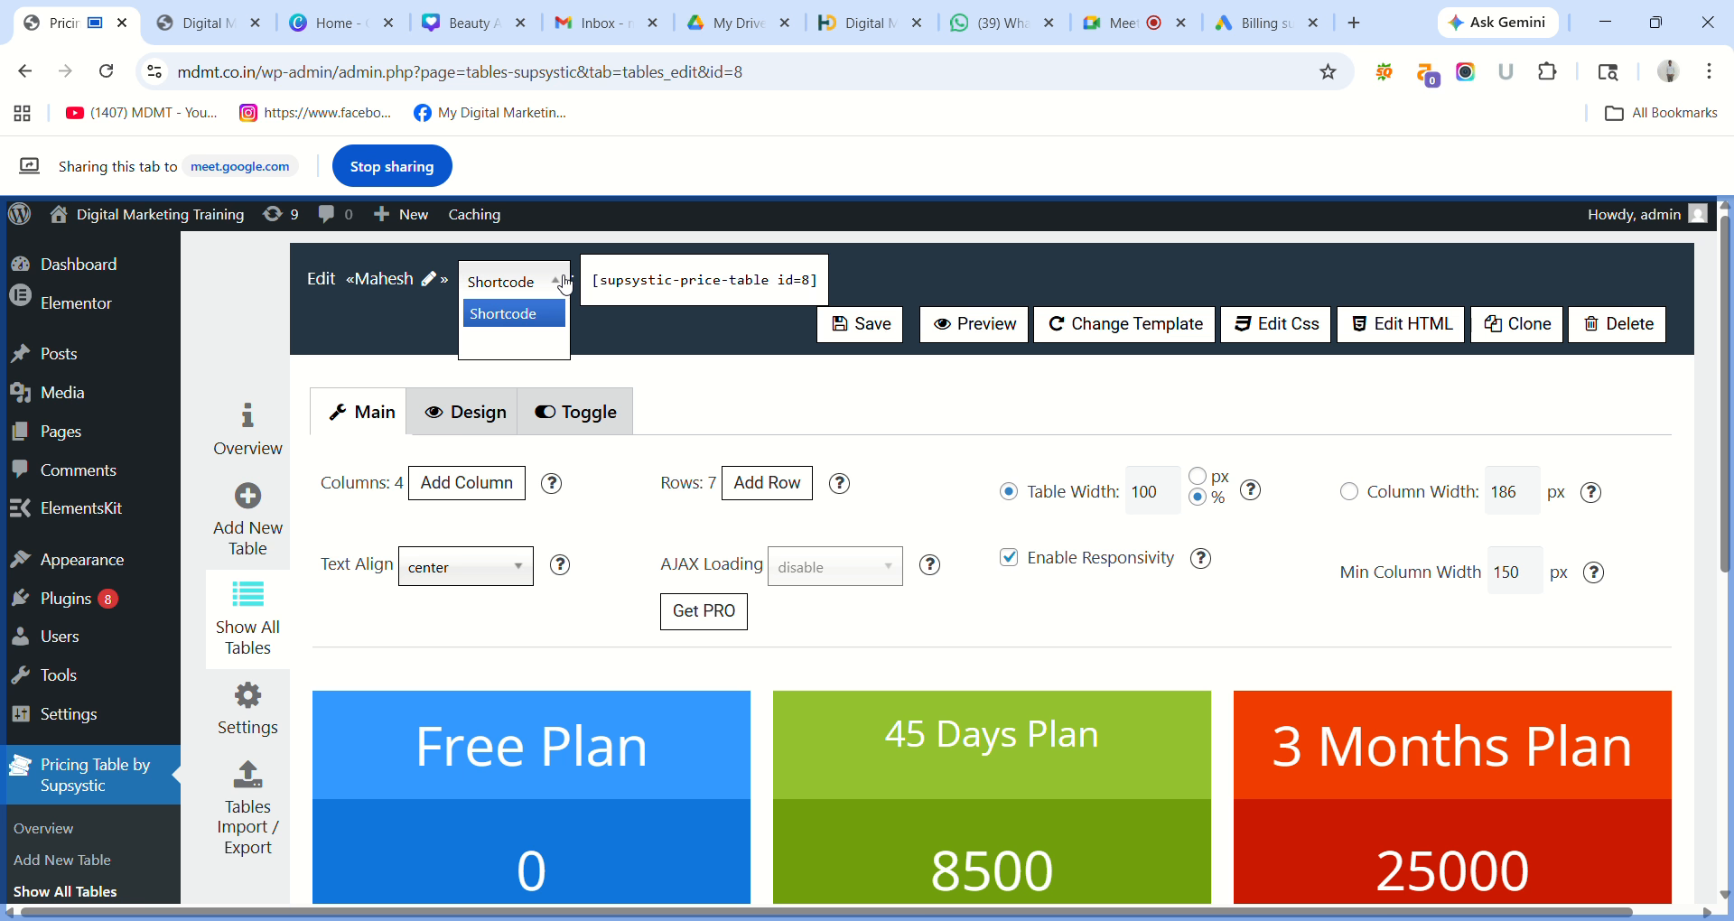
left_click(653, 291)
key("ctrl+c")
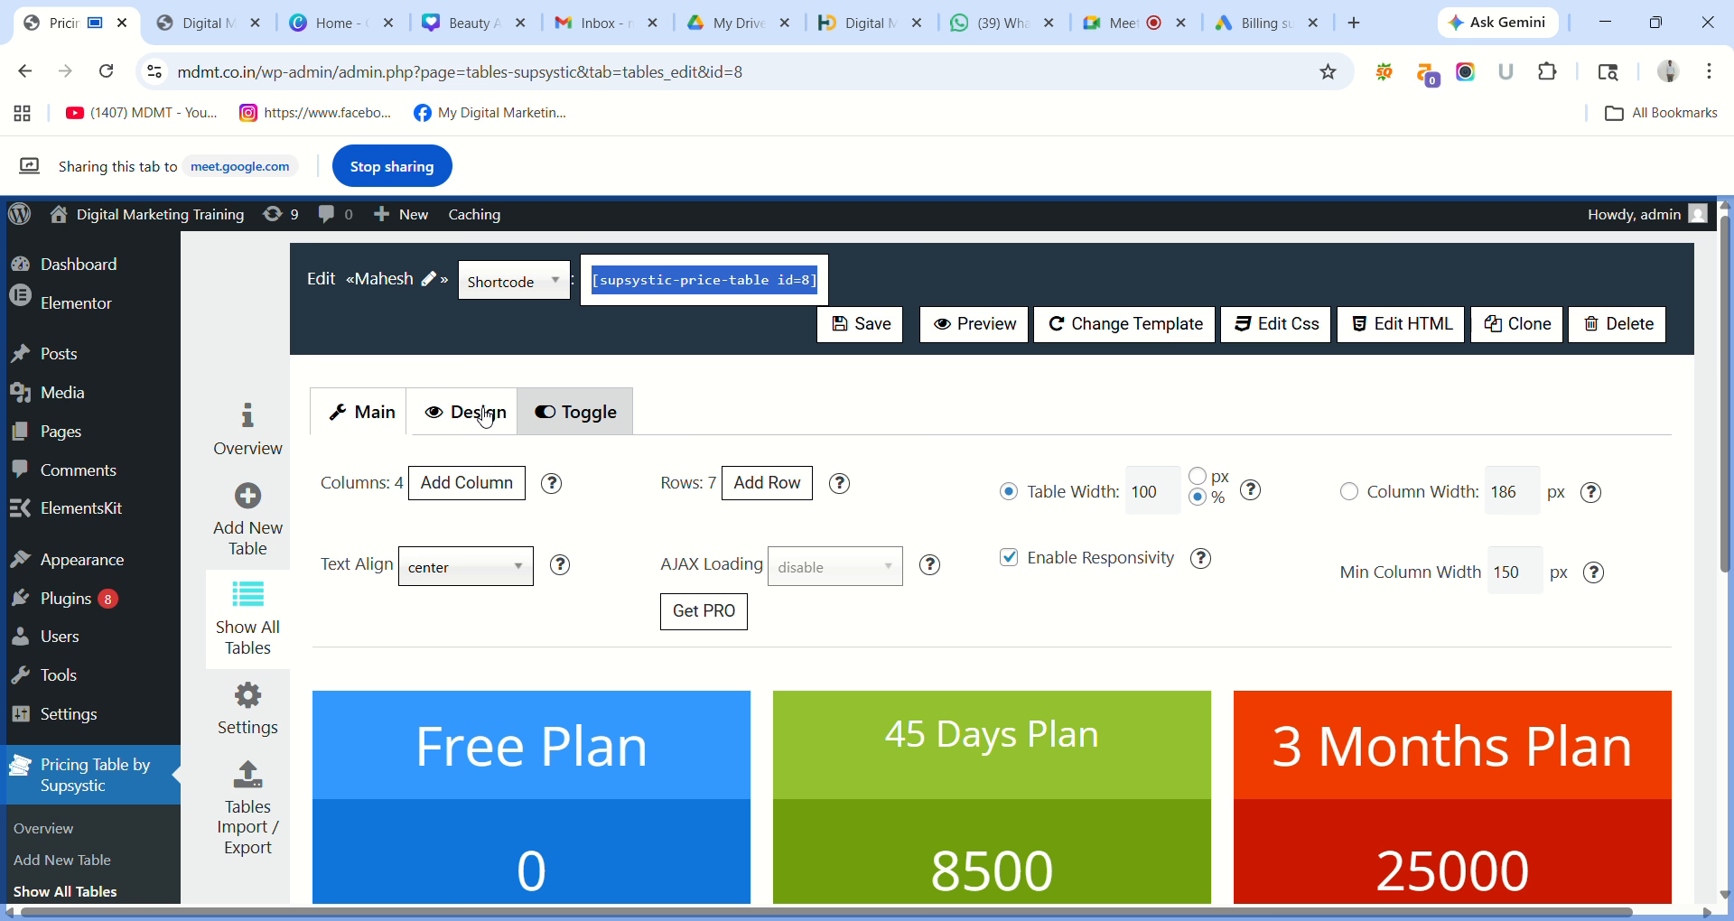
Look through the pricing table's design and toggle settings, then return to its main settings.
left_click(481, 414)
left_click(484, 416)
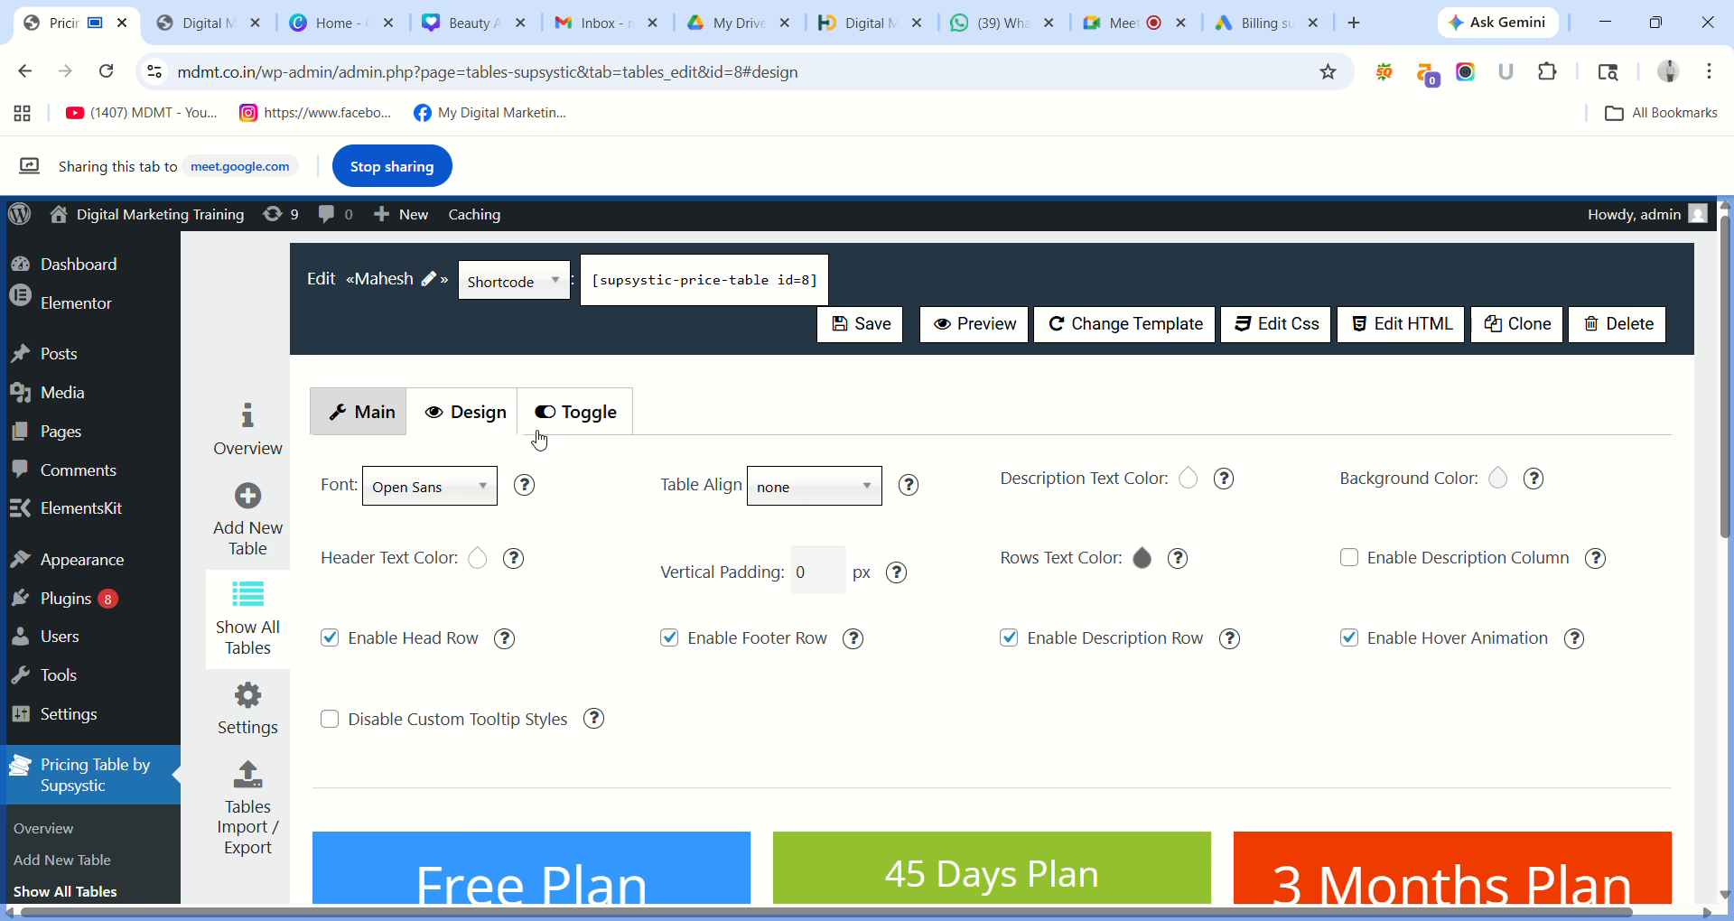
left_click(574, 420)
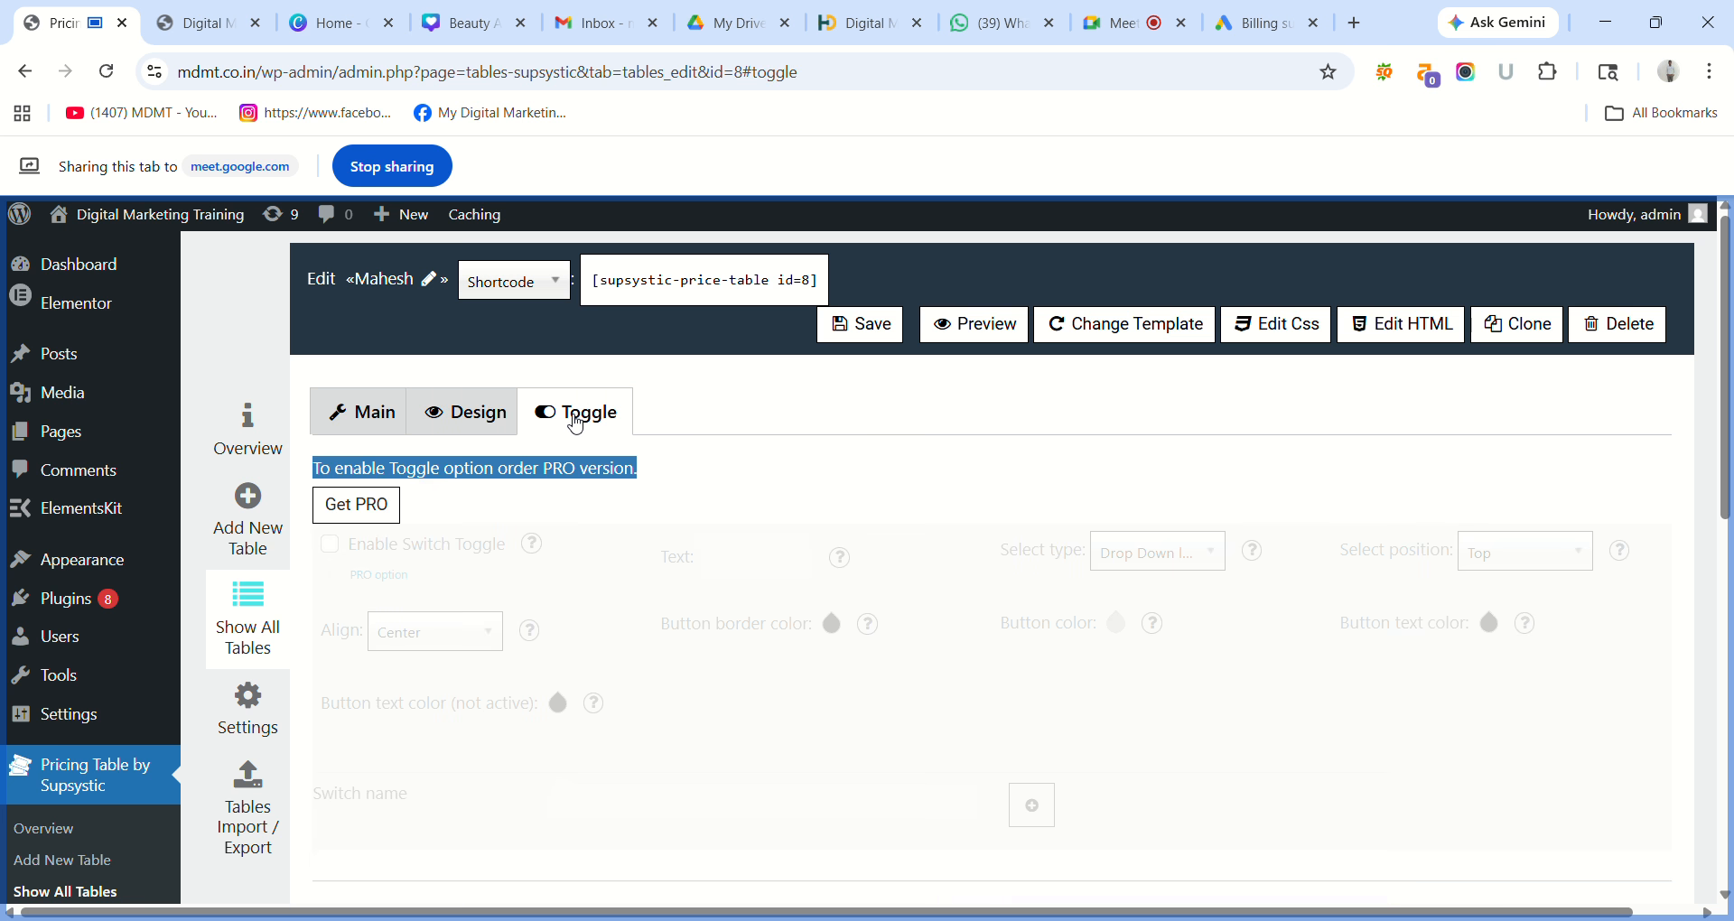
left_click(465, 428)
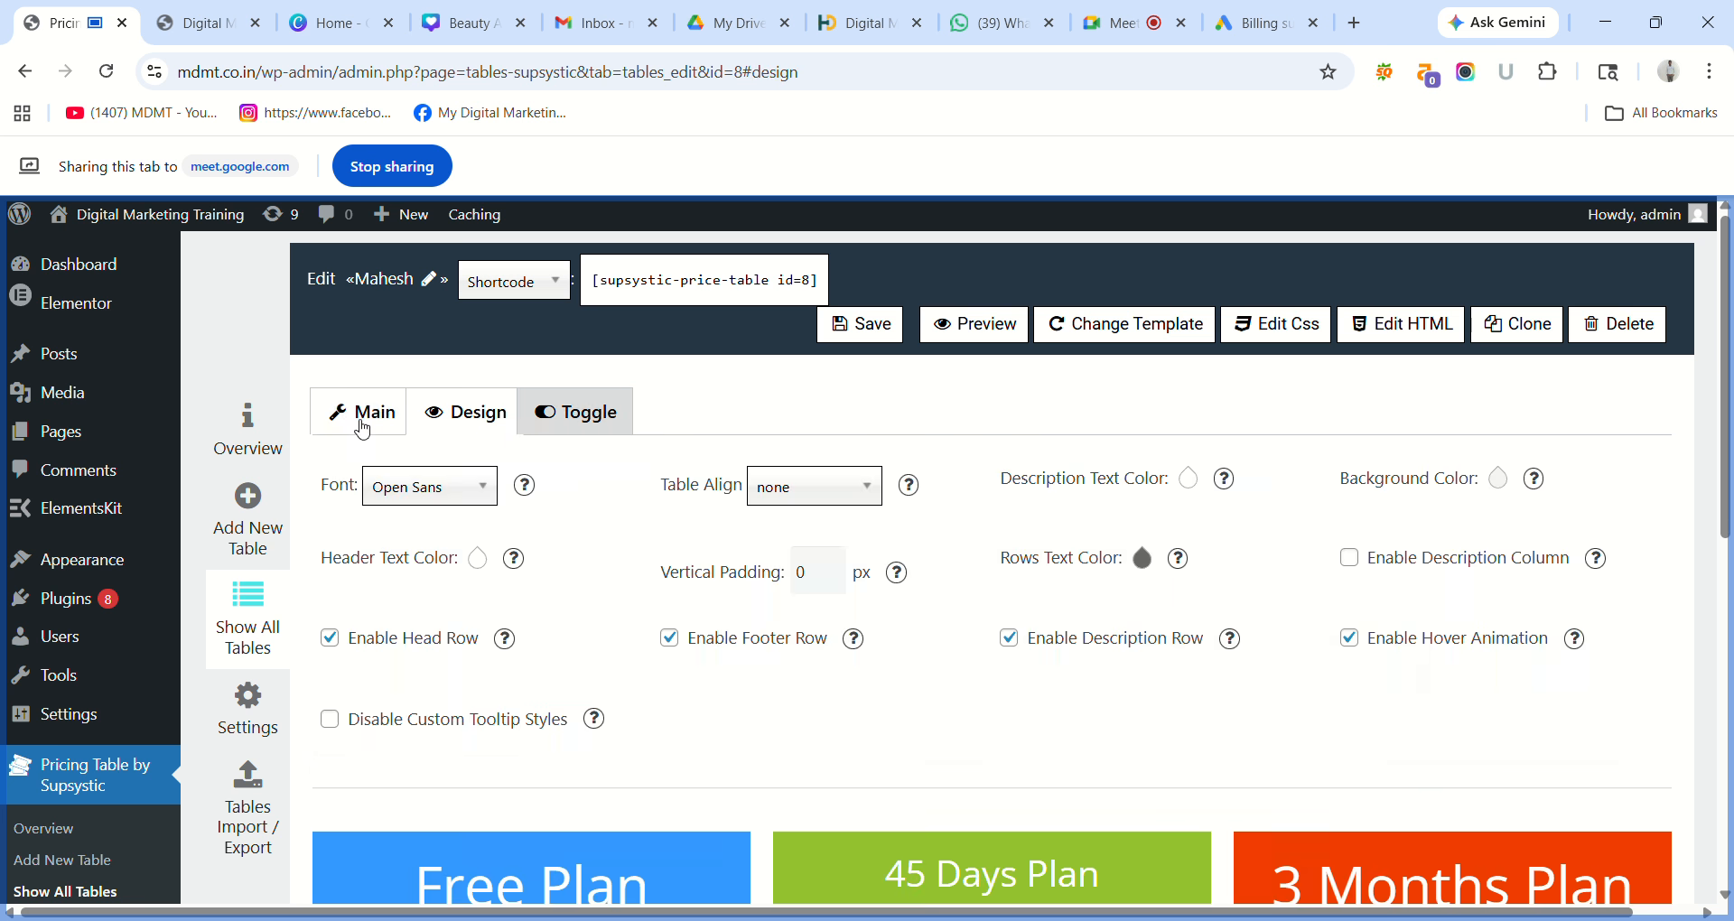
left_click(361, 421)
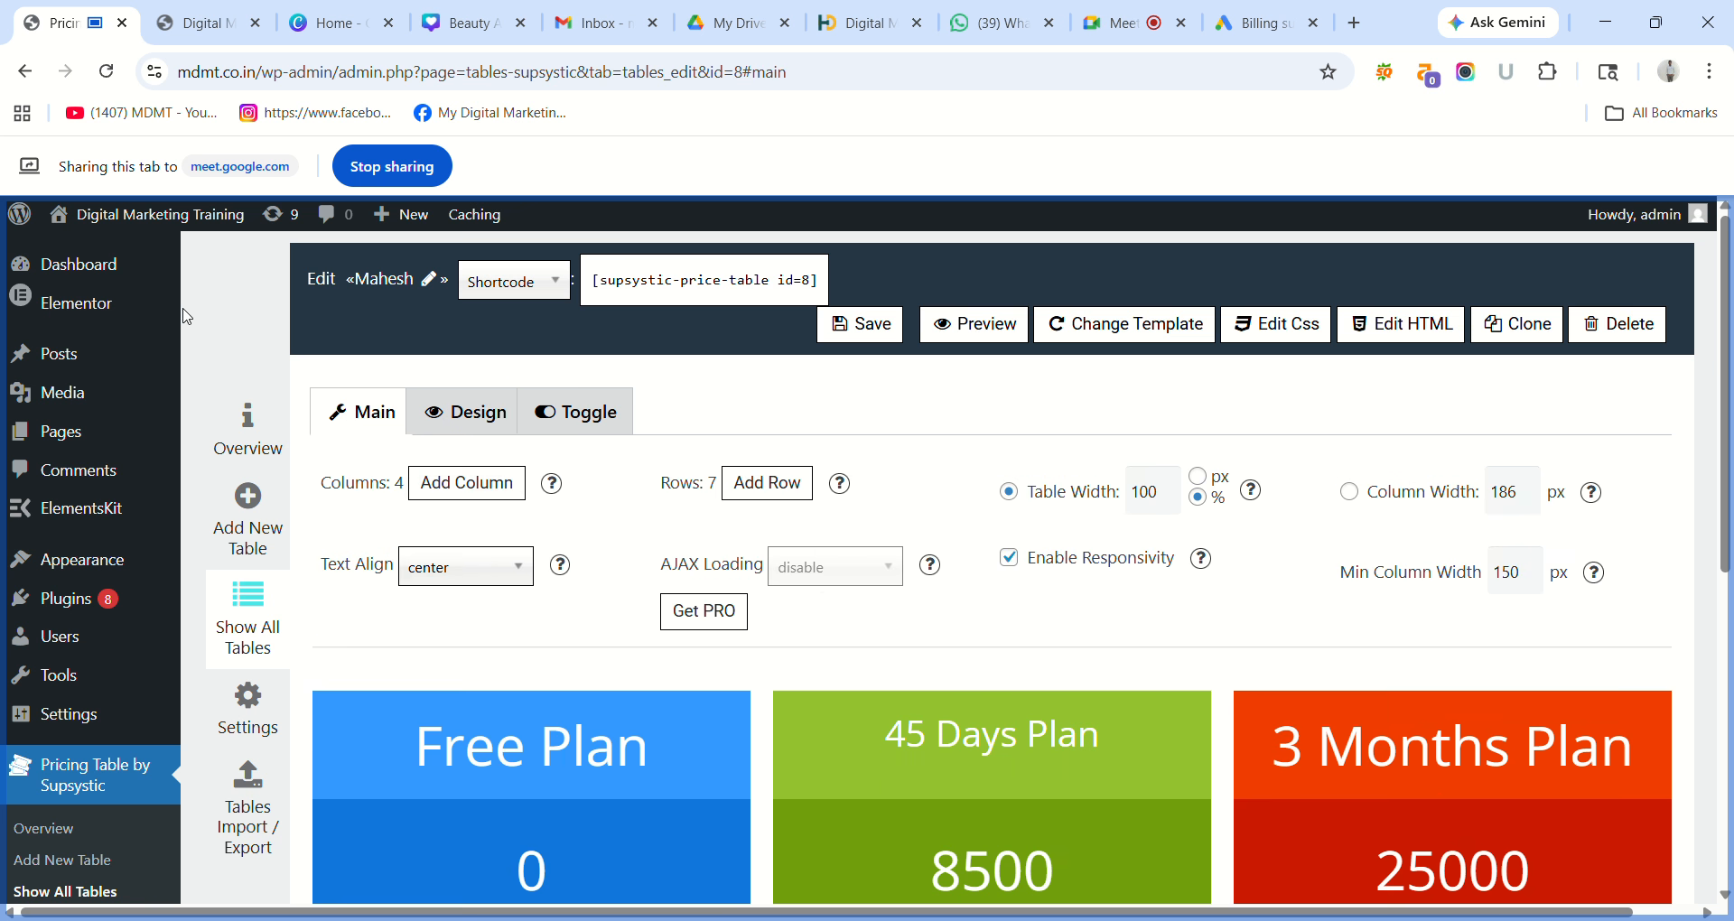
Browse the live site's homepage, About us and Services pages.
left_click(180, 29)
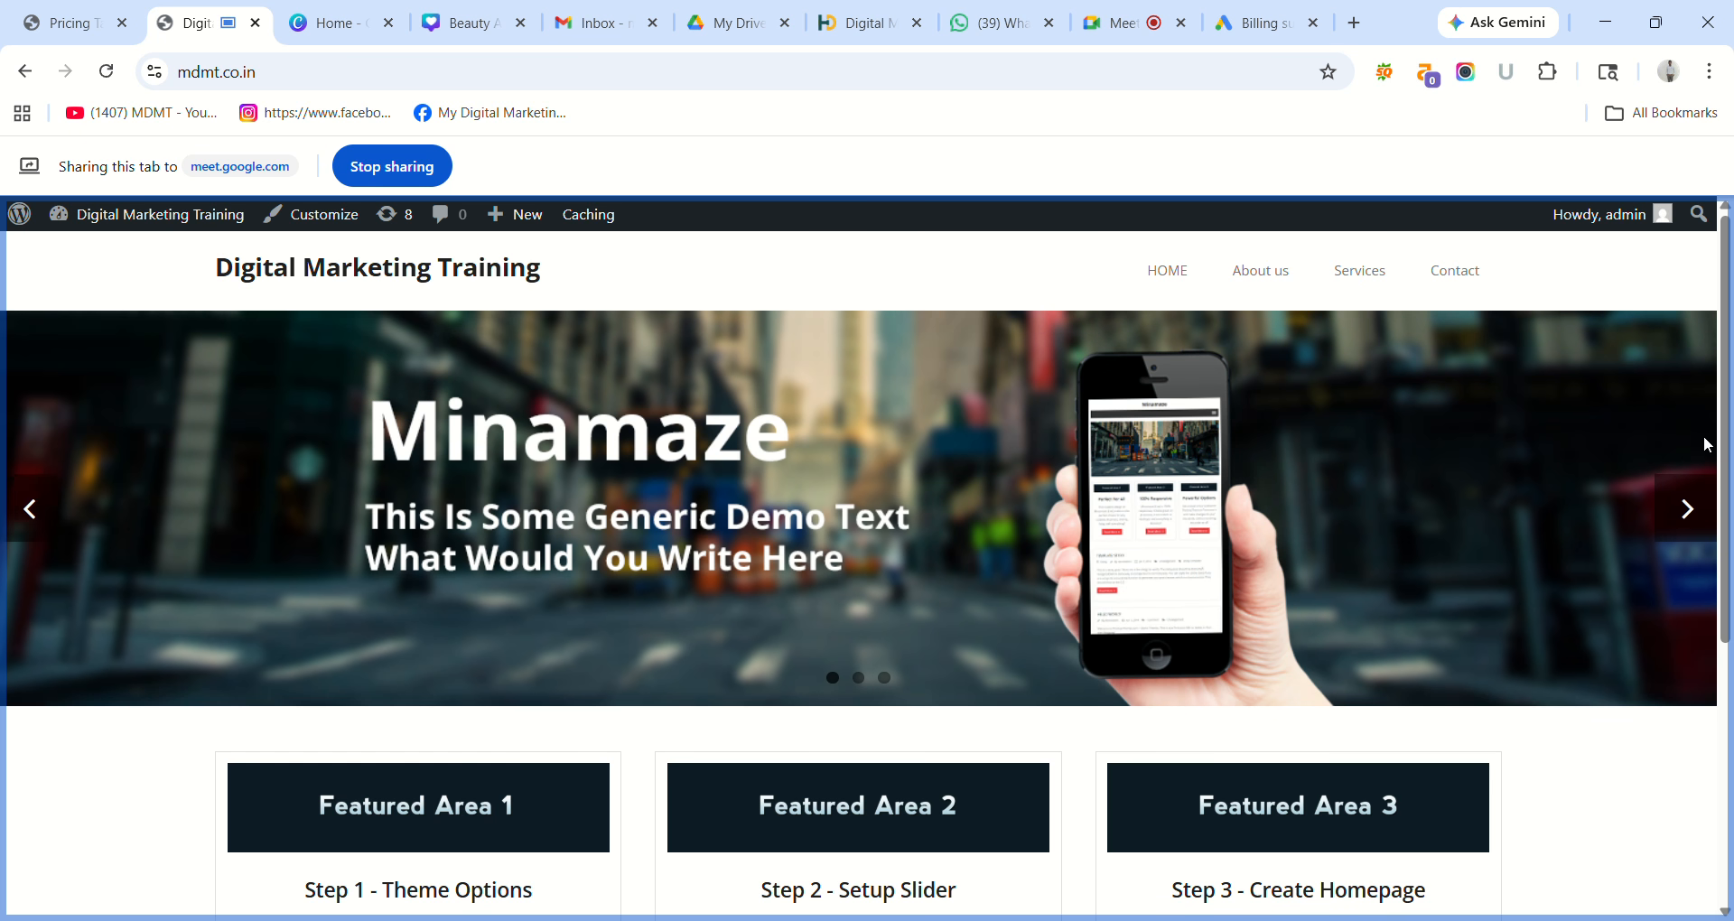
left_click_drag(1726, 512, 1727, 770)
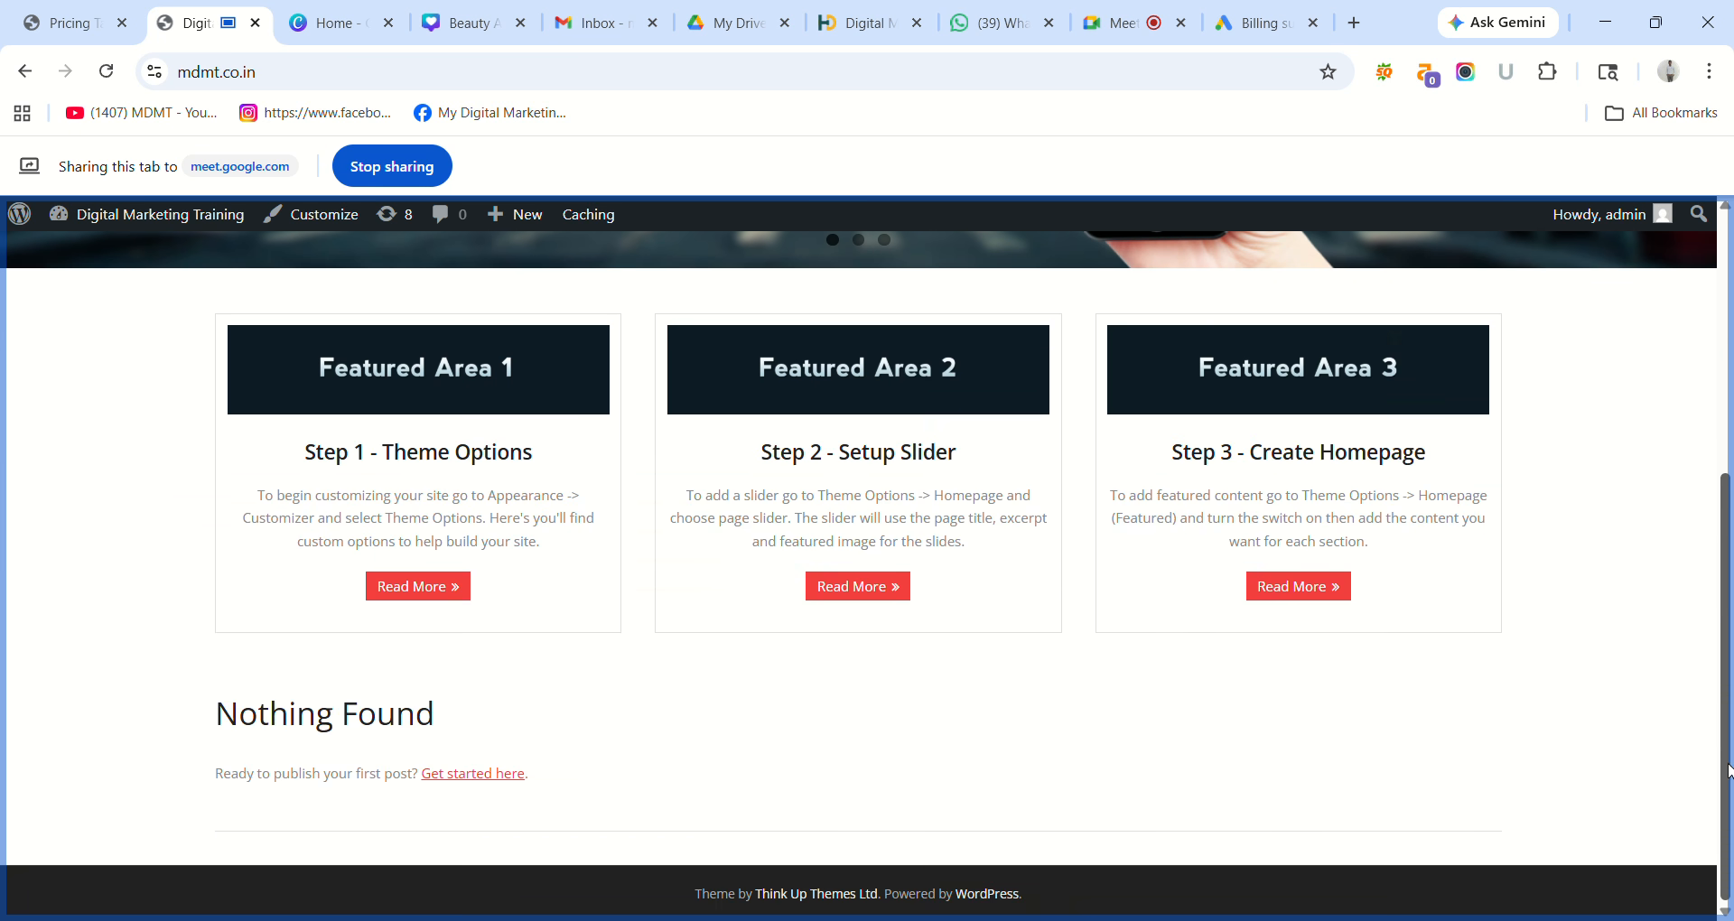
left_click_drag(1730, 671, 1725, 371)
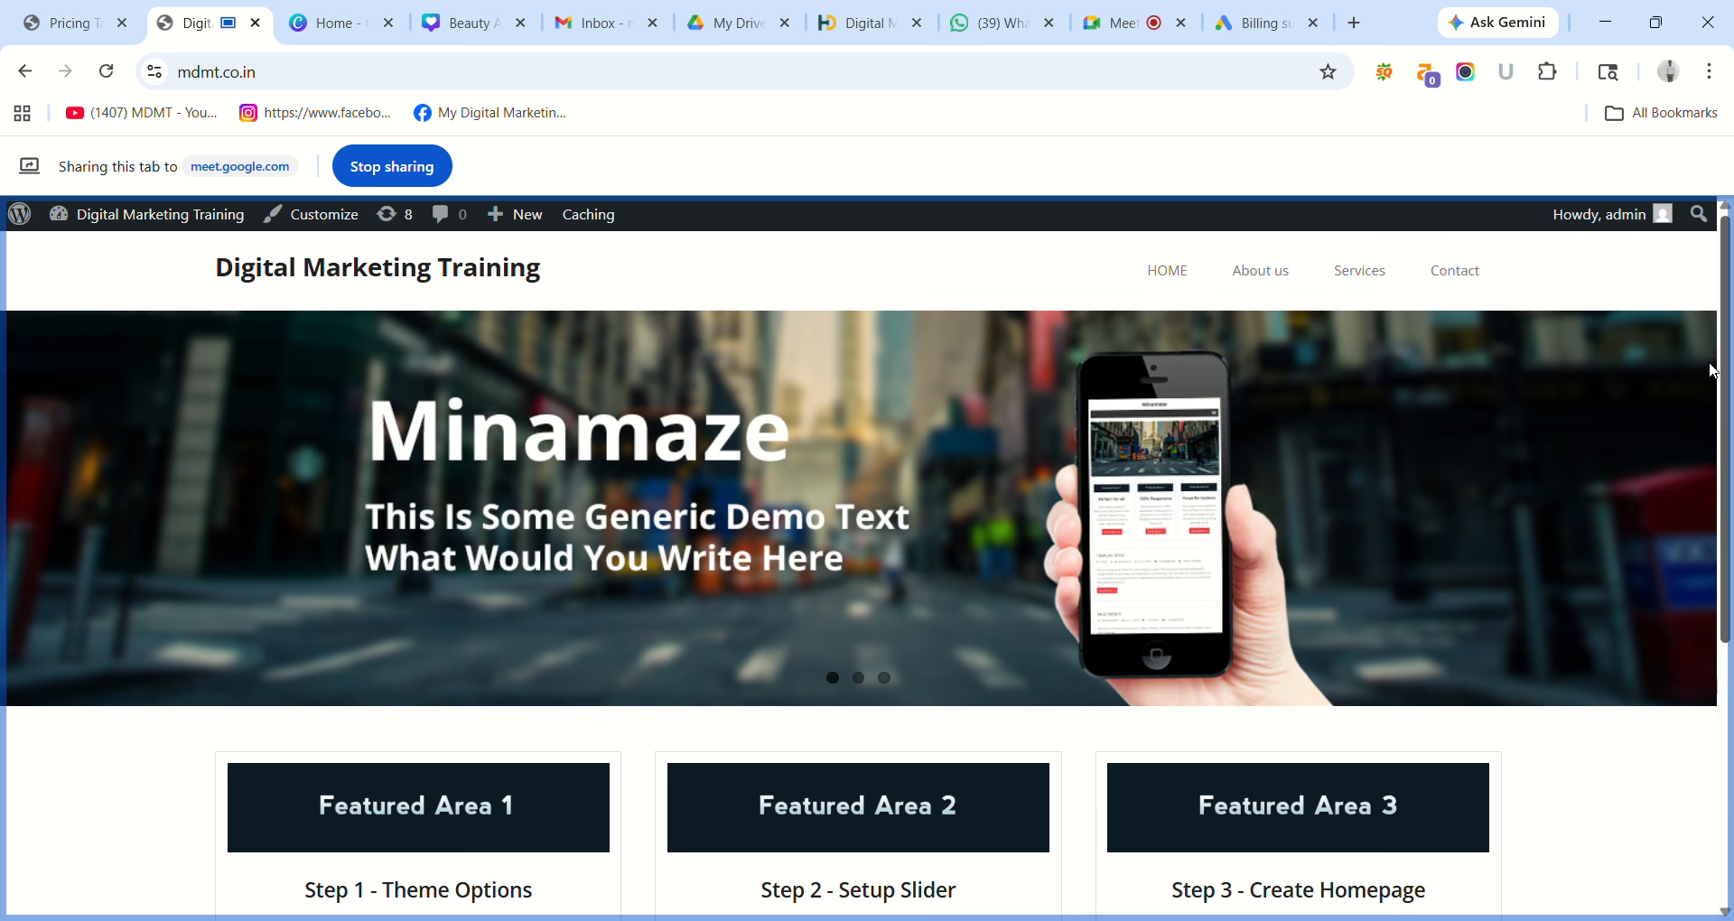
left_click(1283, 274)
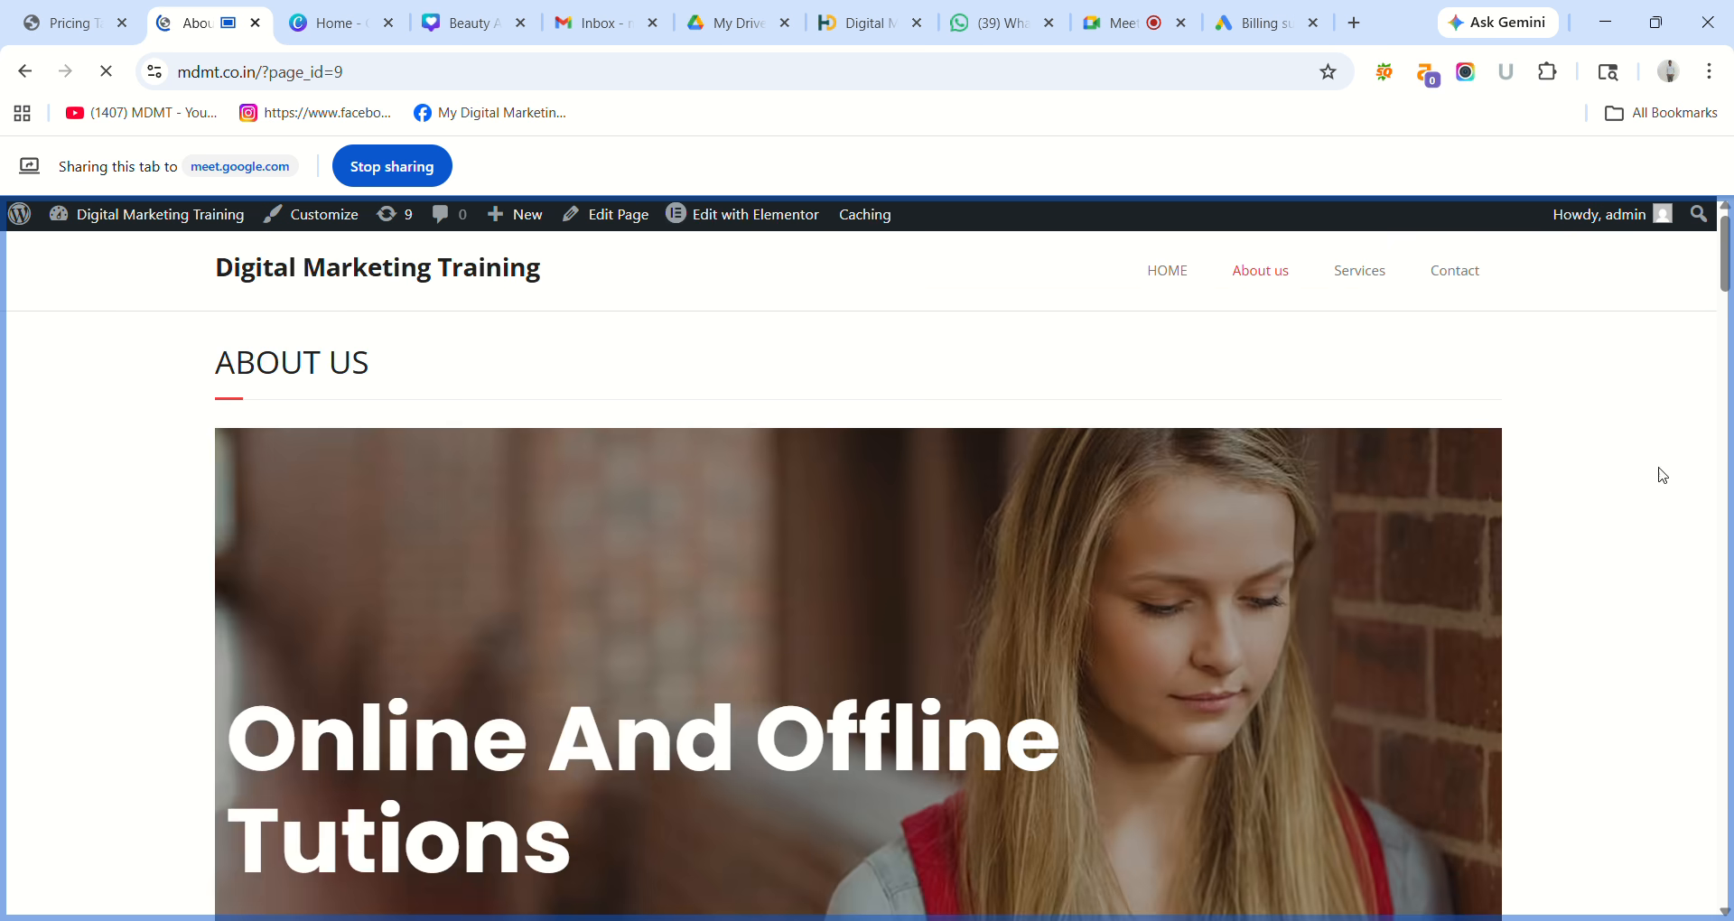
left_click_drag(1727, 273, 1731, 158)
left_click(1384, 282)
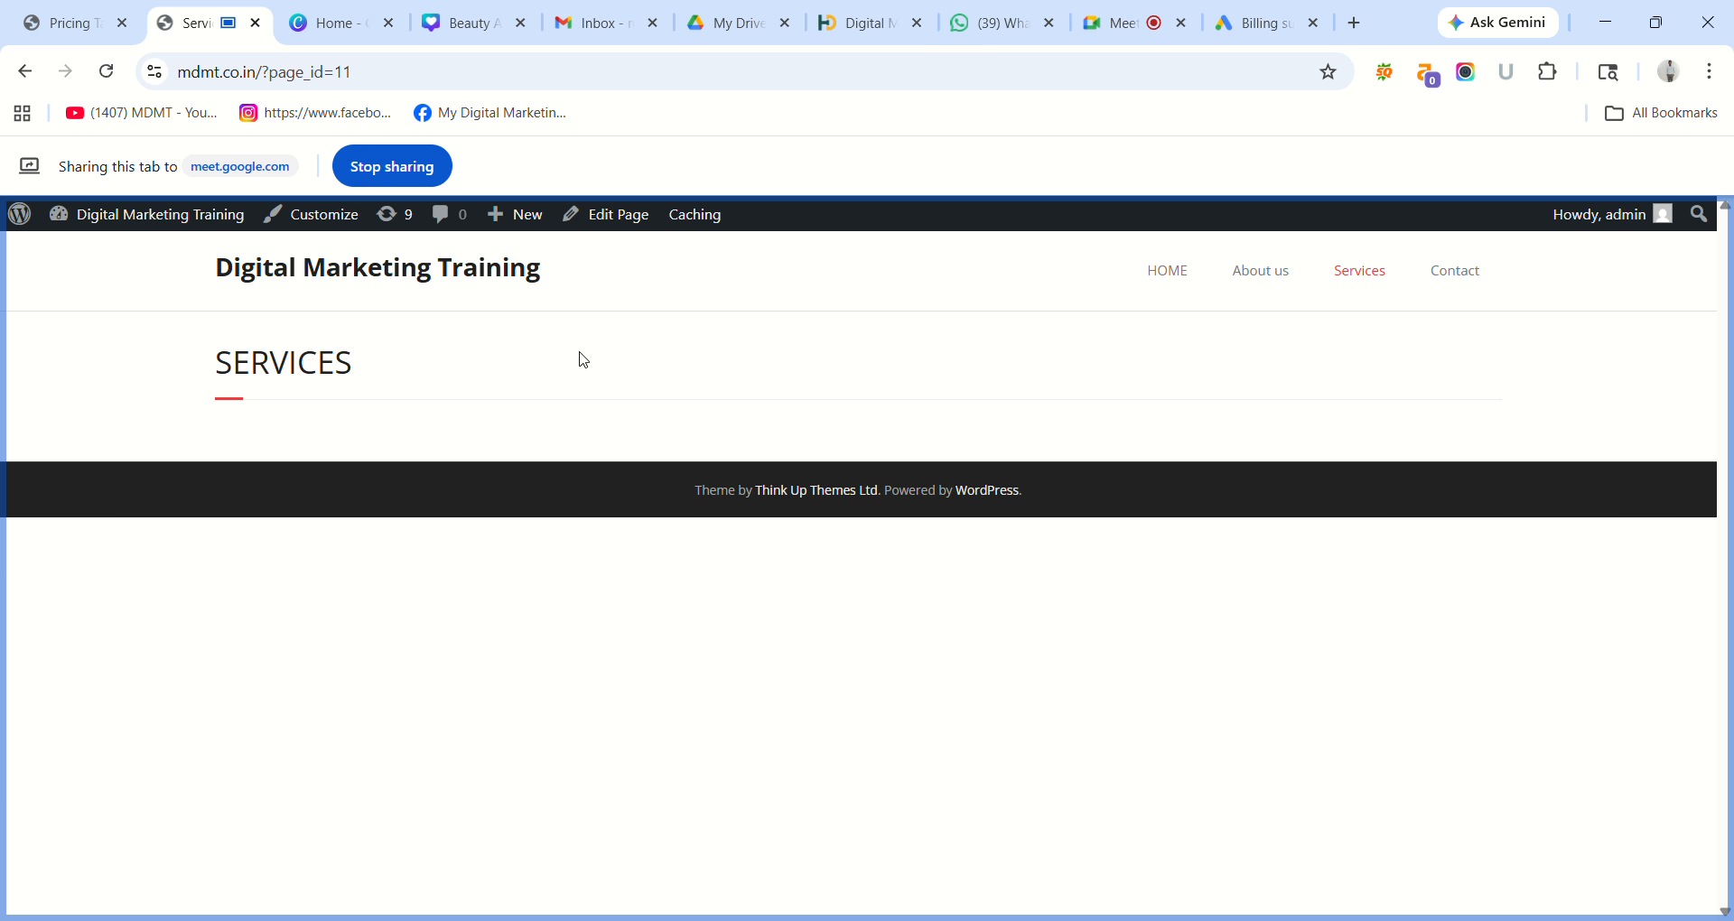
Share the editor tab and go to Pages > All Pages in the admin.
left_click(65, 22)
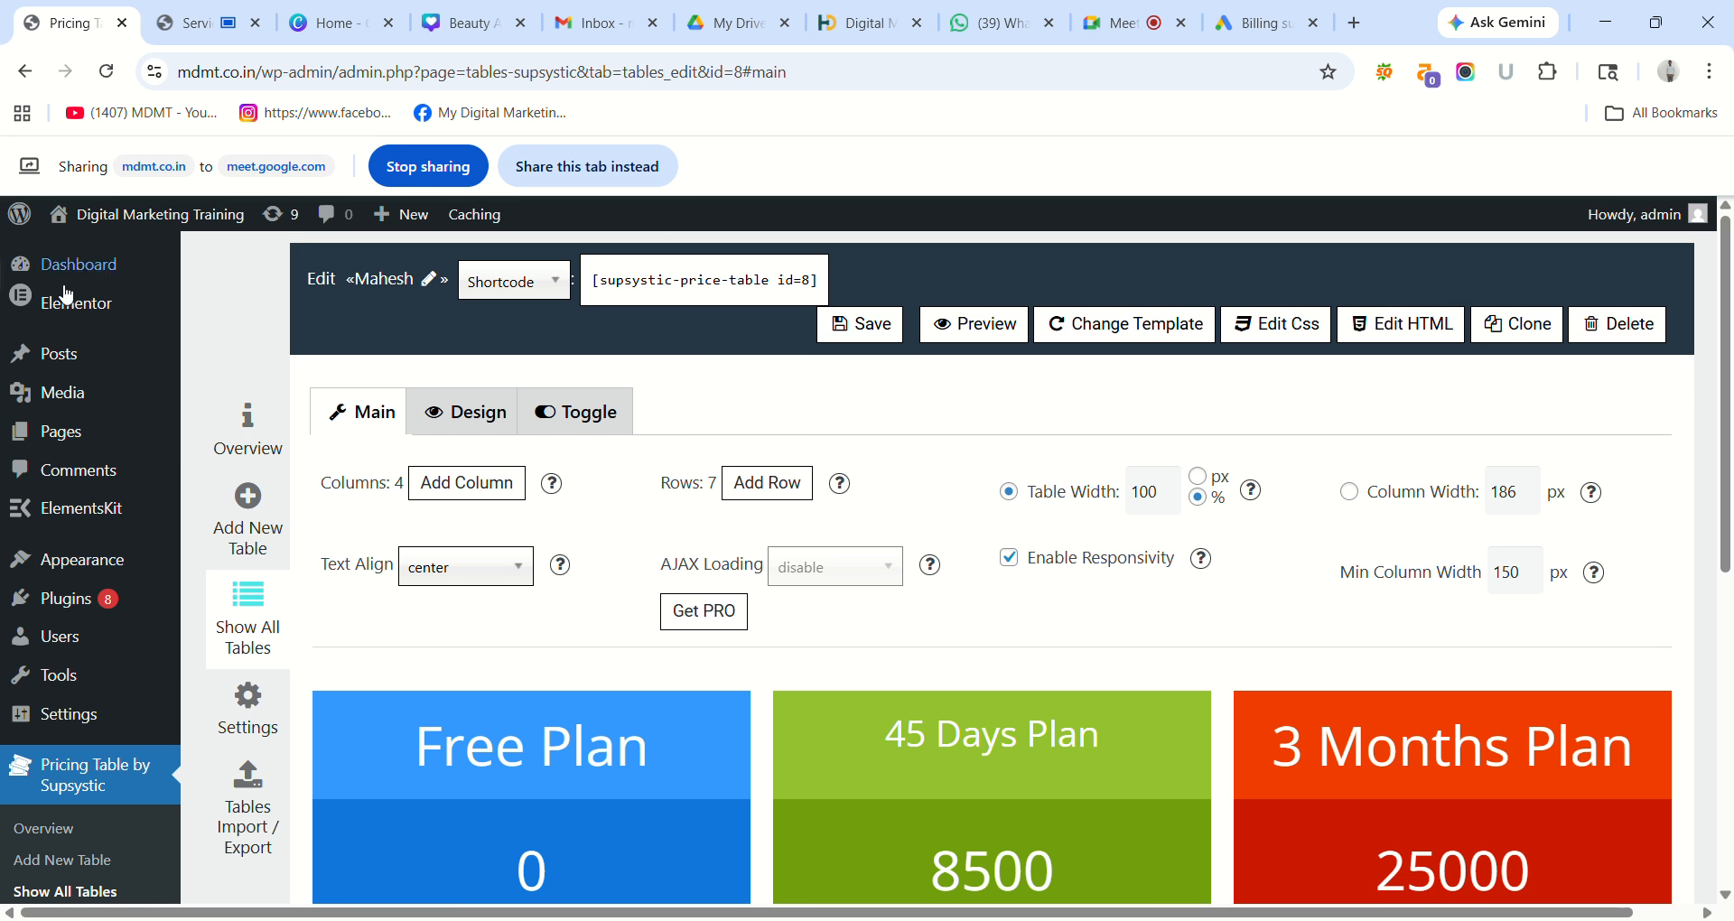
mouse_move(67, 440)
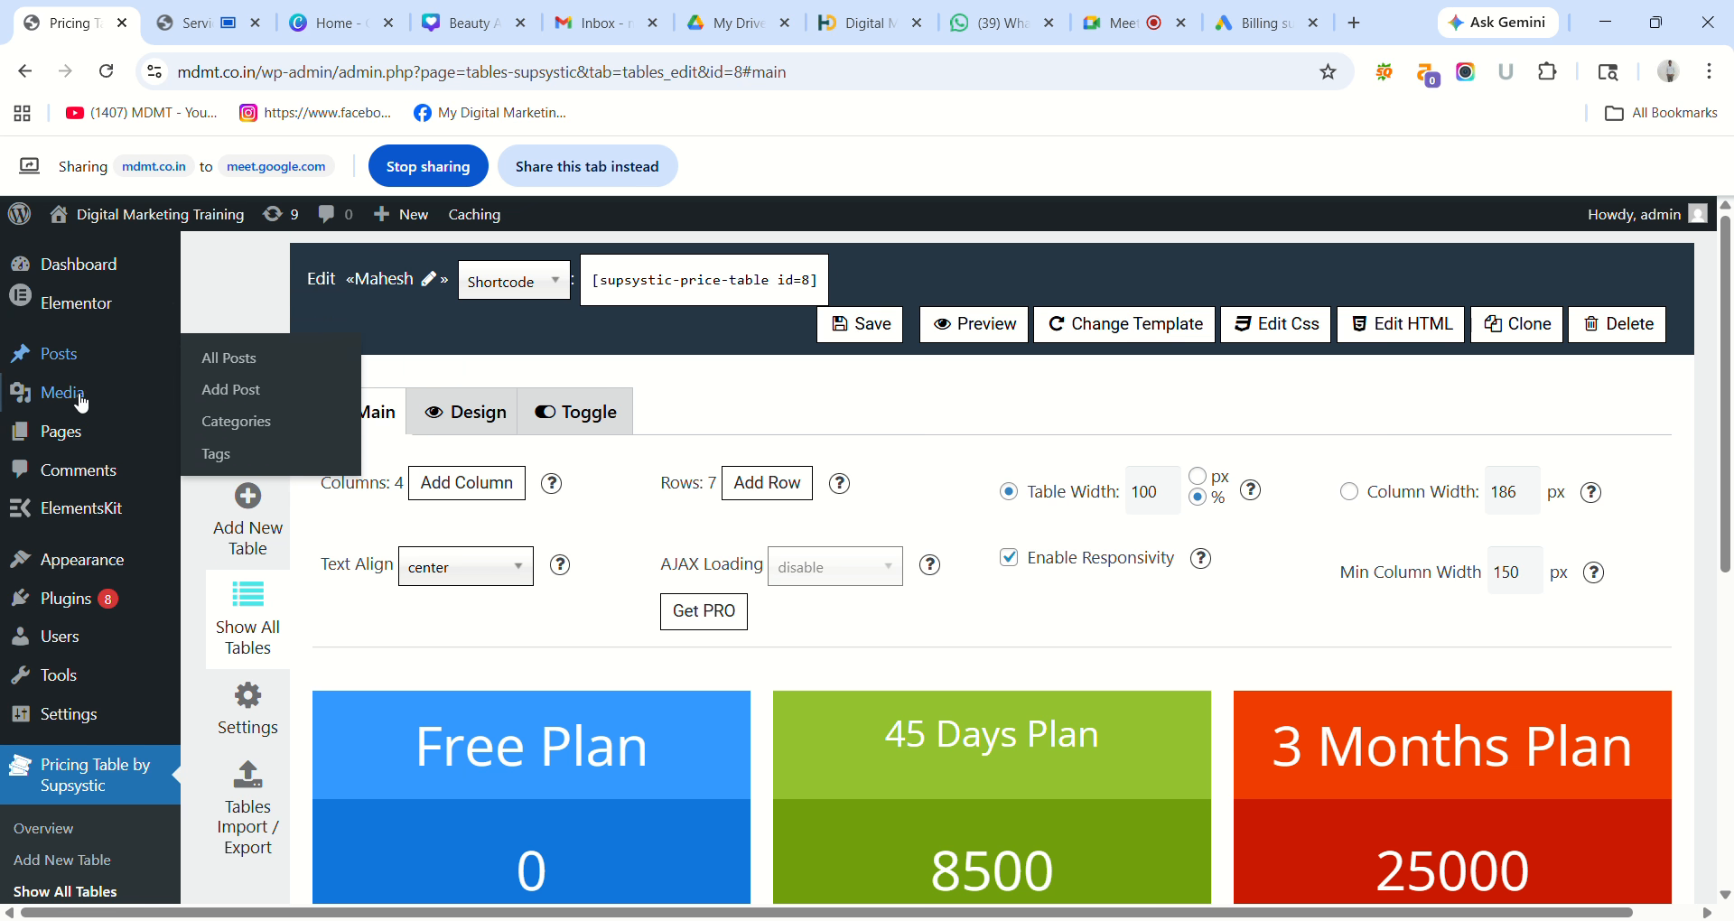
left_click(551, 166)
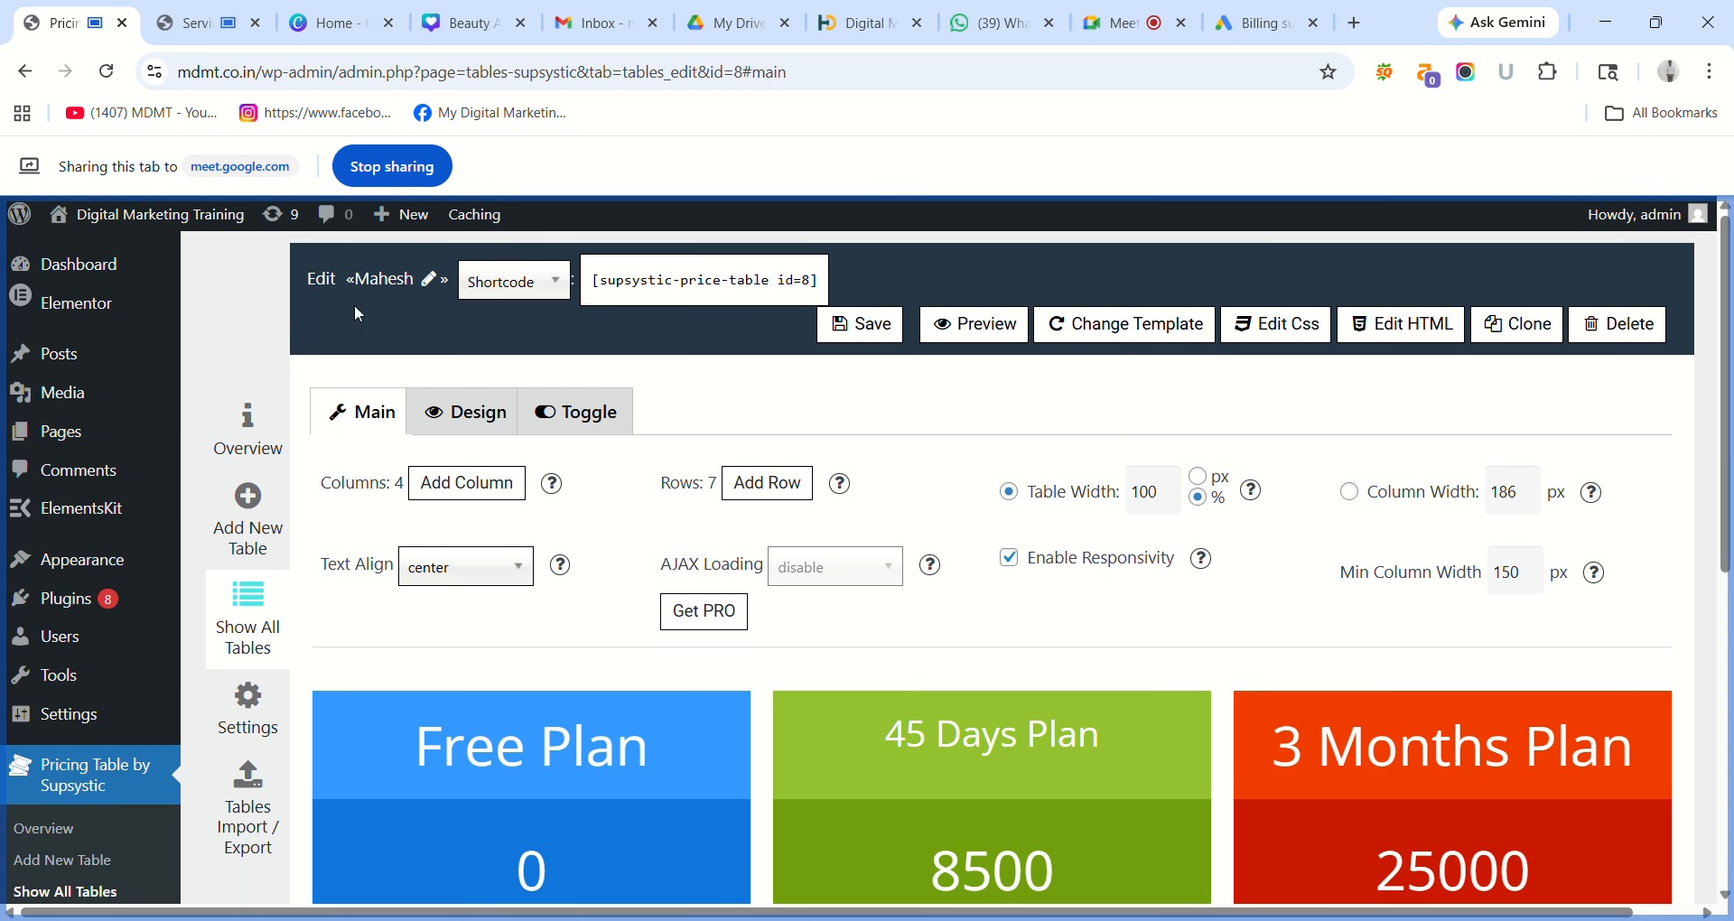
mouse_move(70, 444)
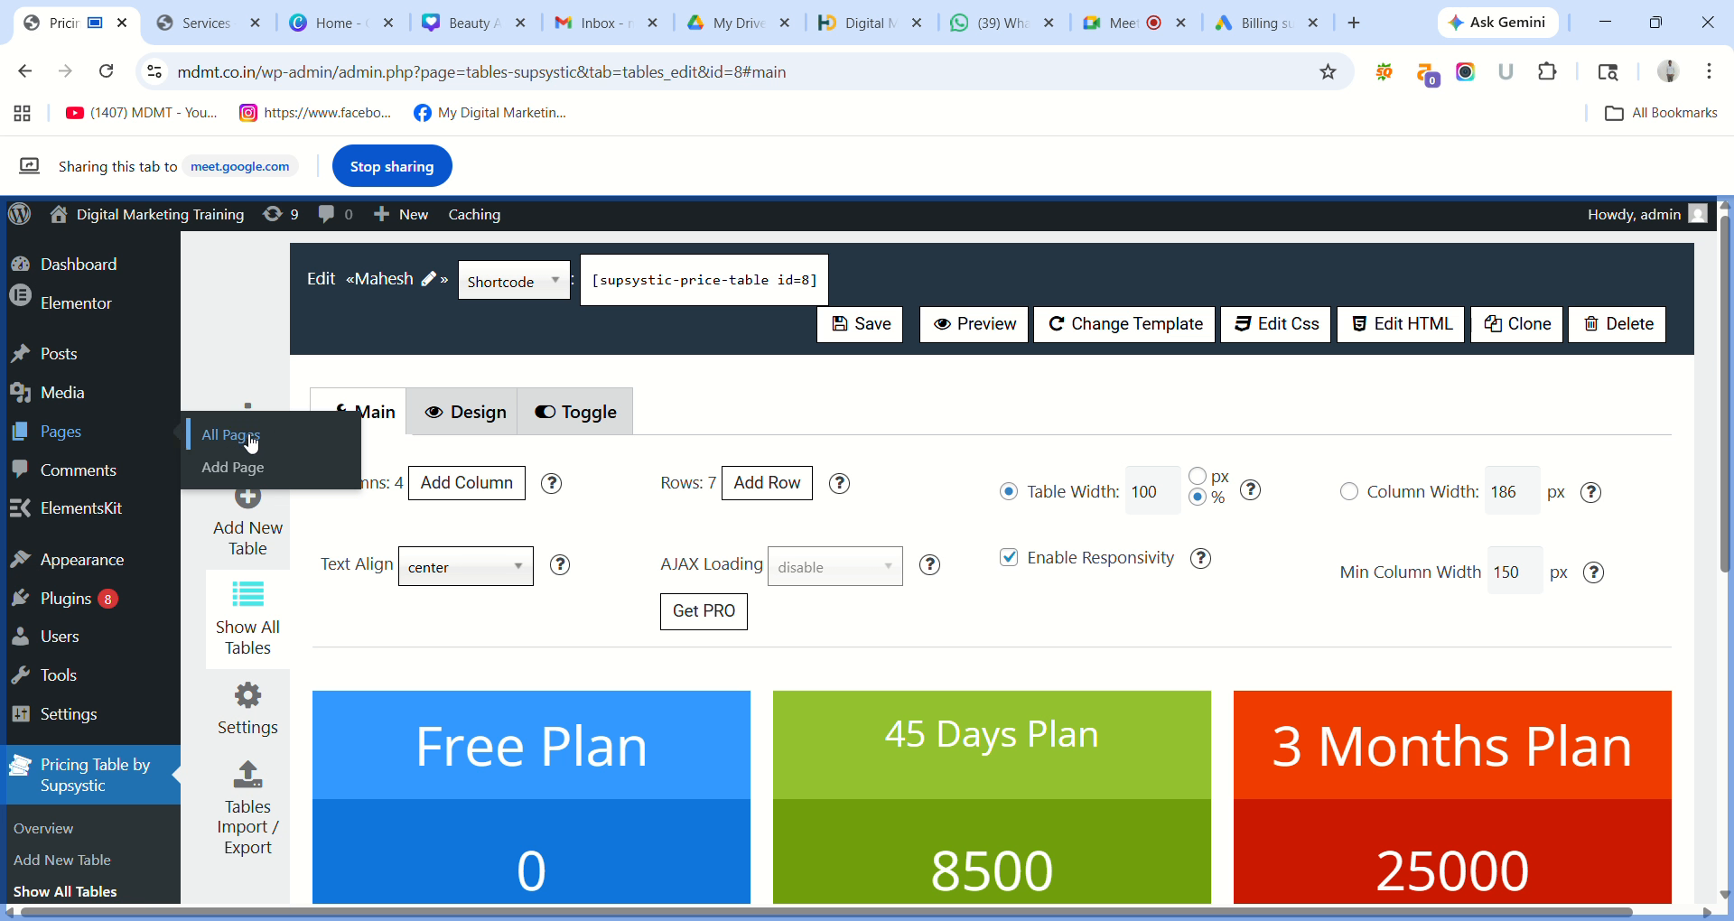
left_click(252, 442)
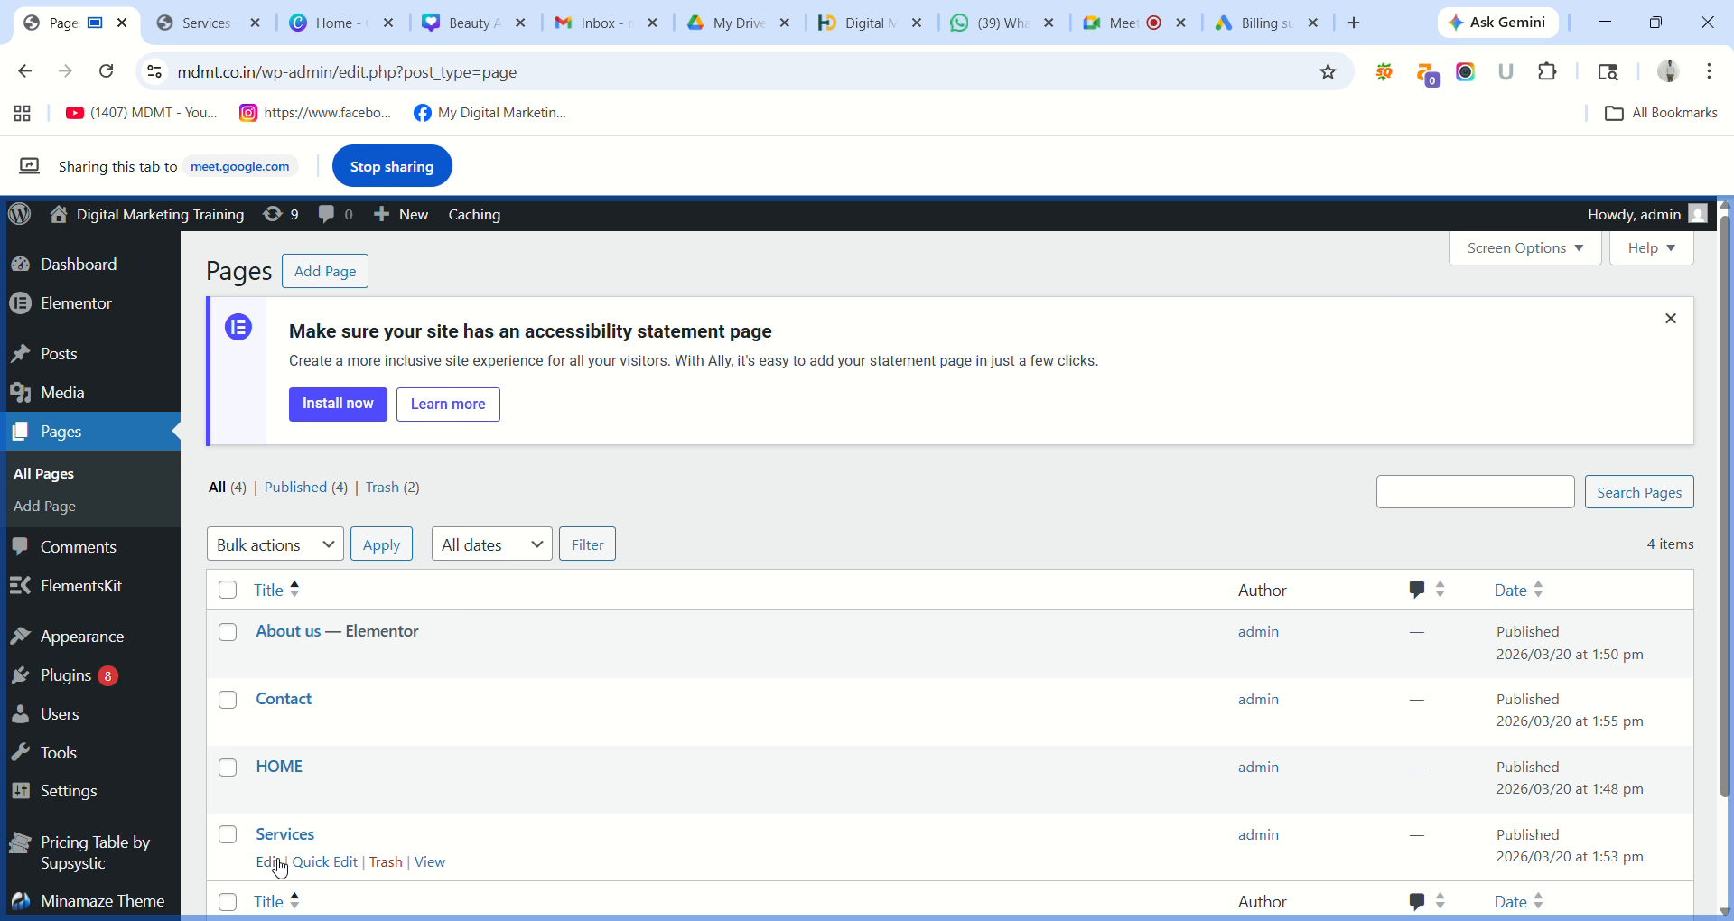
Edit the Services page and insert a Shortcode block found by searching 'Shor'.
left_click(276, 863)
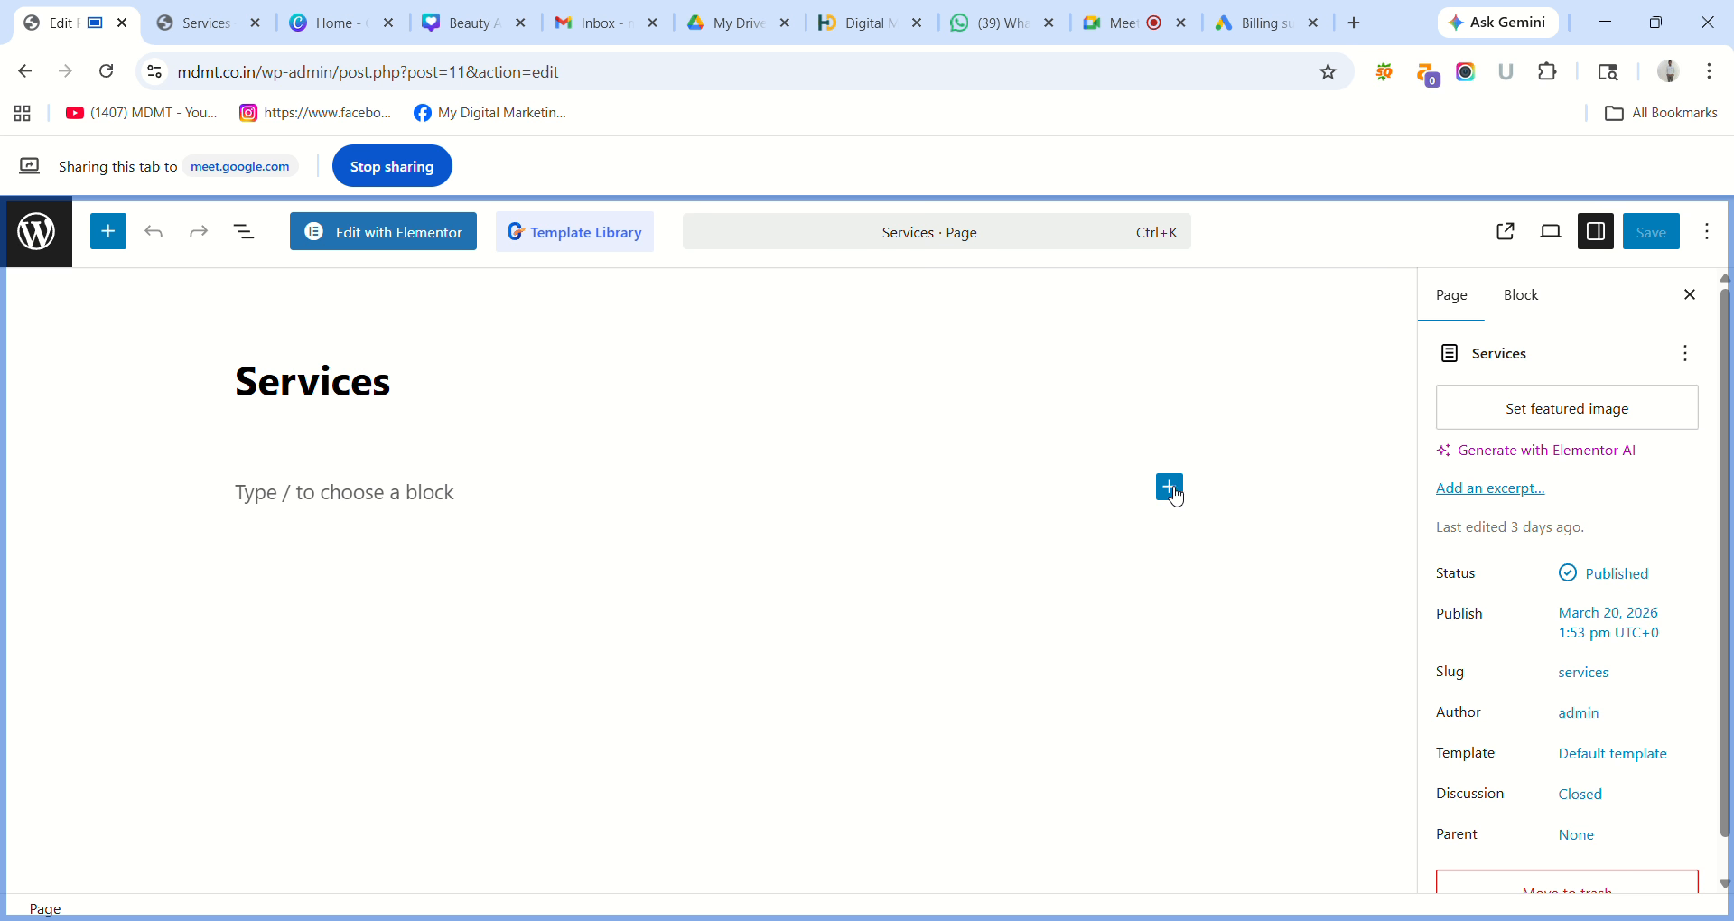
left_click(1176, 490)
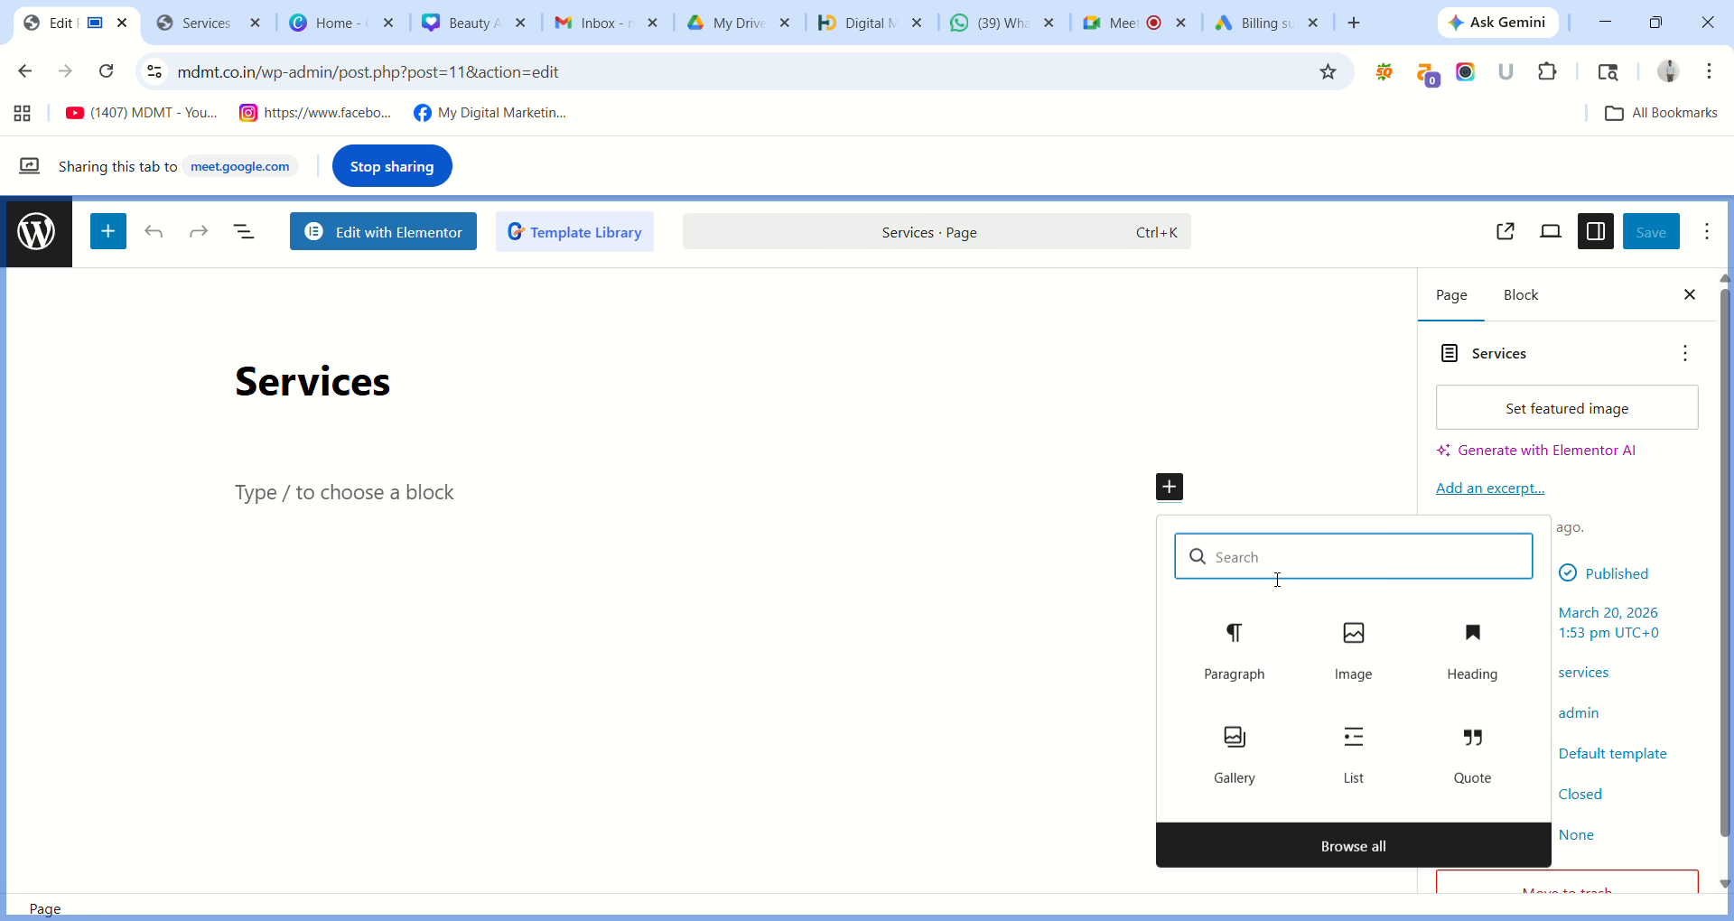
type("Shor")
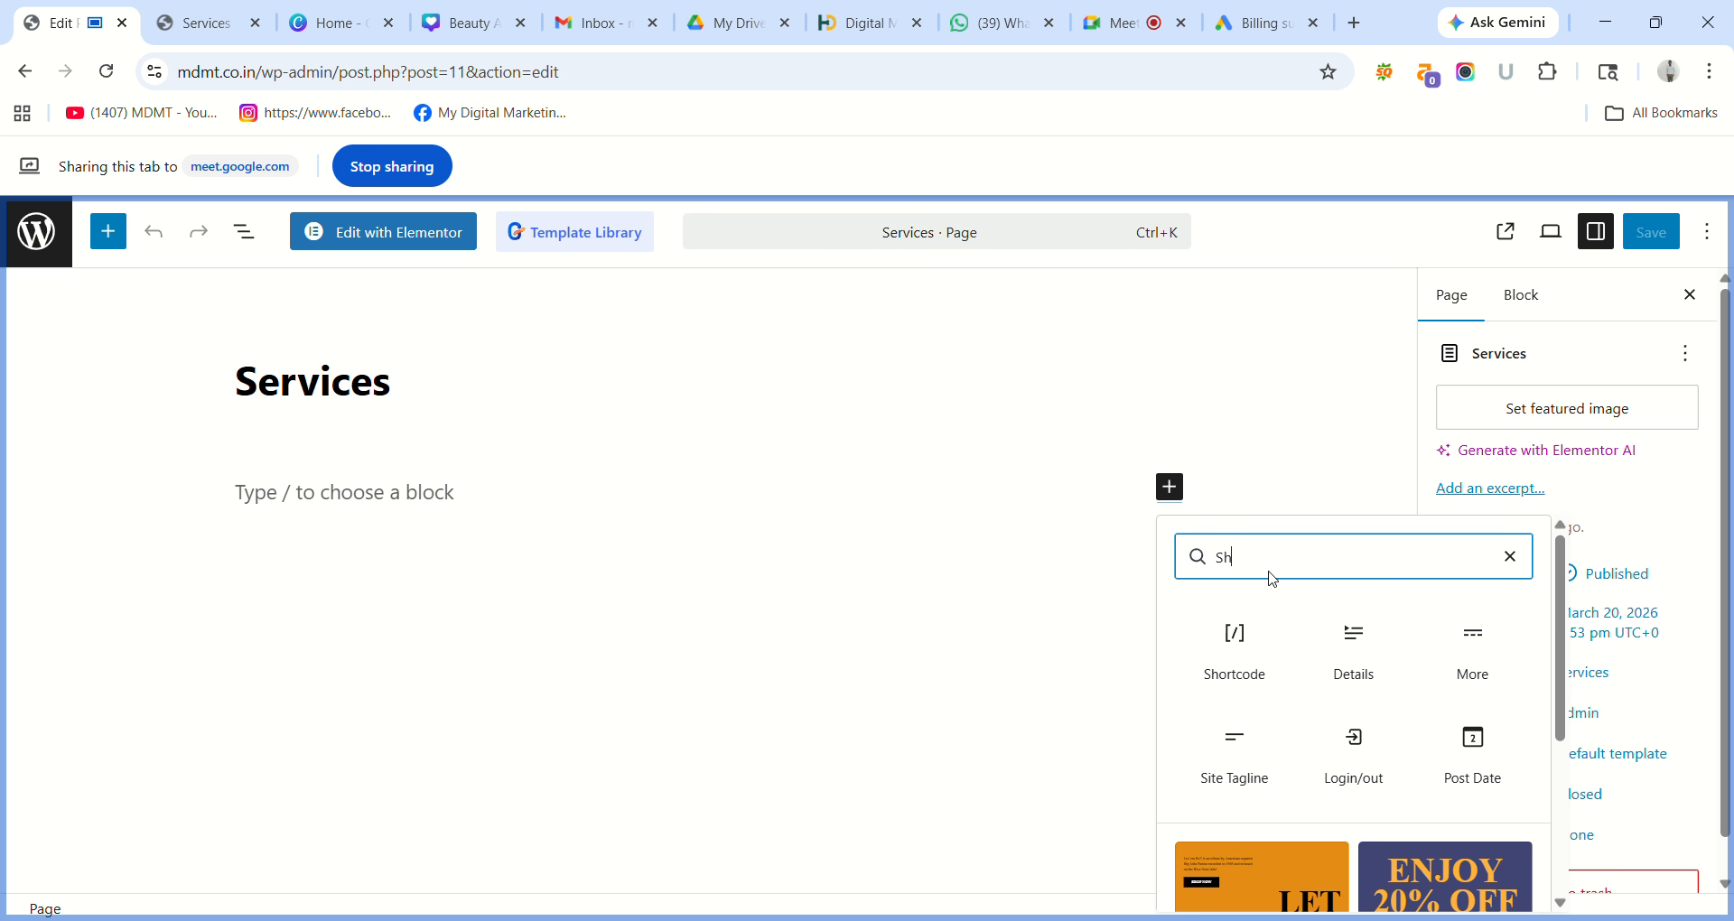
left_click(1236, 658)
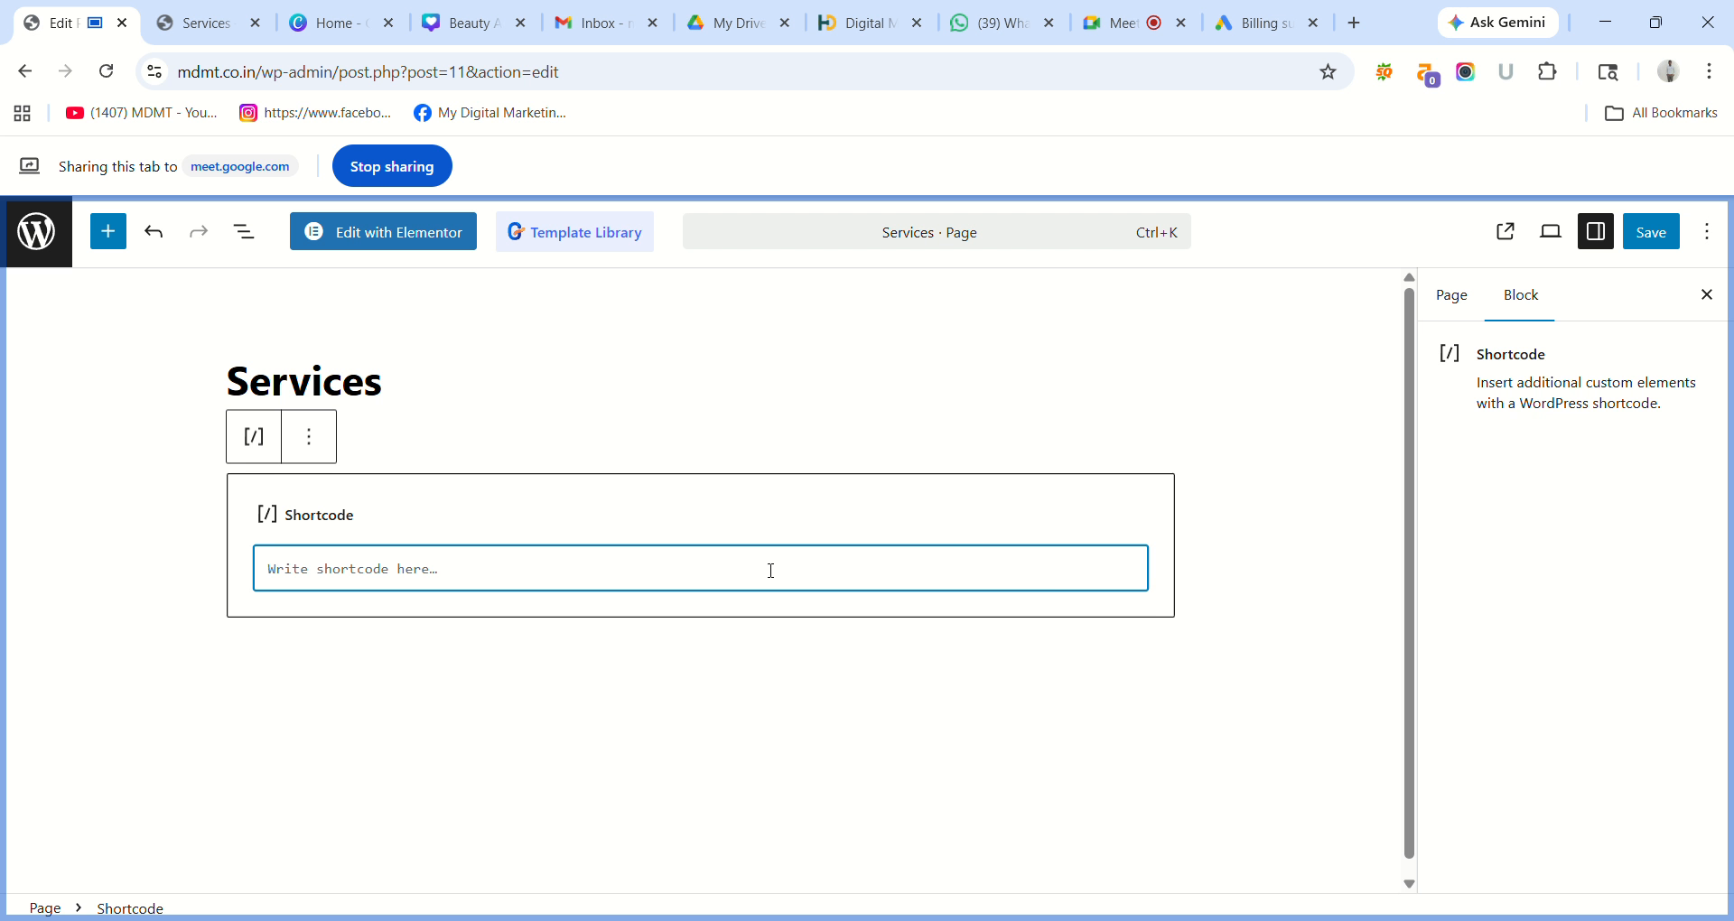
Paste [supsystic-price-table id=8] into the block, delete the stray paragraph, and save.
key("ctrl+v")
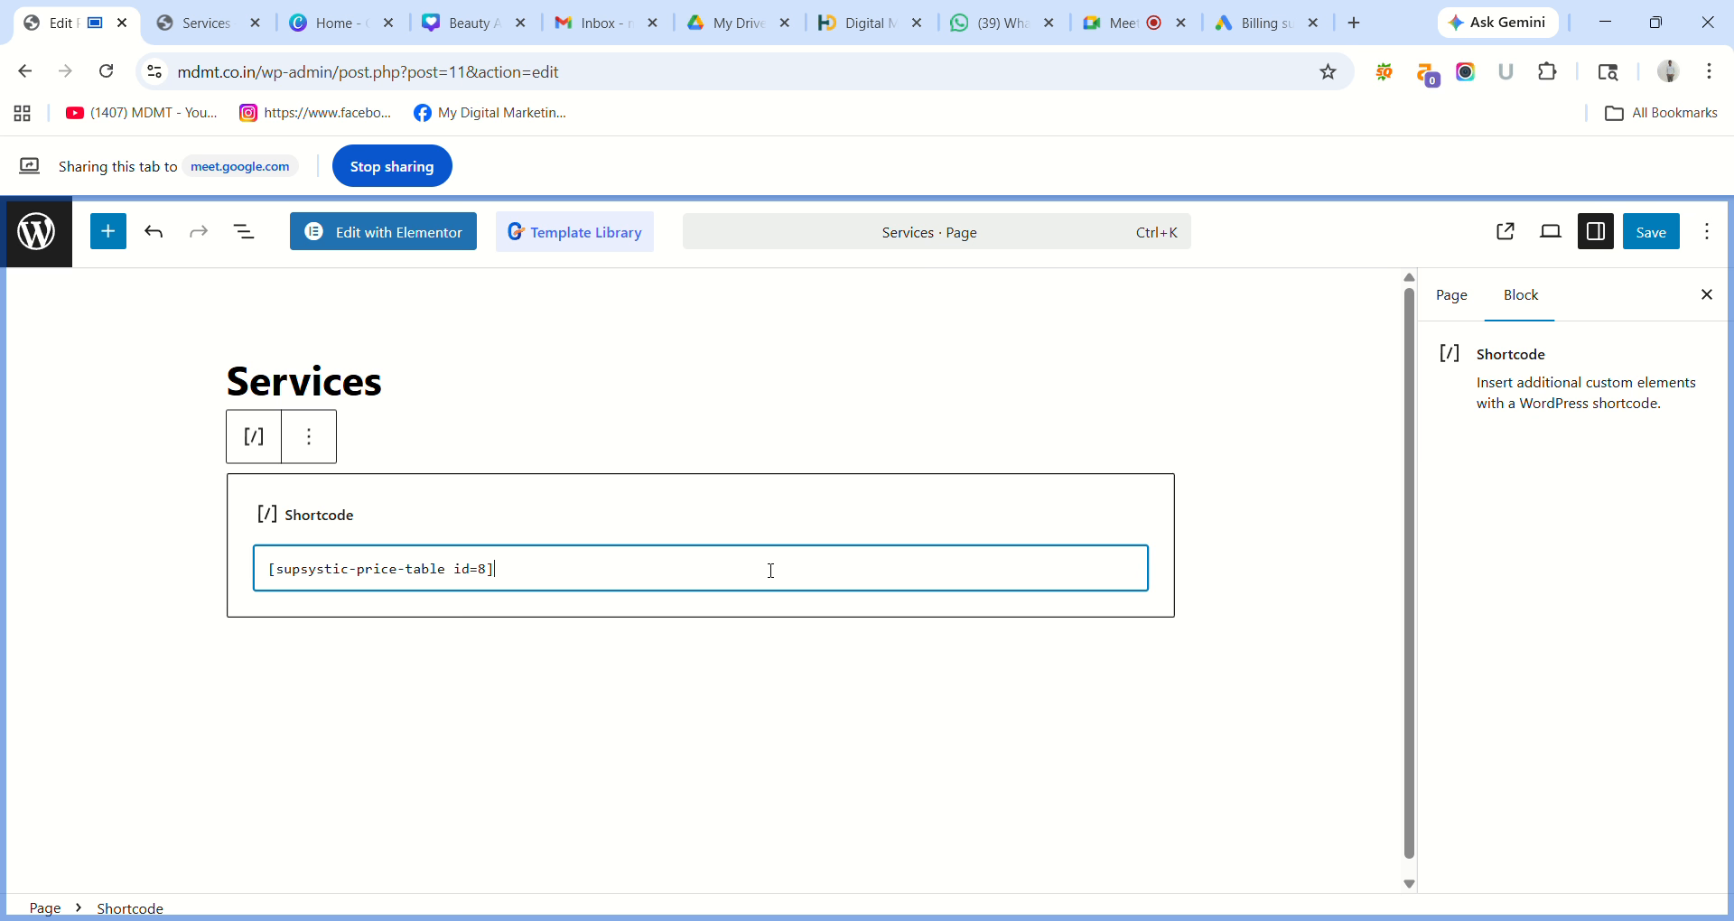
left_click(874, 686)
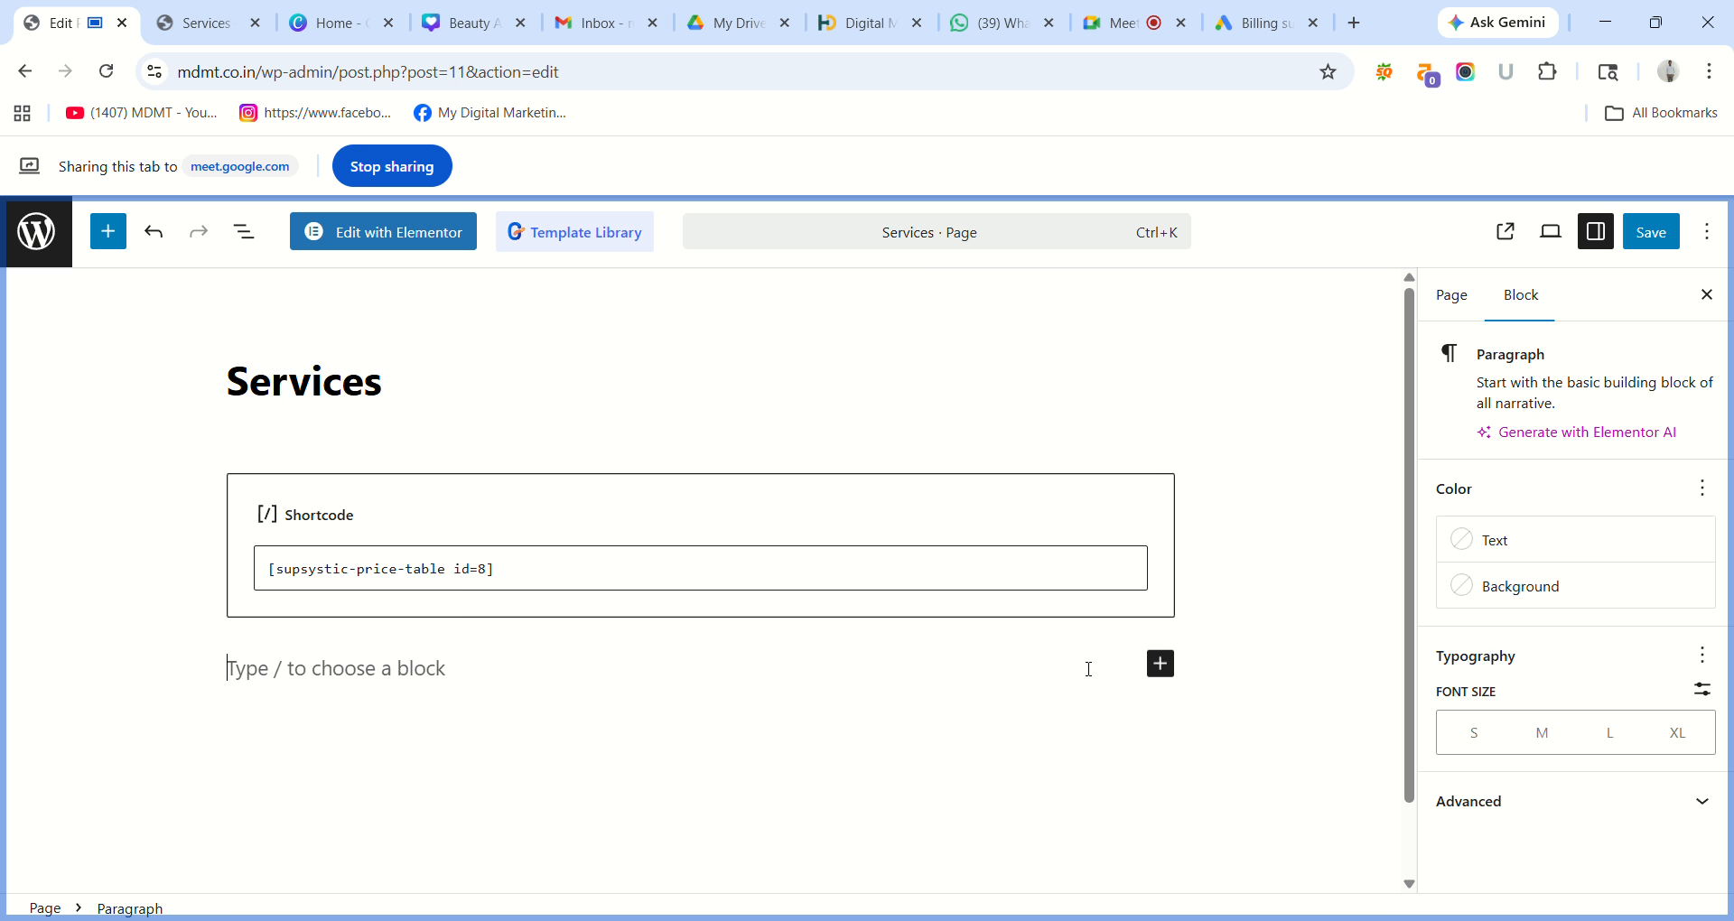
key("BackSpace")
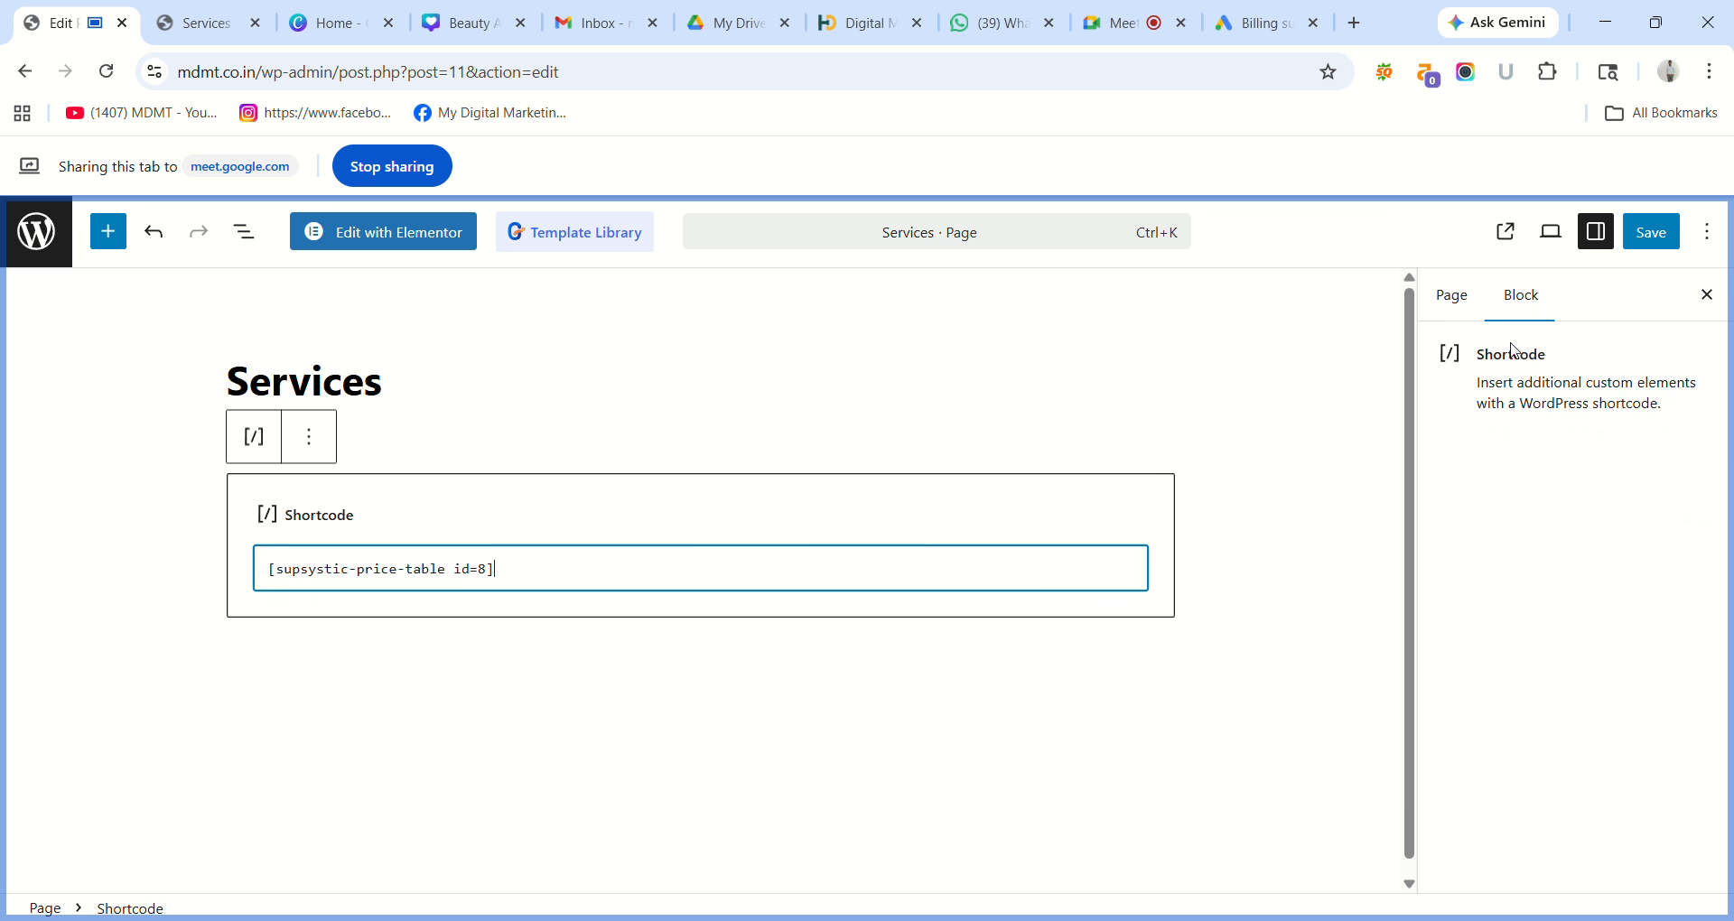
left_click(1664, 250)
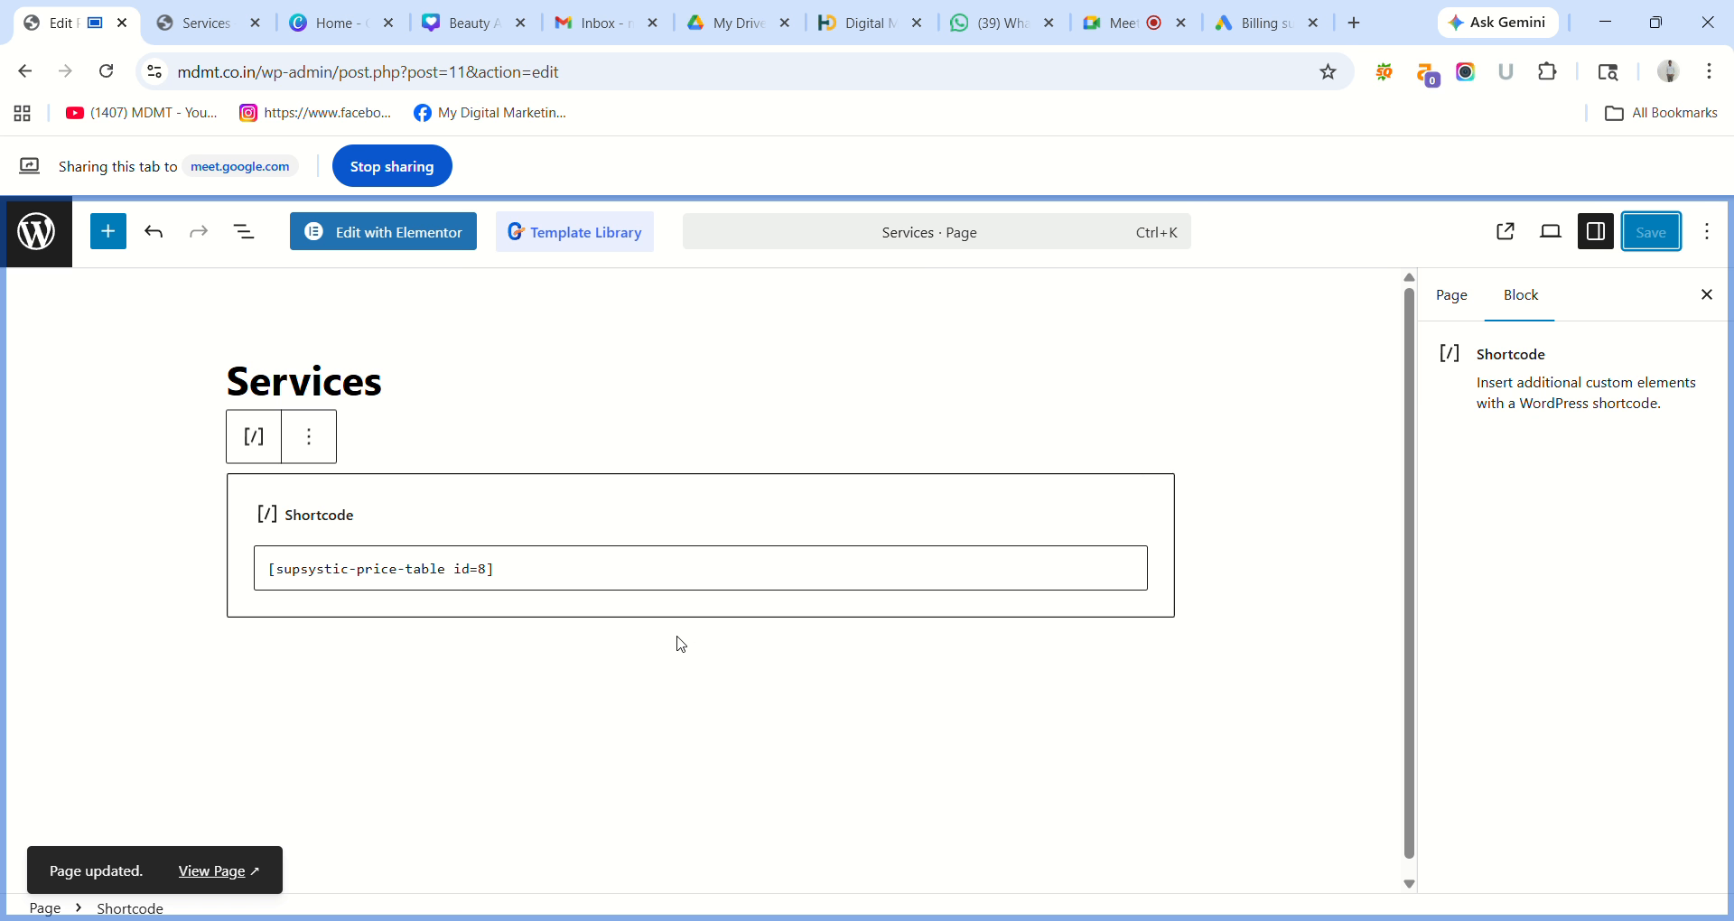
left_click(206, 22)
Reload the live Services page so it shows the three-plan pricing table.
left_click(578, 170)
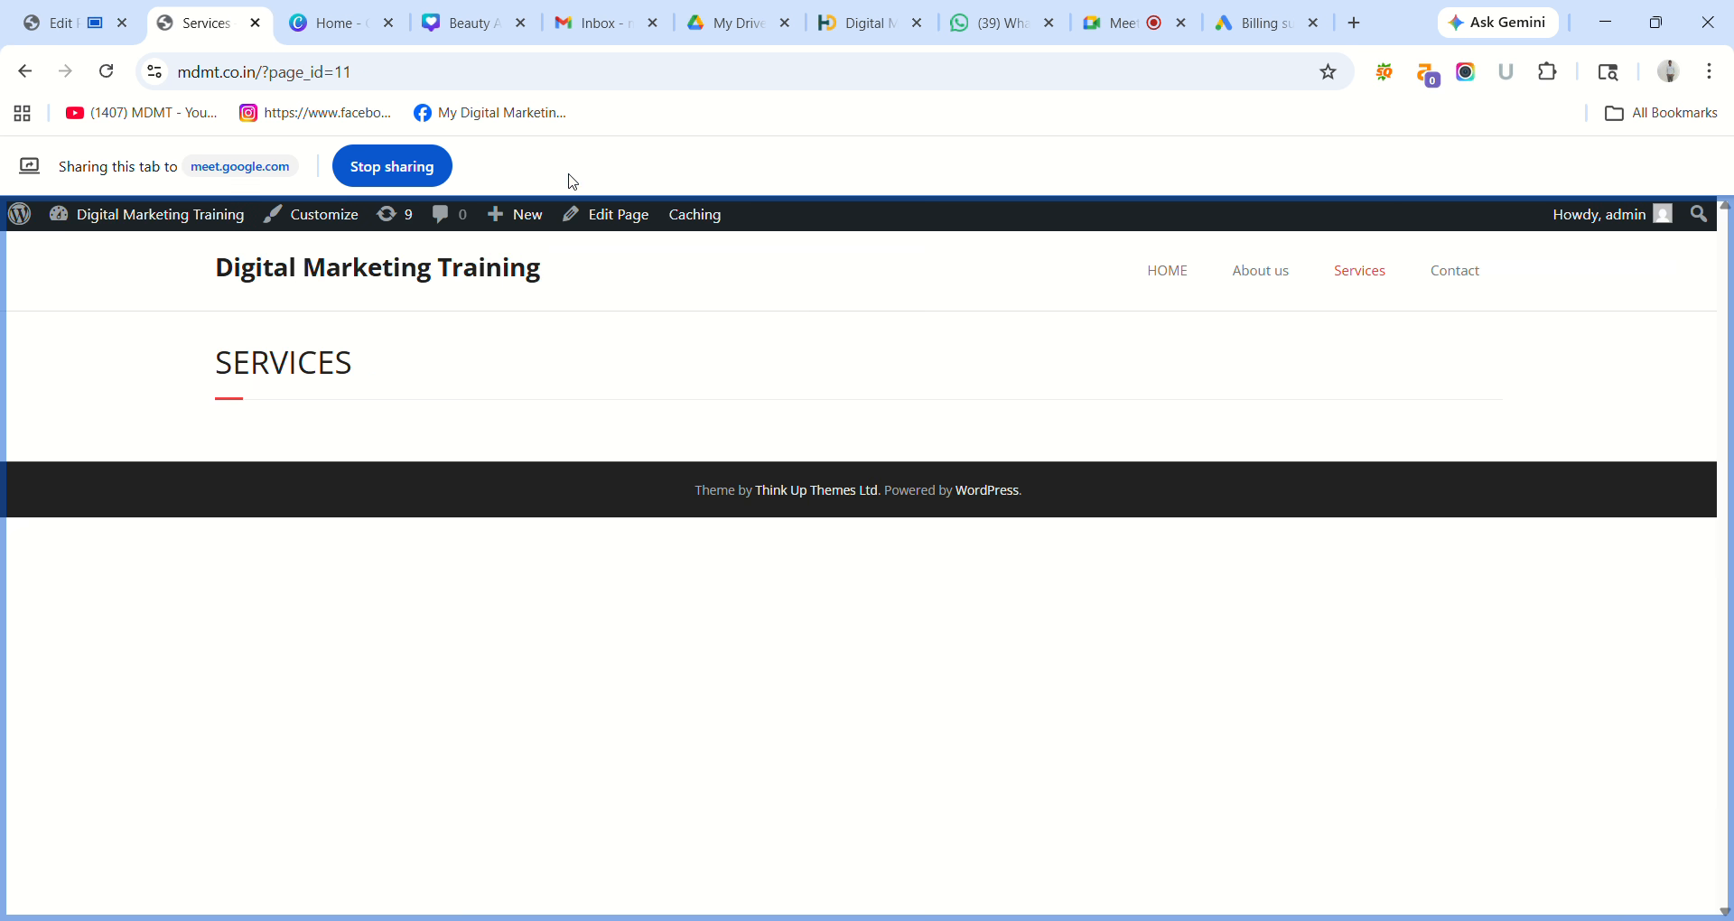
left_click(109, 76)
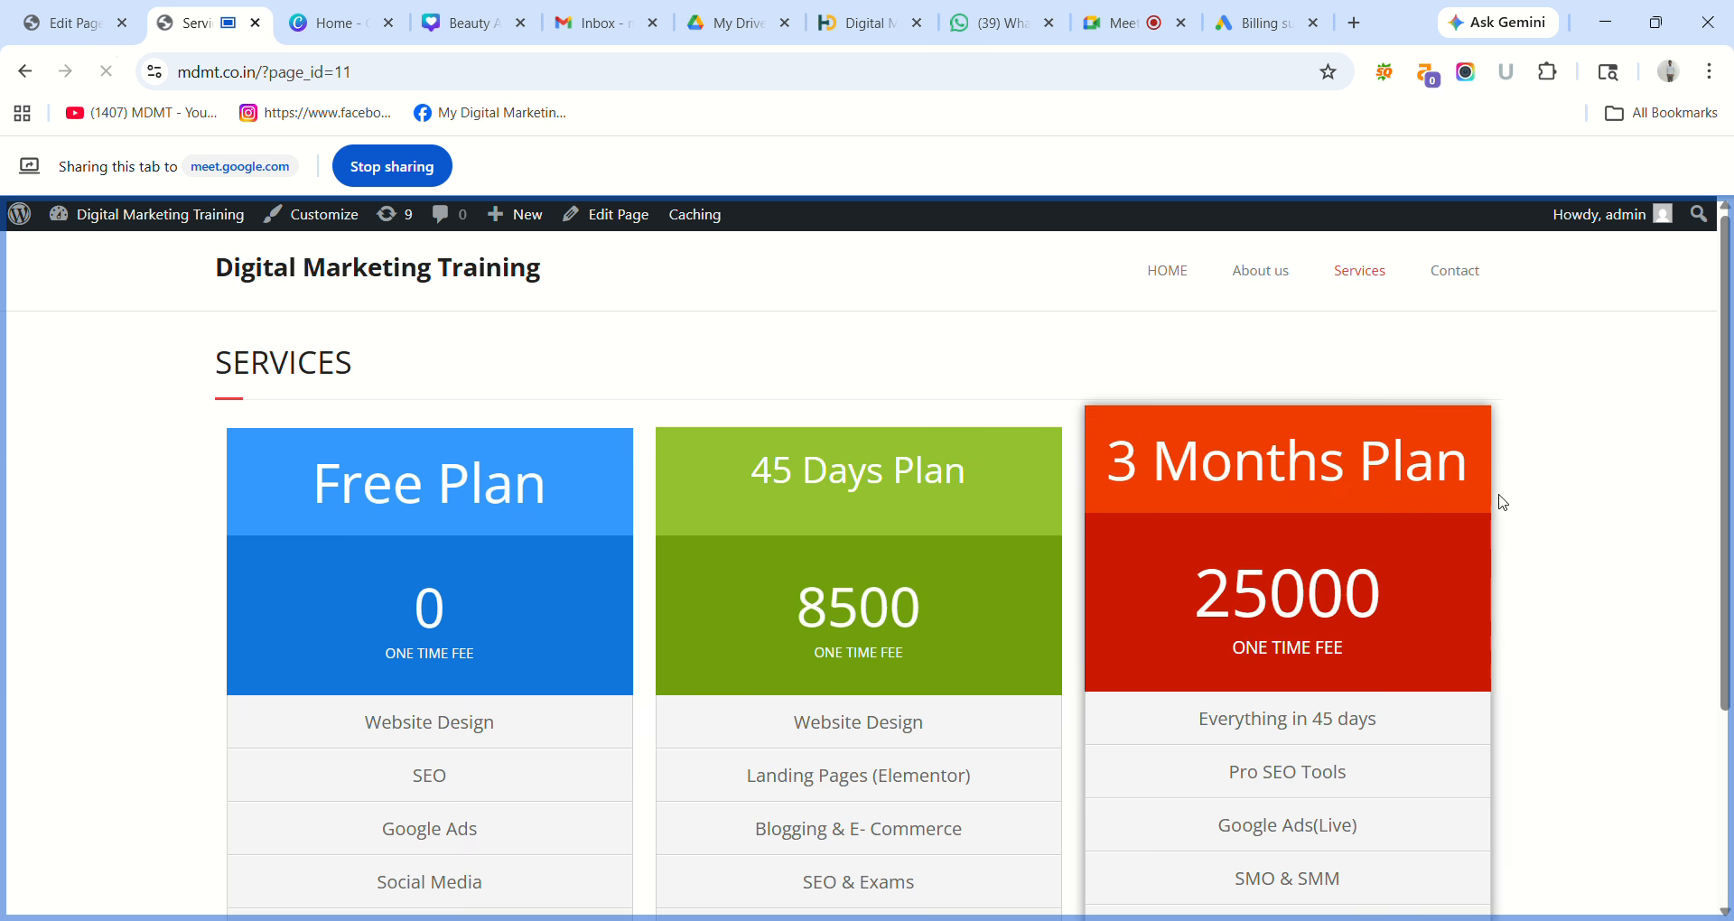
left_click_drag(1728, 424, 1731, 379)
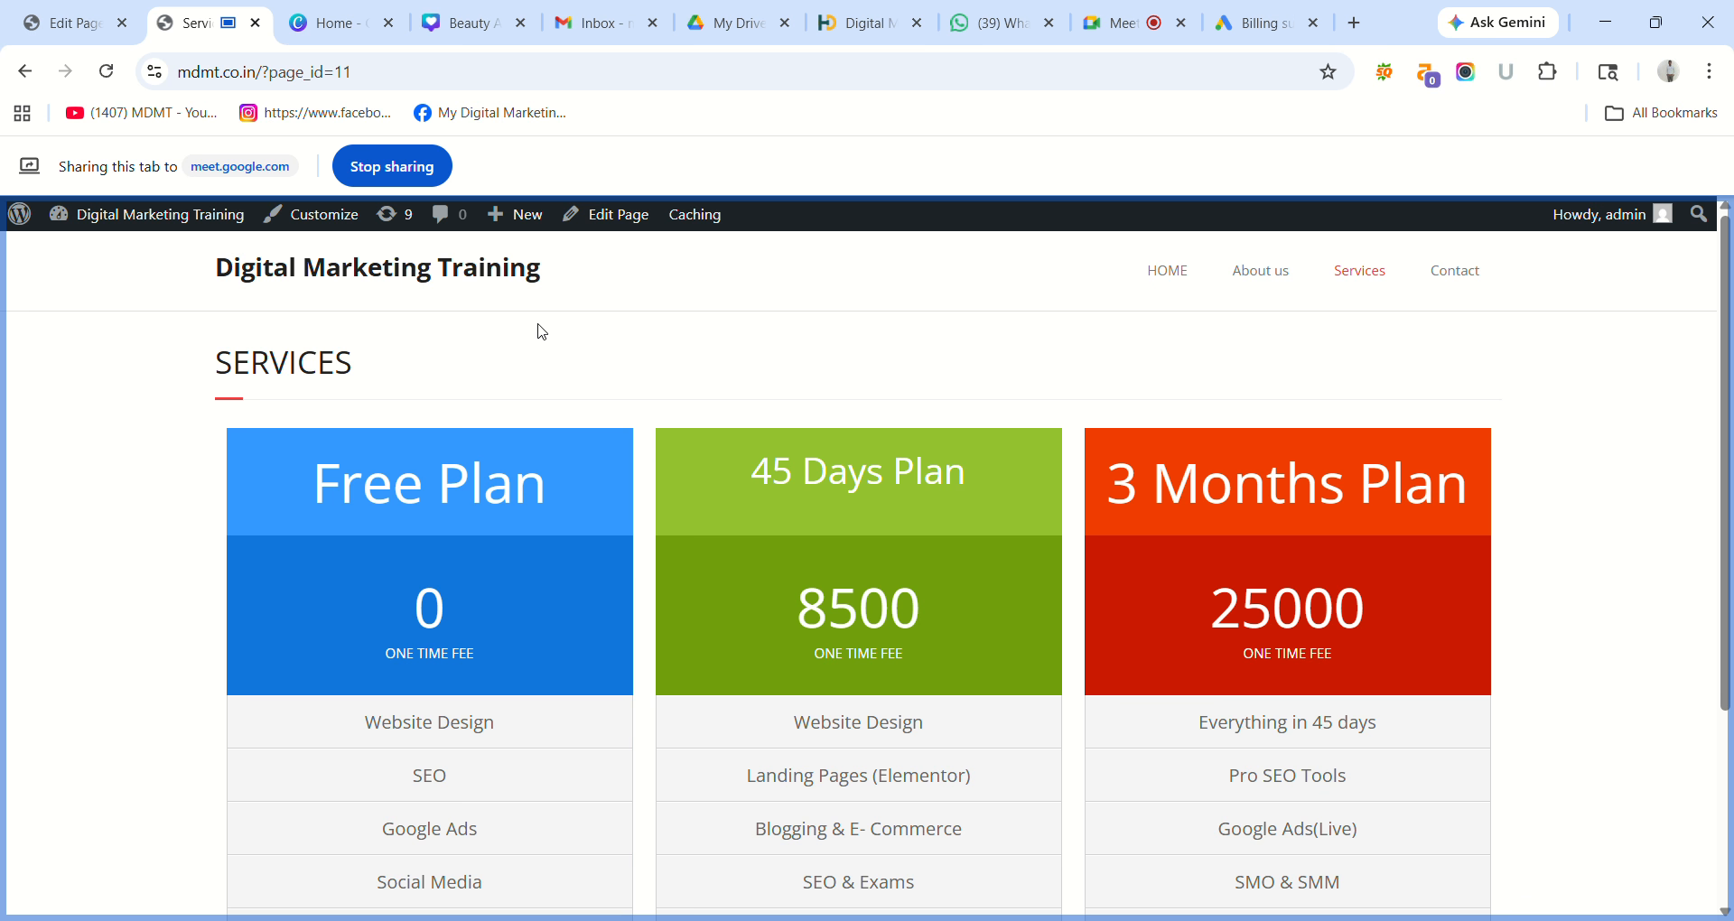
Go back from the Services editor to the admin Pages list.
left_click(53, 24)
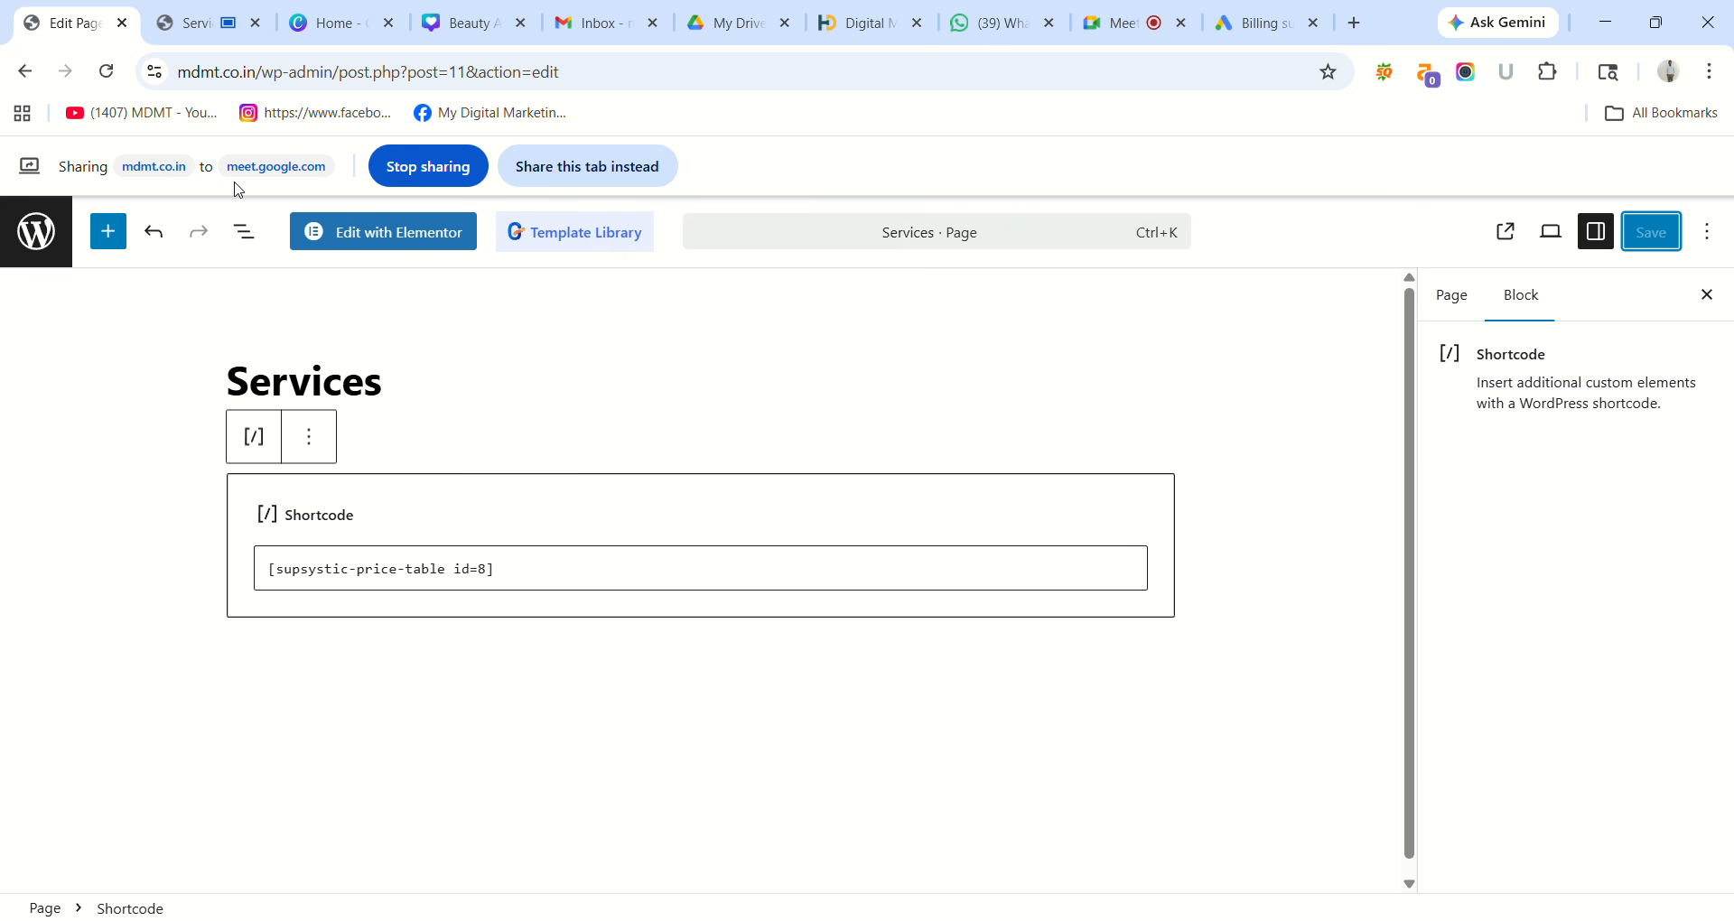
left_click(539, 177)
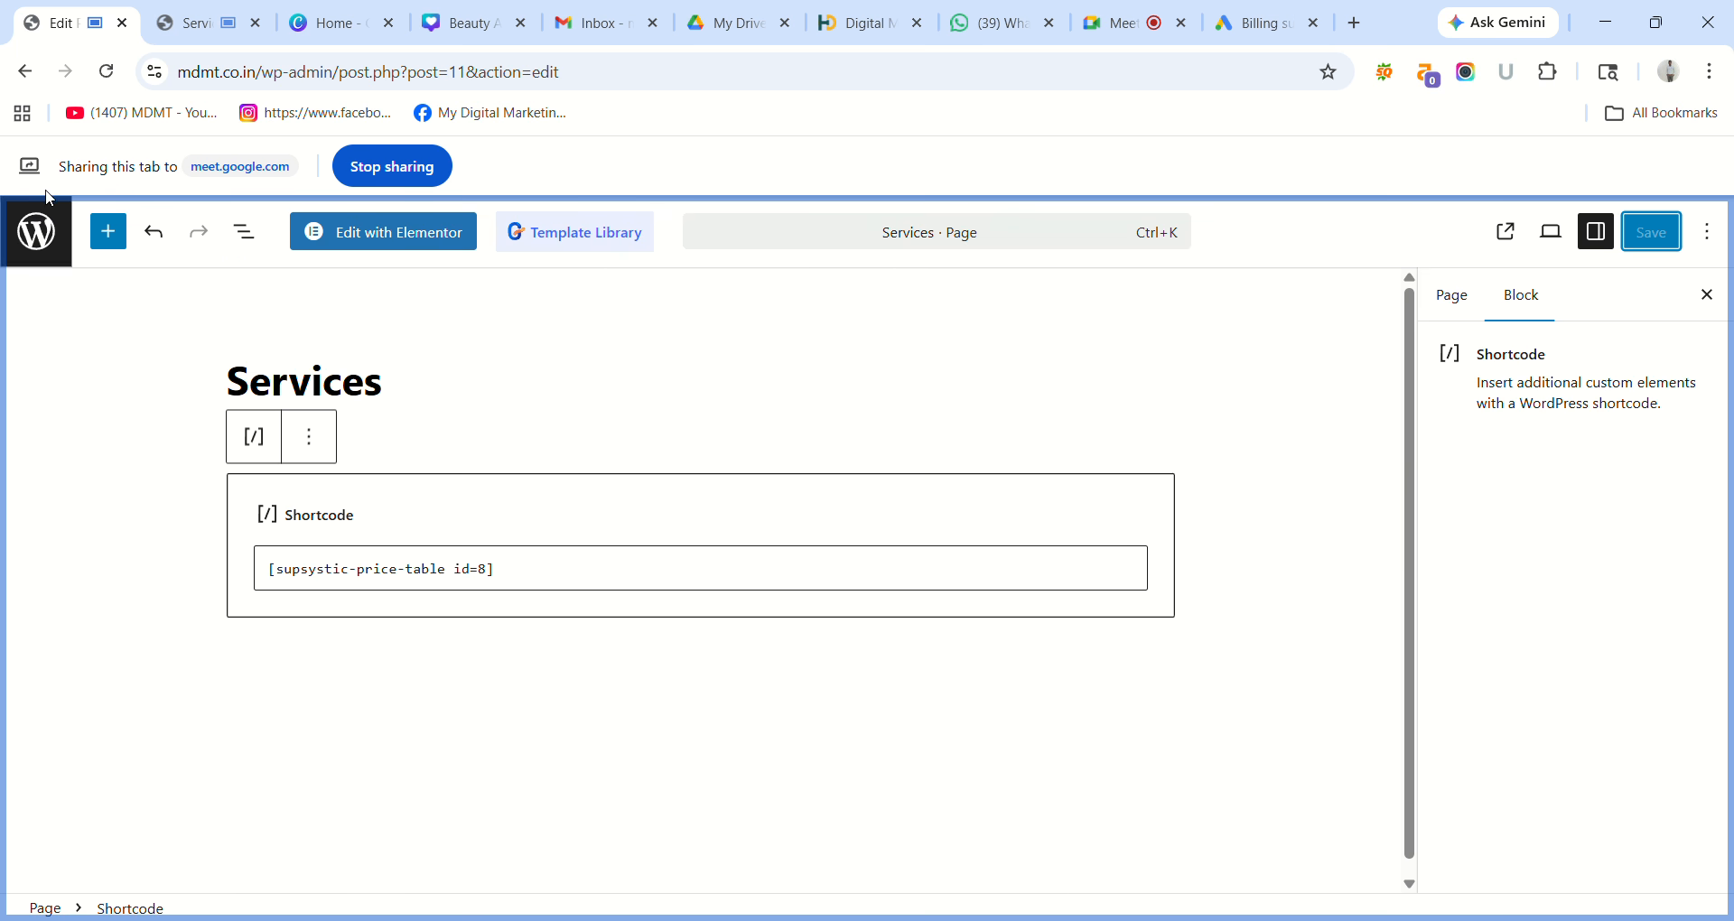
left_click(24, 78)
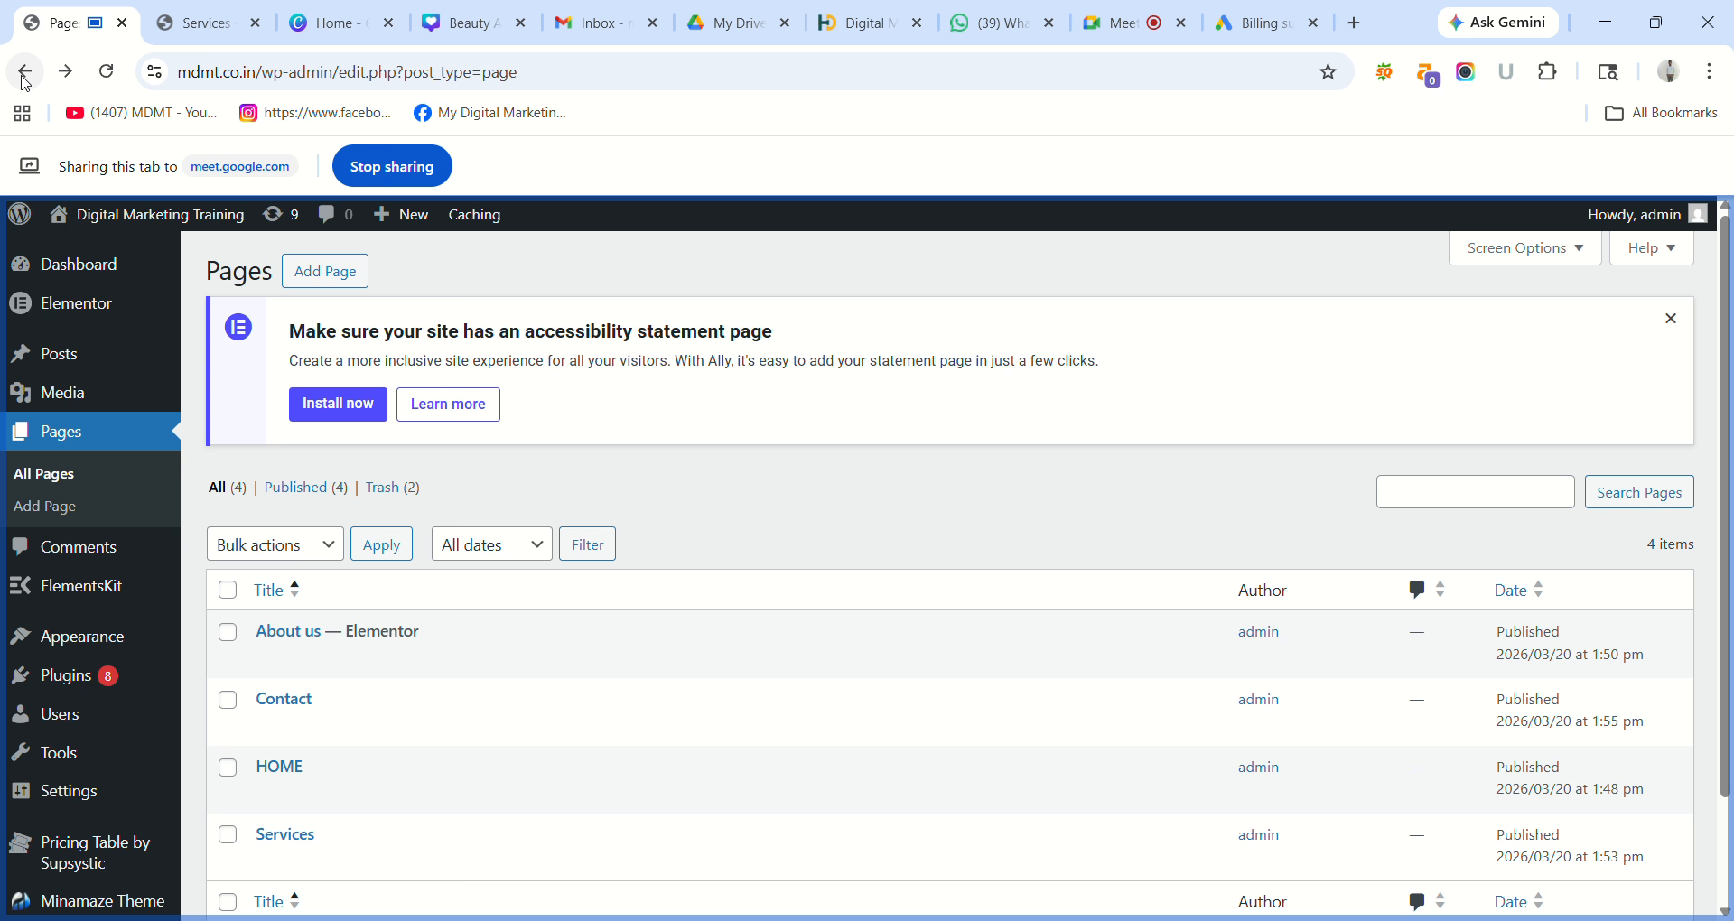
left_click(186, 27)
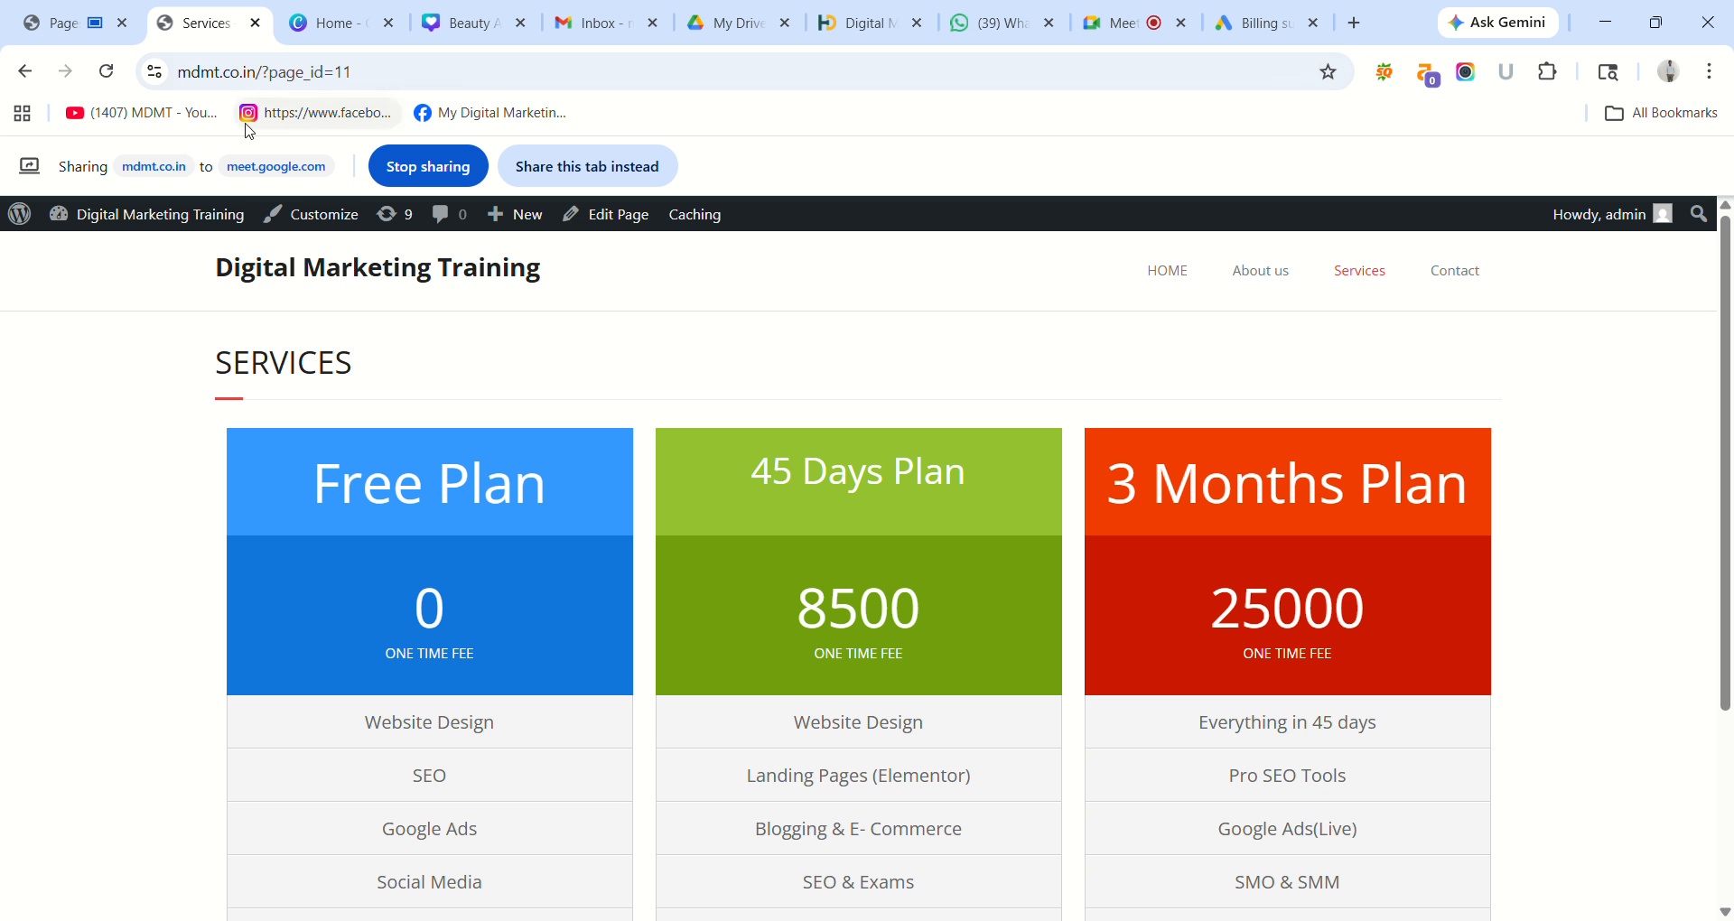
left_click(82, 28)
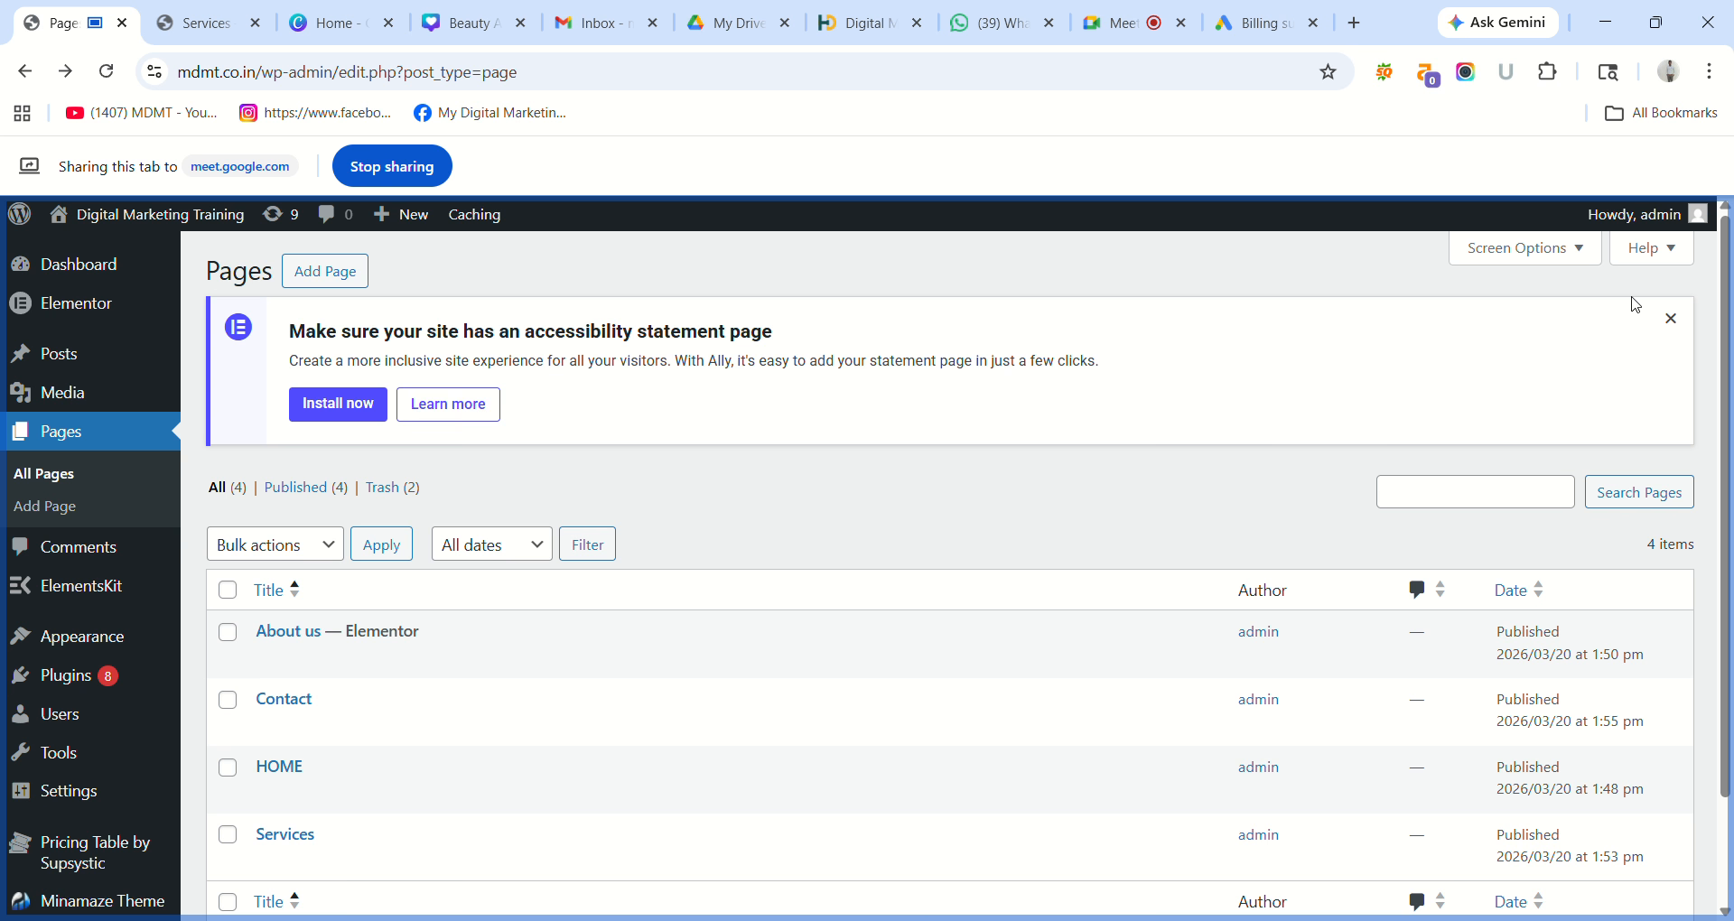
Dismiss the accessibility statement banner and go to Plugins > Add Plugin.
left_click(1671, 318)
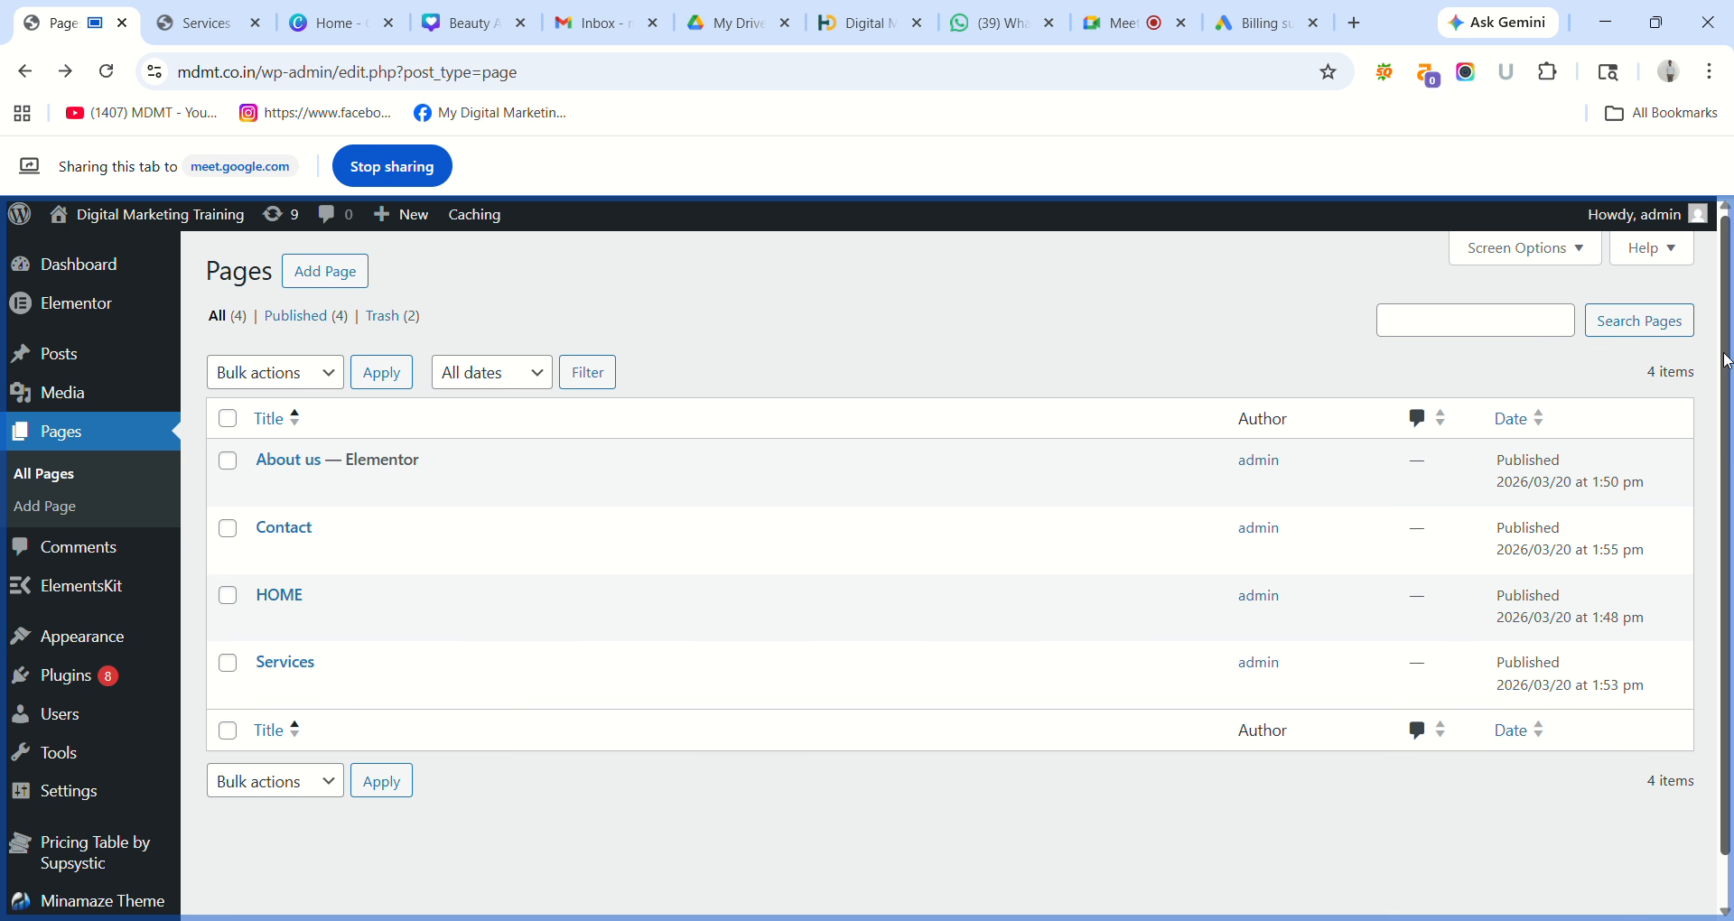
scroll(1725, 360, "down", 1)
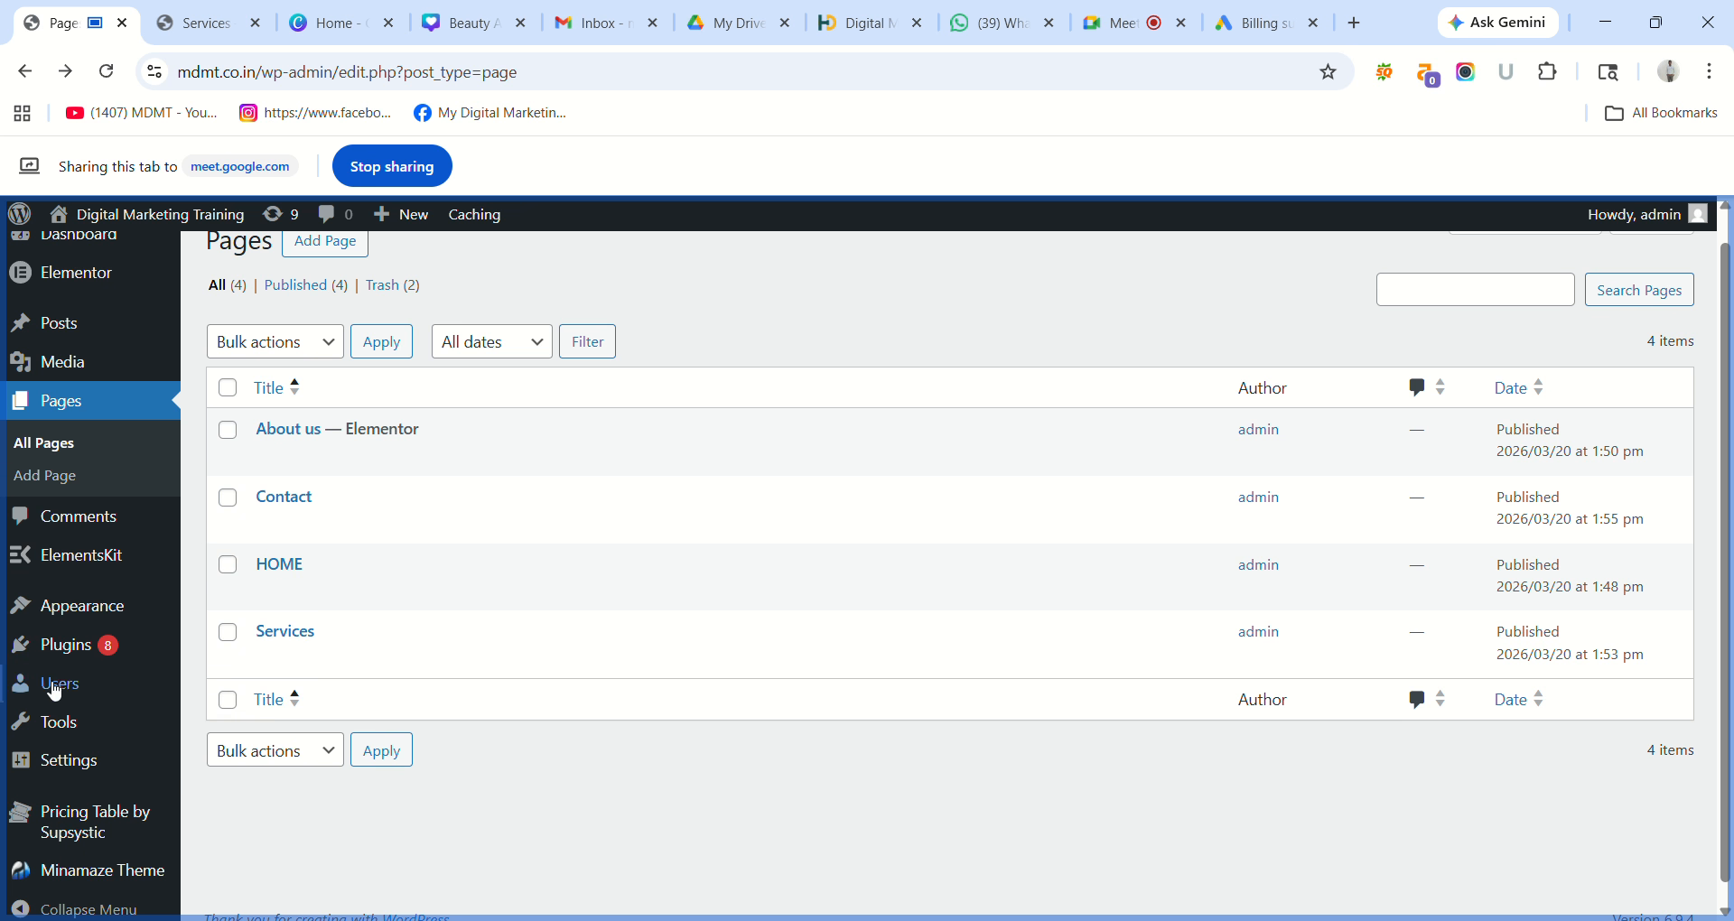
mouse_move(62, 652)
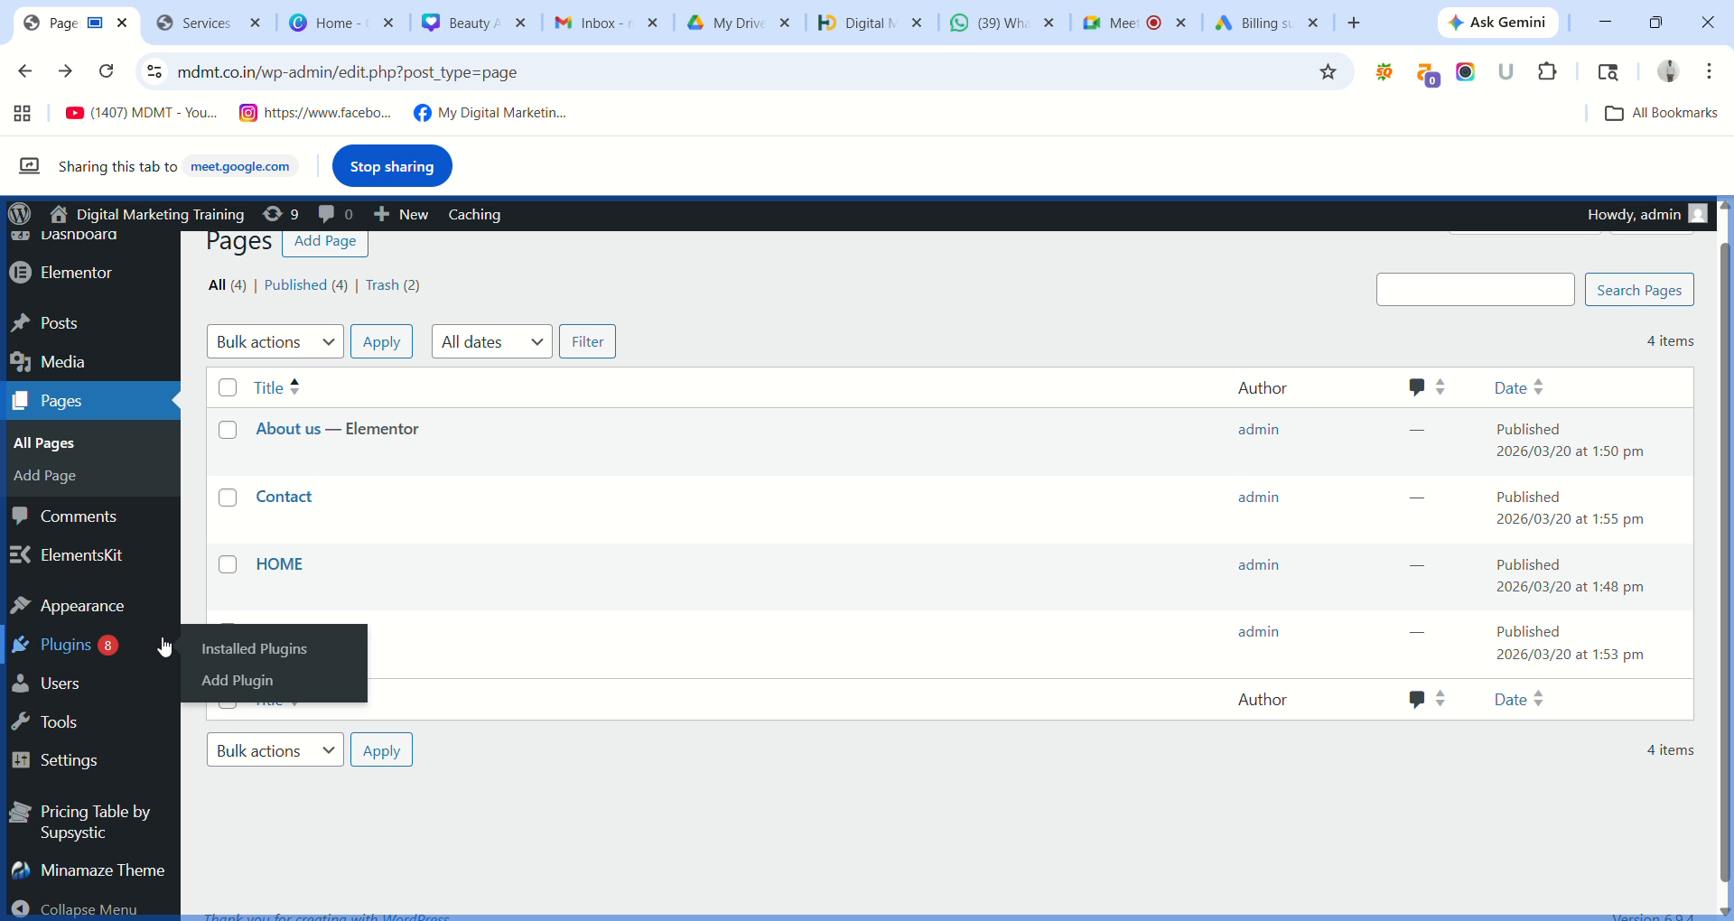
left_click(238, 680)
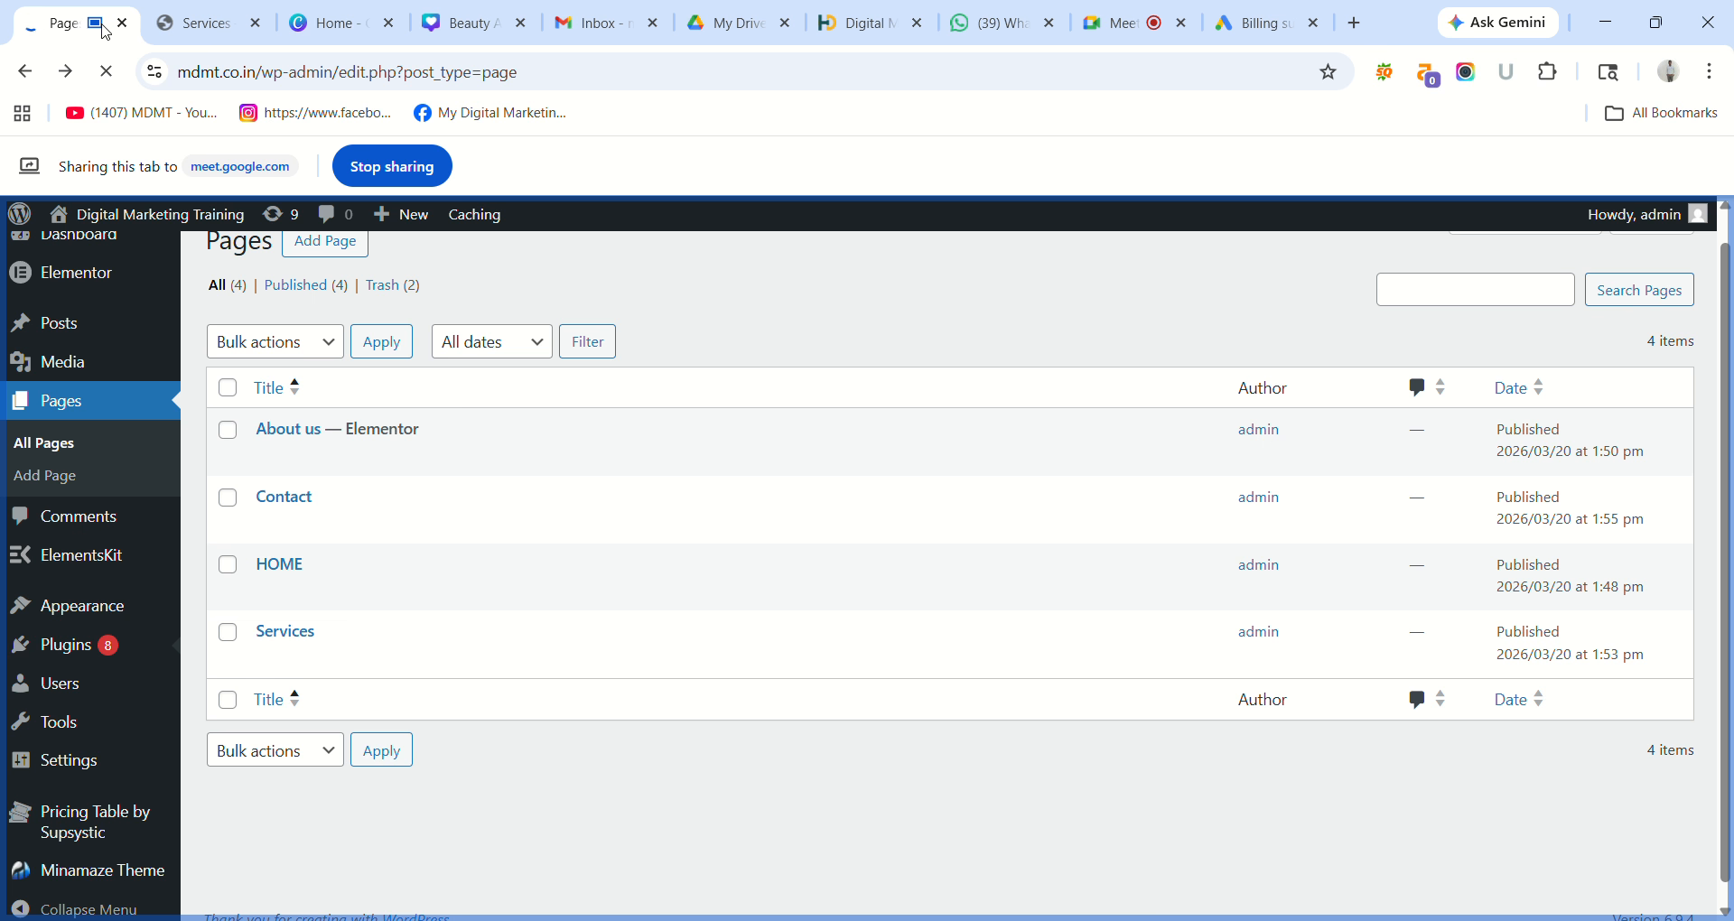
Check the live site's HOME and Services pages, then return to the Add Plugins tab.
left_click(194, 23)
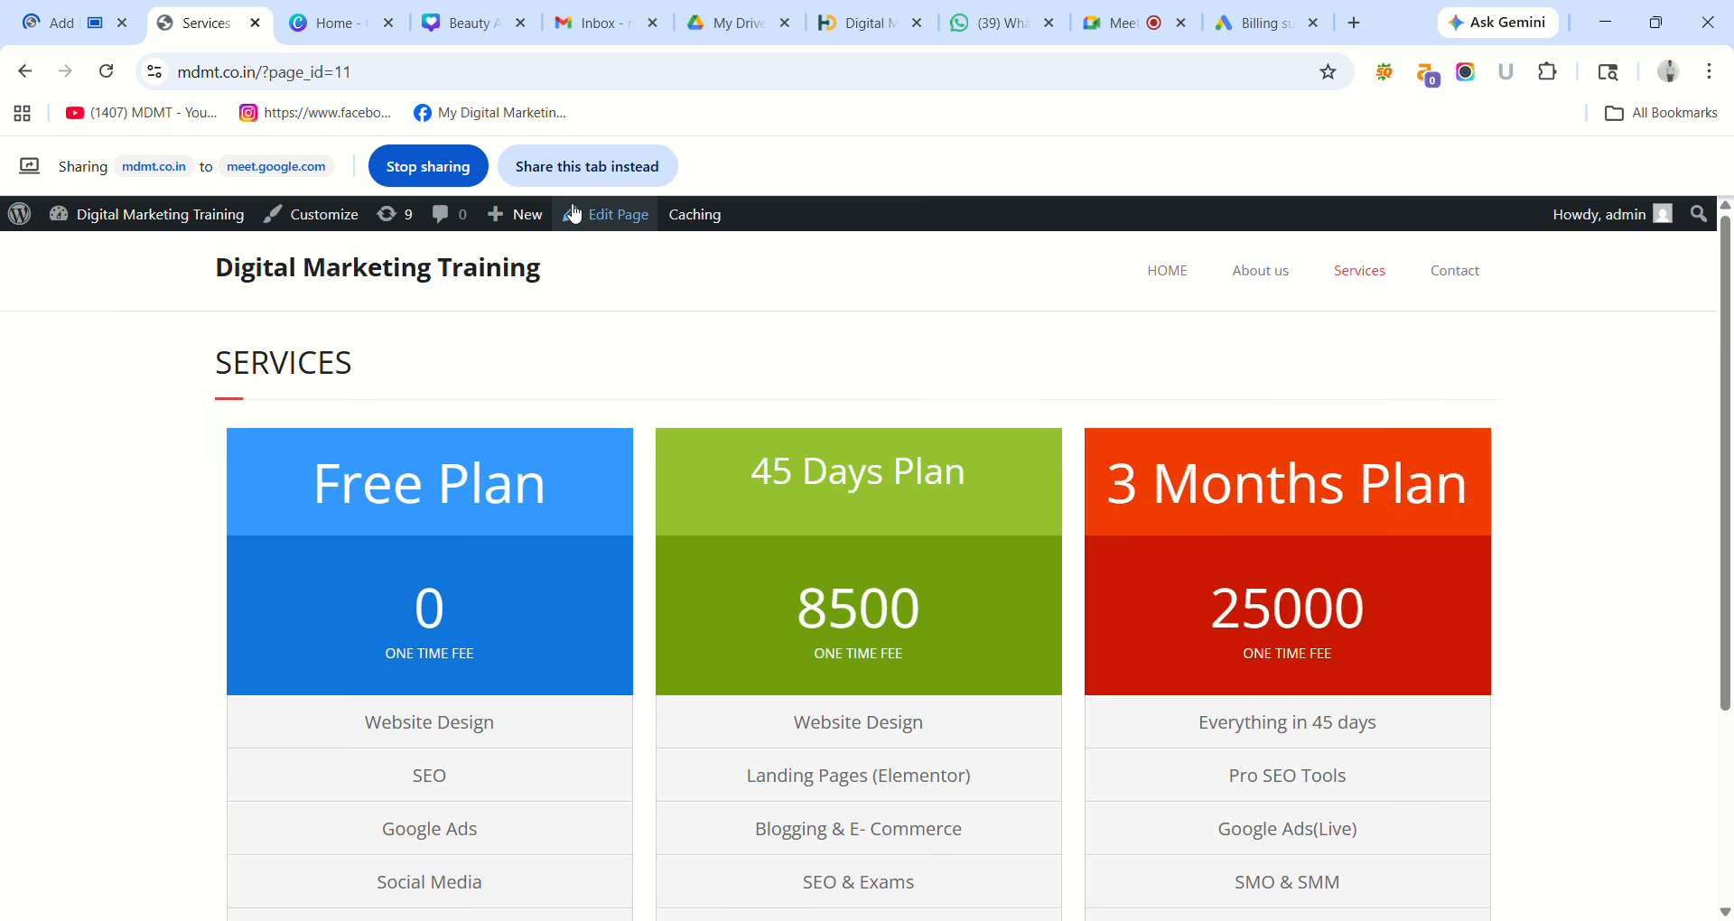
left_click(579, 176)
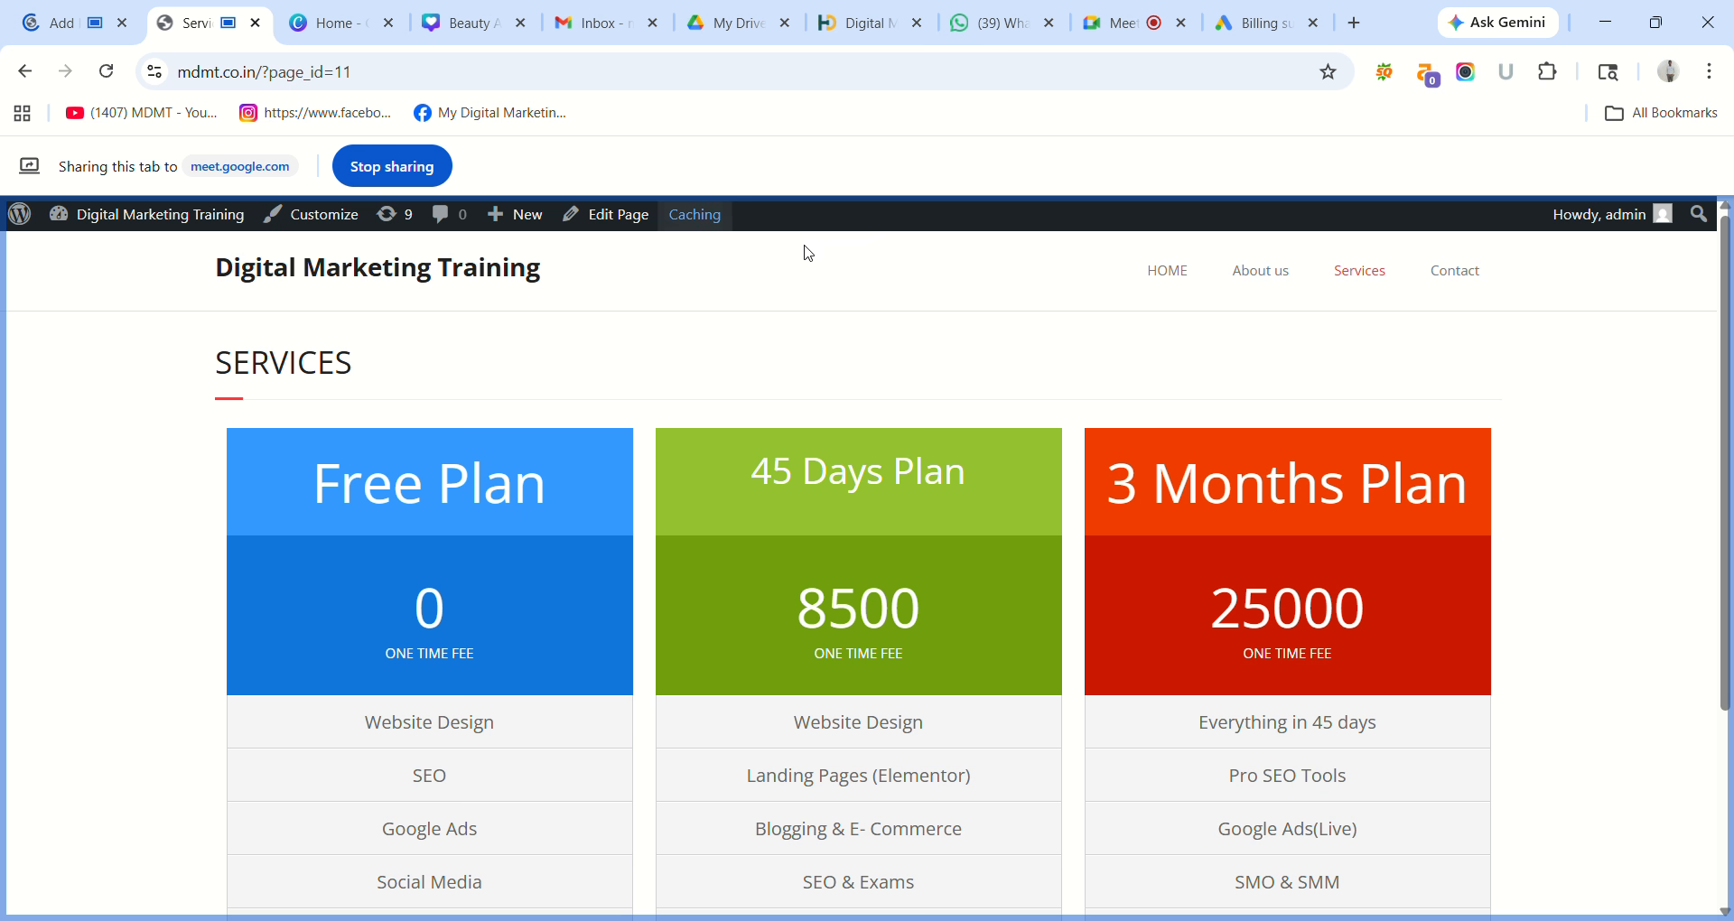
left_click(1167, 271)
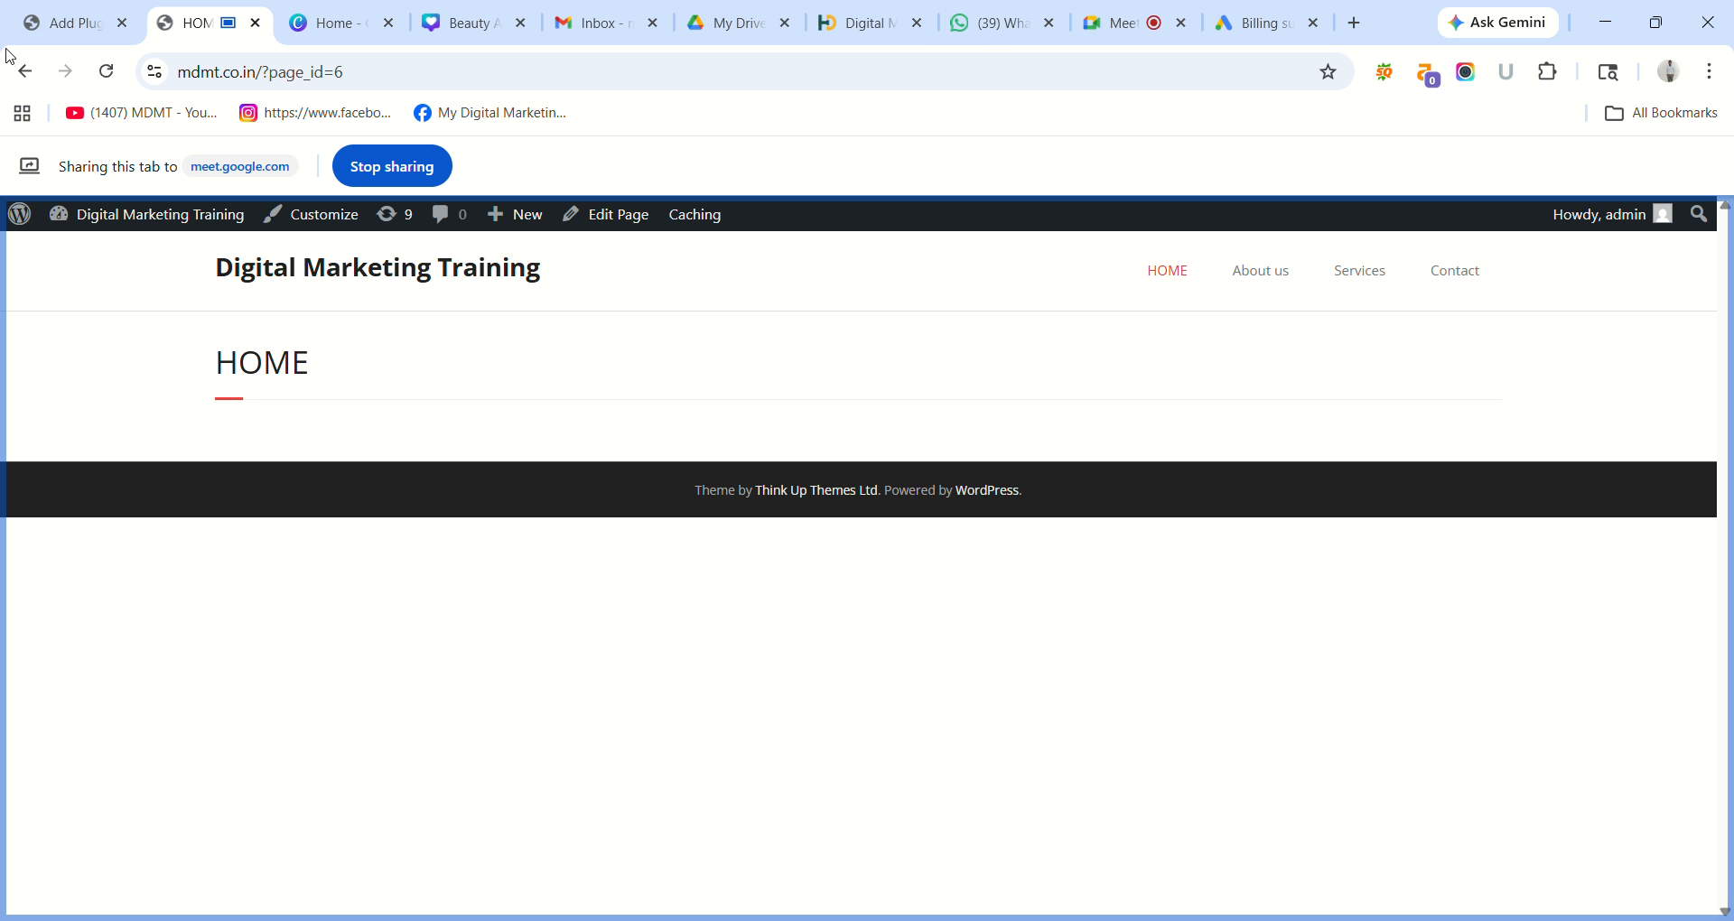
left_click(24, 70)
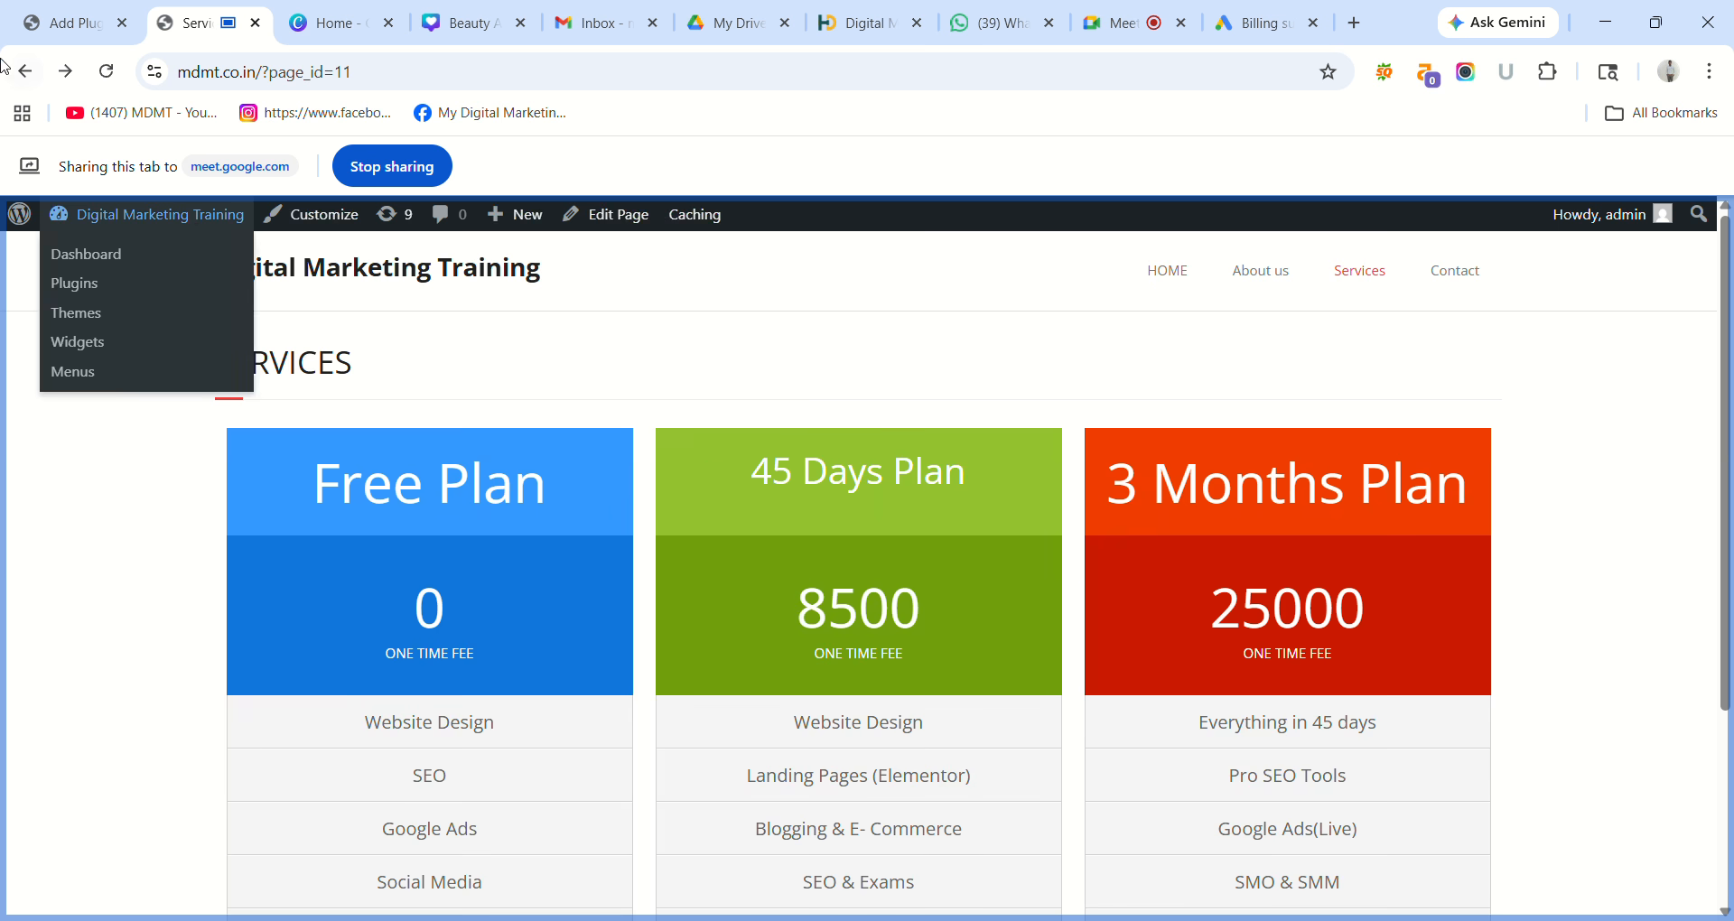
left_click(27, 71)
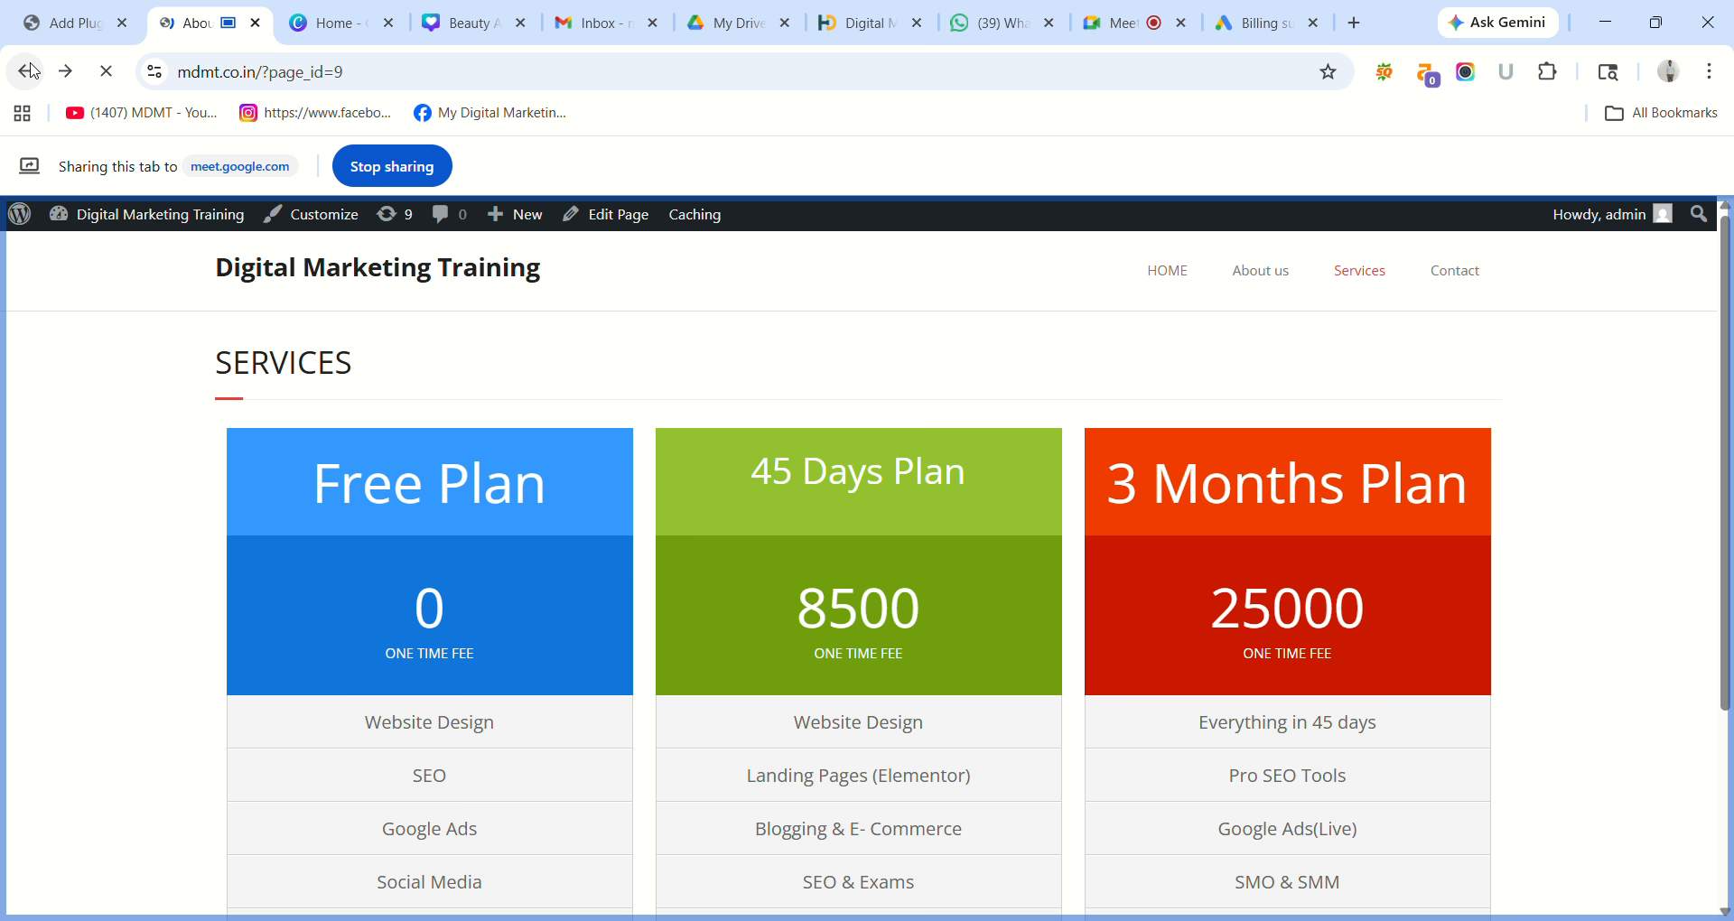
left_click(27, 71)
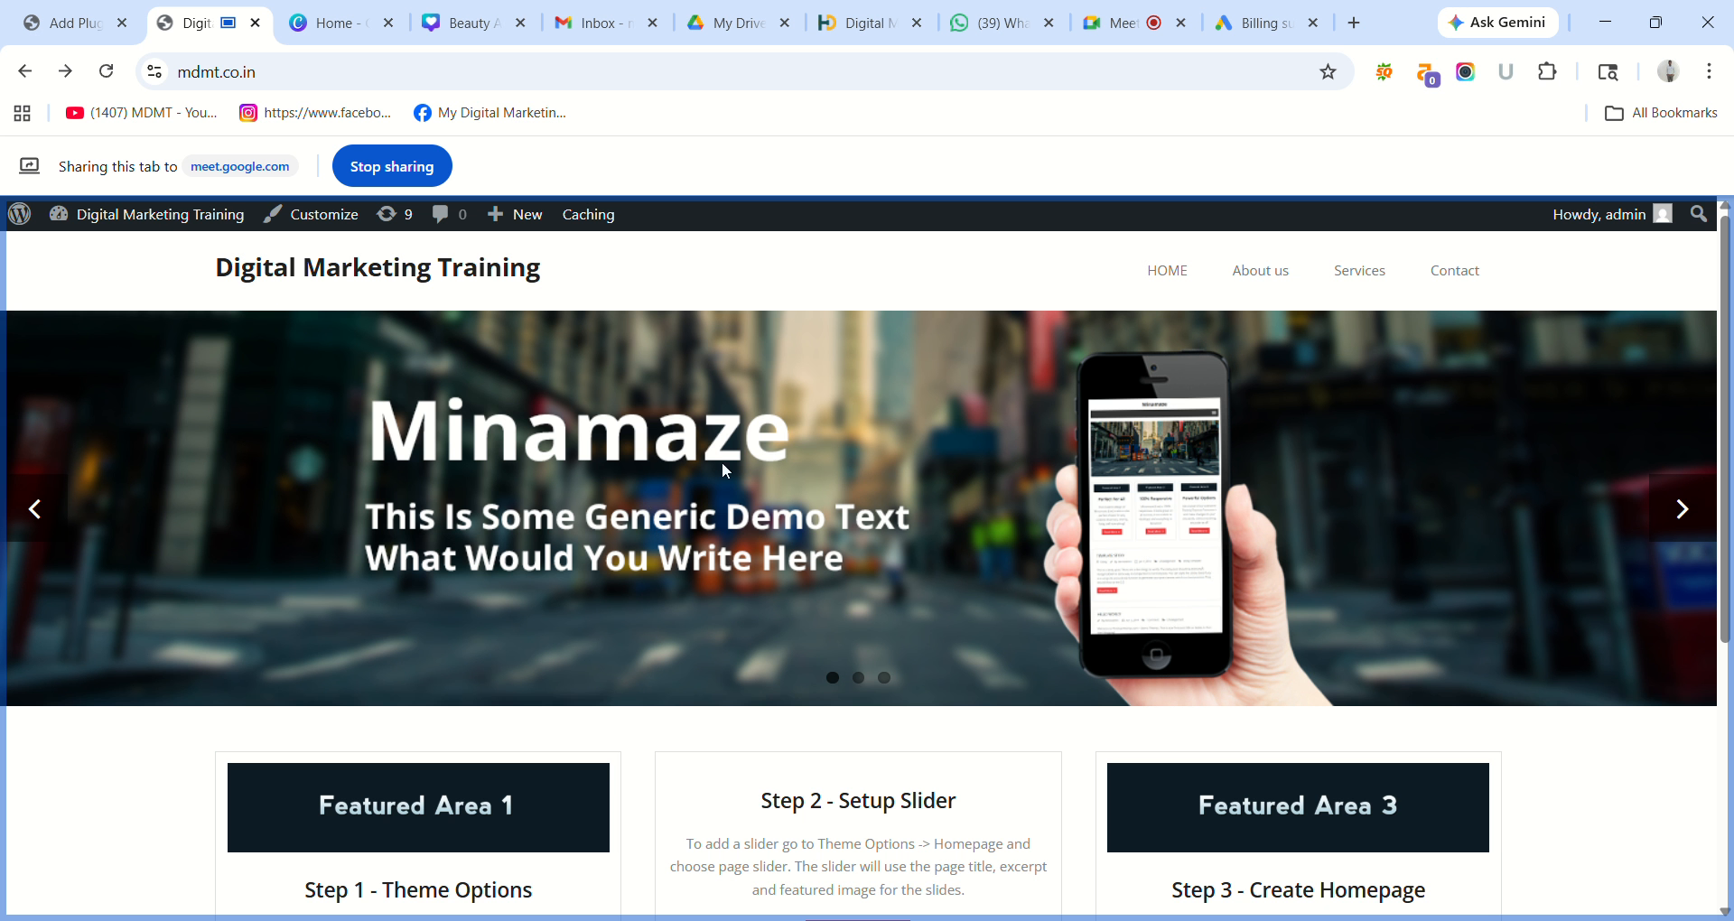
left_click(60, 27)
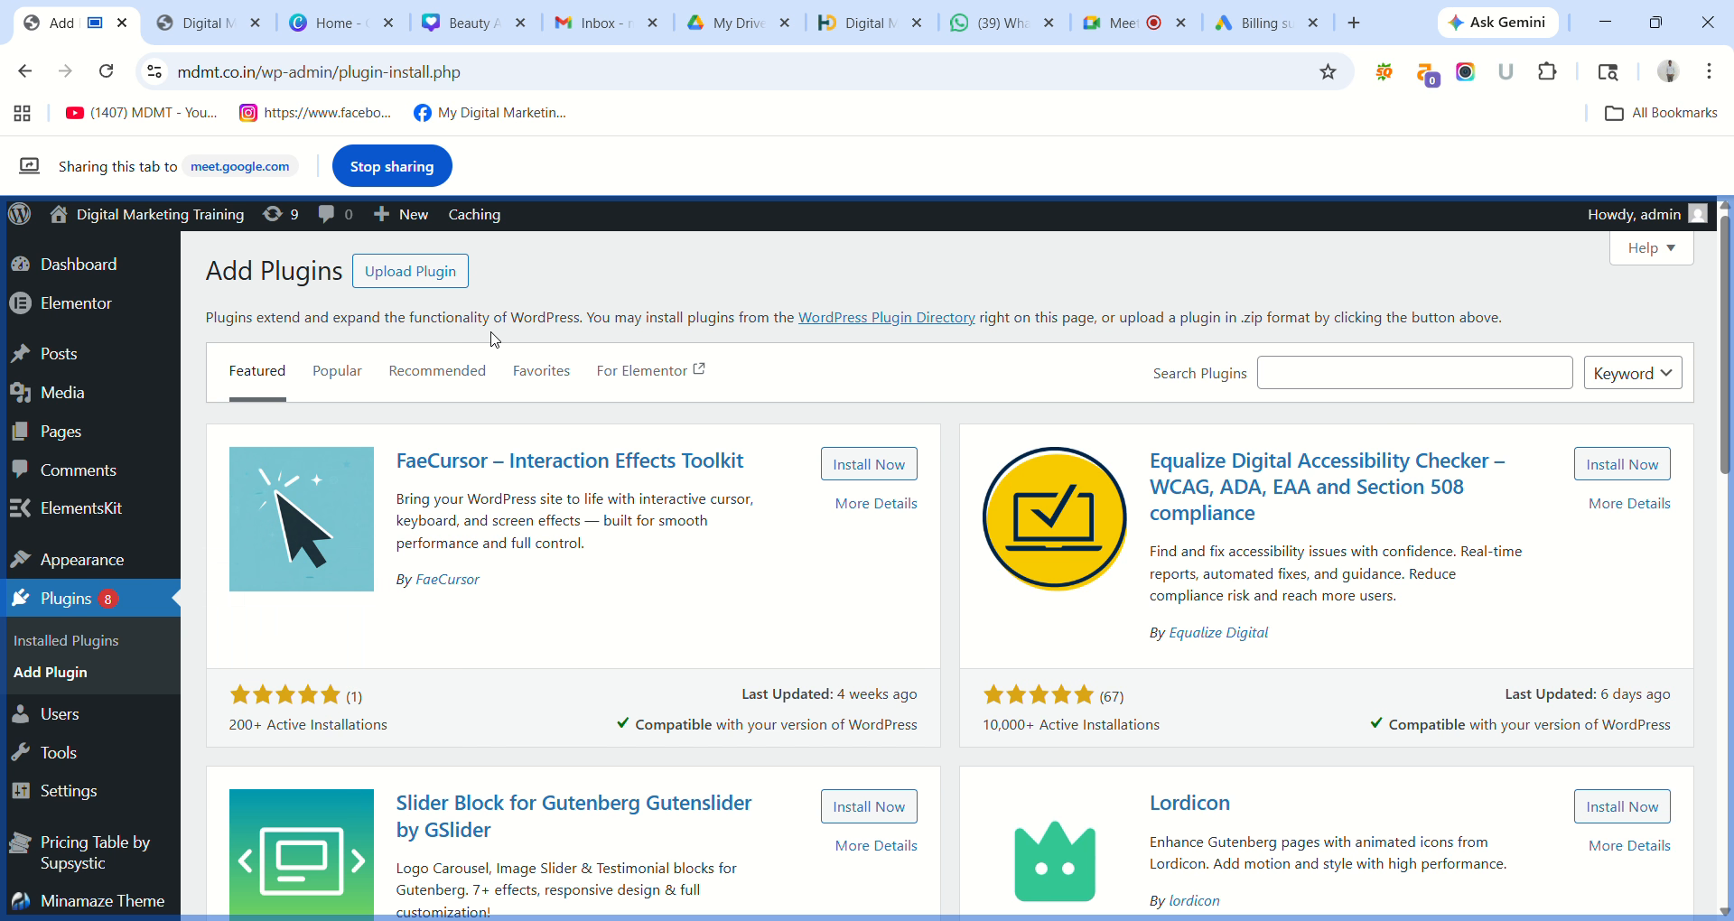
Search plugins for 'Click To Chat', then install and activate the HoliThemes result.
left_click(1306, 373)
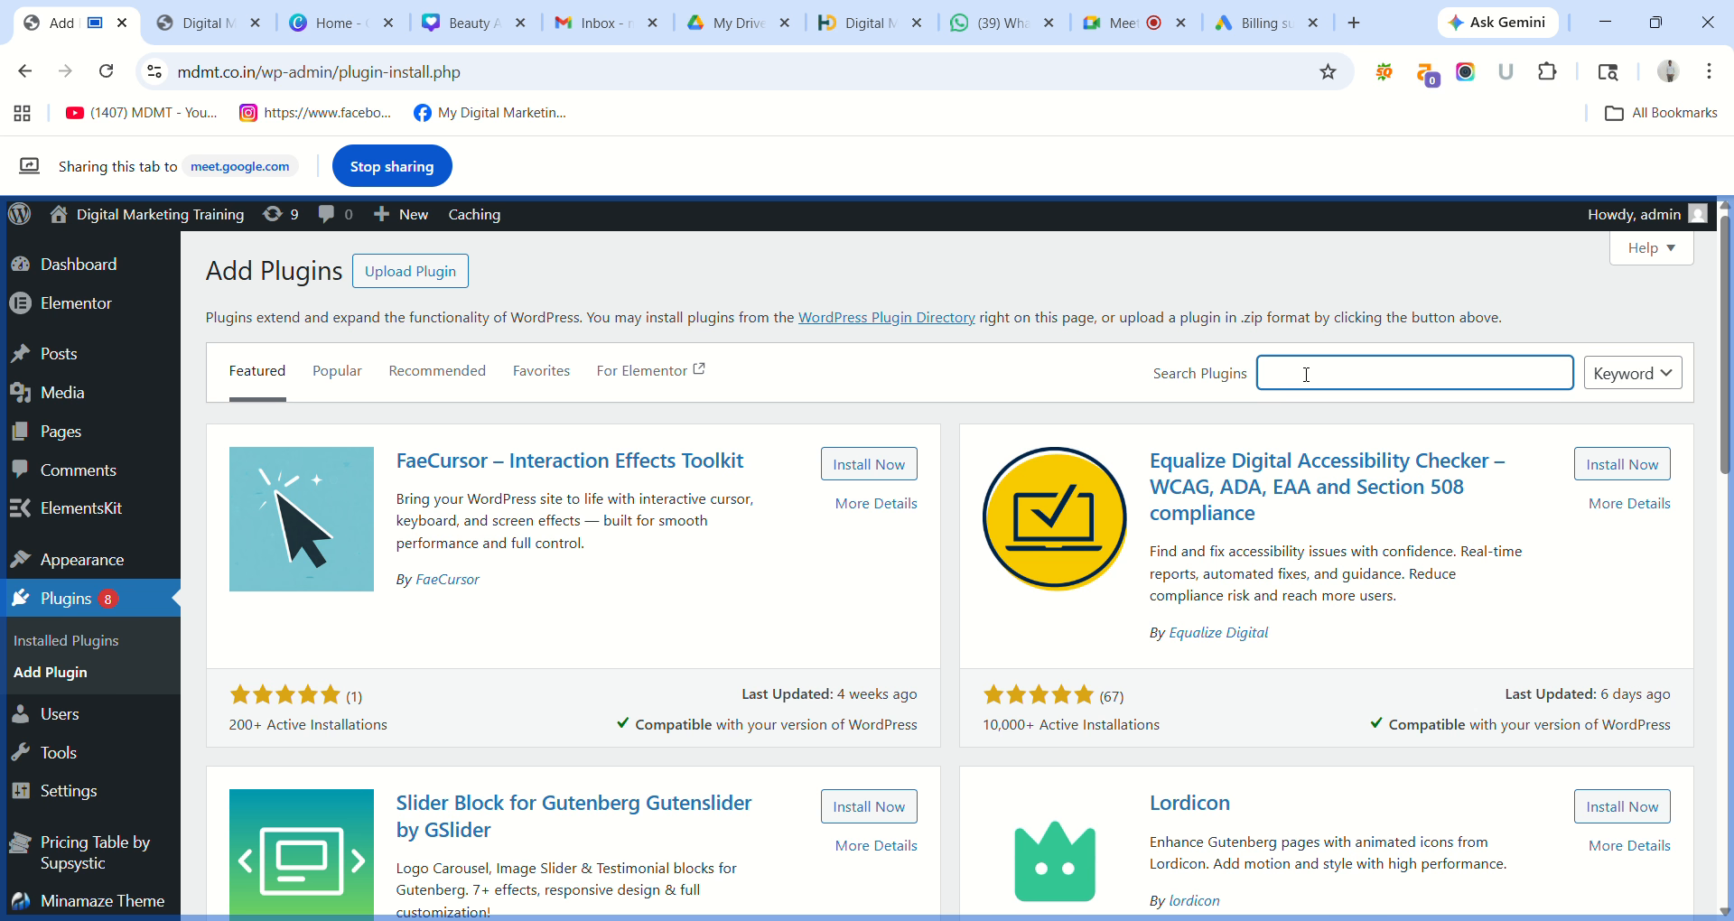
type("C")
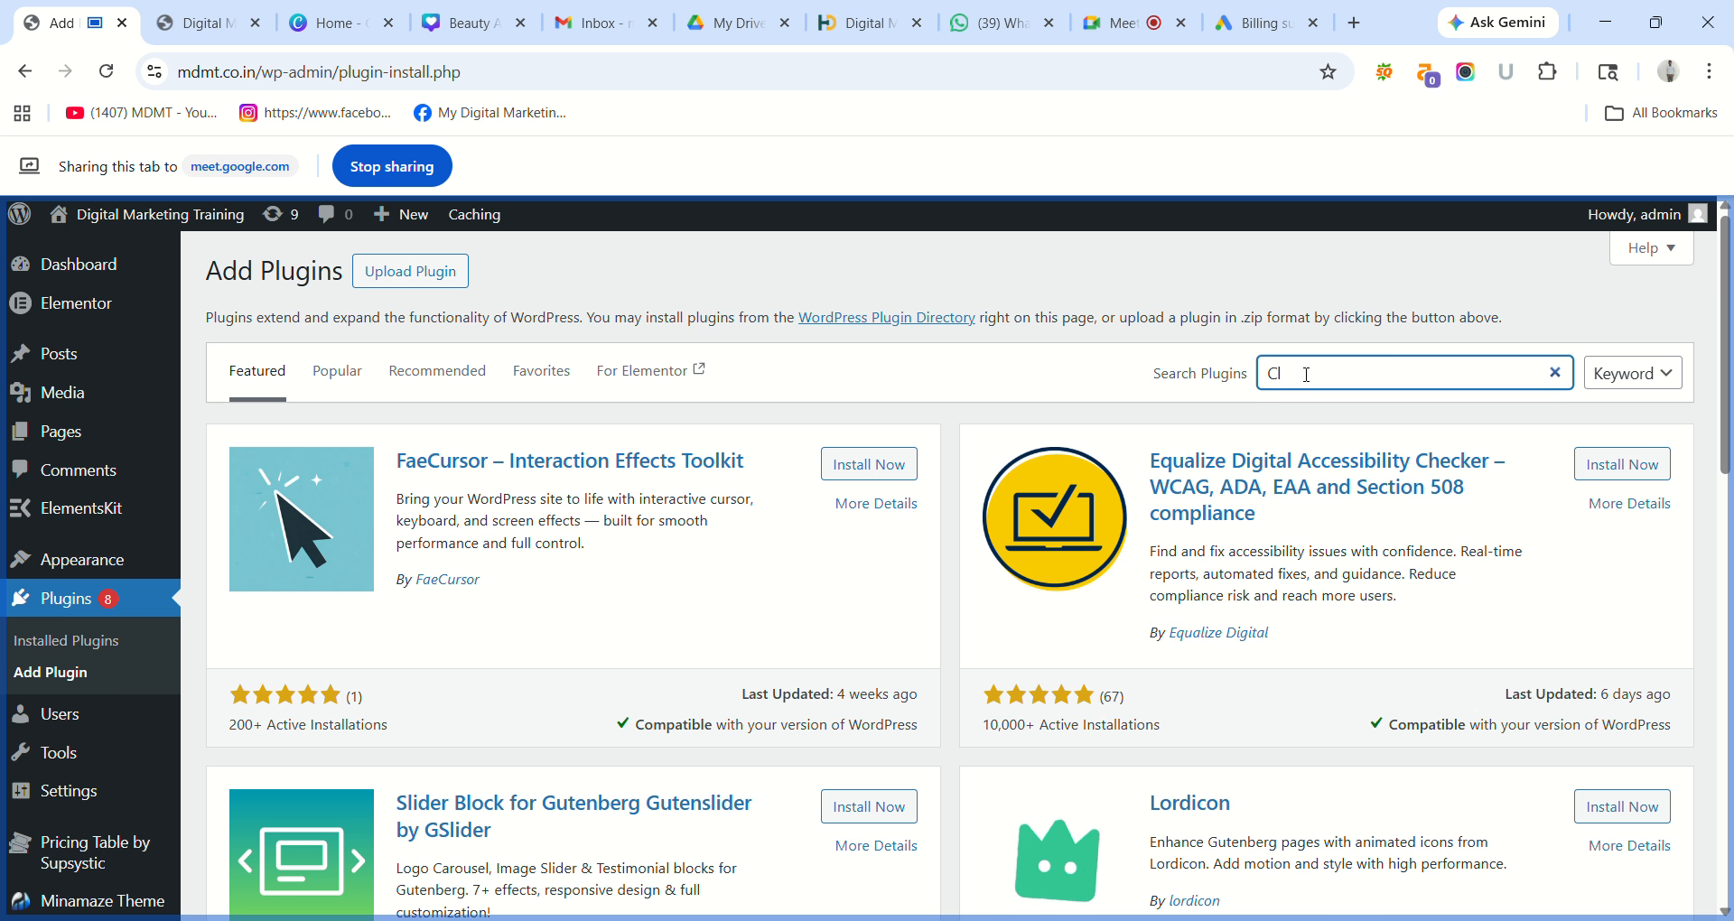
type("lick")
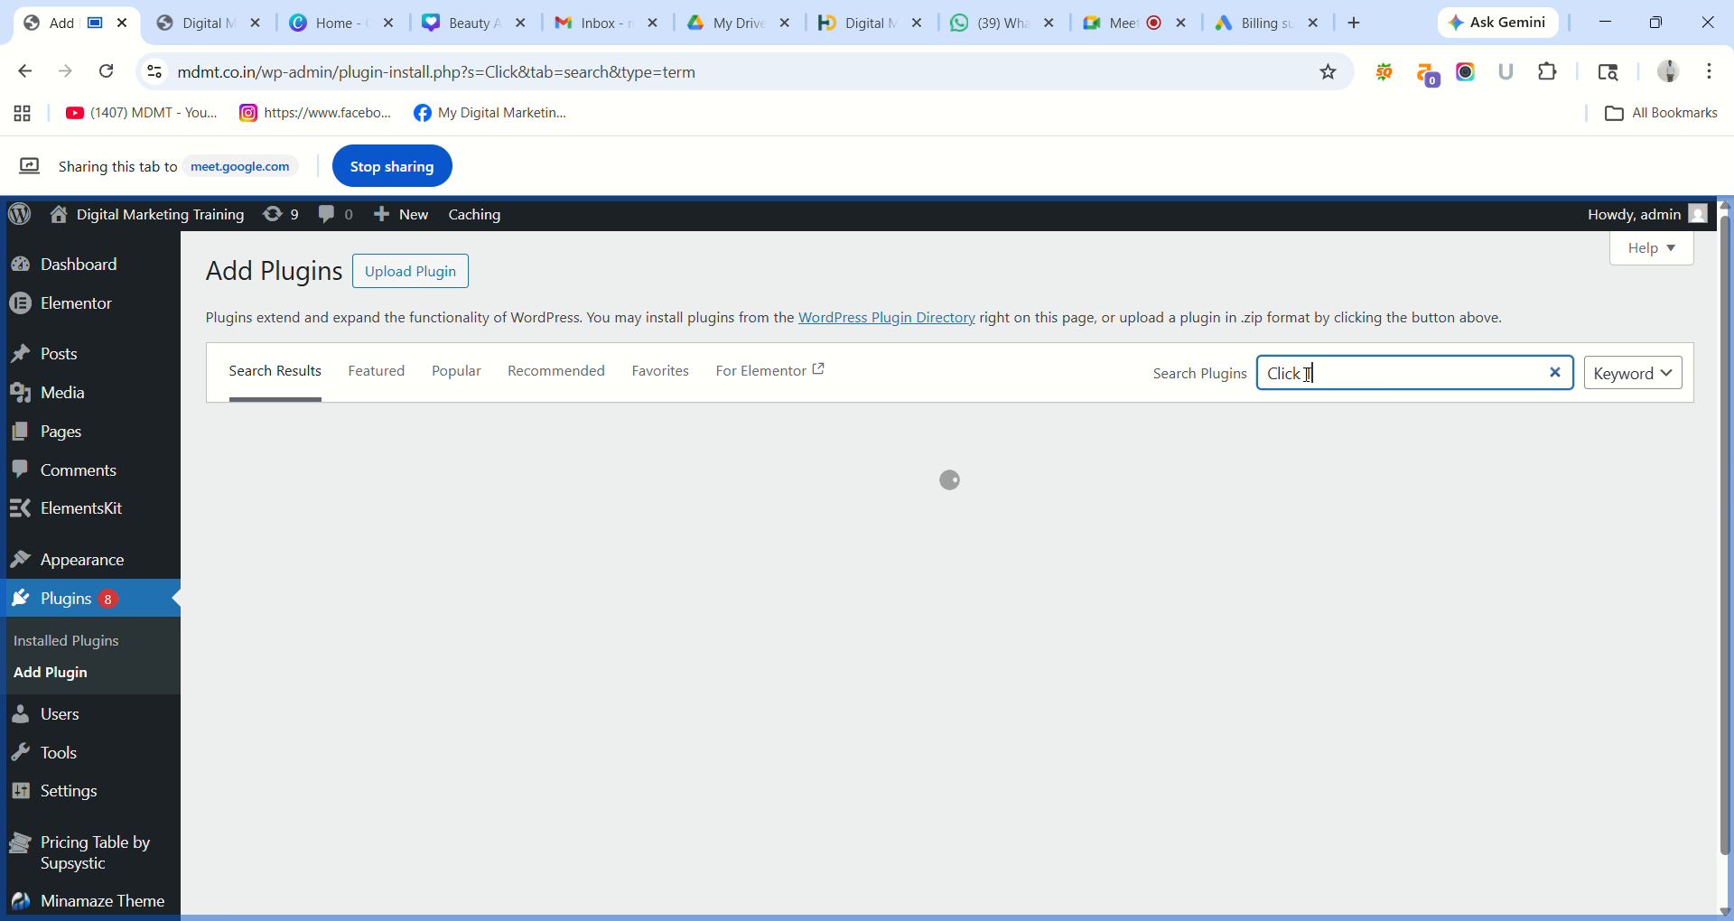
type(" To Chat")
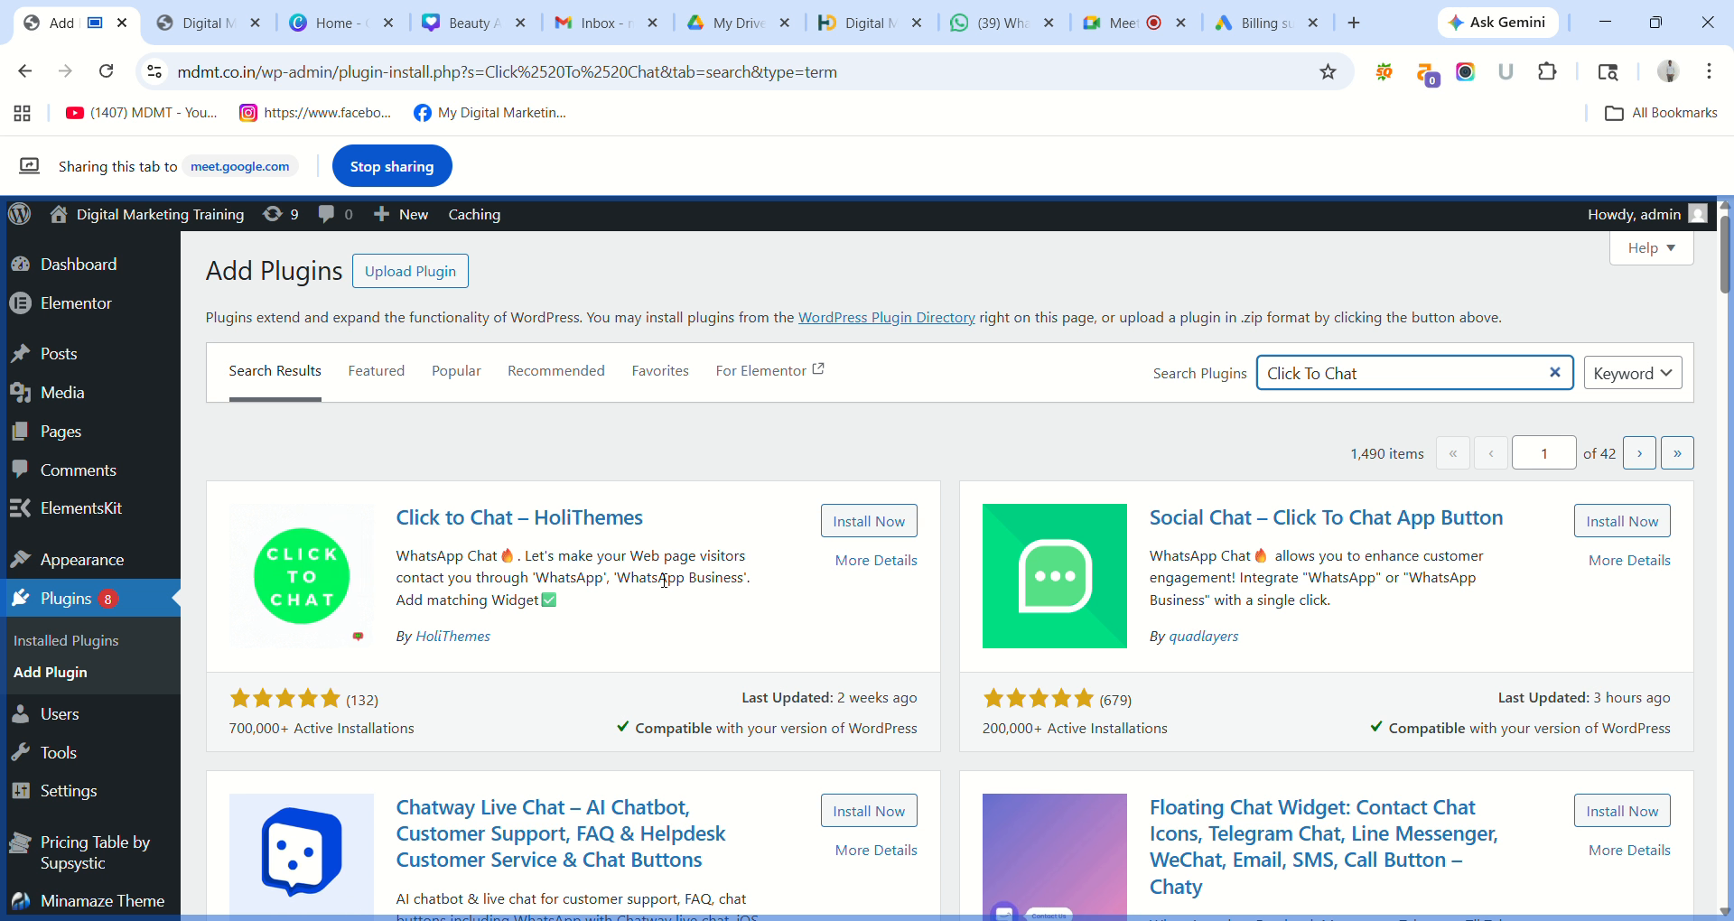
left_click(874, 524)
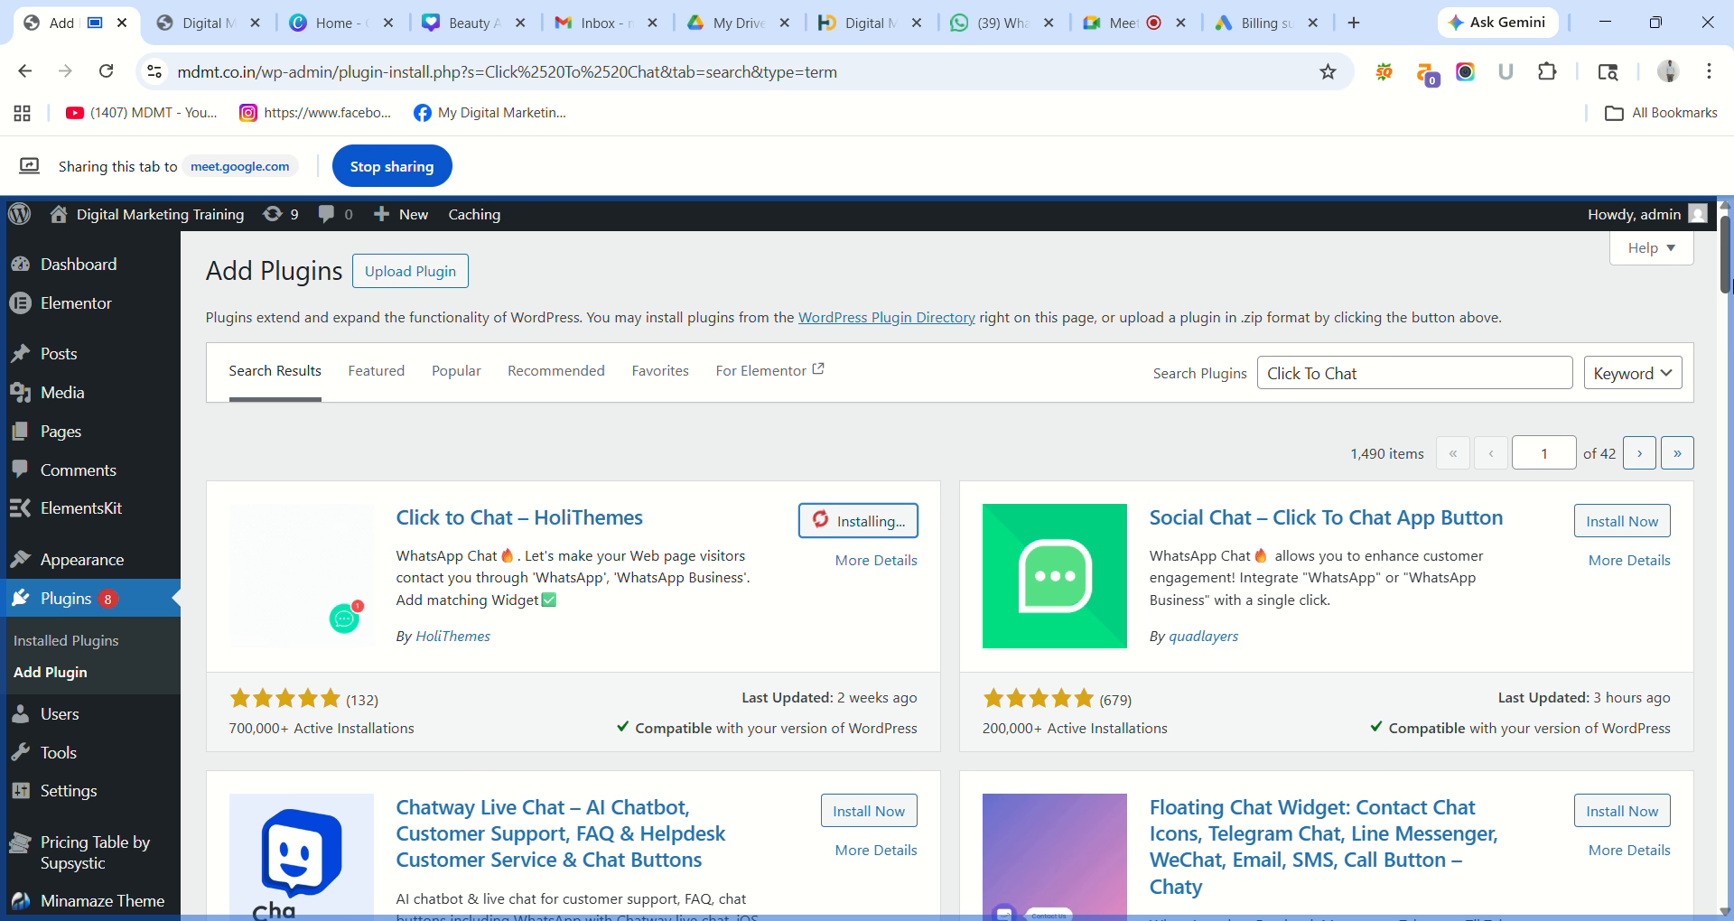
mouse_move(1727, 285)
left_mouse_down()
mouse_move(1727, 463)
mouse_move(1726, 281)
left_mouse_up()
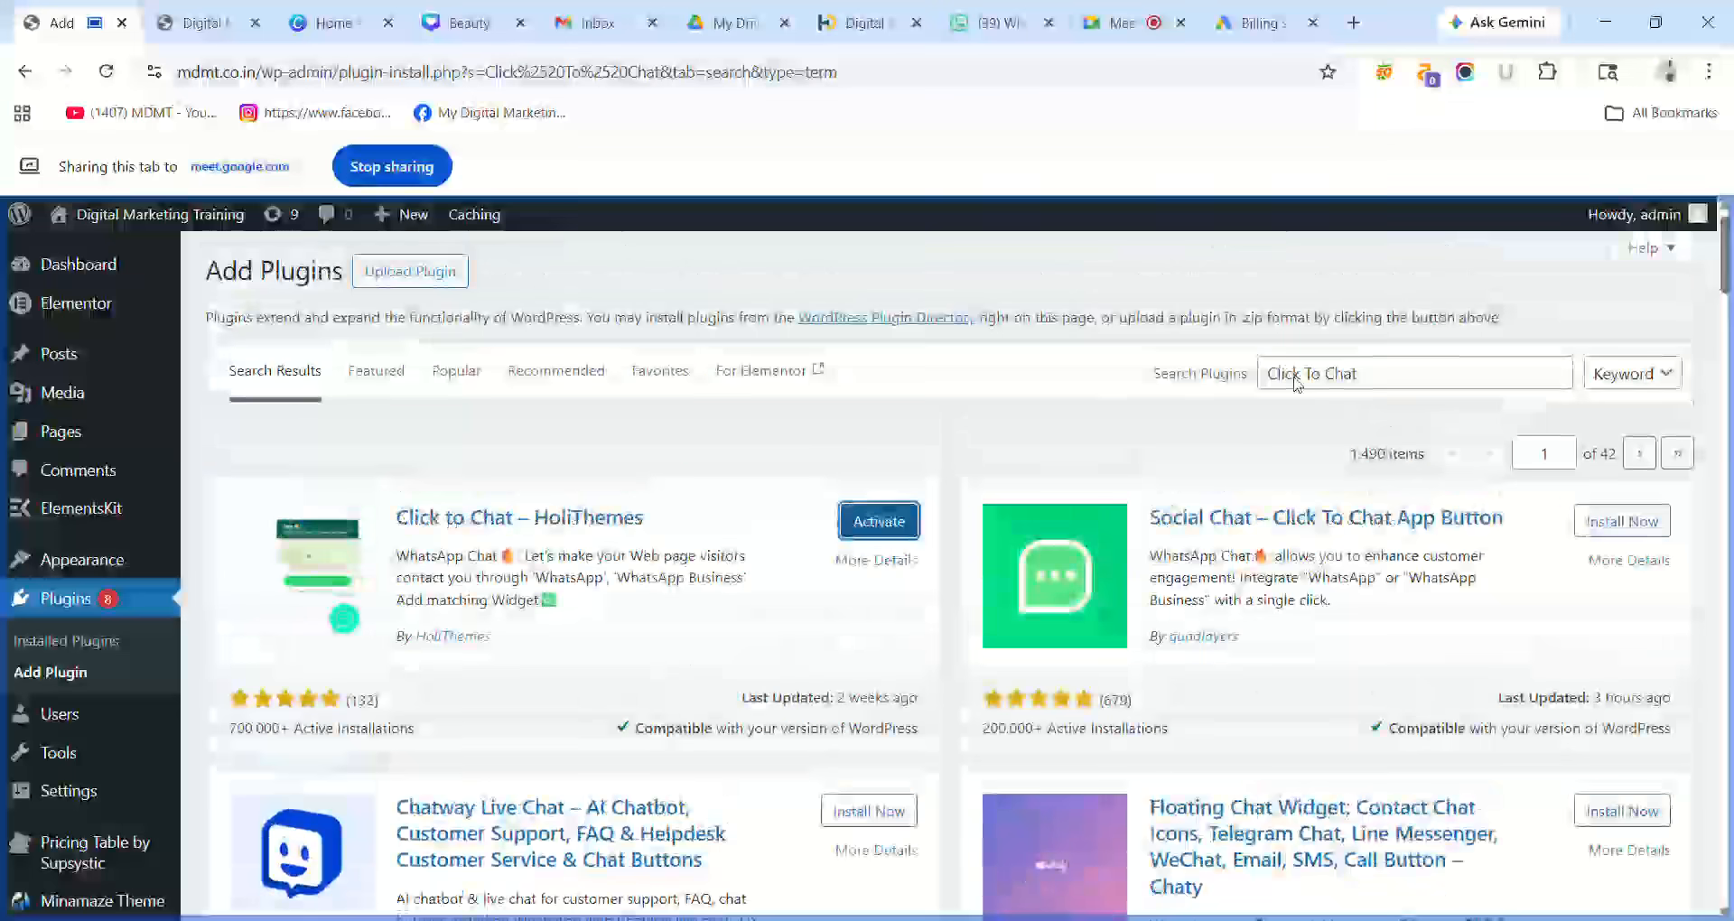
left_click(894, 526)
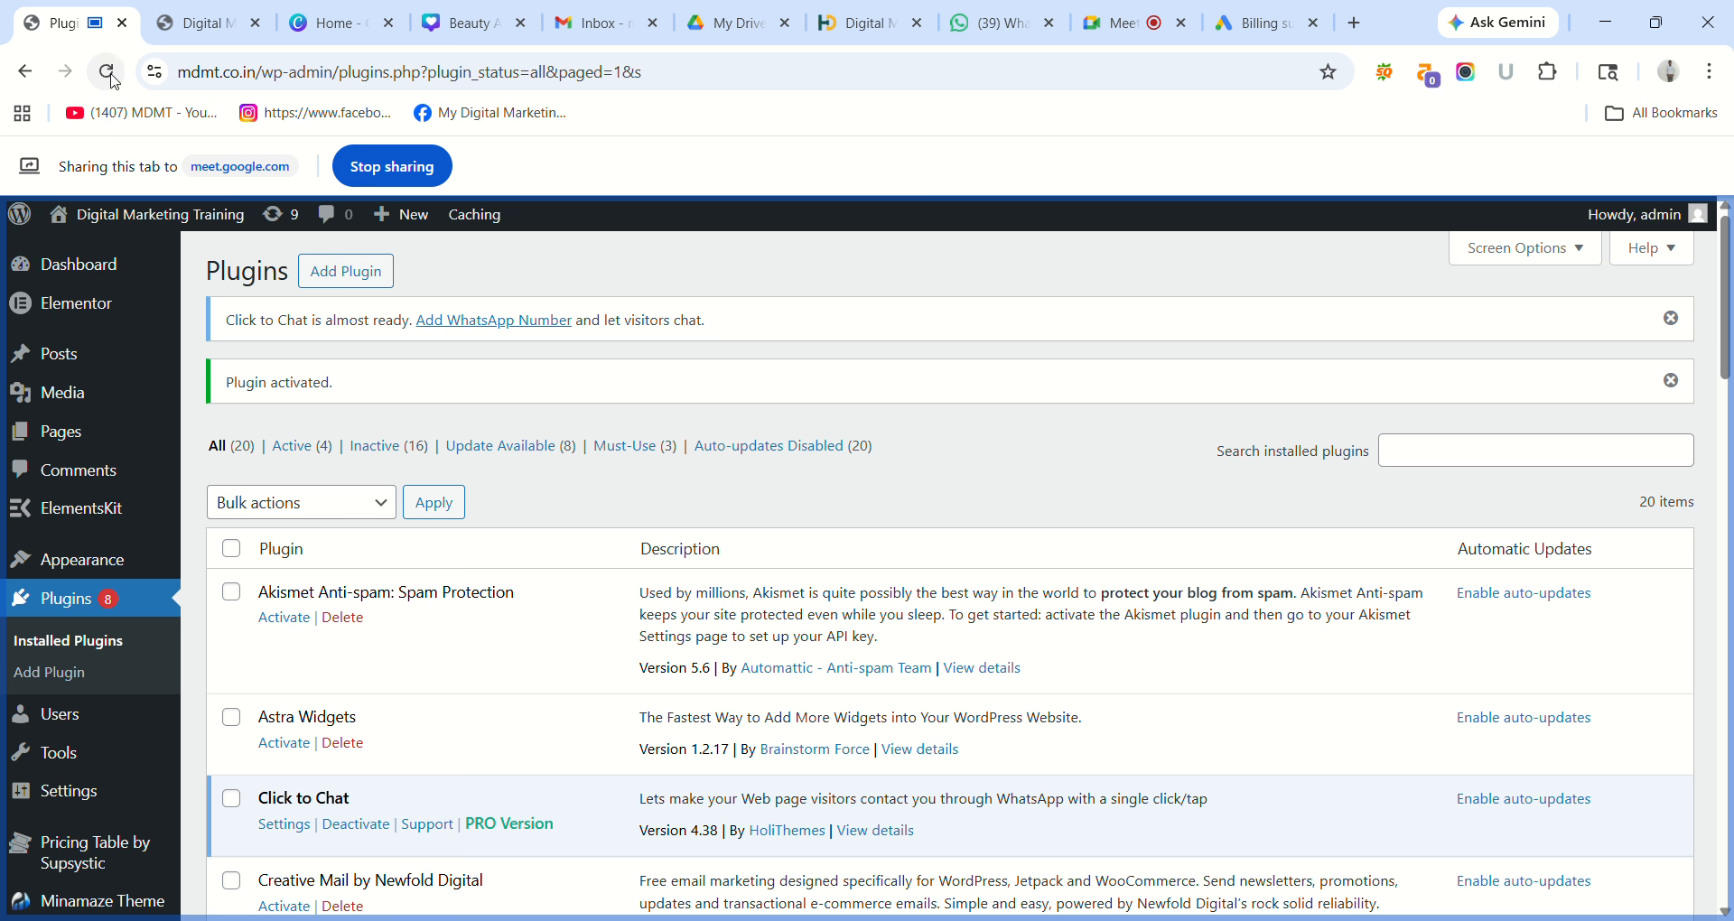
Reload Installed Plugins and choose Click to Chat from the admin sidebar's Click to Chat menu.
left_click(106, 72)
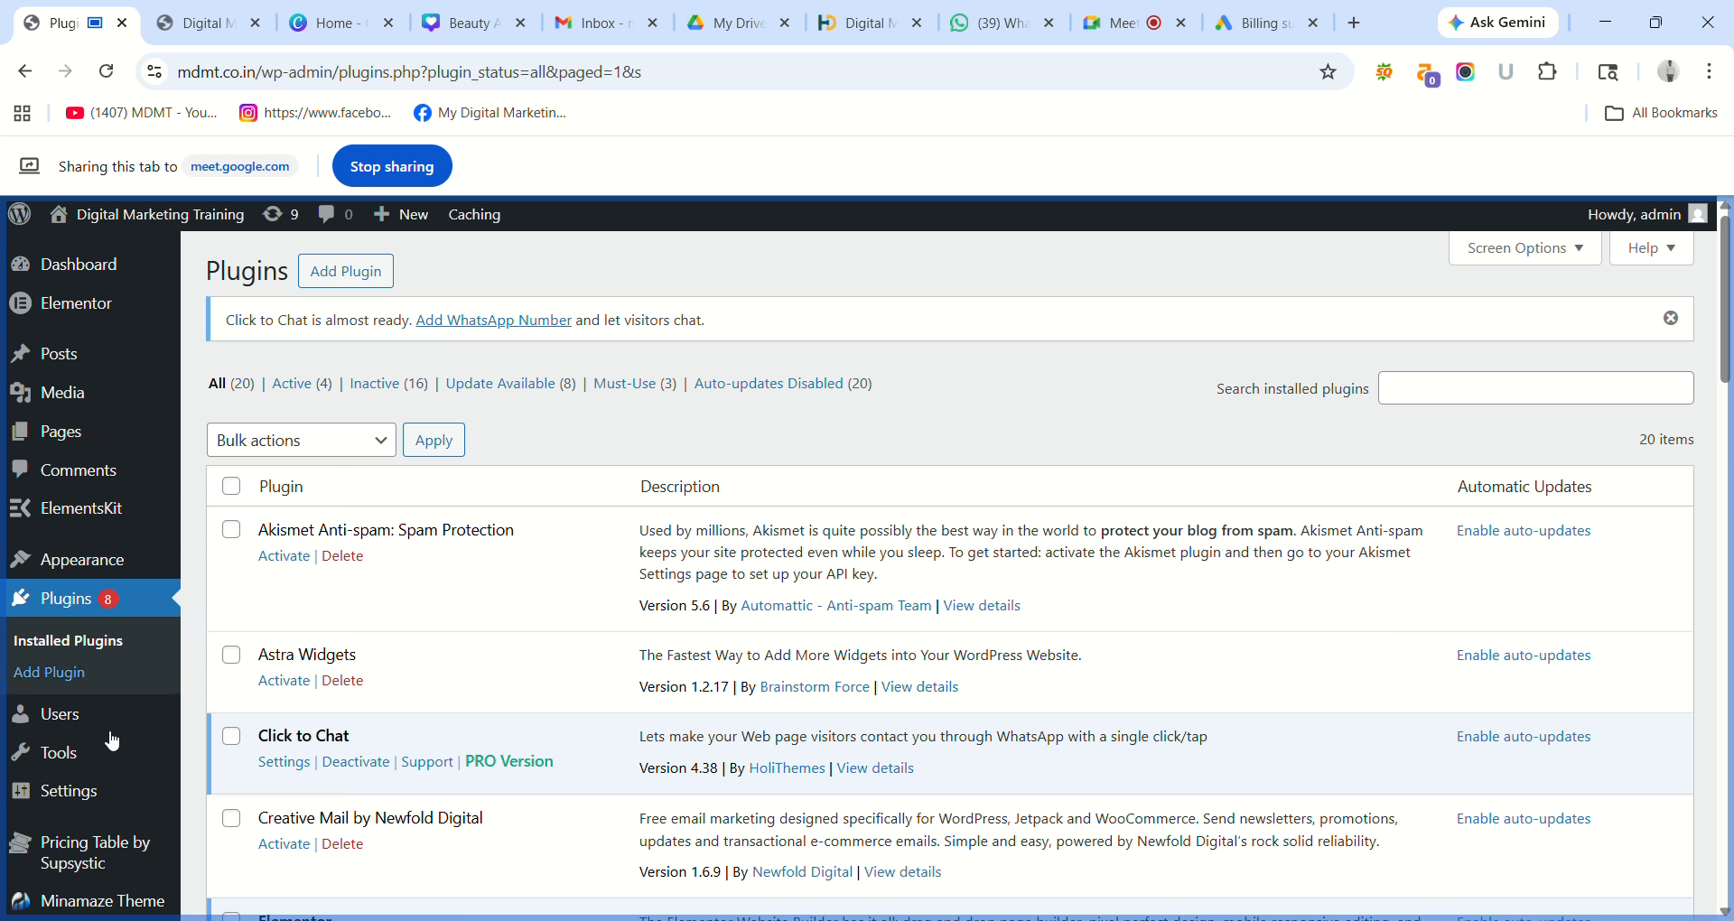
scroll(112, 742, "down", 3)
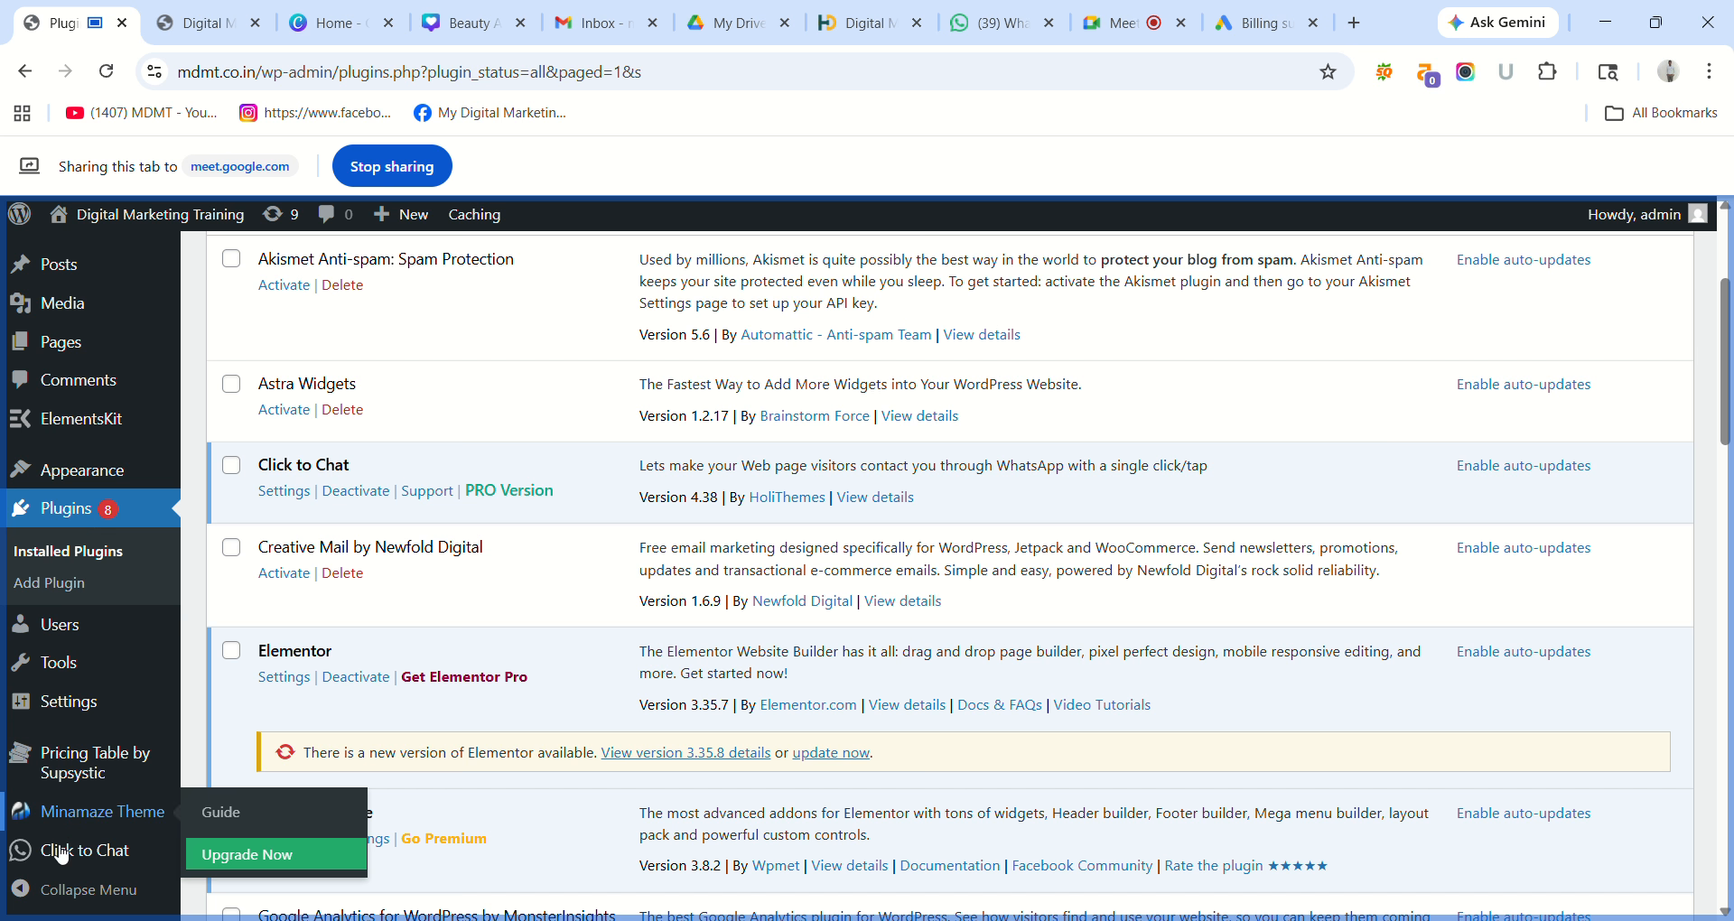
mouse_move(94, 863)
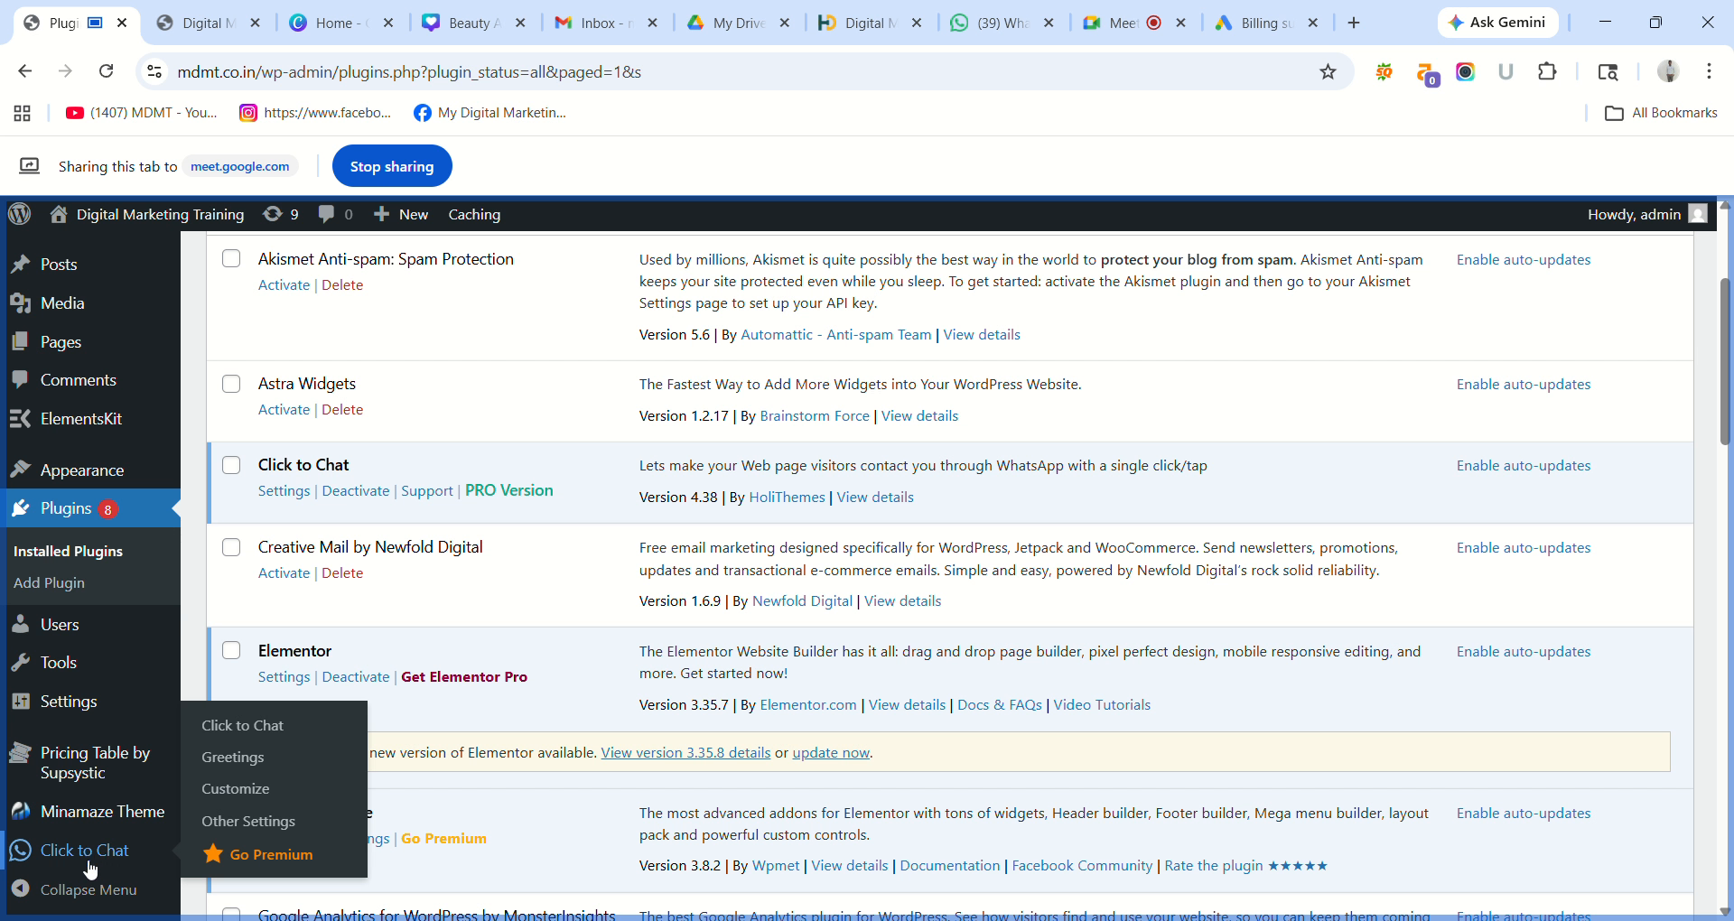
left_click(263, 733)
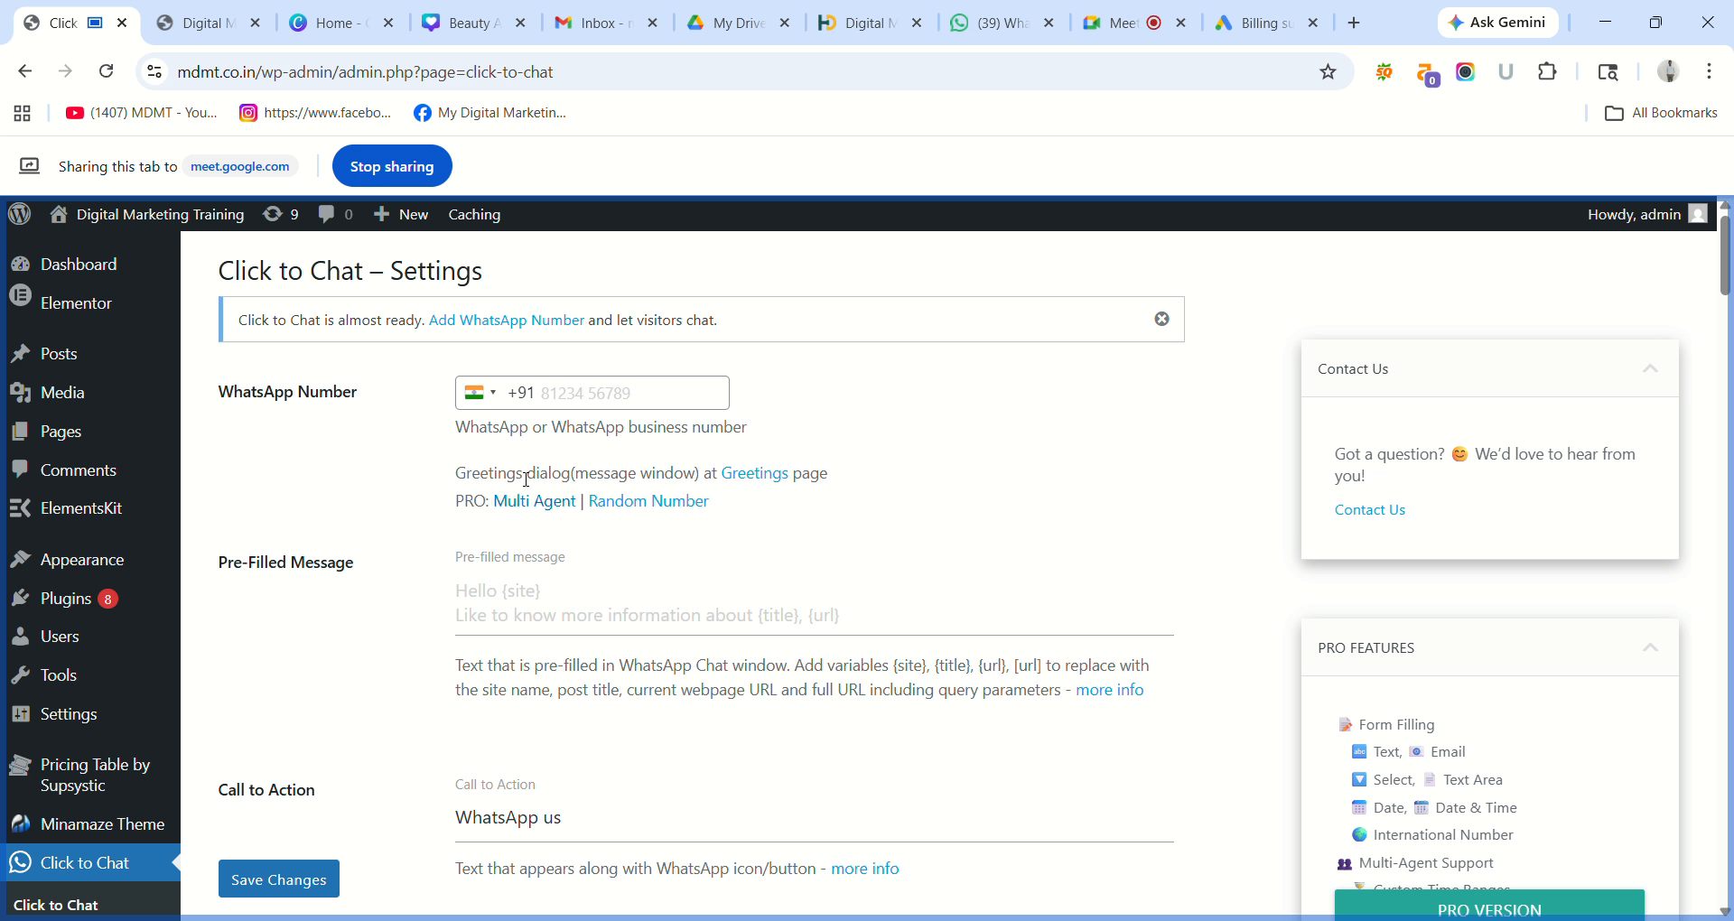
Enter the WhatsApp phone number in the Click to Chat settings.
left_click(607, 409)
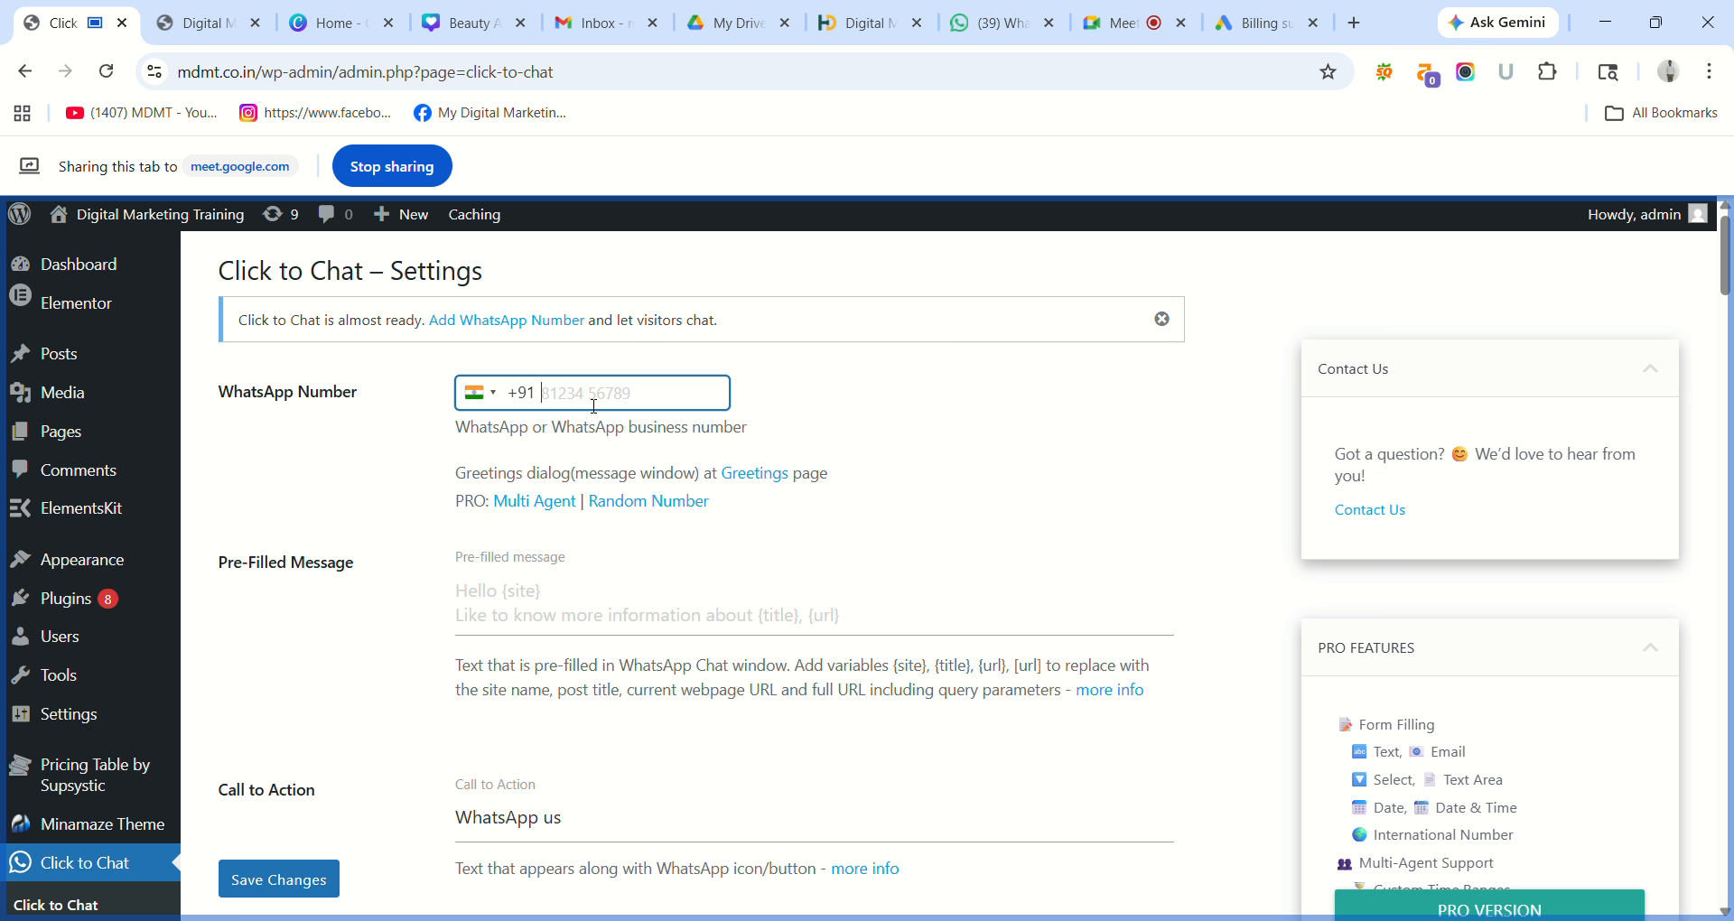
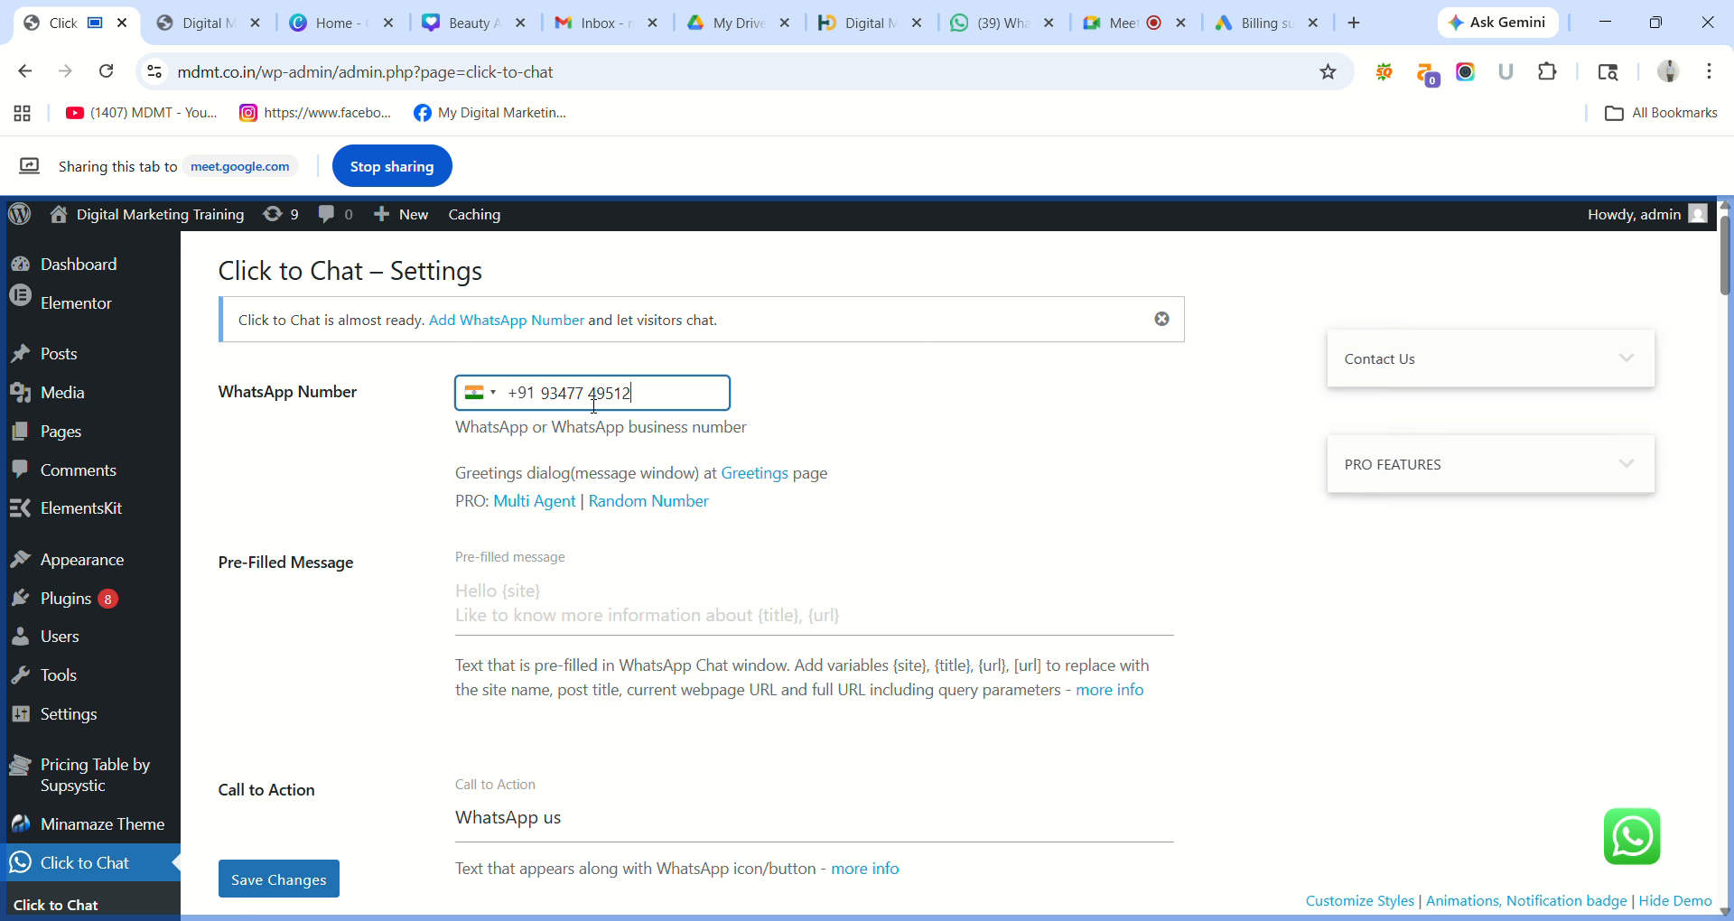
left_click(808, 388)
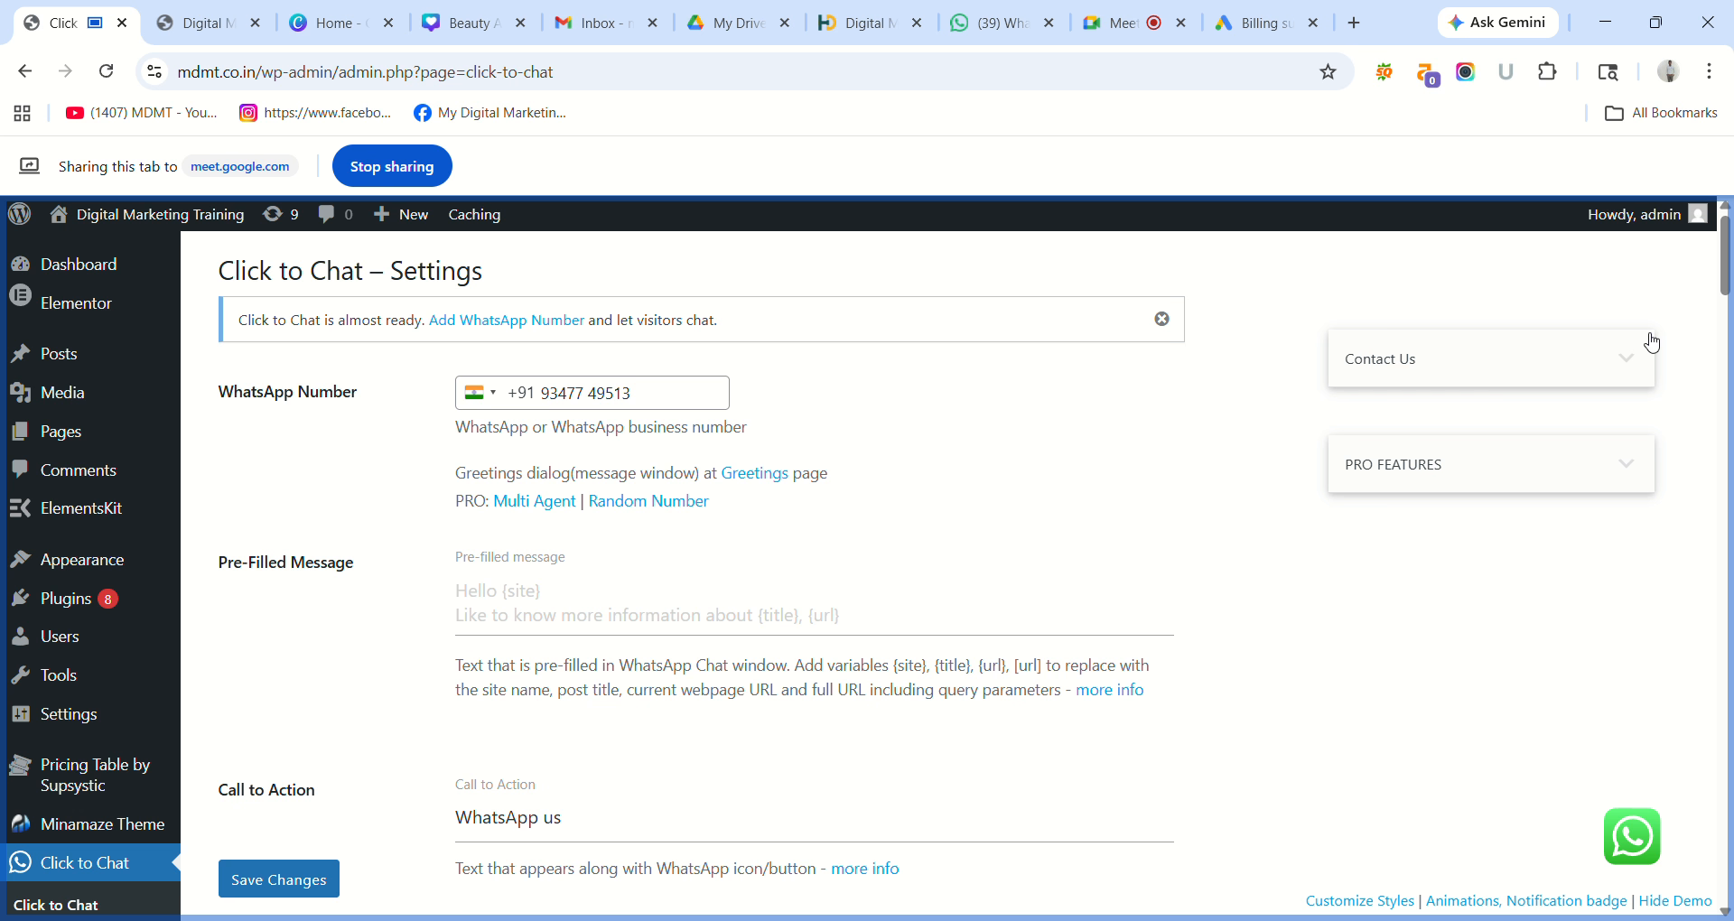
Scroll through the remaining options and save, confirming the 'Settings saved.' notice.
left_click_drag(1725, 274, 1728, 582)
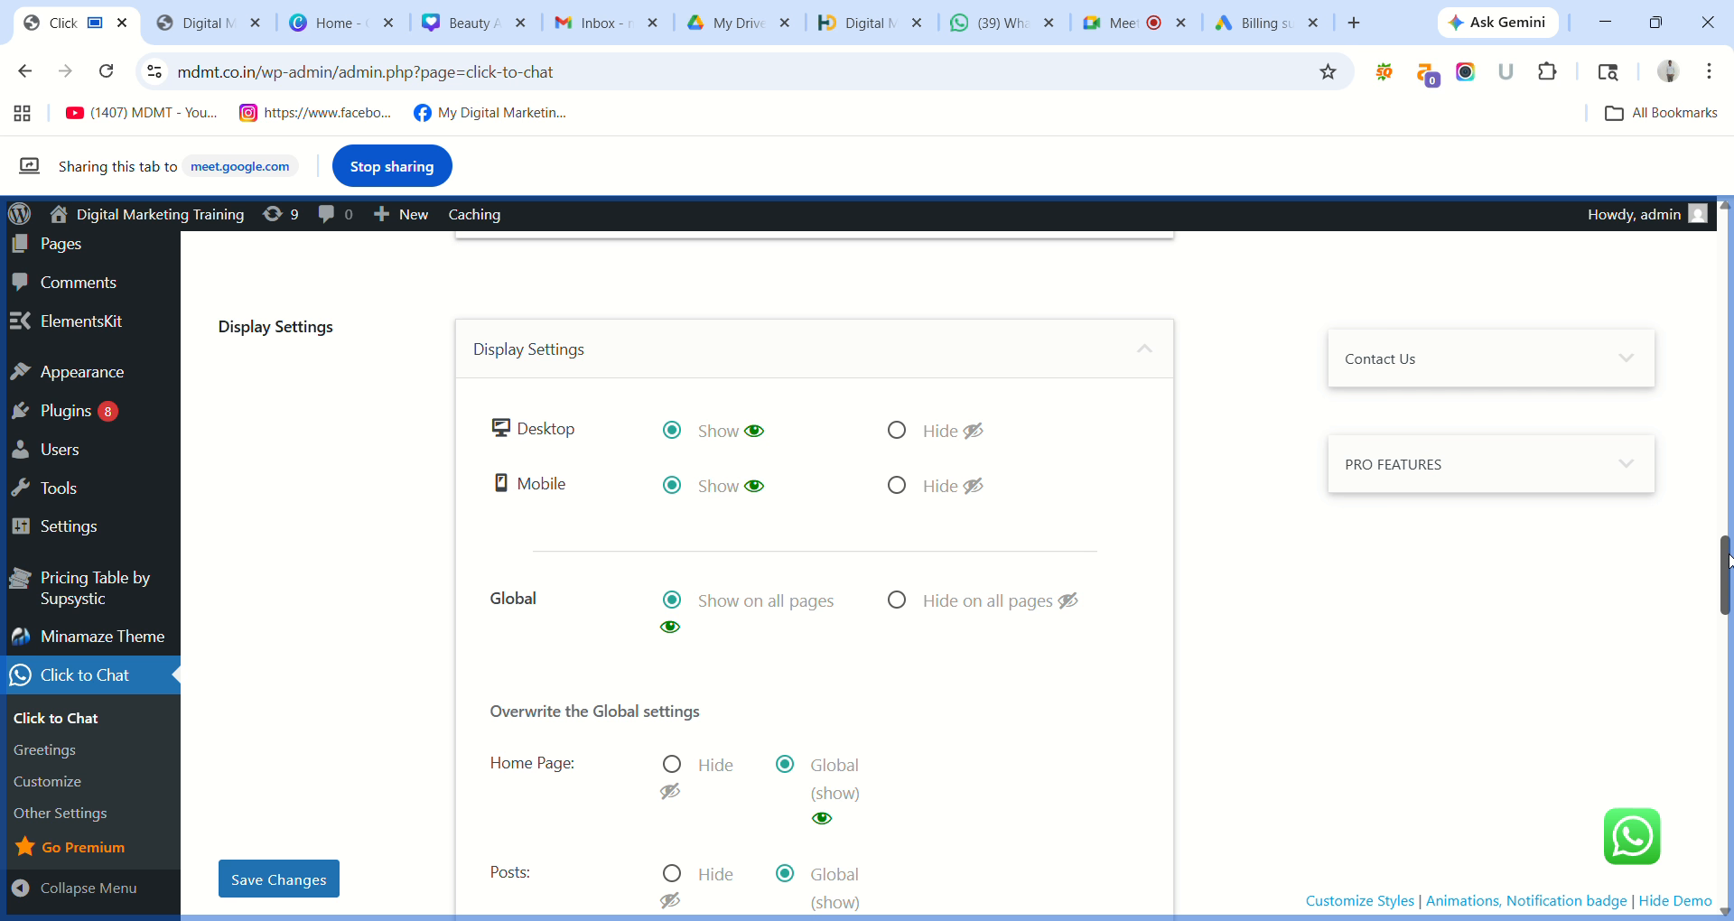
left_click_drag(1728, 560, 1729, 844)
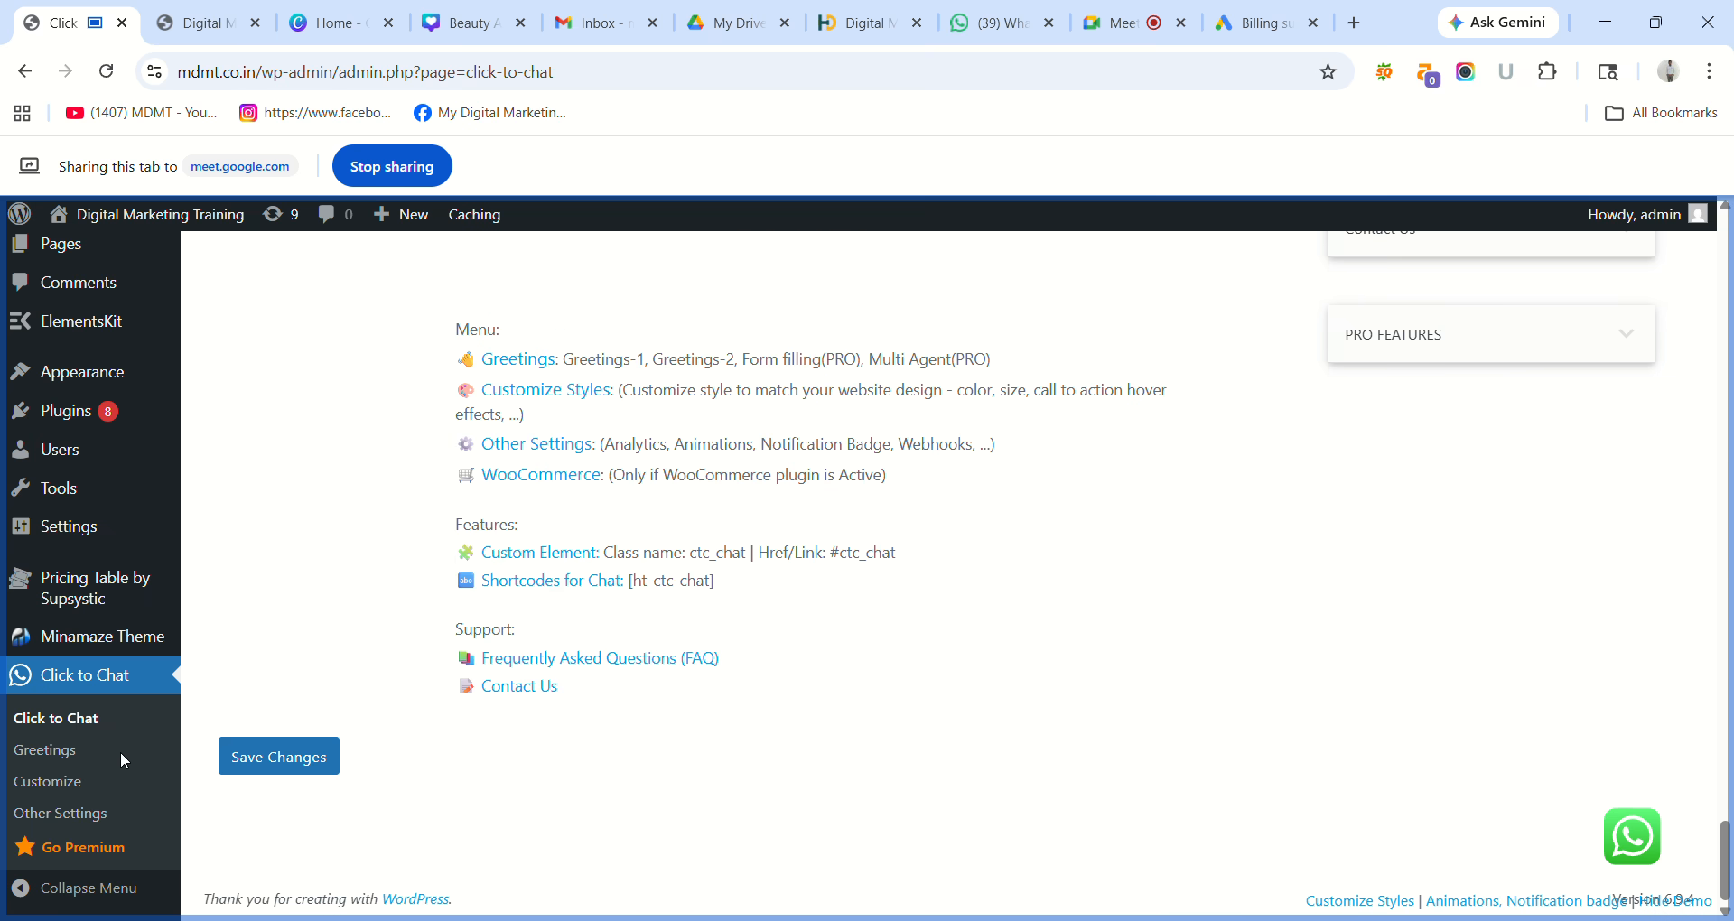
left_click(282, 755)
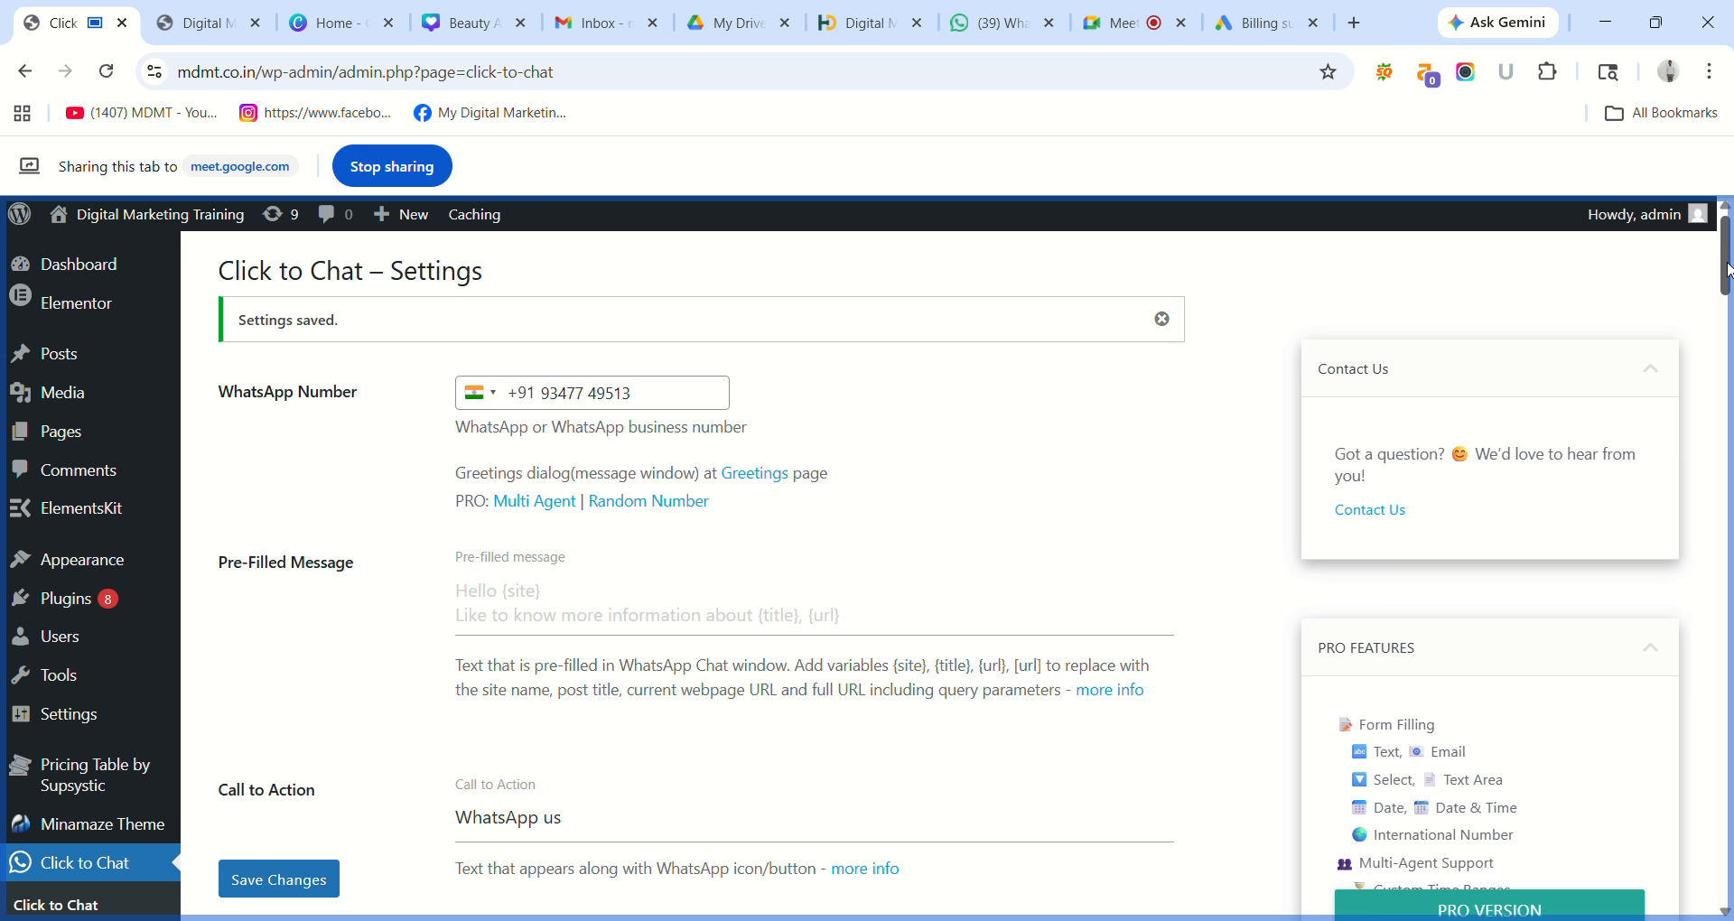
left_click_drag(1727, 267, 1727, 883)
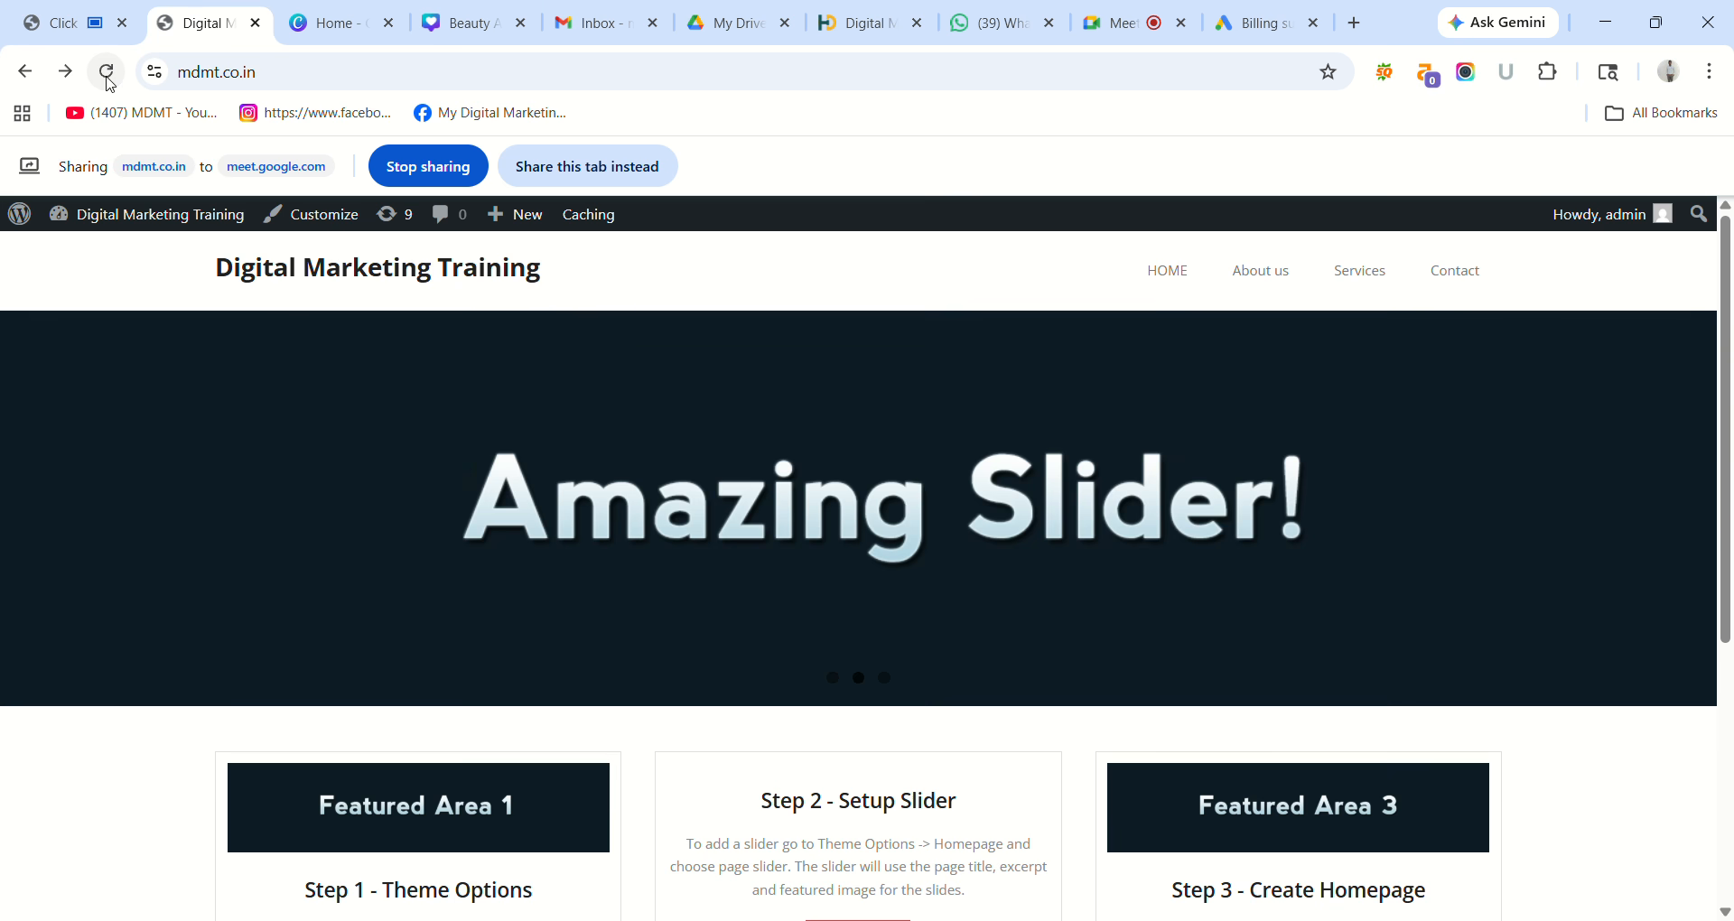
Reload the live homepage, click the floating WhatsApp button, and allow the WhatsApp handoff.
left_click(106, 72)
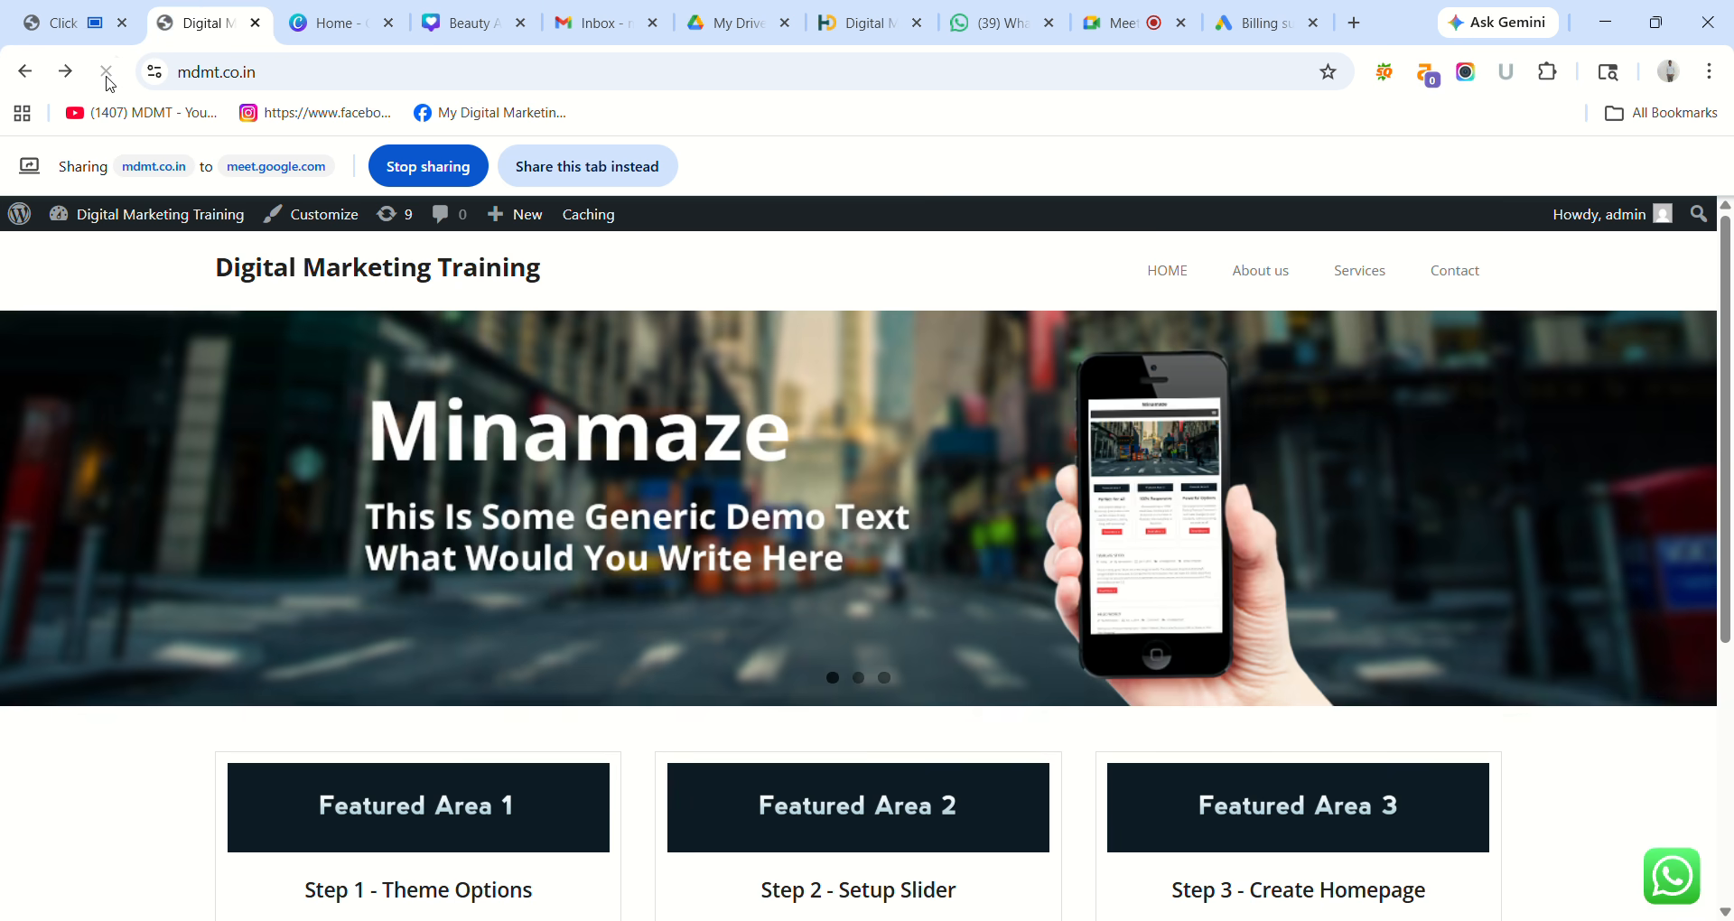
left_click(637, 175)
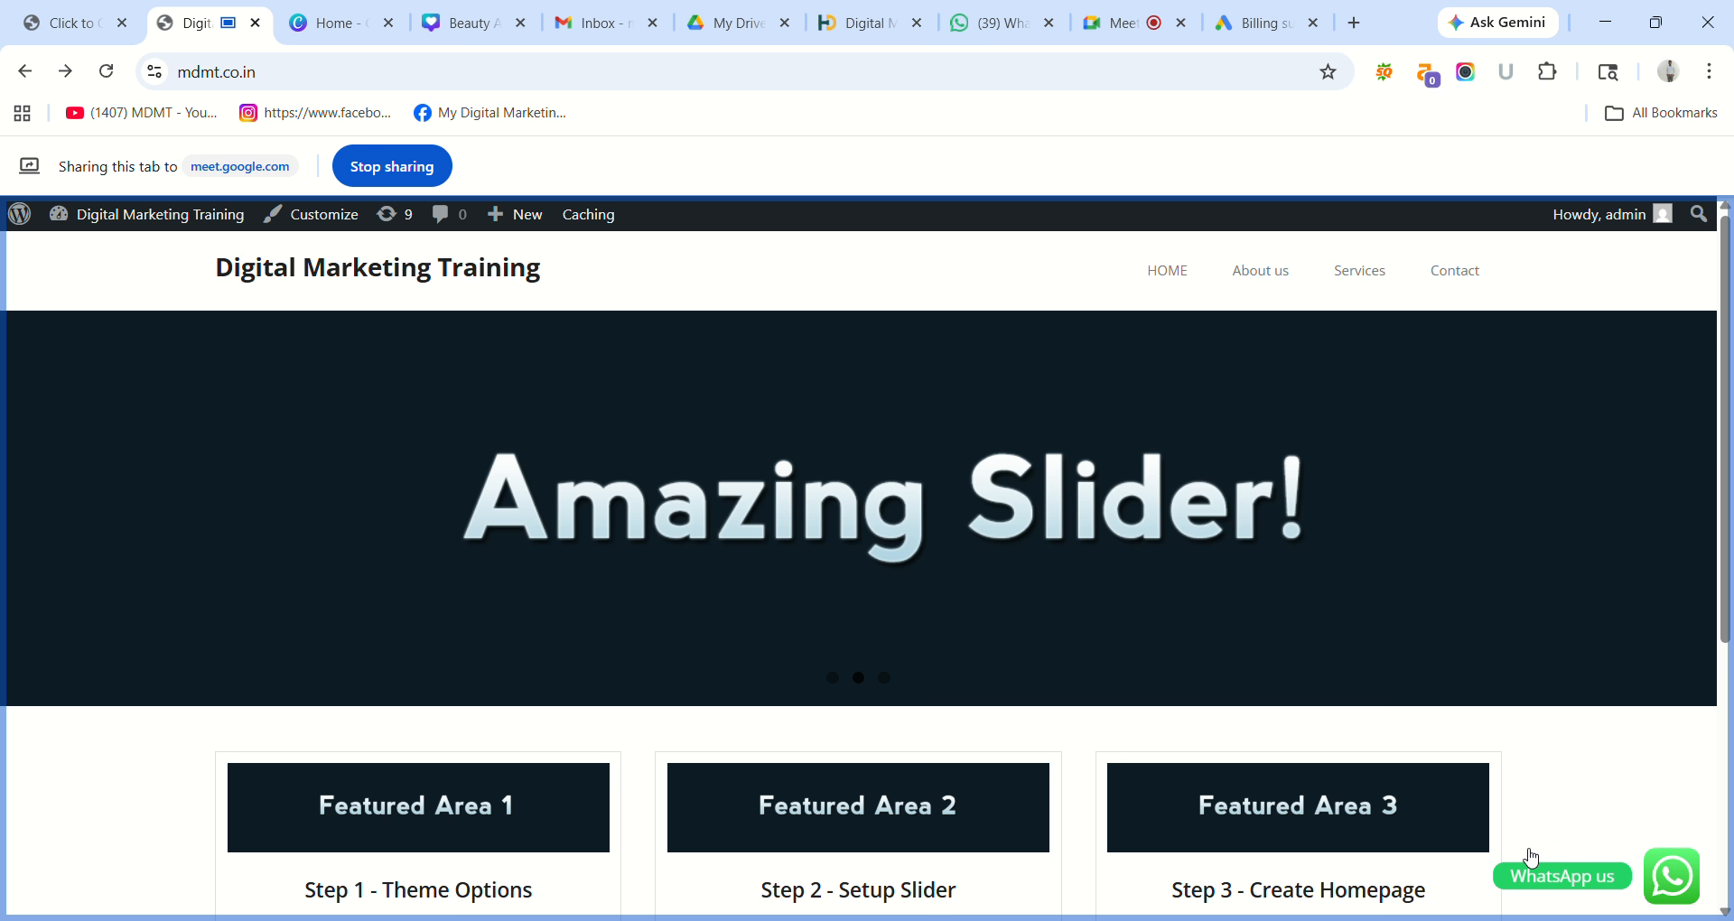
left_click(1677, 885)
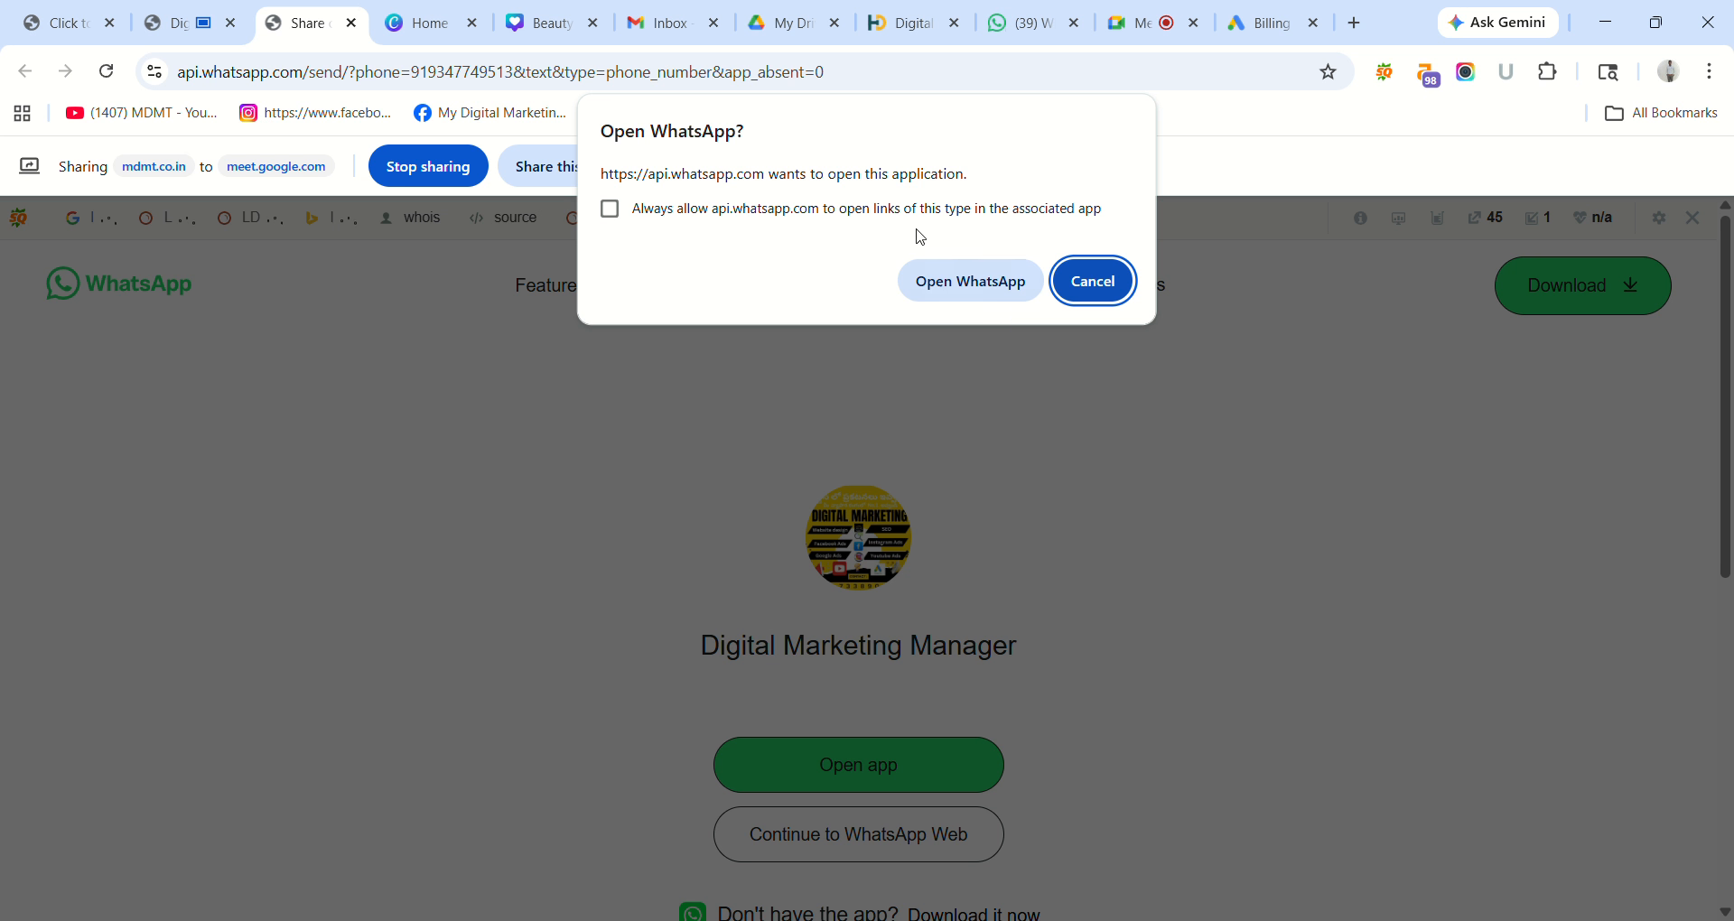
left_click(1012, 290)
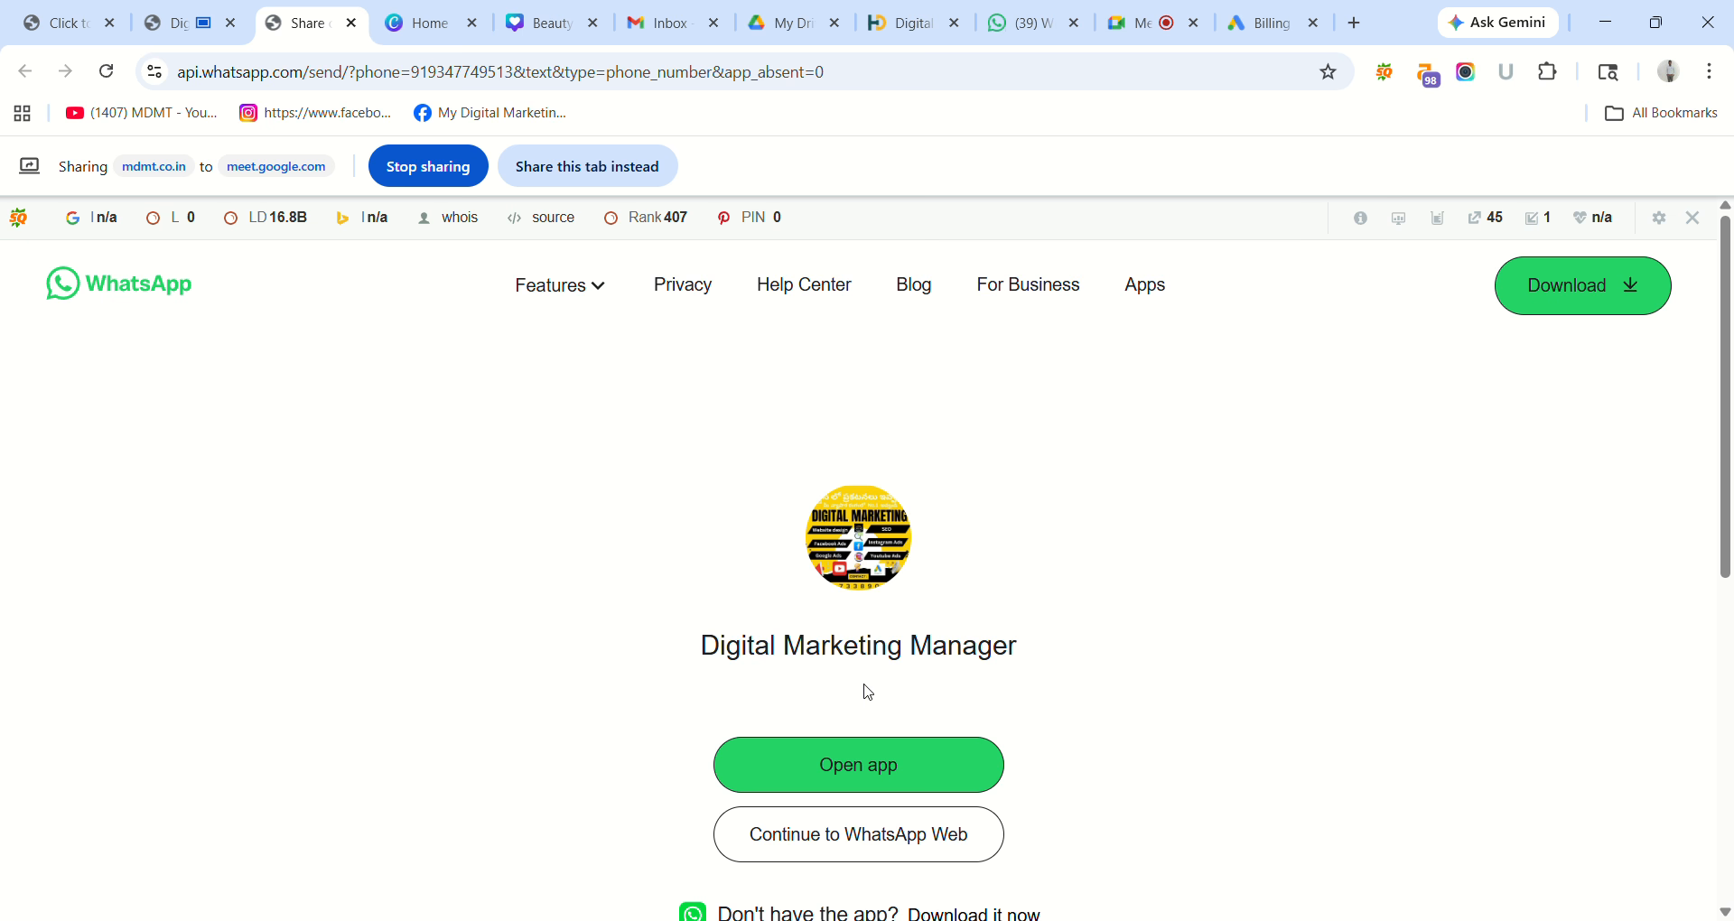
left_click(597, 157)
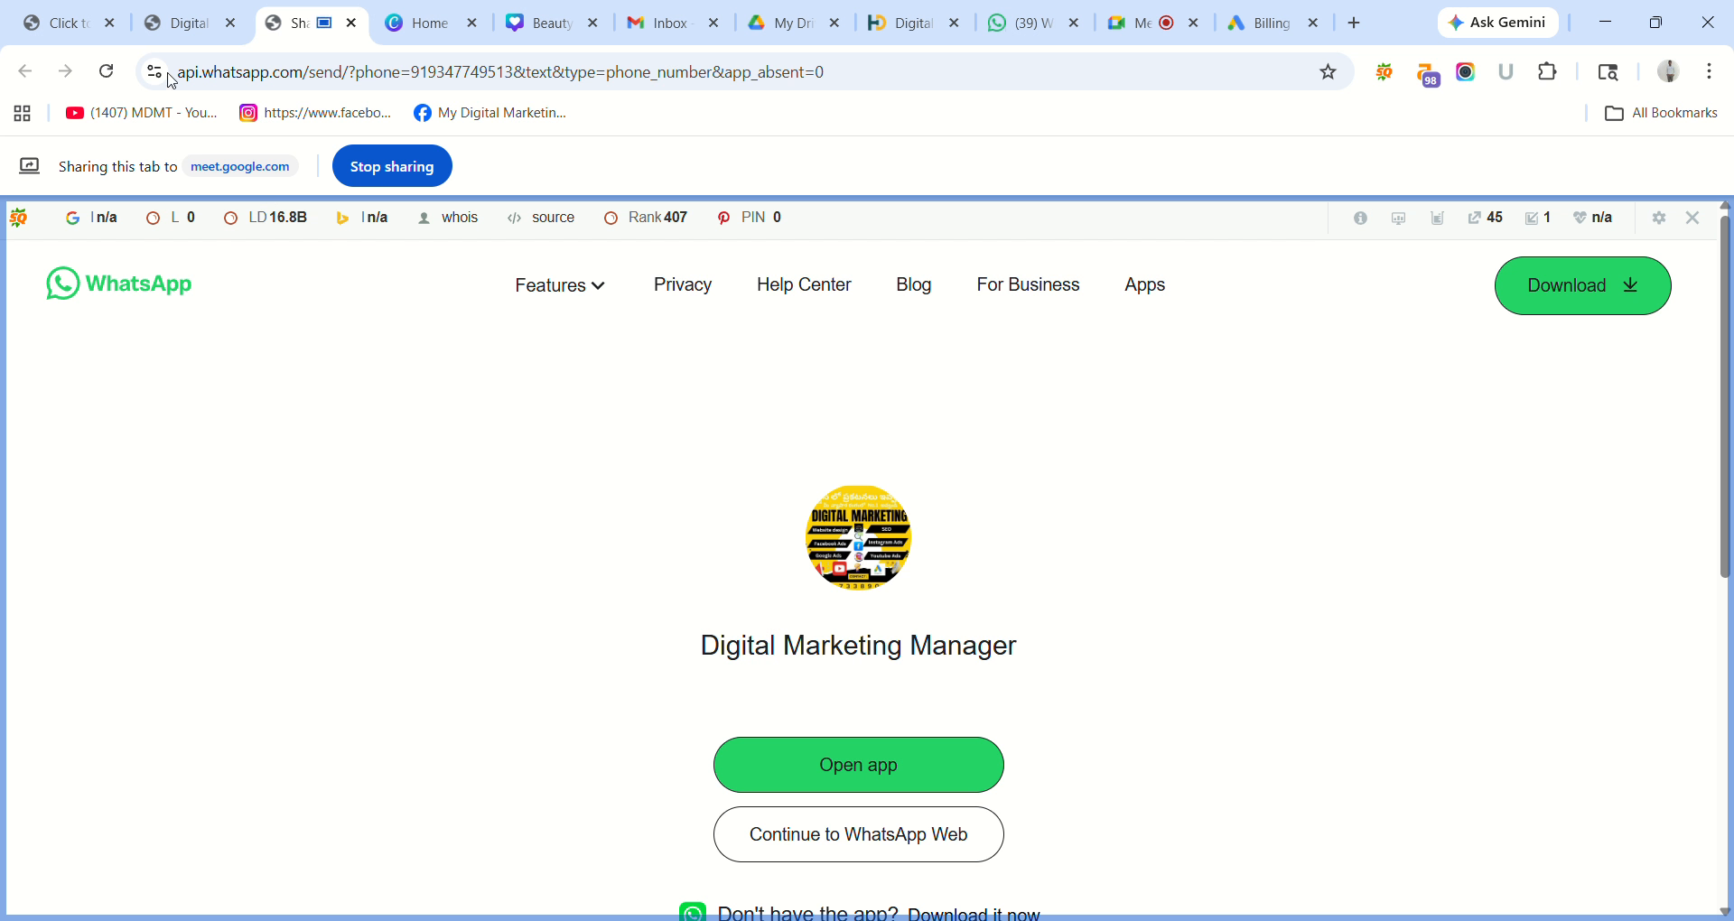
left_click(193, 9)
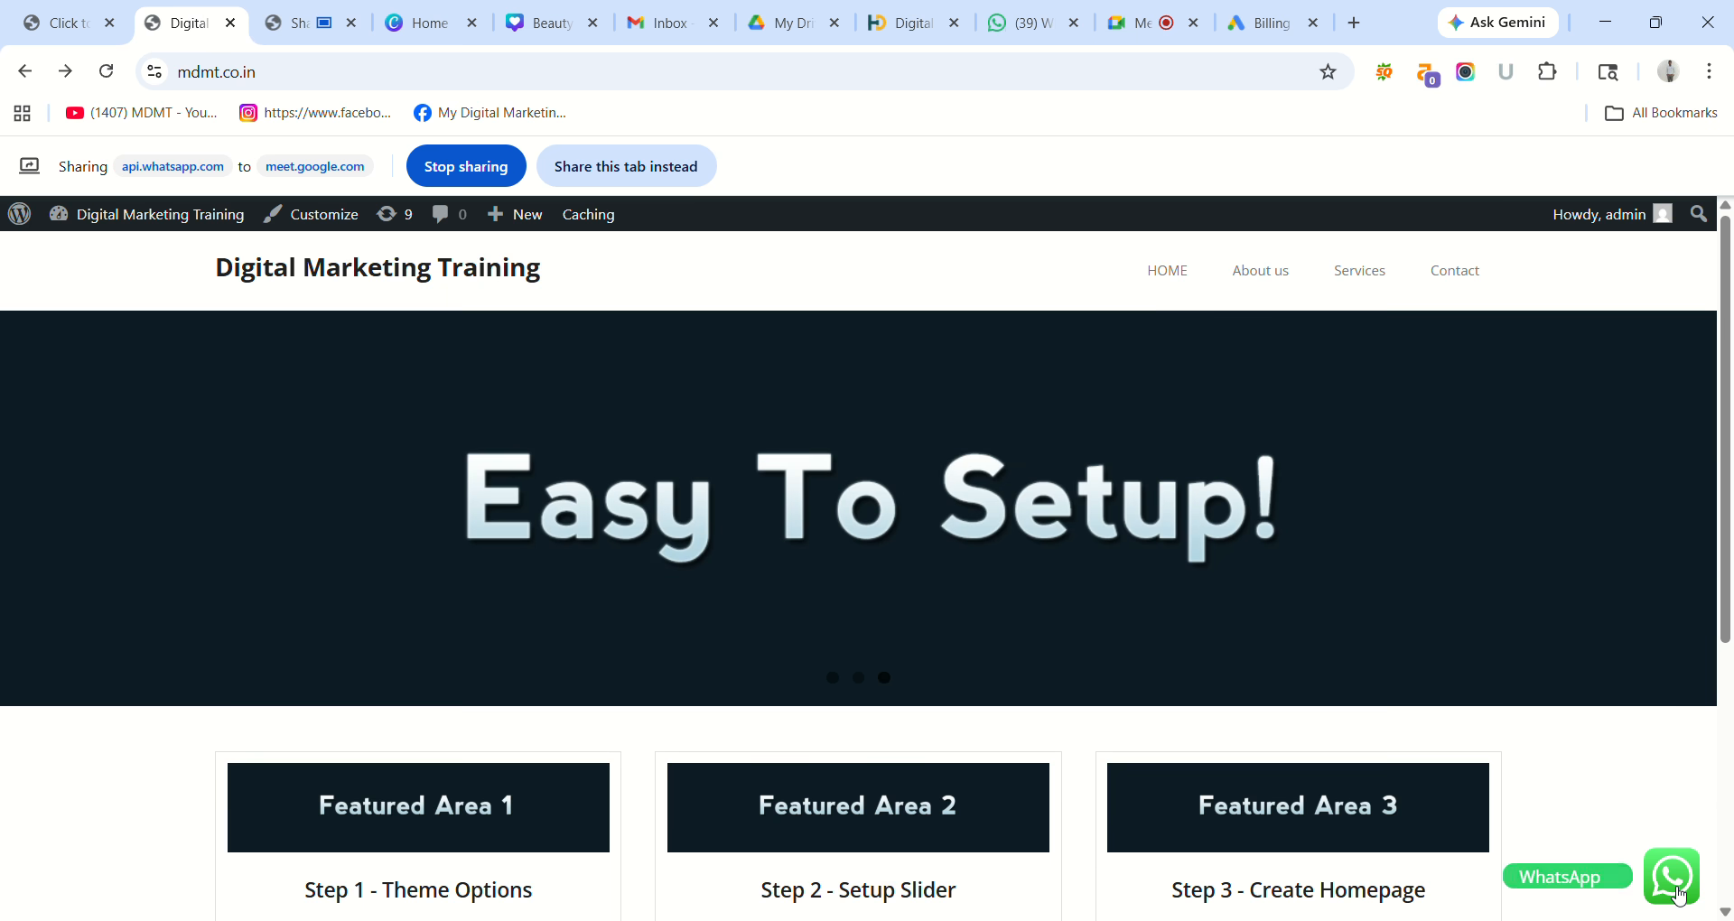
Test the WhatsApp button again, close the extra WhatsApp tabs, and return to Click to Chat settings.
left_click(1685, 883)
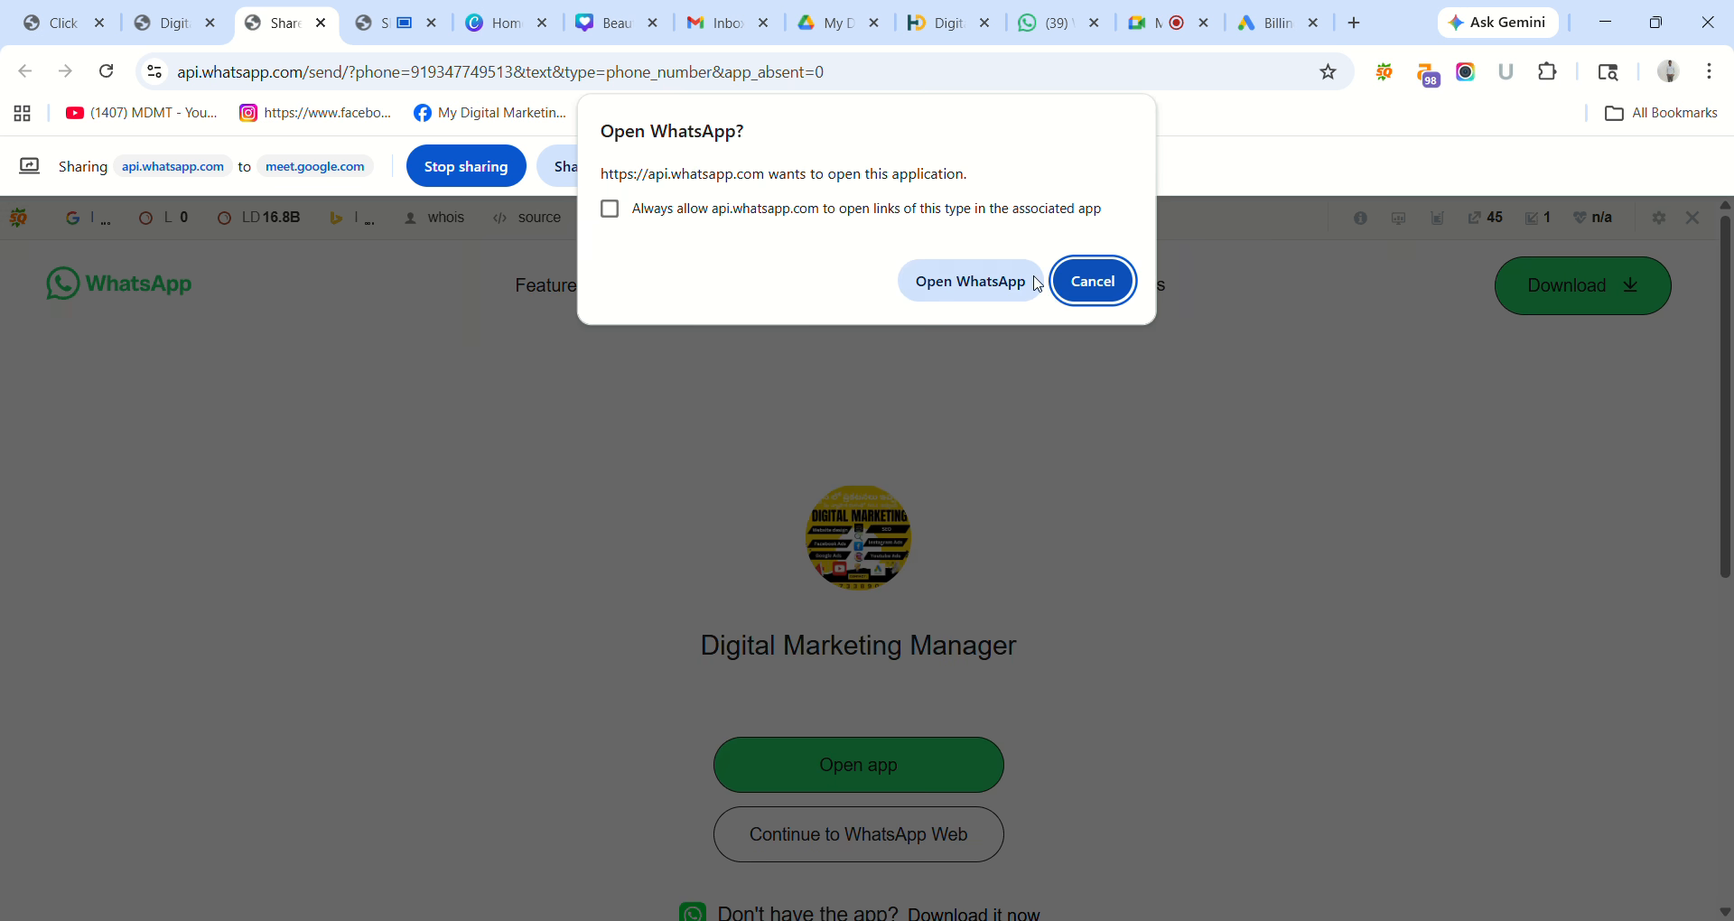
left_click(932, 275)
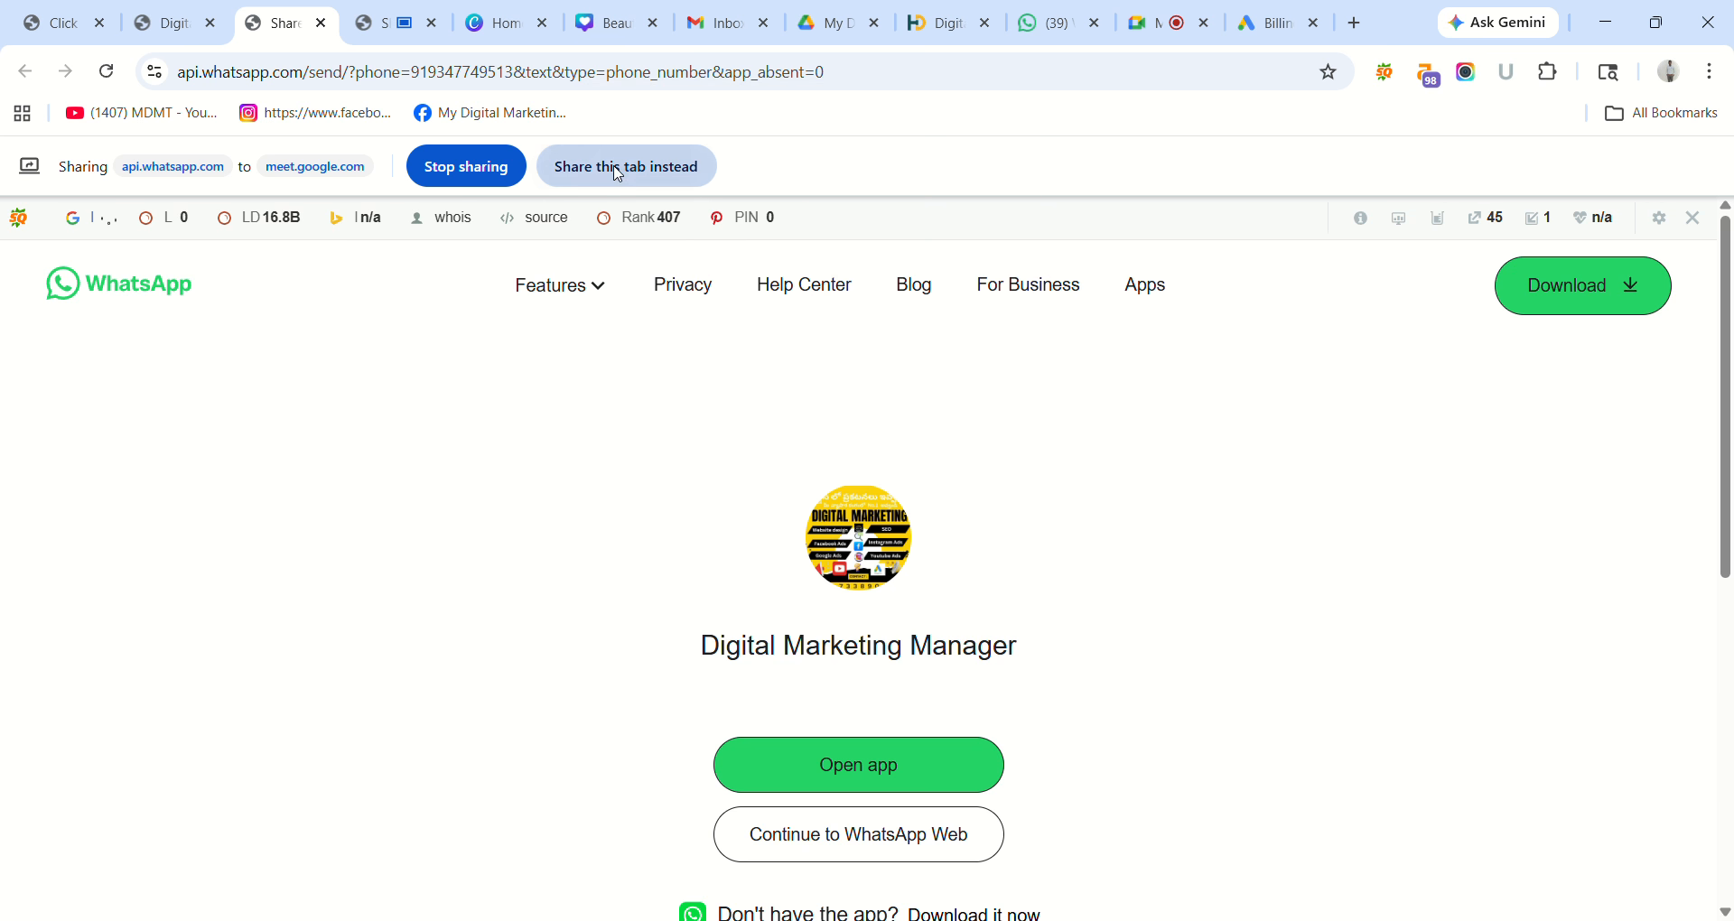
left_click(623, 181)
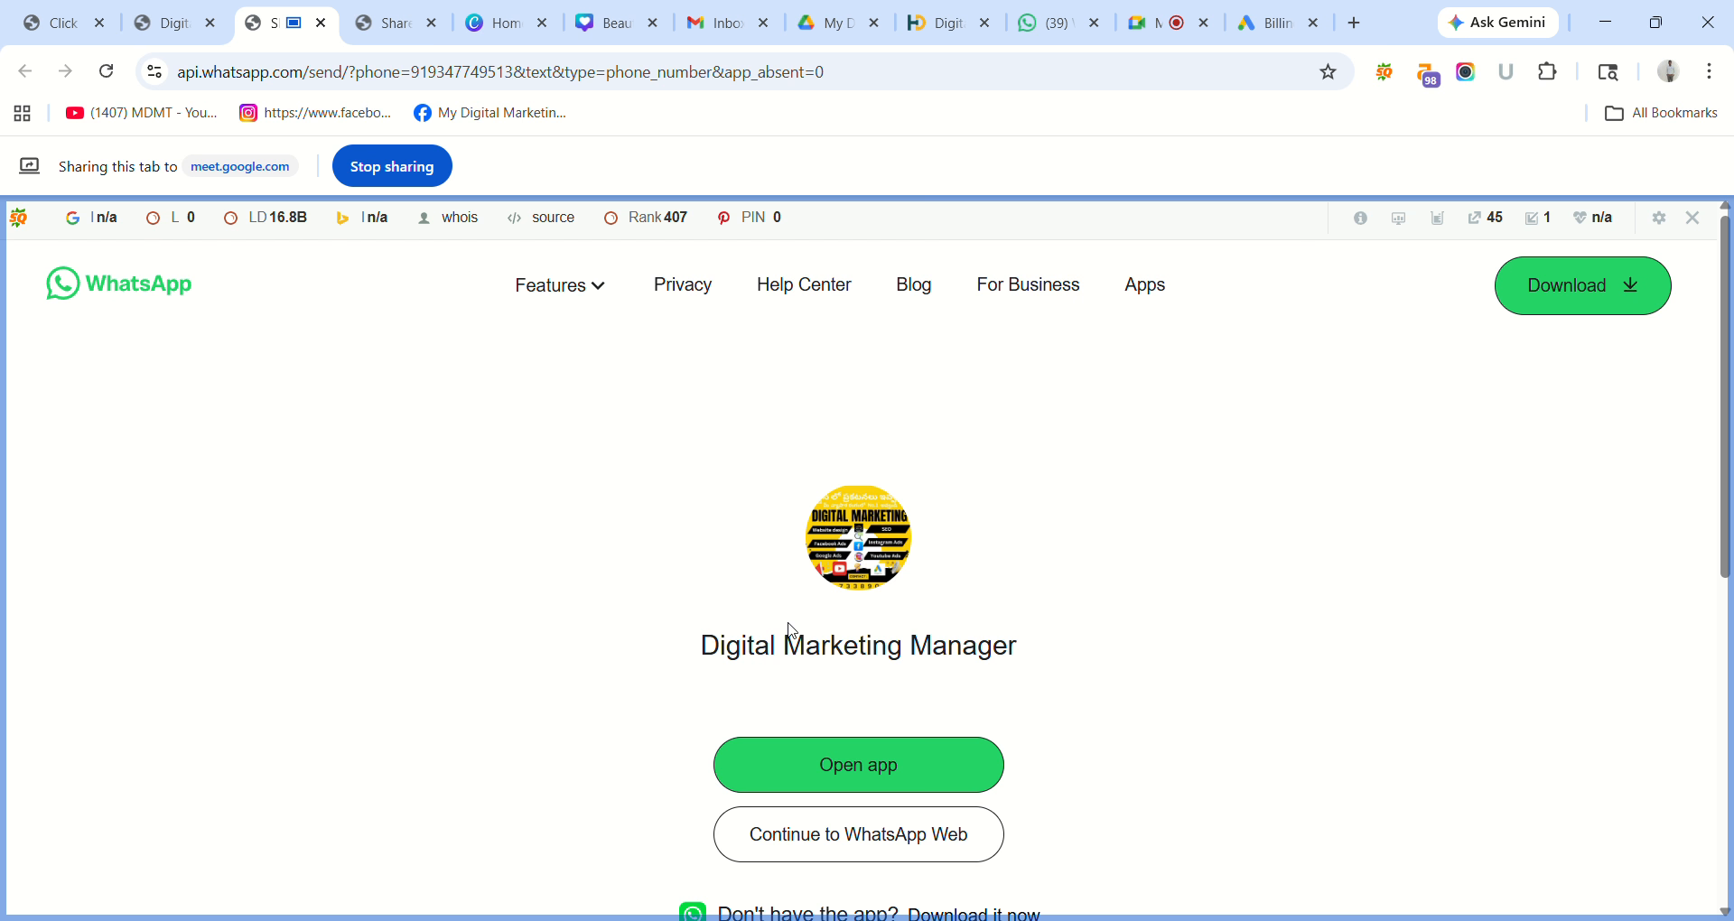
left_click(437, 24)
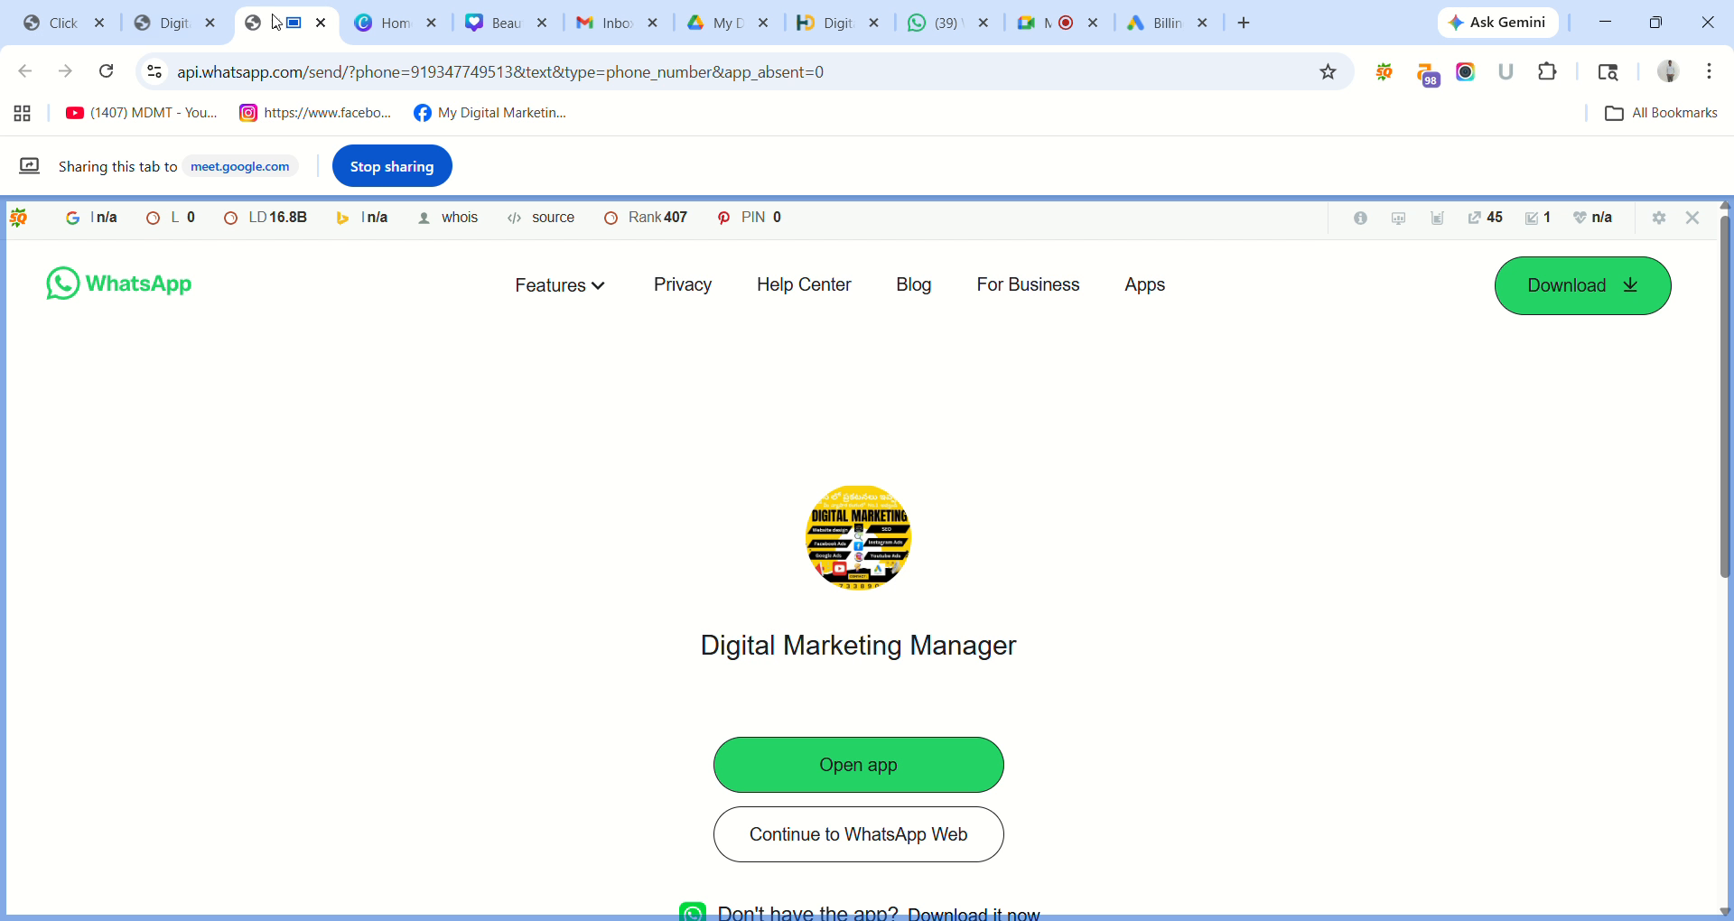
left_click(174, 22)
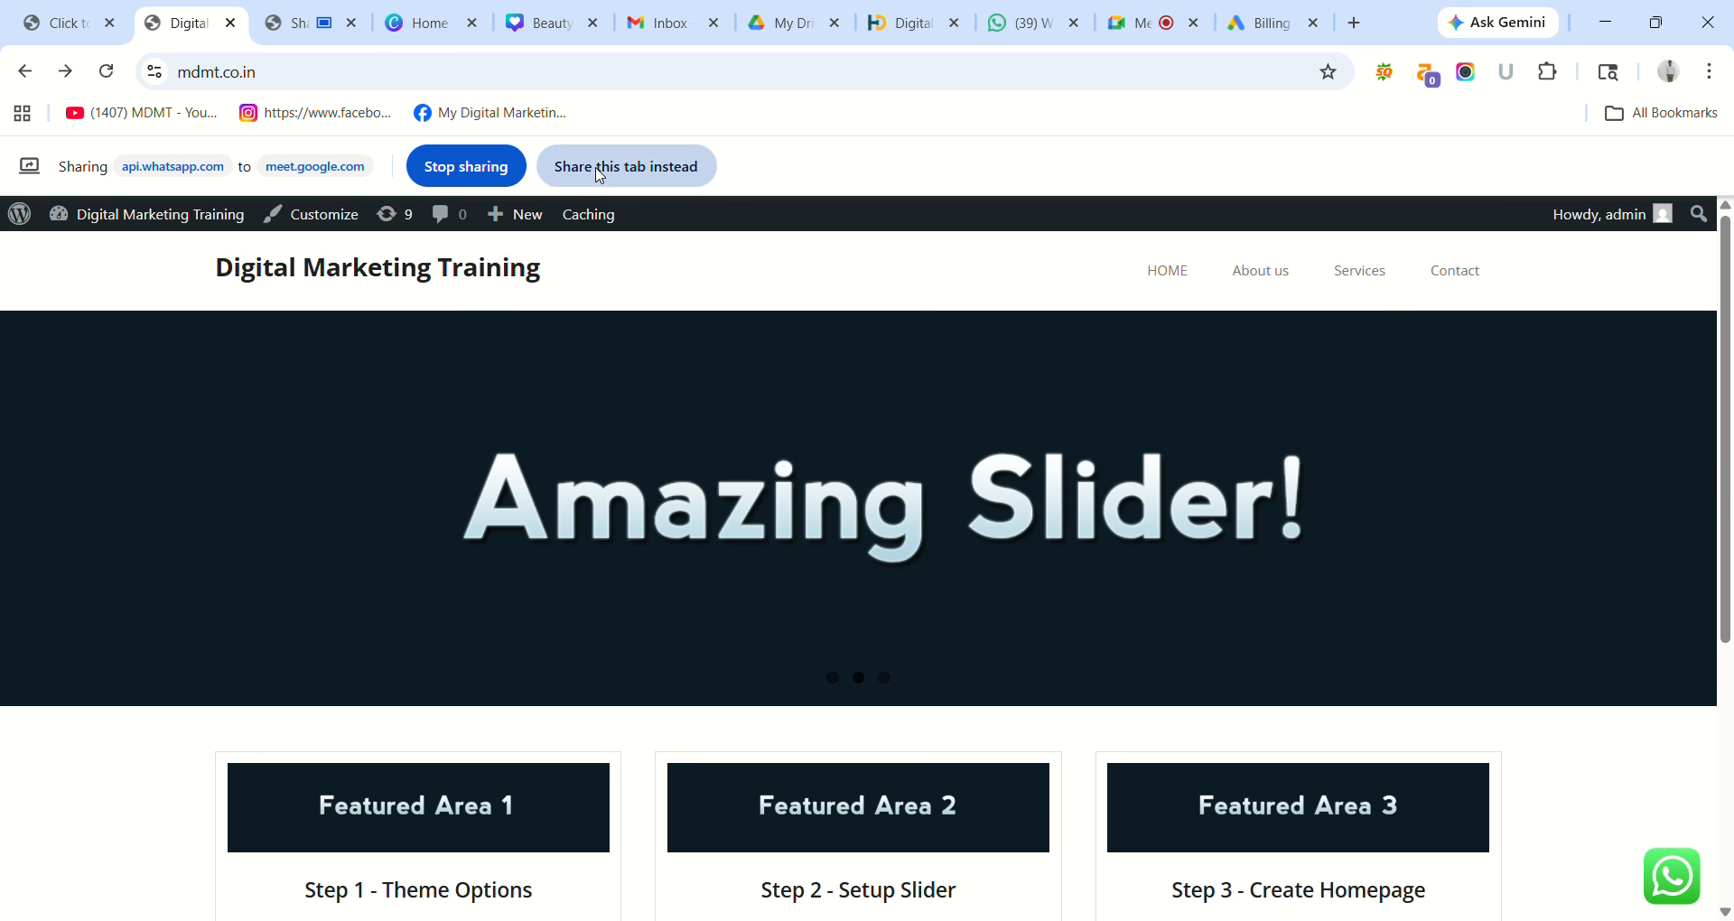
left_click(600, 175)
left_click(352, 23)
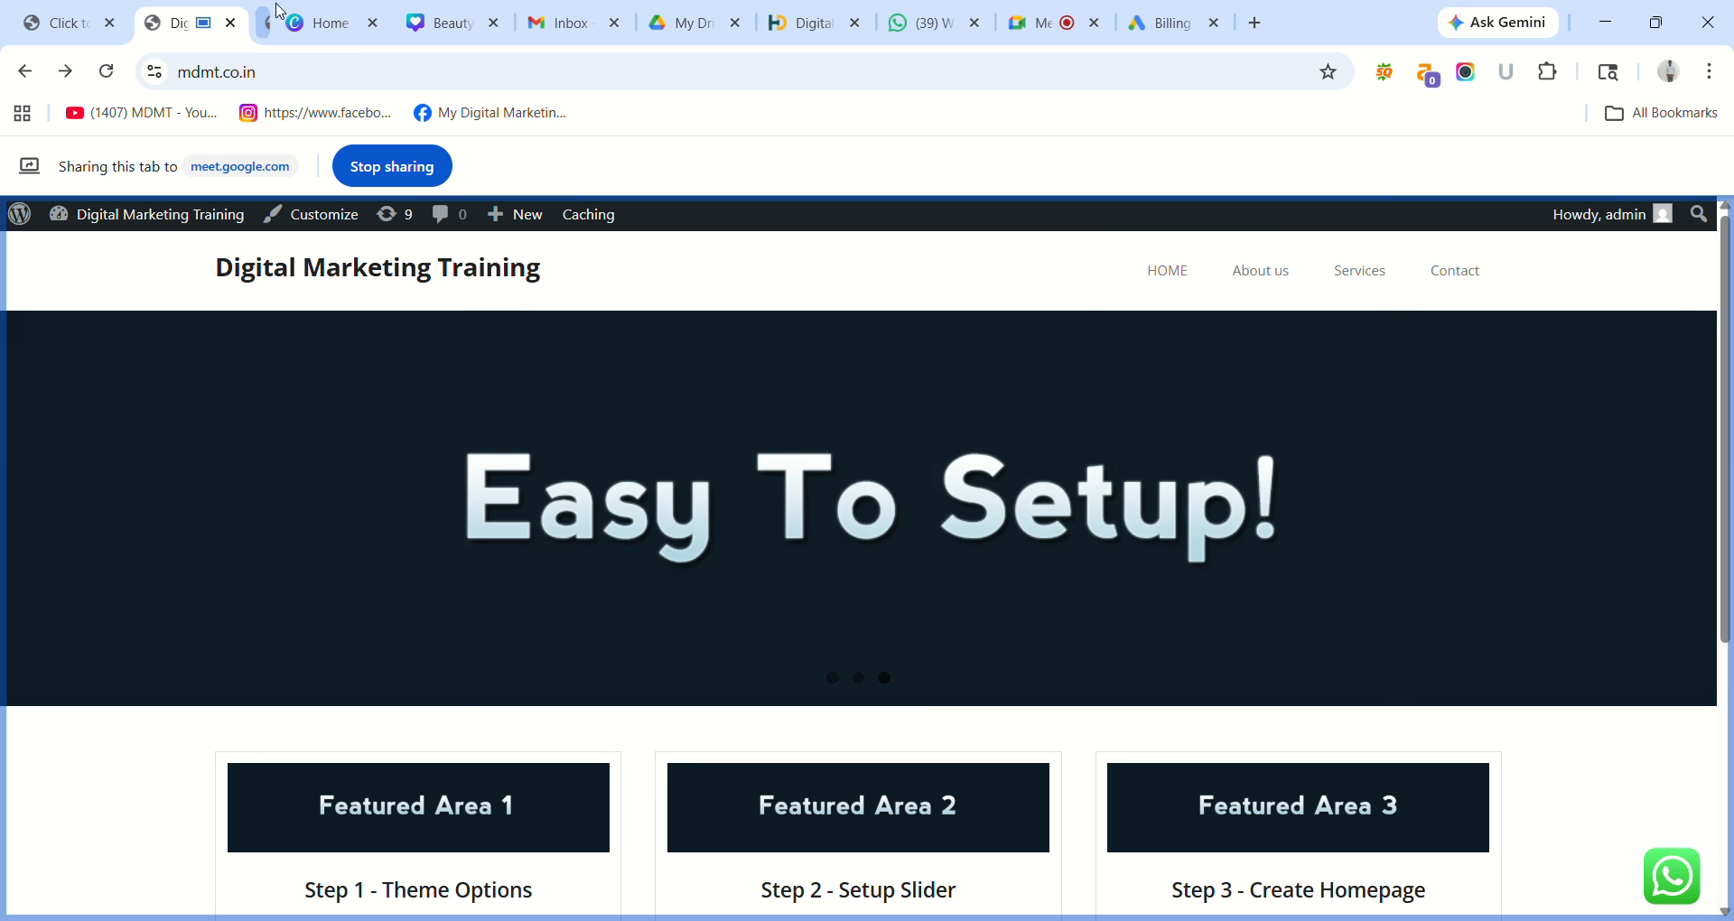
left_click(68, 22)
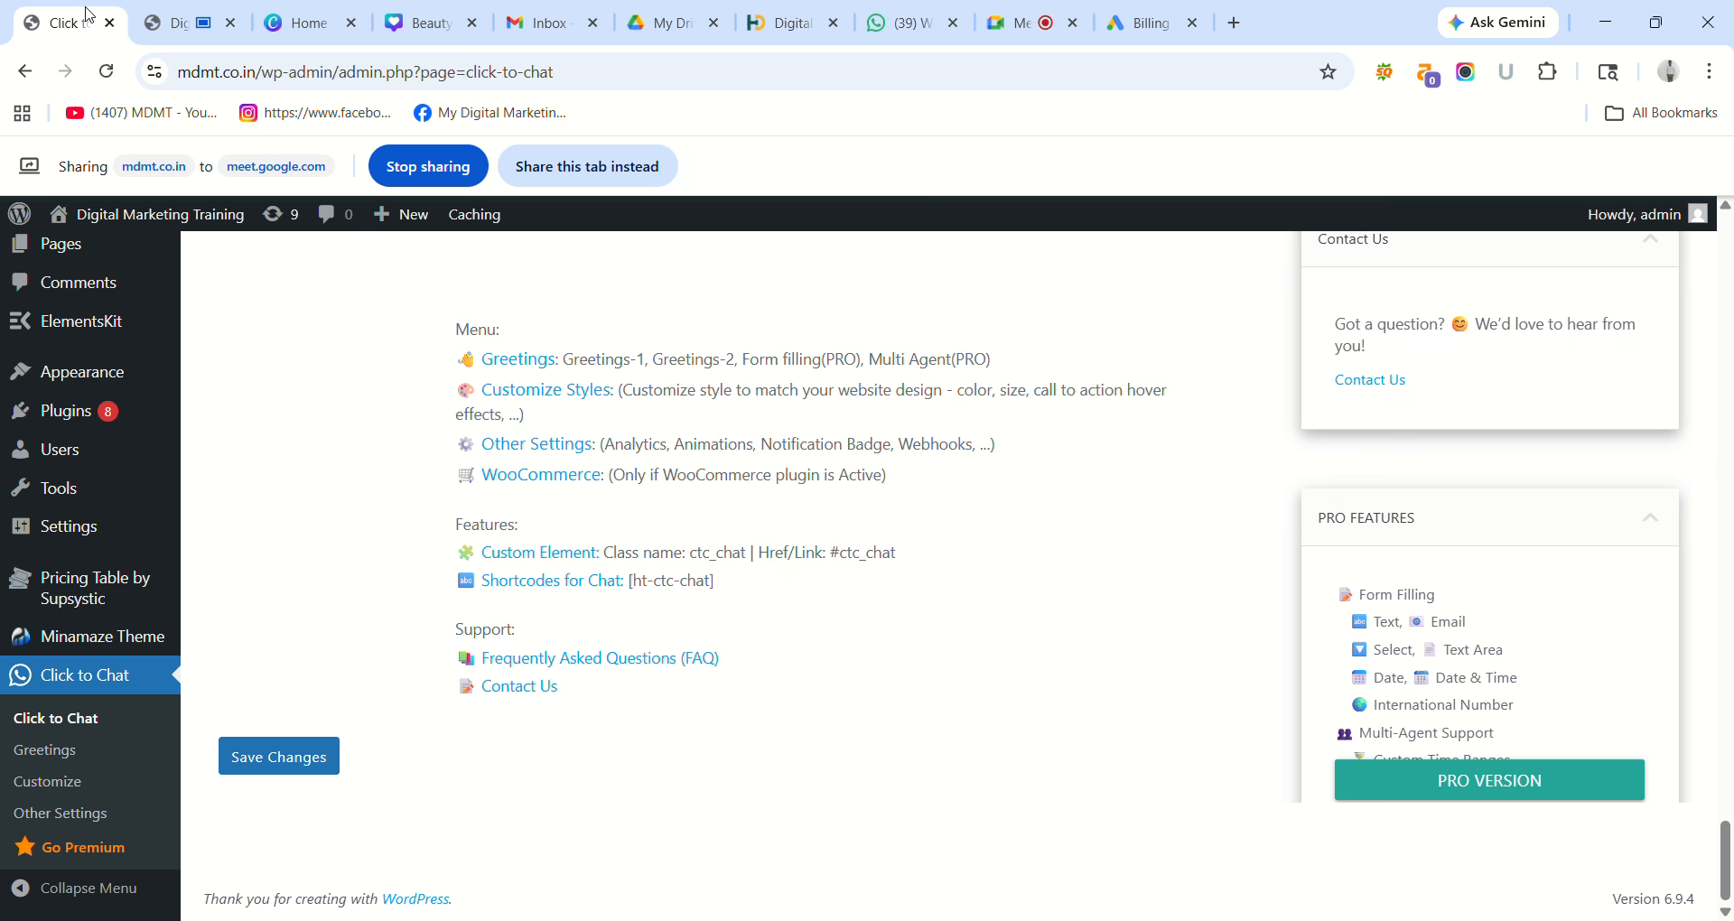
left_click(583, 172)
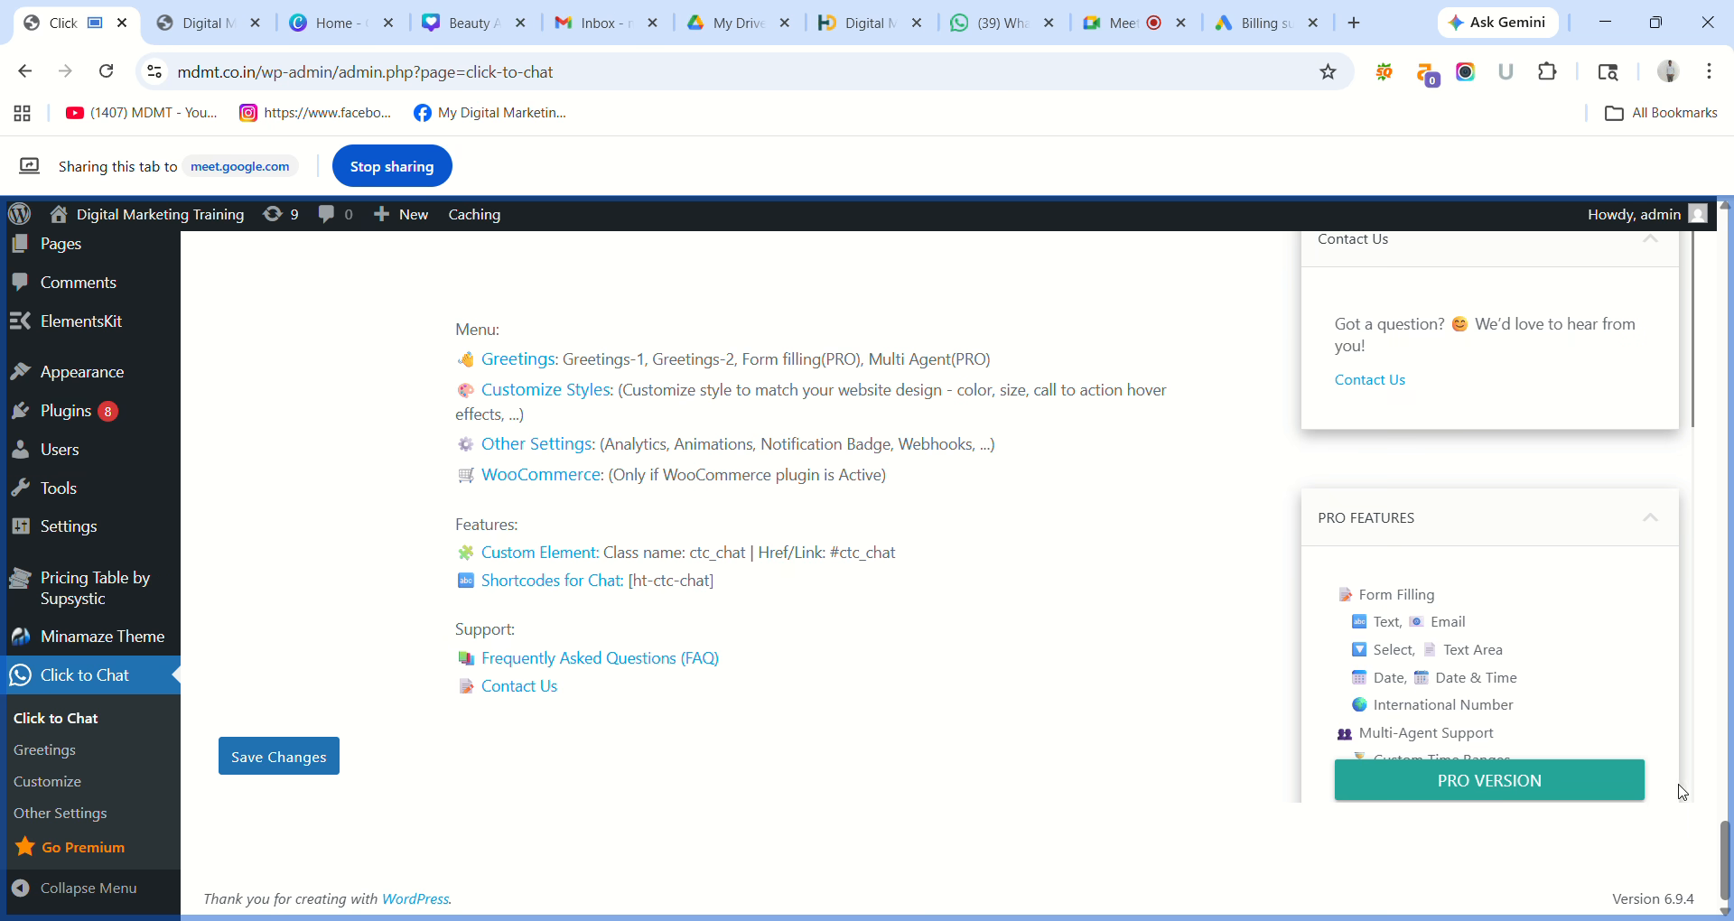
scroll(1714, 782, "up", 8)
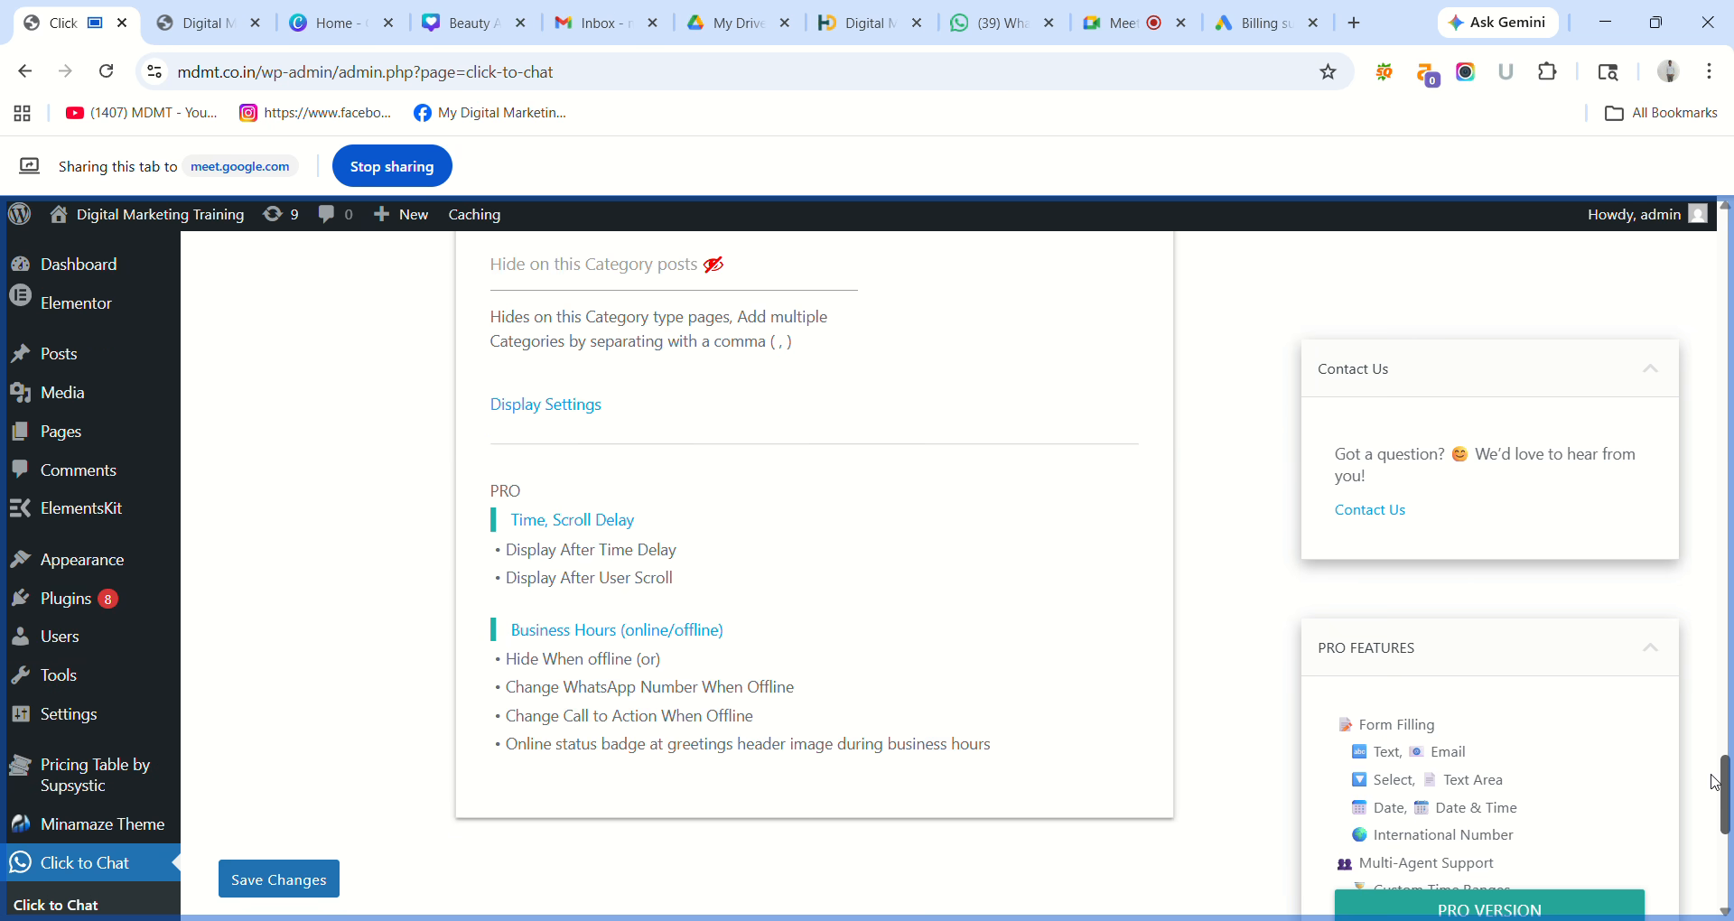
scroll(1715, 782, "up", 10)
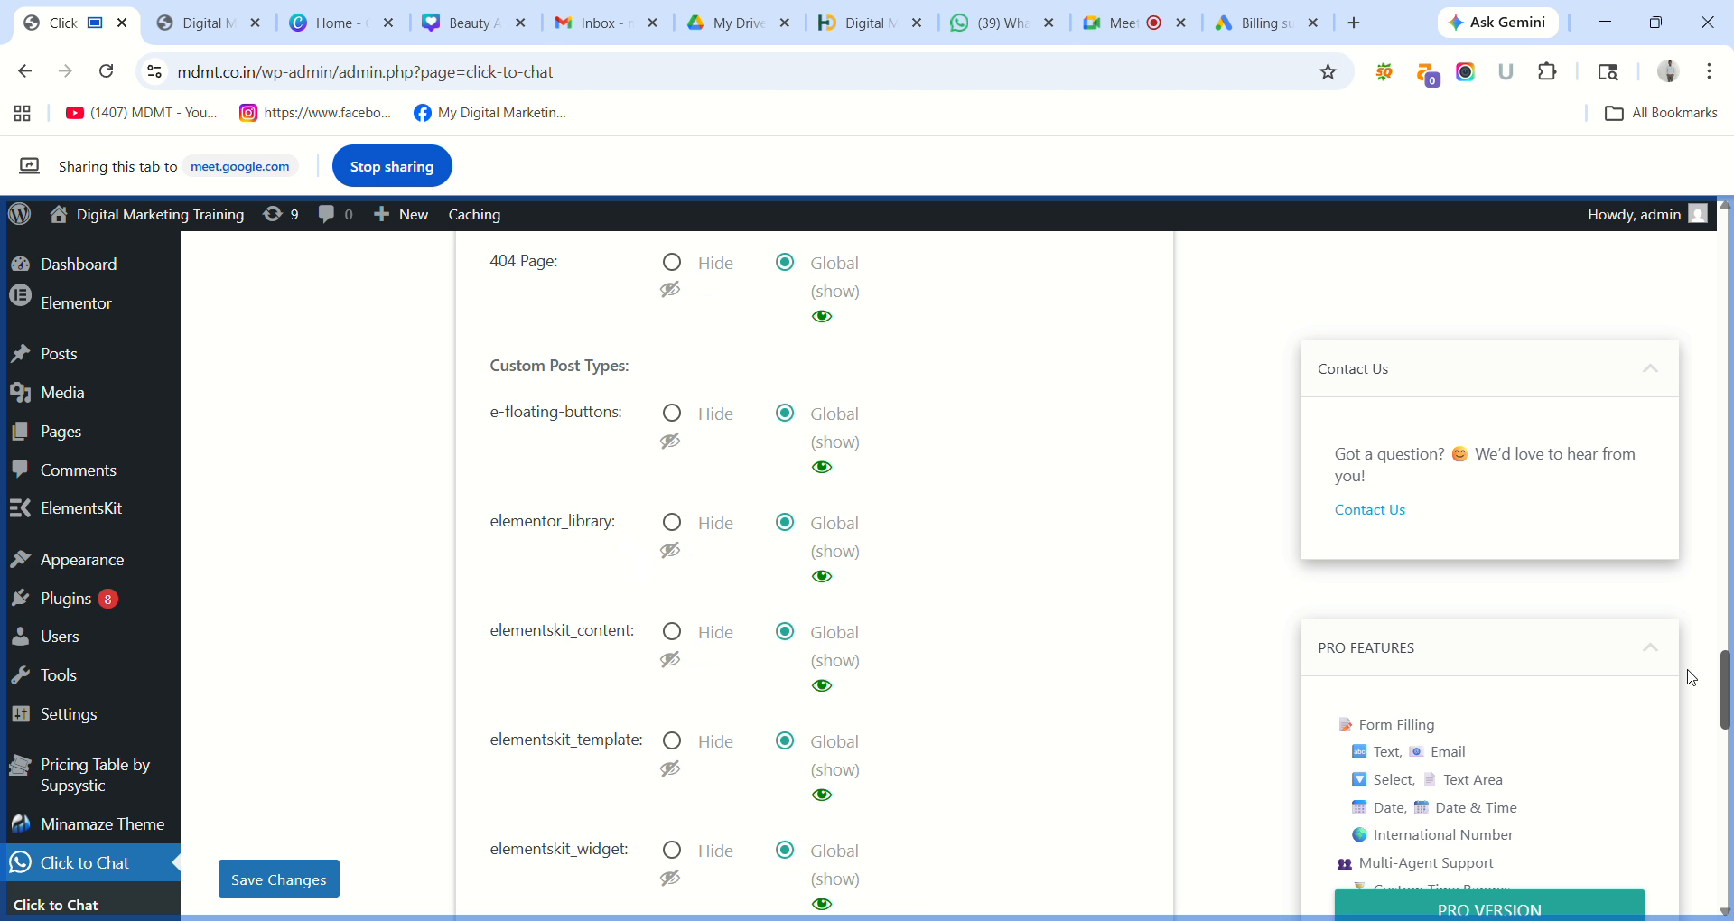
left_click_drag(1692, 677, 1689, 219)
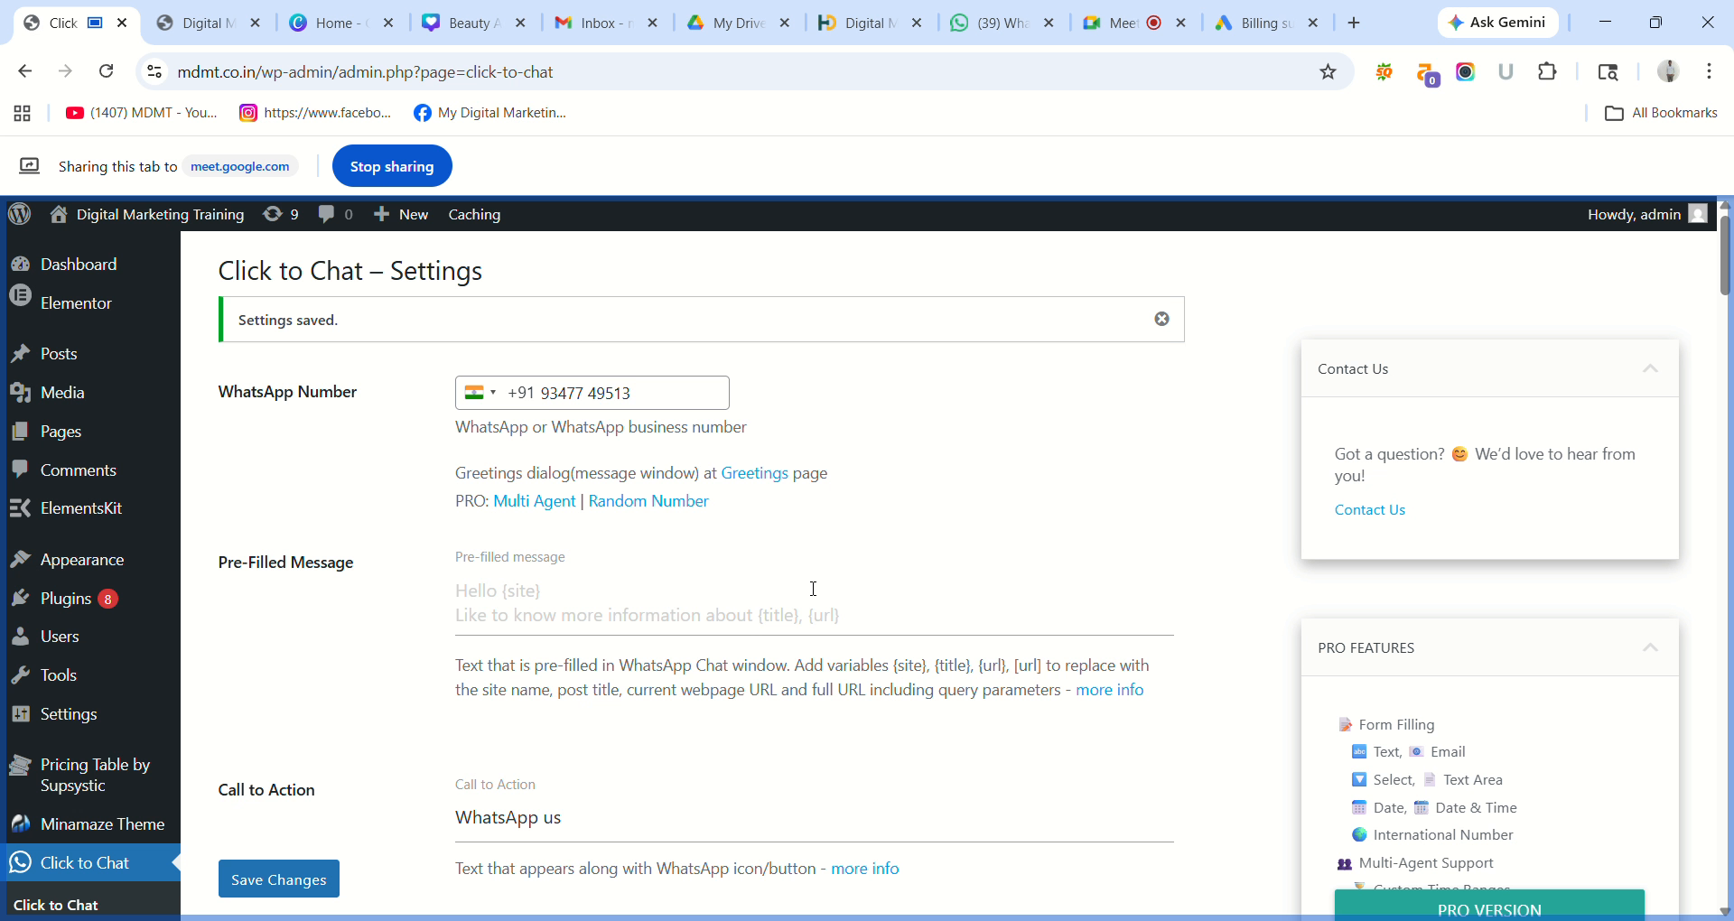
left_click(680, 612)
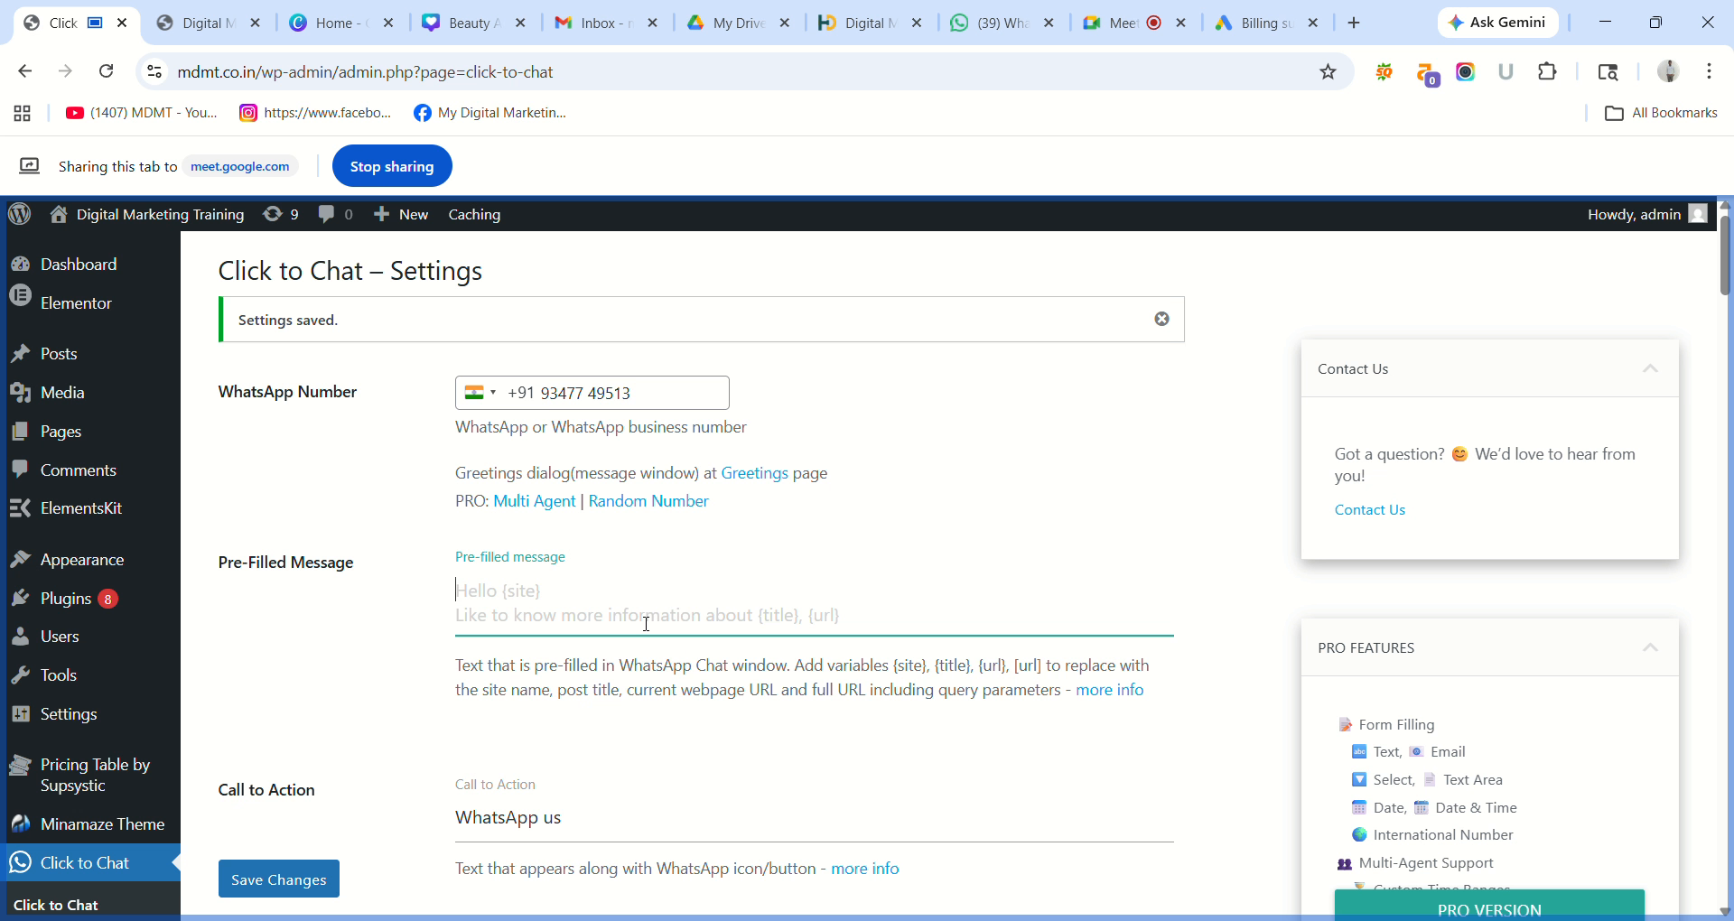
left_click(588, 837)
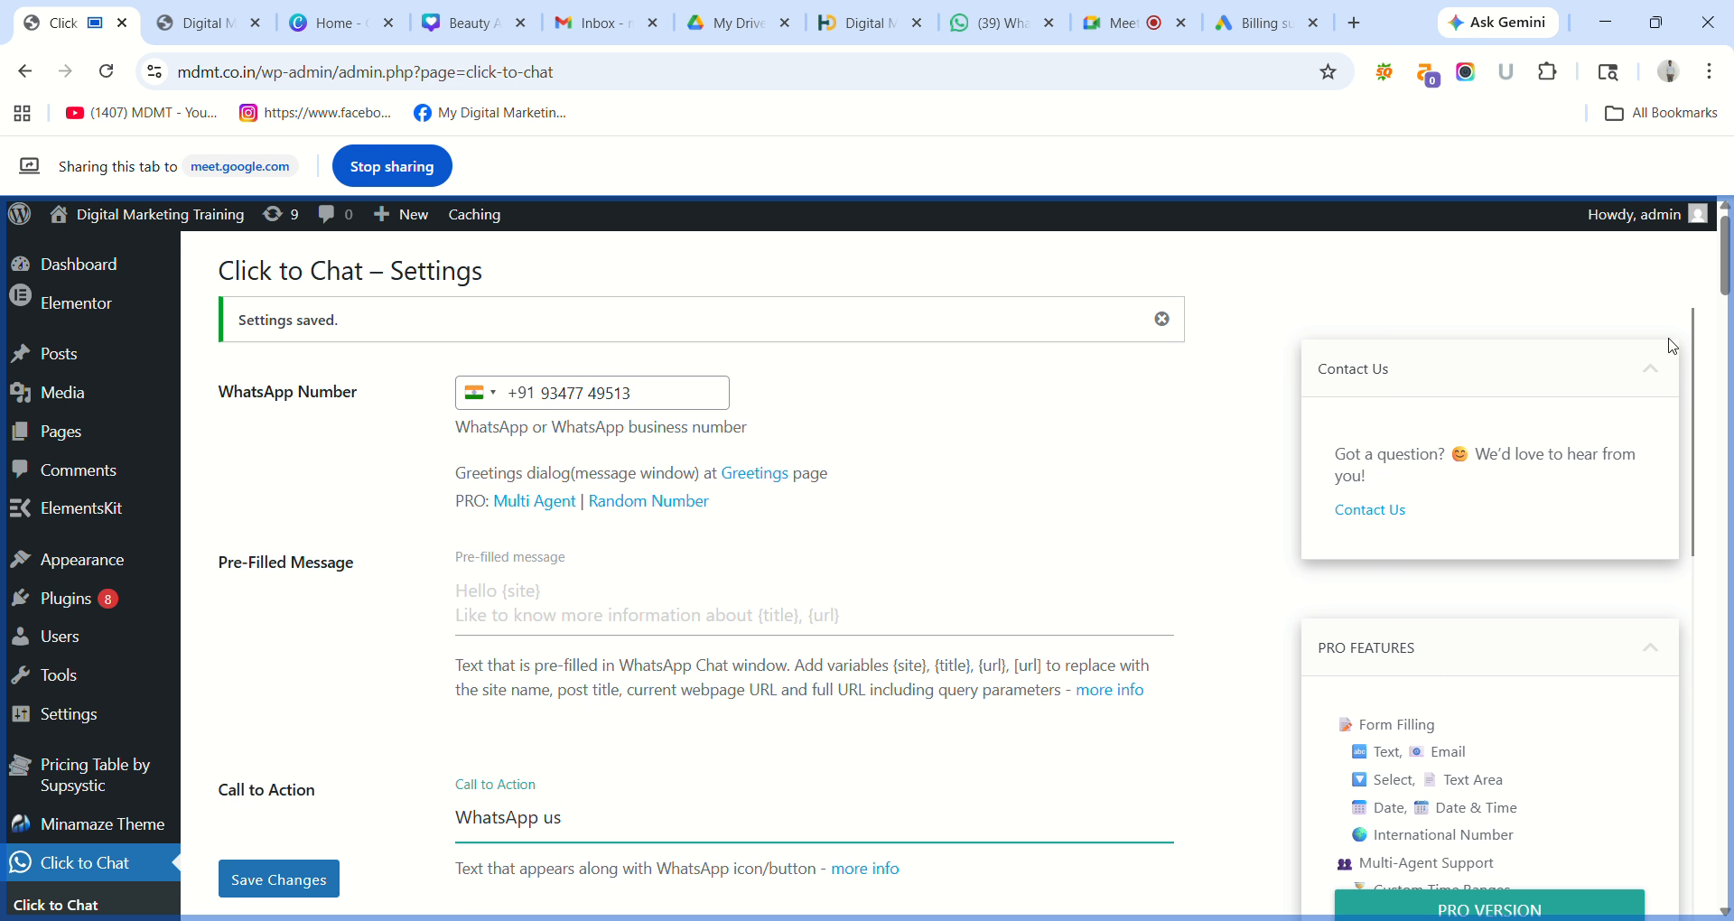
scroll(1727, 289, "down", 1)
scroll(1726, 289, "down", 2)
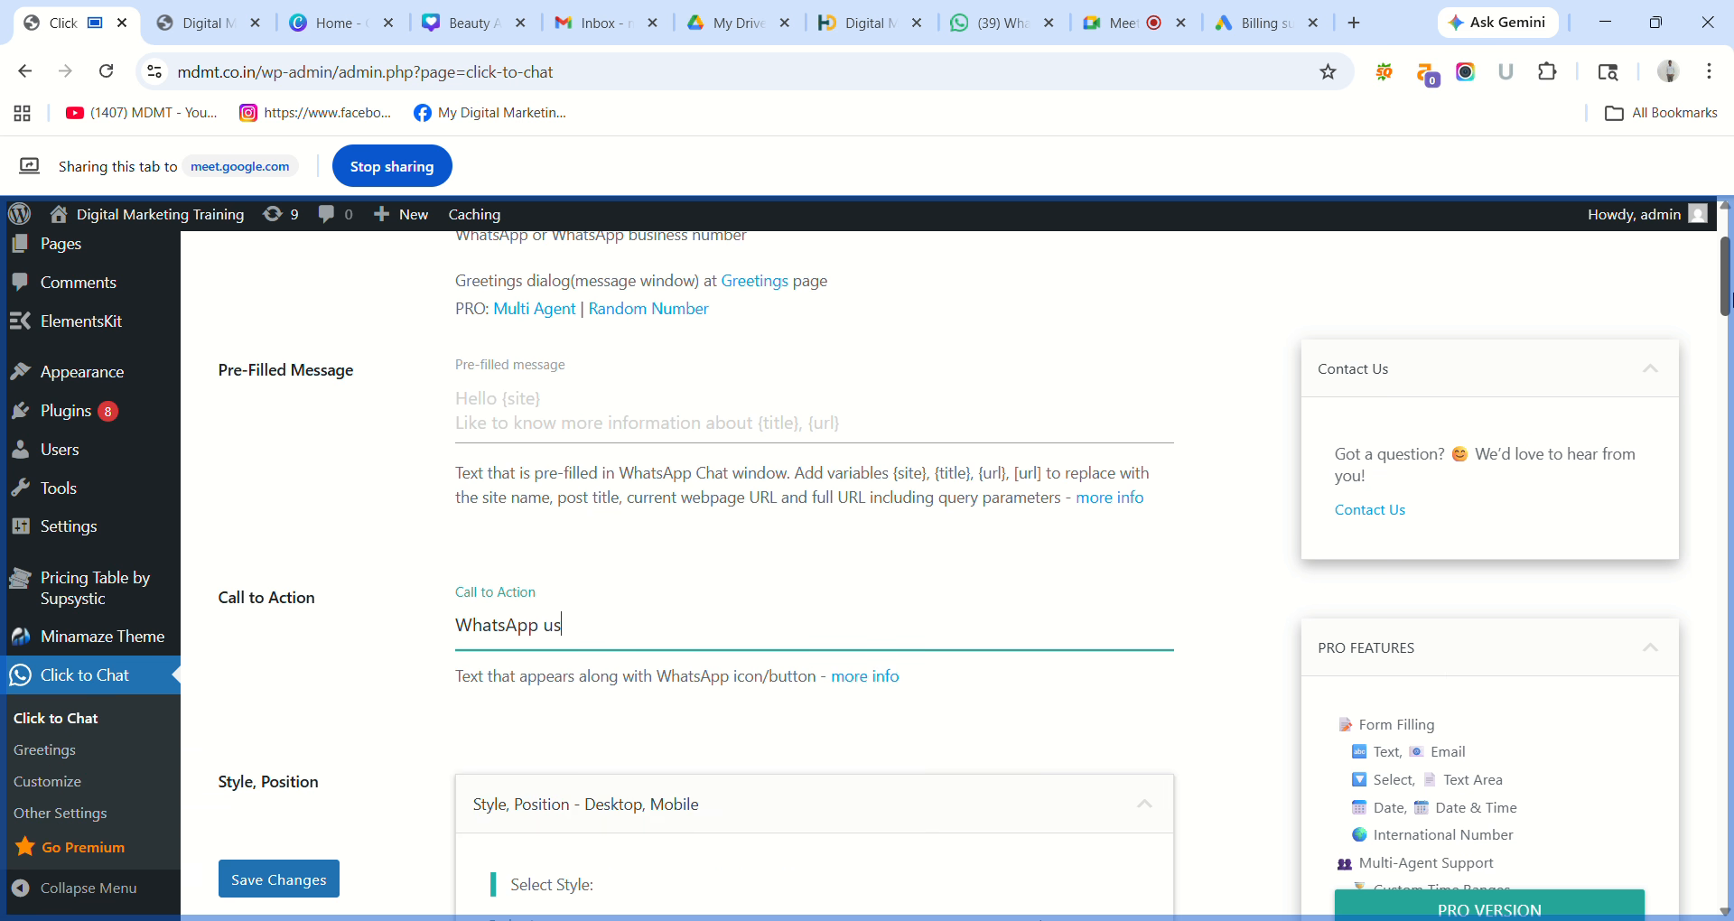
scroll(1729, 301, "down", 2)
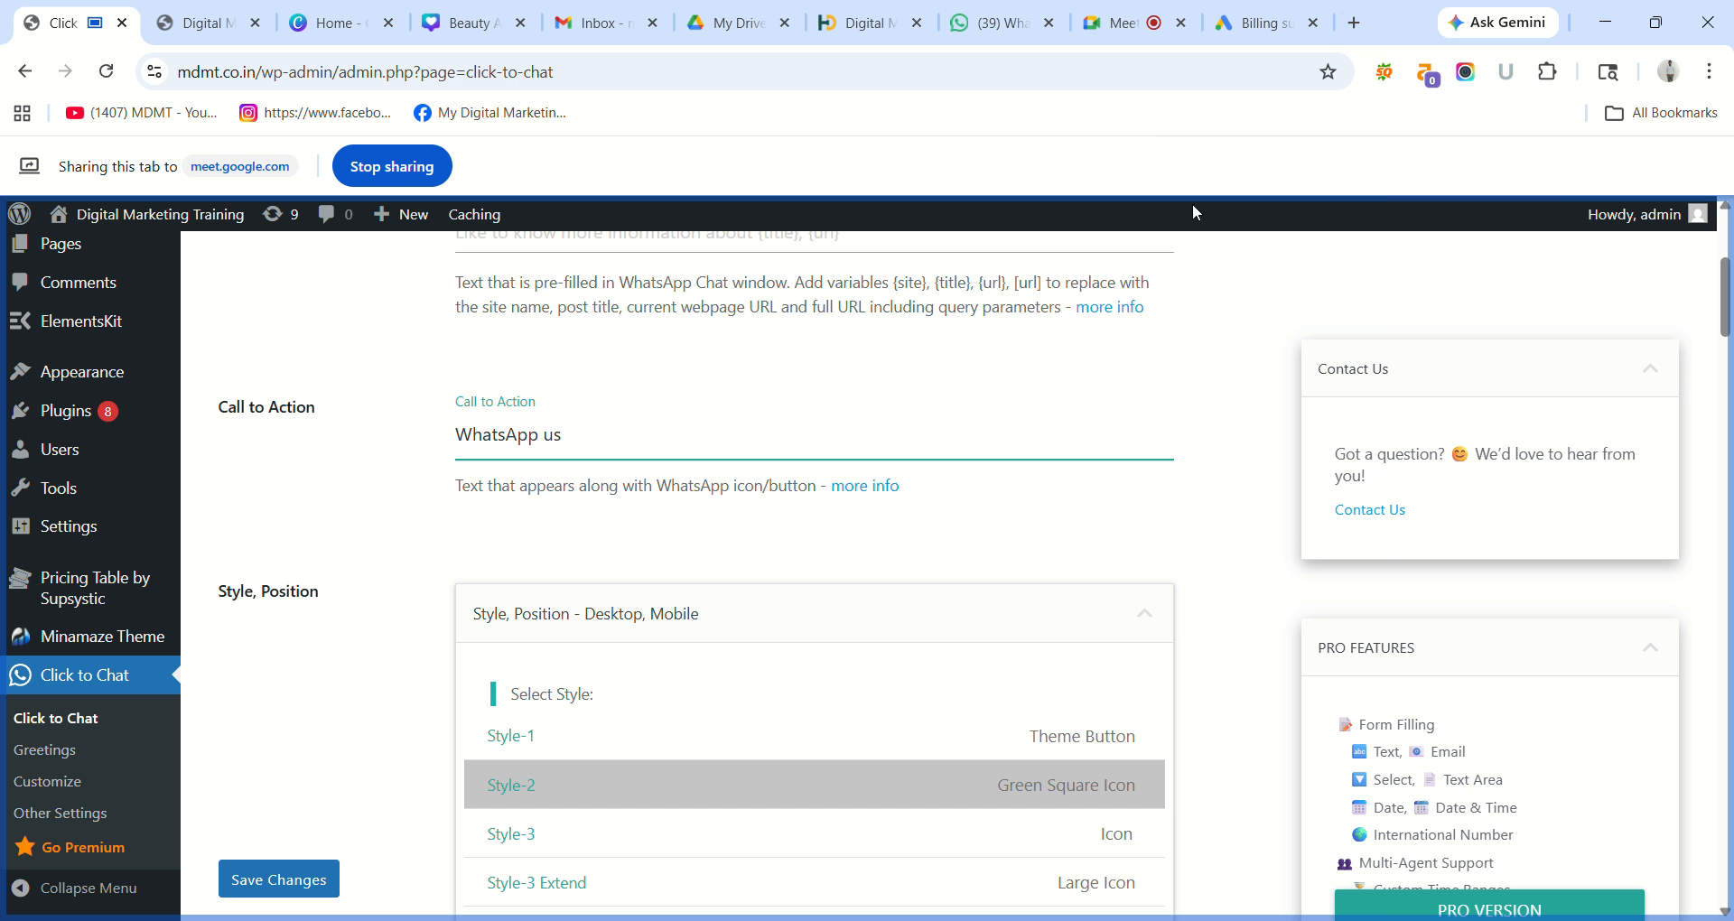
left_click_drag(1726, 271, 1726, 234)
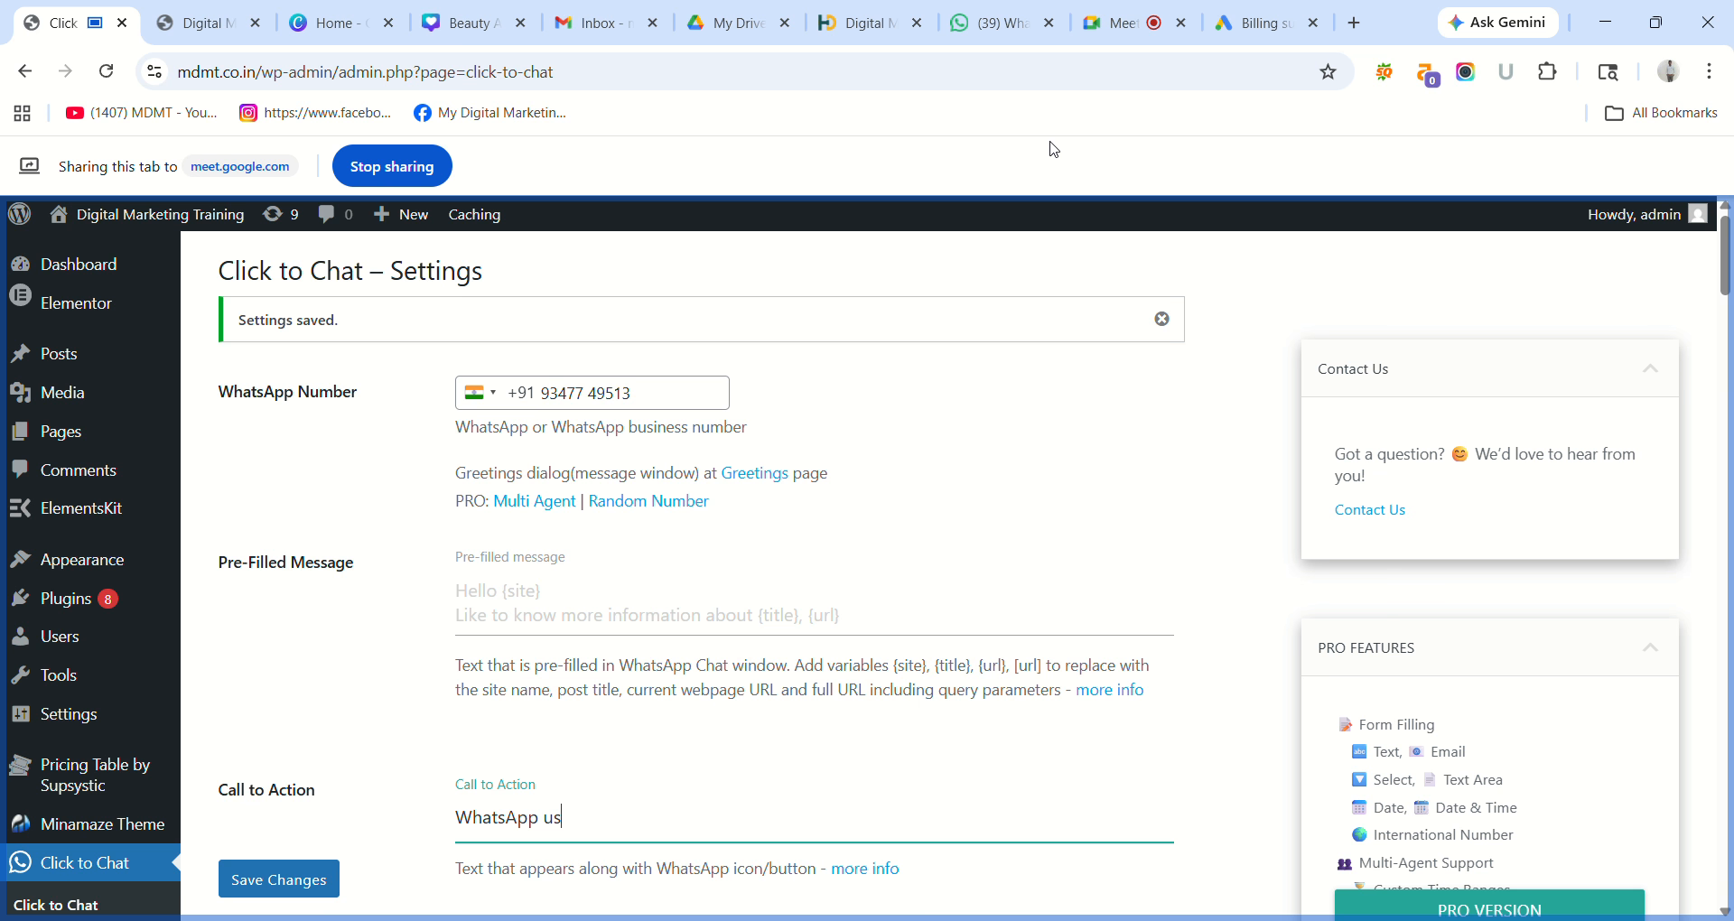
left_click(226, 27)
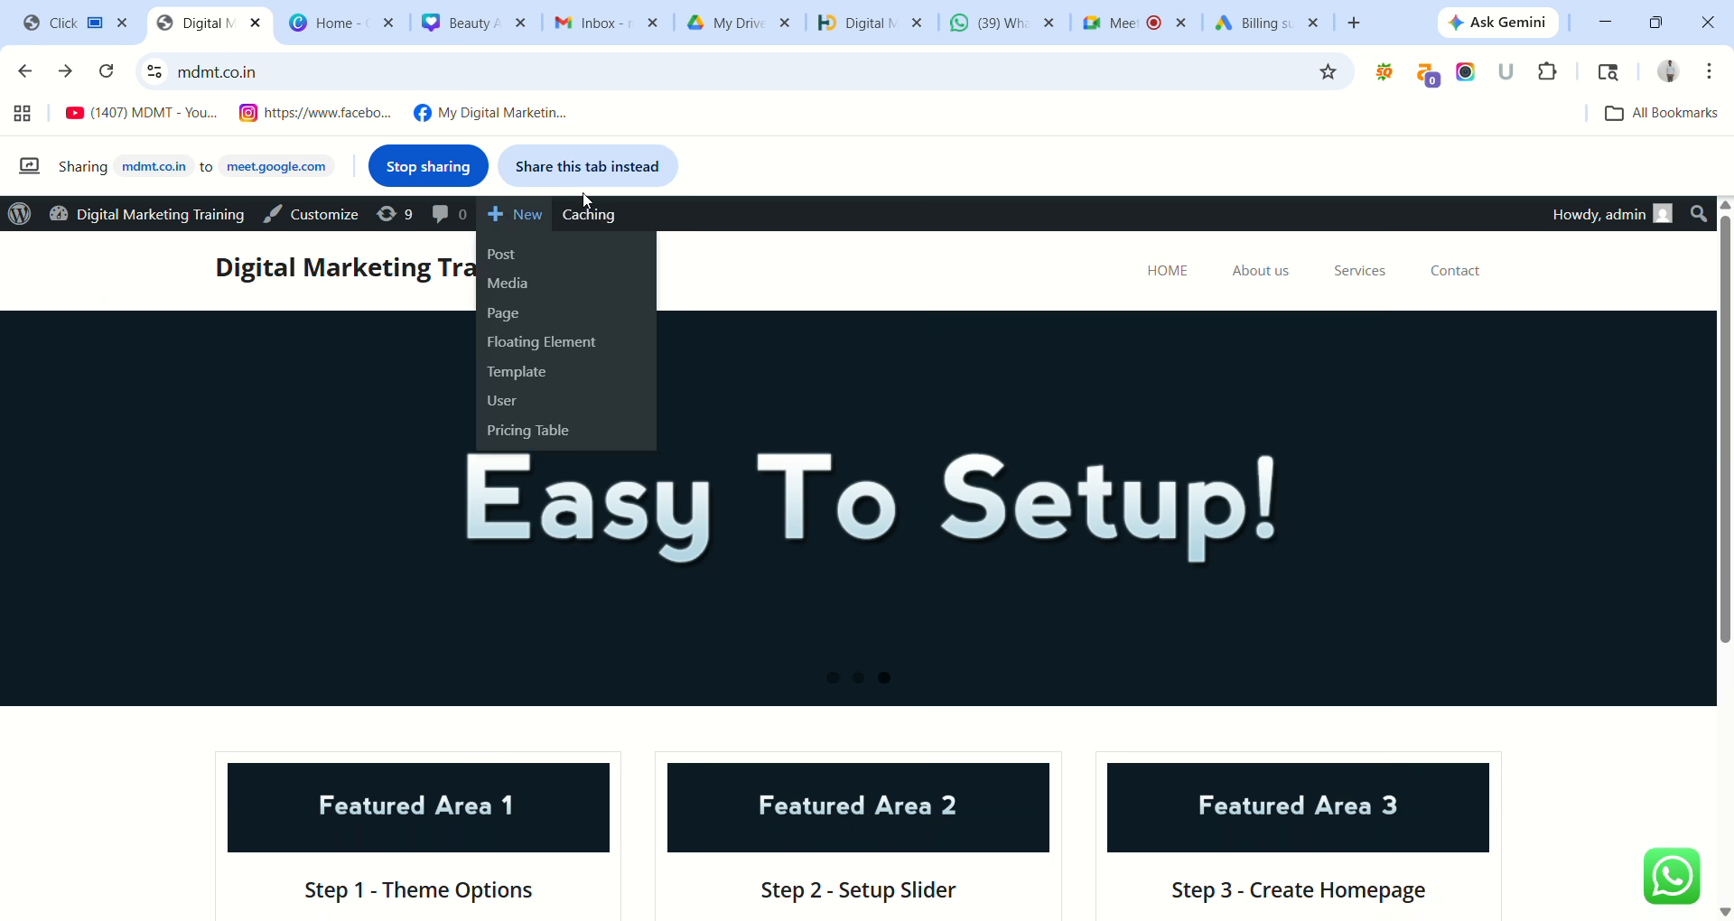
left_click(588, 166)
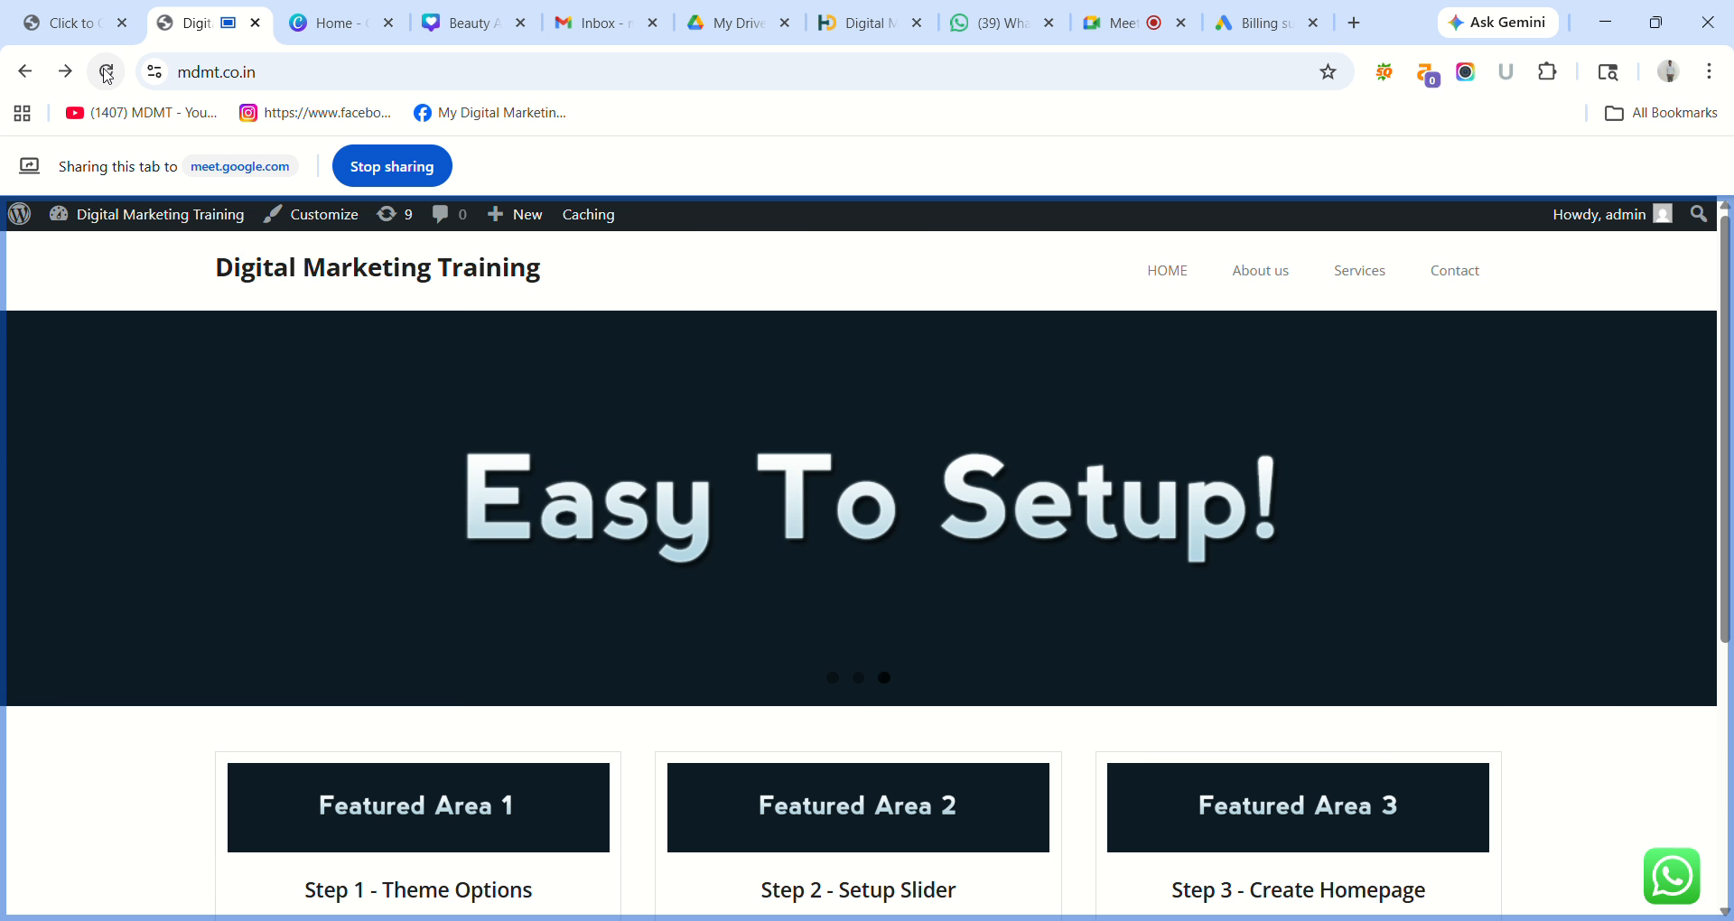
left_click(106, 72)
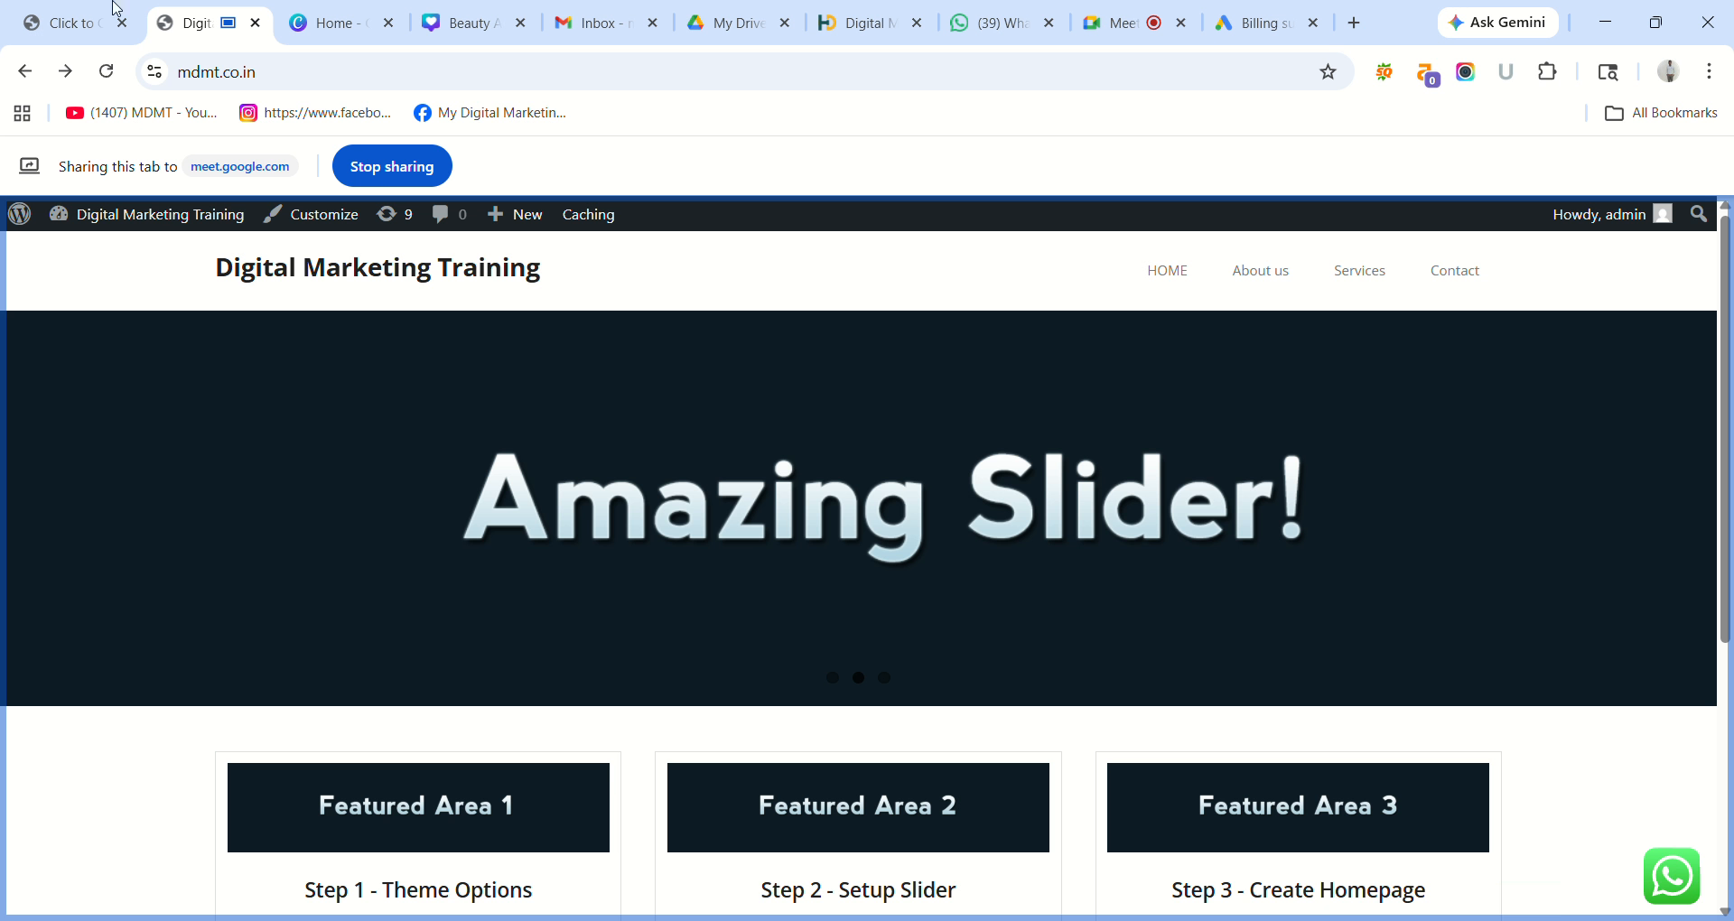
left_click(63, 8)
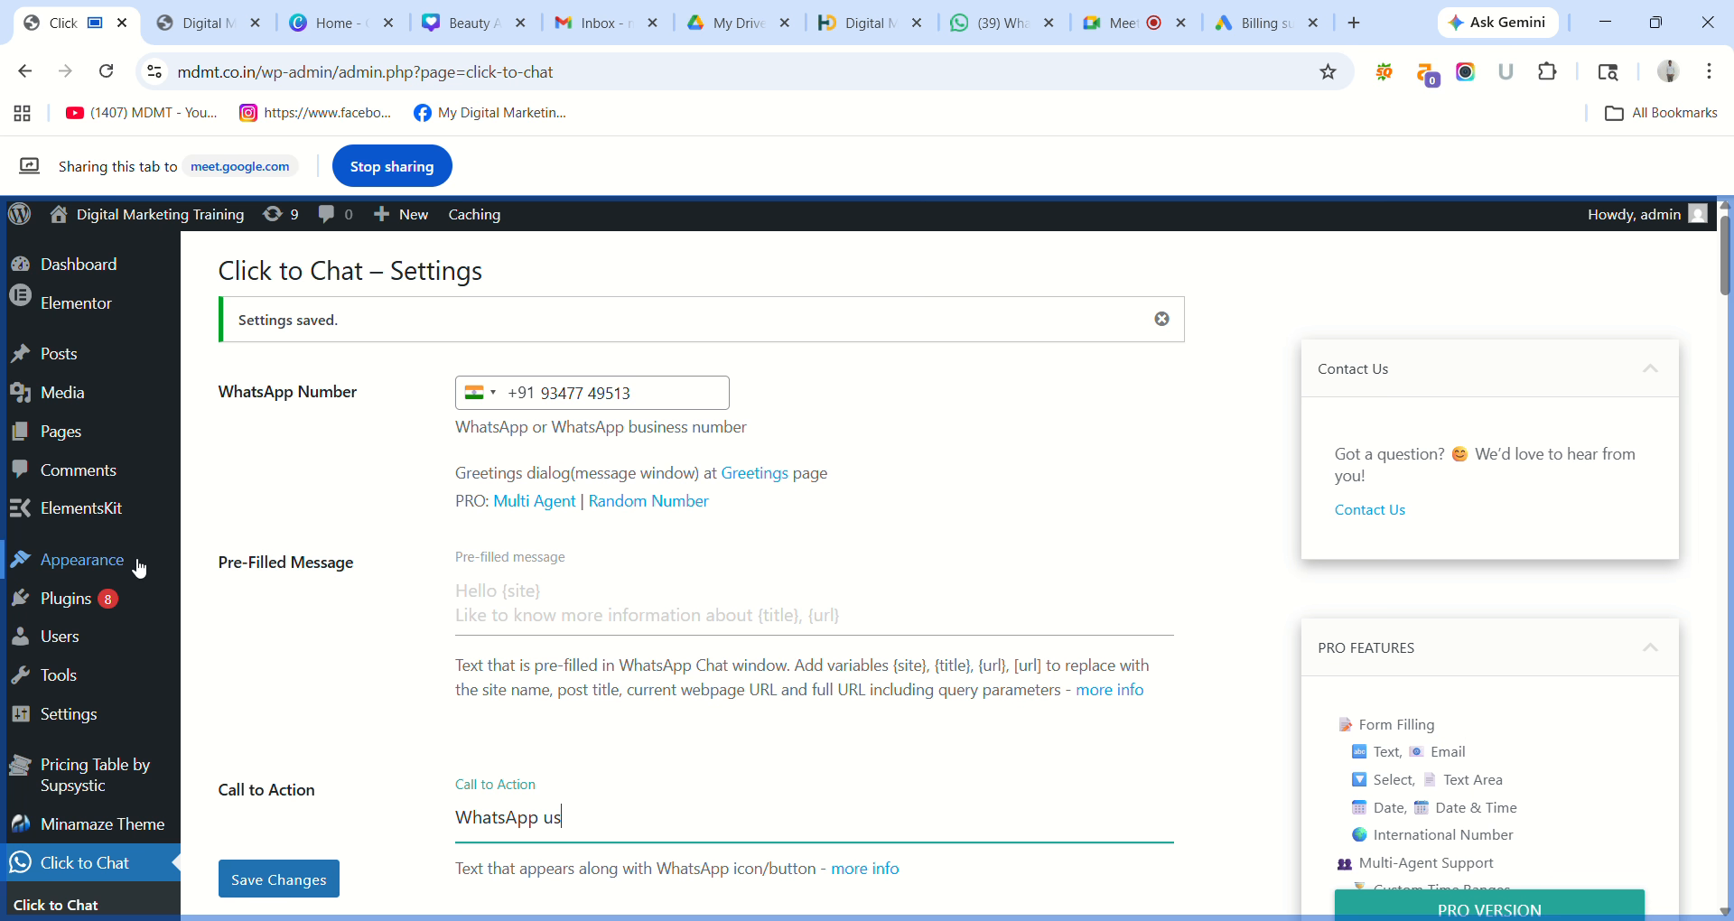
Go to Plugins > Add Plugin and search the directory for 'Translator'.
mouse_move(90, 763)
mouse_move(54, 602)
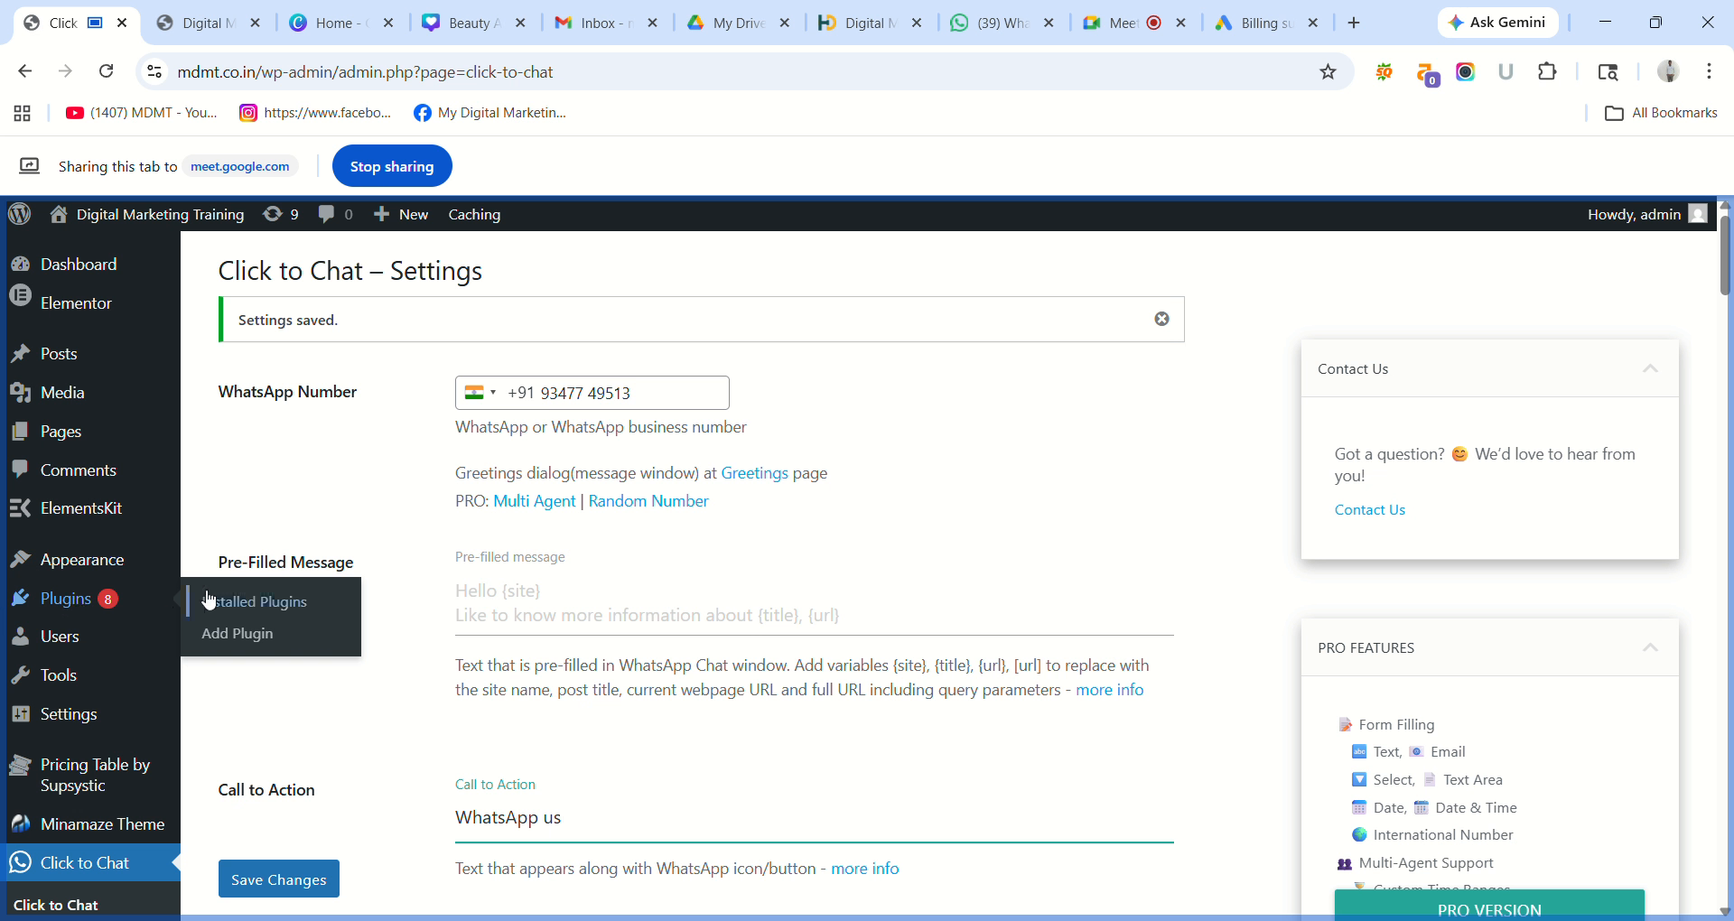
left_click(240, 639)
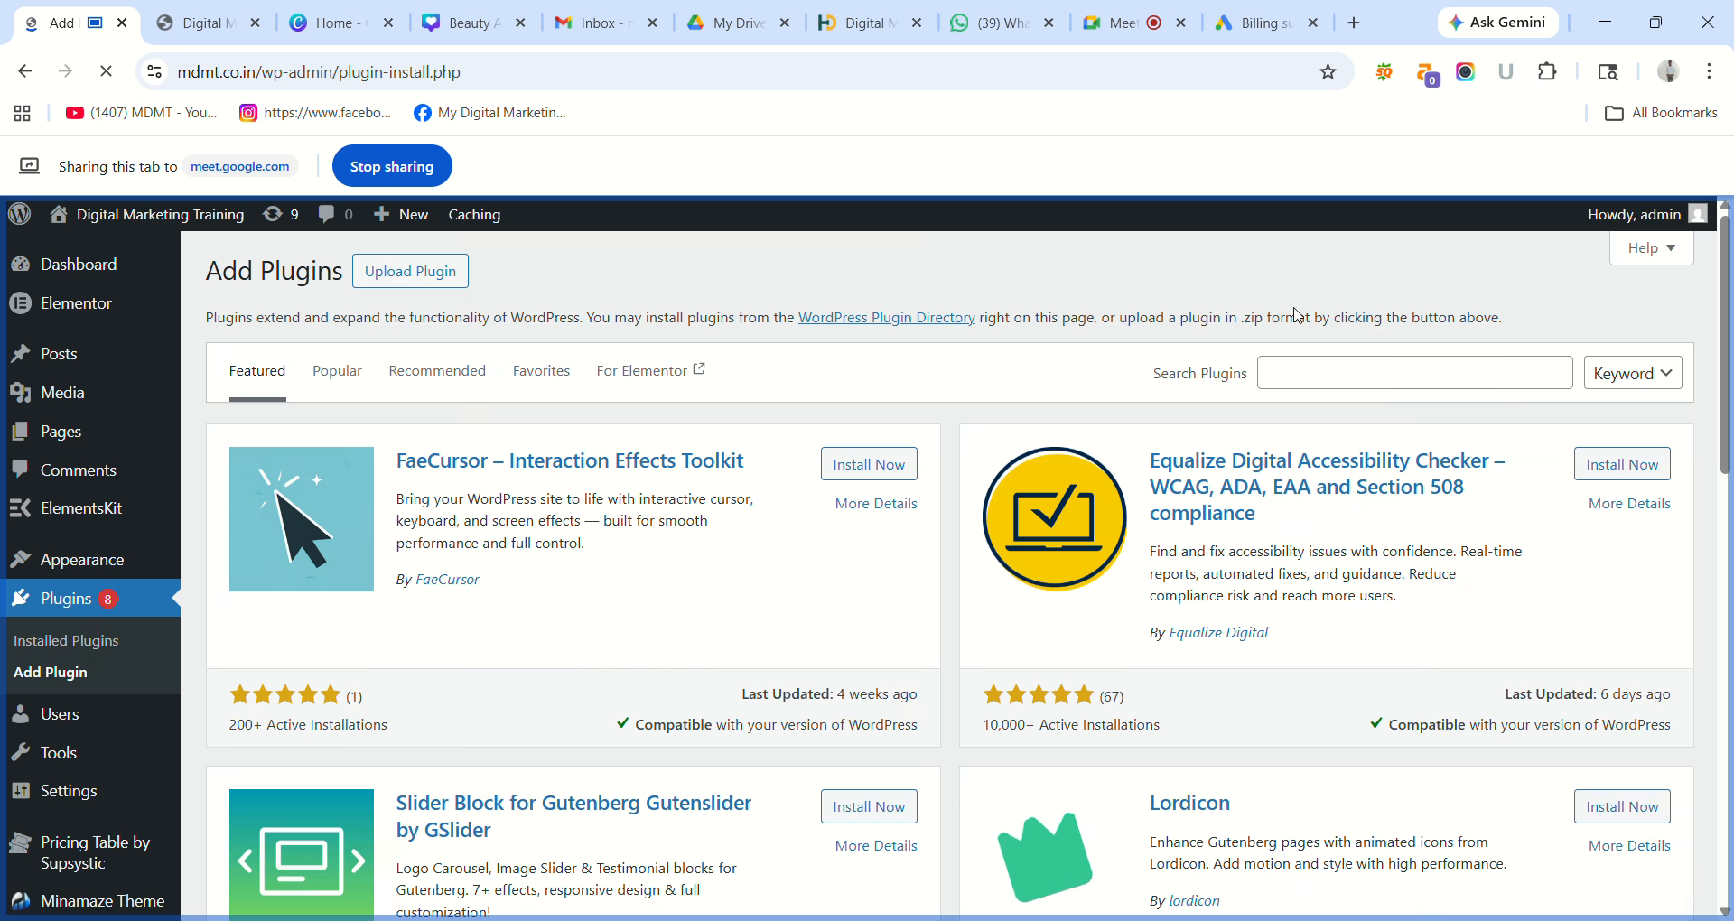
left_click(1318, 370)
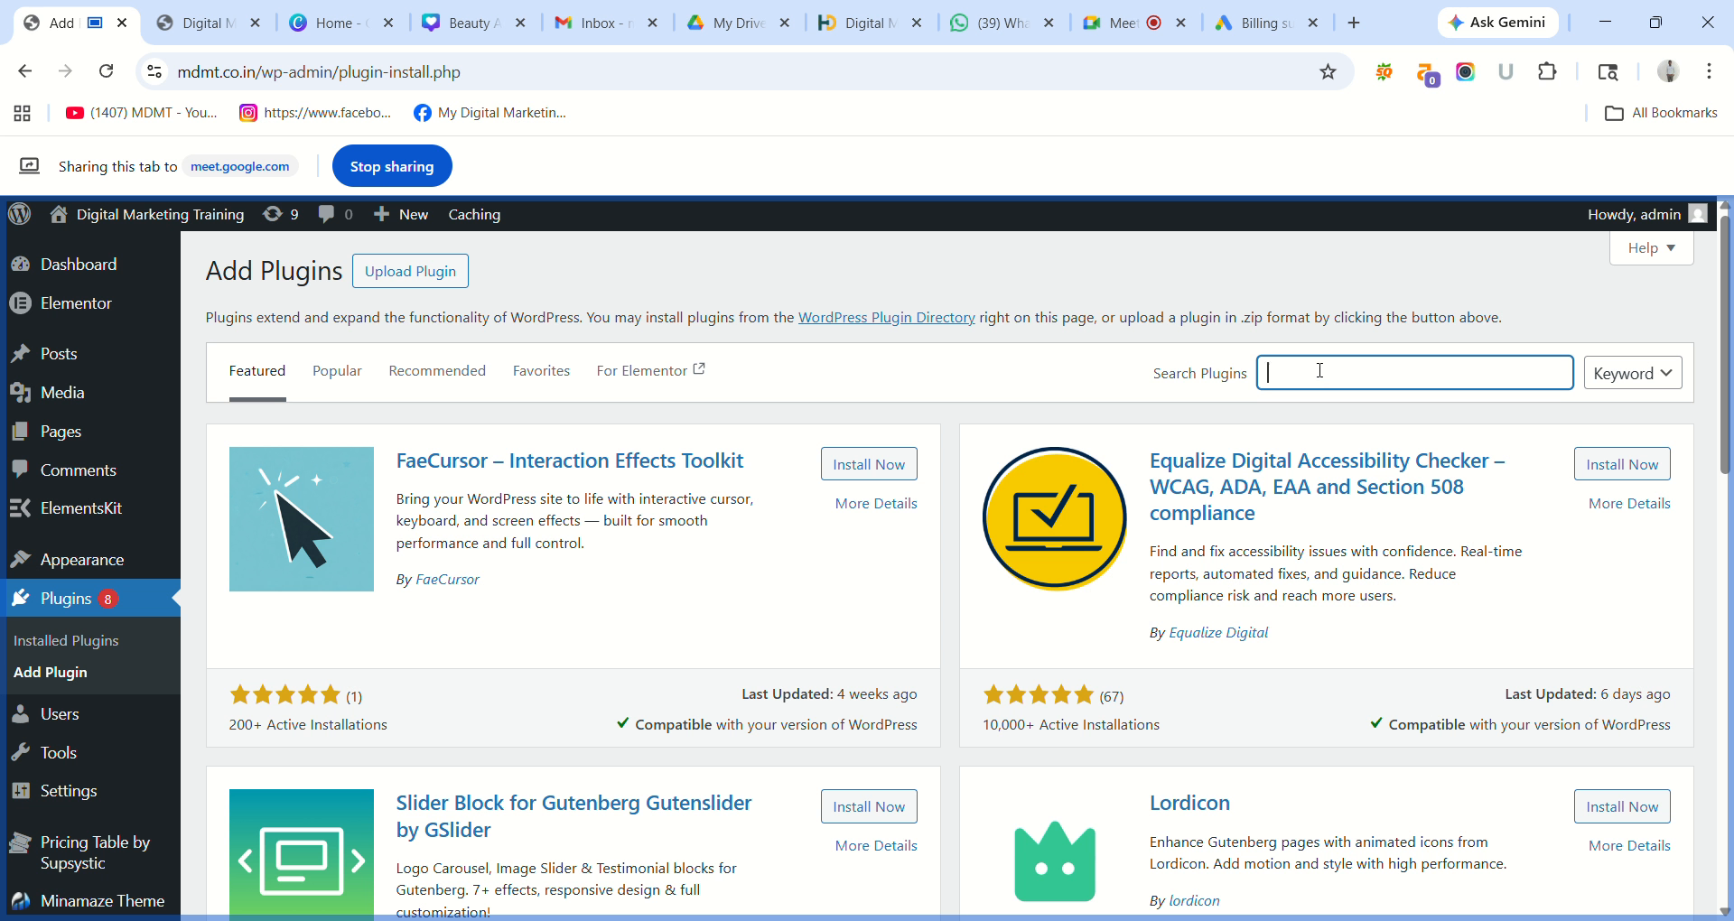
type("Translator")
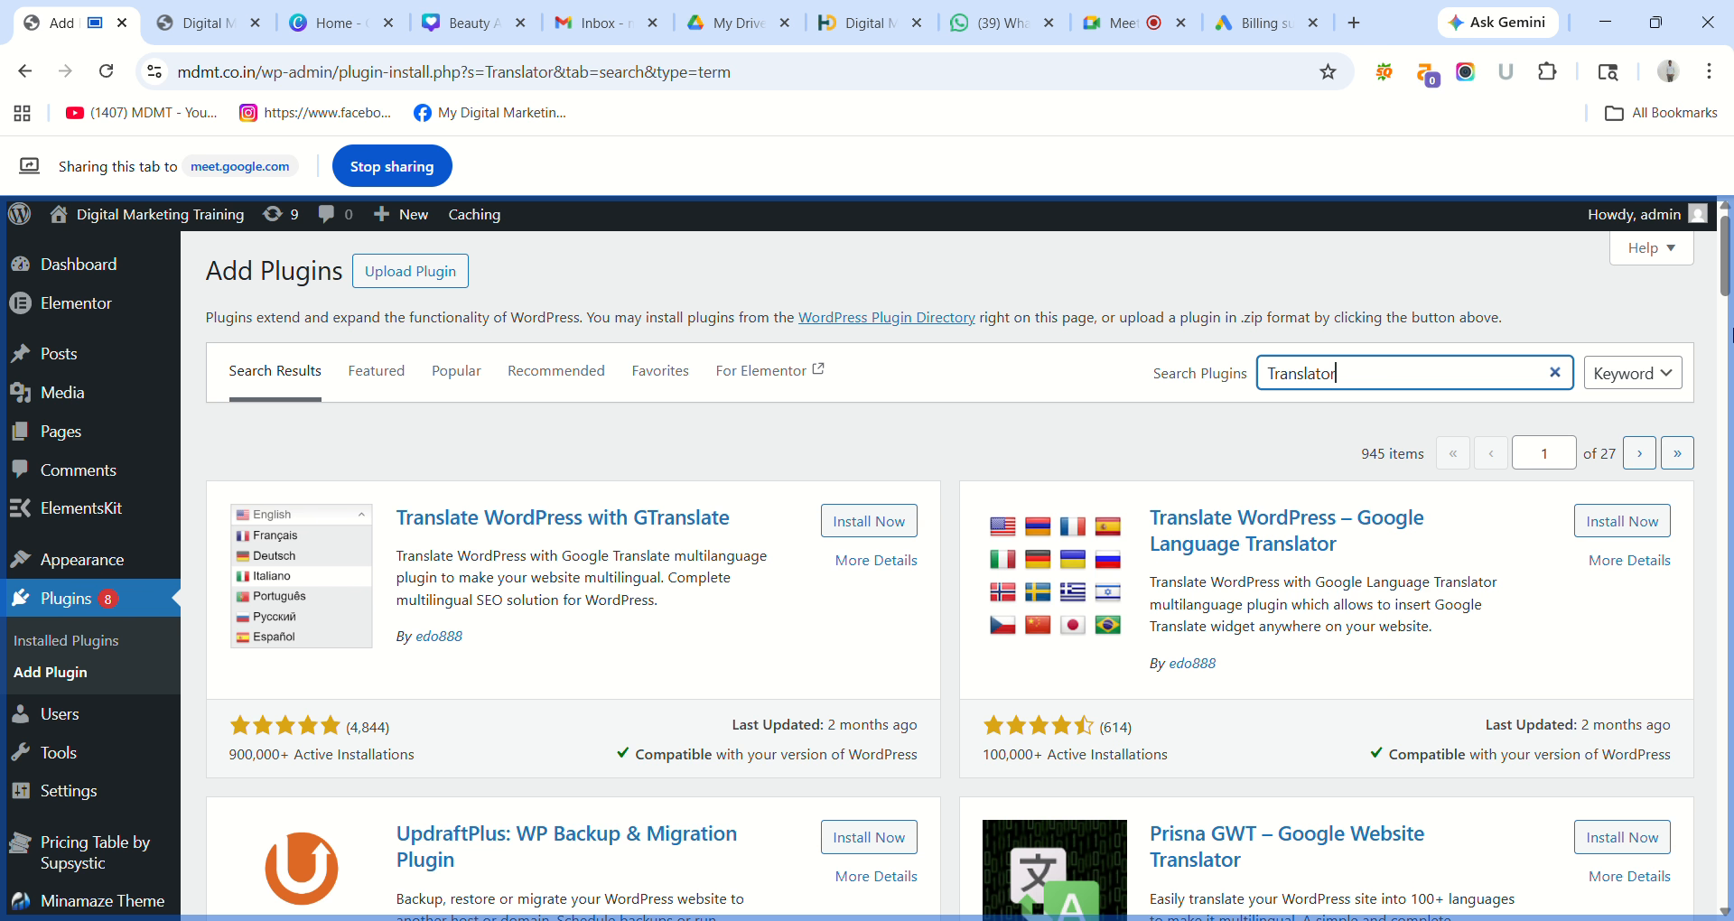
Install and activate the Translate WordPress with GTranslate plugin.
left_click_drag(1727, 275, 1731, 237)
left_click(881, 529)
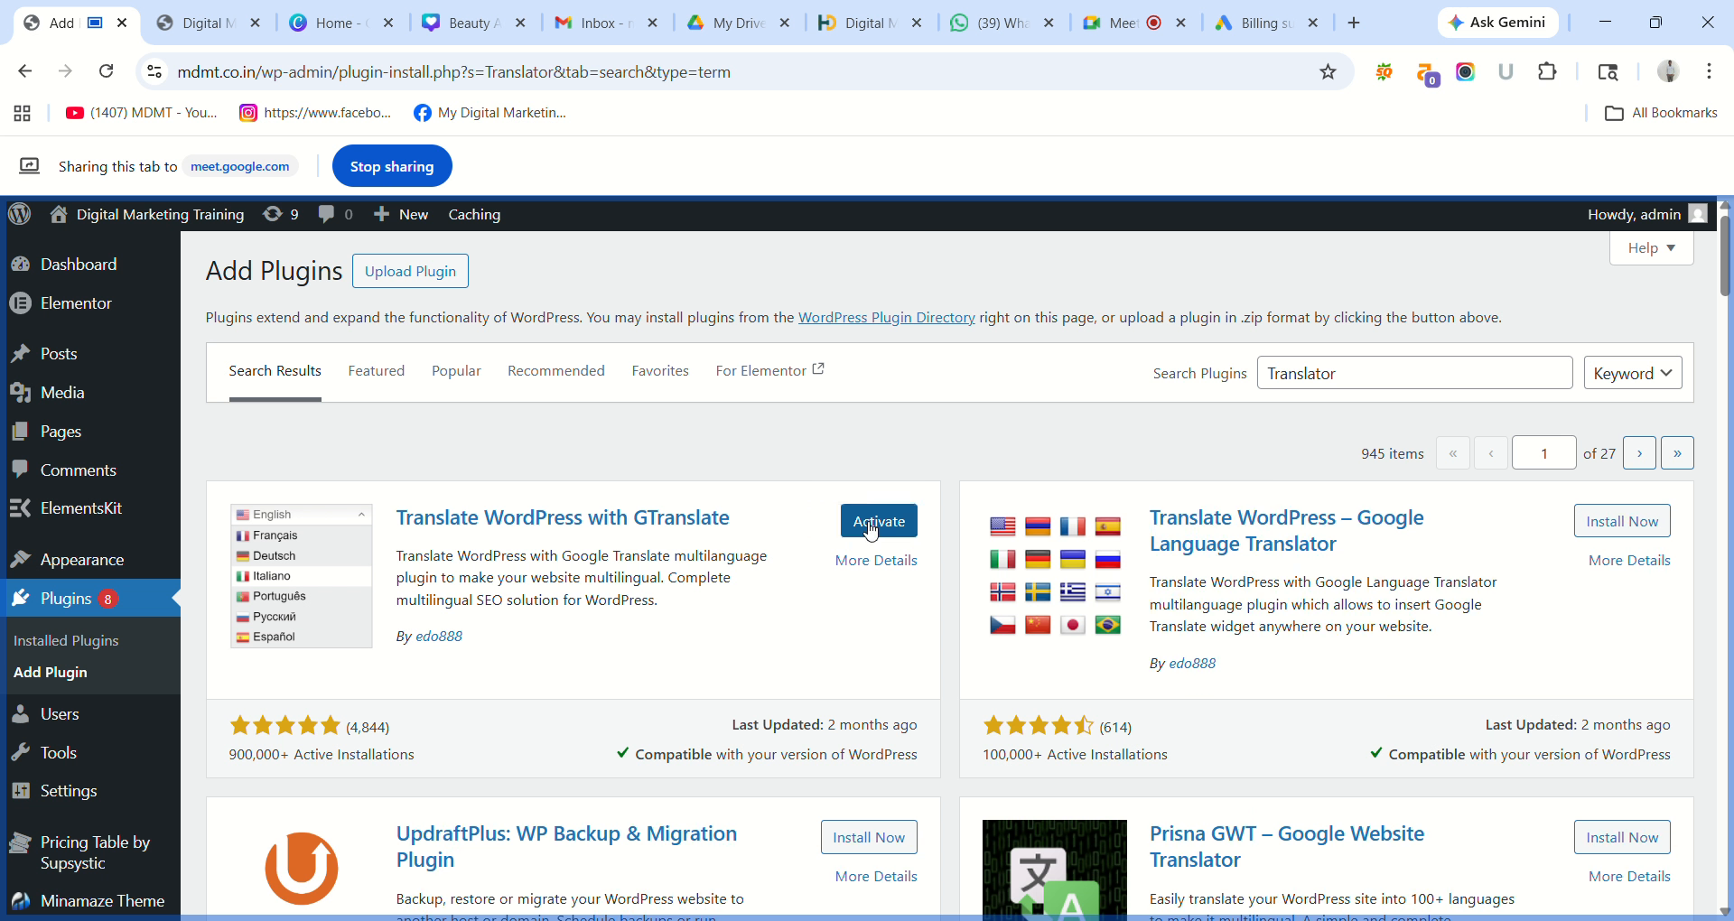
left_click(870, 530)
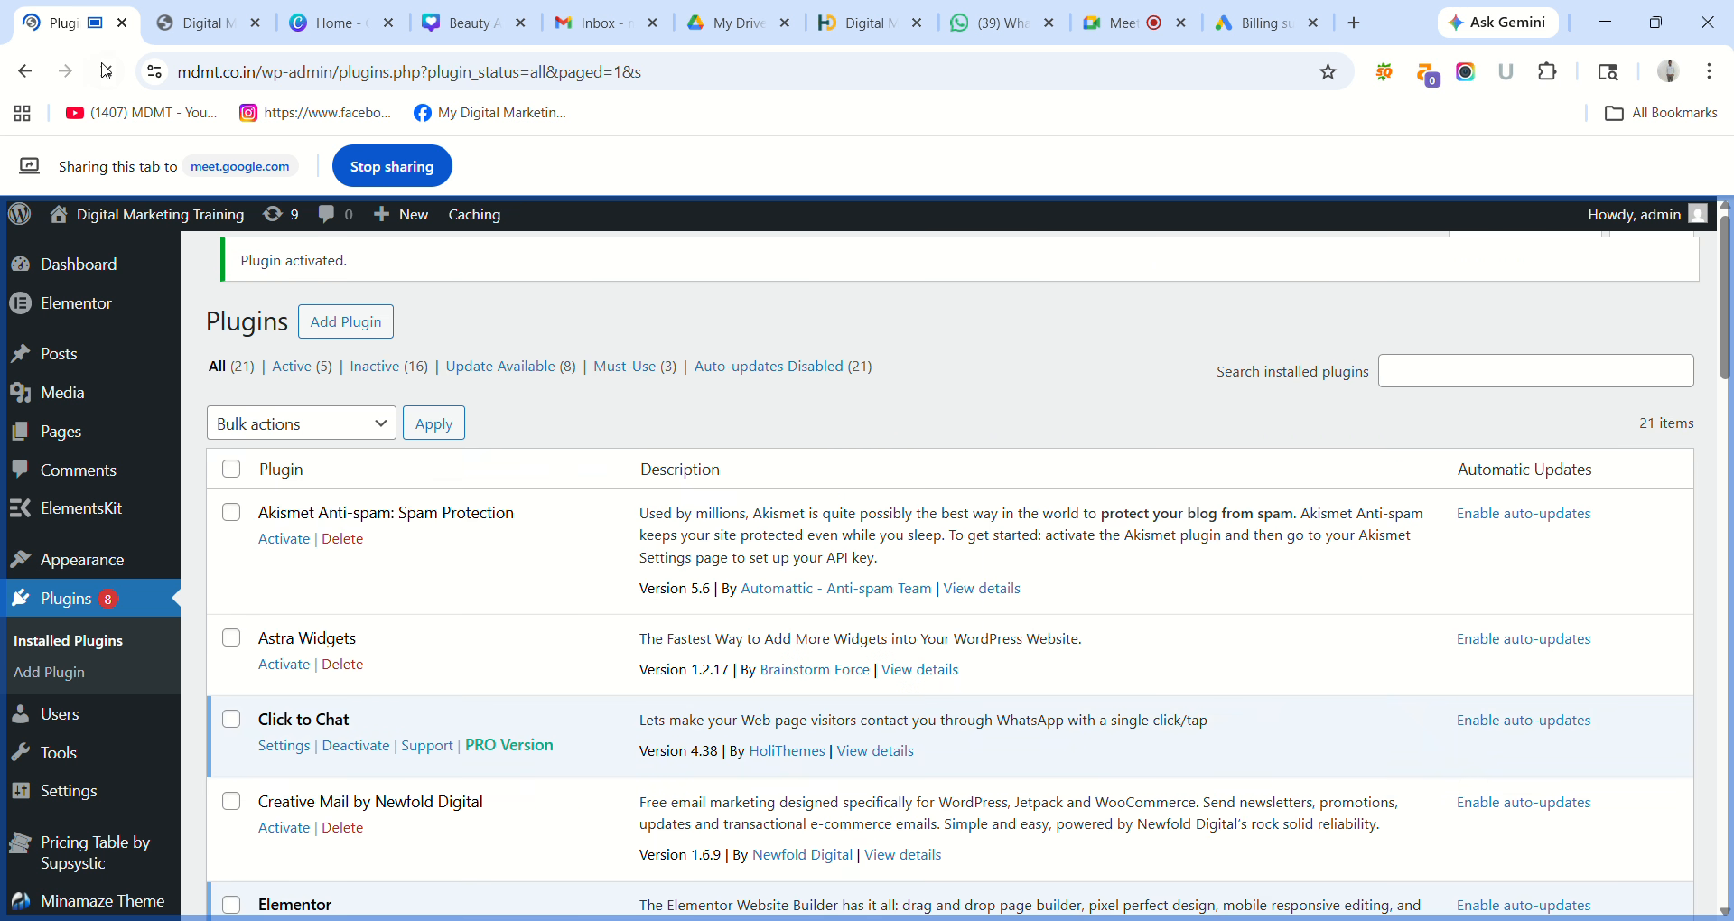
Reload the Installed Plugins list, then switch to the live mdmt.co.in homepage tab.
left_click(107, 72)
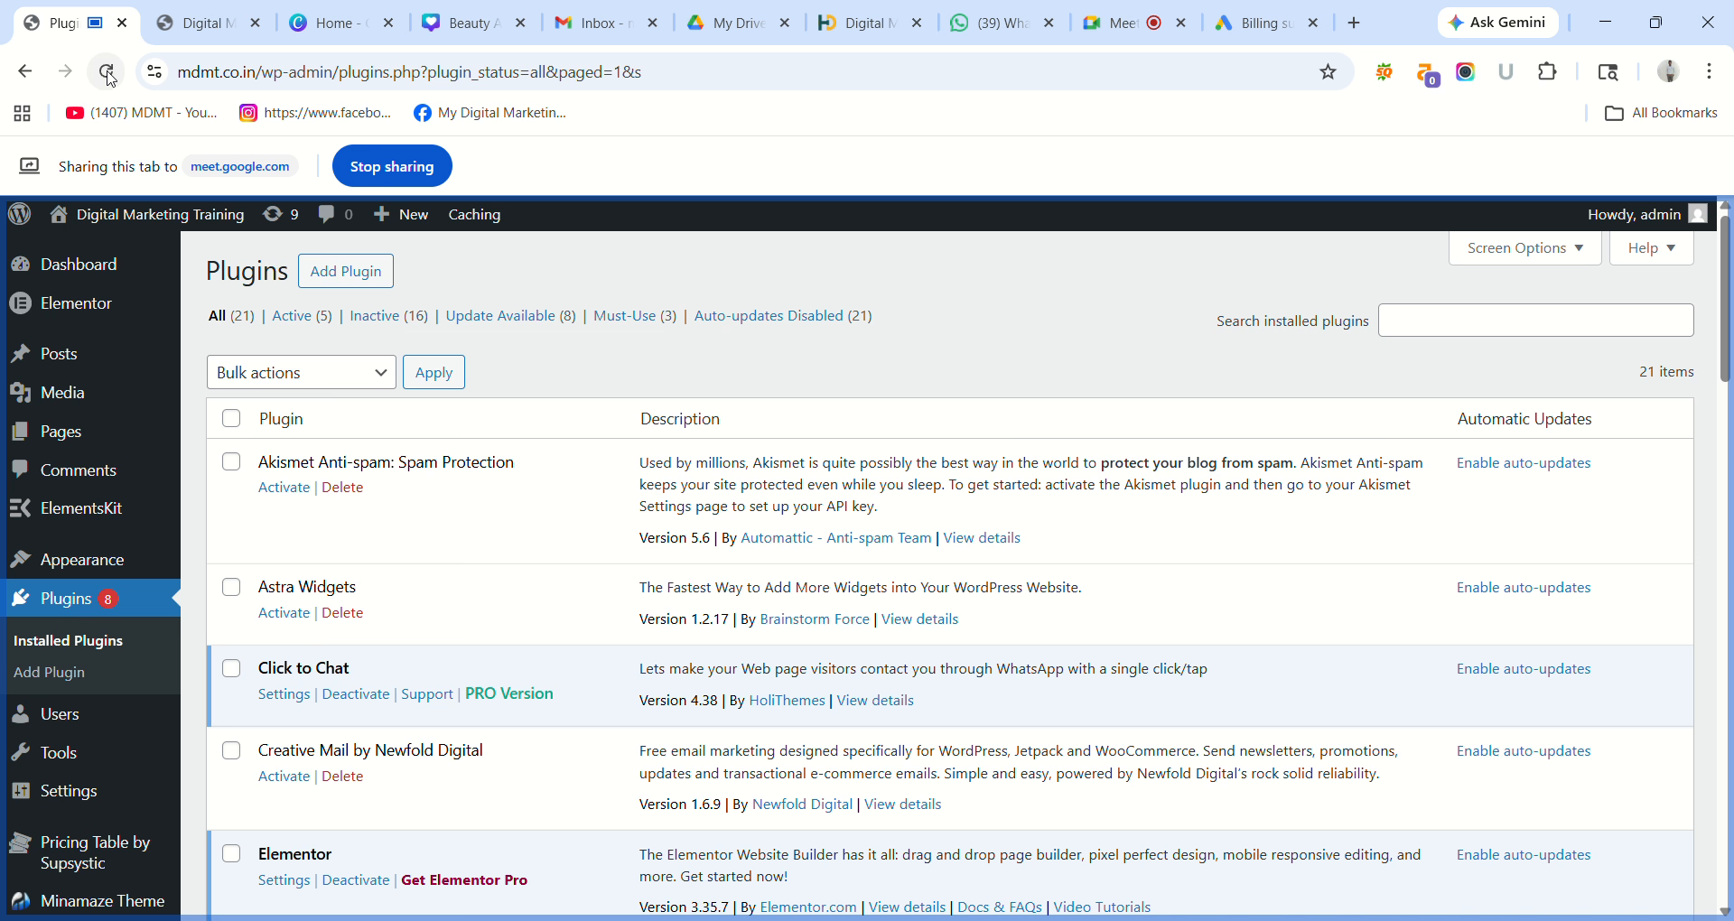
scroll(54, 307, "down", 3)
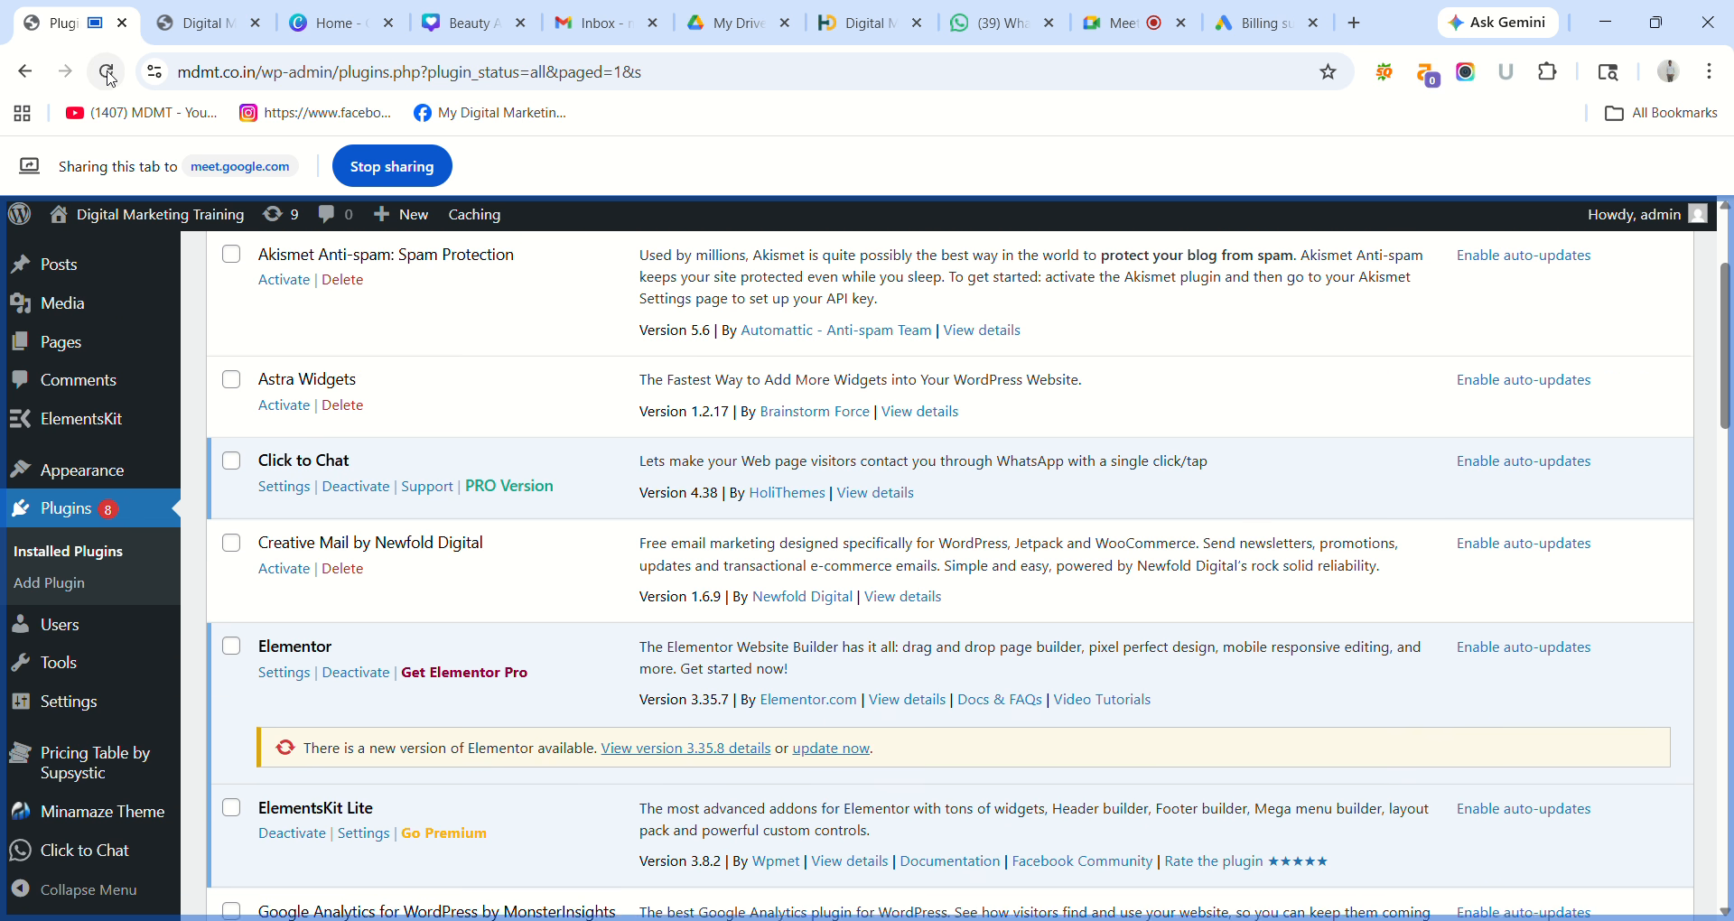
mouse_move(52, 318)
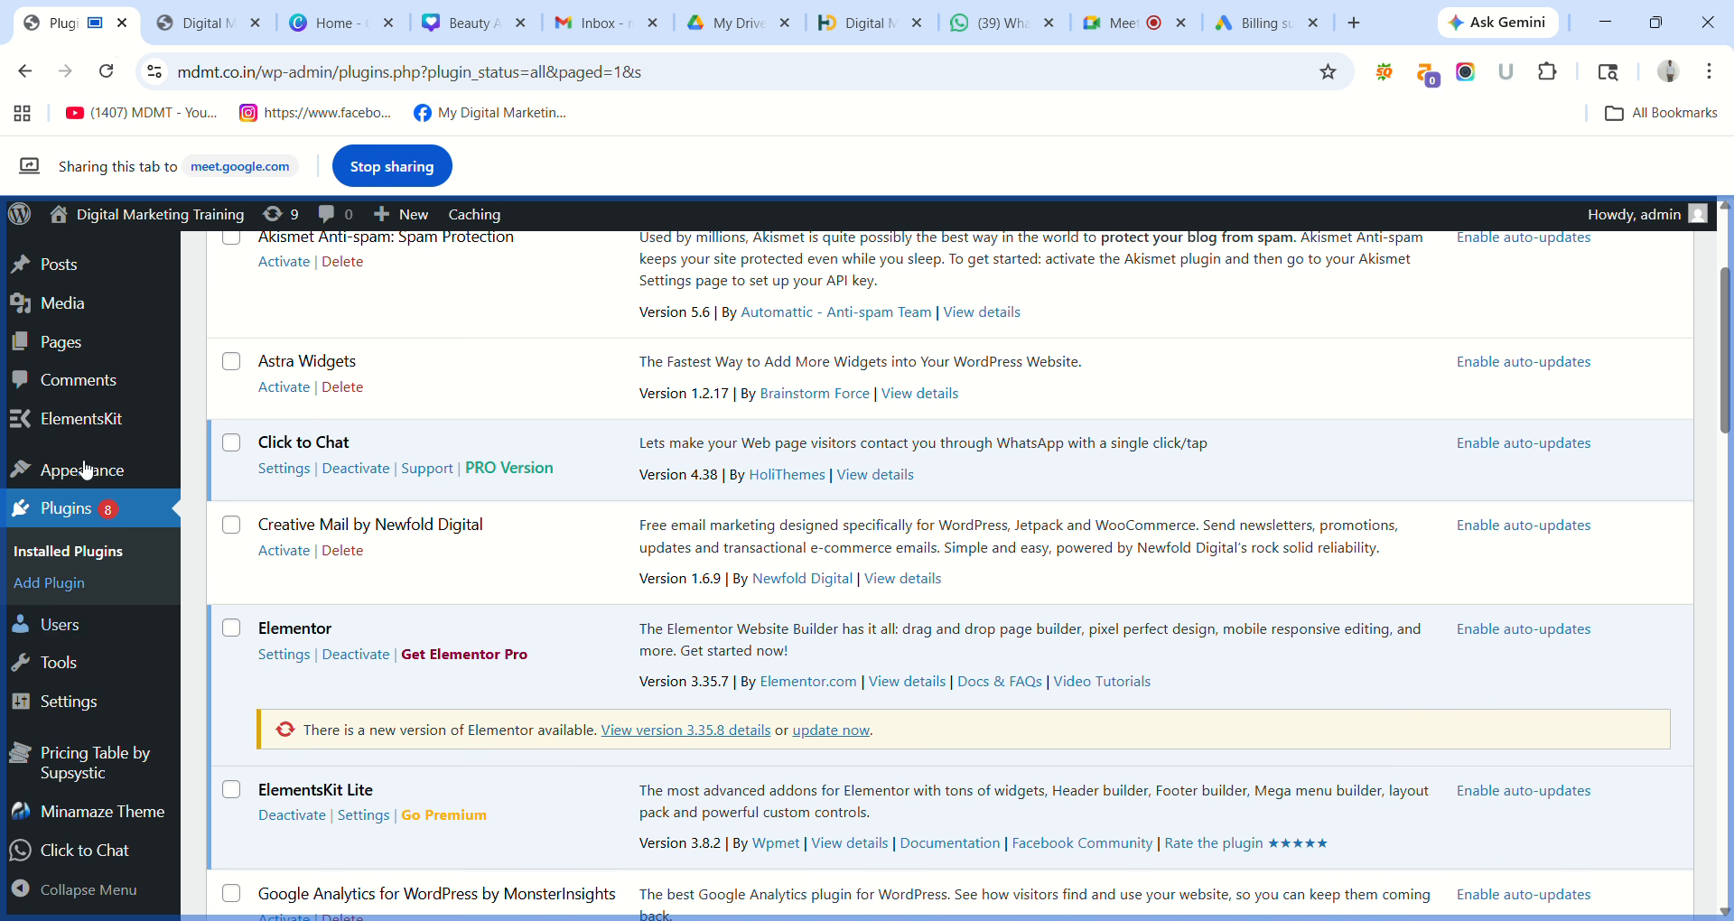
mouse_move(171, 357)
scroll(171, 528, "up", 3)
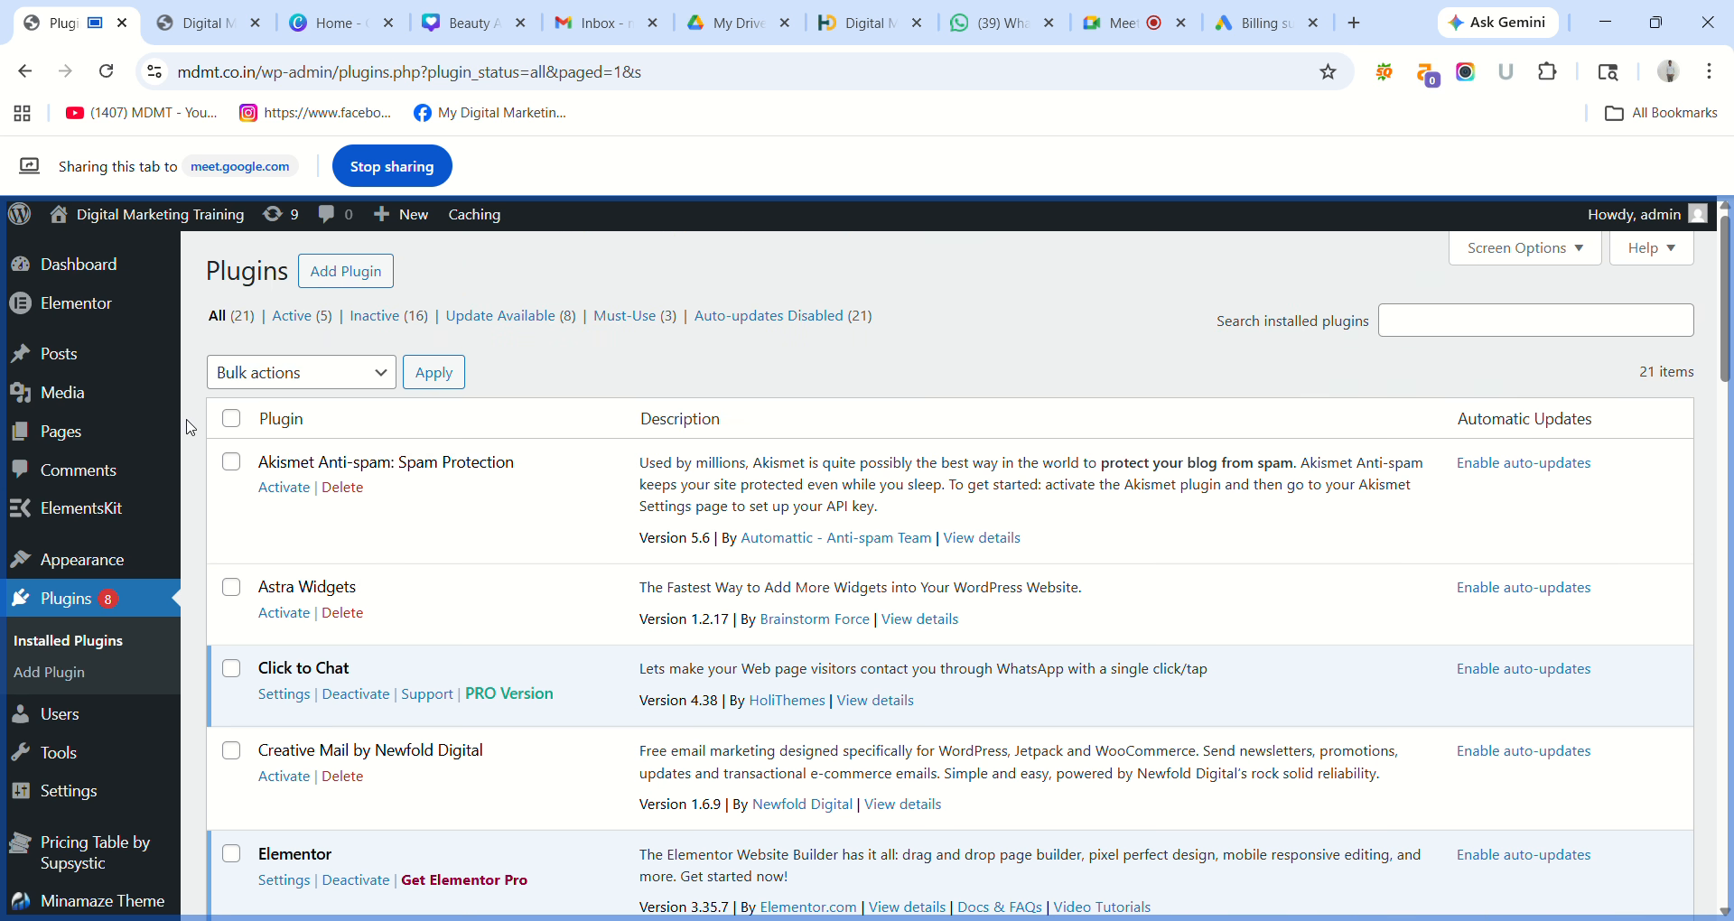
left_click(213, 34)
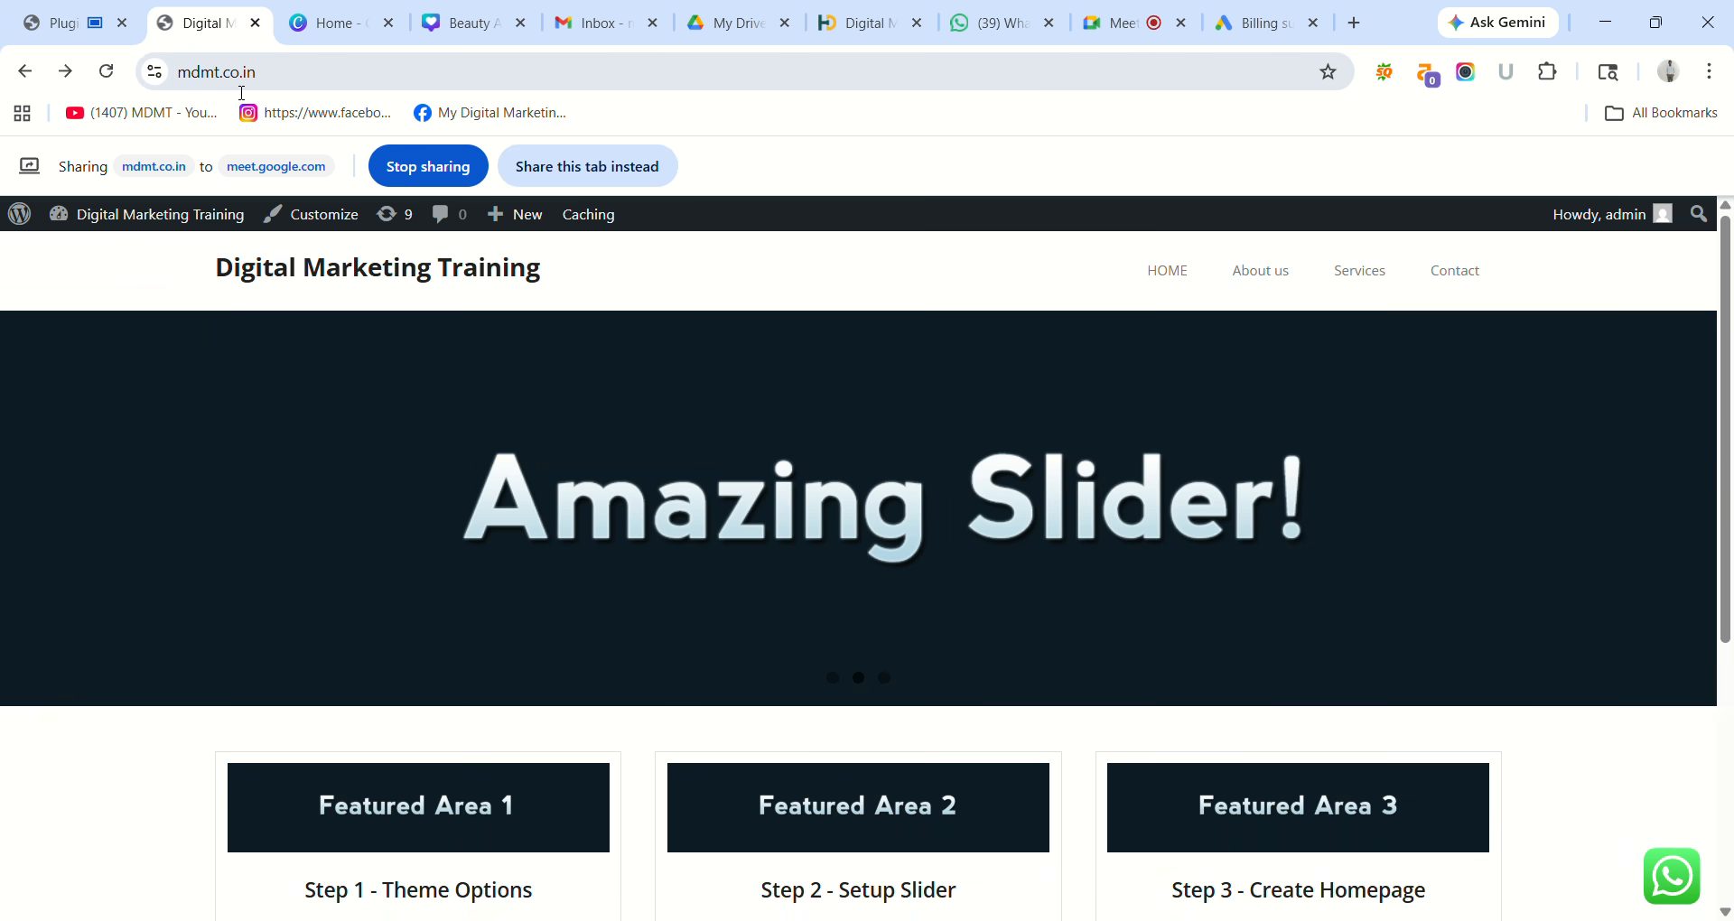
Reload and scroll through the live homepage, then return to the Installed Plugins list.
left_click(112, 78)
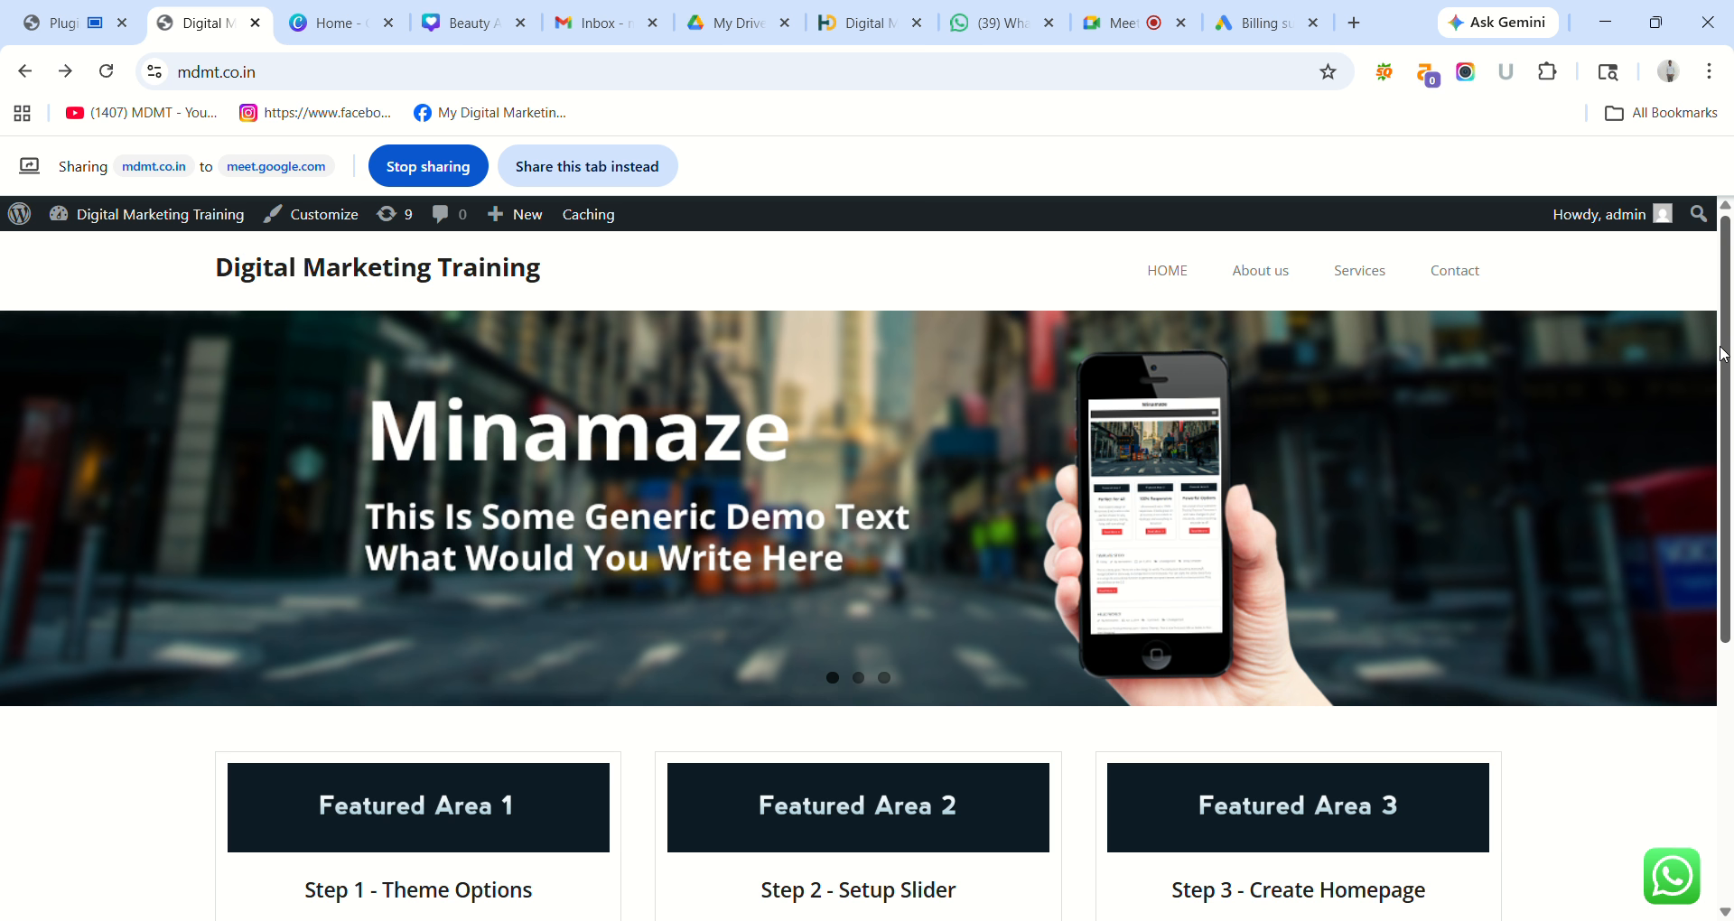
scroll(1729, 358, "down", 5)
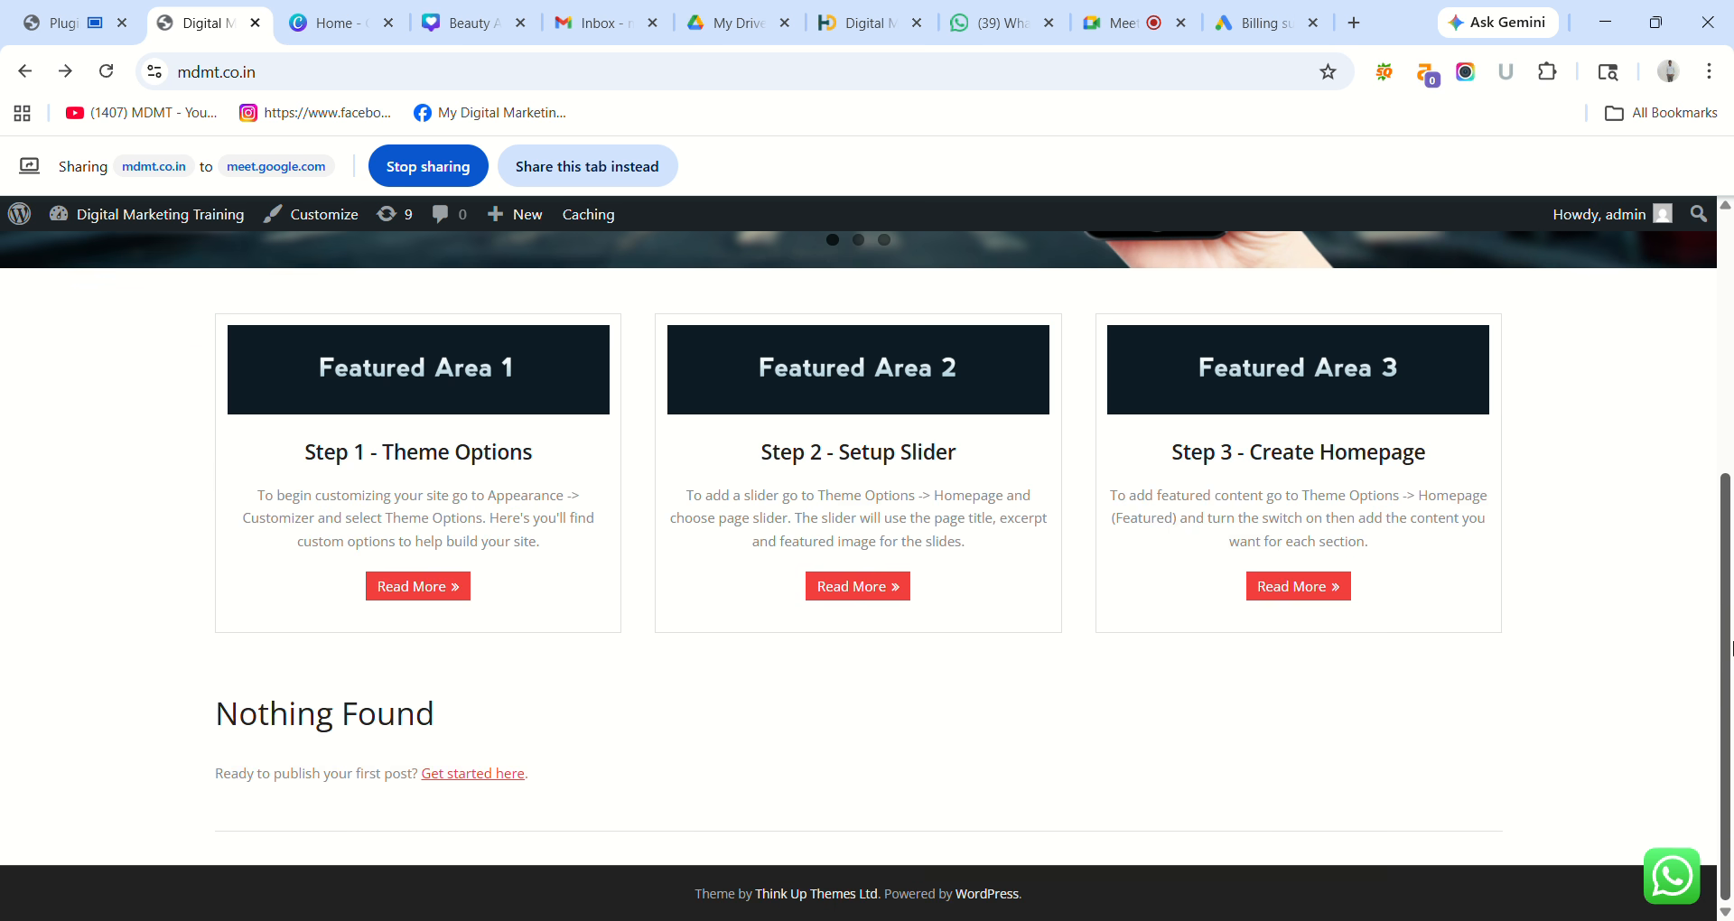
scroll(1729, 358, "up", 5)
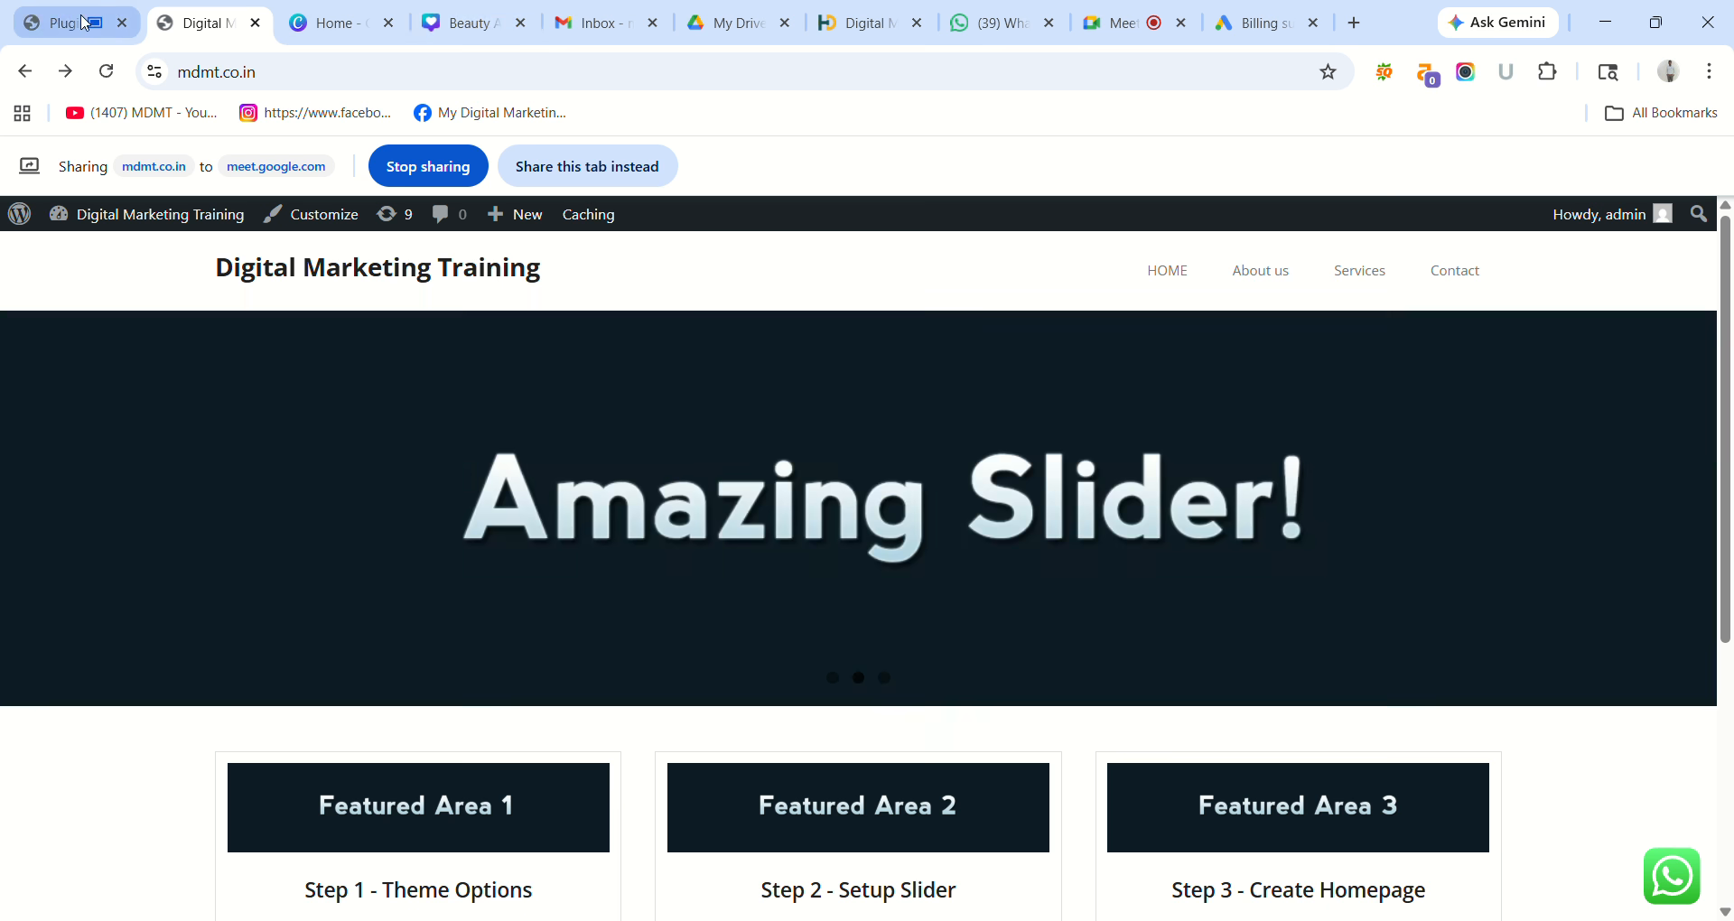
left_click(84, 22)
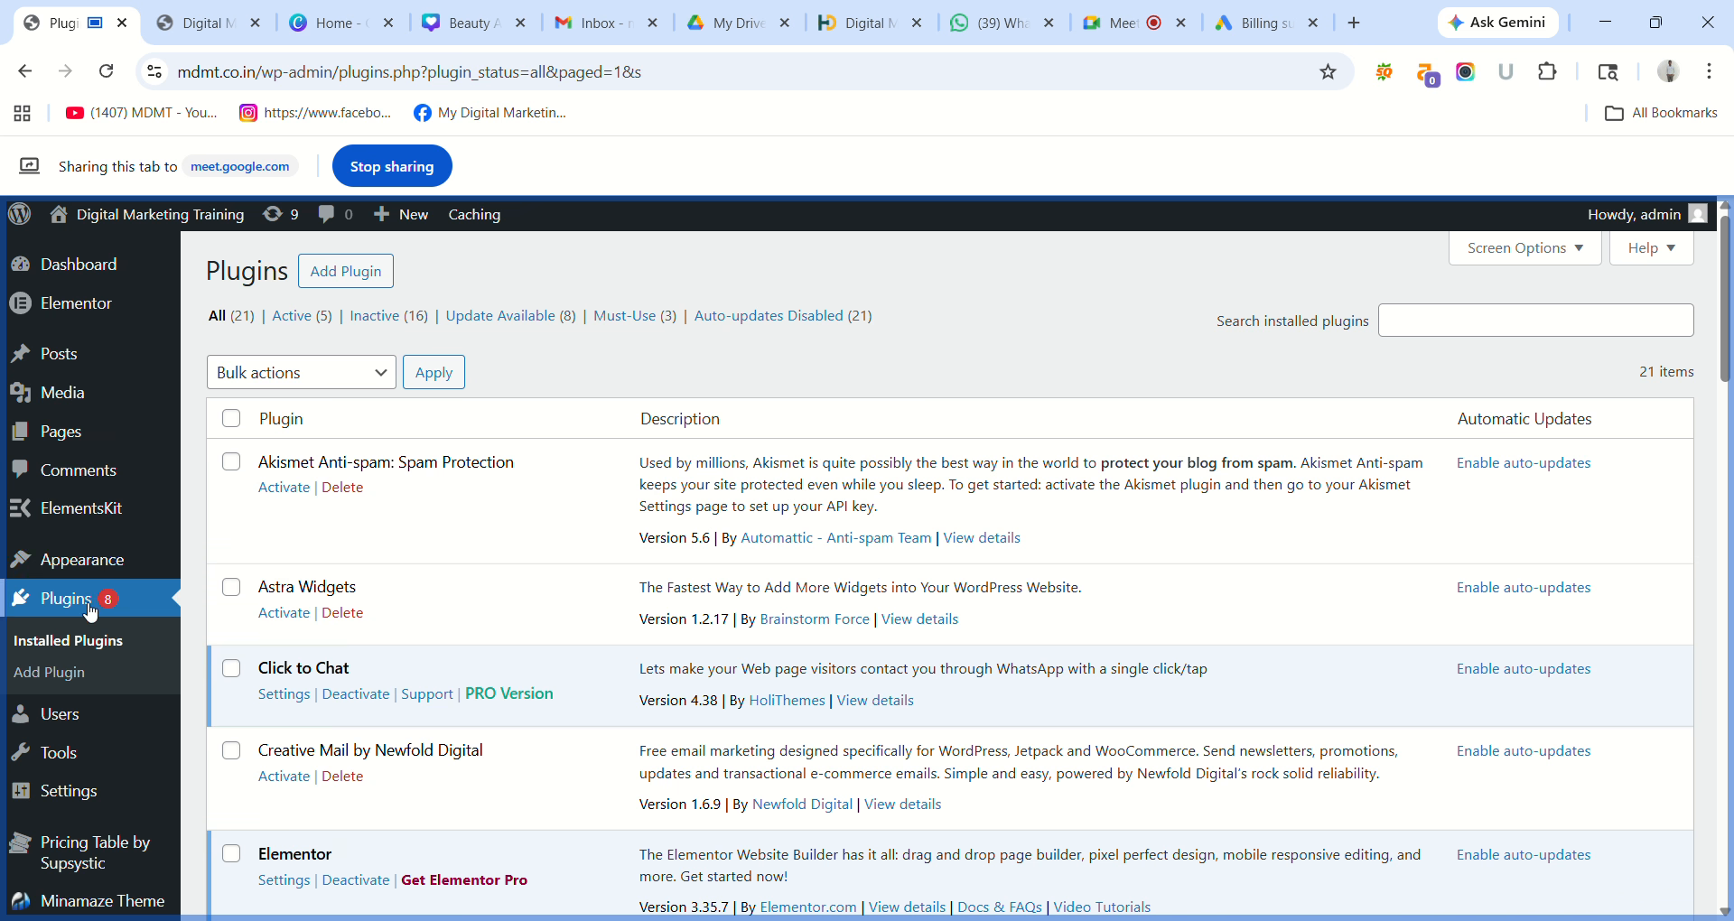
Scroll the plugin list to the active GTranslate 3.0.9 entry and show the Settings submenu.
mouse_move(97, 562)
mouse_move(96, 439)
scroll(86, 651, "down", 5)
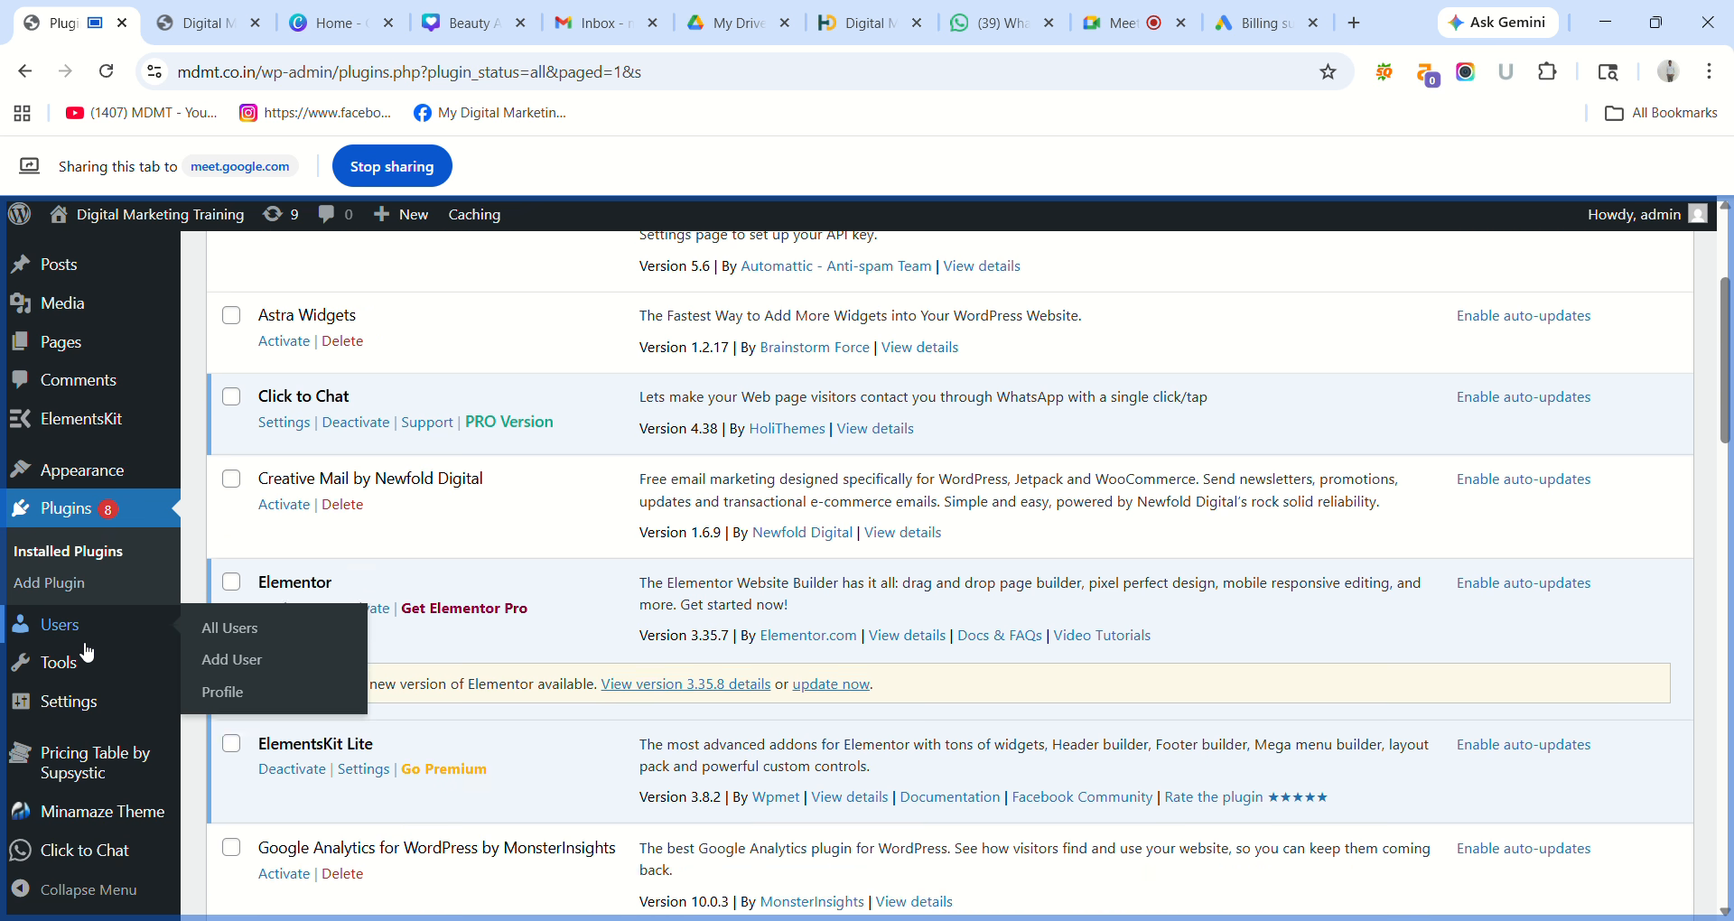
scroll(86, 650, "down", 2)
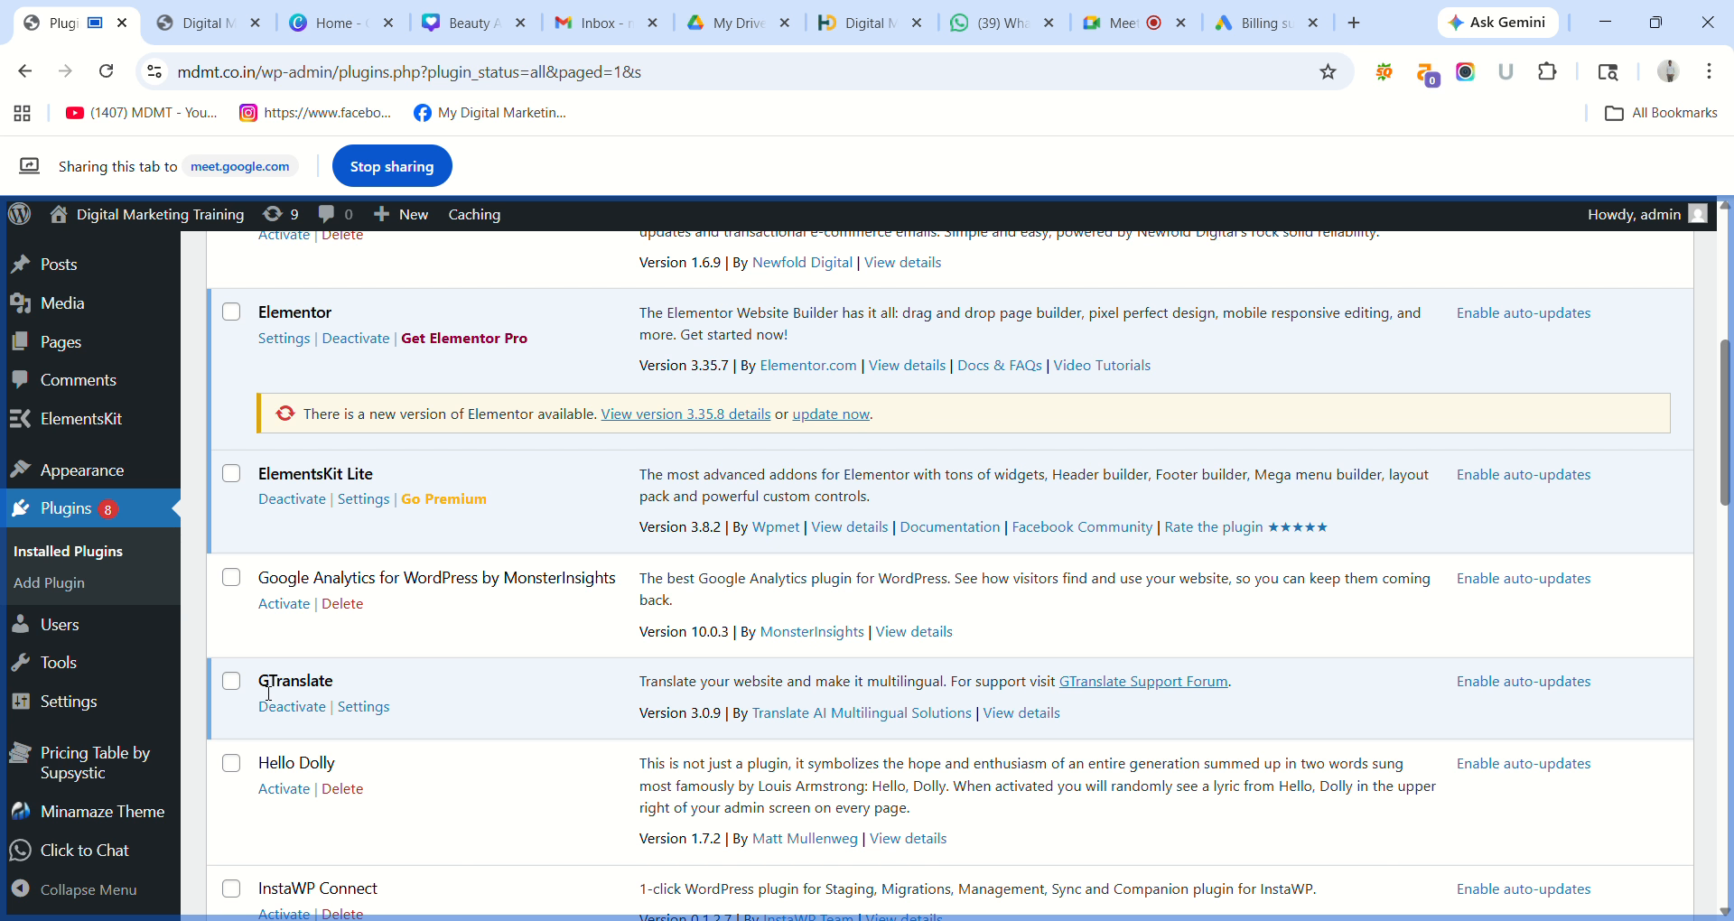
mouse_move(94, 702)
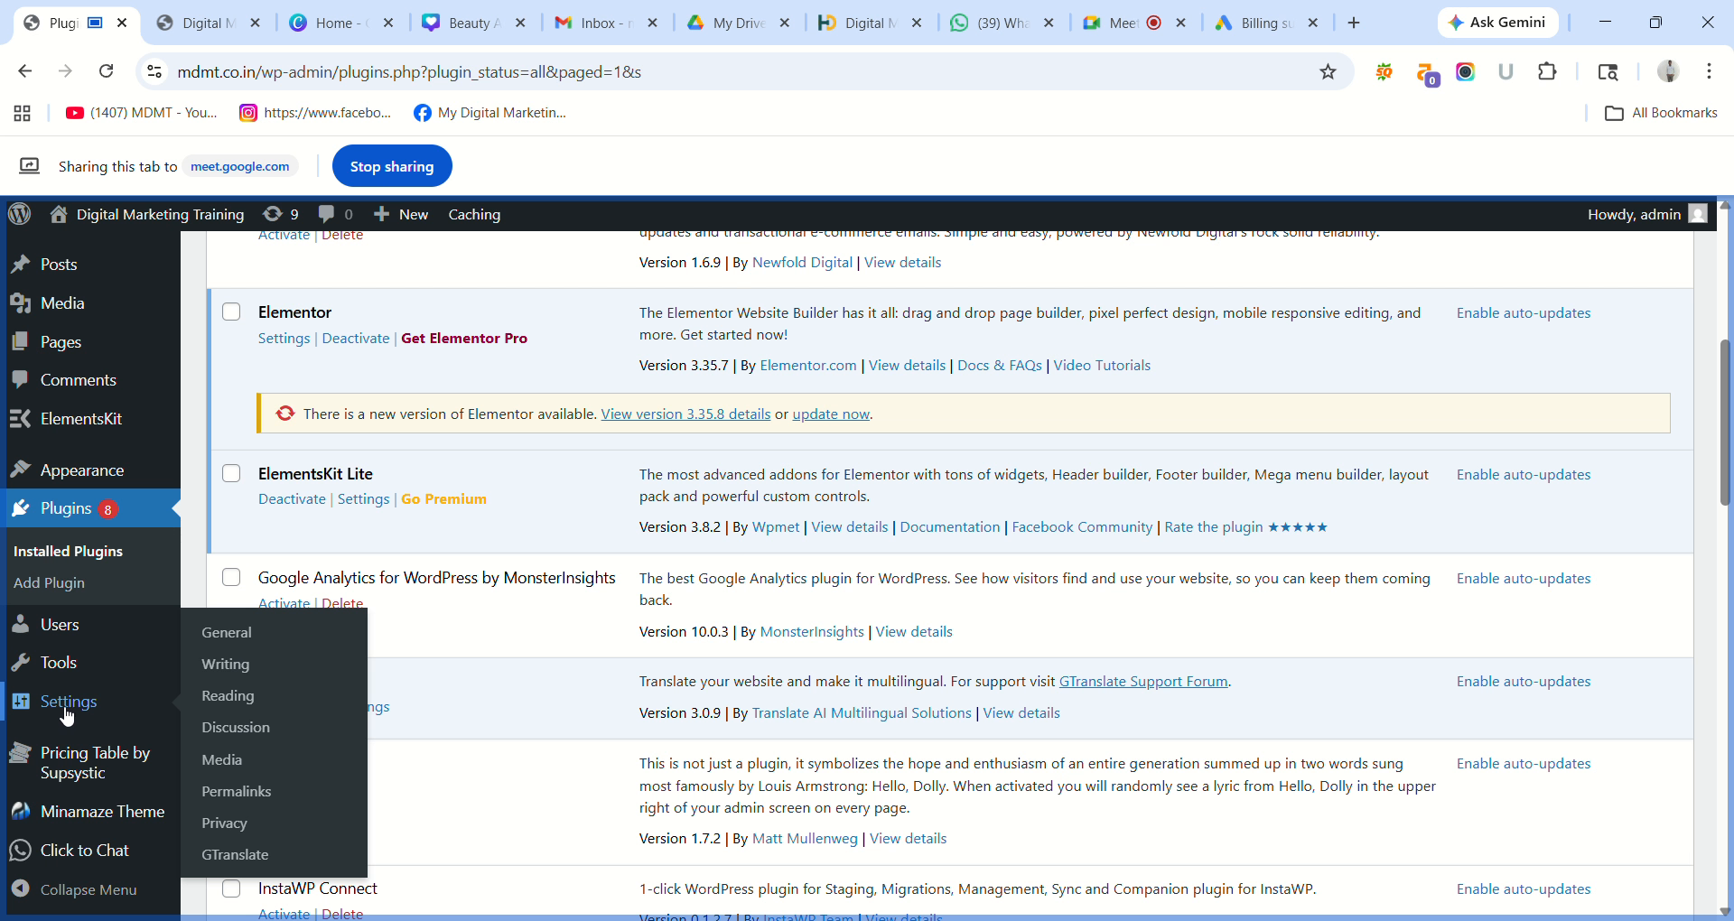
Save the GTranslate settings with the Float widget translating from English, then view the live homepage.
left_click(237, 855)
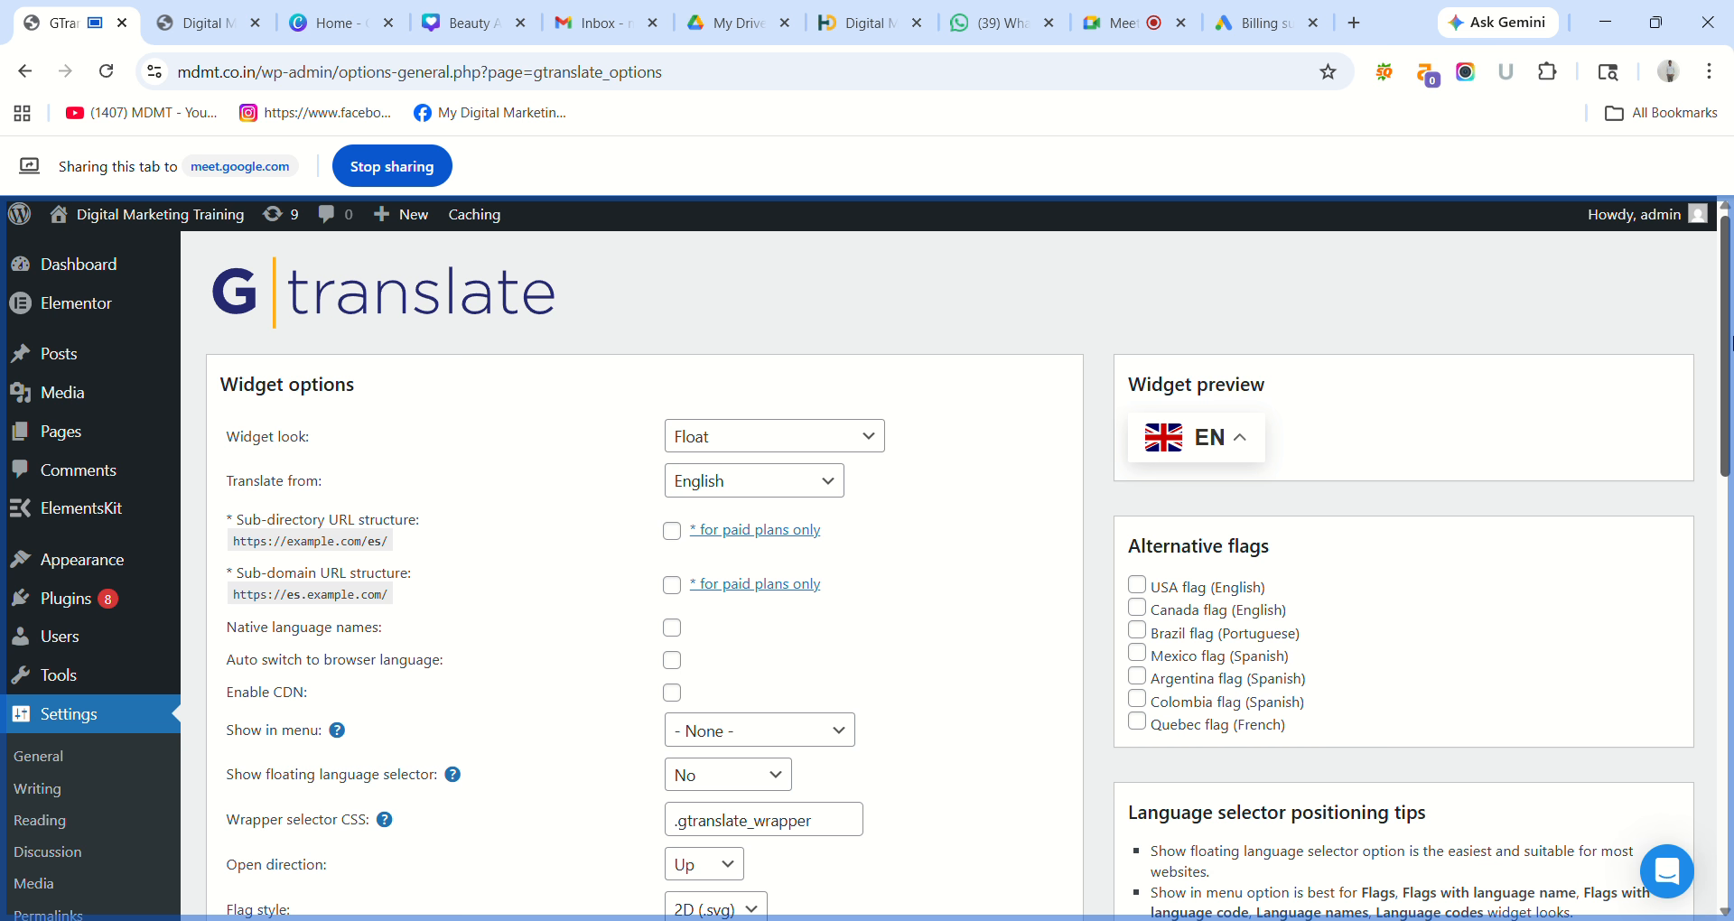
left_click_drag(1730, 341, 1731, 540)
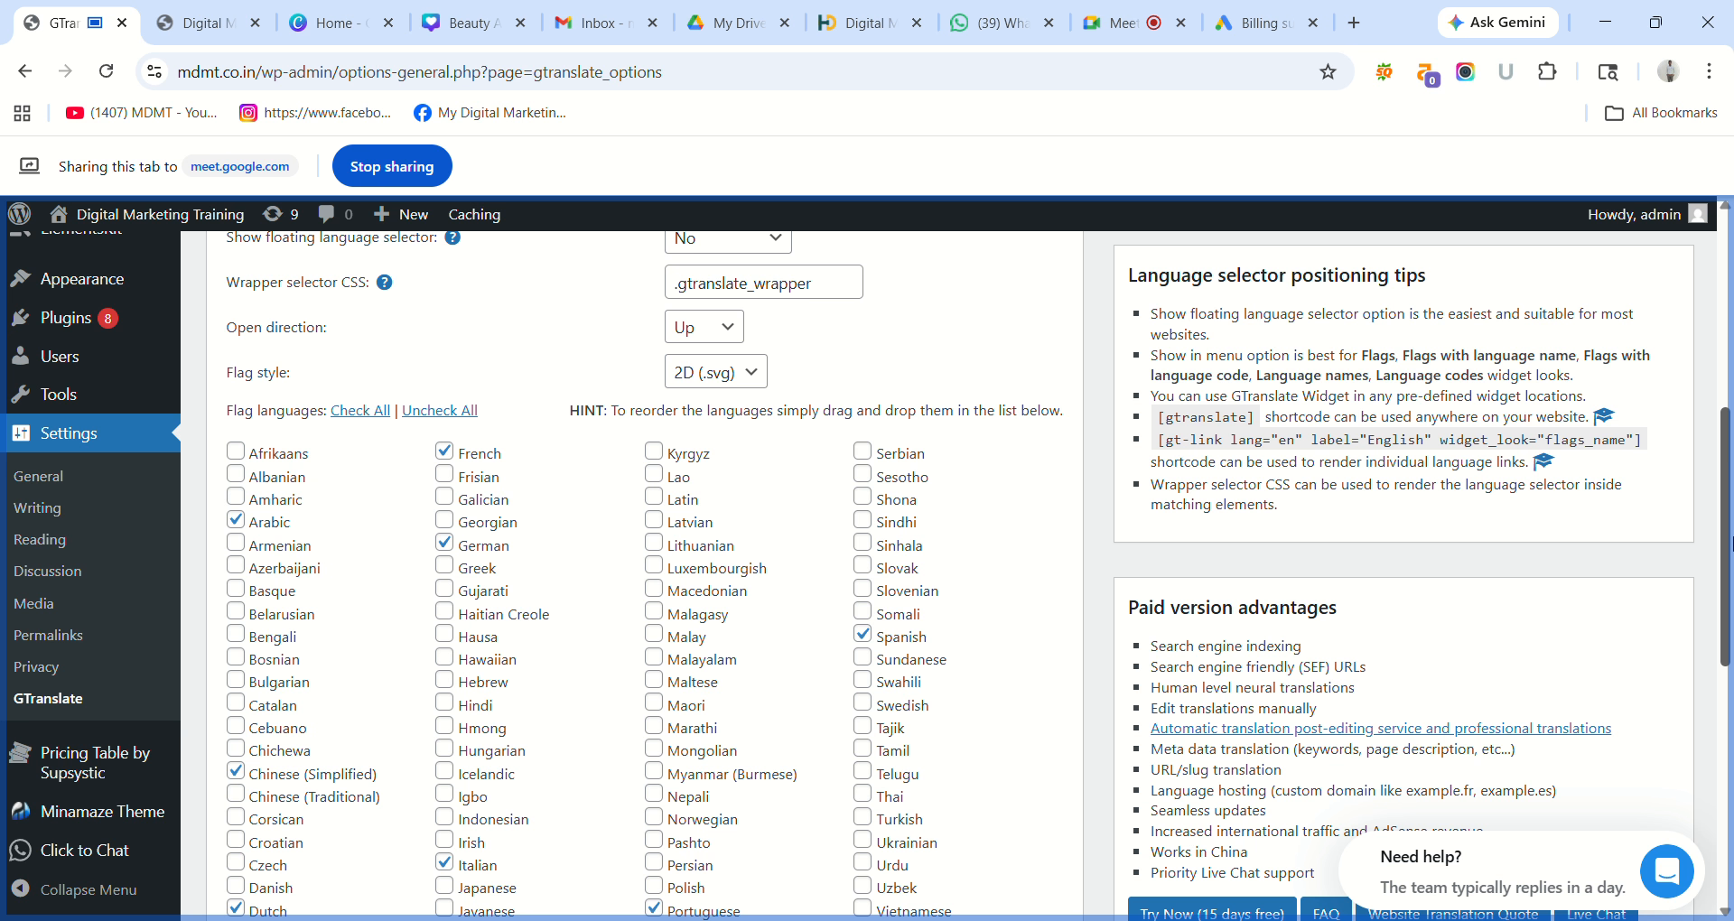
left_click_drag(1730, 541, 1730, 813)
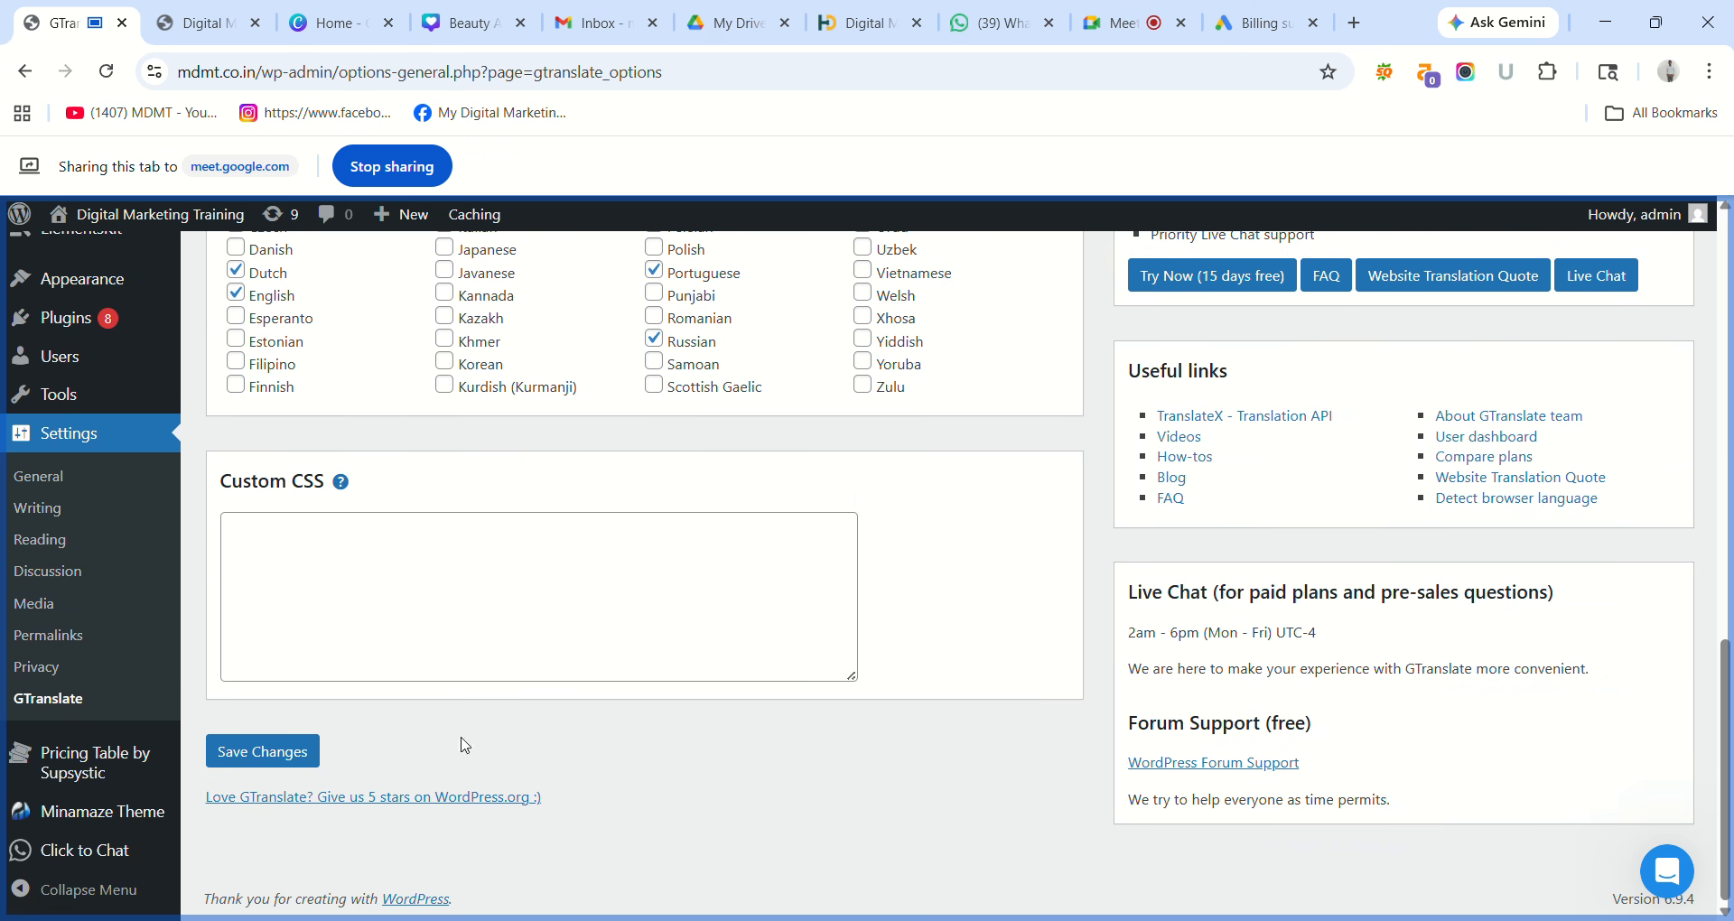
left_click(288, 753)
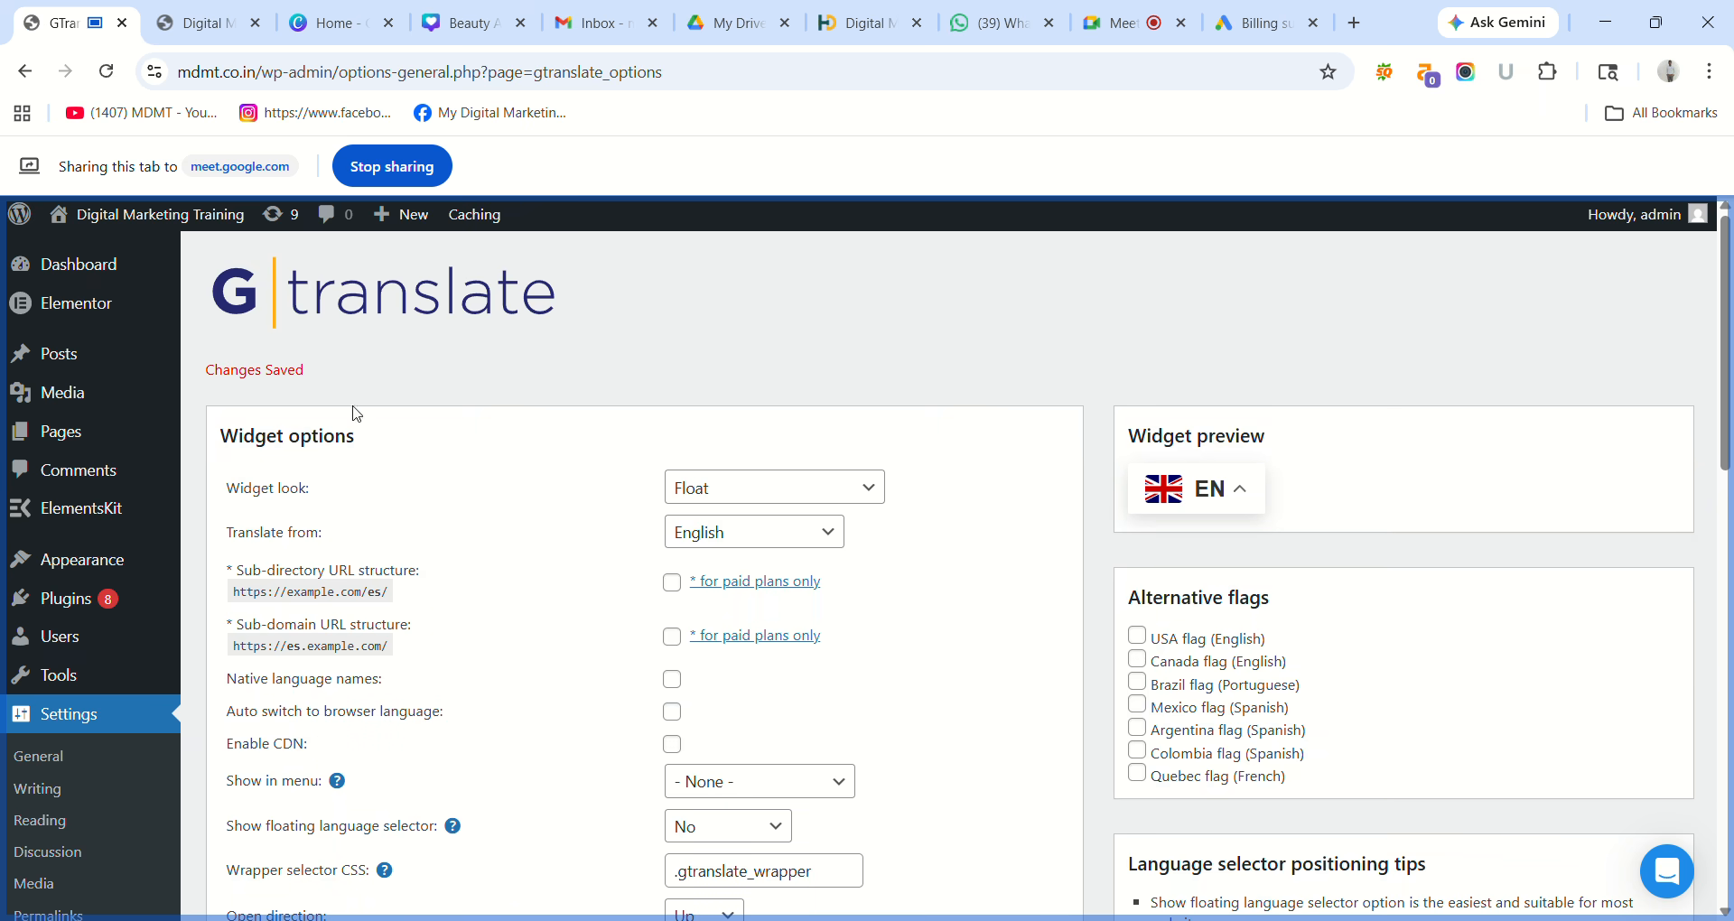
left_click(197, 23)
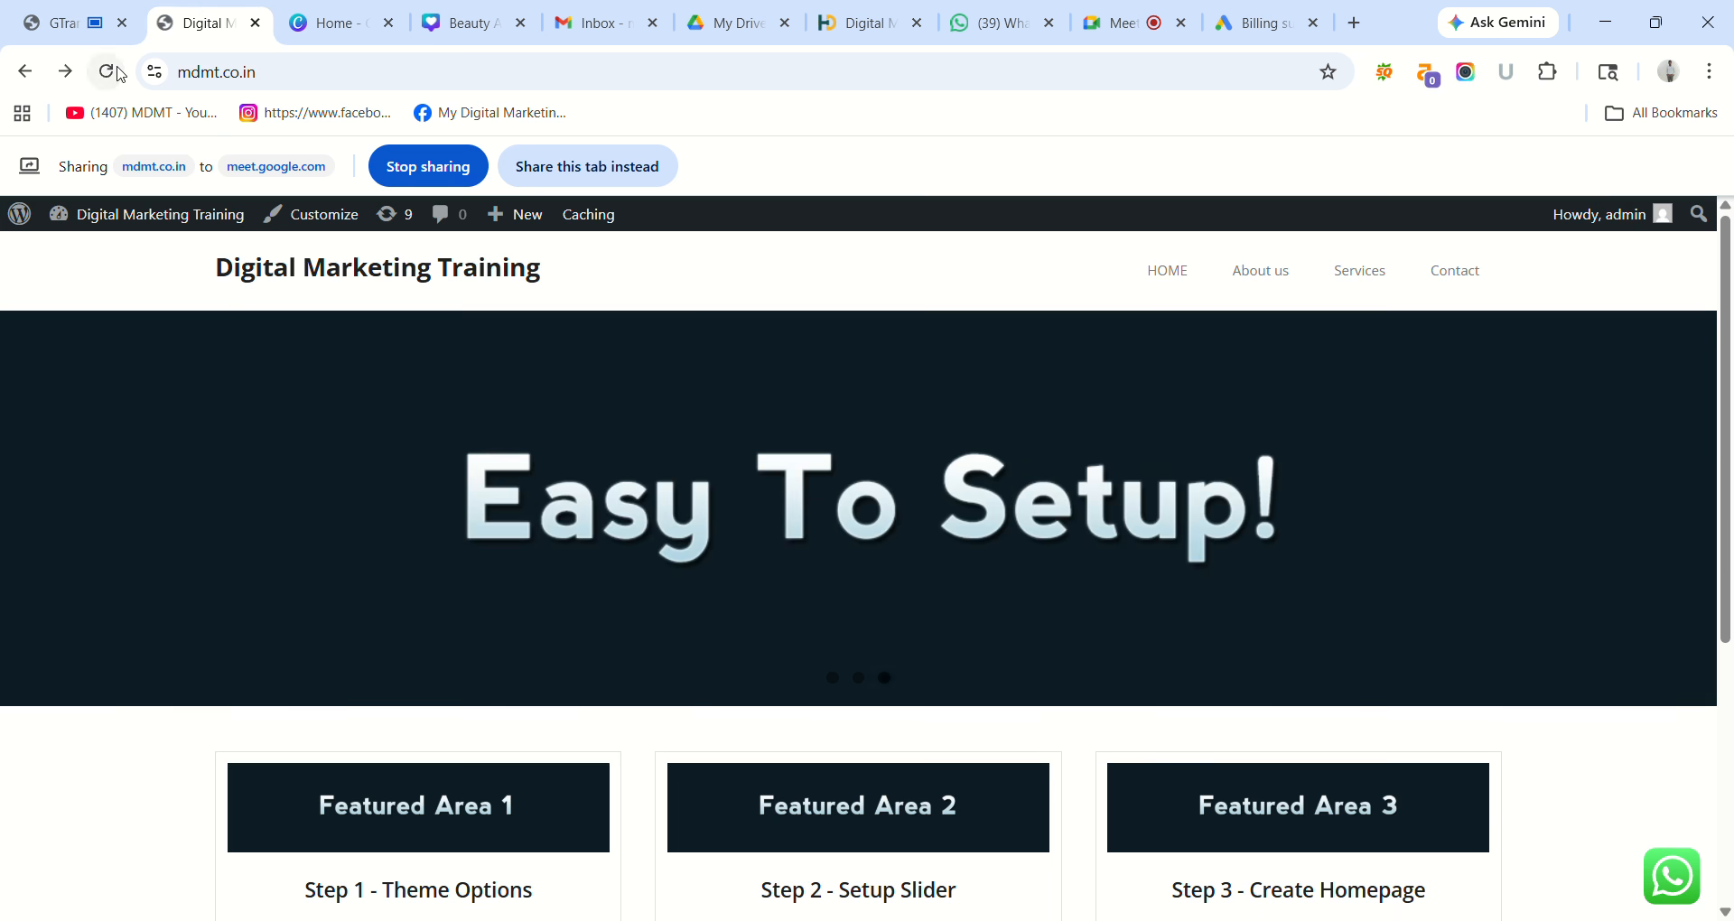
Share and reload the live homepage to check the new settings, then return to GTranslate settings.
left_click(118, 69)
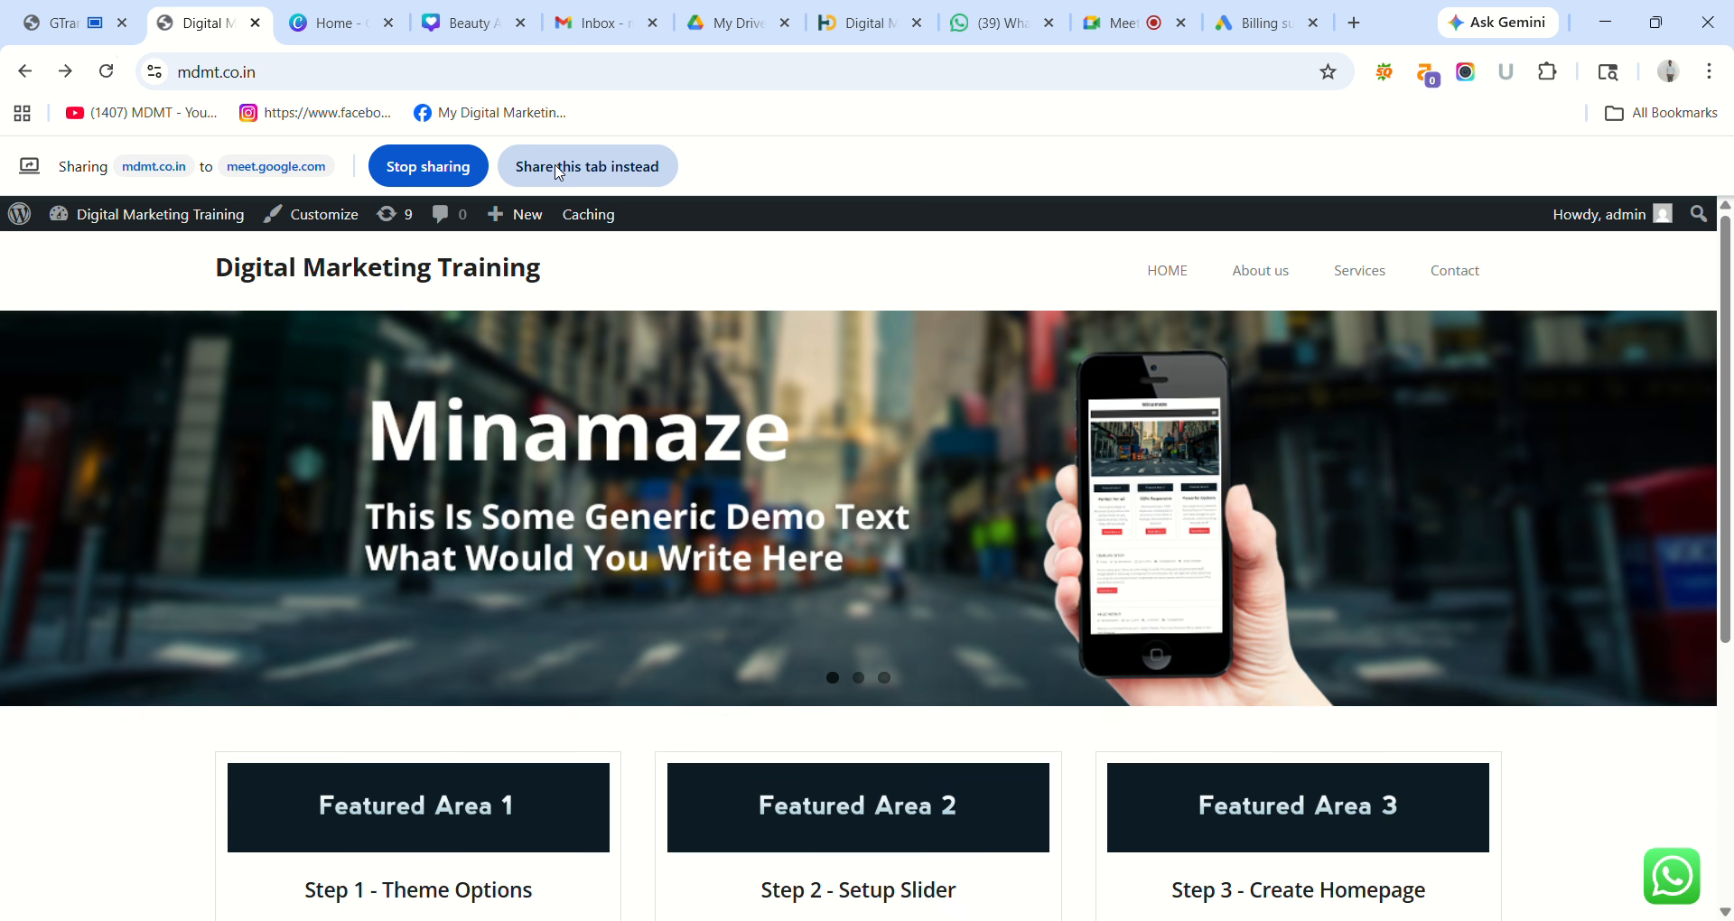
left_click(559, 168)
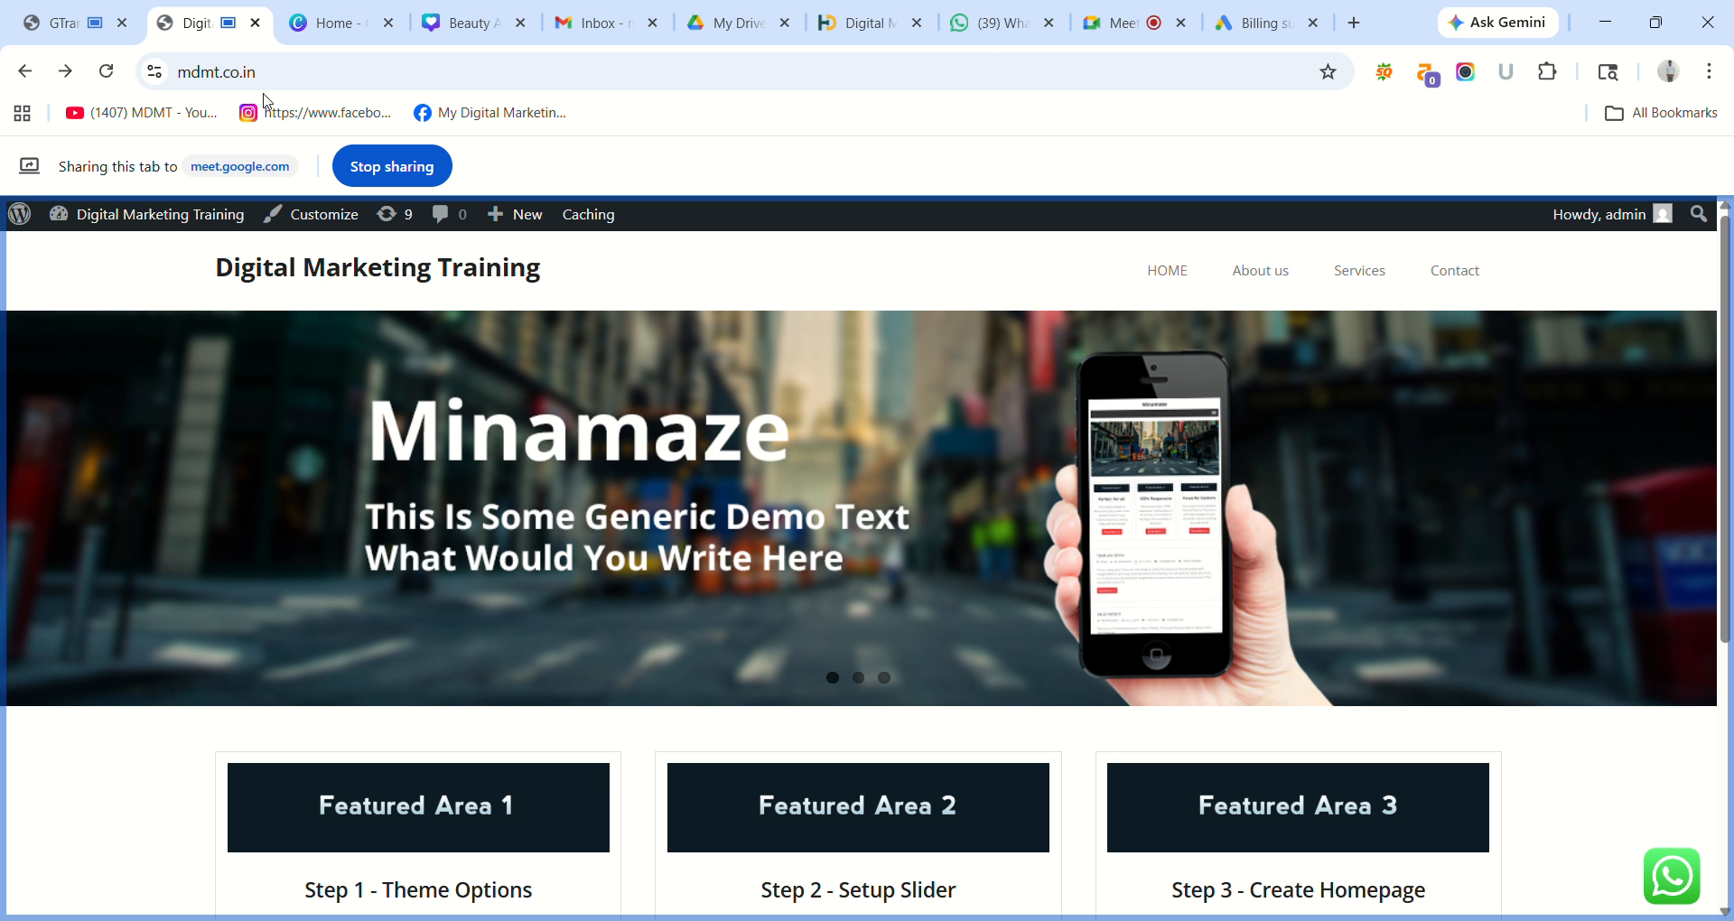
left_click(106, 71)
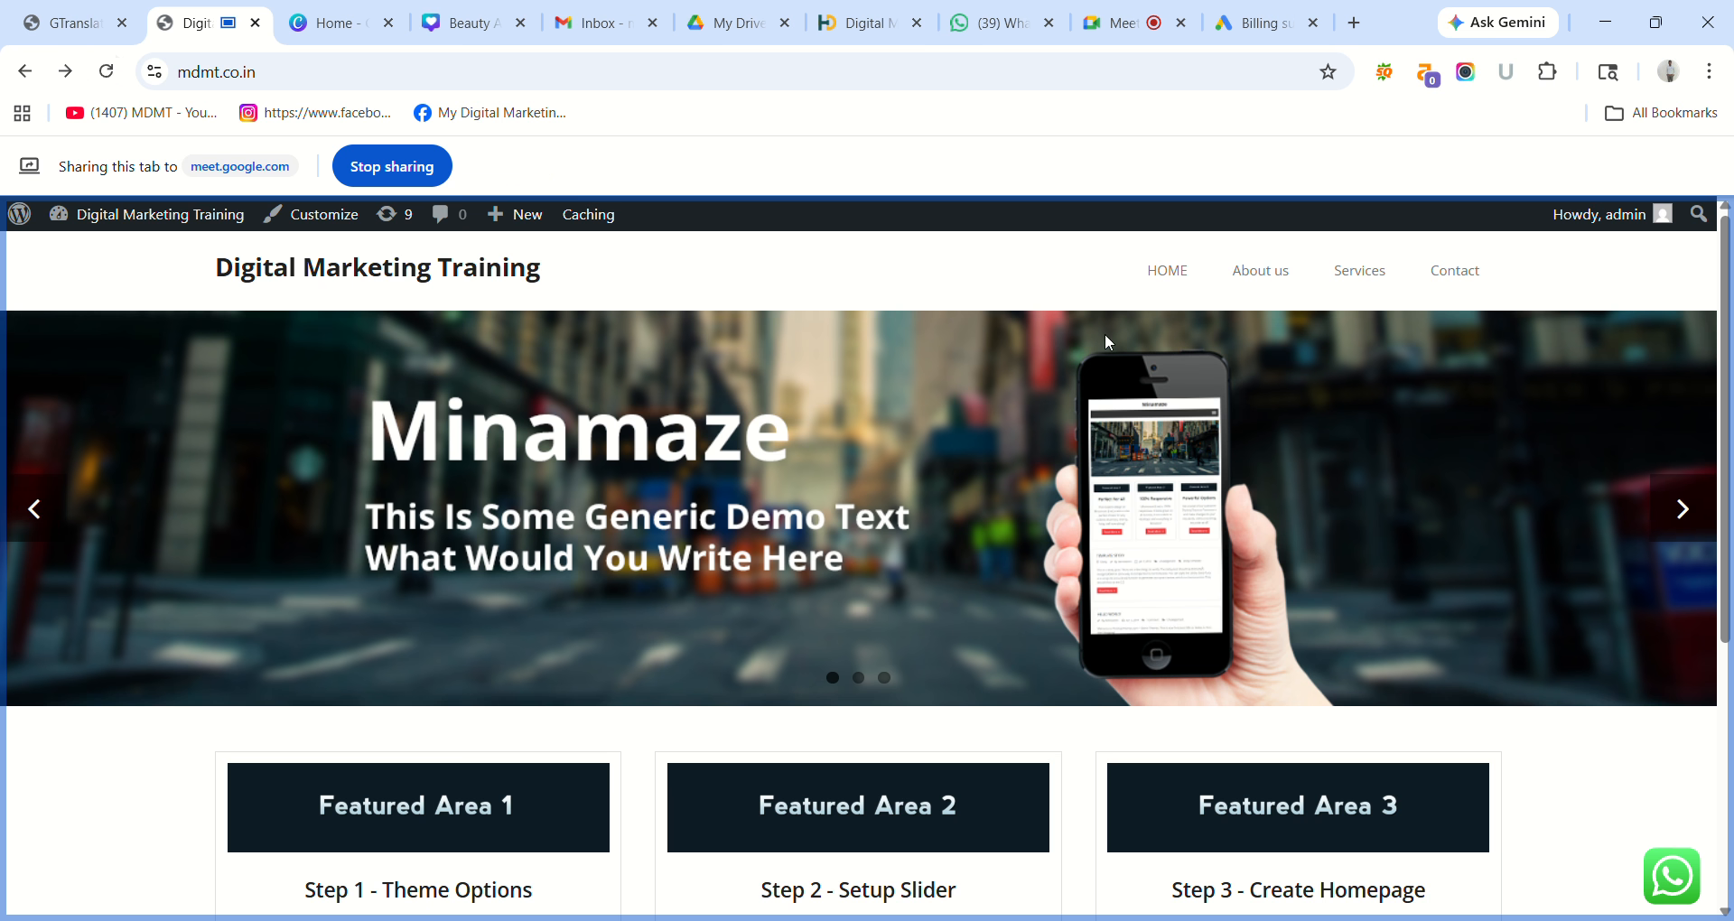
scroll(1731, 591, "down", 5)
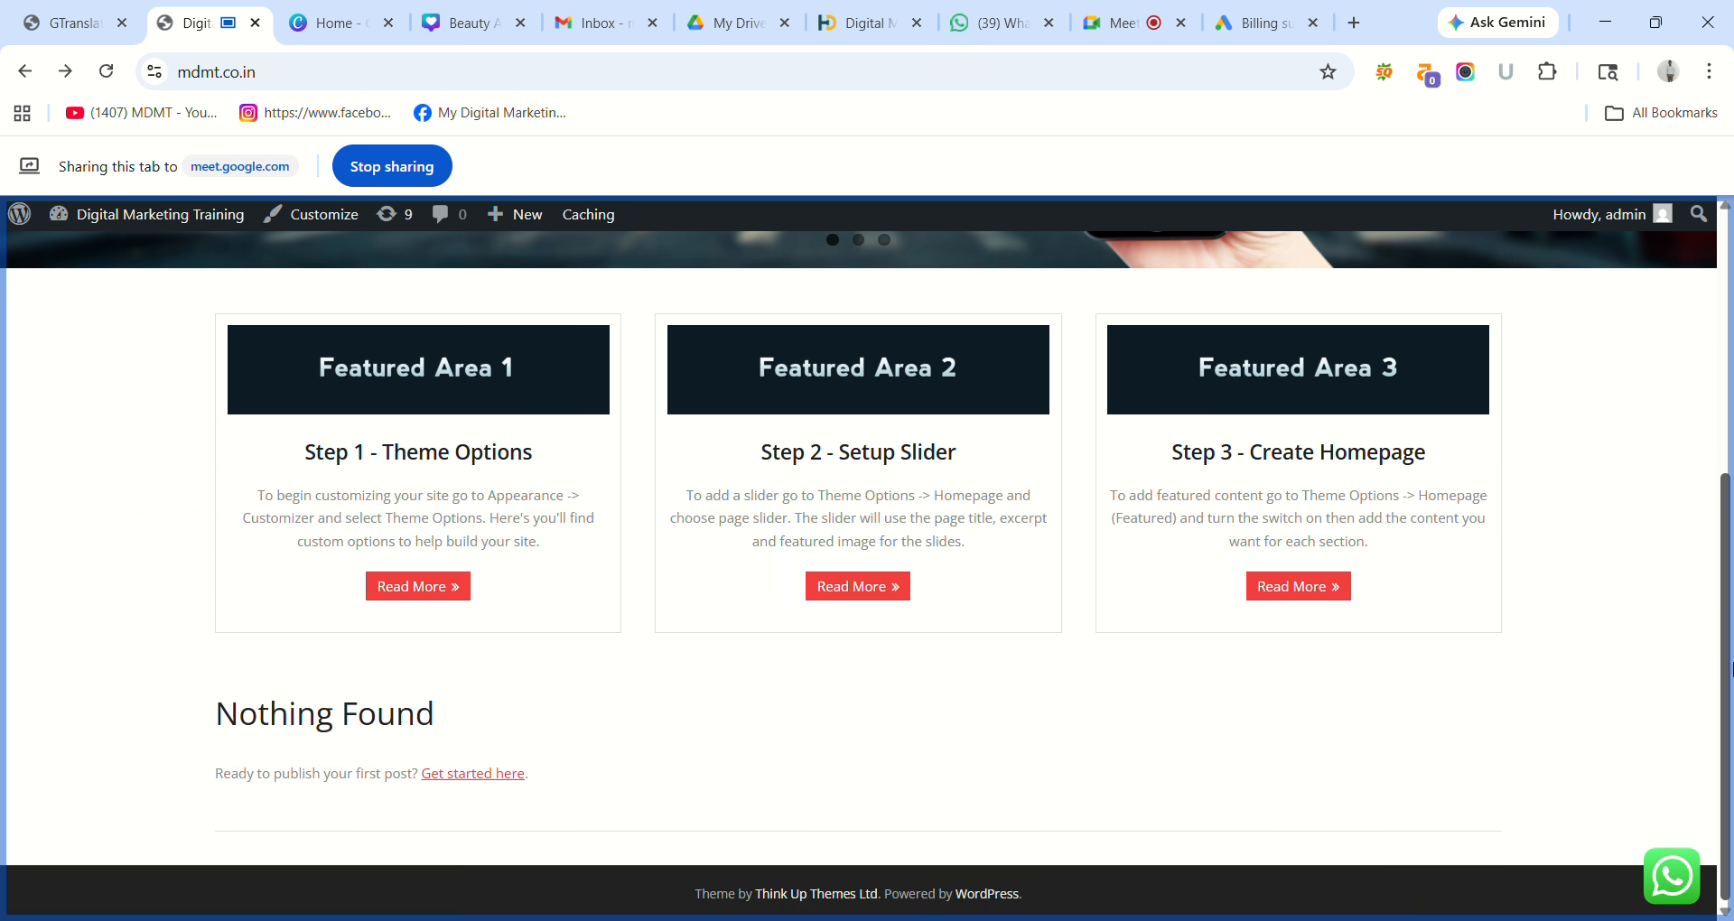
scroll(1731, 669, "up", 5)
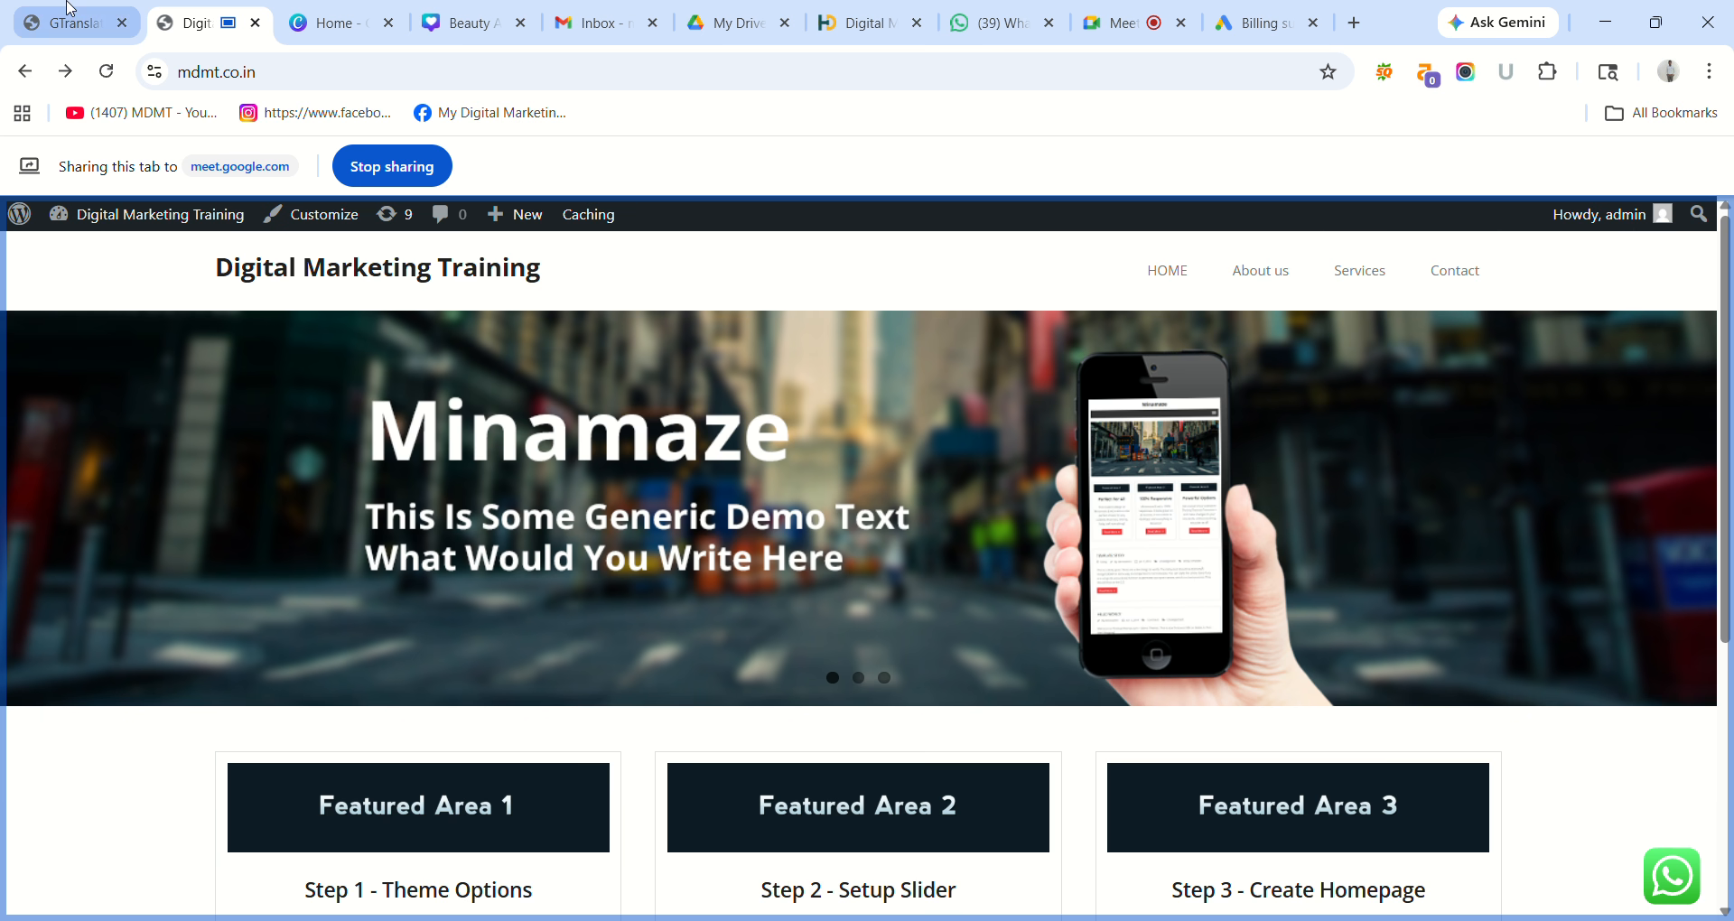
left_click(71, 8)
Change the GTranslate widget look from Float to Popup and use the USA flag for English.
left_click(595, 173)
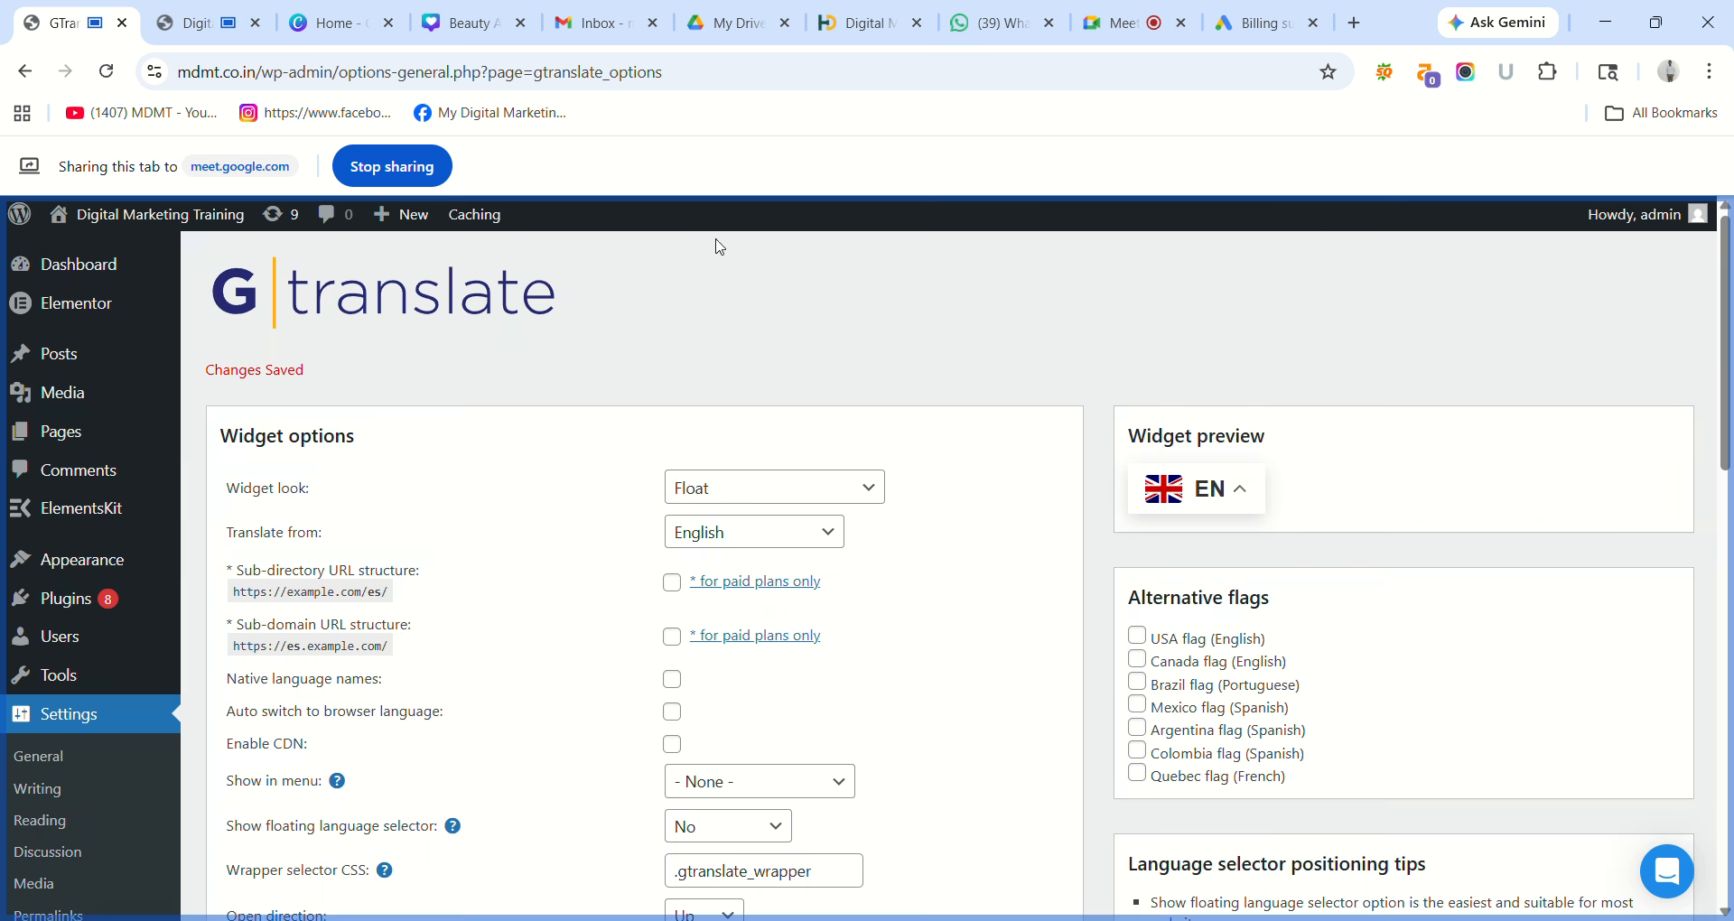
left_click(878, 489)
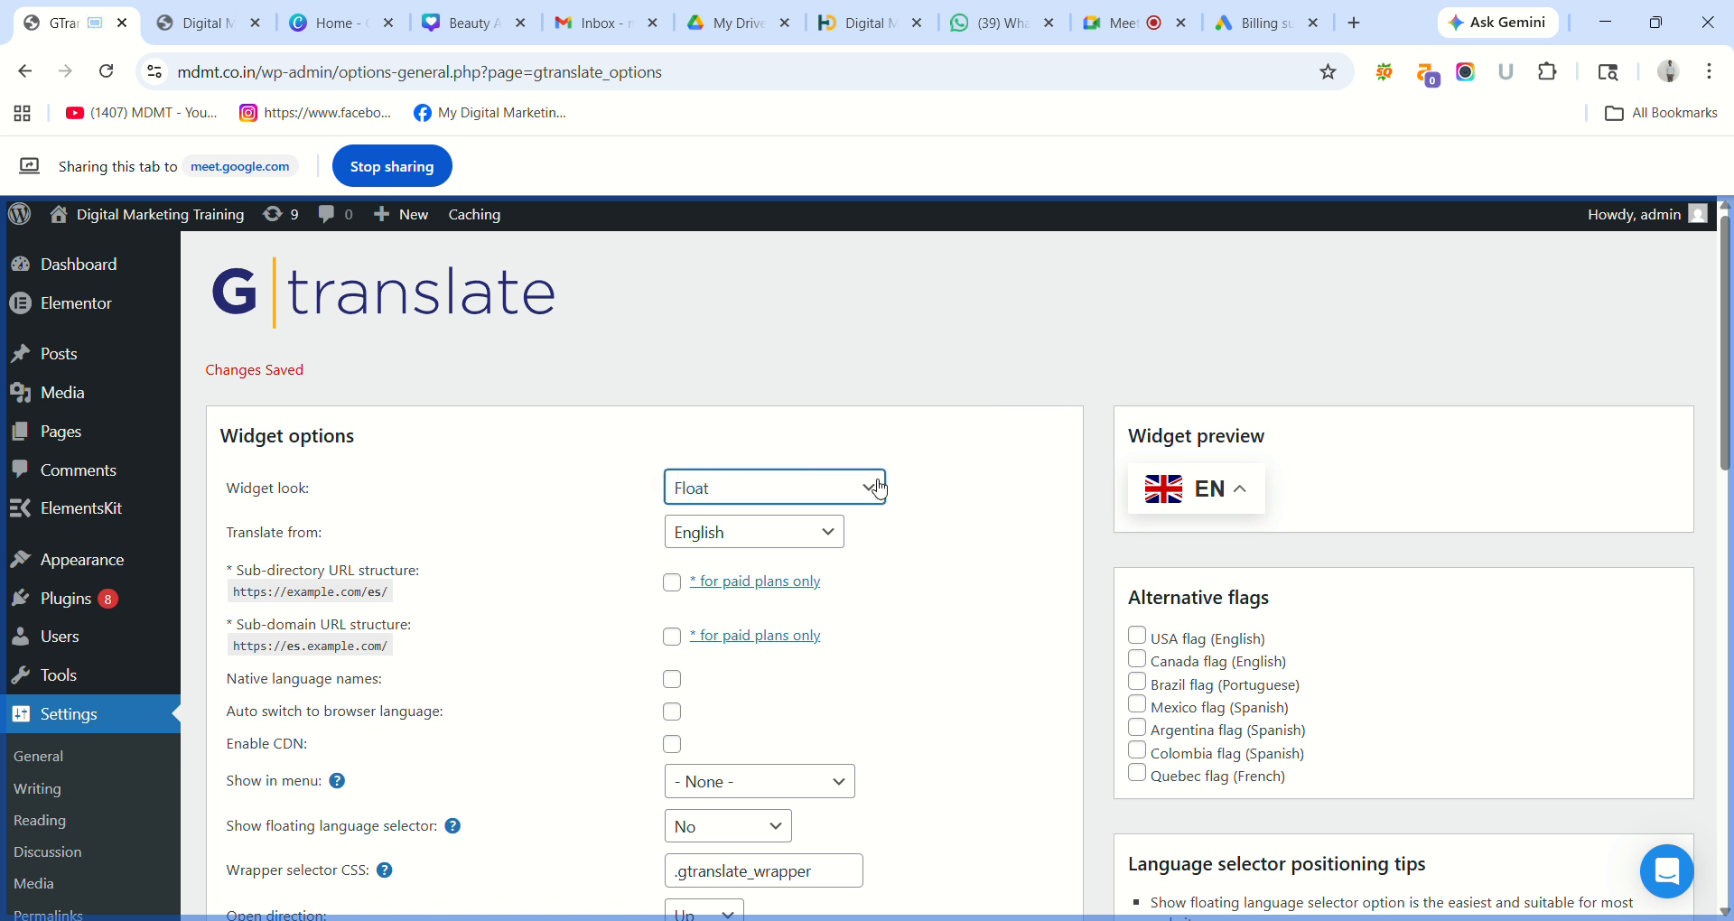
left_click(766, 592)
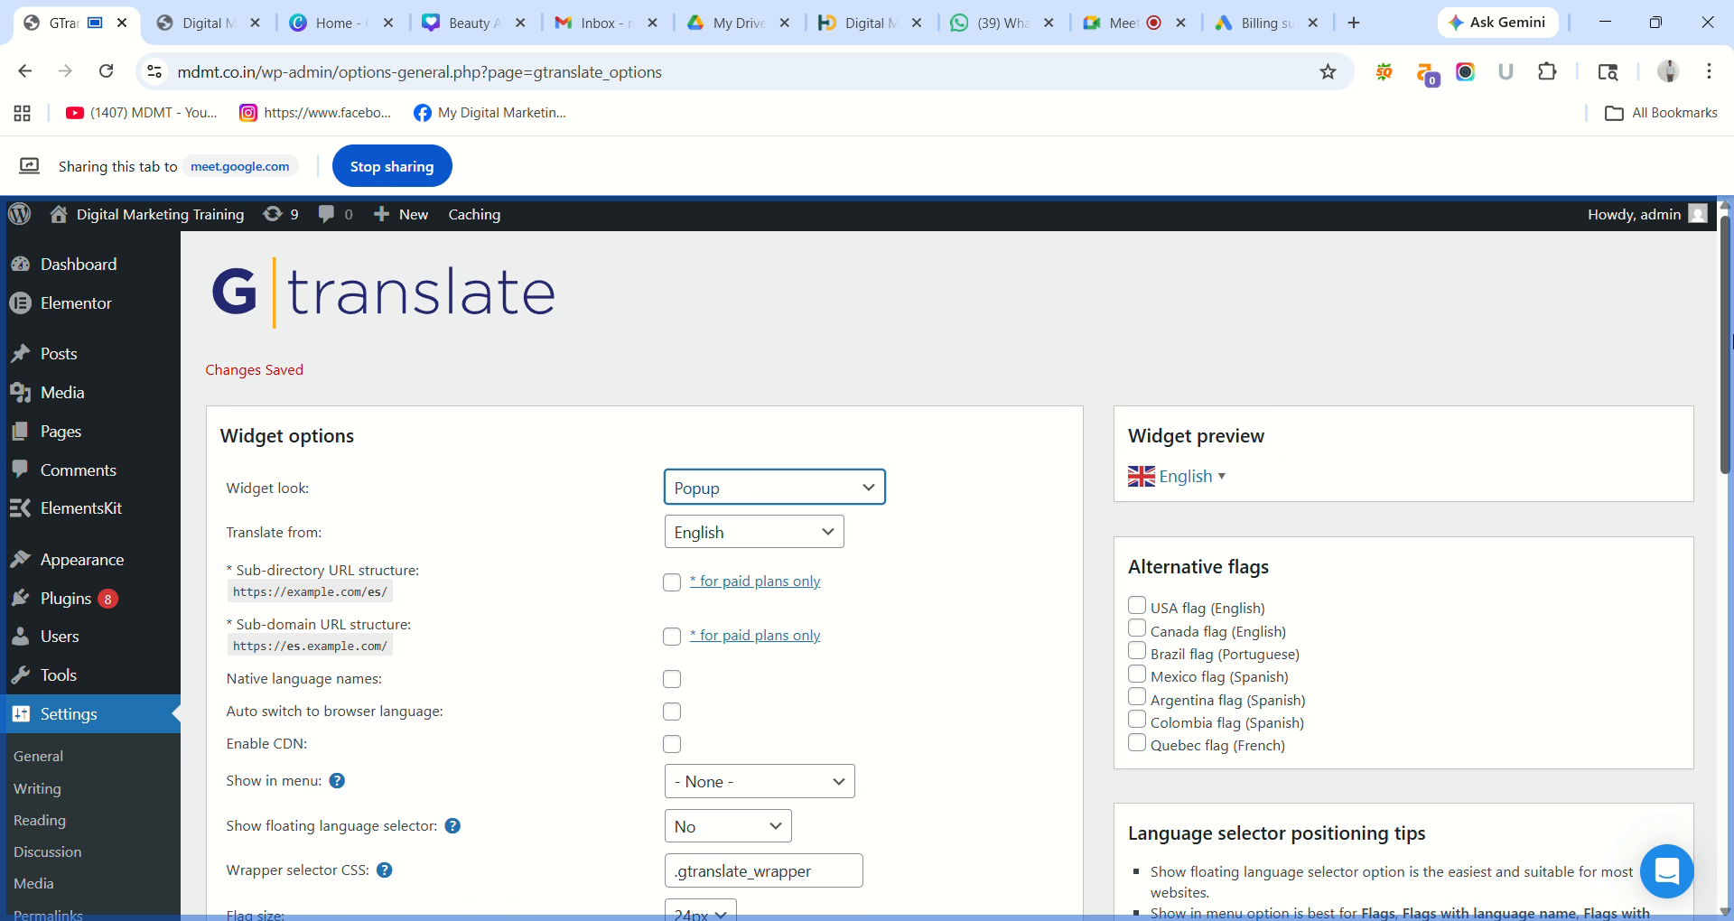
scroll(1730, 334, "down", 3)
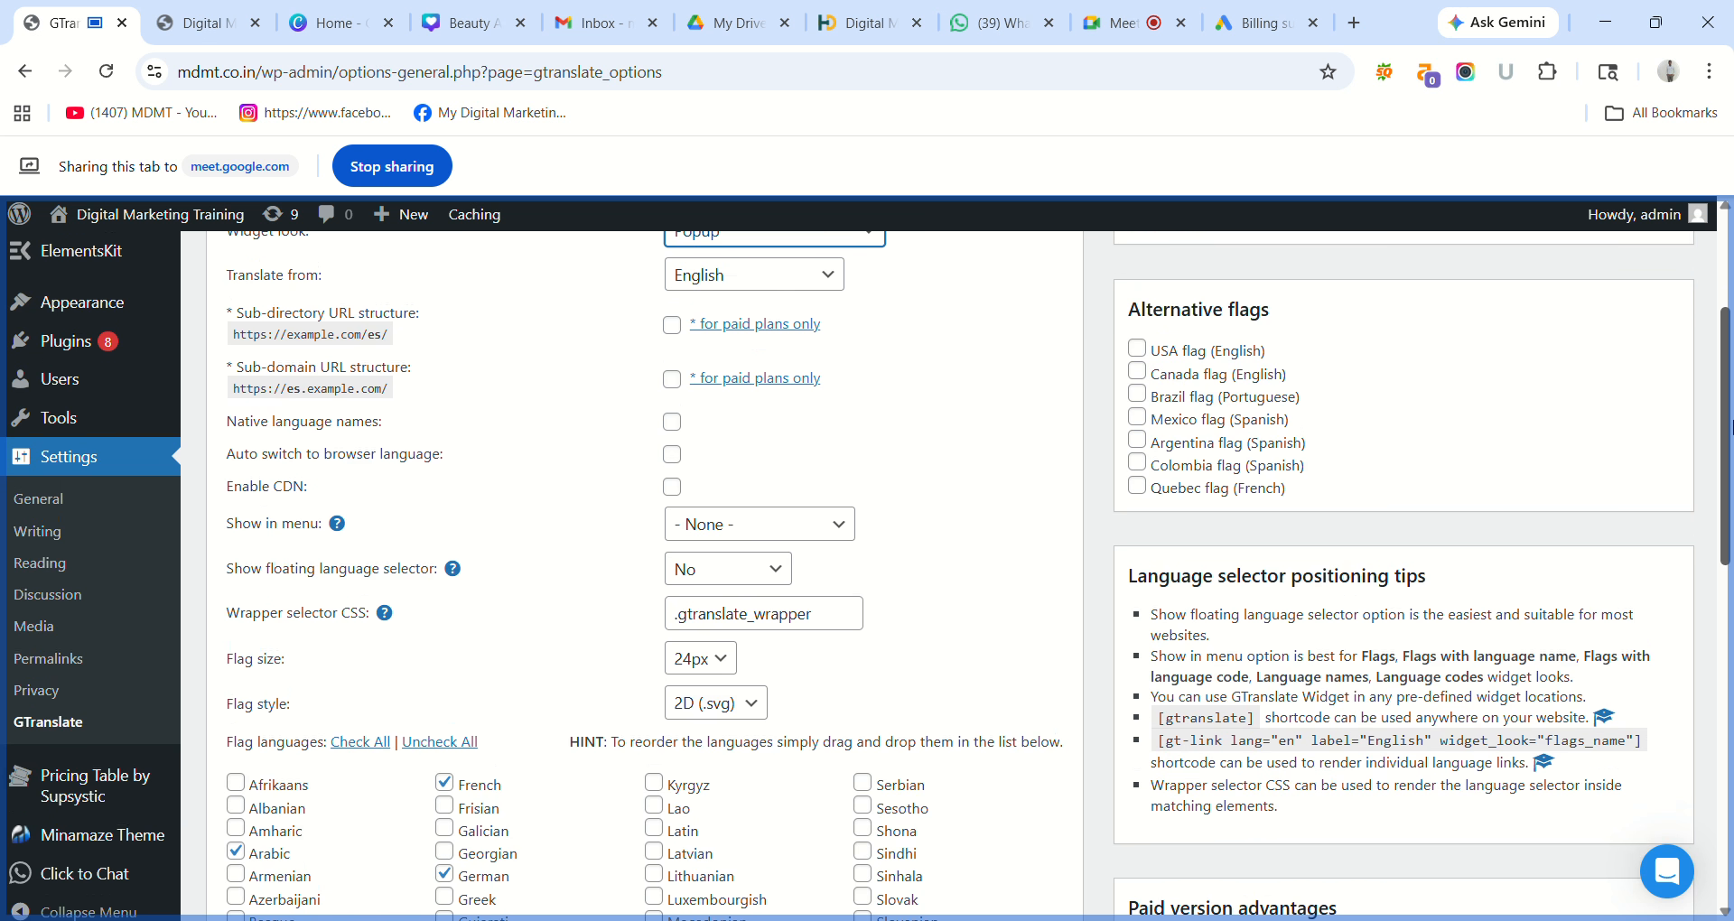
left_click(1145, 349)
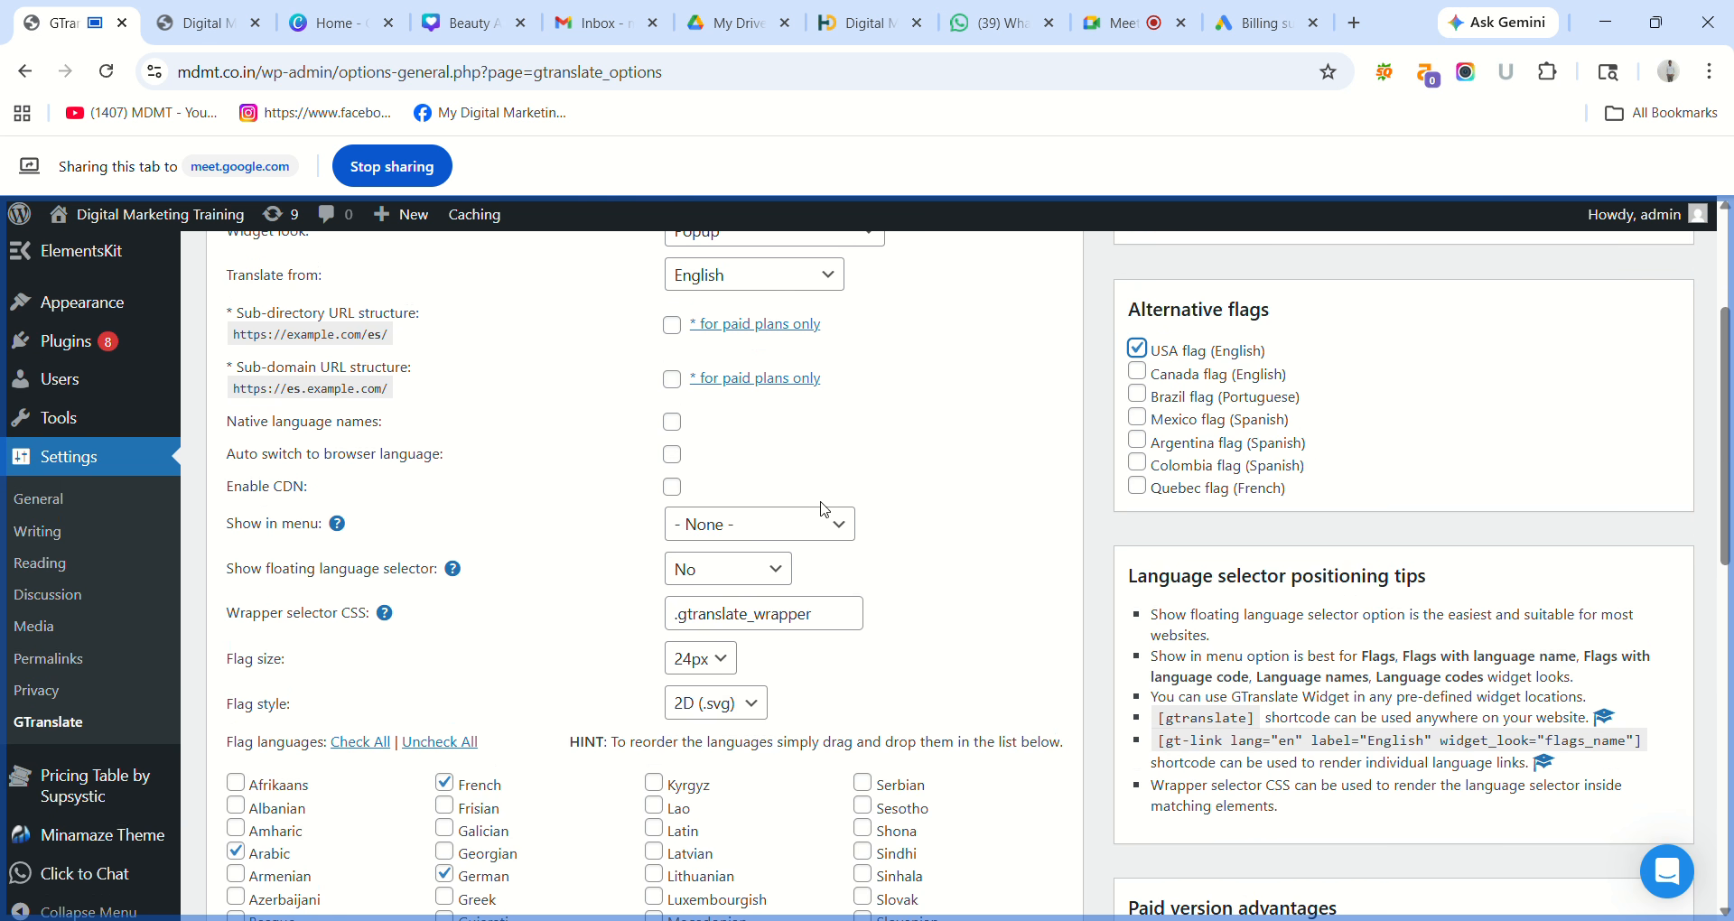
Place the switcher in the Primary Header Menu and float the selector at the bottom right.
left_click(784, 528)
left_click(784, 528)
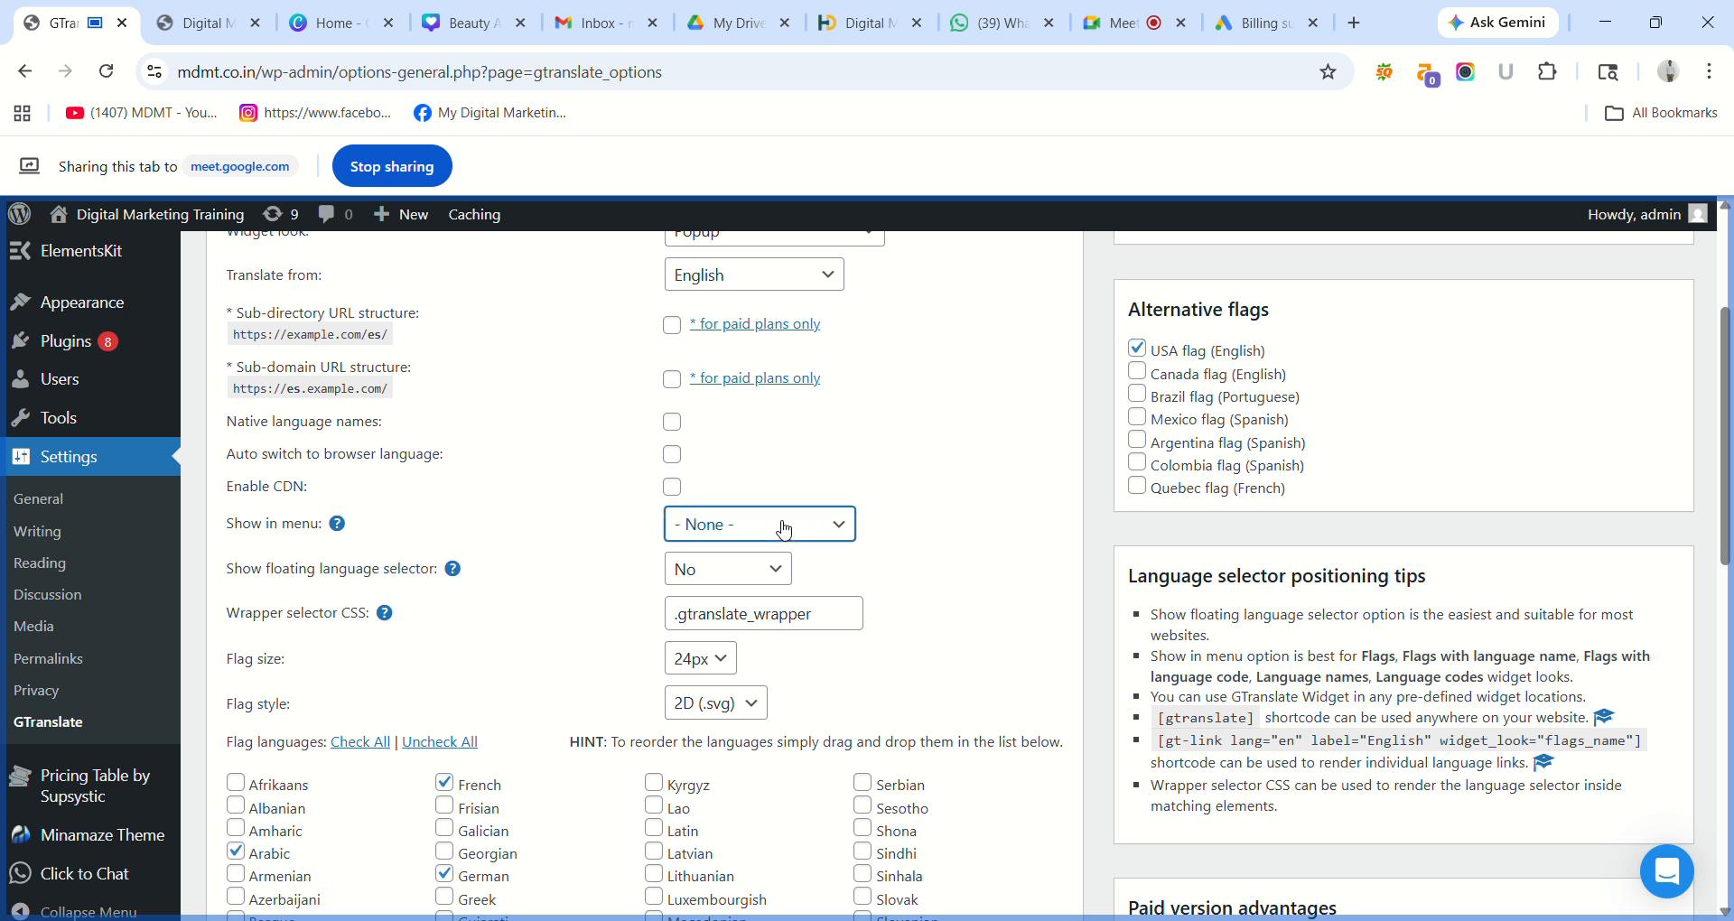
left_click(899, 475)
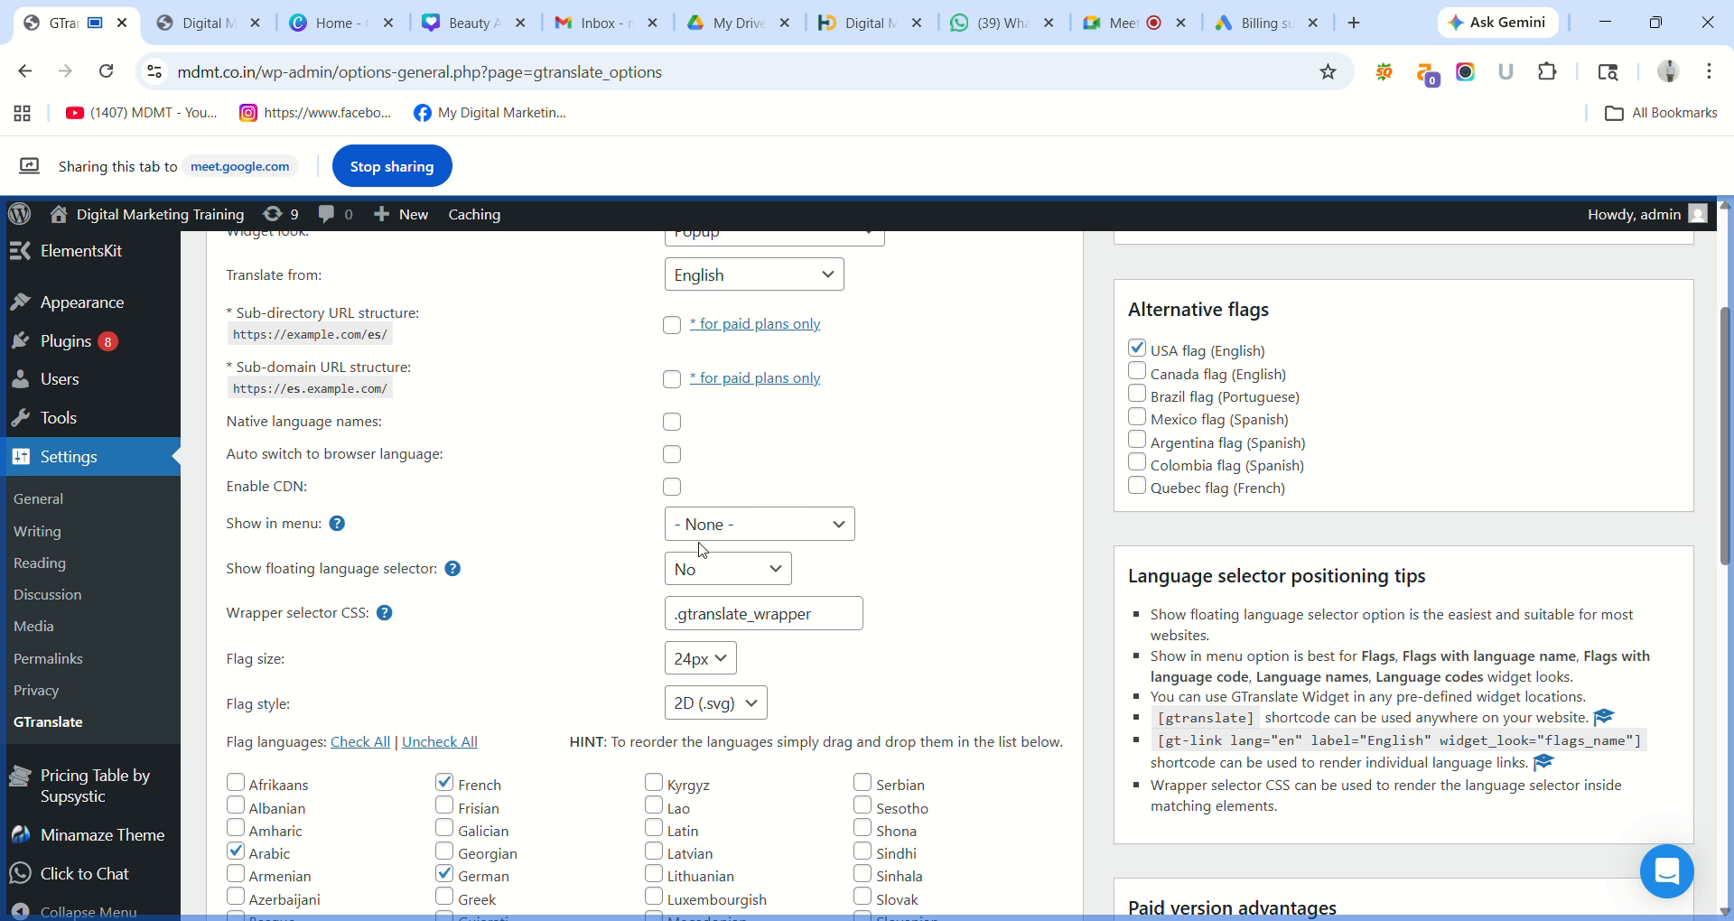
left_click(806, 529)
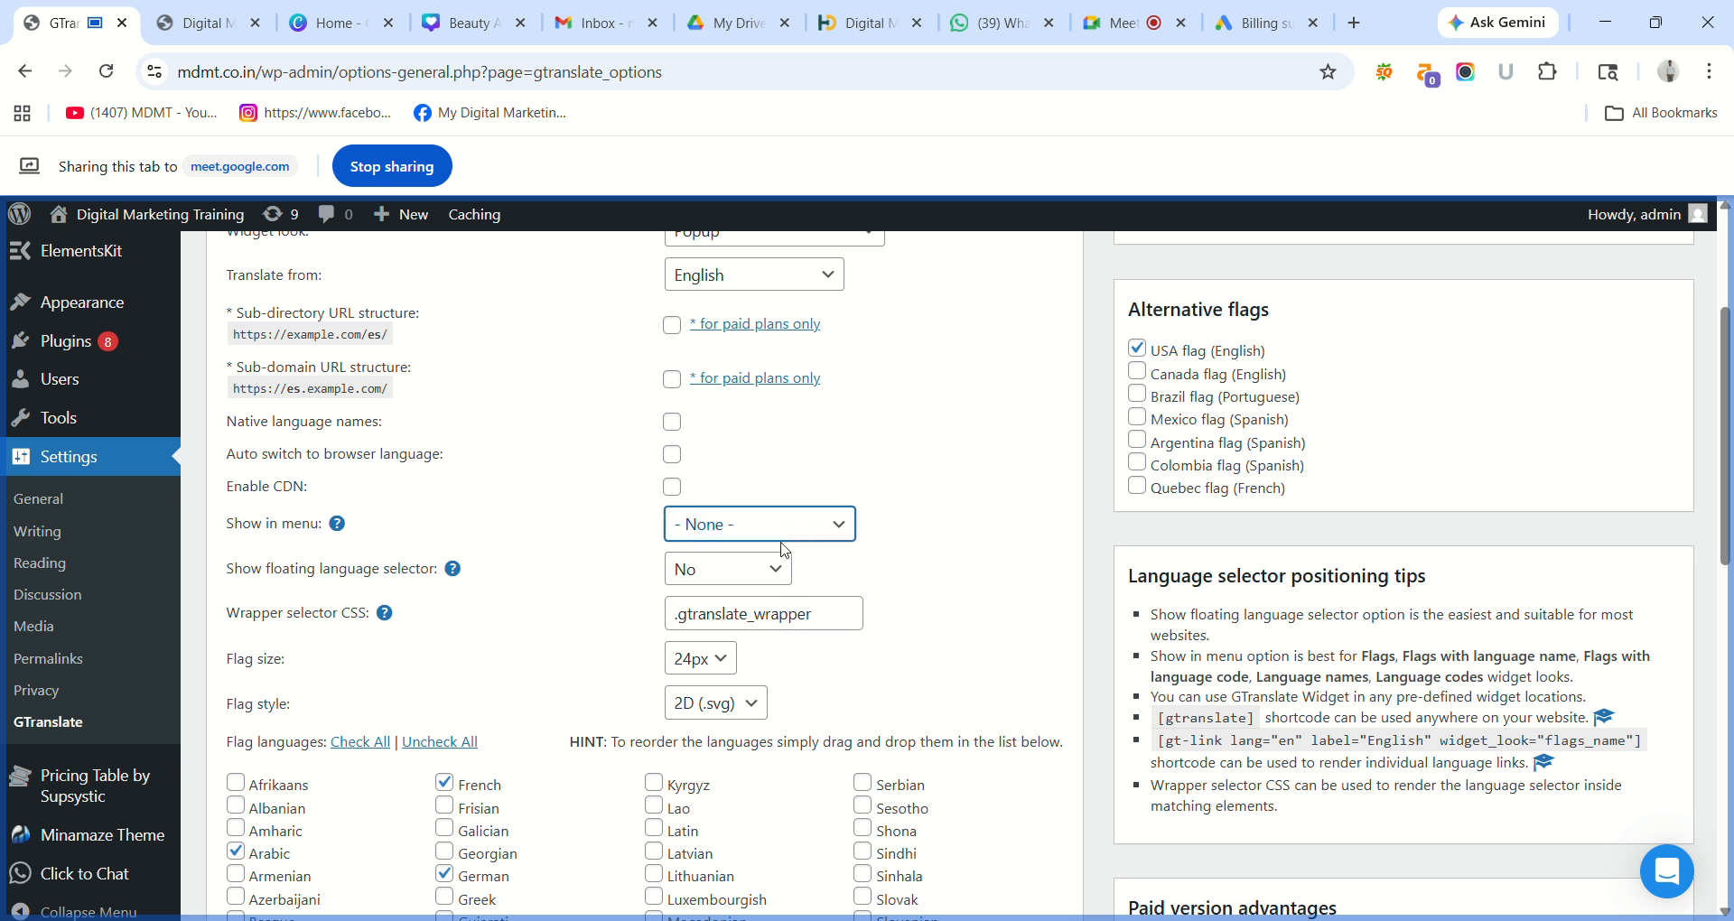
left_click(742, 617)
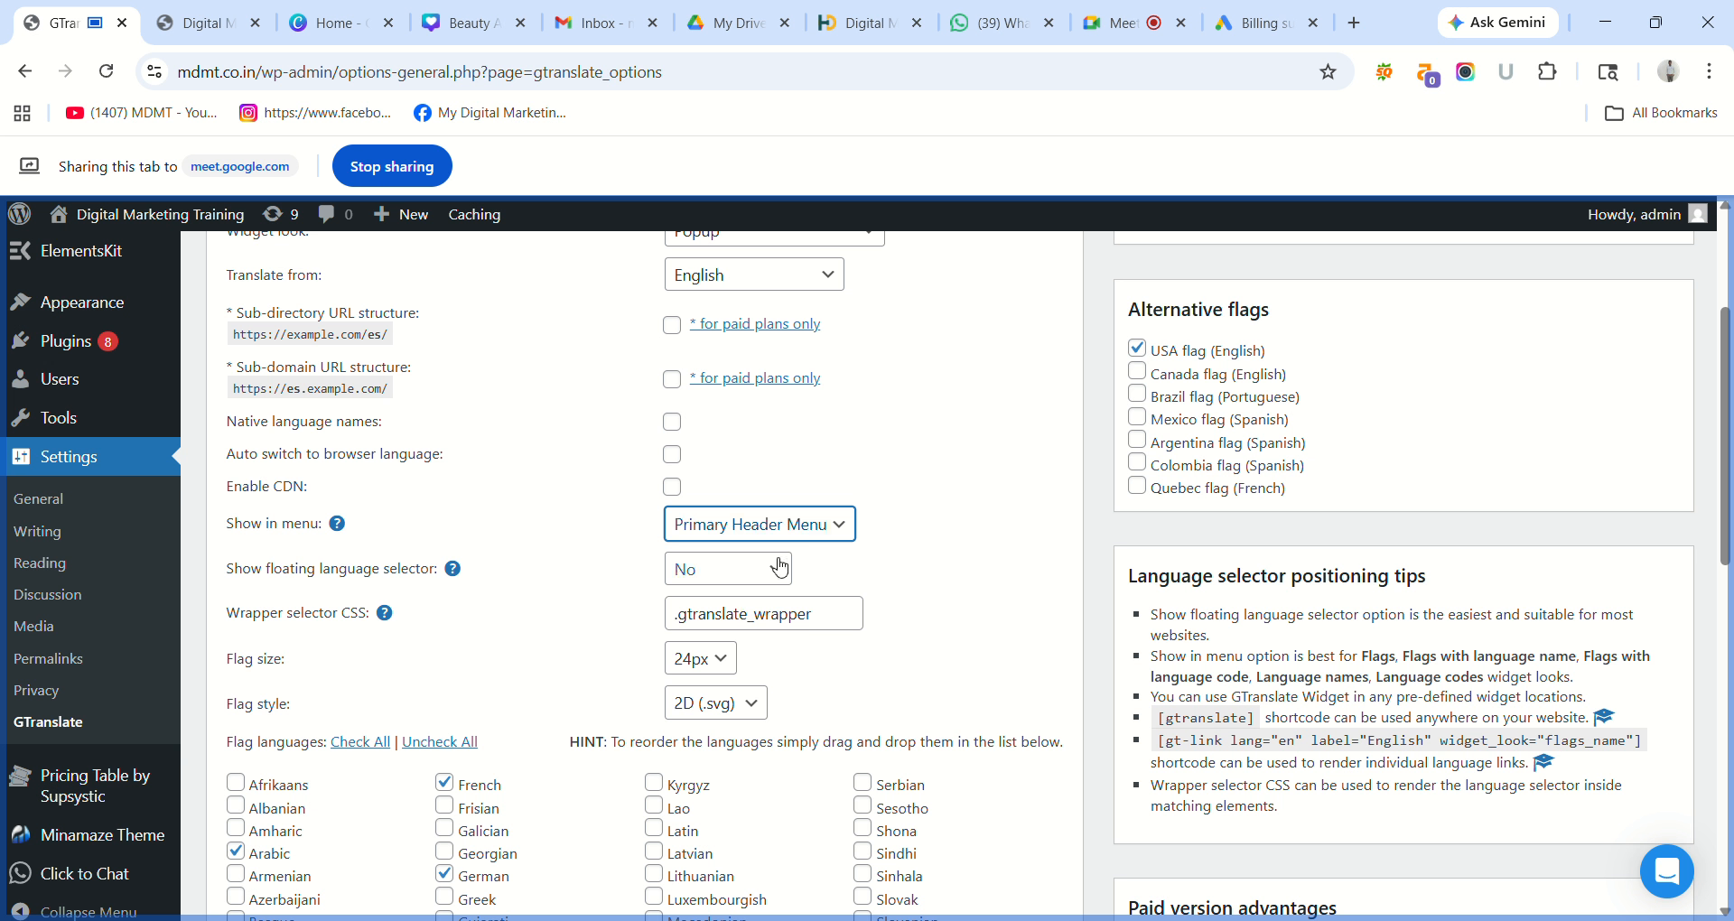
left_click(757, 576)
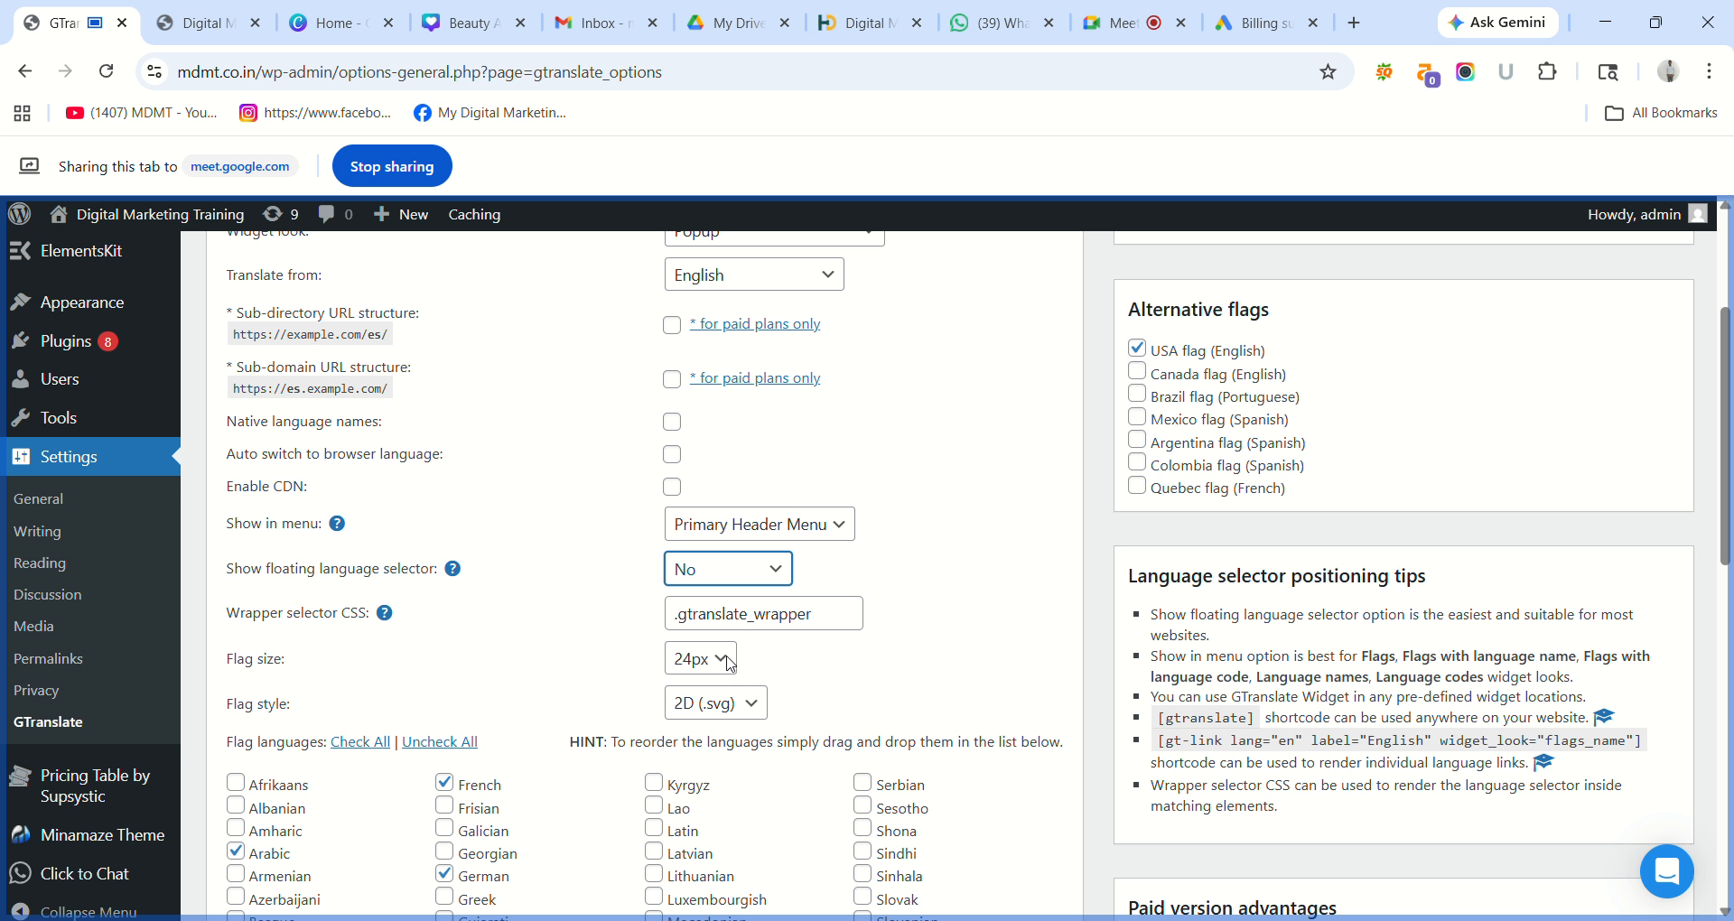
left_click(727, 668)
left_click(933, 599)
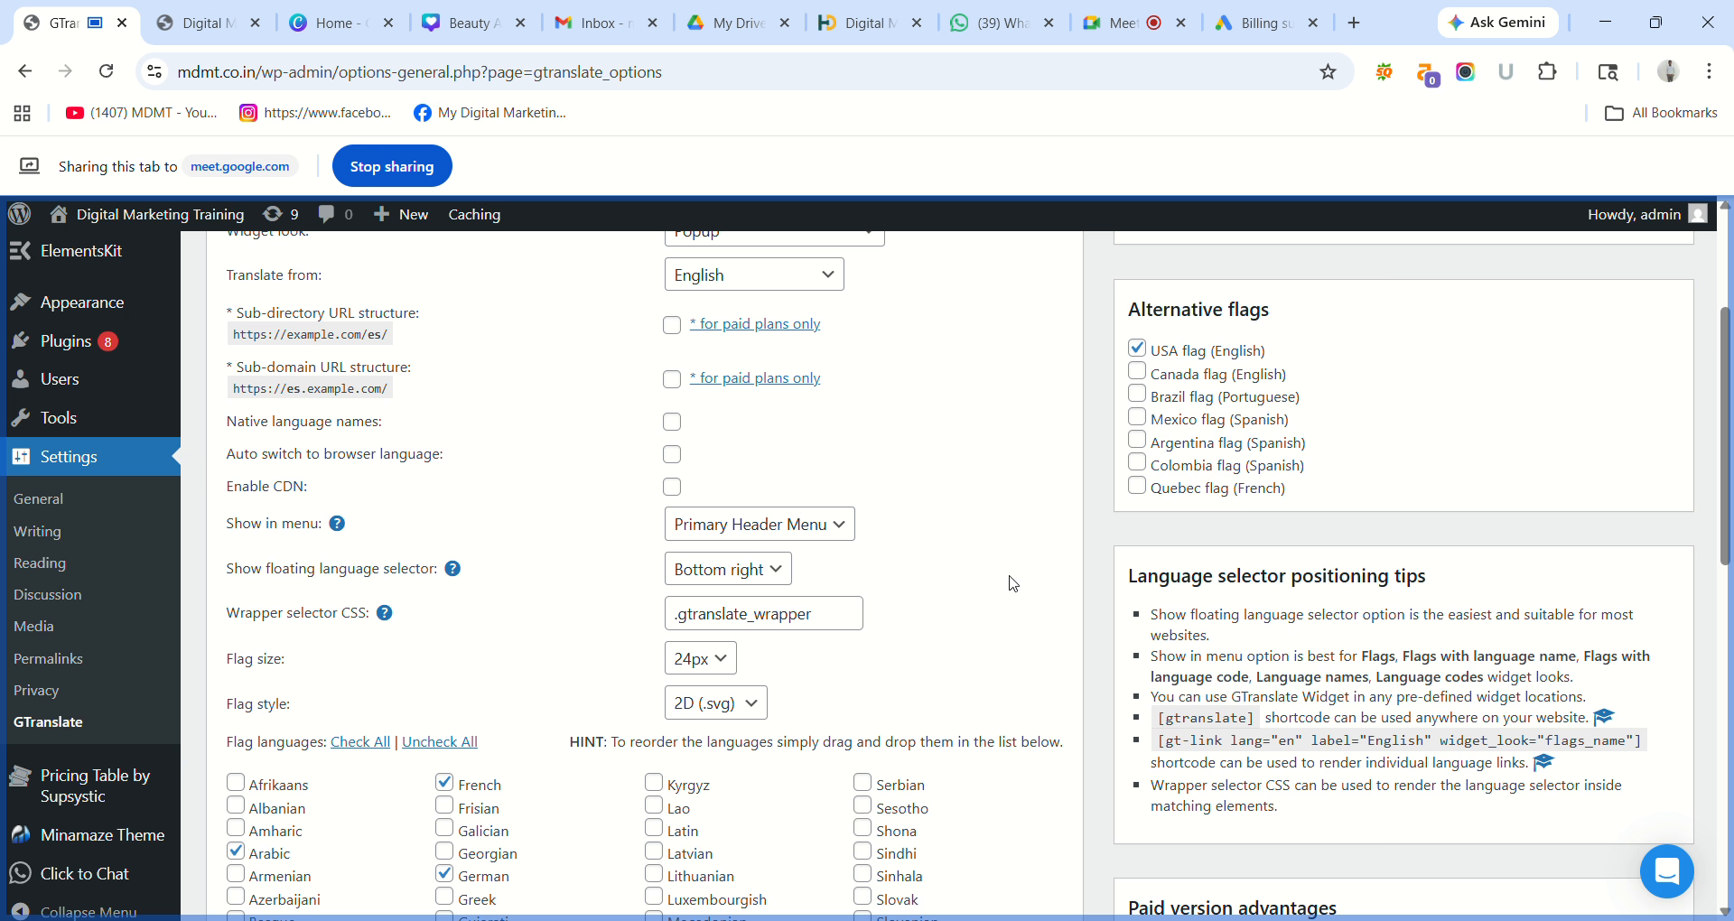
Tick Tamil and Telugu among the flag languages and save the GTranslate settings.
scroll(1730, 479, "down", 4)
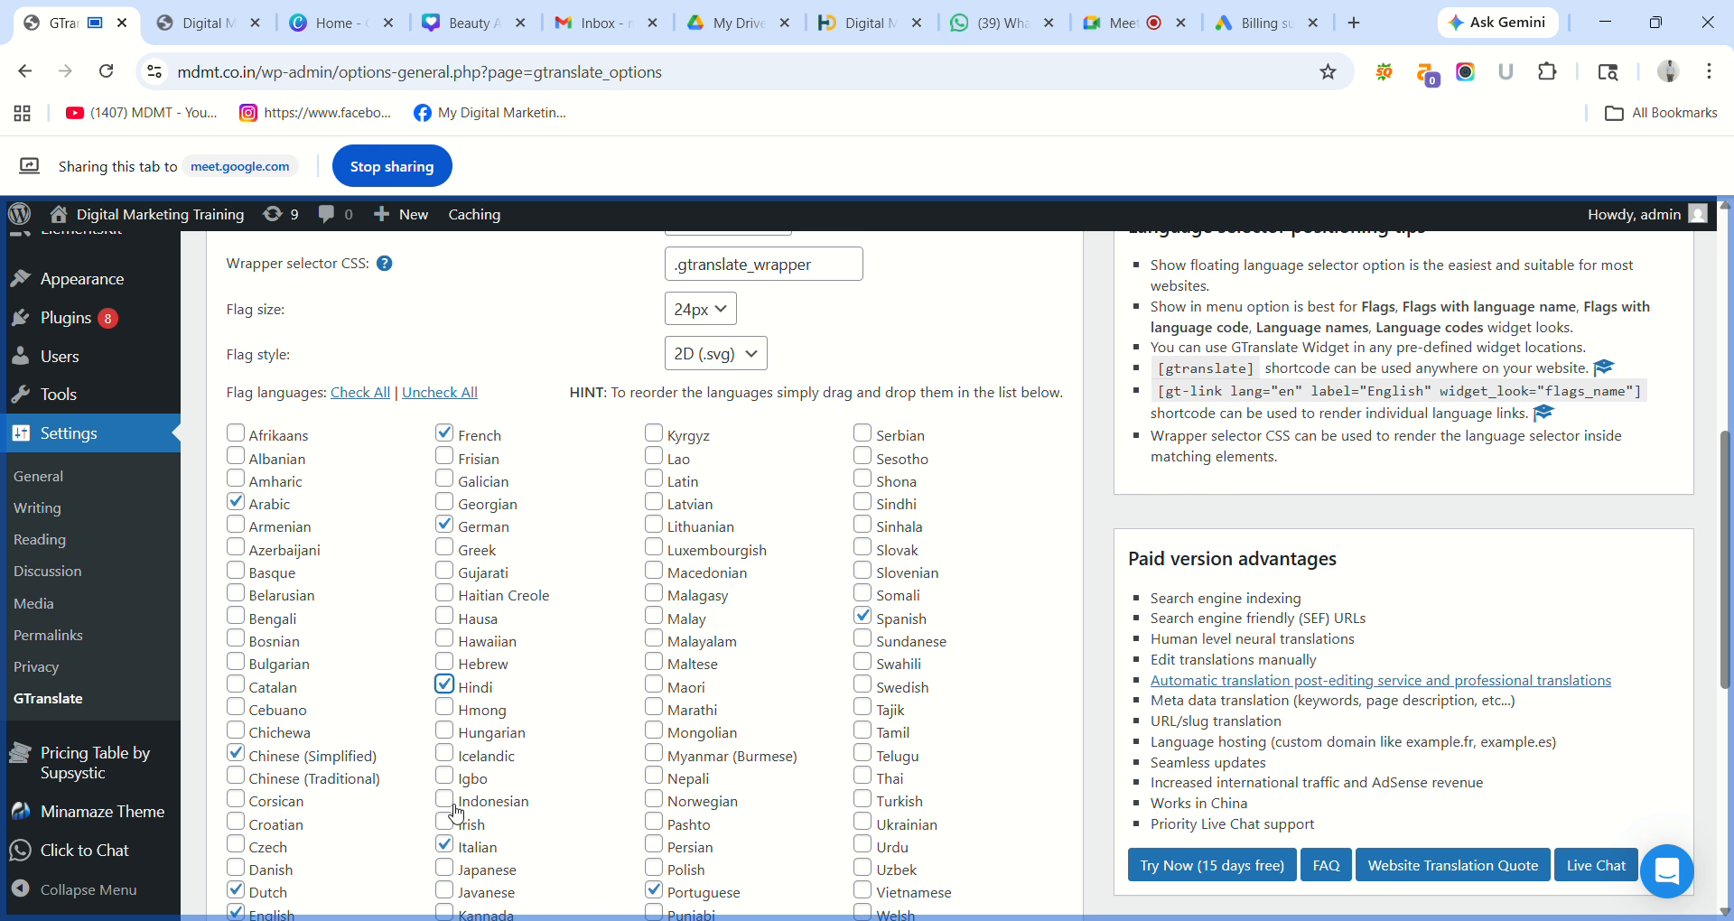
scroll(457, 863, "down", 2)
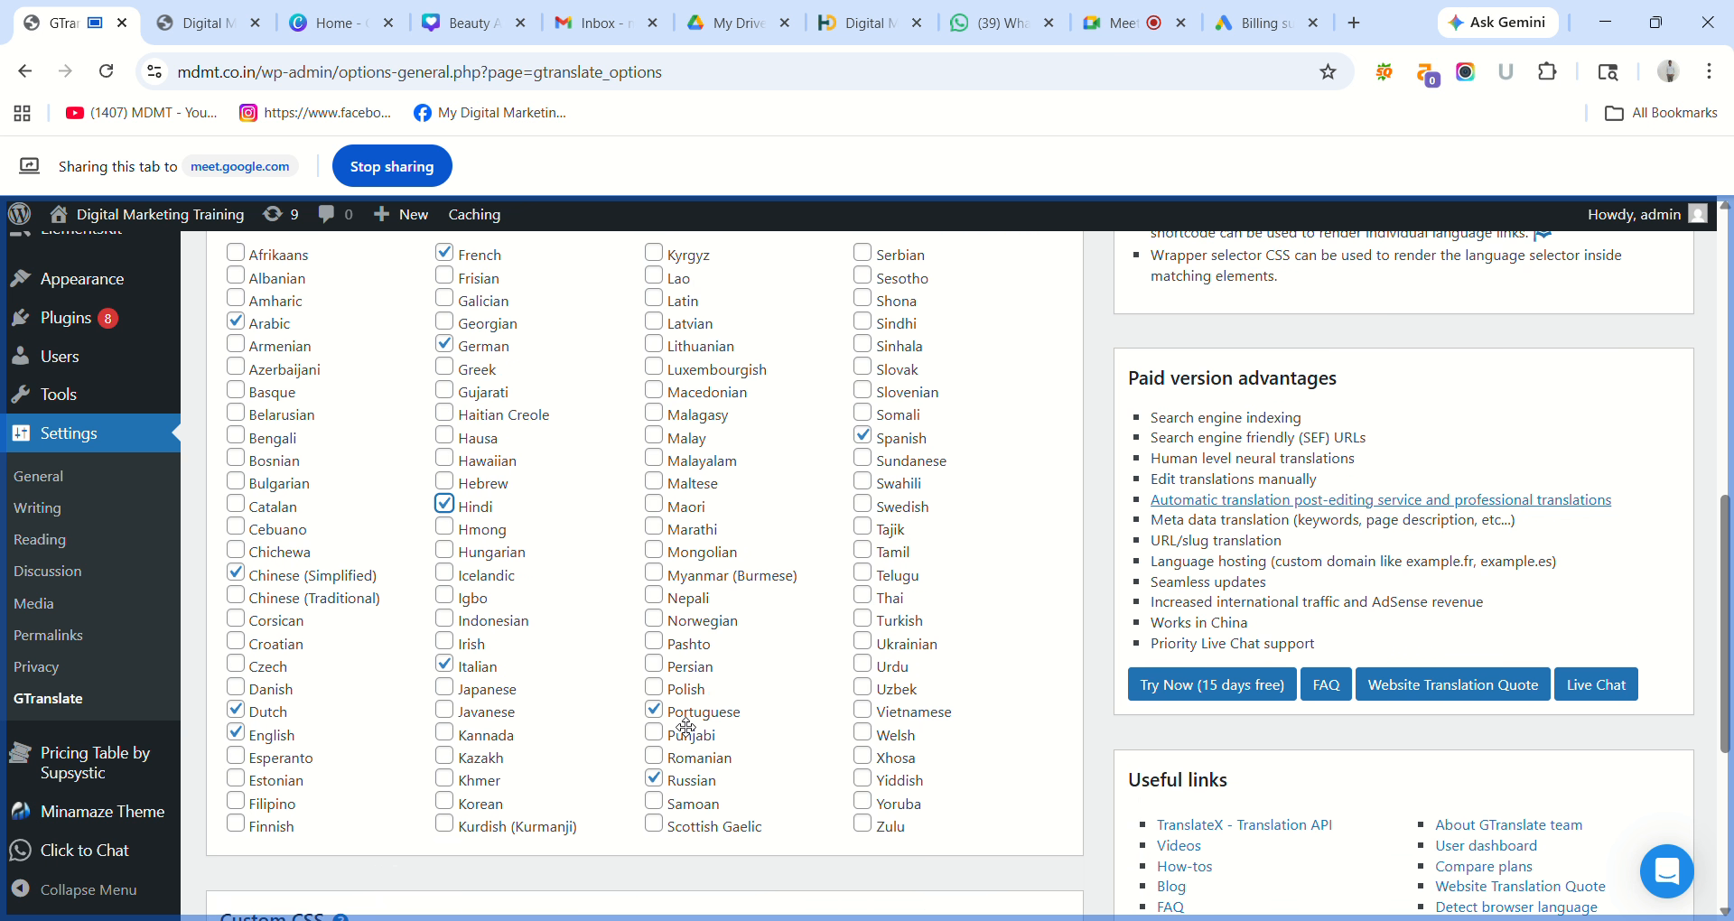
scroll(687, 726, "up", 2)
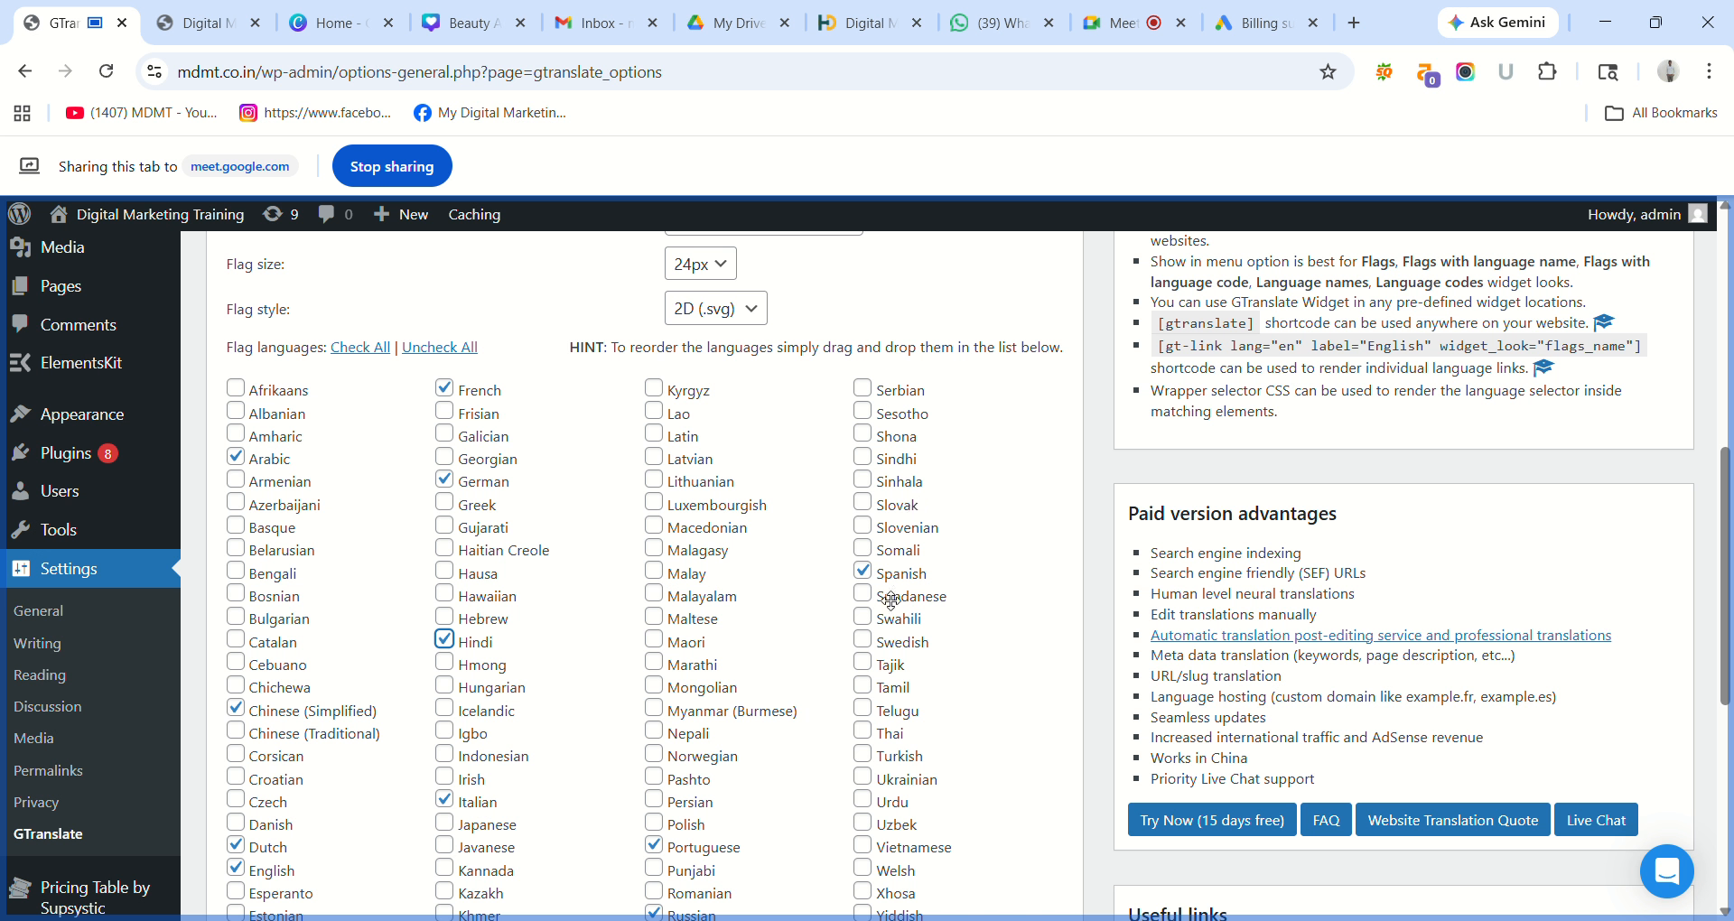
left_click(864, 687)
left_click(865, 714)
scroll(988, 689, "down", 2)
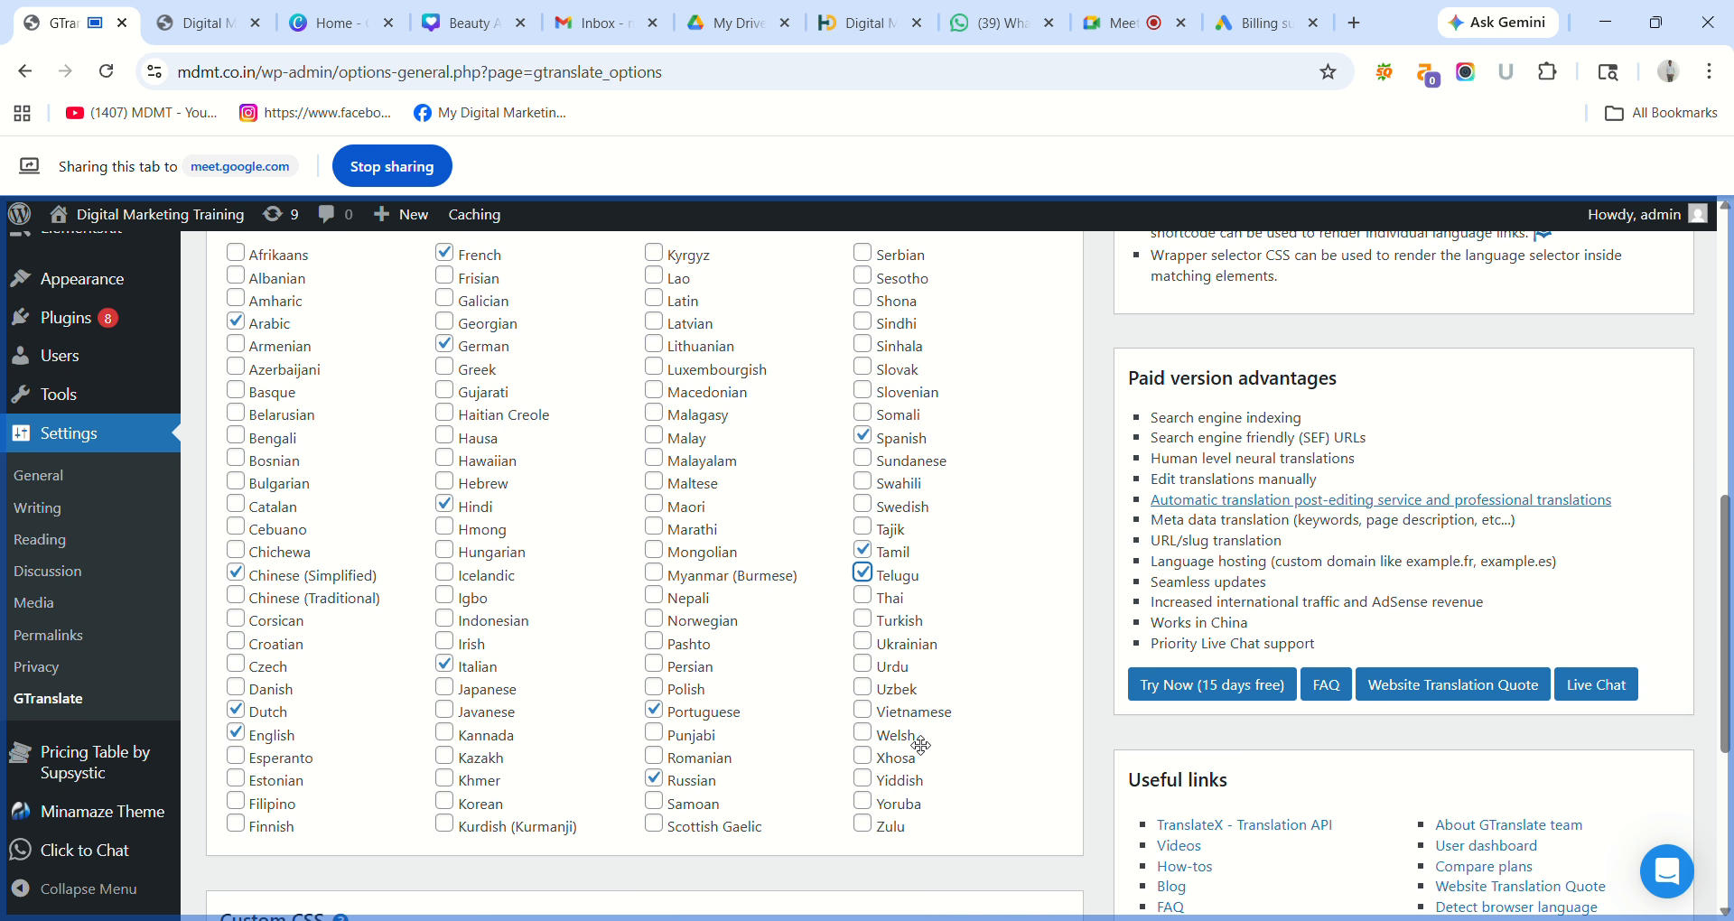
left_click_drag(1727, 560, 1732, 715)
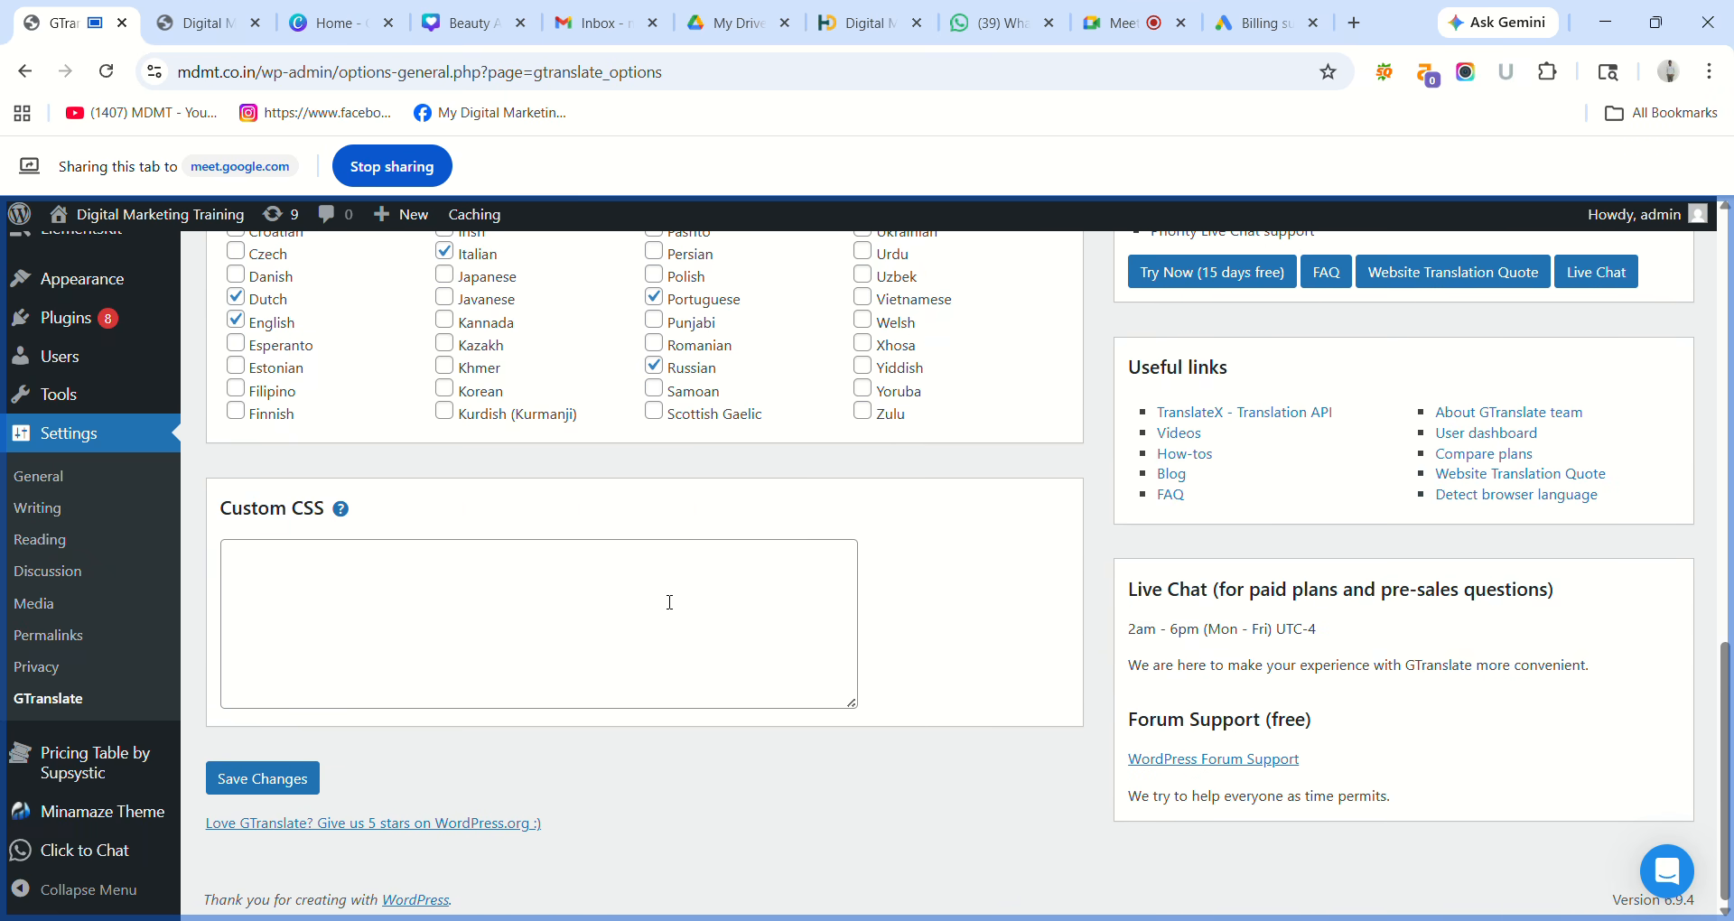
left_click(261, 778)
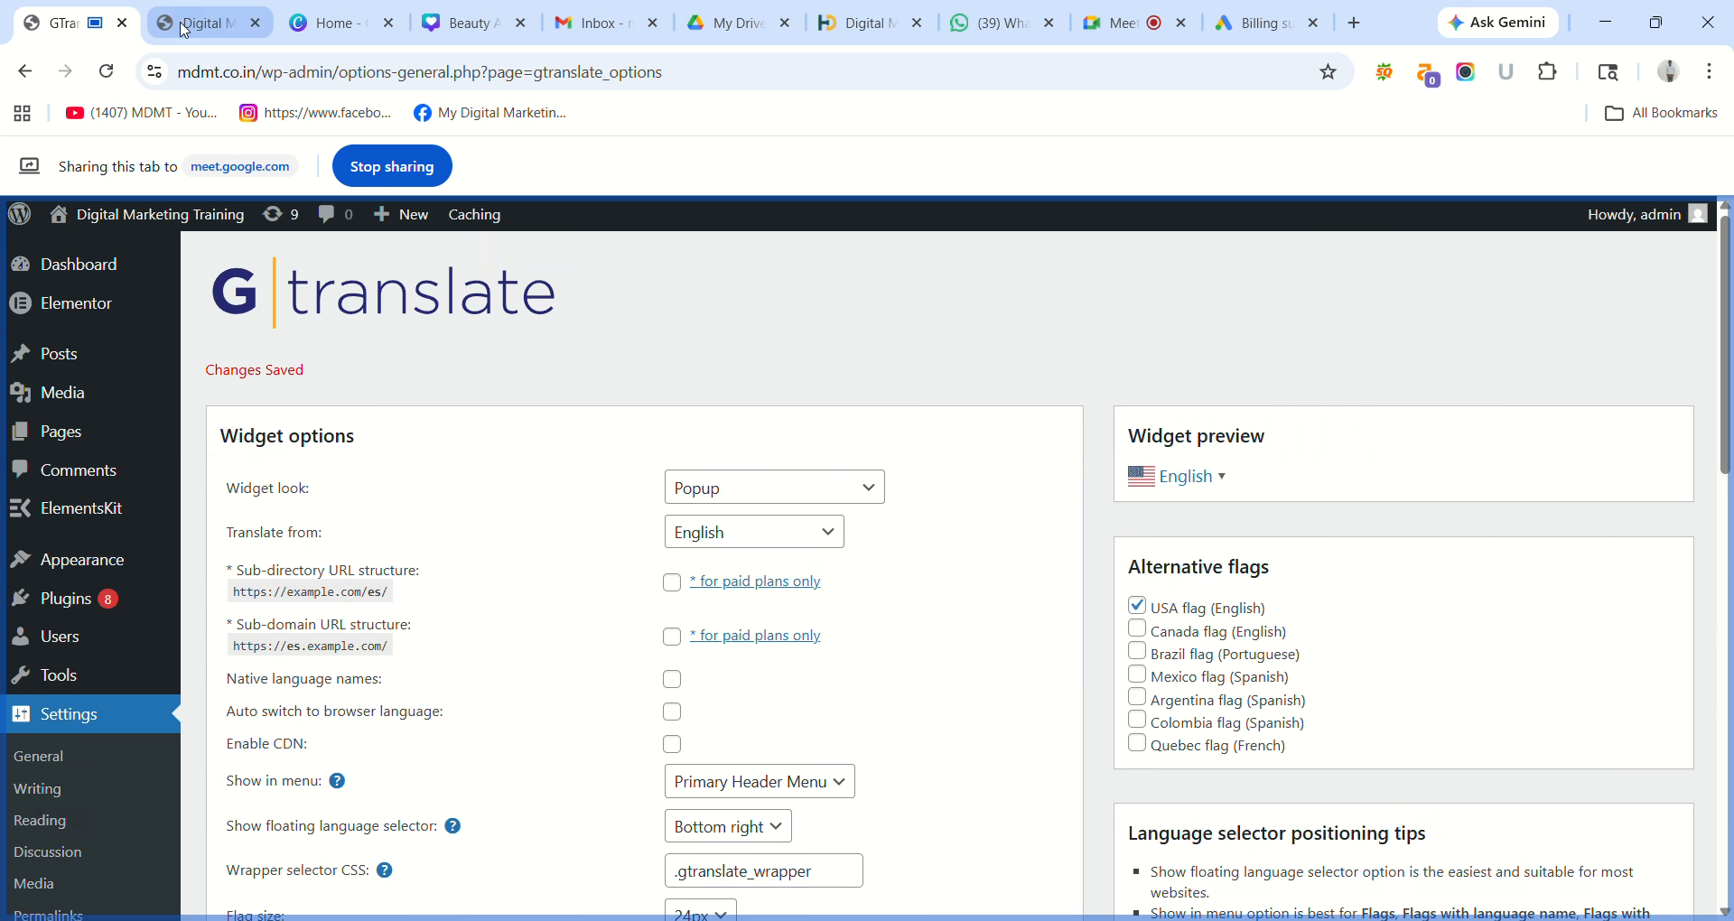
Reload the live homepage to show the header switcher, then translate the site into Hindi.
left_click(185, 27)
left_click(106, 72)
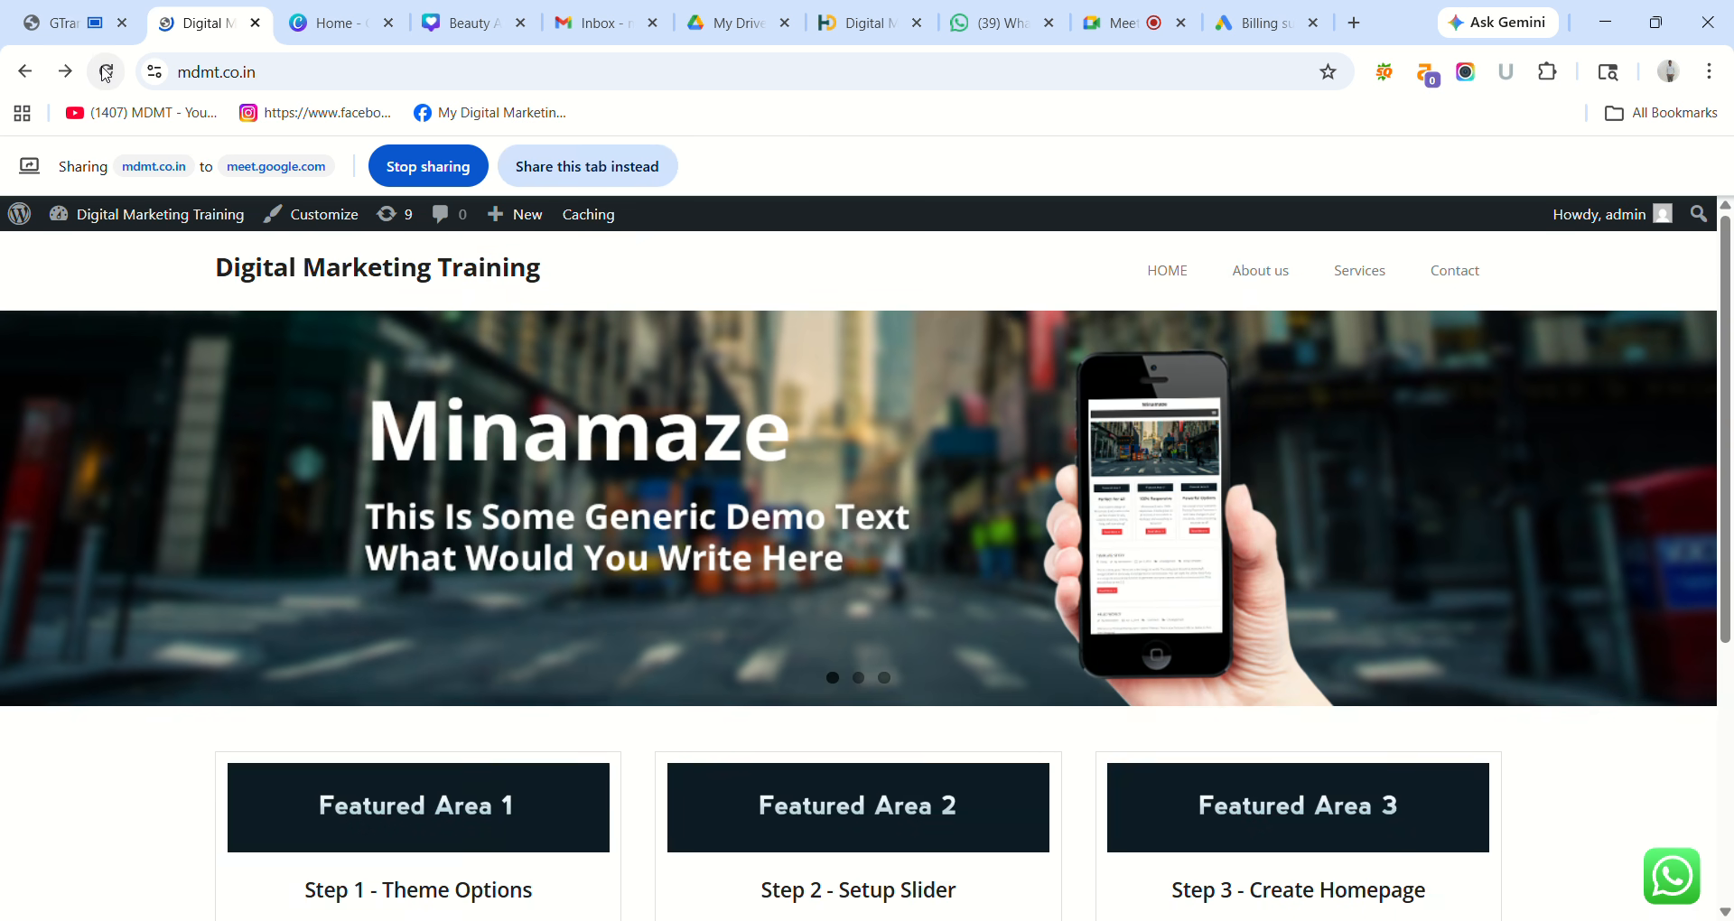
left_click(587, 166)
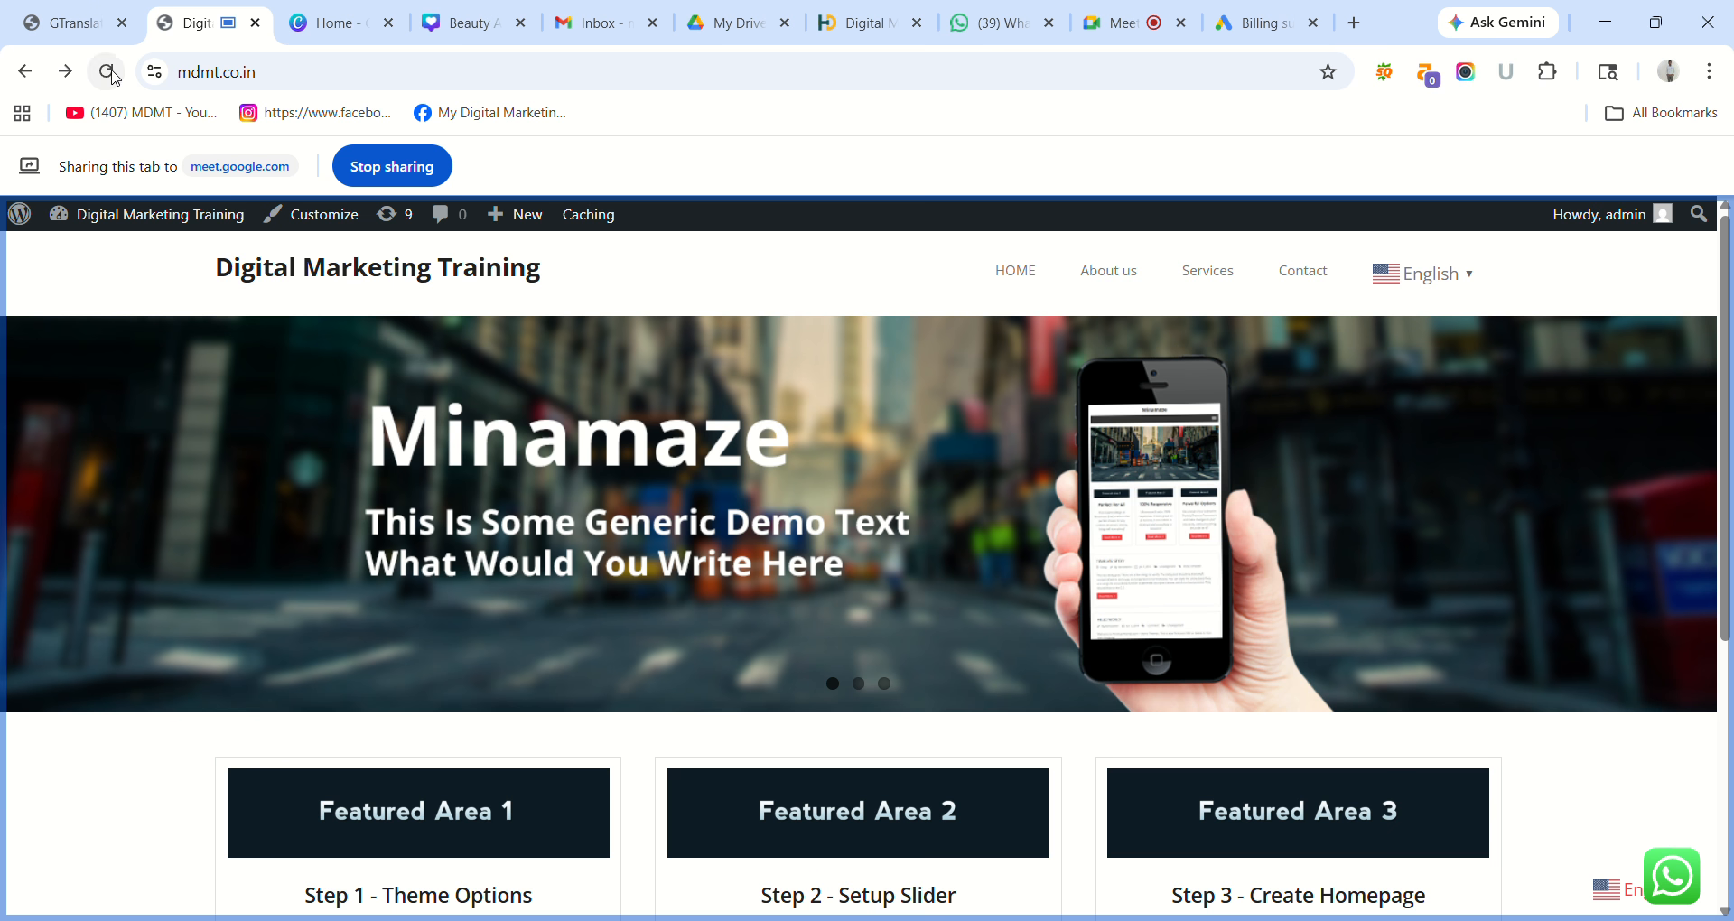
left_click(106, 75)
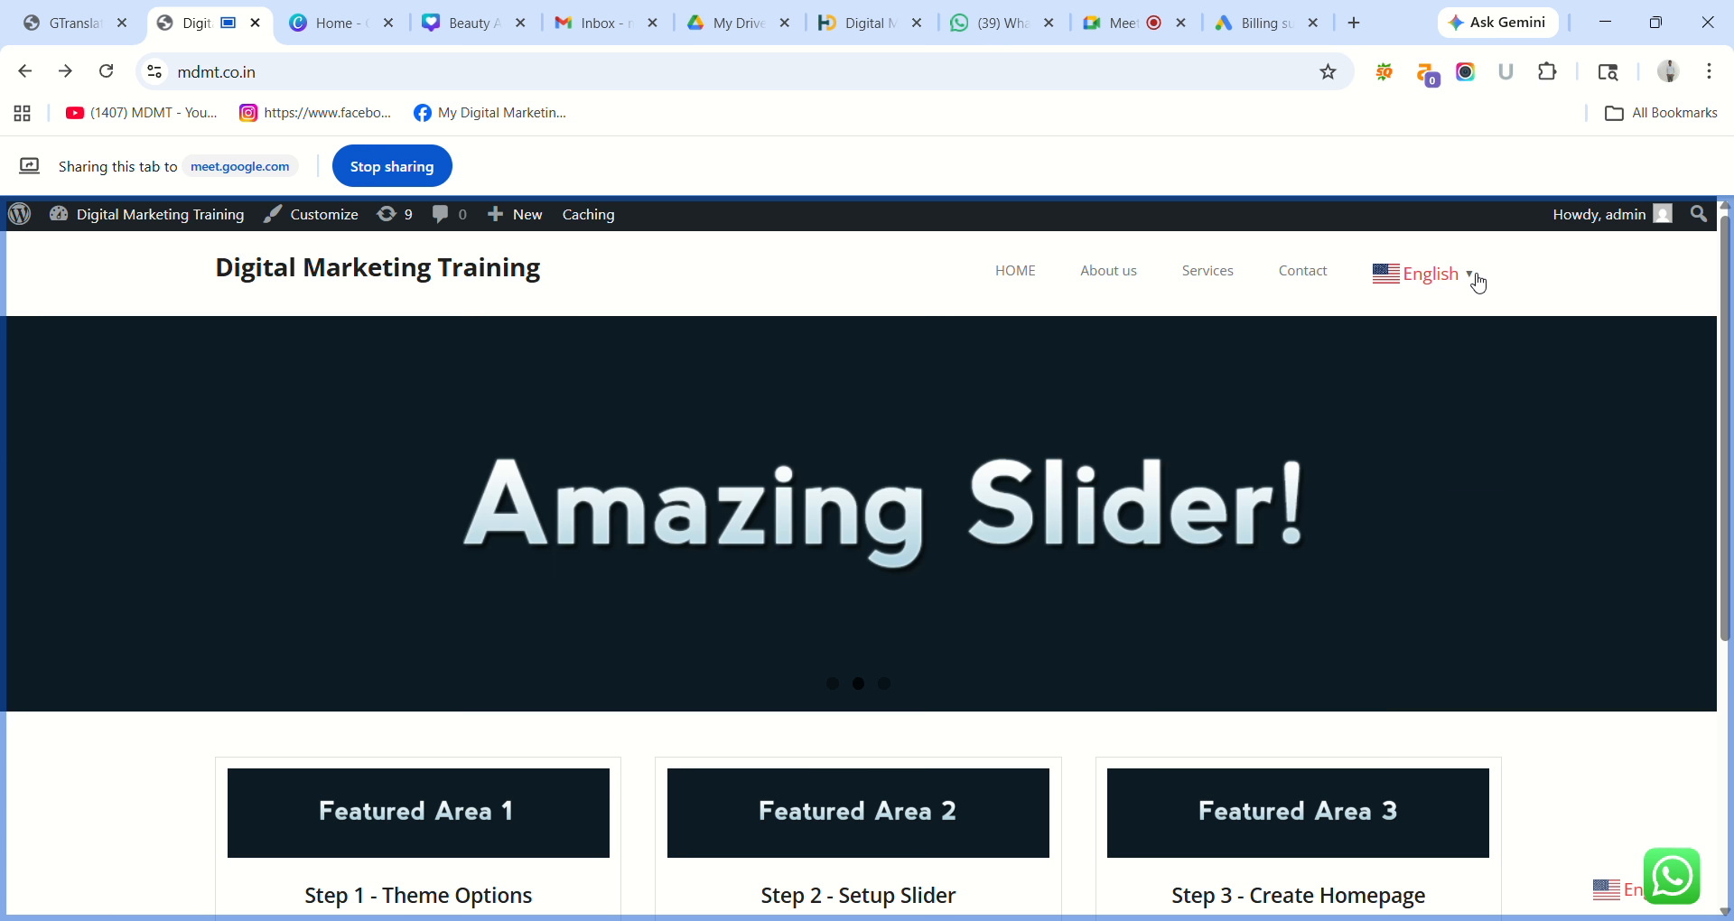
left_click(1475, 278)
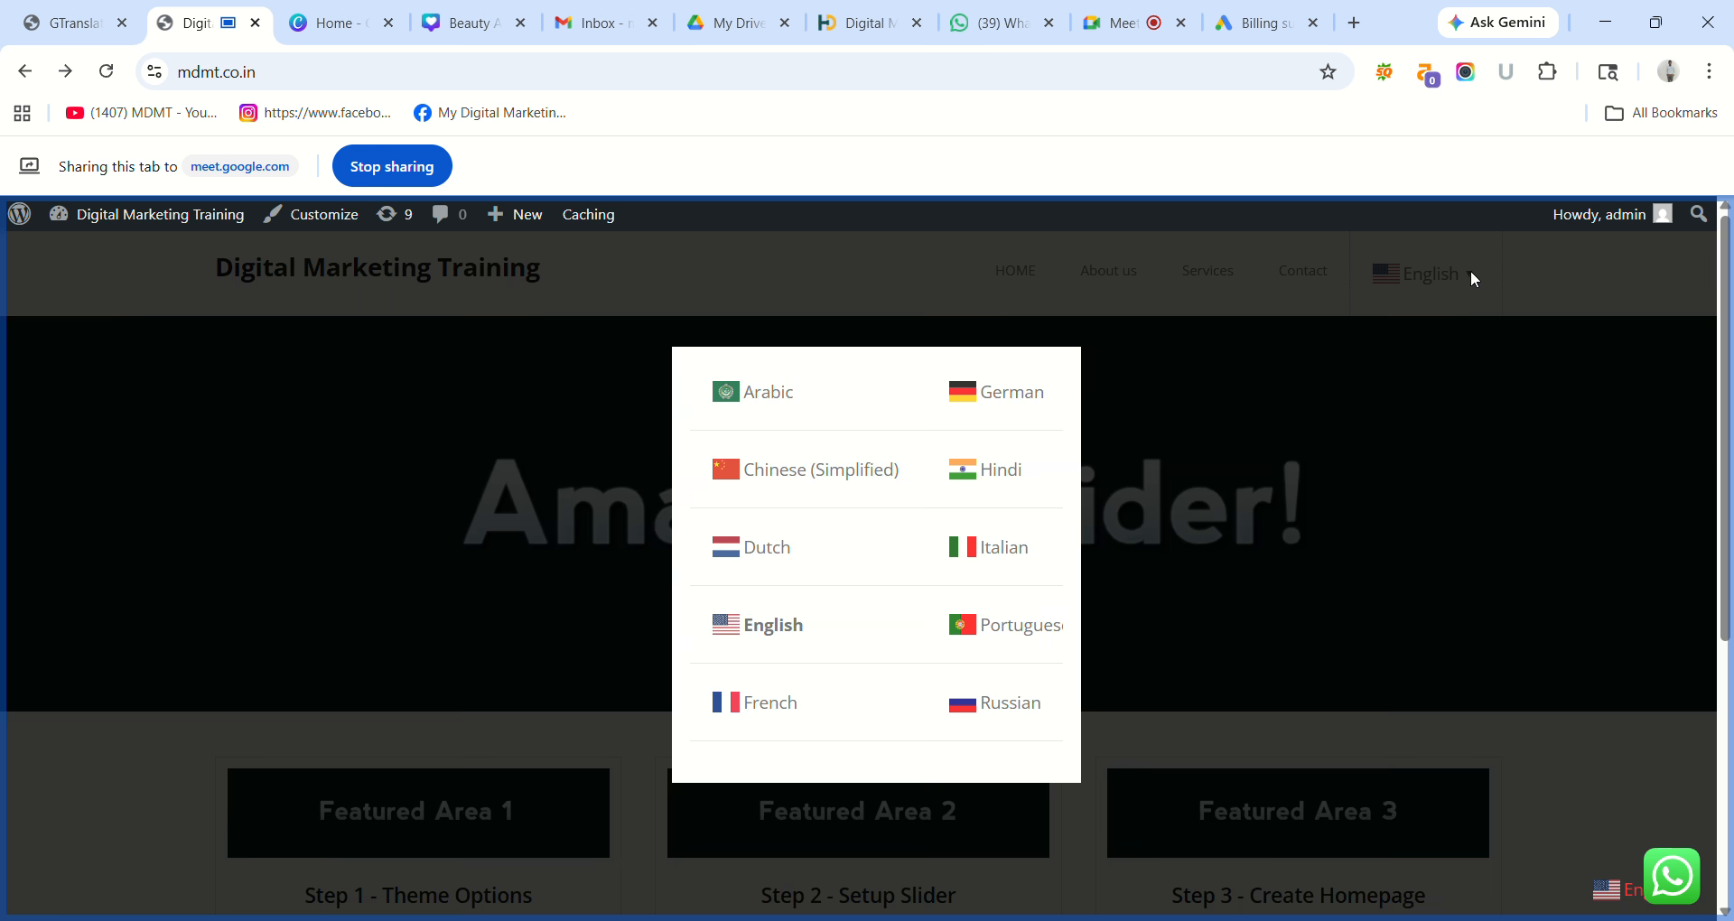
left_click(992, 476)
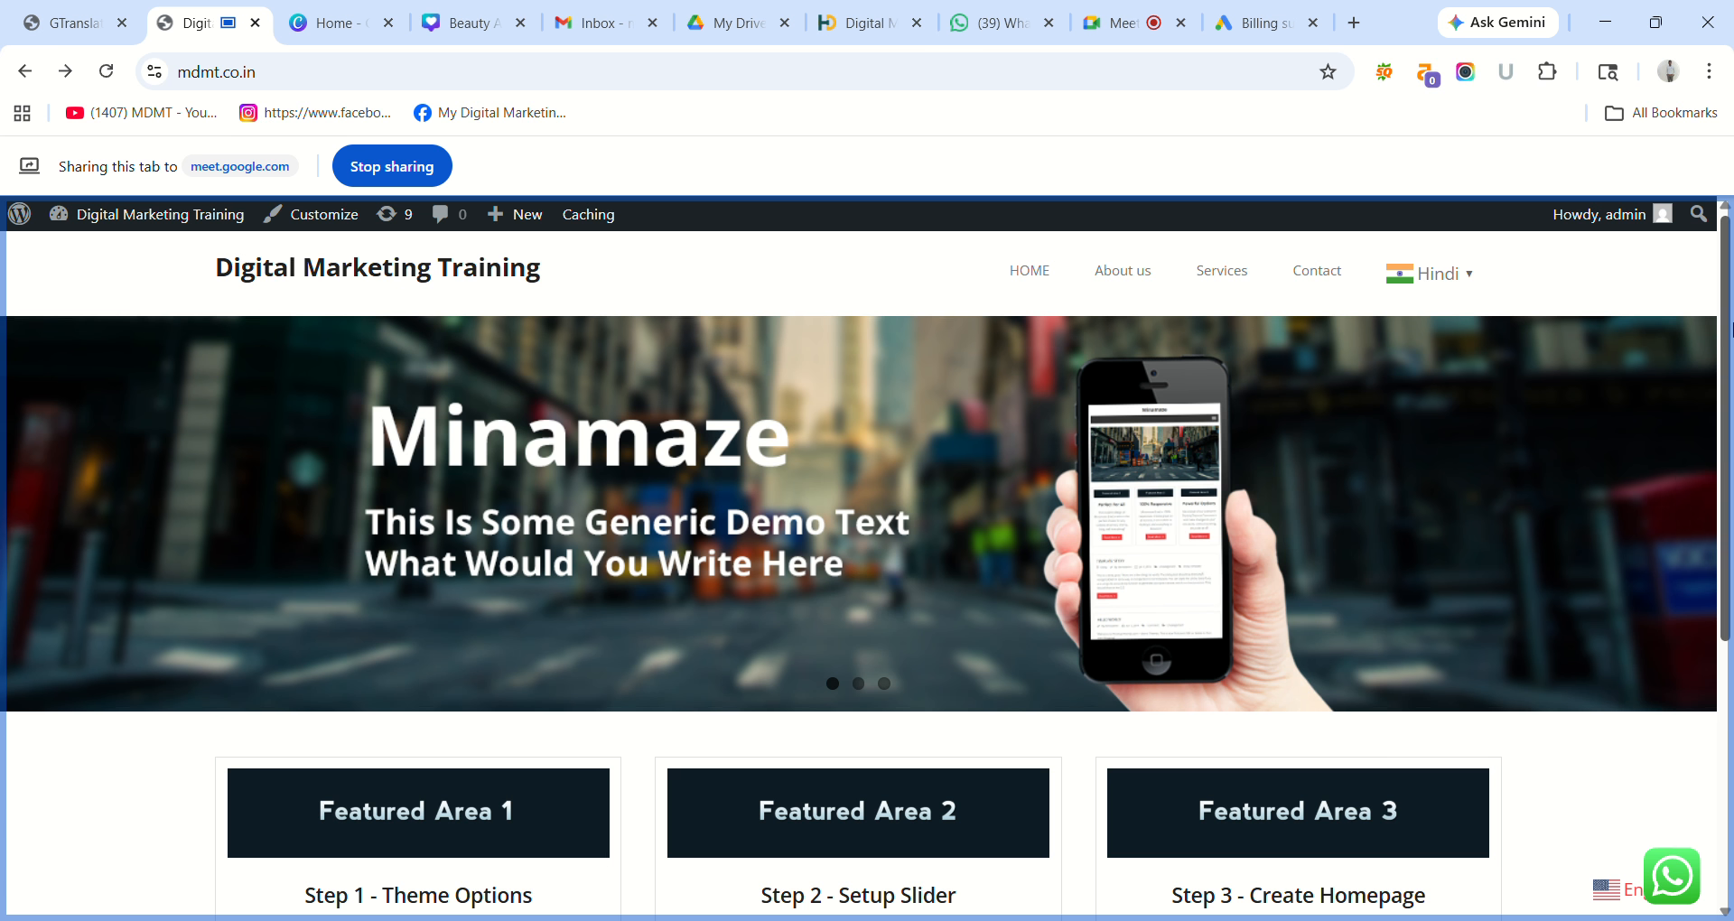
Switch the live site from Hindi to French using the header language popup.
scroll(1731, 542, "down", 5)
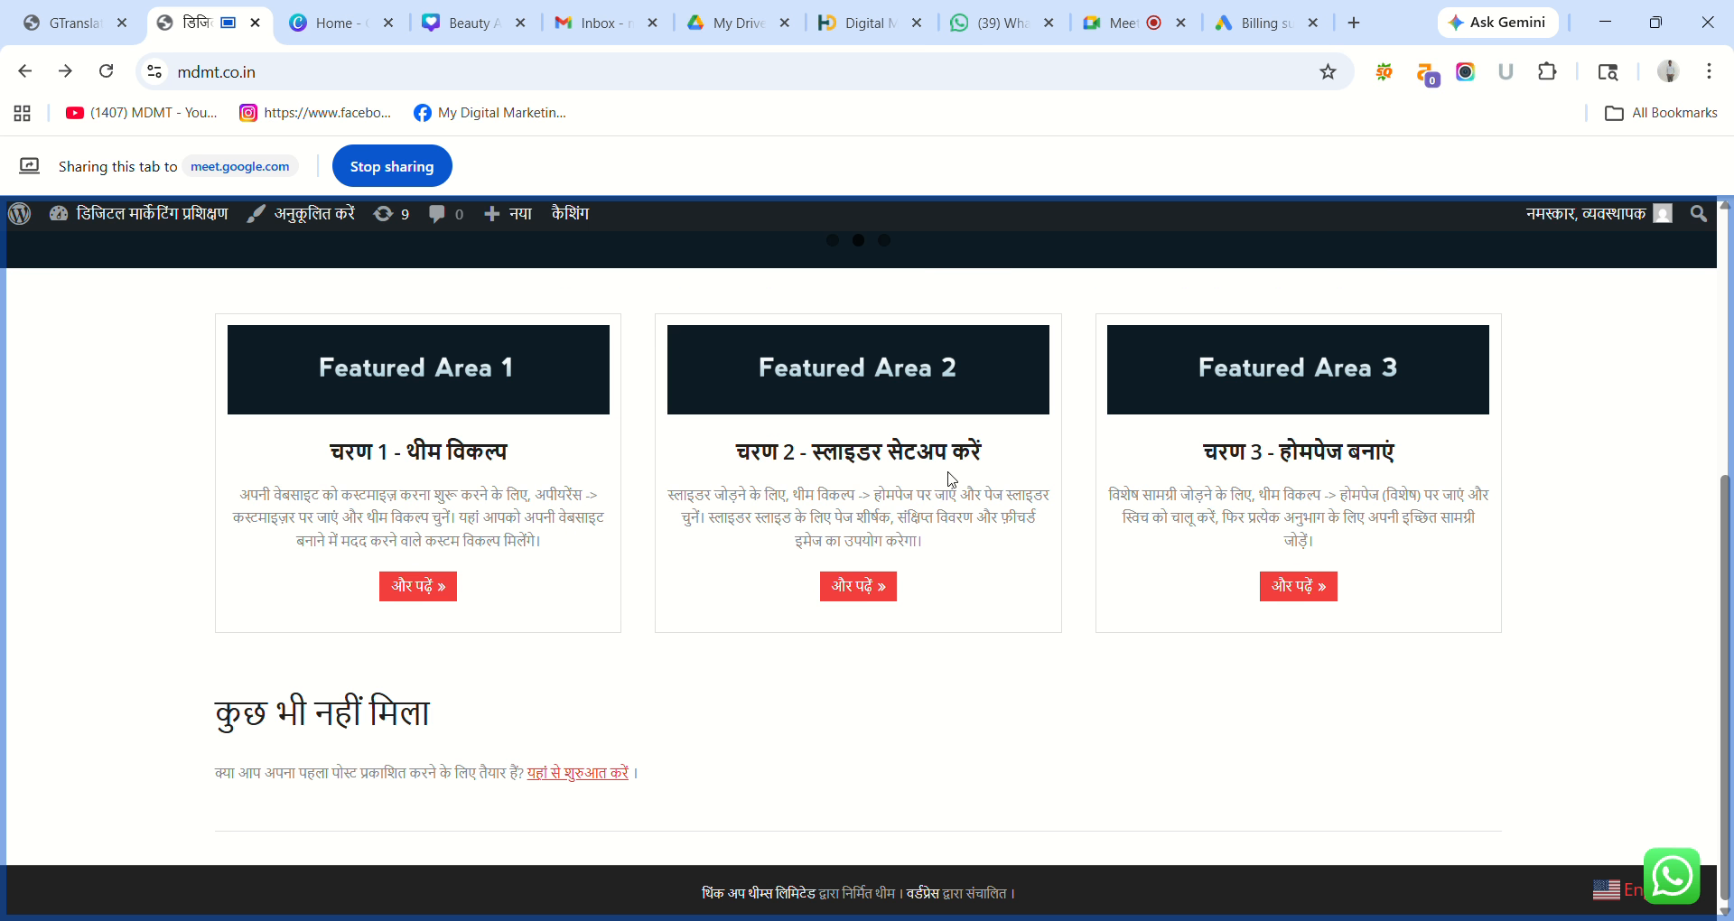
scroll(1707, 550, "up", 5)
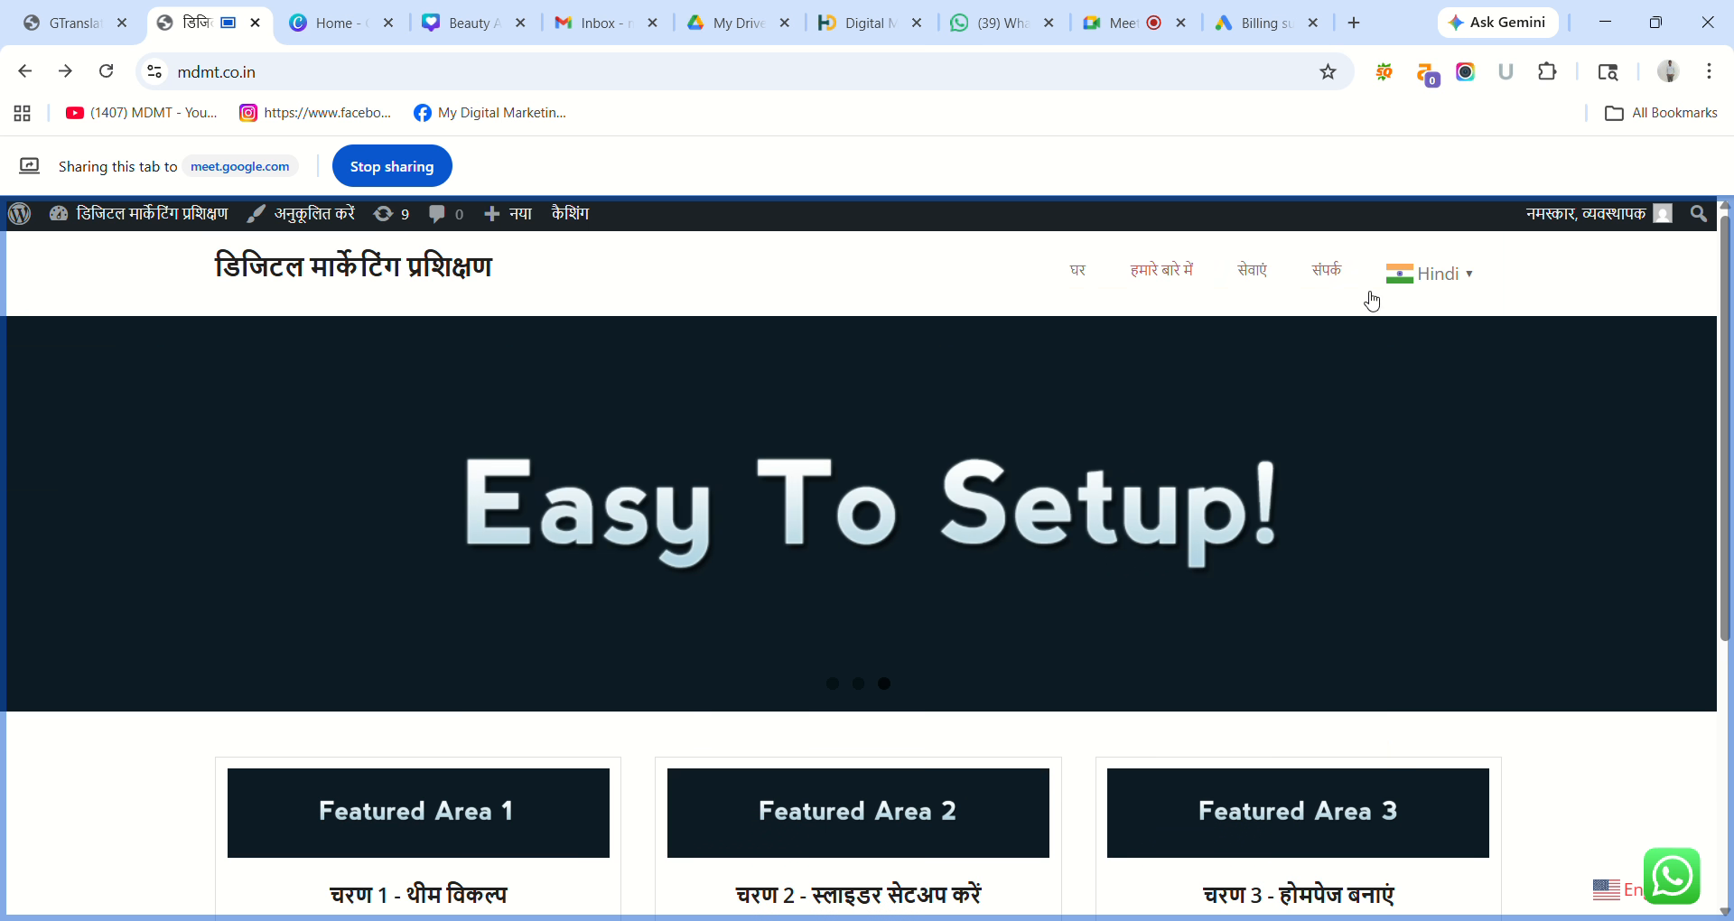
left_click(1468, 275)
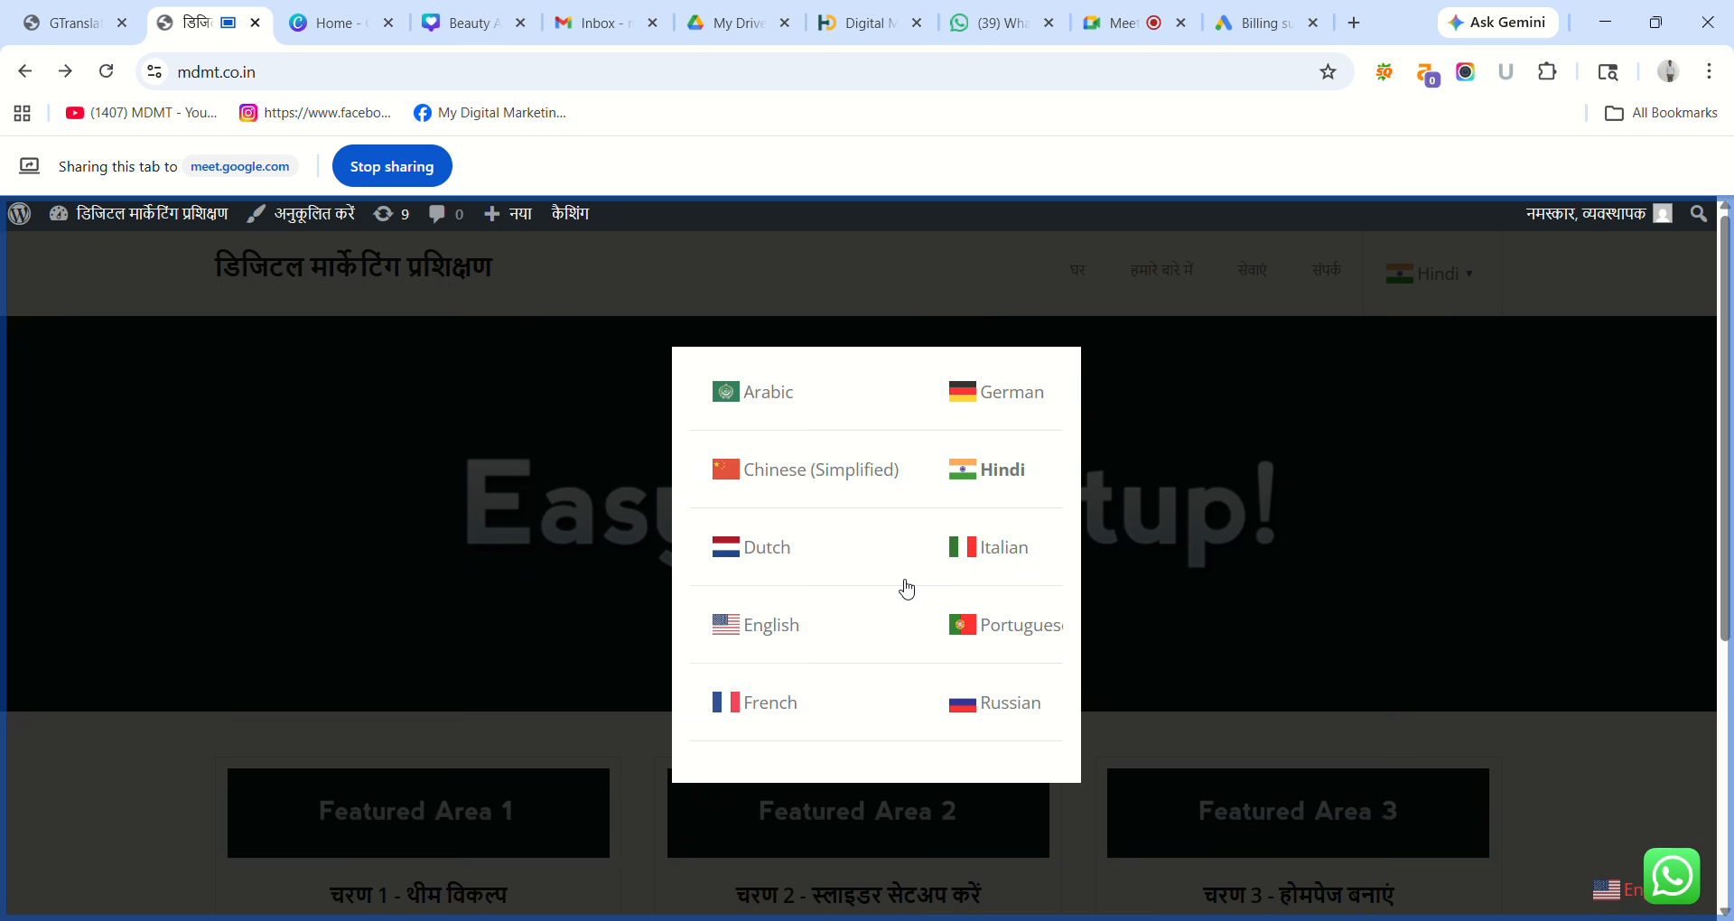
scroll(903, 588, "down", 1)
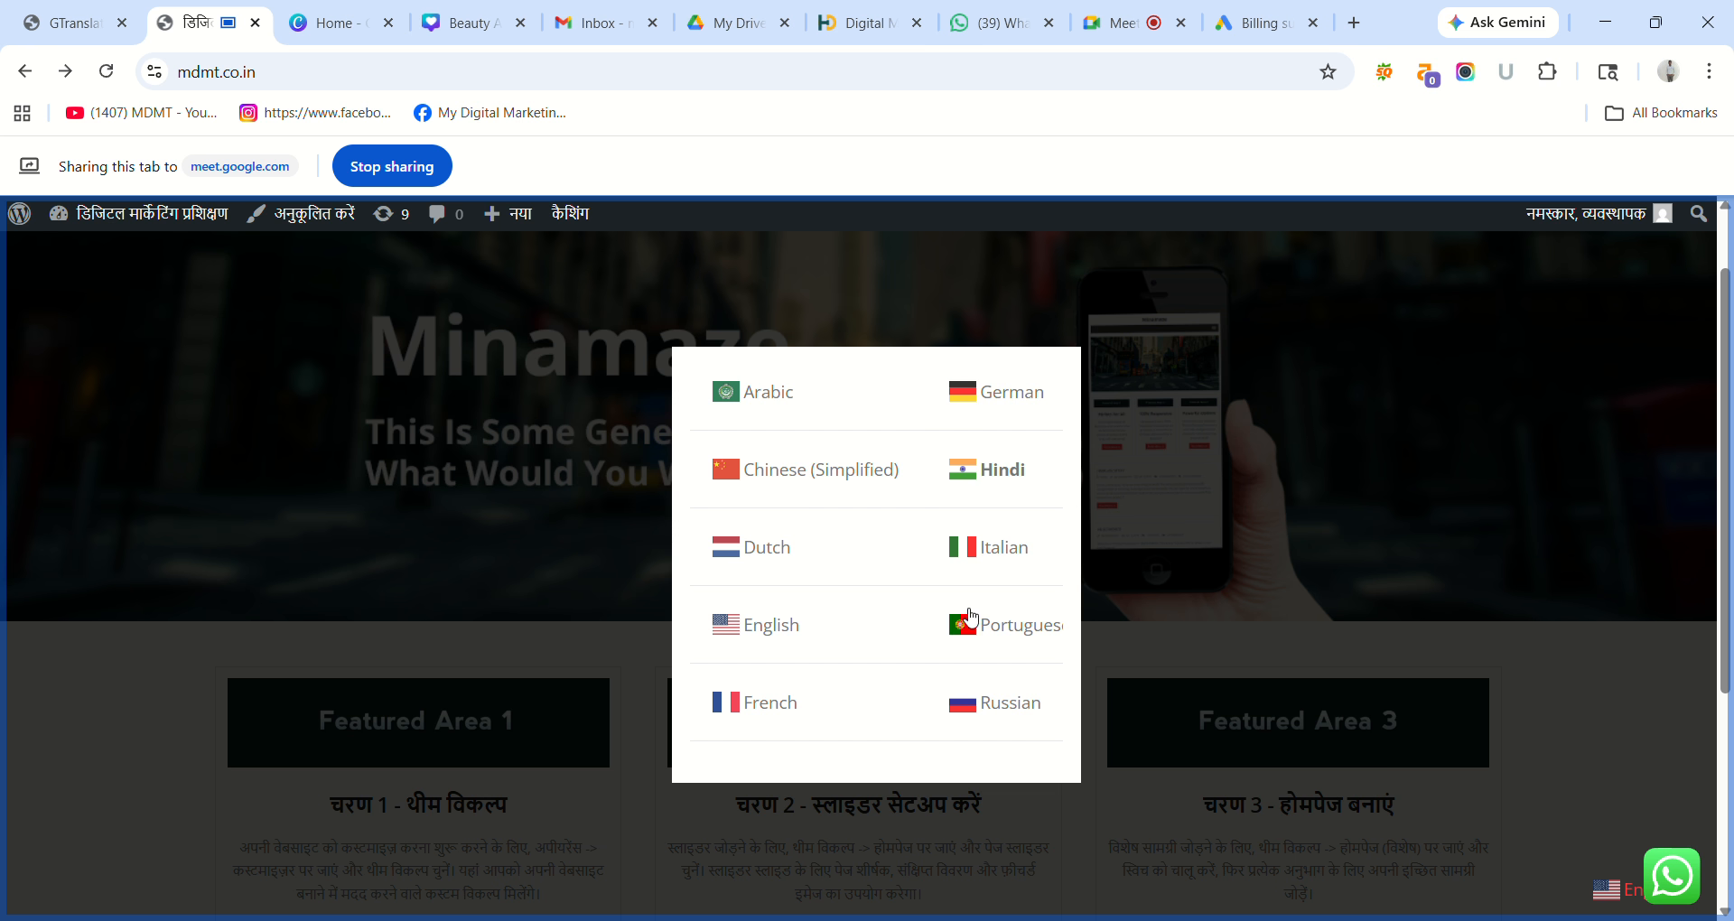
scroll(946, 702, "down", 1)
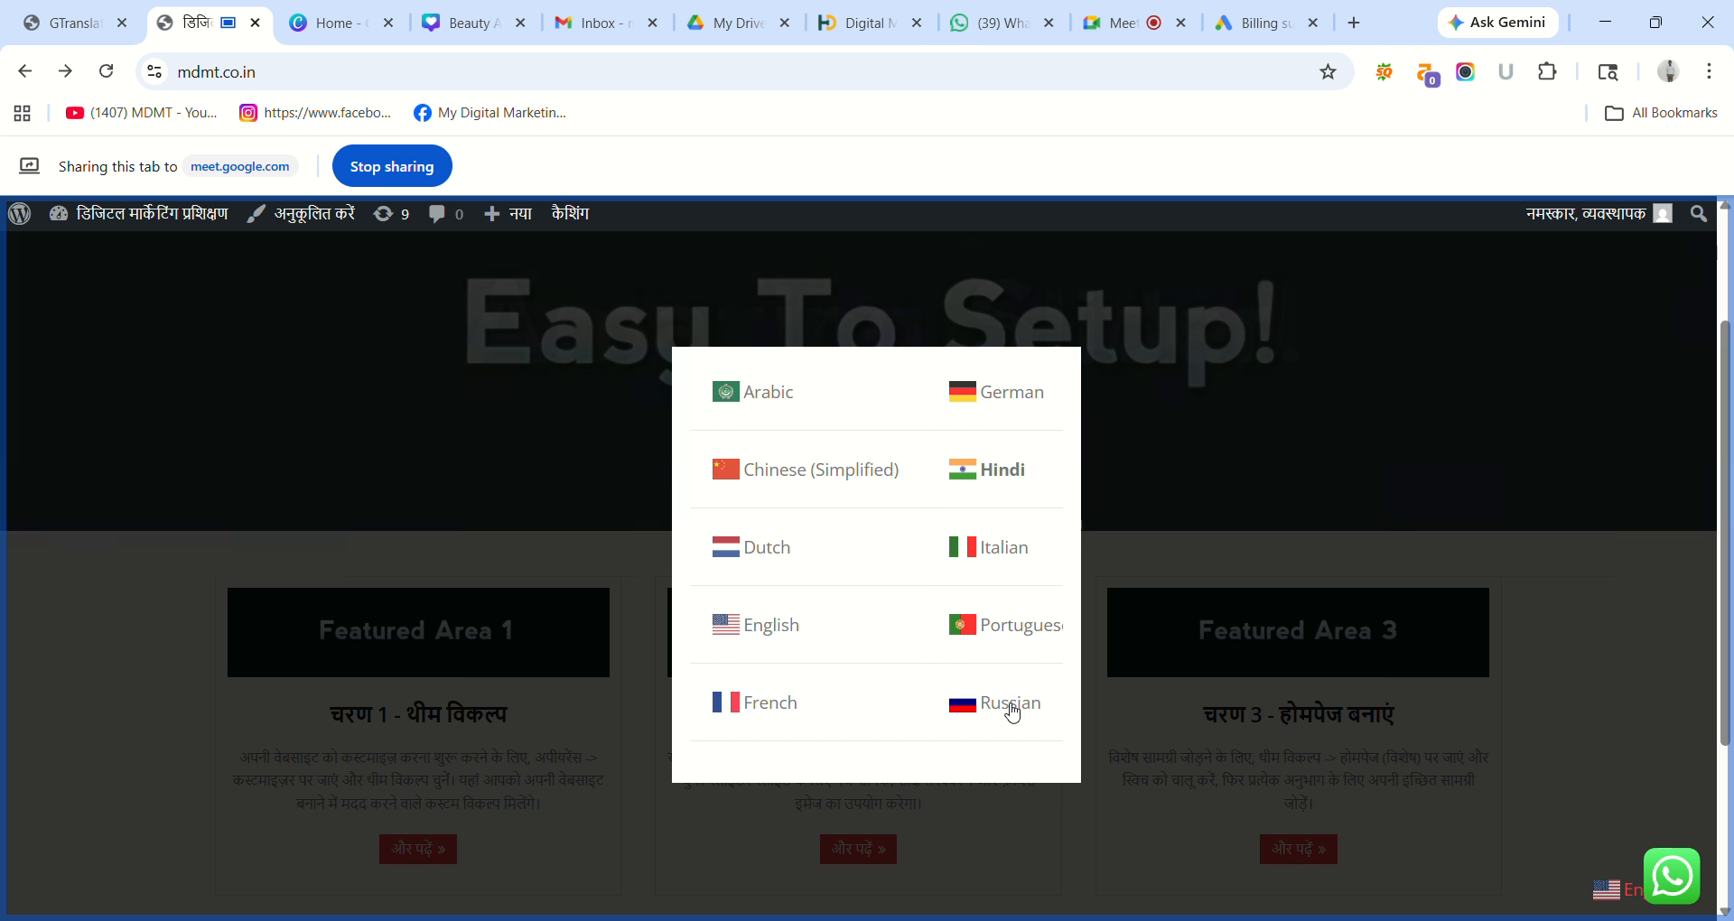
left_click(890, 736)
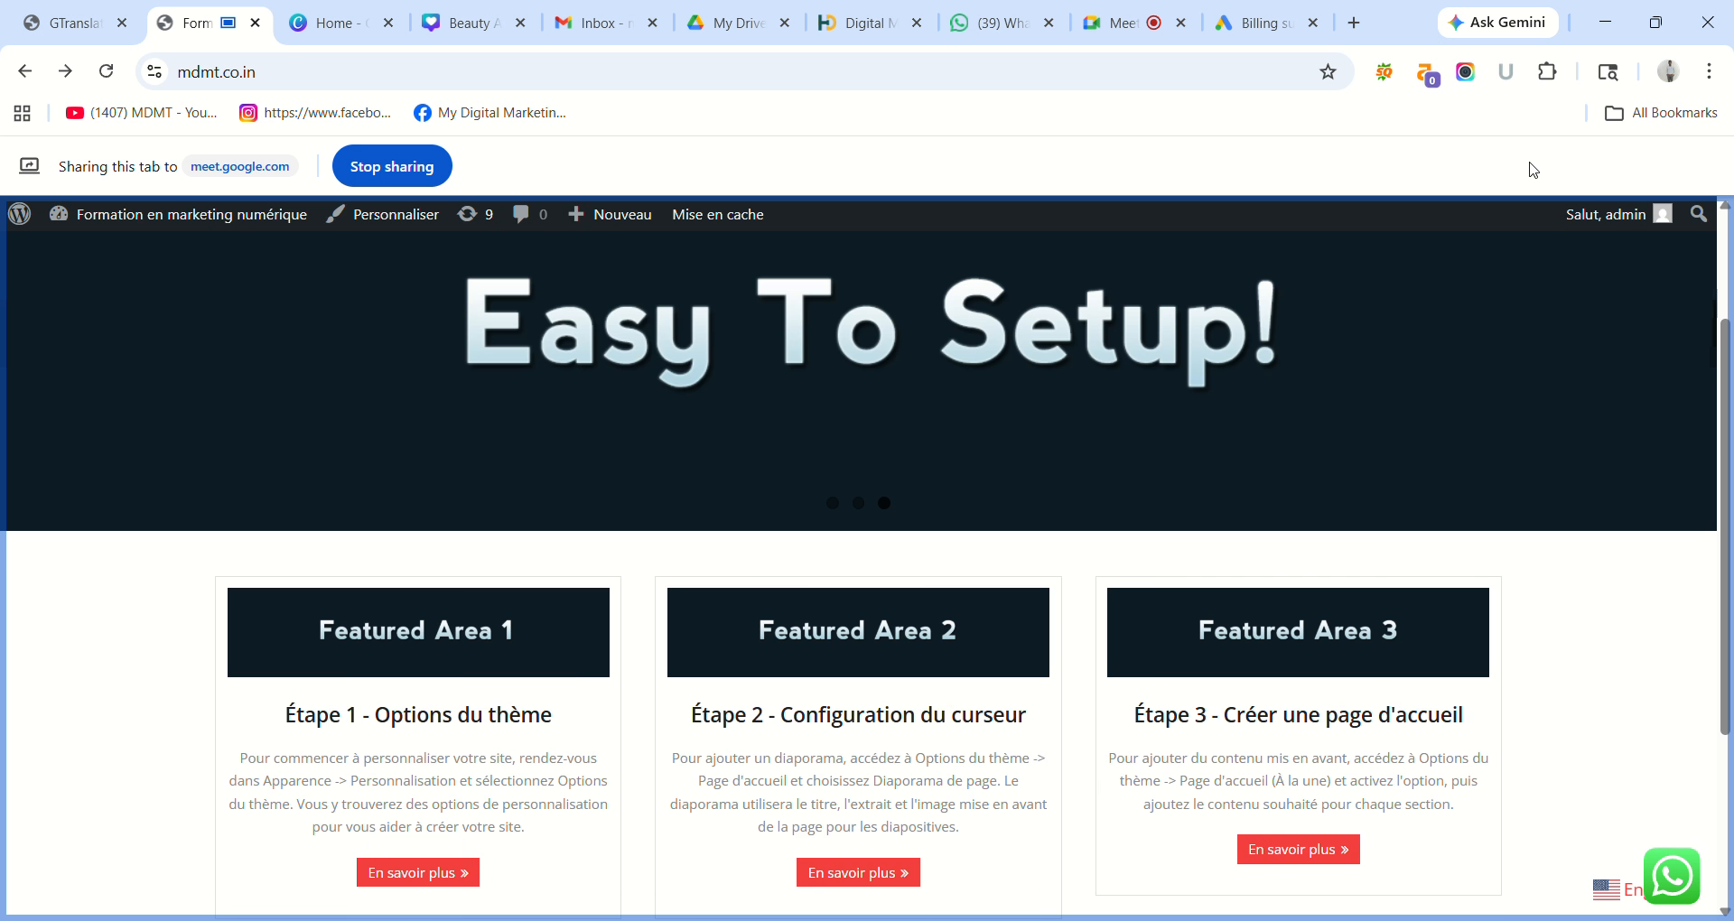
Translate the live site from French into Arabic via the header language popup.
scroll(1731, 275, "up", 2)
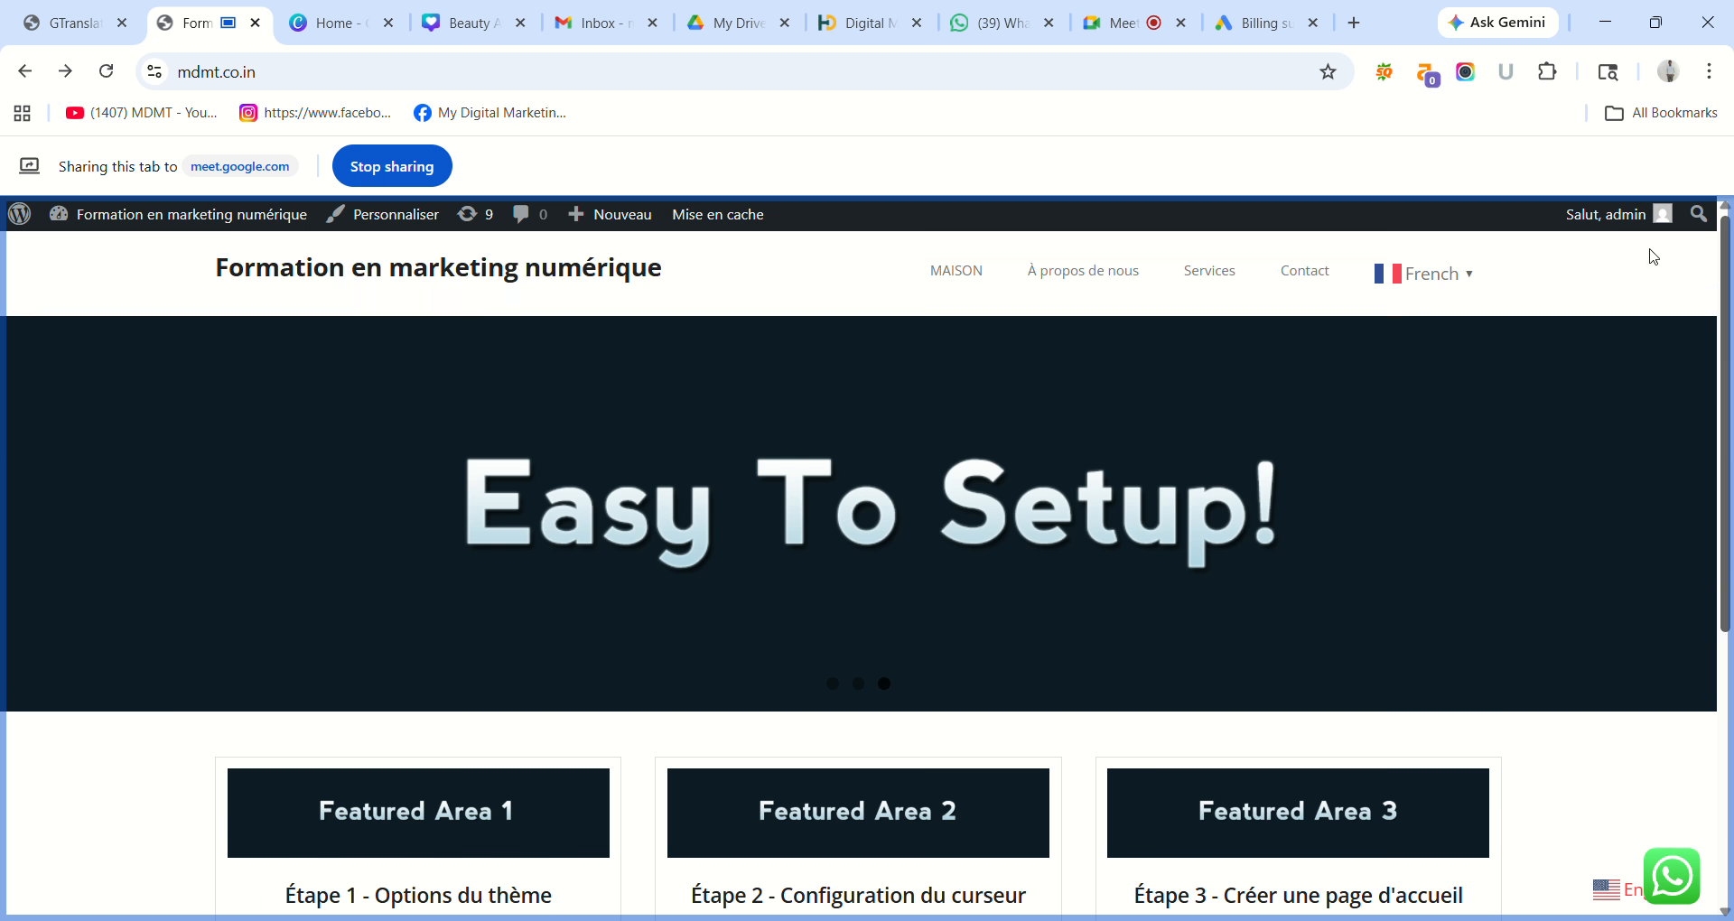
left_click(1481, 270)
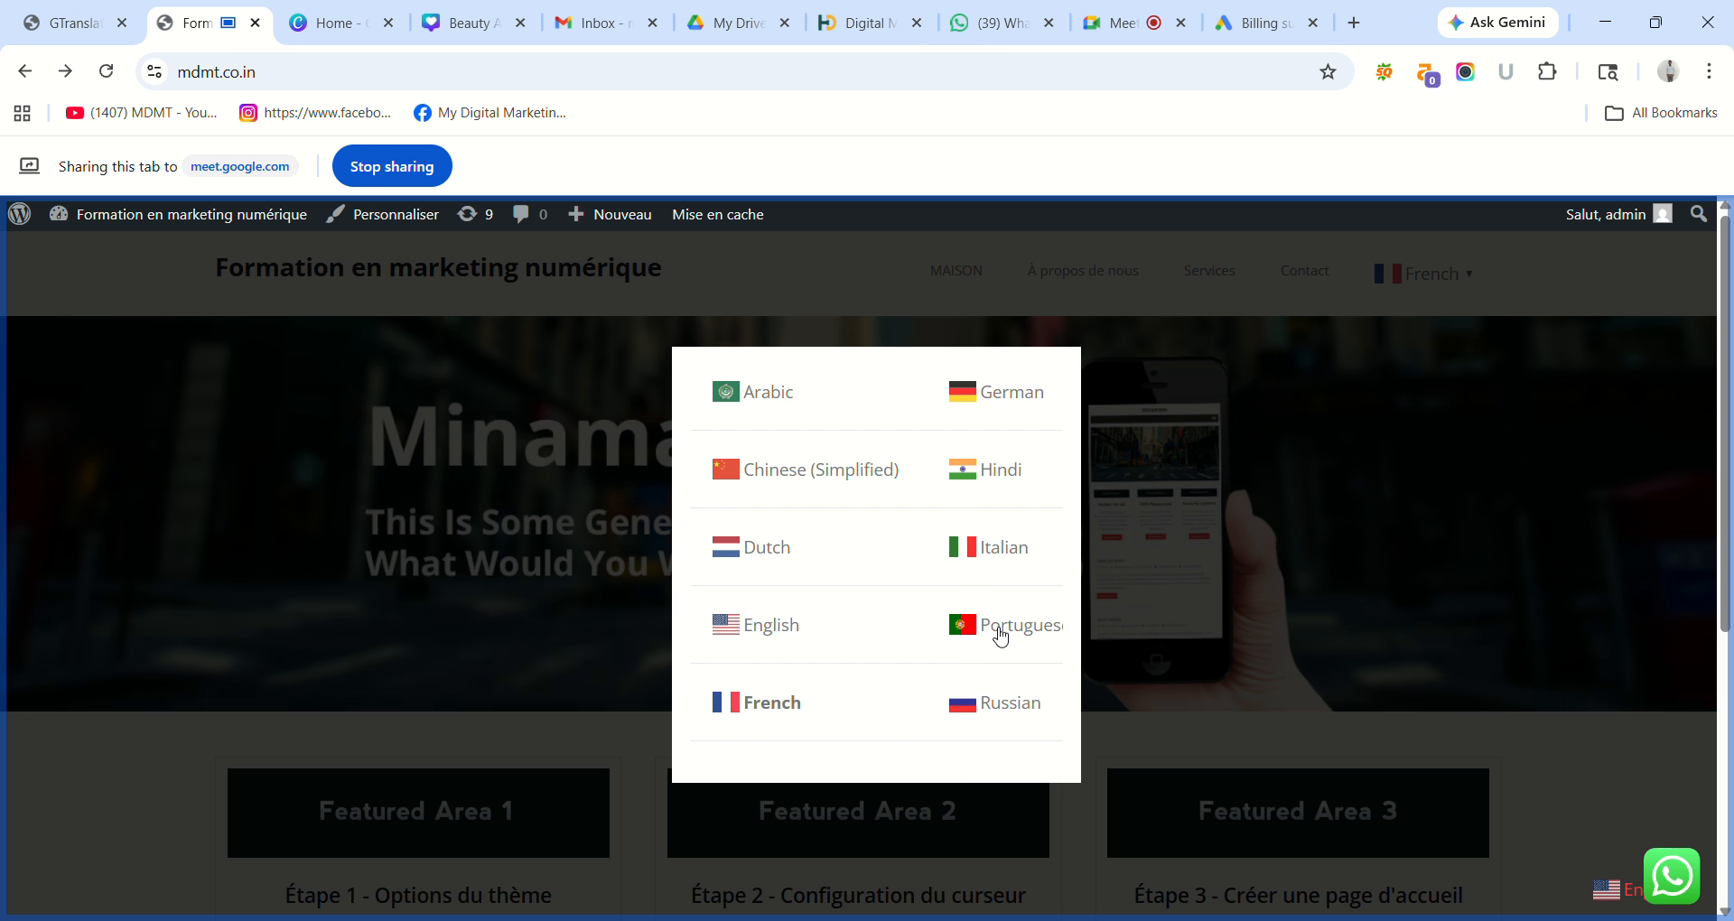
scroll(1005, 650, "down", 1)
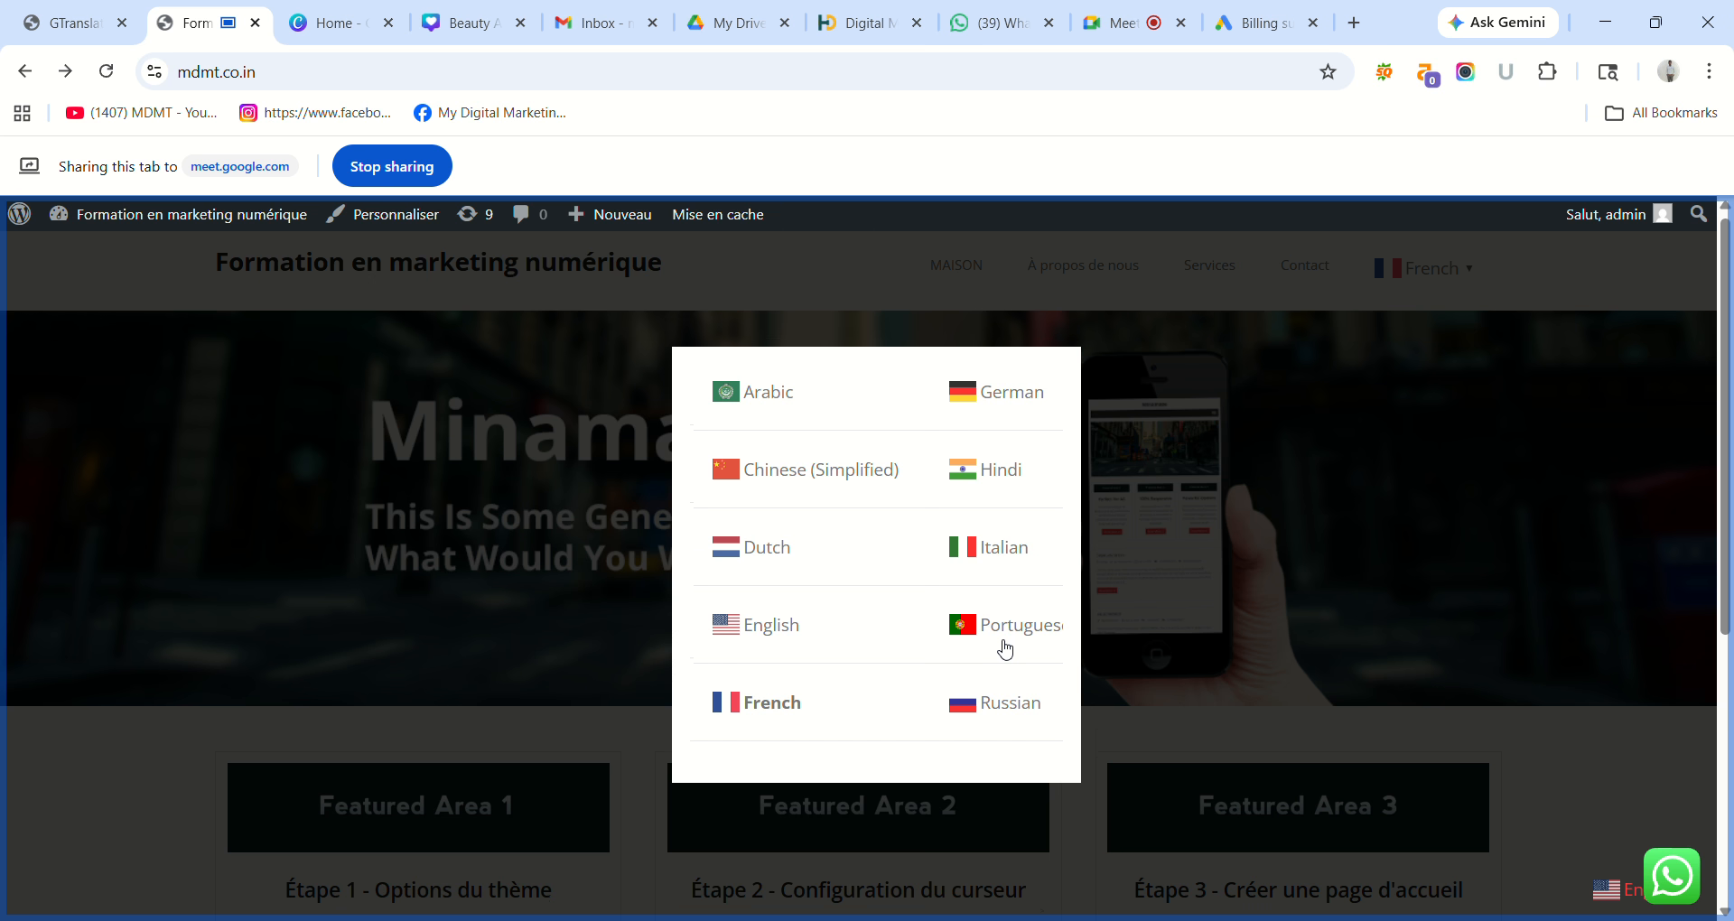
scroll(1005, 650, "down", 5)
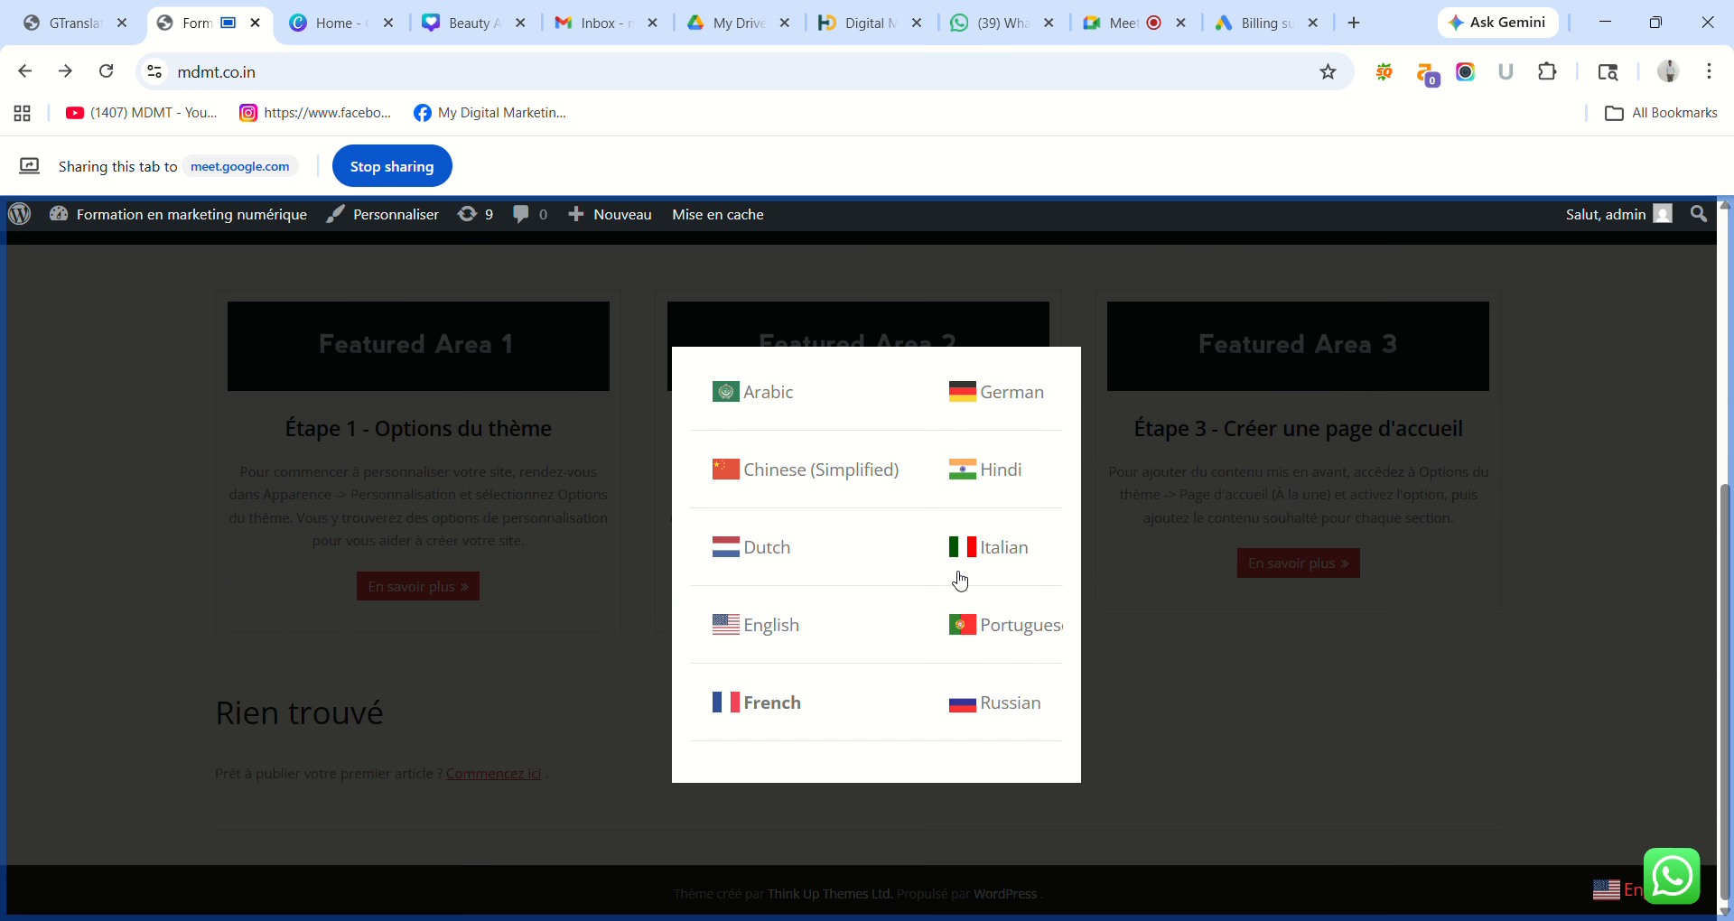
left_click(772, 408)
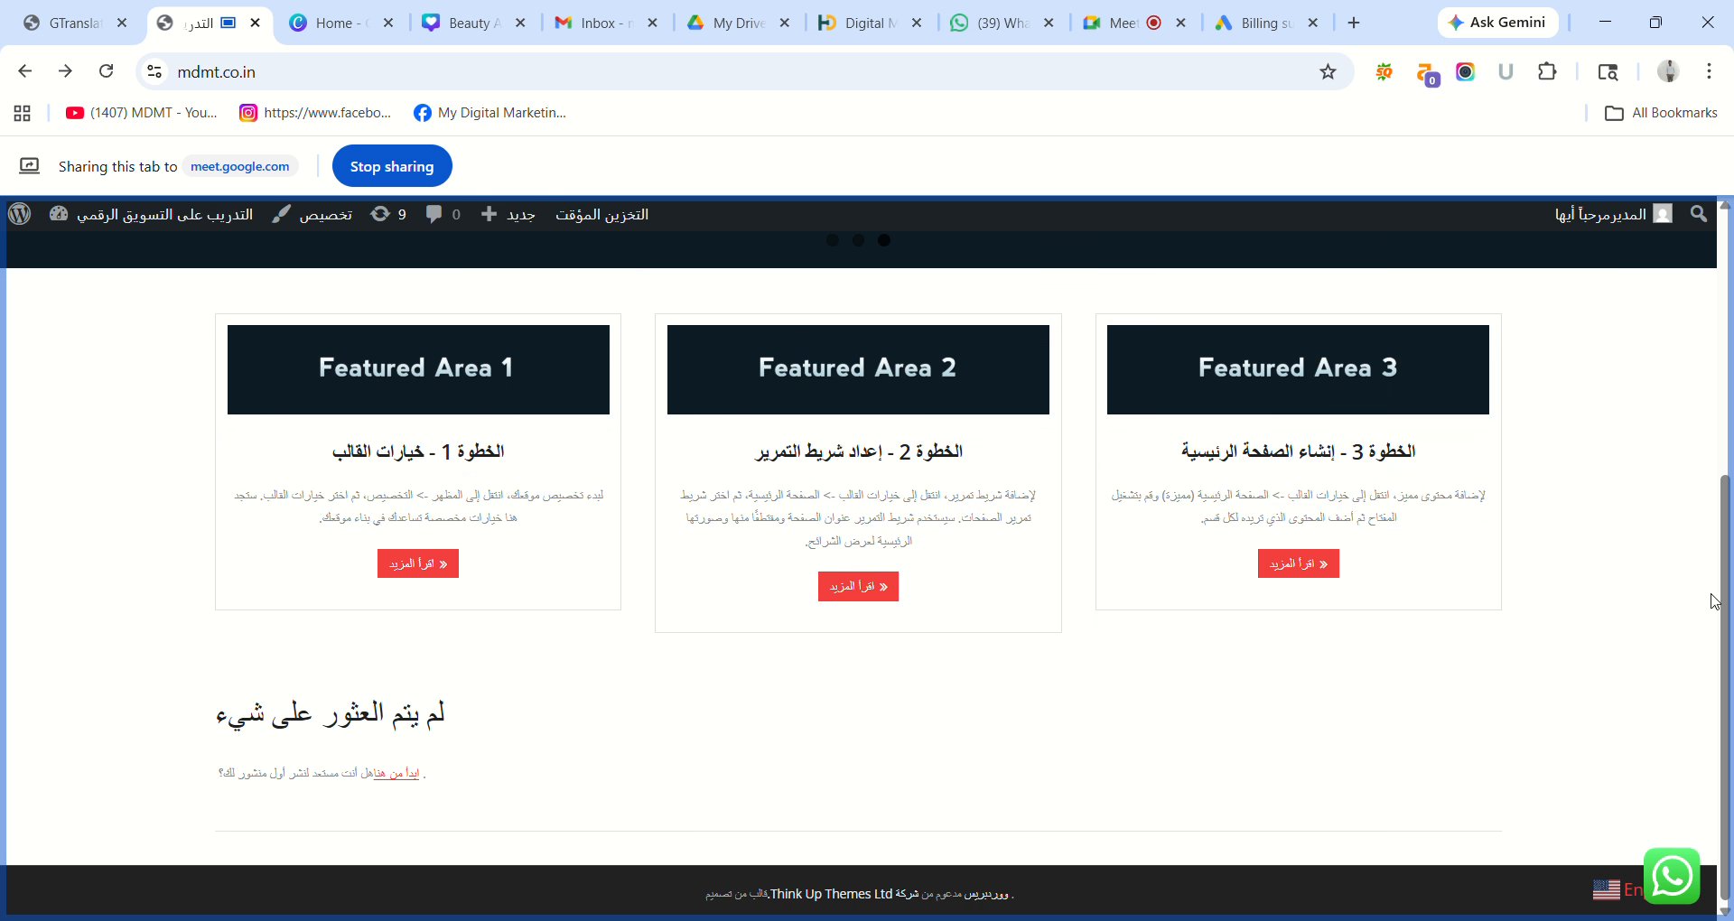
Switch the live site from Arabic to German.
scroll(1714, 601, "up", 5)
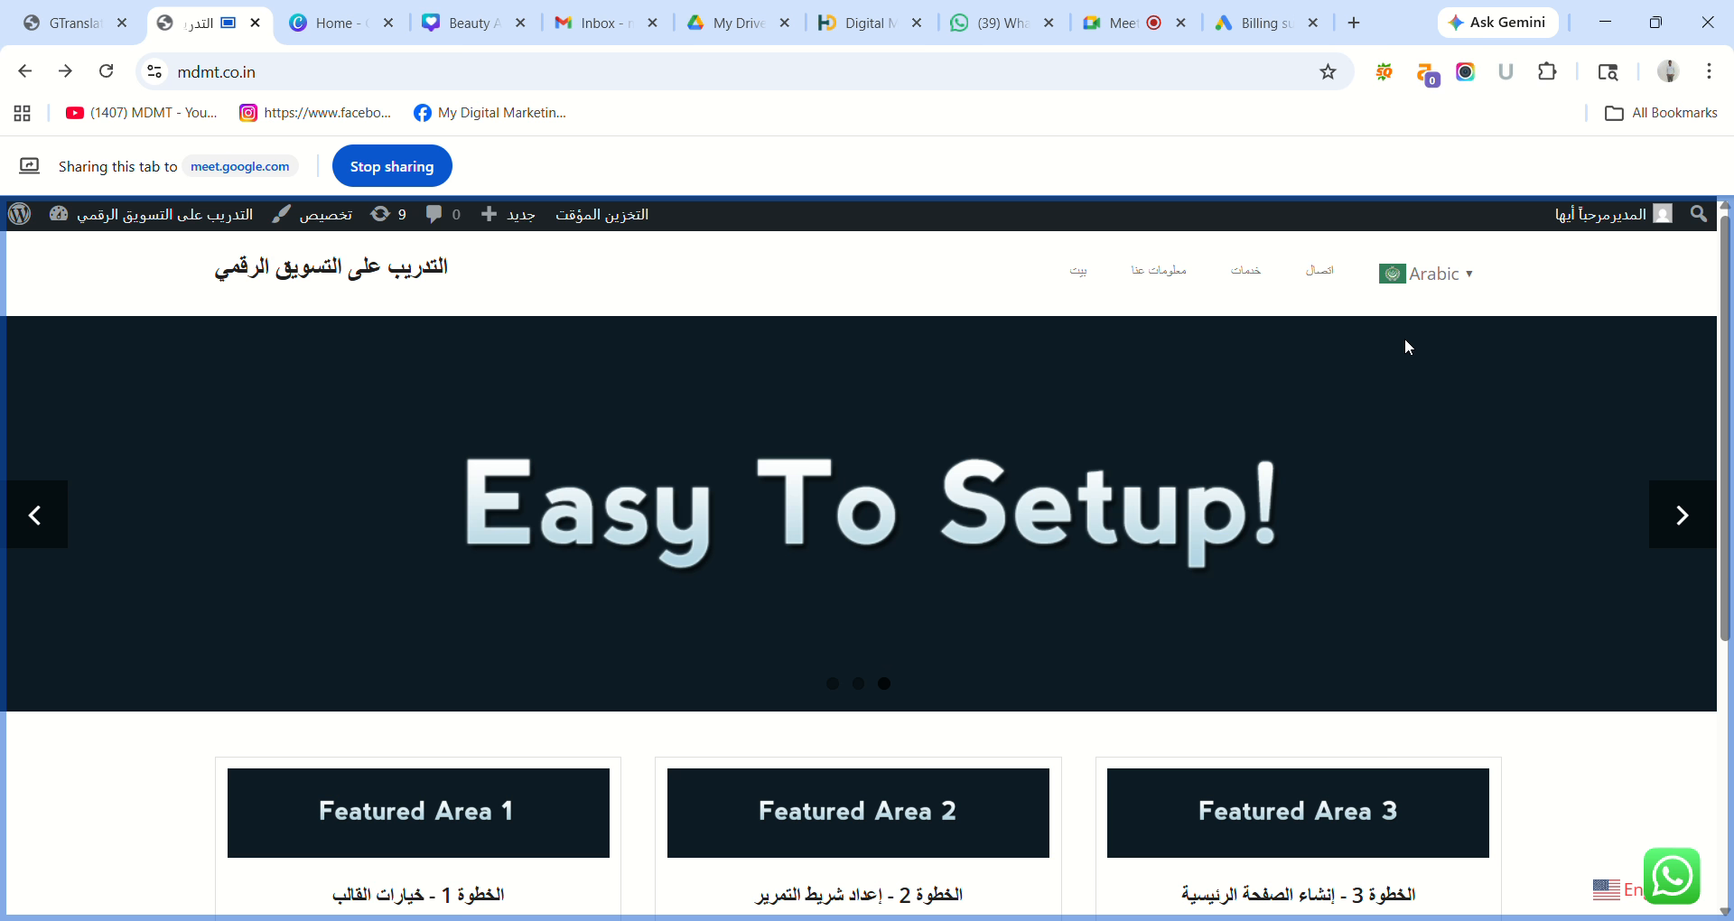
left_click(1451, 269)
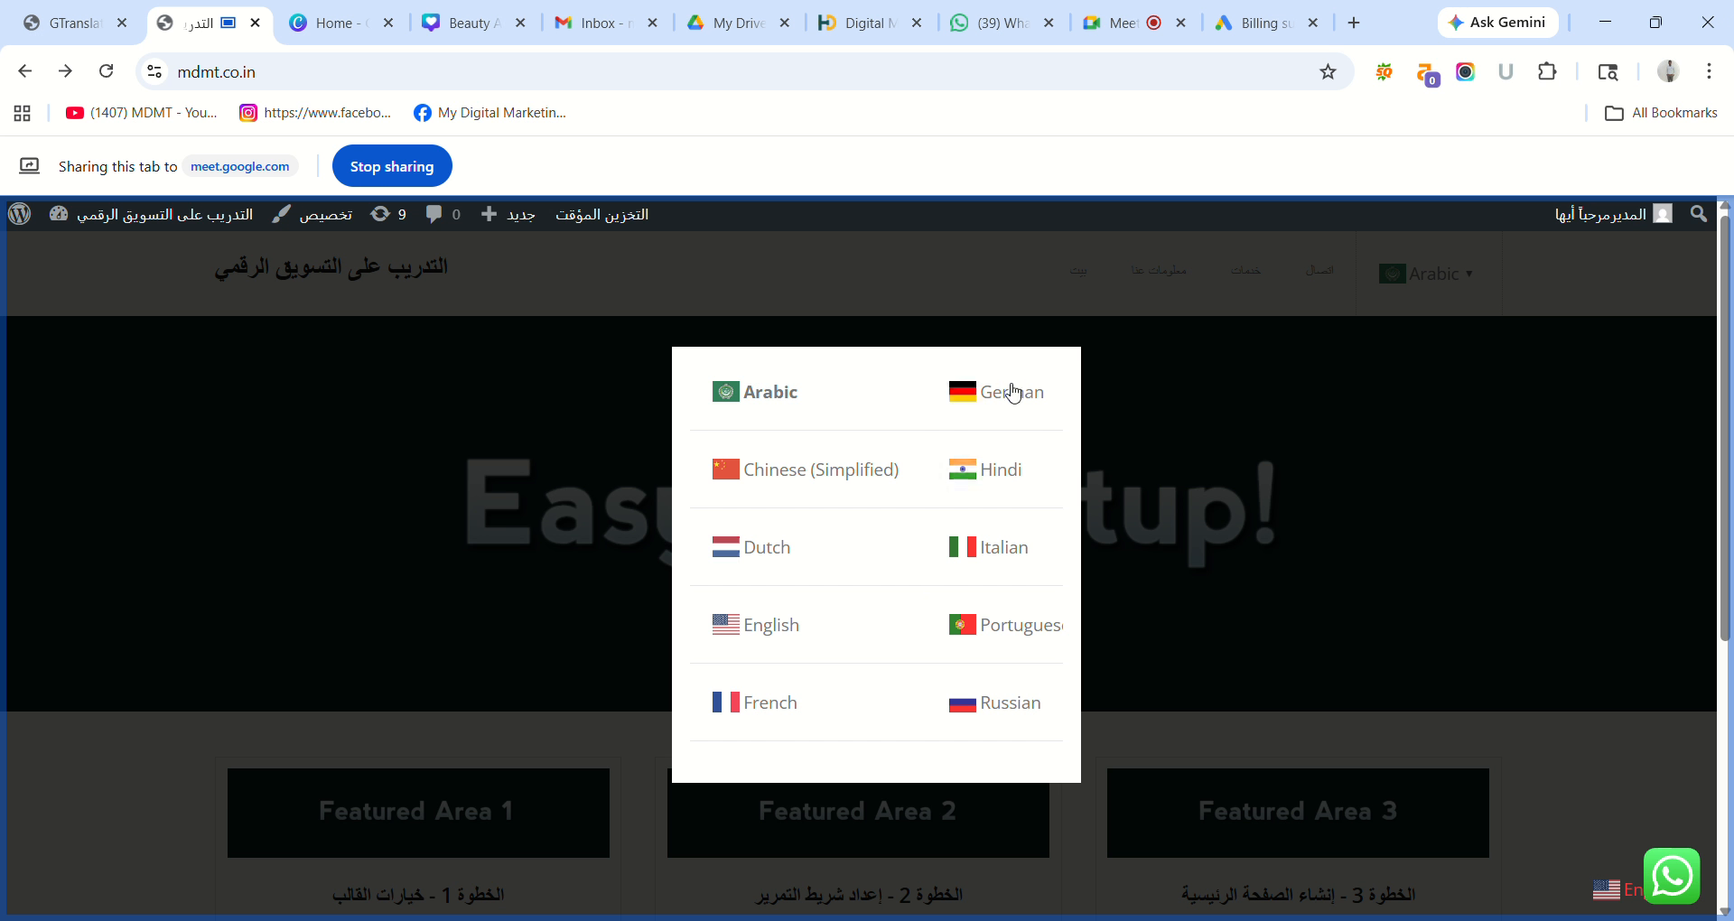
left_click(1010, 389)
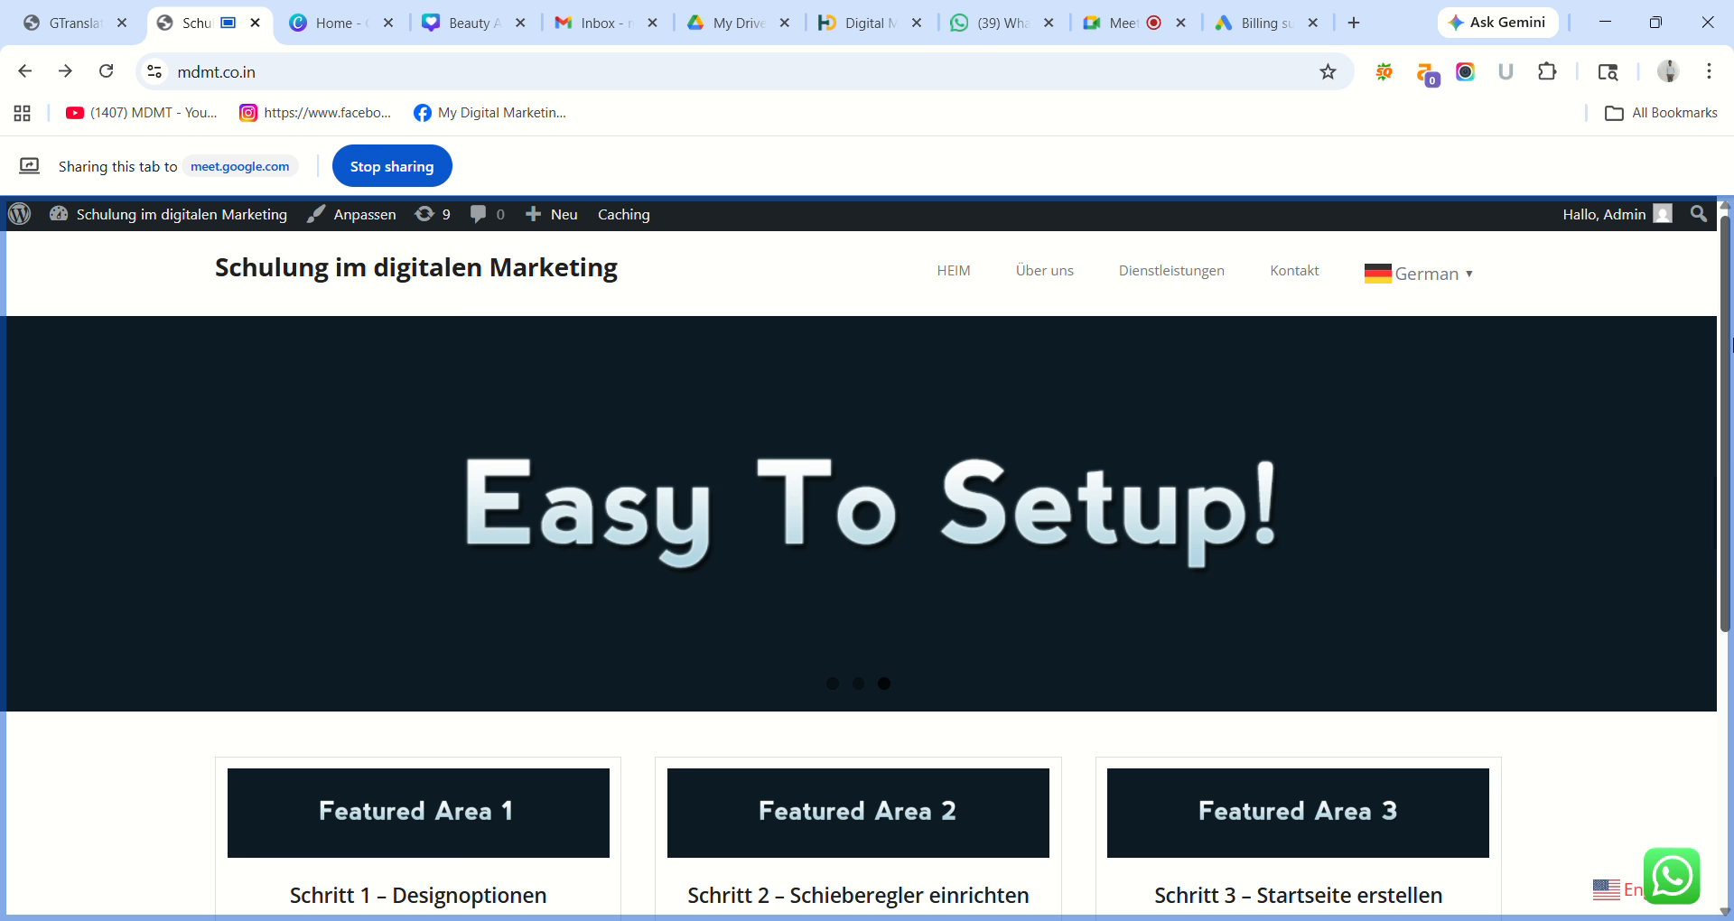
Translate the live site into Italian, then into Portuguese.
scroll(1271, 598, "down", 5)
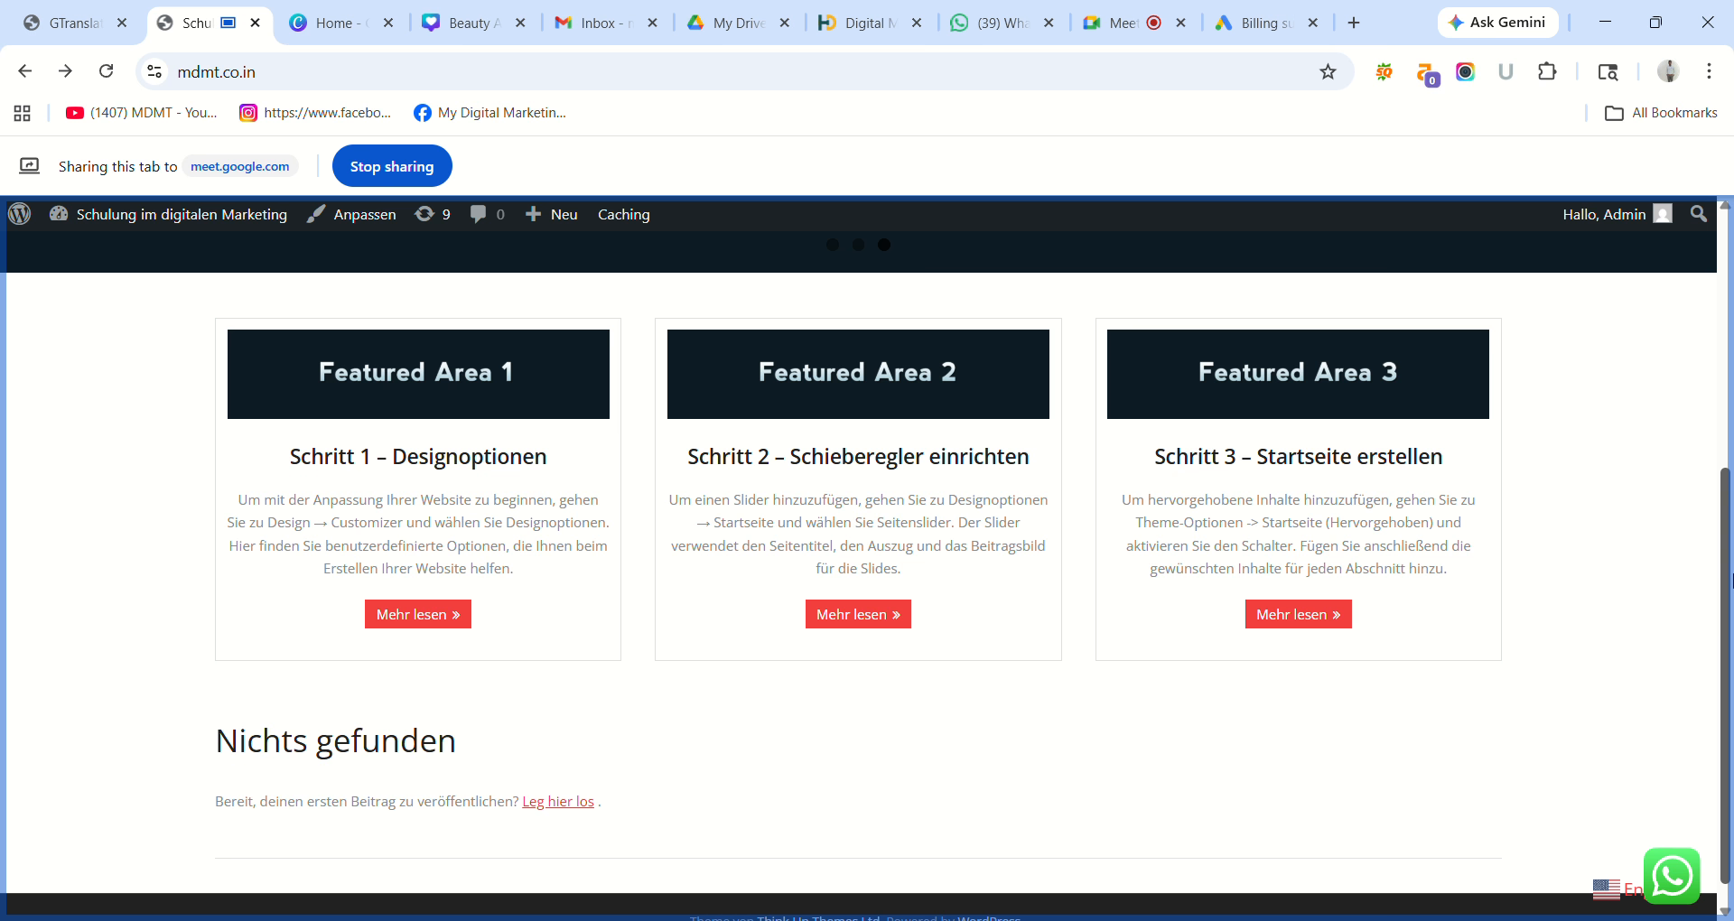
left_click_drag(1730, 582, 1725, 285)
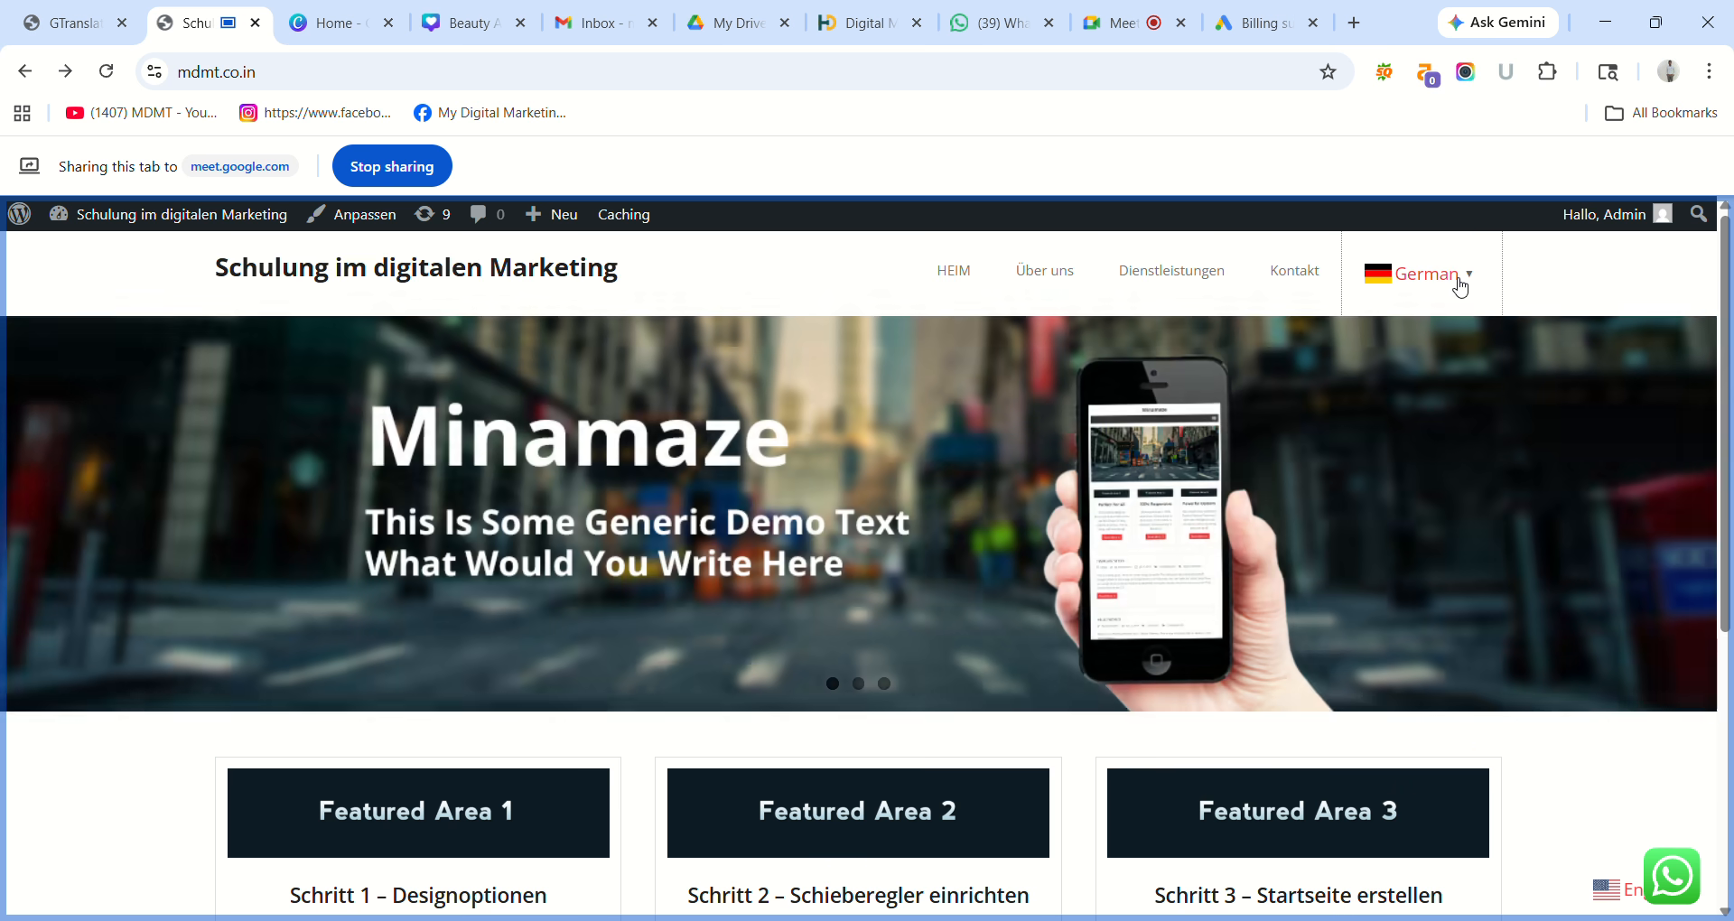
left_click(1455, 282)
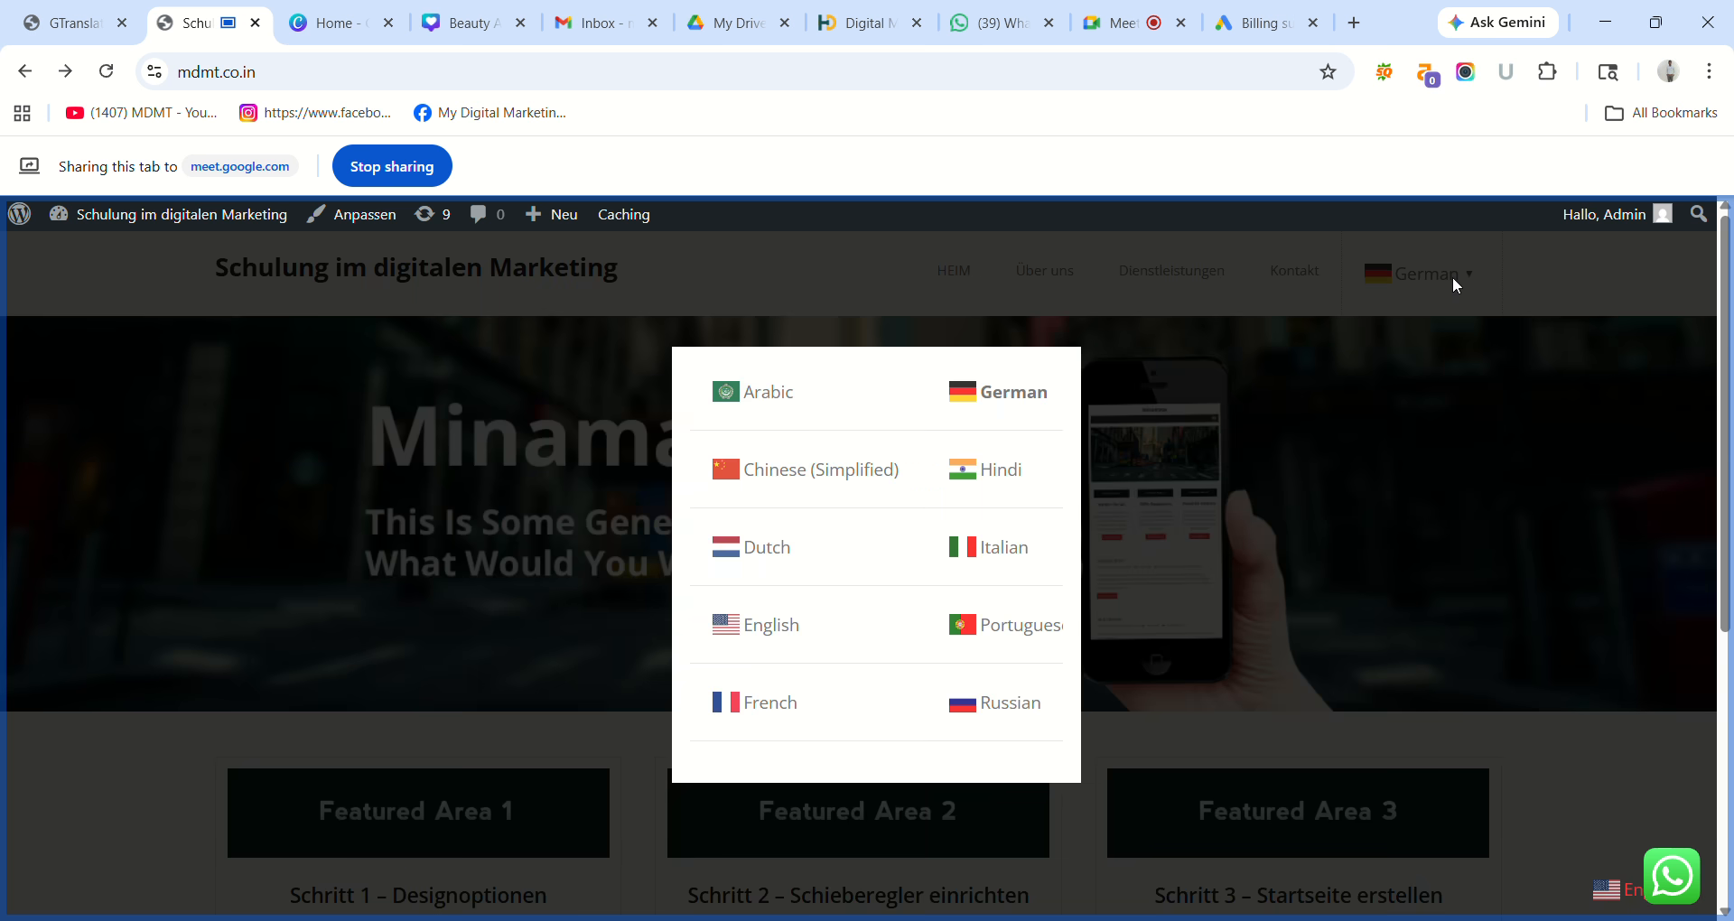
left_click(994, 555)
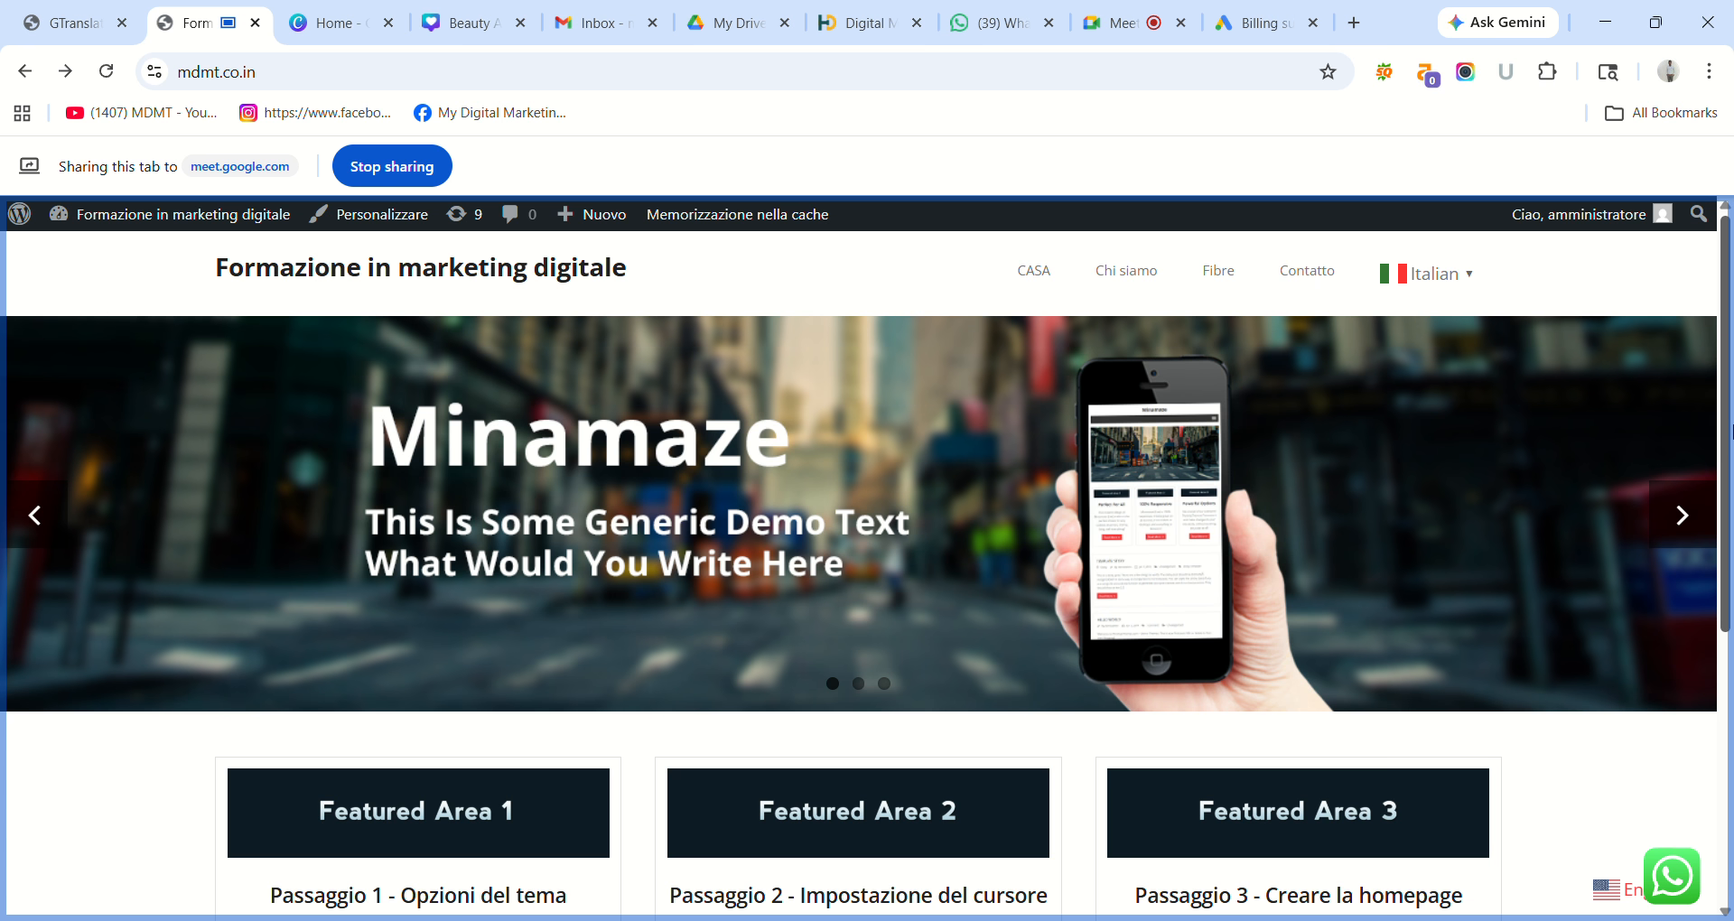
scroll(1730, 432, "down", 4)
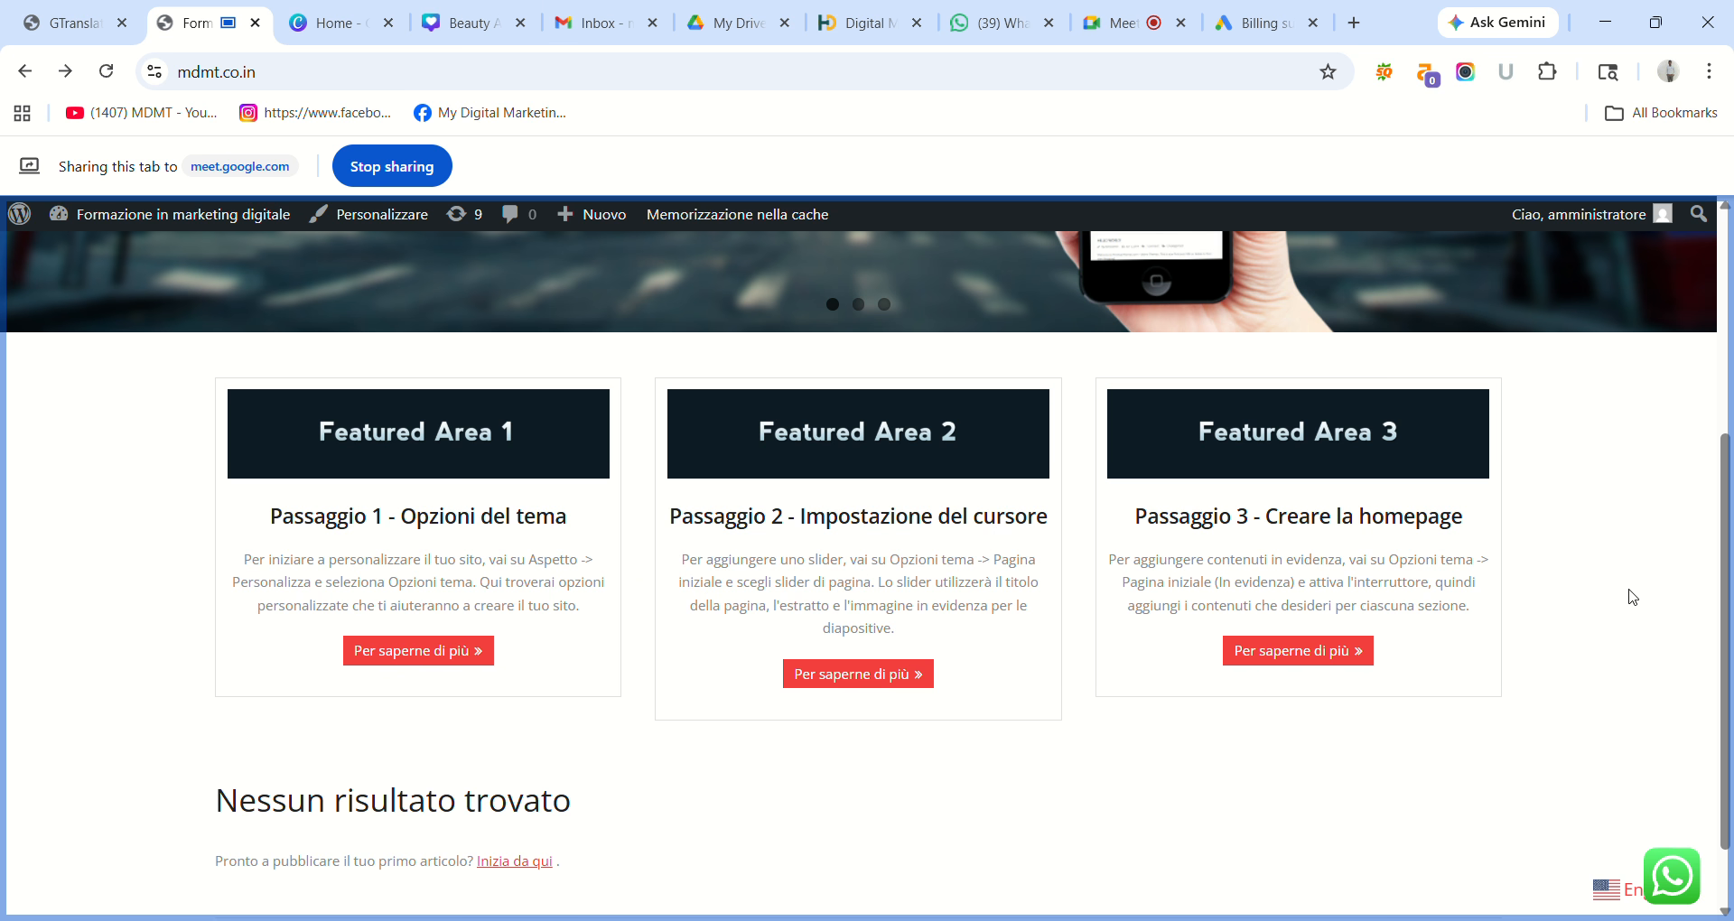
scroll(1633, 596, "up", 4)
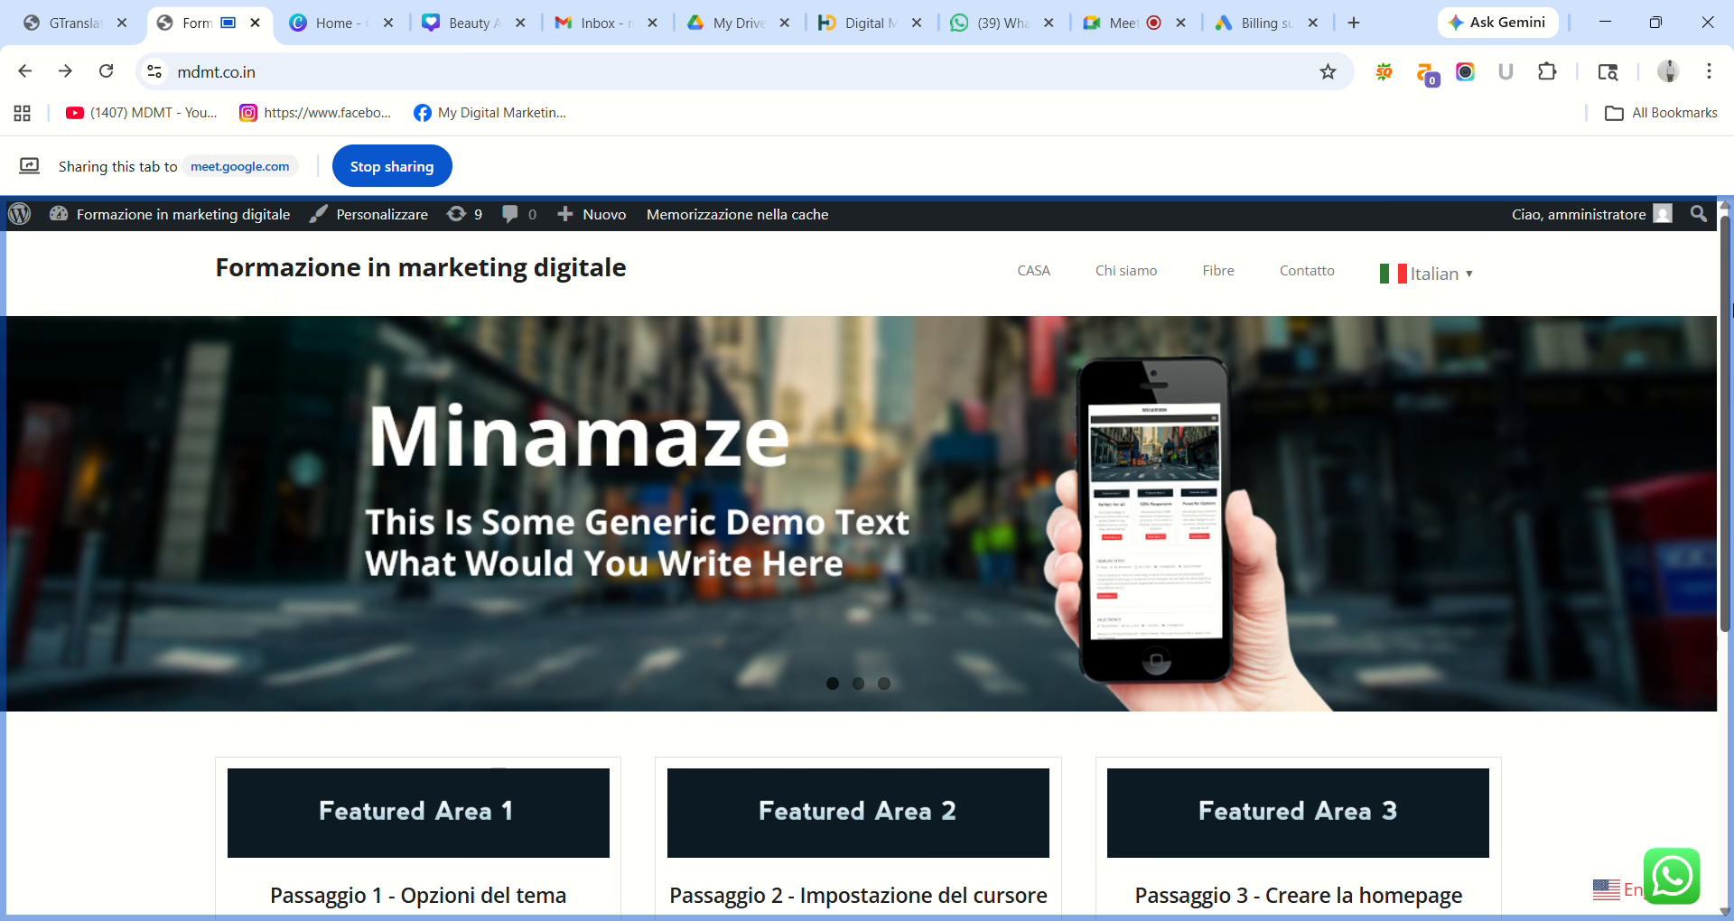
left_click(1445, 280)
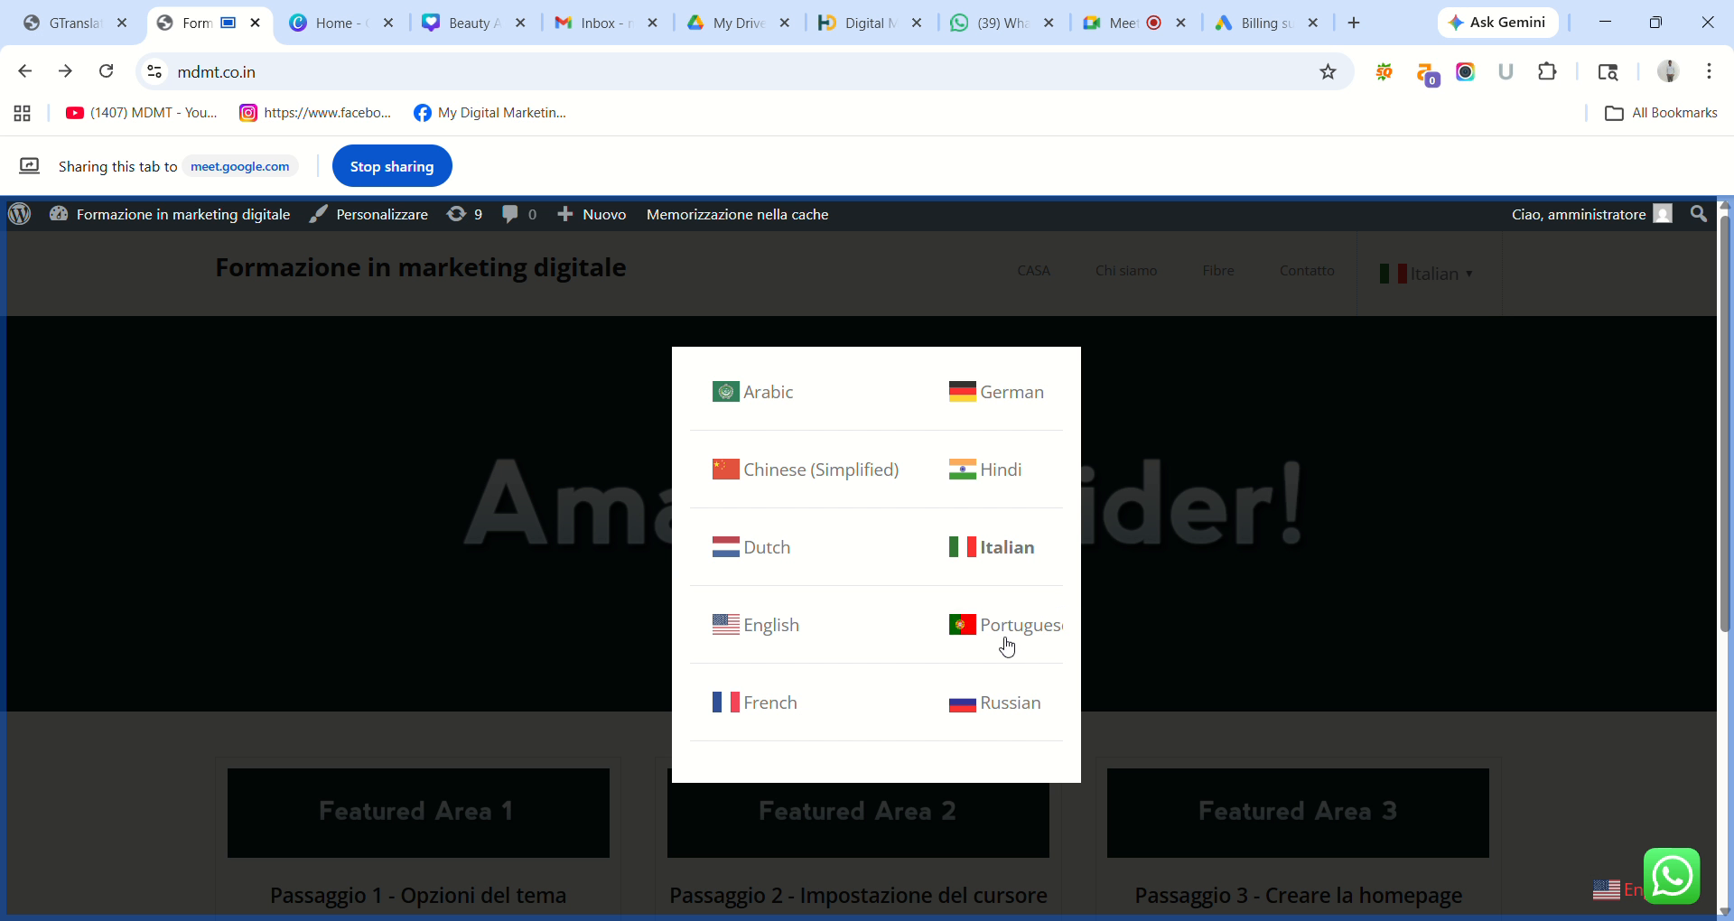
left_click(1002, 629)
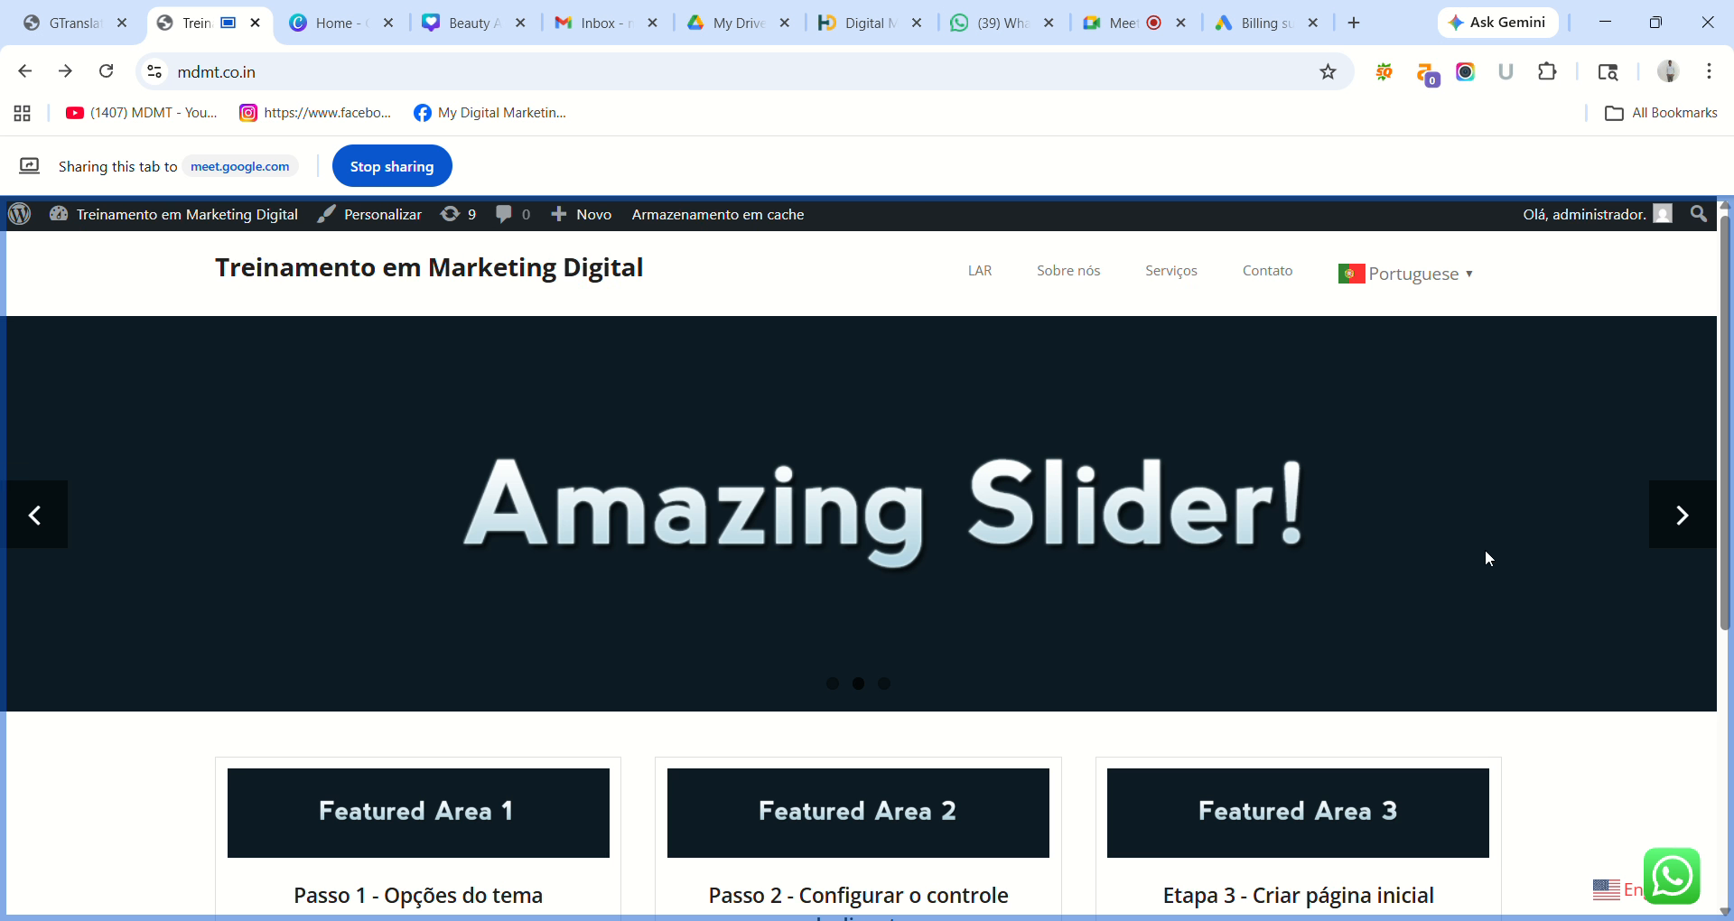
Switch the live site to Russian, then back to French.
mouse_move(1726, 432)
left_mouse_down()
mouse_move(1733, 675)
mouse_move(1730, 428)
left_mouse_up()
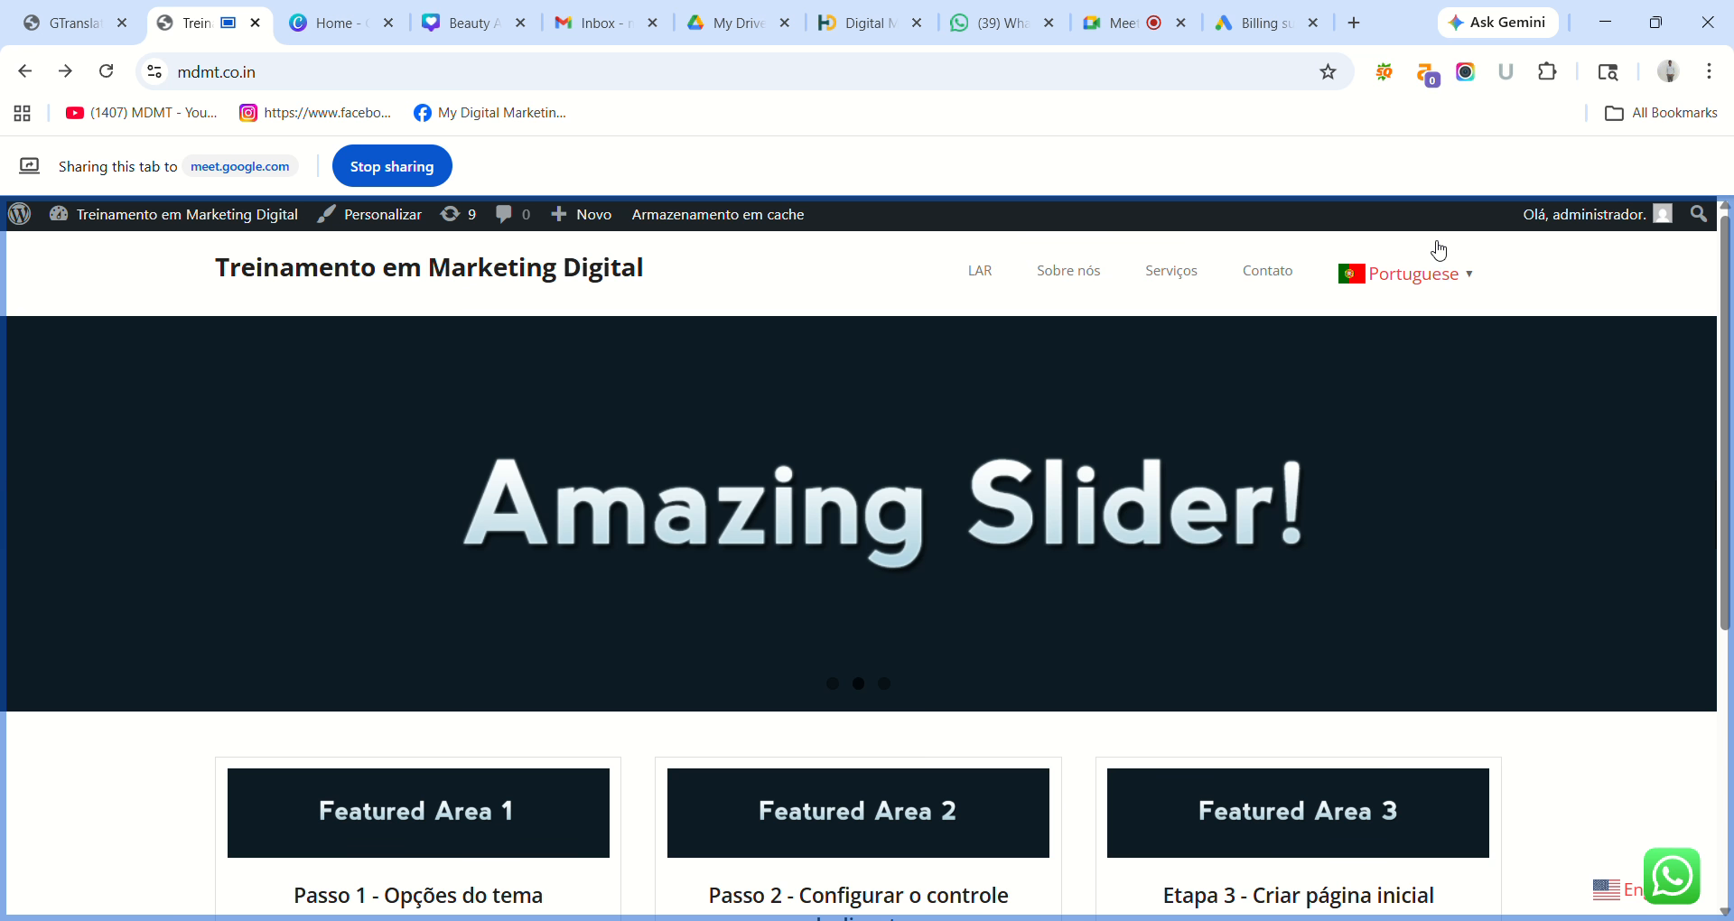
left_click(1438, 278)
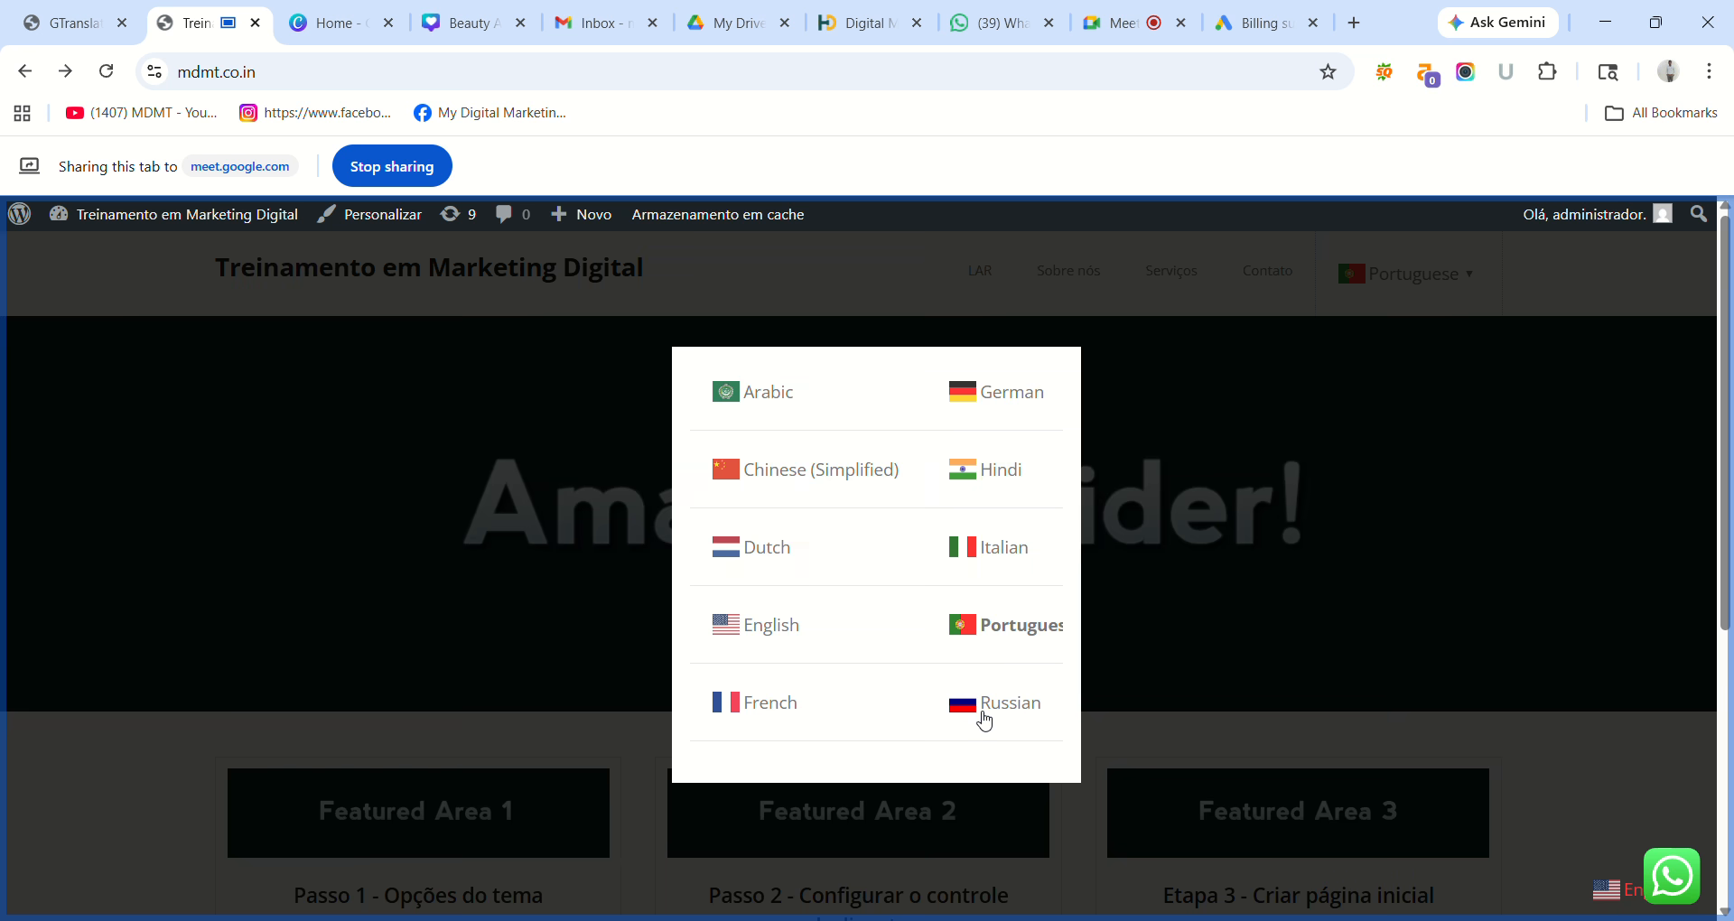
left_click(984, 721)
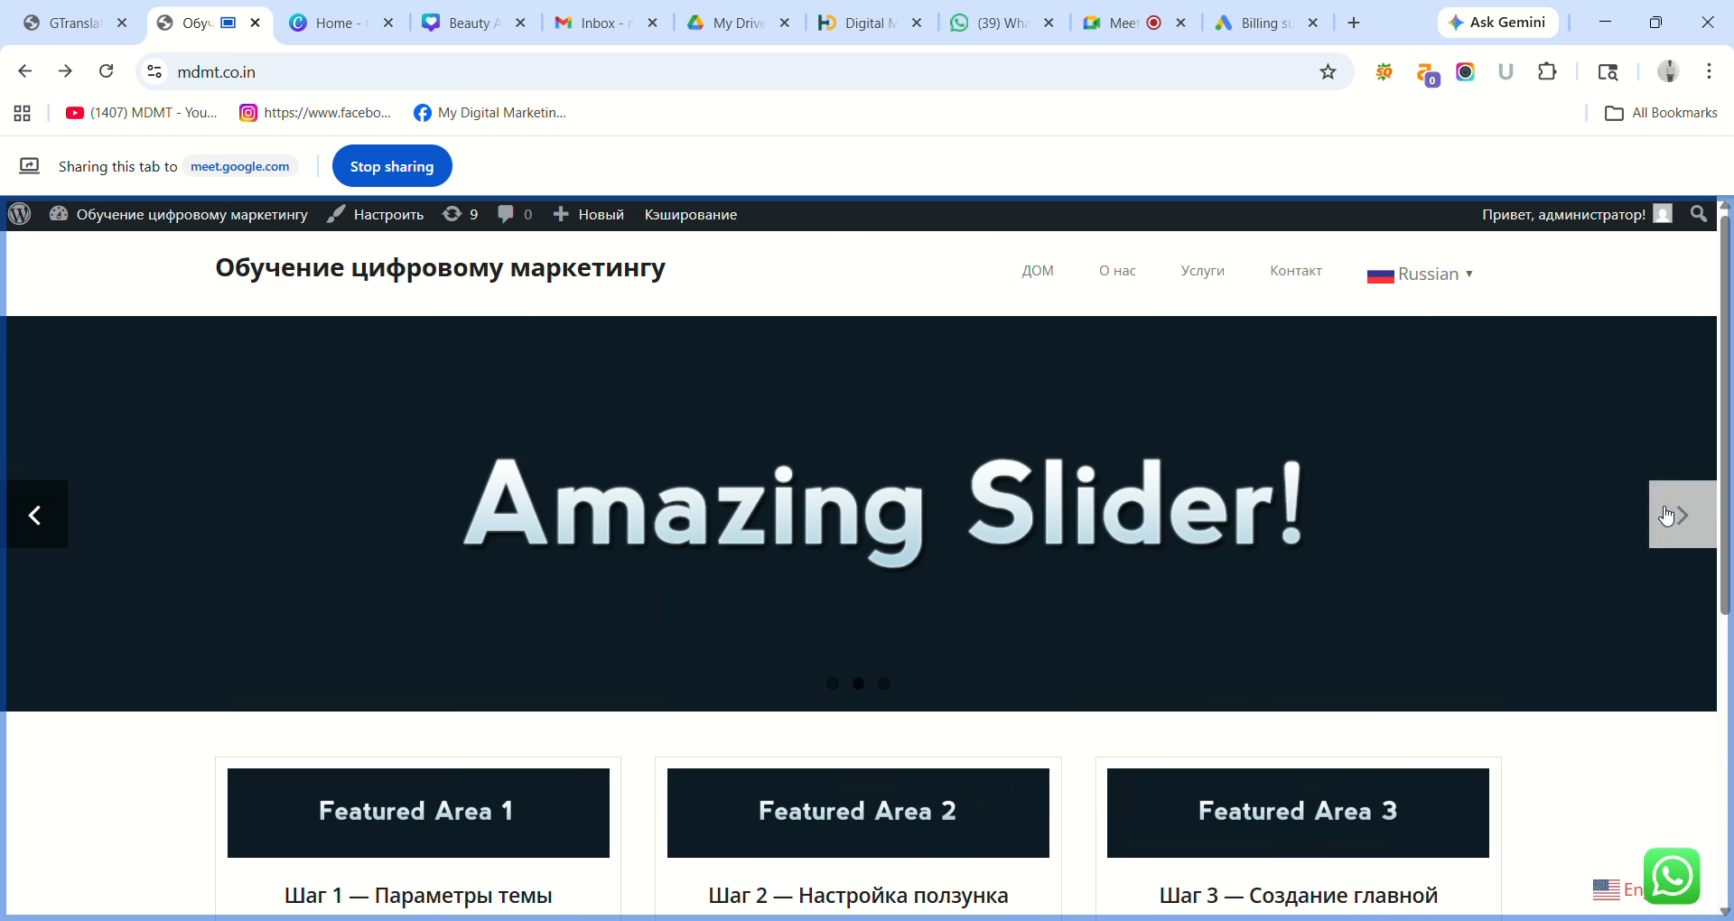
left_click_drag(1731, 439, 1731, 793)
left_click_drag(1731, 733, 1720, 434)
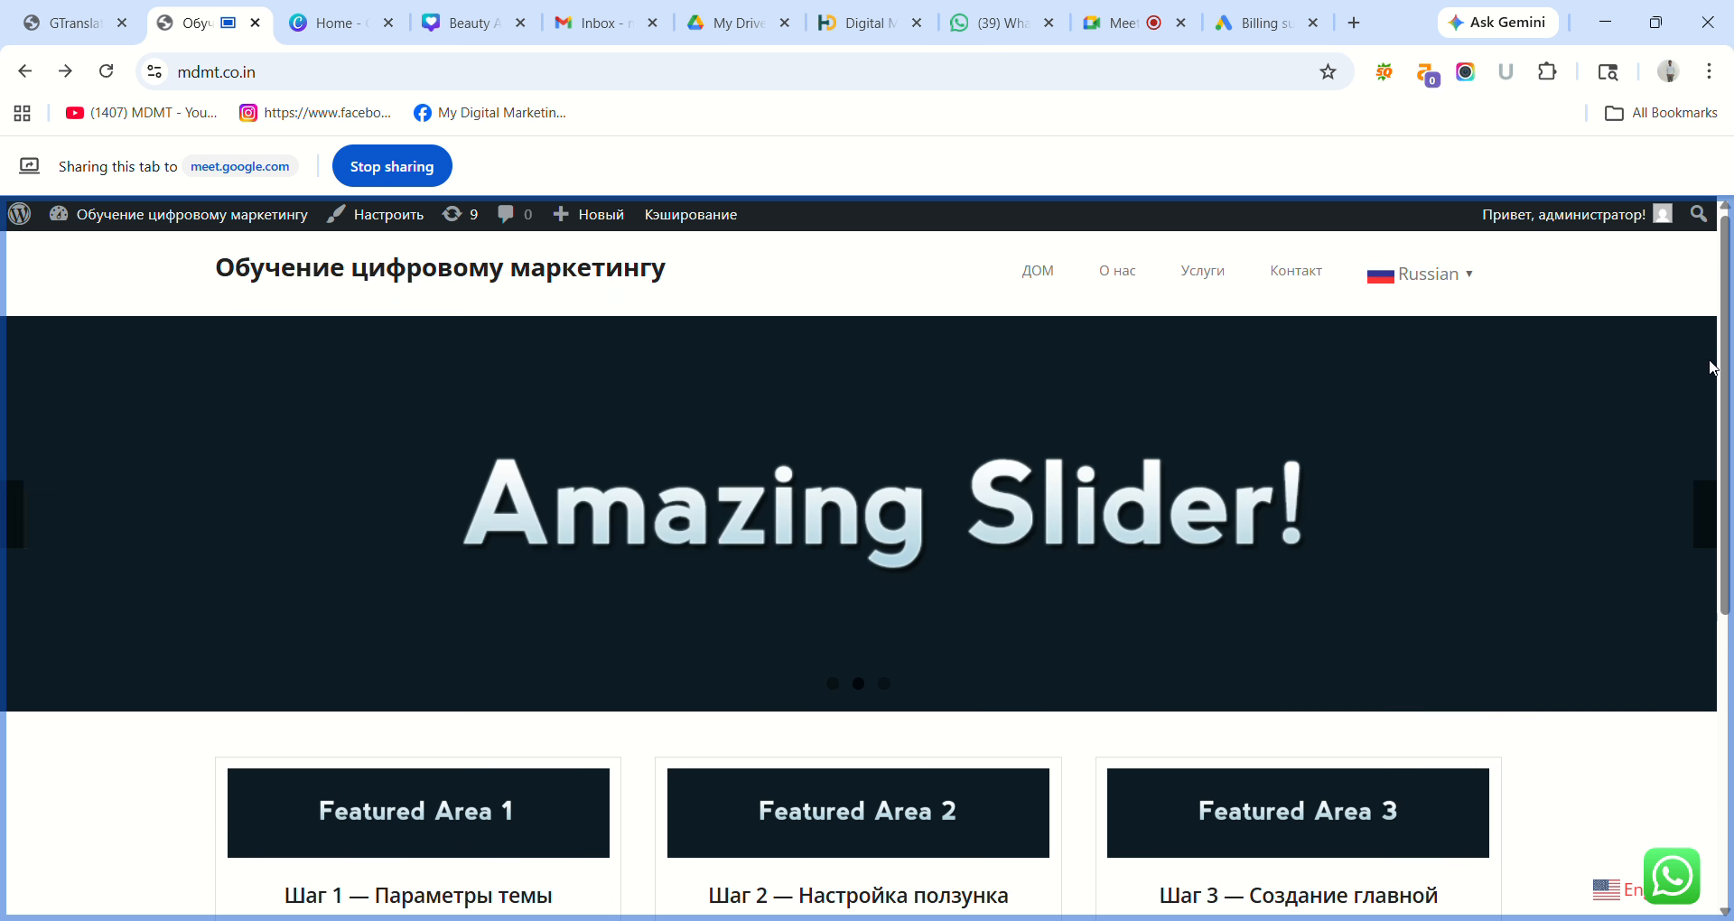
left_click(1444, 287)
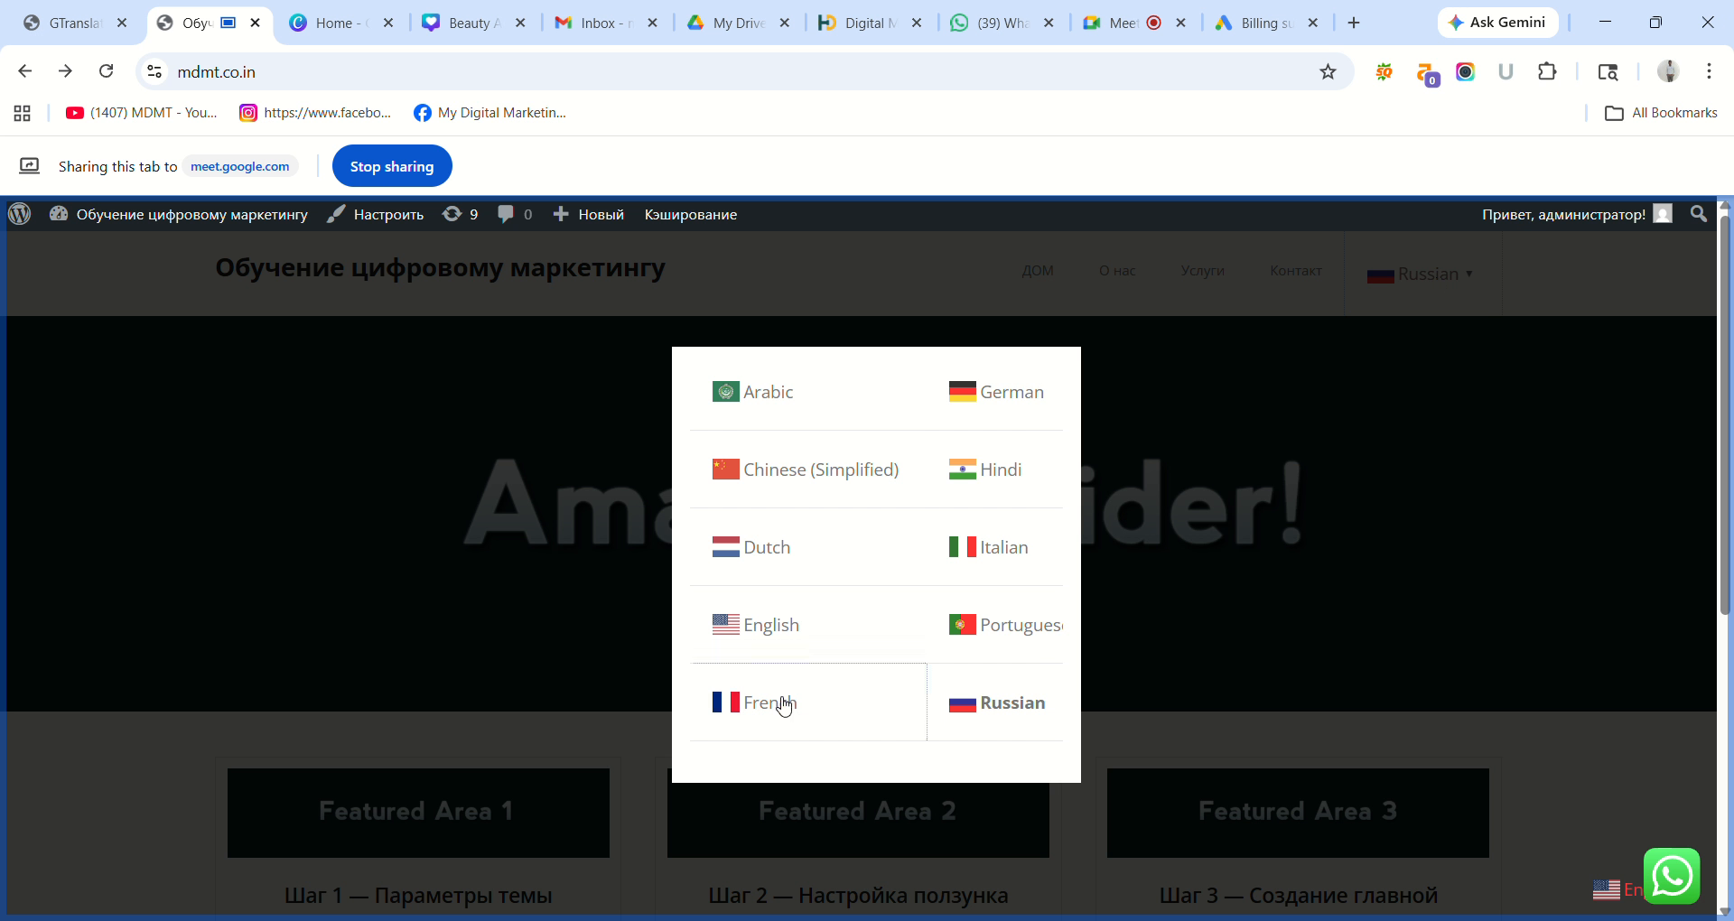
left_click(784, 703)
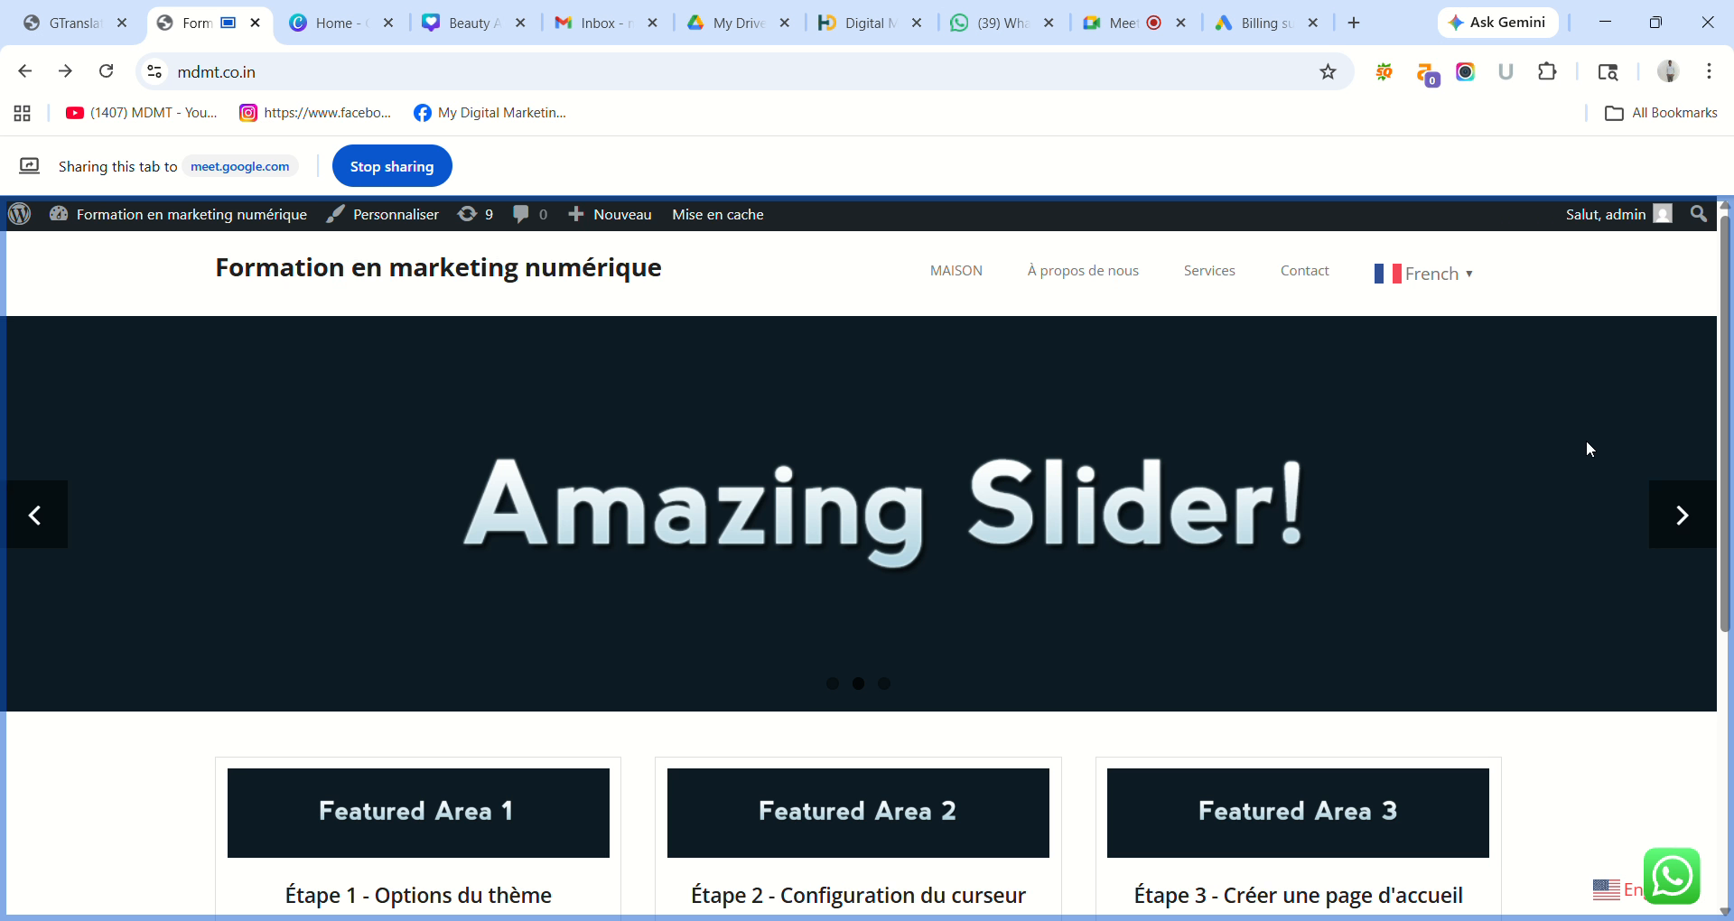
Close the language list without changing language and return to the GTranslate settings page.
mouse_move(1727, 335)
left_mouse_down()
mouse_move(1731, 604)
mouse_move(1730, 334)
left_mouse_up()
left_click(1452, 274)
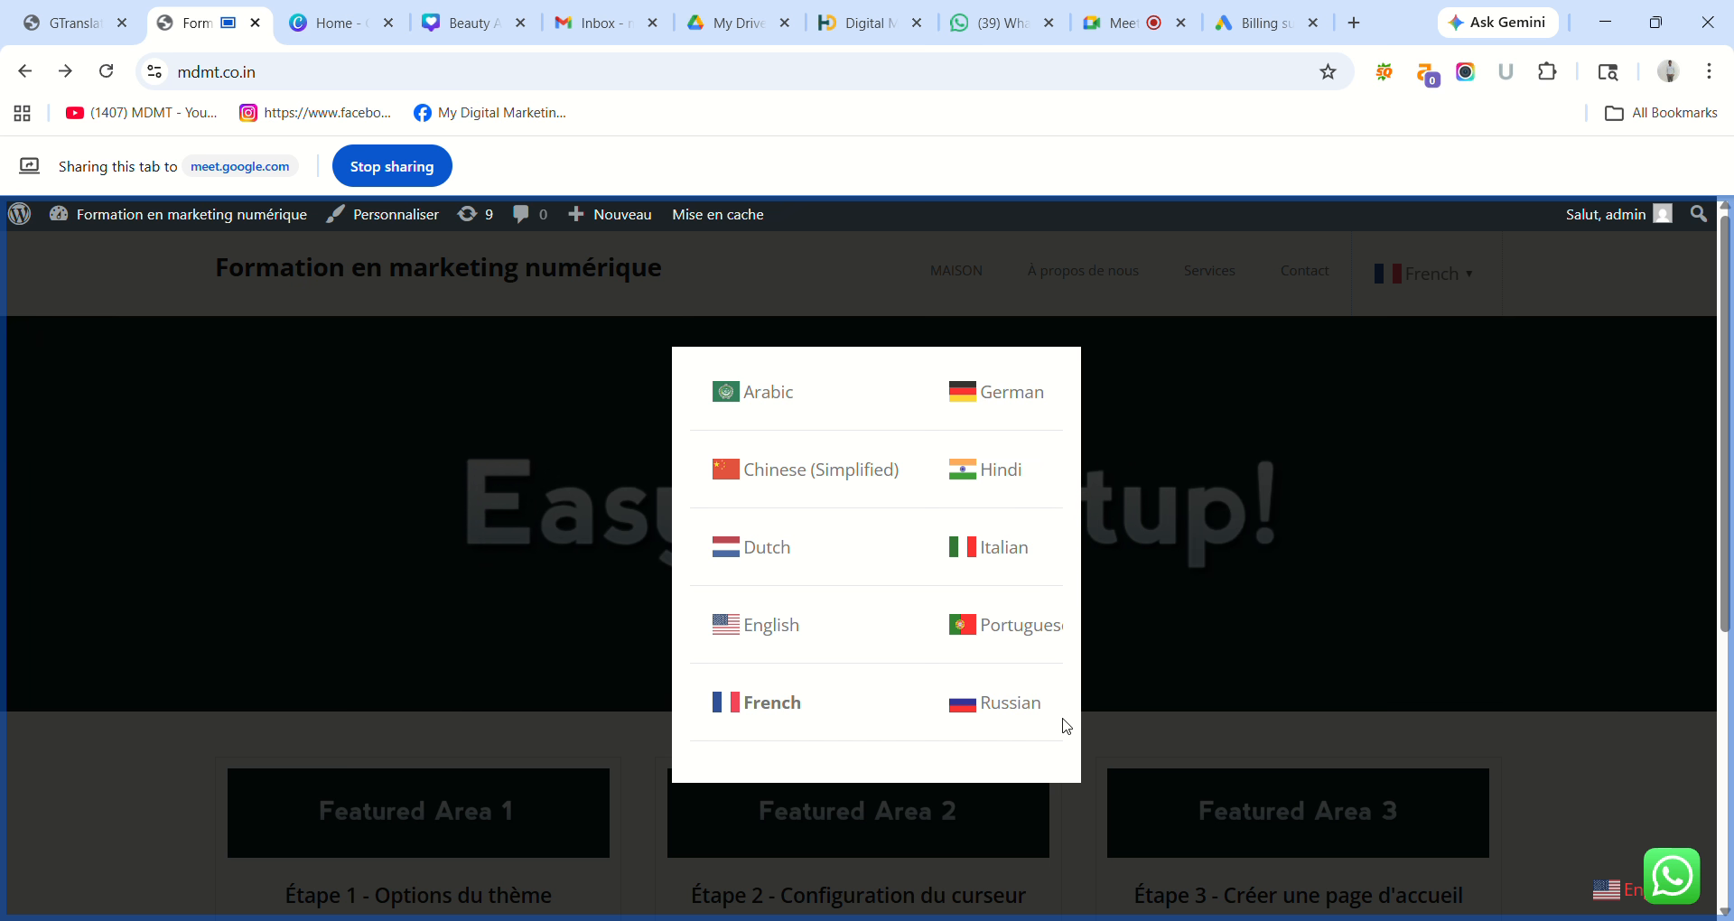
scroll(1069, 728, "down", 1)
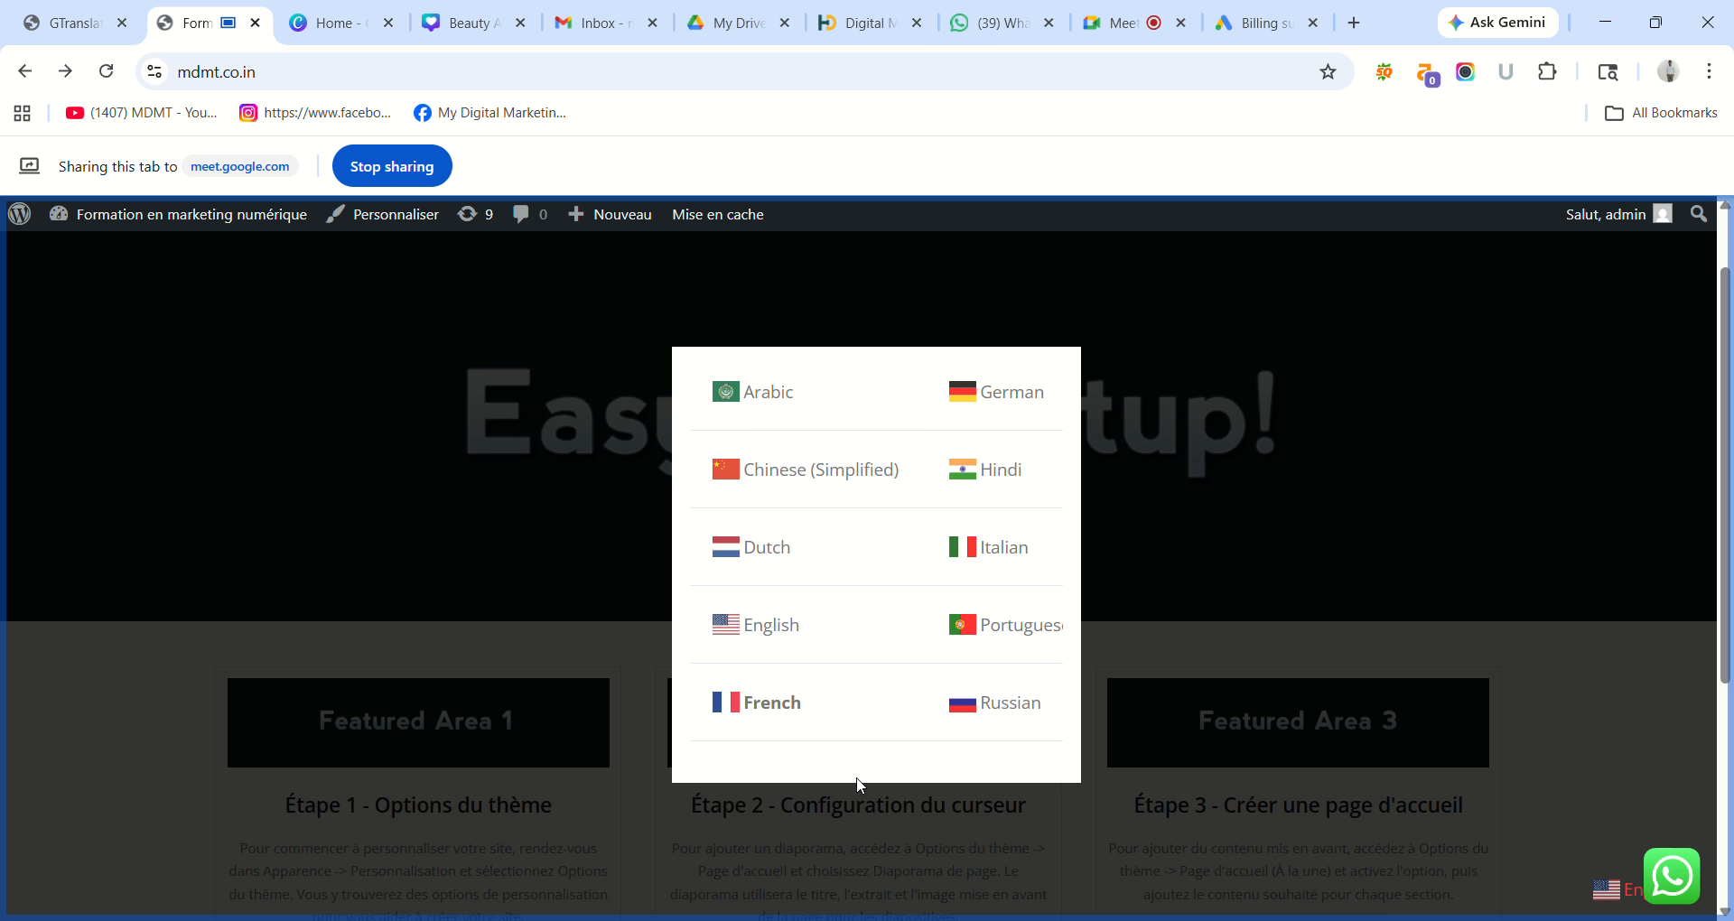
left_click(1196, 625)
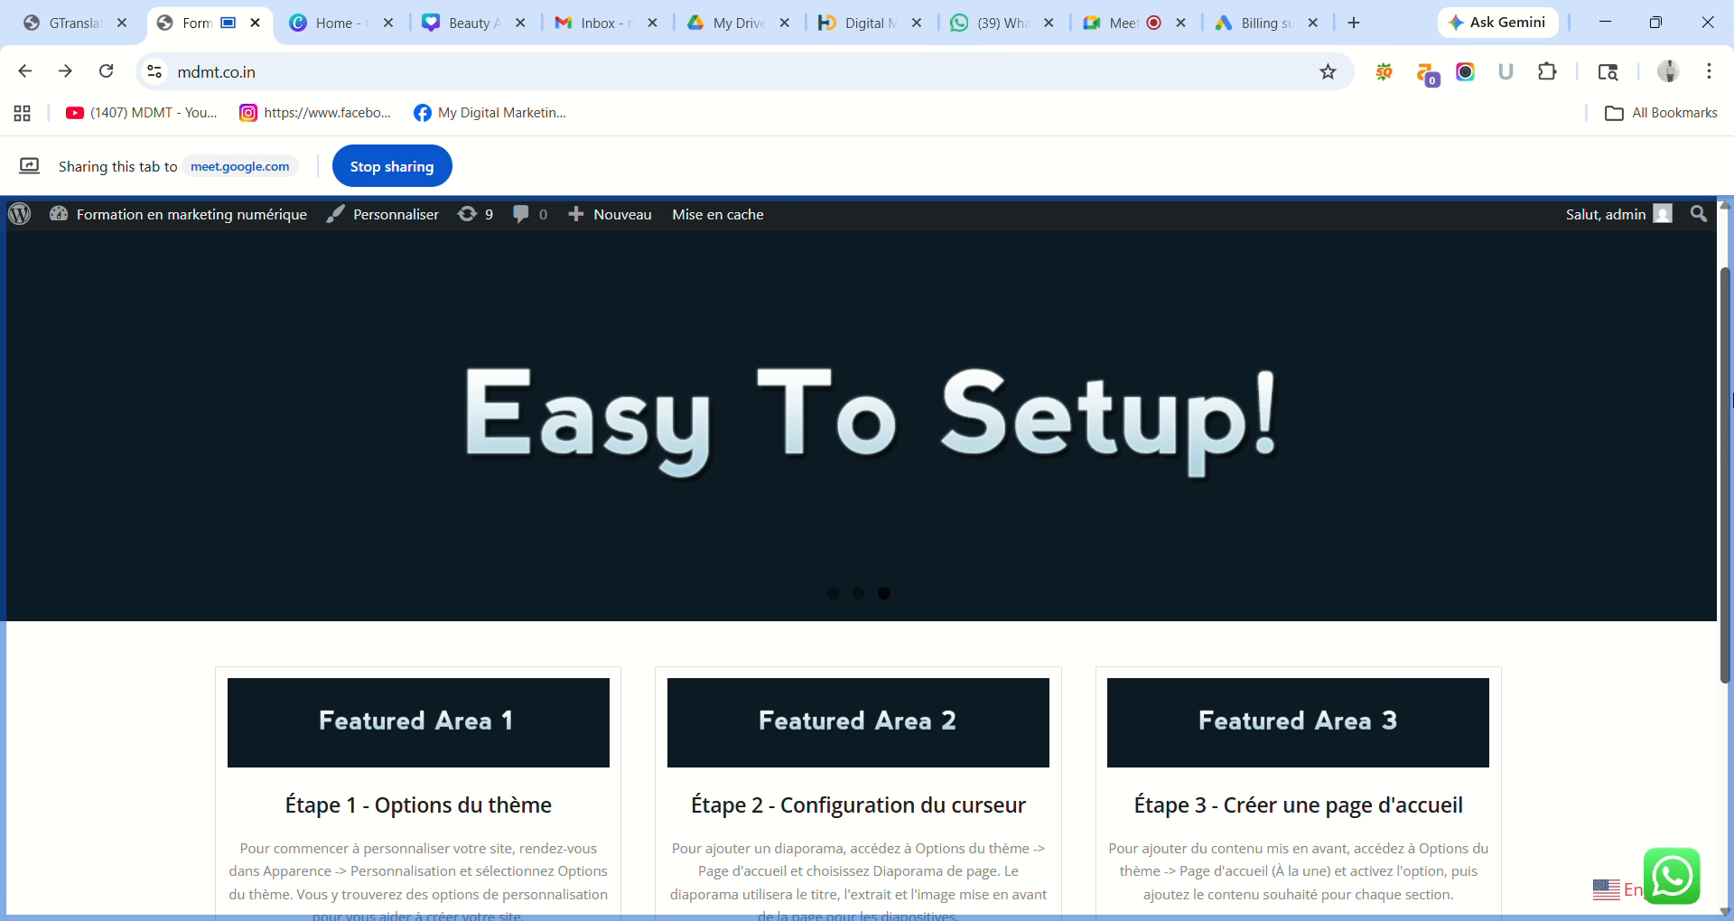
scroll(1696, 211, "up", 1)
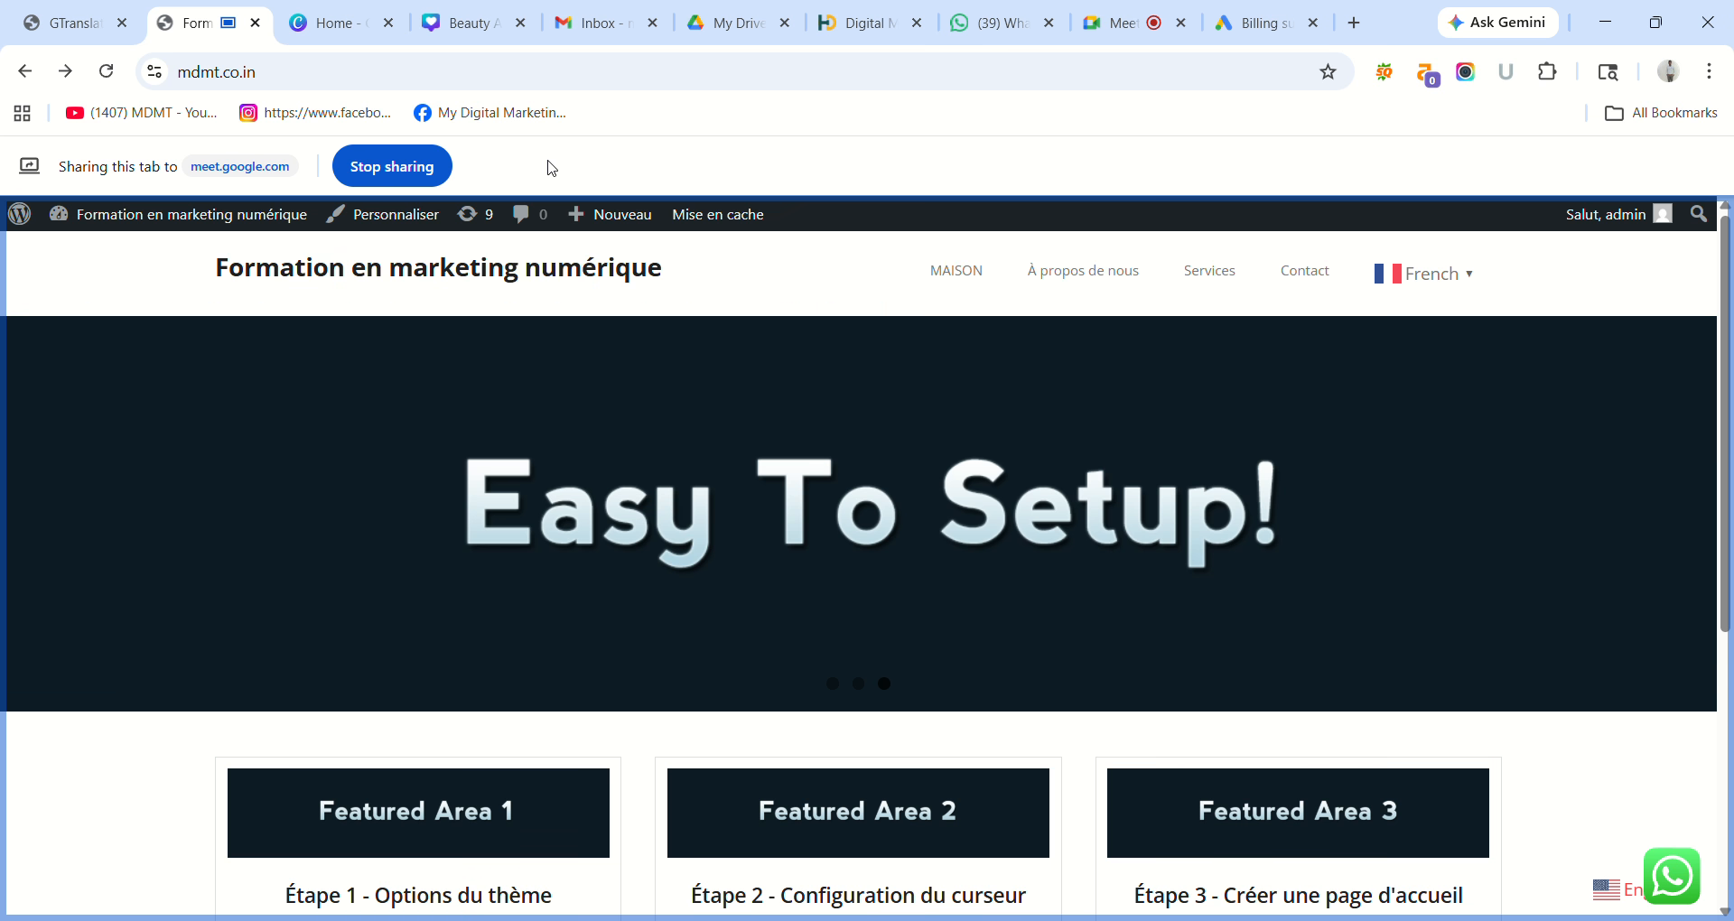
left_click(21, 13)
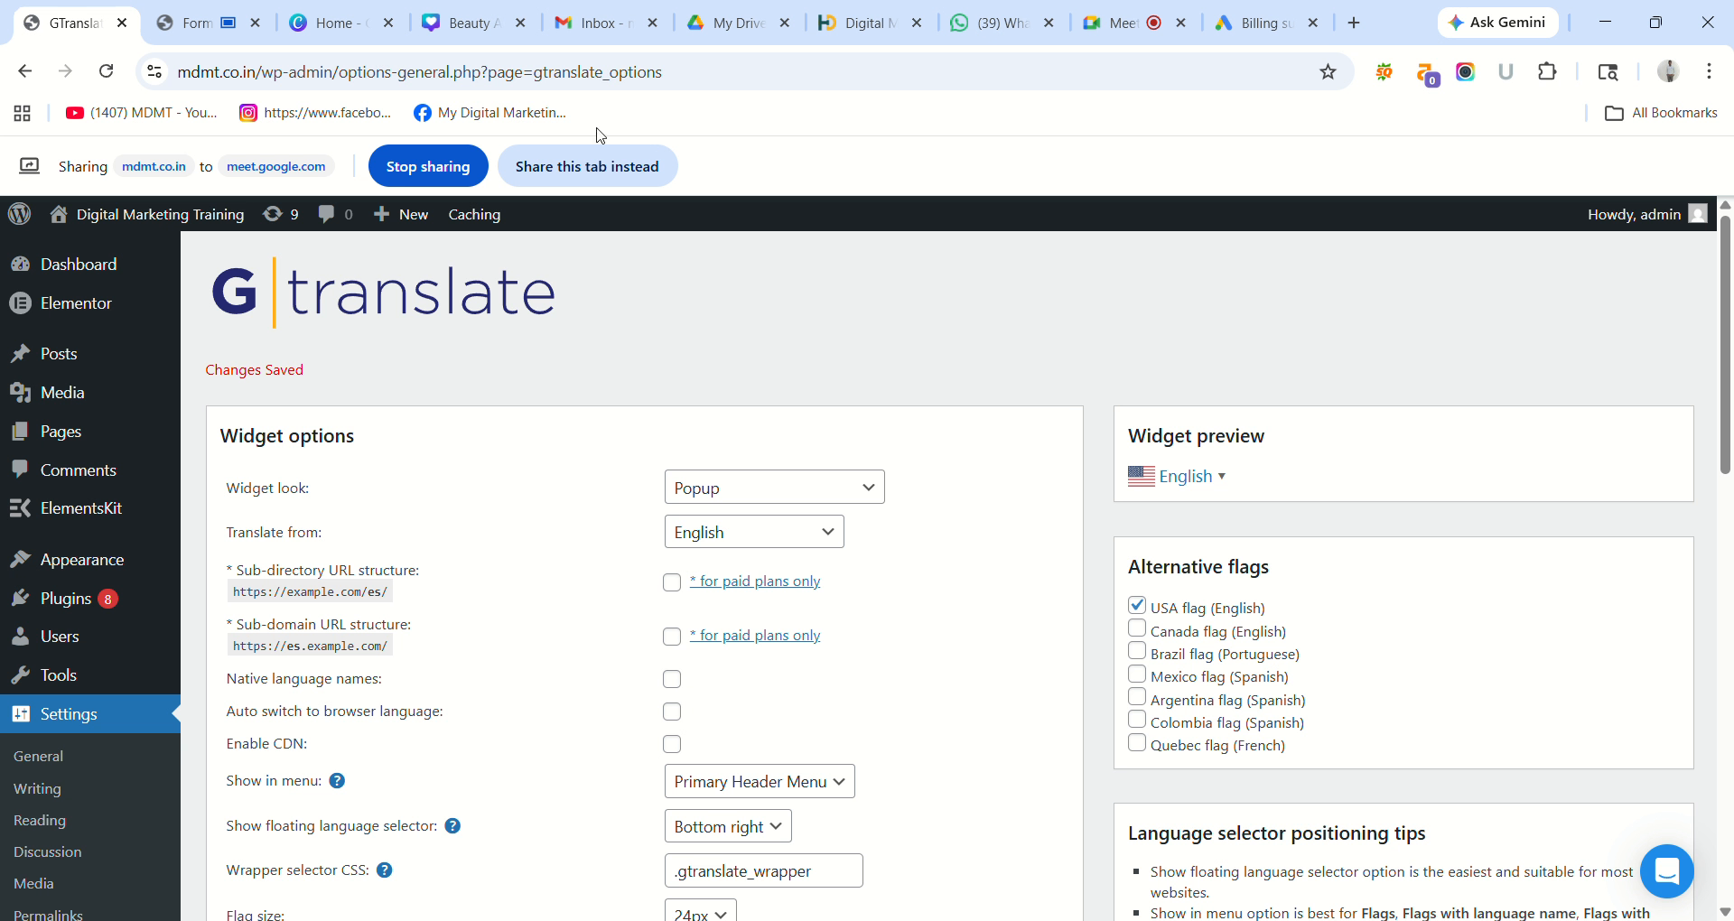
Share the plugin settings page in the meeting and go to Add New Plugins.
left_click(617, 179)
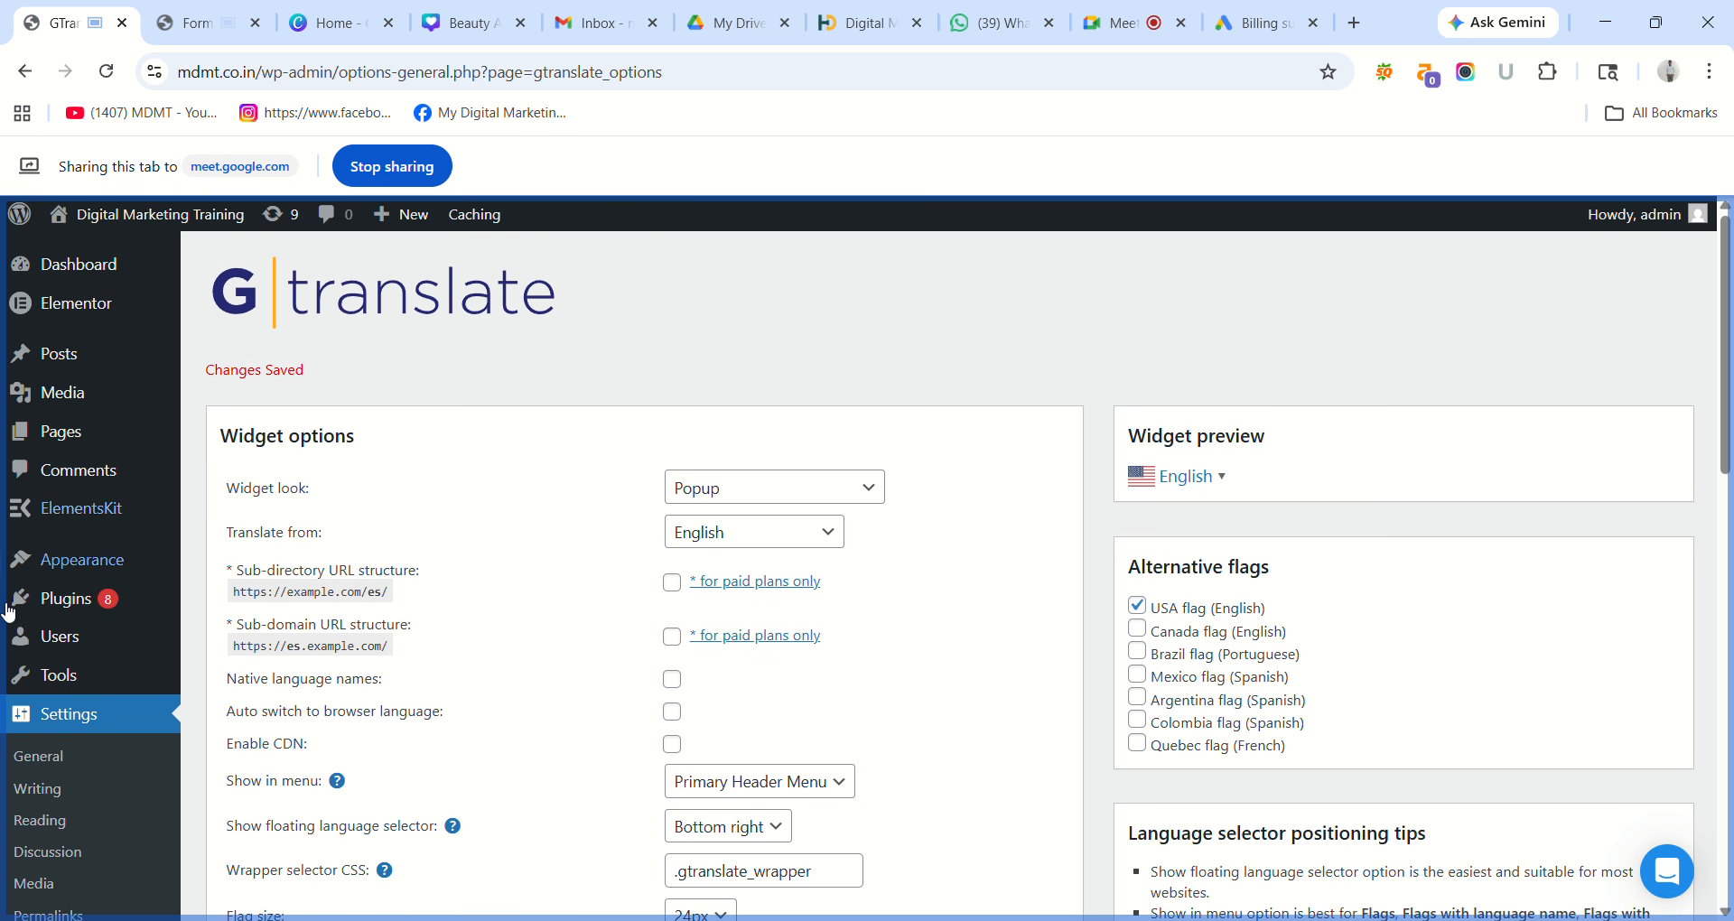
mouse_move(59, 599)
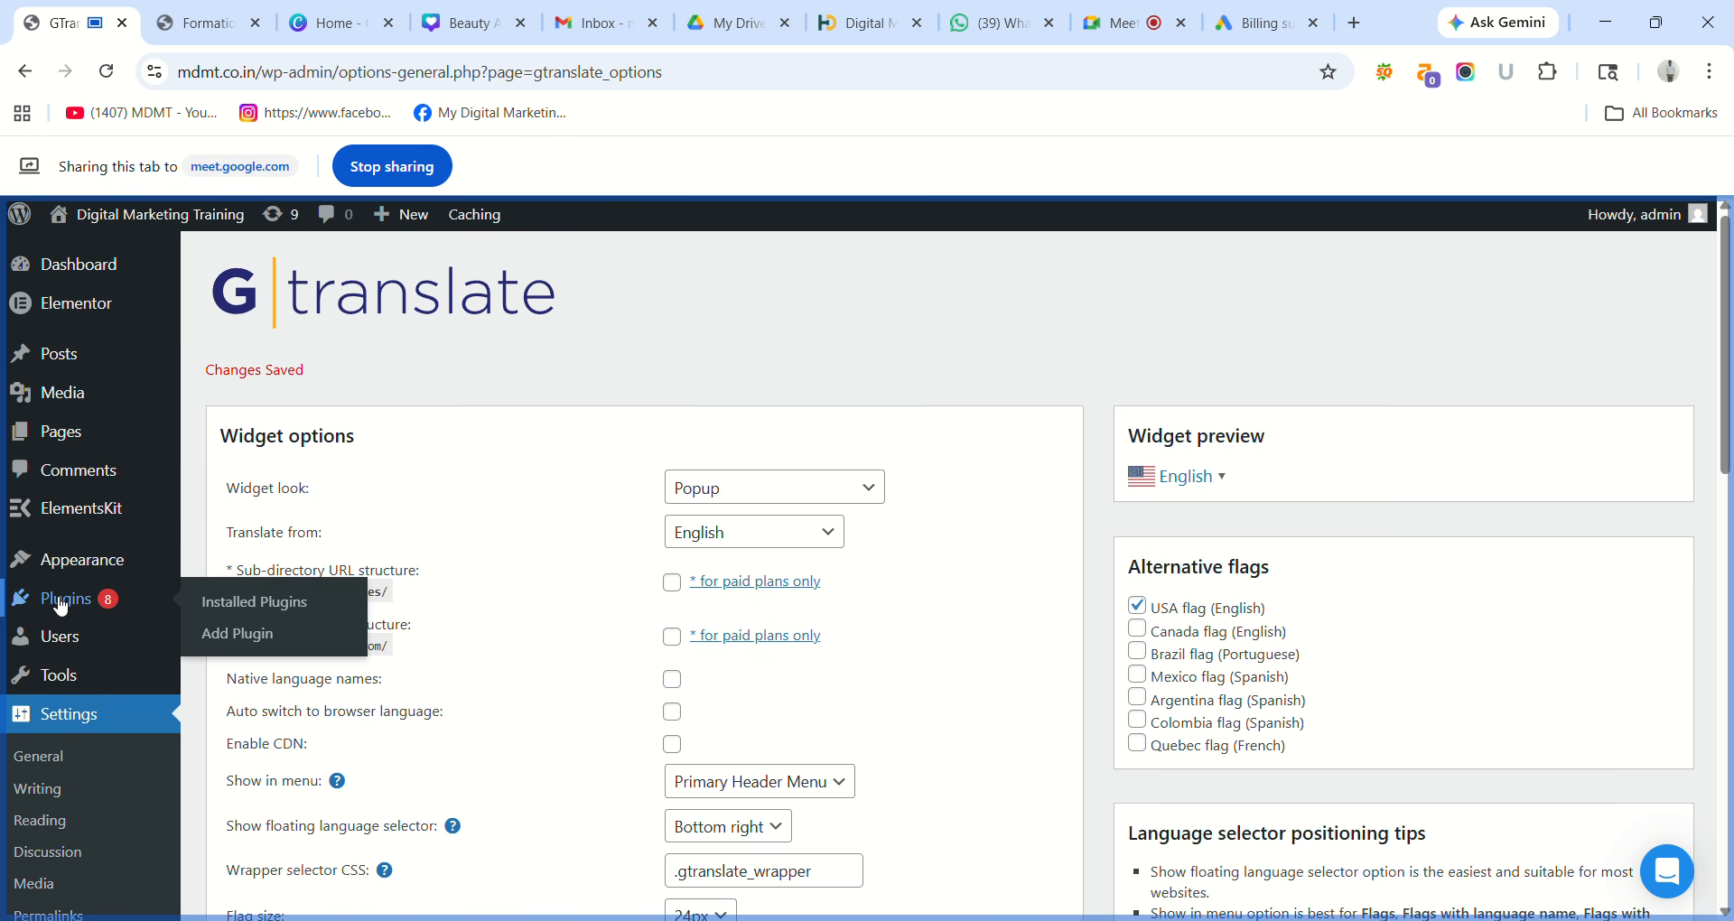
left_click(249, 635)
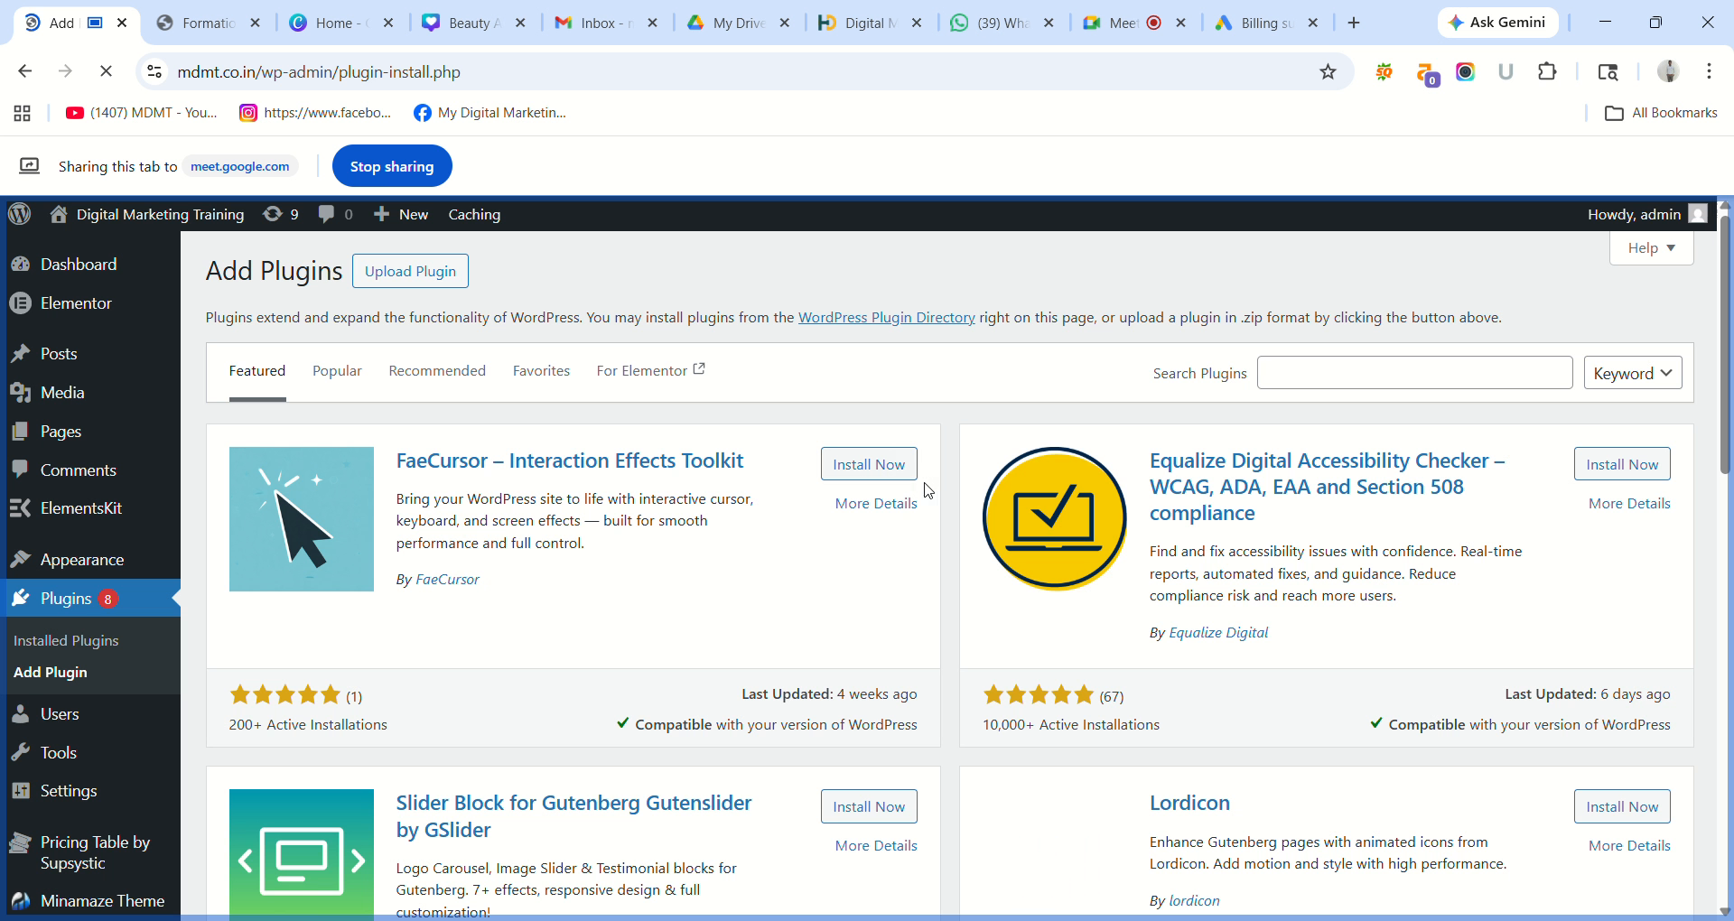
Search plugins for 'translate', clear the search, start the Elementor update, then return to the live homepage.
left_click(1321, 369)
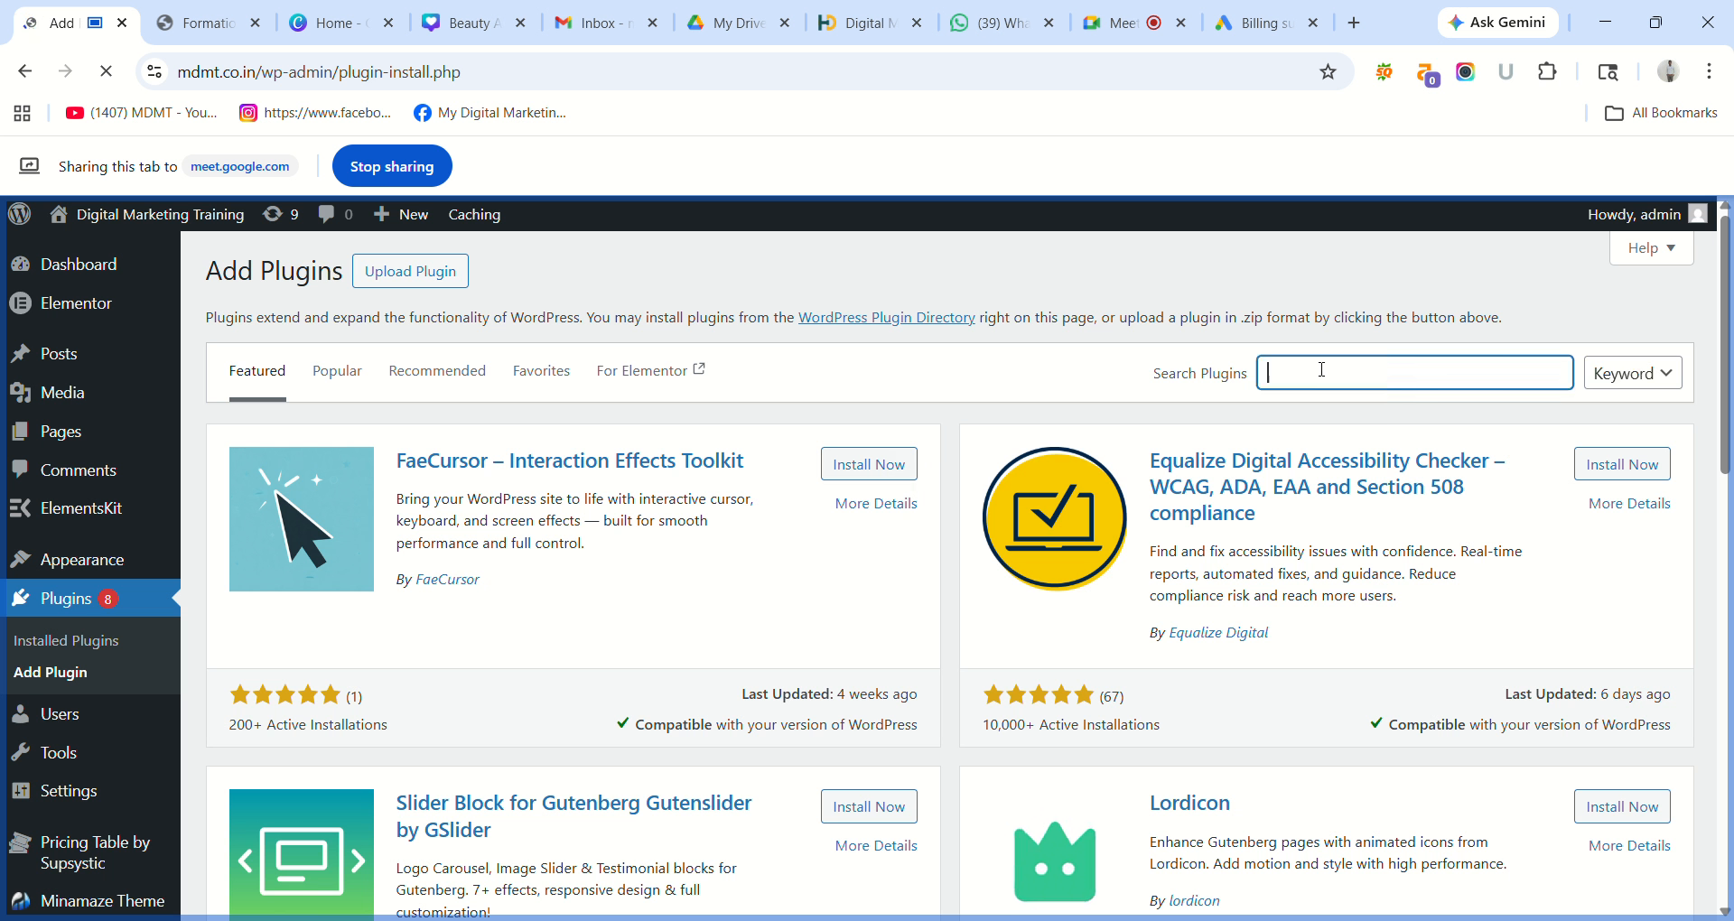
type("t")
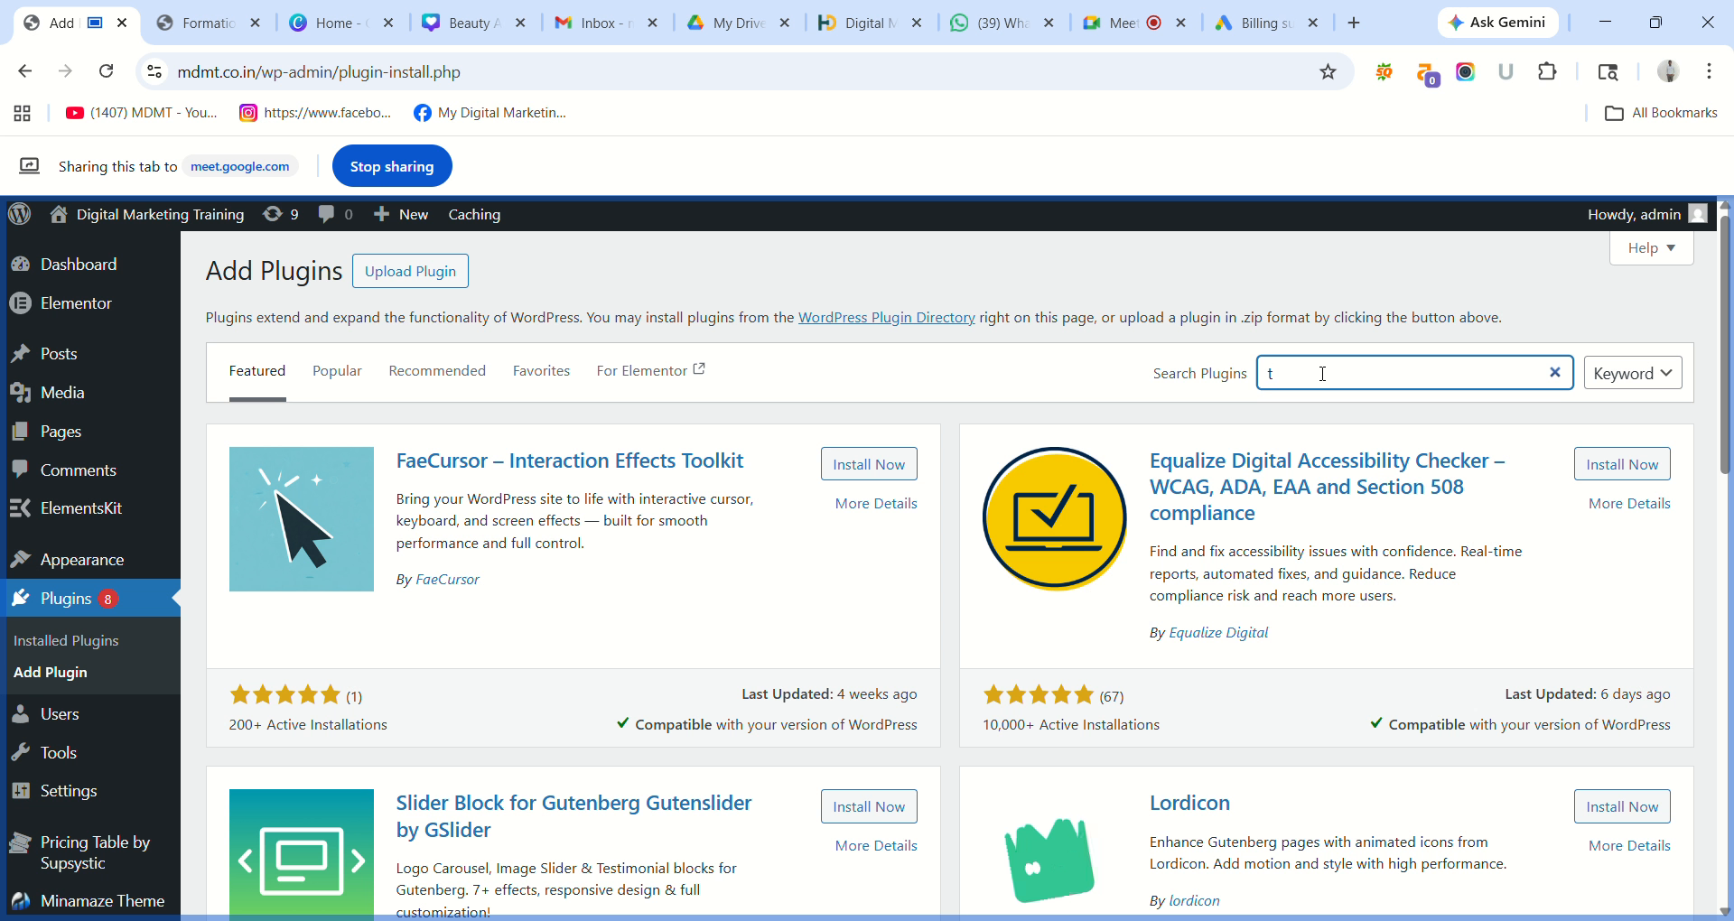
type("ra")
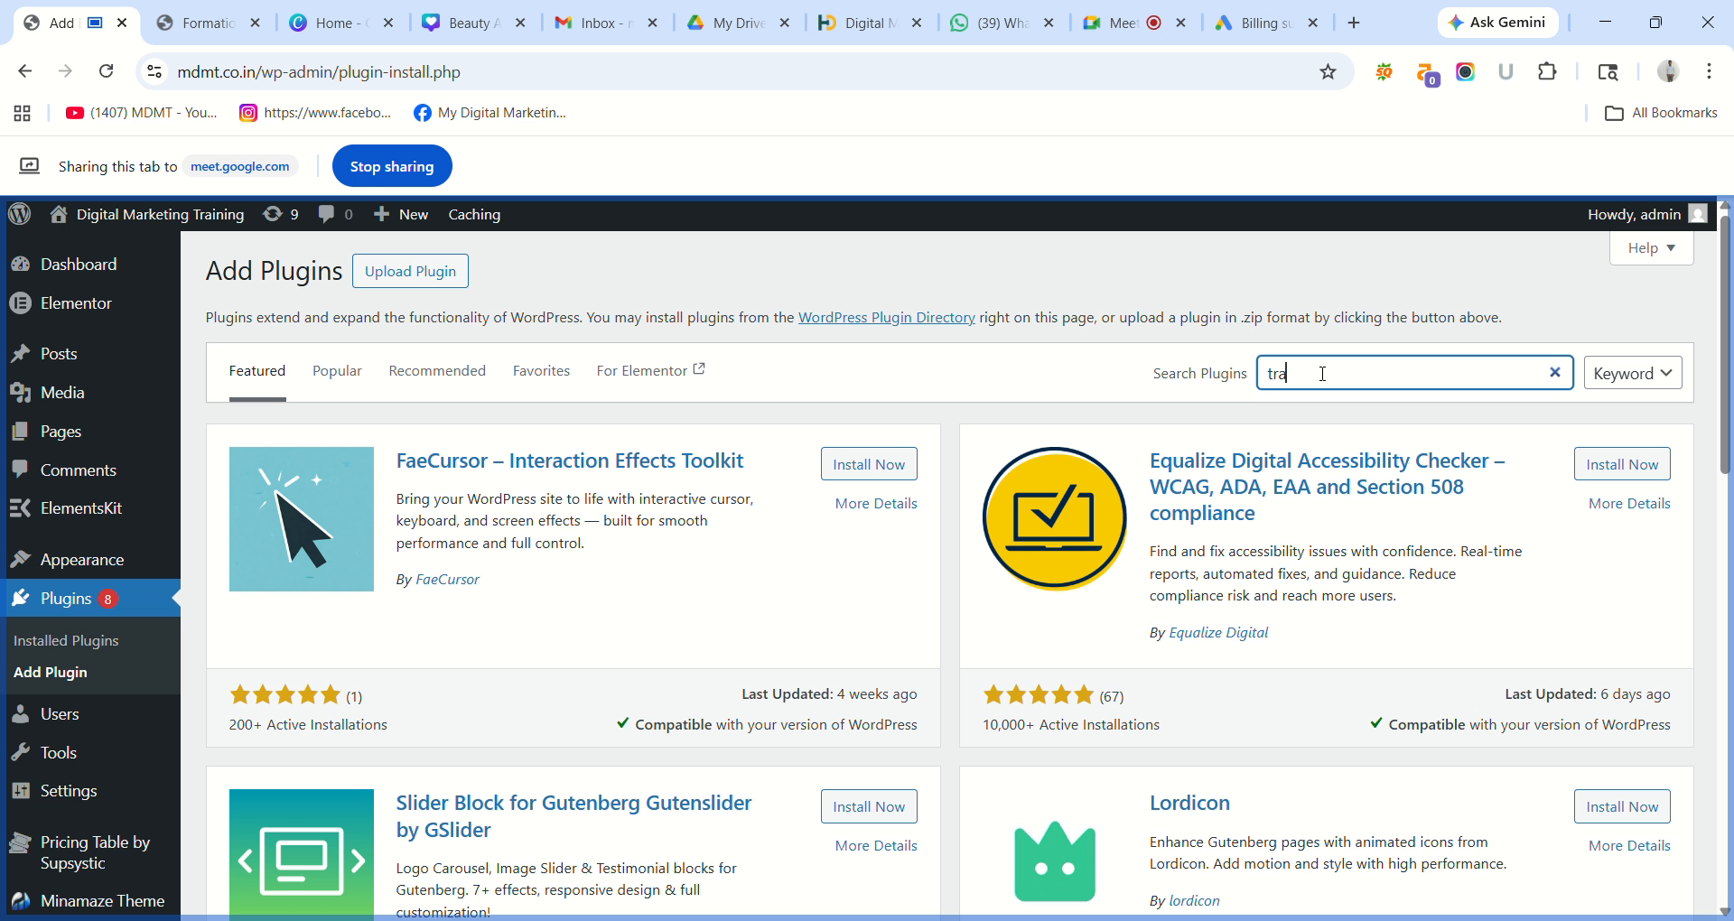
type("nsalt")
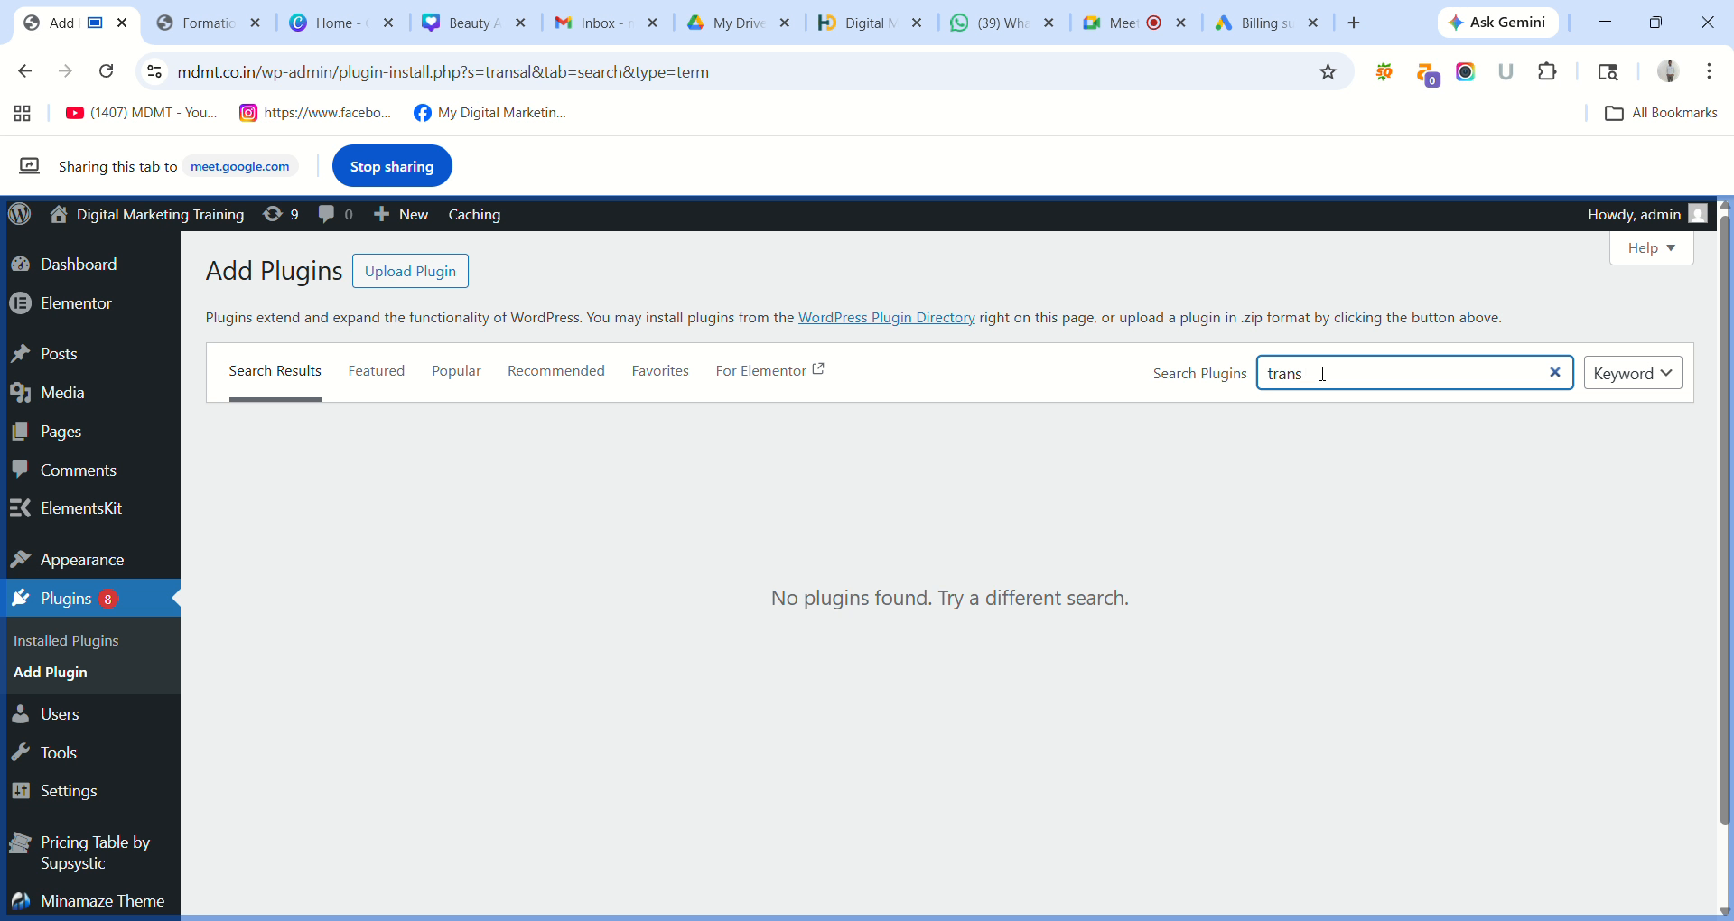
type("lato")
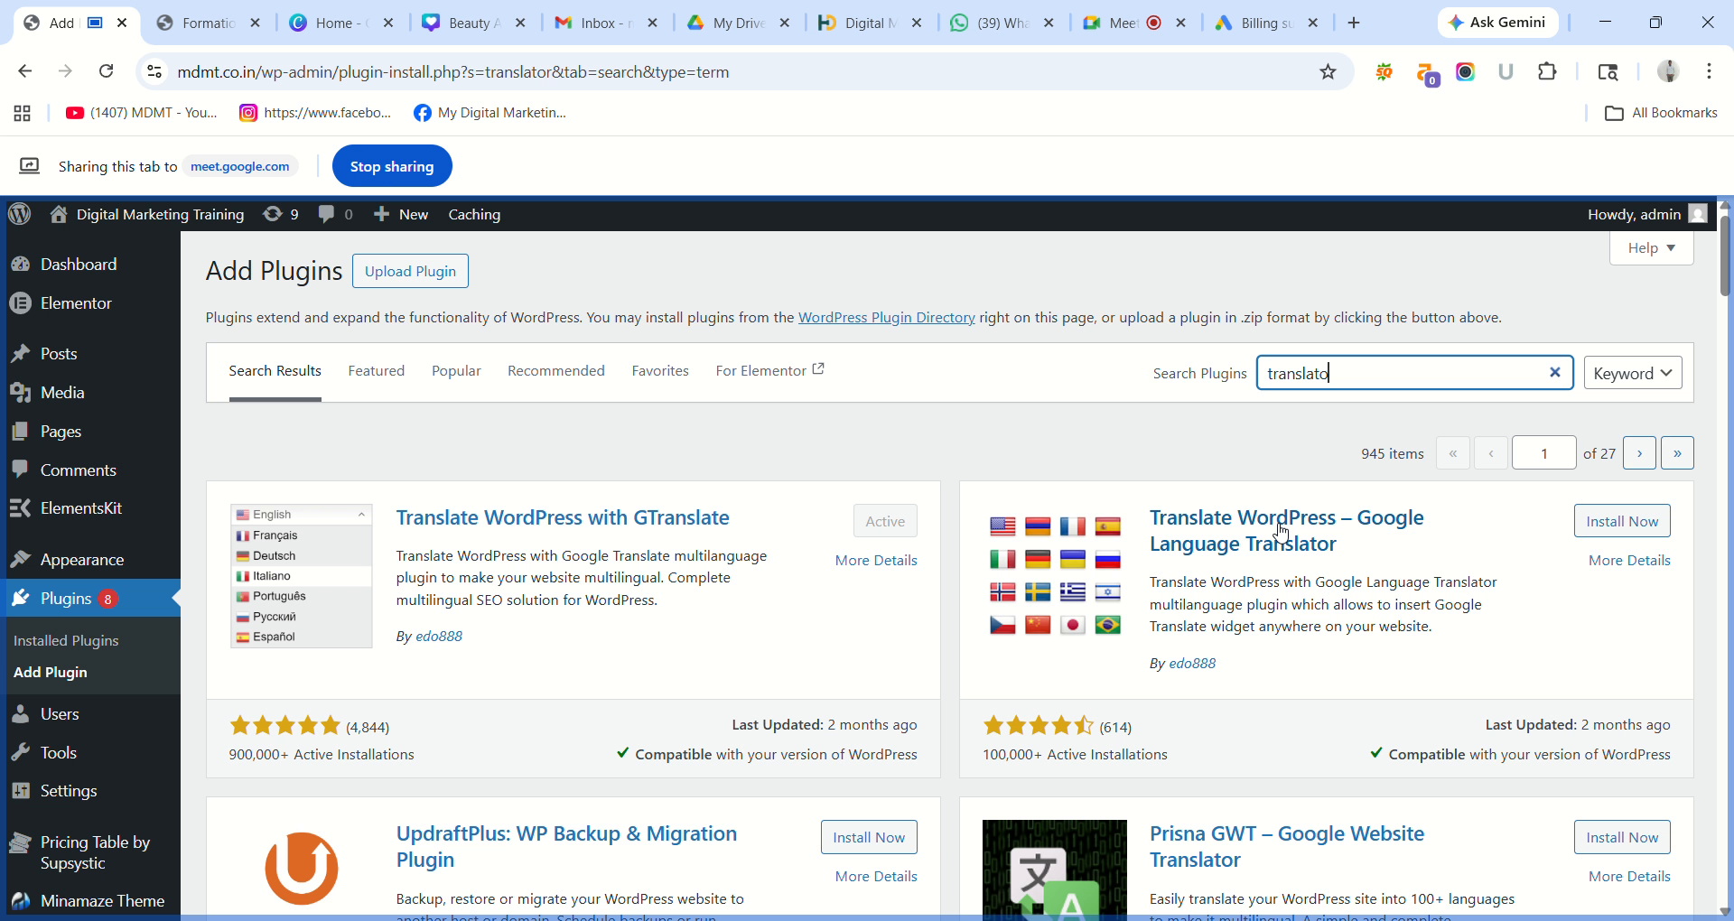
key("BackSpace")
key("BackSpace")
key("BackSpace")
key("BackSpace")
key("BackSpace")
key("BackSpace")
key("BackSpace")
key("BackSpace")
key("BackSpace")
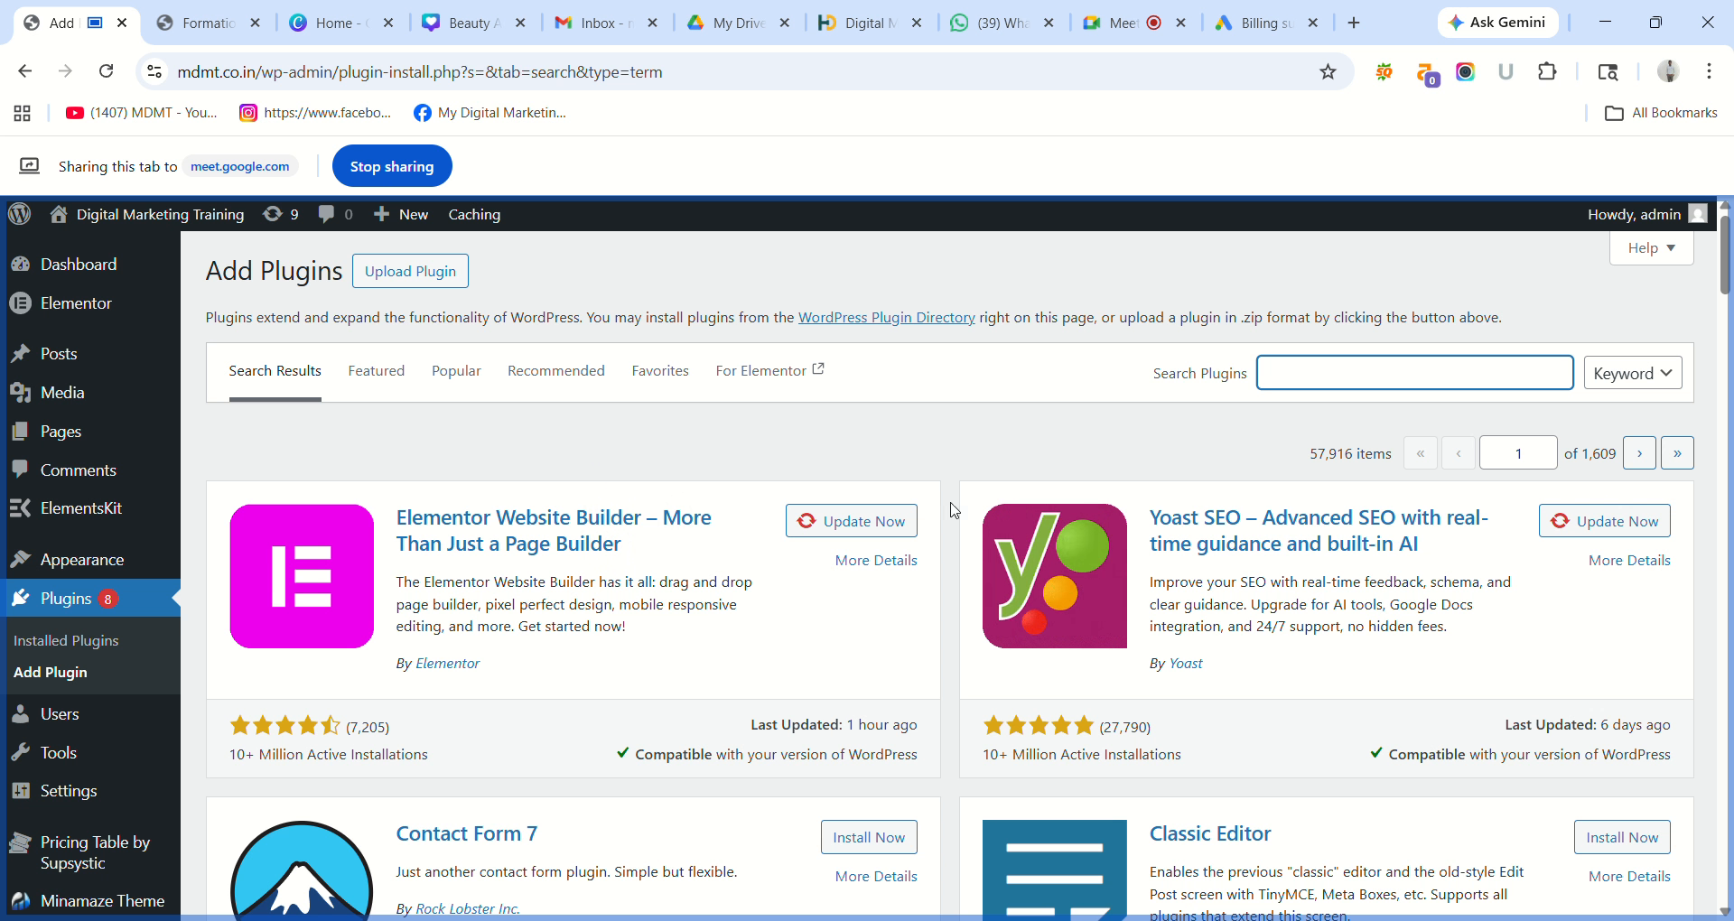
left_click(880, 522)
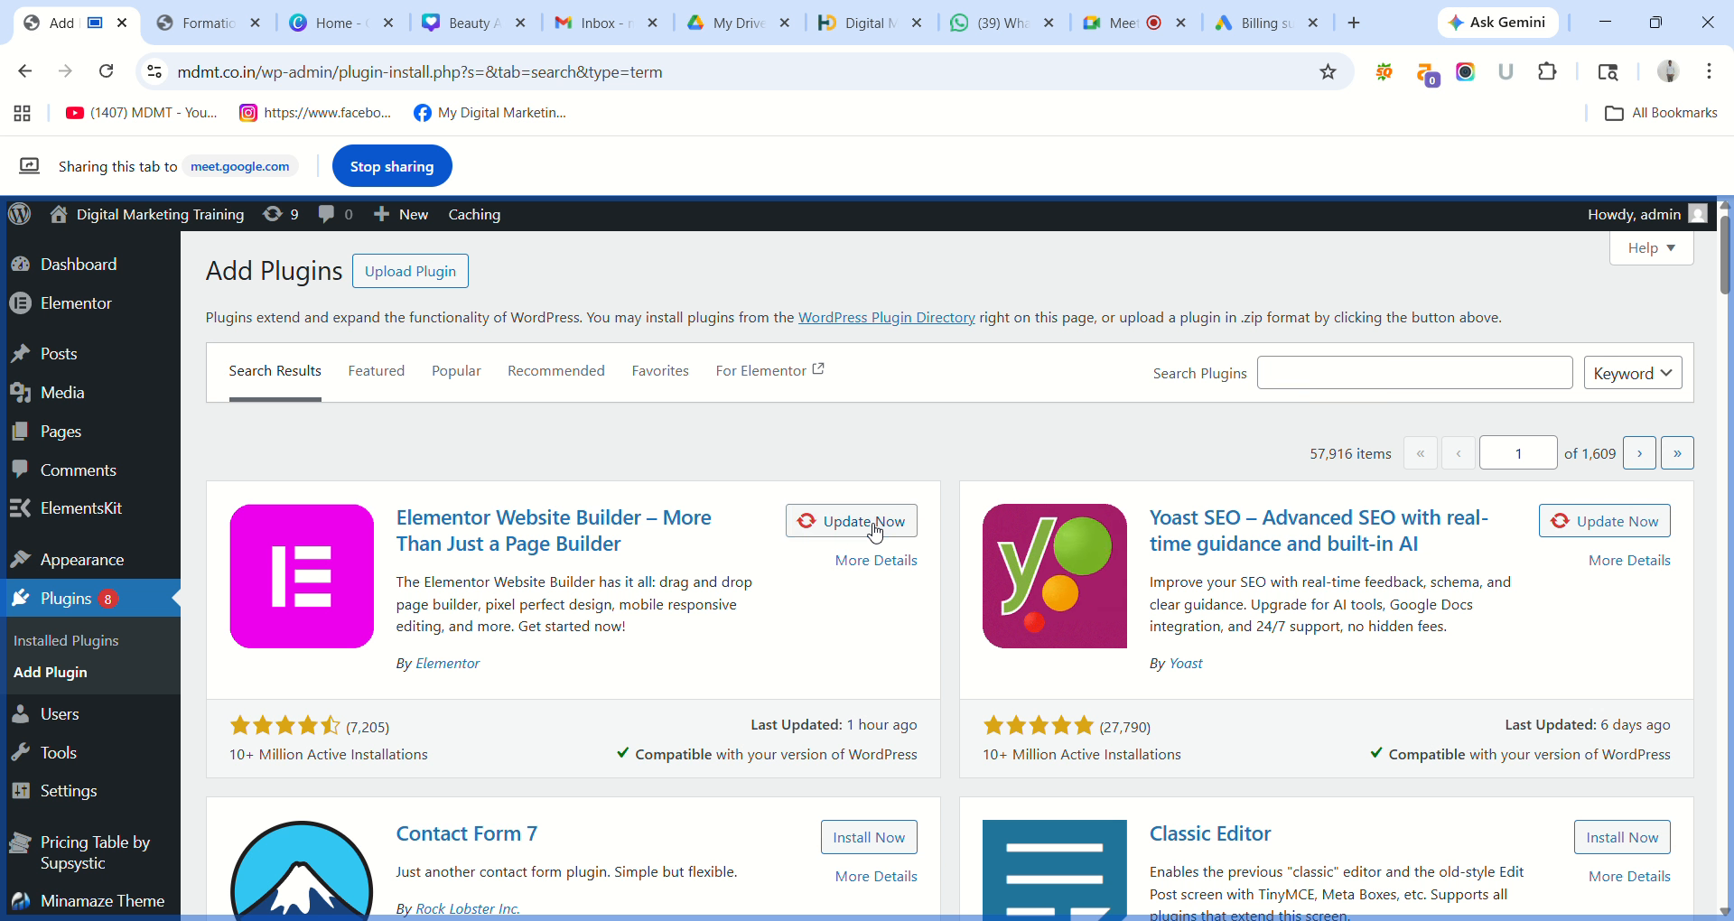
left_click(208, 9)
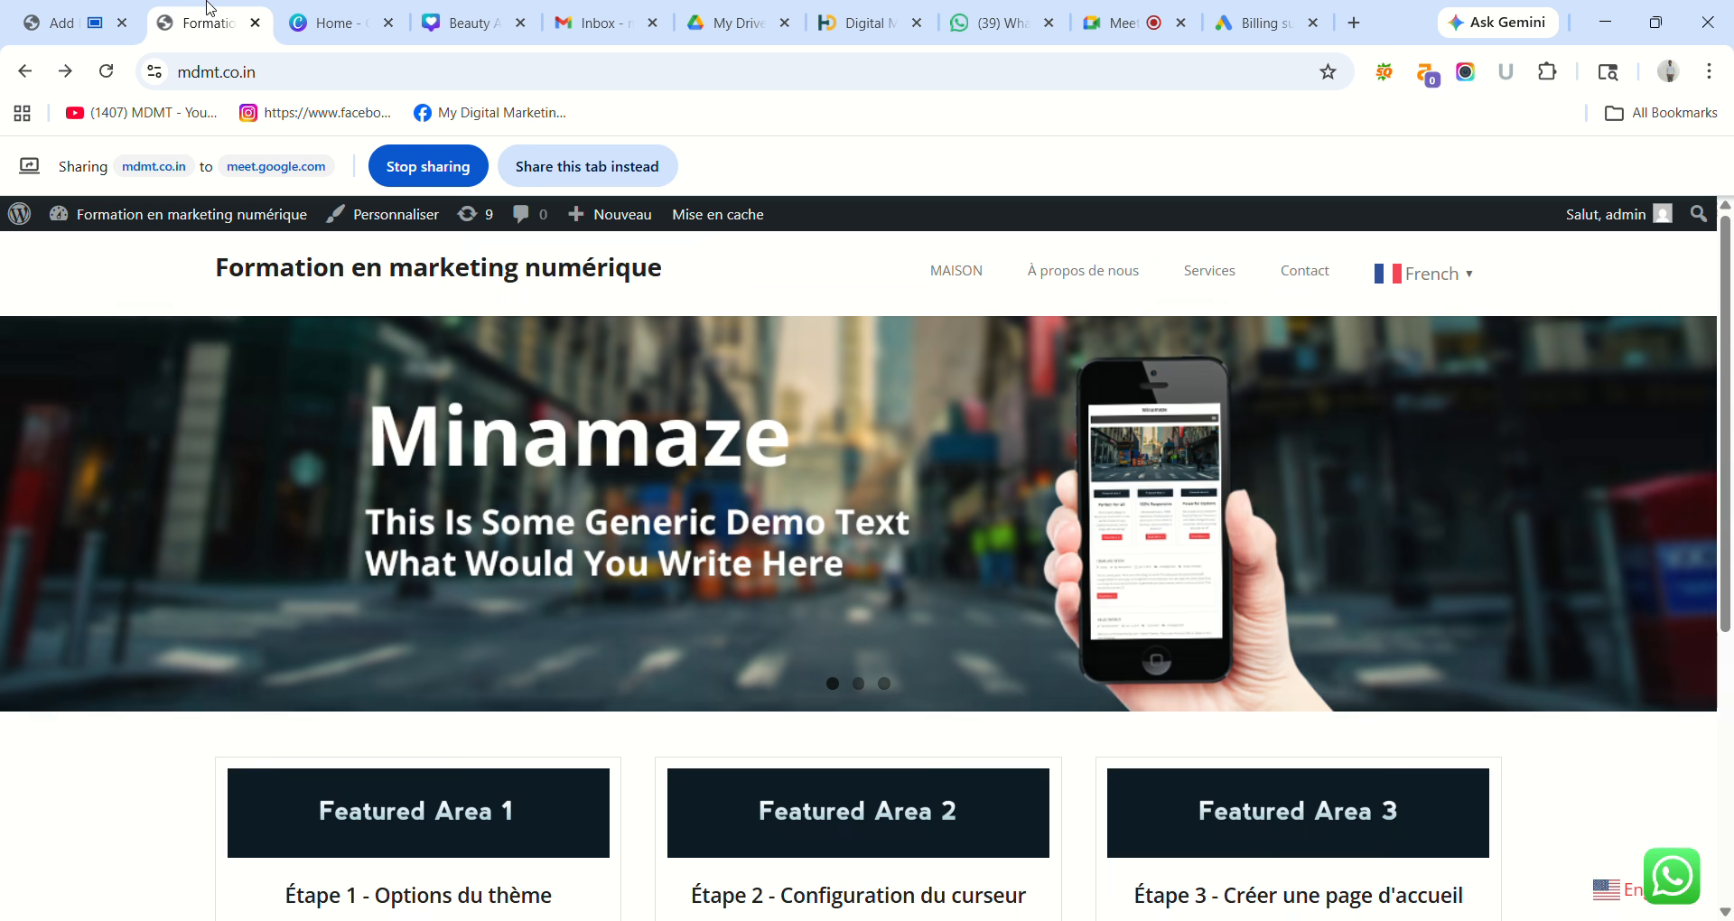
Share the live site tab and translate the homepage into Telugu with the bottom-right language selector.
left_click(605, 163)
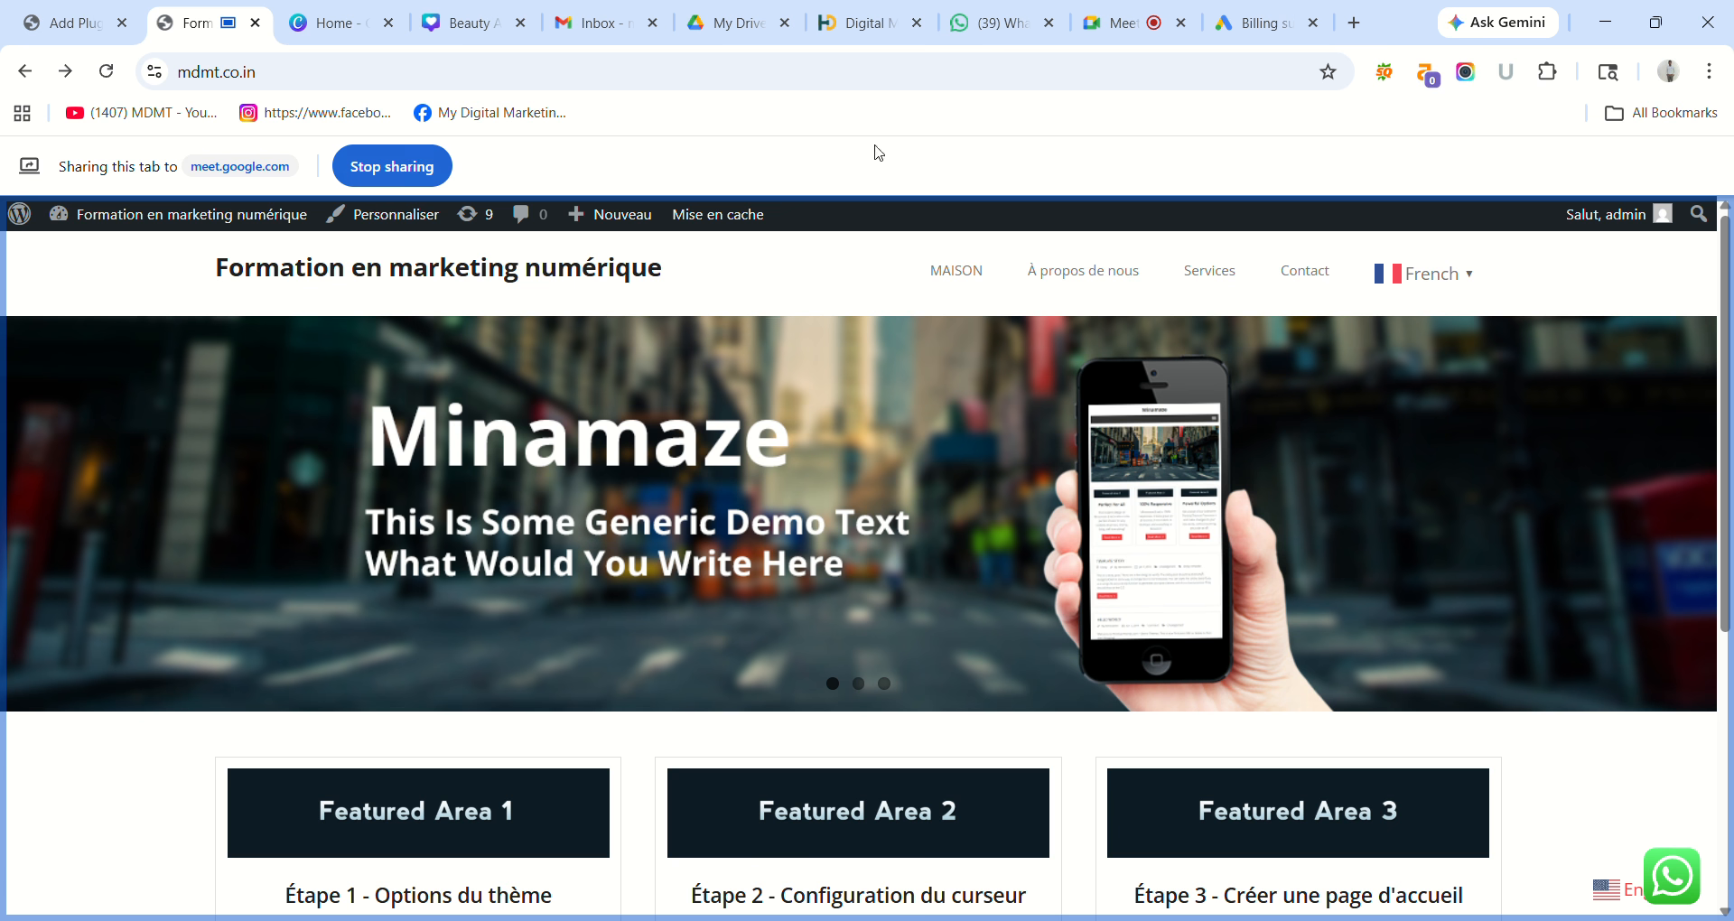
scroll(1729, 470, "down", 5)
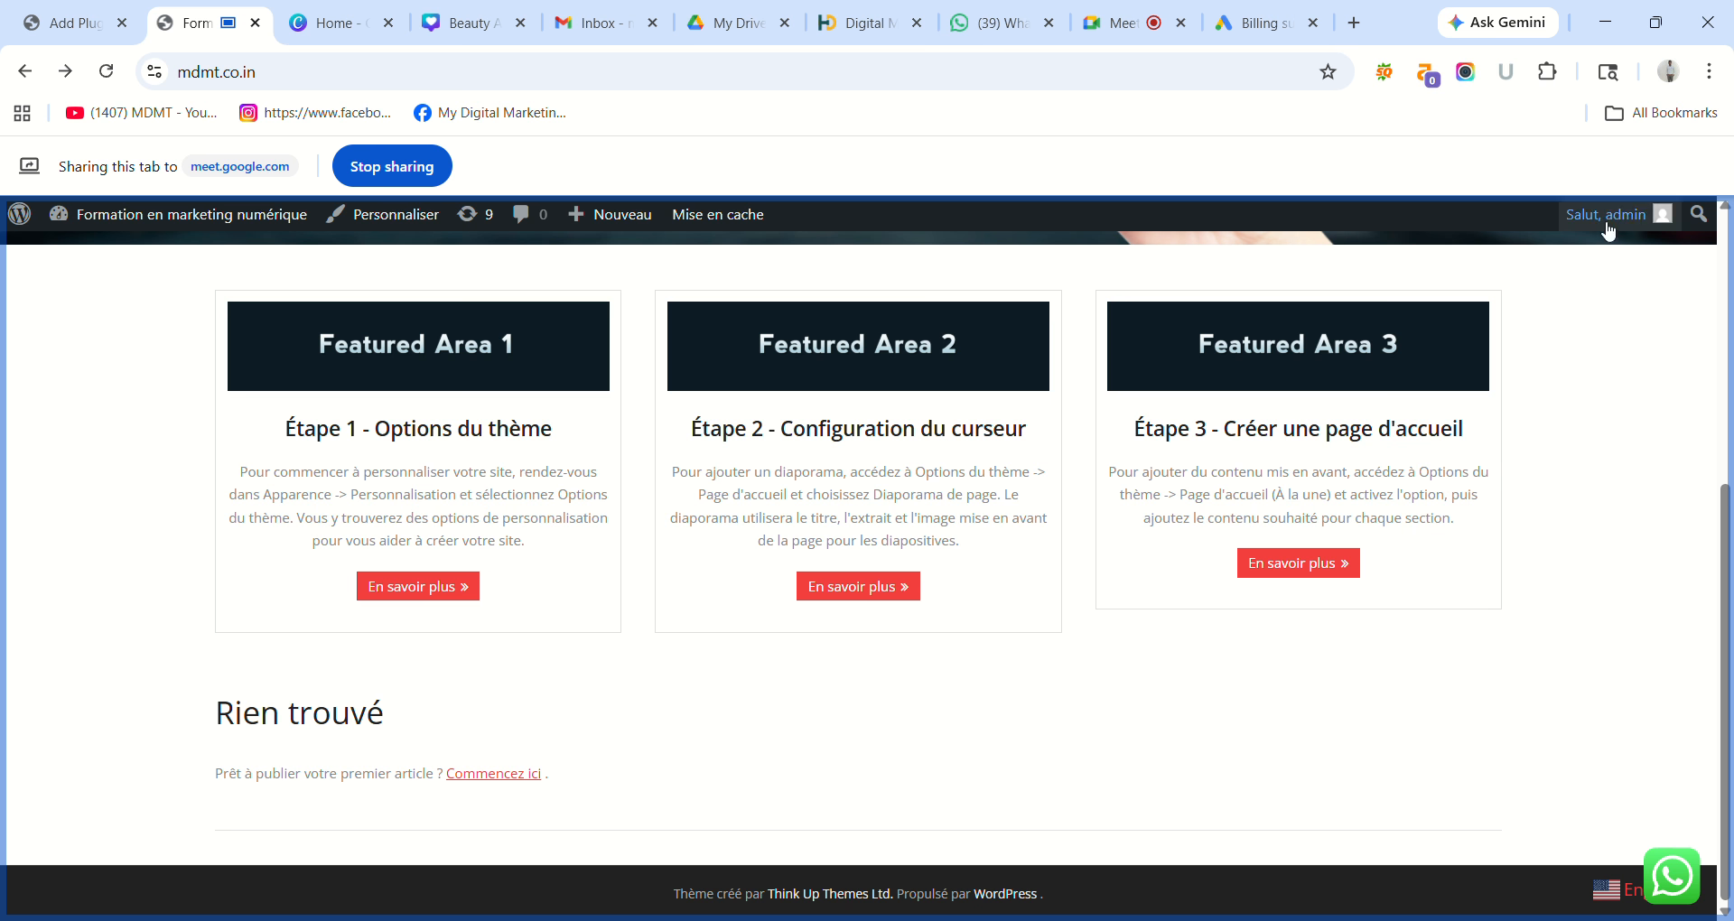
scroll(1727, 495, "up", 5)
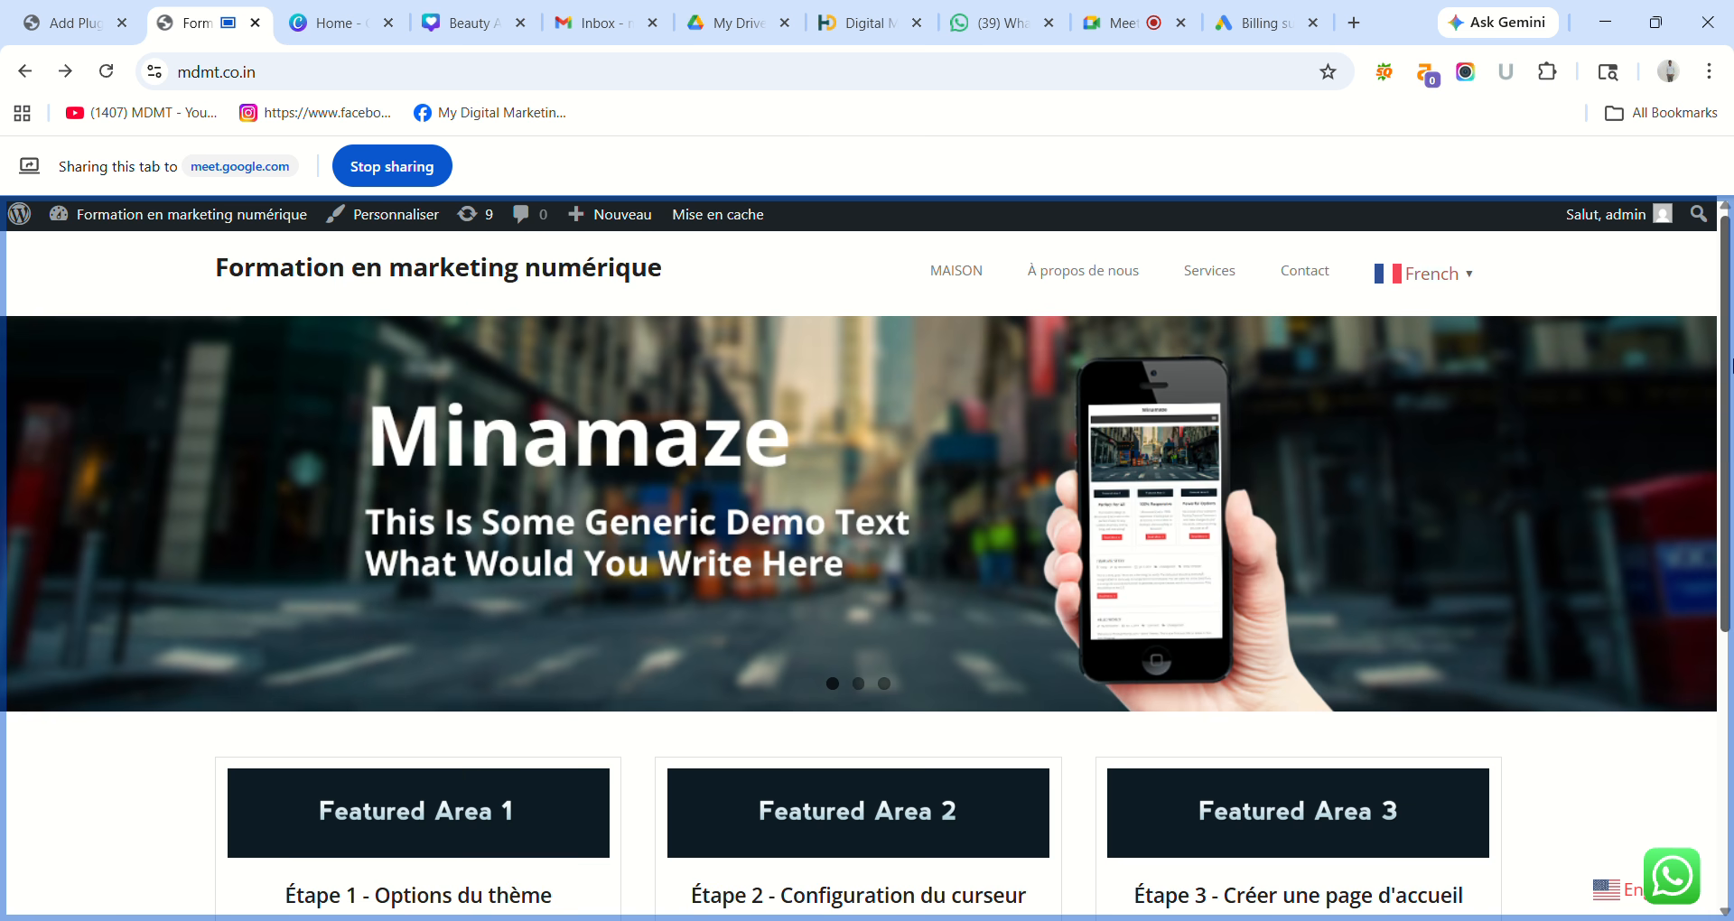
scroll(1729, 364, "down", 5)
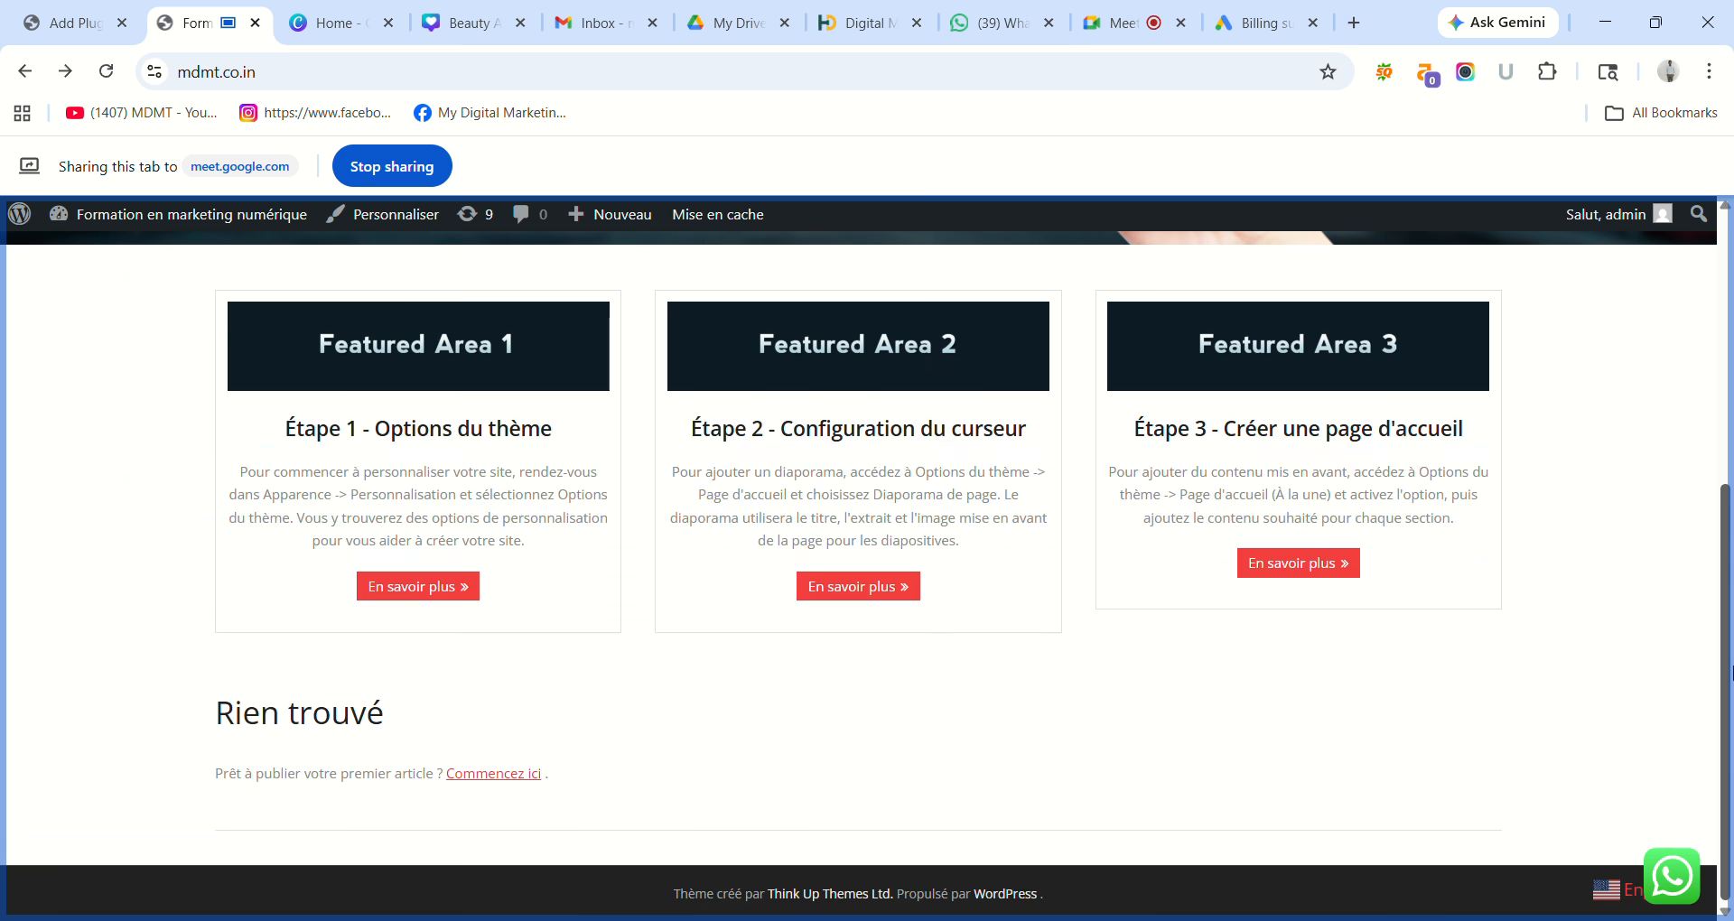
left_click(1621, 894)
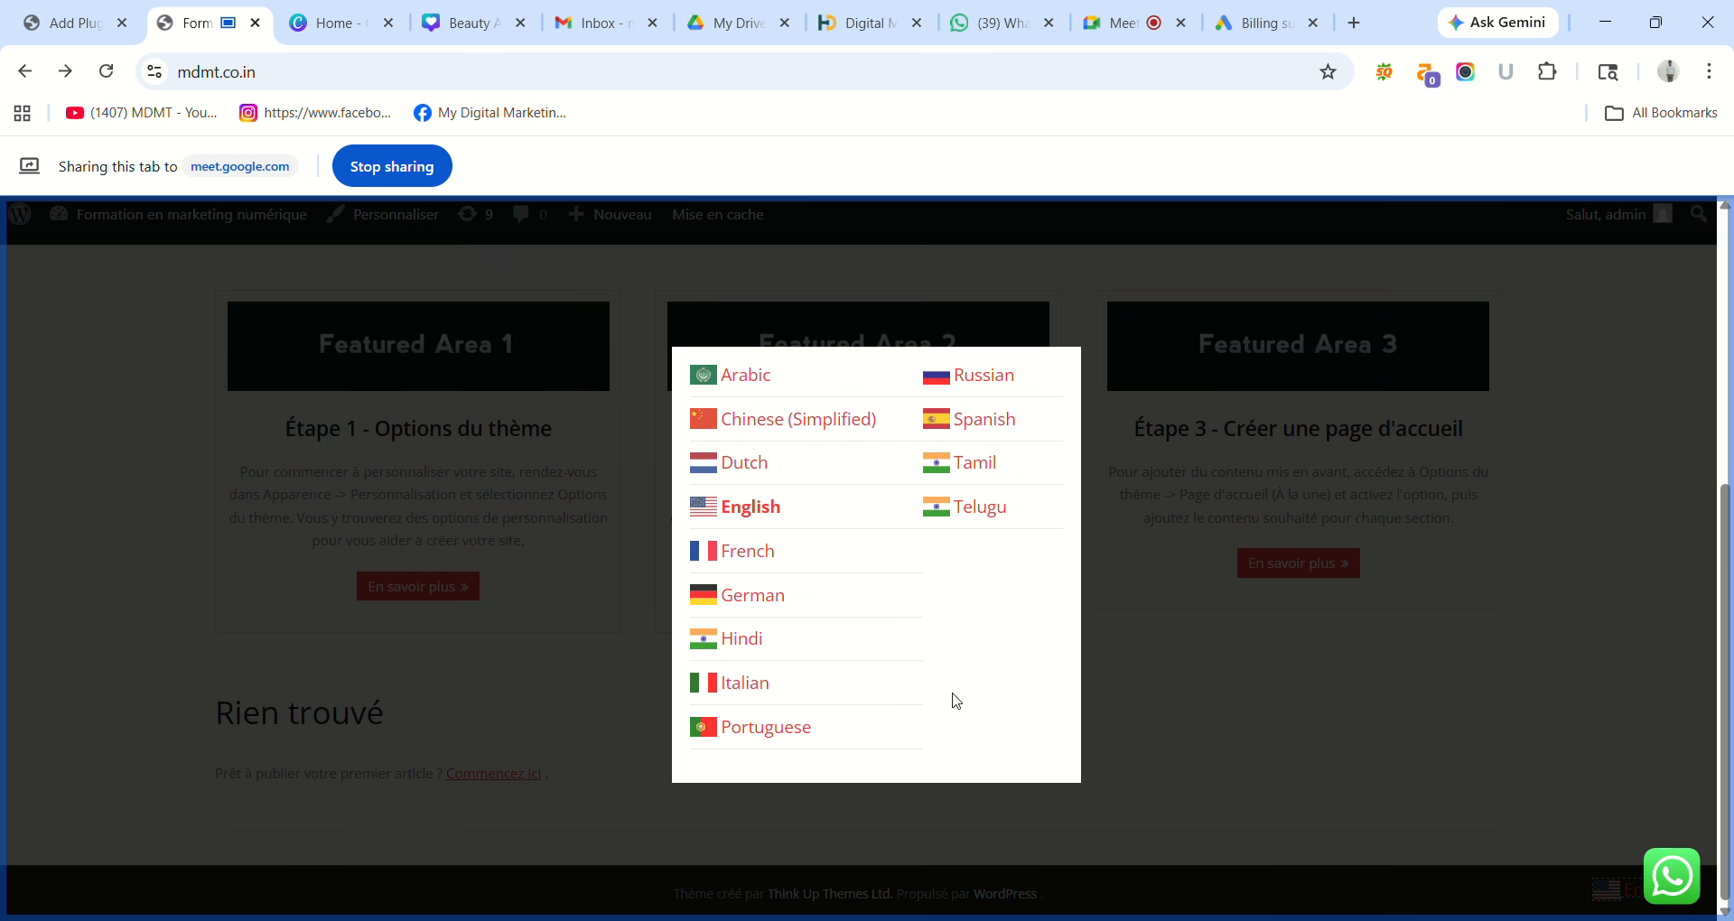
left_click(981, 508)
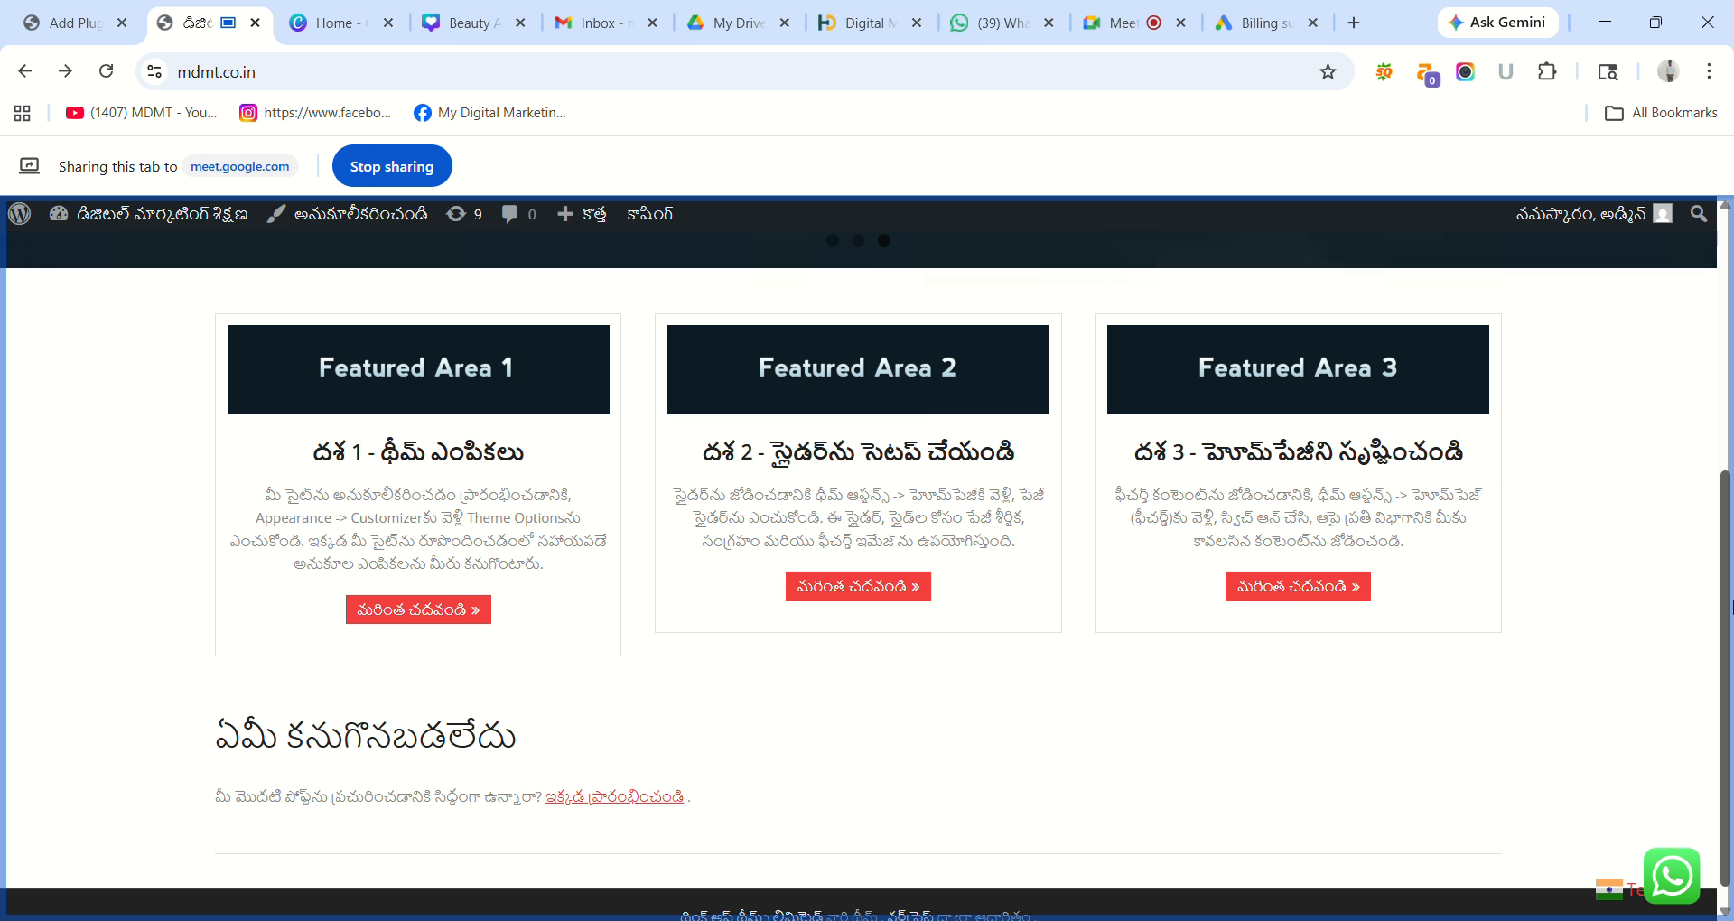
Check the header language popup without choosing, then translate the site into Tamil from the bottom-right selector.
left_click_drag(1732, 600, 1666, 197)
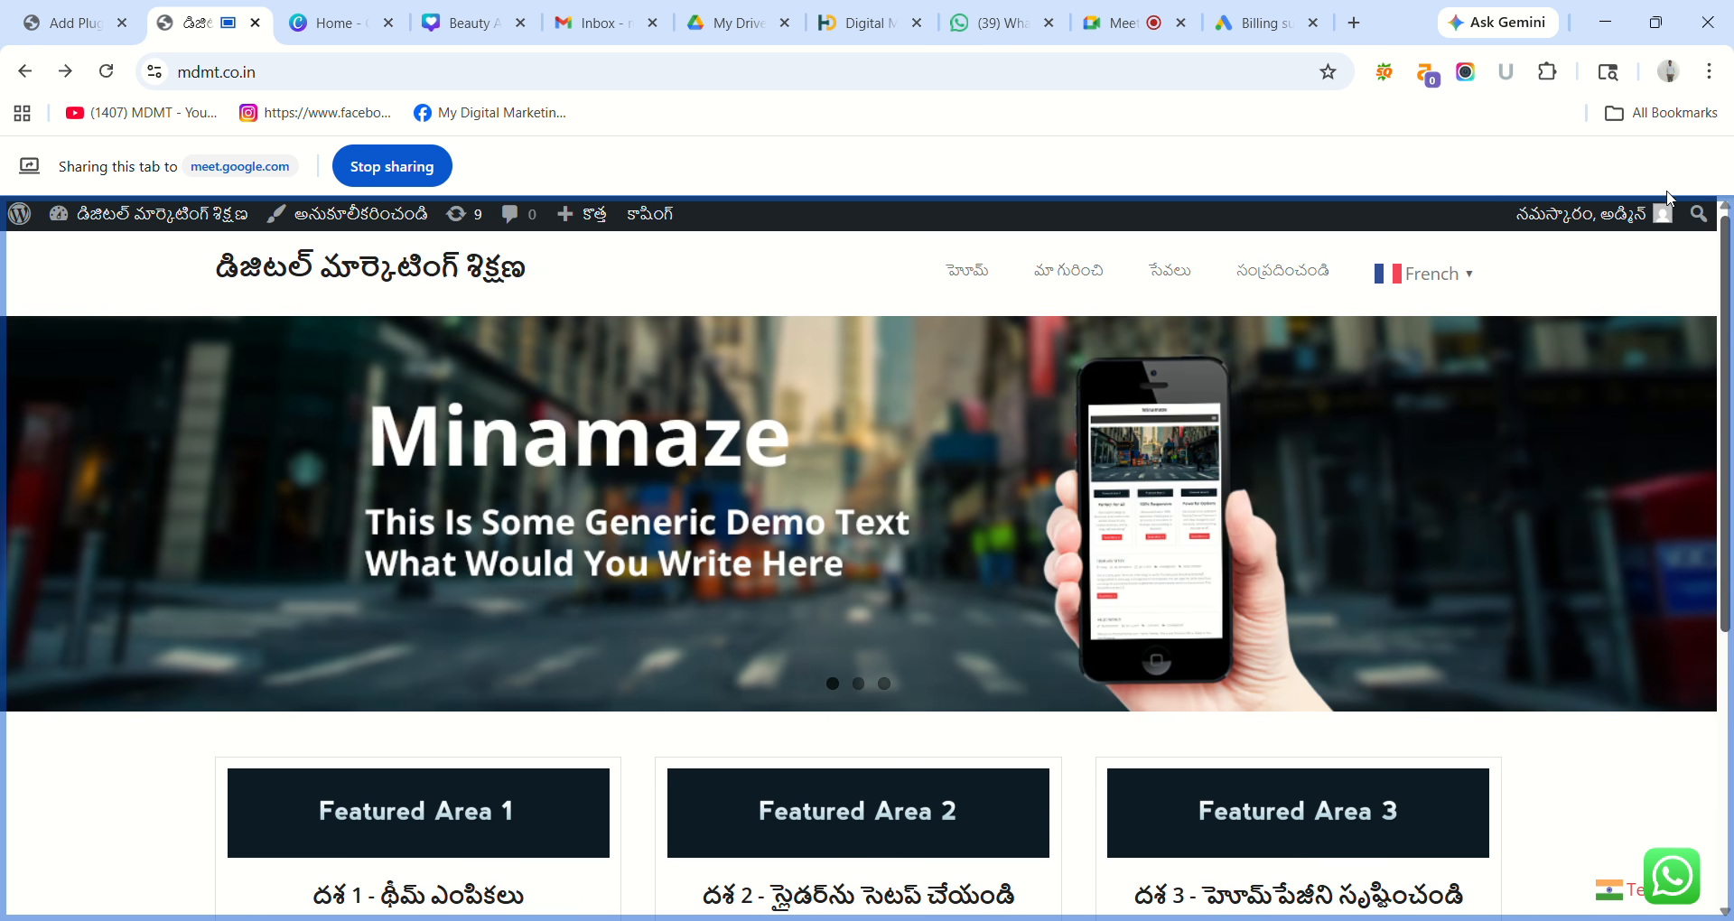
left_click(1454, 274)
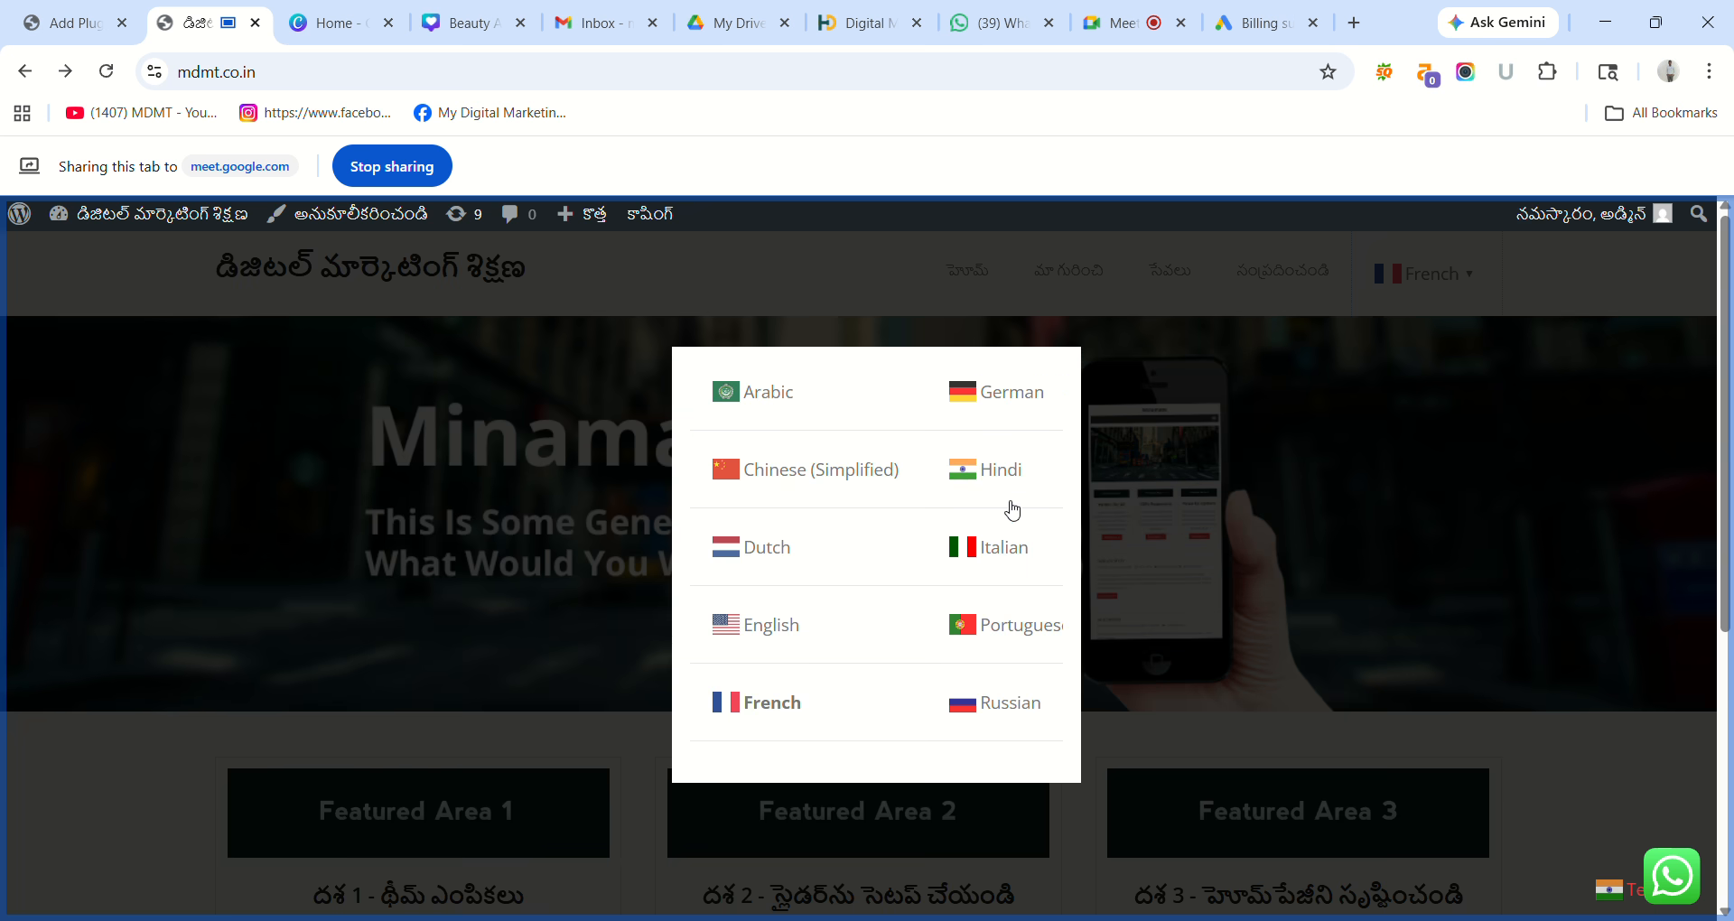
left_click(1514, 642)
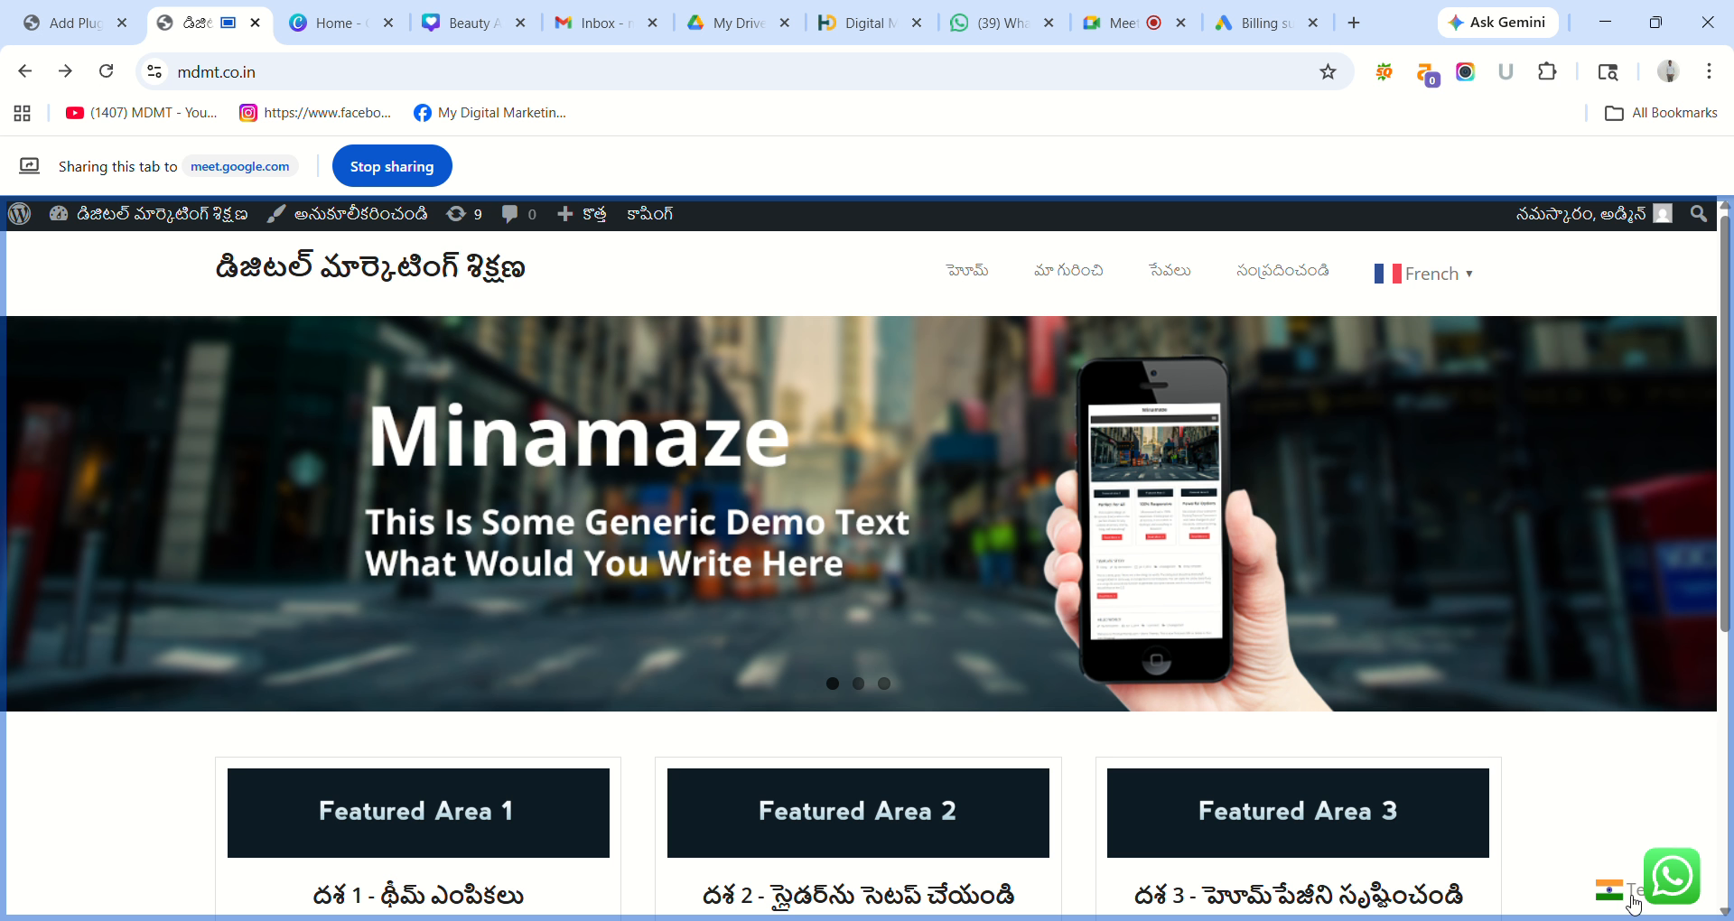
left_click(1636, 897)
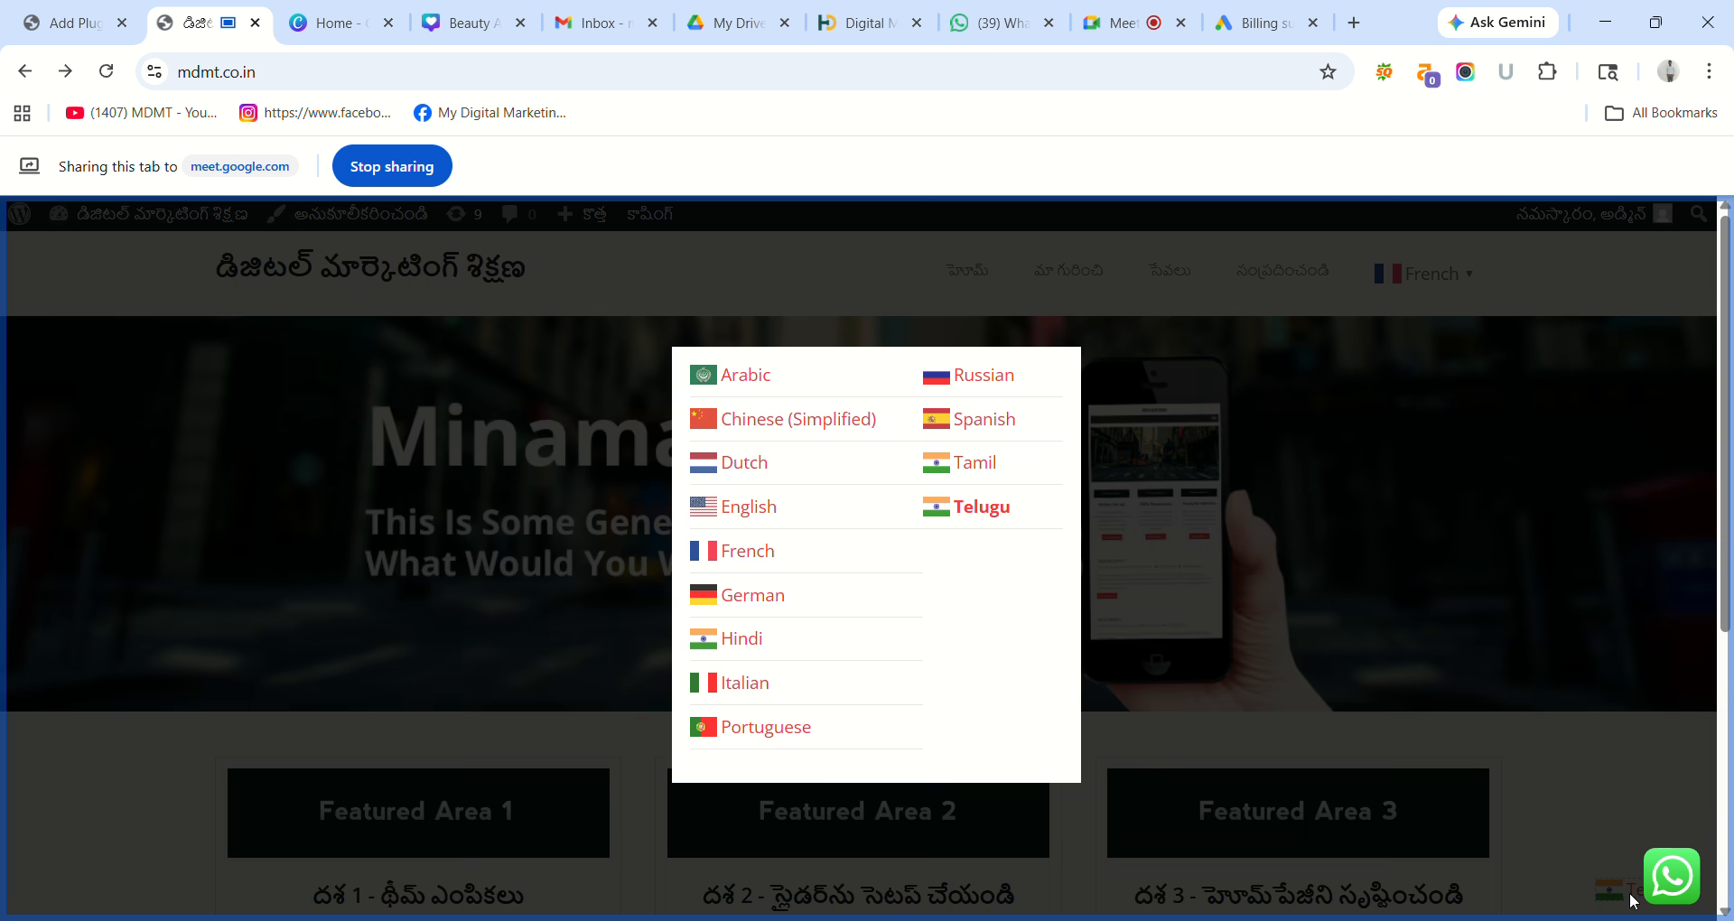
left_click(976, 463)
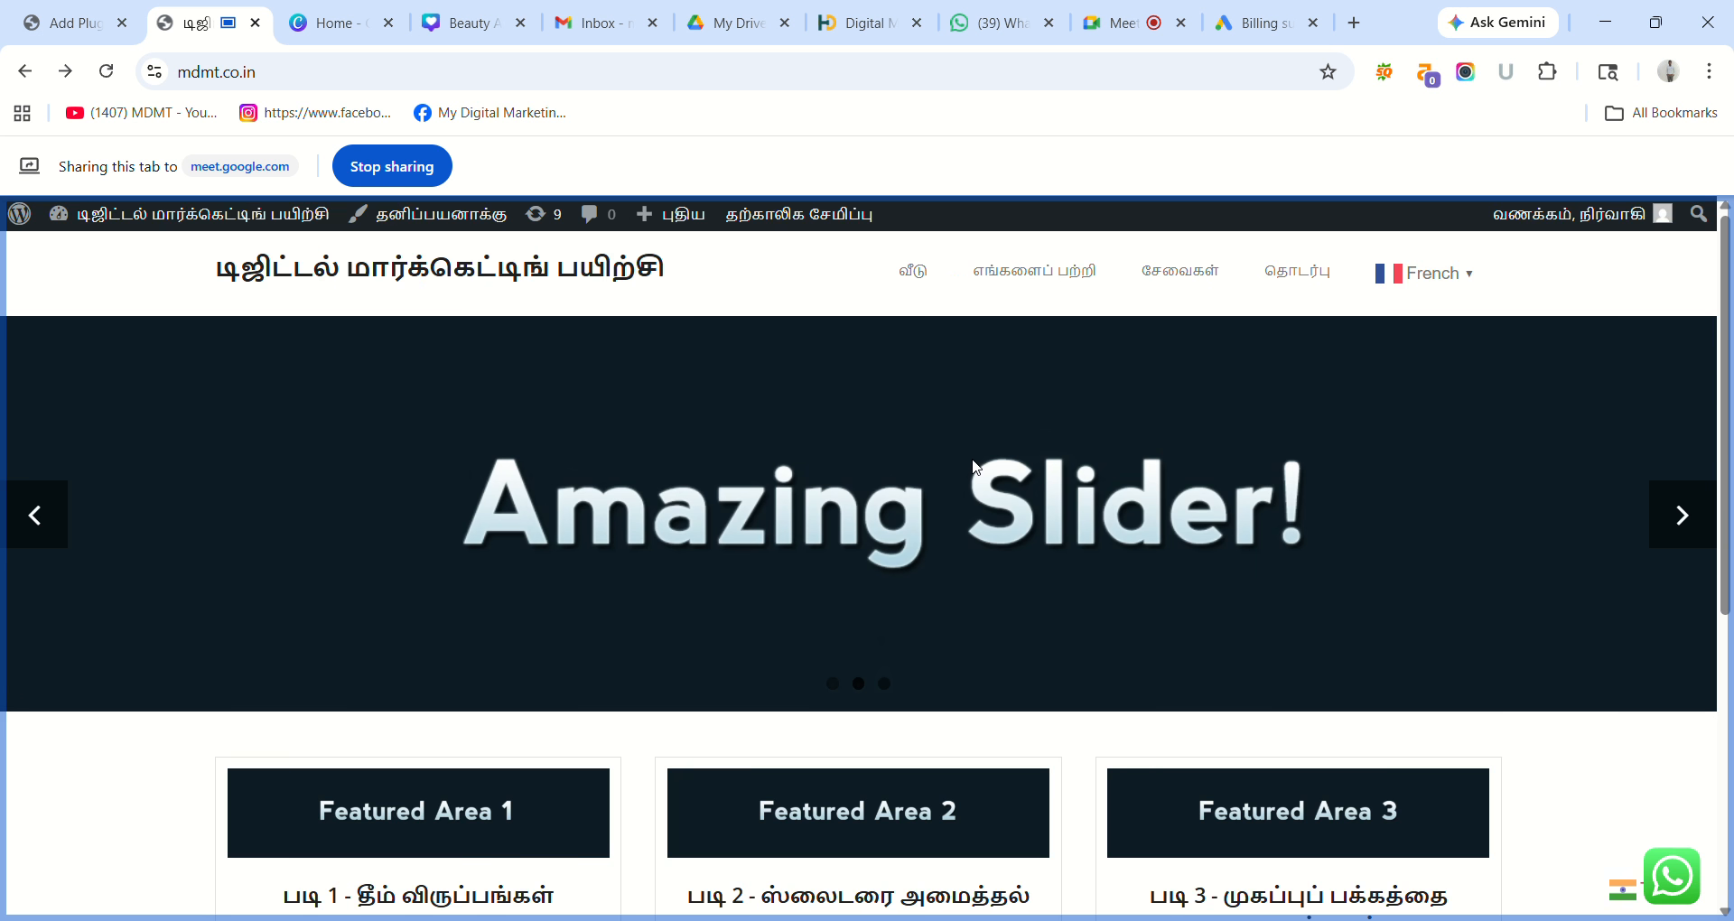
scroll(1354, 352, "down", 5)
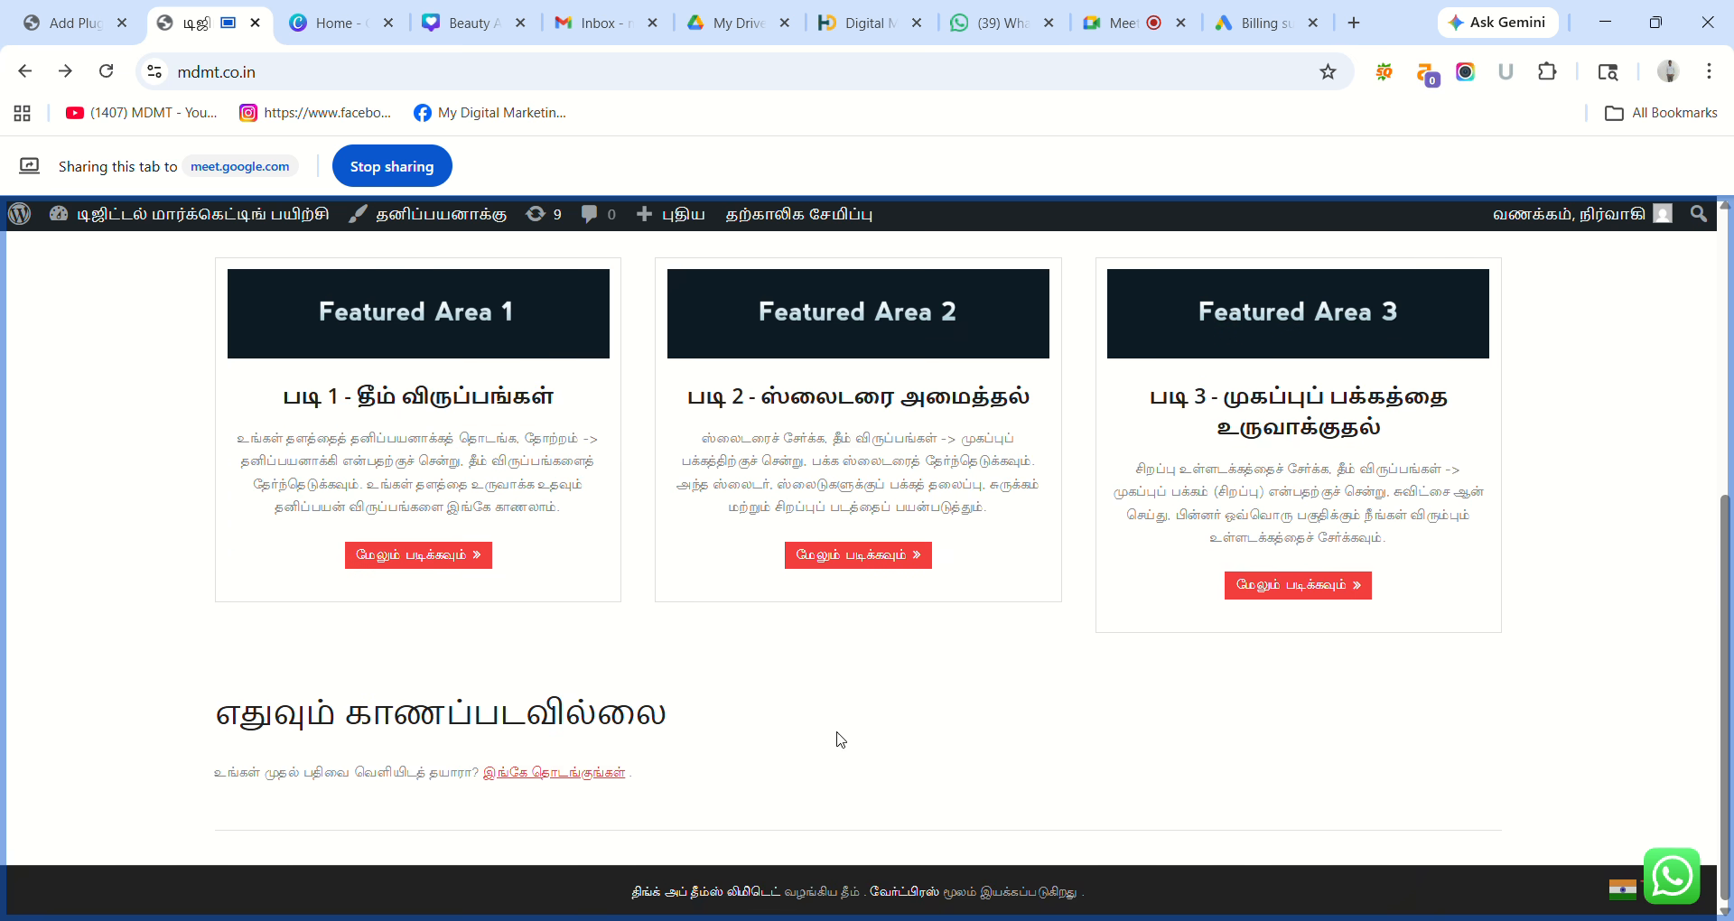
left_click_drag(1730, 669, 1730, 276)
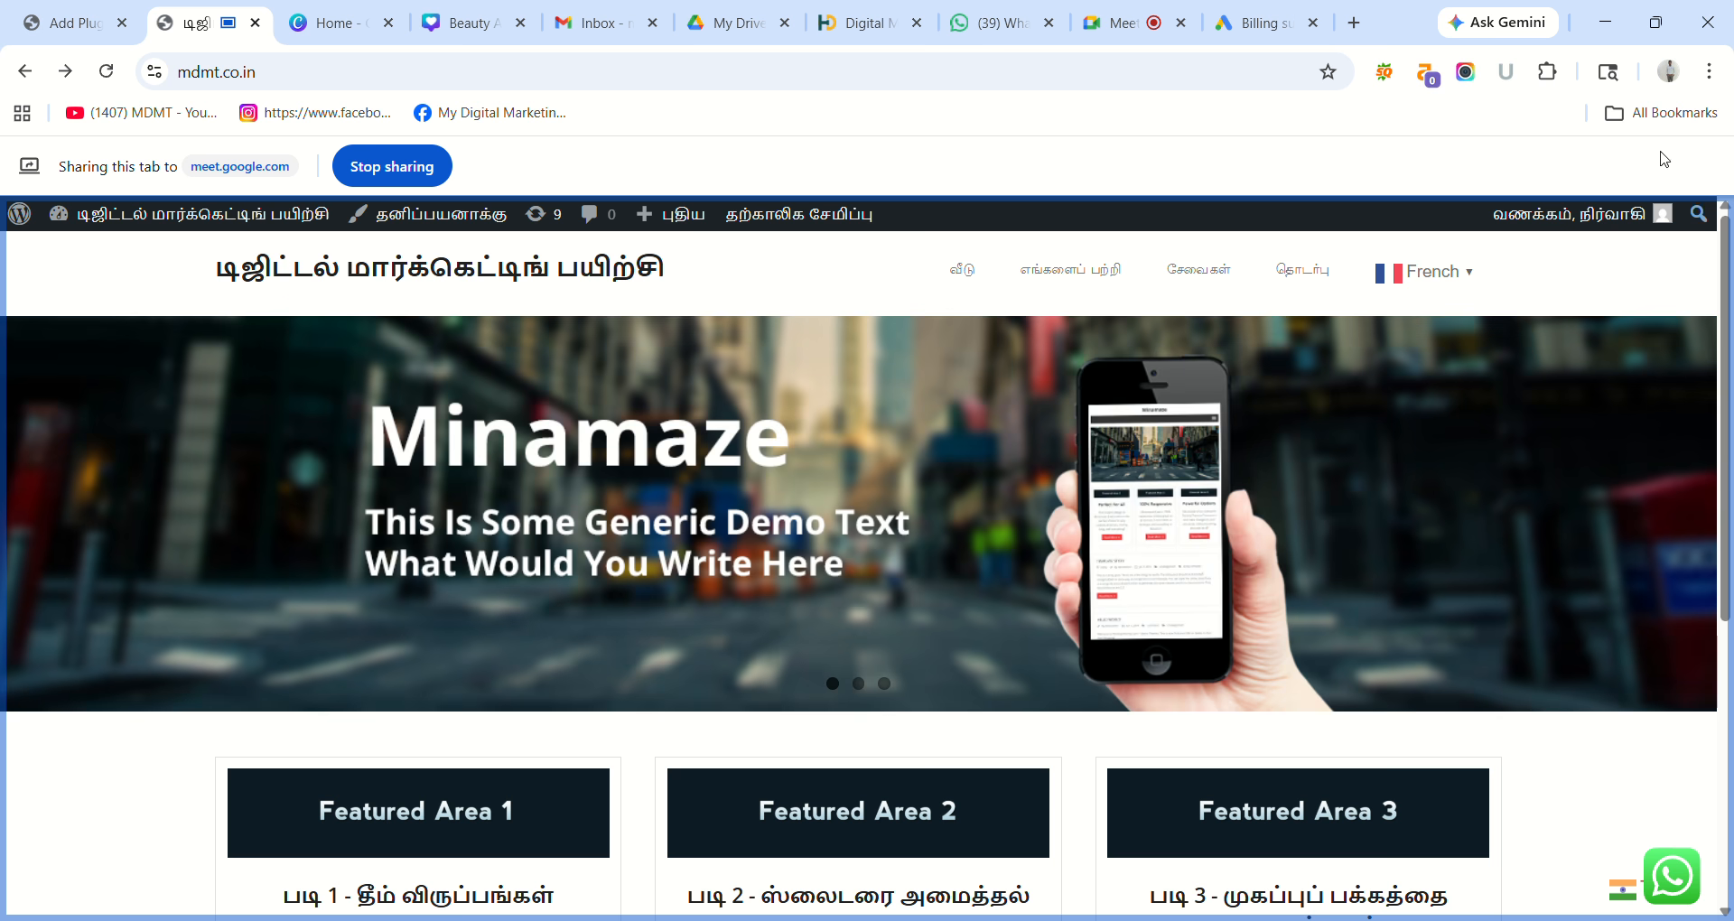
Load mdmt.co.in in a new tab to confirm it still shows Tamil, then close that tab.
left_click(1353, 23)
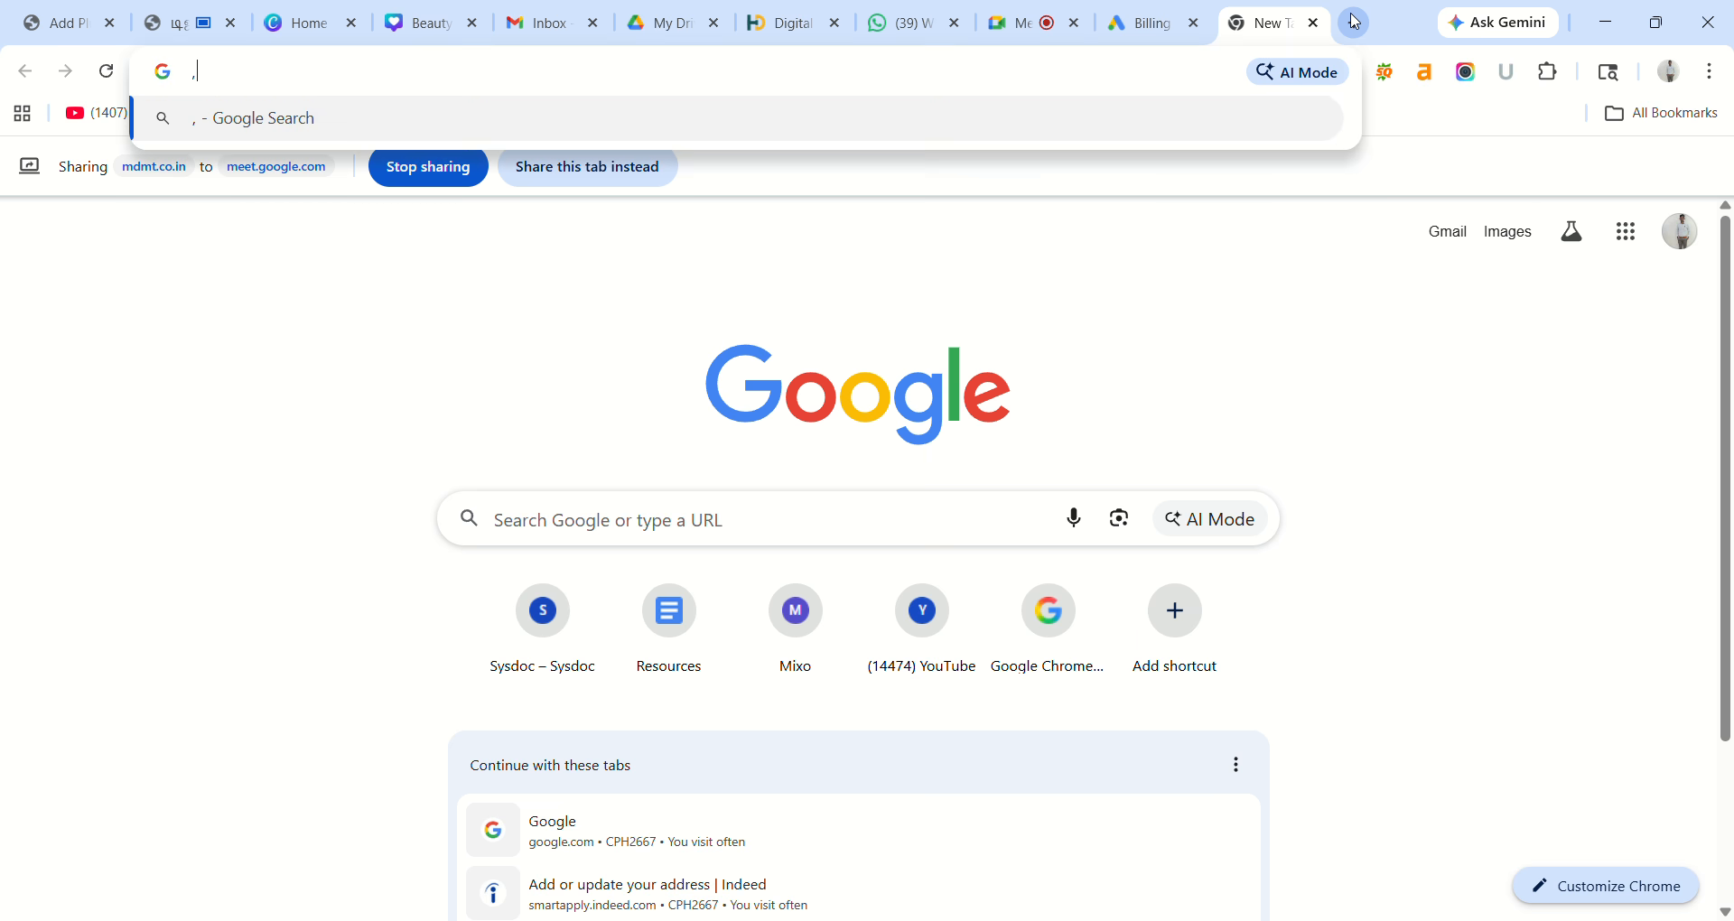
type("mdmt")
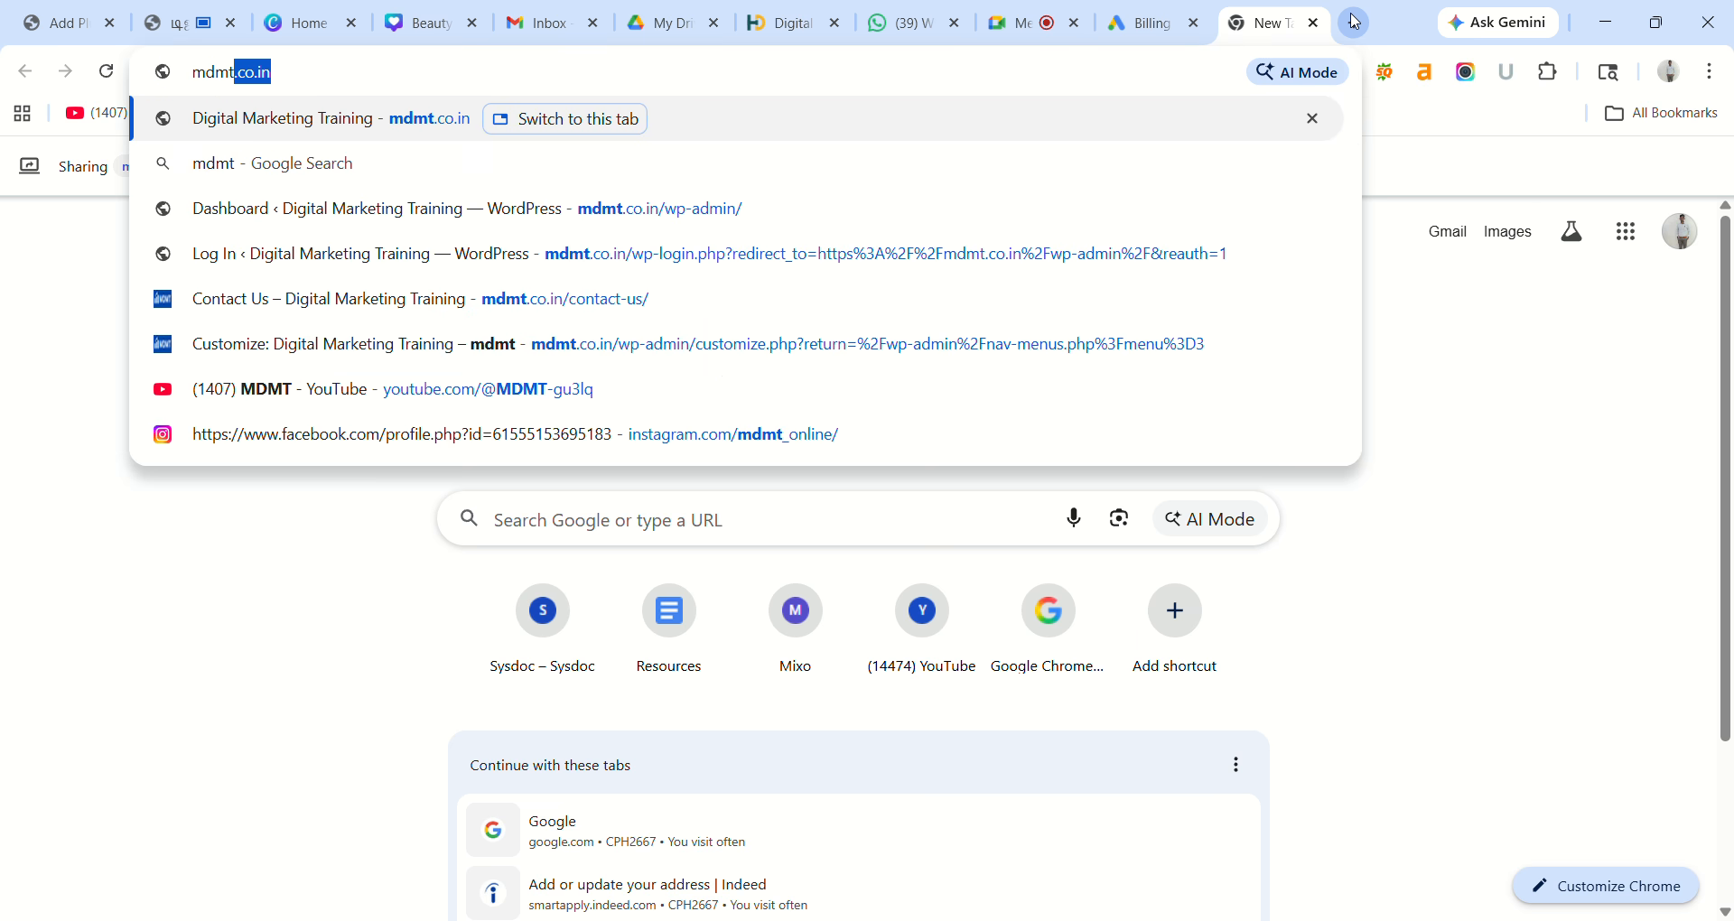
key("Return")
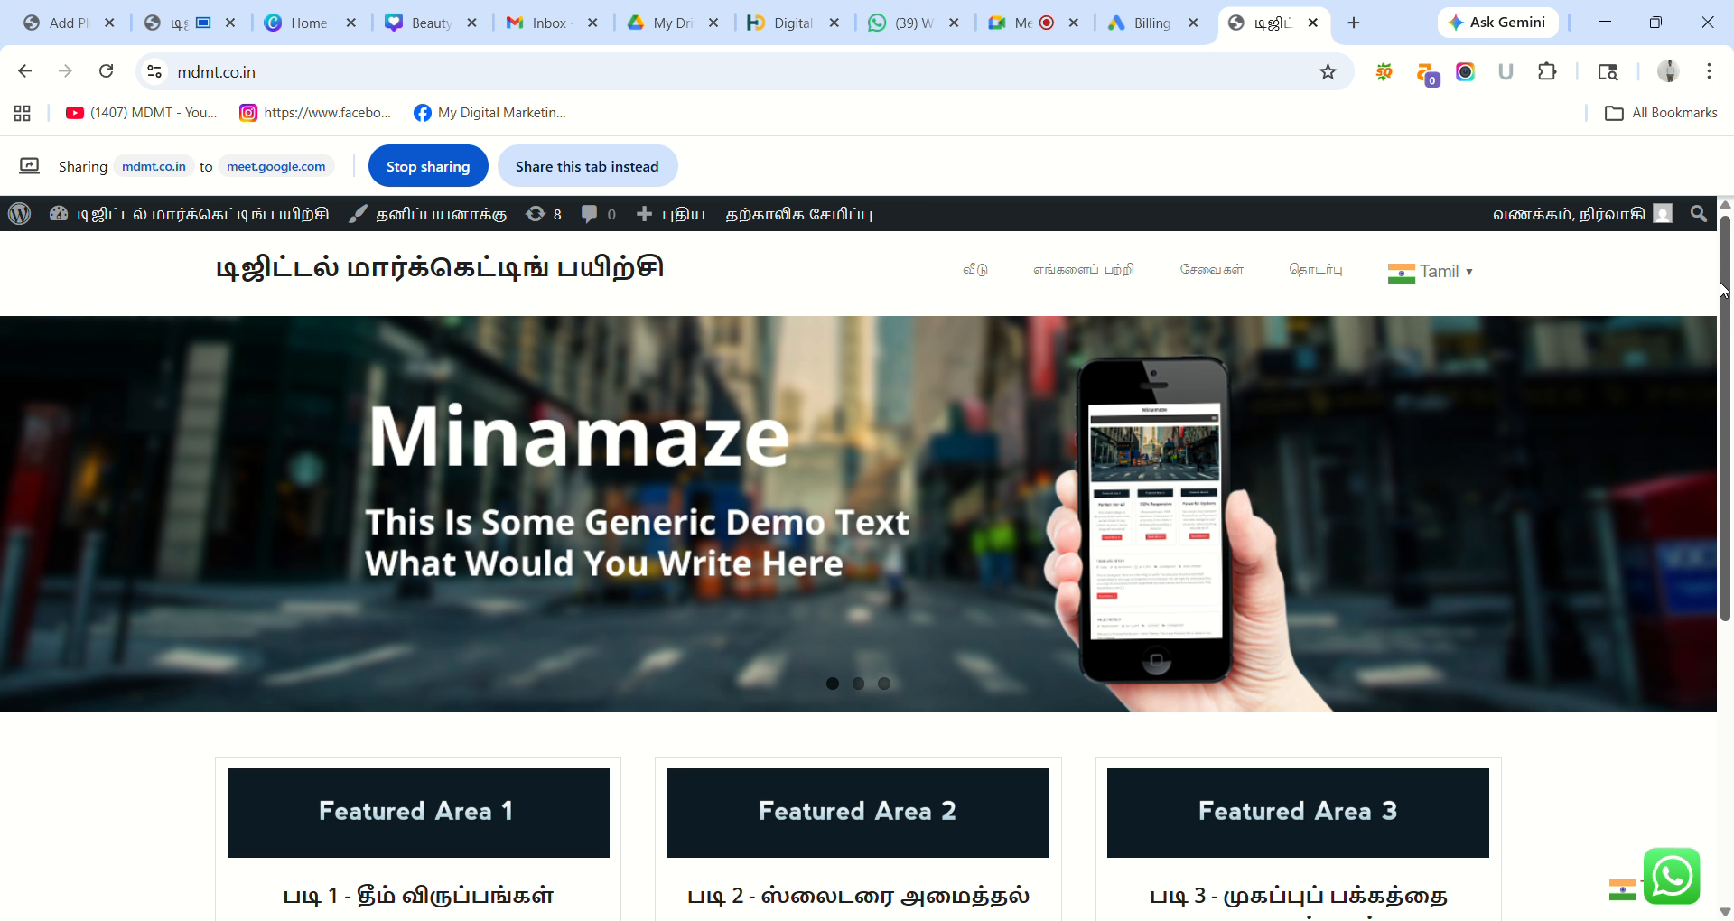
mouse_move(1724, 294)
left_mouse_down()
mouse_move(1708, 565)
mouse_move(1716, 262)
left_mouse_up()
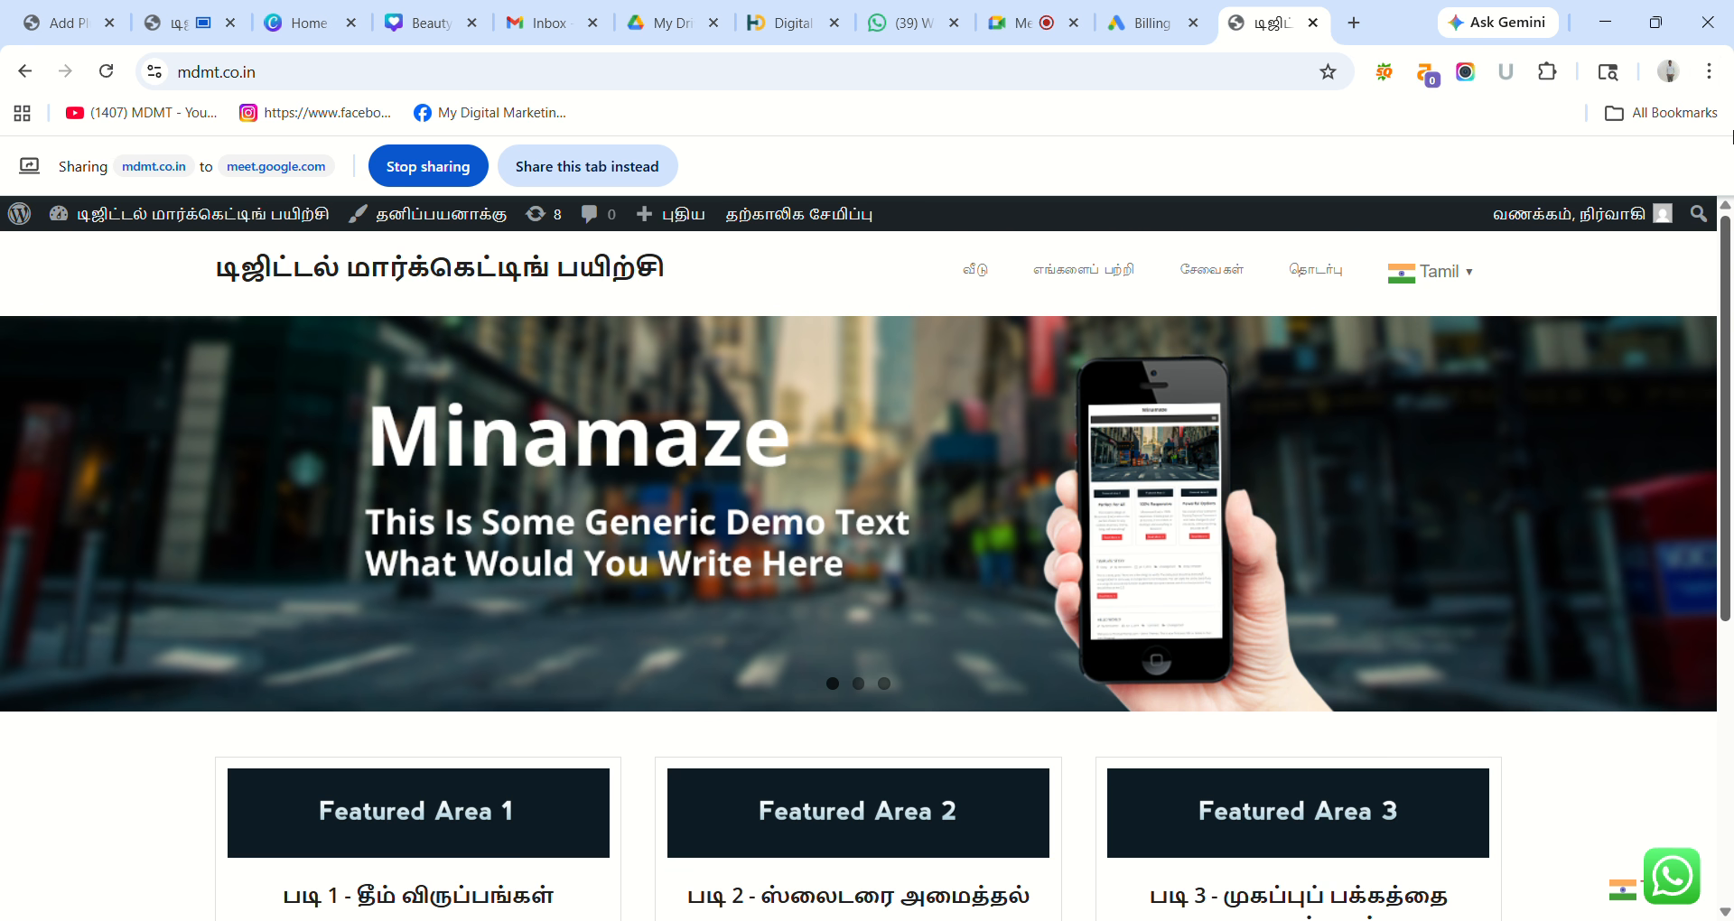
left_click(1313, 22)
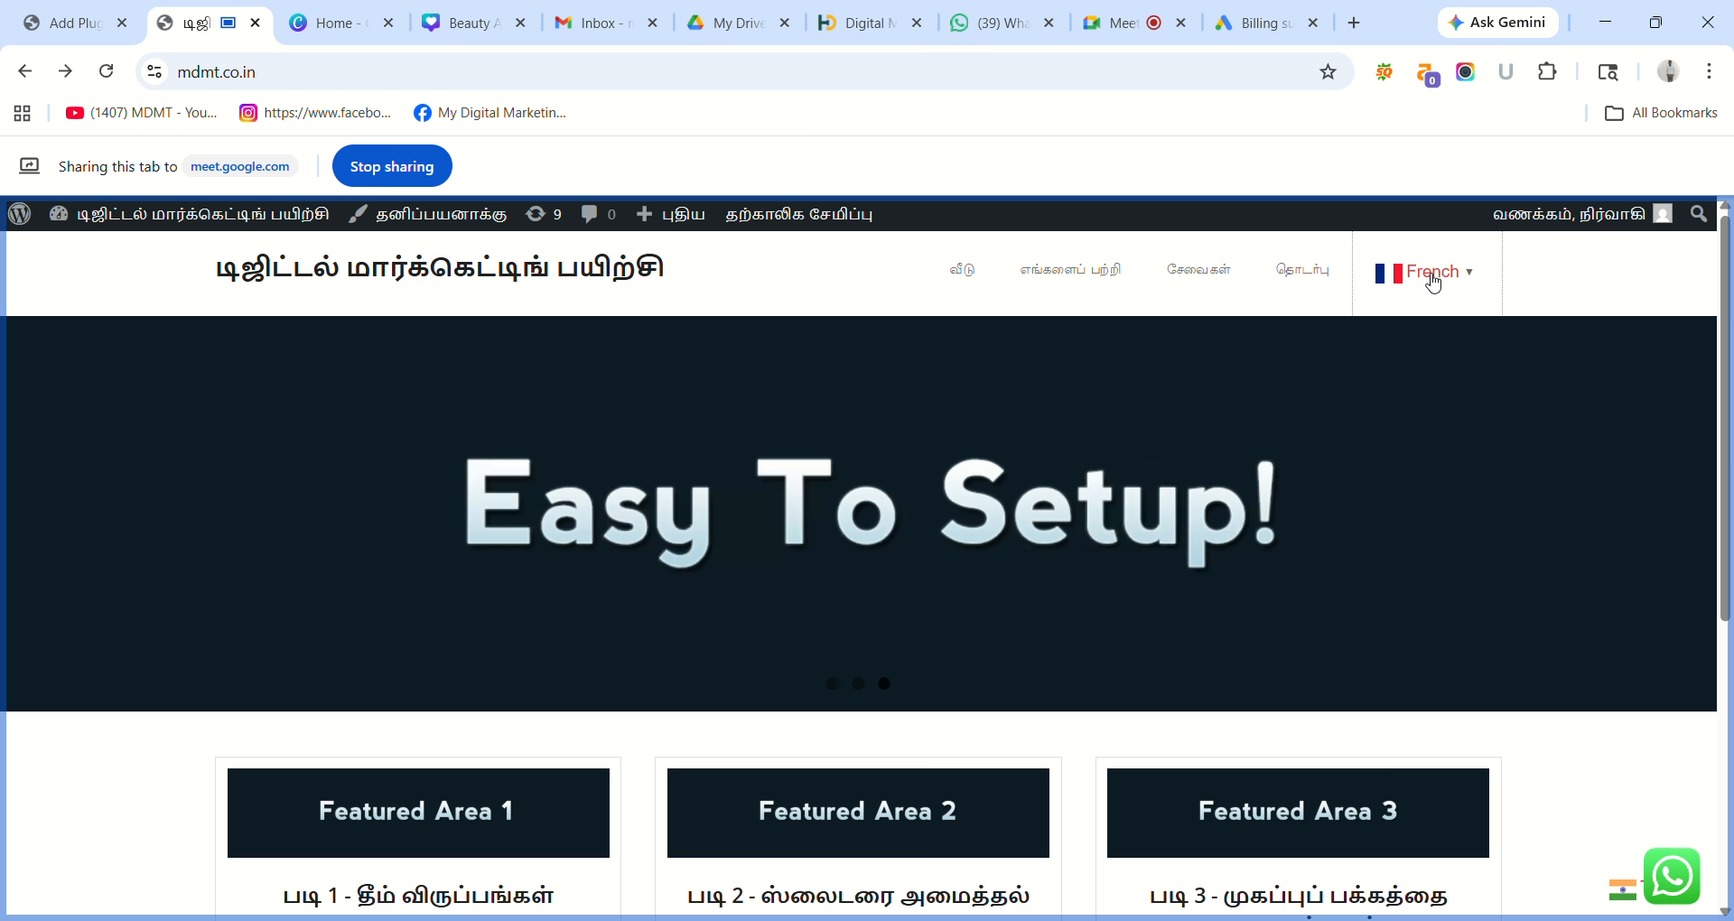
Switch the live site back to English via the header language popup and return to Add Plugins.
left_click(1425, 273)
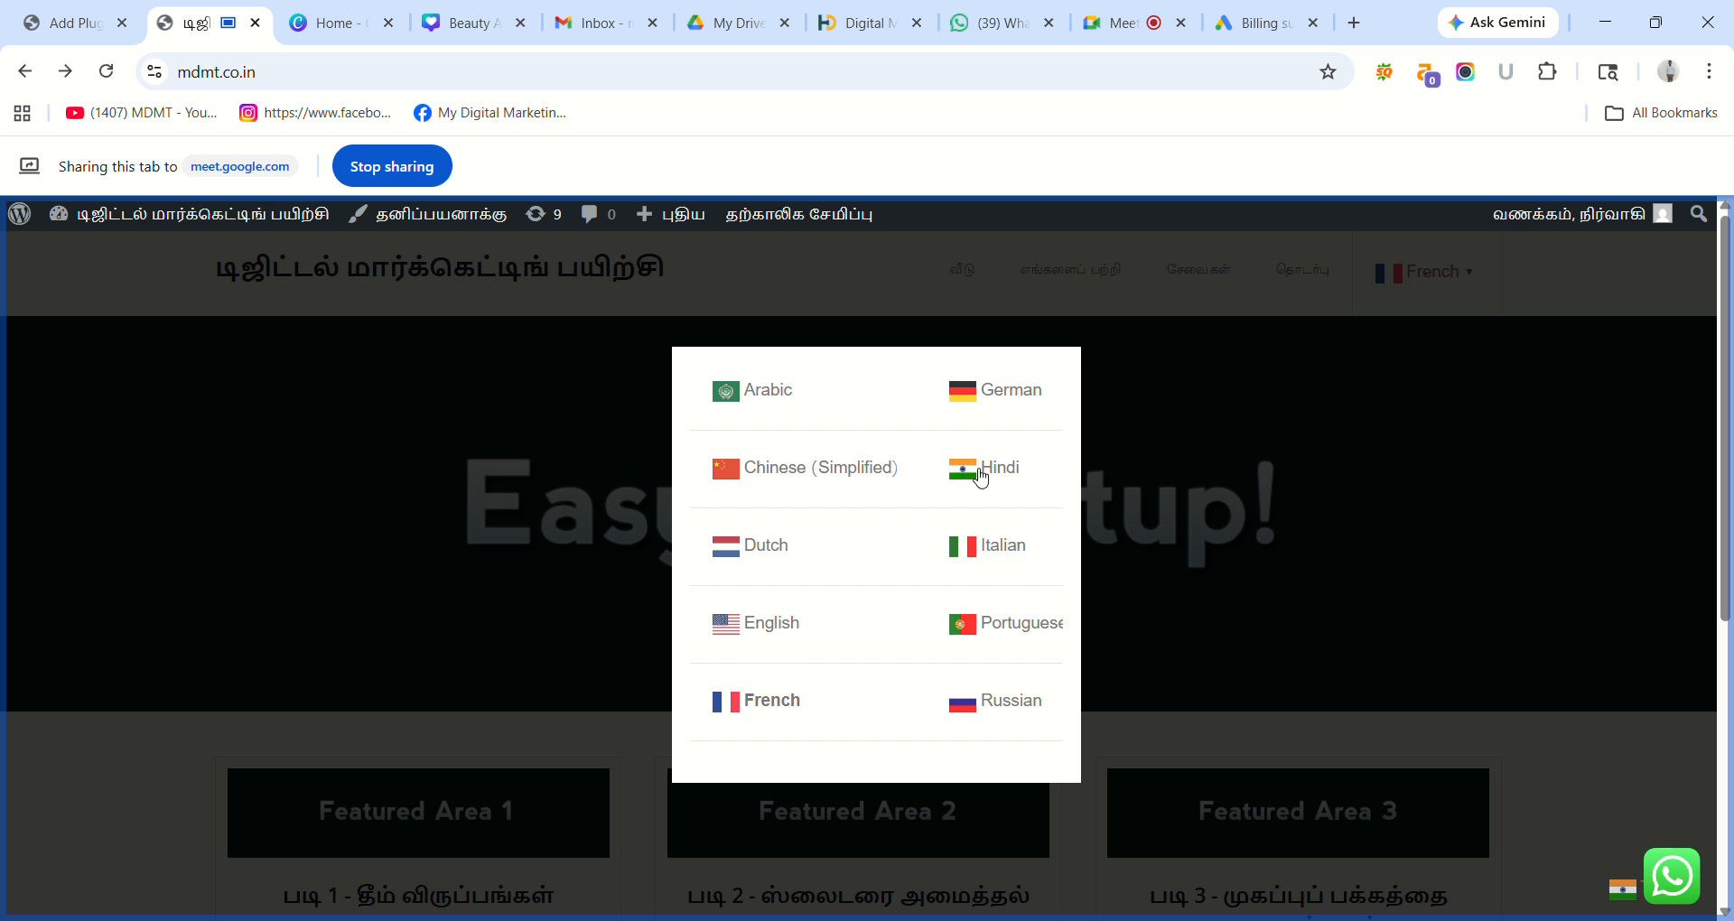
left_click(795, 623)
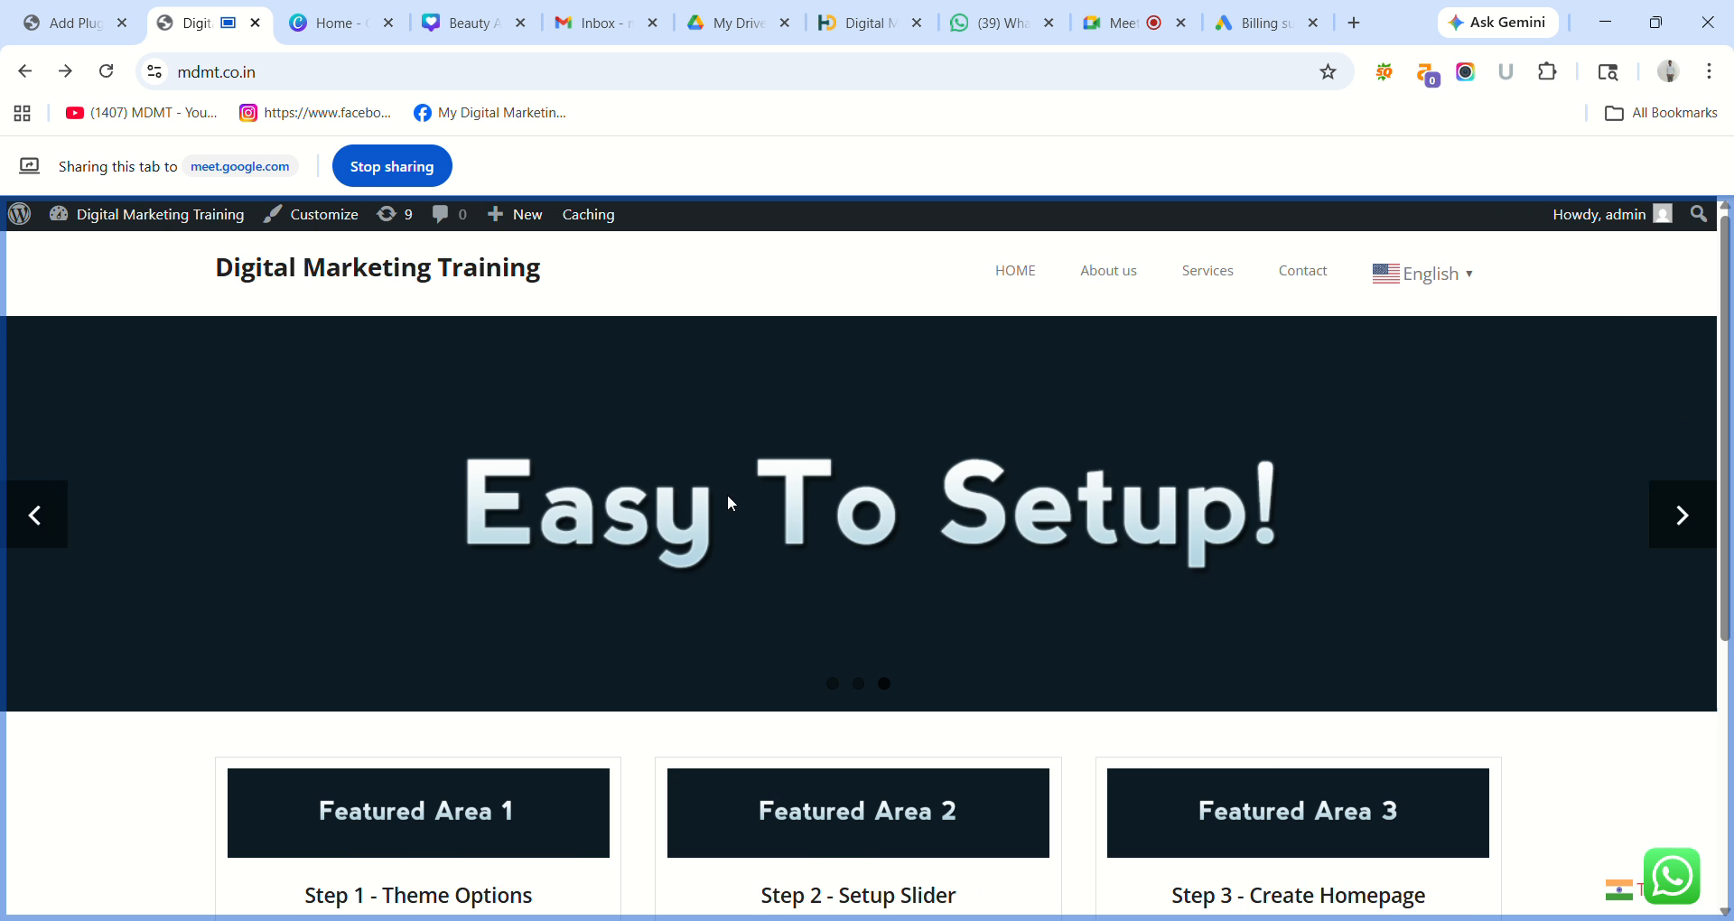
left_click(90, 11)
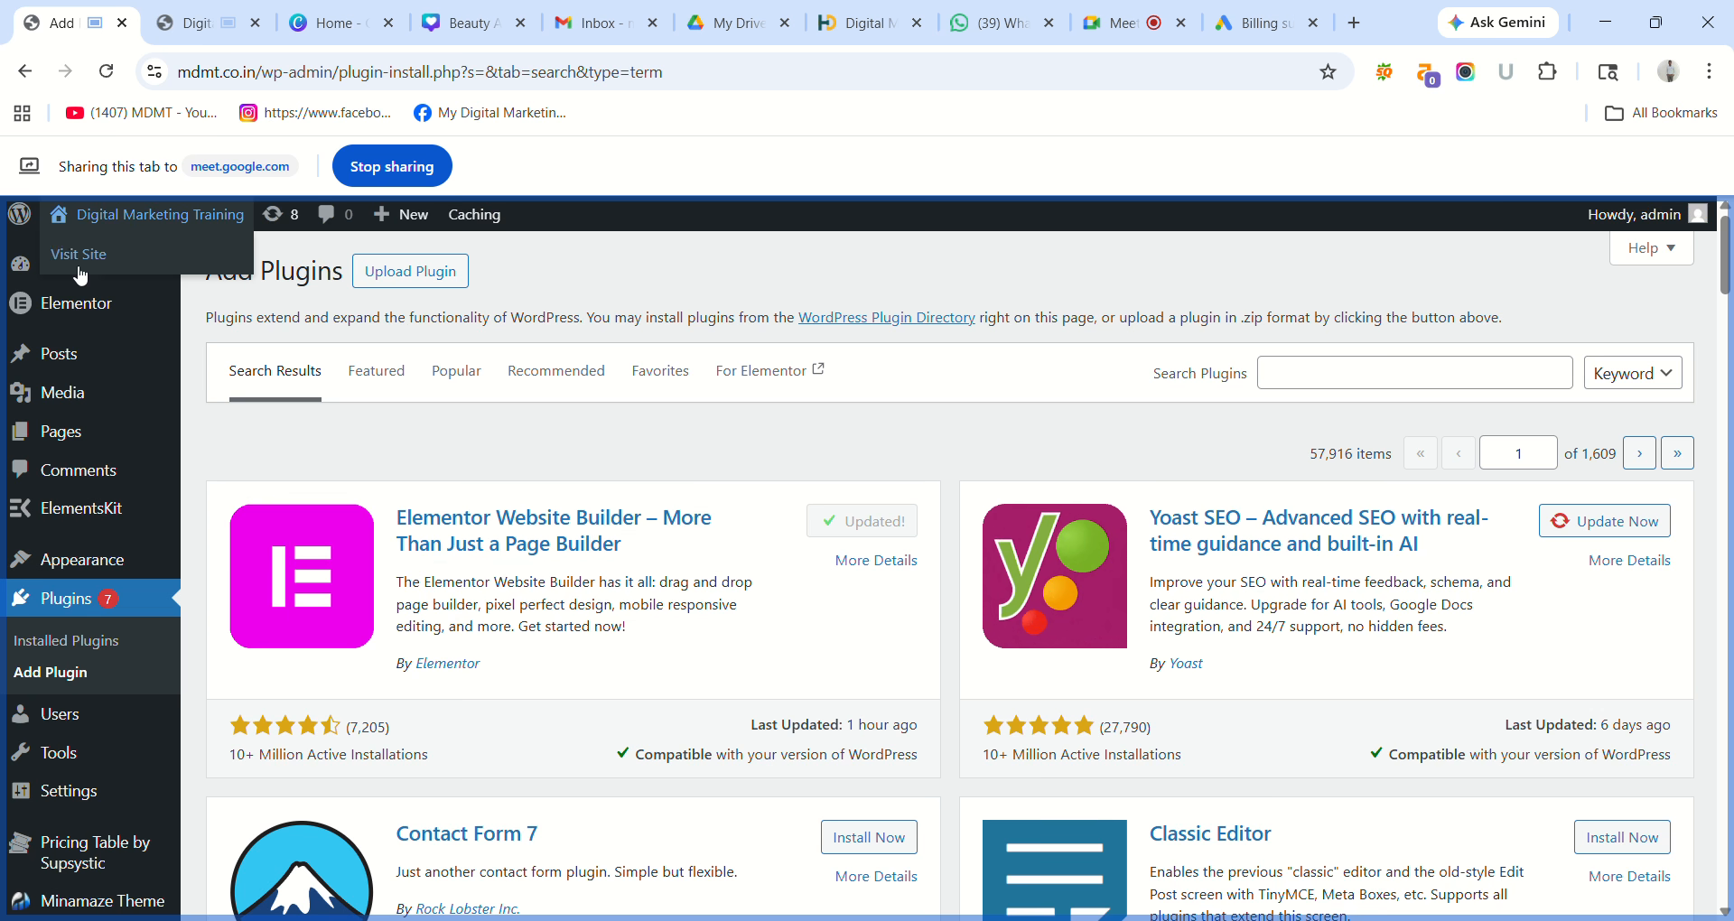
Show the WordPress Dashboard with Elementor's database update complete, then go to the Google Meet tab.
left_click(69, 271)
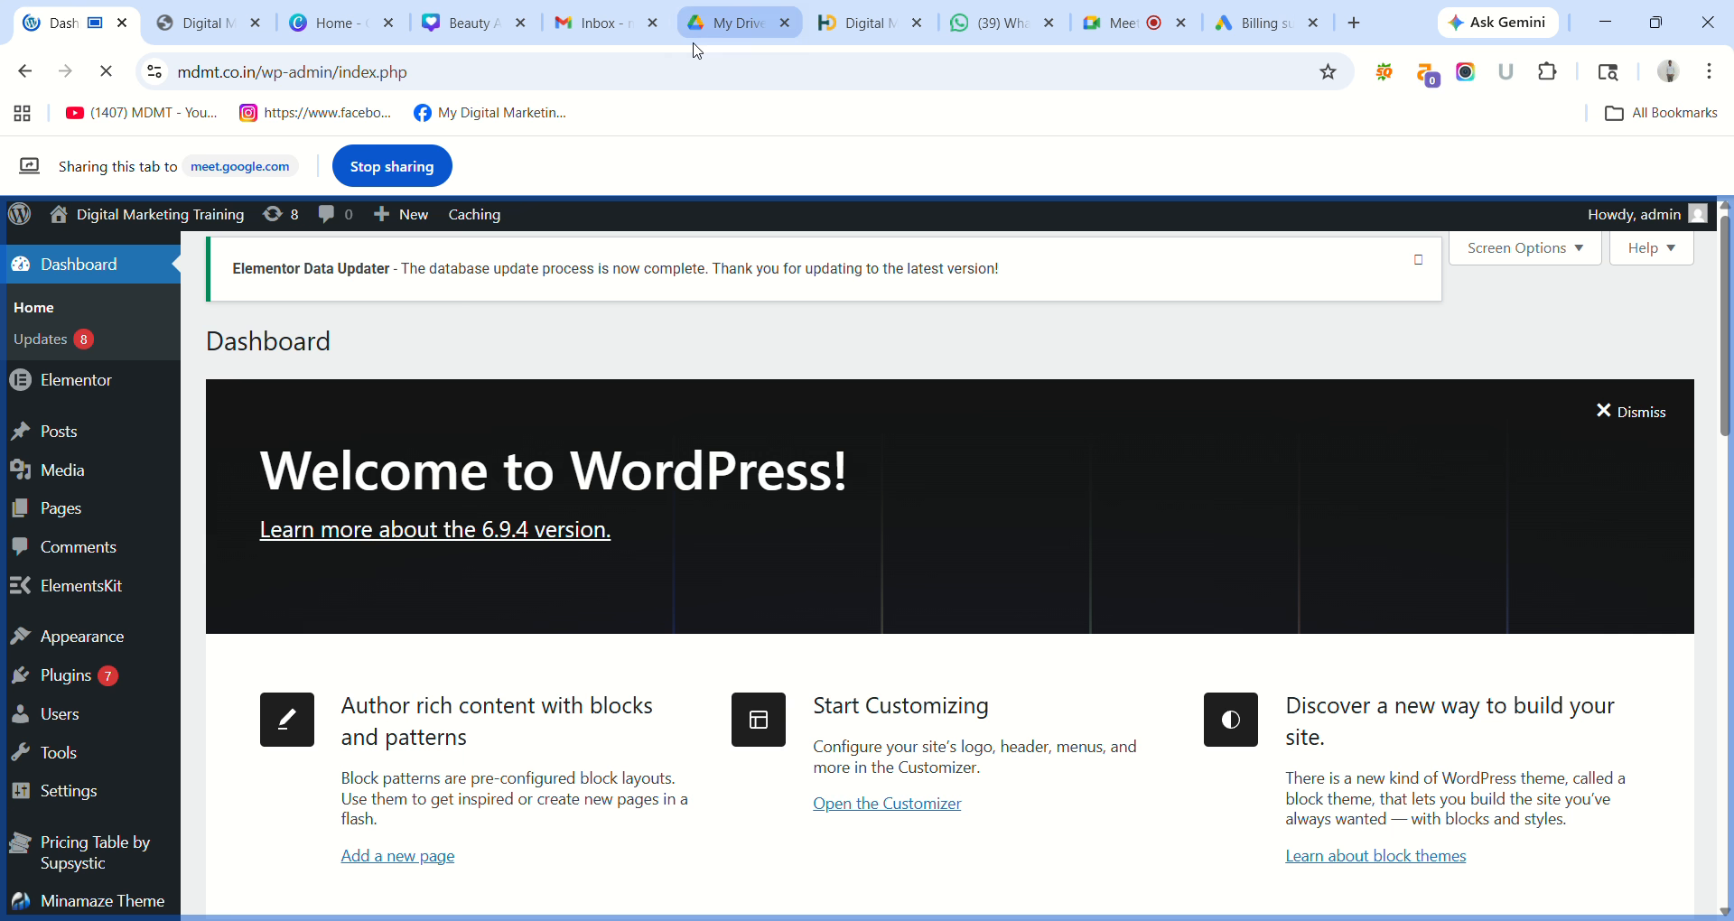
left_click(1119, 23)
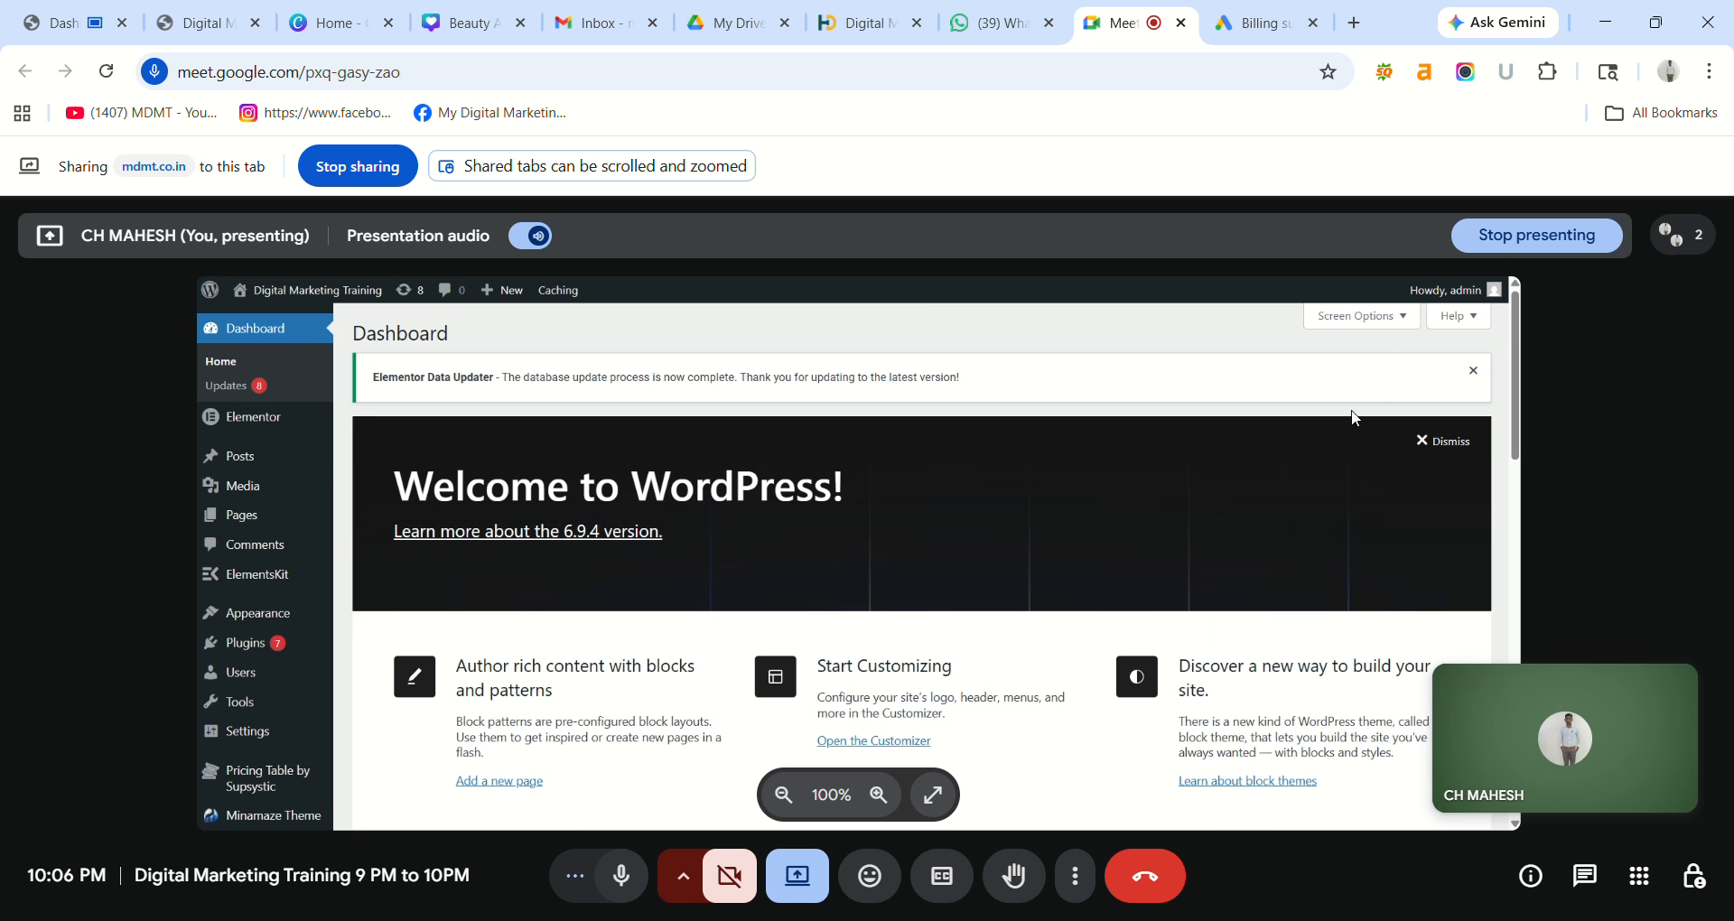
Stop presenting the WordPress tab and leave the Google Meet call.
left_click(1561, 237)
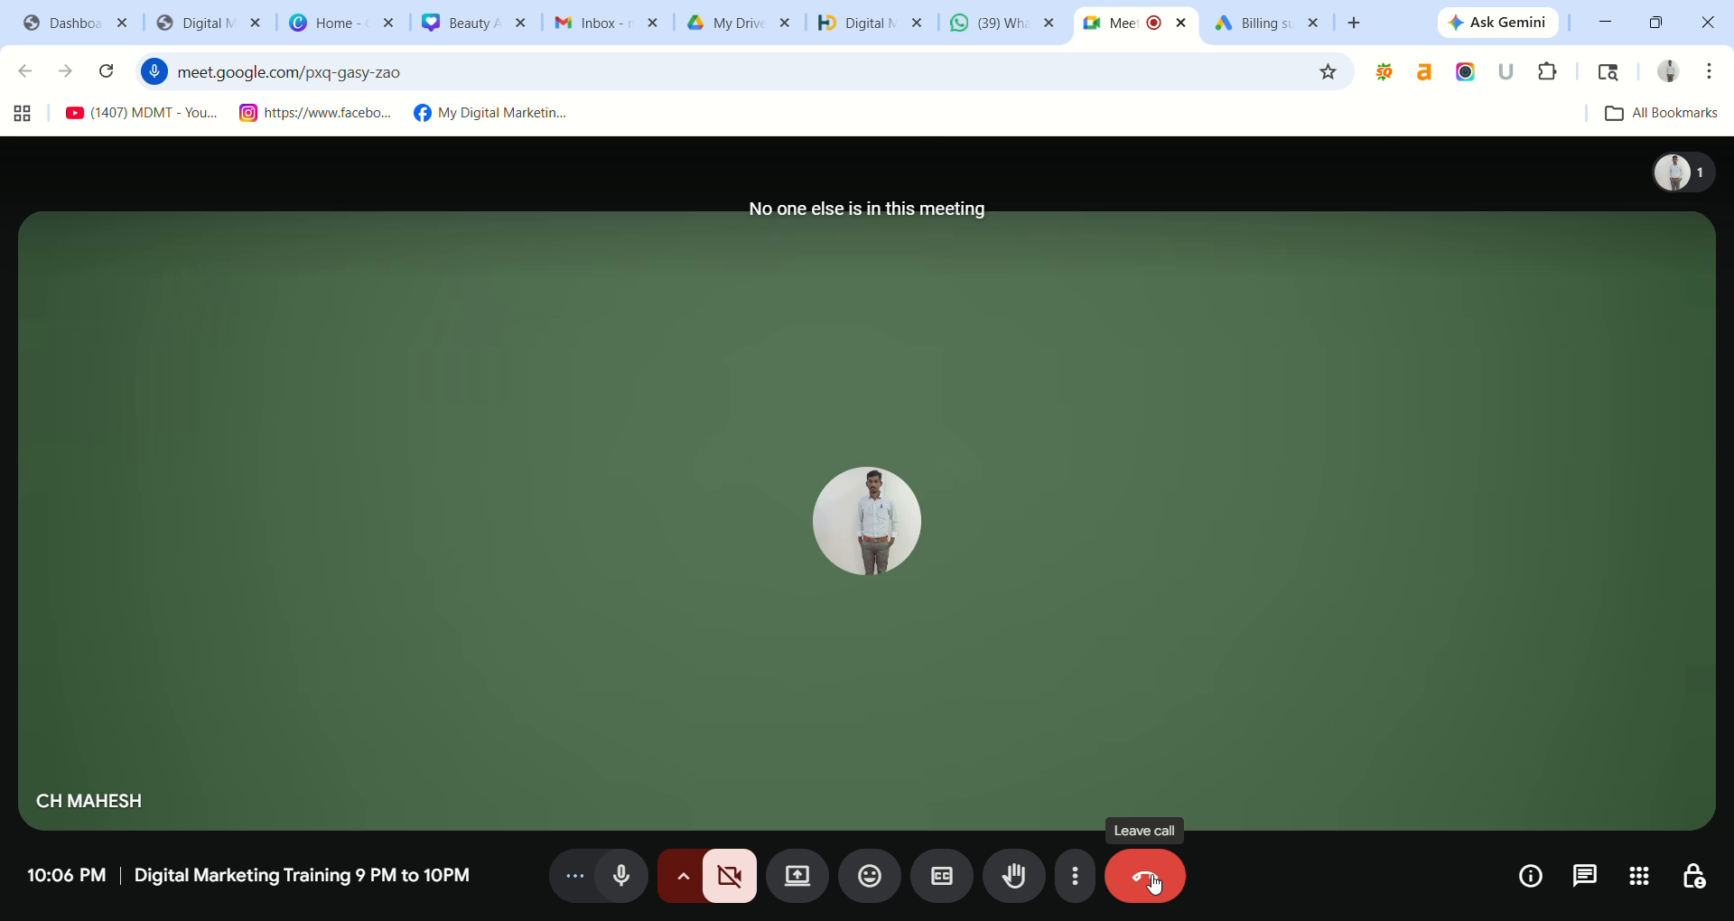
left_click(1153, 885)
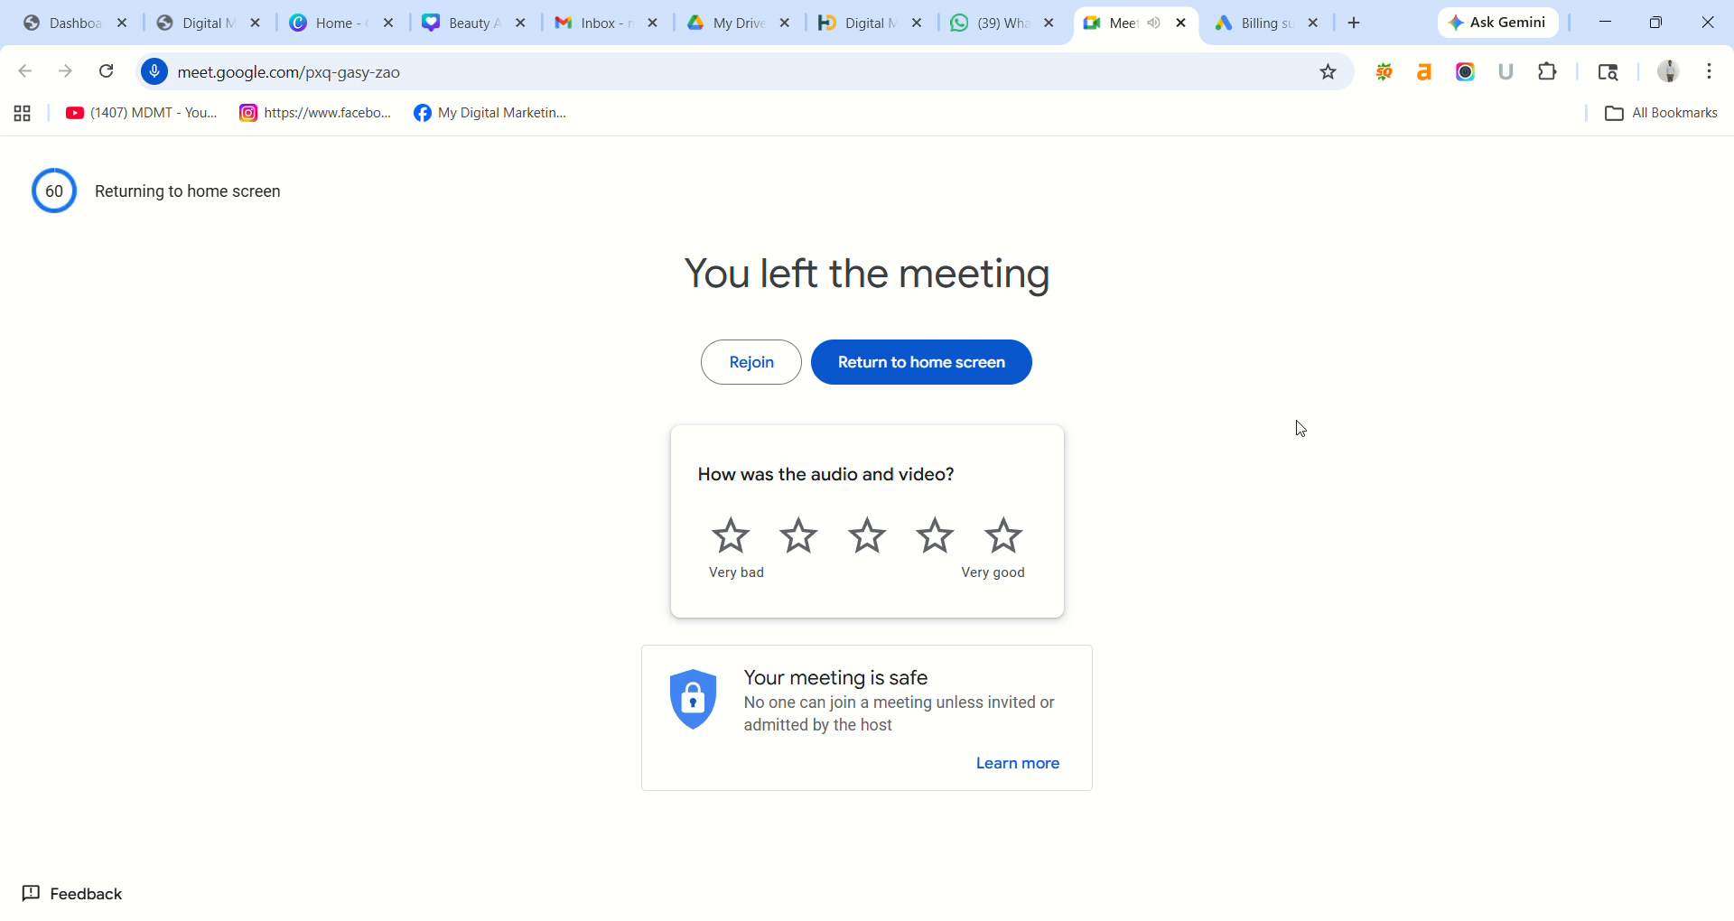